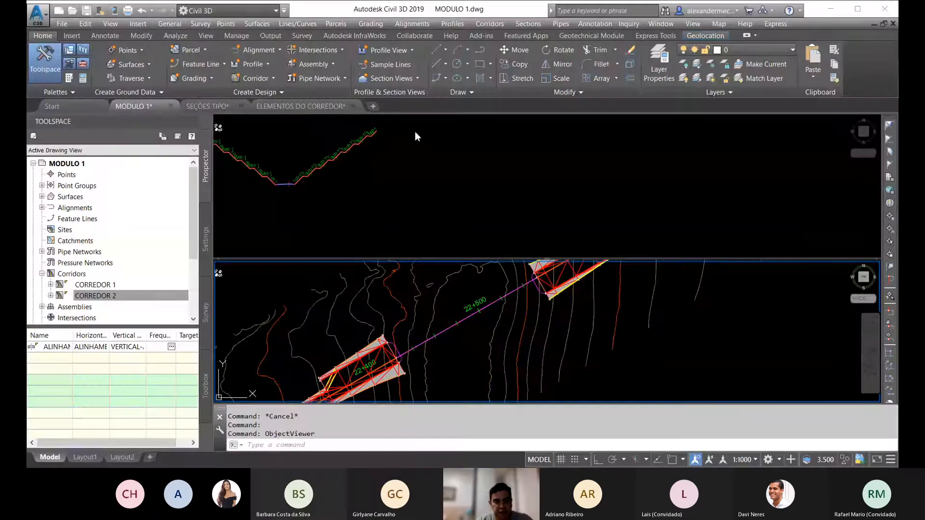
# Step: Examine the gap between the two corridor ends around stations 22+400 and 22+500, along with the existing assemblies
pyautogui.press('Escape')
pyautogui.scroll(-2, 496, 321)
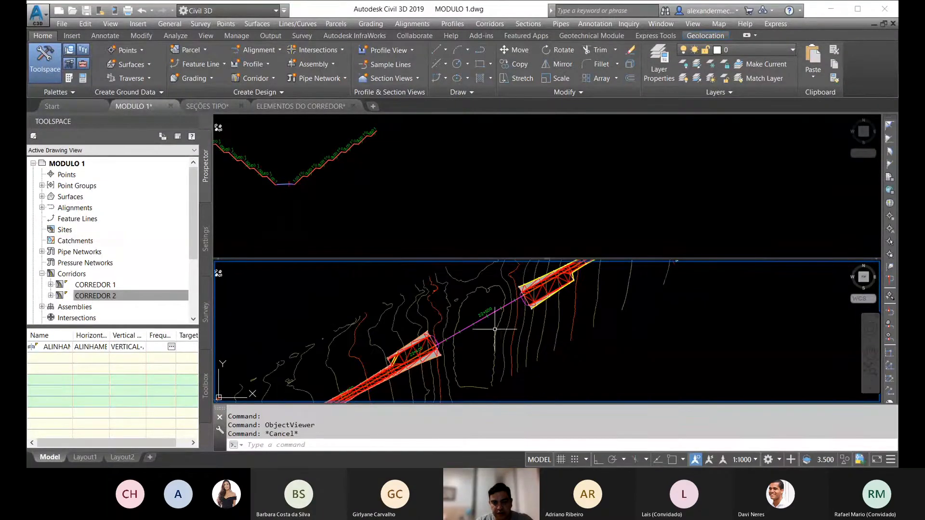
pyautogui.moveTo(475, 326); pyautogui.dragTo(499, 331, button='middle')
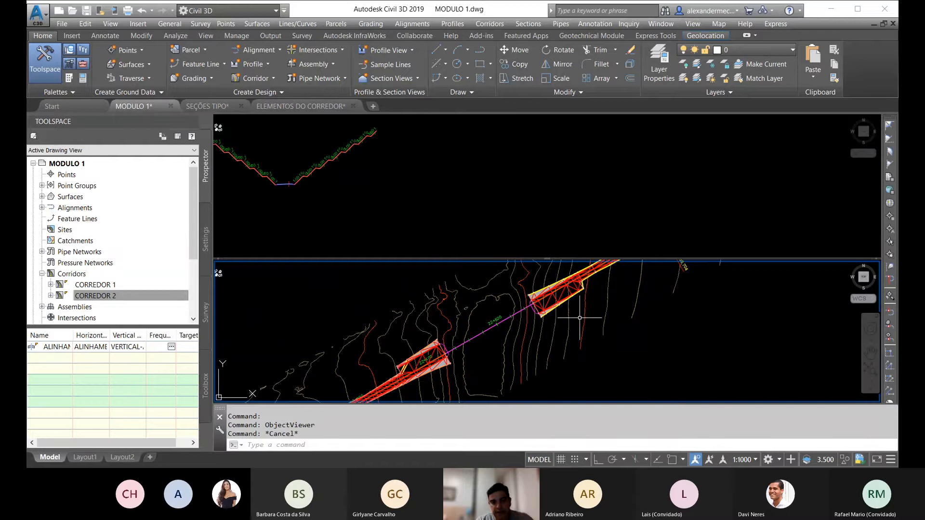
pyautogui.scroll(4, 504, 319)
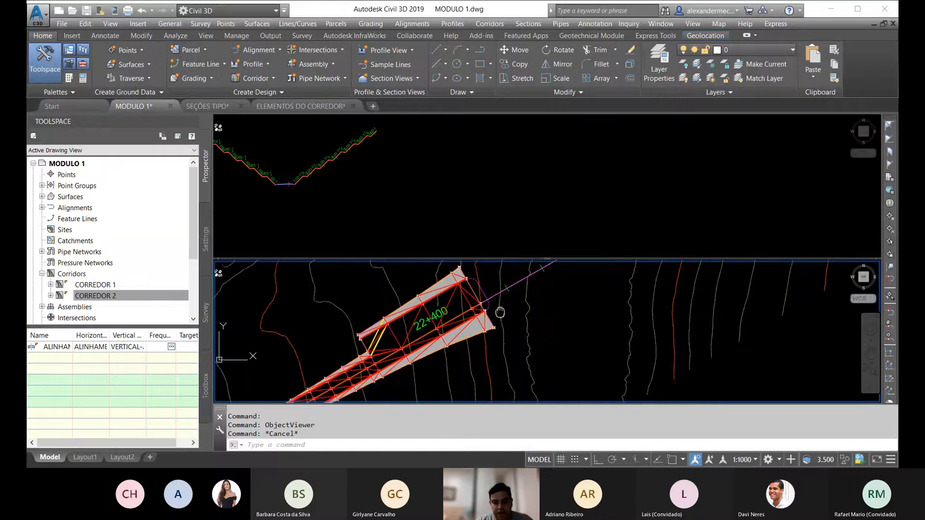
pyautogui.scroll(2, 497, 318)
pyautogui.scroll(1, 468, 293)
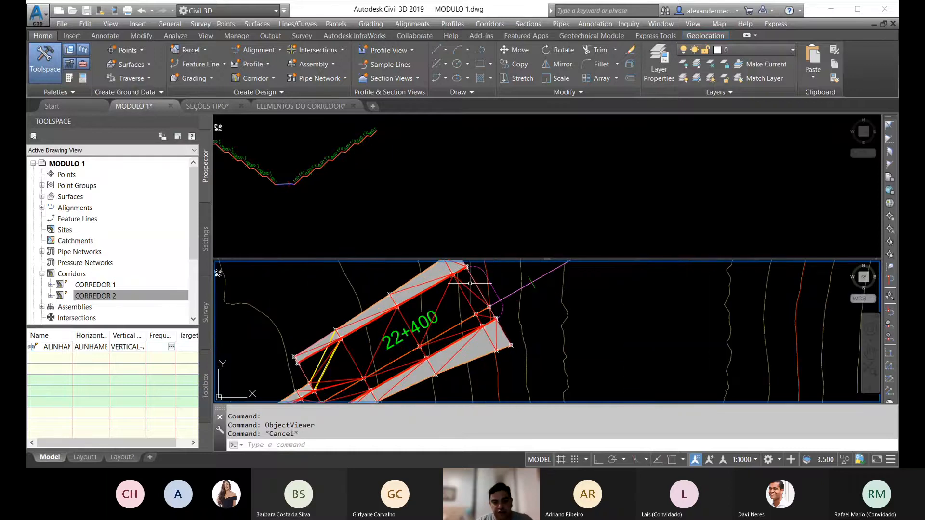
pyautogui.scroll(-2, 440, 349)
pyautogui.moveTo(495, 342); pyautogui.dragTo(374, 395, button='middle')
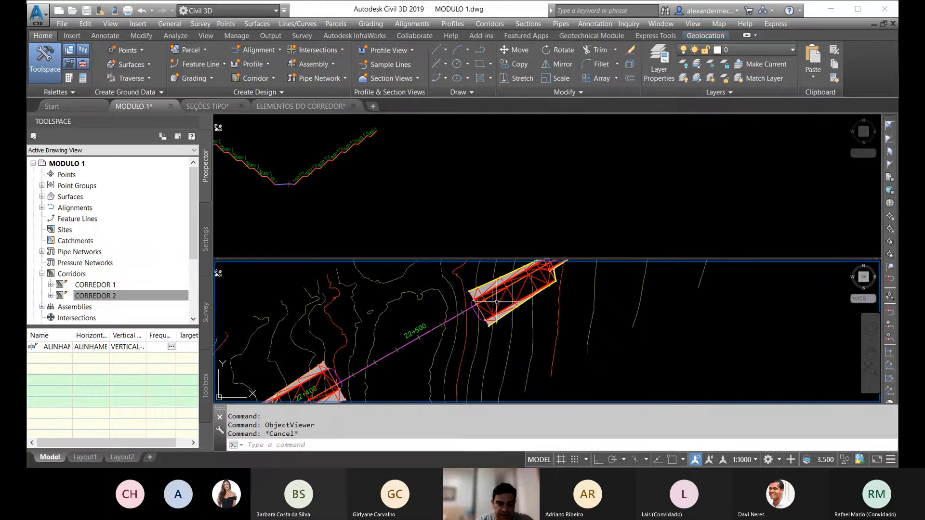
pyautogui.moveTo(474, 348); pyautogui.dragTo(537, 309, button='middle')
pyautogui.scroll(2, 384, 346)
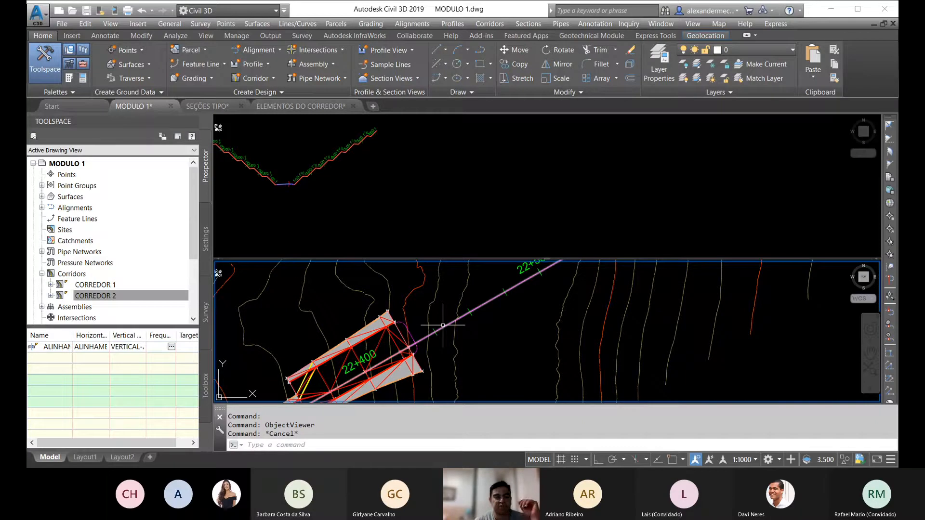
pyautogui.scroll(-4, 313, 388)
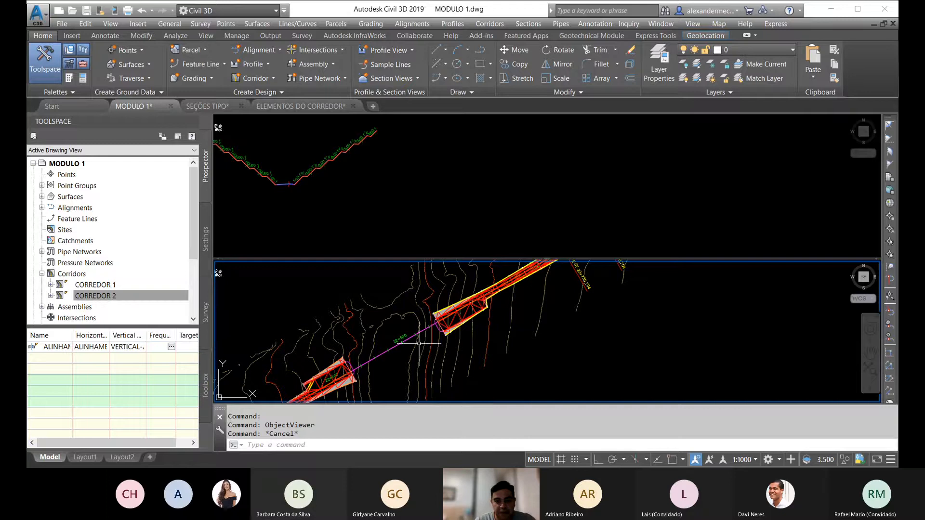
pyautogui.moveTo(402, 351); pyautogui.dragTo(478, 328, button='middle')
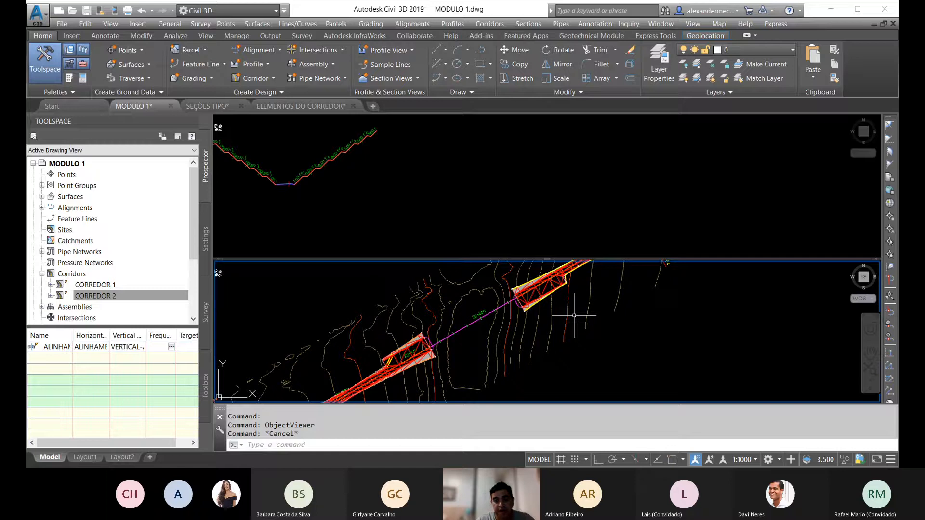
pyautogui.scroll(5, 440, 336)
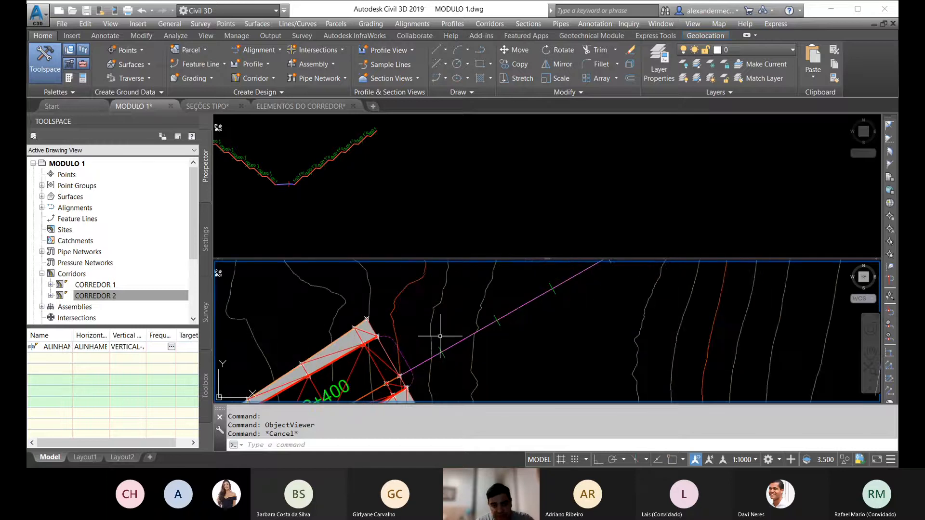
pyautogui.scroll(-2, 434, 345)
pyautogui.scroll(-2, 448, 339)
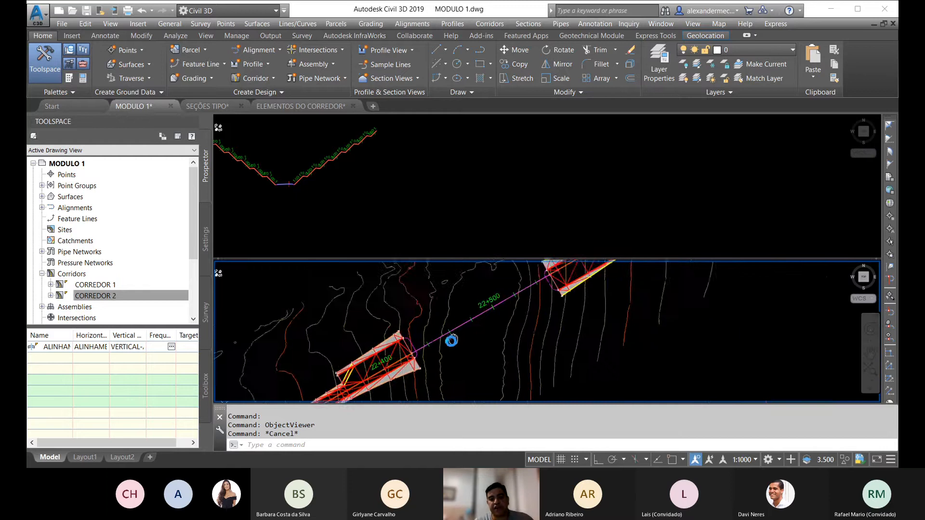
pyautogui.scroll(-2, 448, 339)
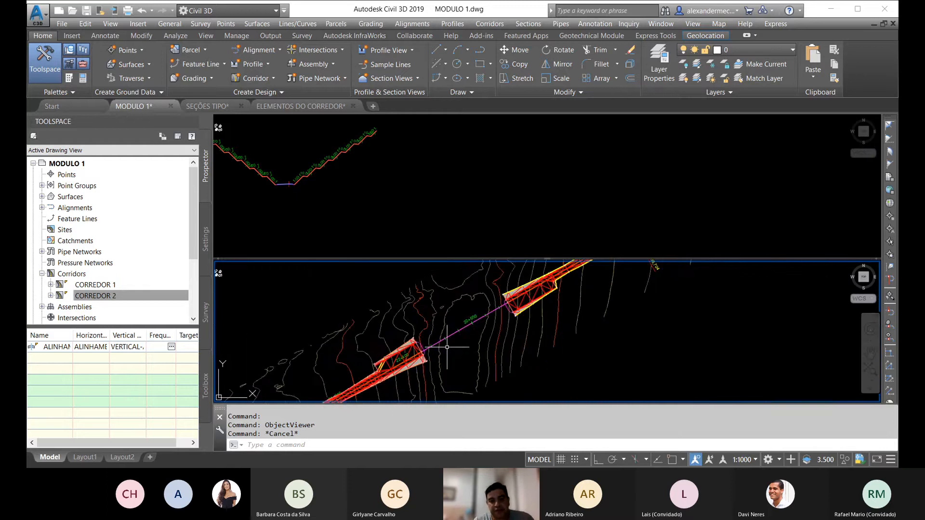
pyautogui.click(506, 161)
pyautogui.scroll(-5, 503, 163)
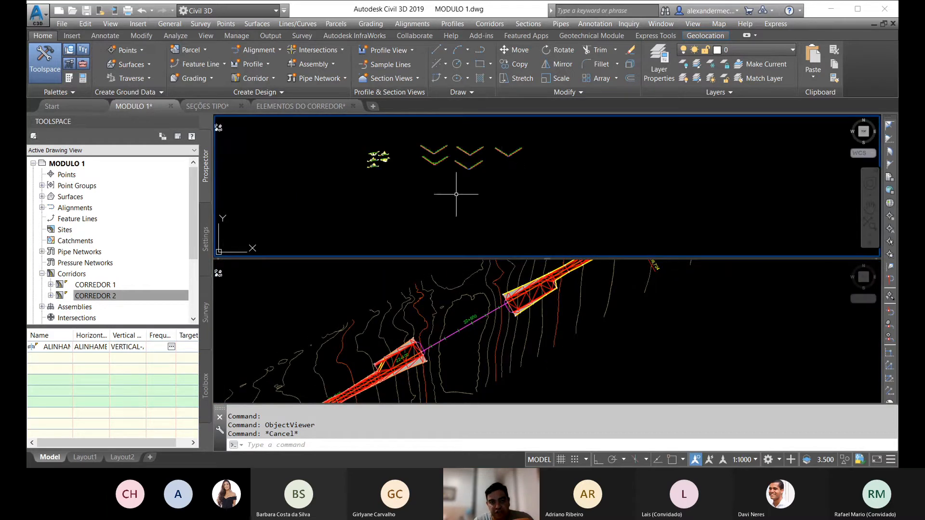
pyautogui.moveTo(456, 194); pyautogui.dragTo(504, 187, button='middle')
pyautogui.click(449, 372)
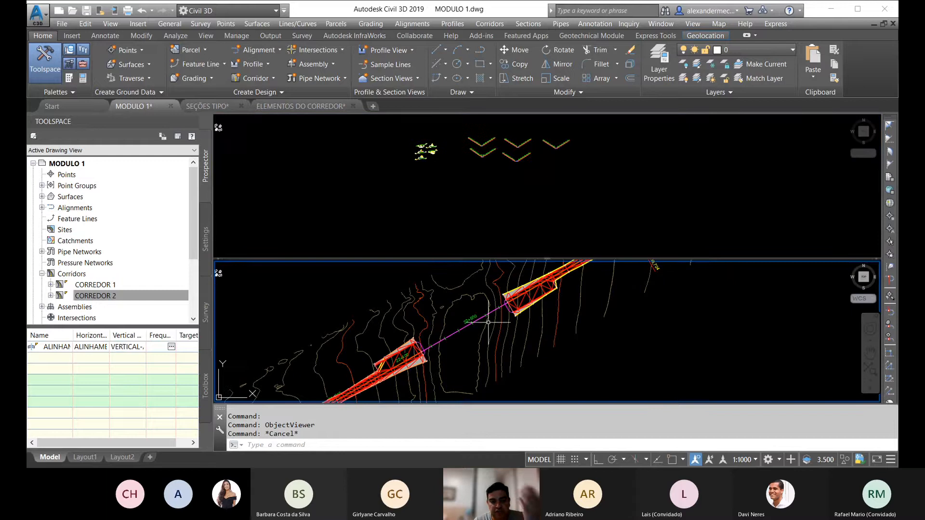
pyautogui.scroll(3, 426, 342)
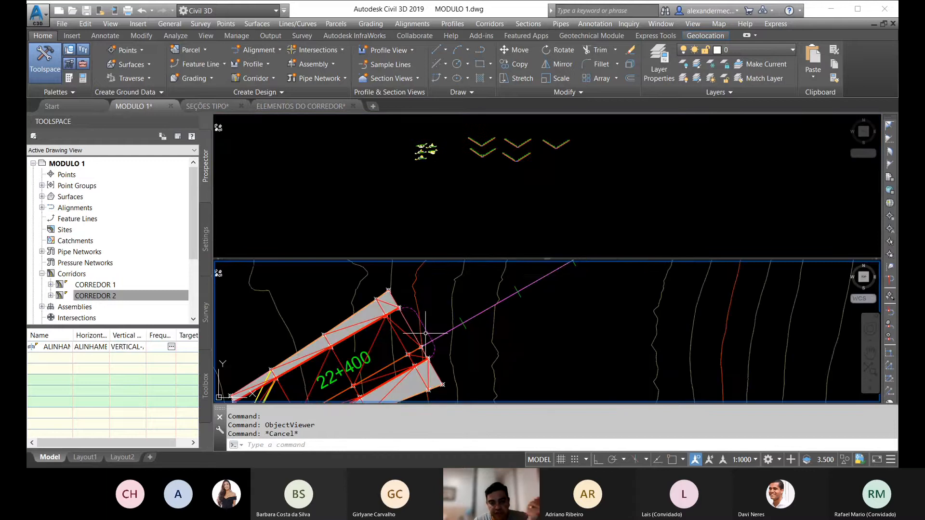
pyautogui.scroll(-2, 425, 332)
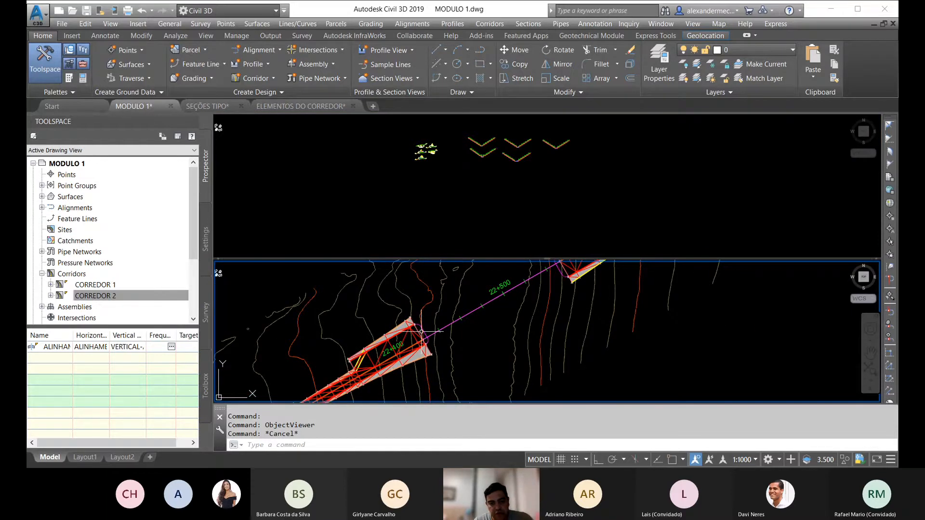
pyautogui.moveTo(526, 319); pyautogui.dragTo(472, 348, button='middle')
pyautogui.moveTo(514, 318); pyautogui.dragTo(507, 321, button='middle')
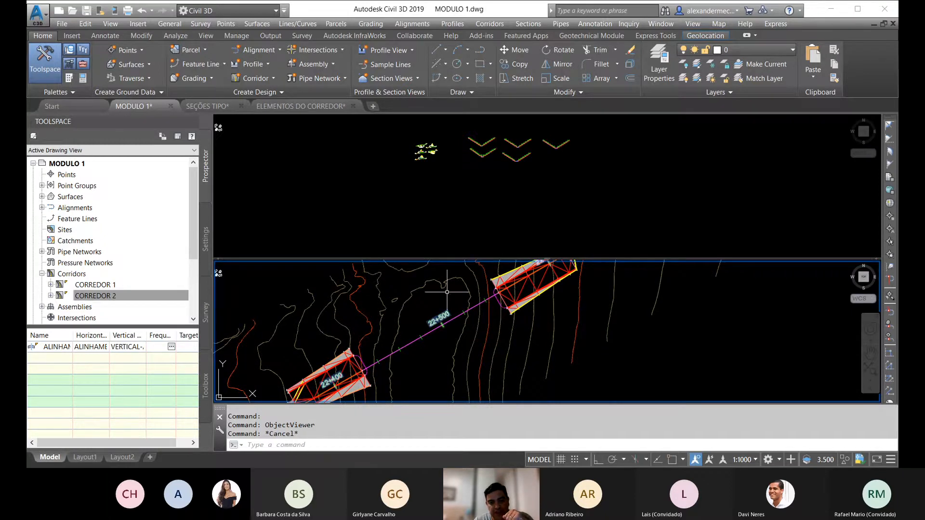
pyautogui.moveTo(238, 383); pyautogui.dragTo(334, 332, button='middle')
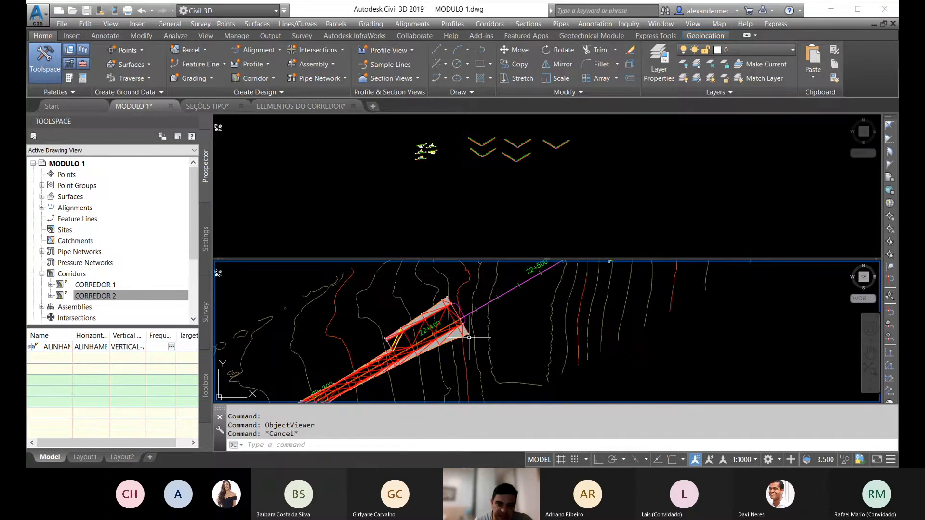
pyautogui.scroll(4, 469, 337)
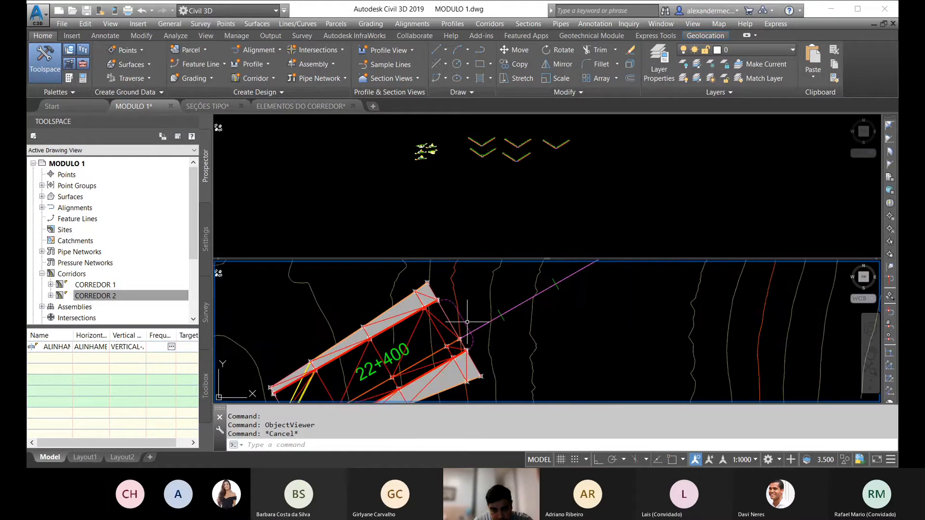
# Step: Create an assembly named RADIAL DE ENCONTRO with style SEC_TIPO-PADRAO and code set All Codes, placing its baseline in empty space near the existing assemblies
pyautogui.press('Escape')
pyautogui.press('Escape')
pyautogui.click(513, 219)
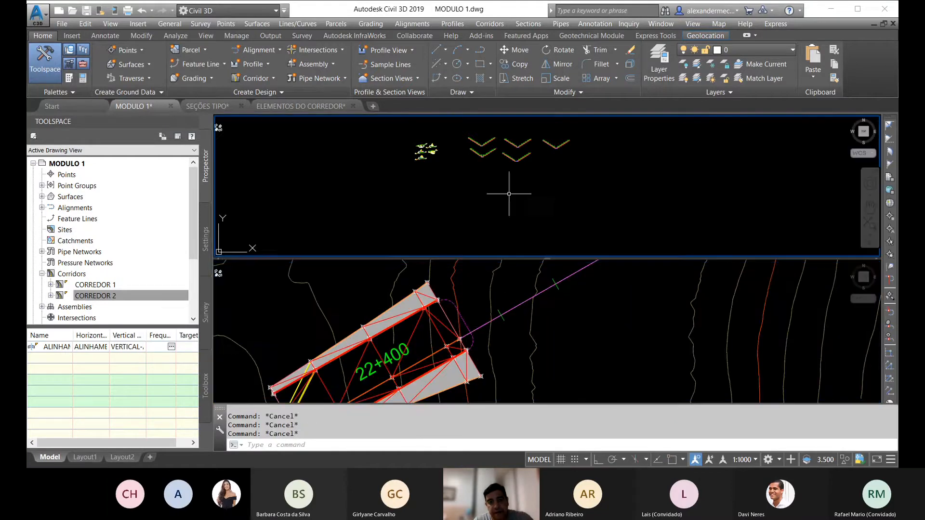
pyautogui.moveTo(532, 182); pyautogui.dragTo(441, 192, button='middle')
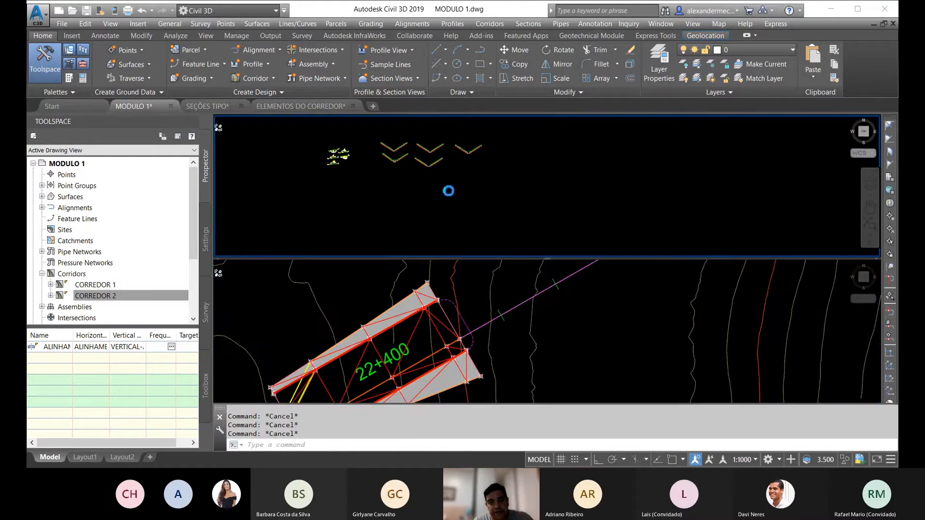
pyautogui.click(316, 65)
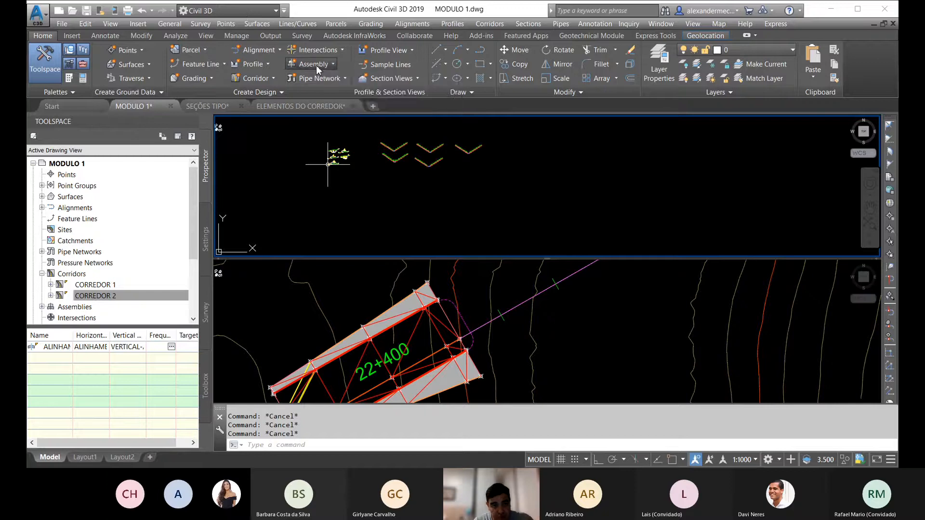
pyautogui.click(319, 90)
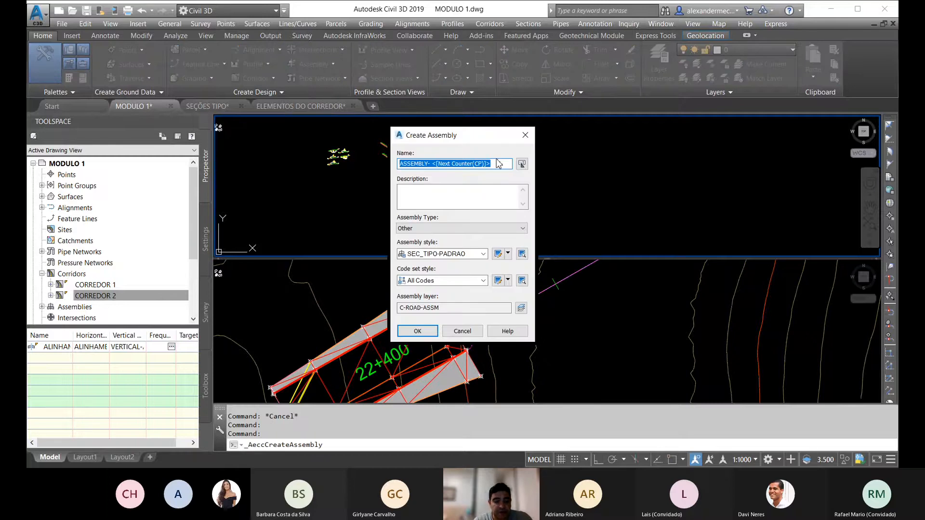
pyautogui.write('RADIAL DE')
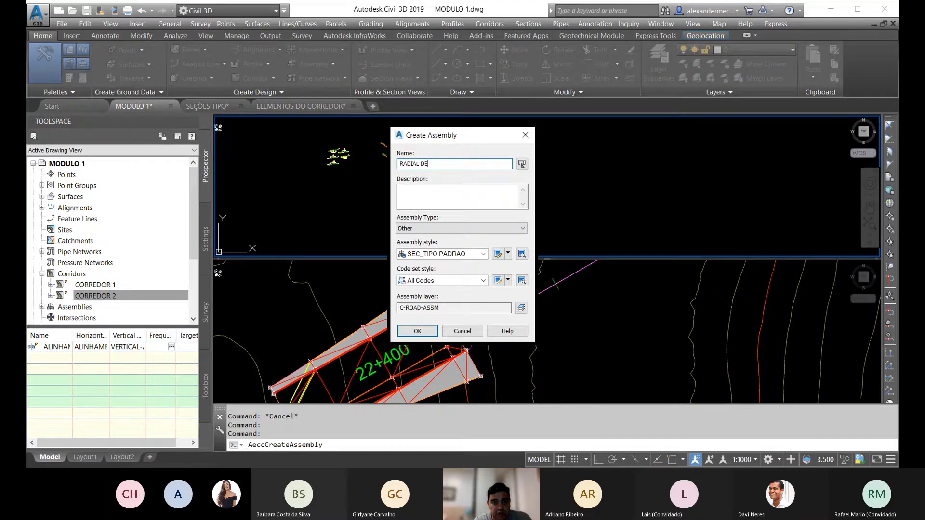
pyautogui.write(' ENCONTRO')
pyautogui.click(418, 332)
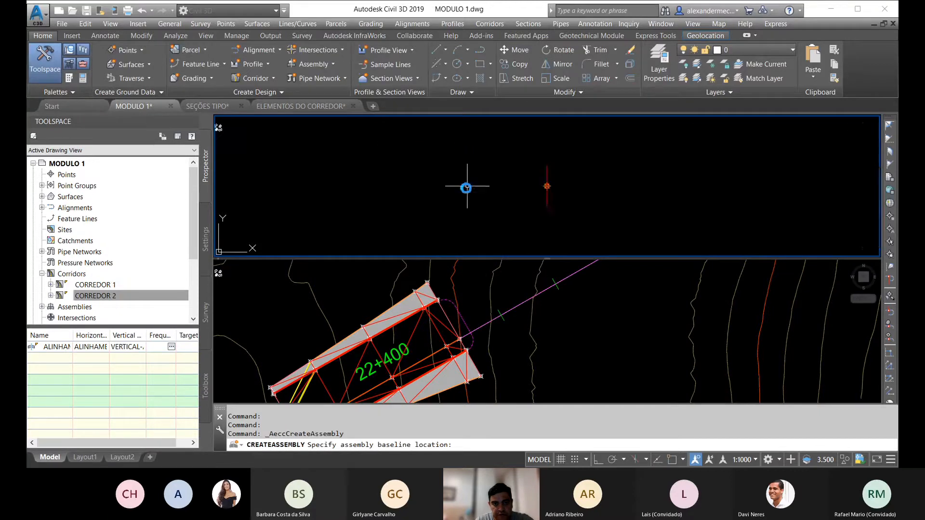
pyautogui.scroll(3, 582, 182)
pyautogui.moveTo(582, 182); pyautogui.dragTo(512, 149, button='middle')
pyautogui.scroll(-2, 409, 195)
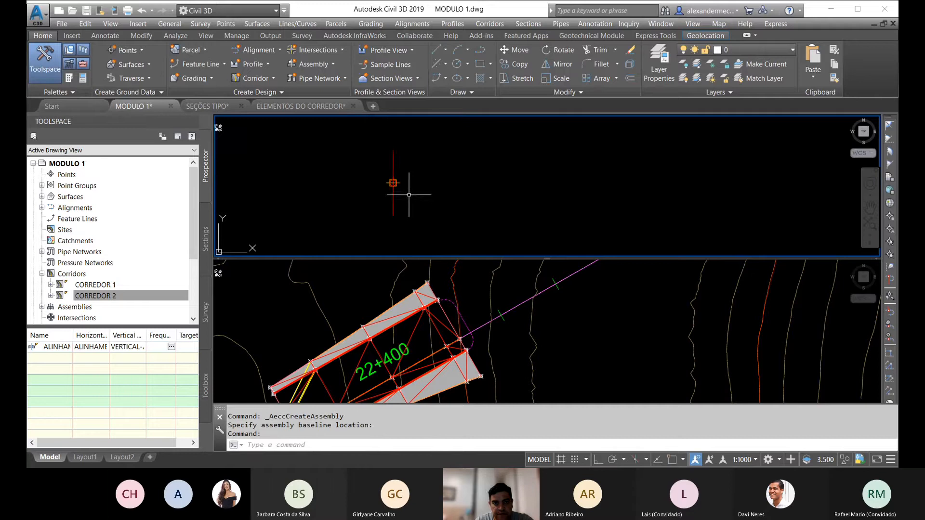
# Step: Attach a TaludeValec01 slope subassembly with side Left to the baseline marker of the RADIAL DE ENCONTRO assembly
pyautogui.scroll(-4, 409, 195)
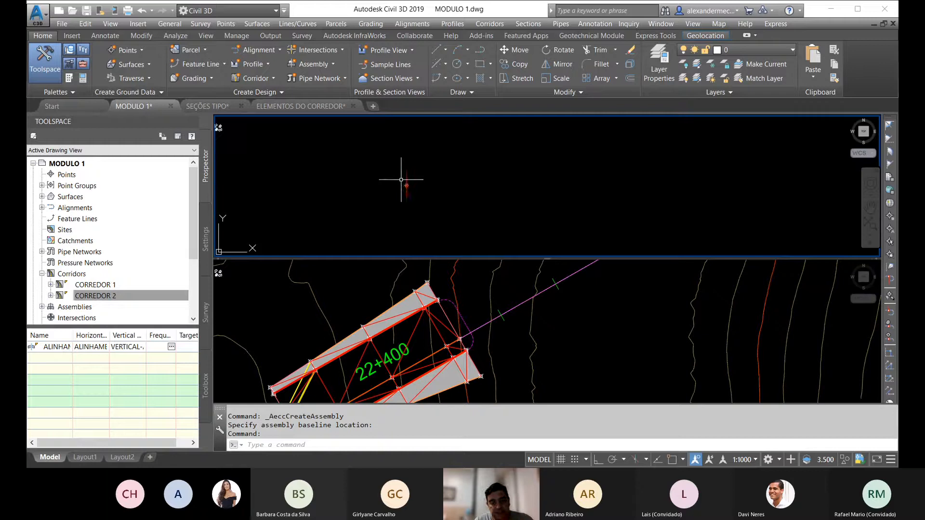
pyautogui.scroll(3, 406, 178)
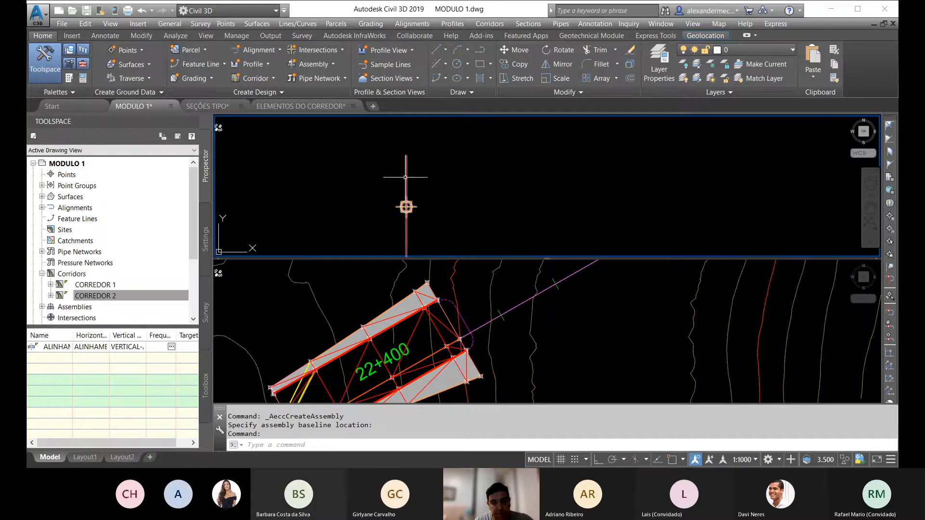
pyautogui.click(405, 178)
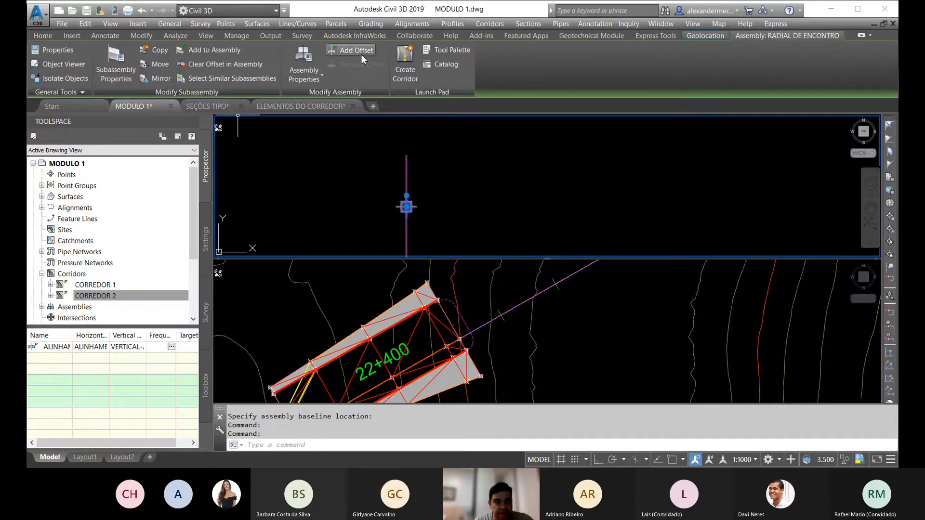
pyautogui.click(447, 50)
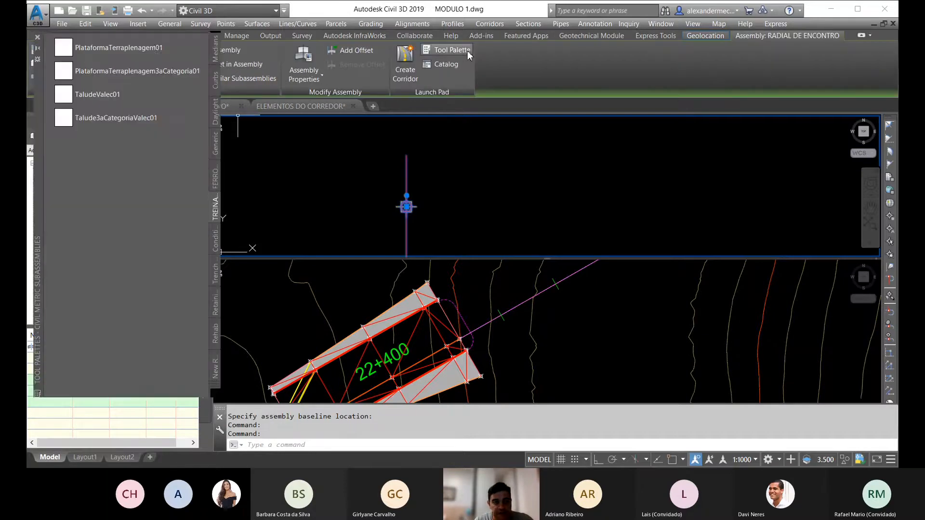
pyautogui.click(101, 93)
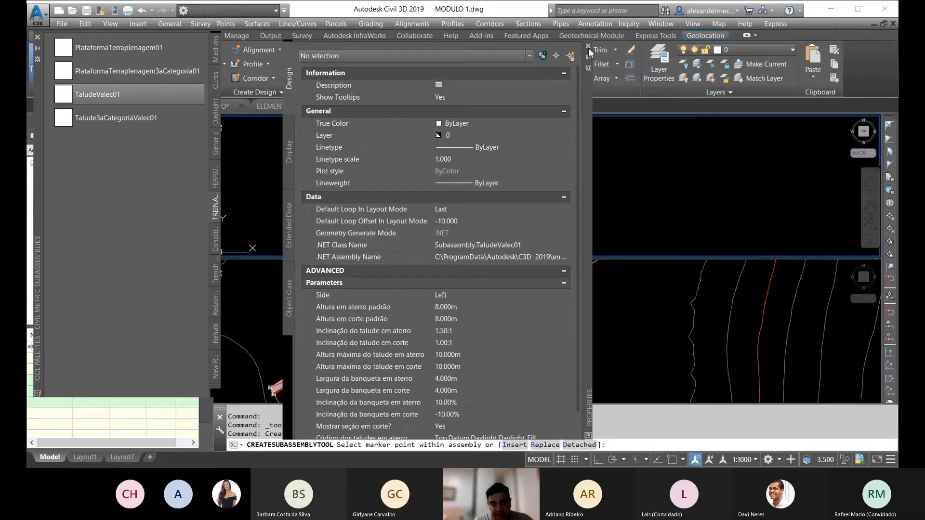
pyautogui.click(589, 46)
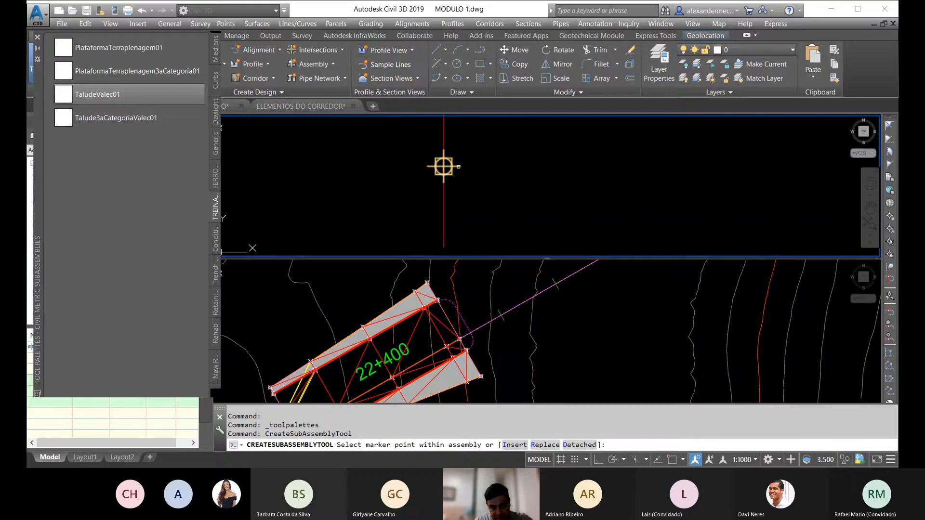
pyautogui.click(443, 166)
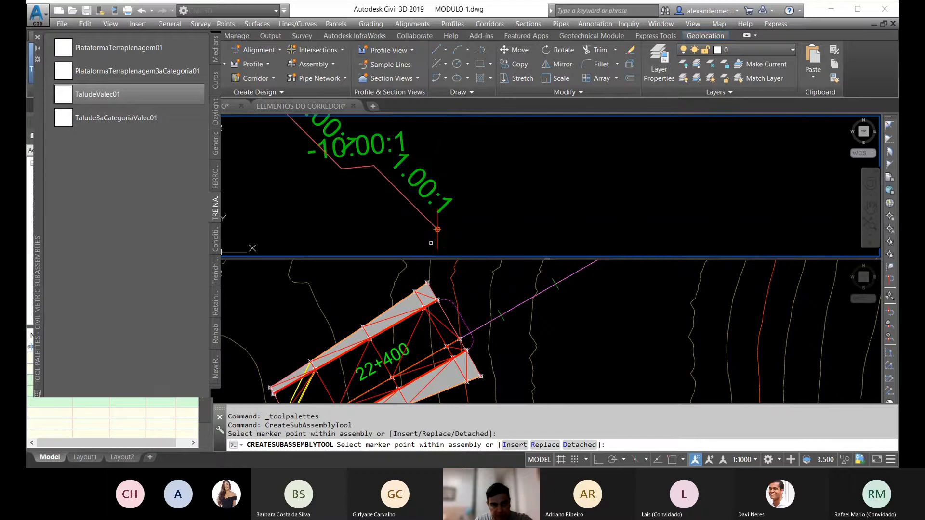
# Step: Attach a second TaludeValec01 slope subassembly to the right side of the same baseline marker
pyautogui.moveTo(431, 242)
pyautogui.mouseDown(button='middle')
pyautogui.moveTo(458, 194)
pyautogui.moveTo(438, 226)
pyautogui.mouseUp(button='middle')
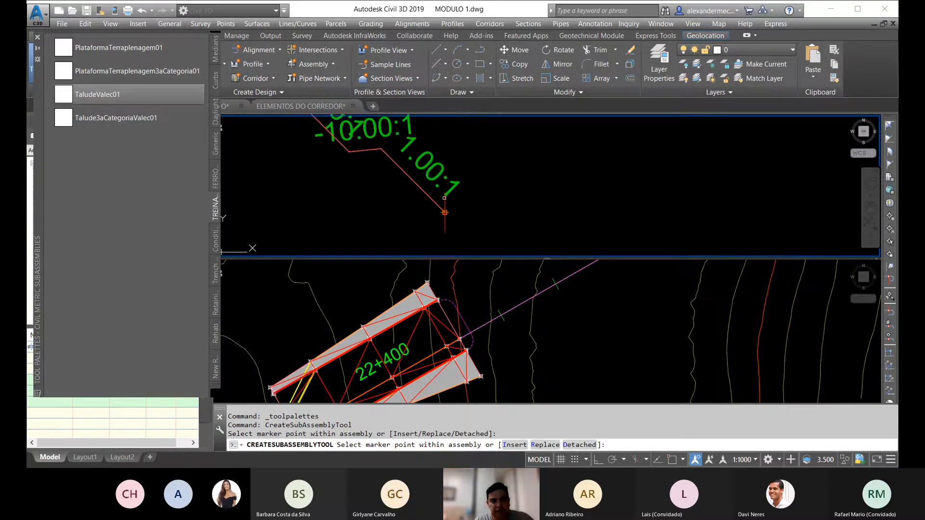
pyautogui.scroll(5, 452, 207)
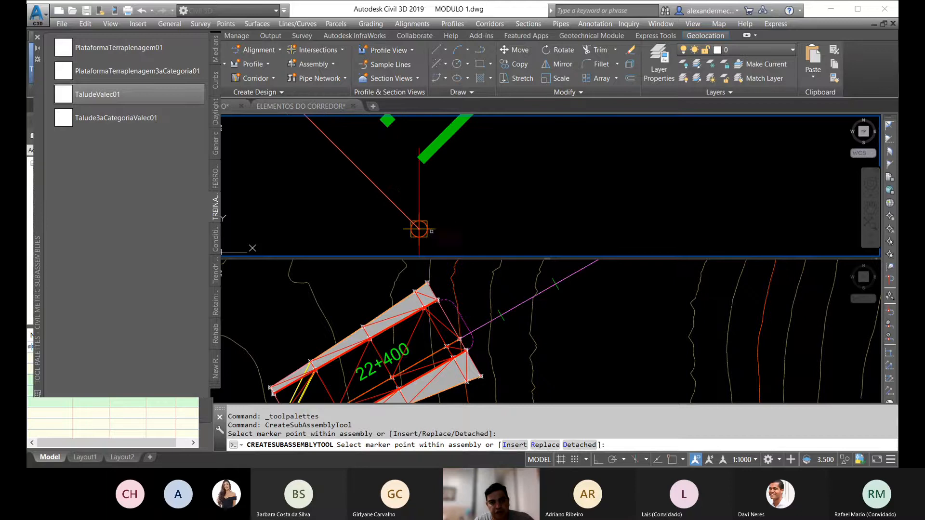
pyautogui.click(419, 228)
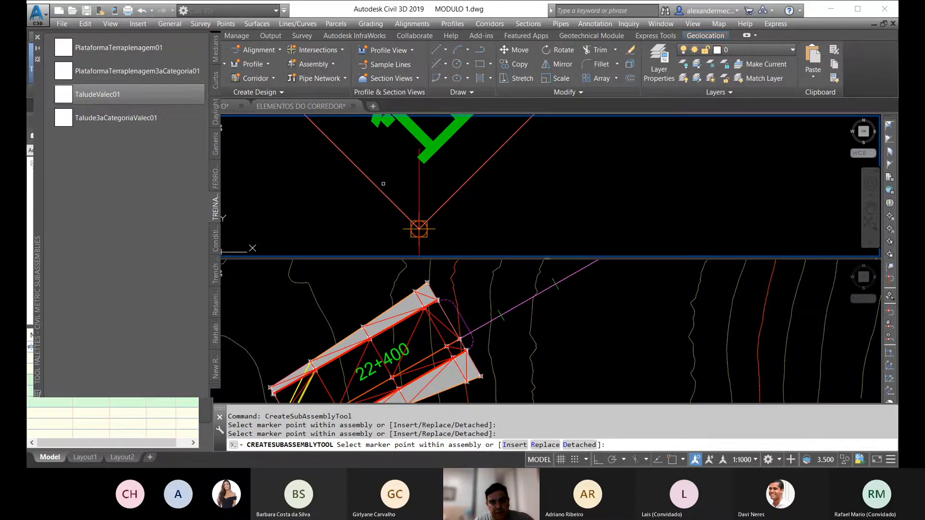
# Step: Delete the left TaludeValec01 slope subassembly from the RADIAL DE ENCONTRO assembly
pyautogui.press('Escape')
pyautogui.click(372, 182)
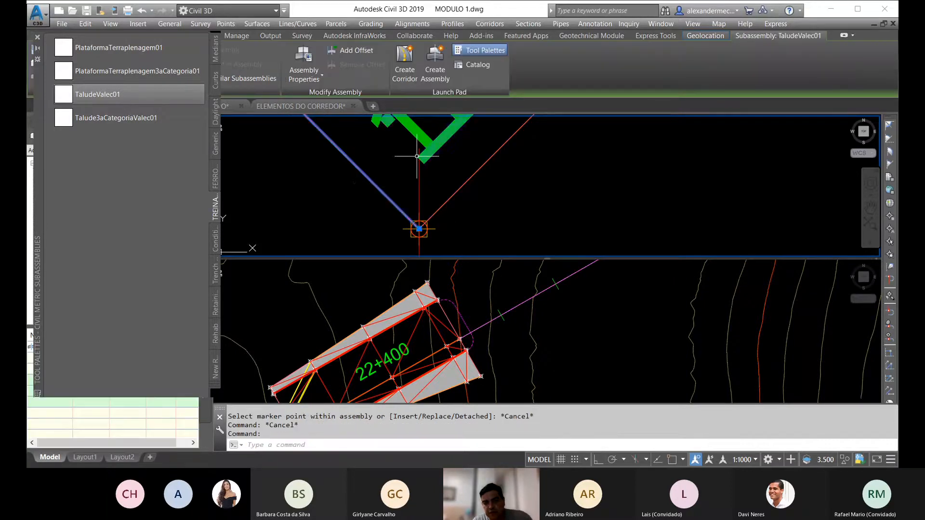
pyautogui.press('Delete')
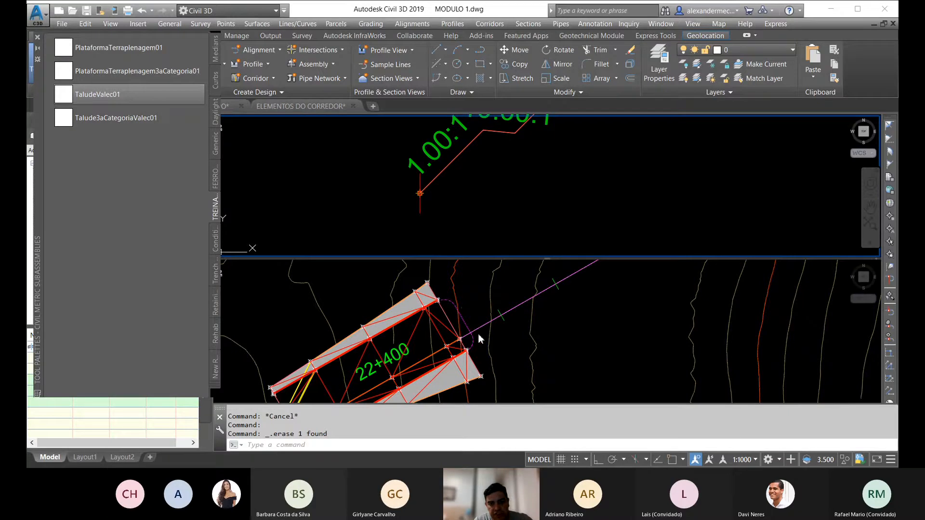
pyautogui.scroll(3, 420, 193)
pyautogui.press('Escape')
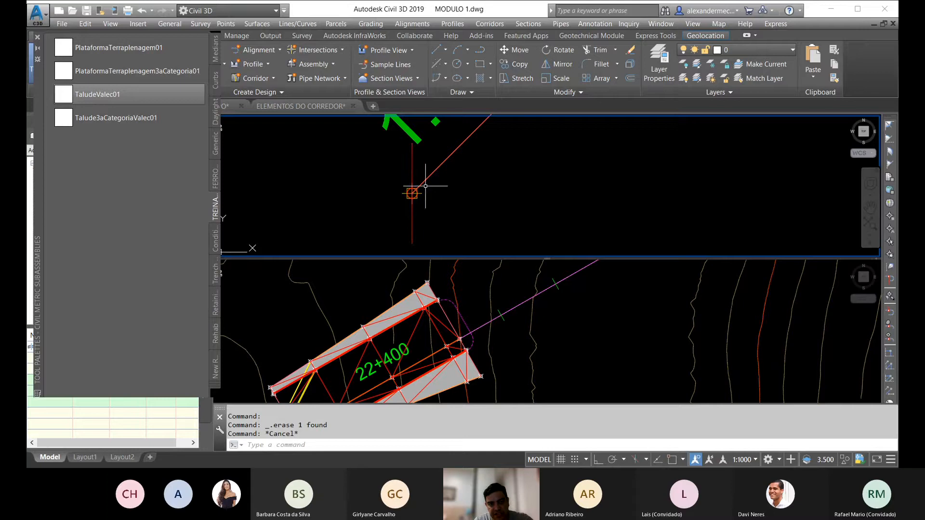
# Step: Examine the corridor in plan and the gap between its two ends around stations 22+400 and 22+500, alongside the assemblies
pyautogui.click(479, 346)
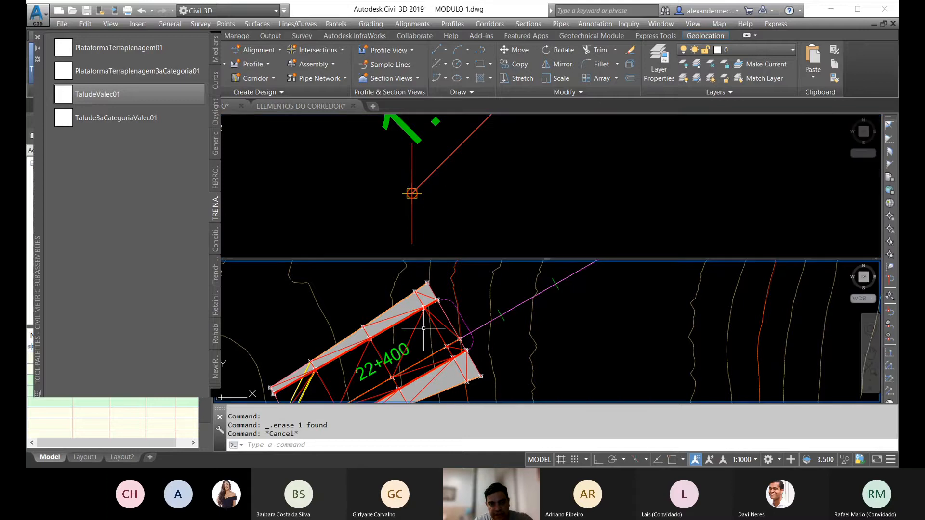
pyautogui.scroll(-10, 409, 337)
pyautogui.scroll(5, 345, 329)
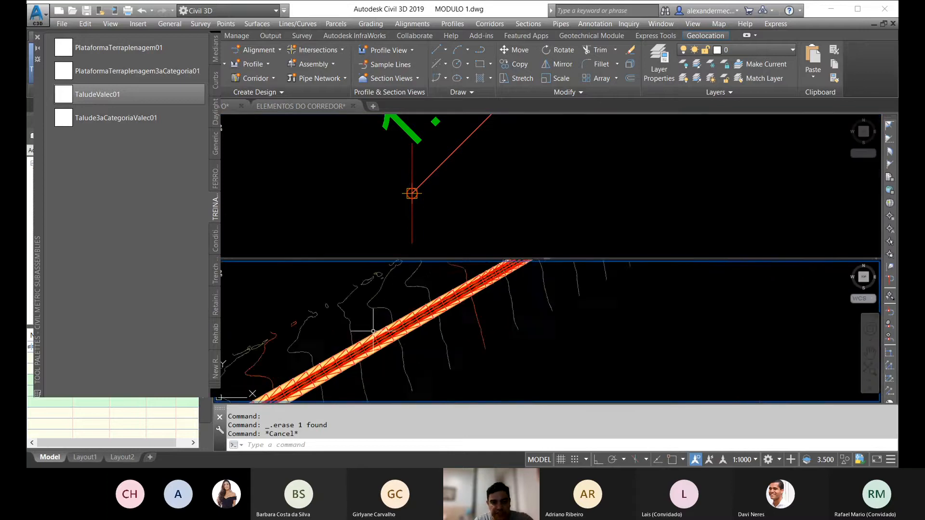
pyautogui.click(458, 204)
pyautogui.scroll(-5, 473, 201)
pyautogui.scroll(2, 428, 195)
pyautogui.scroll(6, 429, 195)
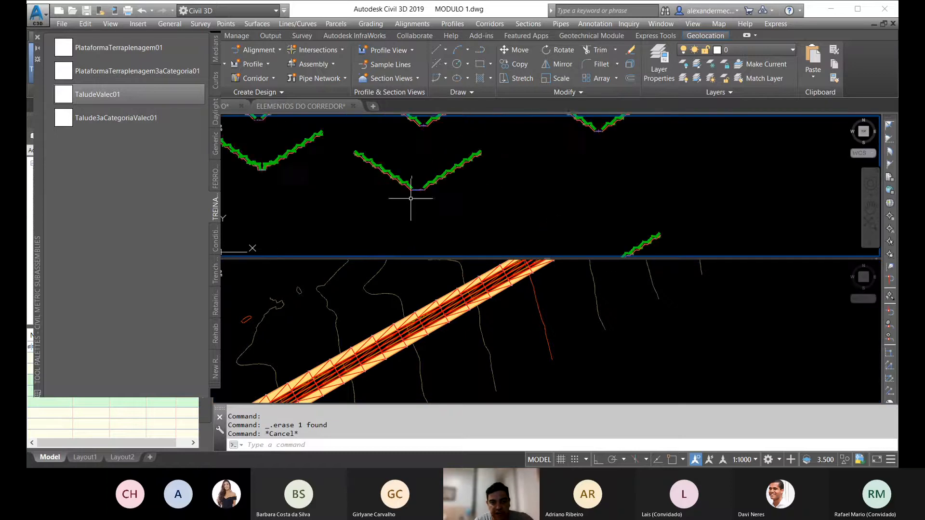
pyautogui.scroll(-3, 456, 134)
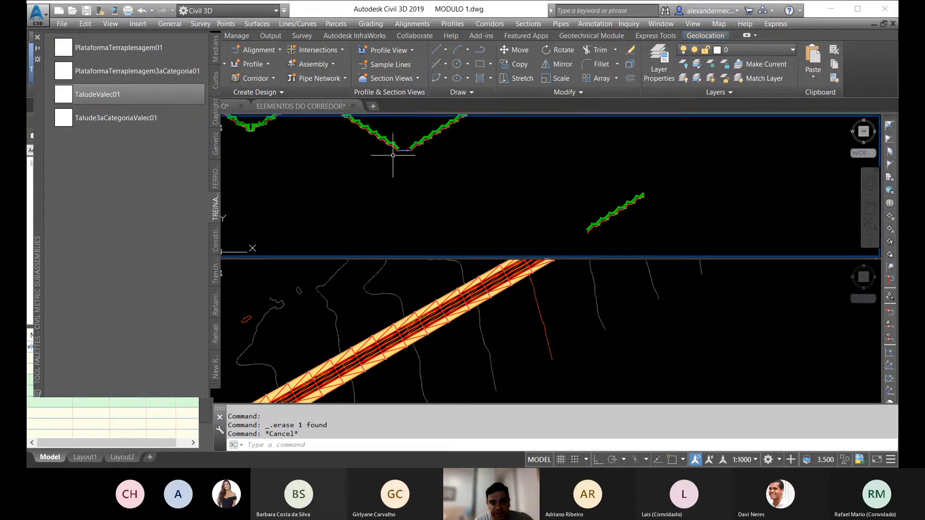
pyautogui.click(419, 314)
pyautogui.scroll(-3, 396, 318)
pyautogui.moveTo(349, 376); pyautogui.dragTo(318, 380, button='middle')
pyautogui.moveTo(434, 325); pyautogui.dragTo(413, 343, button='middle')
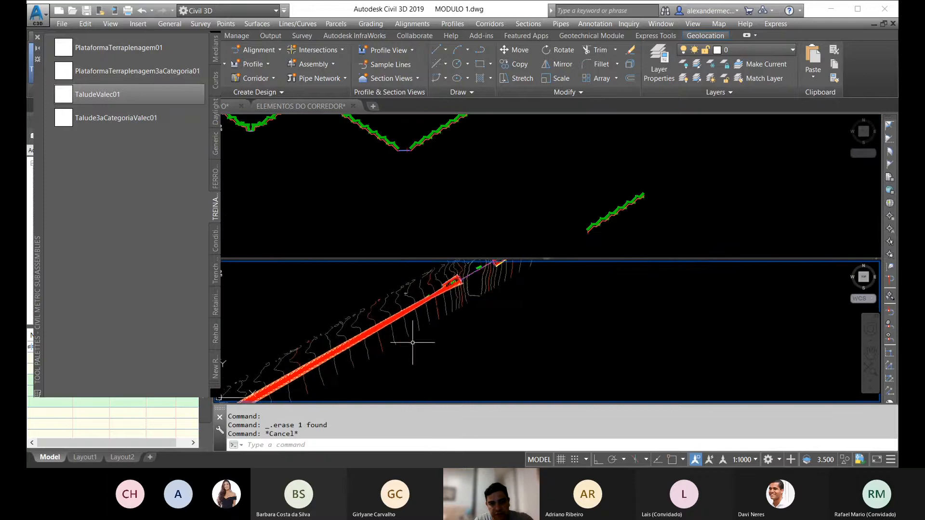
pyautogui.scroll(4, 475, 281)
pyautogui.moveTo(476, 280); pyautogui.dragTo(393, 360, button='middle')
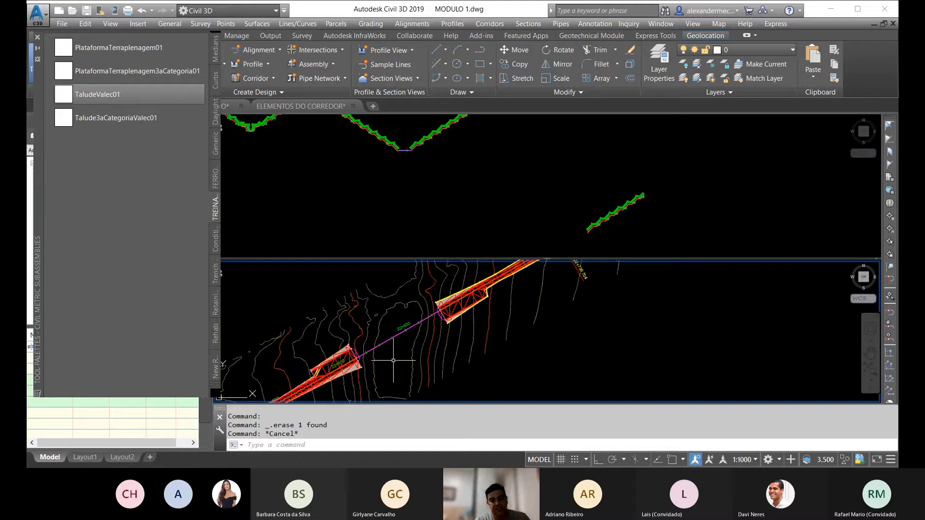
pyautogui.scroll(3, 400, 332)
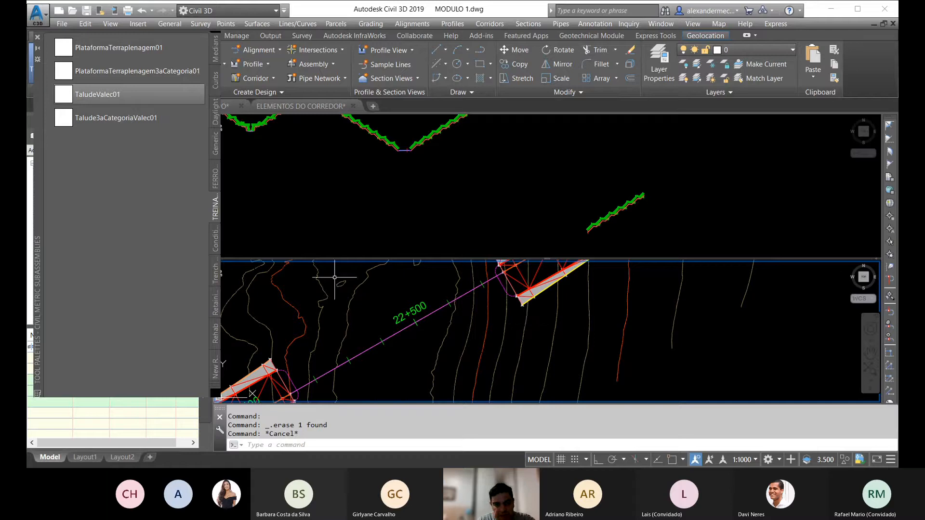
pyautogui.scroll(-2, 420, 317)
# Step: Inspect the baseline marker and remaining right slope of the RADIAL DE ENCONTRO assembly
pyautogui.click(469, 207)
pyautogui.scroll(6, 496, 195)
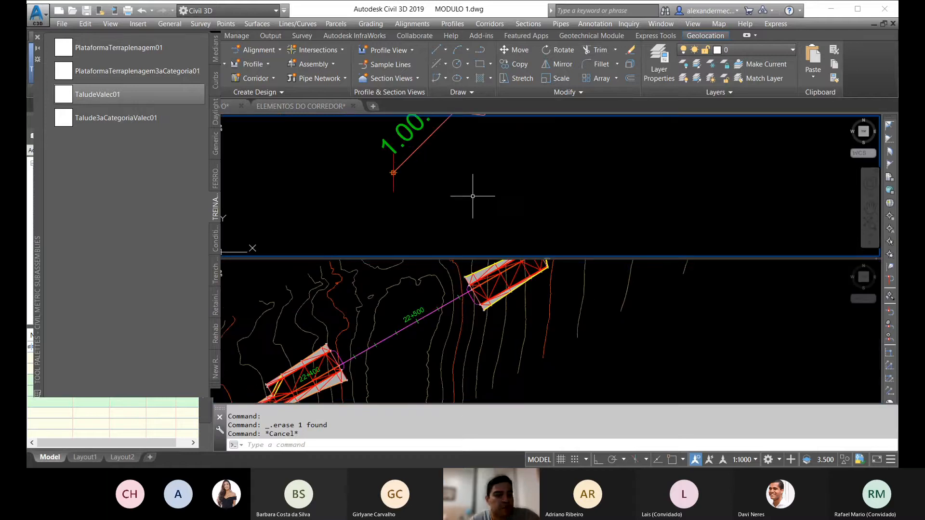
pyautogui.scroll(-2, 474, 194)
pyautogui.scroll(3, 457, 175)
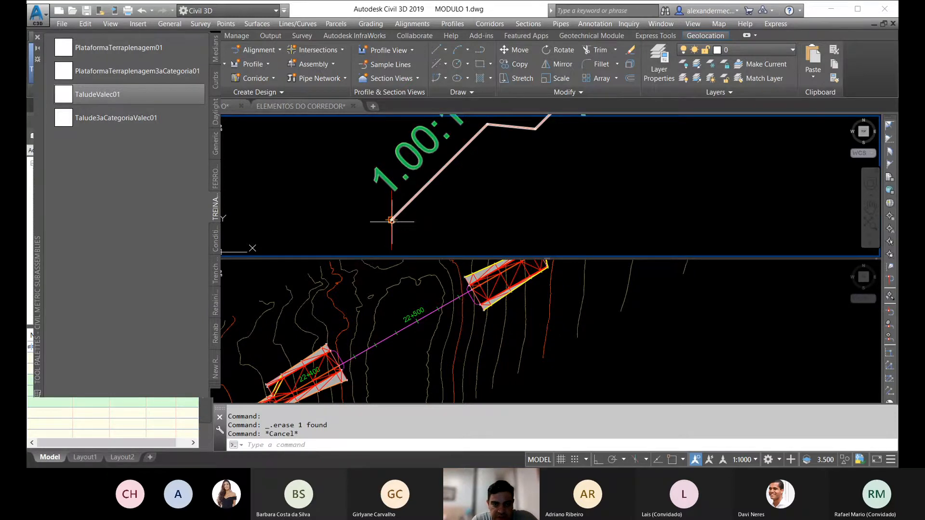
pyautogui.scroll(-2, 391, 212)
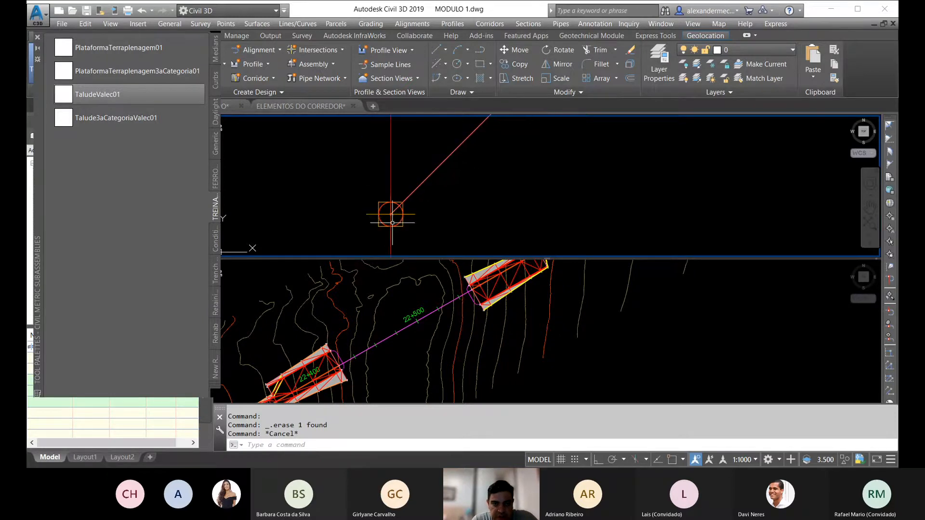
pyautogui.click(401, 195)
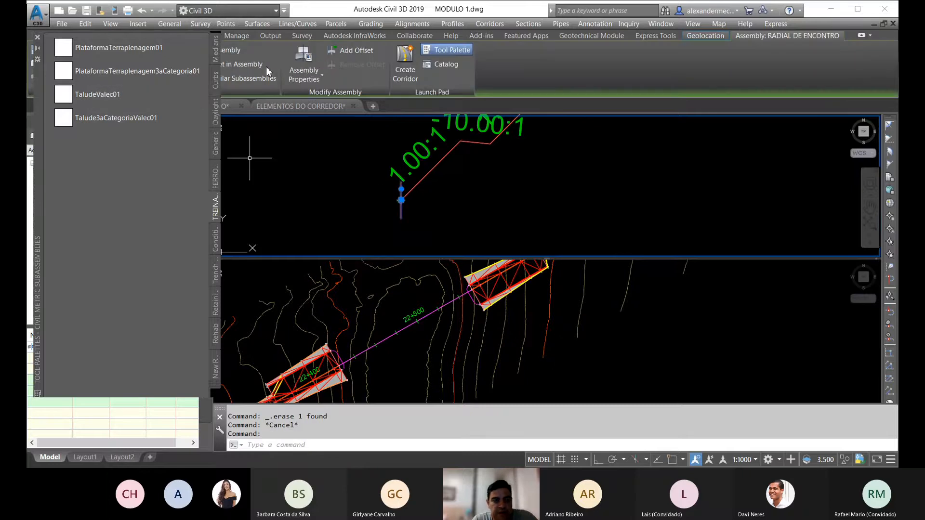
pyautogui.click(398, 372)
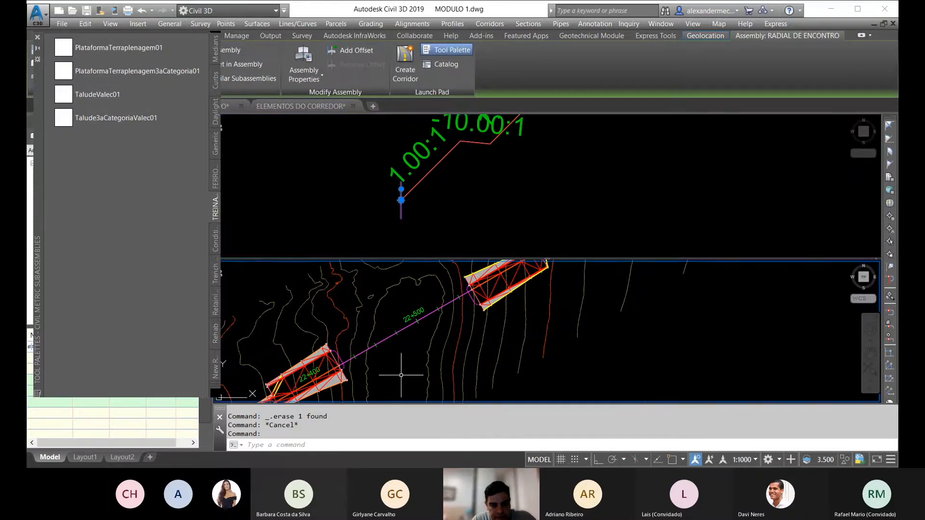
pyautogui.press('Escape')
# Step: Measure the distance from the dashed curved line to the corridor's end edge near station 22+400
pyautogui.scroll(5, 361, 291)
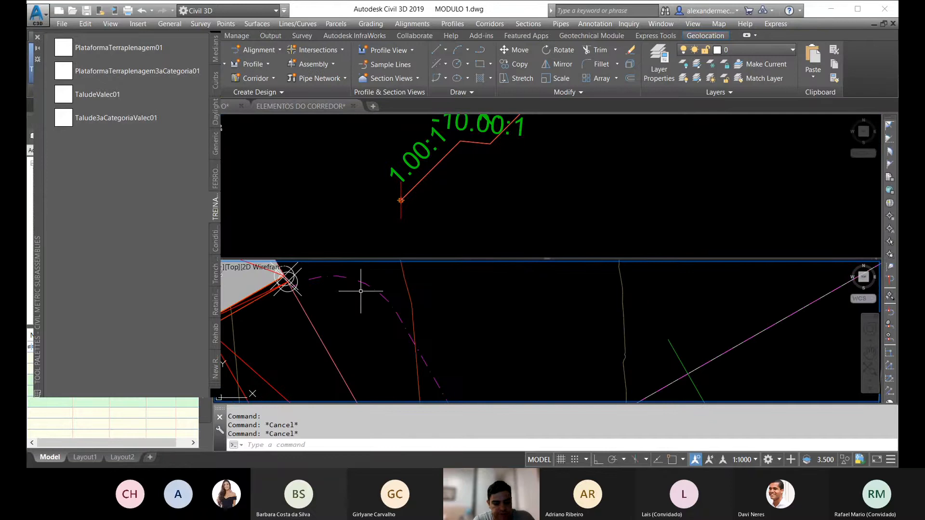
pyautogui.write('dist')
pyautogui.press('Return')
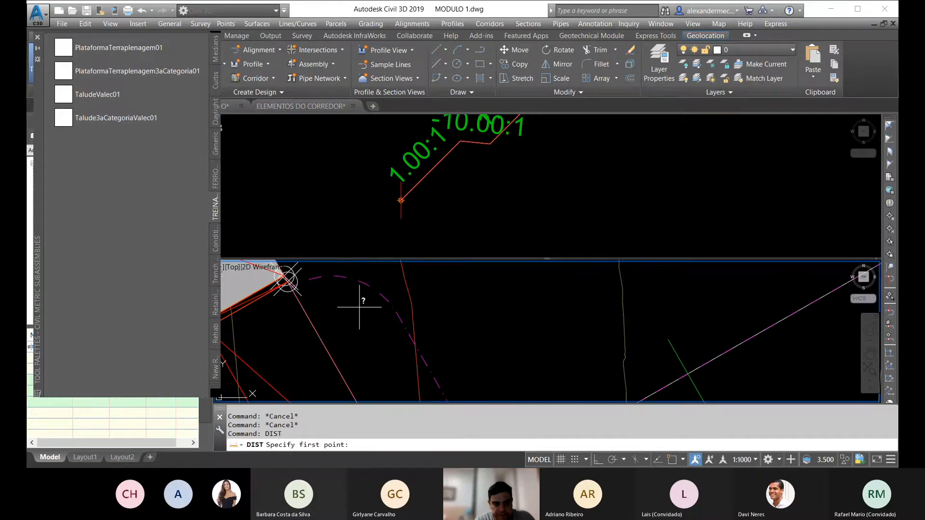
pyautogui.keyDown('shift'); pyautogui.rightClick(390, 306); pyautogui.keyUp('shift')
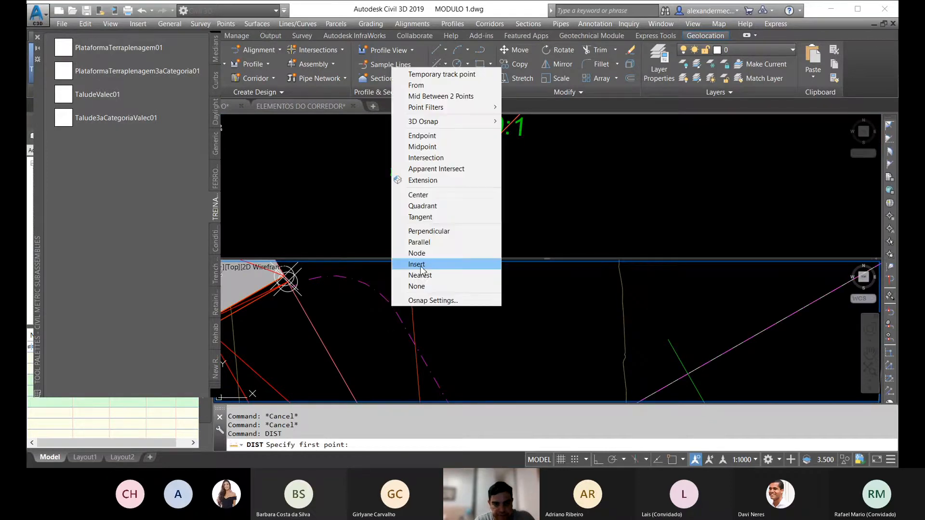
pyautogui.click(401, 320)
pyautogui.click(334, 359)
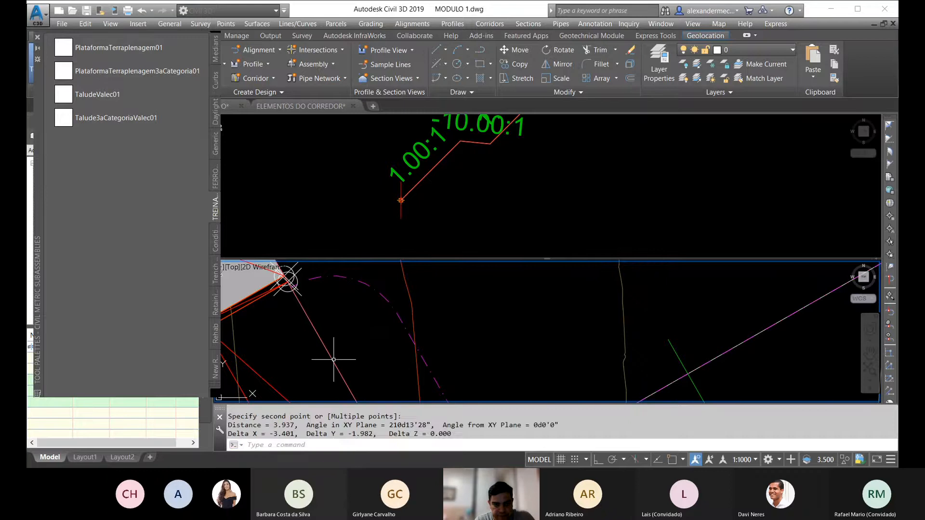
pyautogui.press('Escape')
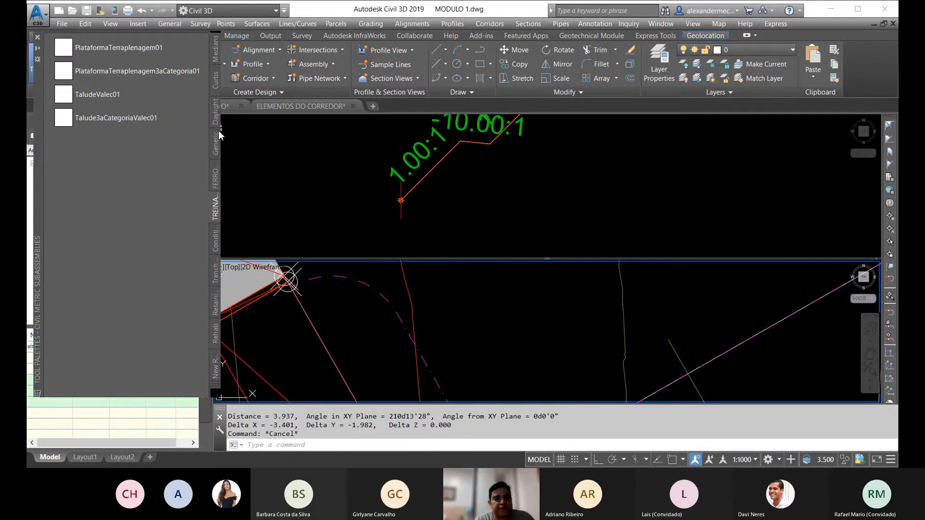
# Step: Attach a generic LinkWidthAndSlope subassembly with side Left to the baseline marker of the RADIAL DE ENCONTRO assembly
pyautogui.click(217, 240)
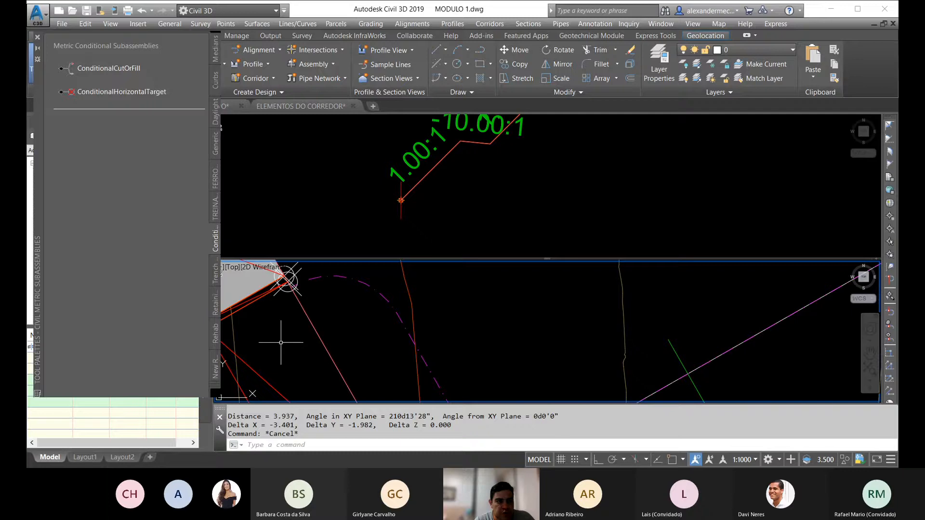
pyautogui.click(215, 153)
pyautogui.click(104, 327)
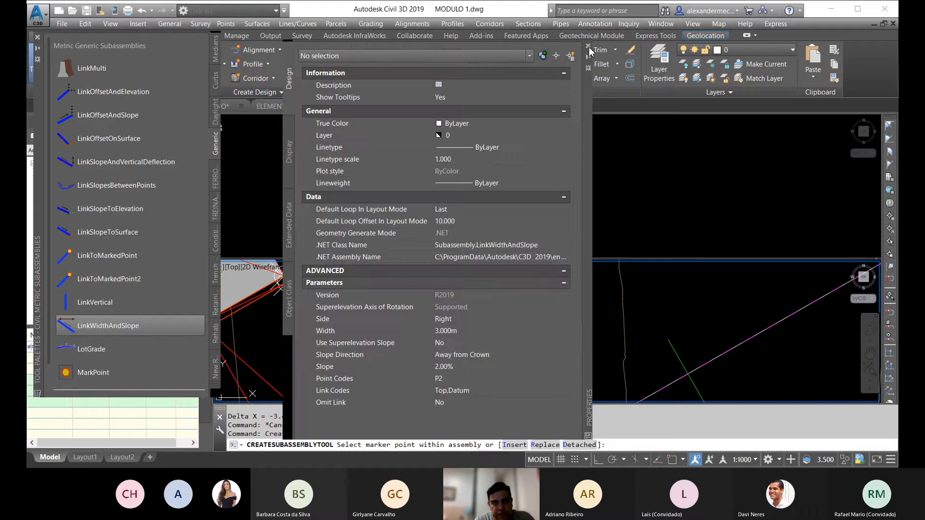
pyautogui.click(398, 196)
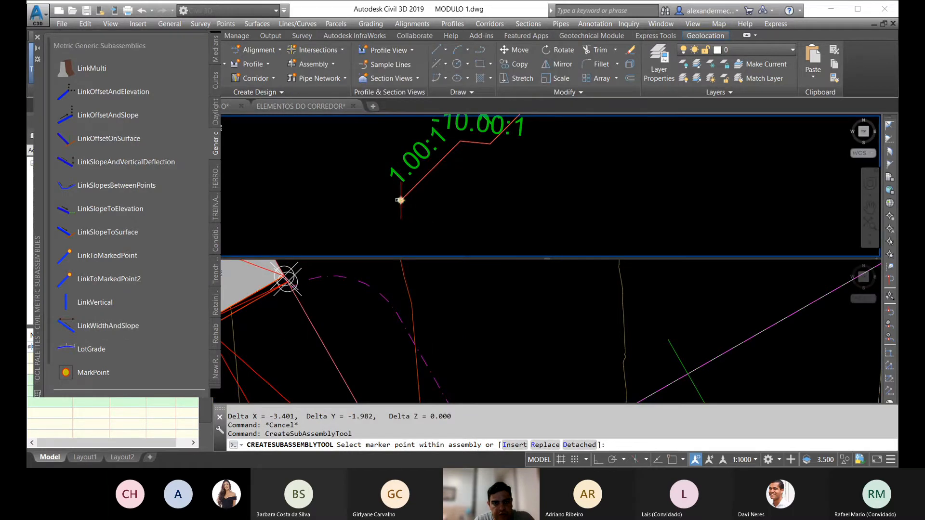
pyautogui.click(397, 200)
pyautogui.press('Escape')
# Step: Set the LinkWidthAndSlope subassembly's width to 4 m and its slope to 0%
pyautogui.click(384, 212)
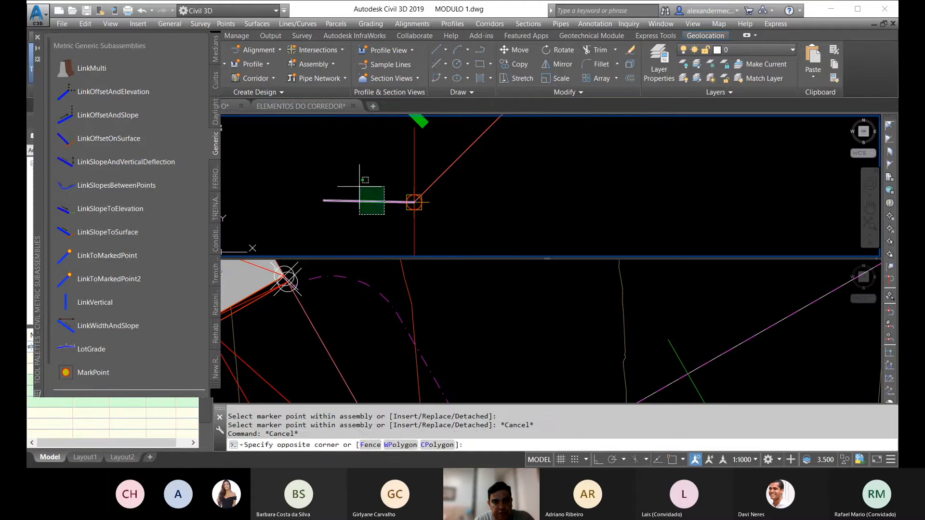
pyautogui.click(359, 182)
pyautogui.rightClick(355, 167)
pyautogui.click(402, 282)
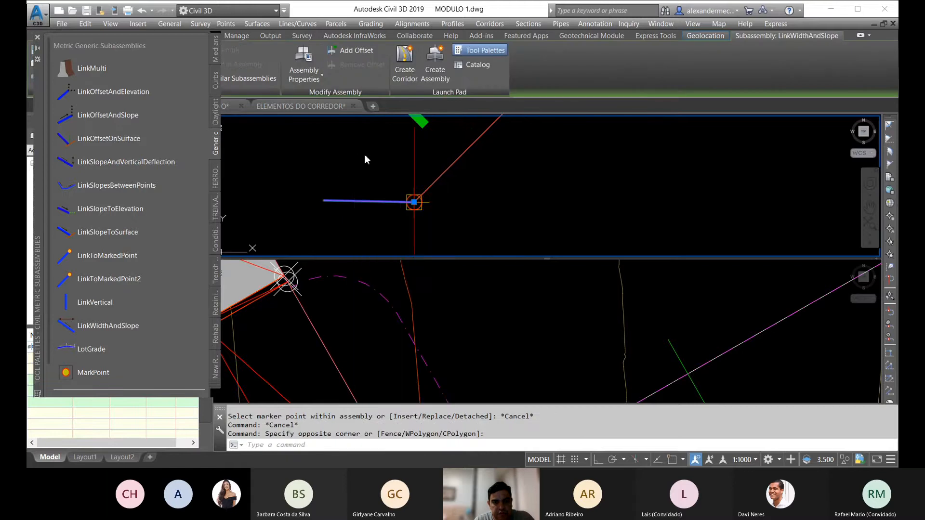
pyautogui.click(307, 81)
pyautogui.click(437, 133)
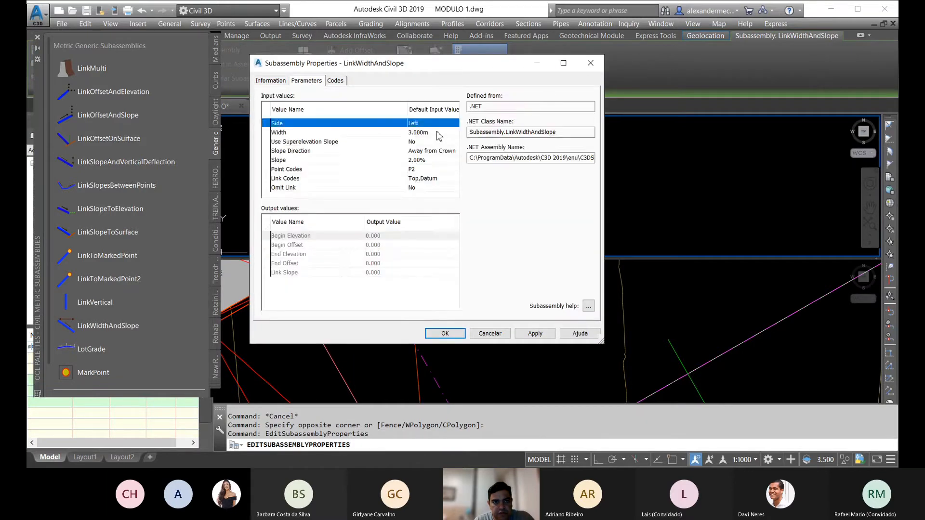
pyautogui.moveTo(445, 134); pyautogui.dragTo(375, 132)
pyautogui.write('4')
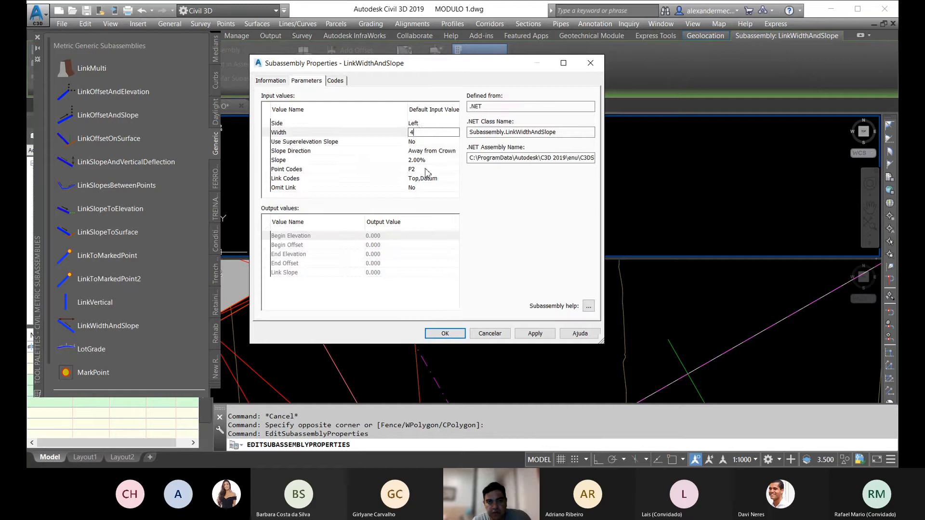
pyautogui.click(371, 160)
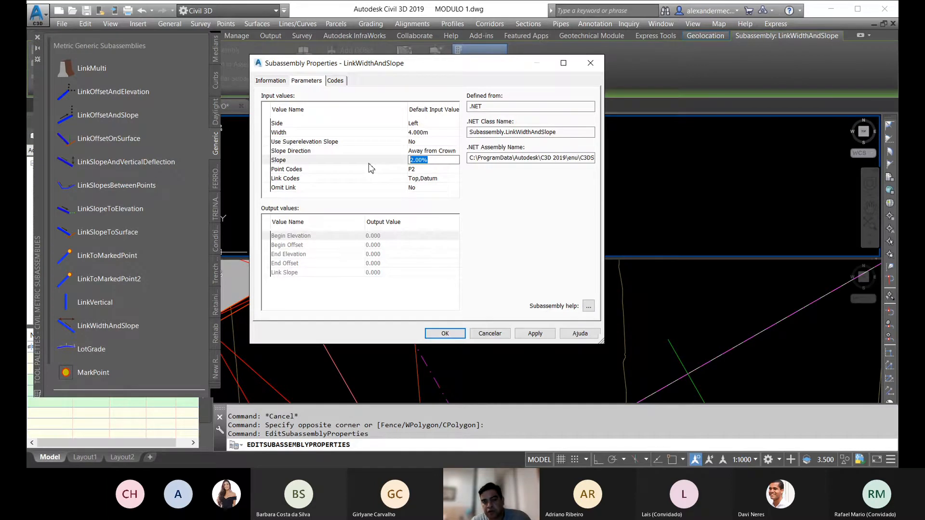
pyautogui.click(444, 333)
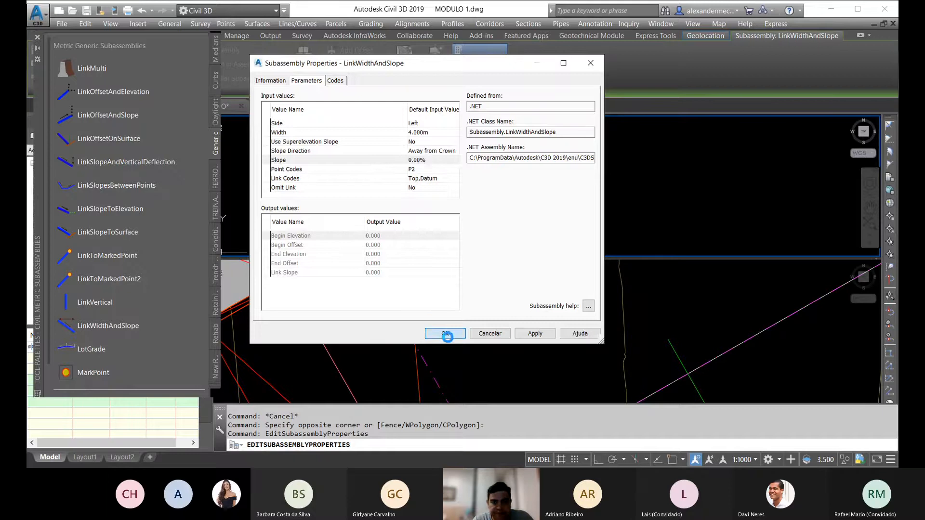
pyautogui.press('Escape')
pyautogui.press('Escape')
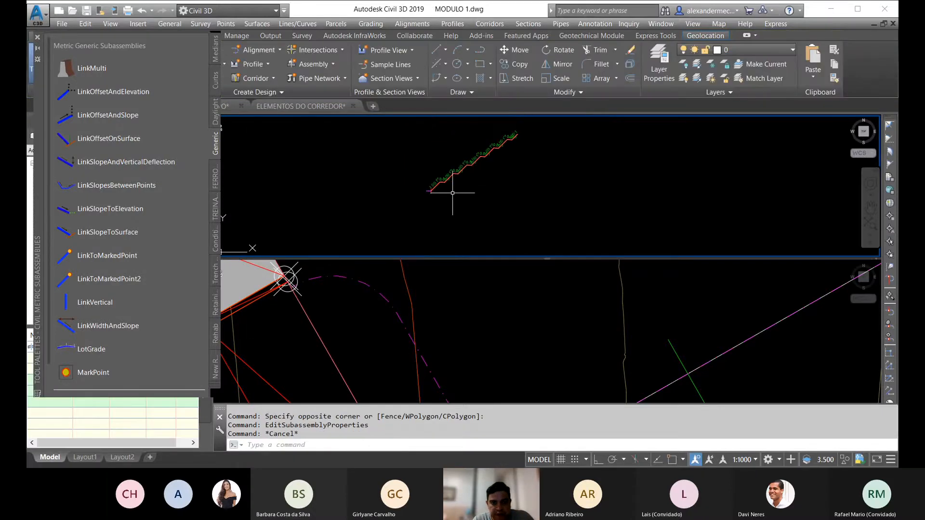
# Step: Compare the RADIAL DE ENCONTRO assembly's left link and right slope with the dashed curve at the corridor end near station 22+400
pyautogui.scroll(2, 448, 186)
pyautogui.moveTo(309, 218); pyautogui.dragTo(406, 215, button='middle')
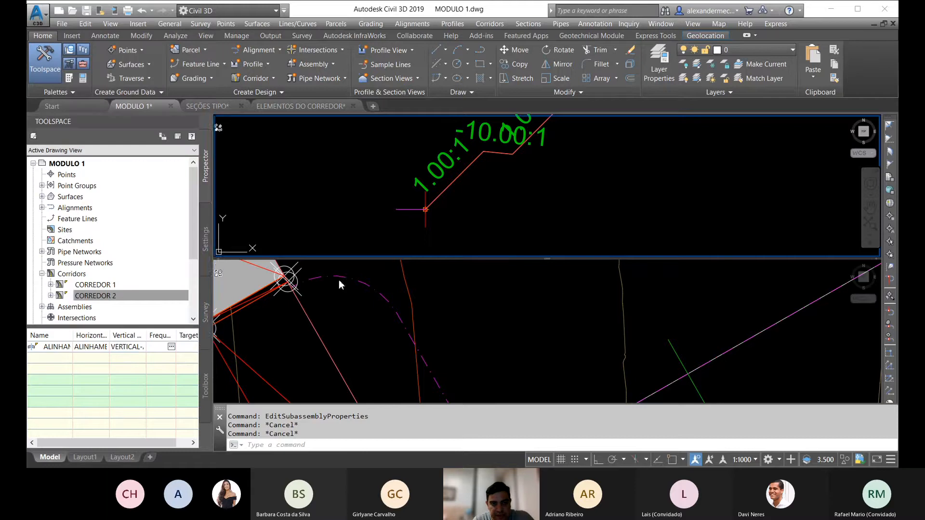
pyautogui.click(299, 284)
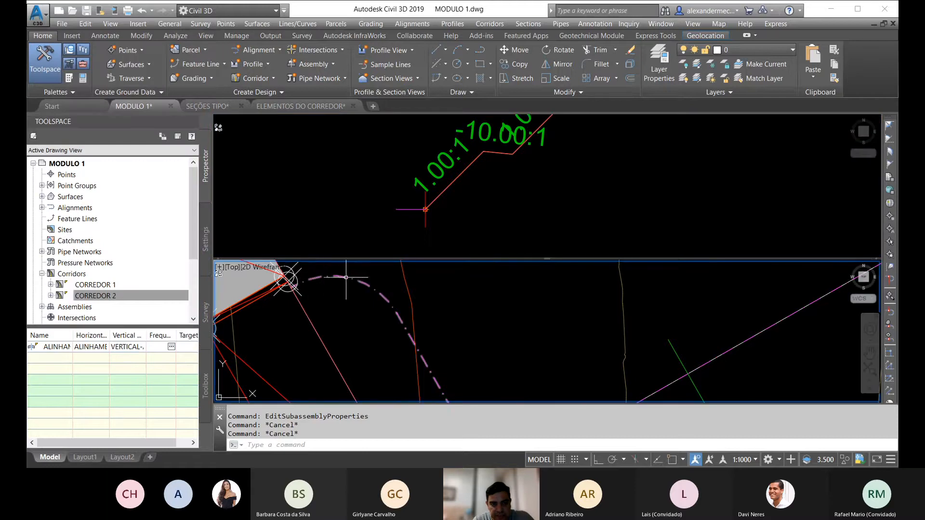
pyautogui.scroll(-2, 376, 292)
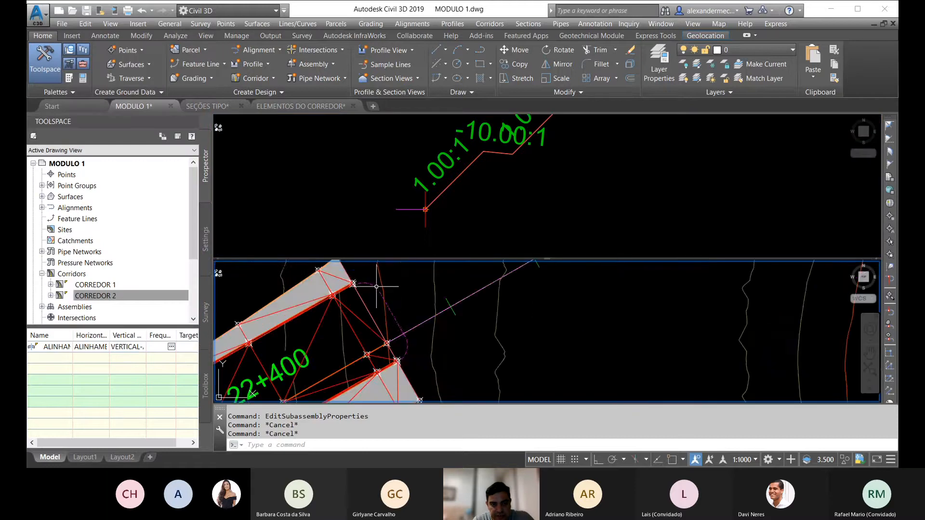
pyautogui.click(425, 209)
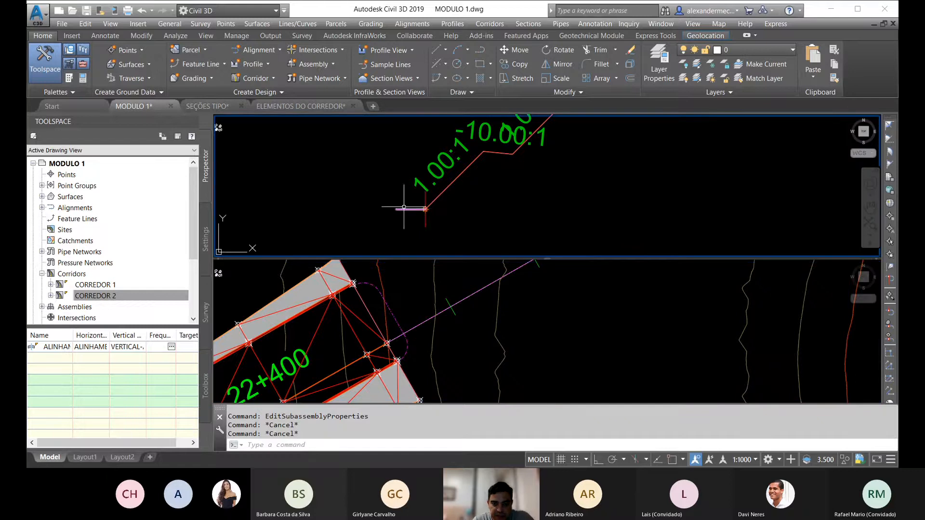
pyautogui.scroll(-2, 411, 208)
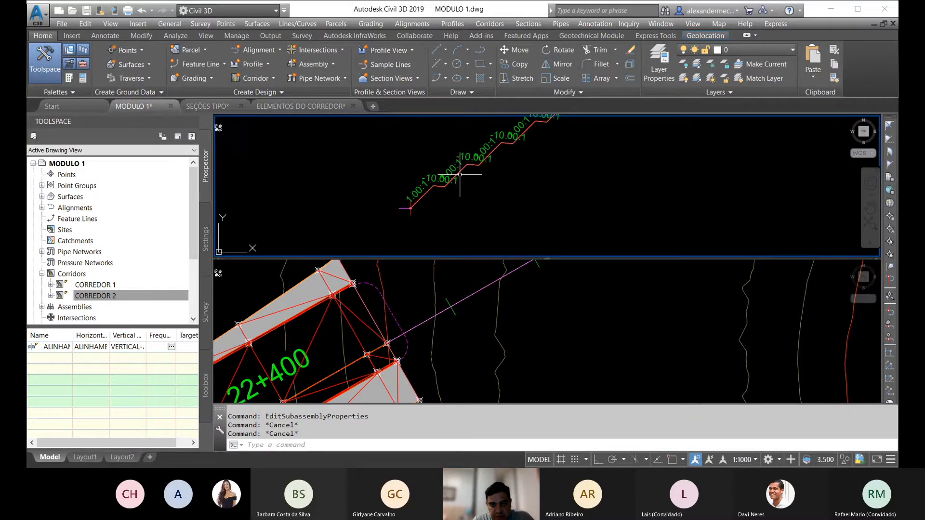
# Step: Examine the dashed curved polyline joining the corridor's end edges near station 22+400
pyautogui.click(391, 306)
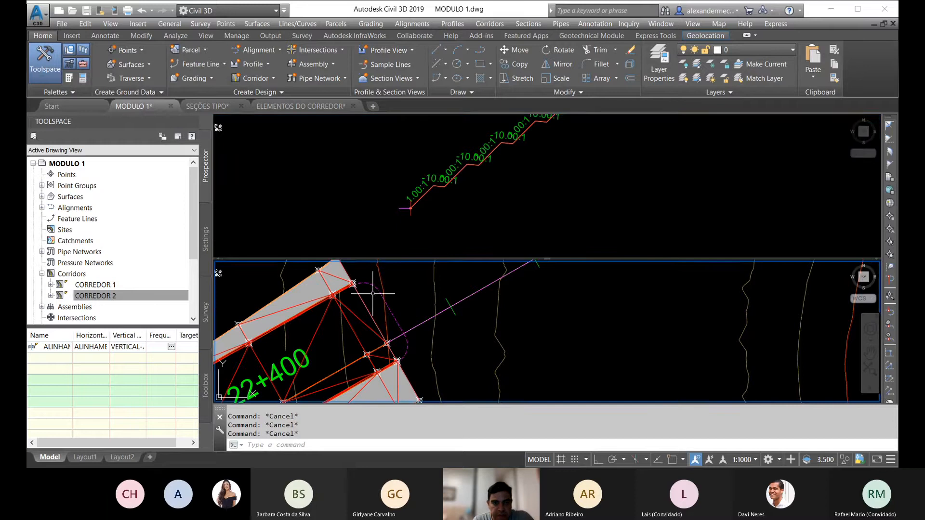
pyautogui.click(382, 295)
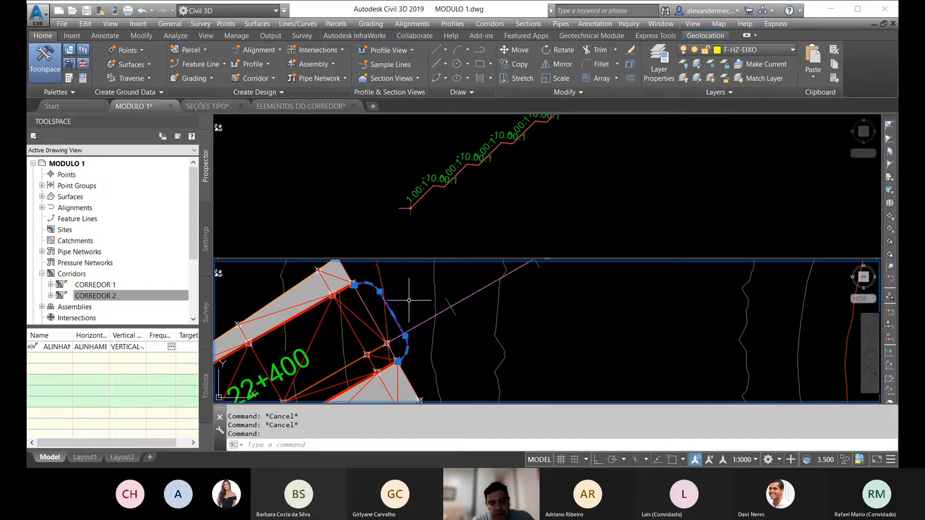
pyautogui.scroll(-4, 362, 302)
pyautogui.press('Escape')
pyautogui.press('Escape')
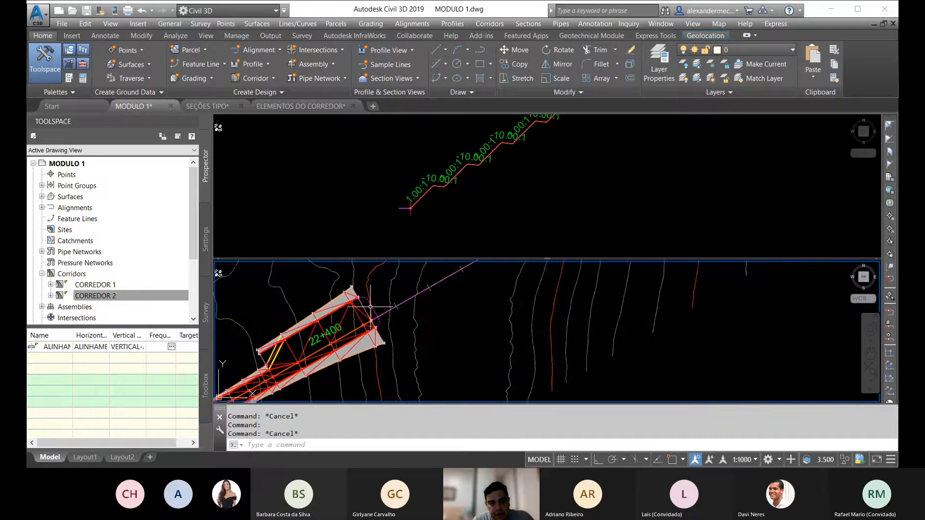
pyautogui.scroll(6, 358, 301)
pyautogui.click(387, 281)
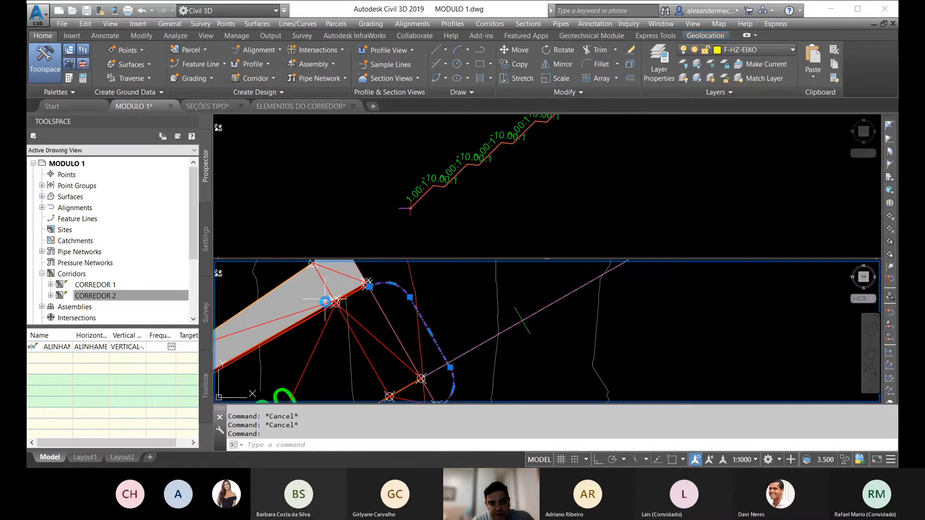
pyautogui.scroll(-2, 388, 303)
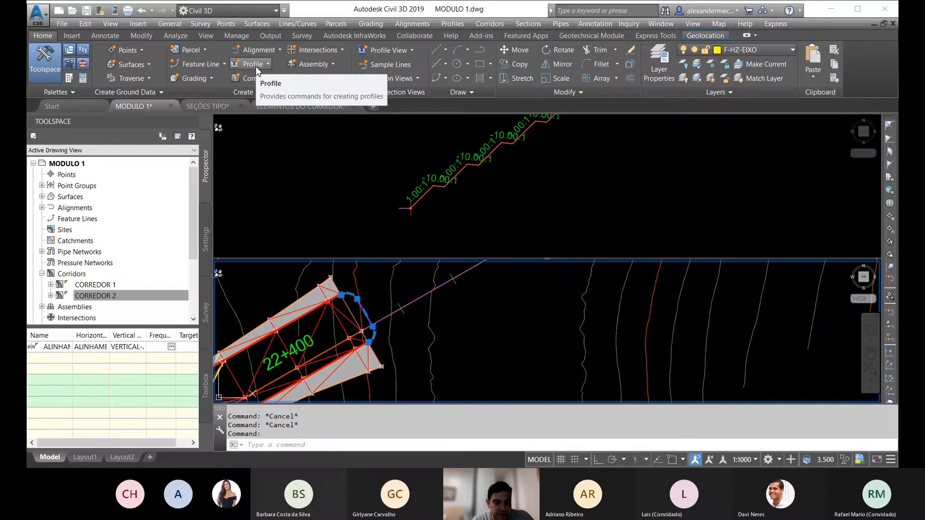
pyautogui.press('Escape')
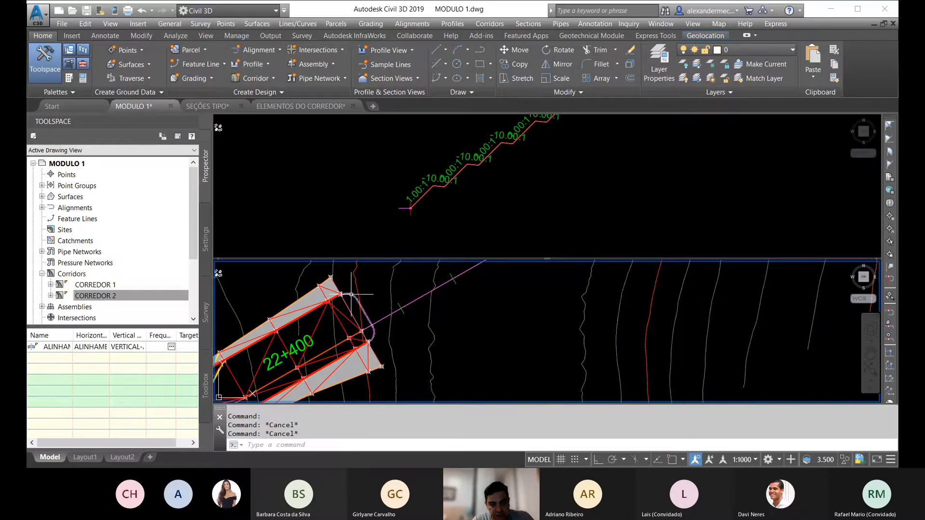
# Step: Start an alignment from objects using the dashed curved polyline at the corridor end near station 22+400, and check its direction
pyautogui.click(269, 51)
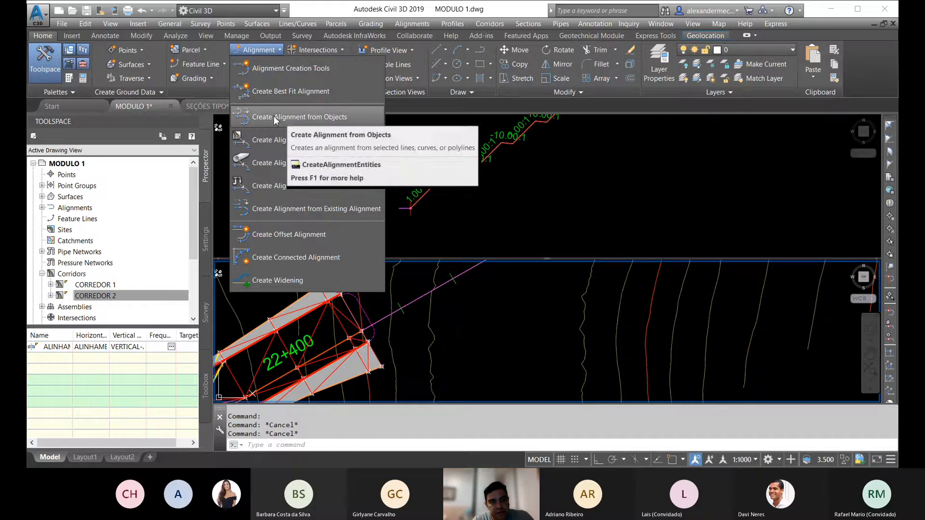
pyautogui.click(259, 46)
pyautogui.click(272, 48)
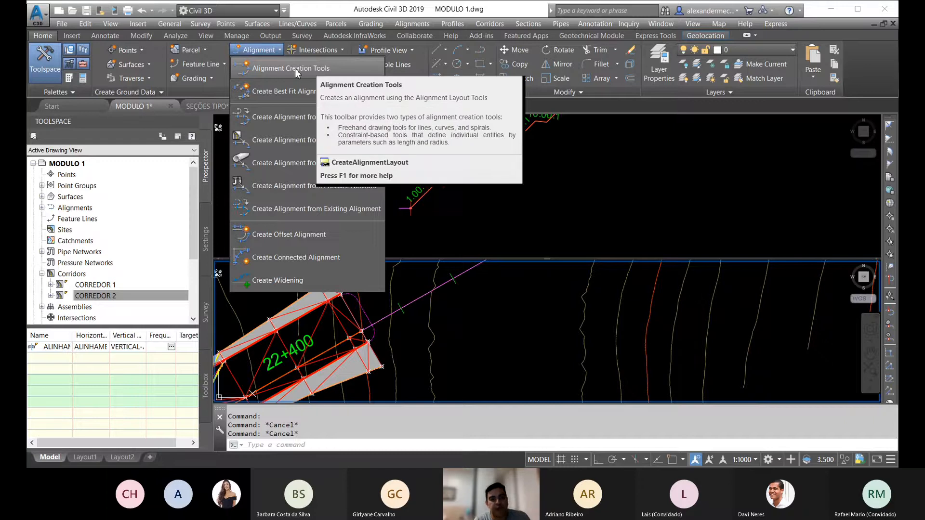
pyautogui.click(295, 120)
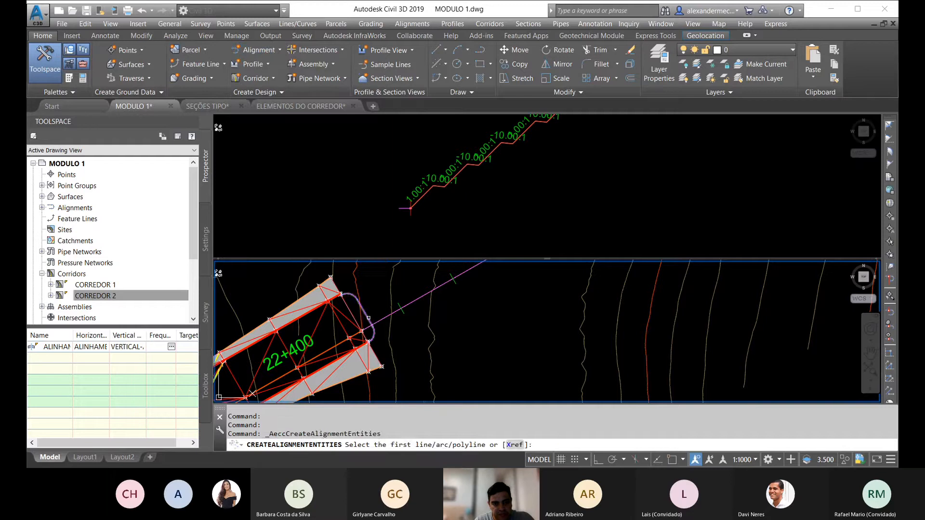
pyautogui.click(368, 318)
pyautogui.press('Return')
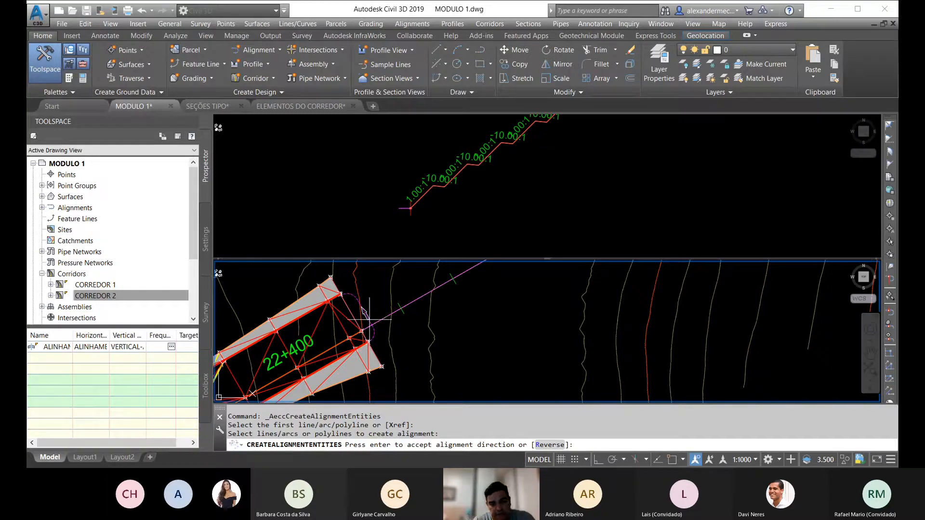
pyautogui.scroll(4, 368, 318)
pyautogui.scroll(-3, 355, 305)
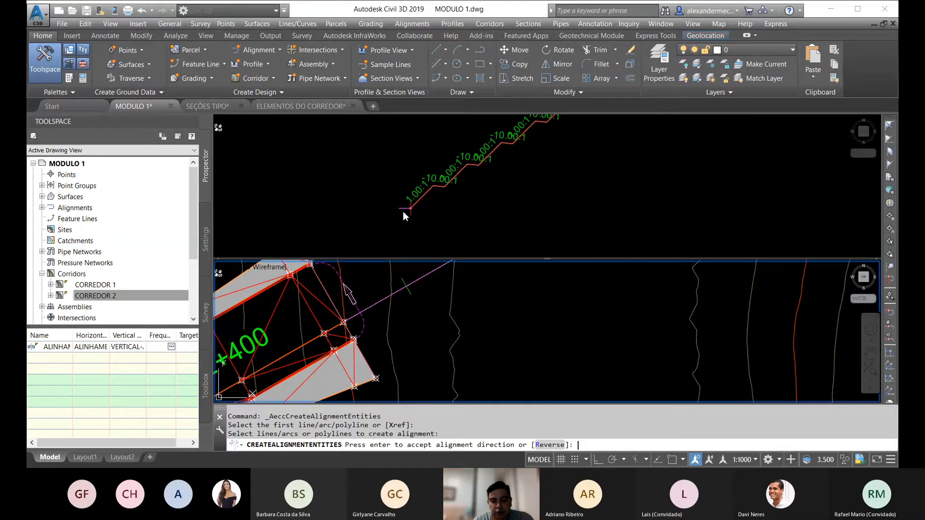
# Step: Accept the alignment direction and create the centerline alignment with the name ALINHAMENTO - RADIAL 1 OAE 1
pyautogui.press('Return')
pyautogui.moveTo(524, 150); pyautogui.dragTo(471, 148)
pyautogui.write('RADIAL 1 OAE 1')
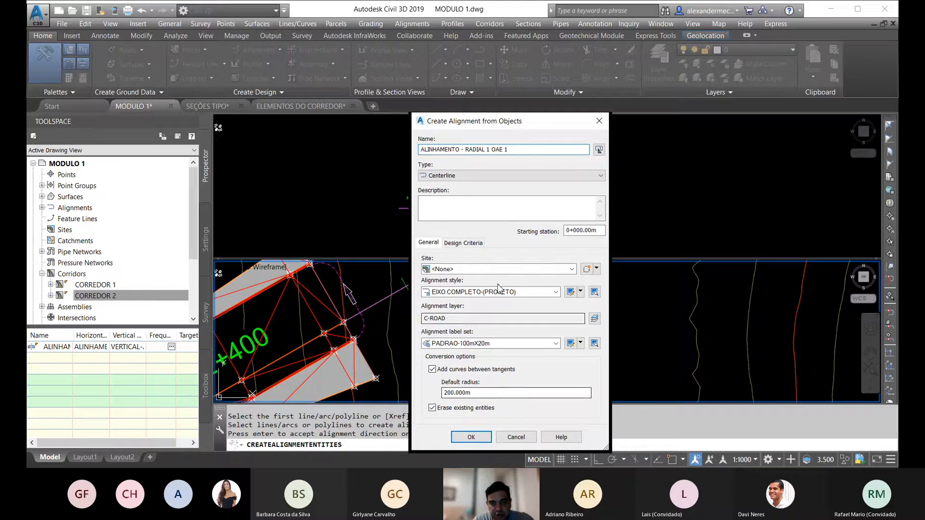
pyautogui.click(472, 436)
pyautogui.press('Escape')
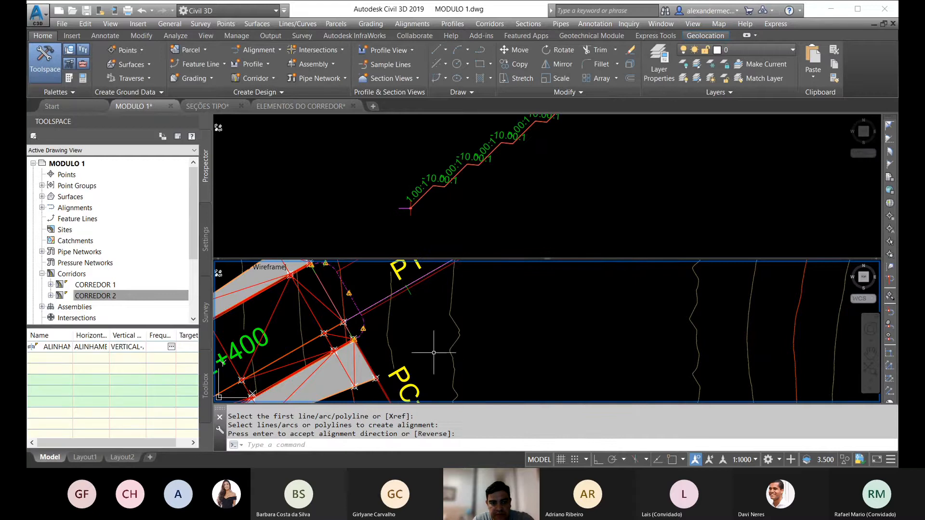
# Step: Remove the major station, minor station and geometry point labels from the ALINHAMENTO - RADIAL 1 OAE 1 alignment
pyautogui.scroll(2, 390, 317)
pyautogui.press('Escape')
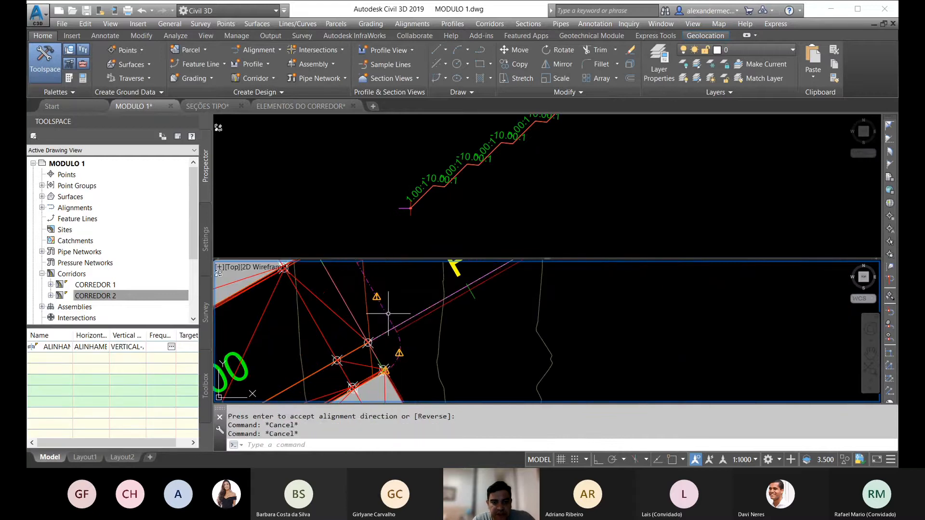
pyautogui.click(388, 316)
pyautogui.rightClick(431, 302)
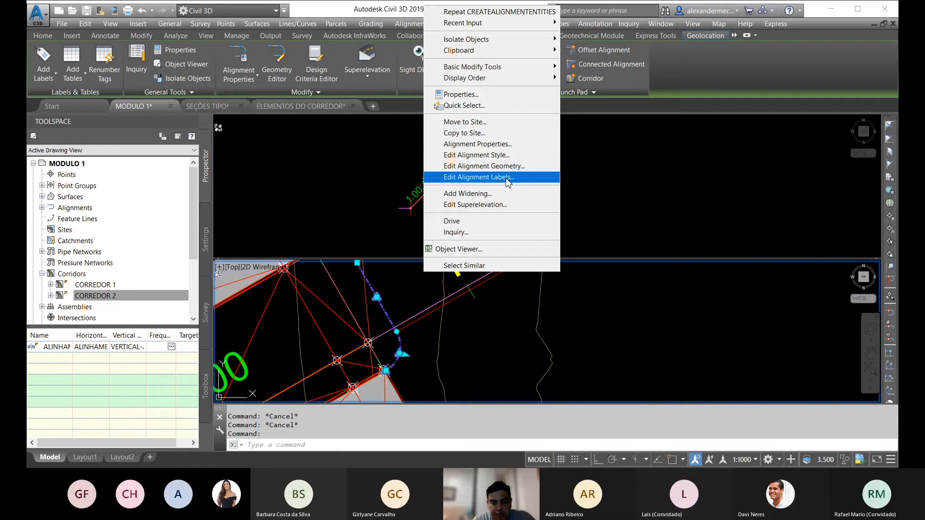
pyautogui.click(507, 182)
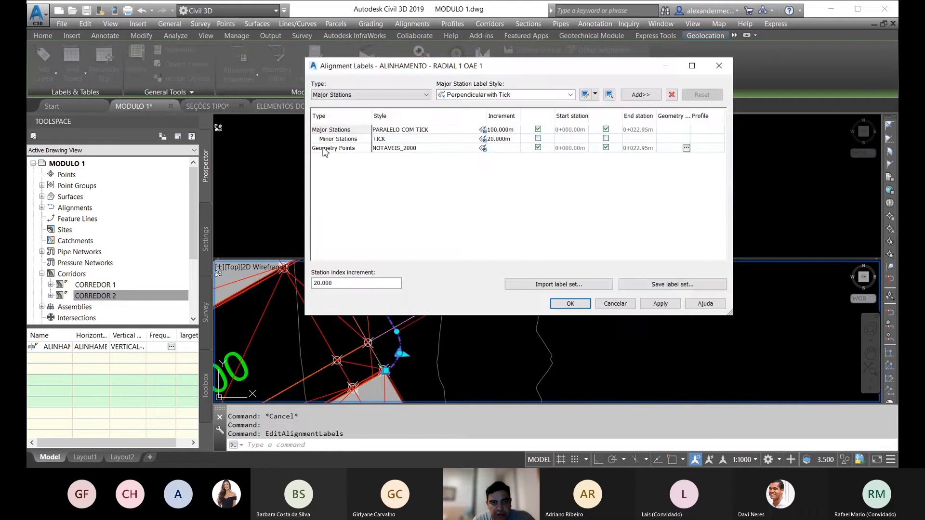
pyautogui.click(323, 148)
pyautogui.click(671, 95)
pyautogui.click(670, 95)
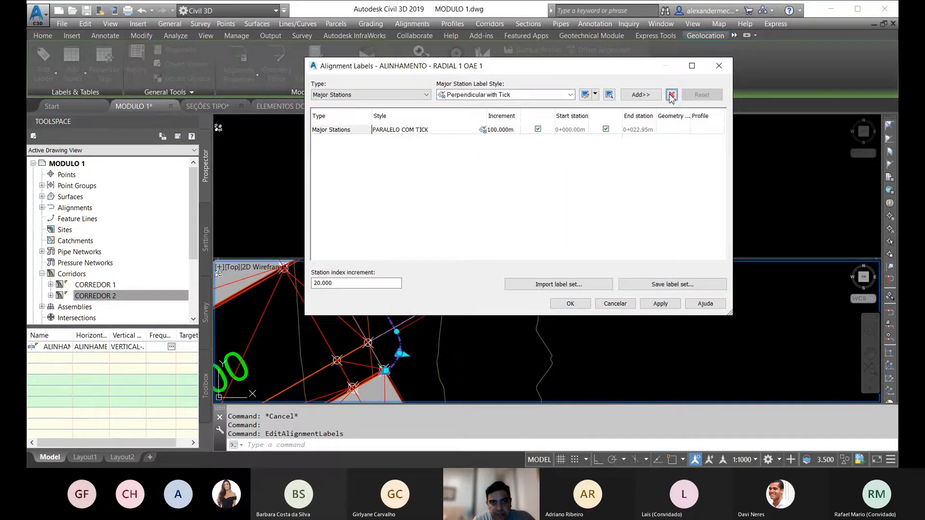
pyautogui.click(671, 94)
pyautogui.click(571, 304)
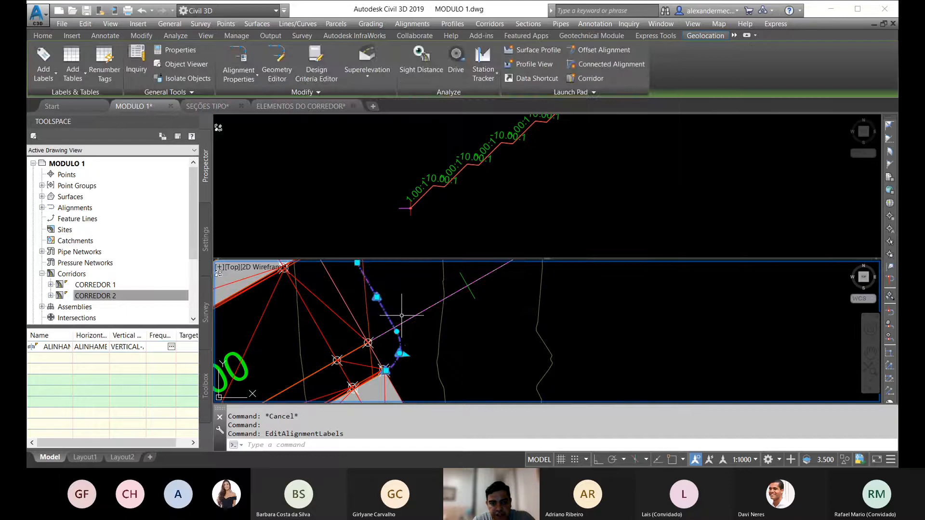
pyautogui.press('Escape')
pyautogui.press('Escape')
pyautogui.press('Escape')
# Step: Start another alignment from objects using the dashed curved polyline at the corridor end near station 22+500
pyautogui.click(386, 314)
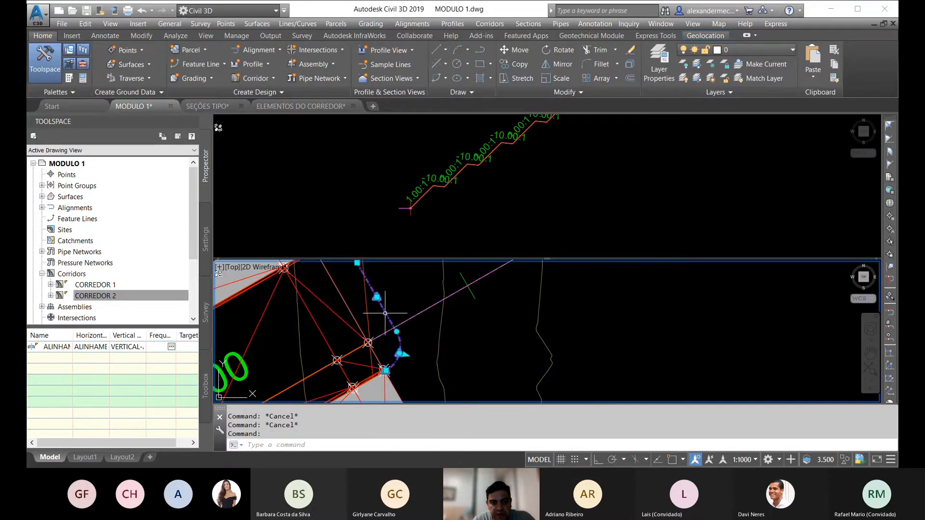
pyautogui.scroll(-5, 426, 343)
pyautogui.press('Escape')
pyautogui.press('Escape')
pyautogui.moveTo(519, 336); pyautogui.dragTo(383, 381, button='middle')
pyautogui.moveTo(464, 315); pyautogui.dragTo(457, 337, button='middle')
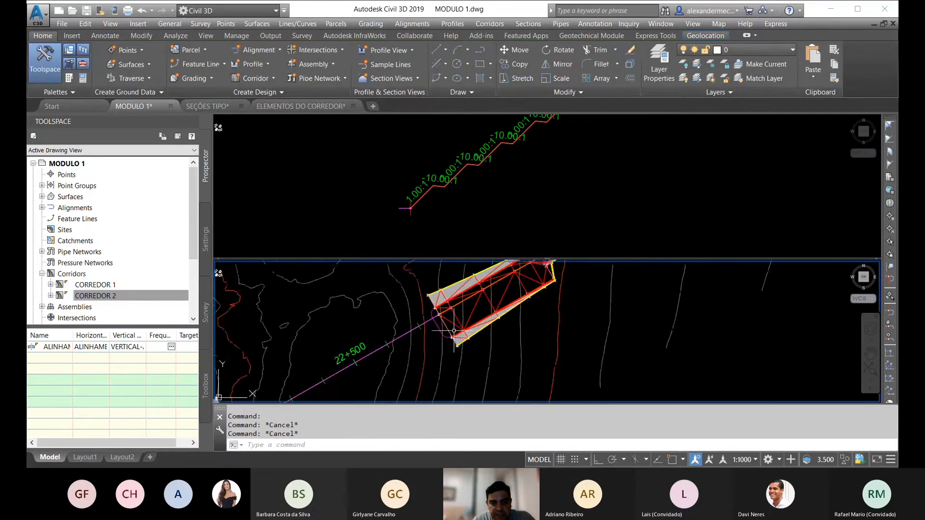
pyautogui.scroll(4, 429, 326)
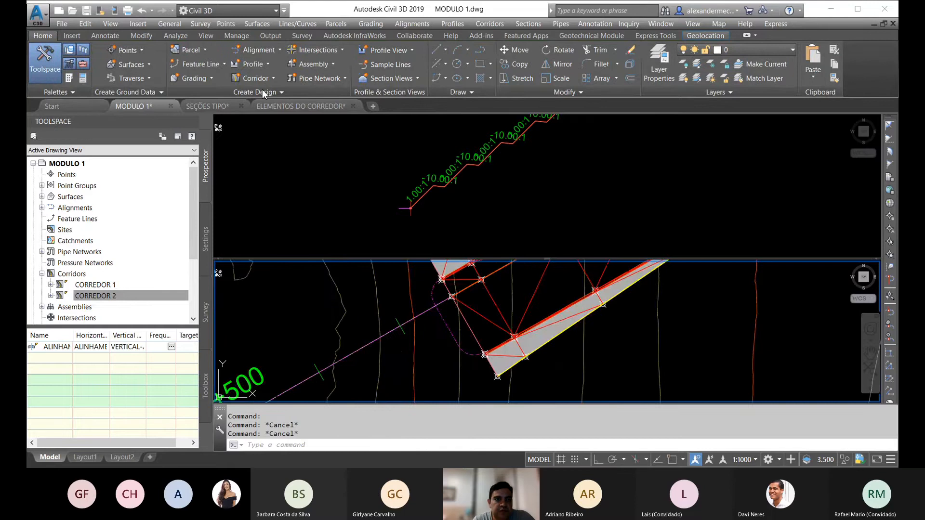
pyautogui.click(269, 54)
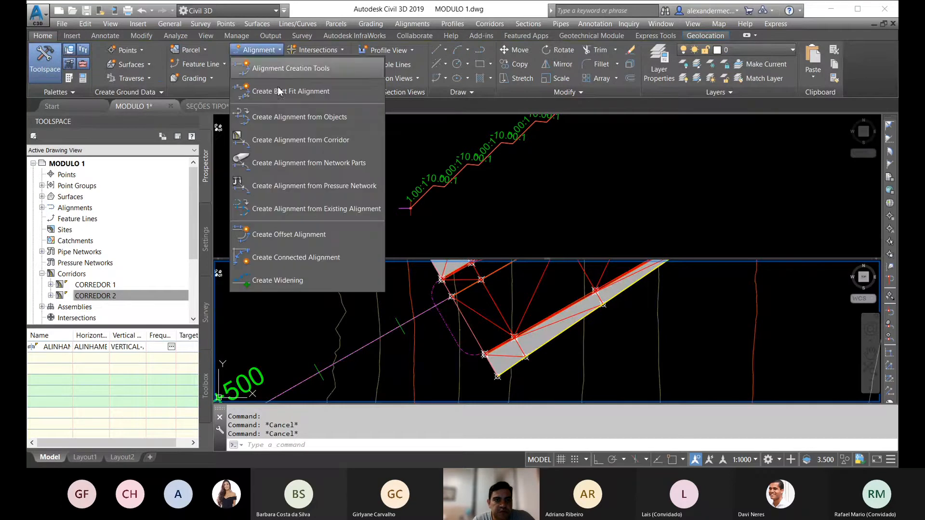
pyautogui.click(318, 116)
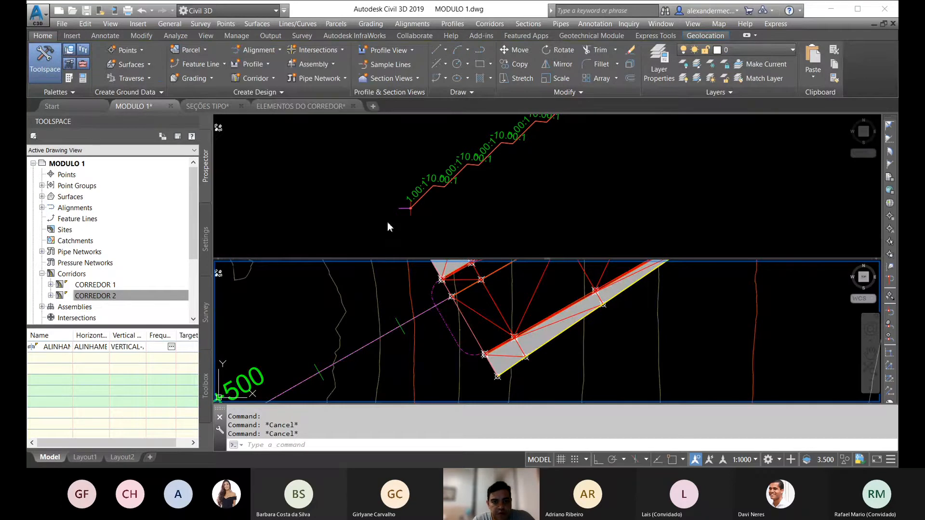
pyautogui.click(444, 322)
pyautogui.press('Return')
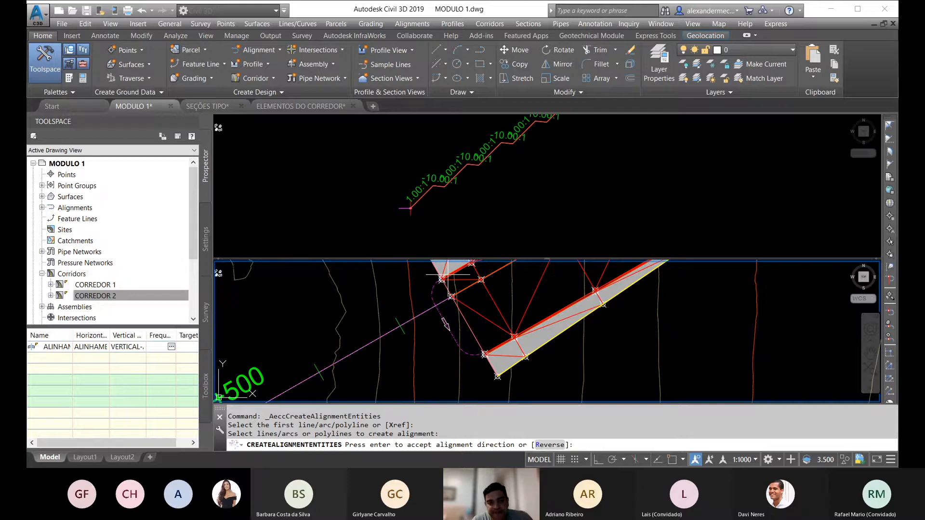
# Step: Accept the direction of the curve near station 22+500 and create its centerline alignment as ALINHAMENTO - RADIAL 2 OAE 1
pyautogui.press('Return')
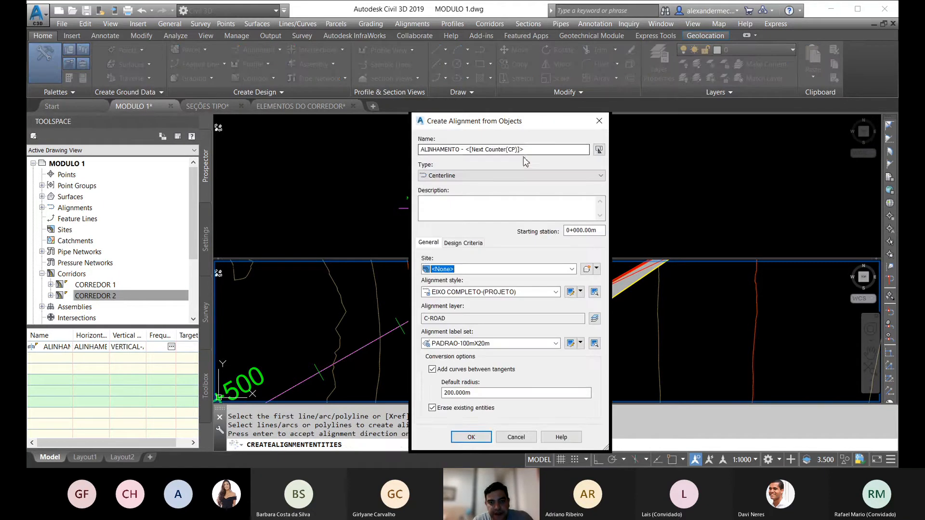
pyautogui.moveTo(524, 149); pyautogui.dragTo(465, 151)
pyautogui.write('RADIAL 2 OAE 1')
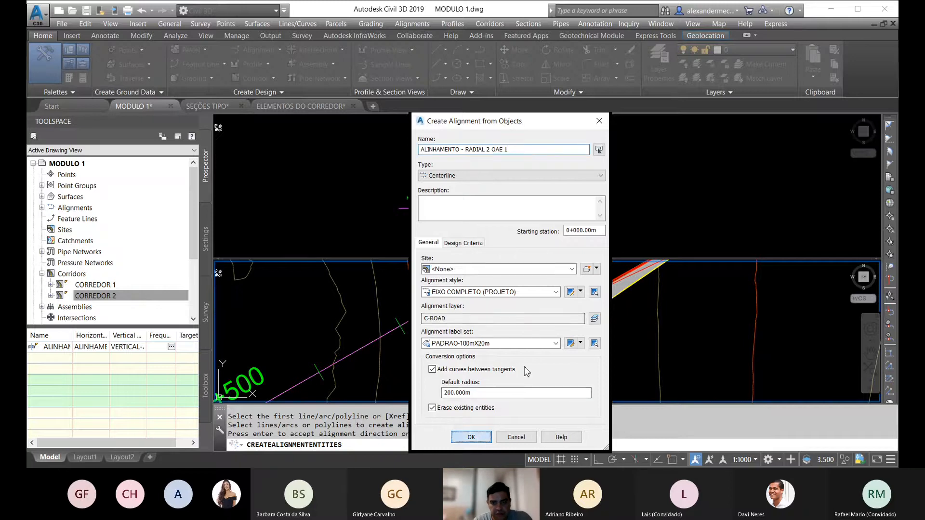
pyautogui.press('Return')
pyautogui.press('Escape')
# Step: Remove the station and geometry point labels from the ALINHAMENTO - RADIAL 2 OAE 1 alignment
pyautogui.click(437, 313)
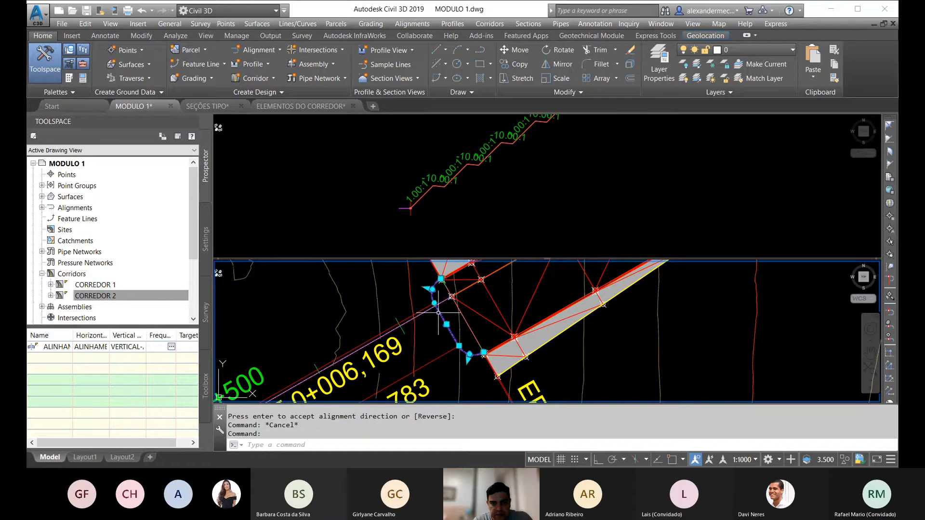
pyautogui.rightClick(462, 287)
pyautogui.click(537, 186)
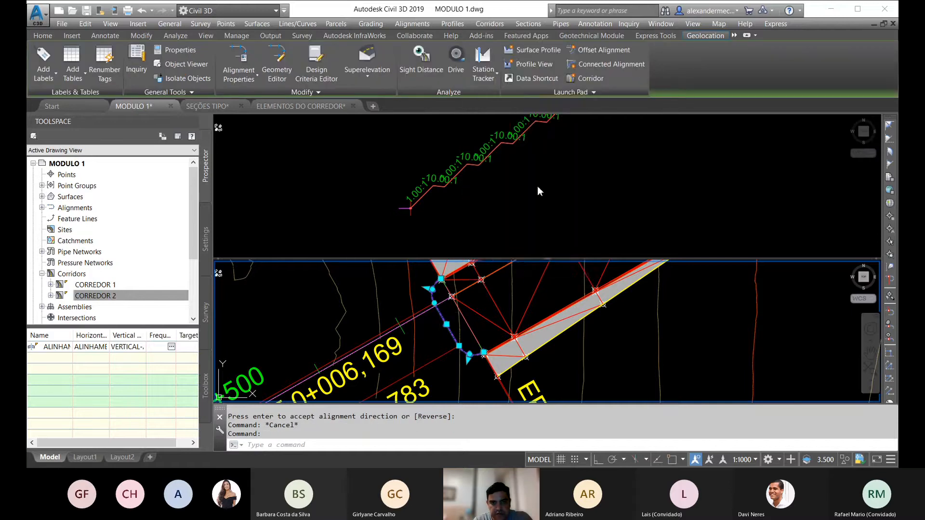
pyautogui.click(417, 148)
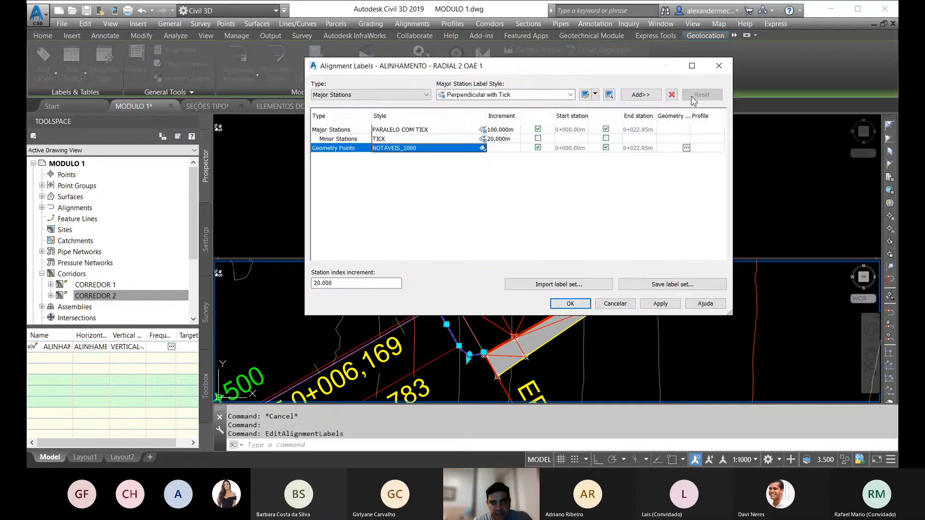
pyautogui.click(671, 95)
pyautogui.click(671, 95)
pyautogui.click(671, 94)
pyautogui.click(570, 304)
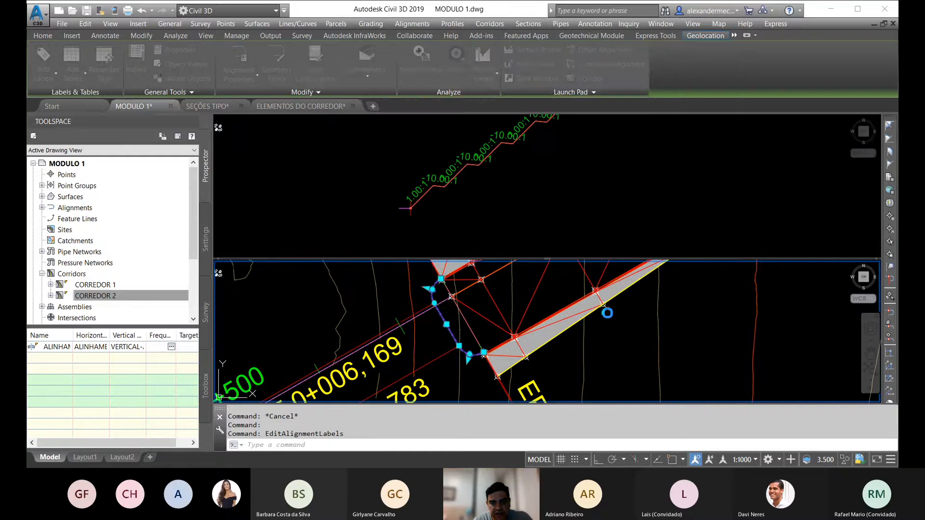
pyautogui.press('Escape')
pyautogui.press('Escape')
# Step: Review the two radial alignments at the corridor ends near stations 22+400 and 22+500 alongside the RADIAL DE ENCONTRO assembly
pyautogui.scroll(-3, 481, 332)
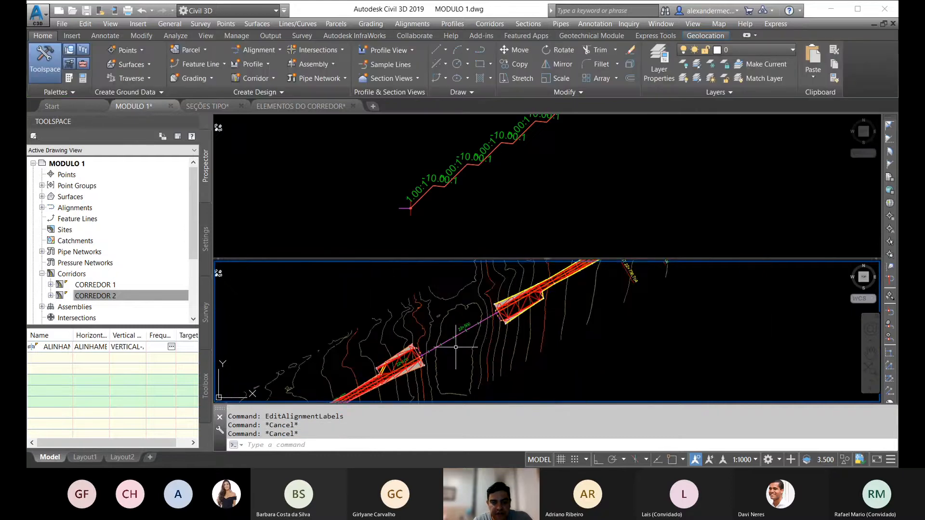
pyautogui.moveTo(456, 347); pyautogui.dragTo(486, 317, button='middle')
pyautogui.press('Escape')
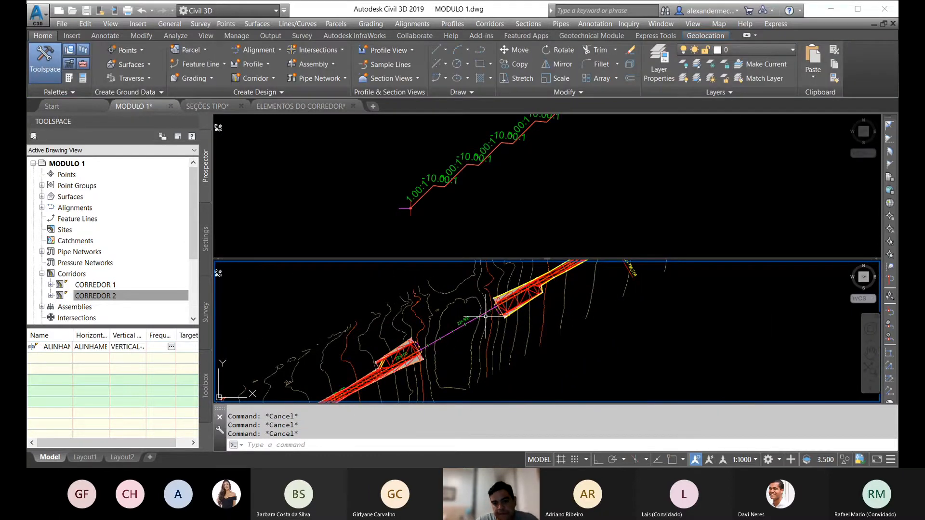
pyautogui.scroll(-3, 485, 317)
pyautogui.scroll(5, 453, 310)
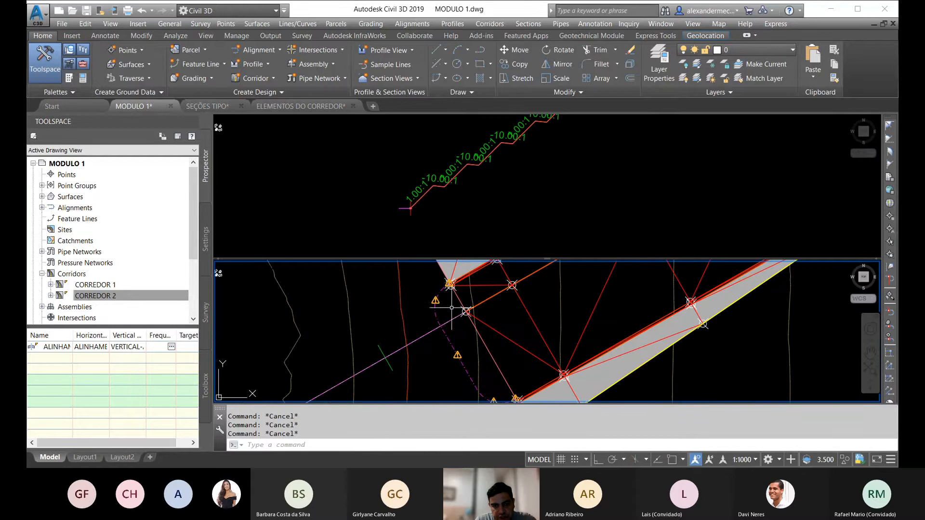
pyautogui.scroll(-5, 441, 307)
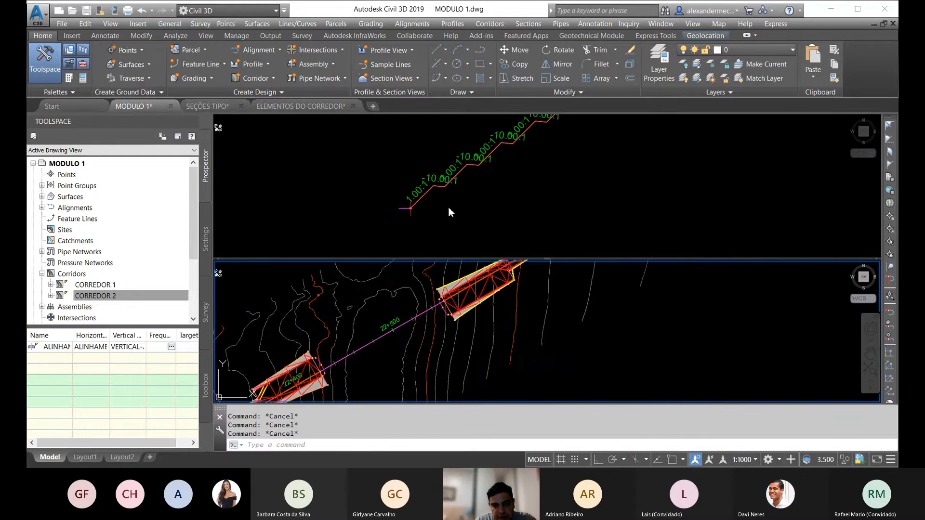
pyautogui.click(427, 209)
pyautogui.scroll(-4, 422, 178)
pyautogui.click(417, 327)
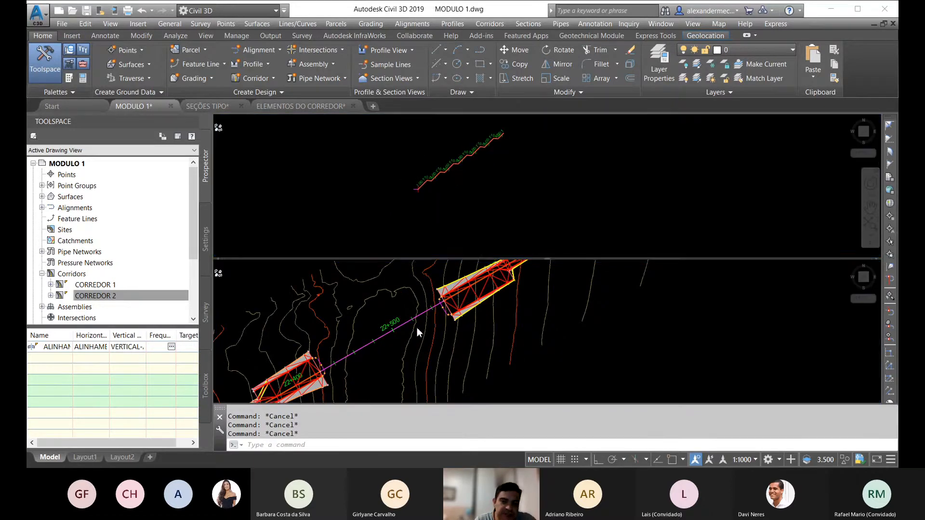
# Step: Examine the main profile view around the vertical curves beside the gap and compare it with the corridor ends in plan
pyautogui.scroll(-3, 382, 345)
pyautogui.click(551, 164)
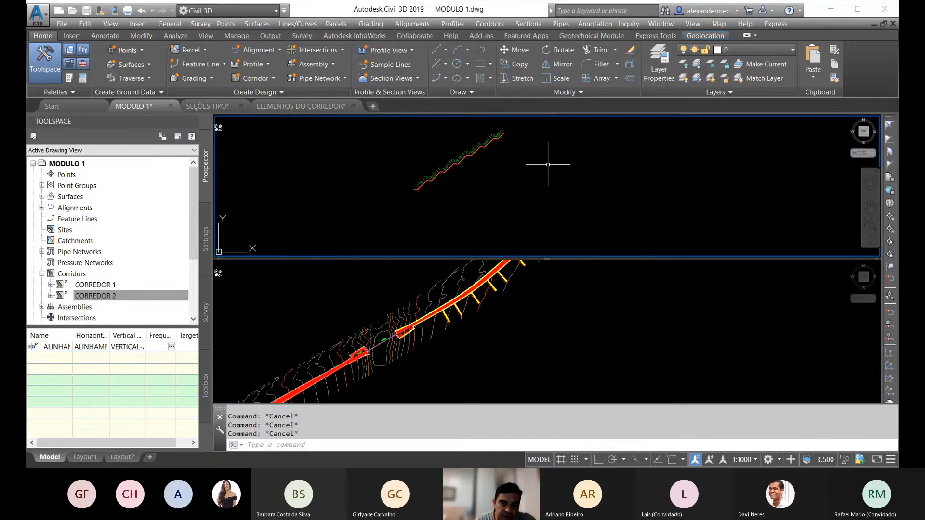
pyautogui.scroll(-10, 428, 151)
pyautogui.moveTo(609, 181)
pyautogui.mouseDown(button='middle')
pyautogui.moveTo(568, 191)
pyautogui.moveTo(561, 179)
pyautogui.mouseUp(button='middle')
pyautogui.scroll(8, 561, 179)
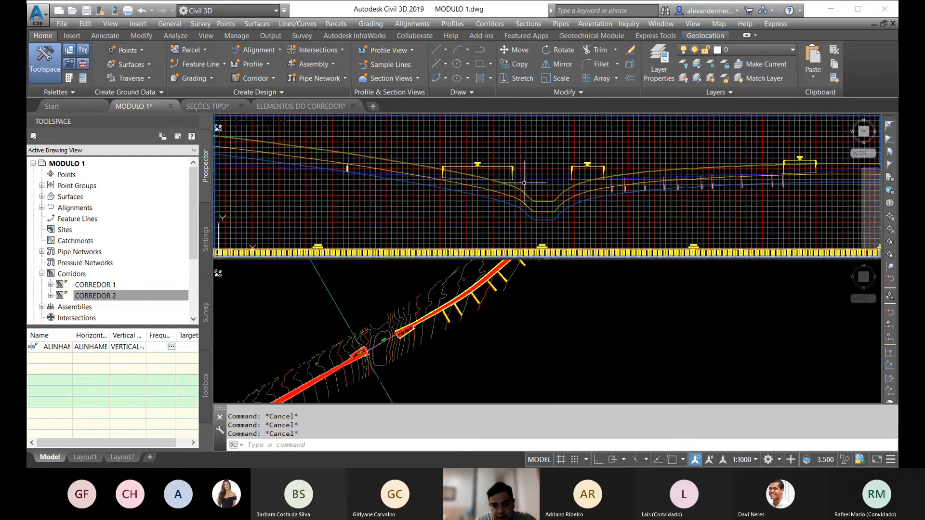
pyautogui.click(393, 337)
pyautogui.scroll(3, 395, 339)
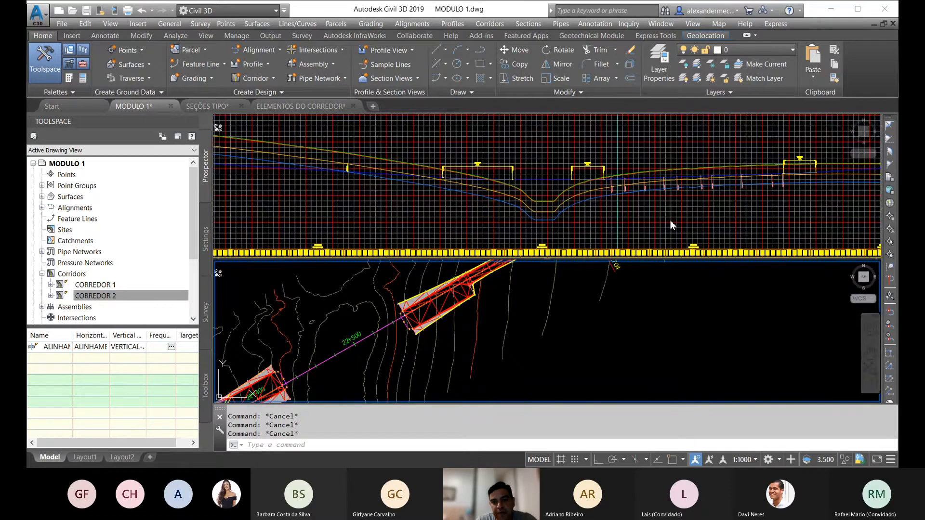
pyautogui.click(560, 155)
pyautogui.scroll(8, 562, 155)
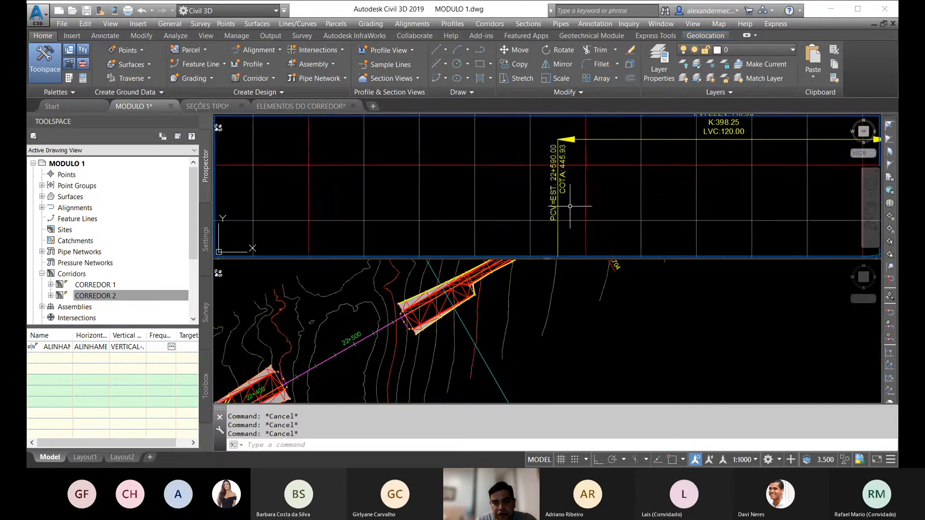
pyautogui.scroll(4, 575, 150)
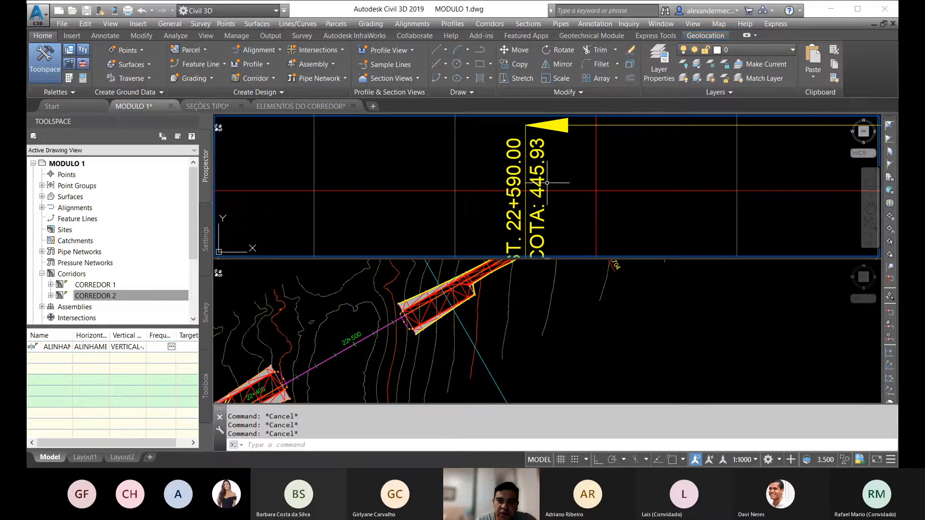
pyautogui.scroll(-10, 550, 159)
pyautogui.click(453, 313)
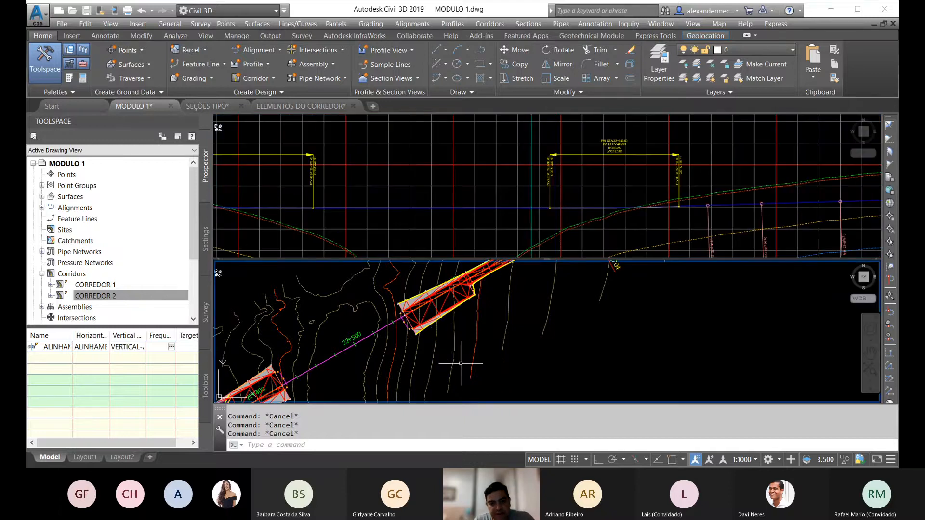
pyautogui.scroll(-5, 450, 314)
pyautogui.moveTo(478, 322); pyautogui.dragTo(446, 333, button='middle')
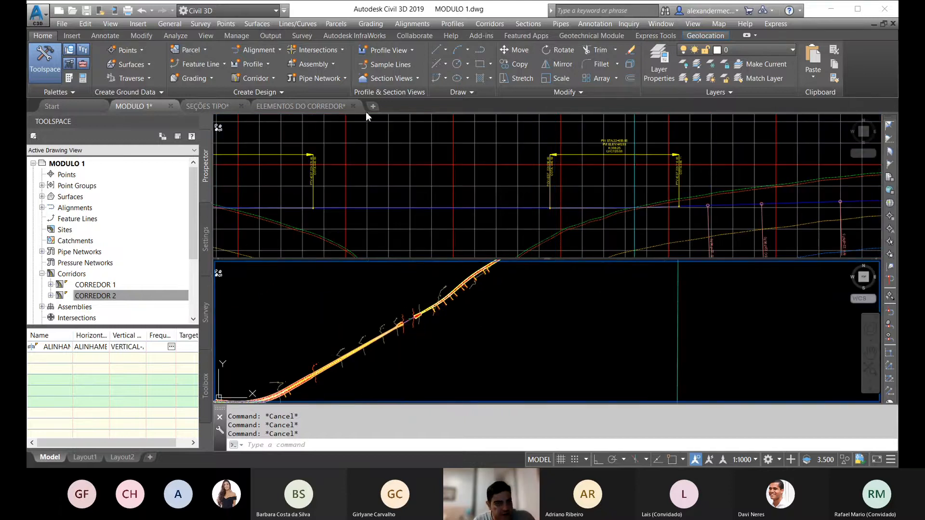
# Step: Set up a surface profile of SUPERFÍCIE NATURAL along ALINHAMENTO - RADIAL 1 OAE 1 over its full station range
pyautogui.click(247, 63)
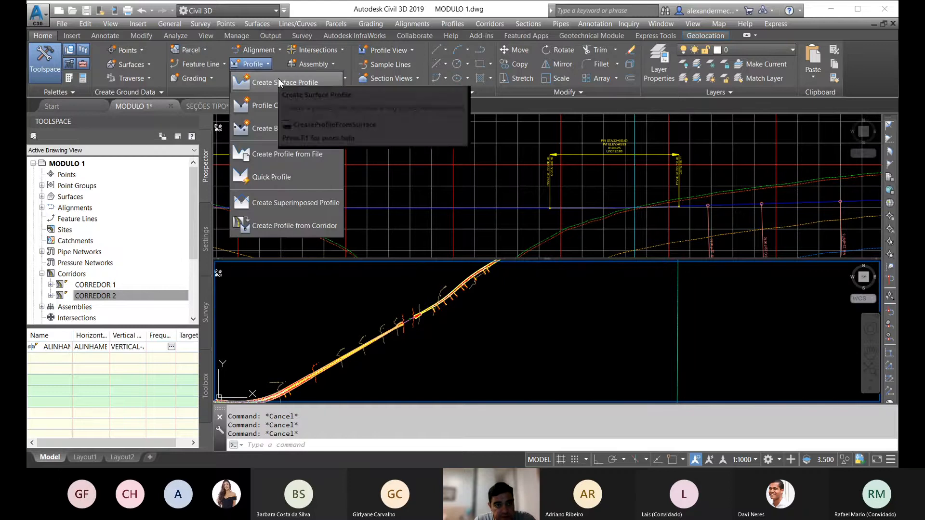
pyautogui.click(294, 84)
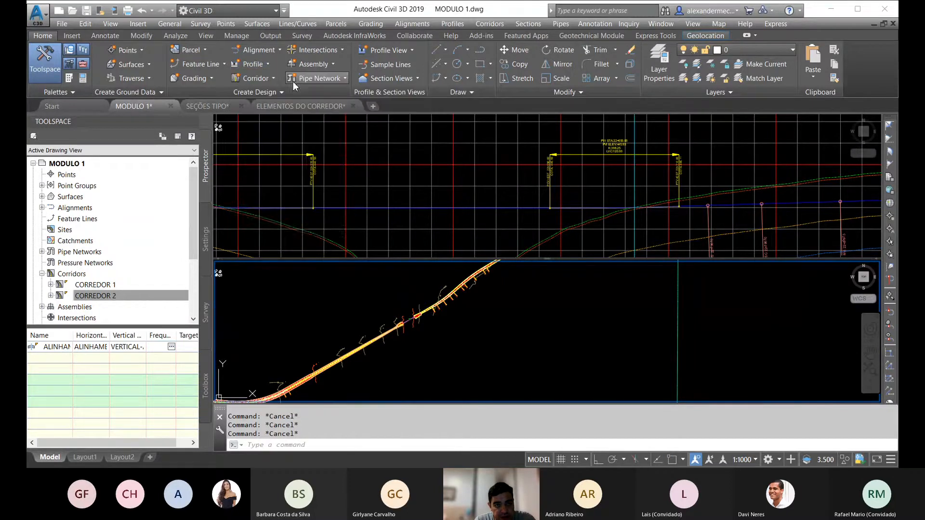
pyautogui.click(324, 182)
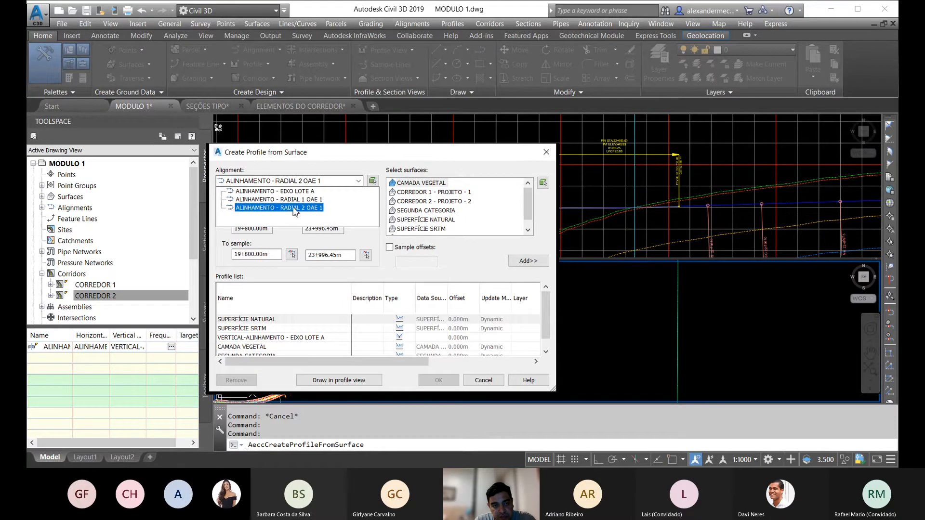
pyautogui.click(289, 199)
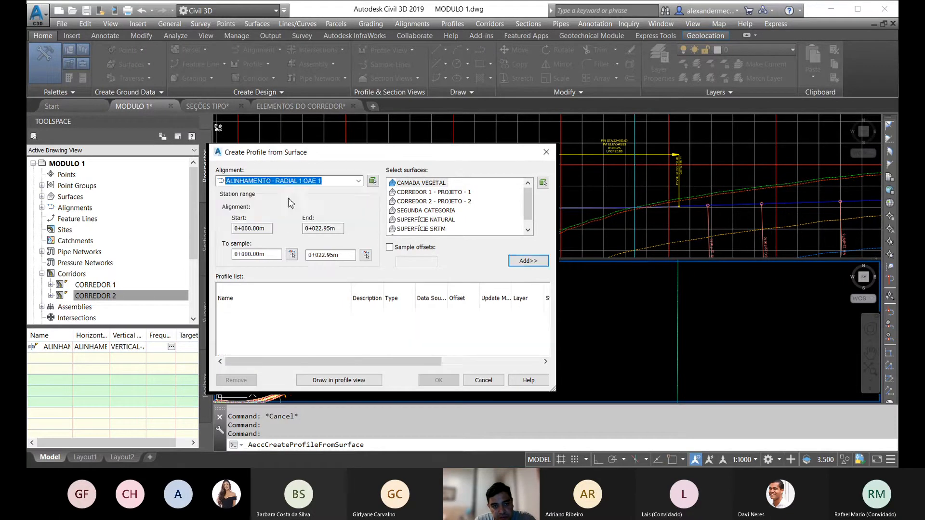
pyautogui.scroll(-1, 533, 216)
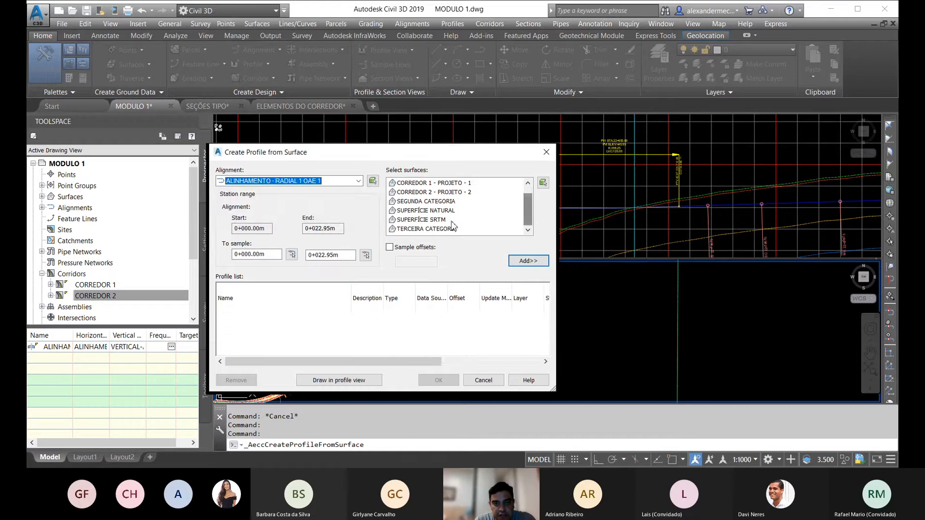
pyautogui.click(442, 211)
pyautogui.click(528, 261)
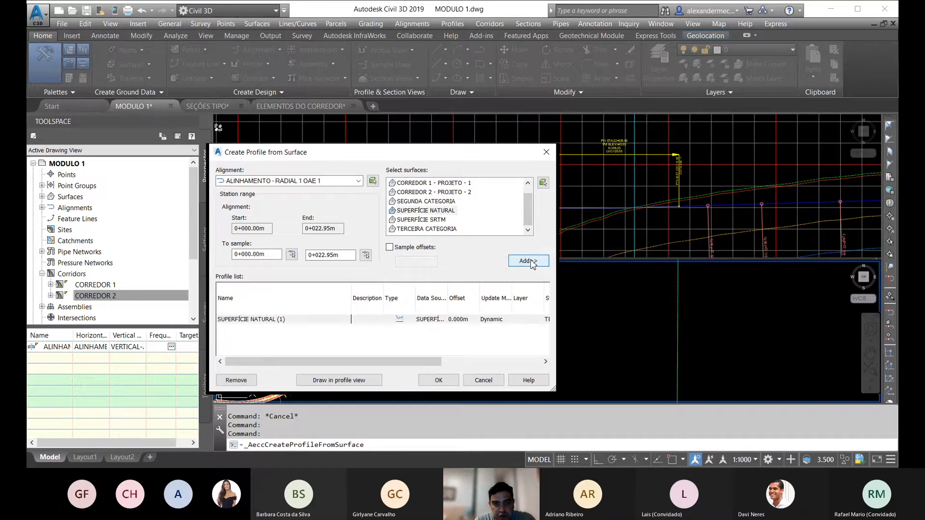
# Step: Create a profile view of the ALINHAMENTO - RADIAL 1 OAE 1 surface profile and place it in empty space beside the corridor
pyautogui.click(360, 381)
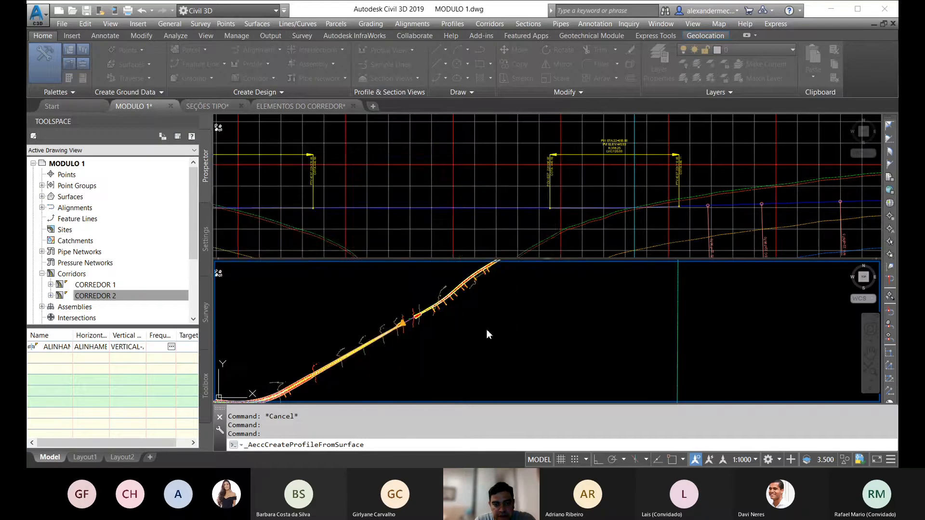
pyautogui.click(479, 375)
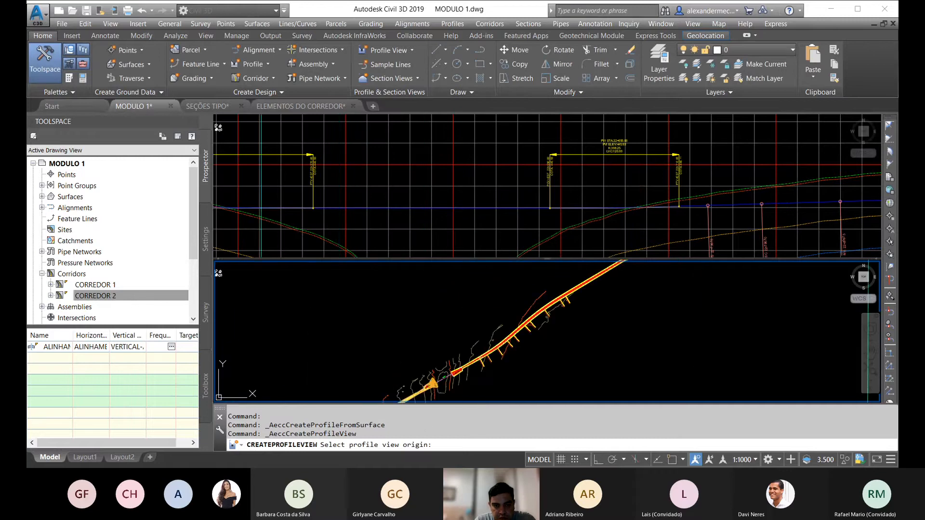
pyautogui.click(378, 349)
pyautogui.scroll(5, 387, 303)
pyautogui.scroll(5, 386, 303)
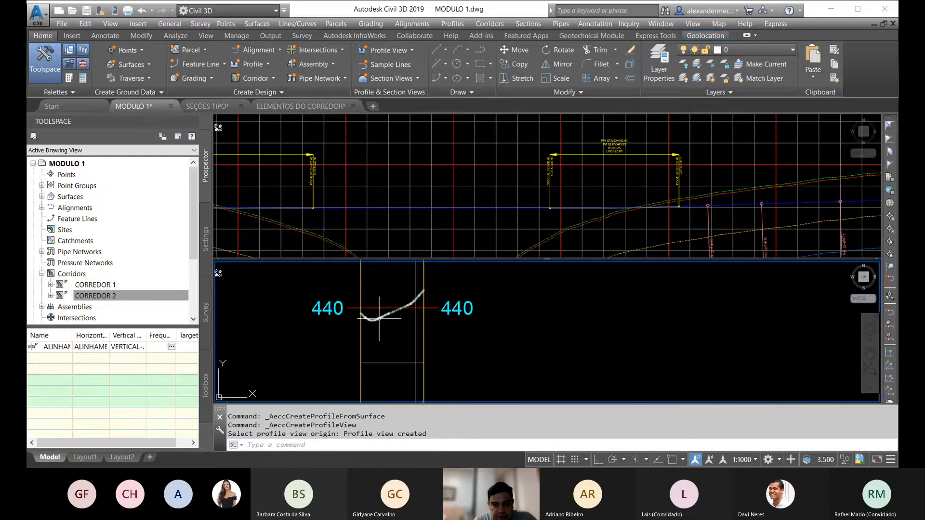
pyautogui.click(470, 369)
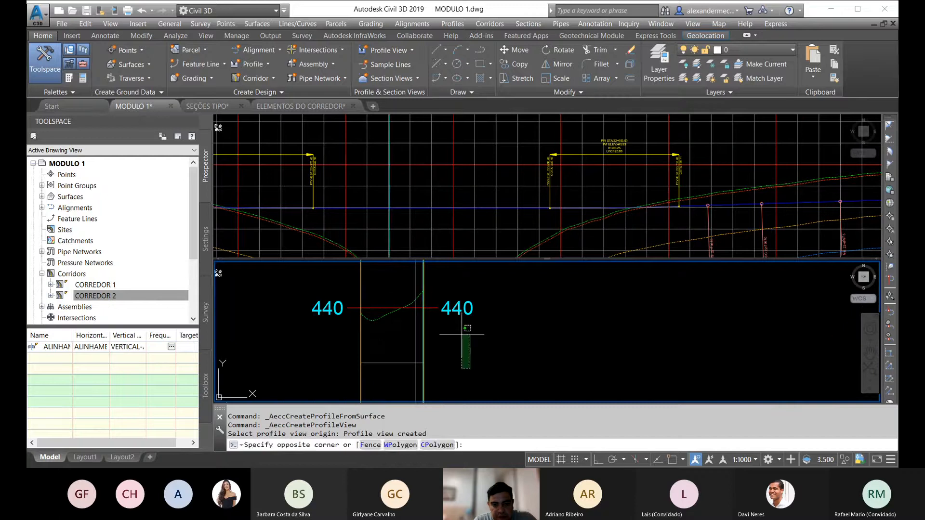
pyautogui.click(498, 335)
pyautogui.press('Escape')
# Step: Turn off criteria-based design in the properties of ALINHAMENTO - RADIAL 1 OAE 1 at the corridor end near station 22+400
pyautogui.scroll(-6, 444, 292)
pyautogui.scroll(-7, 442, 294)
pyautogui.scroll(5, 450, 326)
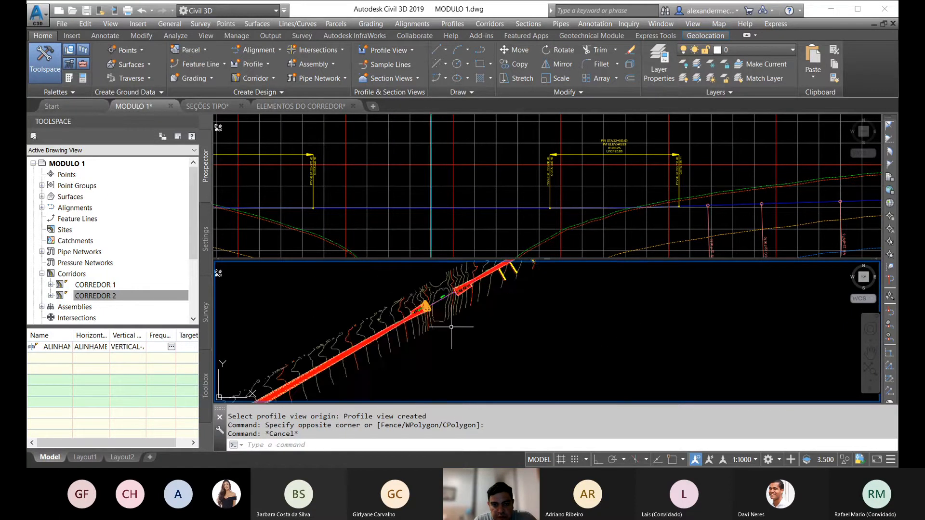
pyautogui.scroll(5, 430, 309)
pyautogui.scroll(3, 384, 337)
pyautogui.press('Escape')
pyautogui.press('Escape')
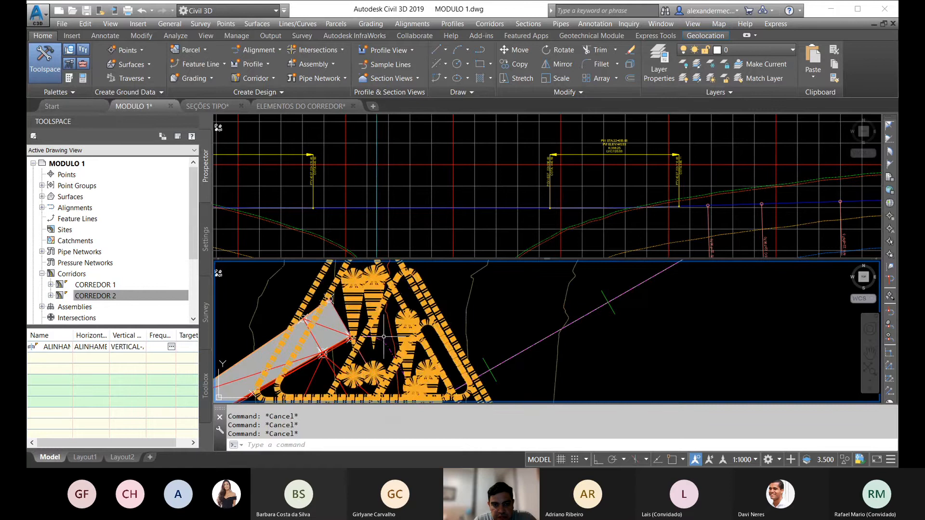
pyautogui.click(384, 337)
pyautogui.rightClick(399, 320)
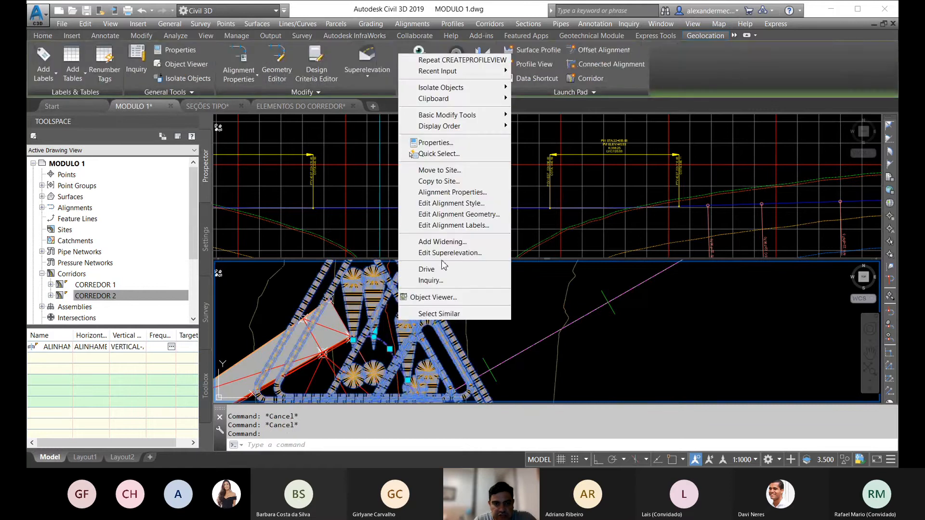
pyautogui.click(447, 192)
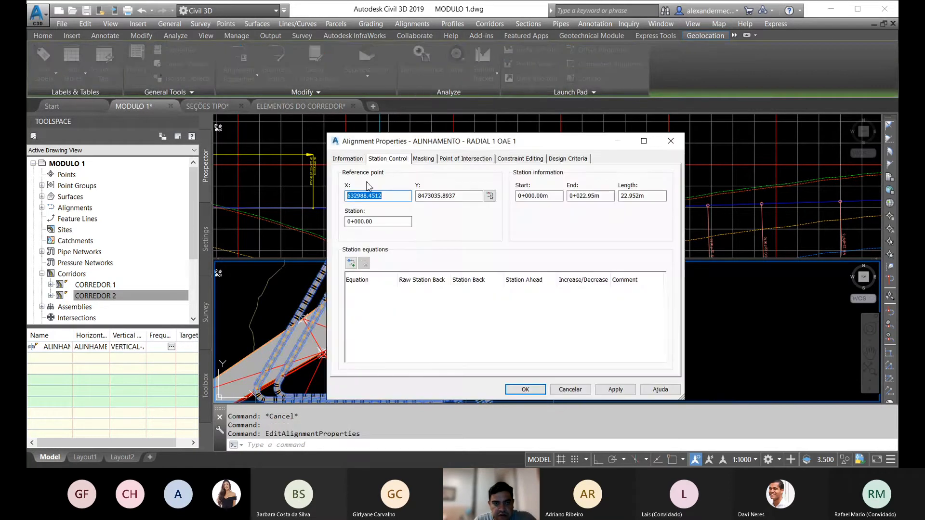
pyautogui.click(347, 158)
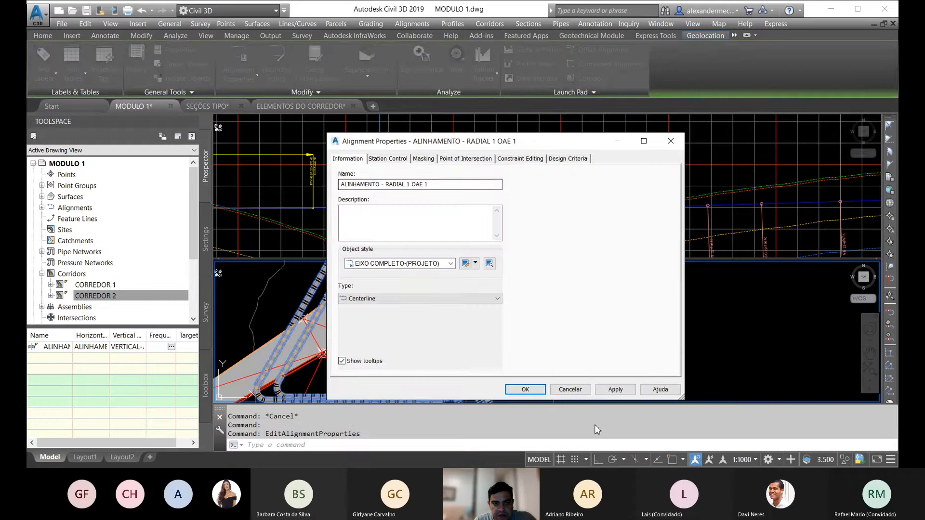
pyautogui.click(570, 159)
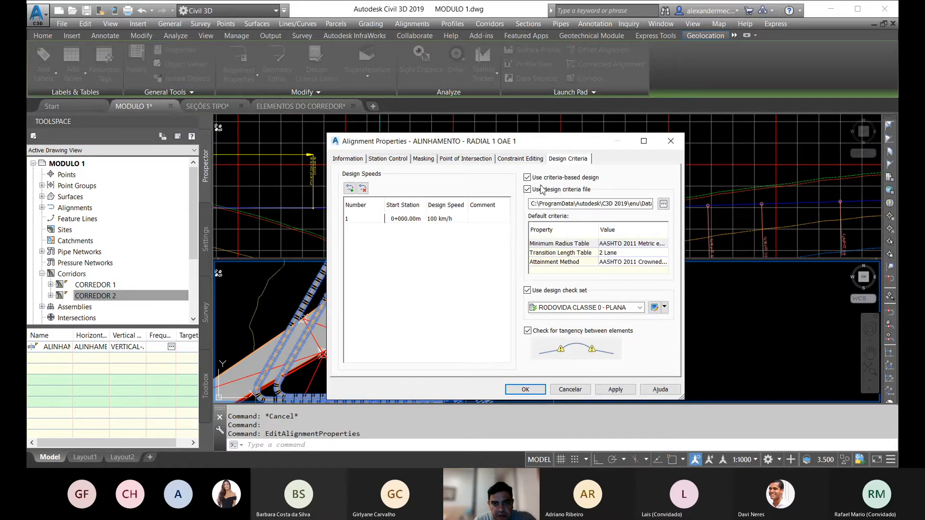
pyautogui.click(527, 177)
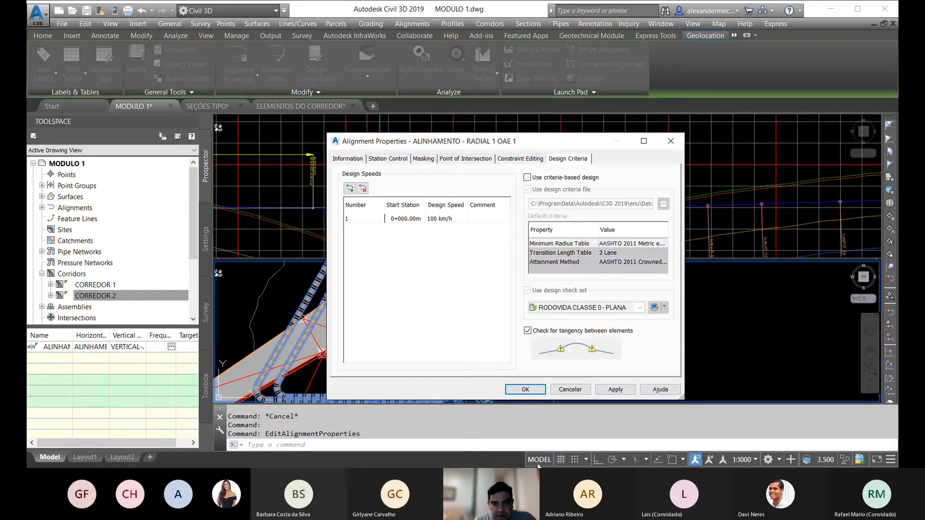
pyautogui.click(525, 389)
pyautogui.scroll(-5, 436, 305)
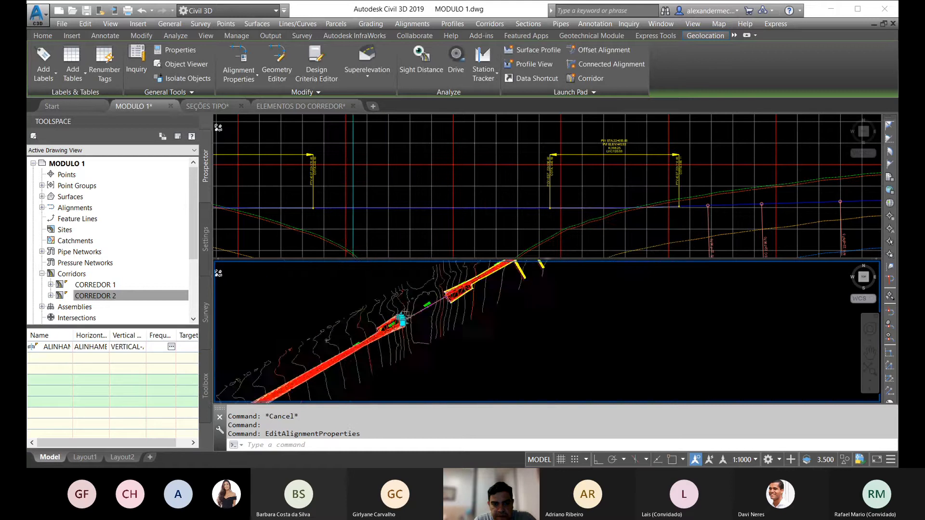
pyautogui.press('Escape')
pyautogui.press('Escape')
# Step: Turn off criteria-based design in the properties of ALINHAMENTO - RADIAL 2 OAE 1 near station 22+500
pyautogui.scroll(10, 436, 305)
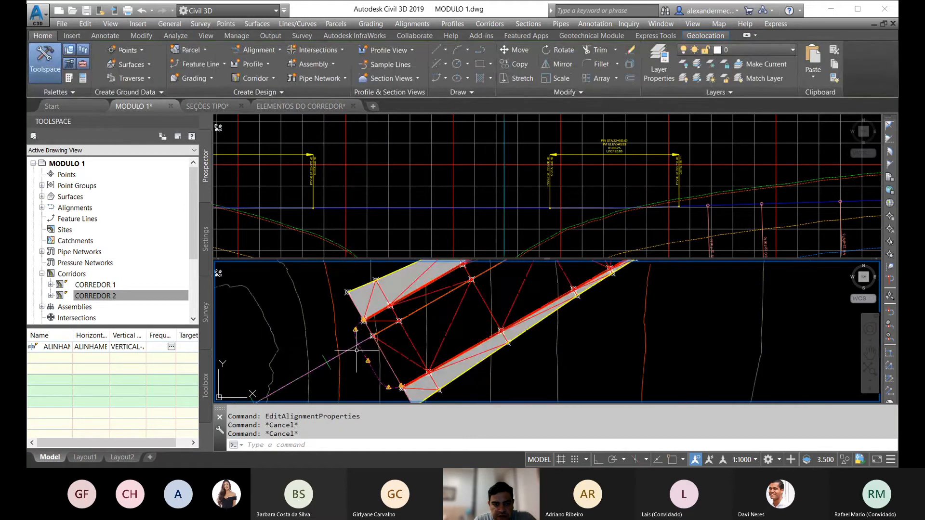
pyautogui.press('Escape')
pyautogui.rightClick(340, 322)
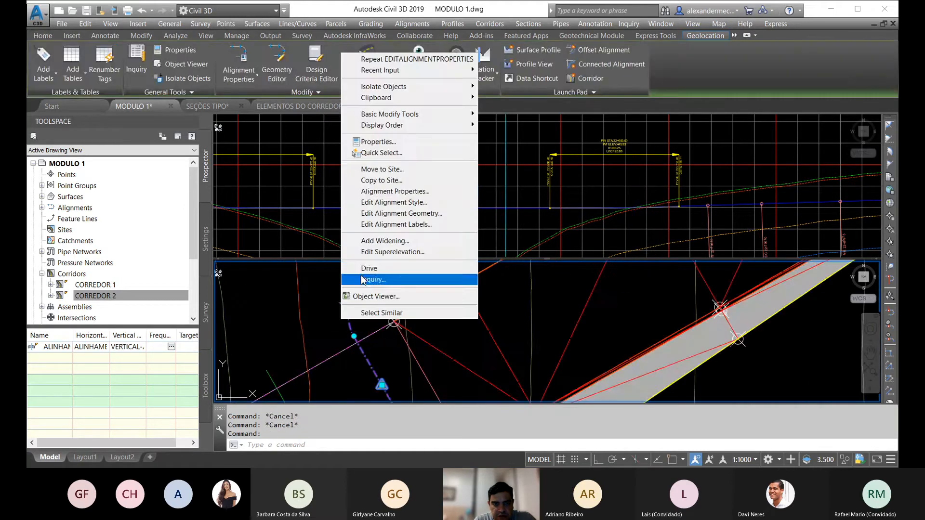
pyautogui.click(388, 193)
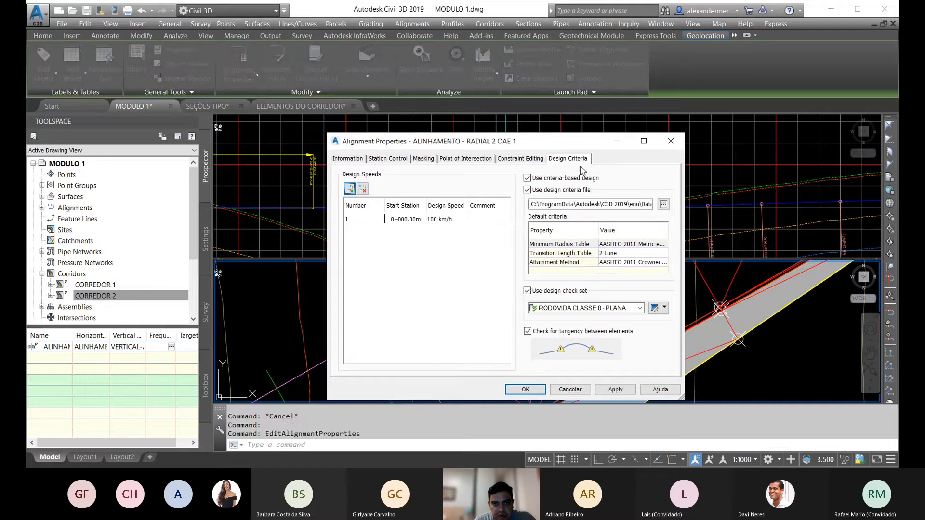
pyautogui.click(528, 179)
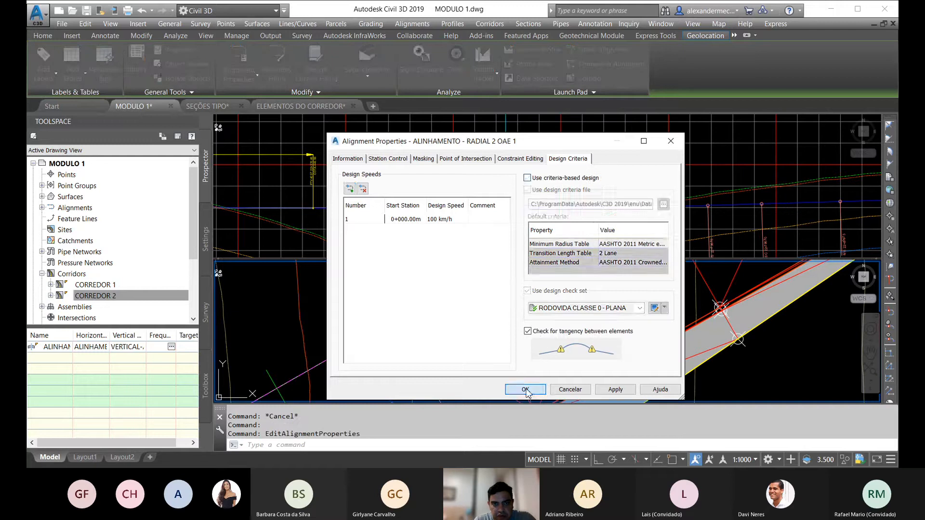
pyautogui.click(525, 390)
pyautogui.press('Escape')
pyautogui.press('Escape')
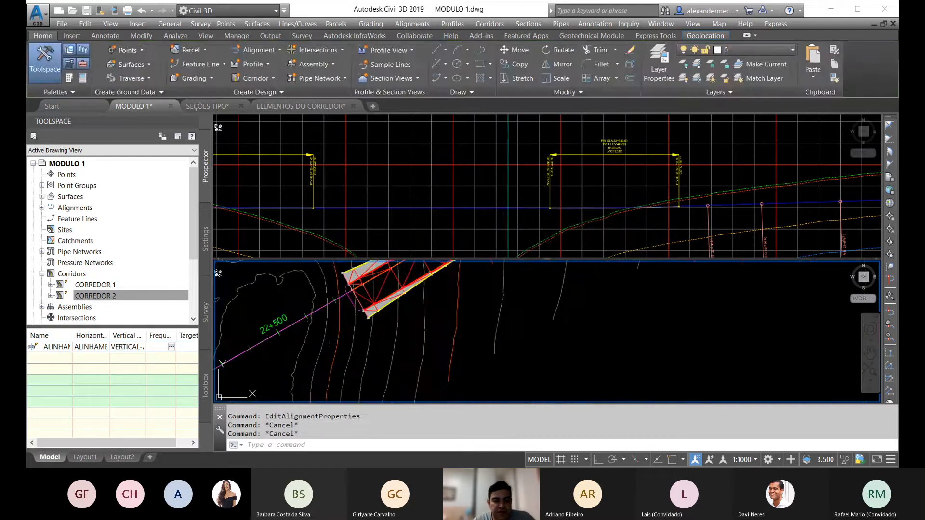
# Step: Inspect both radial alignments at the corridor ends near stations 22+500 and 22+400
pyautogui.moveTo(328, 316); pyautogui.dragTo(486, 310, button='middle')
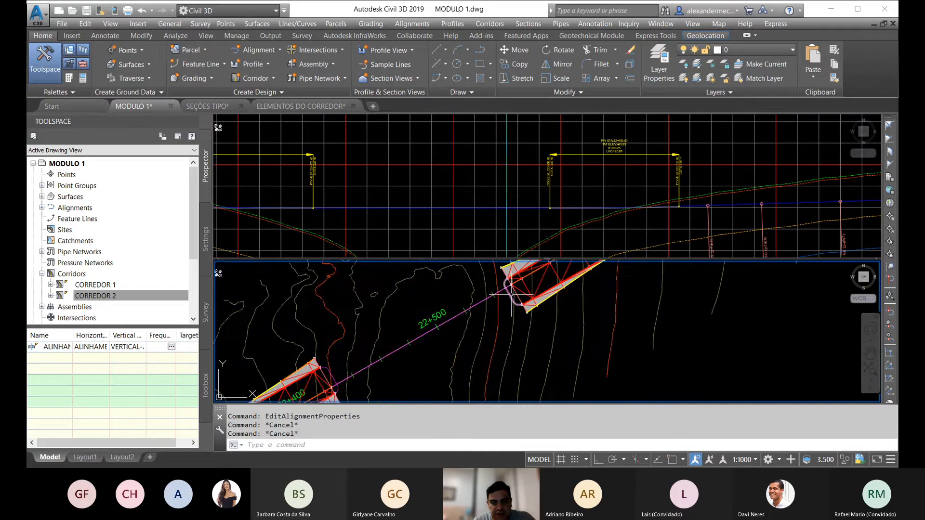
pyautogui.moveTo(447, 352); pyautogui.dragTo(501, 346, button='middle')
pyautogui.moveTo(379, 374); pyautogui.dragTo(398, 330, button='middle')
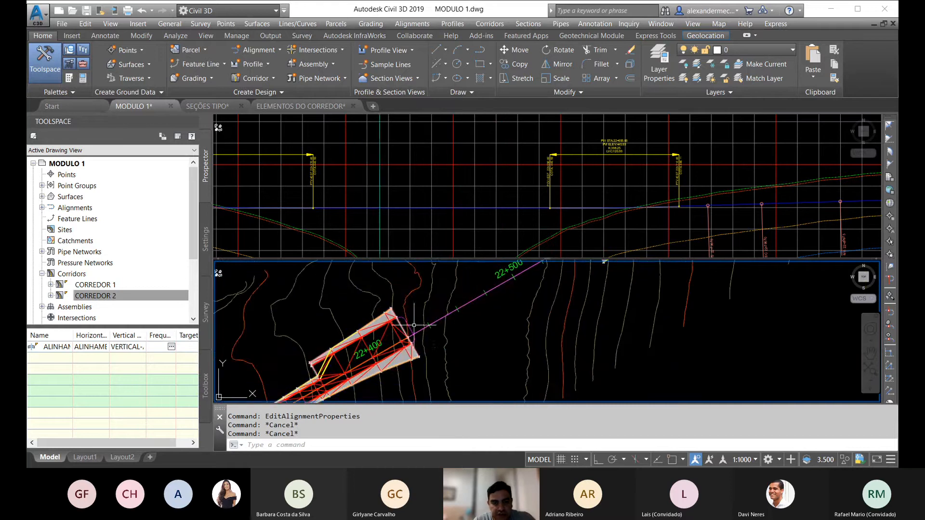
pyautogui.scroll(-4, 414, 325)
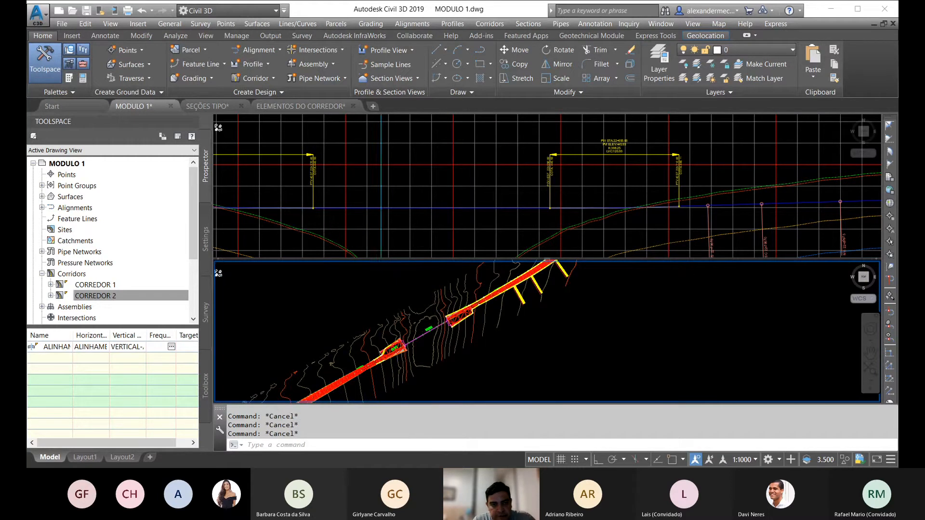
pyautogui.scroll(4, 403, 331)
pyautogui.scroll(-7, 428, 365)
pyautogui.scroll(5, 404, 368)
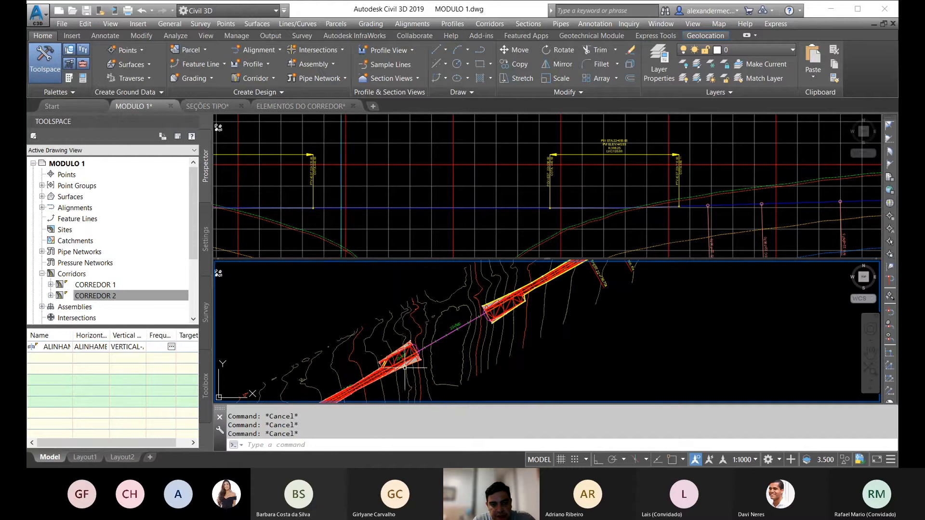
pyautogui.scroll(5, 407, 367)
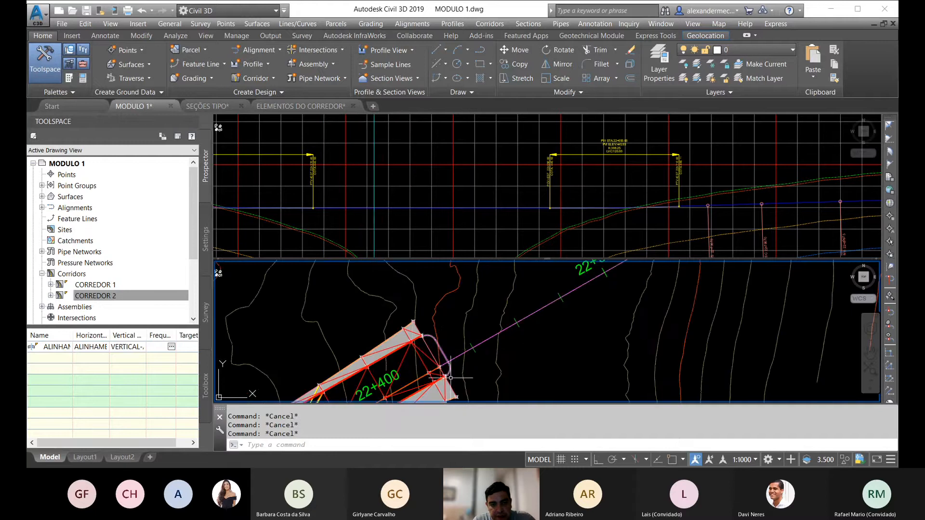
# Step: Examine the natural surface profile in the RADIAL 1 OAE 1 profile view and compare it with the corridor ends
pyautogui.scroll(-8, 449, 376)
pyautogui.moveTo(328, 271); pyautogui.dragTo(355, 368, button='middle')
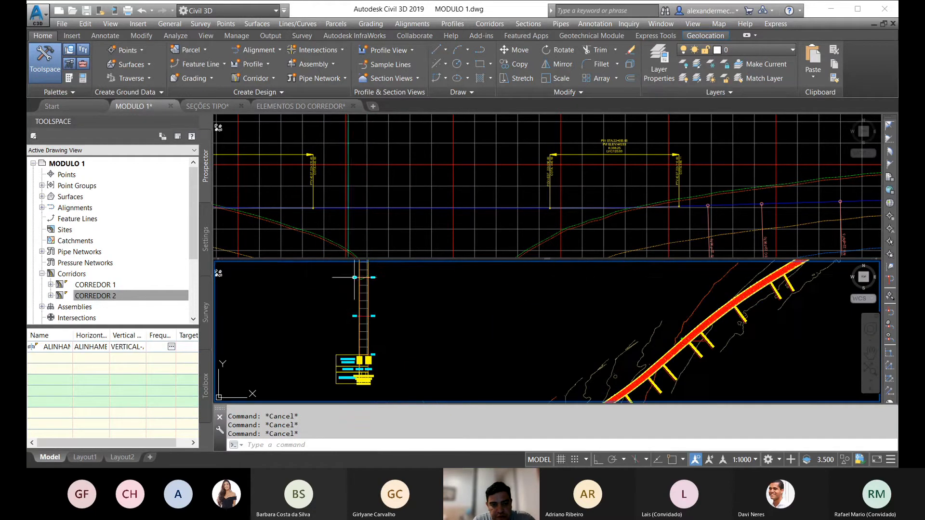
pyautogui.scroll(7, 355, 277)
pyautogui.click(376, 309)
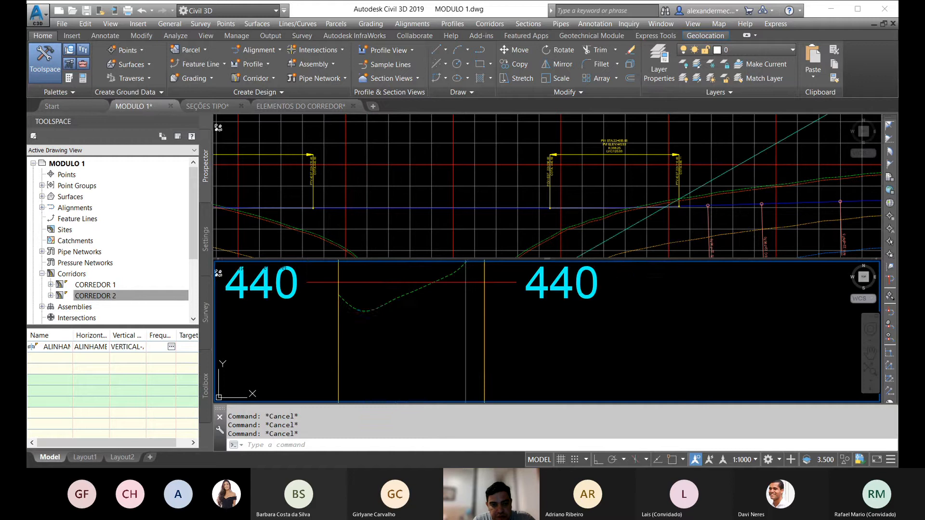
pyautogui.scroll(-6, 352, 295)
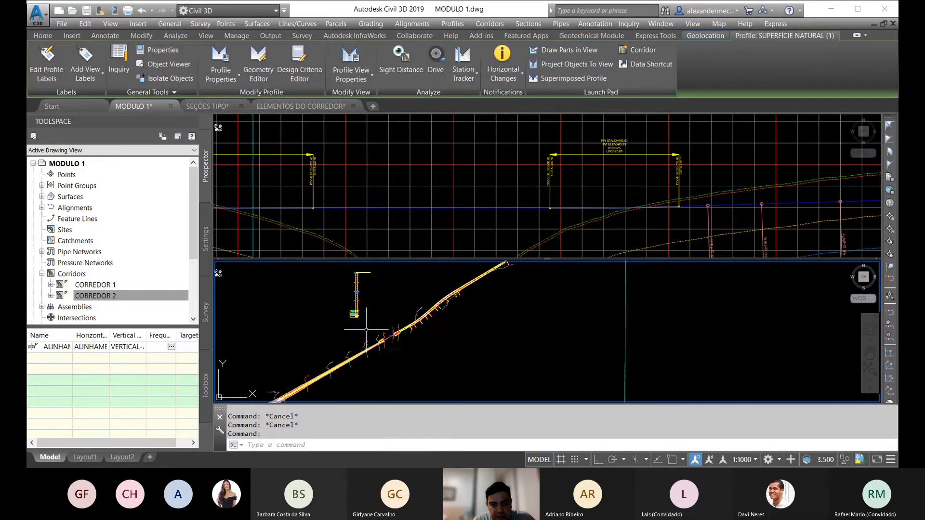
pyautogui.scroll(4, 411, 350)
pyautogui.press('Escape')
pyautogui.press('Escape')
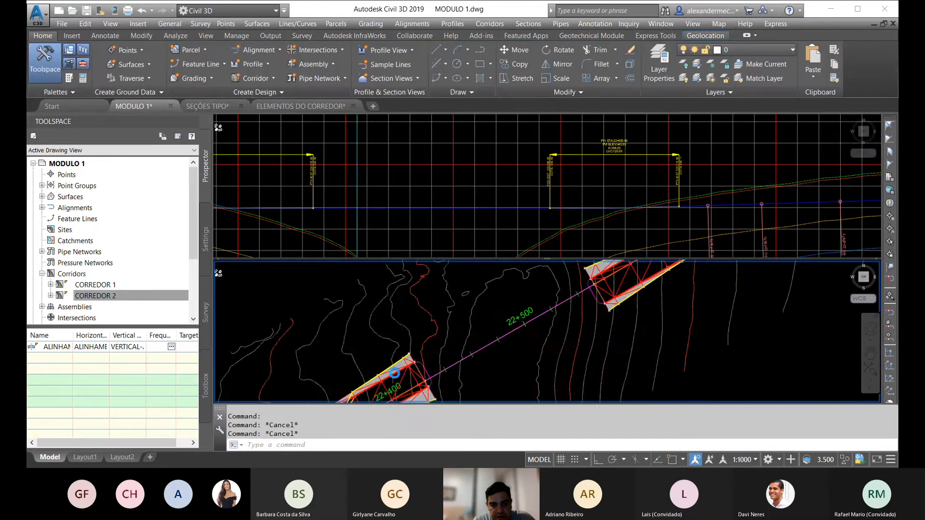
# Step: Sample a surface profile of SUPERFÍCIE NATURAL along ALINHAMENTO - RADIAL 2 OAE 1
pyautogui.scroll(-9, 409, 354)
pyautogui.moveTo(377, 309); pyautogui.dragTo(379, 351, button='middle')
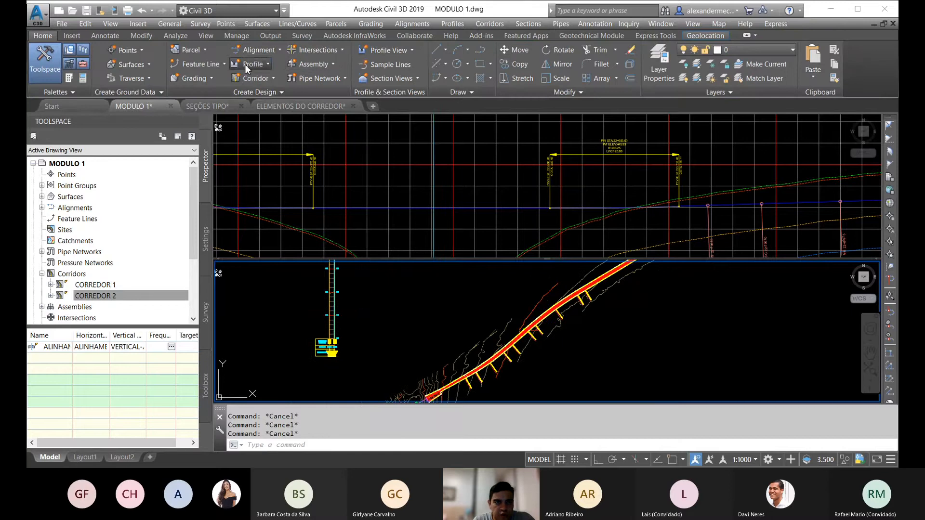
pyautogui.click(272, 78)
pyautogui.click(271, 82)
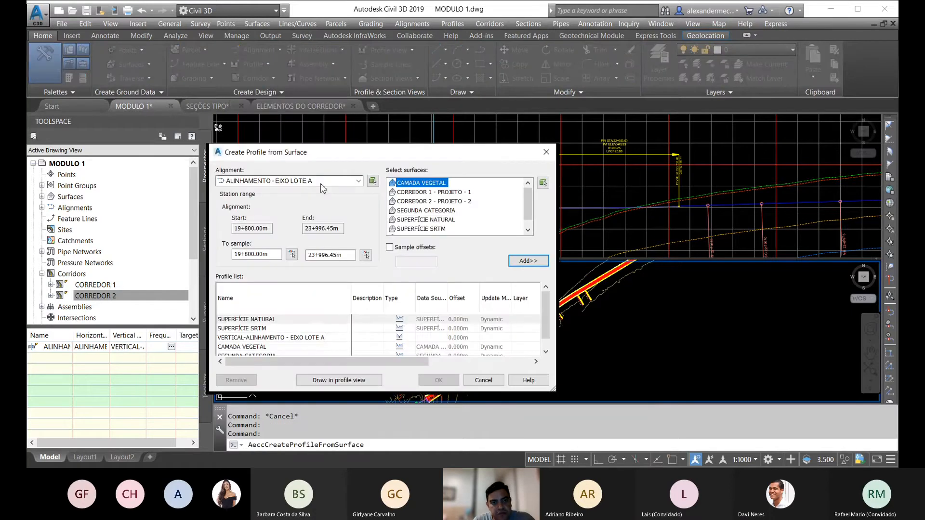
pyautogui.click(332, 180)
pyautogui.click(336, 214)
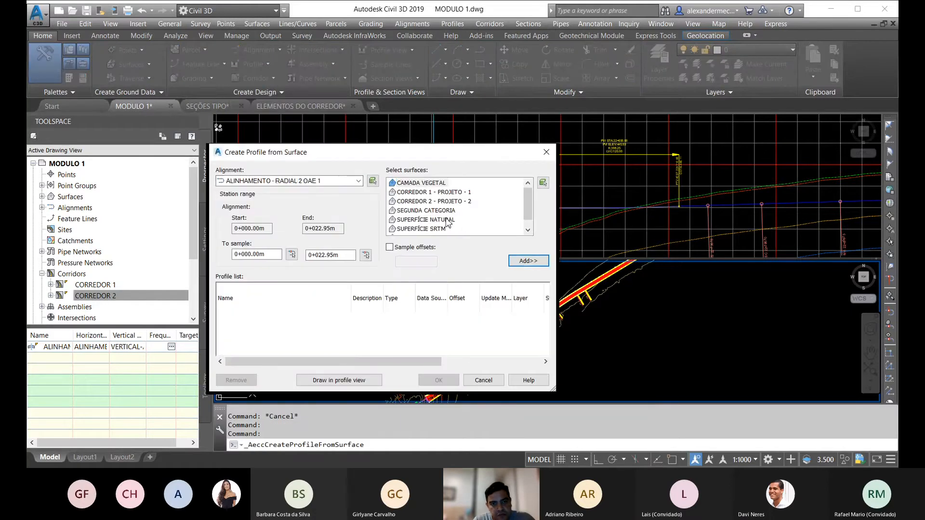
pyautogui.click(434, 220)
pyautogui.click(528, 260)
# Step: Create a profile view of the RADIAL 2 OAE 1 surface profile and place it in empty space beside the corridor
pyautogui.click(327, 380)
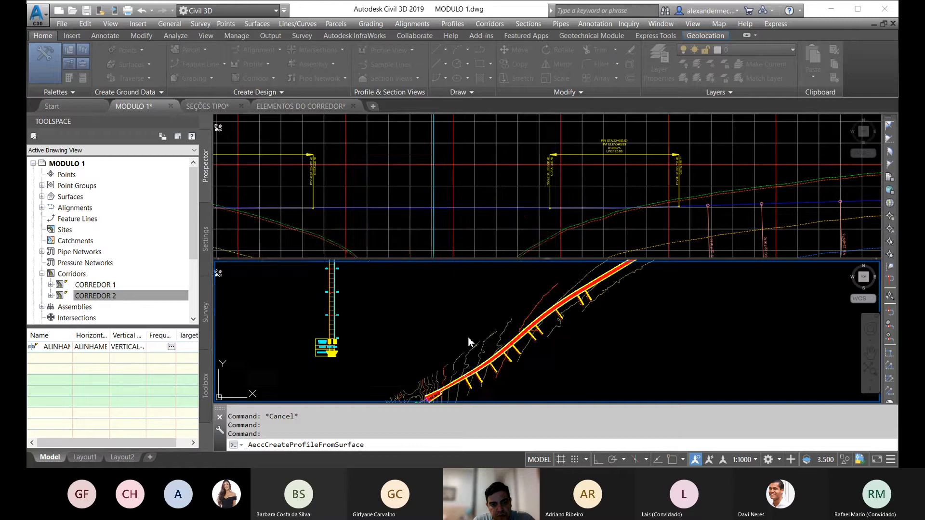
pyautogui.click(494, 376)
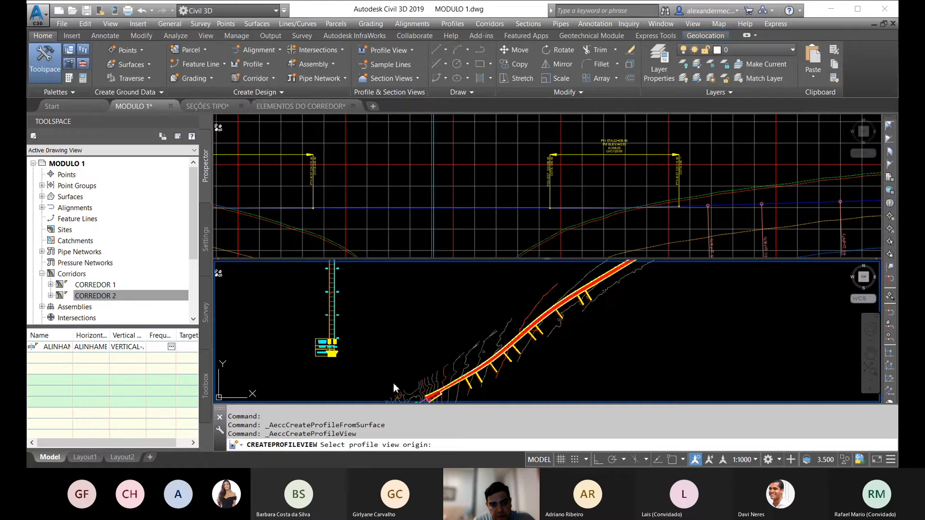
pyautogui.scroll(-3, 394, 388)
pyautogui.click(404, 351)
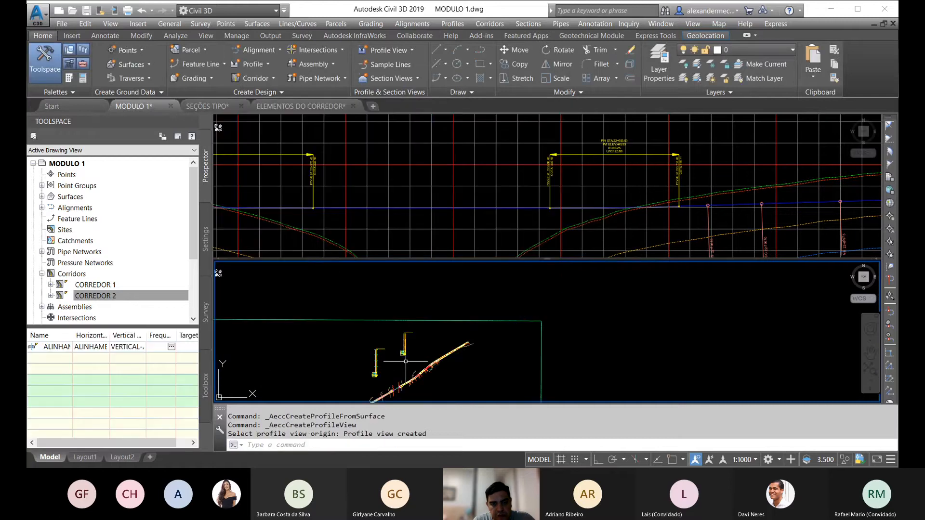
pyautogui.press('Escape')
# Step: Create a layout profile in the RADIAL 1 OAE 1 profile view with the PROJETO style and VIARIO_RUMO label set, and close the layout tools
pyautogui.scroll(3, 406, 355)
pyautogui.moveTo(401, 345); pyautogui.dragTo(359, 319, button='middle')
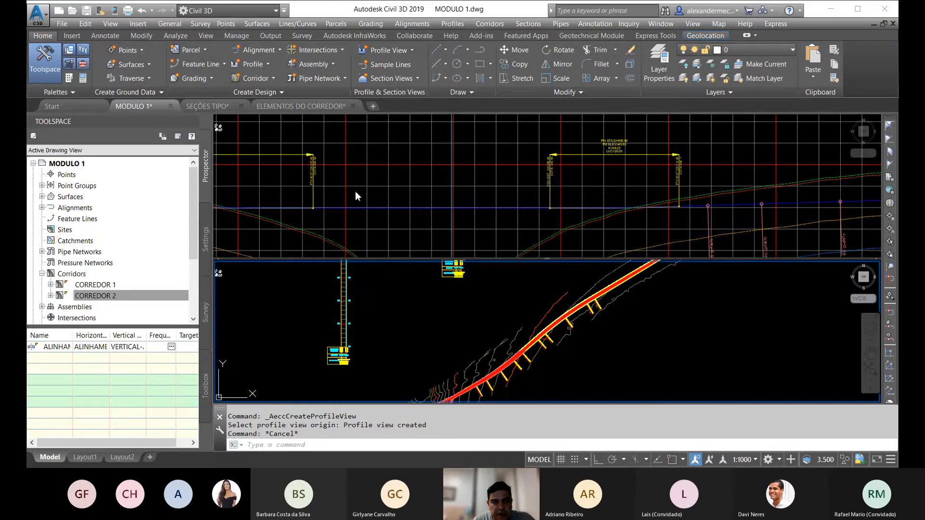
pyautogui.click(254, 66)
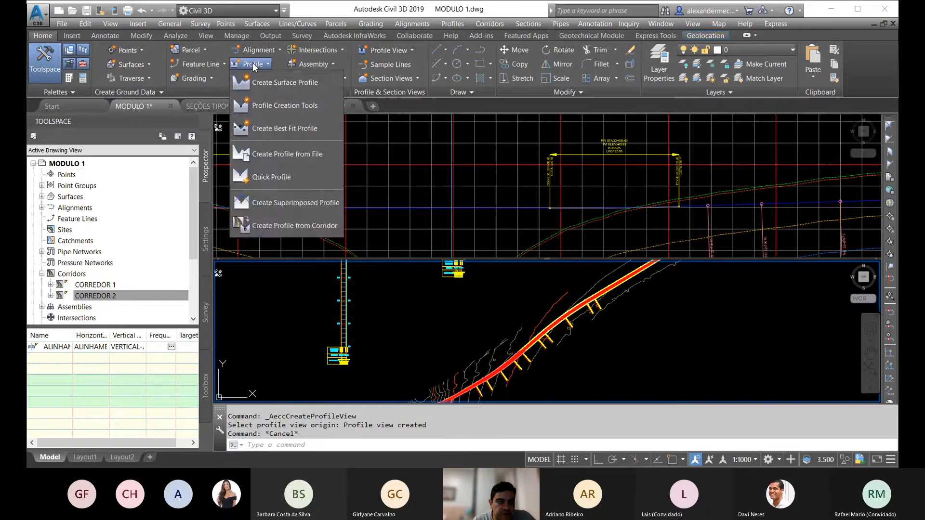
pyautogui.click(266, 106)
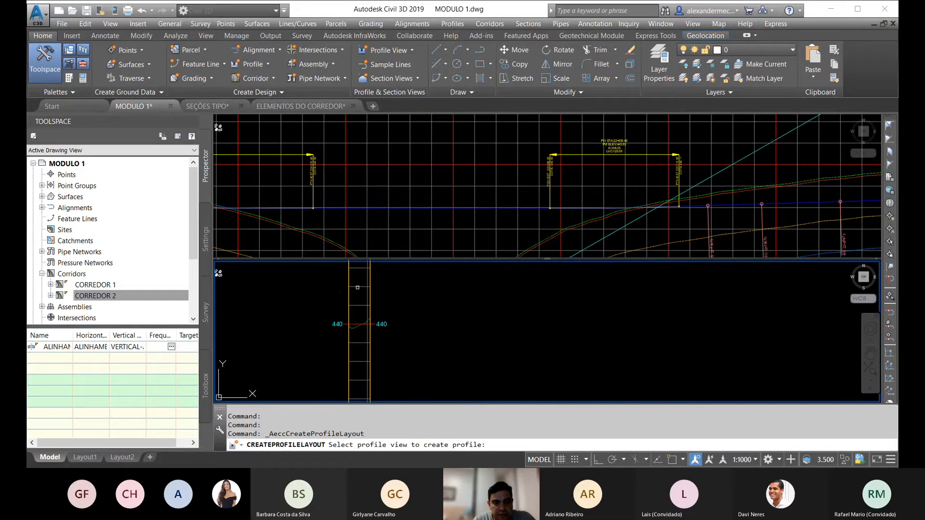
pyautogui.click(356, 288)
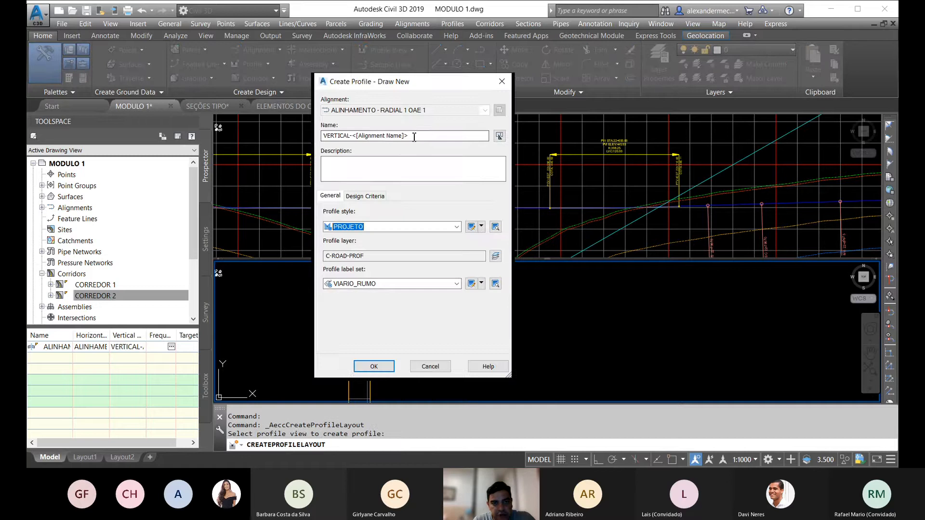
pyautogui.moveTo(413, 137); pyautogui.dragTo(363, 131)
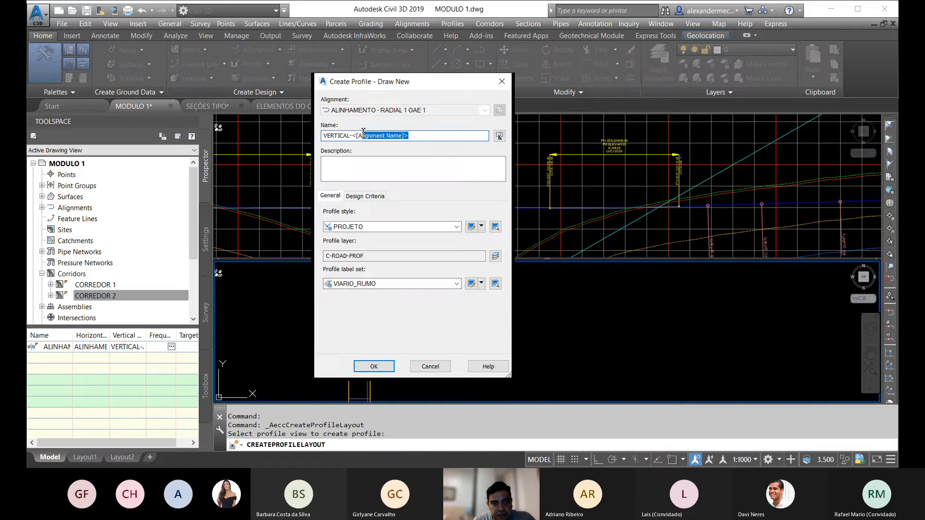
pyautogui.click(373, 366)
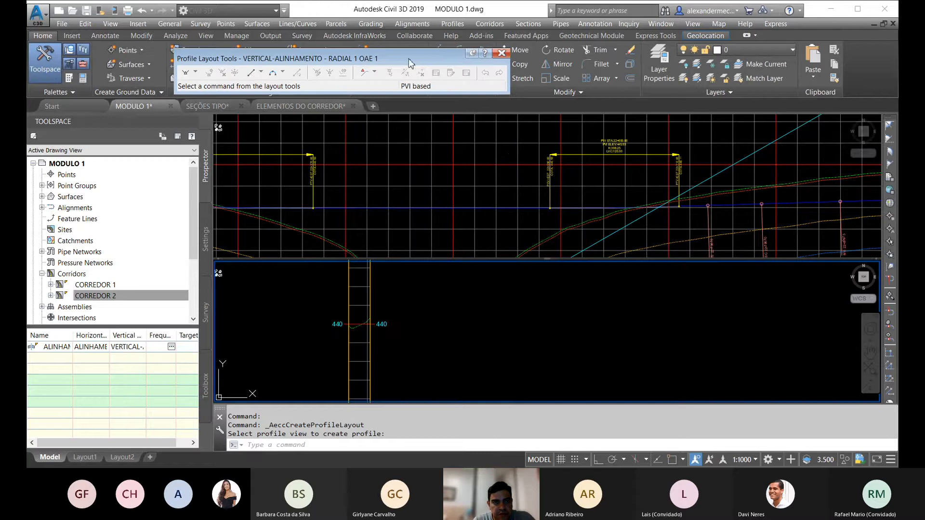
pyautogui.moveTo(408, 59); pyautogui.dragTo(449, 59)
pyautogui.click(538, 51)
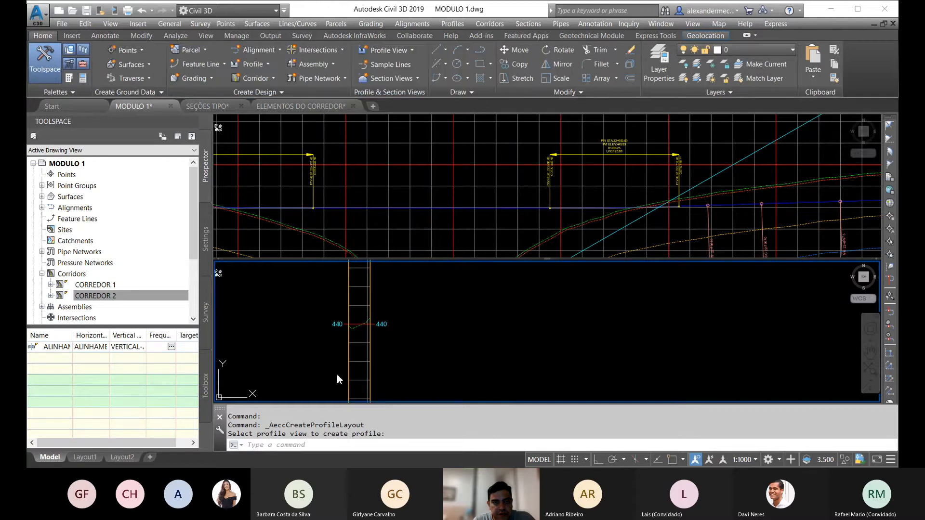
pyautogui.press('Escape')
pyautogui.press('Escape')
pyautogui.press('Escape')
# Step: Save the MODULO 1 drawing
pyautogui.scroll(-3, 413, 330)
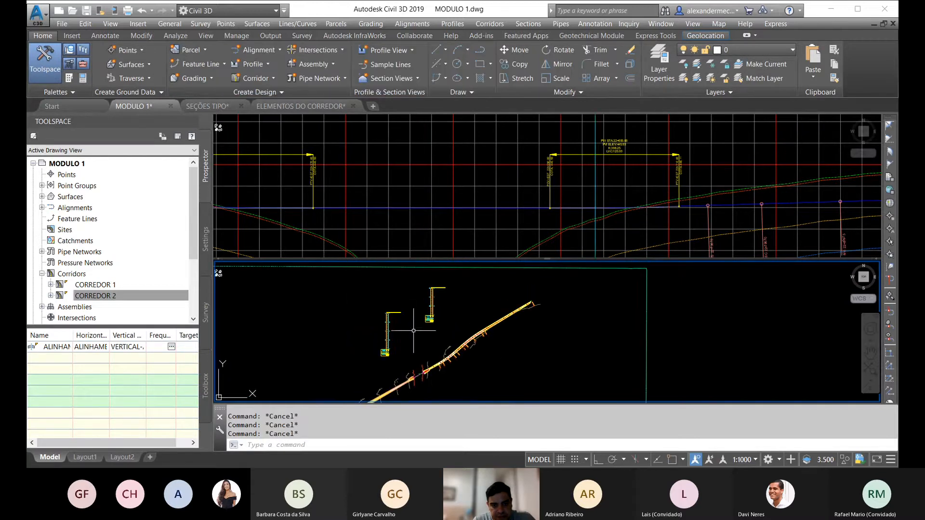
pyautogui.scroll(5, 421, 391)
pyautogui.moveTo(412, 332); pyautogui.dragTo(424, 363, button='middle')
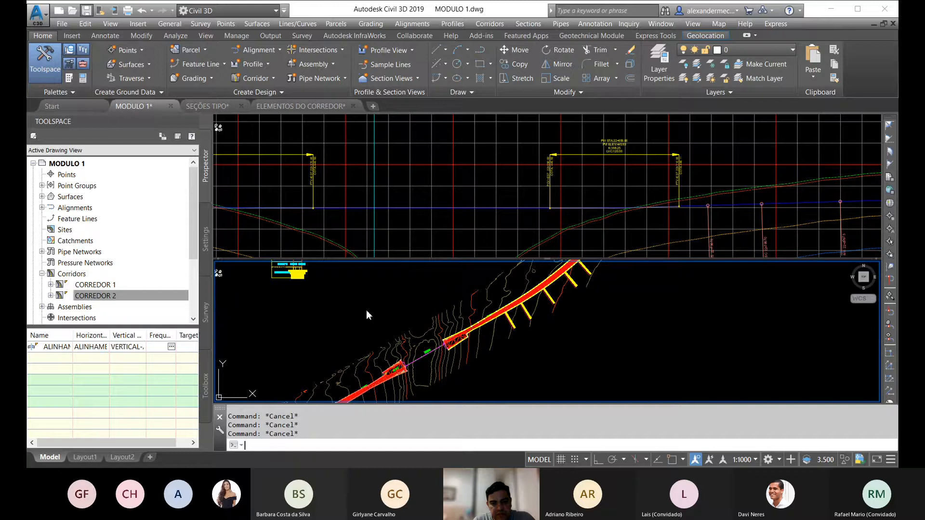
pyautogui.hotkey('ctrl', 's')
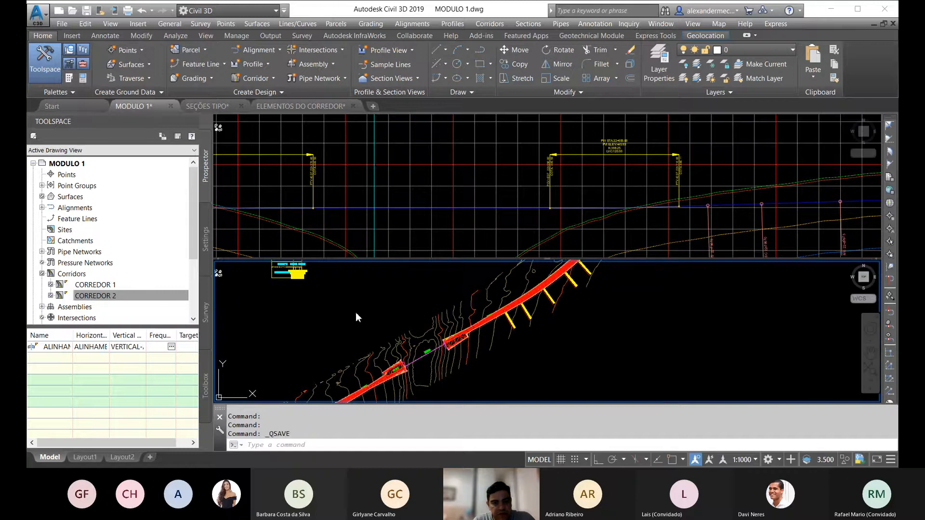
pyautogui.scroll(-4, 393, 337)
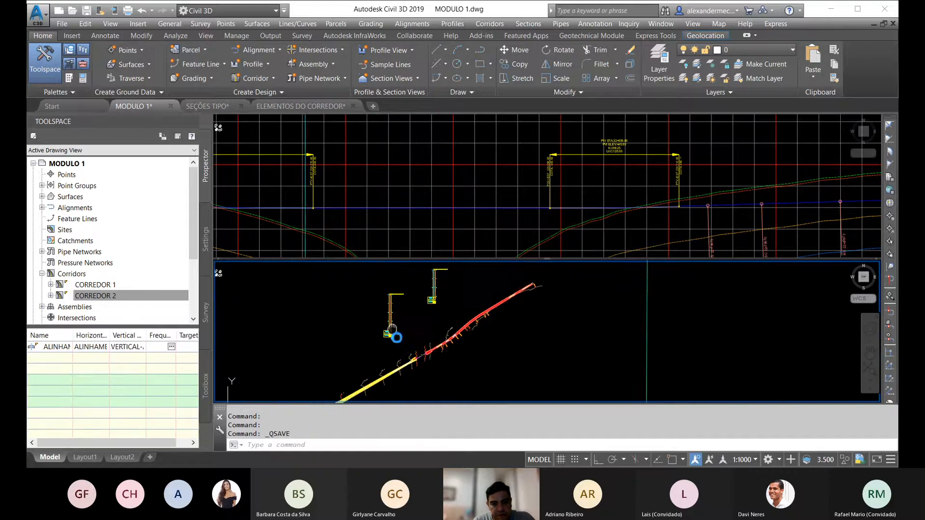
pyautogui.press('Escape')
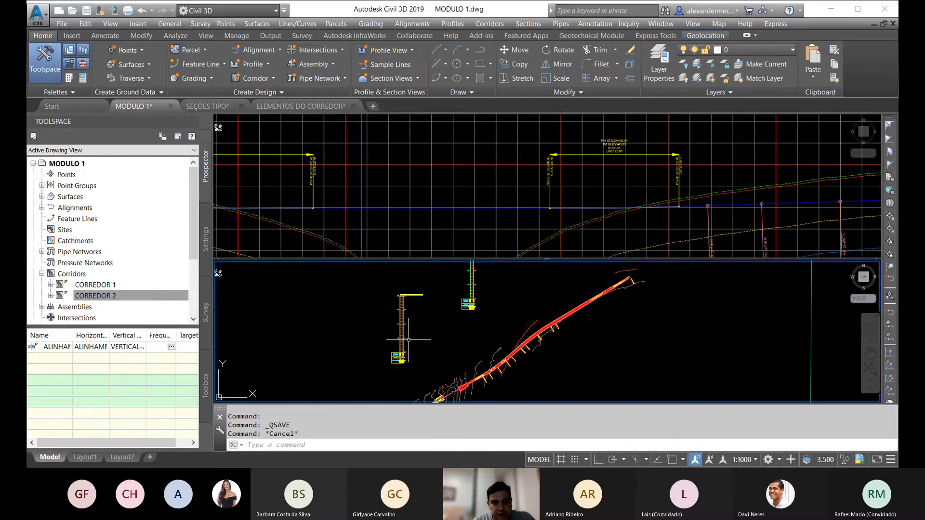
# Step: Create a second layout profile for ALINHAMENTO - RADIAL 1 OAE 1 in its profile view and close the layout tools
pyautogui.scroll(5, 393, 351)
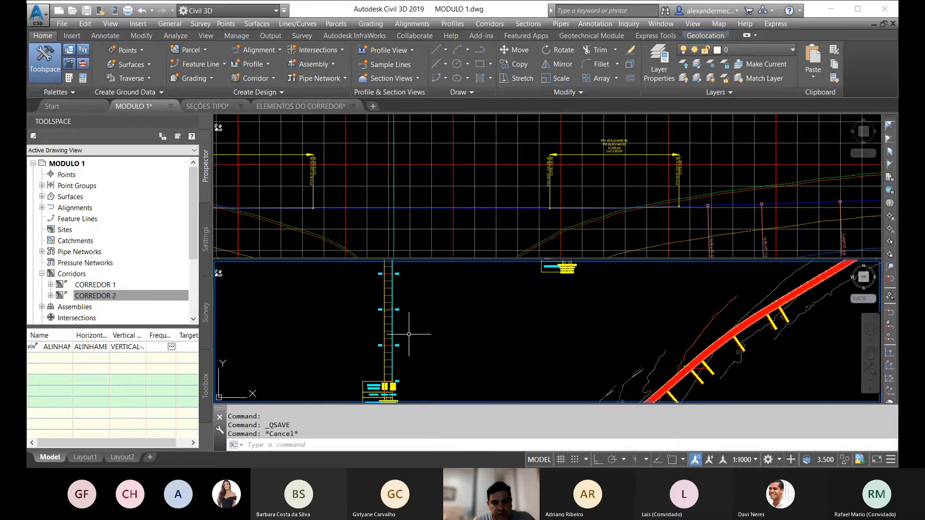
pyautogui.click(250, 65)
pyautogui.click(260, 107)
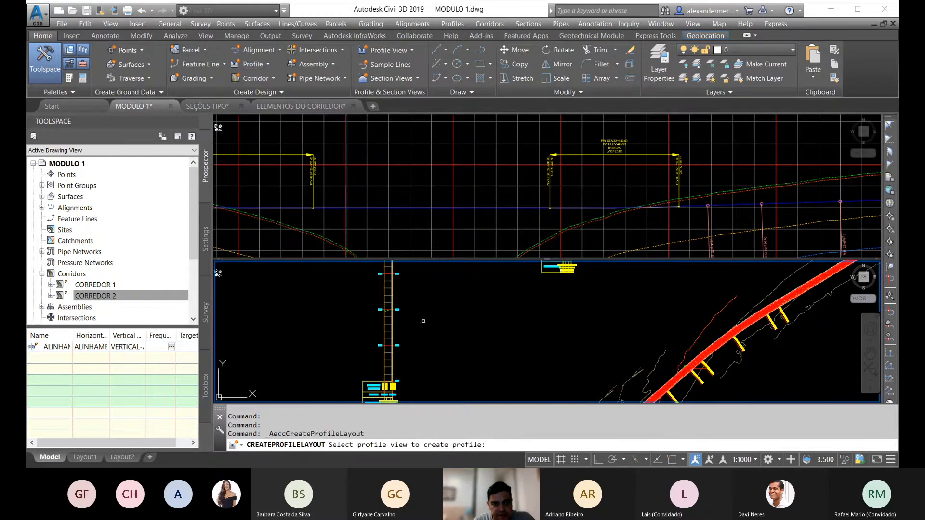
pyautogui.click(394, 297)
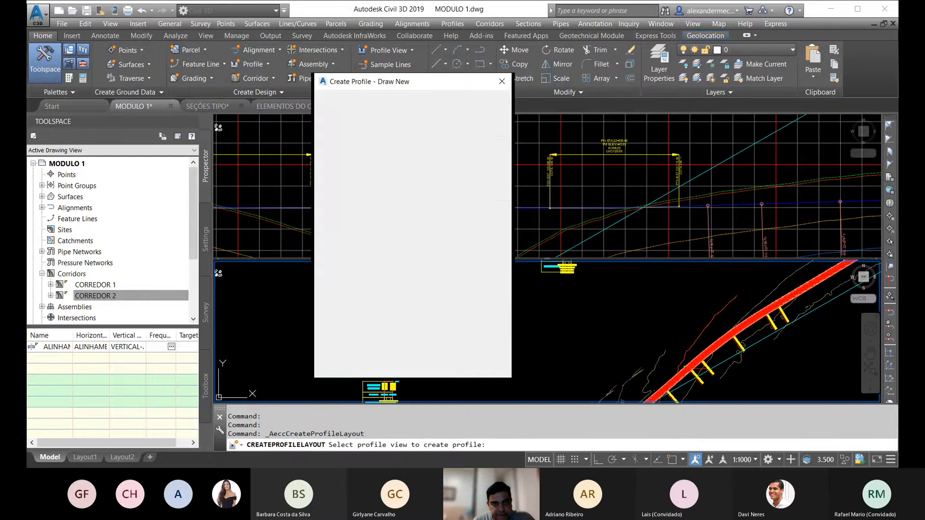
pyautogui.click(373, 366)
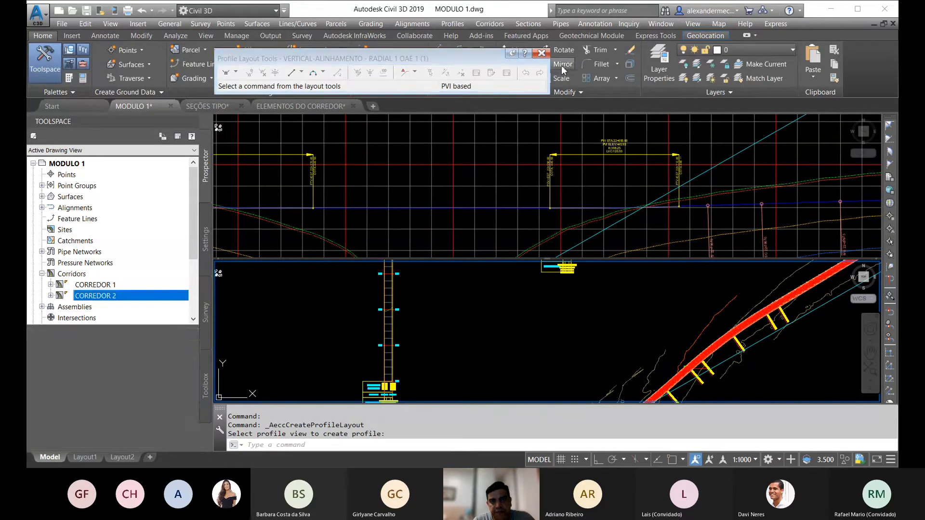
pyautogui.click(541, 53)
pyautogui.press('Escape')
pyautogui.scroll(-5, 395, 308)
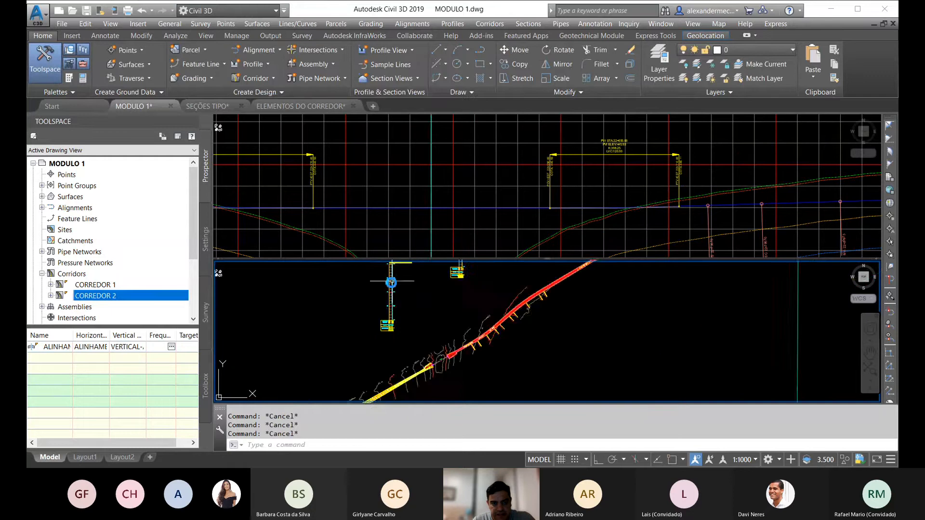
pyautogui.moveTo(395, 309); pyautogui.dragTo(428, 334, button='middle')
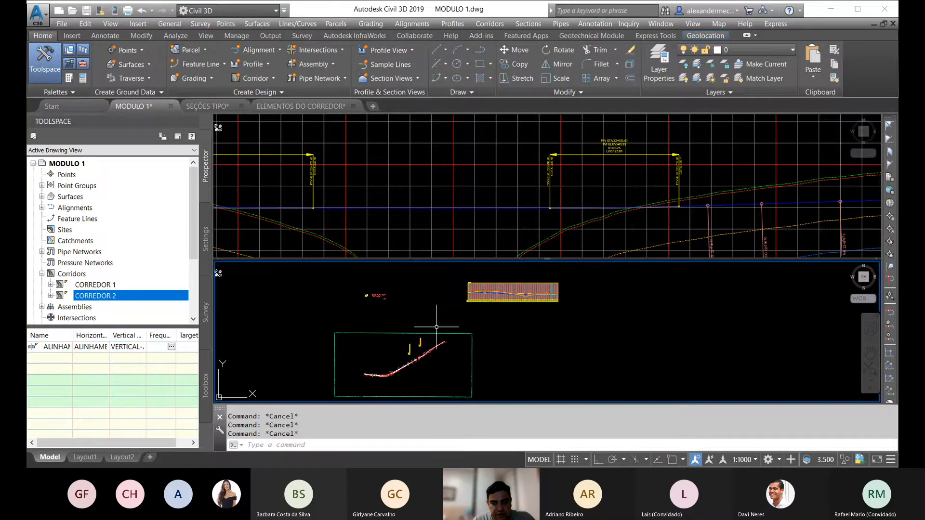
pyautogui.scroll(4, 389, 365)
pyautogui.scroll(5, 441, 329)
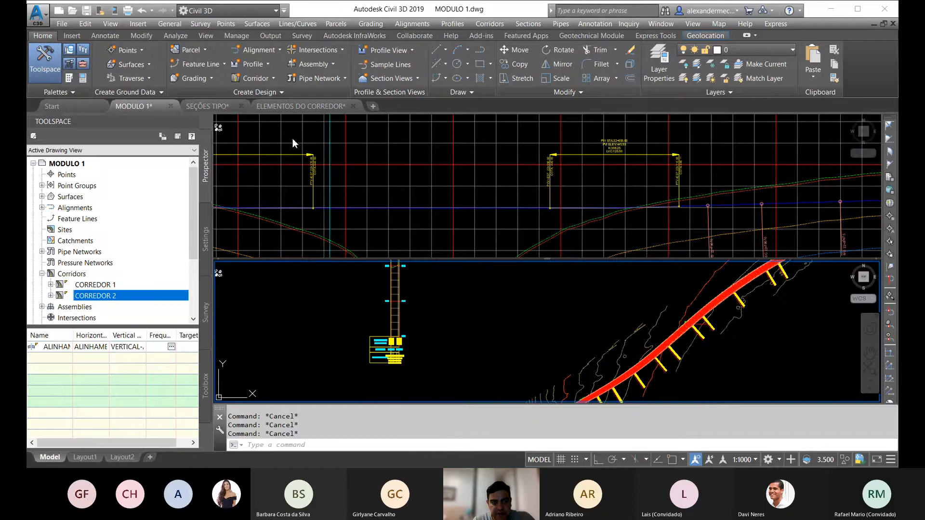
# Step: Quit the program, saving the changes to MODULO 1.dwg and discarding those to SEÇÕES TIPO.dwg
pyautogui.scroll(-4, 398, 315)
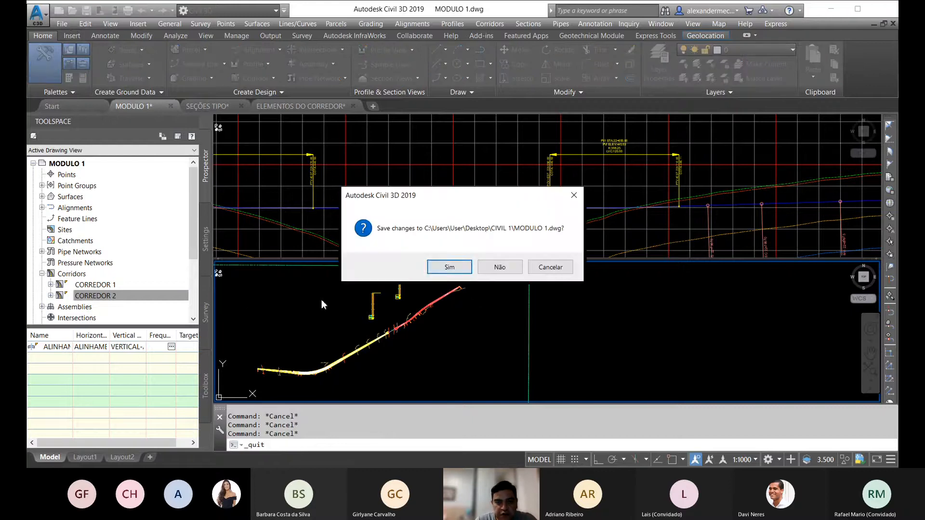
pyautogui.click(447, 268)
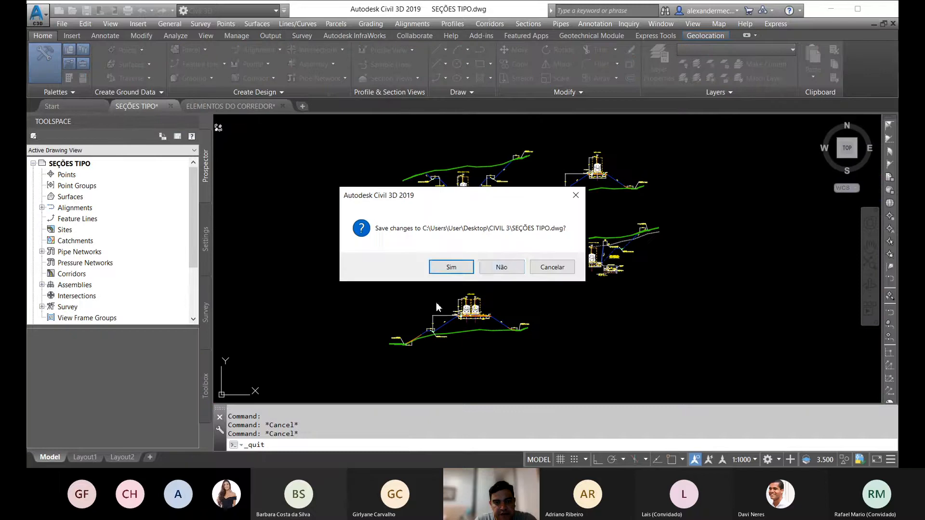
pyautogui.click(501, 267)
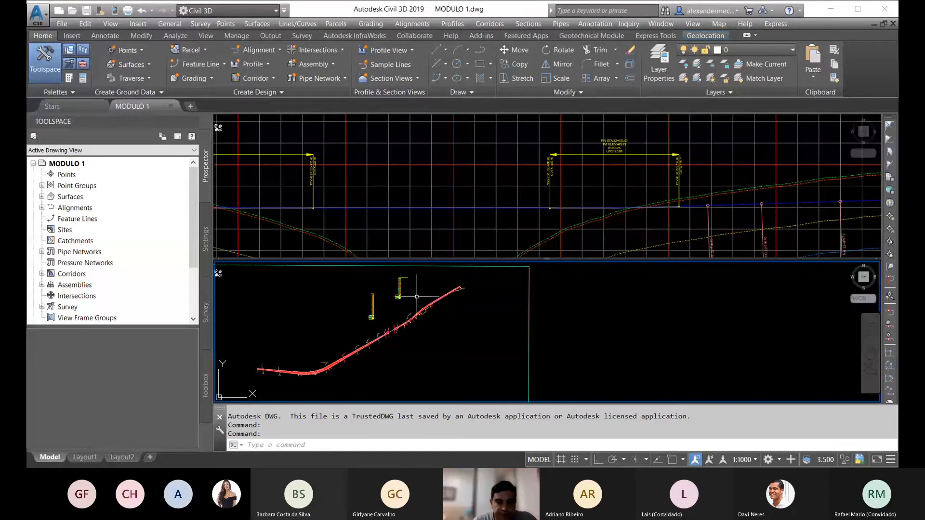
pyautogui.moveTo(417, 296); pyautogui.dragTo(475, 319, button='middle')
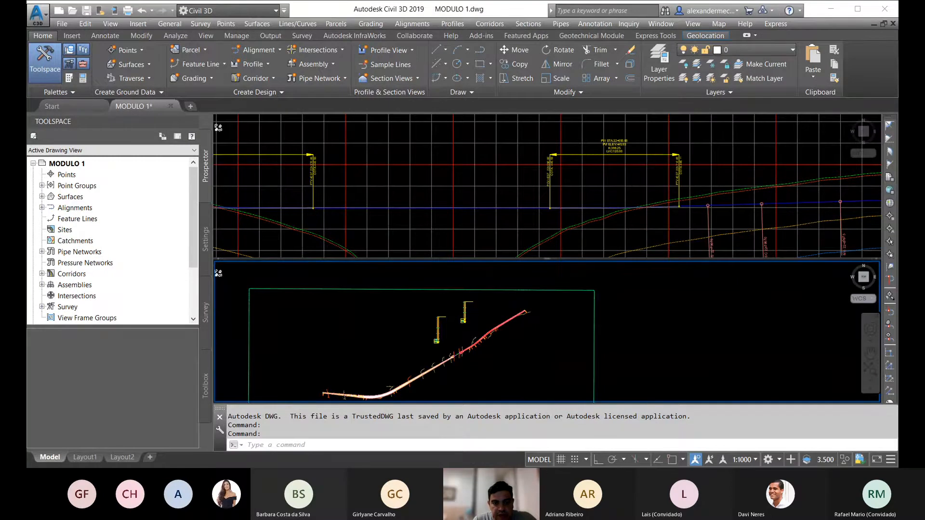
pyautogui.scroll(4, 426, 331)
pyautogui.click(256, 68)
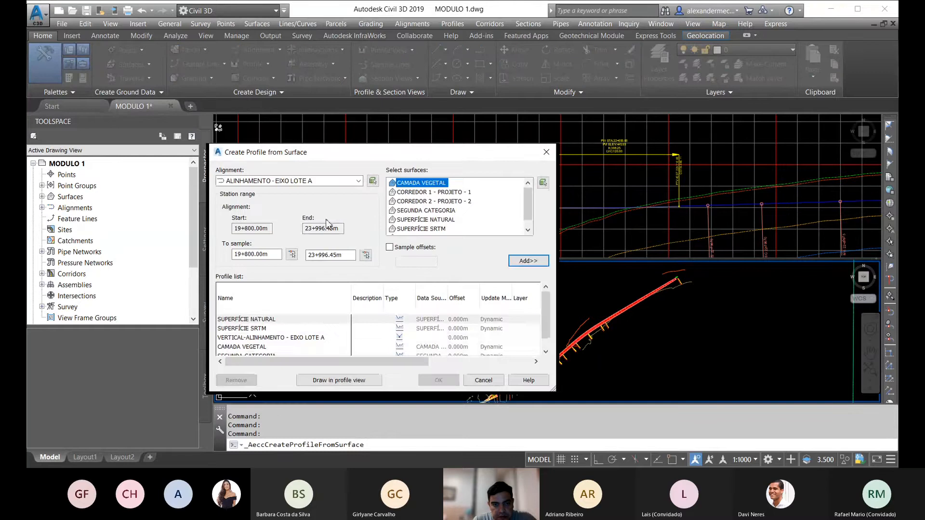
pyautogui.click(483, 380)
pyautogui.press('Escape')
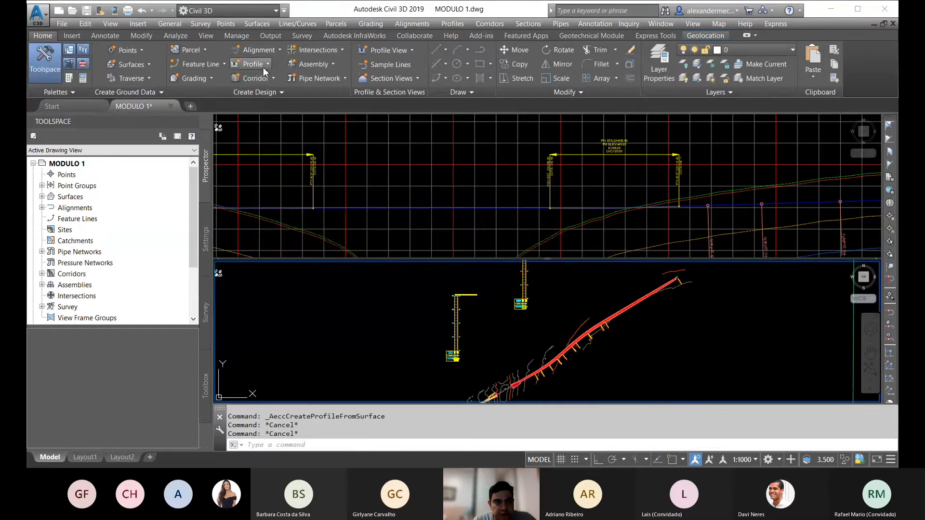
pyautogui.click(256, 64)
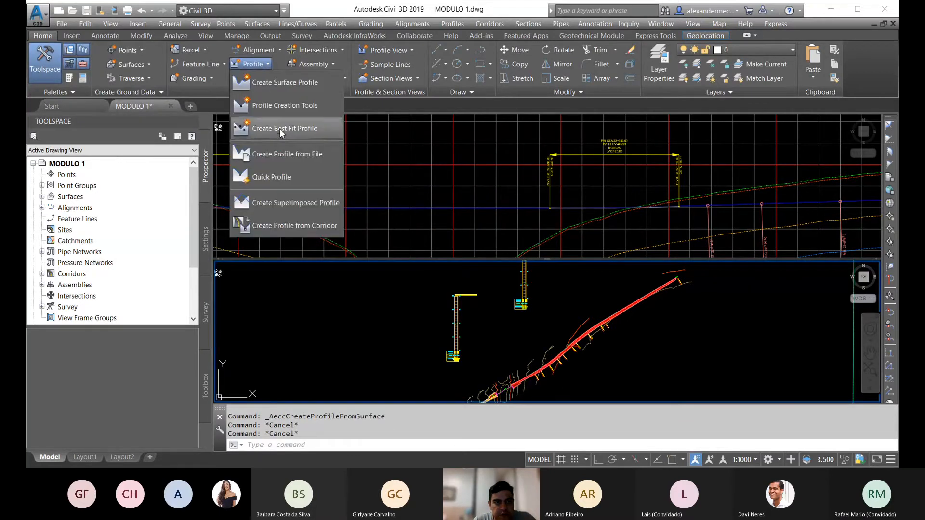
pyautogui.click(271, 83)
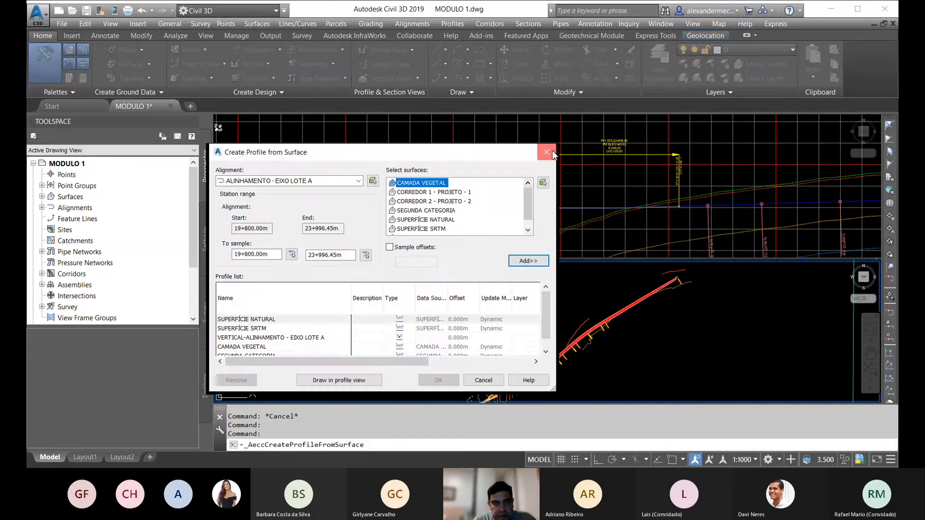
pyautogui.click(549, 153)
# Step: Create another layout profile for ALINHAMENTO - RADIAL 1 OAE 1 in its profile view
pyautogui.click(253, 64)
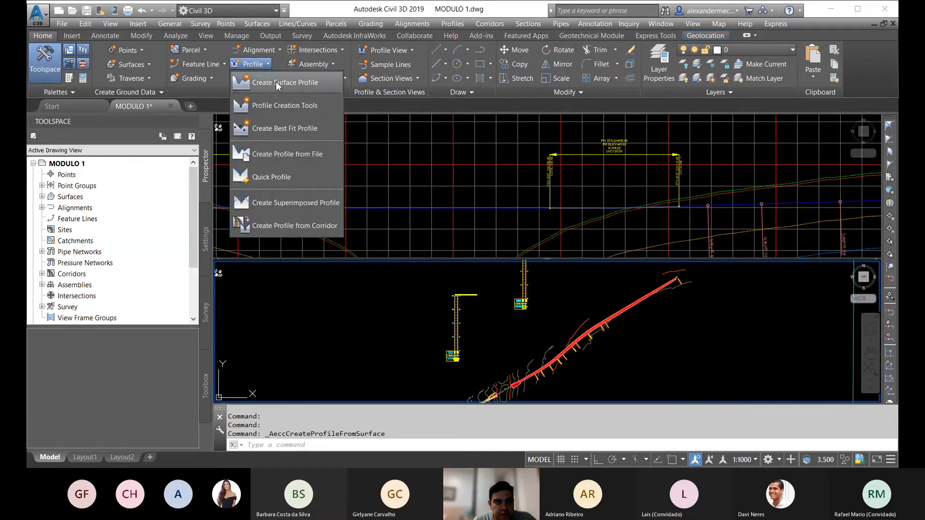
pyautogui.click(275, 102)
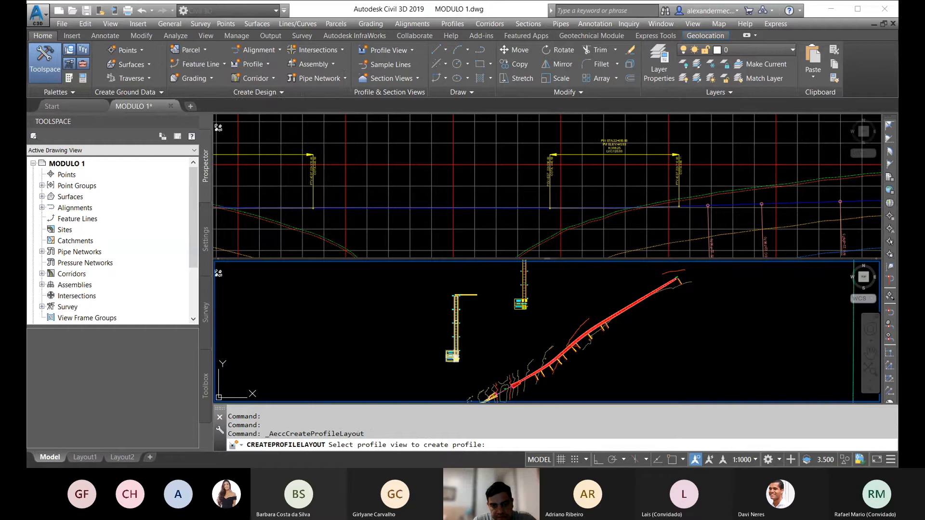
pyautogui.click(456, 322)
pyautogui.click(367, 368)
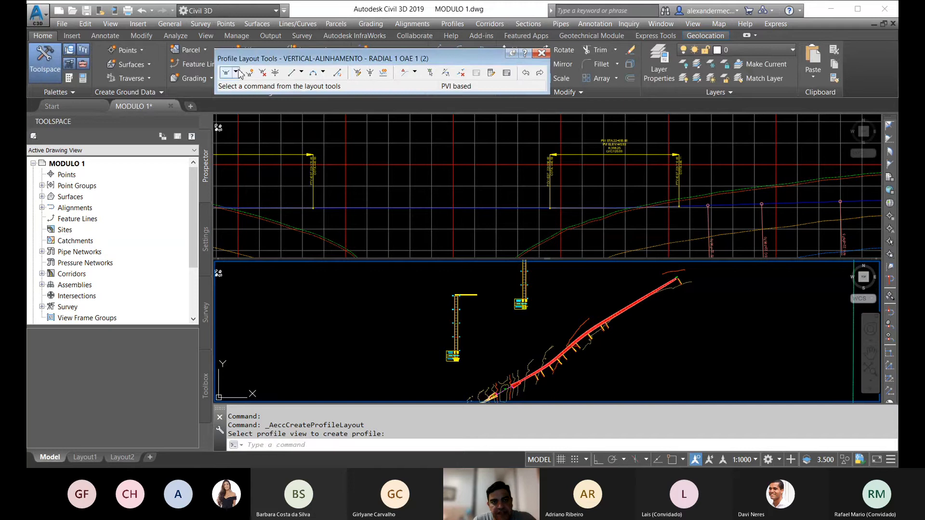
# Step: Draw a fixed two-point tangent across the RADIAL 1 profile view, snapping to both endpoints of the grid line just above elevation 440
pyautogui.click(292, 73)
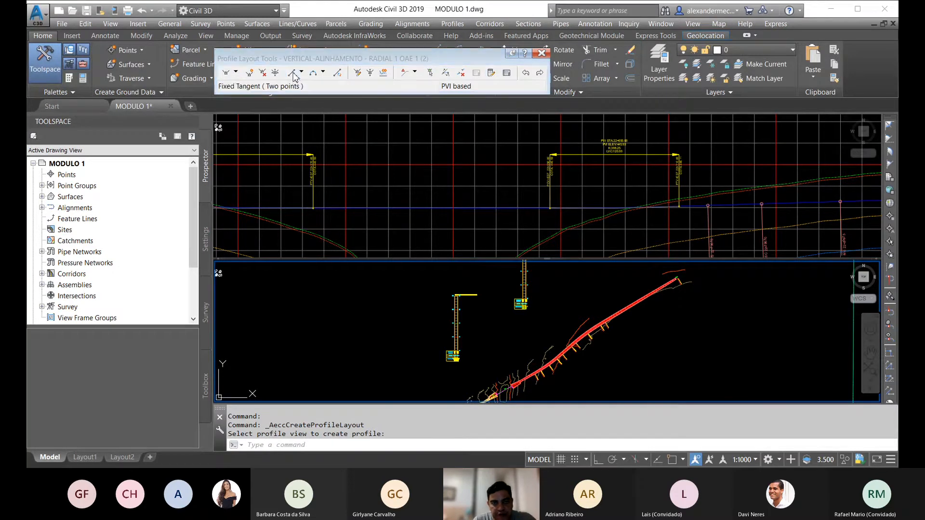
pyautogui.scroll(6, 461, 326)
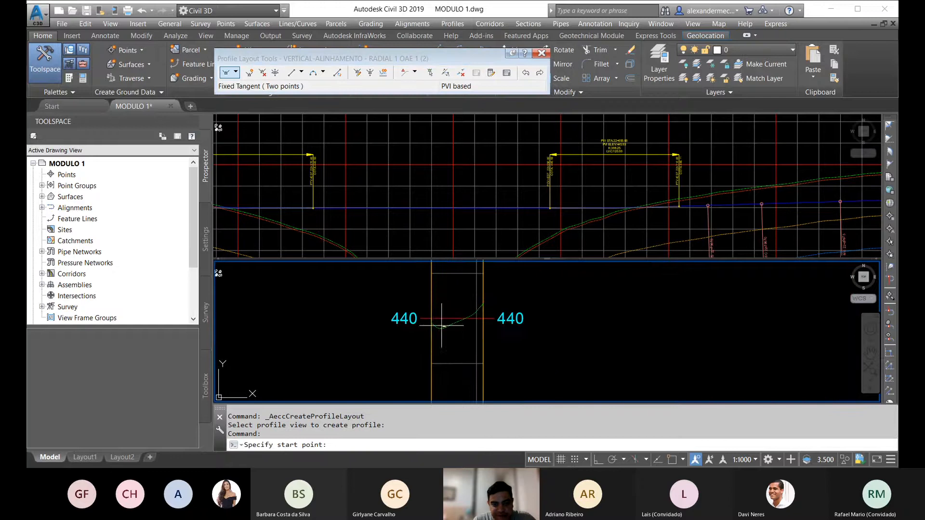
pyautogui.keyDown('shift'); pyautogui.rightClick(434, 312); pyautogui.keyUp('shift')
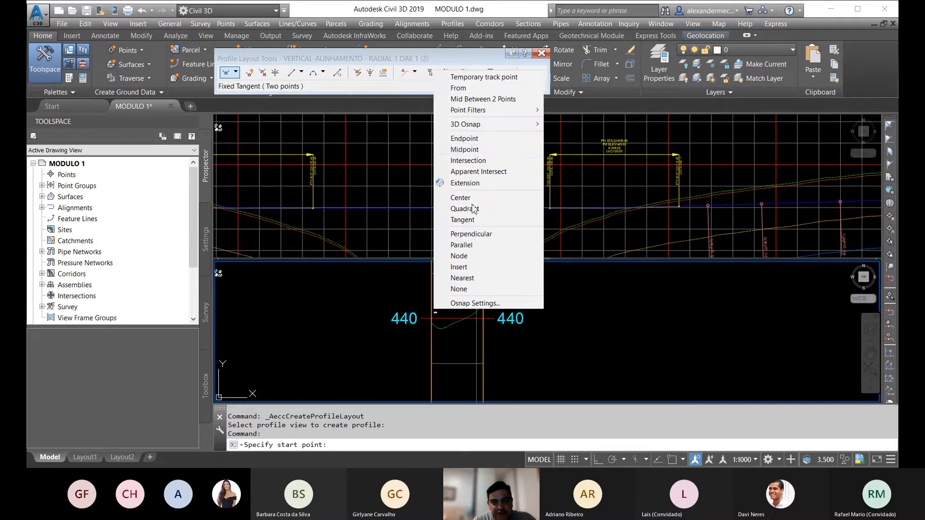
pyautogui.click(465, 140)
pyautogui.click(432, 273)
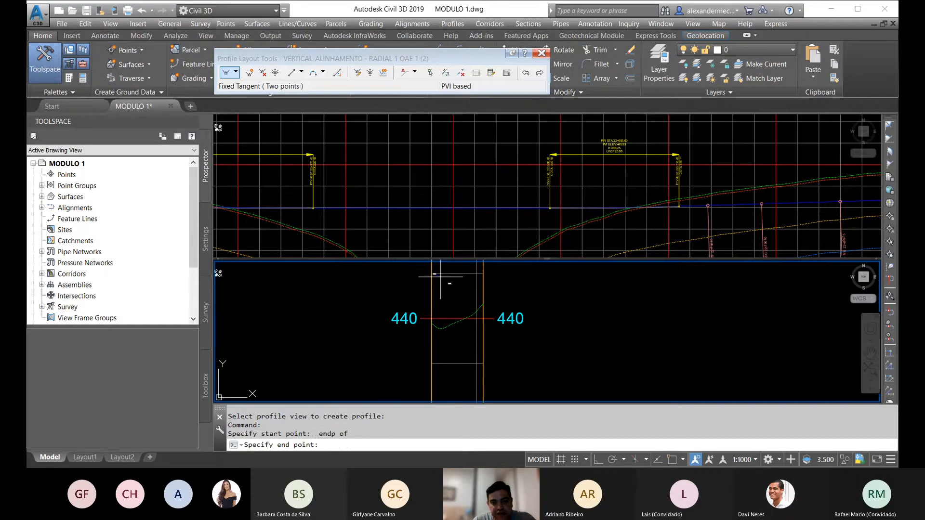
pyautogui.keyDown('shift'); pyautogui.rightClick(505, 277); pyautogui.keyUp('shift')
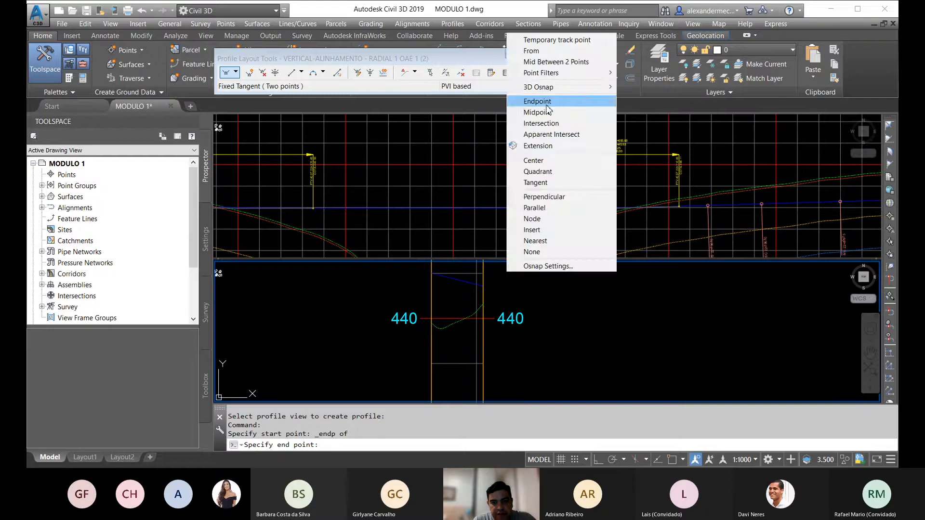
pyautogui.click(529, 87)
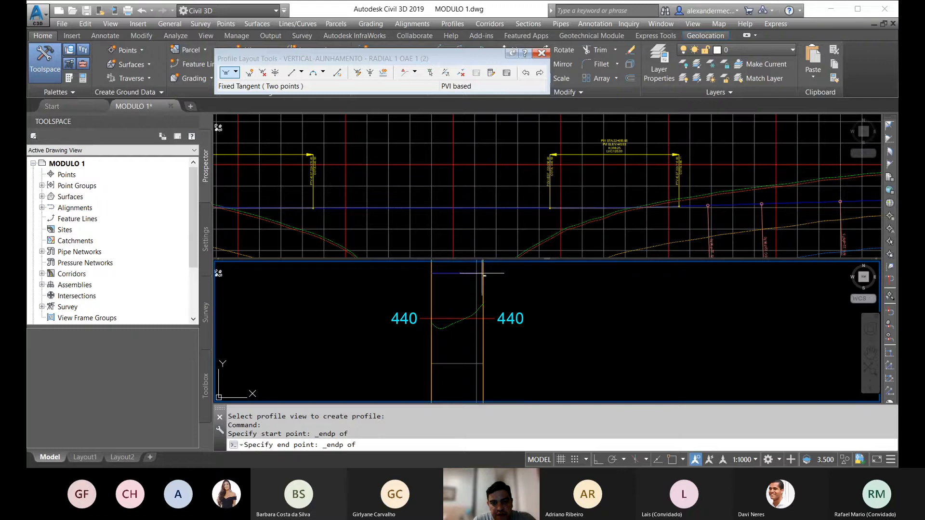
pyautogui.click(482, 273)
pyautogui.press('Return')
# Step: Check the new radial tangent, the corridor end near 22+400 and the main profile's elevation label at PTV station 22+370
pyautogui.scroll(4, 429, 315)
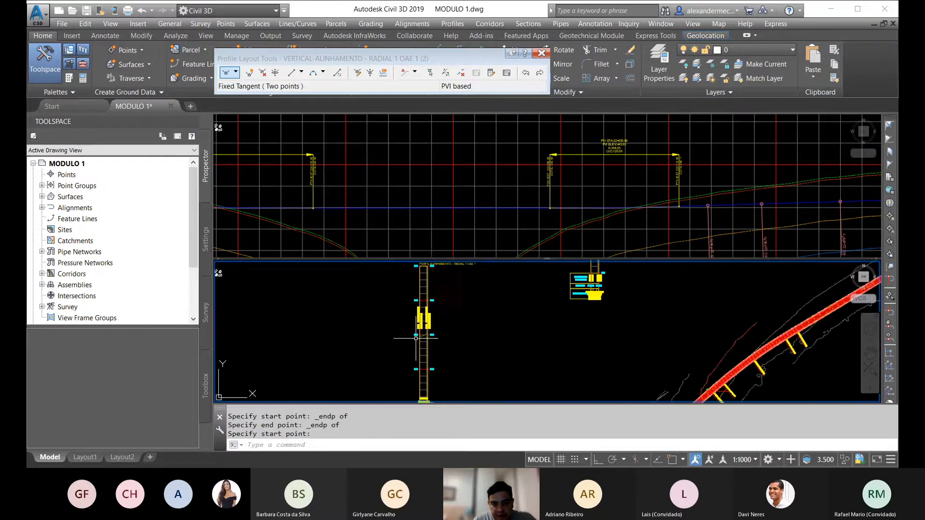
pyautogui.scroll(2, 429, 315)
pyautogui.click(436, 322)
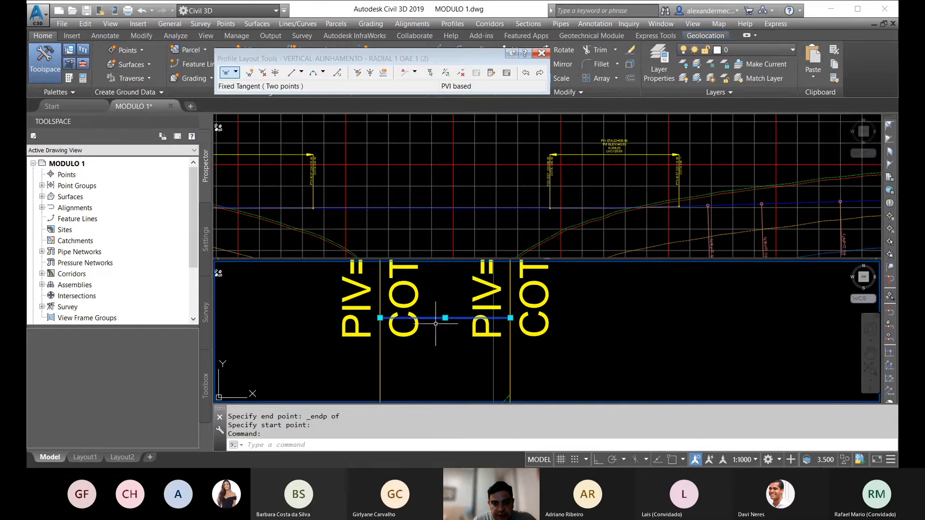
pyautogui.scroll(-6, 390, 291)
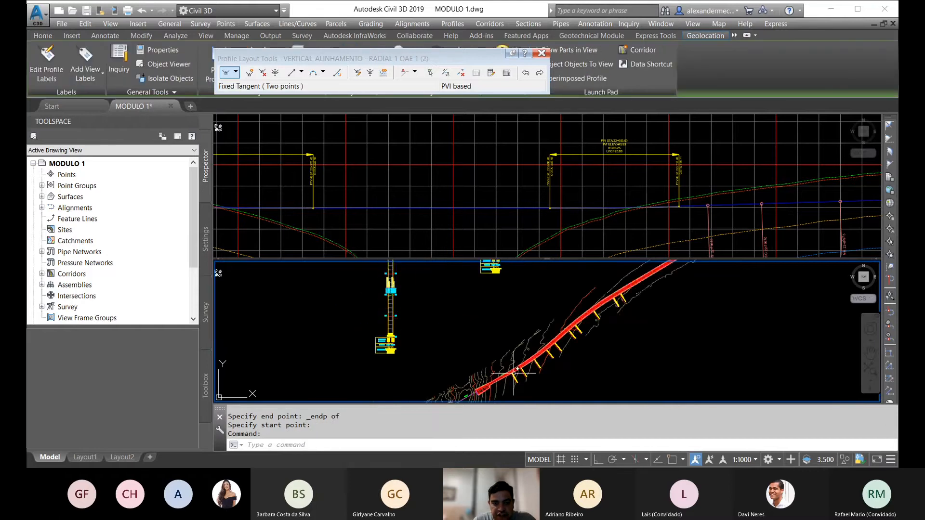
pyautogui.scroll(6, 514, 371)
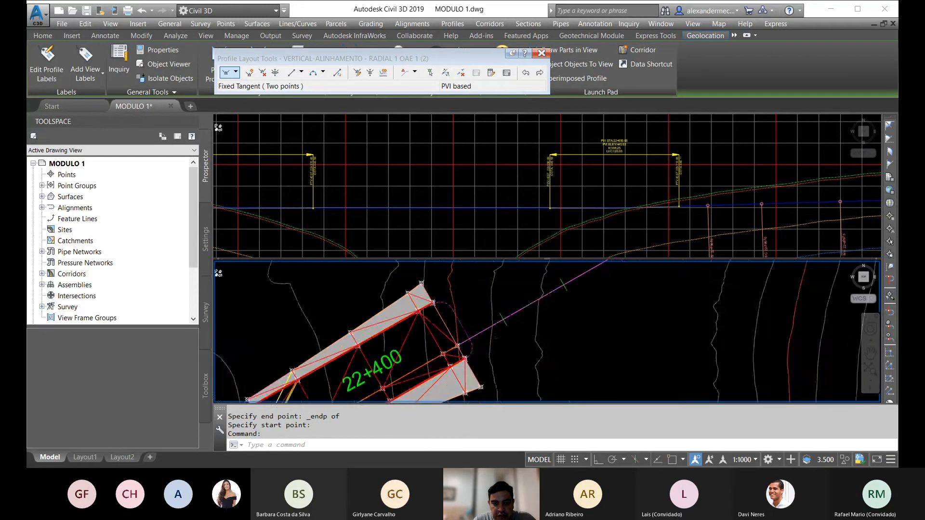
pyautogui.scroll(-7, 457, 356)
pyautogui.click(313, 154)
pyautogui.scroll(-4, 357, 179)
pyautogui.scroll(4, 344, 184)
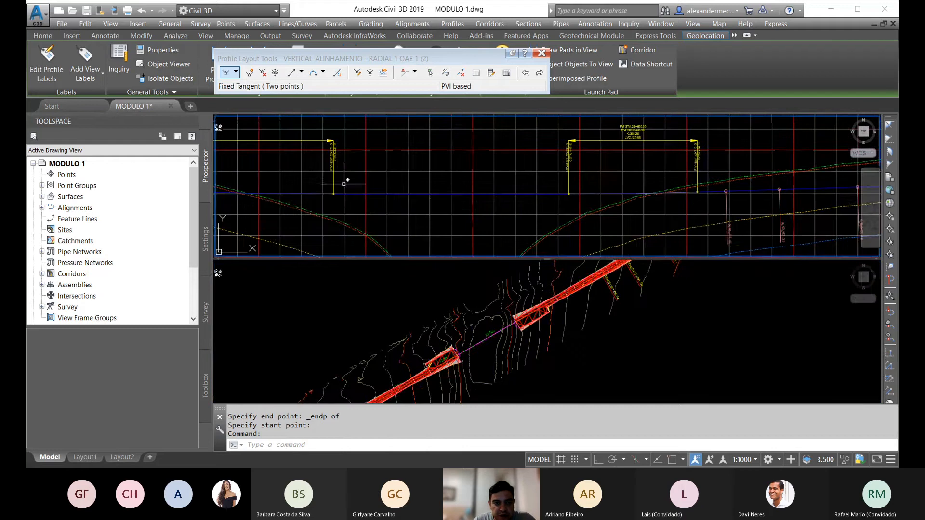
pyautogui.scroll(5, 337, 180)
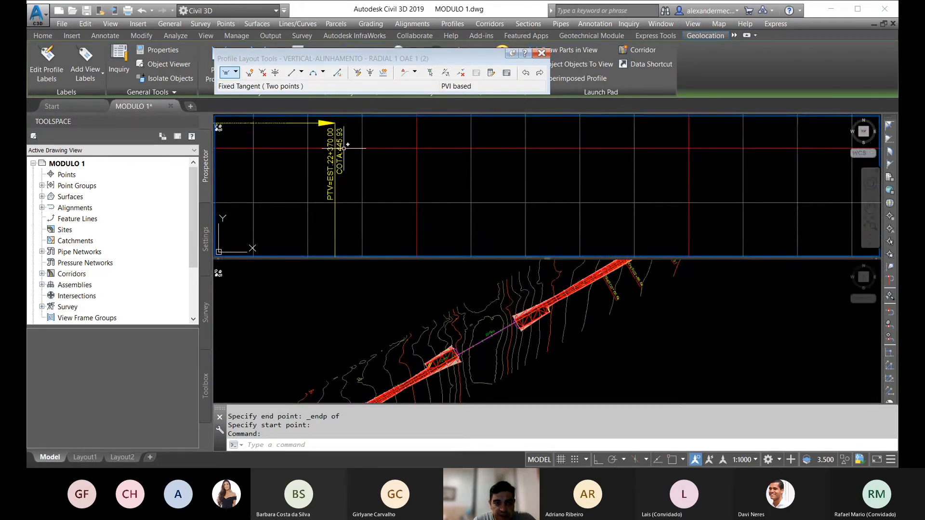
# Step: Open the RADIAL 1 layout profile's entity grid and set the first PVI's elevation to 445.93 m
pyautogui.click(437, 312)
pyautogui.scroll(-7, 420, 324)
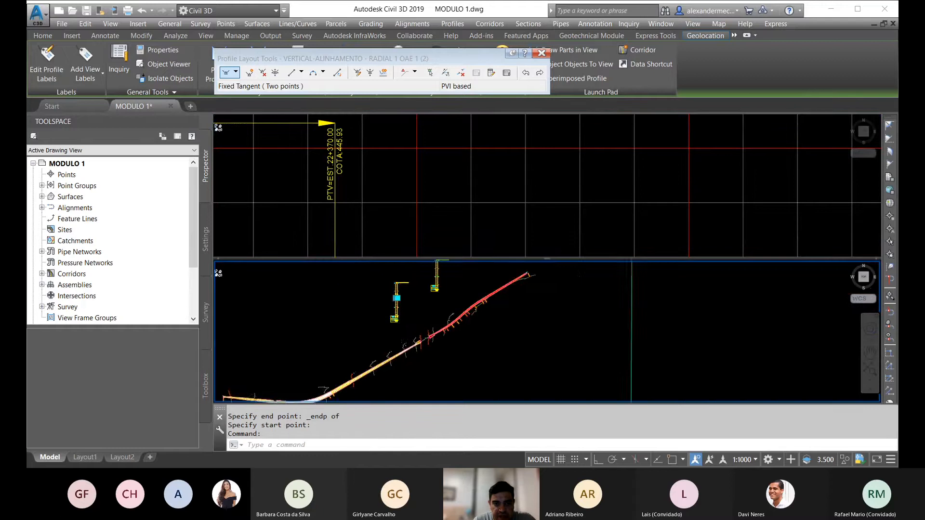
pyautogui.scroll(6, 400, 296)
pyautogui.scroll(10, 381, 304)
pyautogui.press('Escape')
pyautogui.press('Escape')
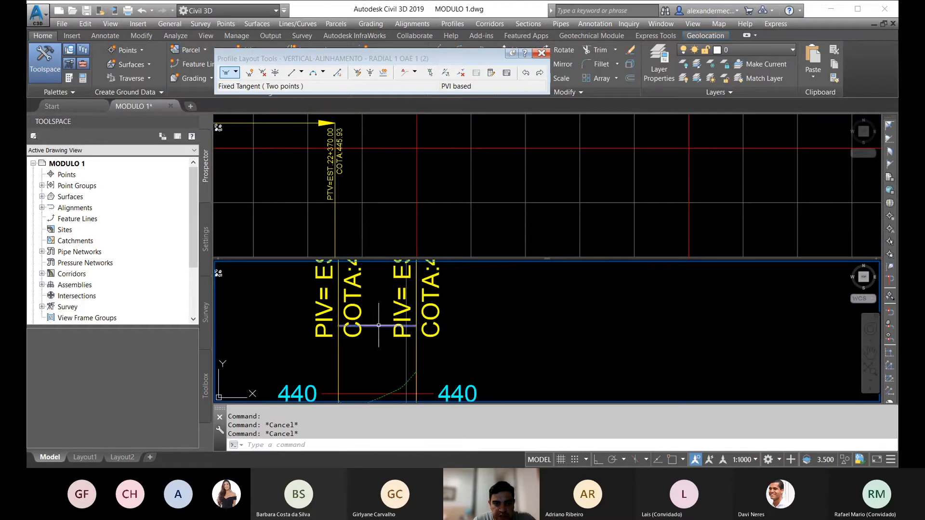
pyautogui.click(377, 326)
pyautogui.click(507, 72)
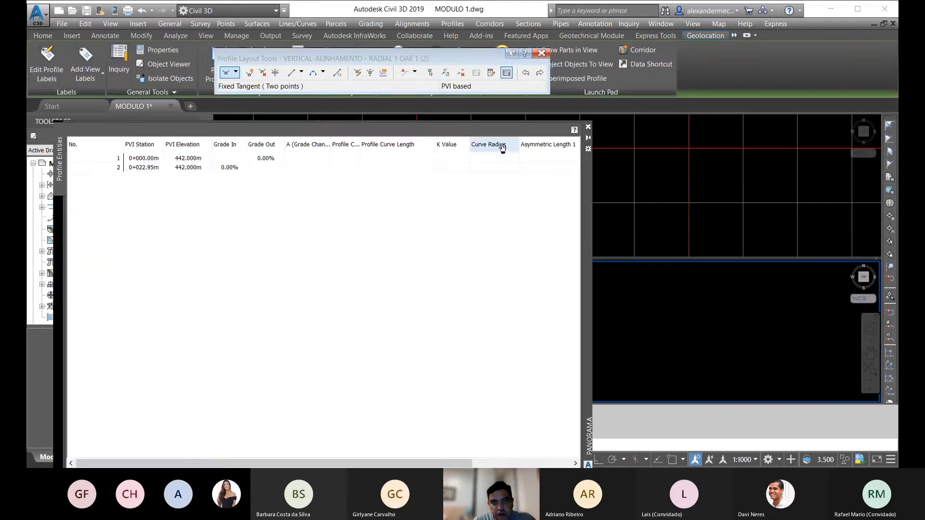
pyautogui.click(177, 158)
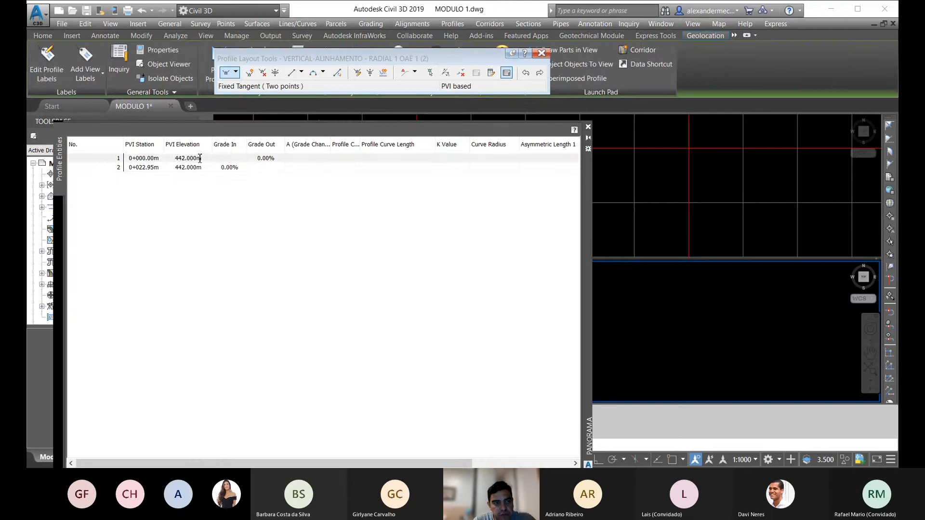
pyautogui.doubleClick(177, 158)
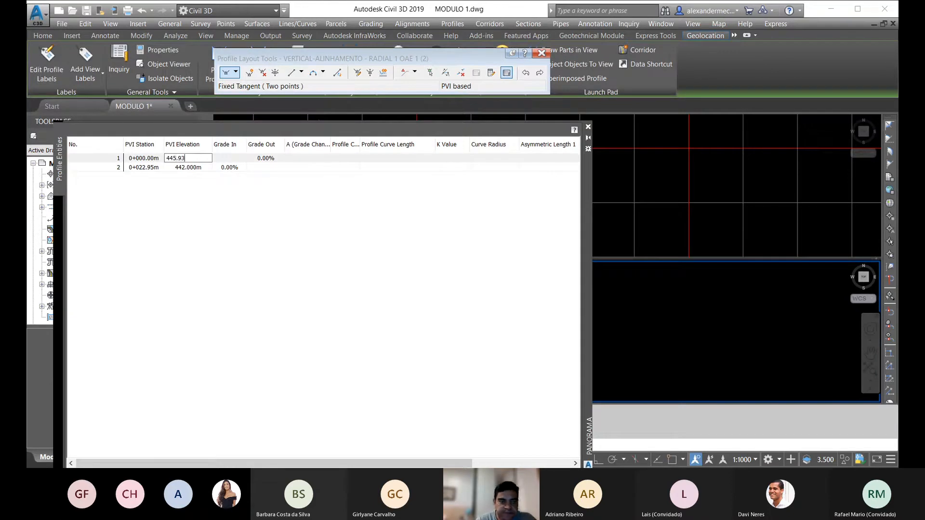
# Step: Set the second PVI's elevation to 445.93 m, and close the entity grid and the profile layout tools
pyautogui.click(197, 167)
pyautogui.click(204, 167)
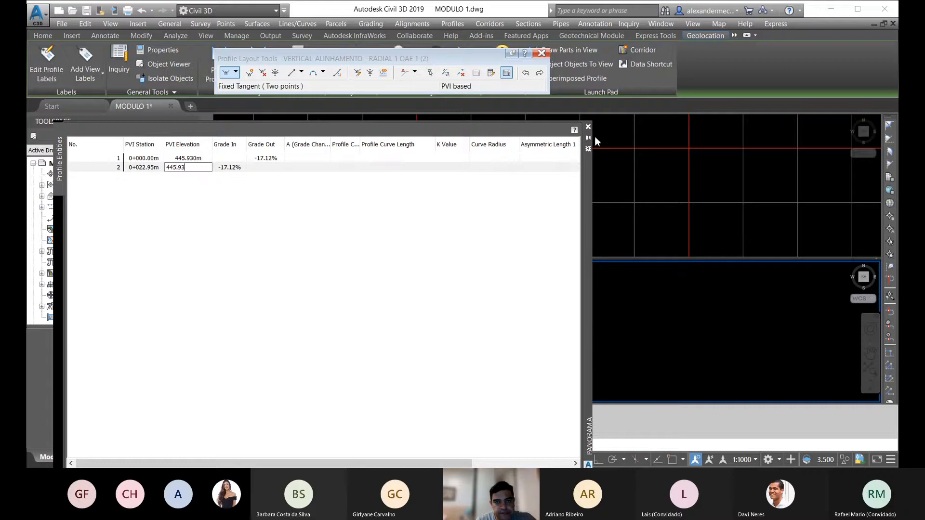
pyautogui.write('445.93')
pyautogui.press('Return')
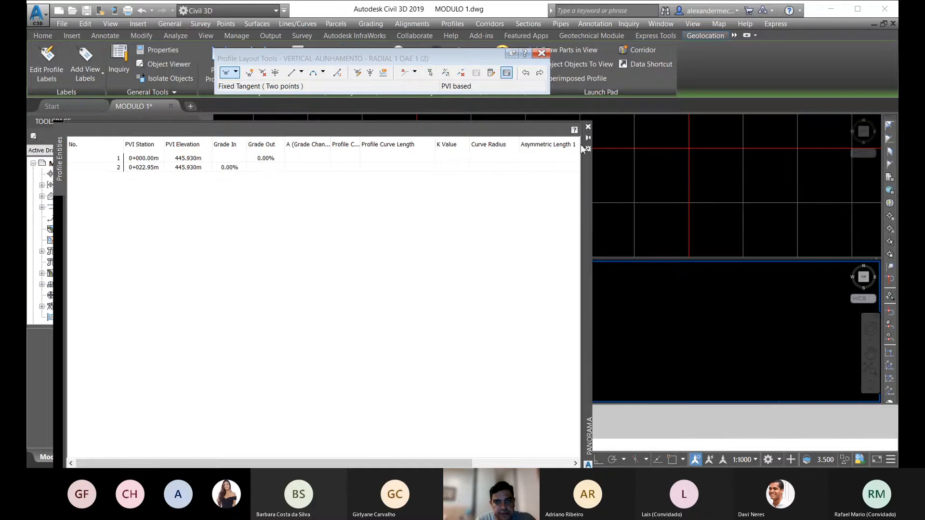
pyautogui.click(587, 127)
pyautogui.scroll(-13, 399, 311)
pyautogui.moveTo(453, 308); pyautogui.dragTo(422, 319, button='middle')
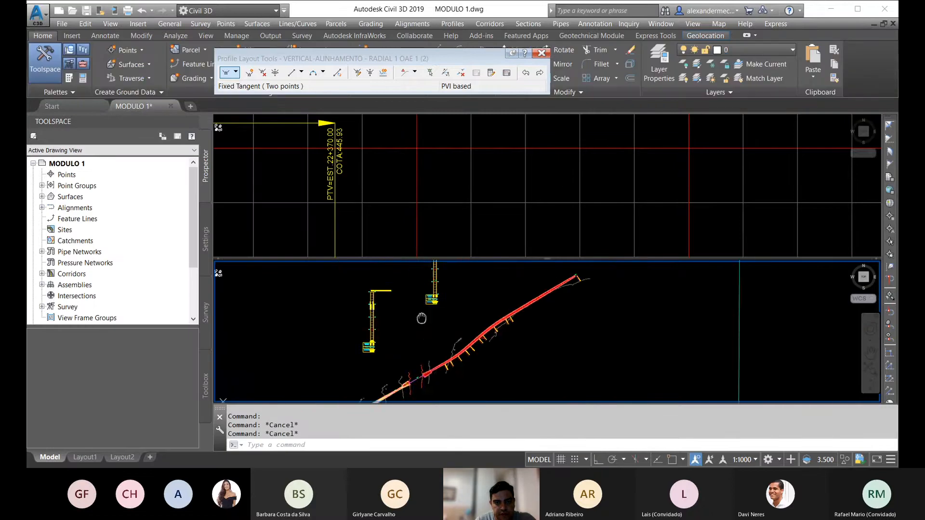
pyautogui.scroll(4, 444, 274)
pyautogui.click(542, 53)
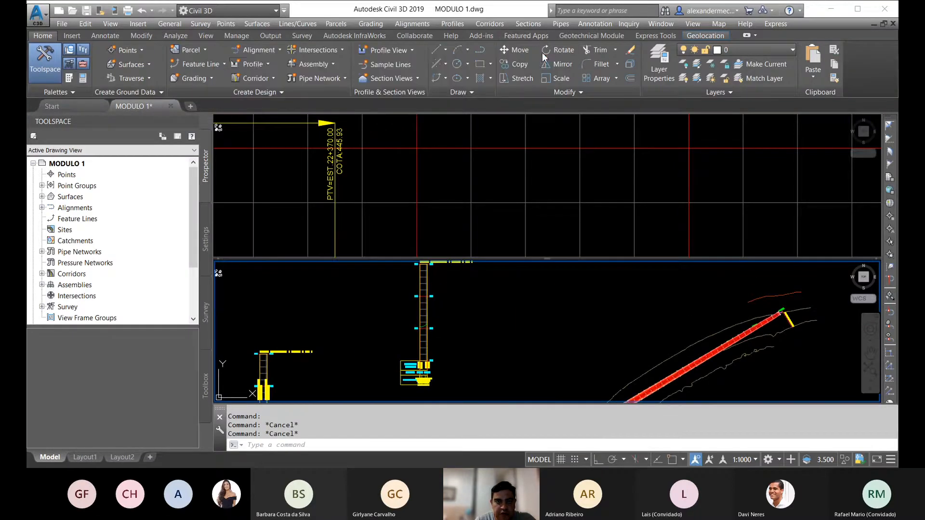
# Step: Create a layout profile for ALINHAMENTO - RADIAL 2 OAE 1 with the PROJETO style and VIARIO_RUMO label set
pyautogui.click(247, 65)
pyautogui.press('Escape')
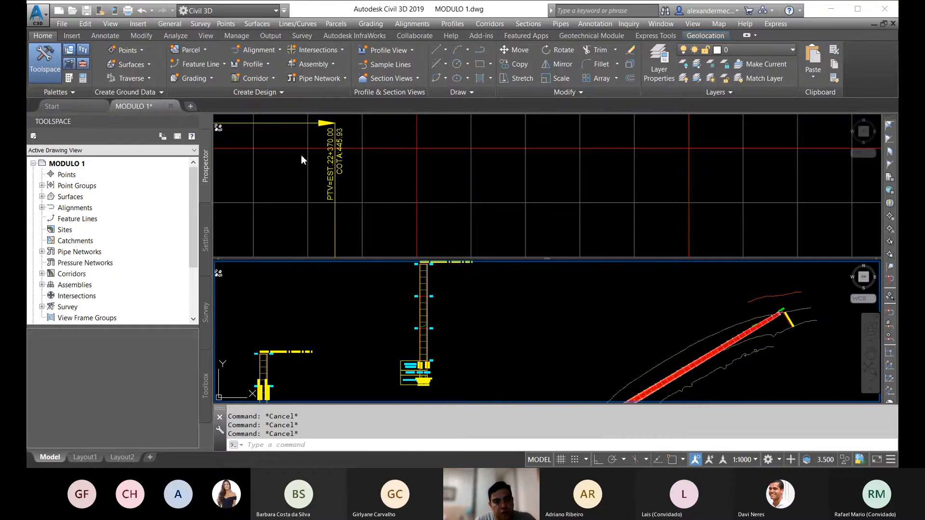
pyautogui.scroll(6, 430, 305)
pyautogui.click(411, 298)
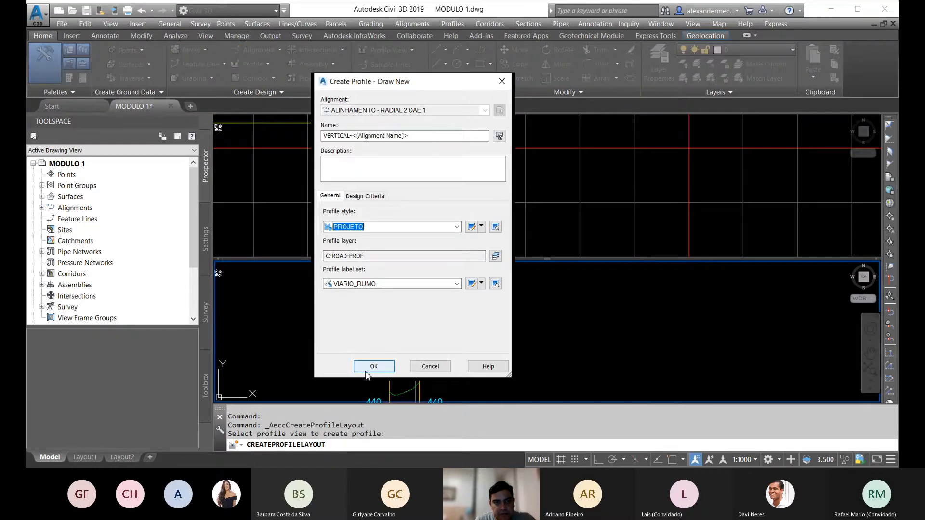
pyautogui.click(365, 370)
# Step: Draw a fixed two-point tangent from the surface profile's start to the far corner of the RADIAL 2 profile view at elevation 430, using endpoint snaps
pyautogui.click(297, 73)
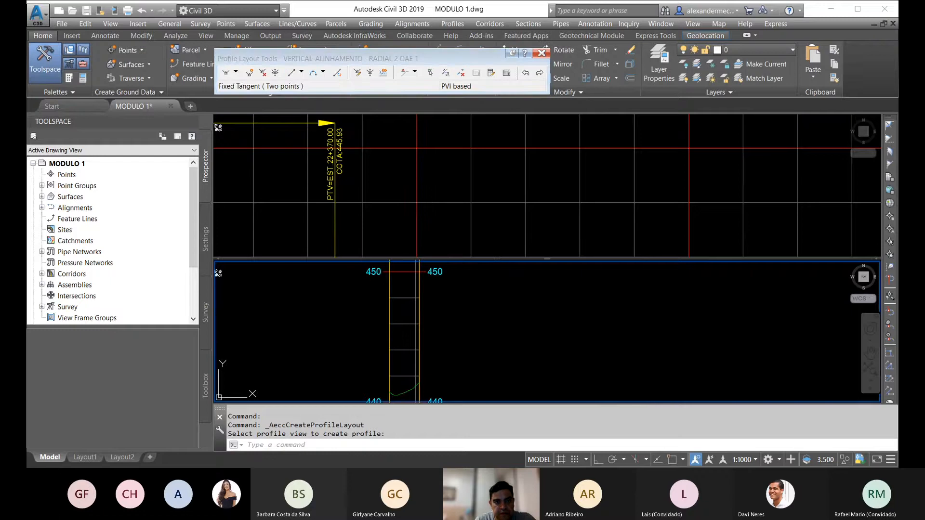
pyautogui.keyDown('shift'); pyautogui.rightClick(392, 393); pyautogui.keyUp('shift')
pyautogui.click(424, 222)
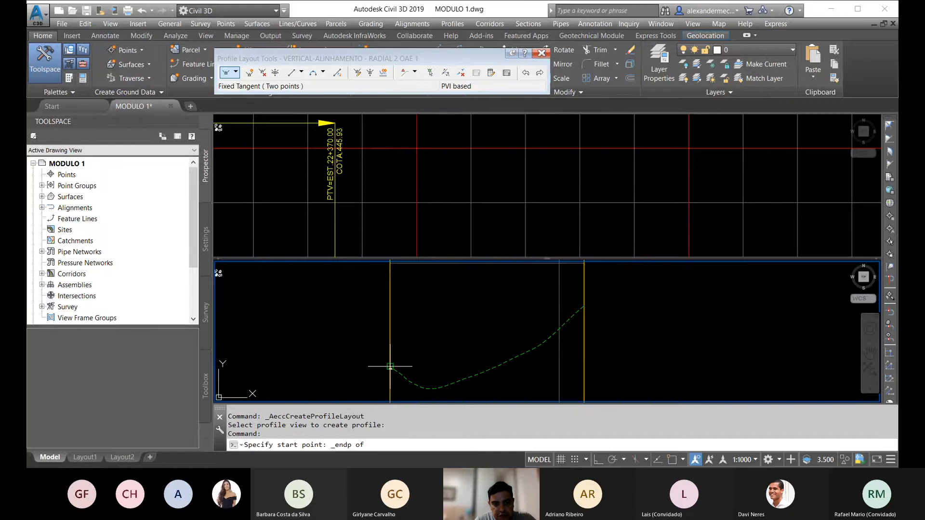
pyautogui.click(390, 366)
pyautogui.keyDown('shift'); pyautogui.rightClick(565, 312); pyautogui.keyUp('shift')
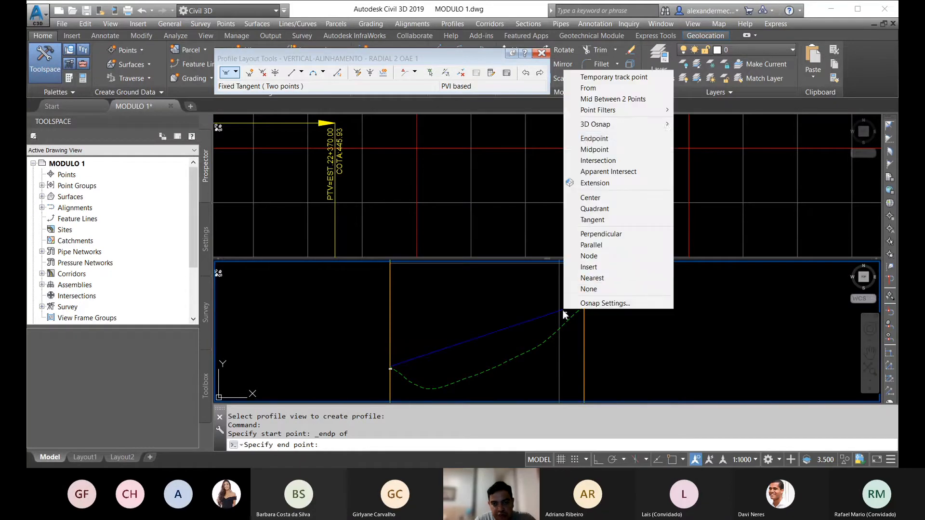
pyautogui.click(594, 139)
pyautogui.keyDown('shift'); pyautogui.rightClick(618, 287); pyautogui.keyUp('shift')
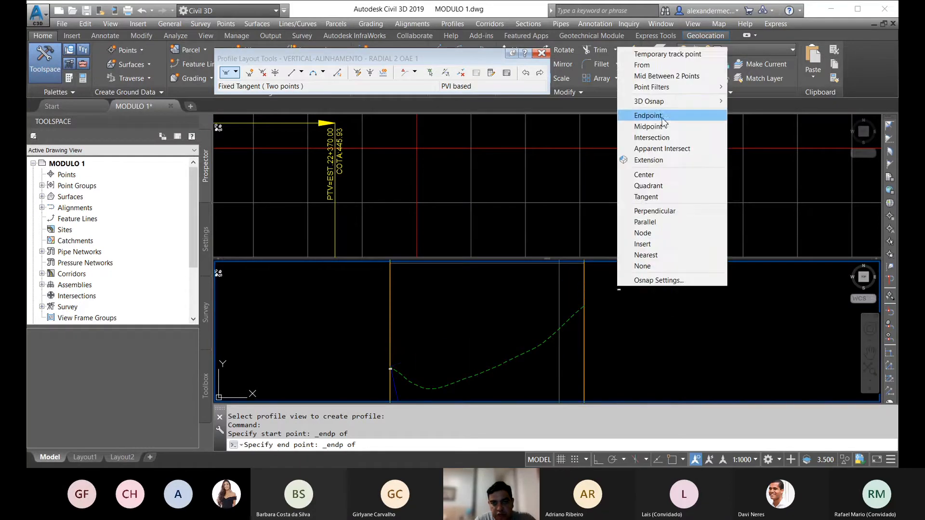
pyautogui.click(651, 116)
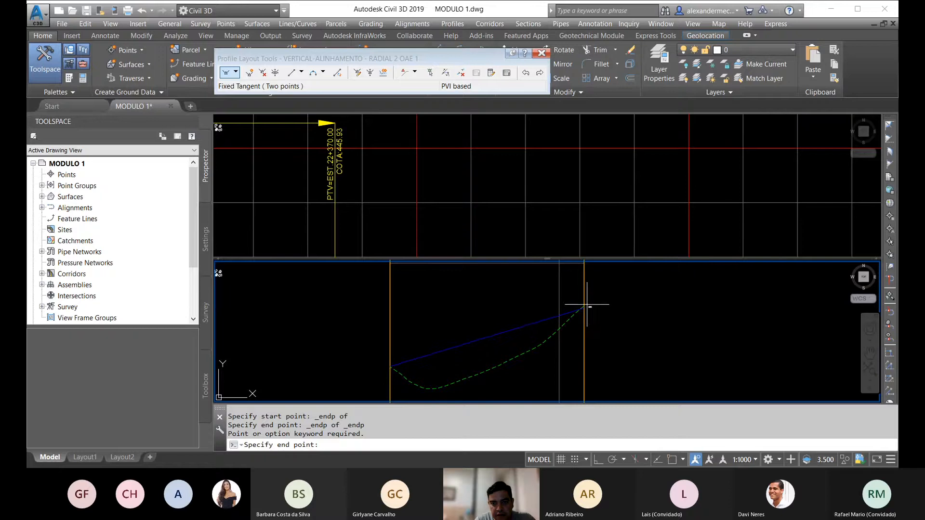
pyautogui.keyDown('shift'); pyautogui.rightClick(588, 307); pyautogui.keyUp('shift')
pyautogui.click(639, 134)
pyautogui.scroll(-5, 585, 305)
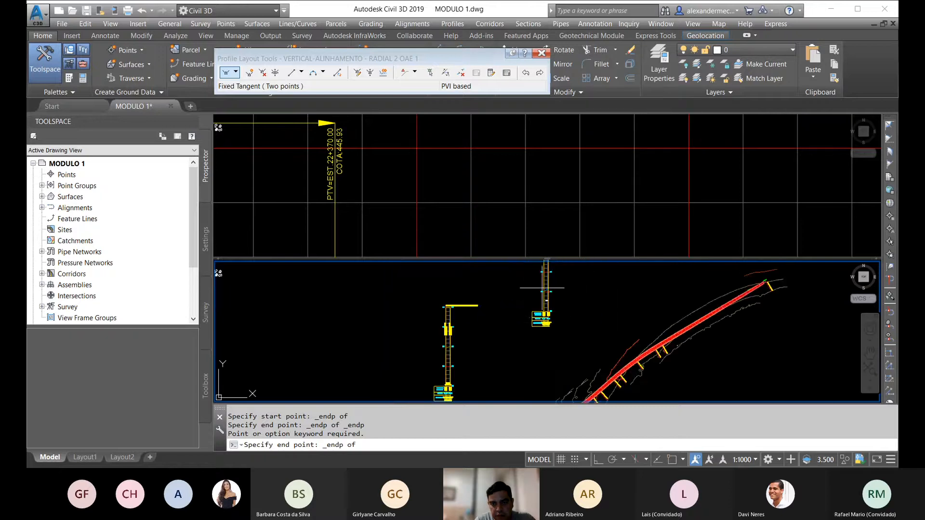
pyautogui.scroll(5, 549, 313)
pyautogui.click(506, 361)
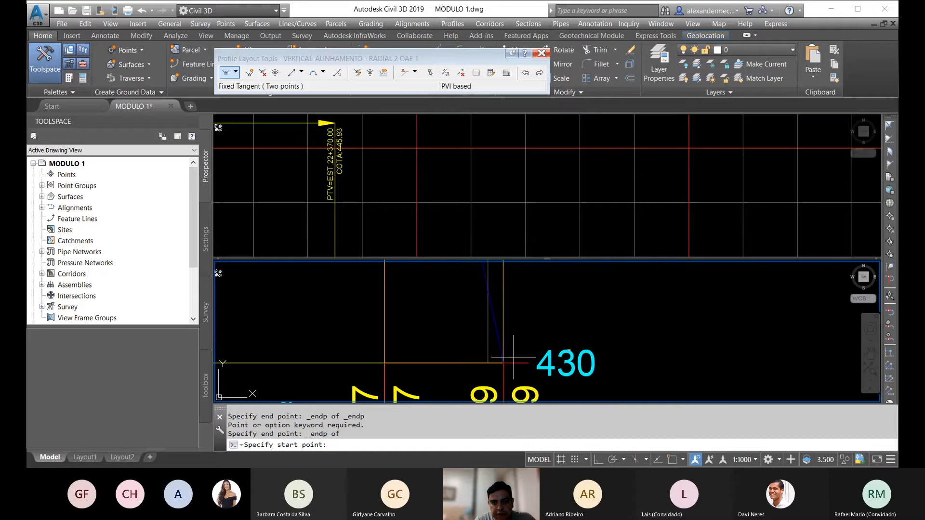
# Step: Finish the RADIAL 2 tangent, open that layout profile's entity grid and set the first PVI's elevation to 445.93 m
pyautogui.scroll(-2, 570, 344)
pyautogui.press('Escape')
pyautogui.scroll(-6, 470, 292)
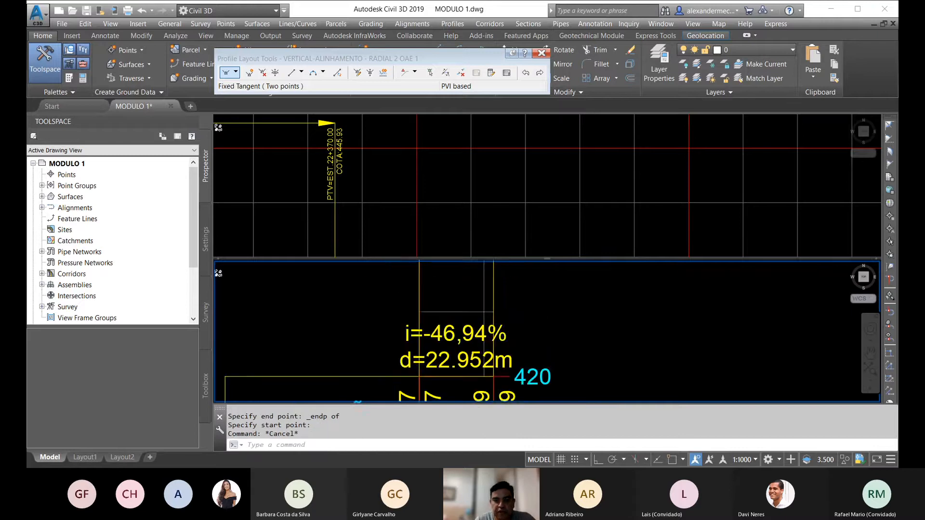
pyautogui.click(471, 291)
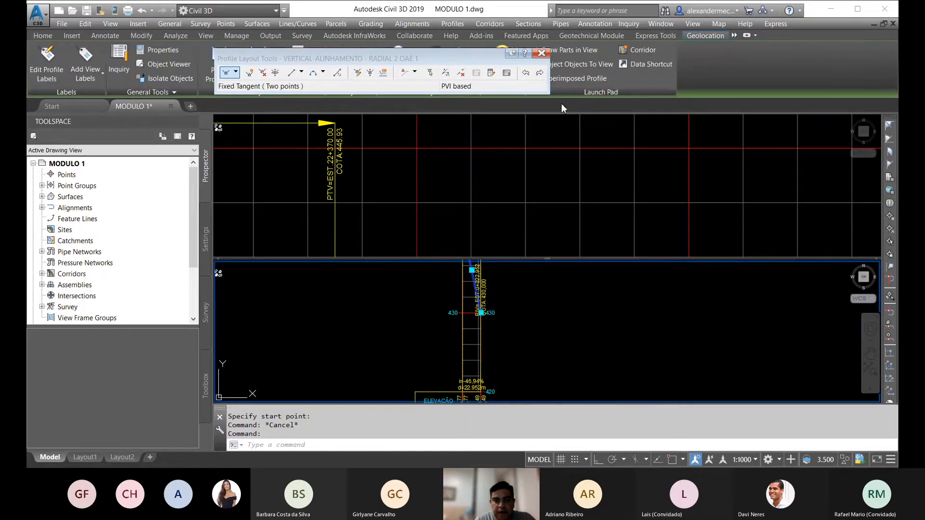
pyautogui.click(507, 73)
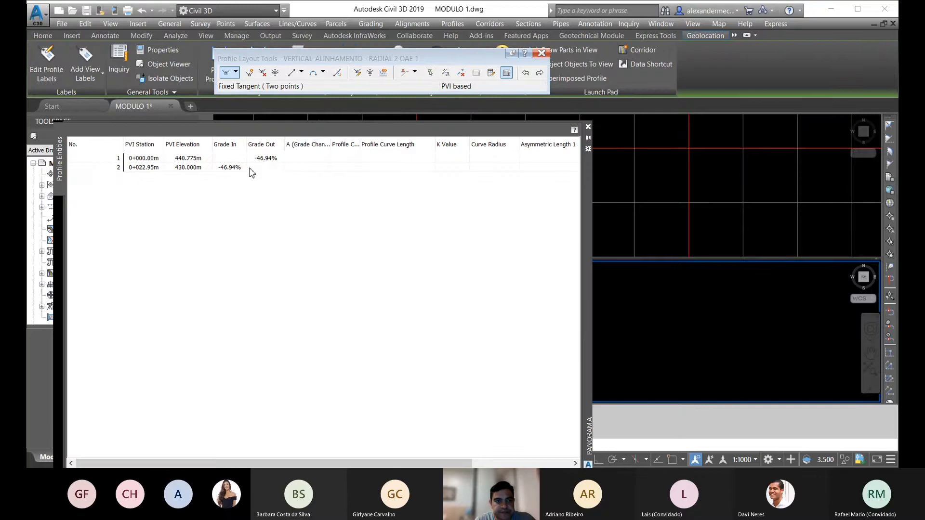
pyautogui.doubleClick(204, 160)
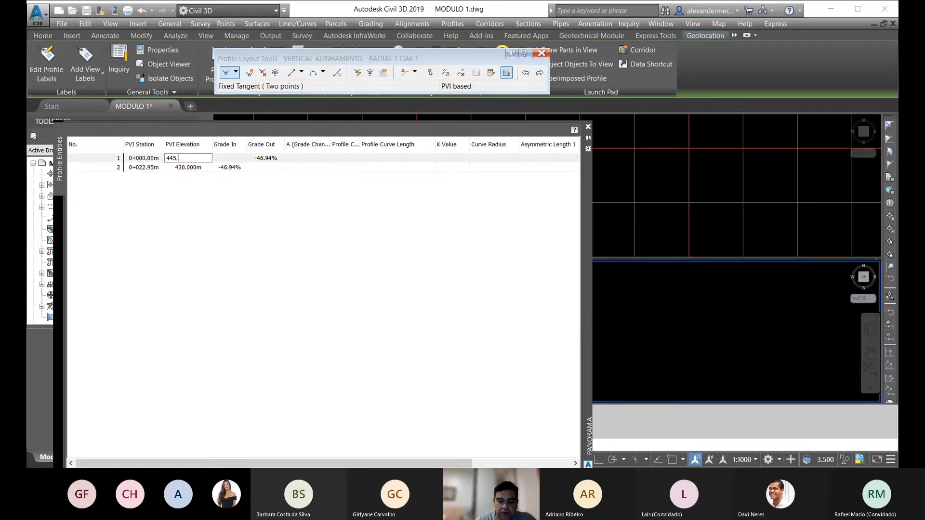
pyautogui.press('Return')
# Step: Set the RADIAL 2 profile's second PVI elevation to 445.93 m, close the entity grid and deselect the profile
pyautogui.doubleClick(199, 168)
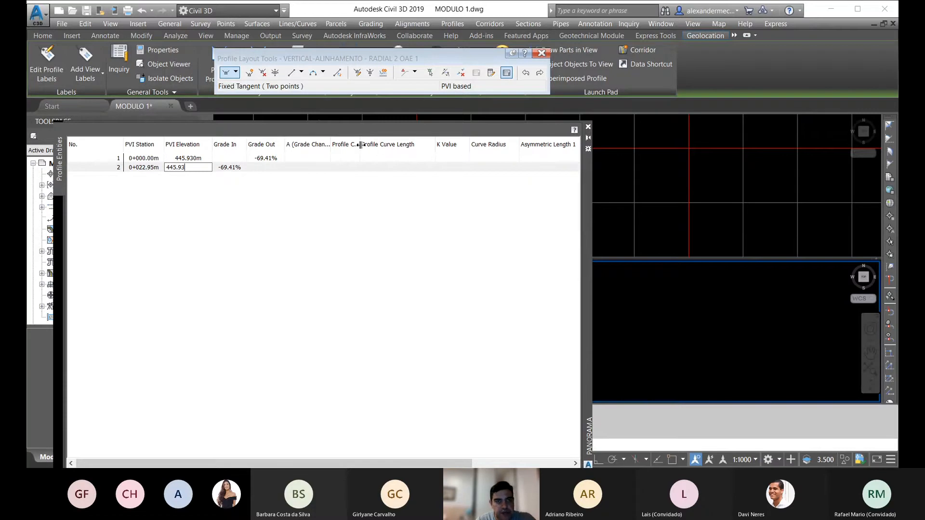
pyautogui.click(588, 126)
pyautogui.press('Escape')
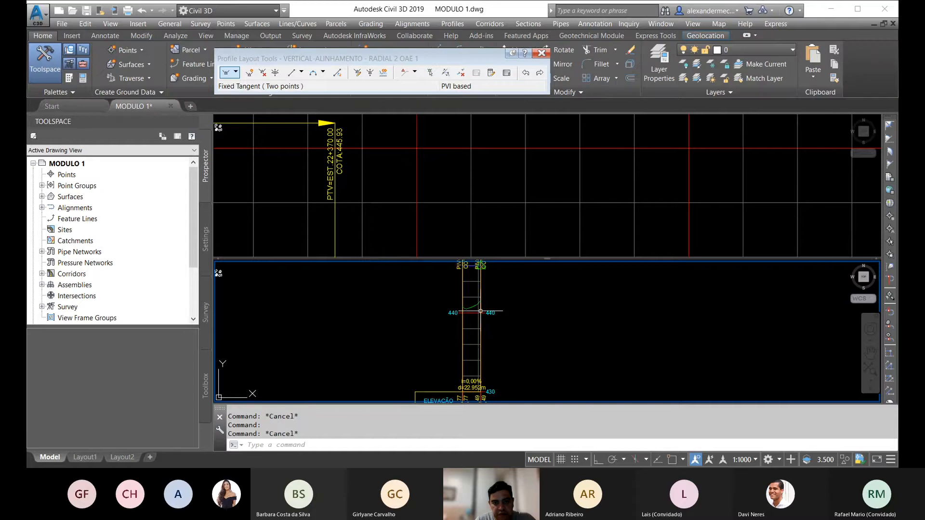
# Step: Look over the corridor plan, assemblies and profile views in the drawing, and close the profile layout tools
pyautogui.scroll(-10, 456, 285)
pyautogui.scroll(10, 451, 306)
pyautogui.moveTo(517, 284); pyautogui.dragTo(458, 336, button='middle')
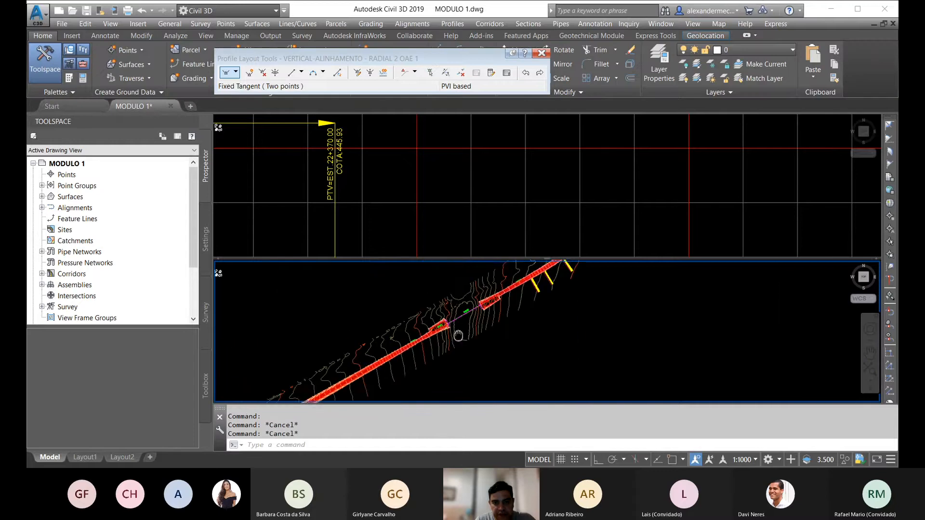
pyautogui.scroll(3, 458, 336)
pyautogui.scroll(-5, 423, 316)
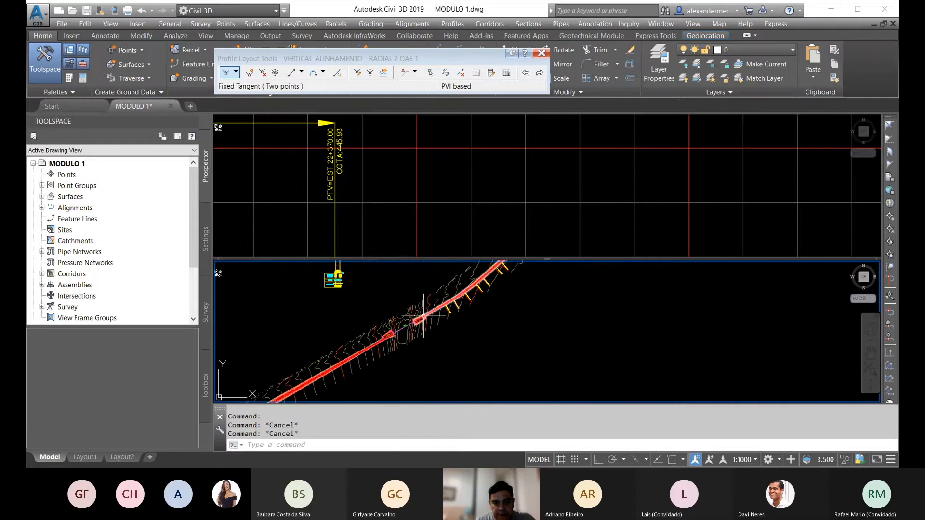
pyautogui.scroll(-3, 423, 315)
pyautogui.scroll(3, 386, 332)
pyautogui.scroll(-3, 390, 358)
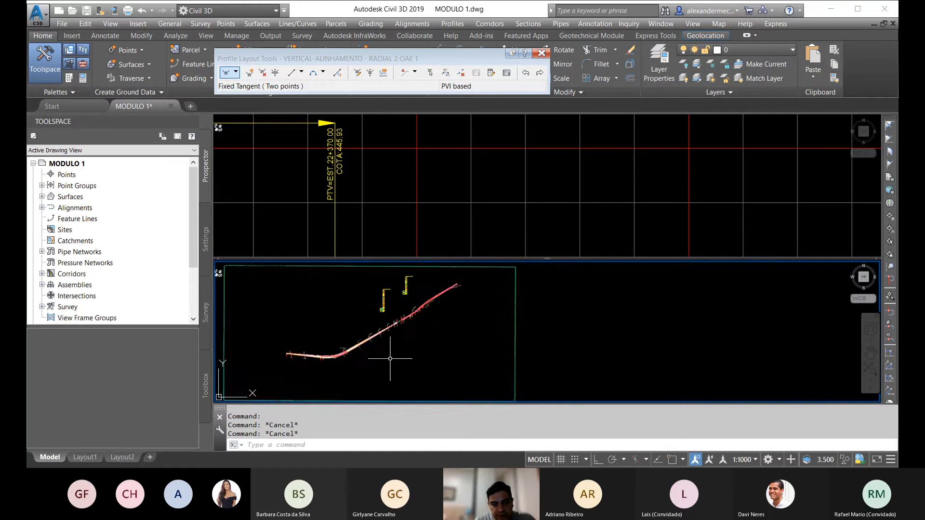
pyautogui.scroll(-4, 409, 313)
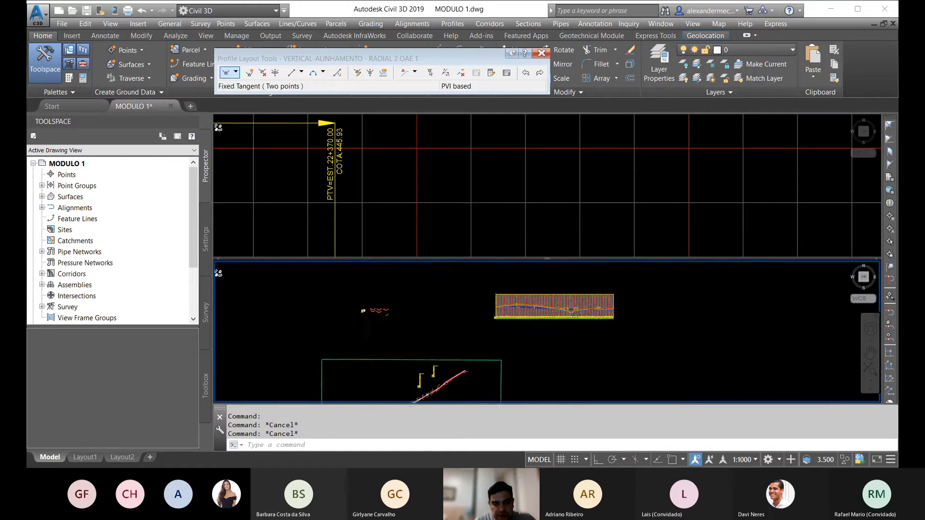
pyautogui.scroll(5, 376, 313)
pyautogui.scroll(-2, 371, 318)
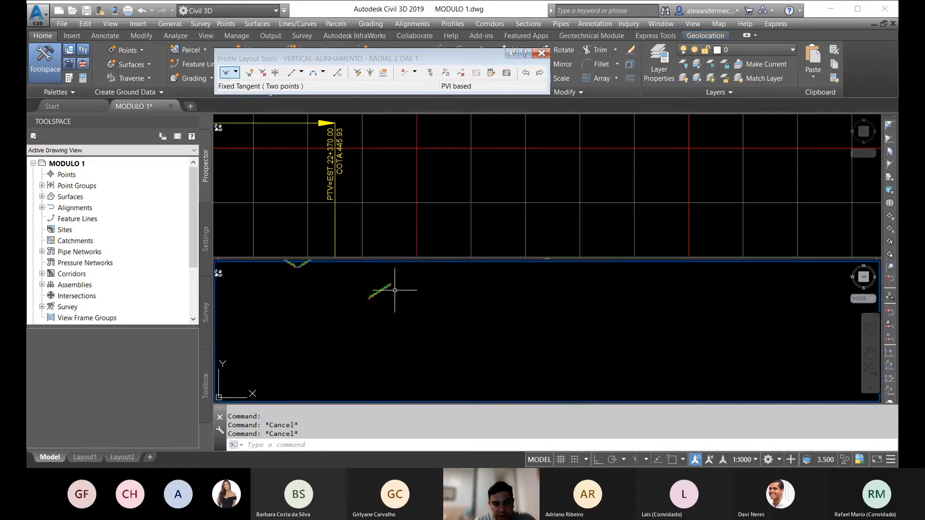
pyautogui.scroll(-2, 433, 313)
pyautogui.scroll(3, 446, 318)
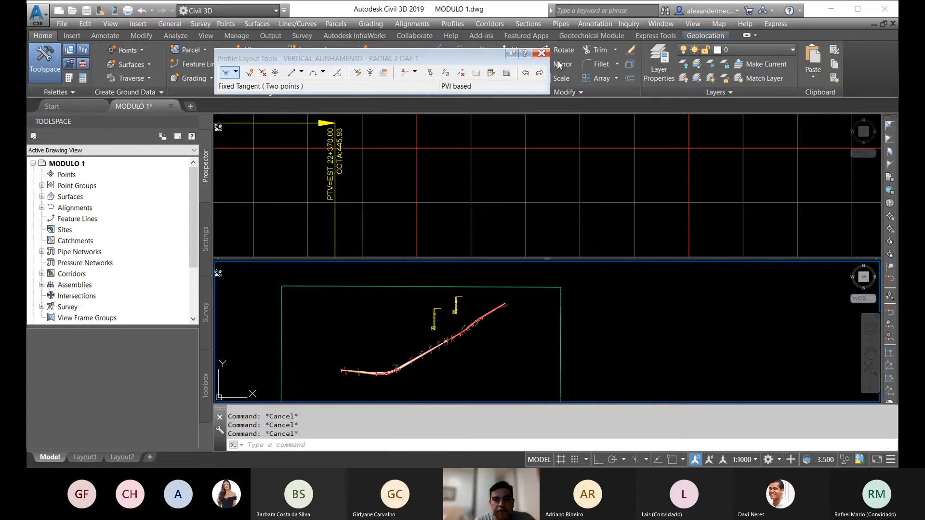
pyautogui.click(542, 53)
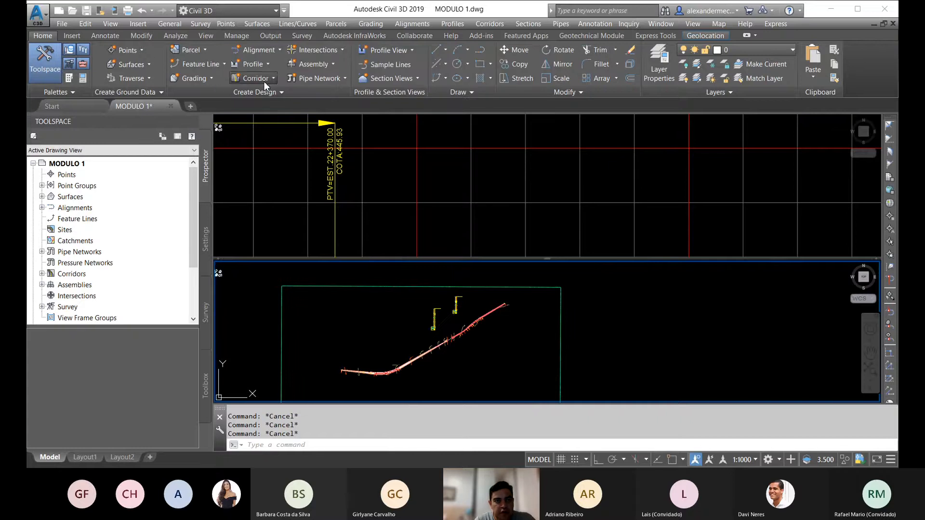
pyautogui.click(264, 82)
pyautogui.click(278, 94)
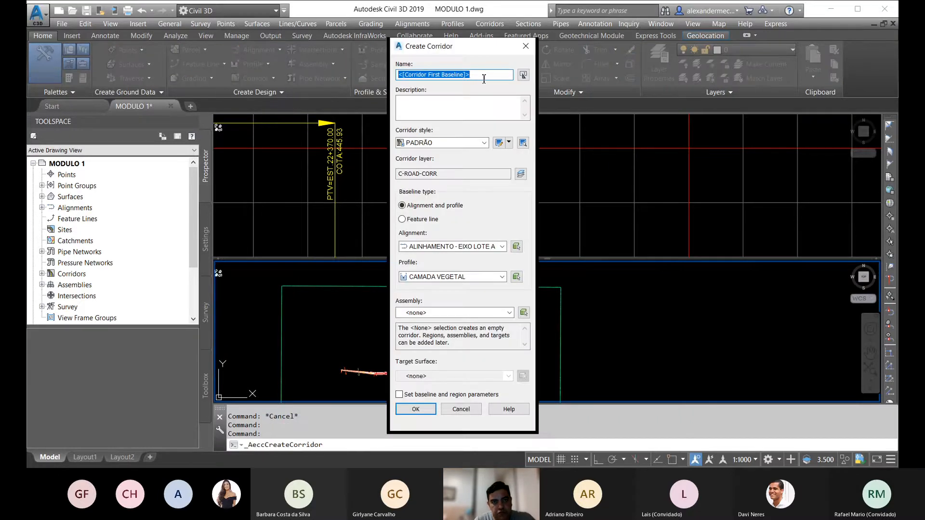
pyautogui.write('RADIAL 1 OAE 1')
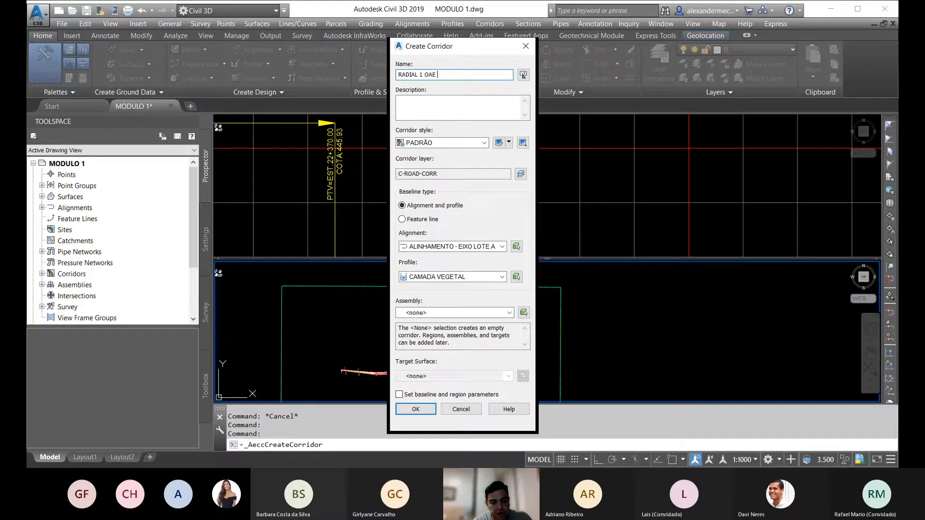
pyautogui.click(494, 246)
pyautogui.click(470, 266)
pyautogui.click(503, 246)
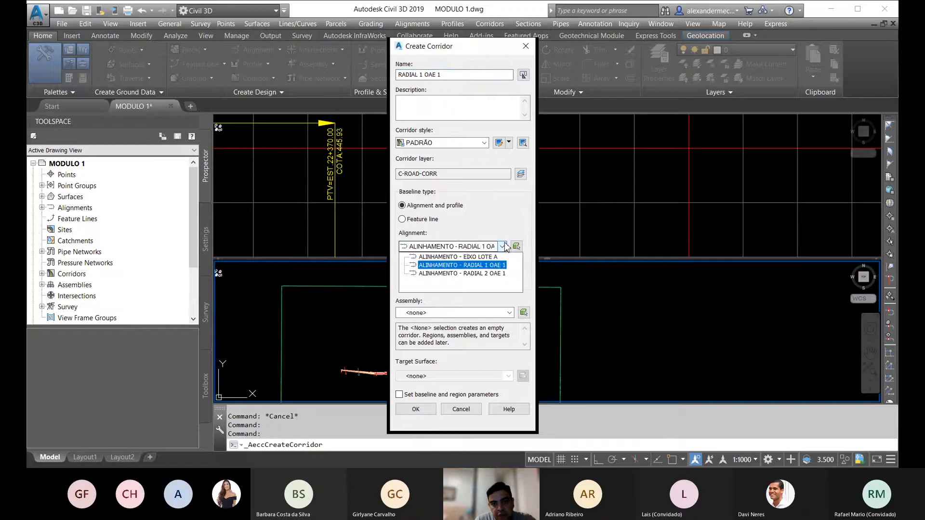
pyautogui.click(480, 265)
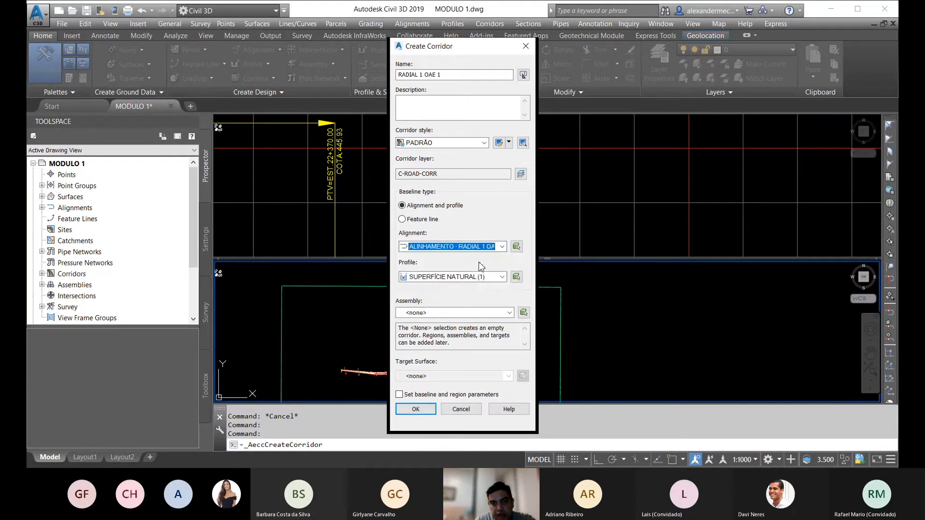
pyautogui.click(503, 277)
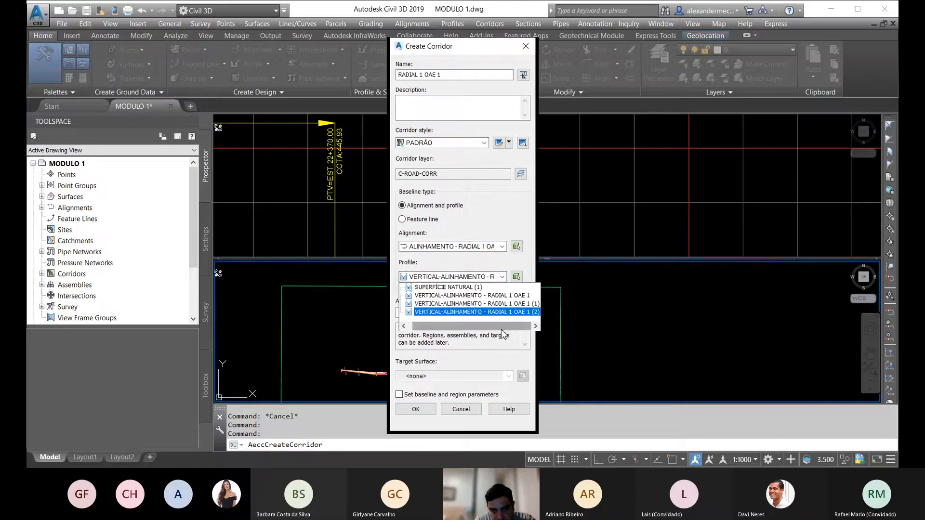
pyautogui.click(466, 408)
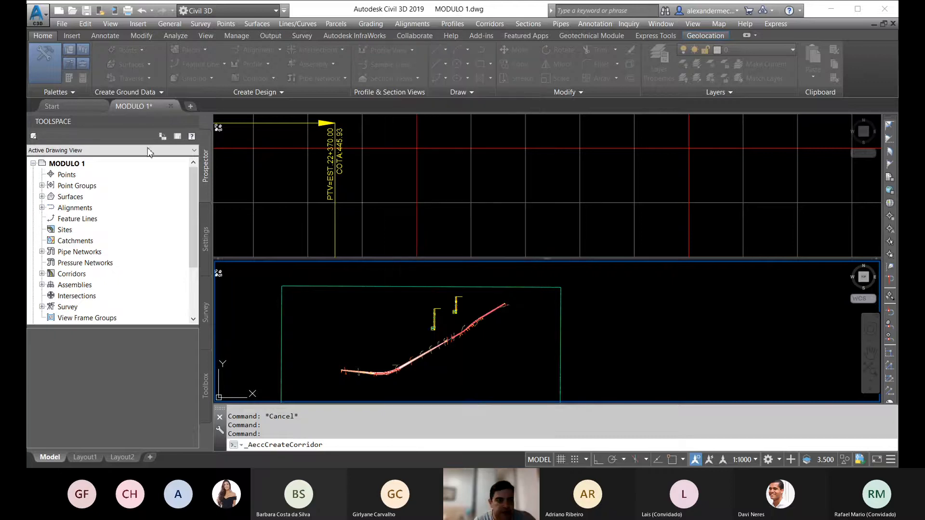
# Step: Delete the surplus profiles VERTICAL-ALINHAMENTO - RADIAL 1 OAE 1 (1) and VERTICAL-ALINHAMENTO - RADIAL 1 OAE 1 from the RADIAL 1 alignment
pyautogui.click(43, 208)
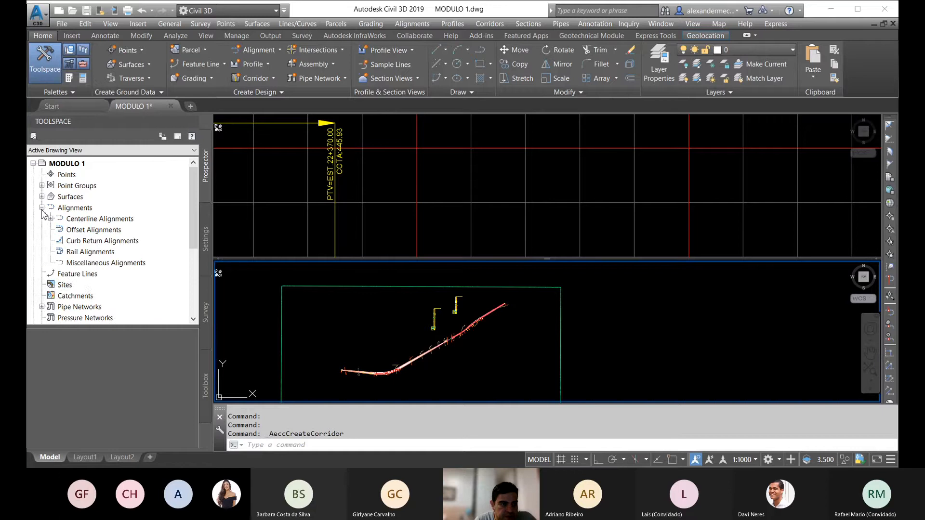
pyautogui.click(50, 219)
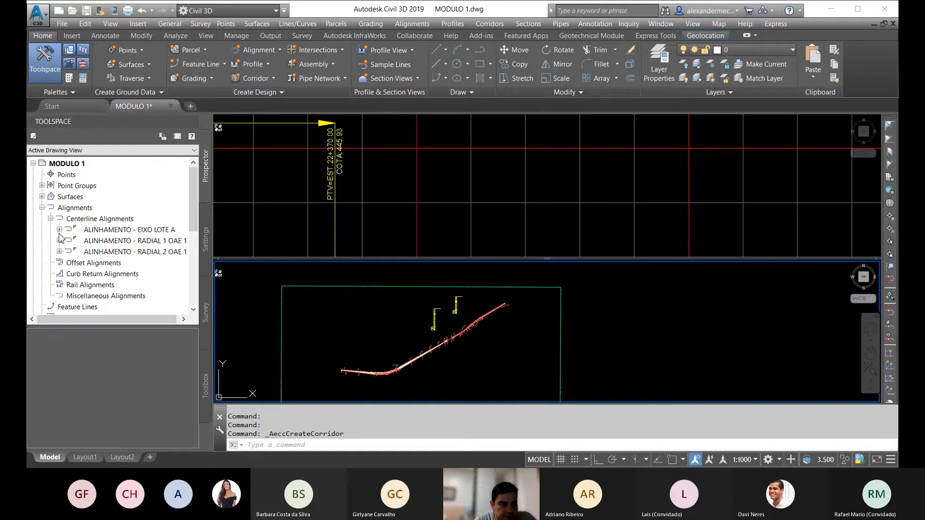
pyautogui.click(59, 240)
pyautogui.scroll(-2, 70, 237)
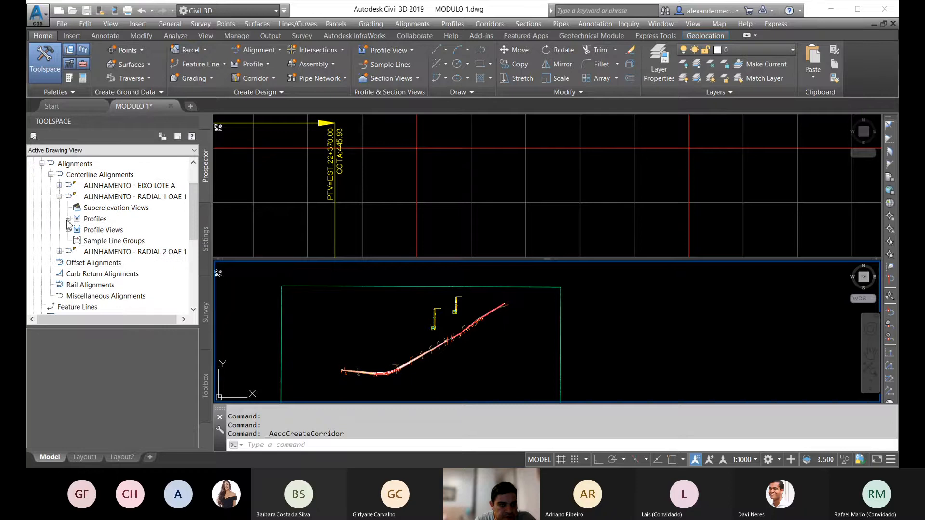
pyautogui.click(68, 219)
pyautogui.moveTo(93, 319); pyautogui.dragTo(154, 324)
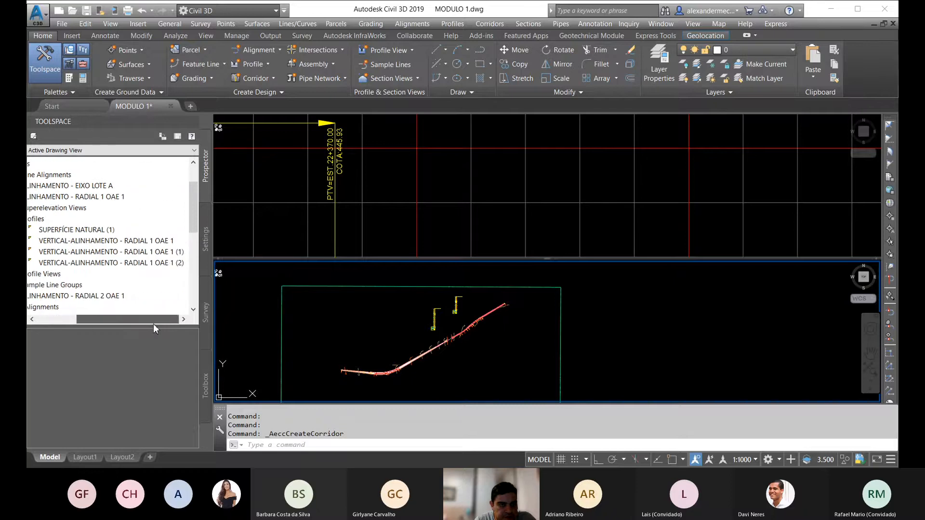
pyautogui.rightClick(170, 253)
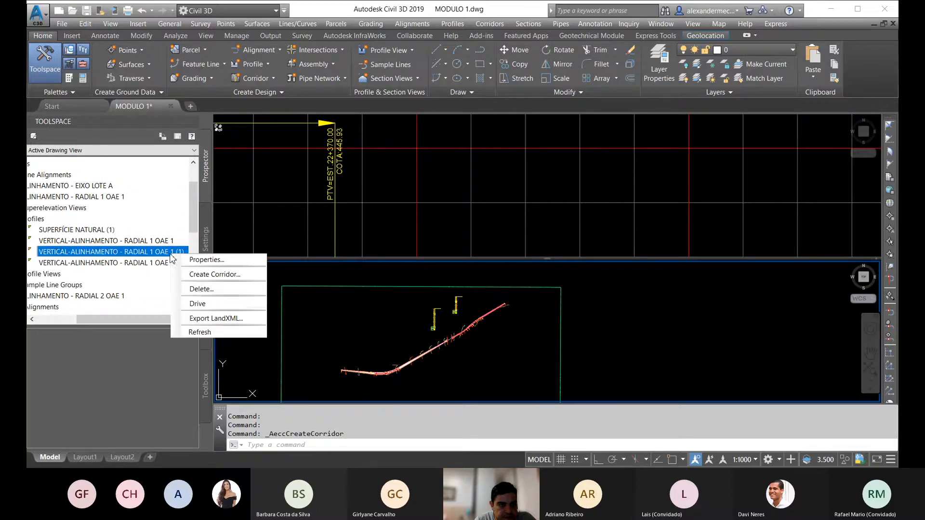
pyautogui.click(196, 289)
pyautogui.click(511, 265)
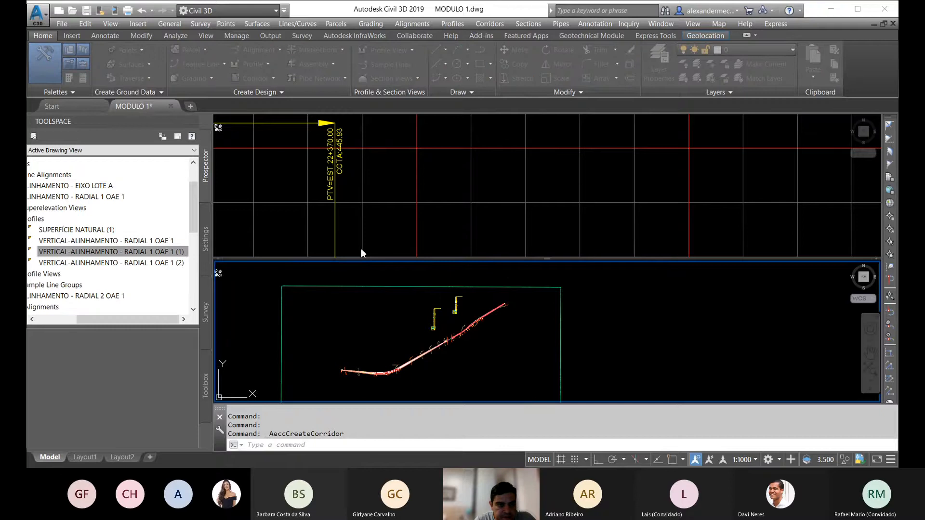
pyautogui.rightClick(154, 246)
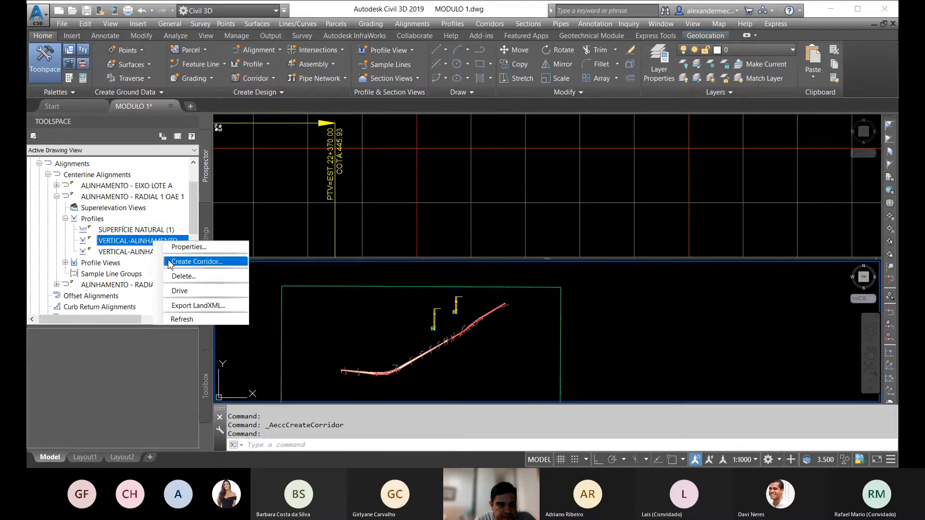
pyautogui.click(187, 279)
pyautogui.click(506, 271)
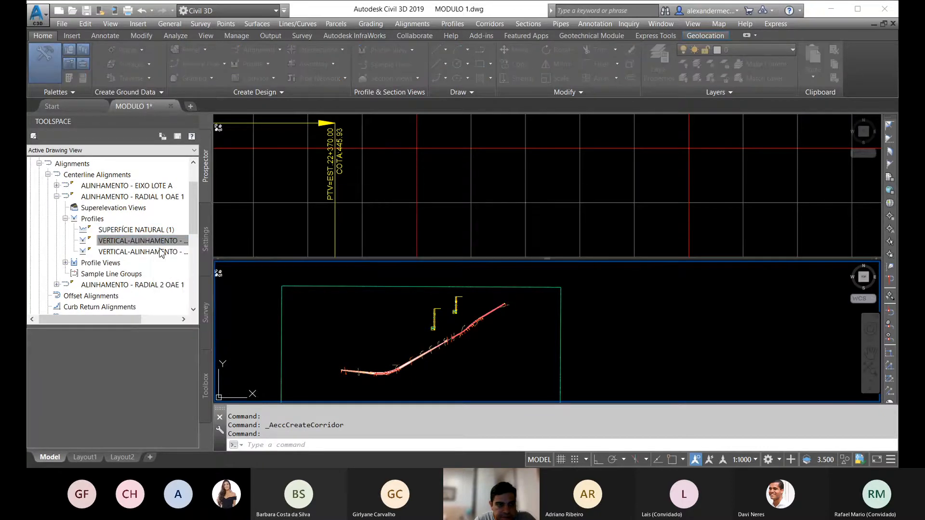
# Step: Rename the remaining RADIAL 1 layout profile as VERTICAL-ALINHAMENTO - RADIAL 1 OAE 1
pyautogui.rightClick(149, 242)
pyautogui.click(187, 248)
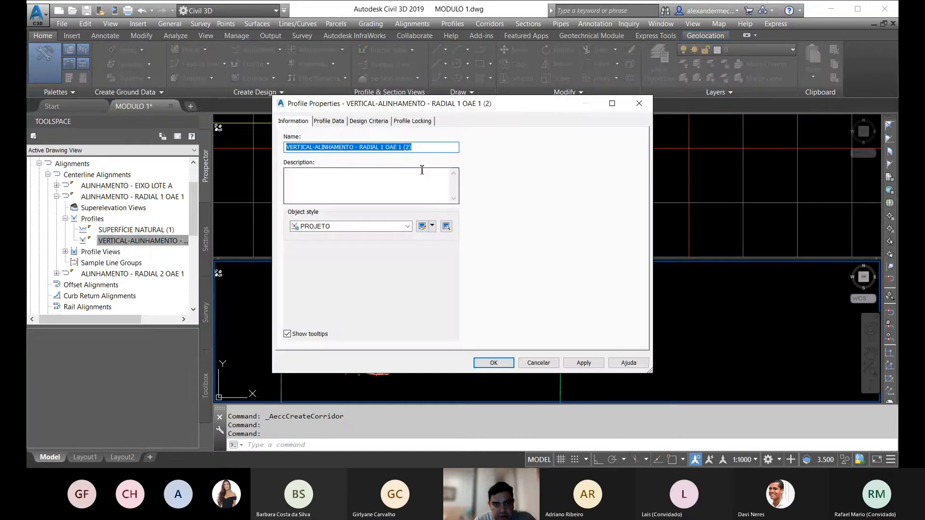
pyautogui.click(410, 147)
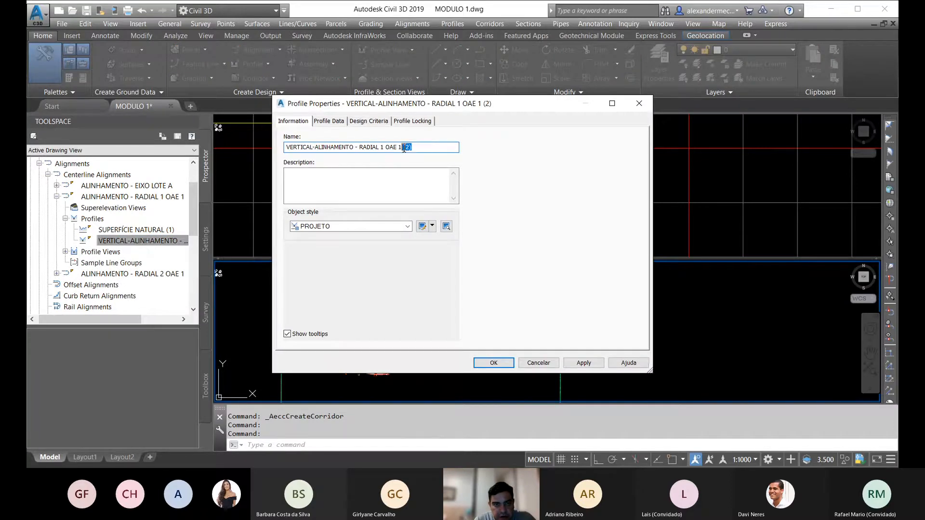
pyautogui.press('BackSpace')
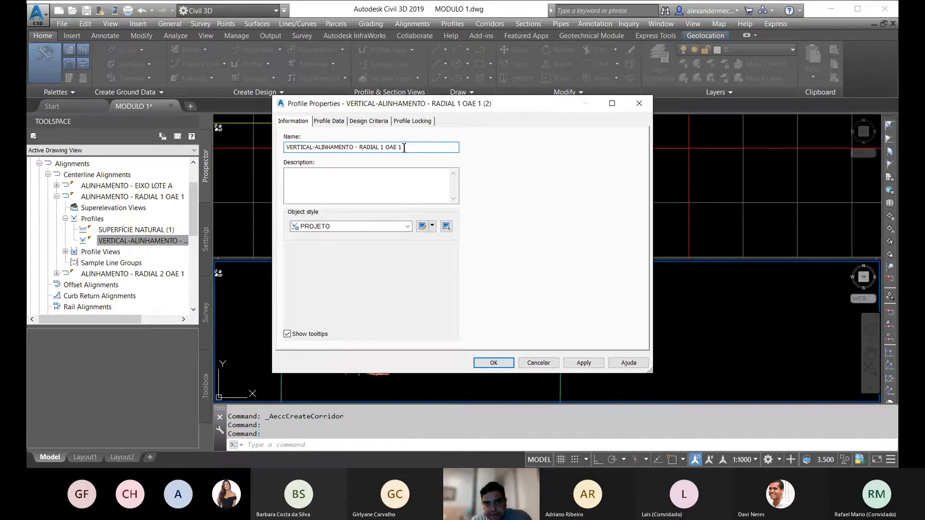
pyautogui.click(507, 364)
# Step: Check the full name of the RADIAL 1 layout profile and look over the corridors already in the drawing
pyautogui.scroll(-5, 420, 172)
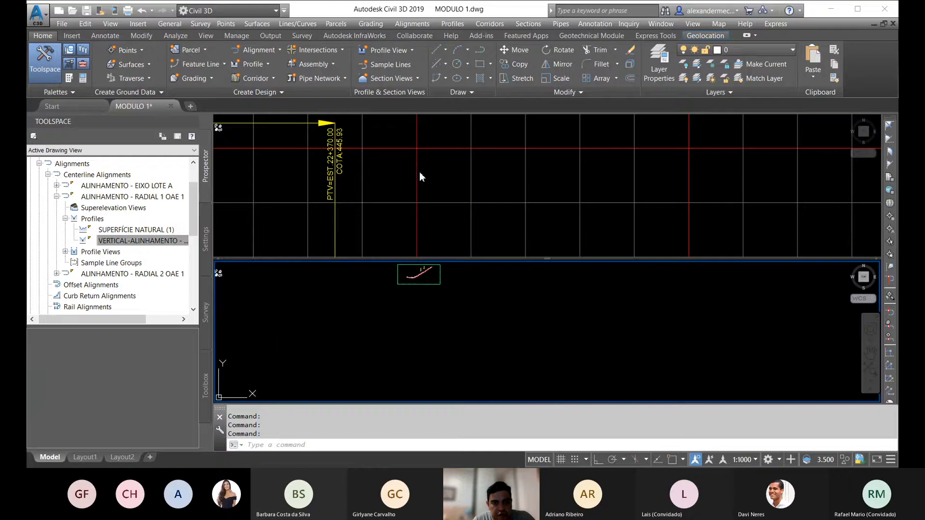
pyautogui.moveTo(420, 278); pyautogui.dragTo(421, 338, button='middle')
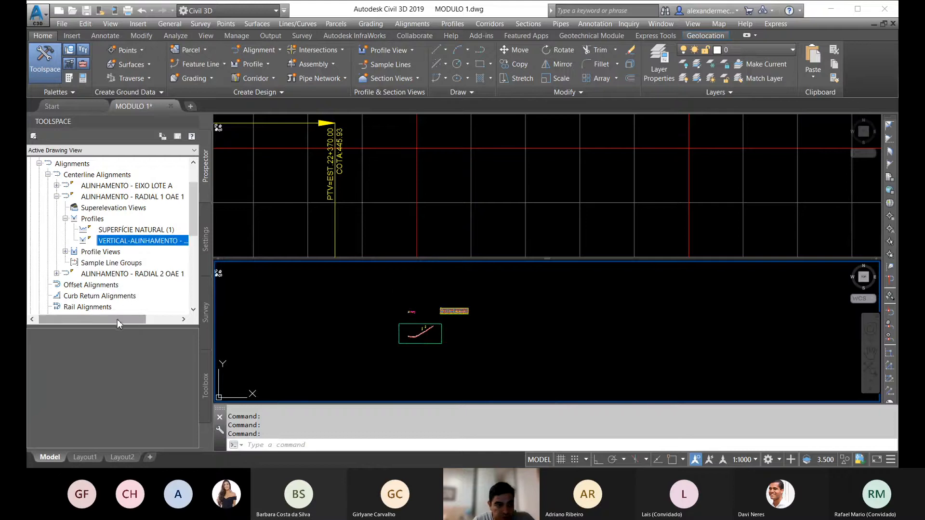
pyautogui.moveTo(118, 319); pyautogui.dragTo(172, 321)
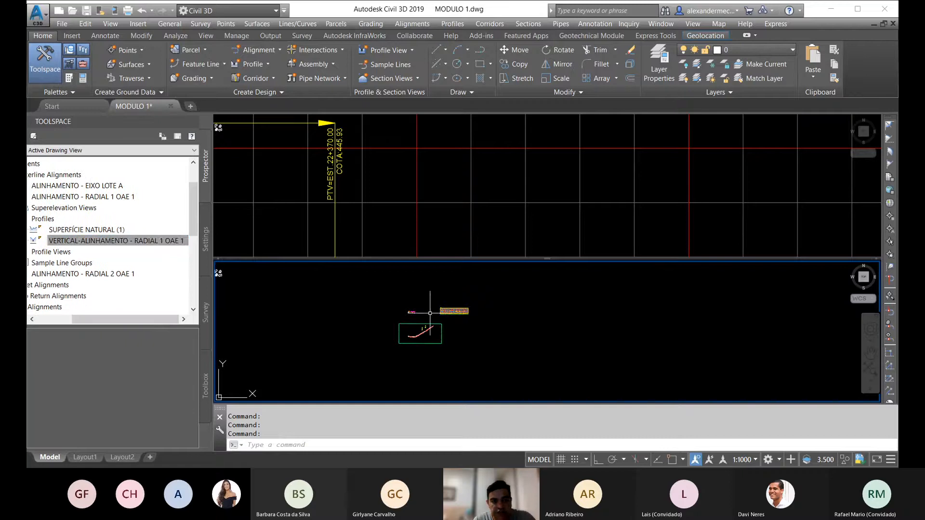
pyautogui.scroll(4, 470, 332)
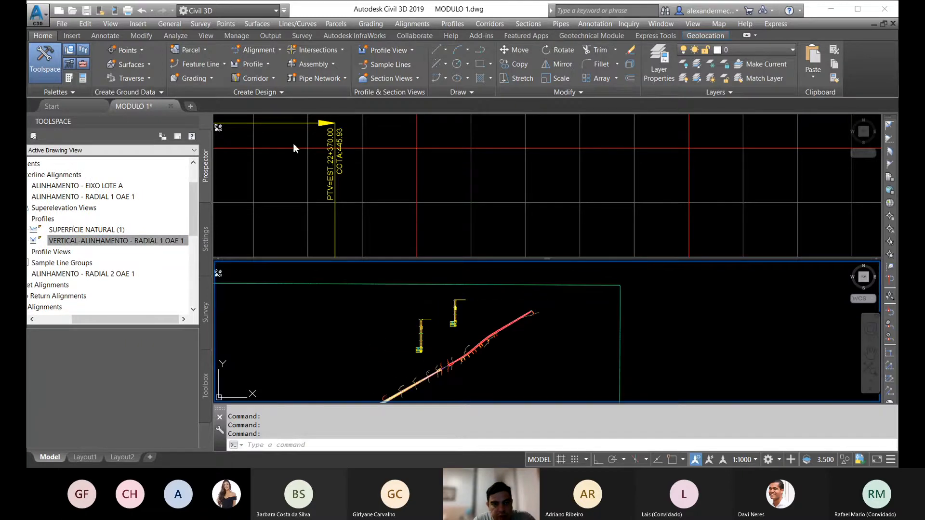
pyautogui.click(265, 77)
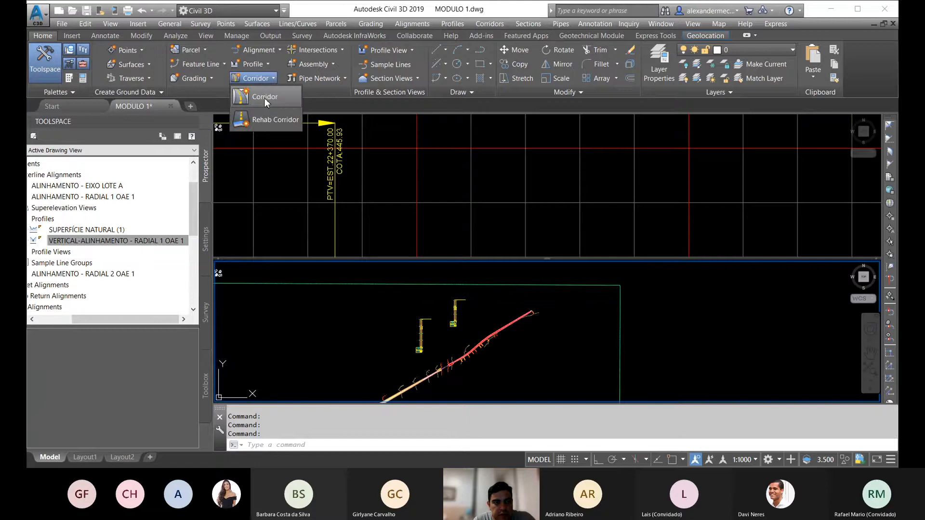
pyautogui.click(131, 316)
pyautogui.moveTo(132, 316); pyautogui.dragTo(94, 322)
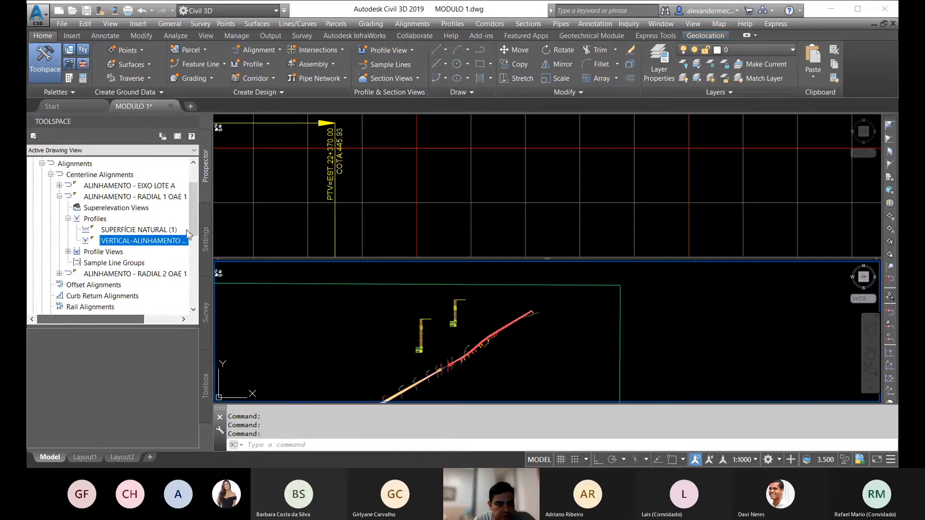
pyautogui.moveTo(194, 218); pyautogui.dragTo(195, 258)
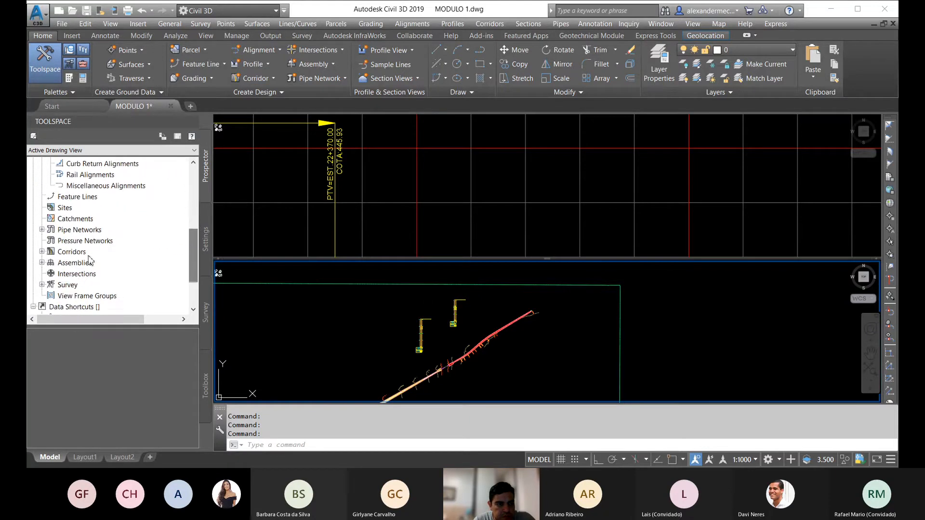
pyautogui.click(41, 252)
# Step: Start a corridor named RADIAL 1 OAE 1 on ALINHAMENTO - RADIAL 1 OAE 1 with the profile VERTICAL-ALINHAMENTO - RADIAL 1 OAE 1
pyautogui.click(250, 76)
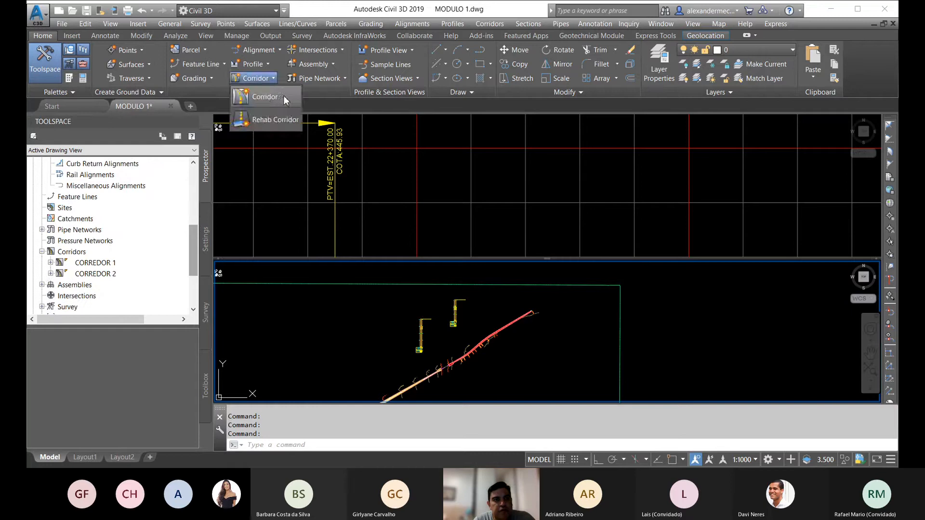
pyautogui.click(283, 96)
pyautogui.write('RD')
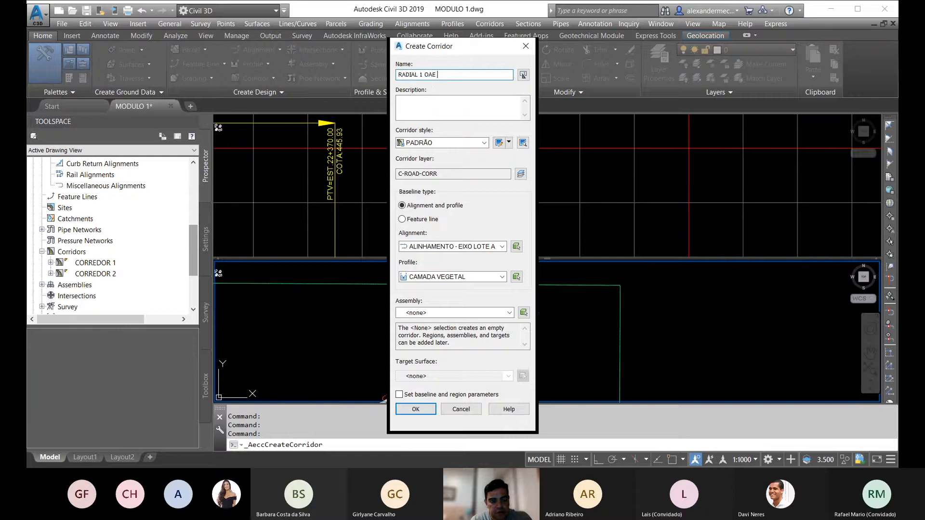
pyautogui.click(501, 246)
pyautogui.click(477, 265)
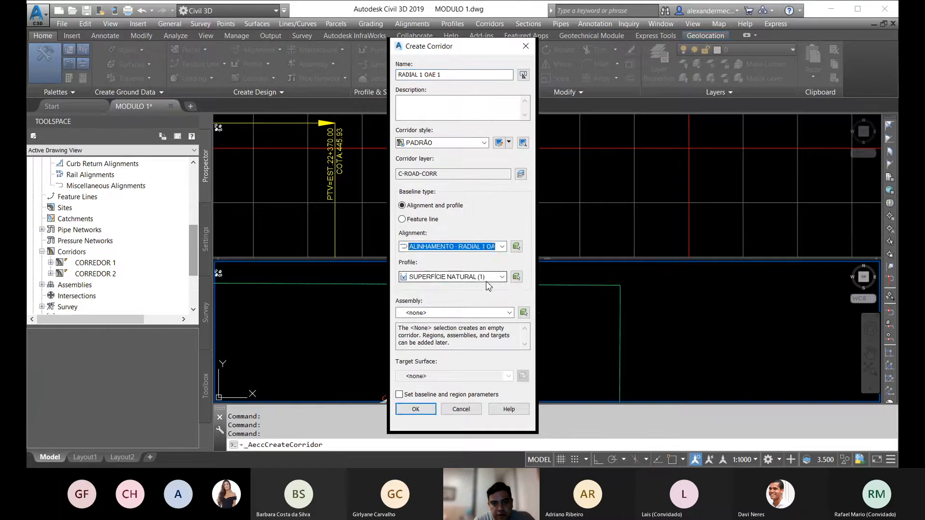
pyautogui.click(484, 276)
pyautogui.click(481, 291)
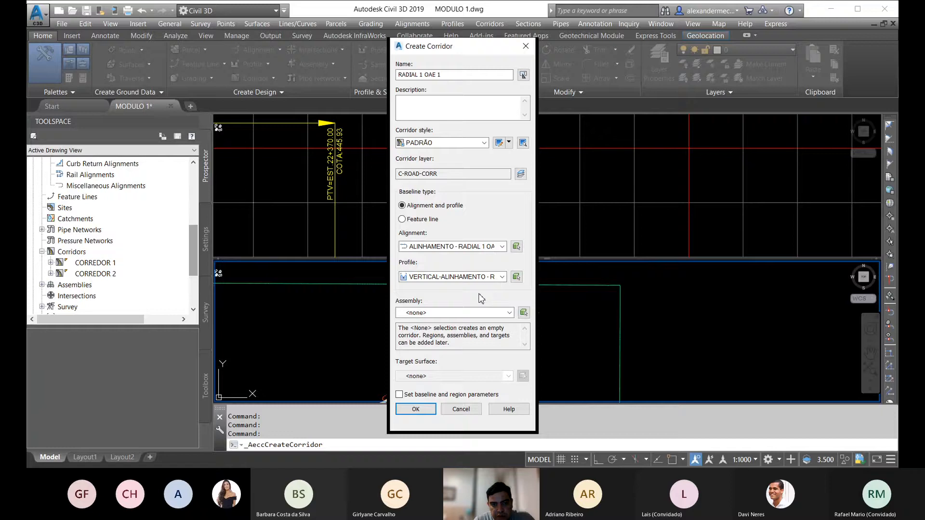
# Step: Assign the RADIAL DE ENCONTRO assembly and SUPERFÍCIE NATURAL target surface, and proceed to the corridor's station, frequency and target parameters
pyautogui.click(509, 313)
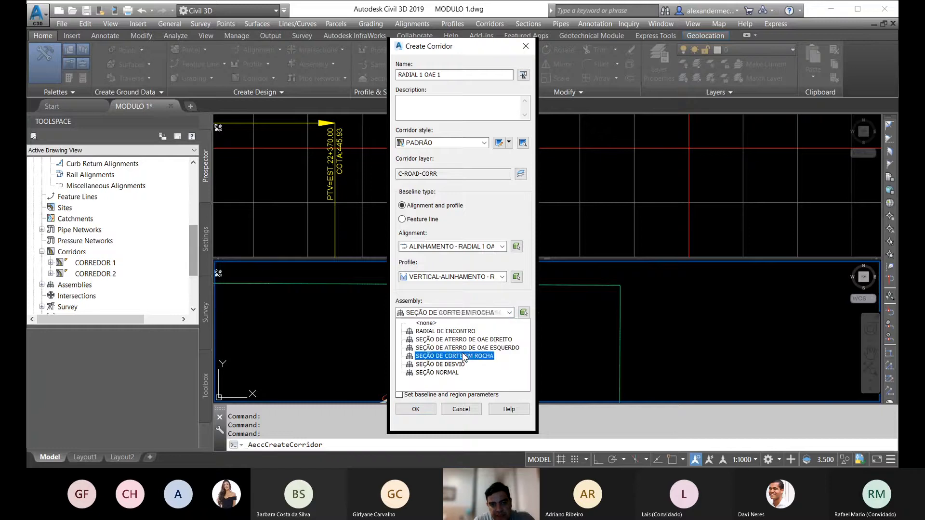
pyautogui.click(461, 332)
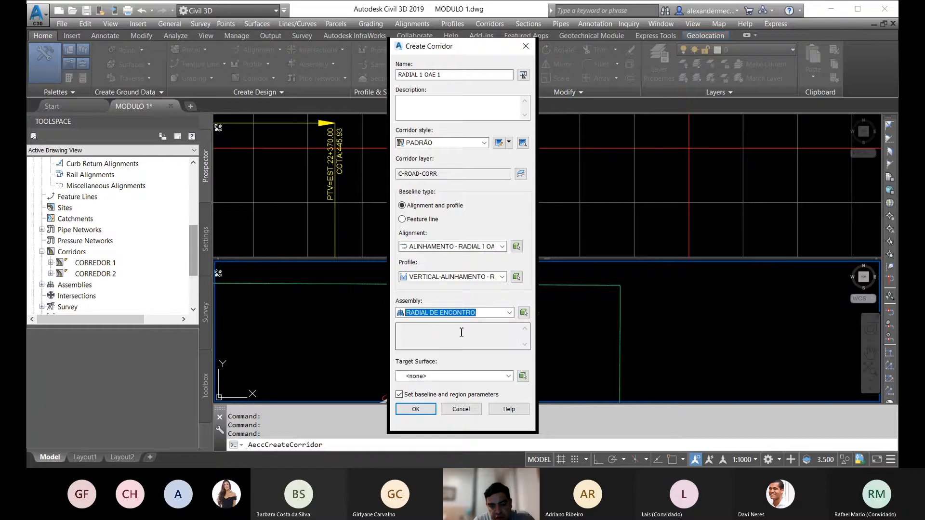
pyautogui.click(500, 376)
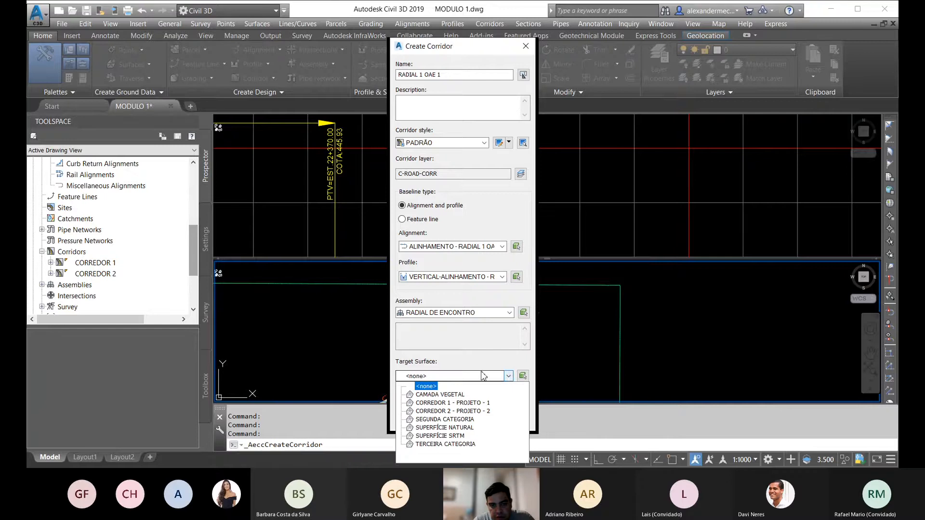
pyautogui.click(444, 427)
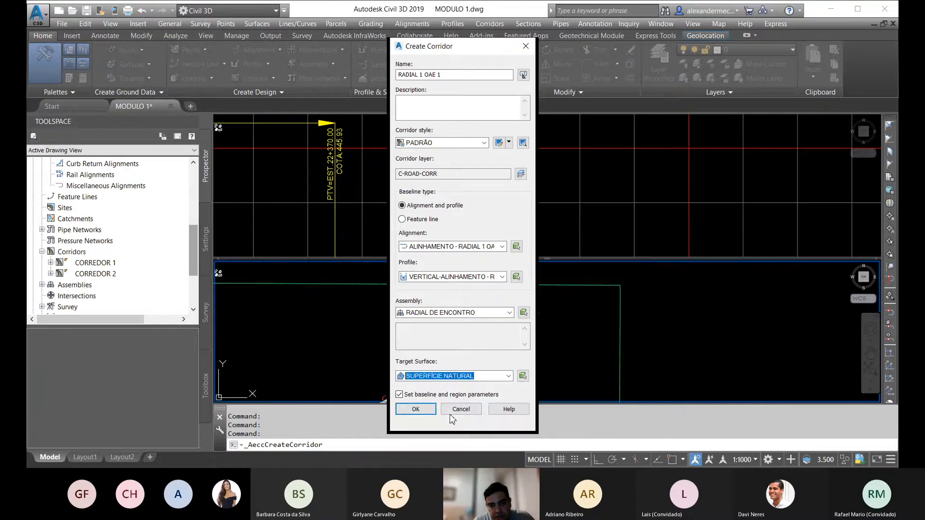
pyautogui.click(416, 410)
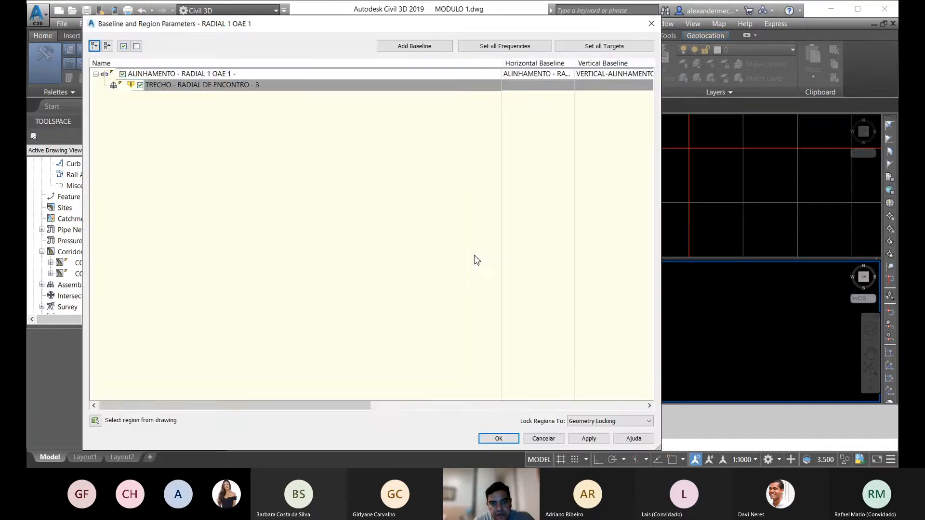
pyautogui.moveTo(347, 406); pyautogui.dragTo(648, 412)
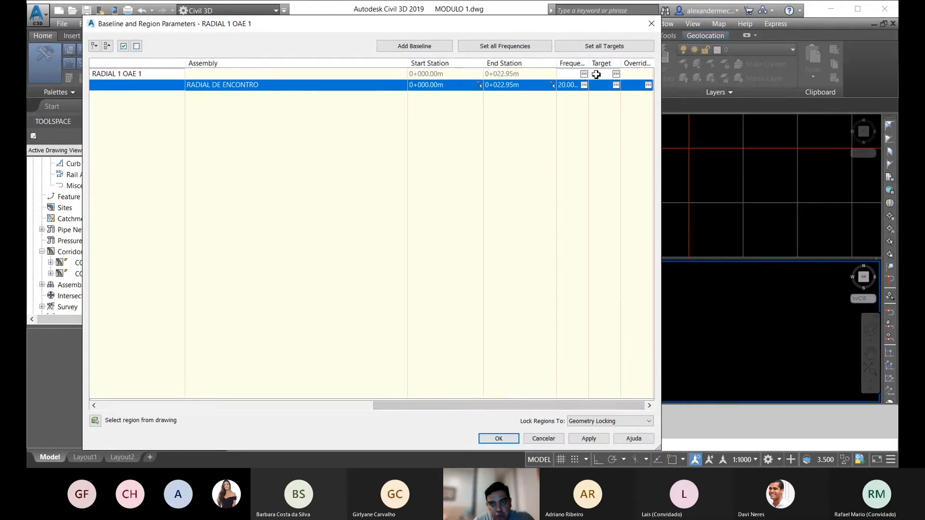
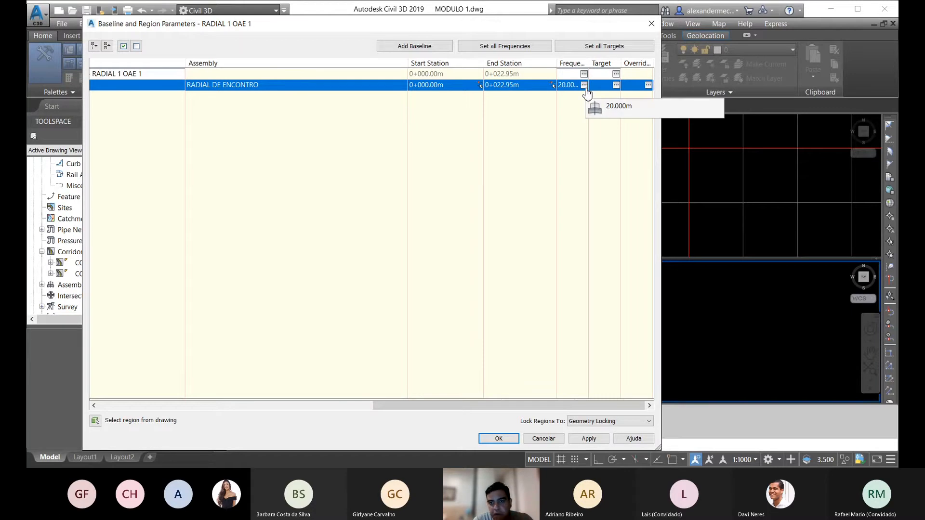
# Step: Set the RADIAL DE ENCONTRO region's assembly frequency along tangents to 1 m
pyautogui.click(583, 85)
pyautogui.click(251, 81)
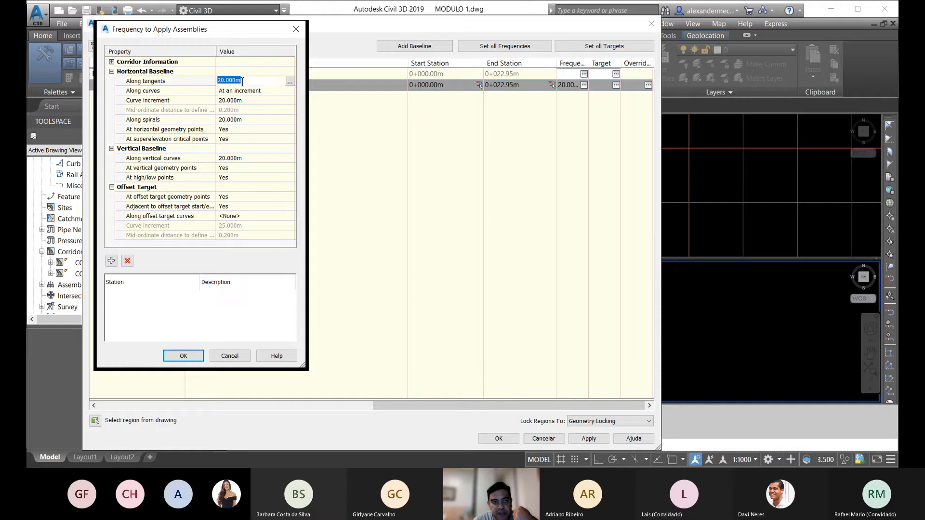
pyautogui.click(251, 82)
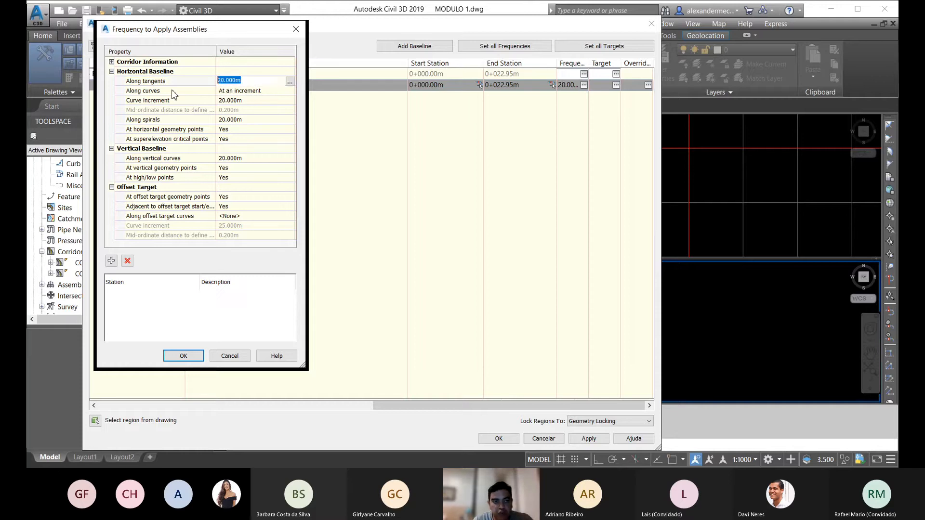
pyautogui.click(230, 82)
pyautogui.click(233, 92)
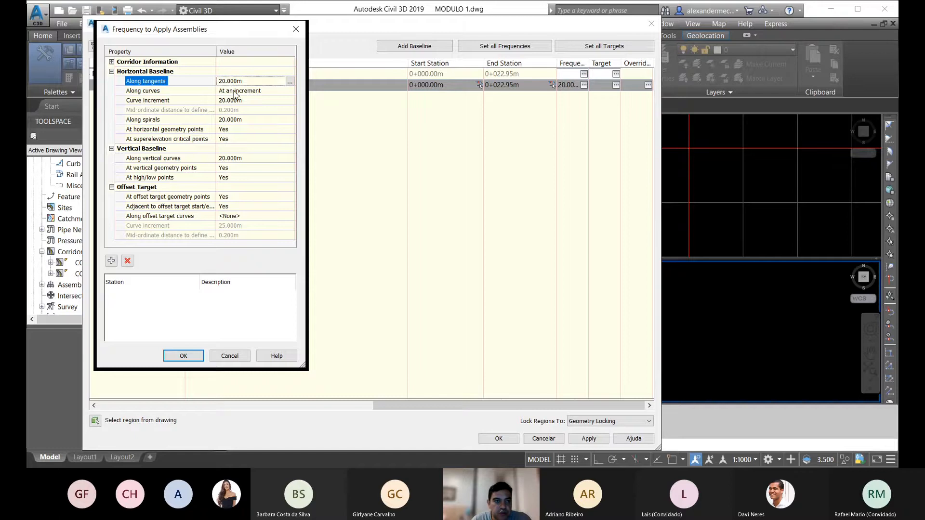
pyautogui.click(244, 83)
pyautogui.doubleClick(249, 81)
pyautogui.click(253, 81)
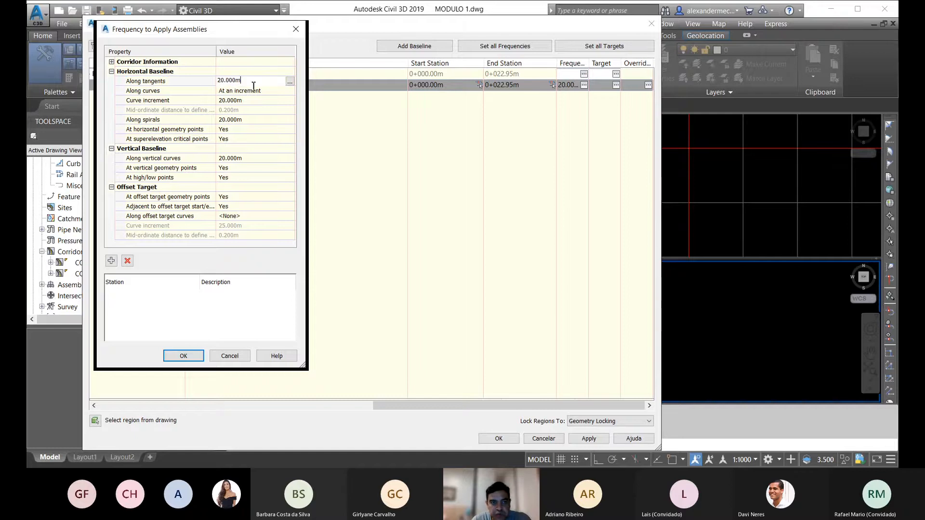
pyautogui.moveTo(230, 82); pyautogui.dragTo(185, 89)
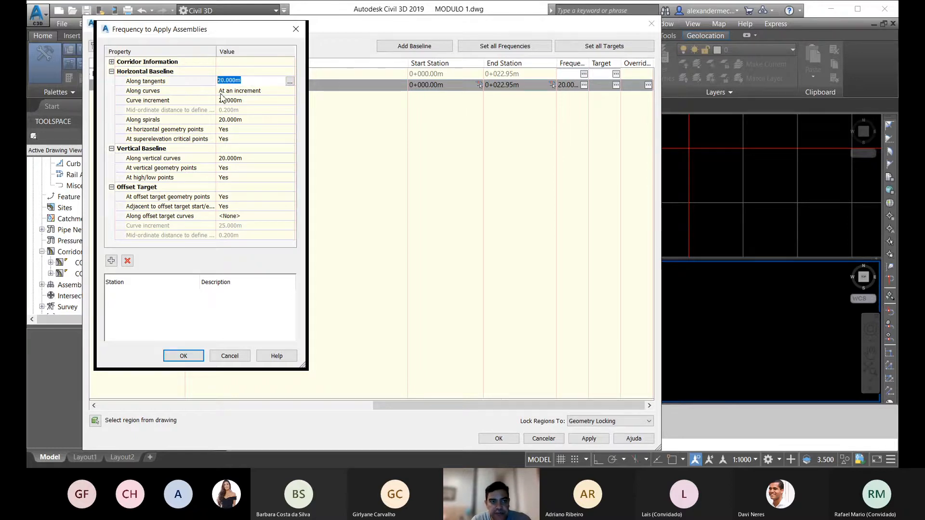
pyautogui.write('1')
# Step: Set the region's curve increment, spiral and vertical curve frequencies to 1 m and accept the frequency settings
pyautogui.click(243, 101)
pyautogui.write('1')
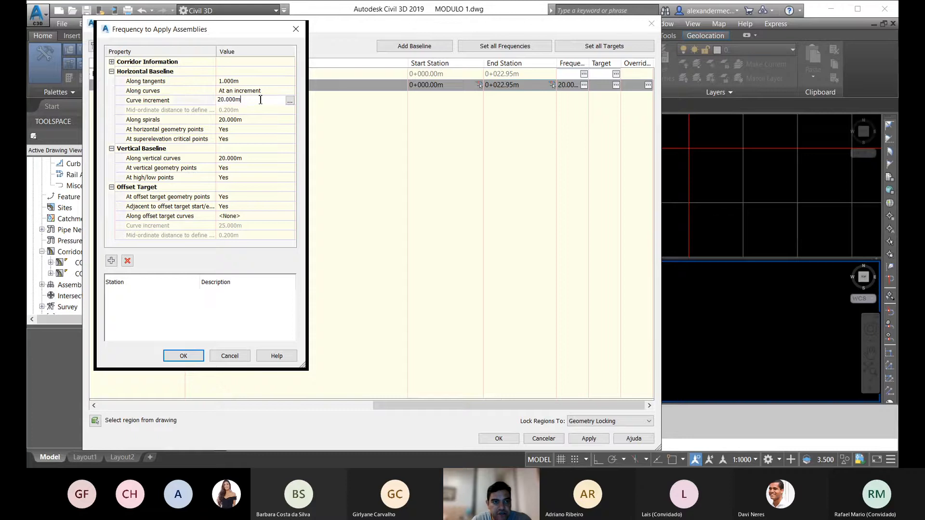
pyautogui.press('Return')
pyautogui.click(243, 120)
pyautogui.write('1')
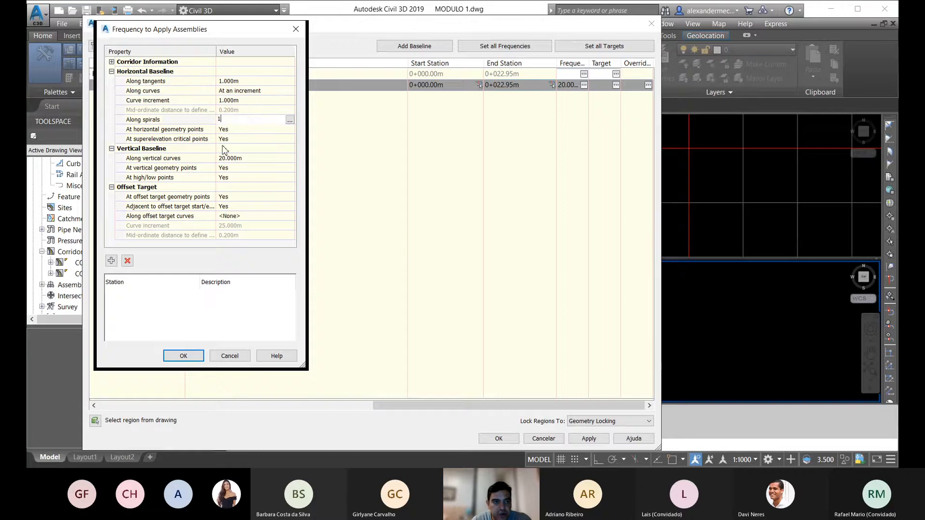
pyautogui.click(237, 159)
pyautogui.write('1')
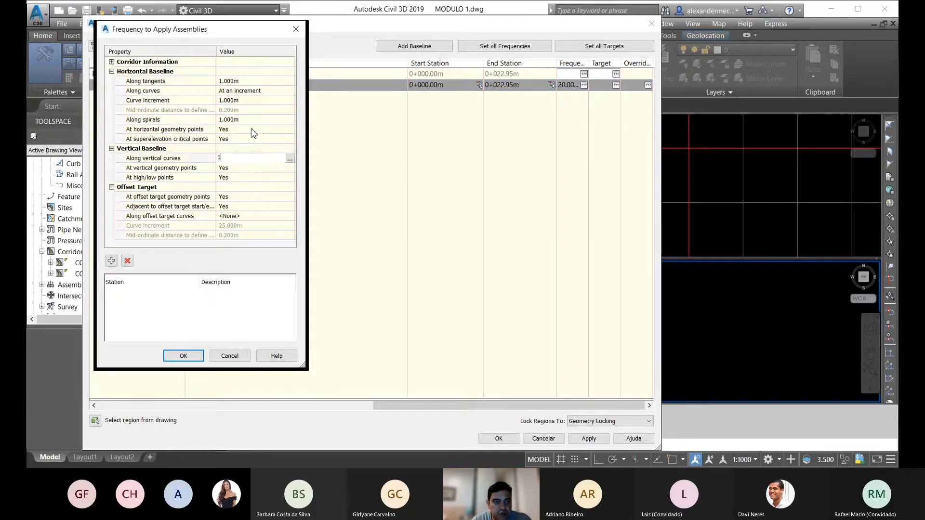
pyautogui.press('Return')
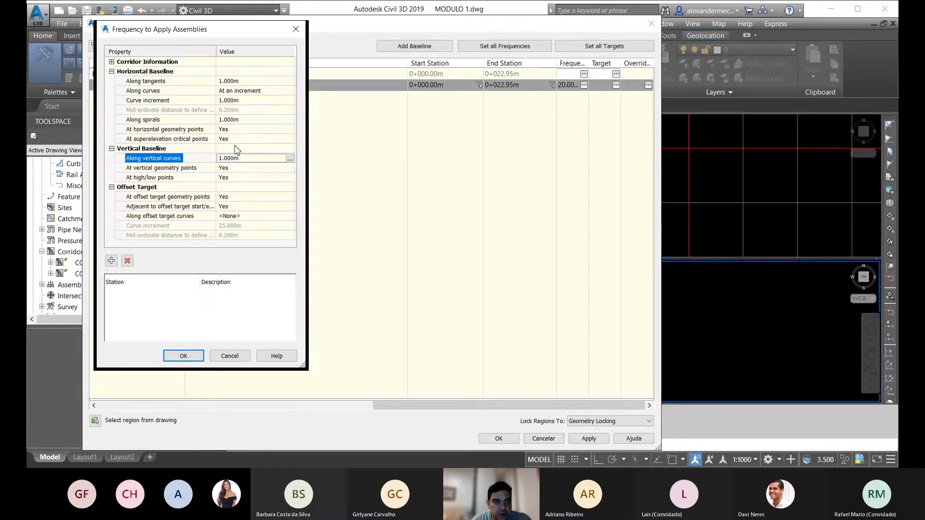
pyautogui.click(183, 355)
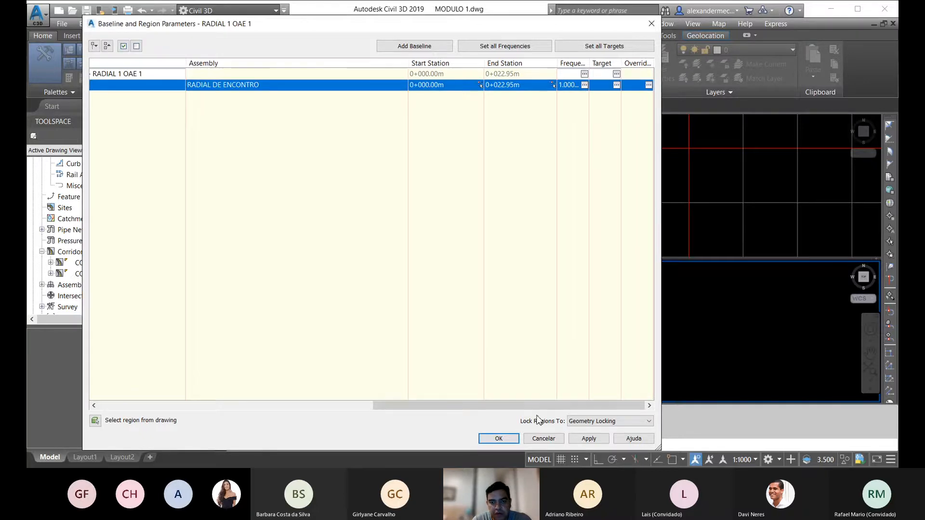
# Step: Check the region's target mapping, accept the baseline and region parameters, and rebuild the RADIAL 1 OAE 1 corridor
pyautogui.click(617, 85)
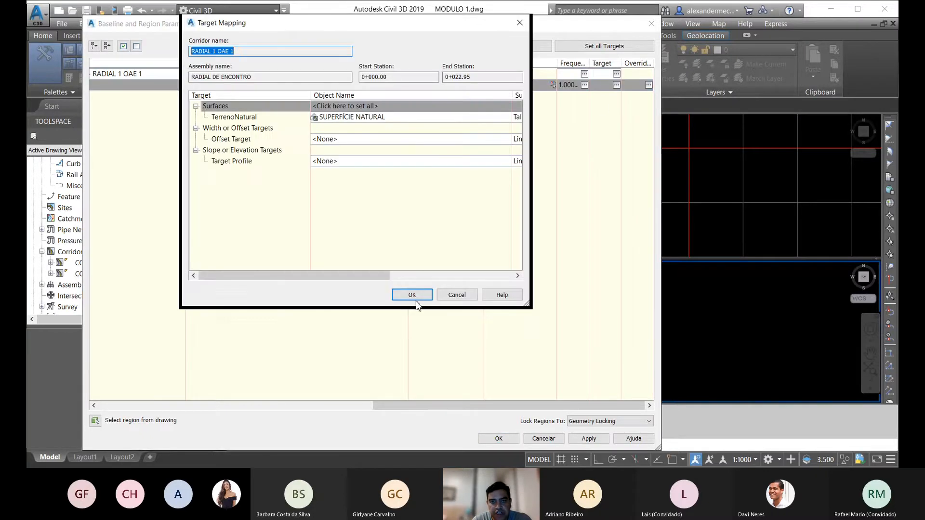
pyautogui.click(412, 294)
pyautogui.click(500, 438)
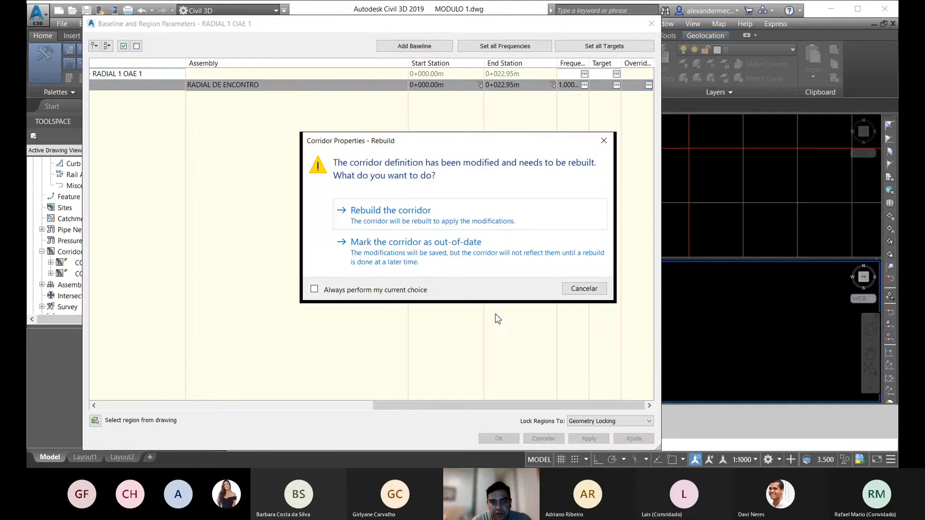
pyautogui.click(441, 215)
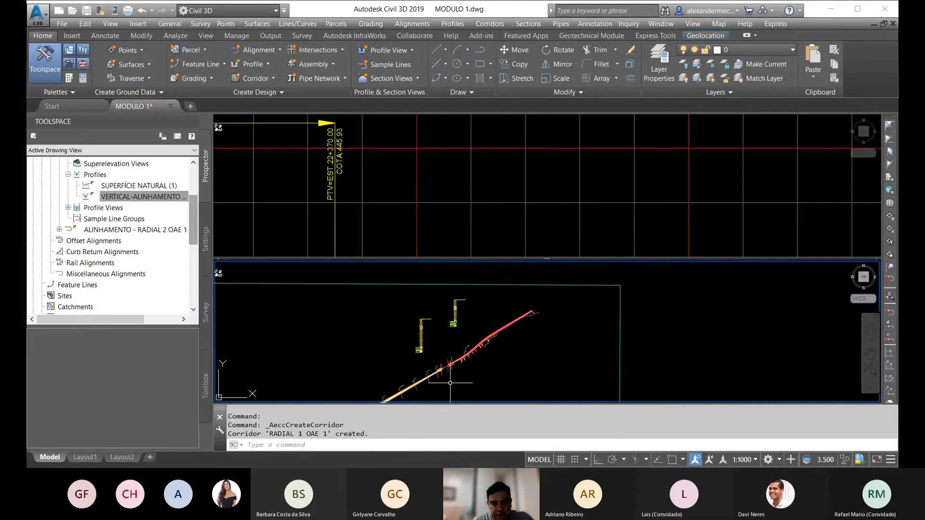
# Step: Inspect the RADIAL 1 OAE 1 corridor near station 22+400 in plan and in the Object Viewer
pyautogui.scroll(4, 440, 367)
pyautogui.scroll(6, 416, 334)
pyautogui.moveTo(451, 377); pyautogui.dragTo(487, 346, button='middle')
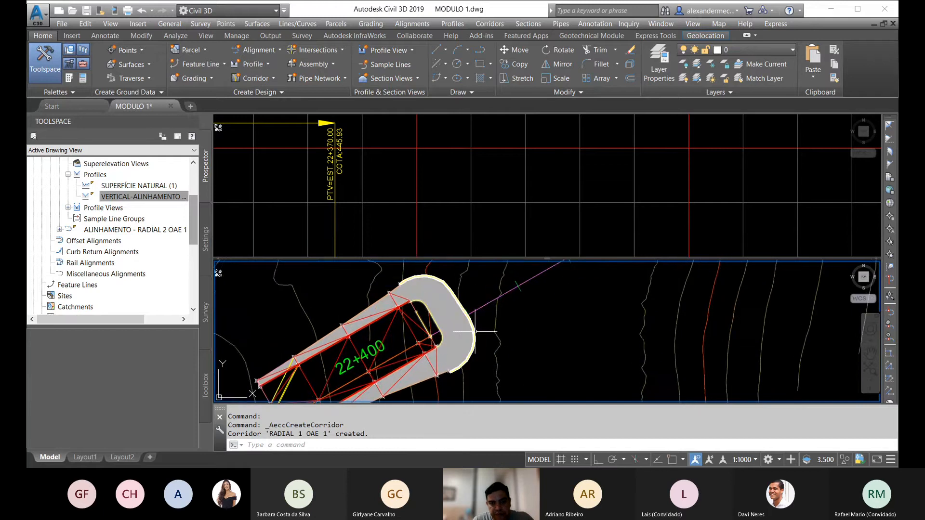
pyautogui.click(476, 332)
pyautogui.rightClick(547, 297)
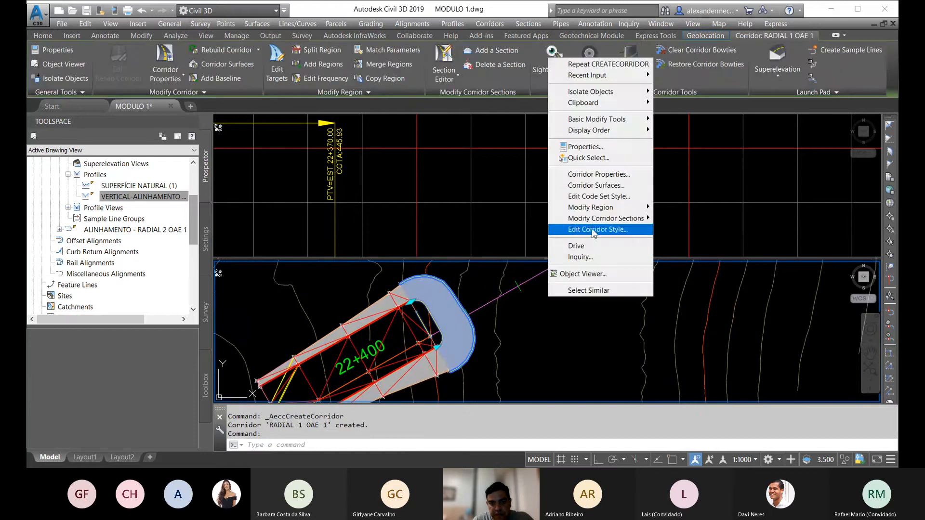
pyautogui.click(590, 275)
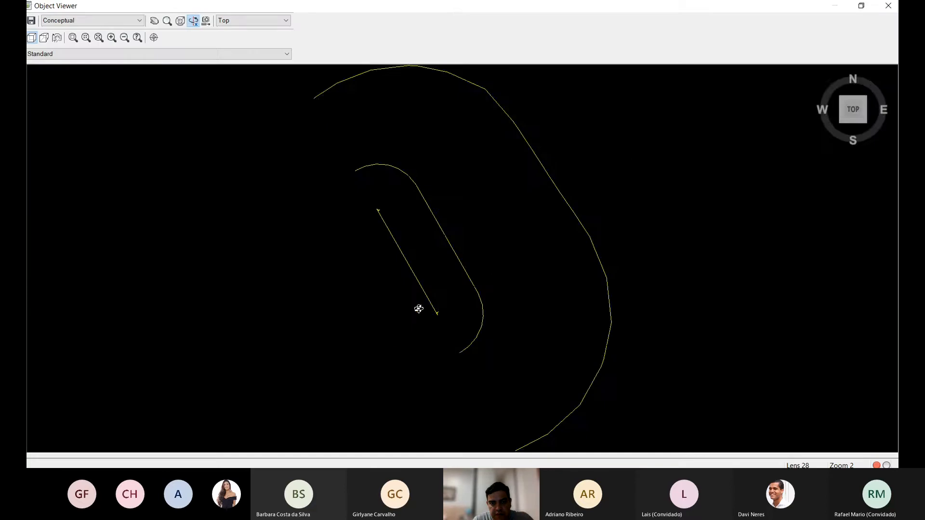
pyautogui.moveTo(443, 288)
pyautogui.mouseDown()
pyautogui.moveTo(429, 196)
pyautogui.moveTo(440, 291)
pyautogui.mouseUp()
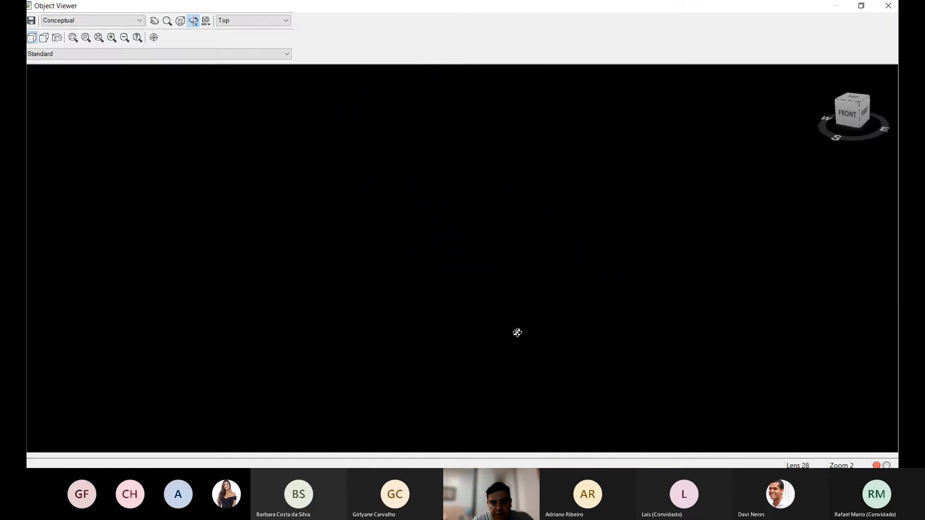
pyautogui.press('Escape')
# Step: Start a corridor named RADIAL 2 OAE 1 on ALINHAMENTO - RADIAL 2 OAE 1 with its VERTICAL-ALINHAMENTO profile
pyautogui.press('Escape')
pyautogui.scroll(-5, 434, 351)
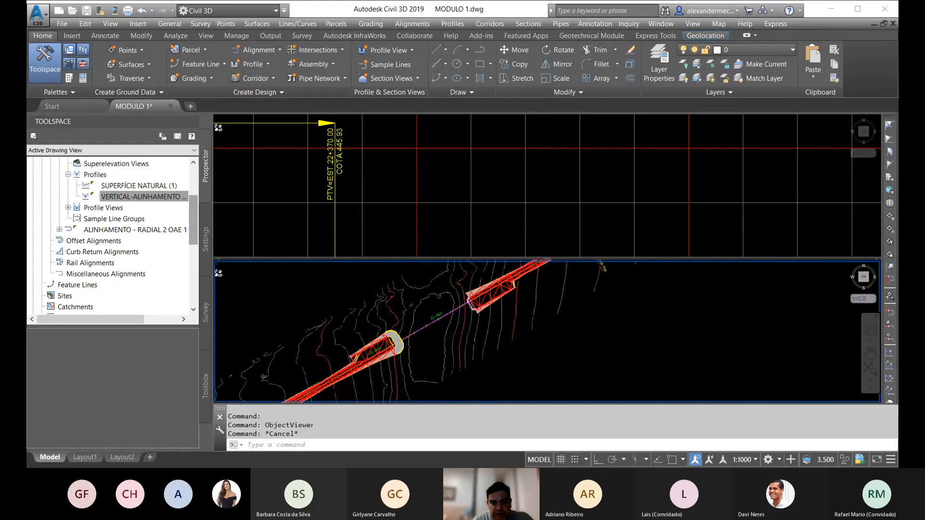
pyautogui.scroll(3, 461, 303)
pyautogui.press('Escape')
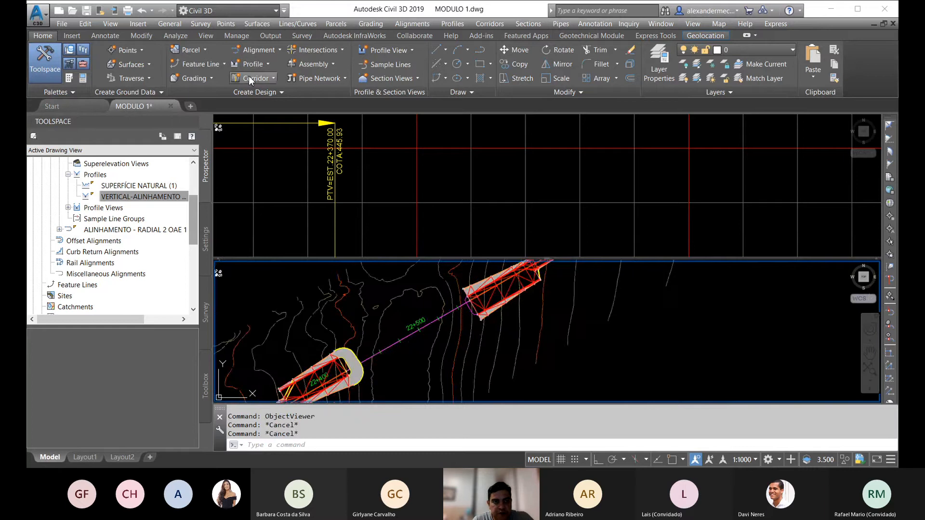
pyautogui.click(249, 76)
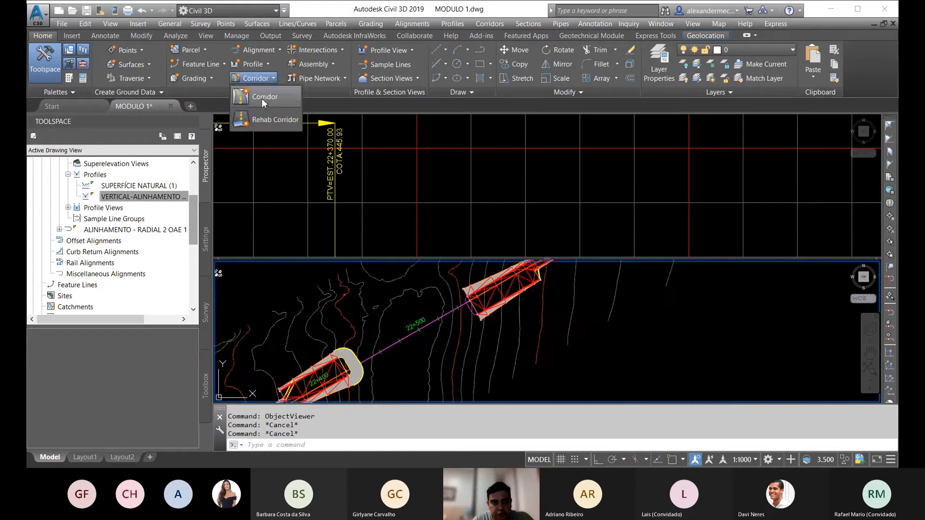
pyautogui.click(261, 98)
pyautogui.write('RADIAL 2 OAE 1')
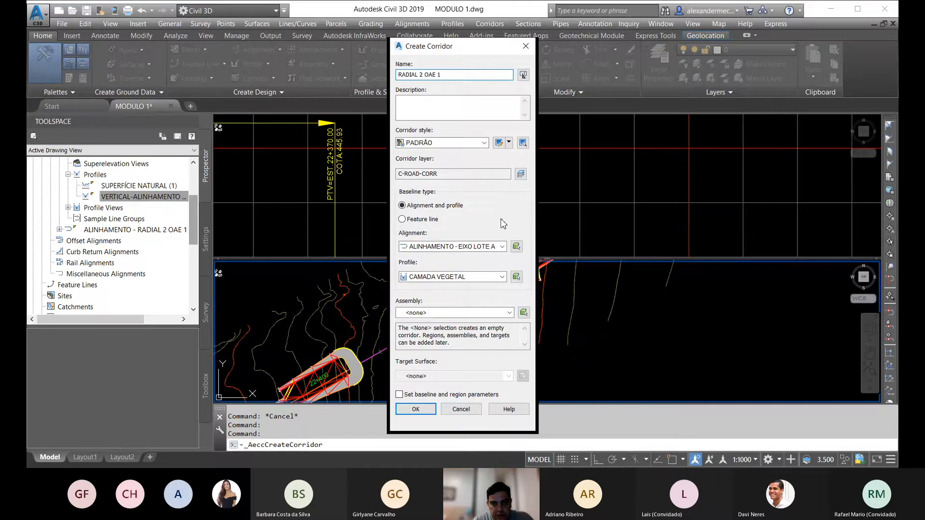
pyautogui.click(502, 247)
pyautogui.click(485, 273)
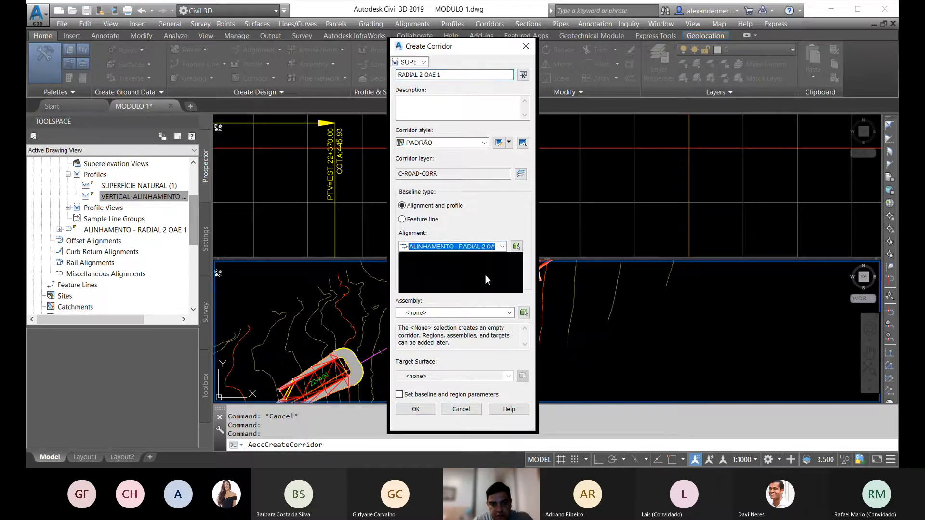
pyautogui.click(501, 277)
pyautogui.click(452, 291)
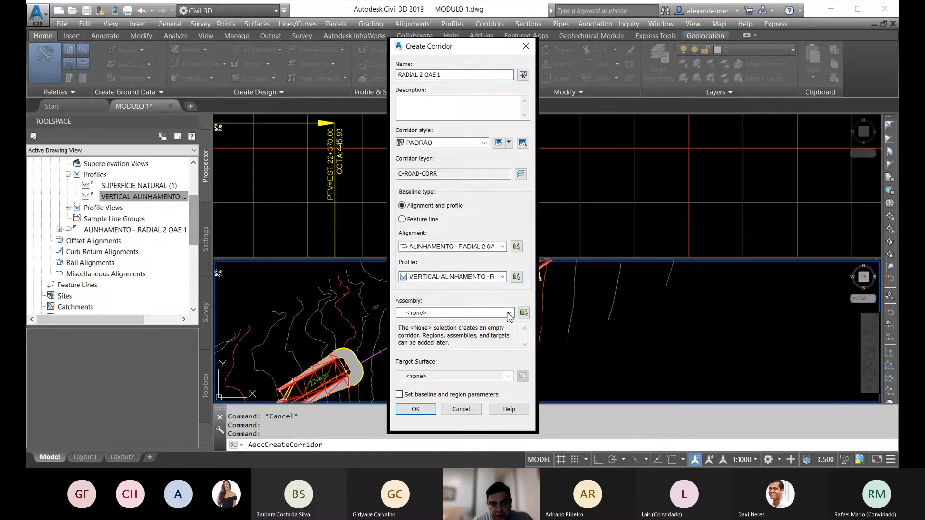
# Step: Assign the RADIAL DE ENCONTRO assembly and SUPERFÍCIE NATURAL target surface, recheck the RADIAL 2 alignment, and proceed to the baseline and region parameters
pyautogui.click(509, 313)
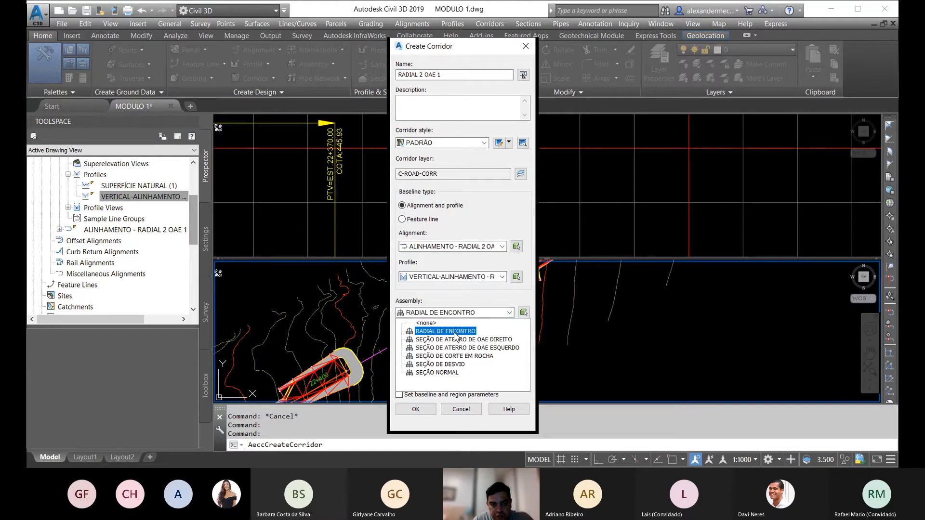
pyautogui.click(471, 332)
pyautogui.click(508, 378)
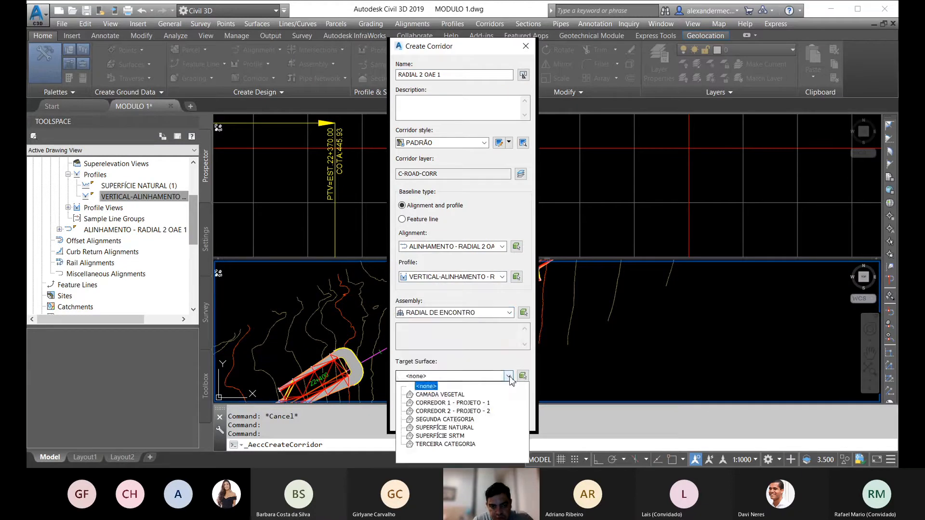
pyautogui.click(452, 427)
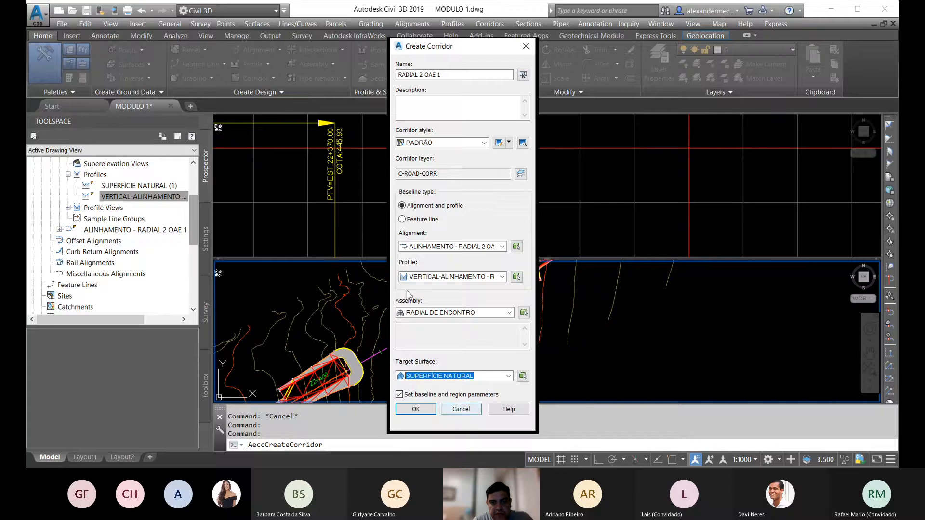
pyautogui.click(502, 247)
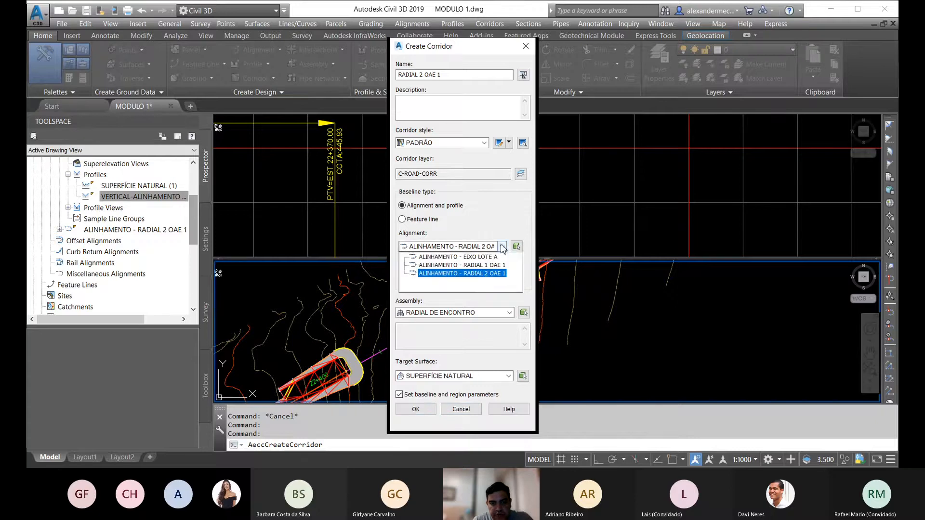
pyautogui.click(492, 275)
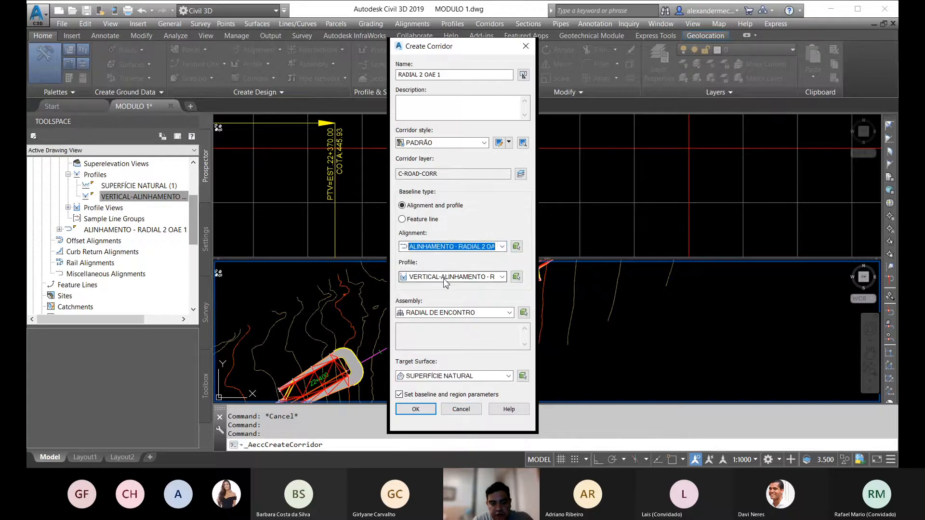
pyautogui.click(428, 413)
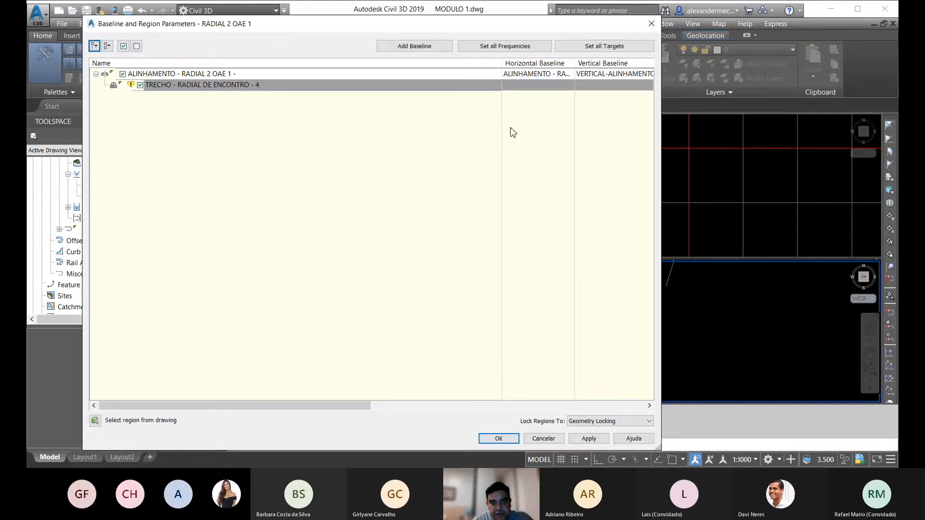
# Step: Set the RADIAL 2 OAE 1 baseline's assembly frequency to 10 m along tangents, curves, spirals and vertical curves
pyautogui.moveTo(357, 408); pyautogui.dragTo(631, 408)
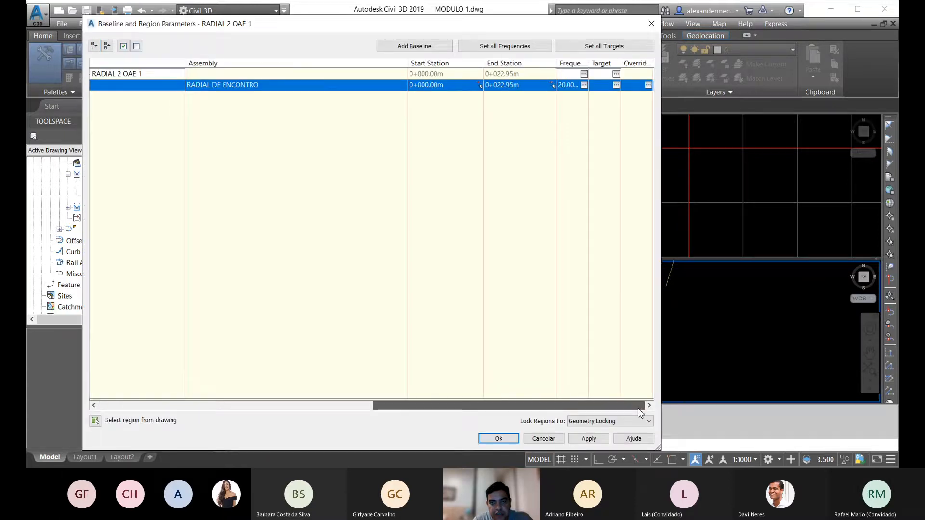
pyautogui.click(584, 74)
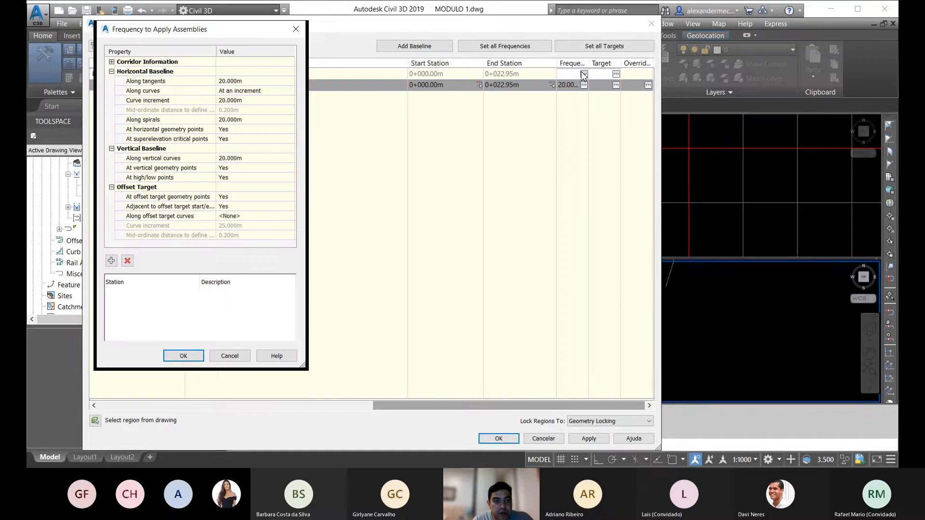
pyautogui.click(241, 81)
pyautogui.moveTo(240, 85); pyautogui.dragTo(183, 77)
pyautogui.write('10')
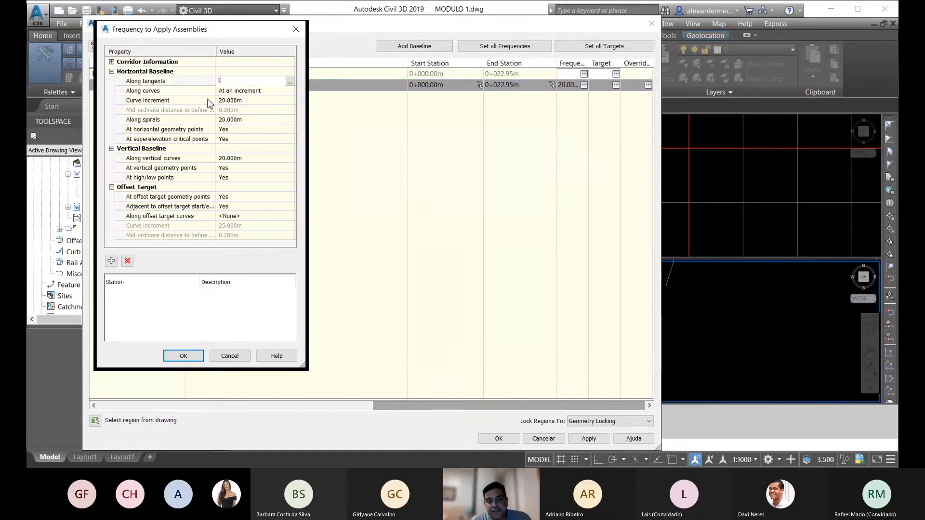
pyautogui.click(243, 101)
pyautogui.doubleClick(231, 101)
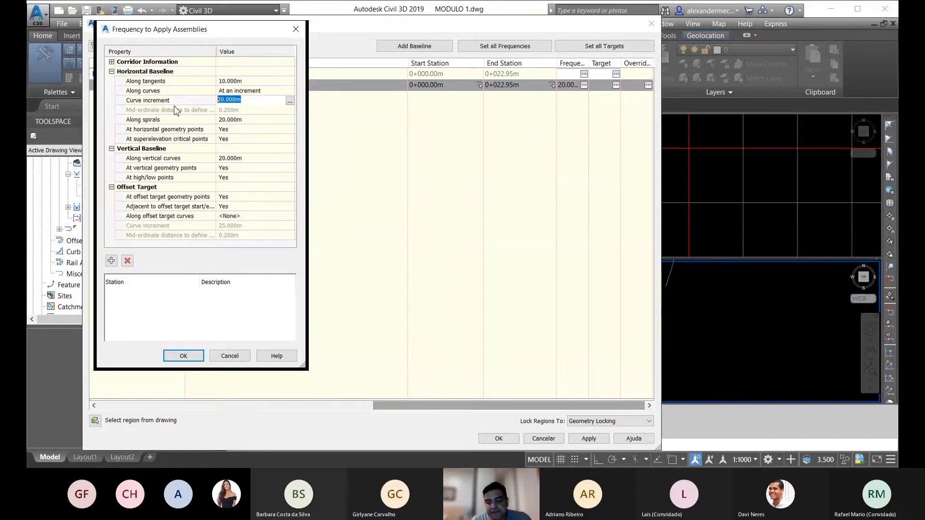
pyautogui.write('10')
pyautogui.doubleClick(238, 120)
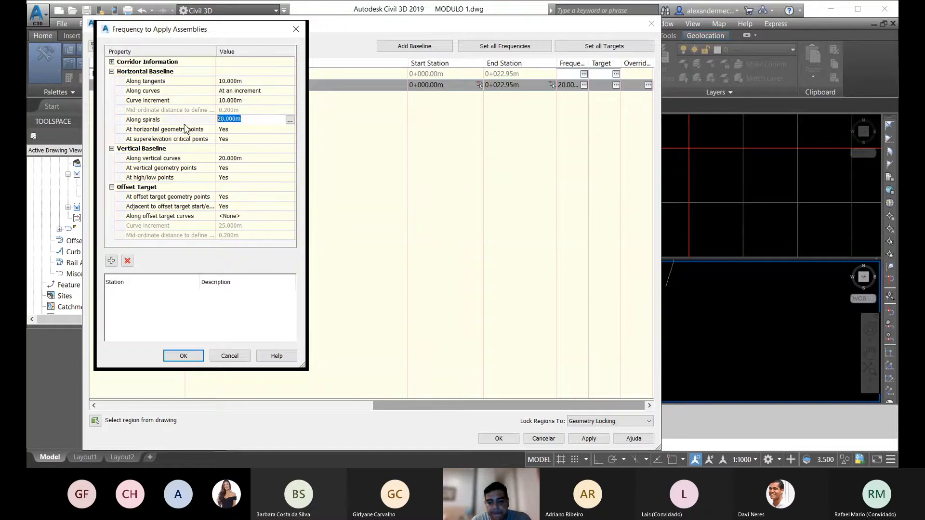
pyautogui.write('10')
pyautogui.click(233, 158)
pyautogui.doubleClick(233, 158)
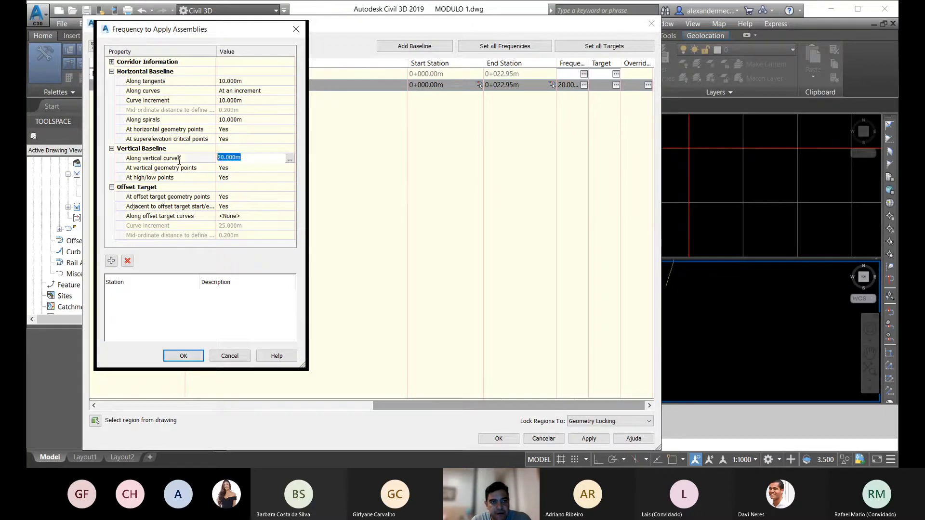
pyautogui.write('10')
pyautogui.click(180, 357)
# Step: Accept the baseline and region parameters, rebuild the RADIAL 2 OAE 1 corridor, and inspect both curved ends in plan
pyautogui.click(496, 439)
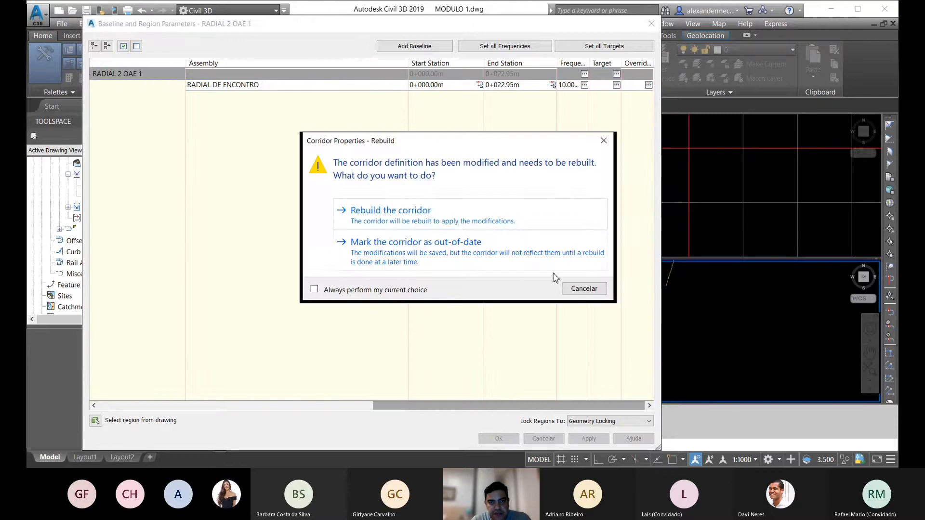
pyautogui.click(456, 222)
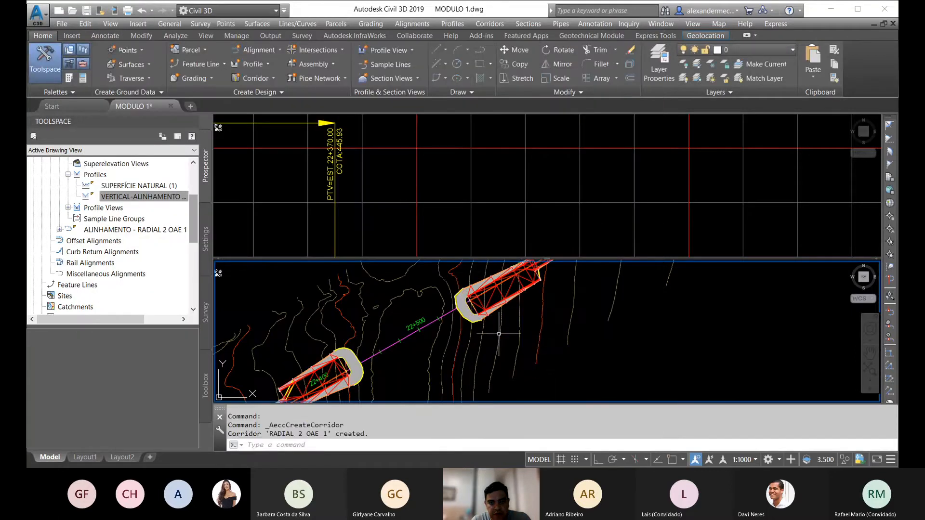
pyautogui.scroll(-2, 463, 310)
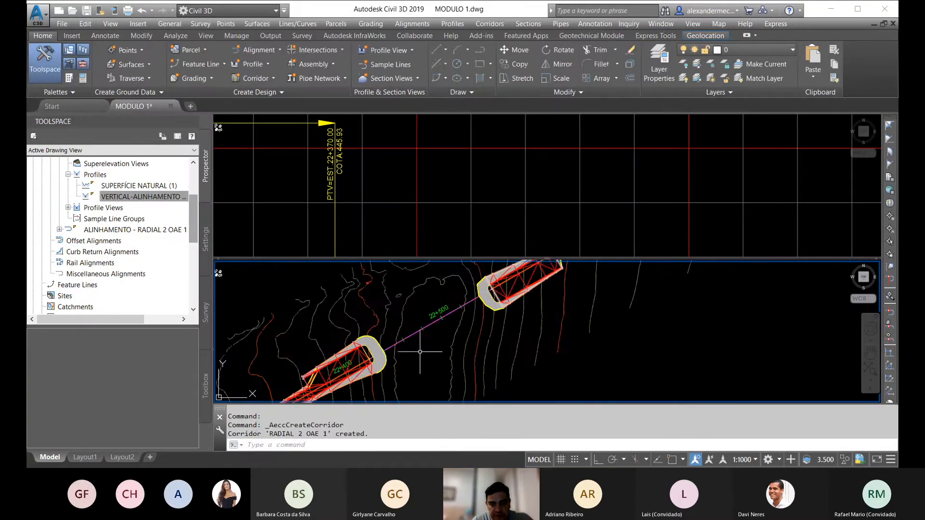
pyautogui.scroll(2, 371, 343)
pyautogui.scroll(2, 343, 318)
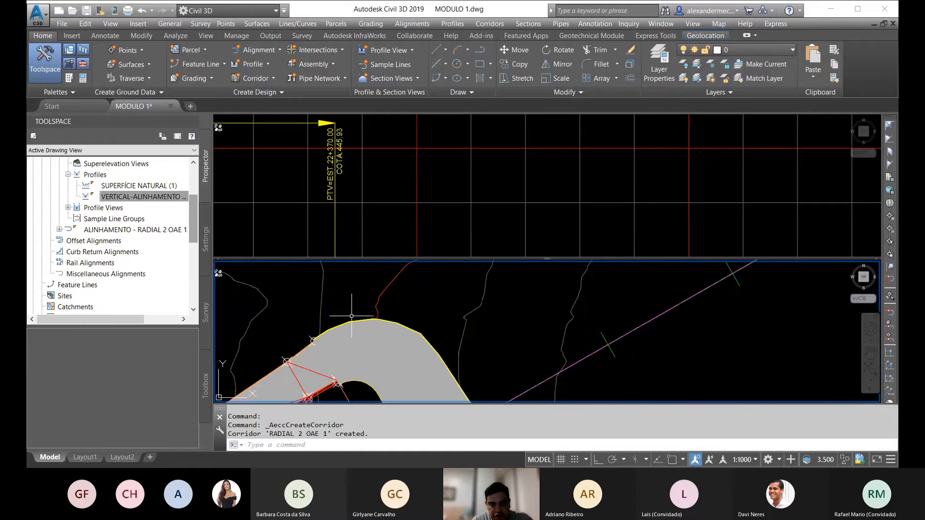
pyautogui.scroll(-2, 380, 302)
pyautogui.scroll(-2, 379, 310)
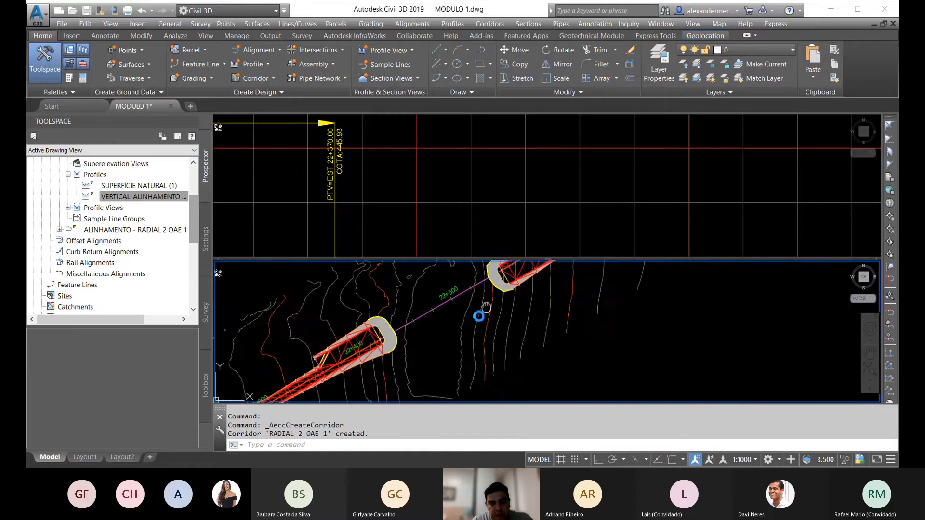
pyautogui.moveTo(481, 313); pyautogui.dragTo(442, 339, button='middle')
pyautogui.scroll(3, 444, 300)
pyautogui.press('Escape')
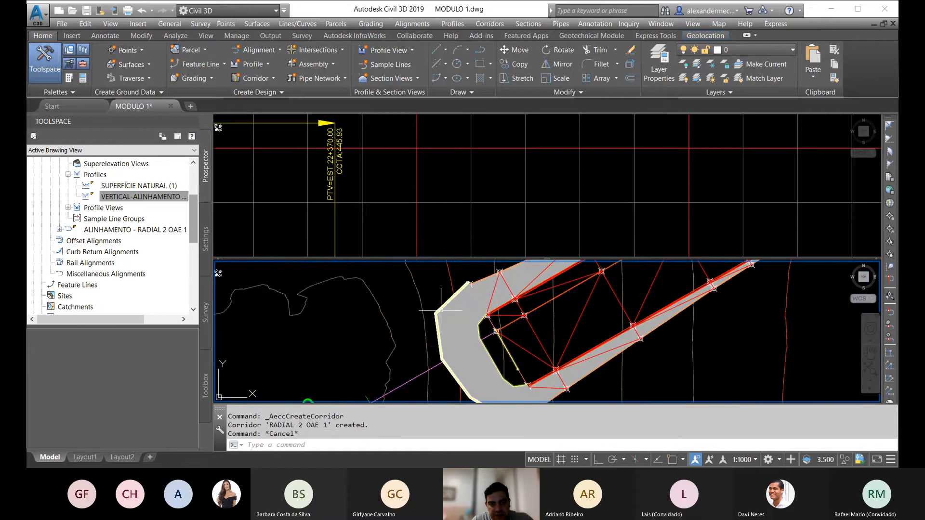
# Step: In the RADIAL 2 OAE 1 corridor properties, set the baseline's assembly frequency along tangents and the curve increment to 1 m
pyautogui.click(442, 302)
pyautogui.scroll(-2, 424, 293)
pyautogui.scroll(-2, 409, 302)
pyautogui.rightClick(409, 303)
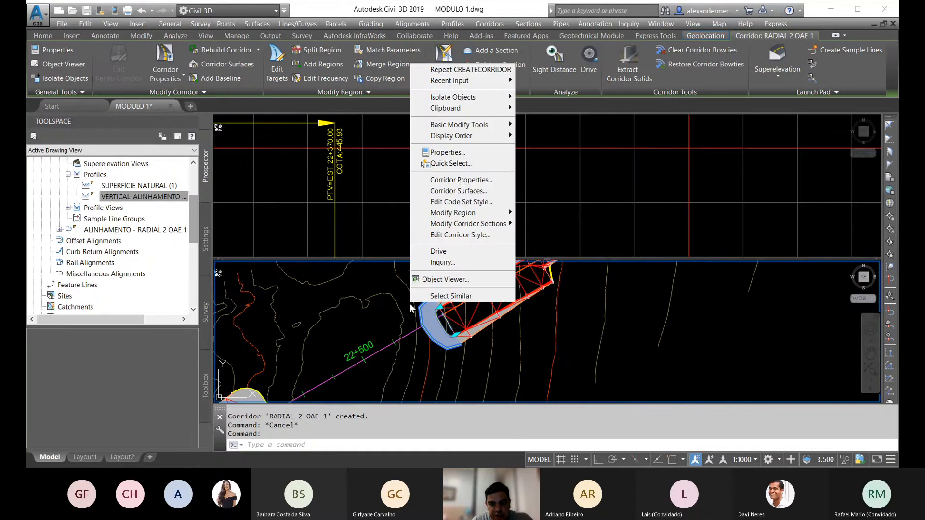
pyautogui.click(459, 179)
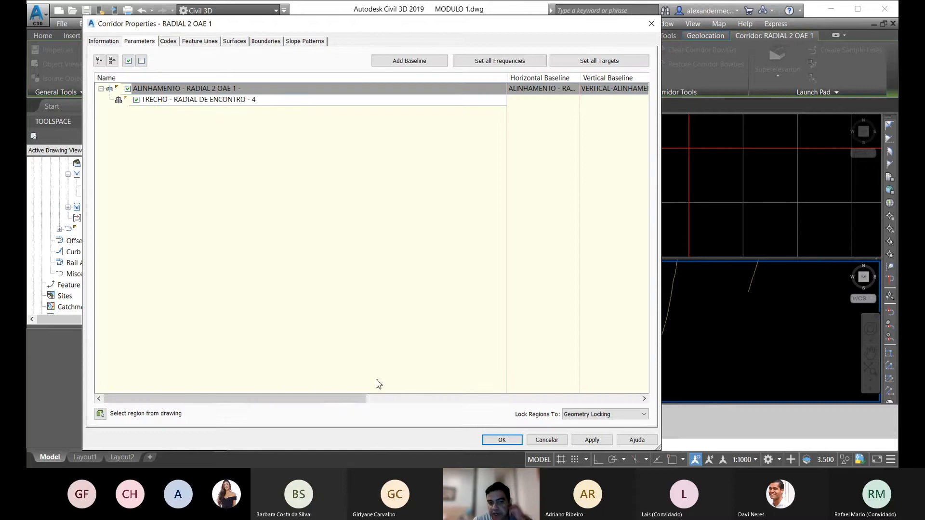
pyautogui.moveTo(353, 399); pyautogui.dragTo(642, 413)
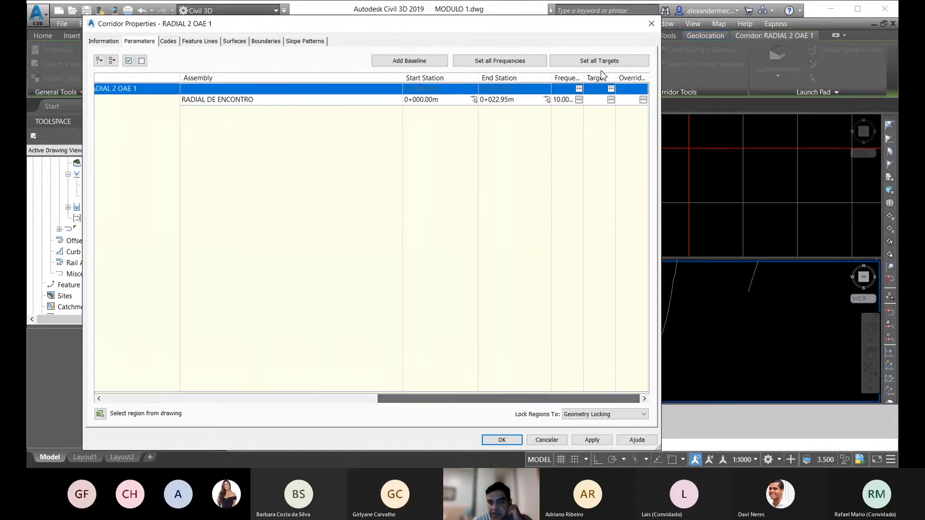
pyautogui.click(579, 88)
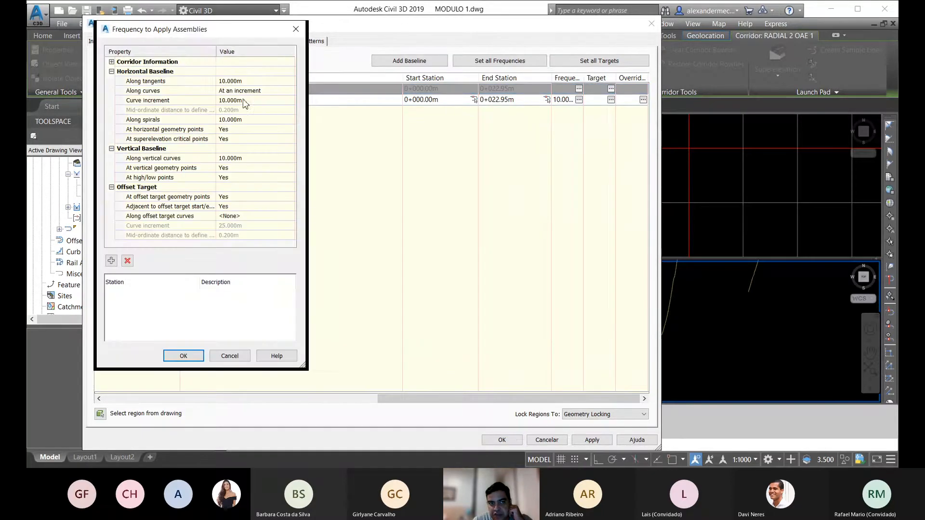
pyautogui.click(254, 82)
pyautogui.doubleClick(233, 80)
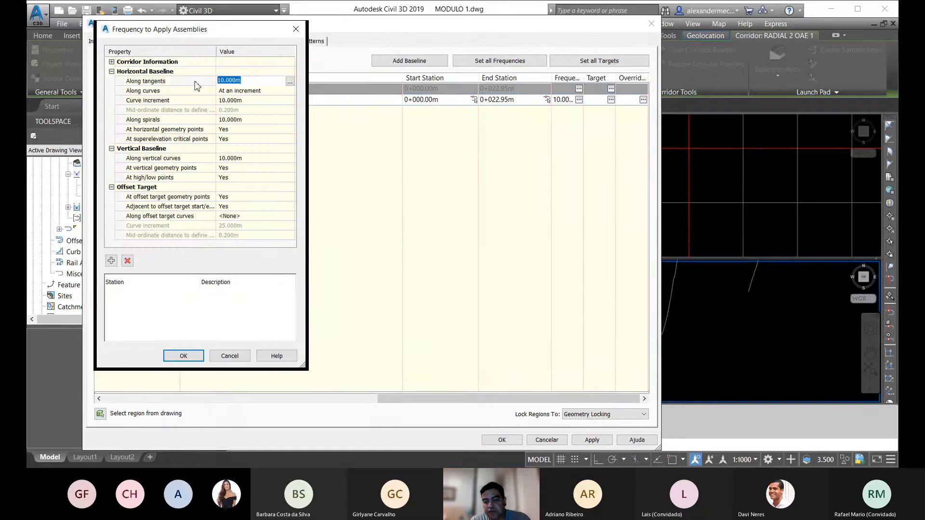
pyautogui.write('1')
pyautogui.press('Return')
pyautogui.doubleClick(237, 101)
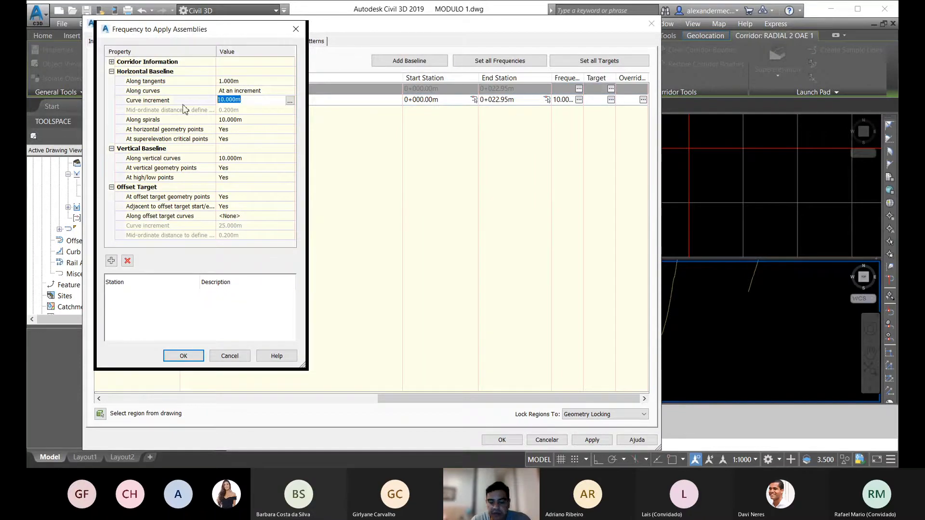
pyautogui.write('1')
pyautogui.press('Return')
# Step: Set the frequency along spirals and vertical curves to 1 m, accept the properties, and rebuild the RADIAL 2 OAE 1 corridor
pyautogui.doubleClick(256, 119)
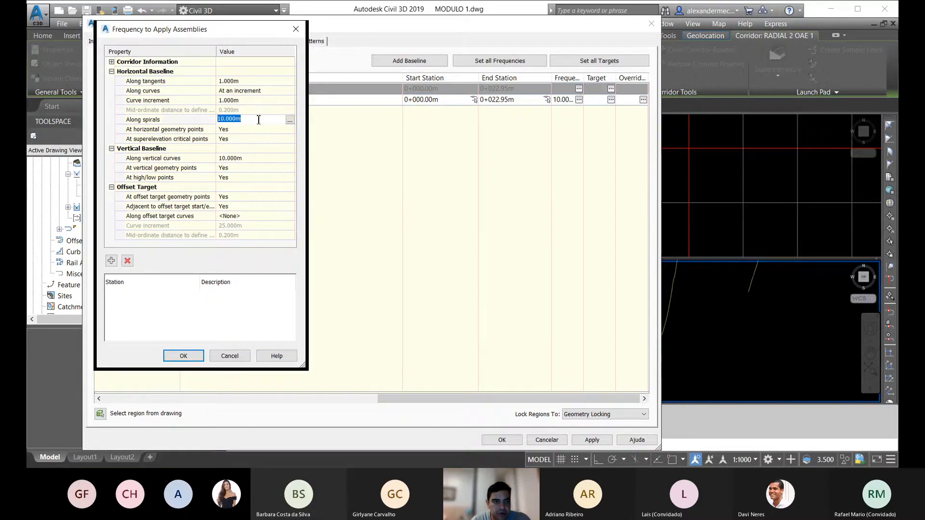
pyautogui.write('1')
pyautogui.press('Return')
pyautogui.doubleClick(261, 157)
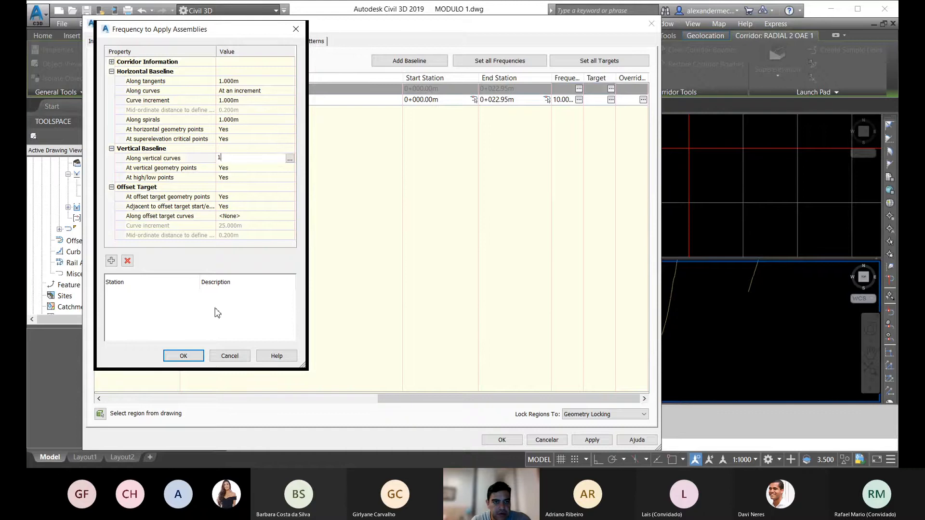
pyautogui.write('1')
pyautogui.click(183, 356)
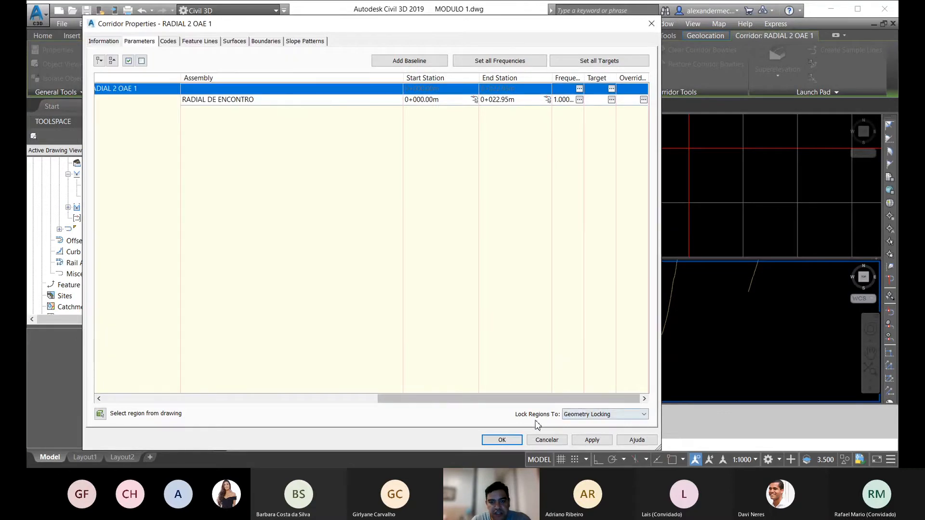
pyautogui.click(502, 440)
pyautogui.click(424, 219)
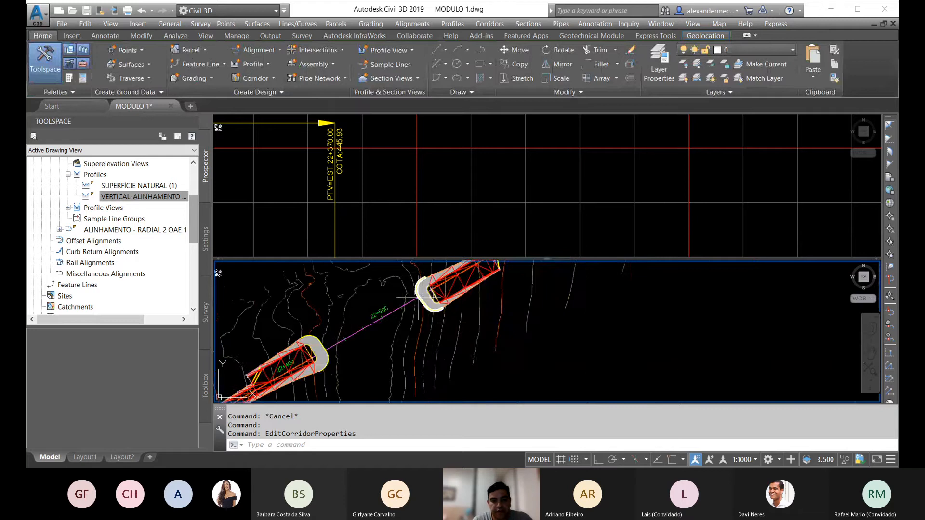
pyautogui.press('Escape')
pyautogui.press('Escape')
# Step: Create a corridor surface for RADIAL 1 OAE 1 and add the Datum link code to it
pyautogui.scroll(5, 453, 324)
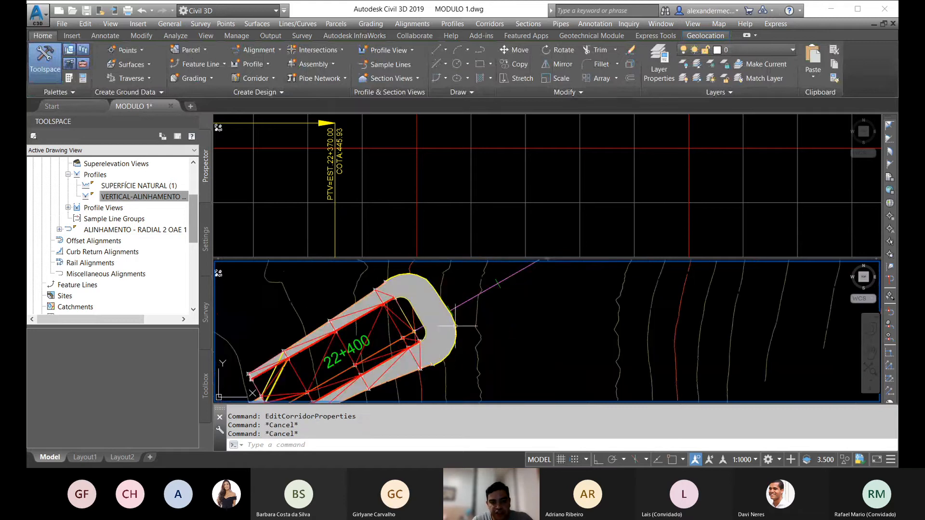
pyautogui.click(456, 320)
pyautogui.rightClick(533, 306)
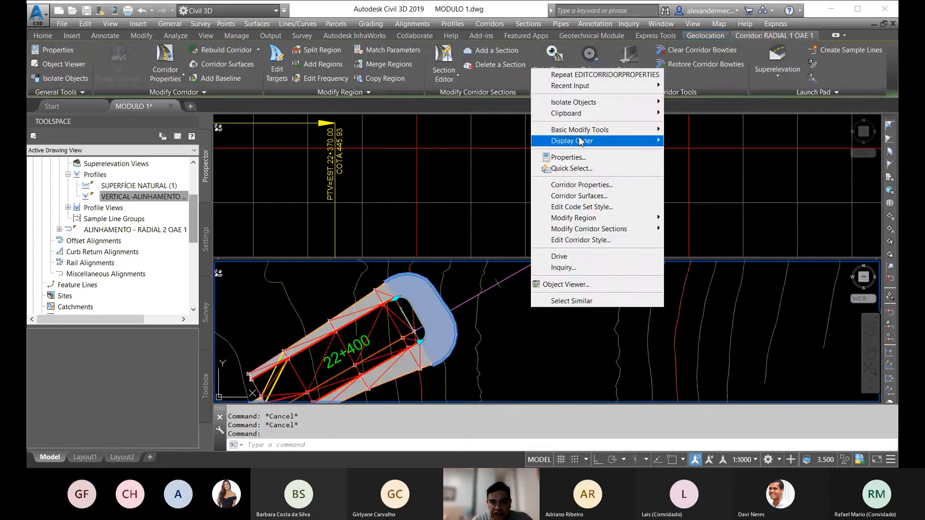
pyautogui.click(597, 185)
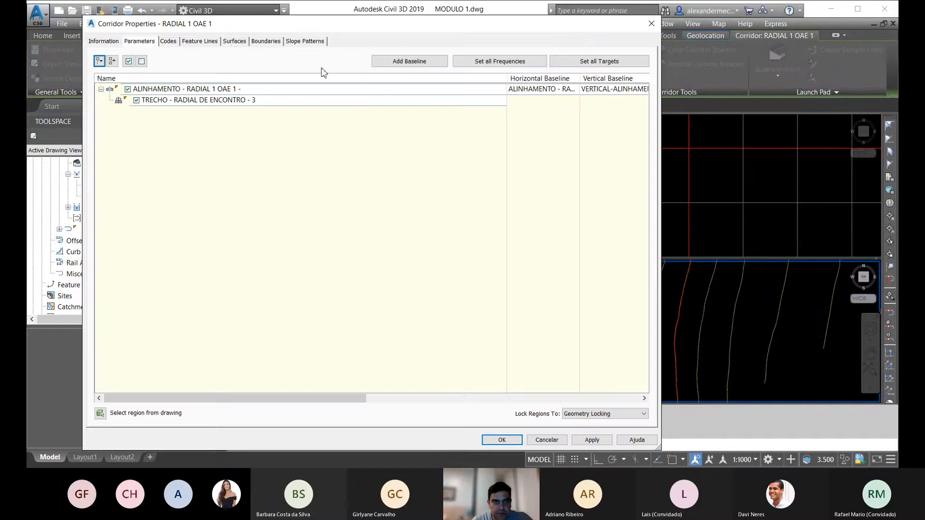
pyautogui.click(233, 42)
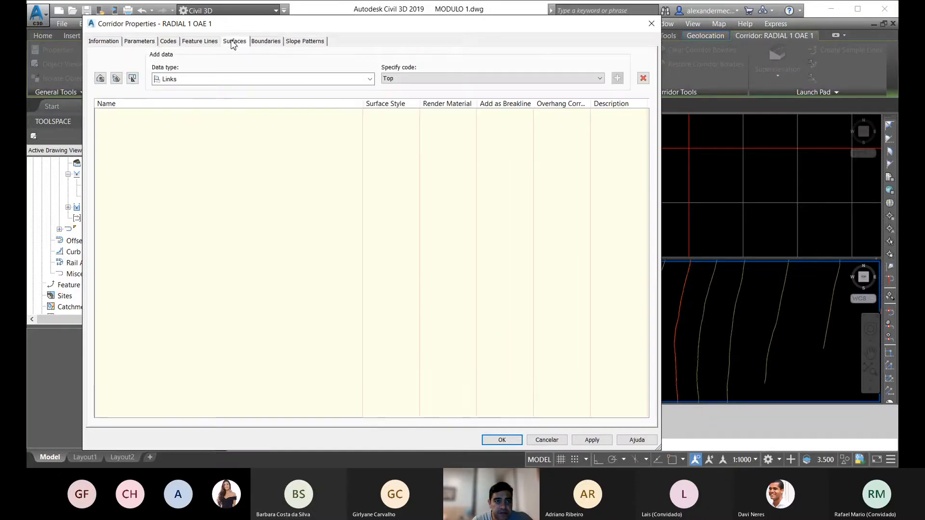
pyautogui.click(100, 78)
pyautogui.click(420, 79)
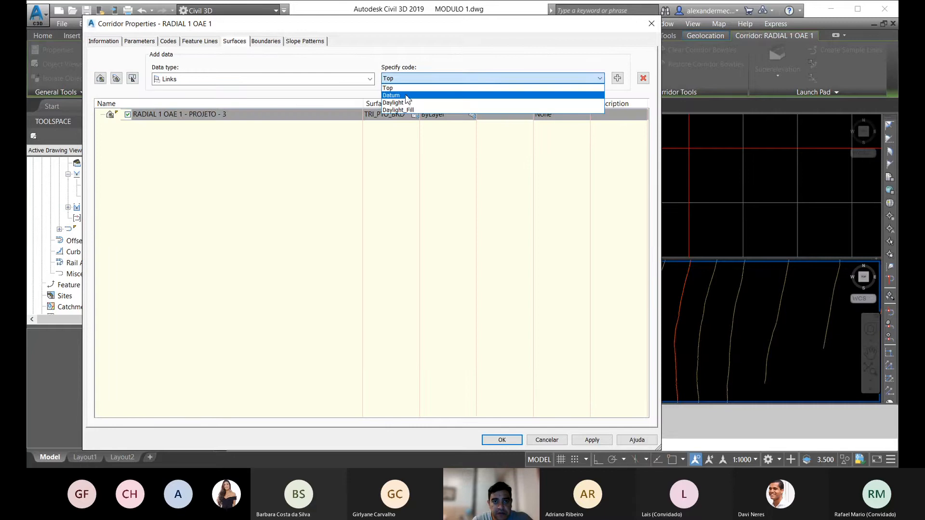
pyautogui.click(401, 95)
pyautogui.click(617, 78)
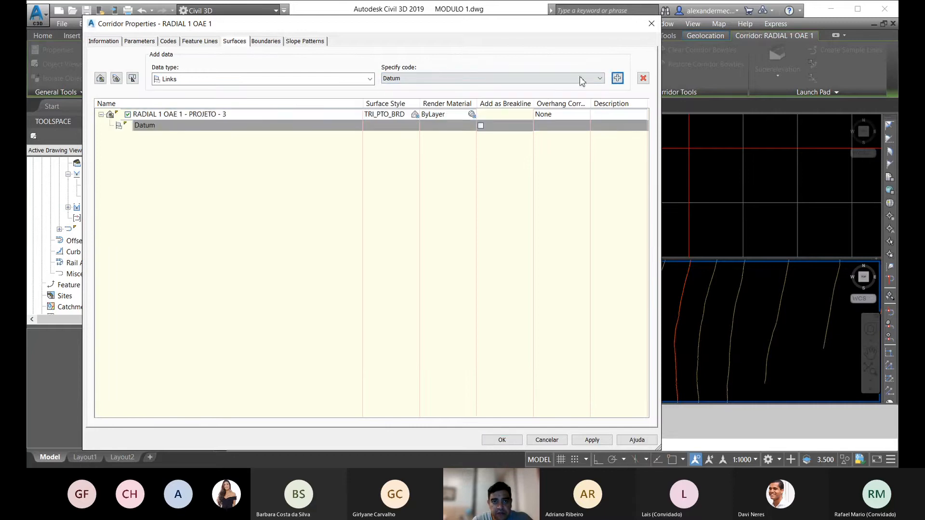
# Step: Use the corridor extents as the outer boundary of the RADIAL 1 OAE 1 surface and rebuild the corridor
pyautogui.click(266, 42)
pyautogui.rightClick(138, 74)
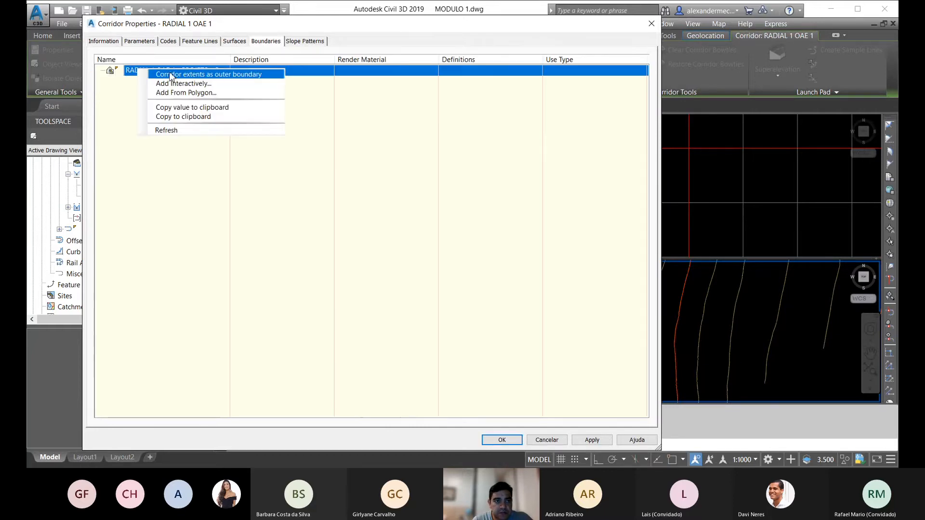
pyautogui.click(171, 75)
pyautogui.click(502, 439)
pyautogui.click(418, 208)
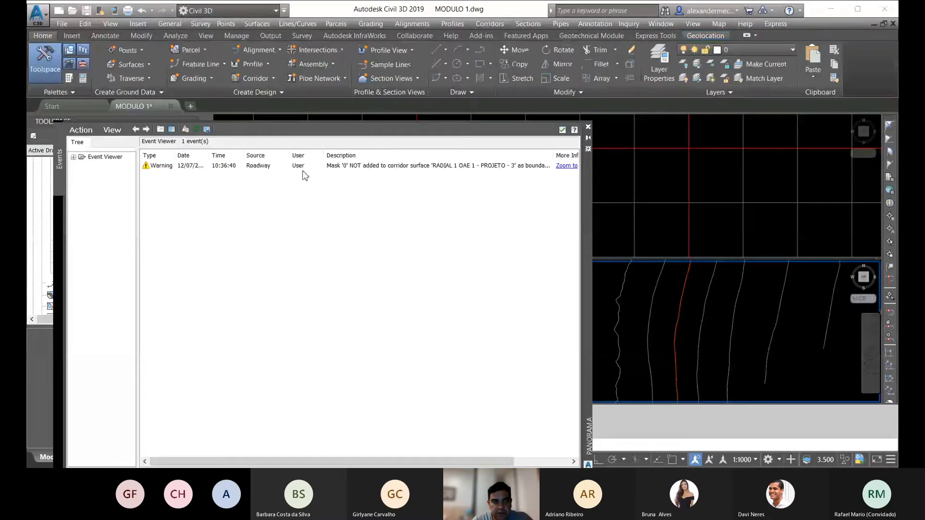
pyautogui.click(588, 128)
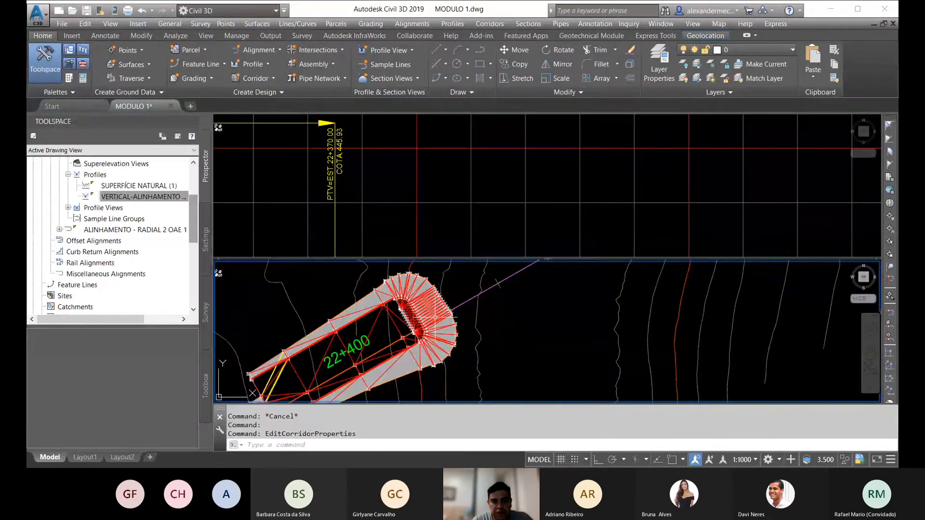
pyautogui.press('Escape')
pyautogui.press('Escape')
# Step: Inspect the RADIAL 1 OAE 1 corridor surface near station 22+400 in 3D with the Object Viewer
pyautogui.scroll(-2, 435, 318)
pyautogui.moveTo(435, 317); pyautogui.dragTo(371, 302, button='middle')
pyautogui.scroll(4, 370, 292)
pyautogui.click(370, 285)
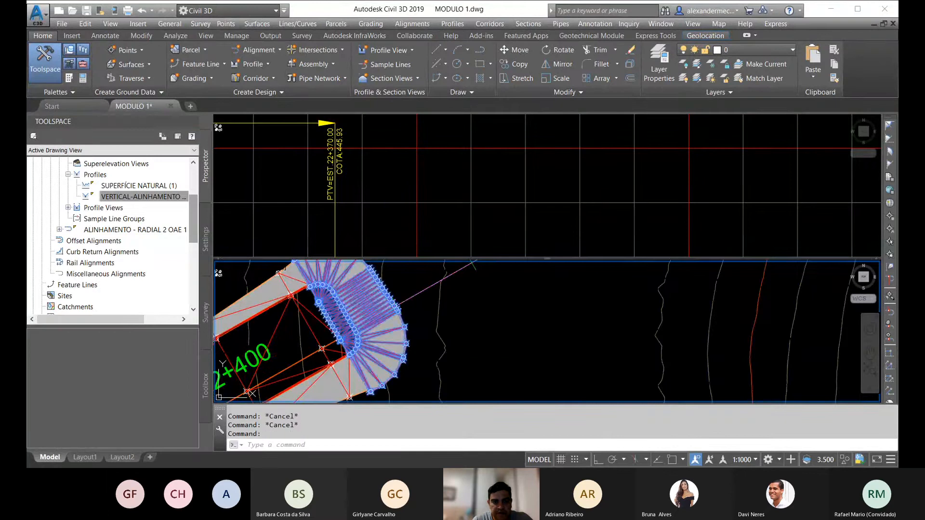
pyautogui.rightClick(396, 305)
pyautogui.click(448, 284)
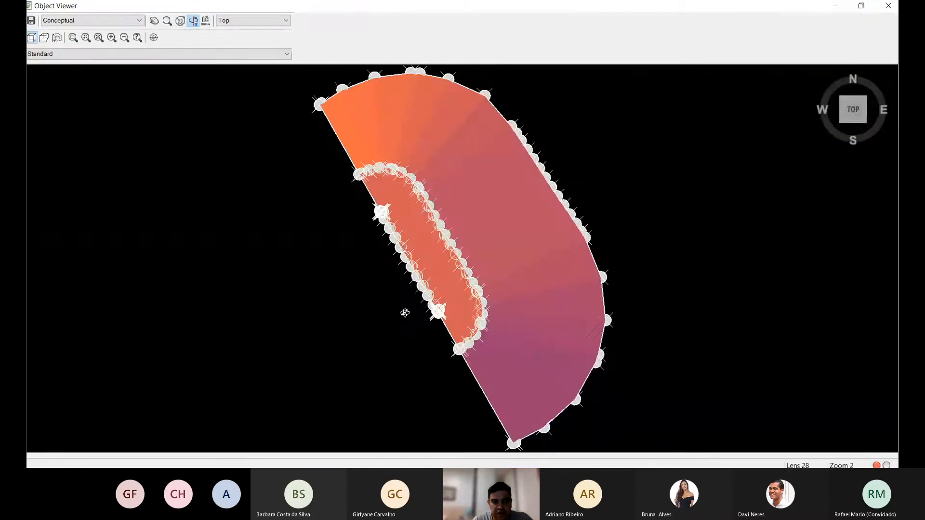
pyautogui.moveTo(405, 311); pyautogui.dragTo(393, 179)
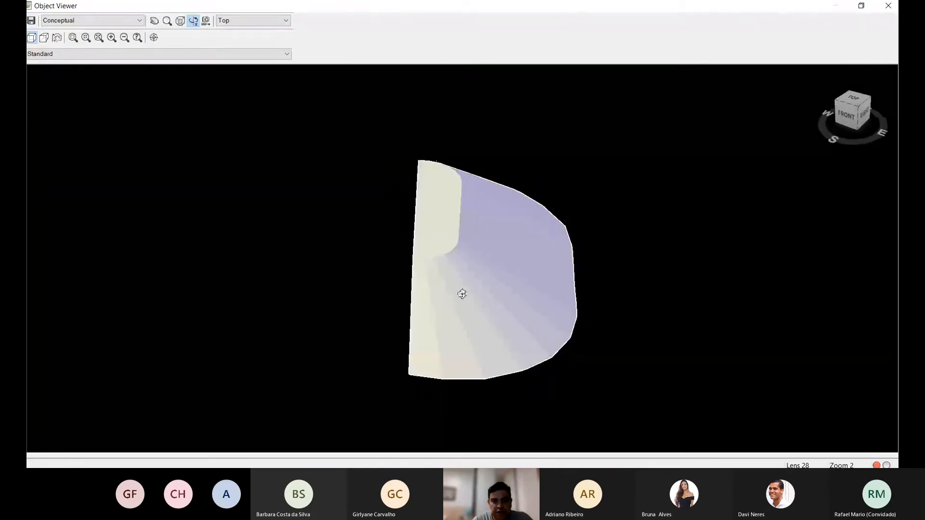
pyautogui.moveTo(460, 293); pyautogui.dragTo(448, 236)
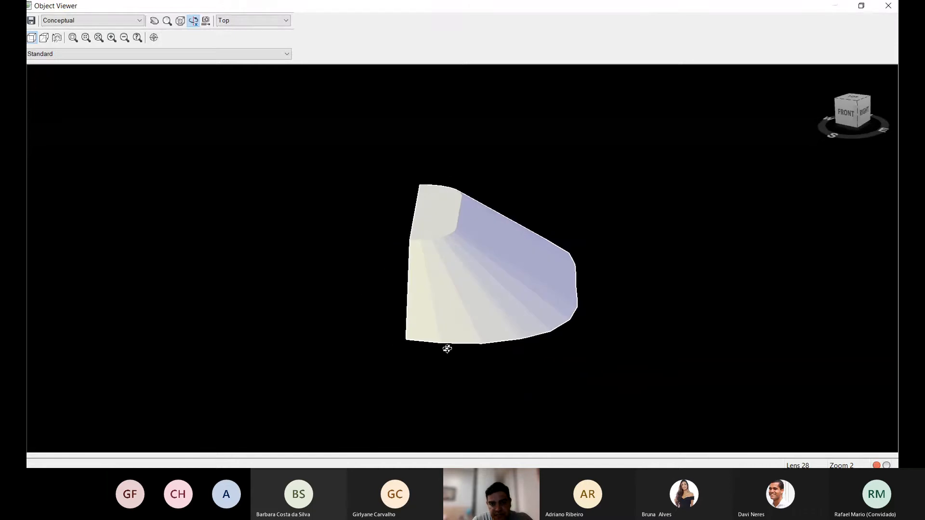
# Step: Finish viewing the RADIAL 1 OAE 1 surface from its side in 3D and close the Object Viewer
pyautogui.moveTo(589, 301); pyautogui.dragTo(420, 356)
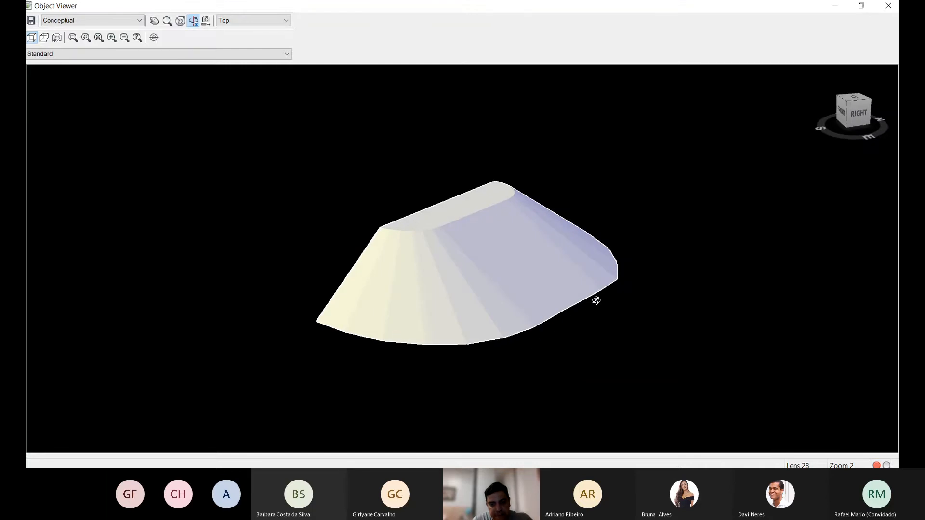
pyautogui.press('Escape')
pyautogui.scroll(-5, 541, 333)
pyautogui.moveTo(541, 333); pyautogui.dragTo(431, 339, button='middle')
pyautogui.press('Escape')
# Step: Create a corridor surface in the properties of the RADIAL 2 OAE 1 corridor
pyautogui.scroll(5, 431, 291)
pyautogui.scroll(2, 431, 292)
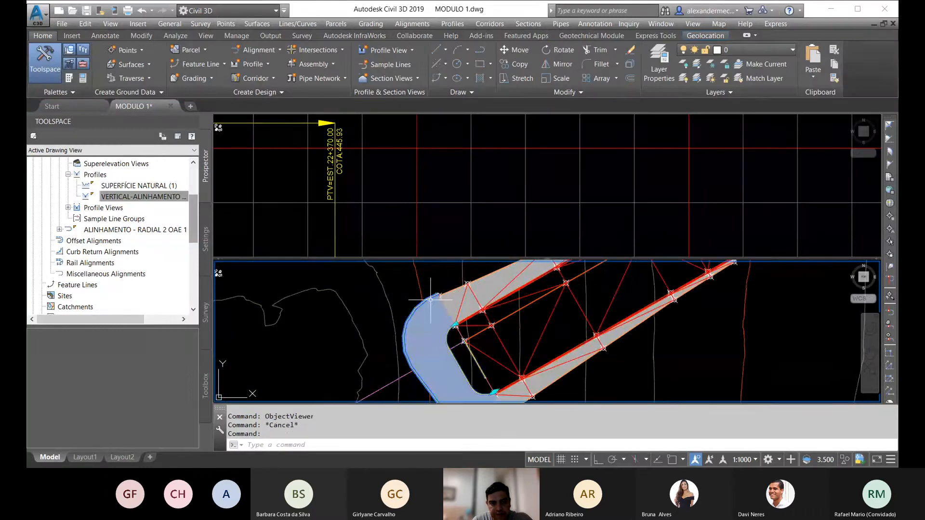
pyautogui.click(438, 291)
pyautogui.rightClick(441, 285)
pyautogui.click(482, 158)
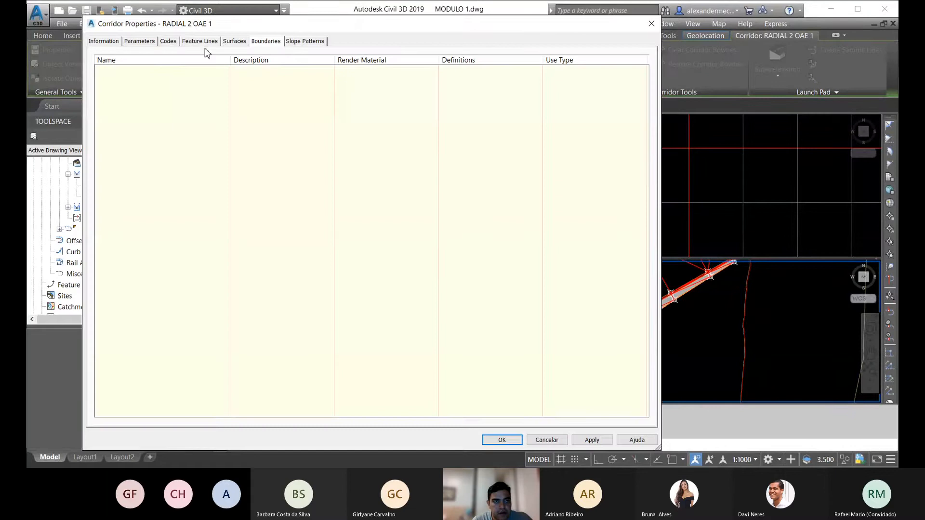
pyautogui.click(234, 41)
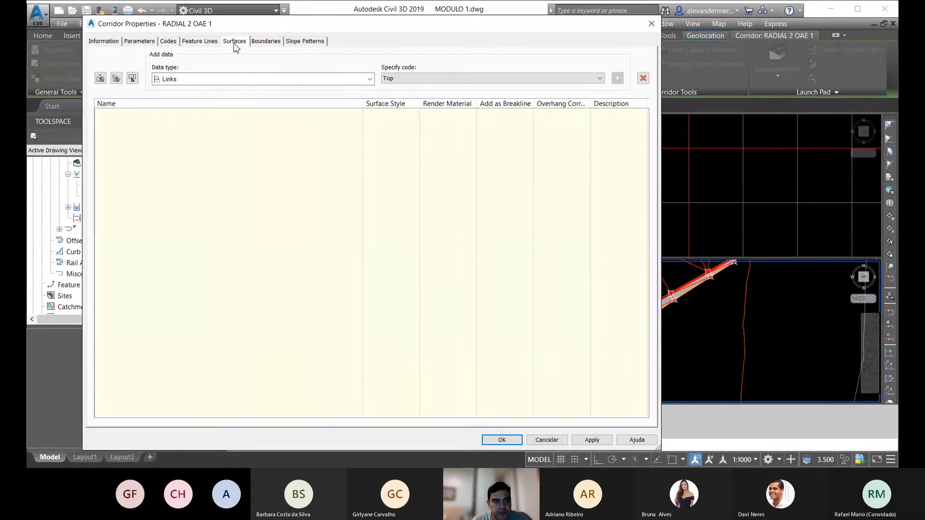
pyautogui.click(101, 78)
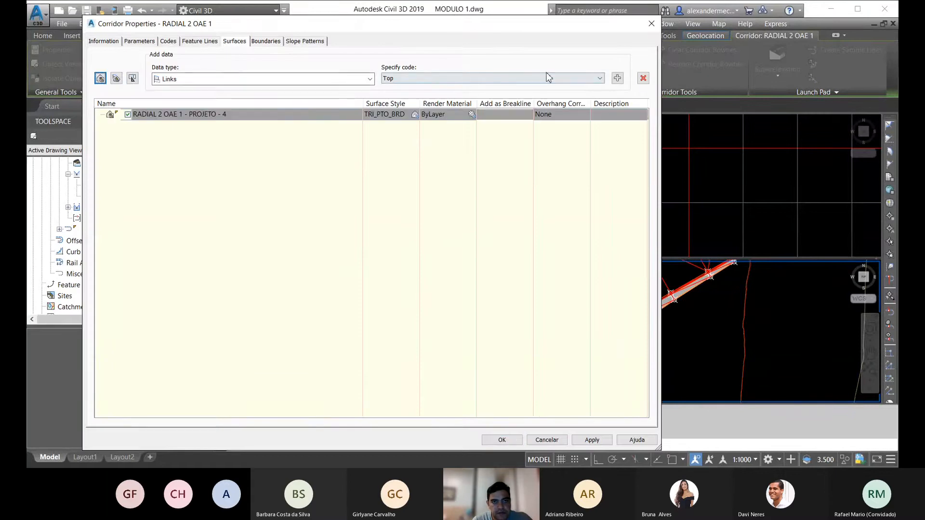
# Step: Add the Top and Datum link codes to the RADIAL 2 OAE 1 surface
pyautogui.click(617, 78)
pyautogui.click(599, 78)
pyautogui.click(570, 96)
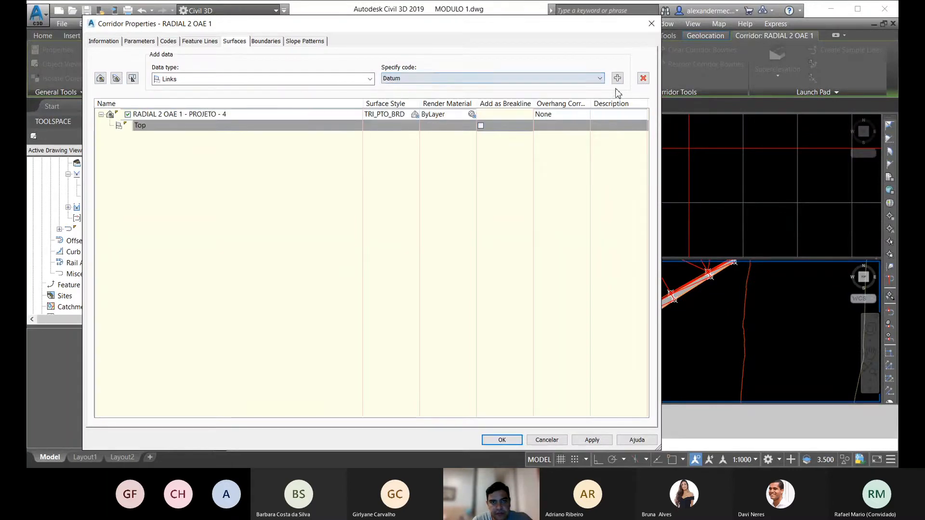
pyautogui.click(617, 78)
# Step: Use the corridor extents as the outer boundary of the RADIAL 2 OAE 1 surface, rebuild the corridor, and dismiss the event list
pyautogui.click(261, 42)
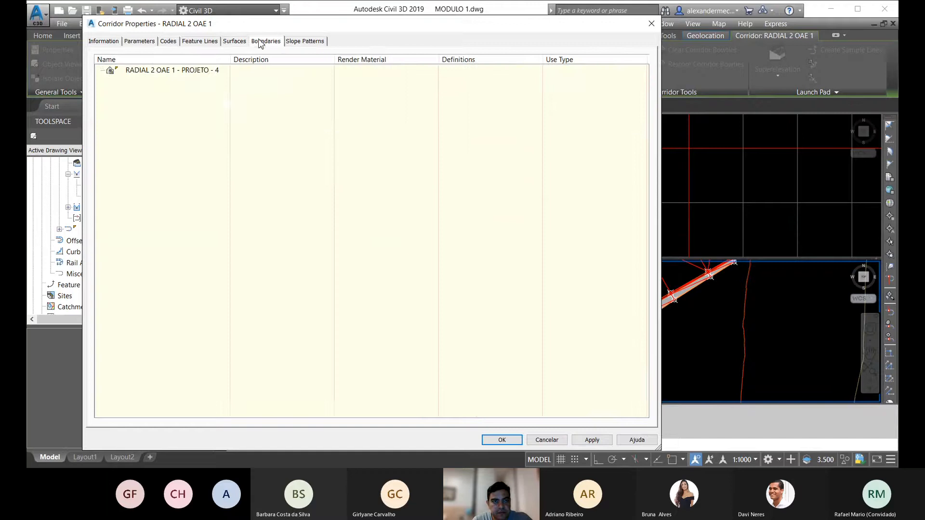
pyautogui.rightClick(162, 73)
pyautogui.click(190, 76)
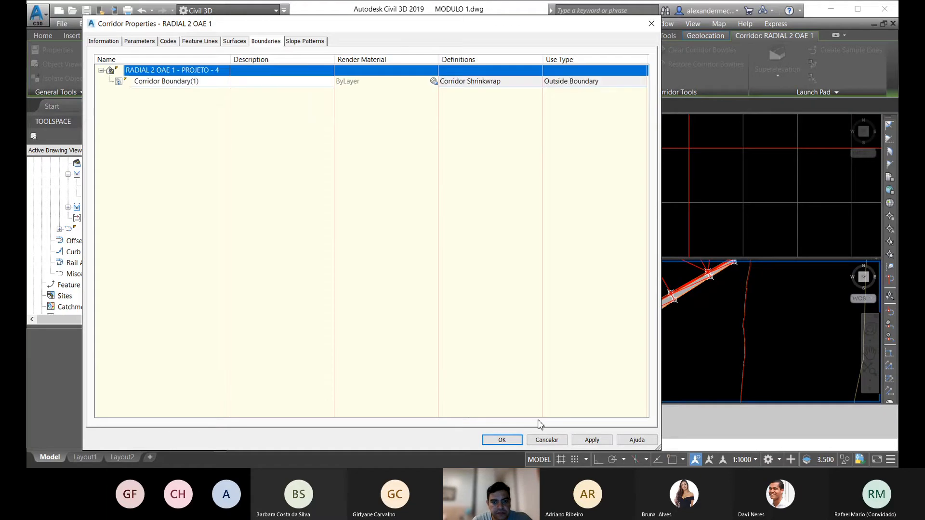
pyautogui.click(501, 439)
pyautogui.click(425, 208)
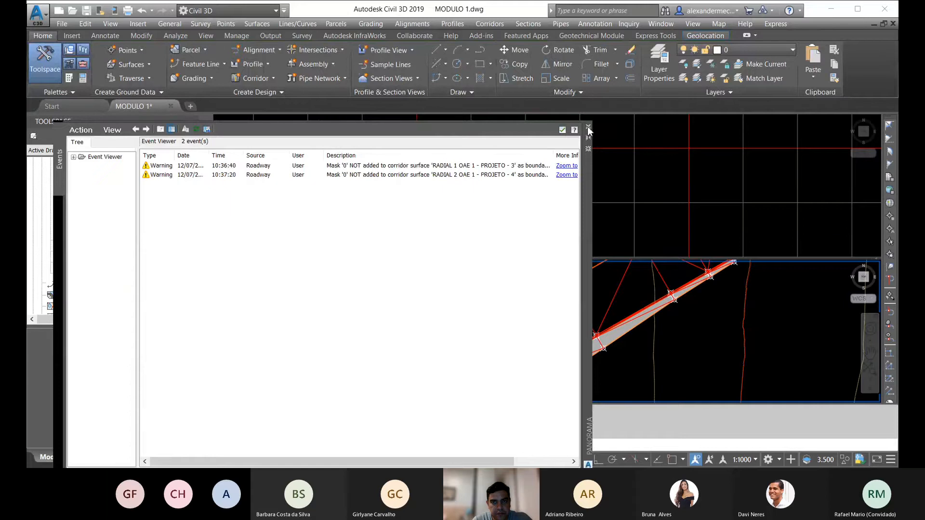
pyautogui.click(587, 127)
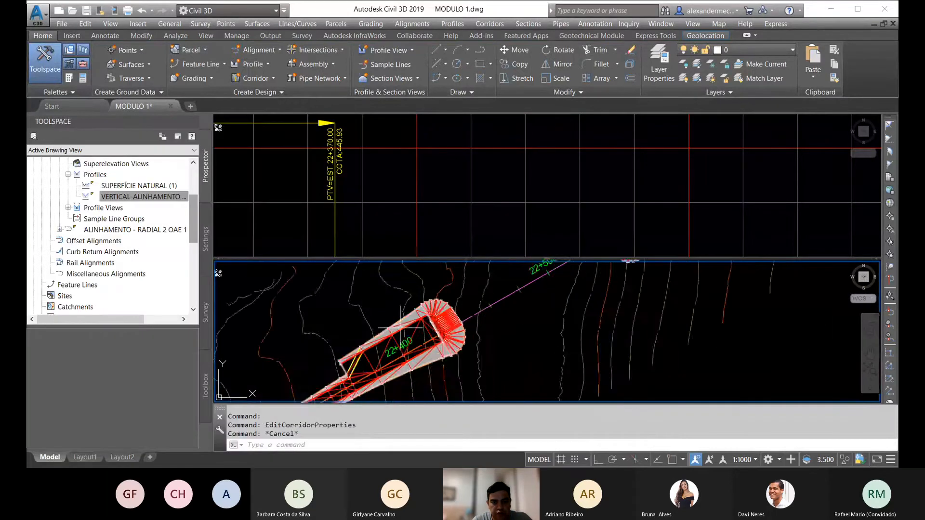
# Step: Select the main and radial corridor surfaces on both sides of the gap and open them together in the Object Viewer
pyautogui.scroll(3, 410, 327)
pyautogui.click(432, 325)
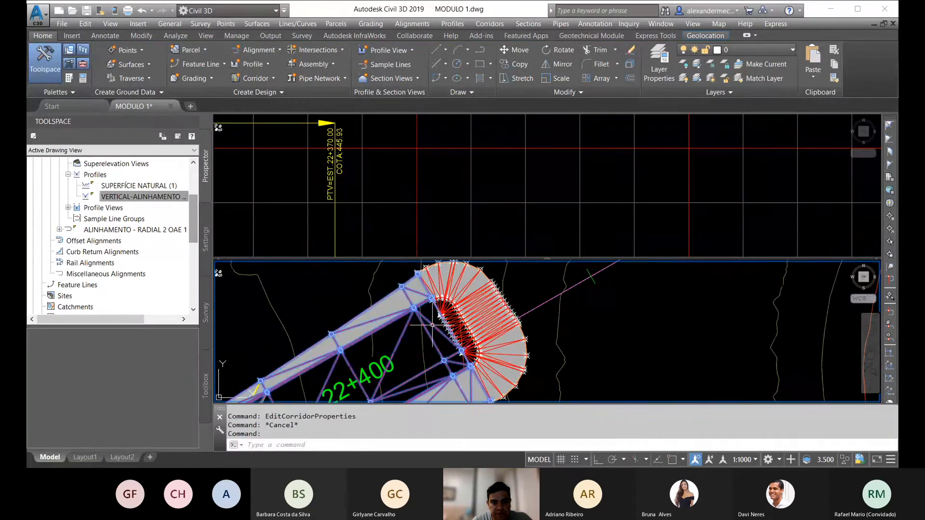
pyautogui.click(494, 302)
pyautogui.scroll(-4, 400, 326)
pyautogui.moveTo(521, 302); pyautogui.dragTo(382, 373, button='middle')
pyautogui.scroll(5, 448, 301)
pyautogui.click(438, 287)
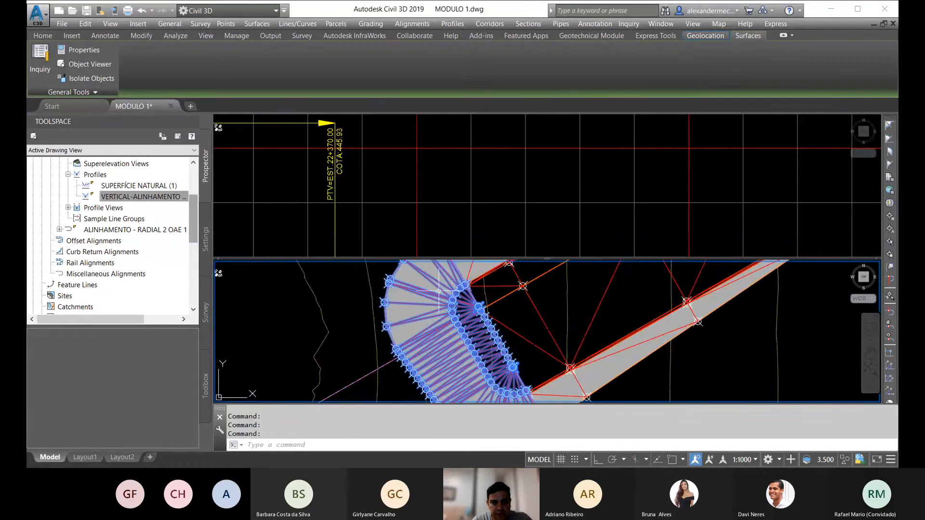
pyautogui.click(526, 314)
pyautogui.rightClick(530, 308)
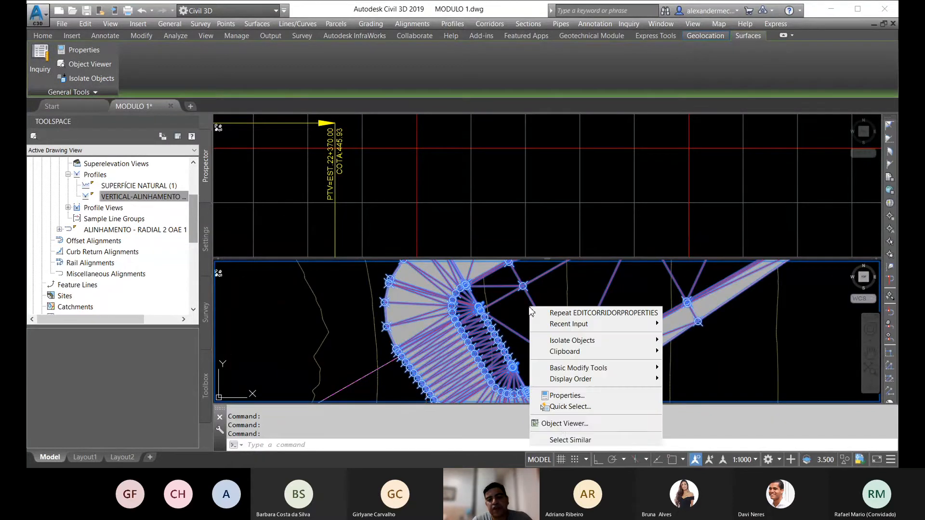
pyautogui.click(562, 424)
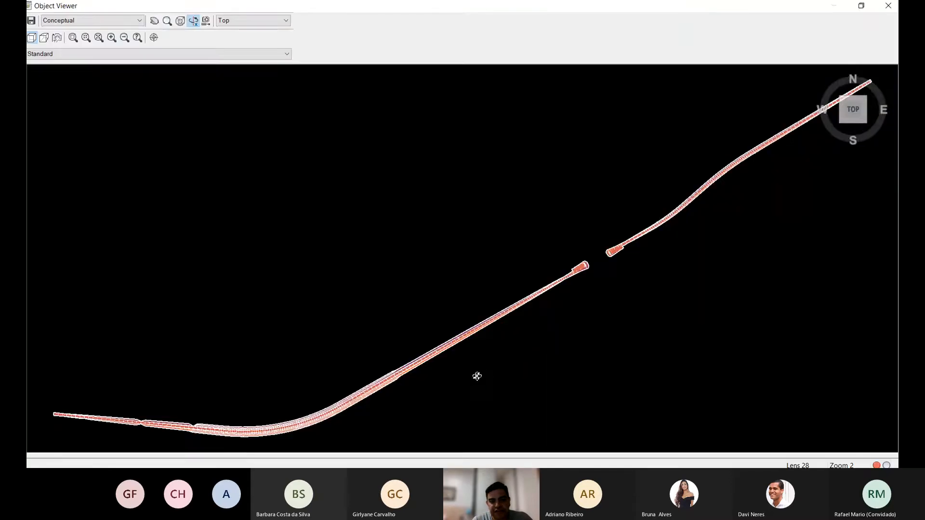
# Step: Examine in 3D how the curved radial end surfaces meet the main corridor surfaces, and close the Object Viewer
pyautogui.moveTo(476, 377); pyautogui.dragTo(603, 288)
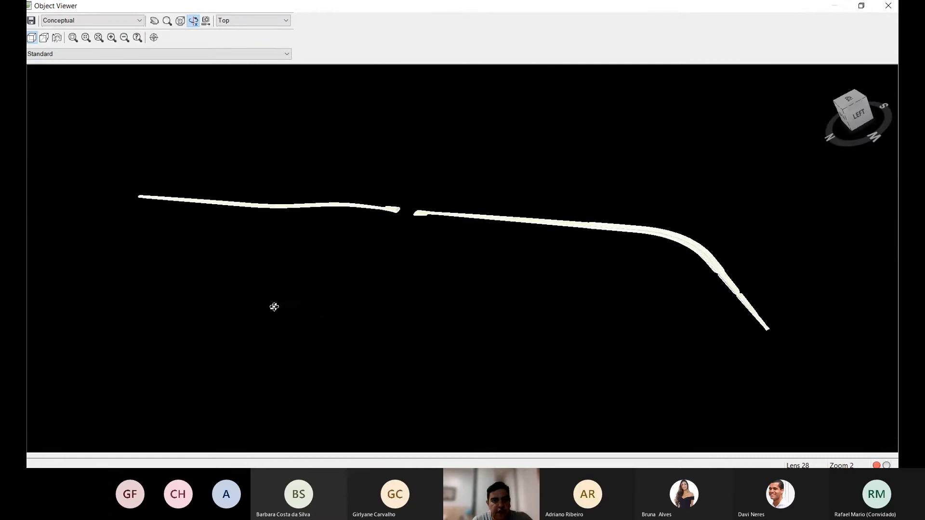
pyautogui.moveTo(376, 244); pyautogui.dragTo(374, 220)
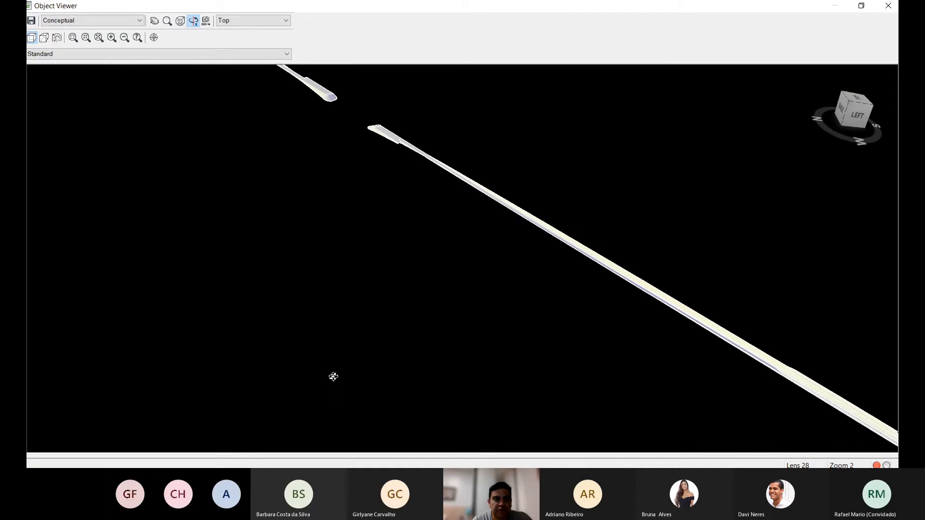
pyautogui.click(154, 20)
pyautogui.moveTo(339, 133); pyautogui.dragTo(340, 217)
pyautogui.scroll(5, 338, 209)
pyautogui.scroll(2, 338, 209)
pyautogui.moveTo(216, 229); pyautogui.dragTo(555, 374)
pyautogui.moveTo(313, 222); pyautogui.dragTo(511, 332)
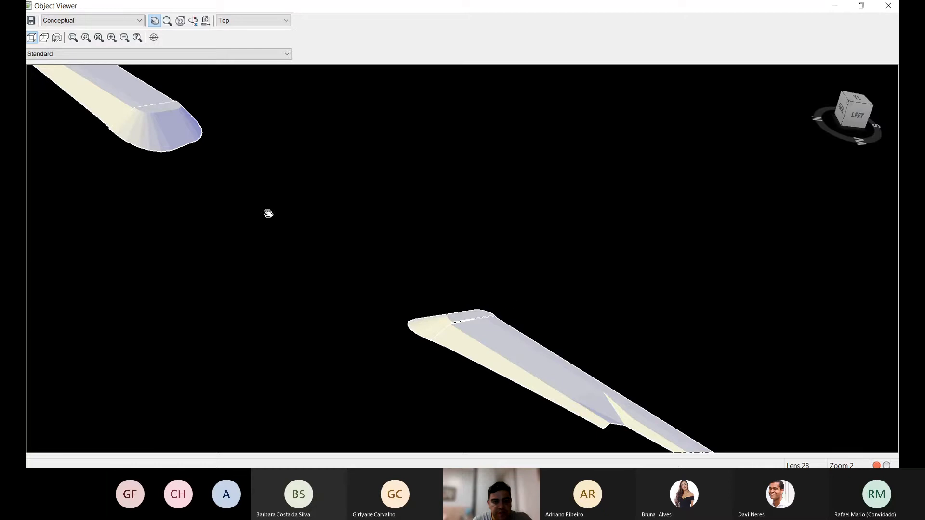
pyautogui.moveTo(268, 213); pyautogui.dragTo(436, 334)
pyautogui.scroll(4, 302, 242)
pyautogui.moveTo(190, 239); pyautogui.dragTo(469, 331)
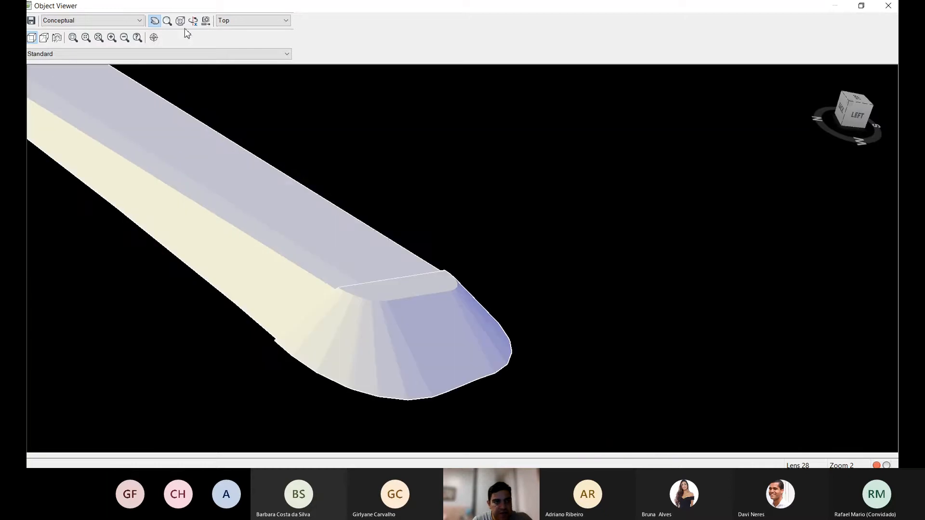
pyautogui.moveTo(378, 371); pyautogui.dragTo(550, 320)
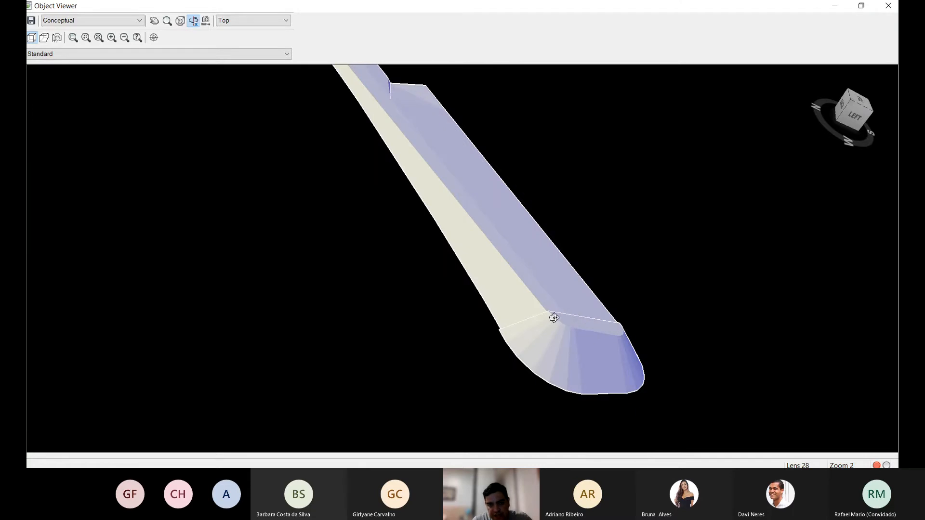
pyautogui.press('Escape')
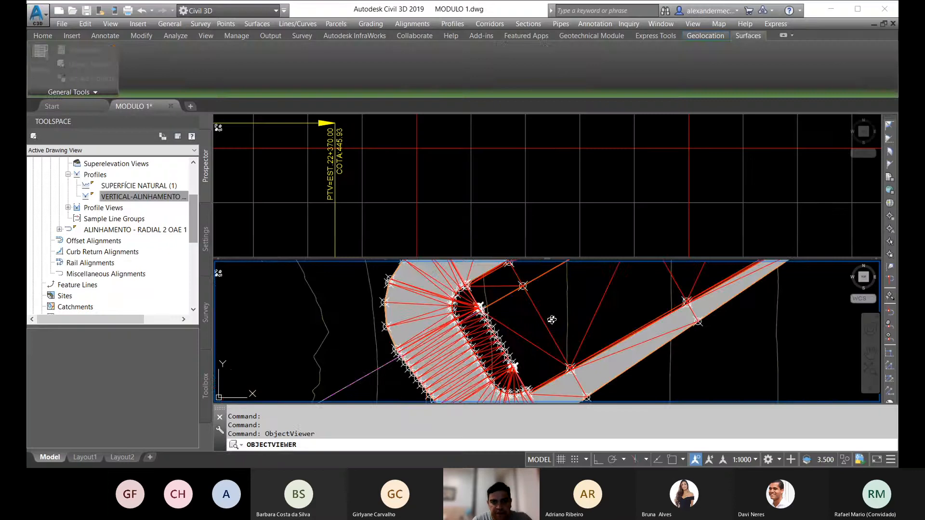
# Step: Examine the gap between the corridor ends in plan and the corresponding valley in the profile view
pyautogui.scroll(-10, 460, 274)
pyautogui.moveTo(440, 275); pyautogui.dragTo(439, 309, button='middle')
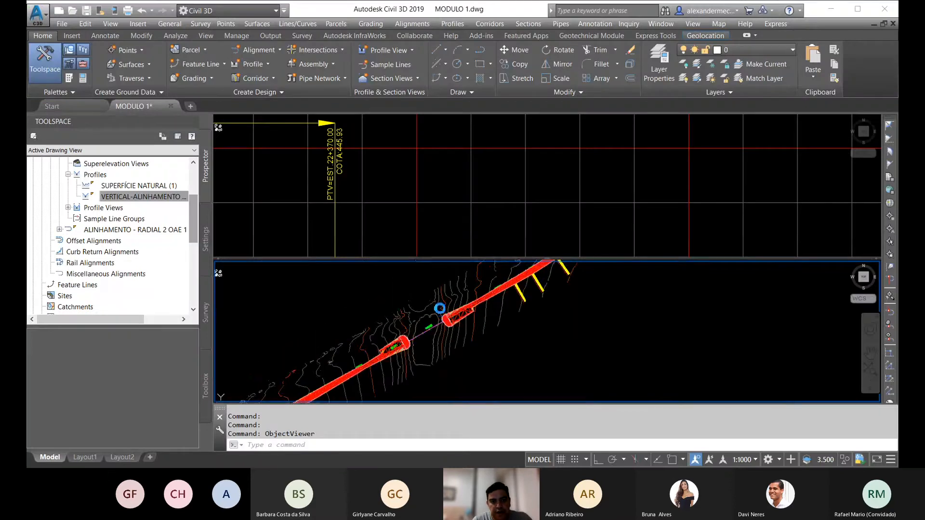
pyautogui.click(371, 152)
pyautogui.scroll(-6, 371, 151)
pyautogui.scroll(1, 491, 200)
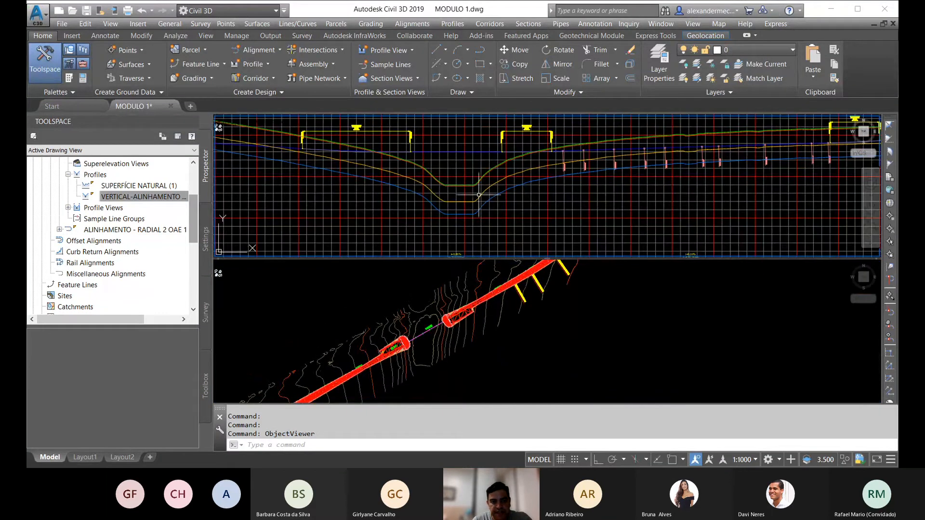
pyautogui.scroll(1, 481, 162)
pyautogui.moveTo(481, 162); pyautogui.dragTo(450, 172, button='middle')
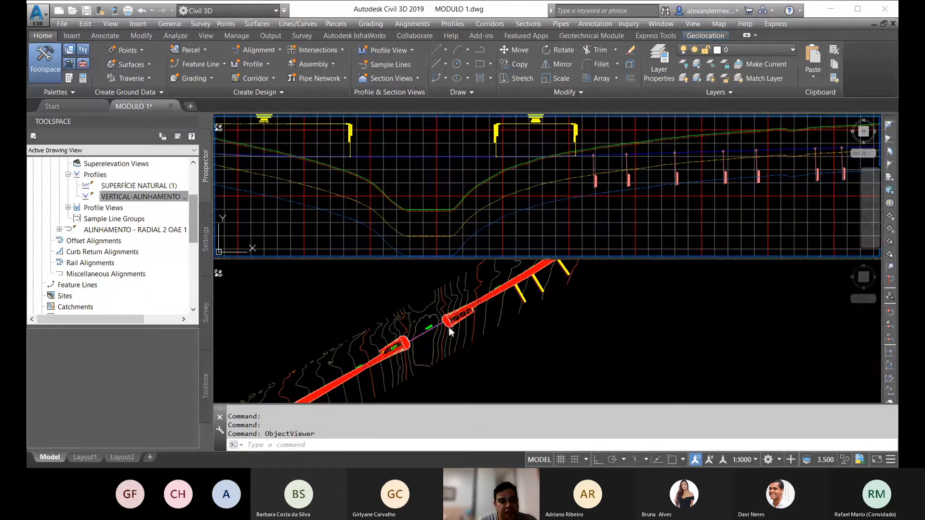
pyautogui.press('Escape')
pyautogui.press('Escape')
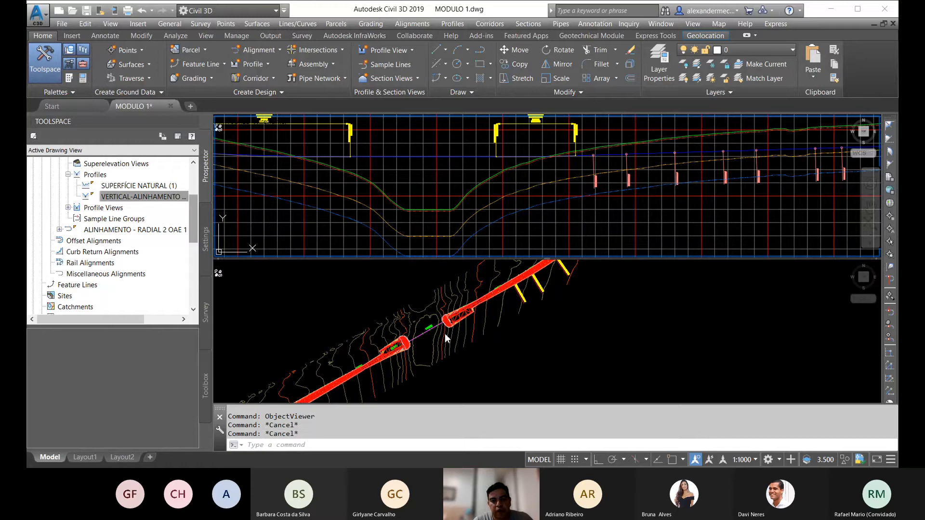
pyautogui.click(439, 334)
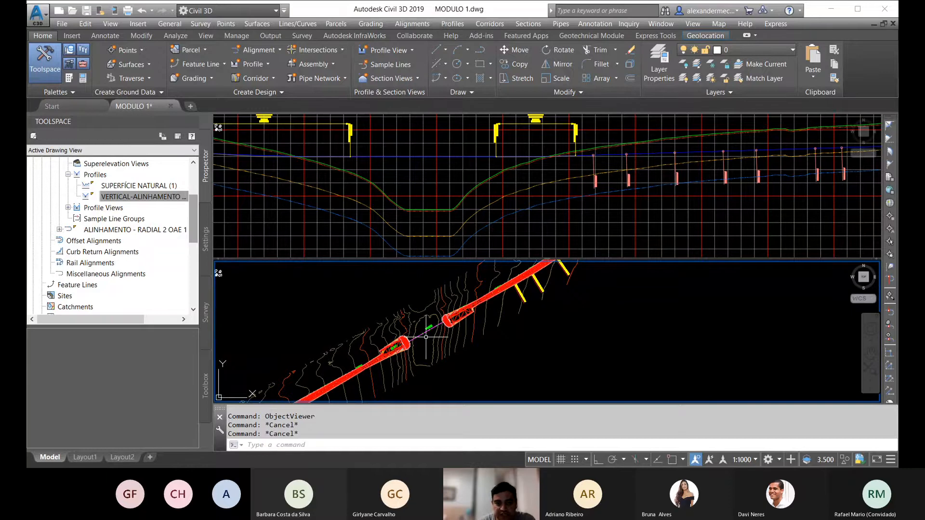
pyautogui.click(477, 165)
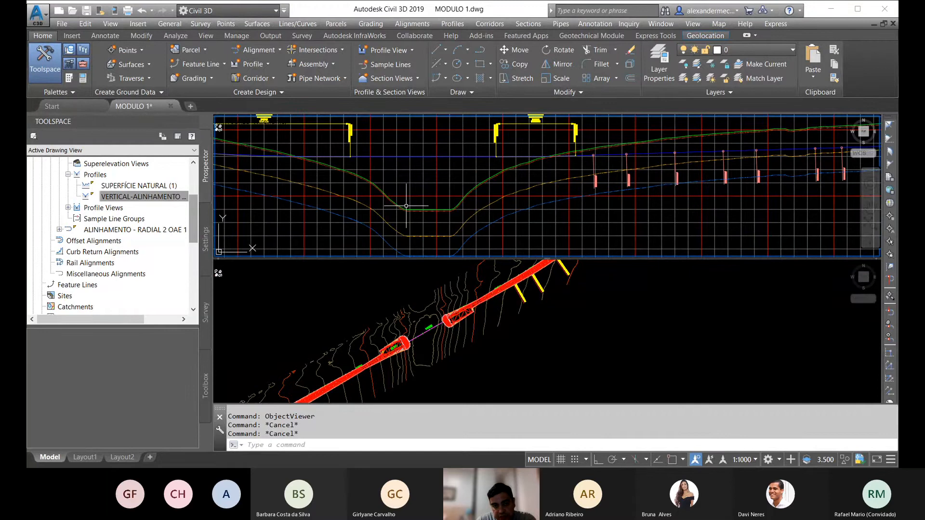
pyautogui.scroll(-5, 462, 198)
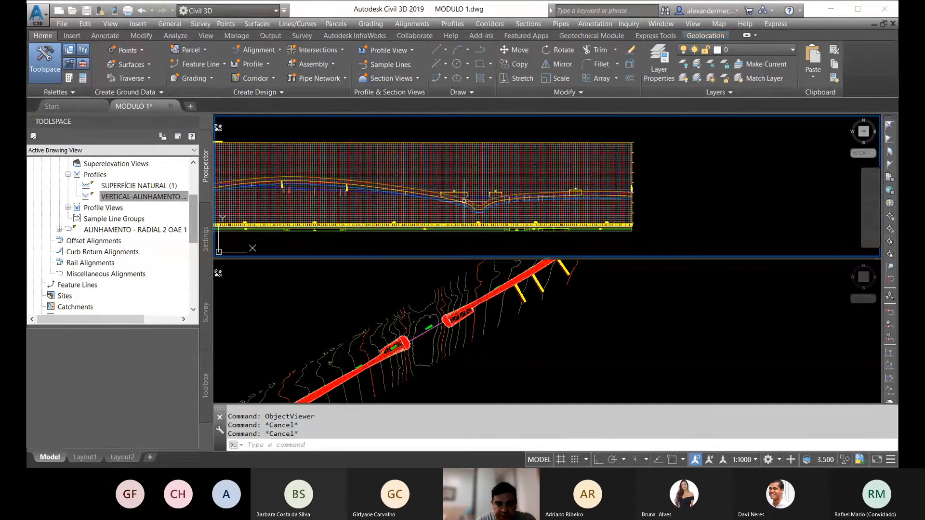
# Step: Start creating a profile from surface with ALINHAMENTO - EIXO LOTE A as the alignment
pyautogui.click(265, 65)
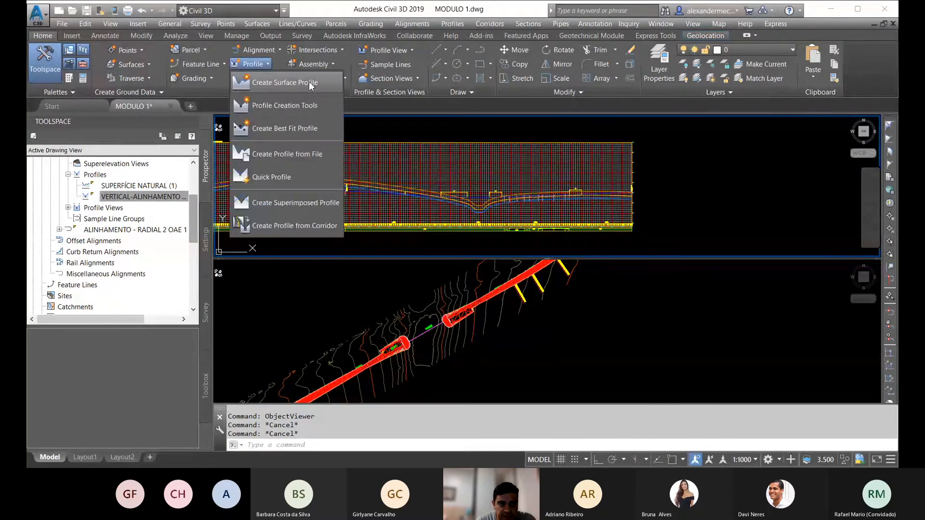
pyautogui.click(284, 83)
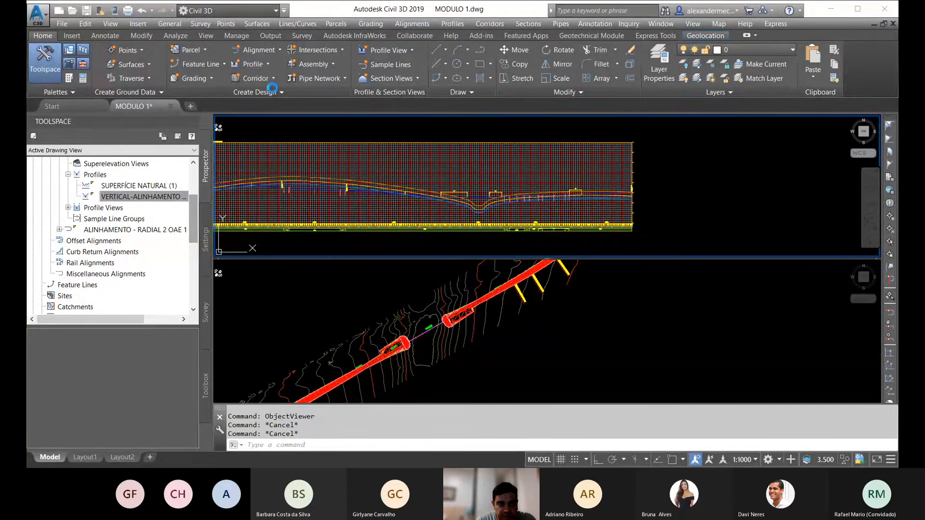
pyautogui.click(359, 181)
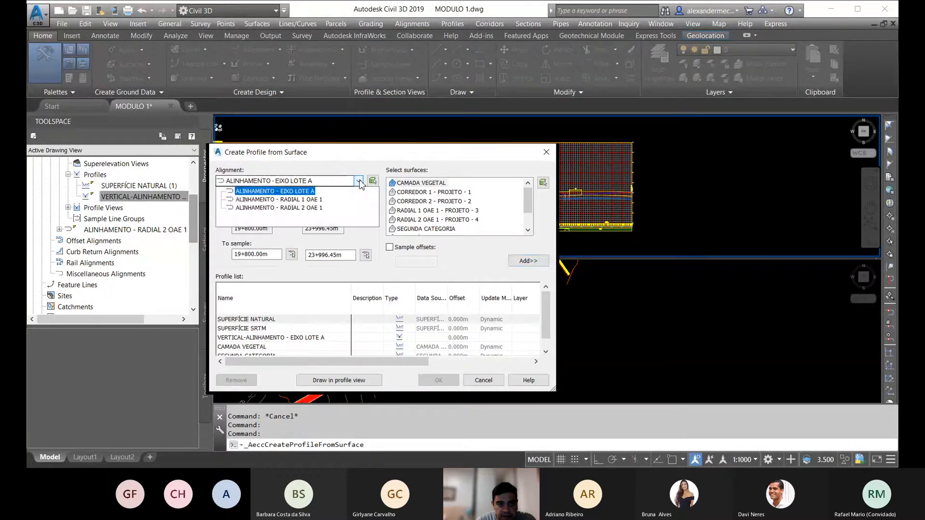
pyautogui.click(311, 189)
pyautogui.click(358, 182)
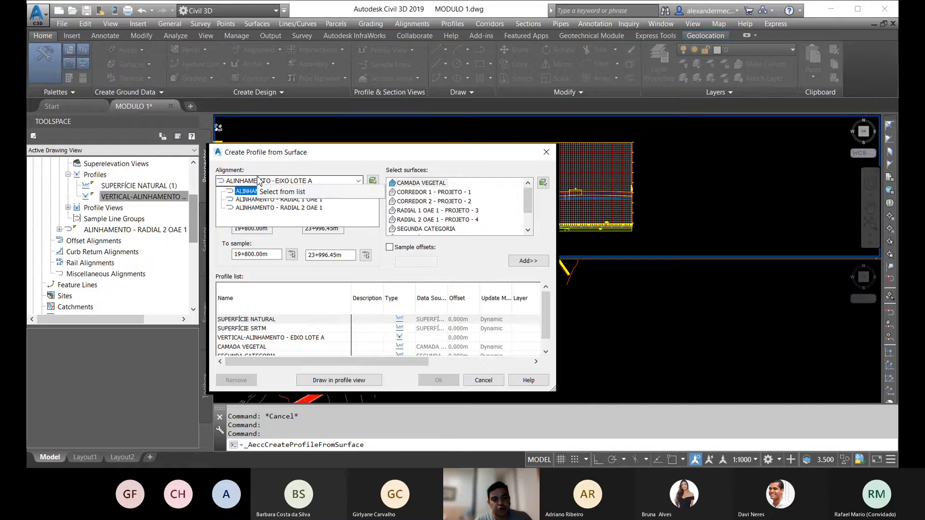
pyautogui.click(278, 185)
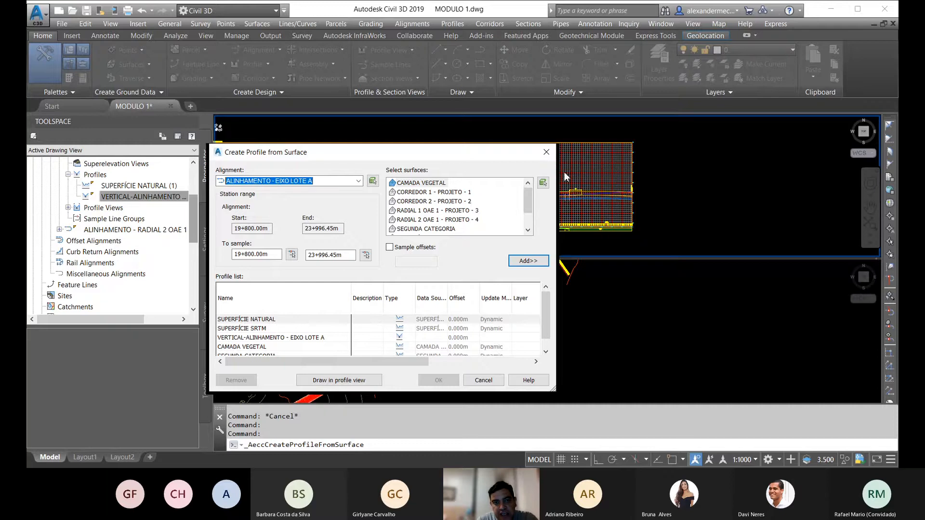
# Step: Add RADIAL 1 OAE 1 - PROJETO - 3 and RADIAL 2 OAE 1 - PROJETO - 4 as surface profiles, and skip creating a new profile view
pyautogui.scroll(-2, 462, 197)
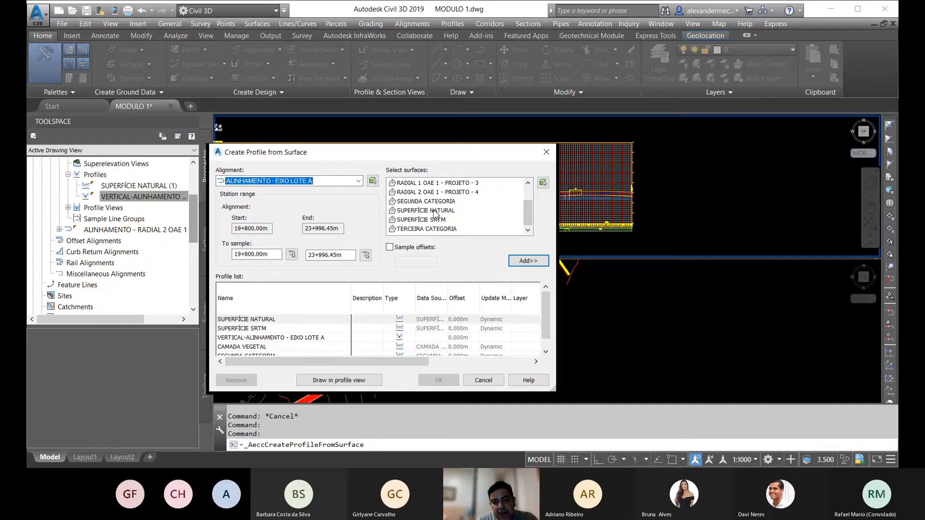
pyautogui.click(527, 217)
pyautogui.moveTo(532, 217); pyautogui.dragTo(530, 203)
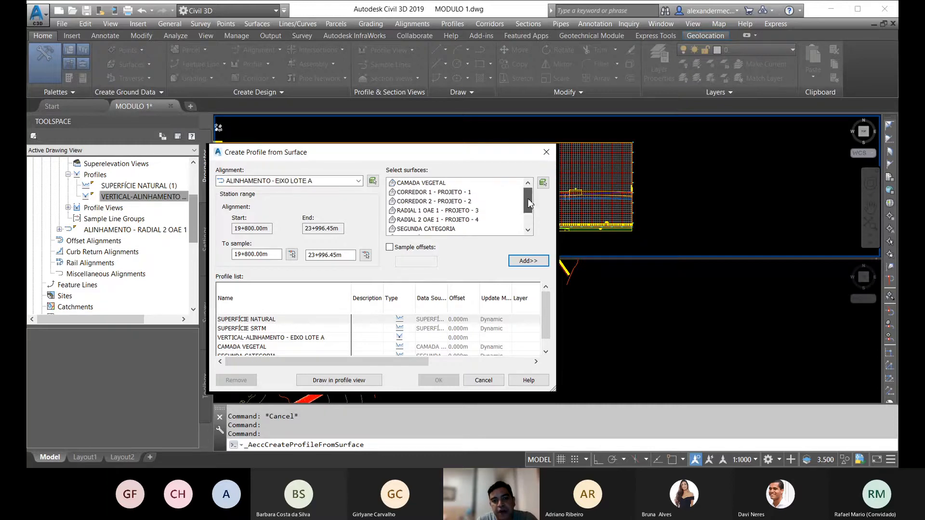
pyautogui.click(431, 212)
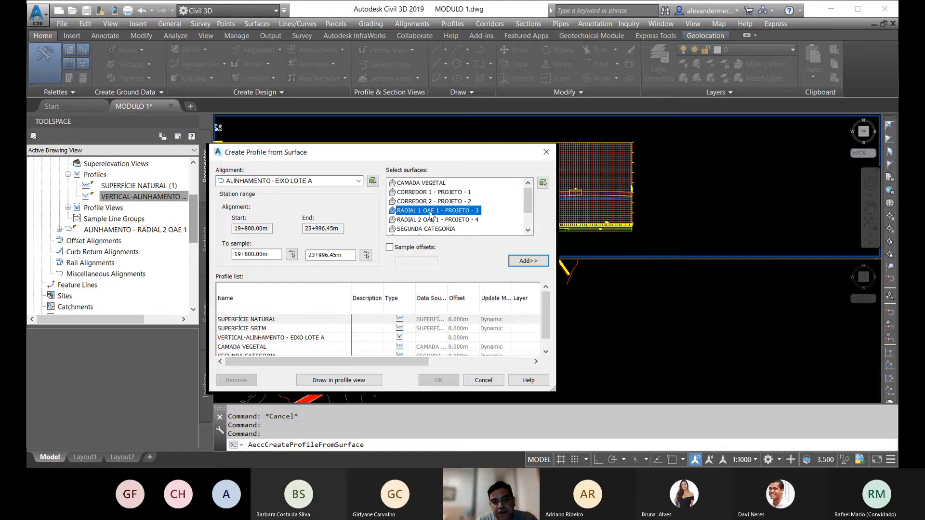
pyautogui.click(528, 262)
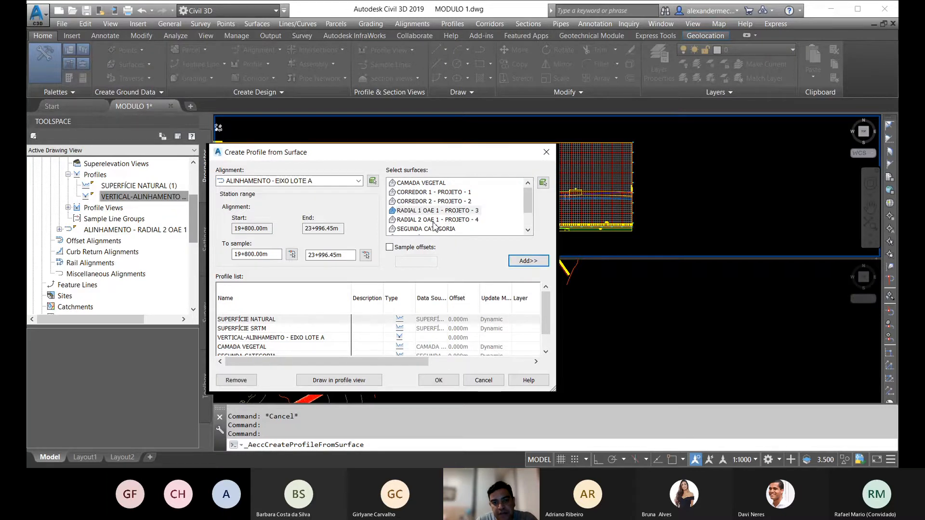
pyautogui.click(434, 221)
pyautogui.click(520, 262)
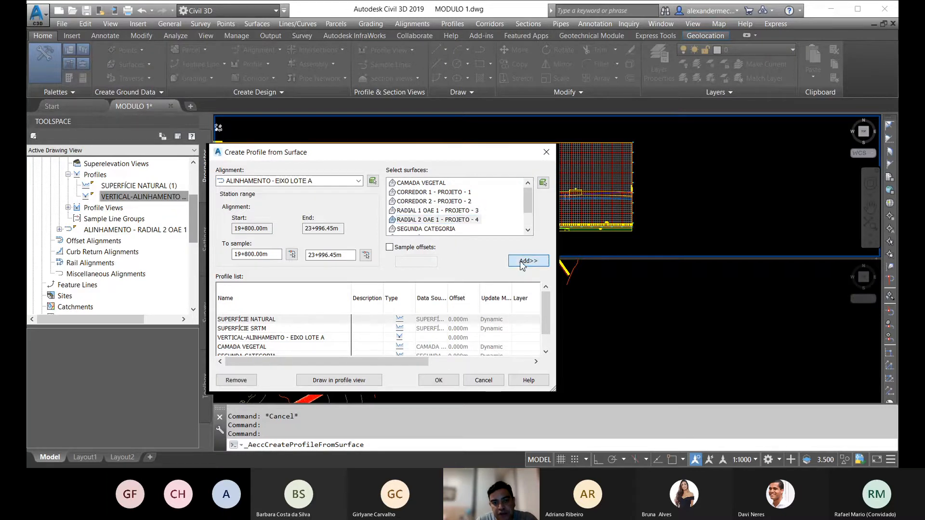
pyautogui.click(362, 380)
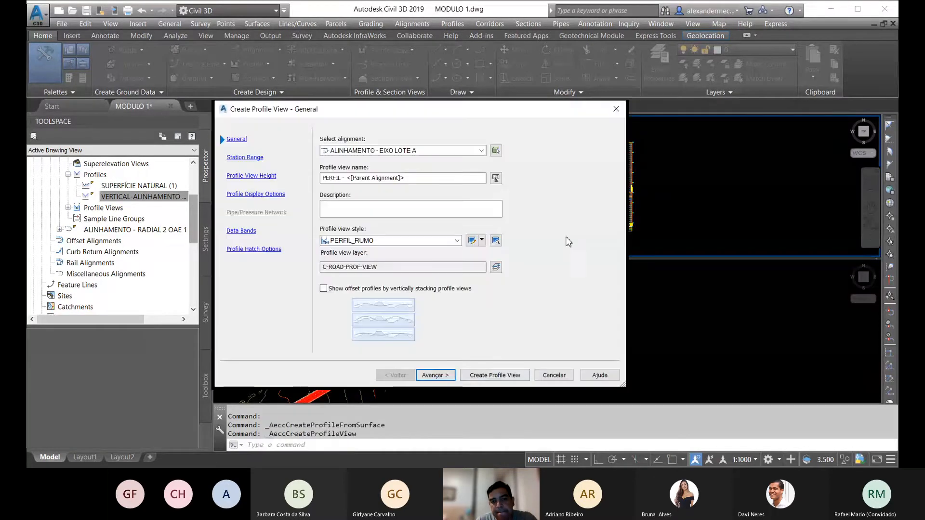
pyautogui.click(549, 378)
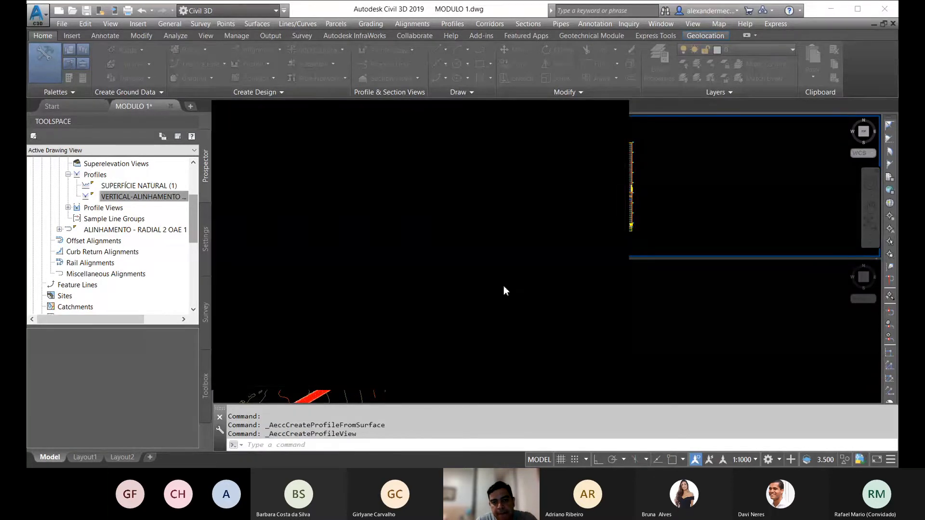
# Step: Examine the radial surface profiles across the valley in the profile view and compare them with the corridor gap in plan
pyautogui.scroll(5, 488, 182)
pyautogui.scroll(-2, 471, 165)
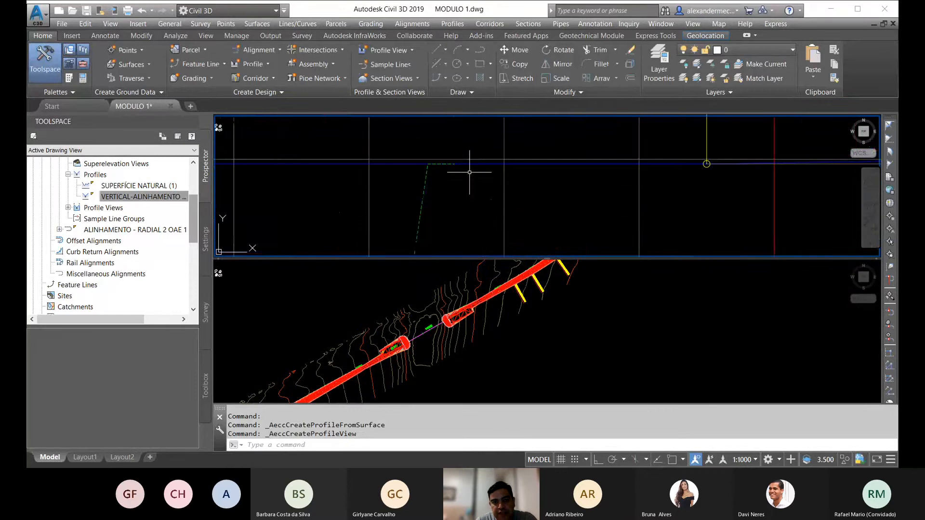
pyautogui.scroll(-2, 487, 161)
pyautogui.scroll(-2, 396, 139)
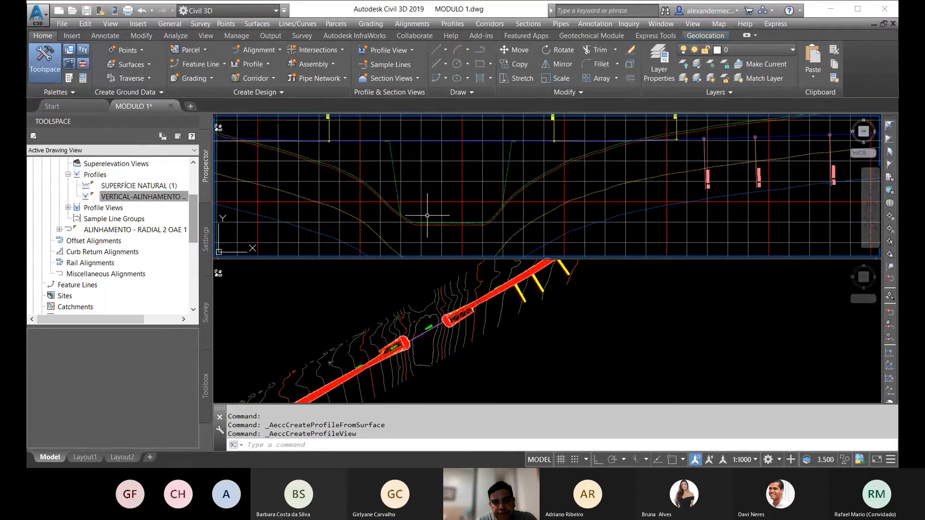
pyautogui.scroll(1, 423, 202)
pyautogui.scroll(1, 416, 212)
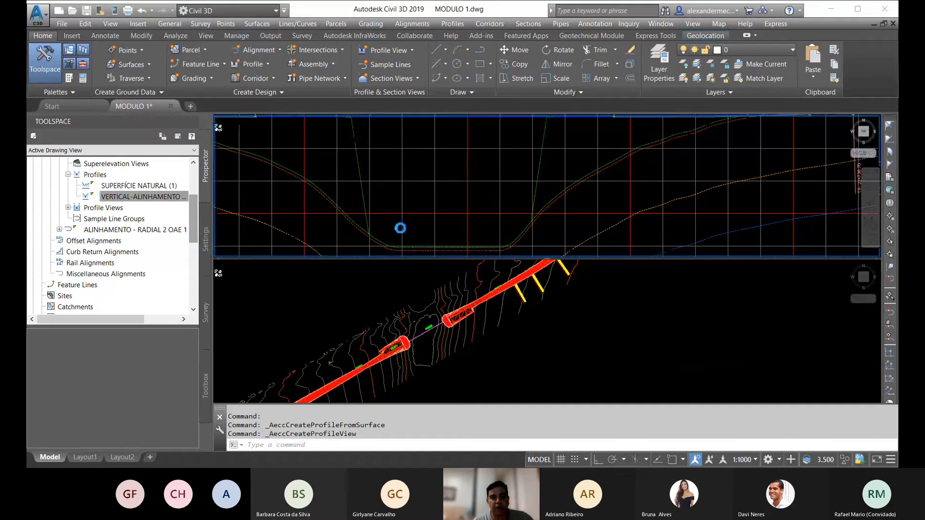
pyautogui.scroll(-2, 399, 226)
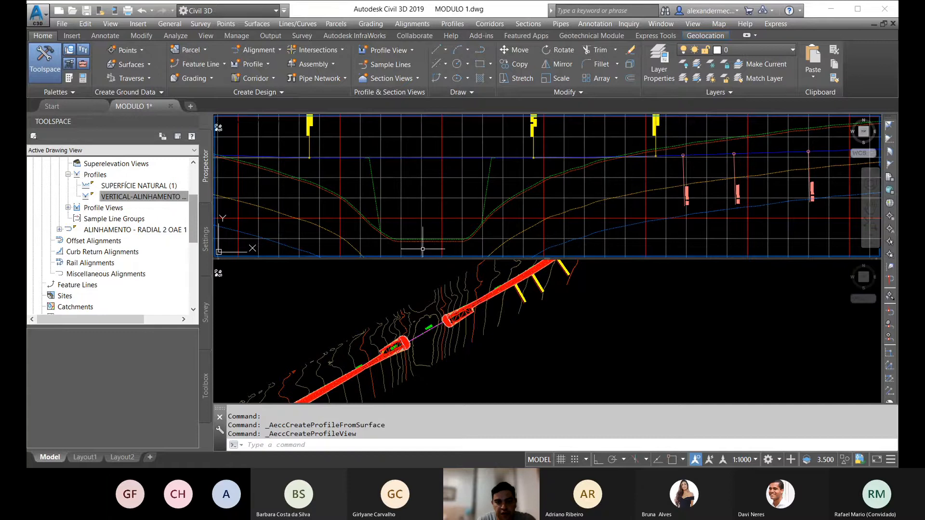
pyautogui.moveTo(461, 229); pyautogui.dragTo(469, 186, button='middle')
pyautogui.click(407, 327)
pyautogui.moveTo(457, 325); pyautogui.dragTo(451, 343, button='middle')
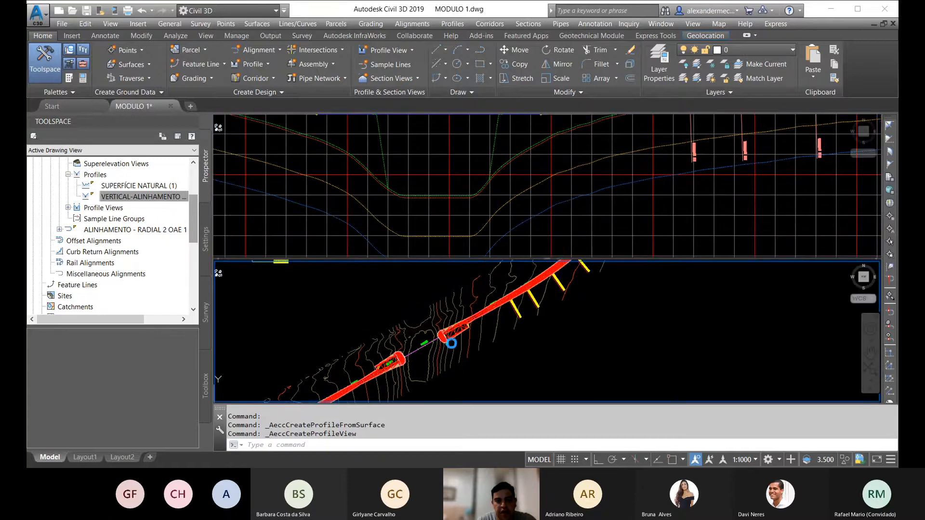
pyautogui.scroll(5, 411, 352)
pyautogui.scroll(3, 410, 352)
pyautogui.scroll(-6, 421, 365)
pyautogui.click(443, 166)
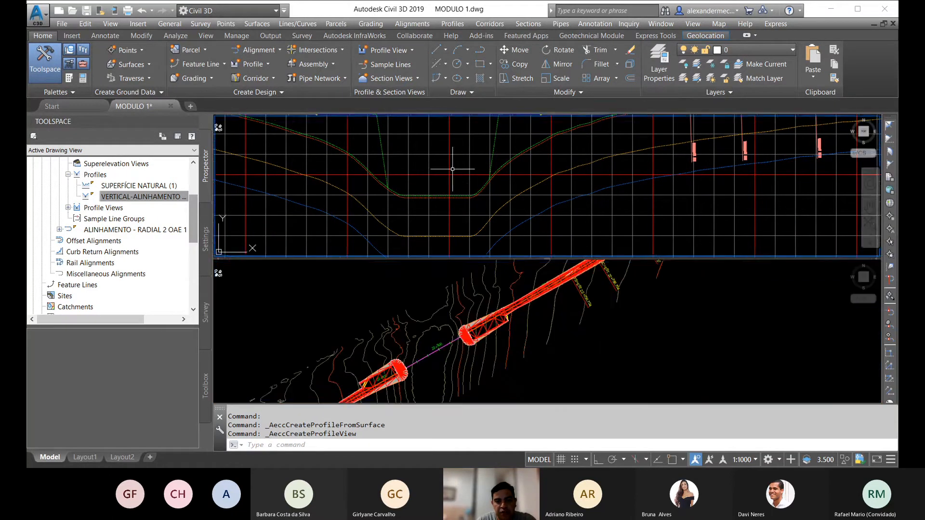
pyautogui.moveTo(443, 166); pyautogui.dragTo(485, 185, button='middle')
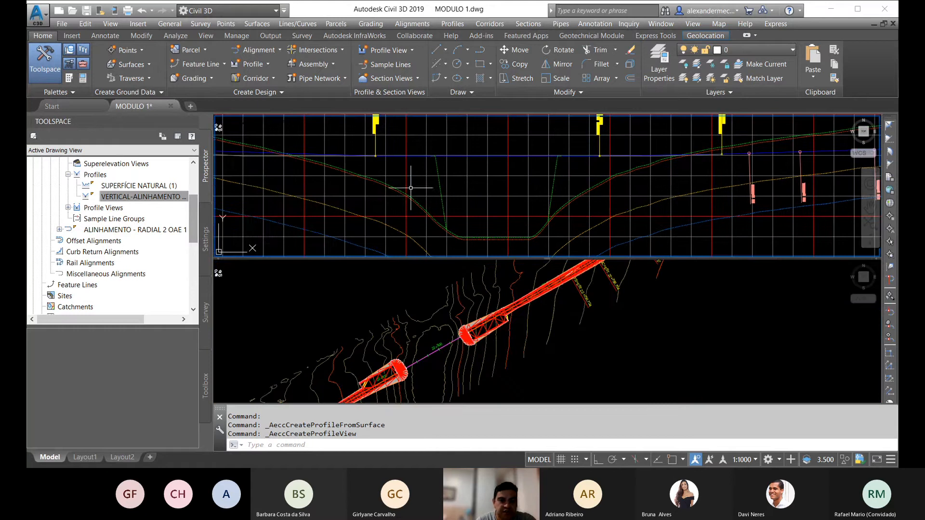
# Step: Examine the CORREDOR 1 end at the RADIAL 1 curve in plan and the foot of its slope in the profile view
pyautogui.click(405, 402)
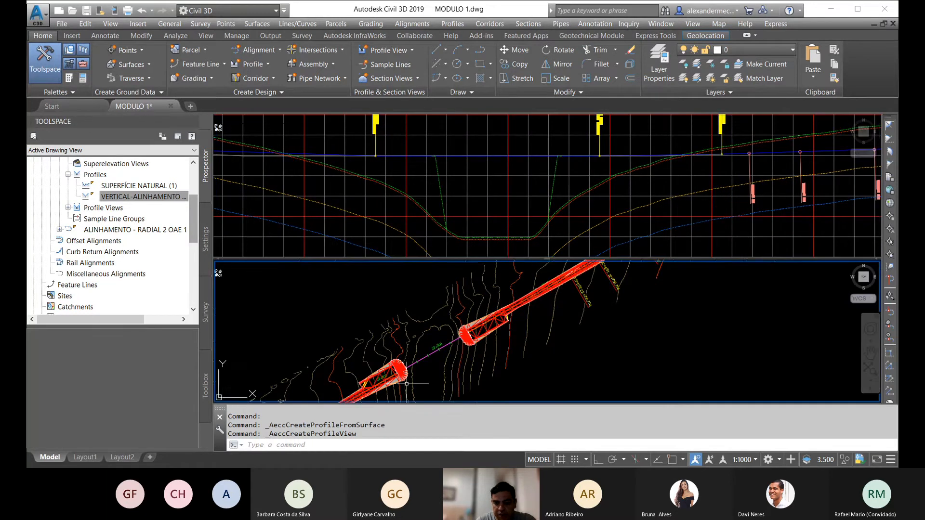
pyautogui.scroll(5, 386, 347)
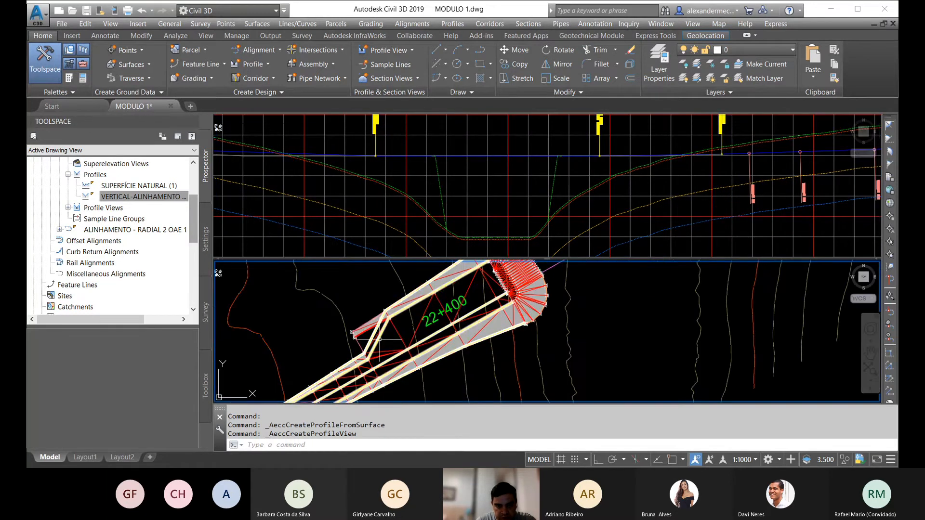
pyautogui.click(381, 340)
pyautogui.moveTo(380, 339); pyautogui.dragTo(356, 360, button='middle')
pyautogui.scroll(5, 477, 313)
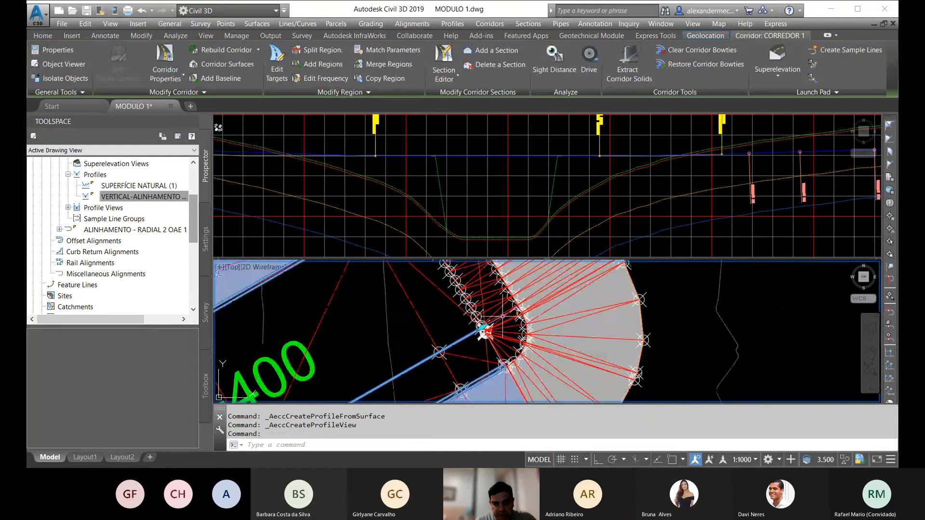
pyautogui.press('Escape')
pyautogui.press('Escape')
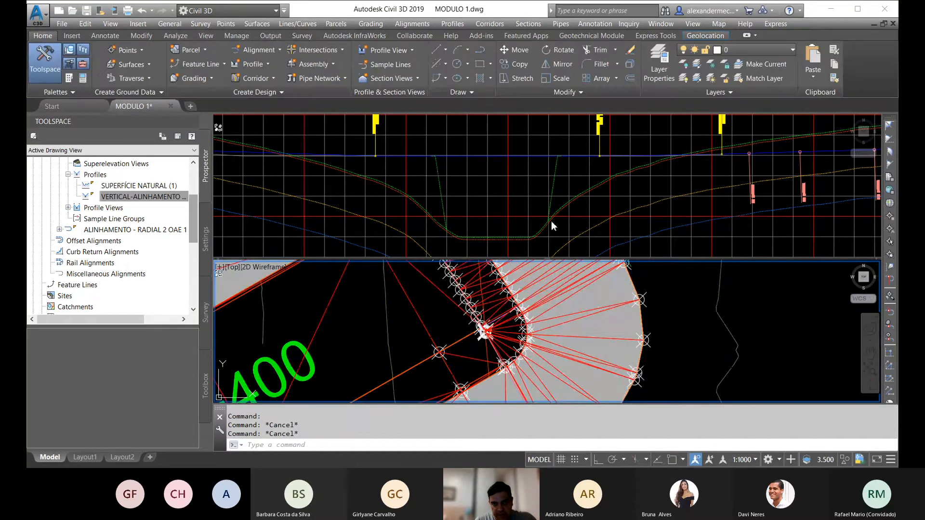
pyautogui.click(443, 241)
pyautogui.scroll(3, 446, 236)
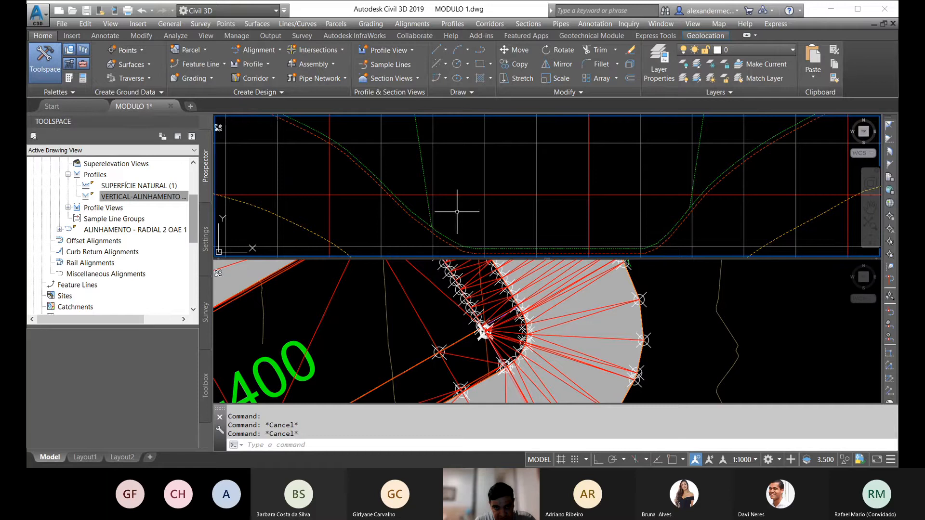
pyautogui.scroll(-2, 454, 197)
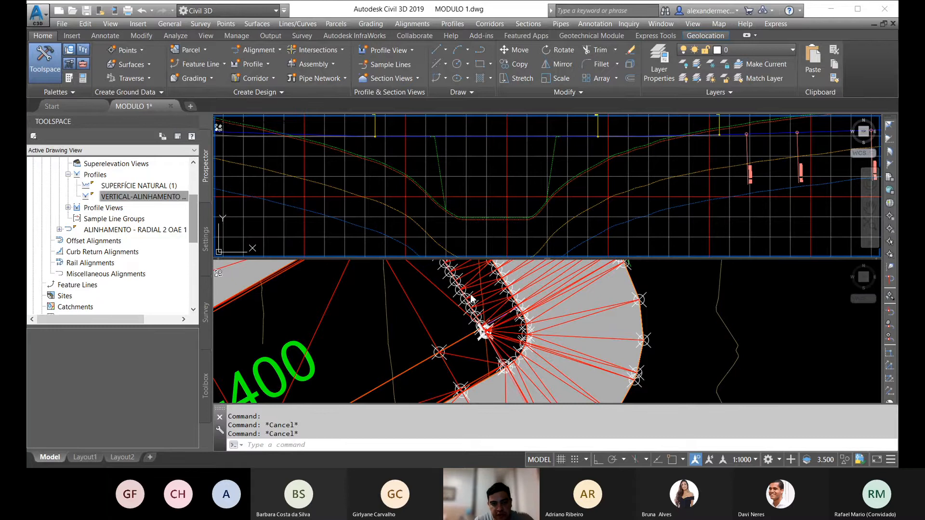
pyautogui.scroll(-8, 471, 294)
pyautogui.click(477, 328)
pyautogui.scroll(-8, 477, 331)
pyautogui.scroll(-3, 461, 341)
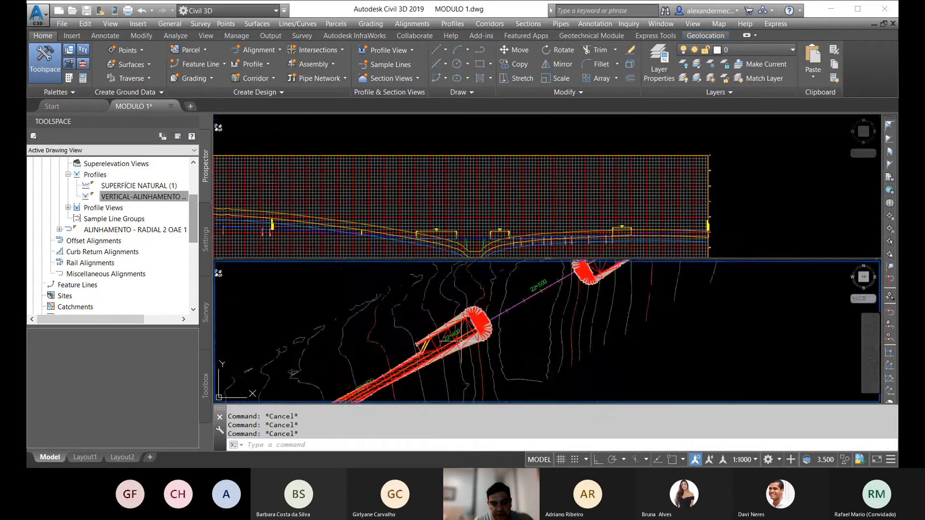
# Step: Pull the CORREDOR 1 end back along the alignment from the RADIAL 1 centre towards station 22+400
pyautogui.scroll(4, 420, 346)
pyautogui.click(441, 346)
pyautogui.moveTo(549, 306); pyautogui.dragTo(482, 330, button='middle')
pyautogui.scroll(4, 521, 329)
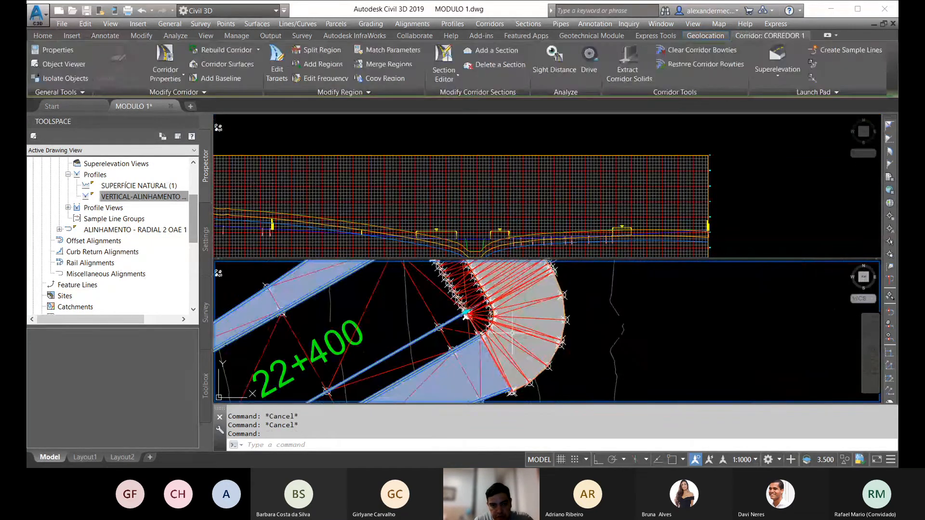
pyautogui.click(465, 315)
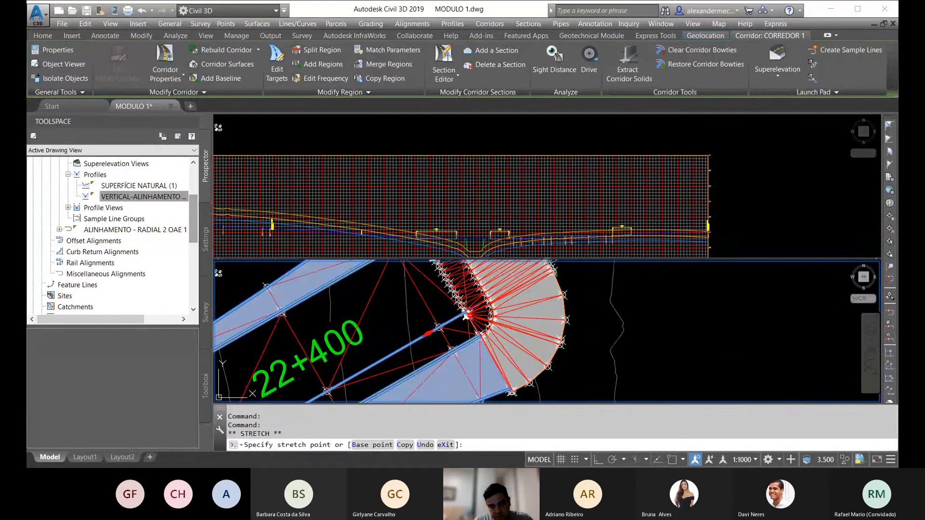
pyautogui.click(428, 332)
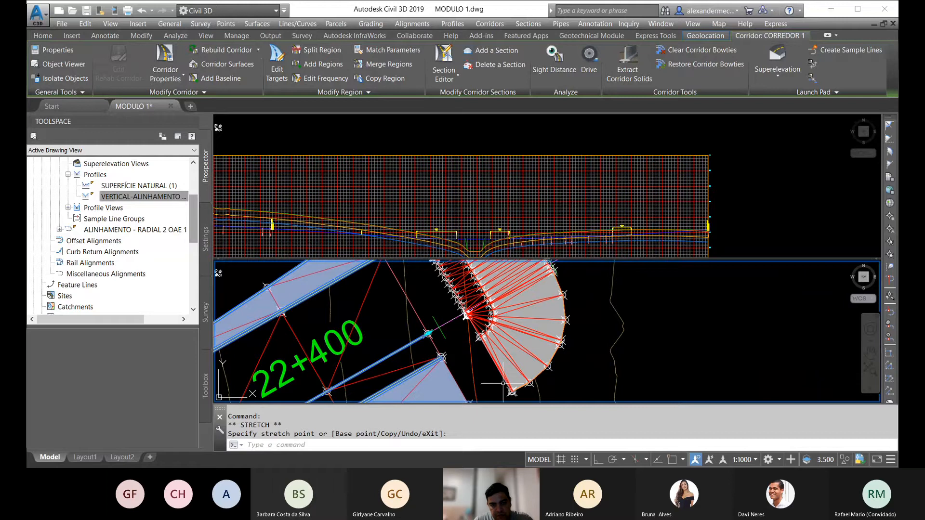
pyautogui.press('Escape')
pyautogui.press('Escape')
# Step: Send the RADIAL 1 OAE 1 surface to the back of the display order
pyautogui.scroll(5, 472, 317)
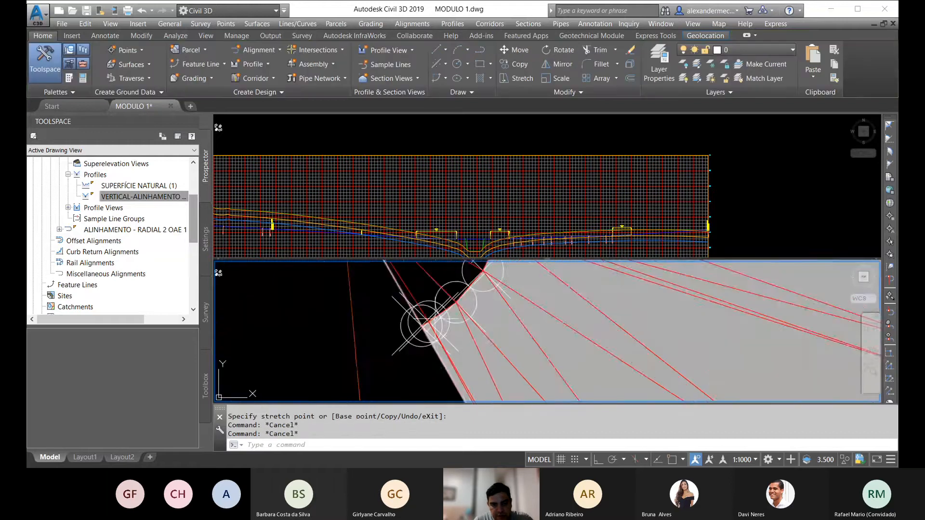
pyautogui.click(452, 317)
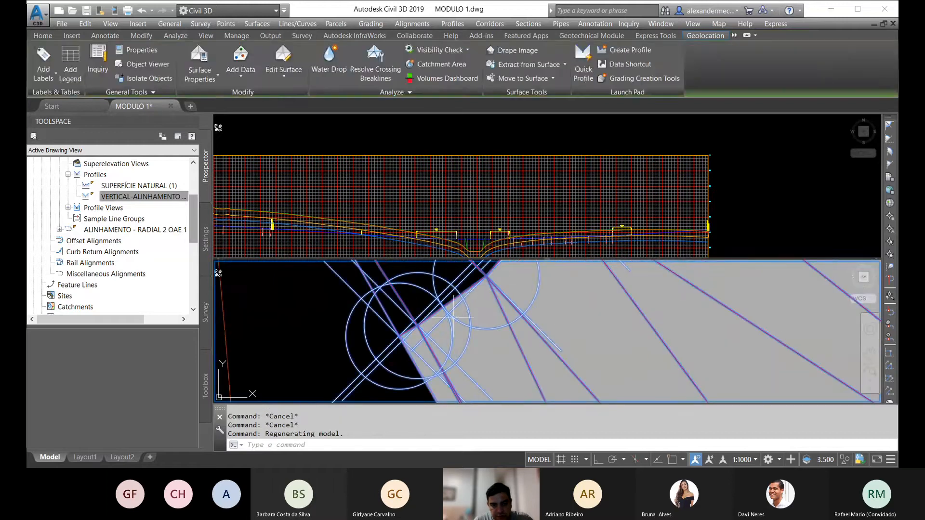
pyautogui.scroll(-3, 453, 318)
pyautogui.rightClick(471, 302)
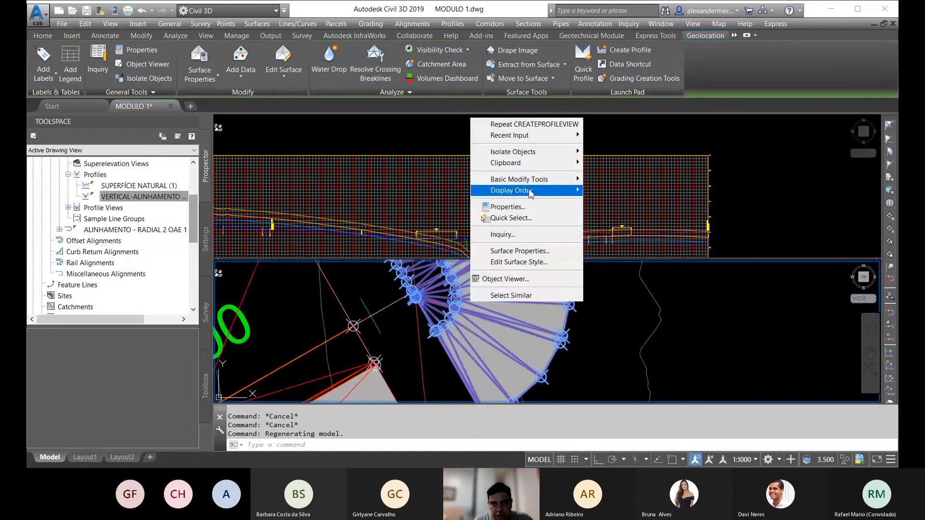
pyautogui.moveTo(529, 191)
pyautogui.click(626, 202)
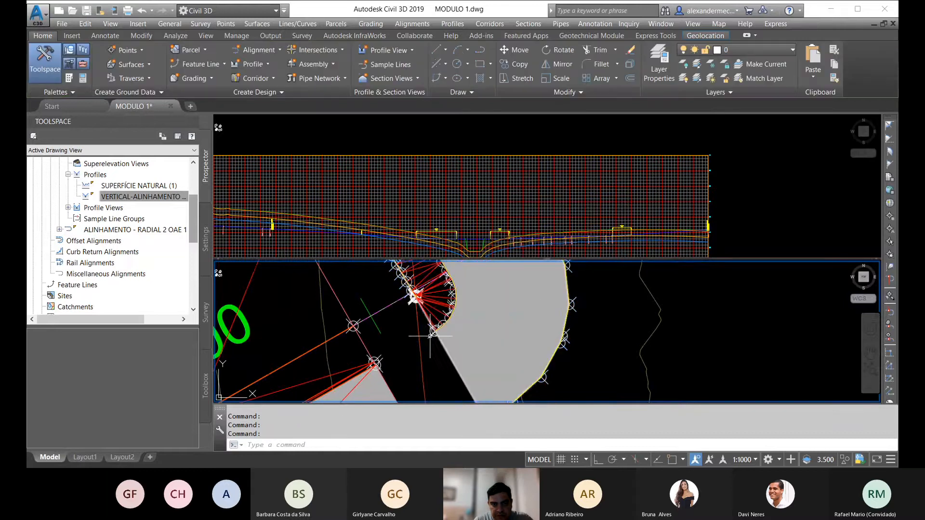
# Step: Send the RADIAL 1 OAE 1 corridor to the back of the display order
pyautogui.scroll(5, 430, 335)
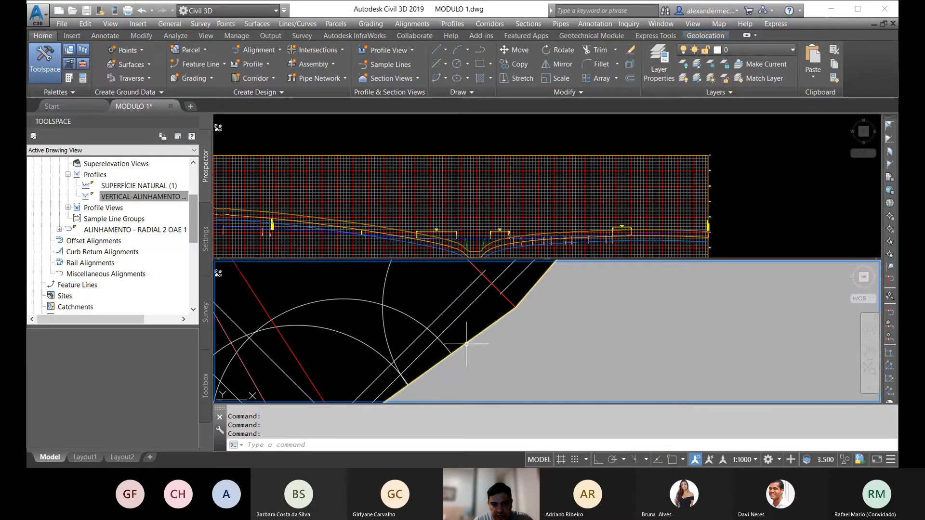
pyautogui.click(466, 343)
pyautogui.rightClick(476, 319)
pyautogui.moveTo(529, 148)
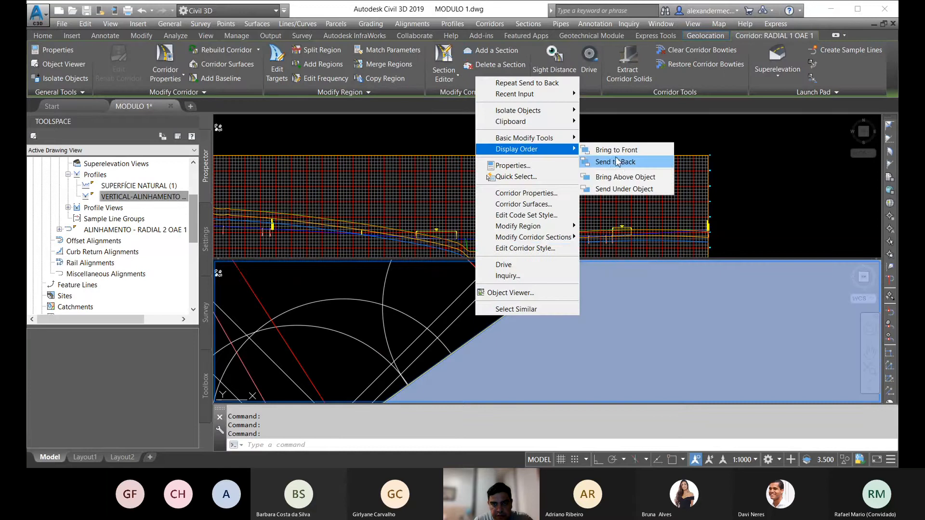
pyautogui.click(627, 163)
pyautogui.click(477, 328)
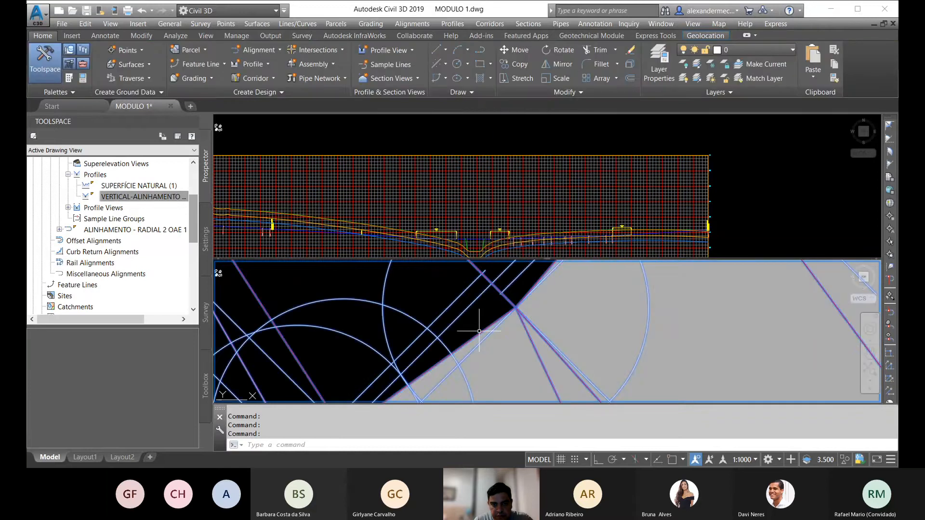
pyautogui.scroll(-3, 475, 331)
pyautogui.press('Escape')
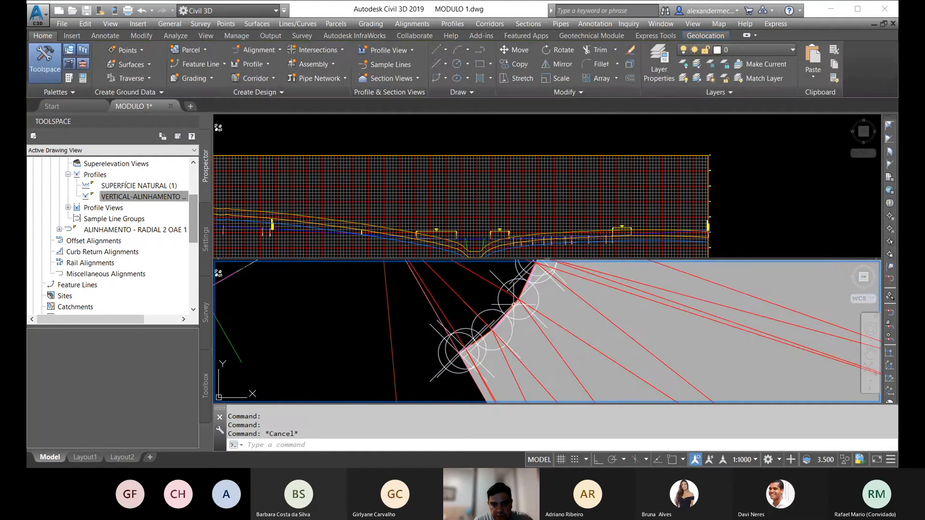
# Step: Move the RADIAL 1 curve alignment from its endpoint onto the corner endpoint of the CORREDOR 1 end near station 22+400
pyautogui.scroll(-6, 506, 303)
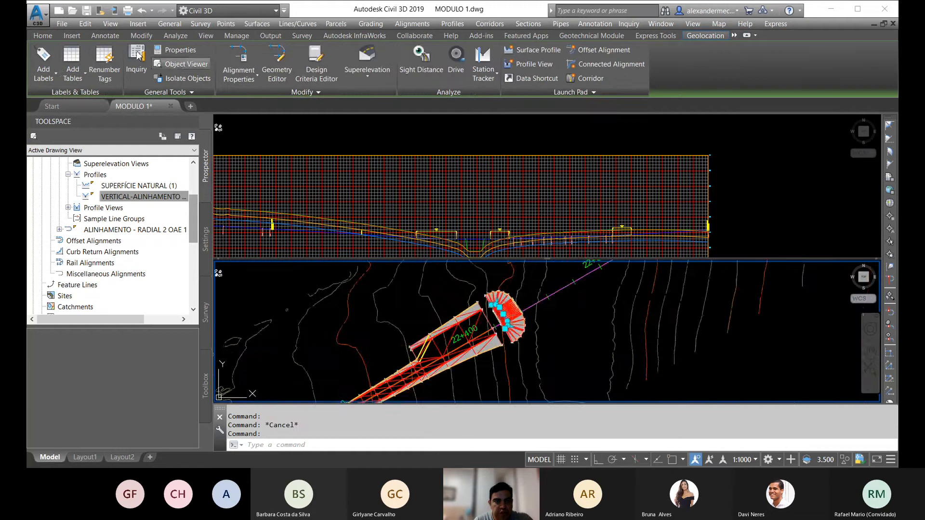
pyautogui.click(41, 38)
pyautogui.click(516, 49)
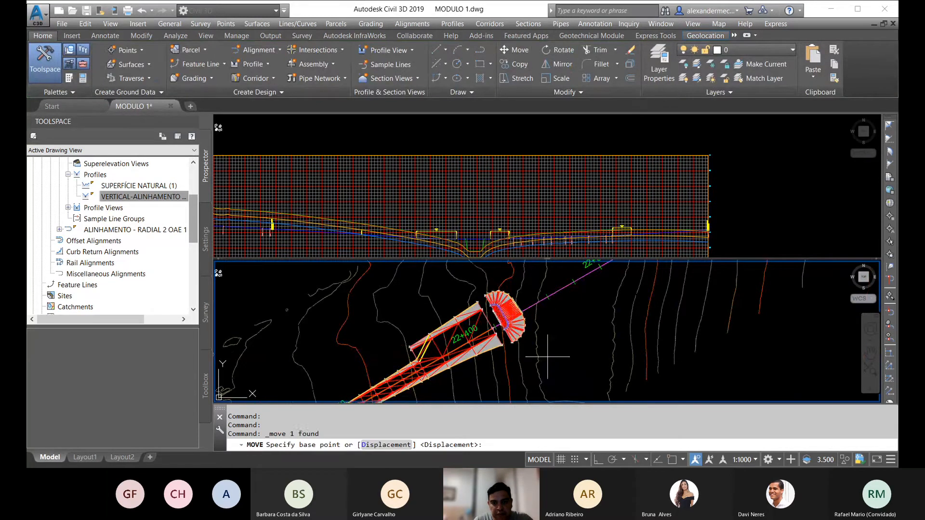
pyautogui.scroll(5, 535, 311)
pyautogui.keyDown('shift'); pyautogui.rightClick(540, 309); pyautogui.keyUp('shift')
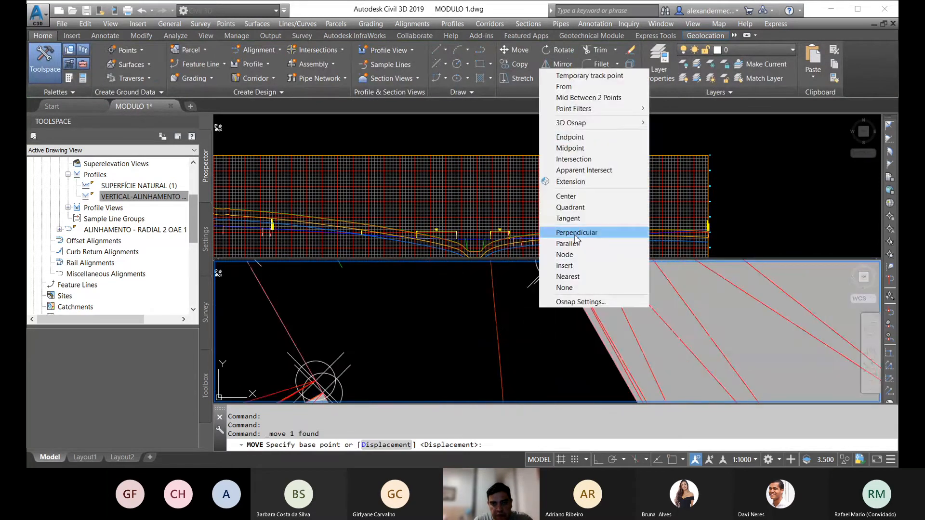
pyautogui.click(568, 137)
pyautogui.scroll(-1, 536, 367)
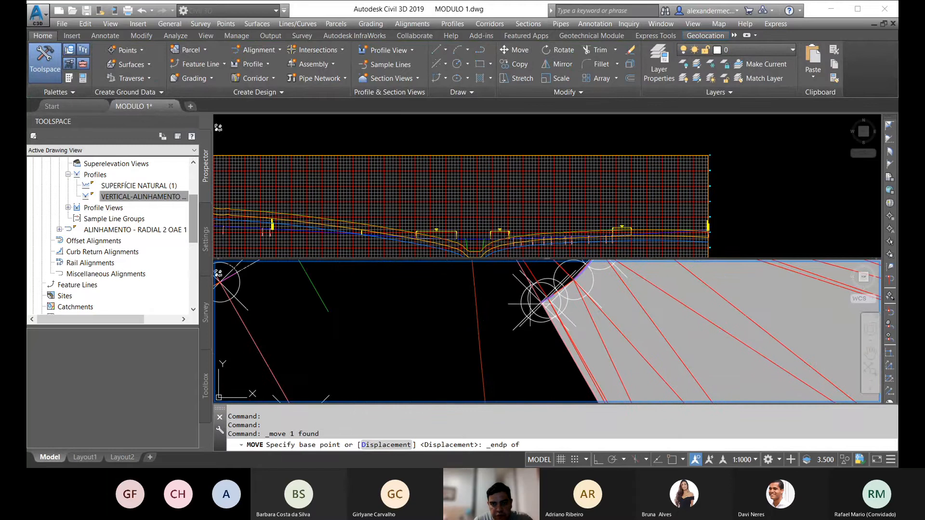
pyautogui.click(541, 302)
pyautogui.scroll(5, 530, 304)
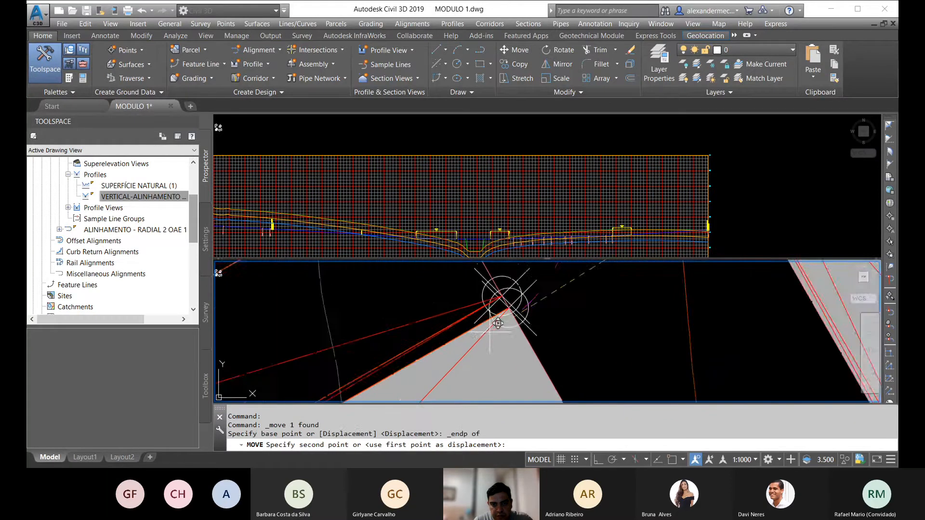
pyautogui.keyDown('shift'); pyautogui.rightClick(524, 307); pyautogui.keyUp('shift')
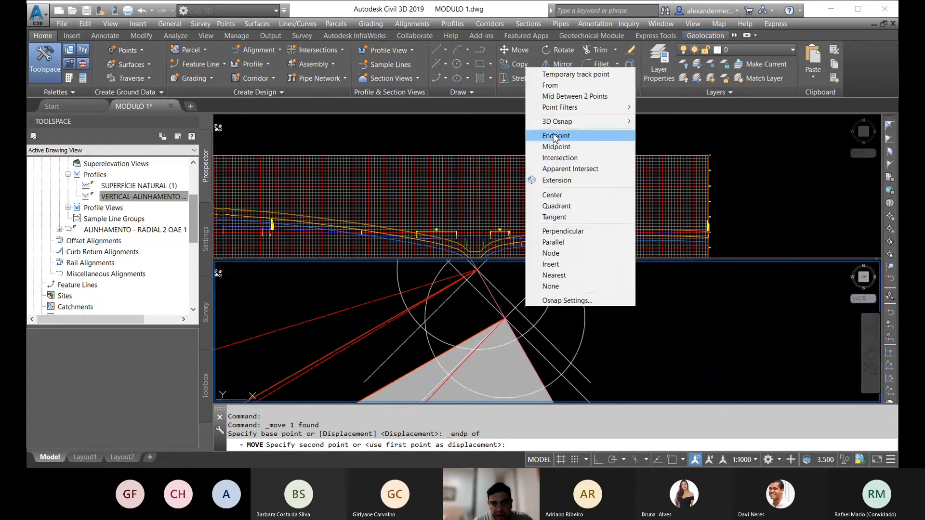
pyautogui.click(549, 141)
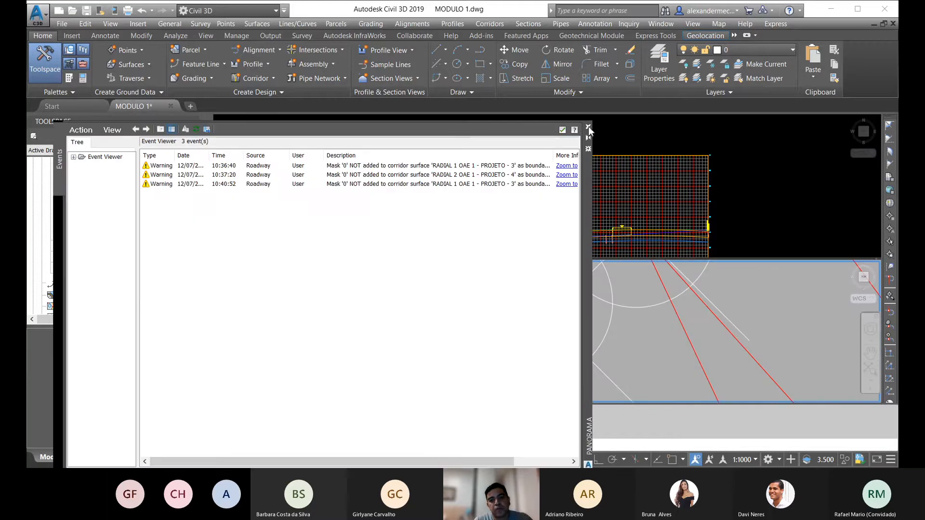
pyautogui.click(588, 127)
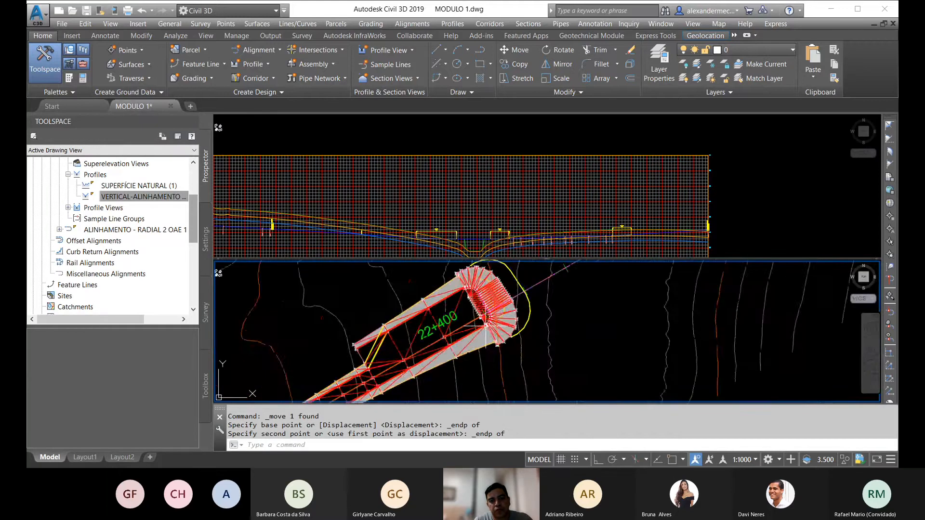
# Step: Rebuild the RADIAL 1 OAE 1 corridor and dismiss the event list
pyautogui.scroll(-2, 485, 326)
pyautogui.scroll(4, 493, 303)
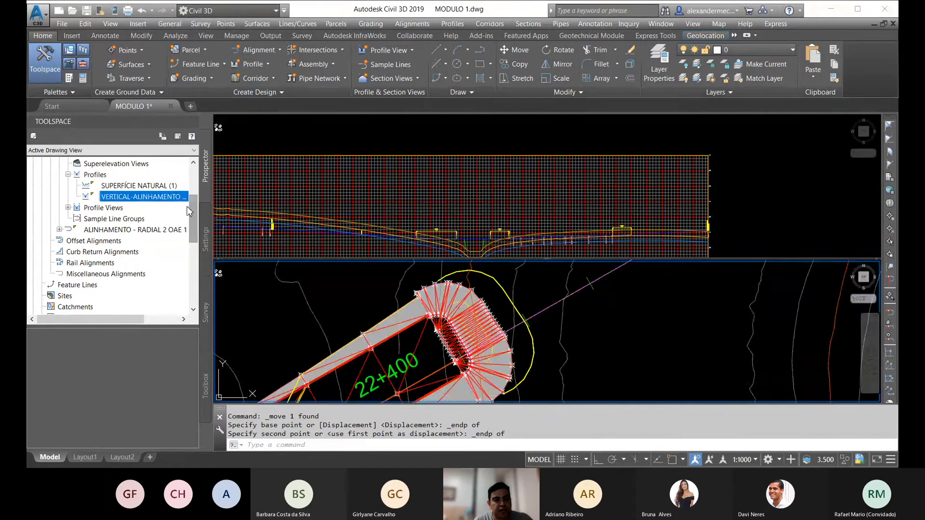
pyautogui.moveTo(198, 208); pyautogui.dragTo(192, 250)
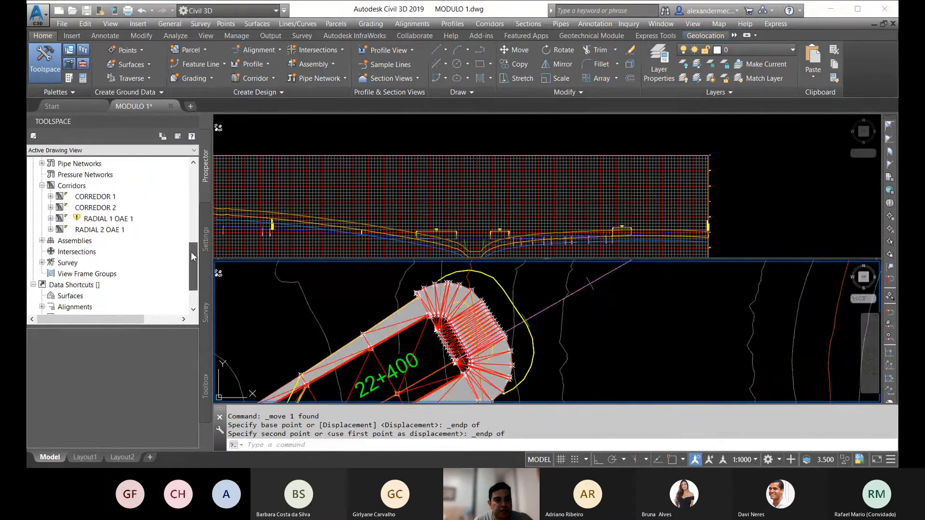
pyautogui.rightClick(109, 220)
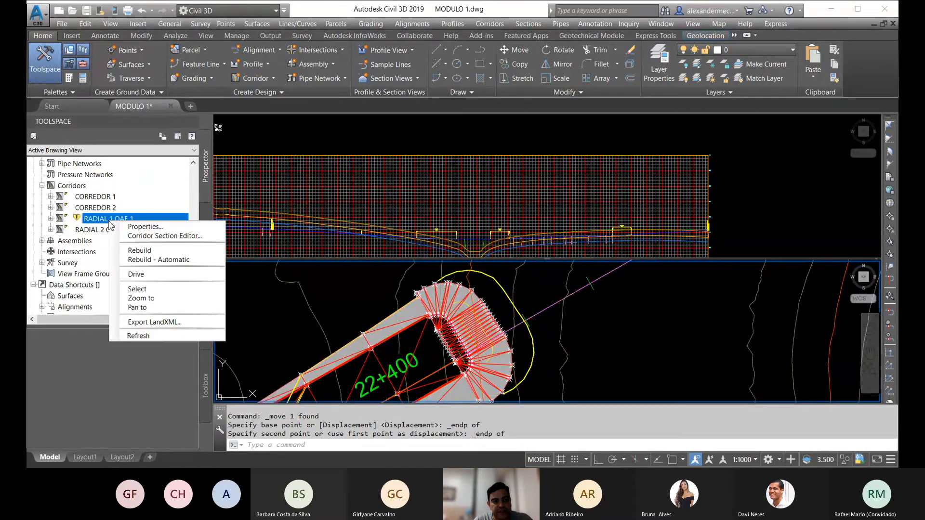
pyautogui.click(140, 251)
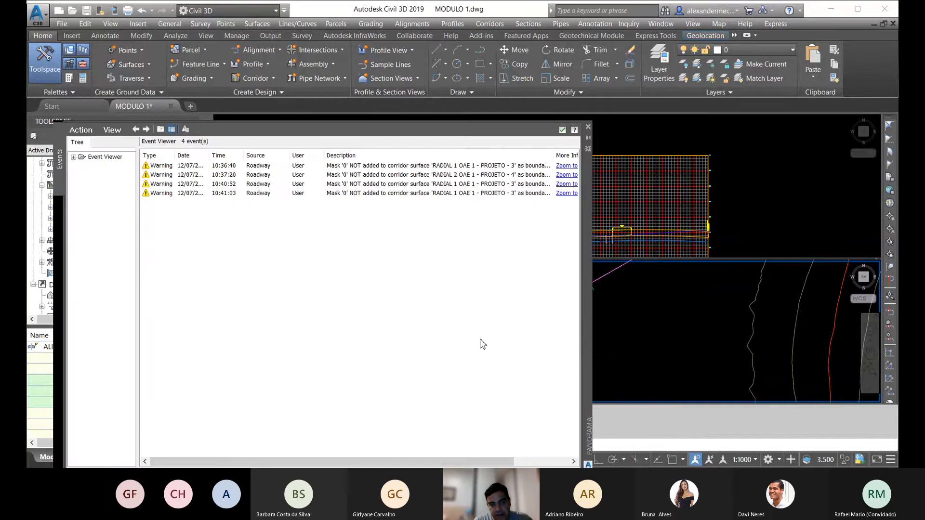
pyautogui.click(587, 127)
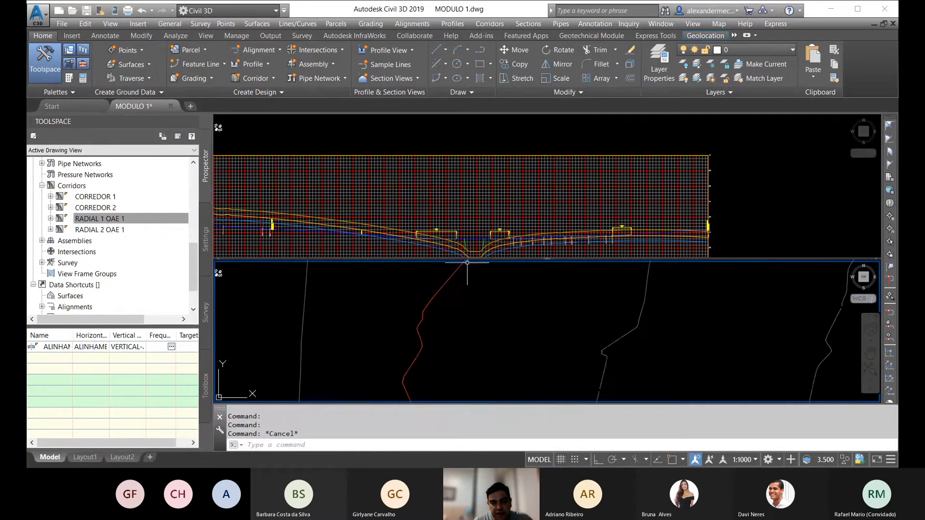
# Step: Examine the radial slopes and ground profiles across the valley in the profile view against the gap between the corridor ends in plan
pyautogui.click(480, 245)
pyautogui.scroll(6, 480, 245)
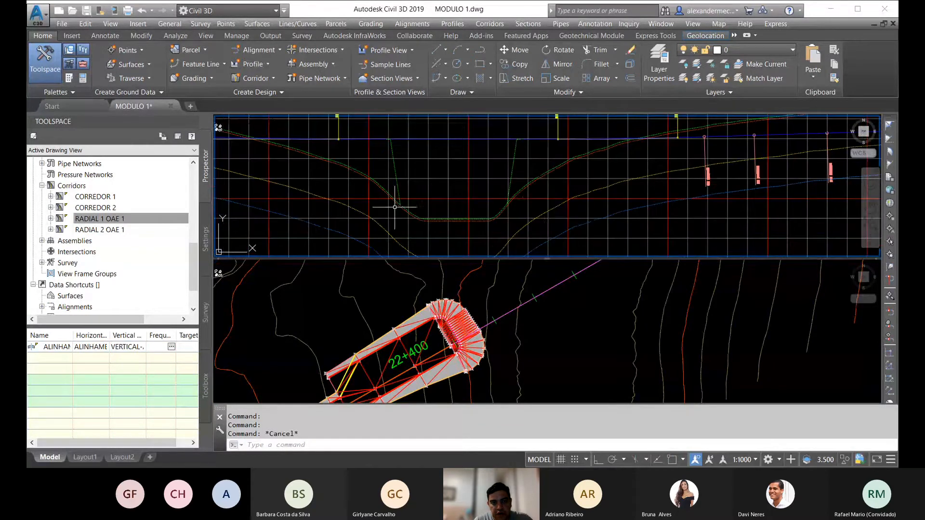
pyautogui.scroll(-2, 407, 208)
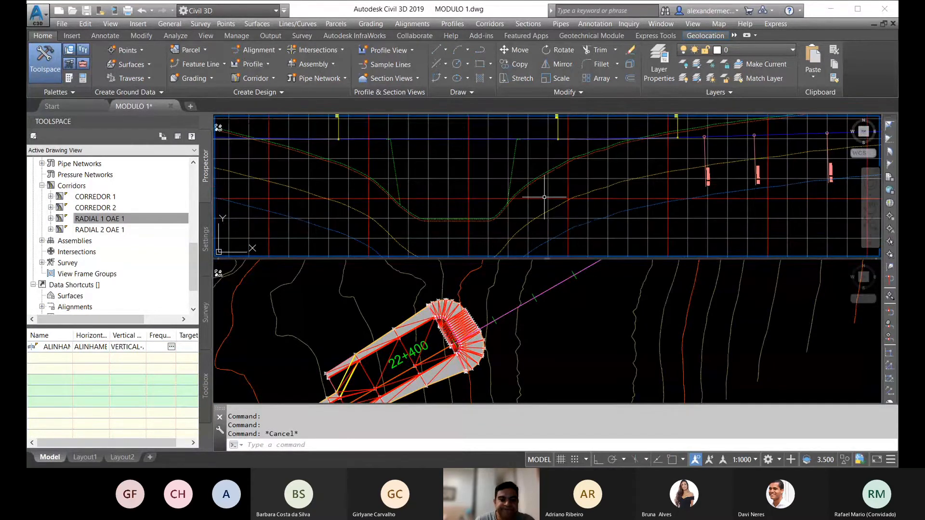
pyautogui.click(479, 318)
pyautogui.scroll(-4, 508, 307)
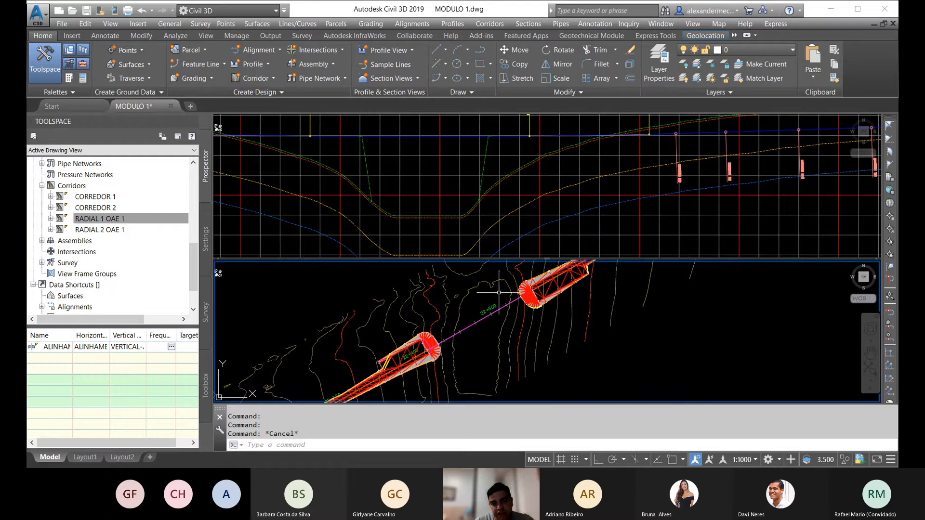
pyautogui.moveTo(492, 328); pyautogui.dragTo(512, 317, button='middle')
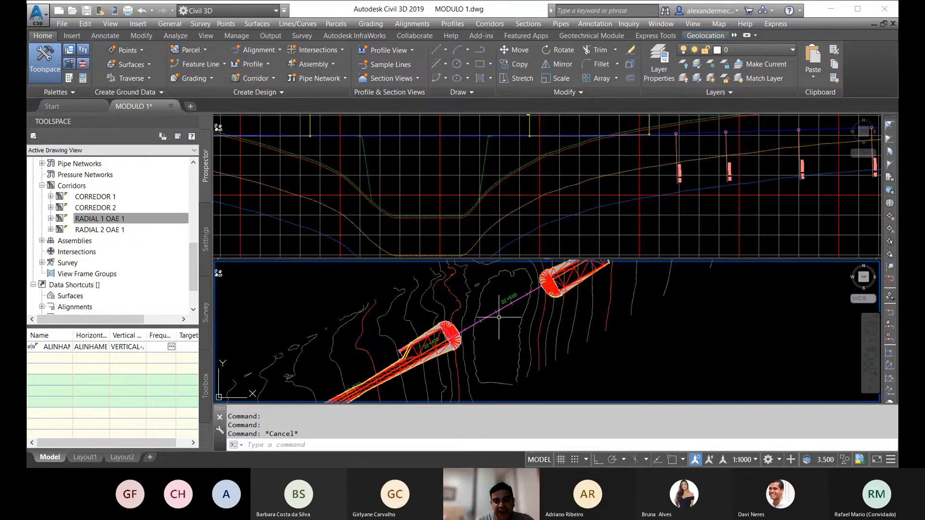
pyautogui.moveTo(540, 301)
pyautogui.mouseDown(button='middle')
pyautogui.moveTo(462, 322)
pyautogui.moveTo(527, 312)
pyautogui.mouseUp(button='middle')
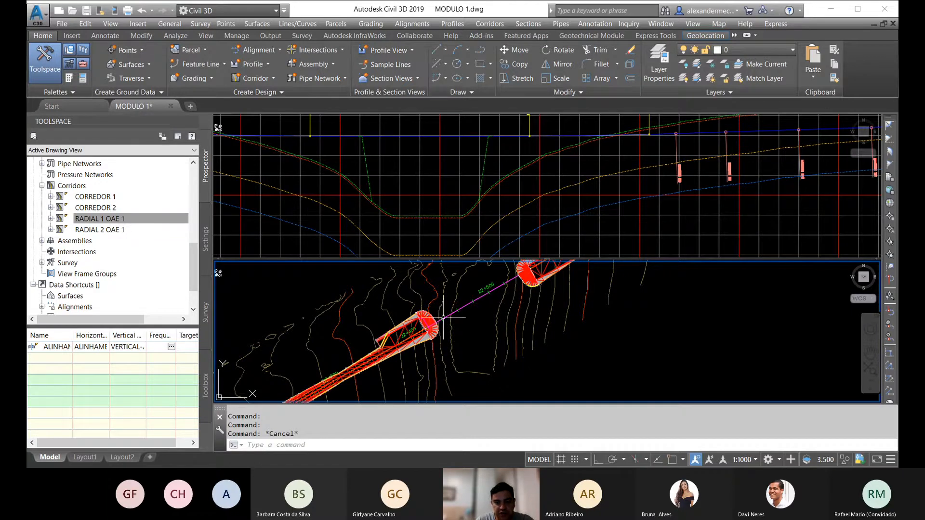
pyautogui.moveTo(508, 283); pyautogui.dragTo(501, 297, button='middle')
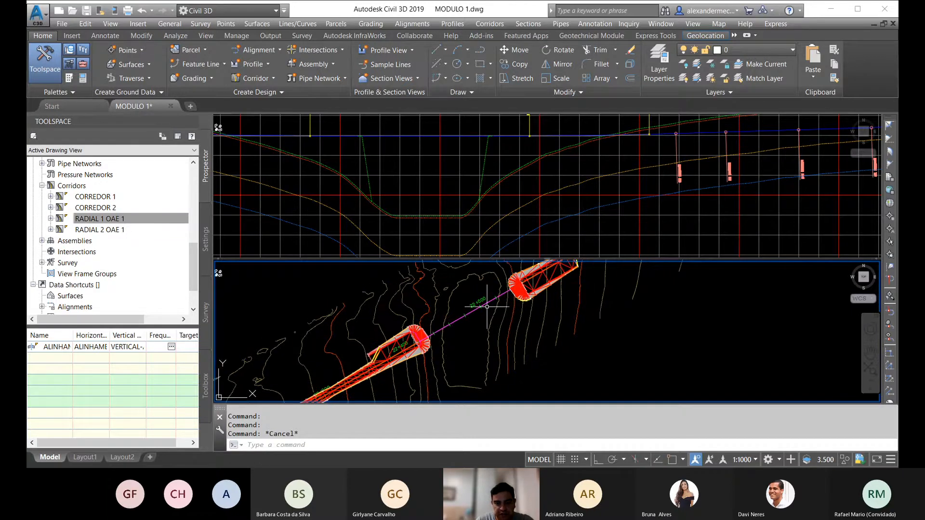
pyautogui.click(410, 216)
pyautogui.click(413, 215)
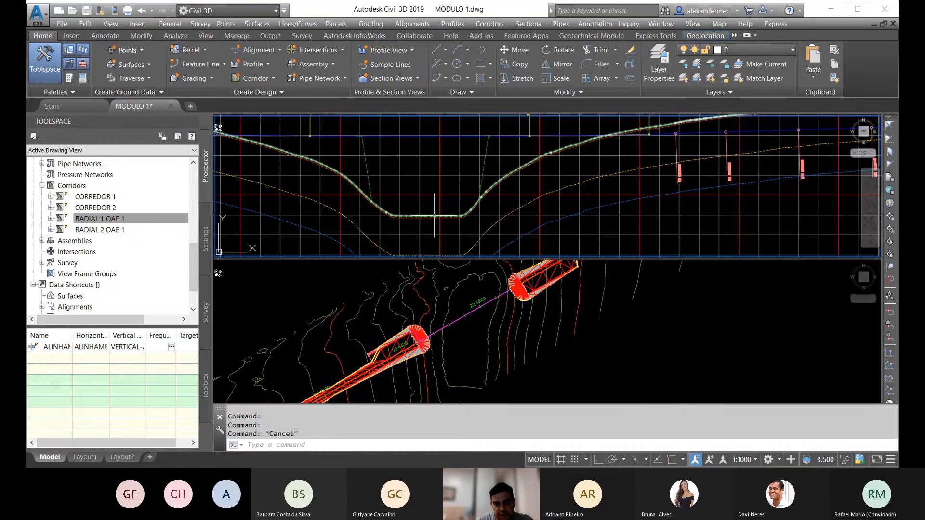
pyautogui.press('Escape')
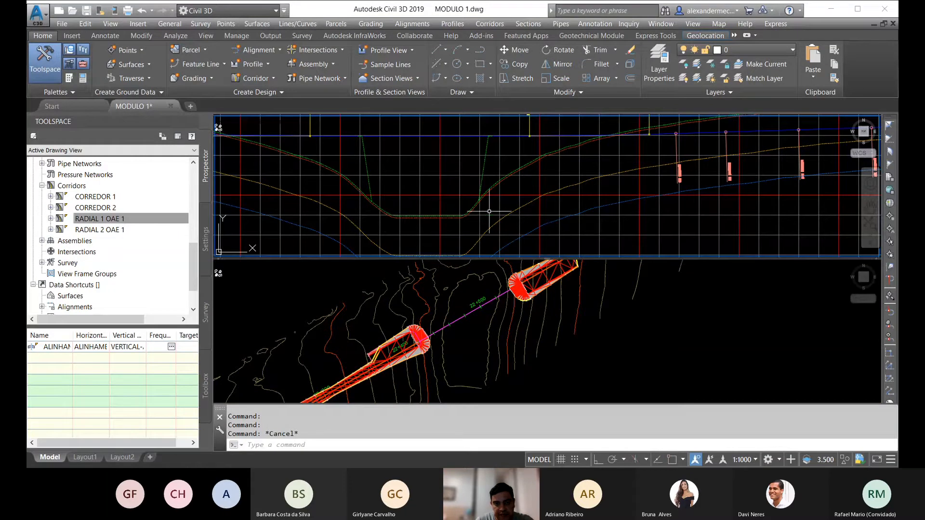
pyautogui.click(408, 217)
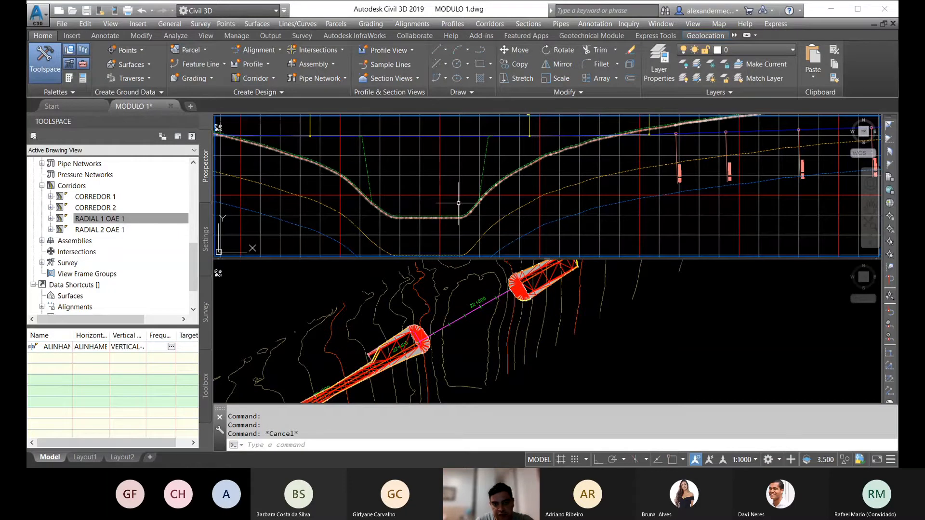
pyautogui.press('Escape')
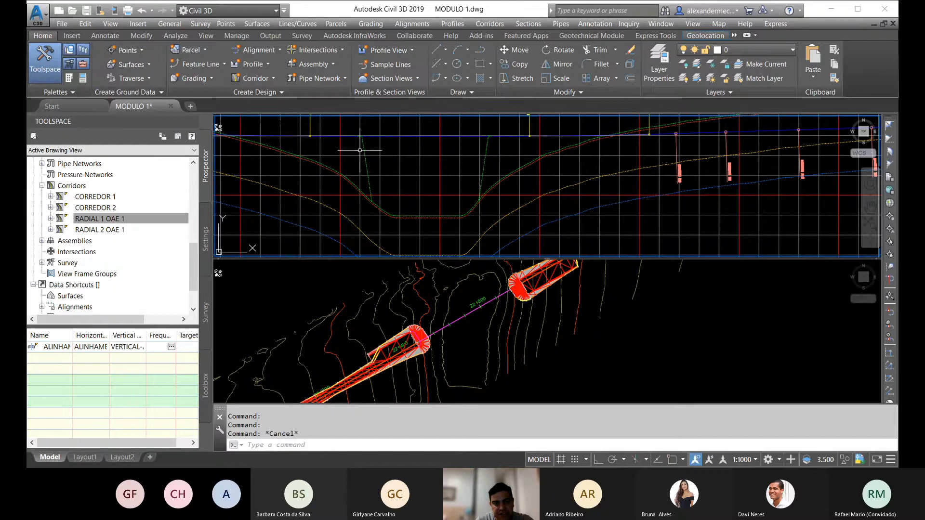
# Step: Examine where the radial slopes meet the grade line on both sides of the valley and review the wider profile view
pyautogui.scroll(-4, 491, 194)
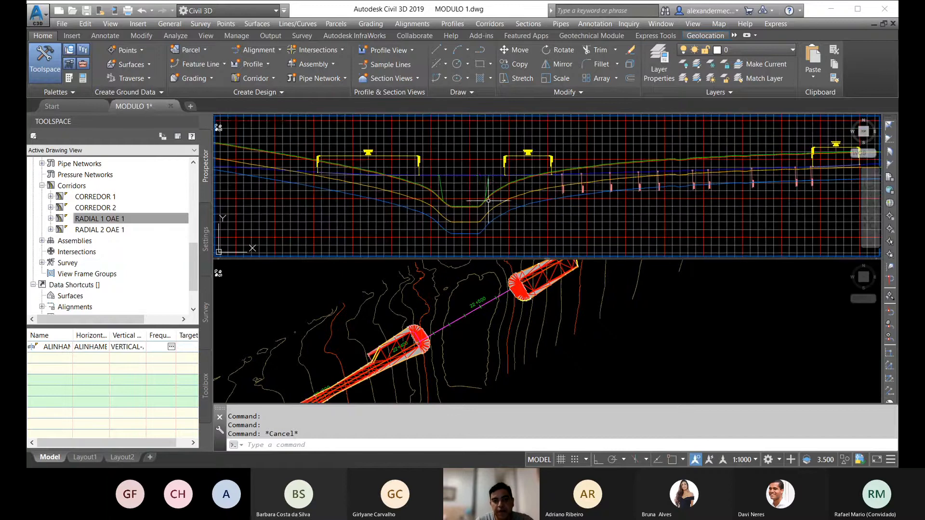
pyautogui.scroll(4, 471, 180)
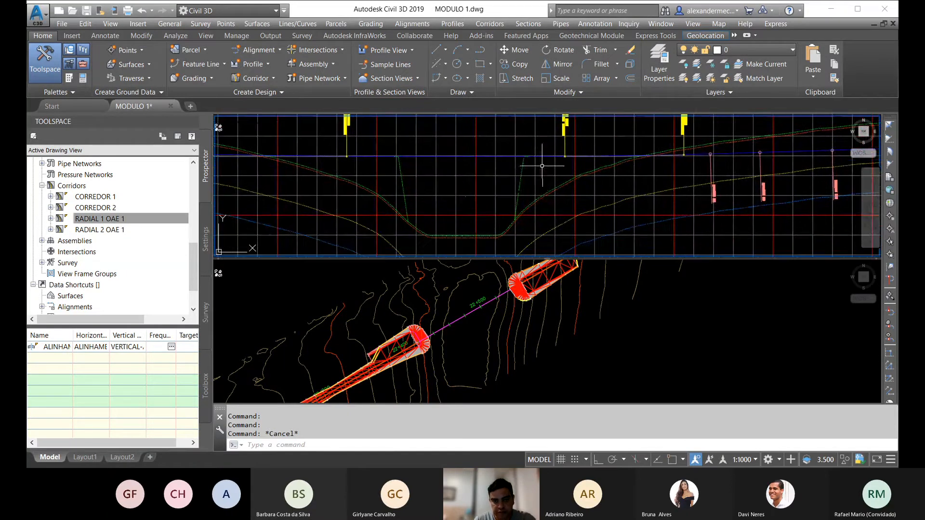
pyautogui.scroll(2, 525, 158)
pyautogui.scroll(1, 506, 160)
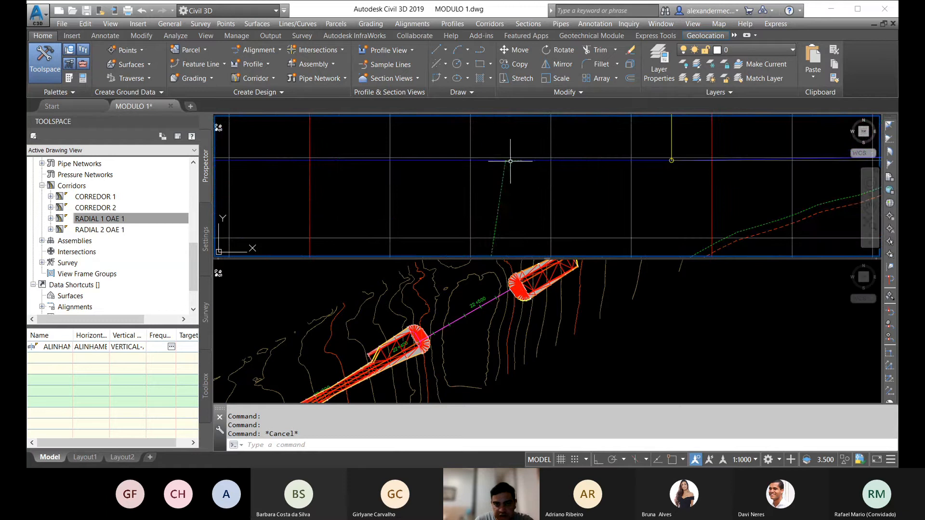
pyautogui.scroll(1, 496, 161)
pyautogui.scroll(-1, 496, 161)
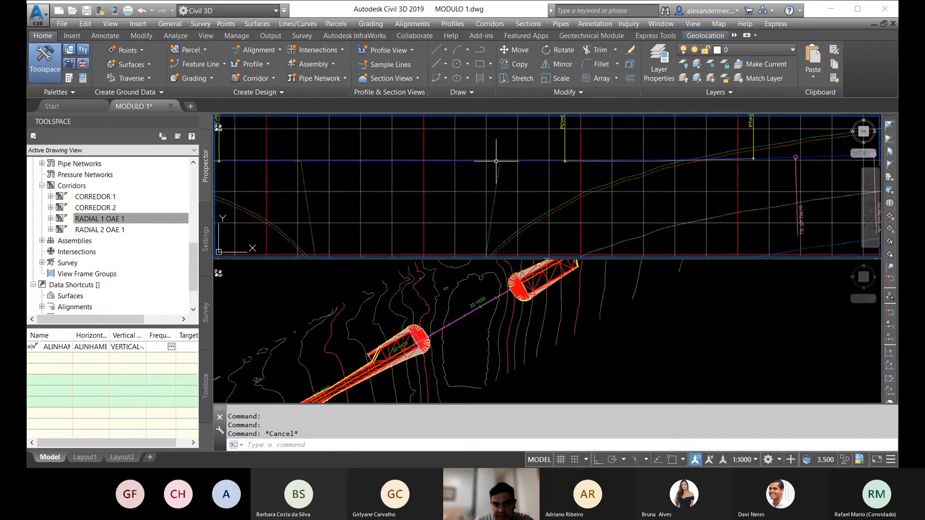
pyautogui.scroll(-1, 496, 162)
pyautogui.scroll(1, 496, 161)
pyautogui.moveTo(586, 162)
pyautogui.mouseDown(button='middle')
pyautogui.moveTo(554, 205)
pyautogui.moveTo(584, 146)
pyautogui.mouseUp(button='middle')
pyautogui.moveTo(349, 180); pyautogui.dragTo(435, 169, button='middle')
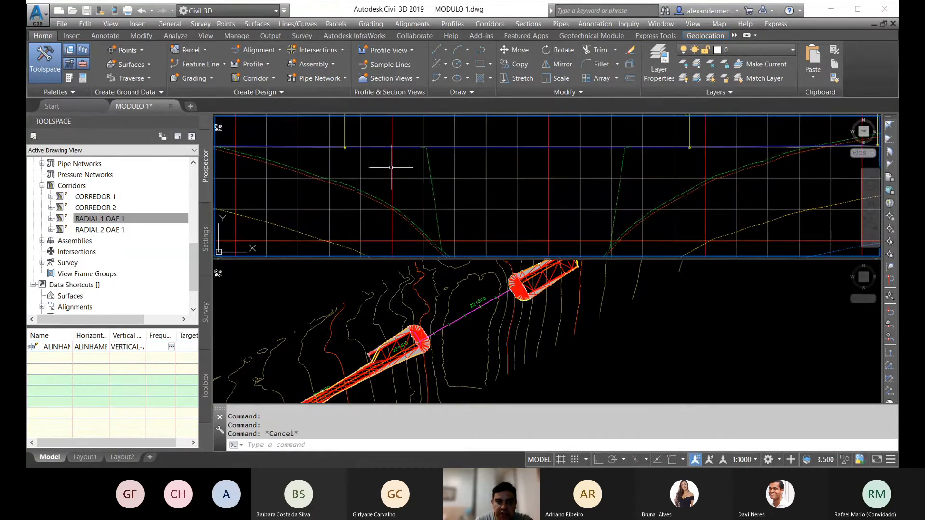
pyautogui.scroll(-3, 393, 169)
pyautogui.scroll(-3, 488, 190)
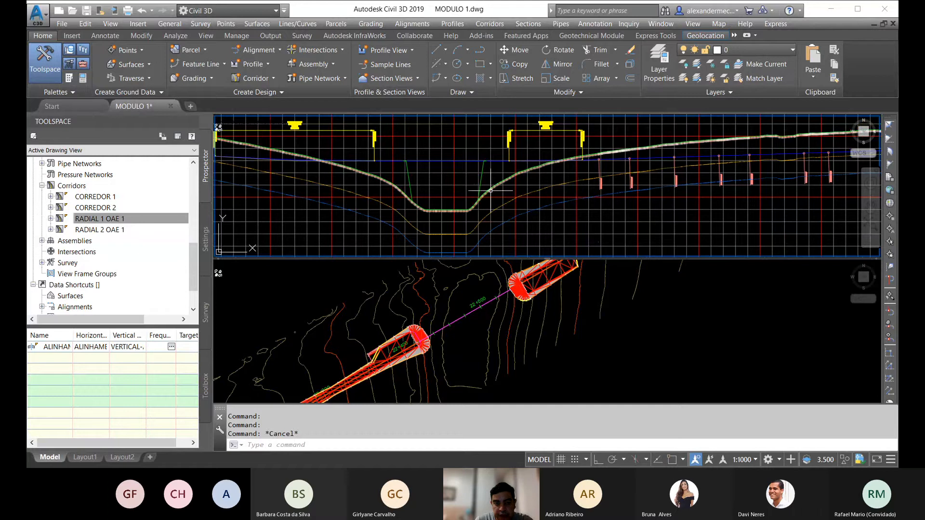
pyautogui.moveTo(488, 191); pyautogui.dragTo(543, 159, button='middle')
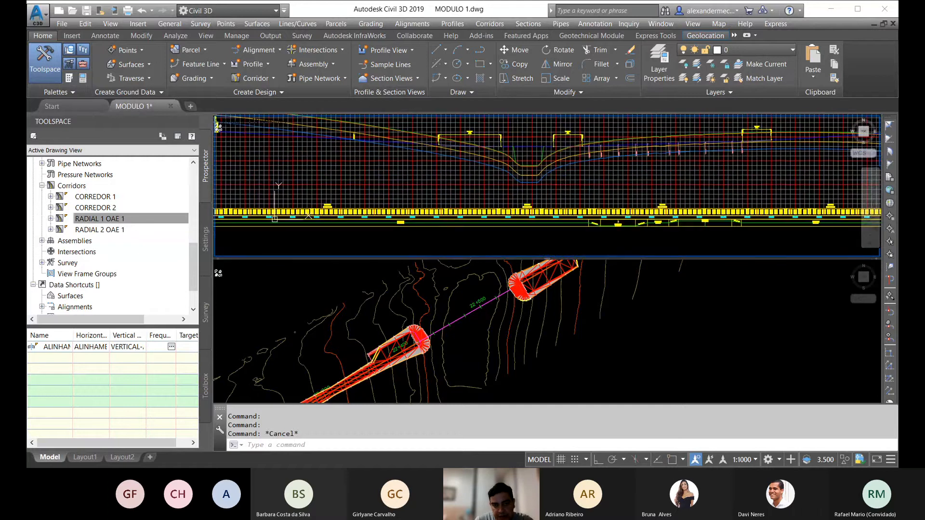
pyautogui.click(492, 320)
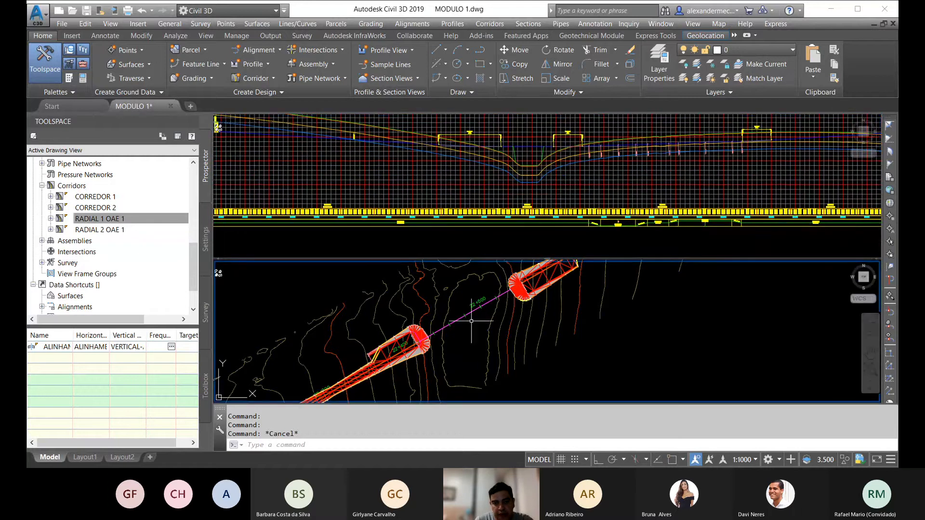
# Step: Examine both radial corridor ends and the gap between stations 22+400 and 22+500 in plan
pyautogui.scroll(-3, 482, 287)
pyautogui.scroll(-1, 435, 329)
pyautogui.scroll(-1, 491, 313)
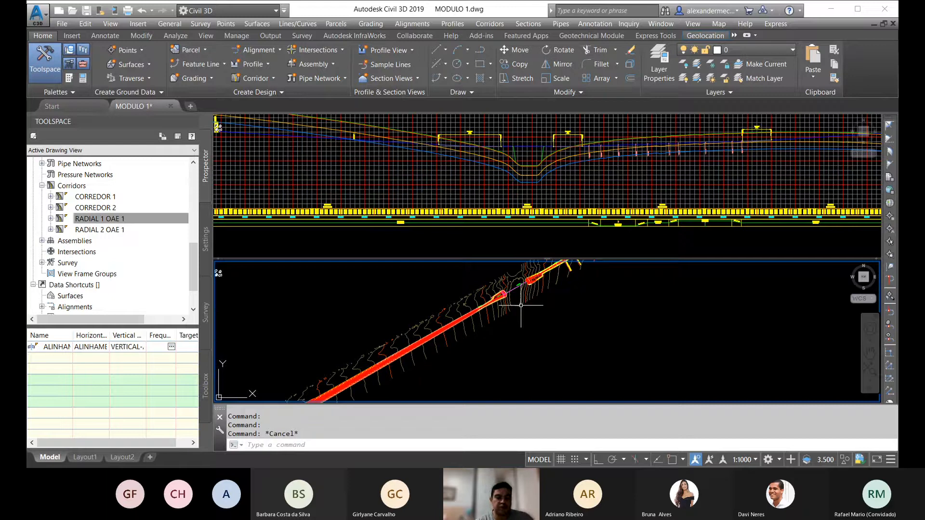
pyautogui.scroll(3, 518, 284)
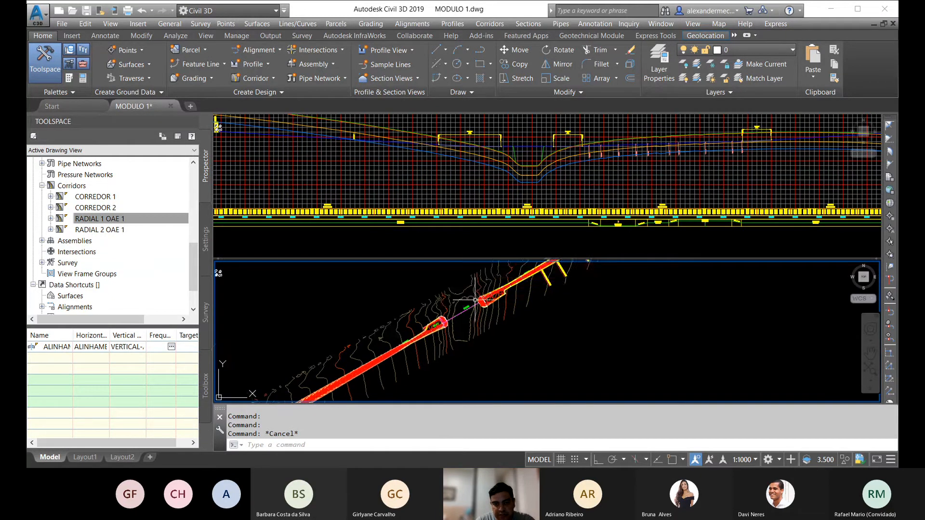
pyautogui.scroll(3, 530, 298)
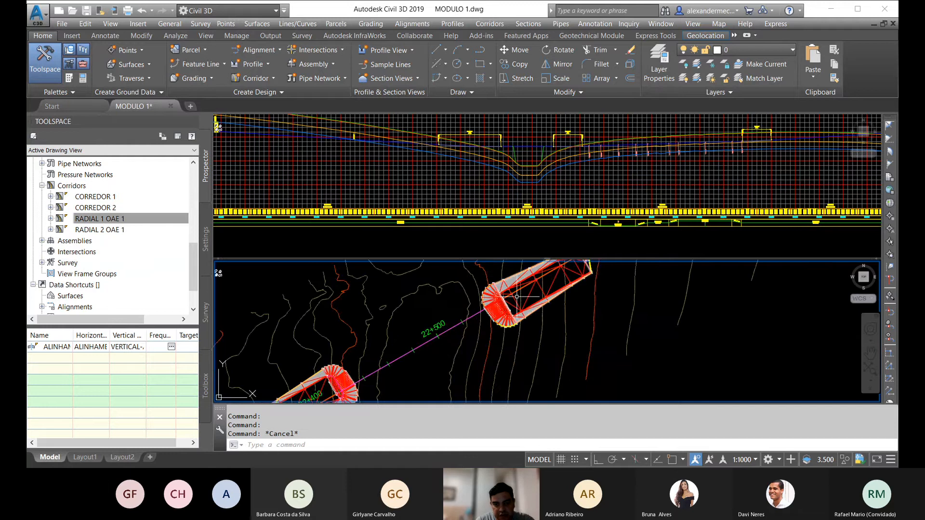
pyautogui.scroll(-5, 482, 308)
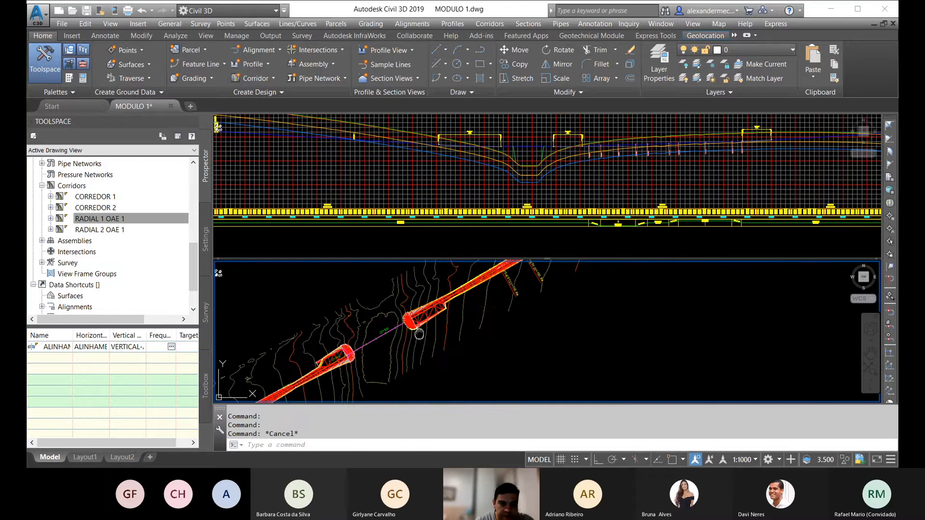
pyautogui.moveTo(424, 328); pyautogui.dragTo(448, 316, button='middle')
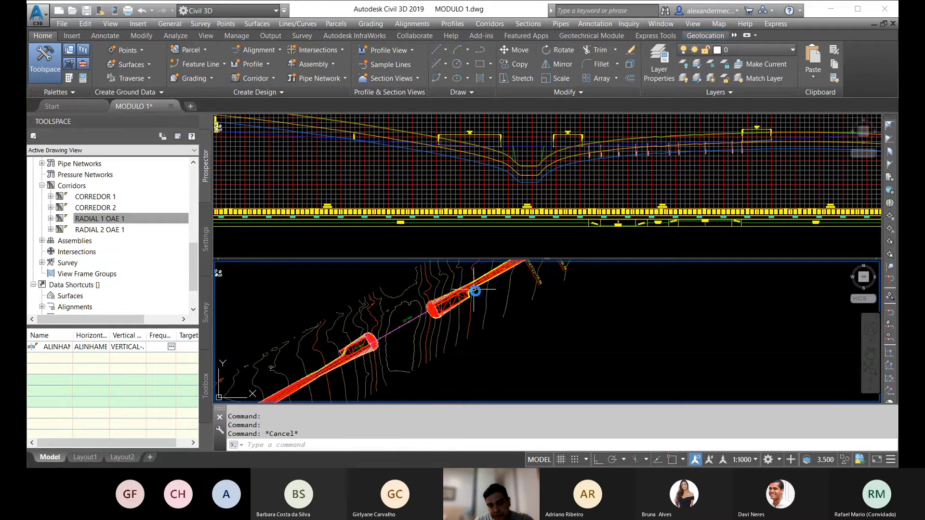
pyautogui.scroll(2, 465, 301)
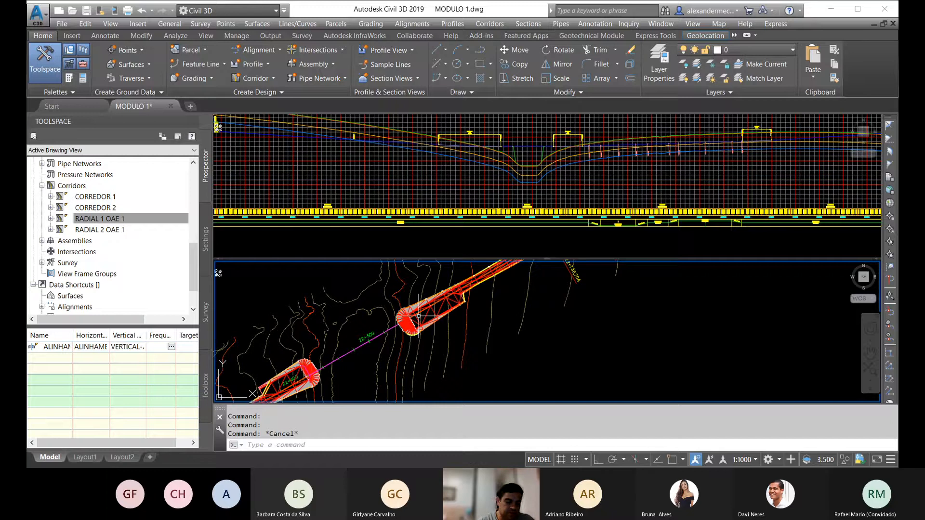
pyautogui.moveTo(439, 336); pyautogui.dragTo(481, 325, button='middle')
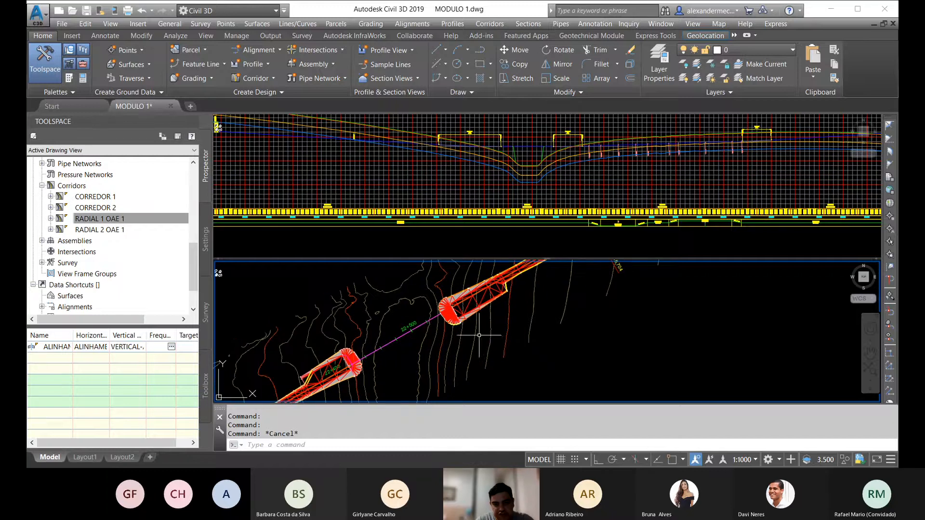
pyautogui.moveTo(520, 299); pyautogui.dragTo(483, 334, button='middle')
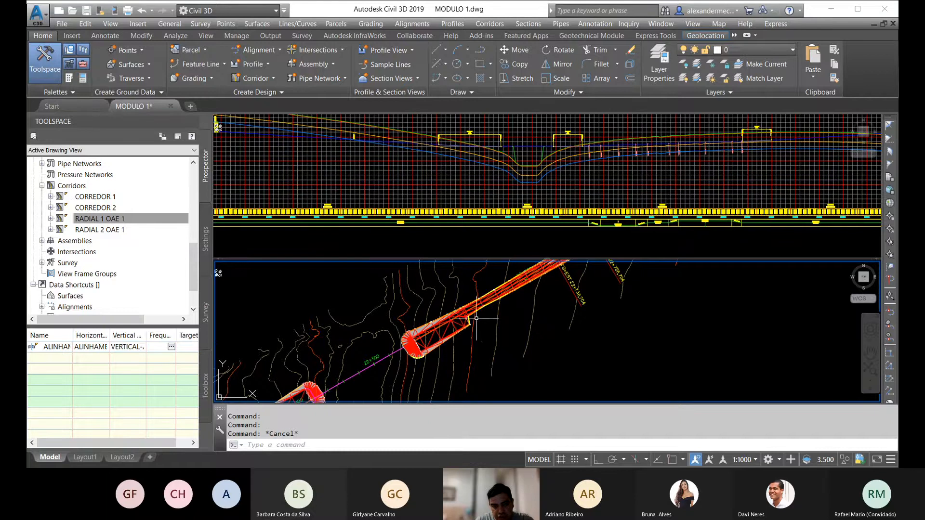
pyautogui.moveTo(481, 319); pyautogui.dragTo(534, 286, button='middle')
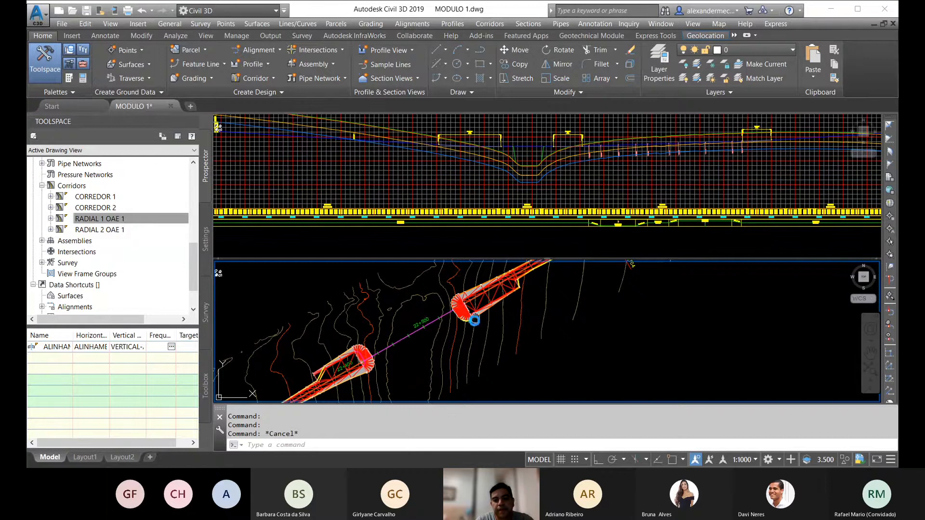
pyautogui.moveTo(470, 320)
pyautogui.mouseDown(button='middle')
pyautogui.moveTo(423, 322)
pyautogui.moveTo(453, 318)
pyautogui.mouseUp(button='middle')
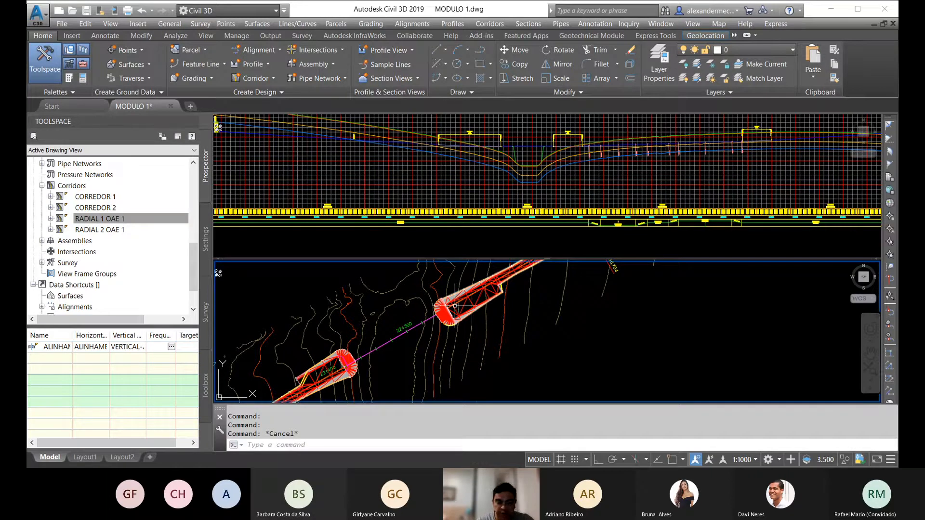
# Step: Inspect the radial end beyond station 22+500 and where it meets the main corridor in plan
pyautogui.scroll(2, 455, 305)
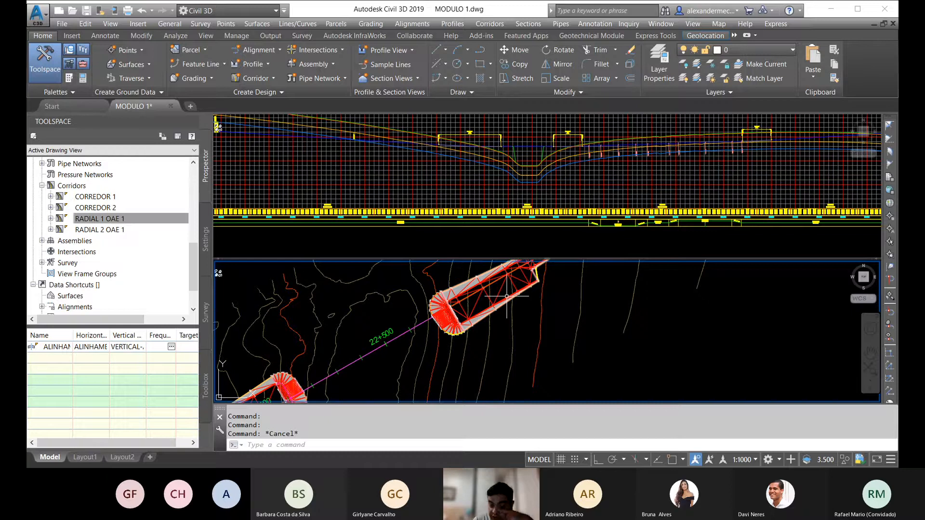
pyautogui.moveTo(506, 296); pyautogui.dragTo(467, 324, button='middle')
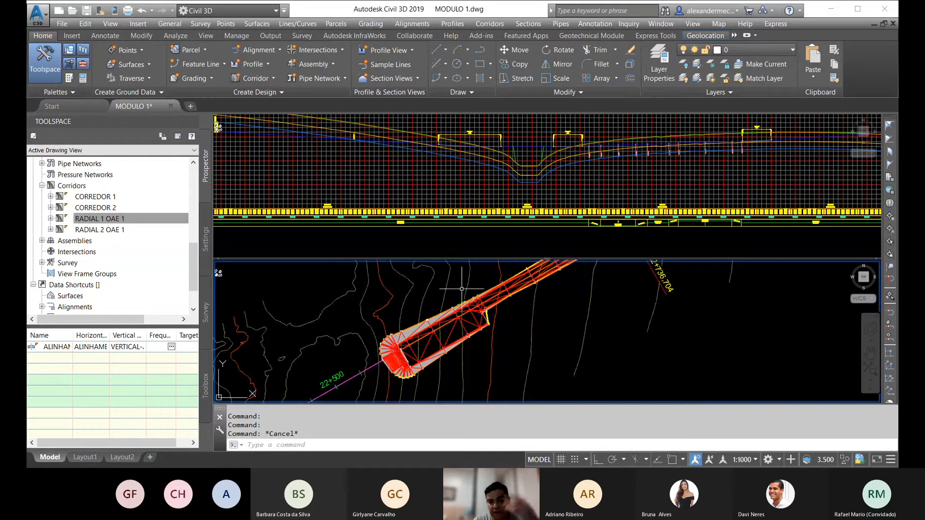
pyautogui.moveTo(448, 324); pyautogui.dragTo(477, 317, button='middle')
pyautogui.moveTo(529, 306)
pyautogui.mouseDown(button='middle')
pyautogui.moveTo(538, 290)
pyautogui.moveTo(520, 311)
pyautogui.mouseUp(button='middle')
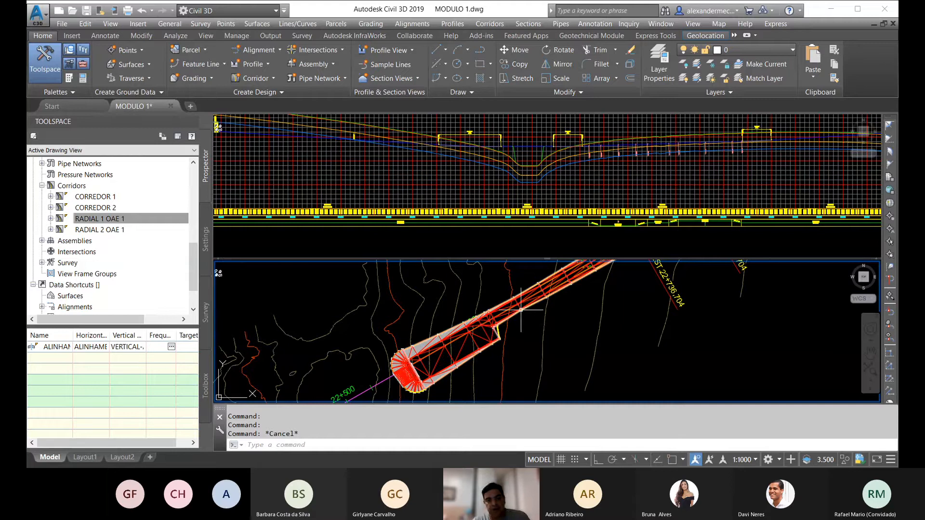
pyautogui.scroll(-3, 521, 310)
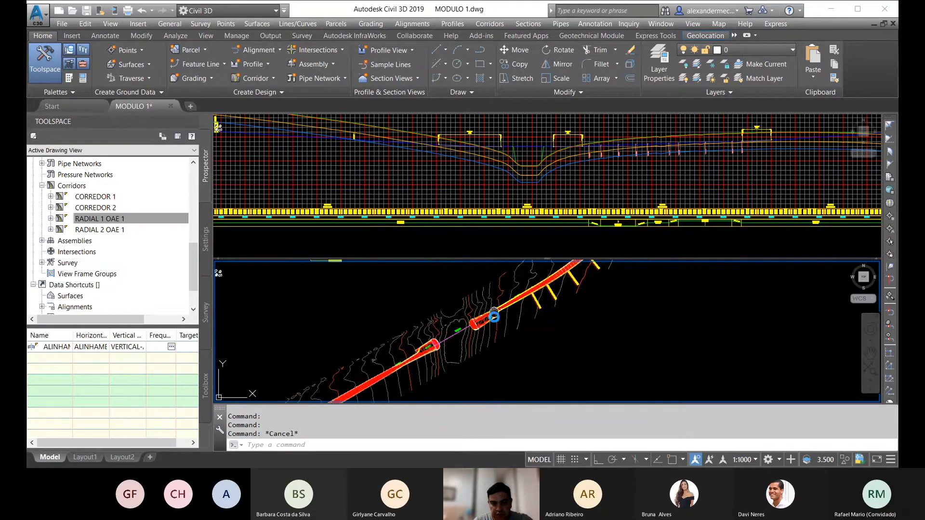
pyautogui.scroll(5, 489, 320)
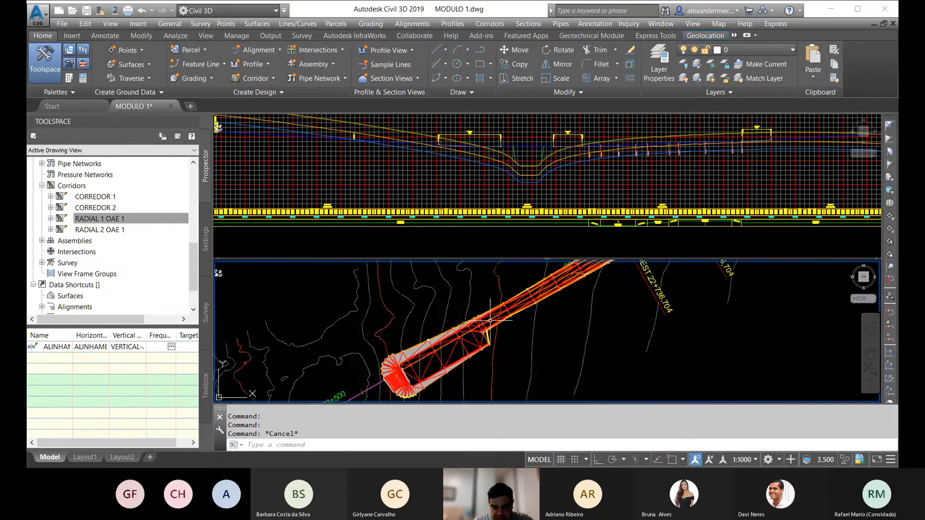
pyautogui.scroll(-4, 505, 314)
pyautogui.moveTo(462, 348); pyautogui.dragTo(493, 327, button='middle')
# Step: Compare the radial slopes and ground line across the valley in the profile view with the corridor gap in plan
pyautogui.click(524, 236)
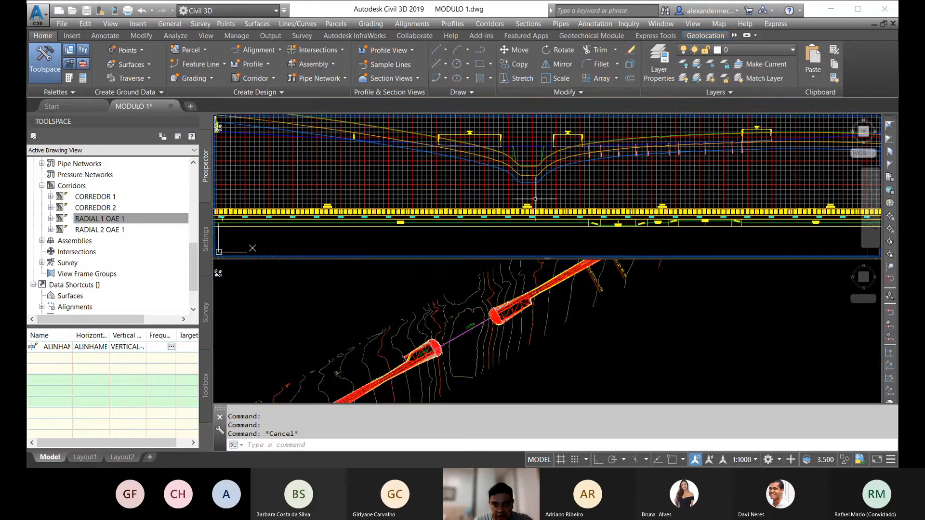
pyautogui.scroll(4, 518, 161)
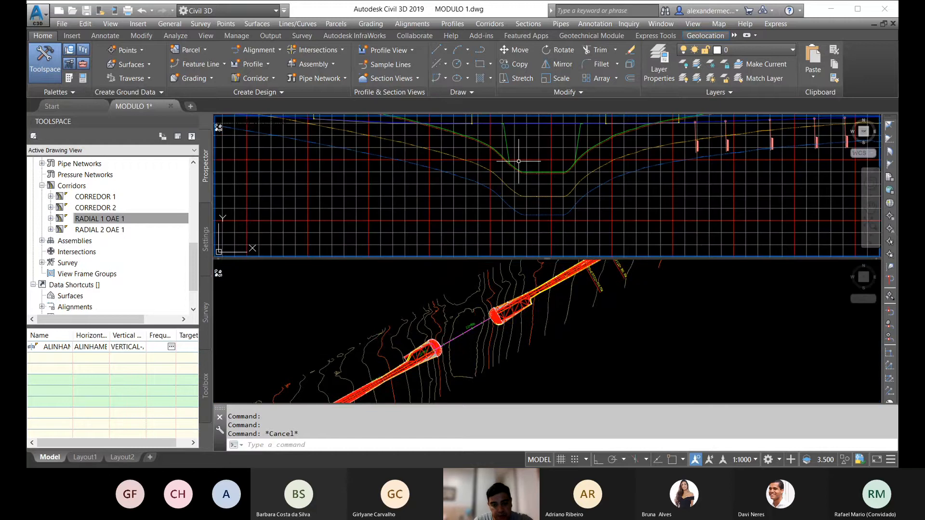
pyautogui.scroll(-3, 535, 171)
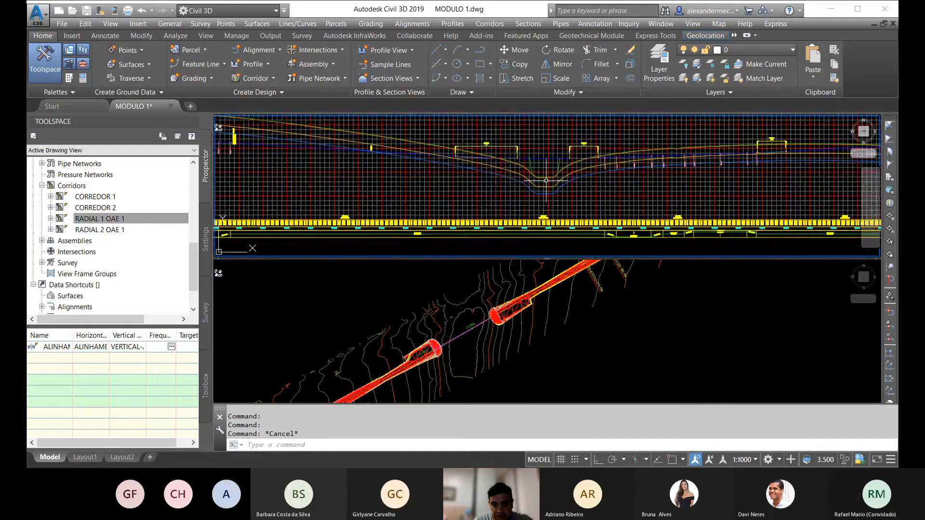
pyautogui.moveTo(536, 170); pyautogui.dragTo(562, 177, button='middle')
pyautogui.click(468, 345)
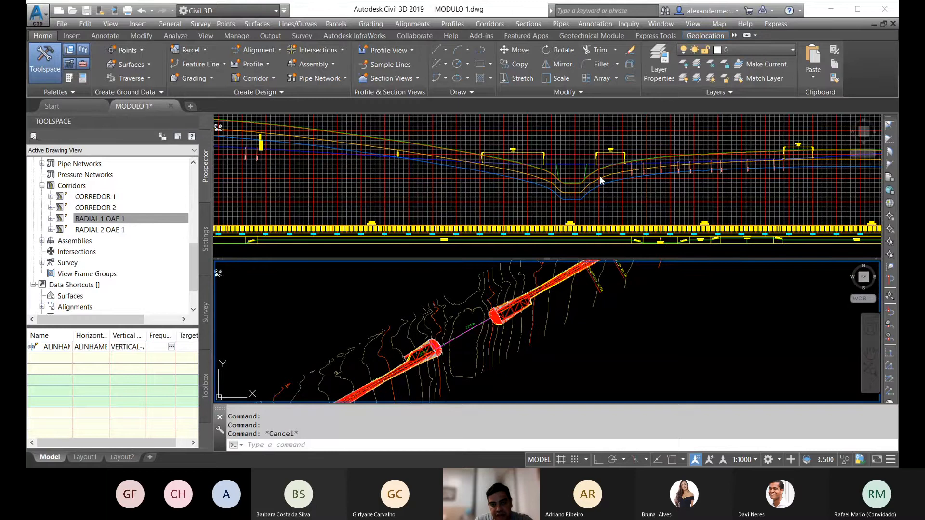
pyautogui.moveTo(599, 178)
pyautogui.mouseDown(button='middle')
pyautogui.moveTo(612, 160)
pyautogui.moveTo(533, 196)
pyautogui.mouseUp(button='middle')
pyautogui.scroll(4, 531, 175)
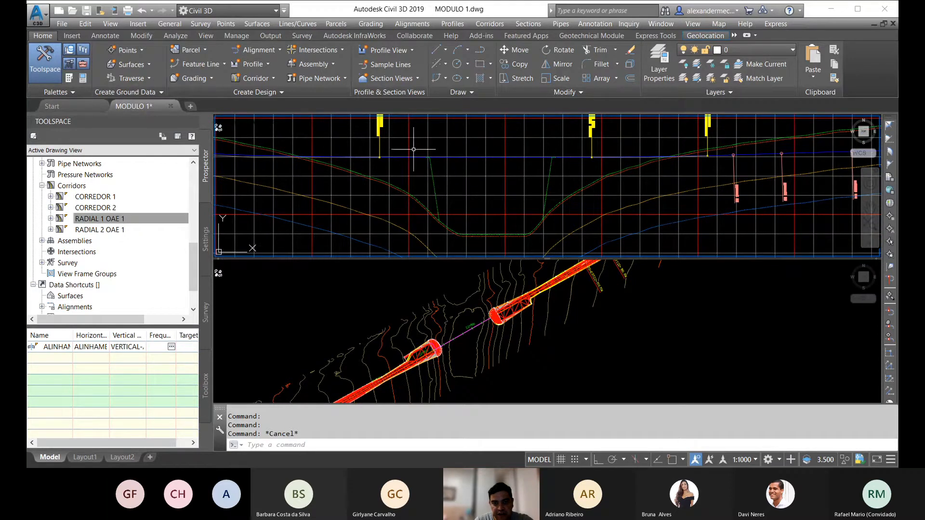
pyautogui.click(517, 342)
pyautogui.scroll(-5, 524, 319)
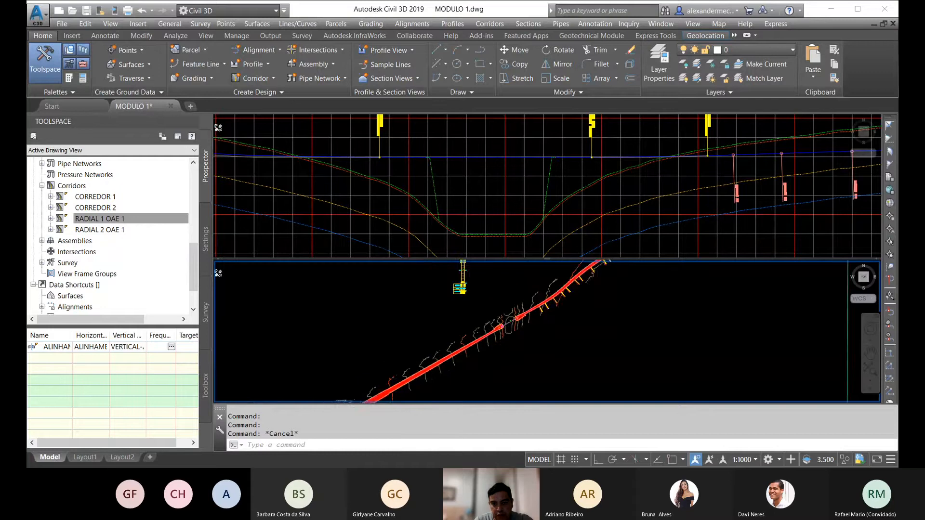
pyautogui.scroll(-2, 505, 341)
pyautogui.click(470, 205)
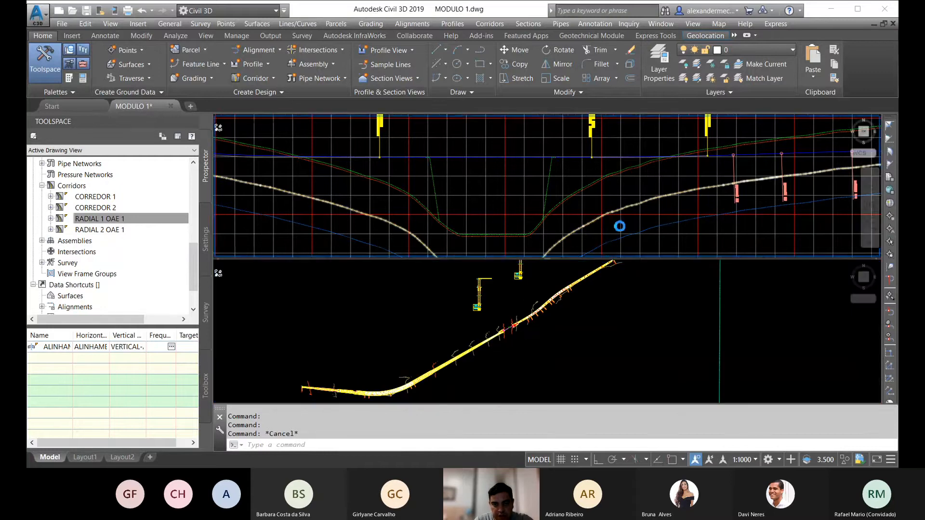
pyautogui.scroll(-3, 620, 222)
# Step: Review the corridor surfaces in plan from the start of the alignment, across the gap, and along the curve beyond it
pyautogui.click(445, 364)
pyautogui.moveTo(385, 396); pyautogui.dragTo(508, 341, button='middle')
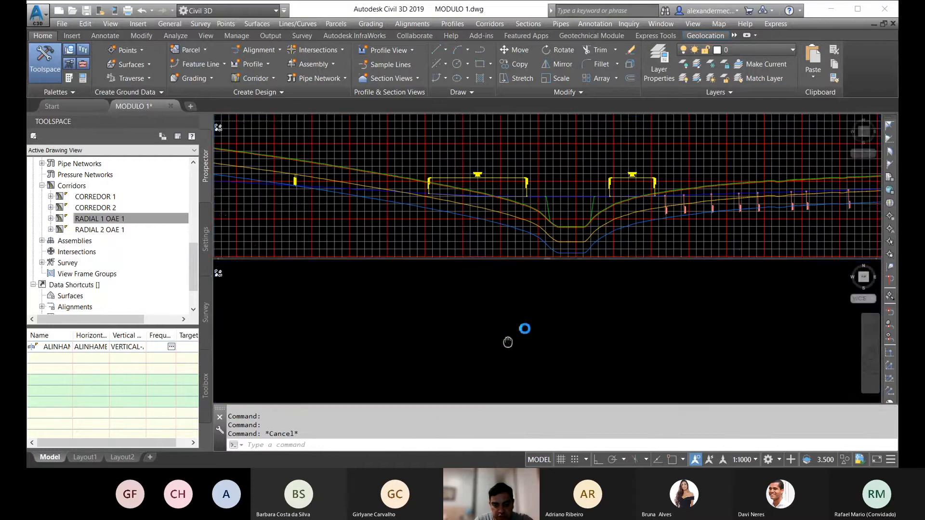
pyautogui.scroll(2, 499, 328)
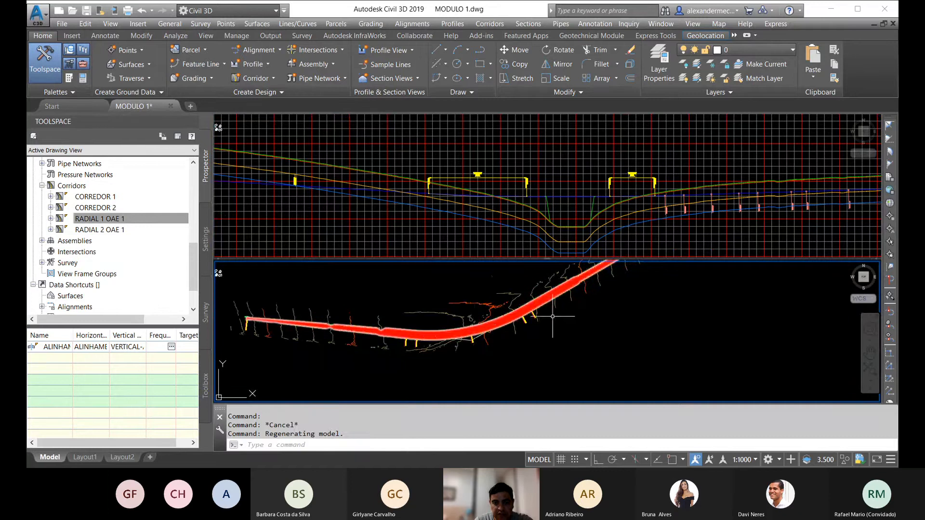
pyautogui.scroll(3, 481, 306)
pyautogui.moveTo(482, 306); pyautogui.dragTo(334, 386, button='middle')
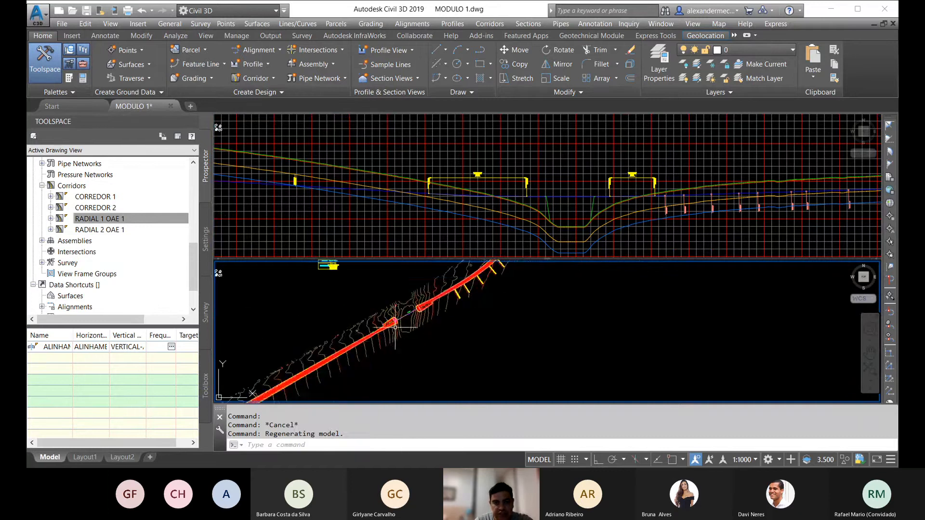
pyautogui.scroll(3, 402, 323)
pyautogui.moveTo(480, 308); pyautogui.dragTo(403, 379, button='middle')
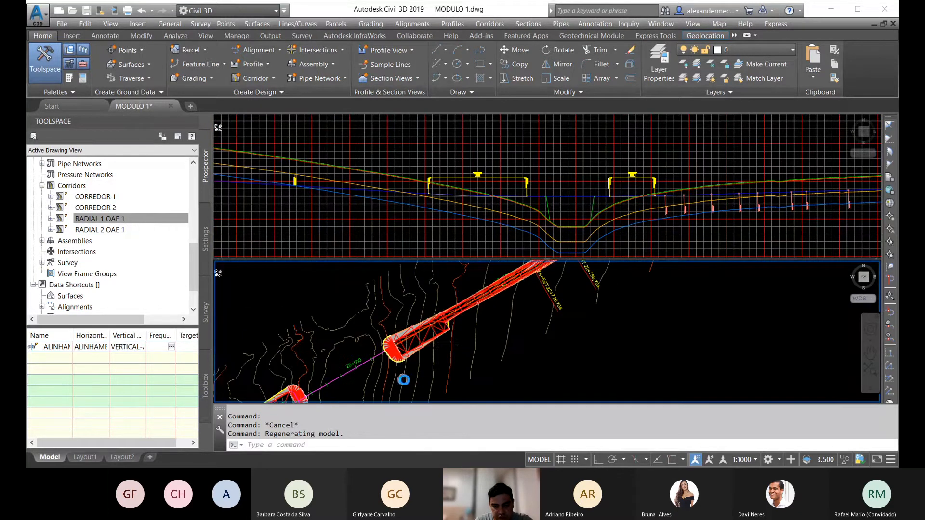
pyautogui.scroll(-2, 441, 340)
pyautogui.scroll(3, 441, 340)
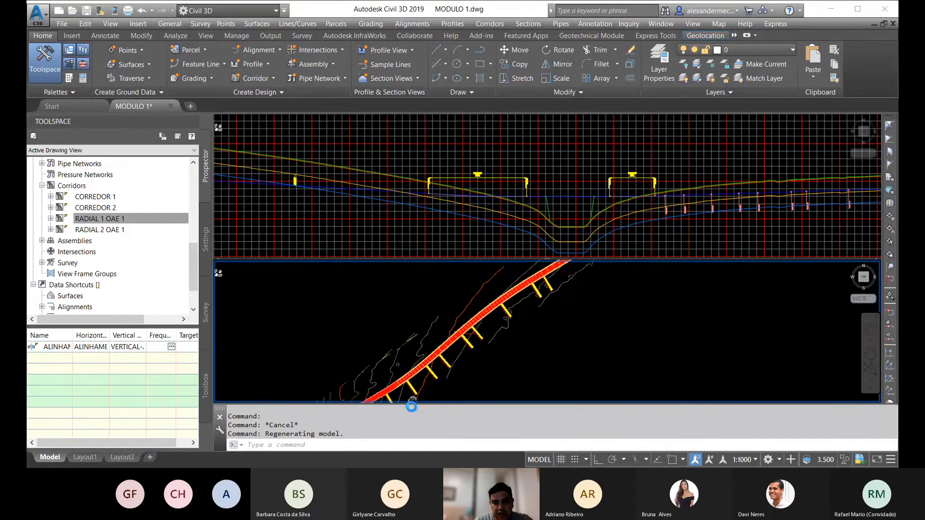
pyautogui.scroll(1, 472, 327)
pyautogui.scroll(1, 472, 326)
pyautogui.scroll(-3, 415, 397)
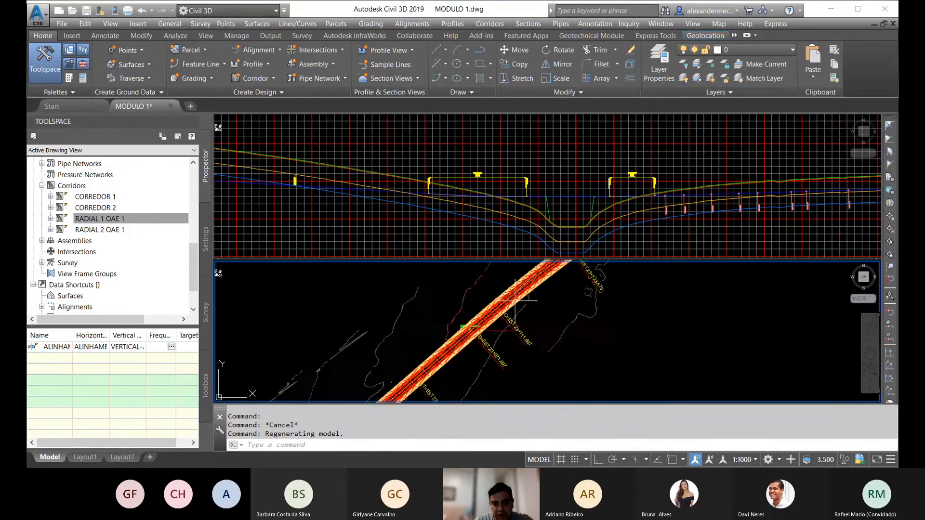
# Step: Inspect the radial end's surface triangulation beyond station 22+500 and the main corridor from around station 22+736,704 to the alignment's end
pyautogui.scroll(4, 414, 397)
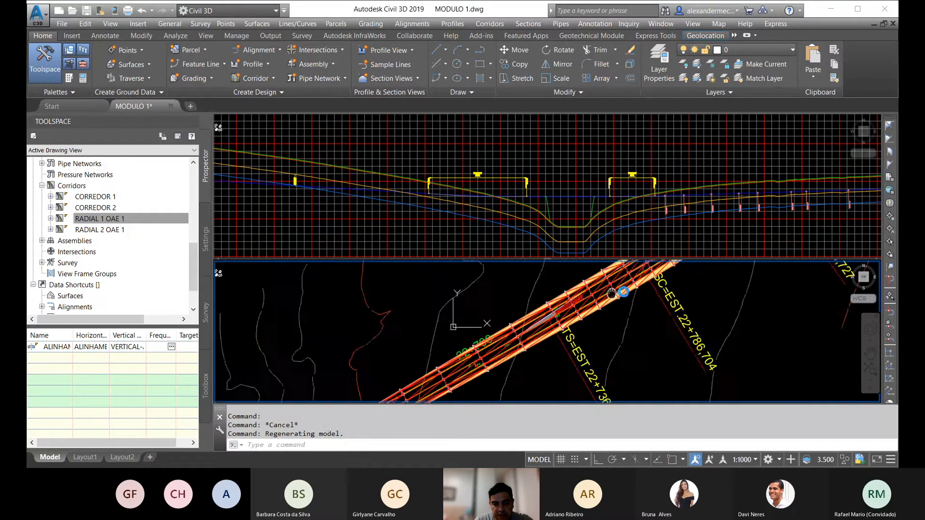
pyautogui.scroll(-3, 530, 304)
pyautogui.scroll(3, 460, 303)
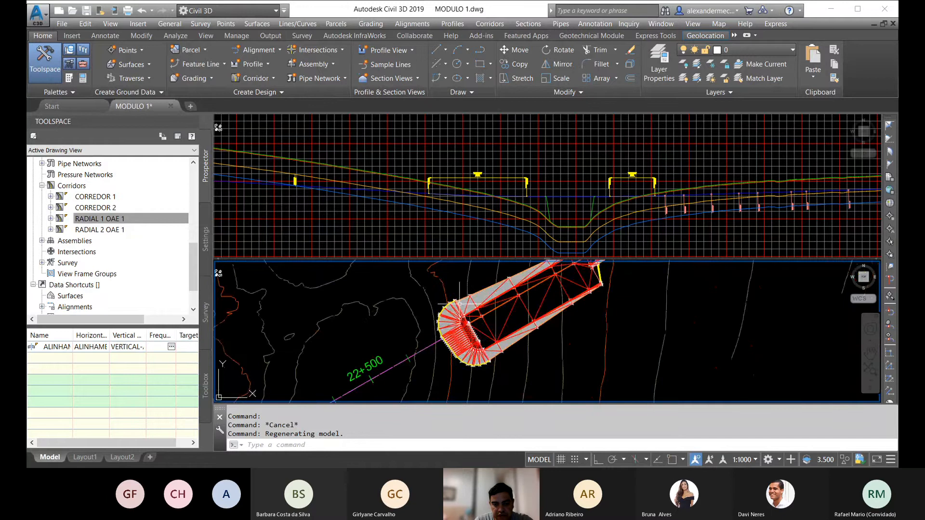
pyautogui.scroll(2, 519, 308)
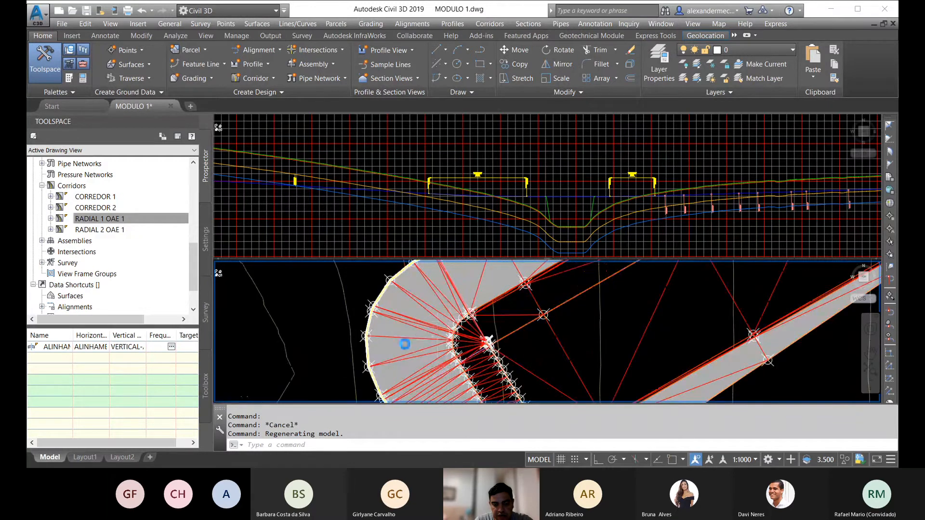
pyautogui.scroll(-1, 519, 308)
pyautogui.scroll(-4, 420, 359)
pyautogui.moveTo(520, 316); pyautogui.dragTo(471, 359, button='middle')
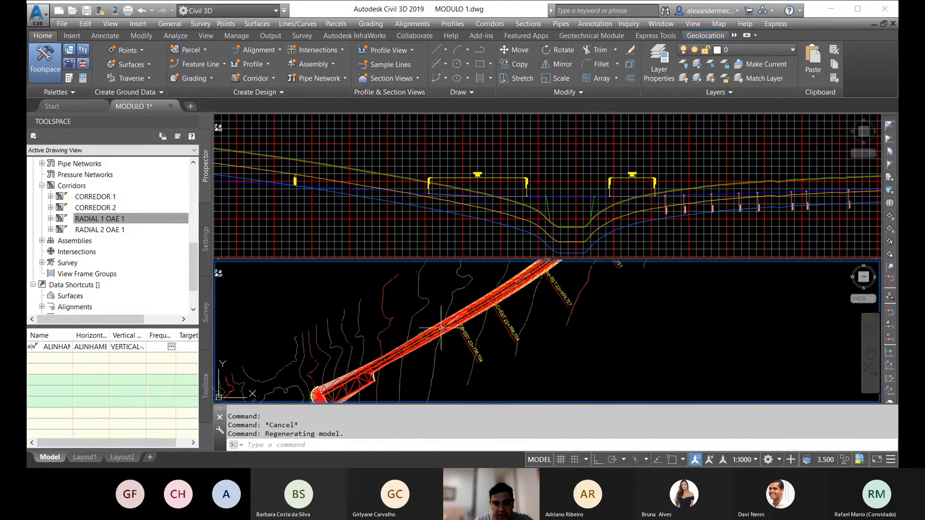
pyautogui.scroll(4, 450, 322)
pyautogui.scroll(4, 451, 322)
pyautogui.scroll(-6, 450, 322)
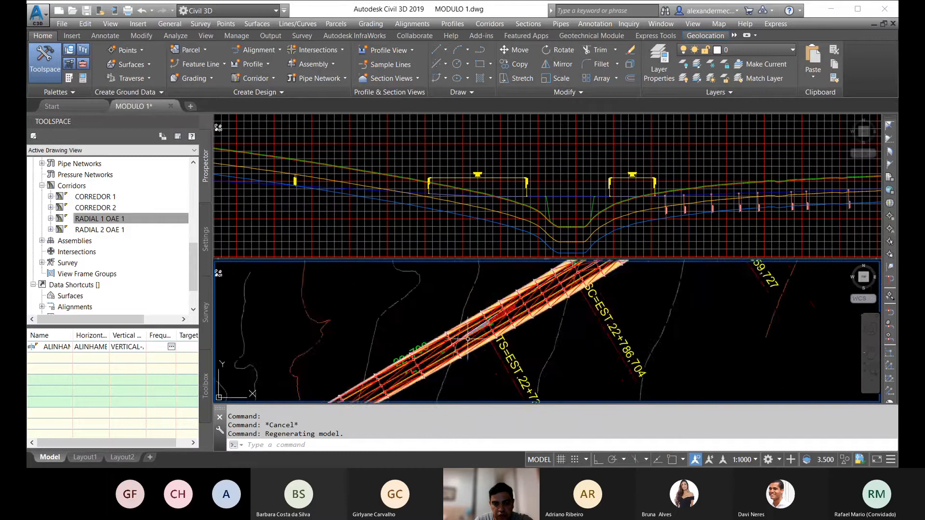
pyautogui.scroll(4, 451, 322)
pyautogui.scroll(2, 513, 310)
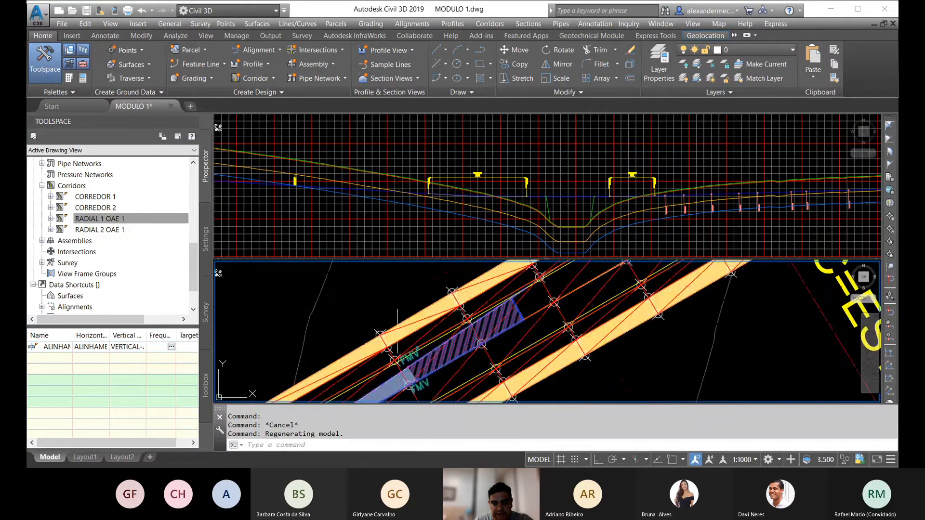
pyautogui.scroll(-6, 504, 311)
pyautogui.scroll(4, 425, 345)
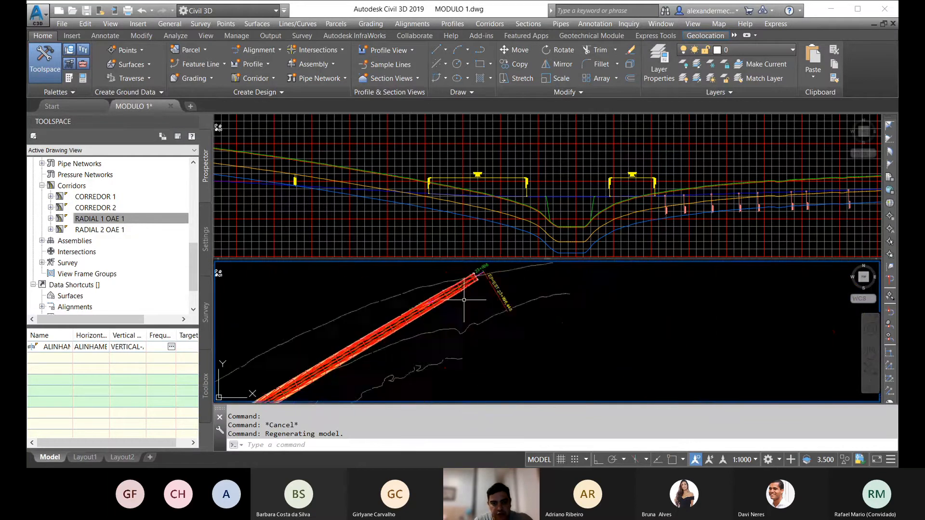
# Step: Examine the corridor in plan from the alignment's end back to around station 22+700, and the full extent of the profile view
pyautogui.press('Escape')
pyautogui.scroll(3, 428, 303)
pyautogui.scroll(-5, 428, 302)
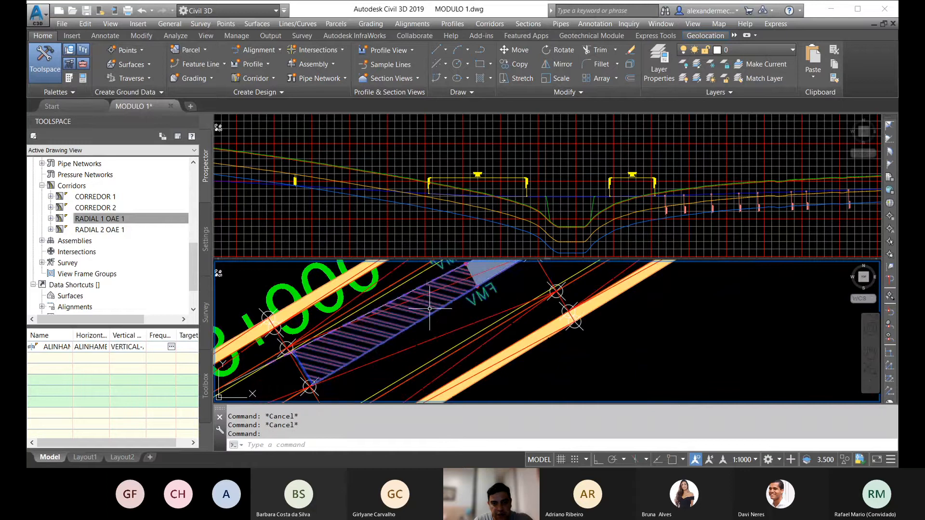
pyautogui.moveTo(470, 380); pyautogui.dragTo(556, 293, button='middle')
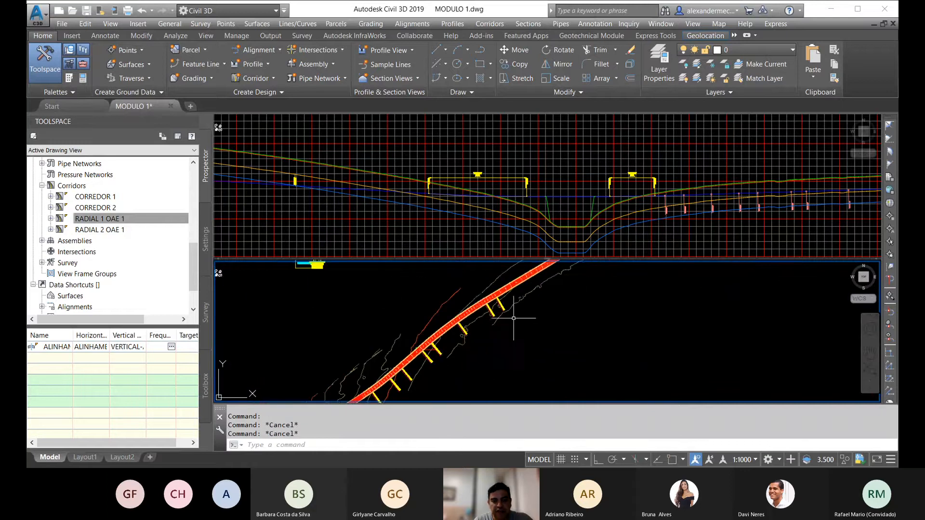
pyautogui.moveTo(429, 378); pyautogui.dragTo(512, 318, button='middle')
pyautogui.scroll(3, 423, 355)
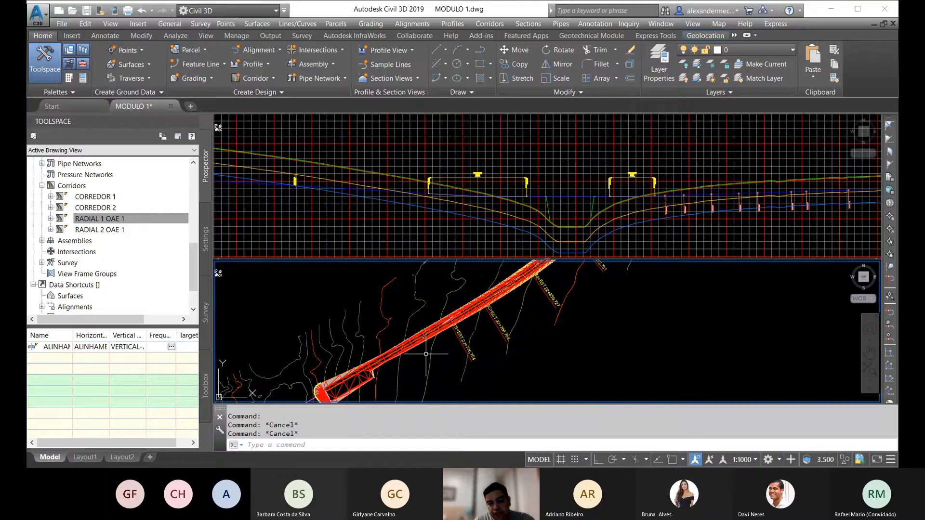
pyautogui.scroll(3, 430, 329)
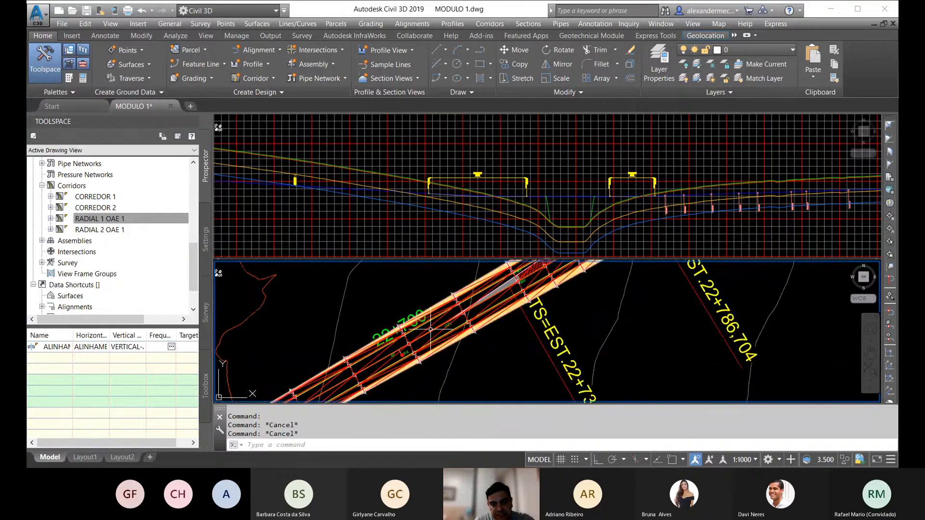
pyautogui.moveTo(546, 309); pyautogui.dragTo(494, 331, button='middle')
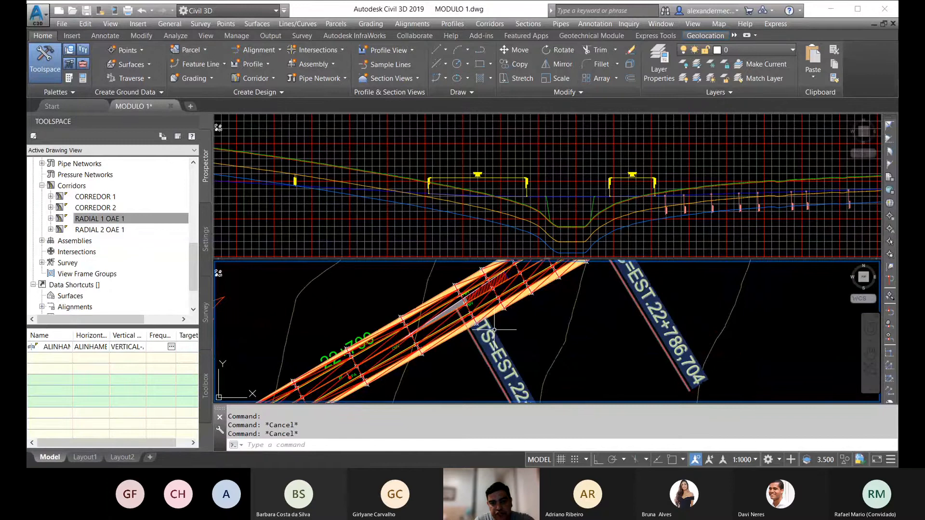
pyautogui.scroll(-5, 493, 331)
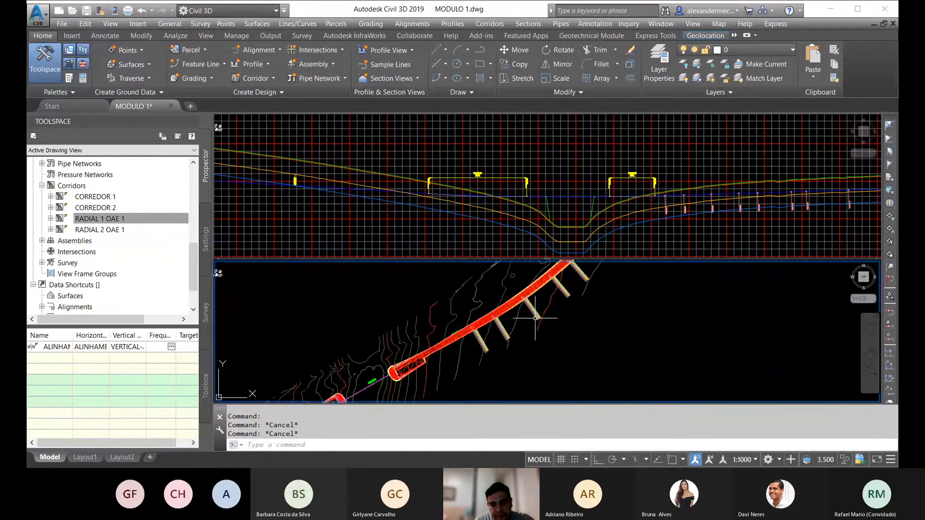
pyautogui.scroll(-3, 535, 318)
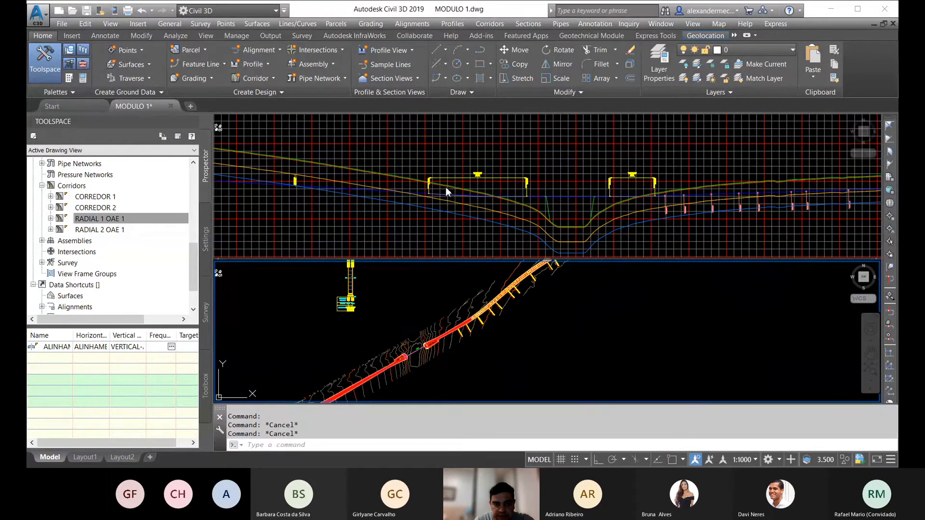
pyautogui.scroll(-5, 453, 197)
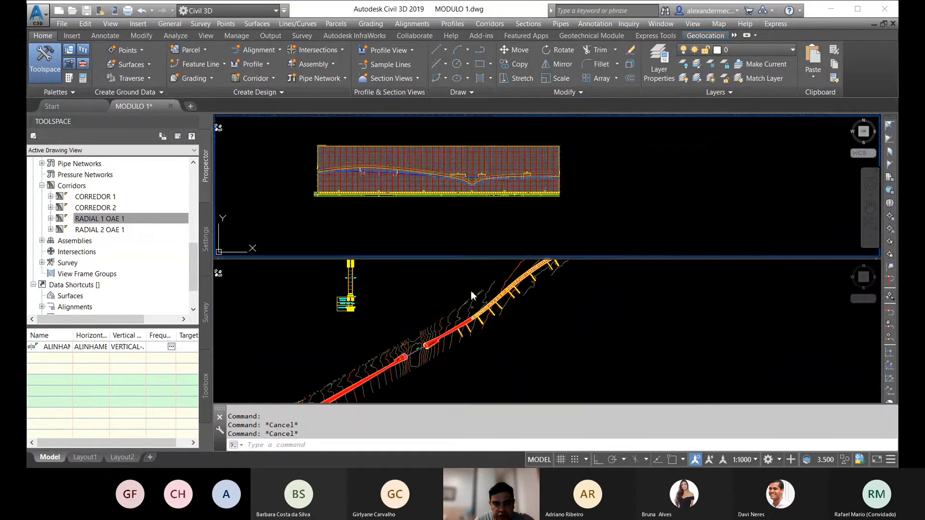
pyautogui.scroll(5, 503, 314)
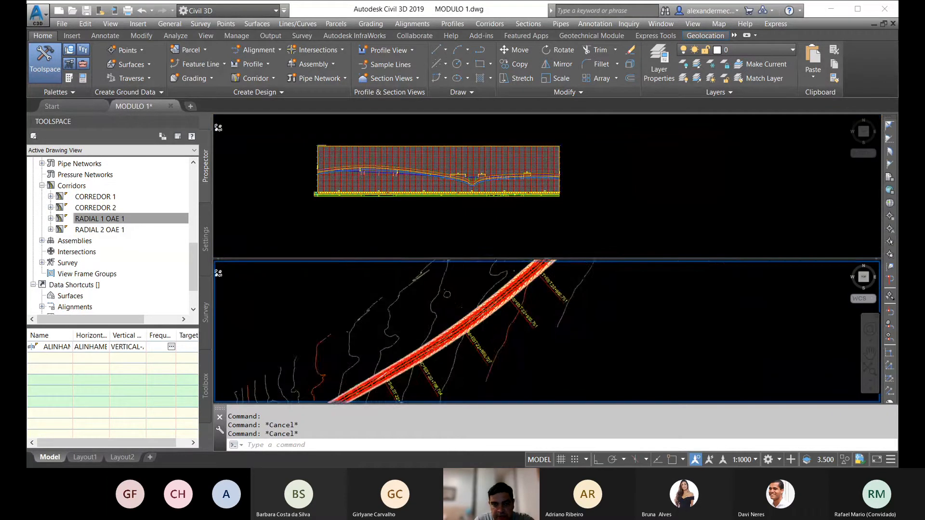
pyautogui.scroll(3, 503, 313)
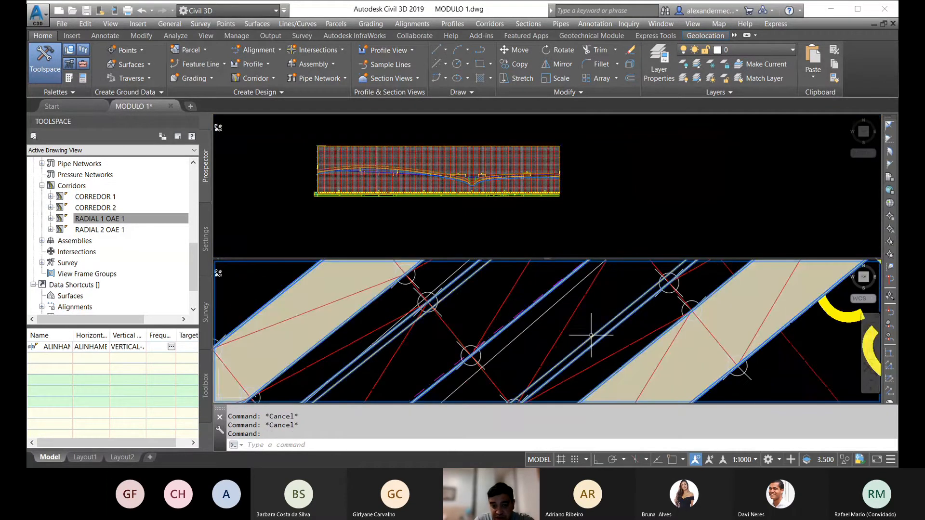
pyautogui.click(412, 301)
pyautogui.scroll(-5, 412, 301)
pyautogui.rightClick(557, 308)
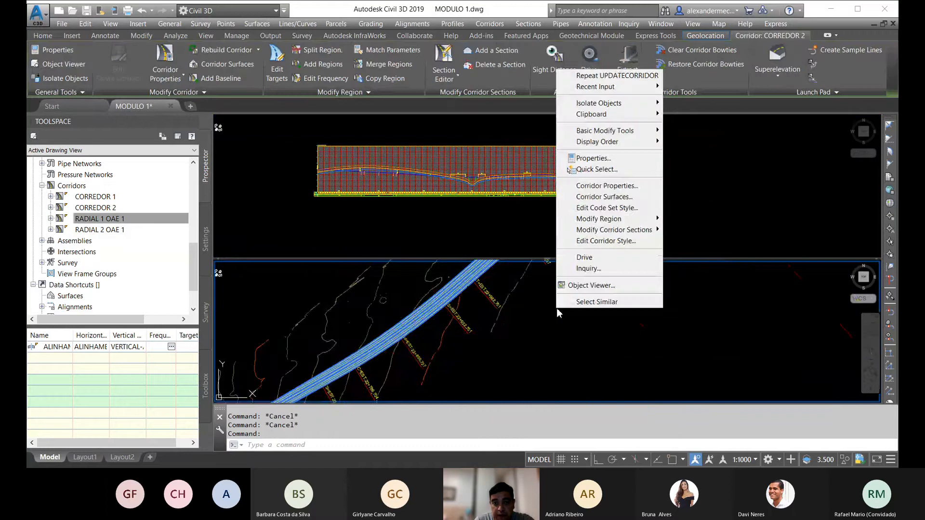
pyautogui.click(600, 186)
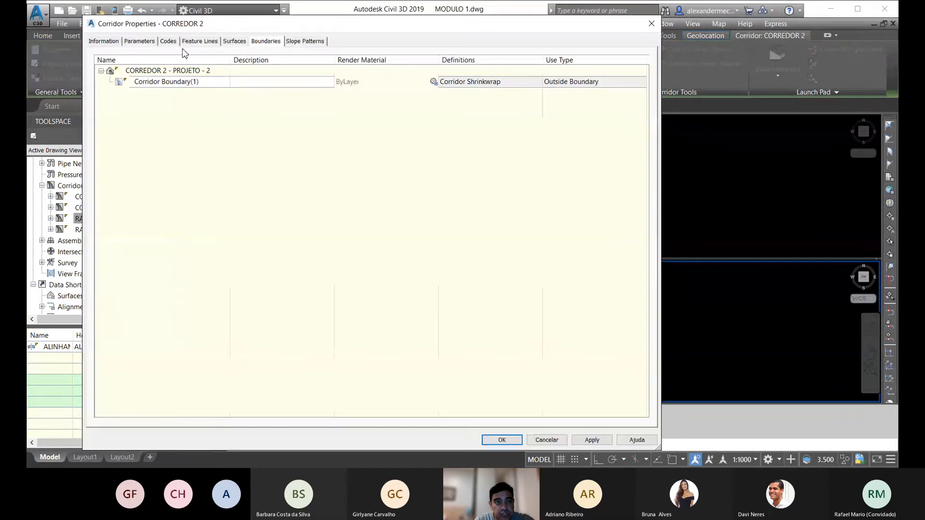
pyautogui.click(133, 42)
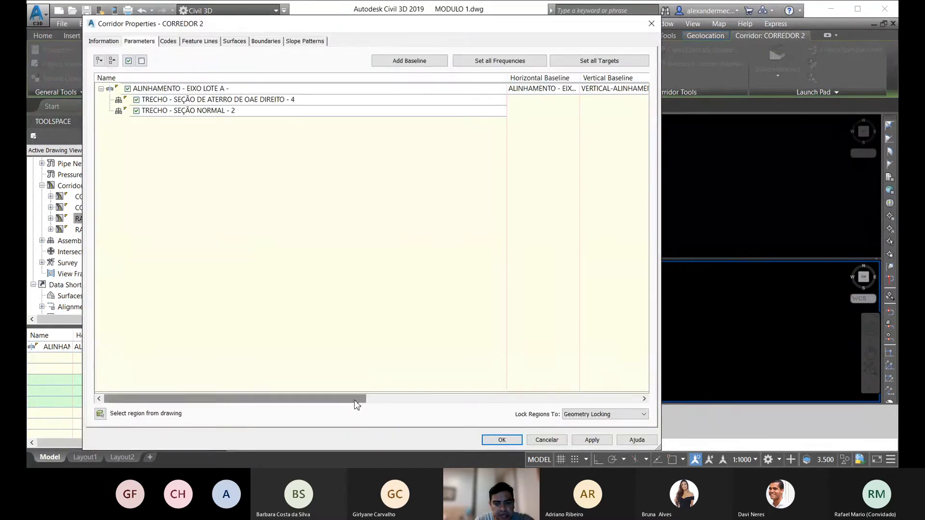
pyautogui.moveTo(355, 399); pyautogui.dragTo(629, 399)
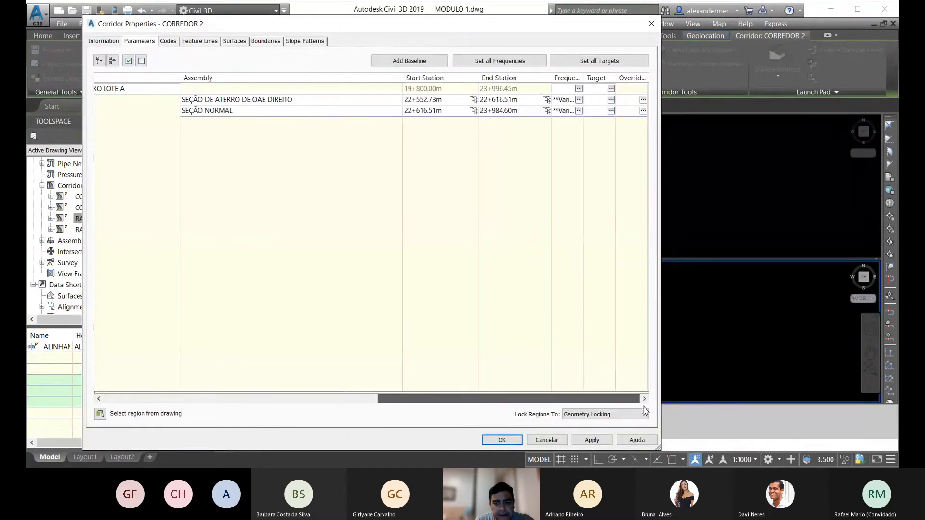
pyautogui.click(547, 111)
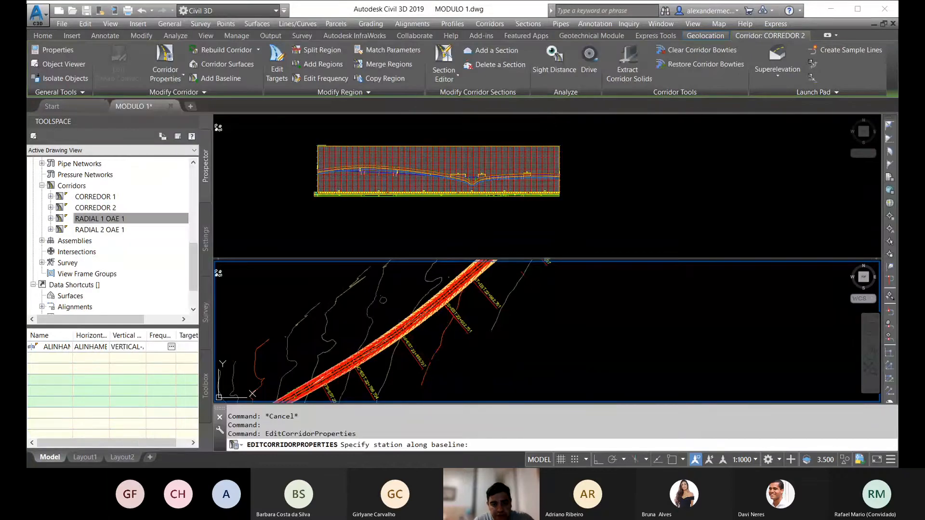
pyautogui.press('Escape')
pyautogui.click(652, 24)
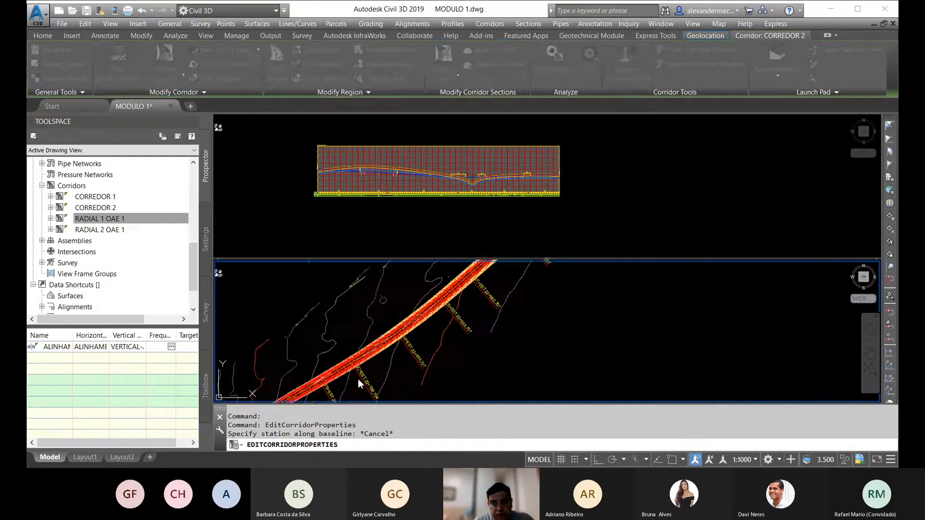
# Step: In CORREDOR 2's properties, set the SEÇÃO NORMAL region's end station to 22+696.26 by snapping to the PA marker line's endpoint near station 22+700
pyautogui.scroll(5, 359, 383)
pyautogui.click(152, 219)
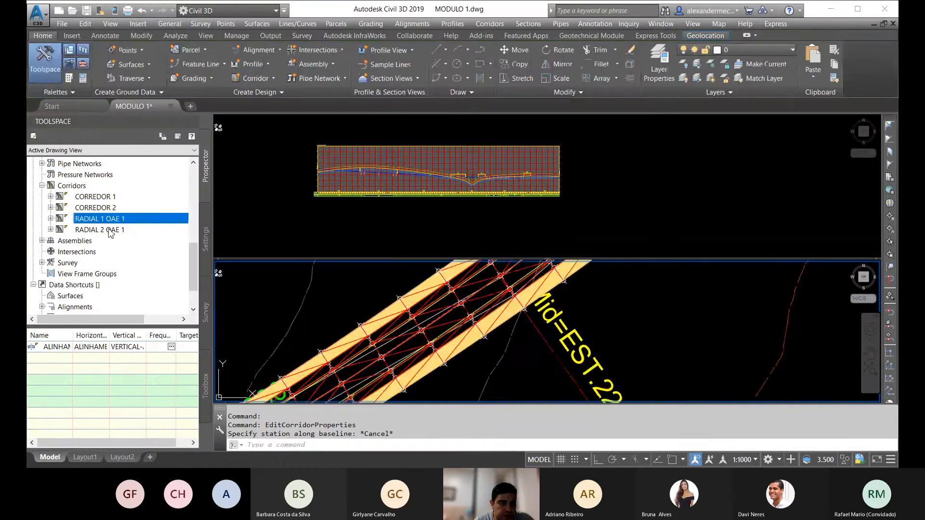
pyautogui.click(205, 239)
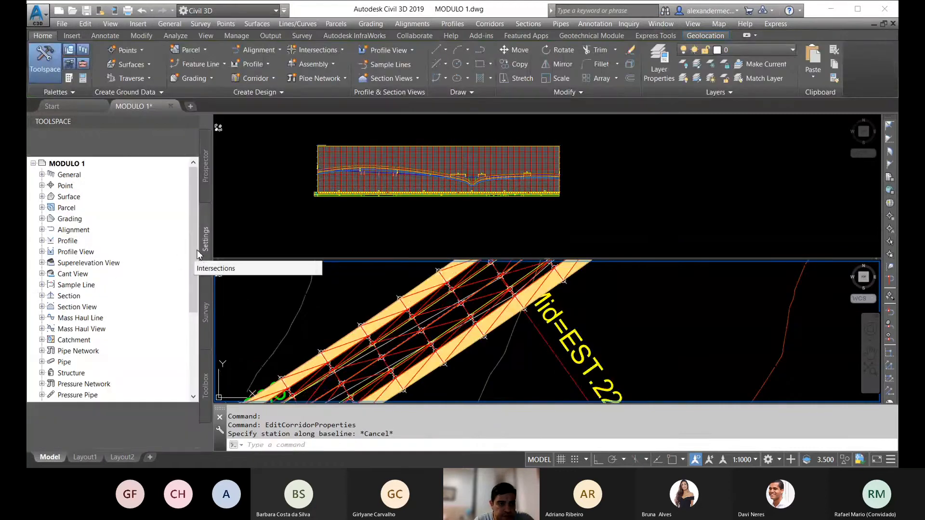
pyautogui.click(206, 188)
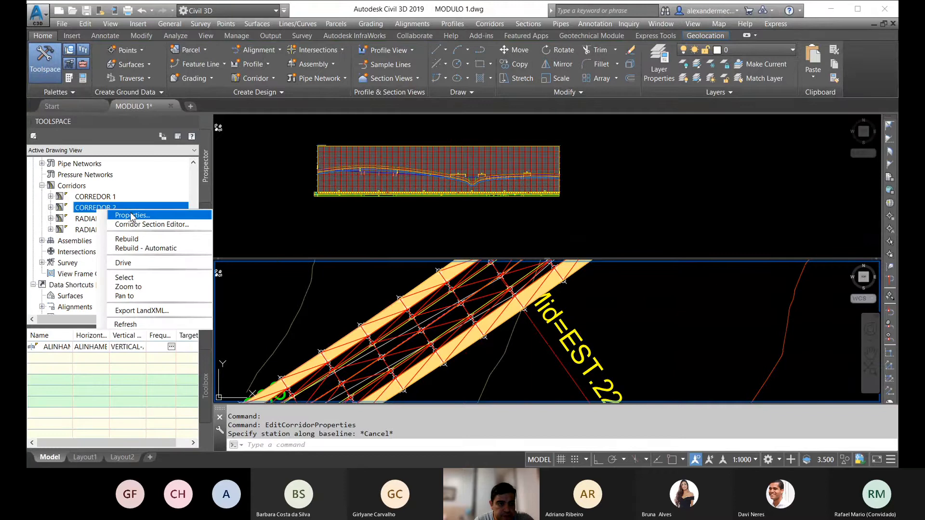
pyautogui.click(133, 215)
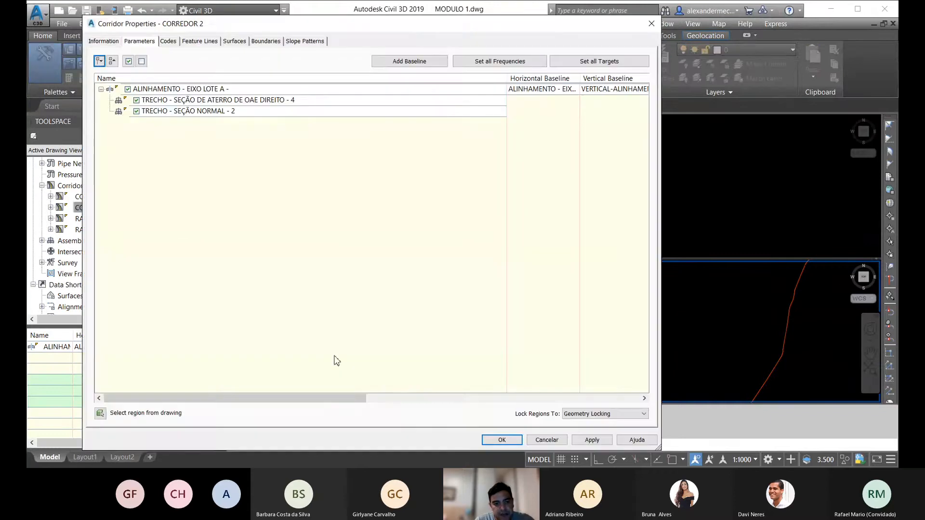
pyautogui.moveTo(330, 404); pyautogui.dragTo(619, 419)
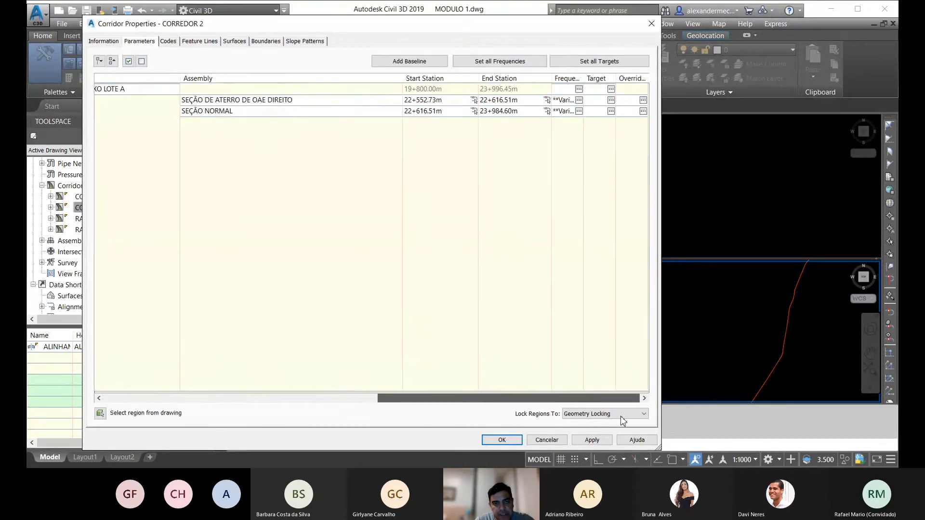
pyautogui.click(548, 112)
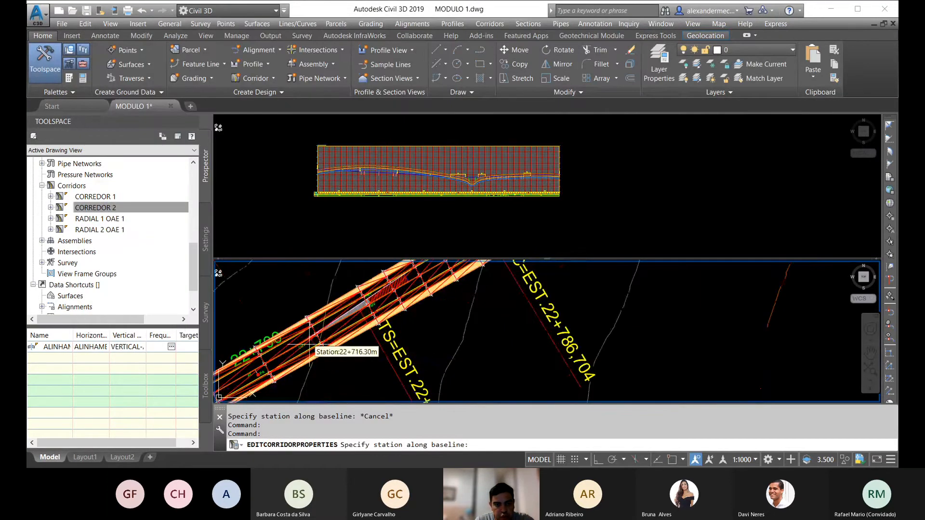
pyautogui.scroll(3, 299, 361)
pyautogui.scroll(-3, 356, 374)
pyautogui.scroll(2, 384, 345)
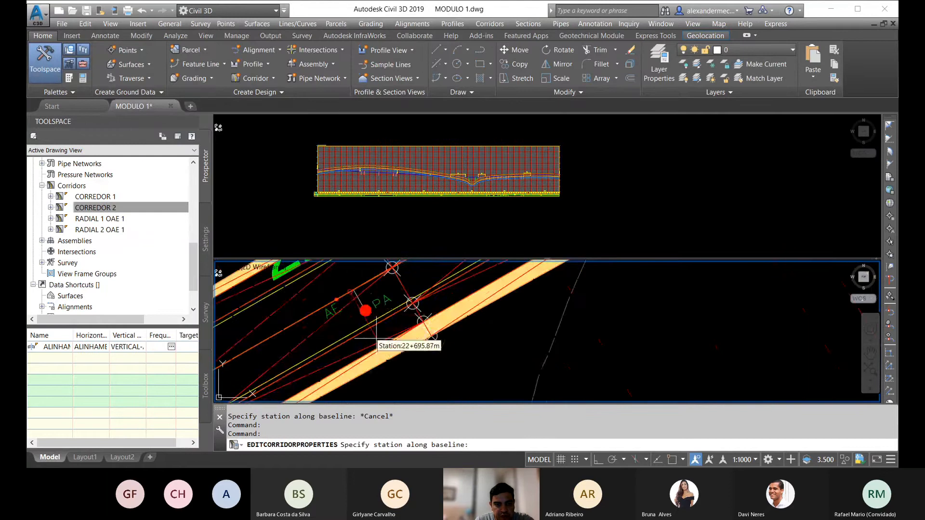
pyautogui.keyDown('shift'); pyautogui.rightClick(353, 284); pyautogui.keyUp('shift')
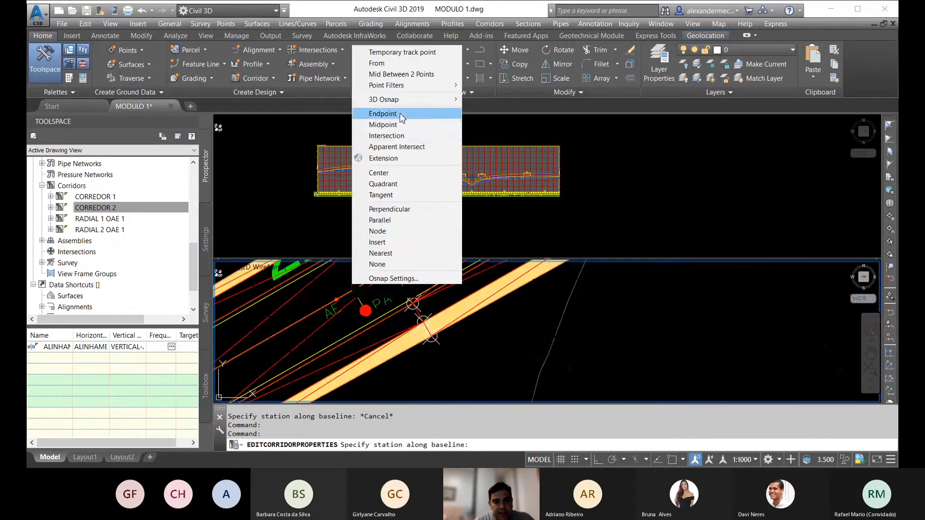
pyautogui.click(382, 114)
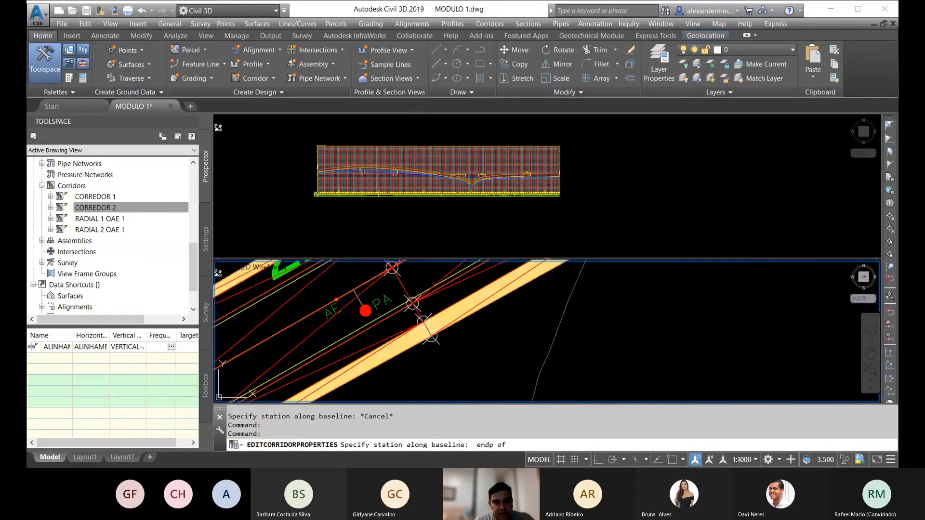
pyautogui.click(363, 280)
# Step: Insert a region after SEÇÃO NORMAL in CORREDOR 2 using the SEÇÃO DE DESVIO assembly
pyautogui.rightClick(223, 113)
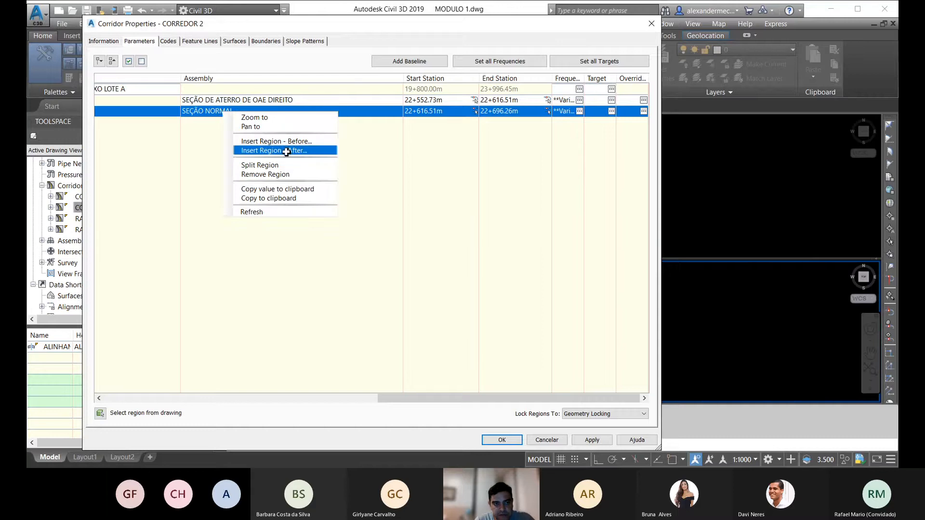
pyautogui.click(286, 151)
pyautogui.click(412, 152)
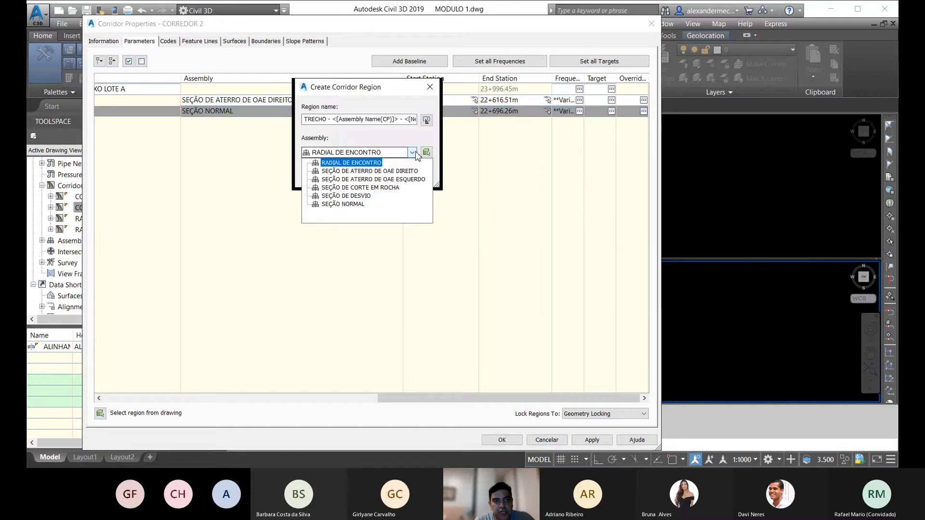
pyautogui.click(346, 196)
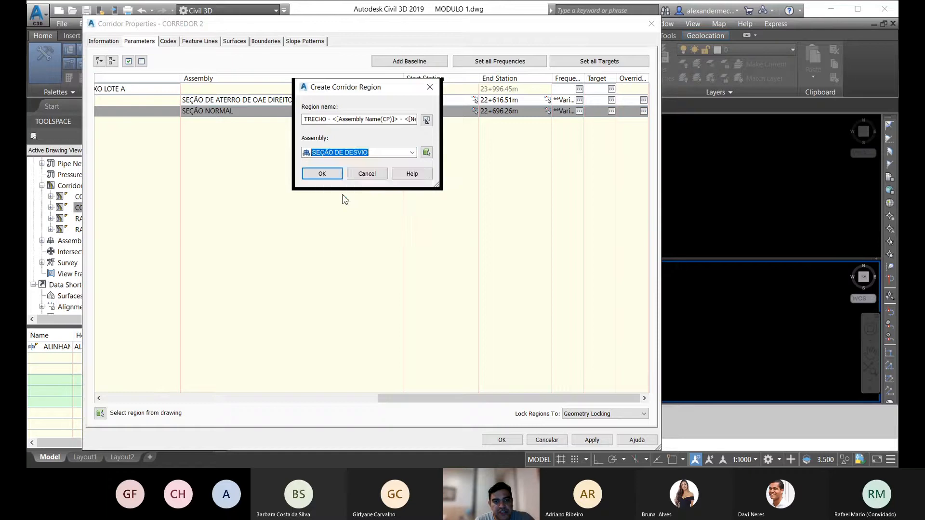
pyautogui.click(337, 175)
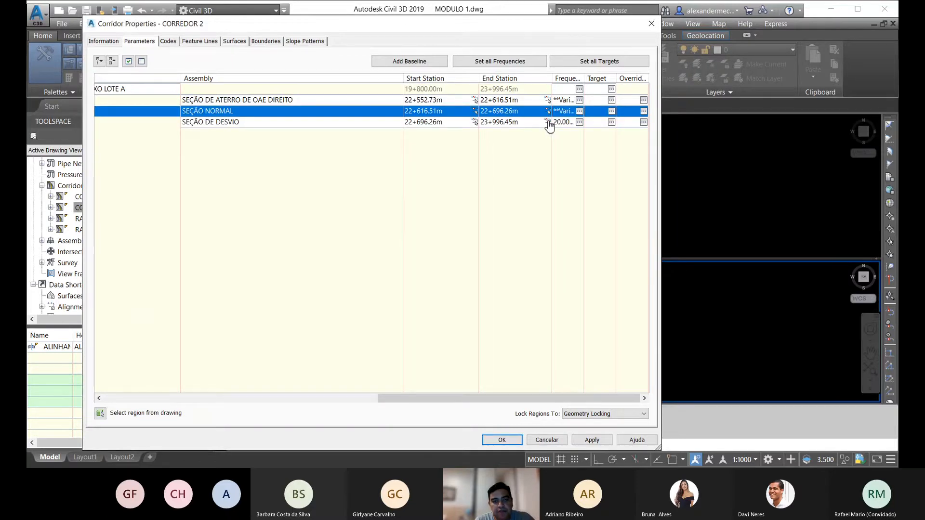
# Step: Set the SEÇÃO DE DESVIO region's end station to 23+960.00 by snapping to the endpoint at the PA marker near the alignment's end
pyautogui.click(547, 123)
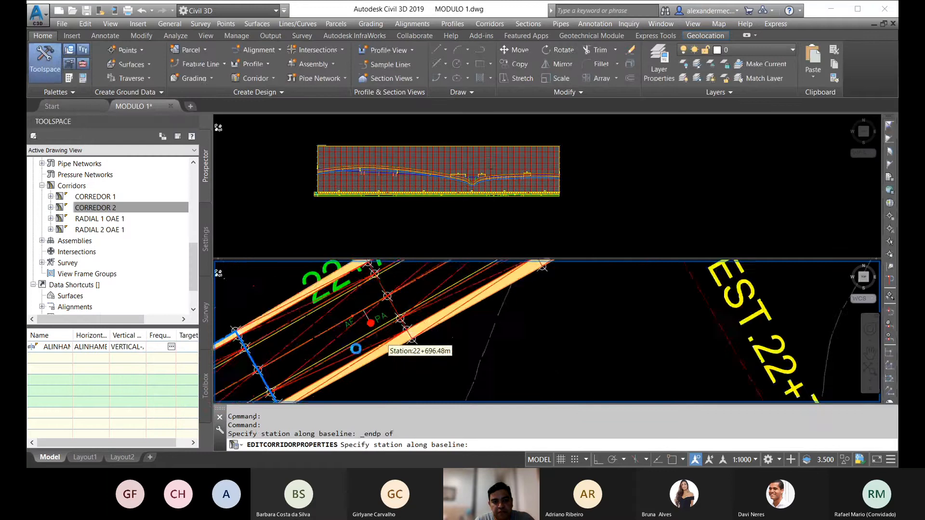
pyautogui.scroll(-5, 406, 337)
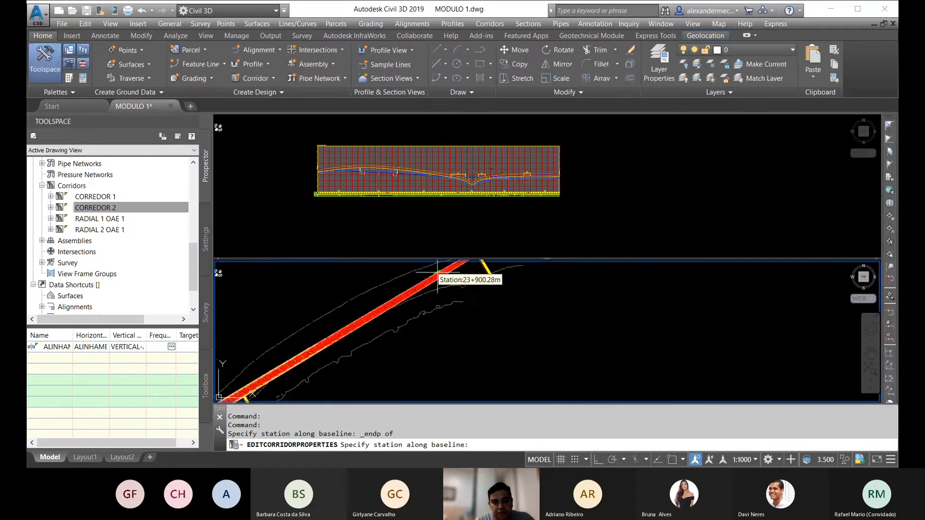
pyautogui.scroll(5, 438, 273)
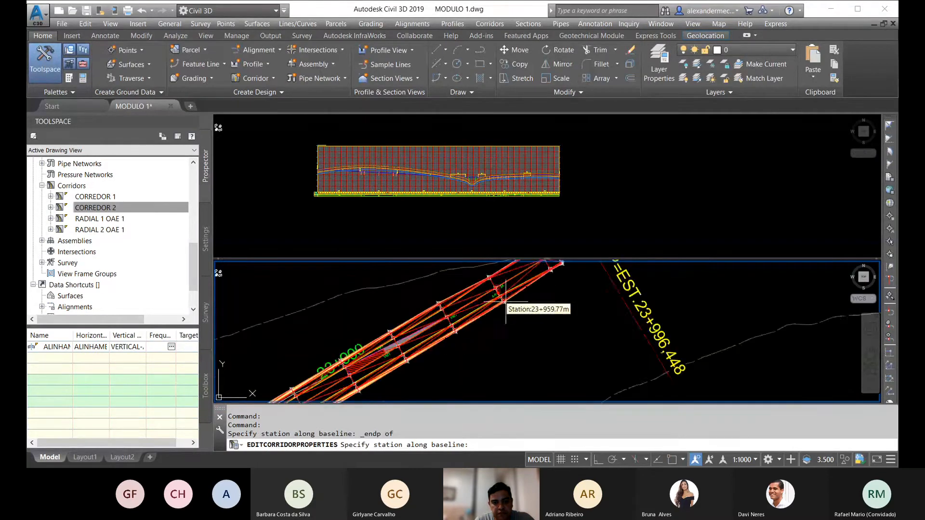
pyautogui.scroll(3, 504, 302)
pyautogui.keyDown('shift'); pyautogui.rightClick(457, 305); pyautogui.keyUp('shift')
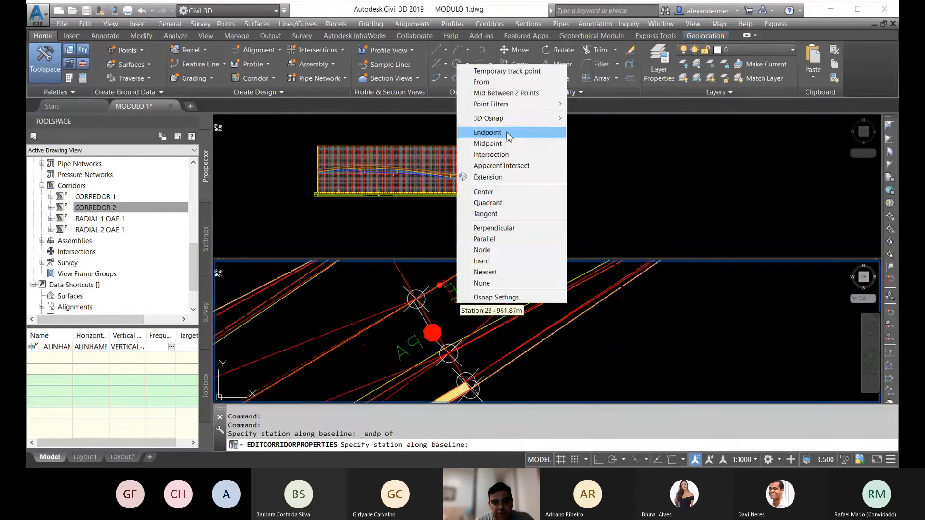
pyautogui.click(488, 133)
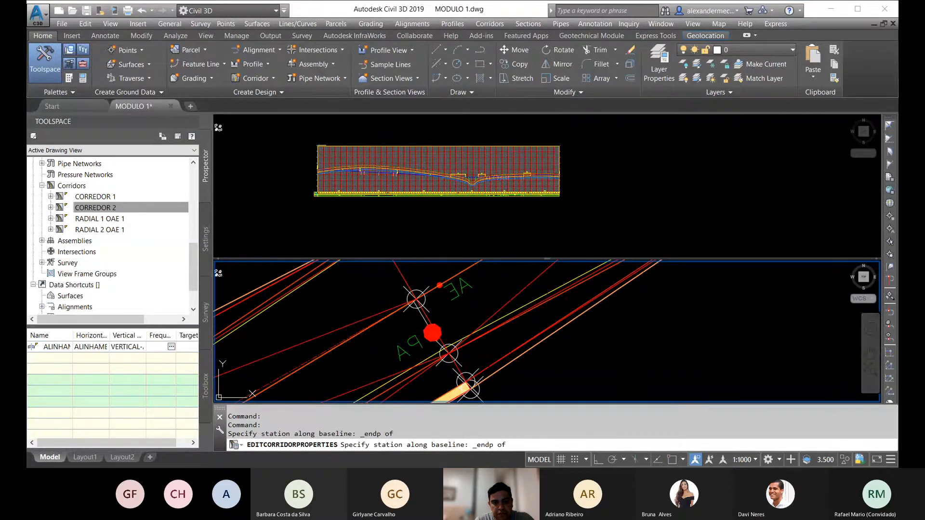
pyautogui.click(416, 300)
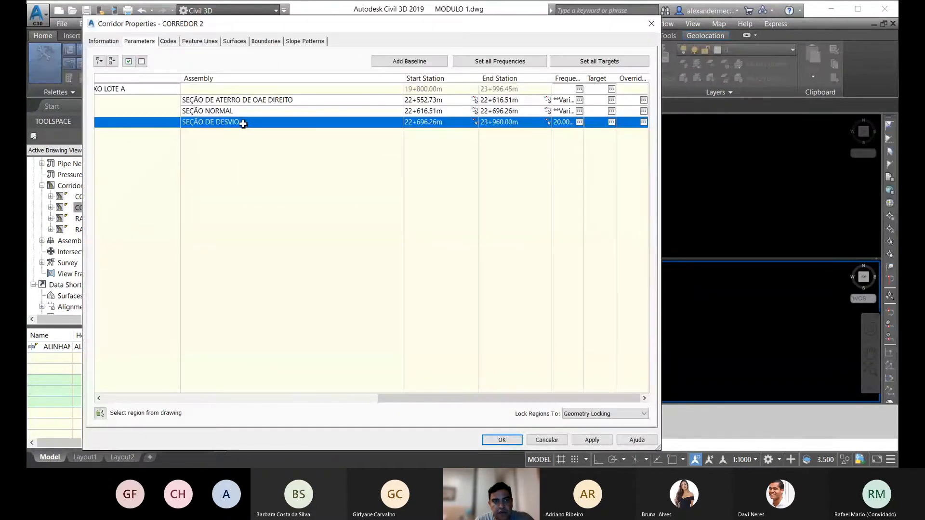
# Step: Insert a region after SEÇÃO DE DESVIO in CORREDOR 2 using the SEÇÃO NORMAL assembly
pyautogui.rightClick(242, 124)
pyautogui.click(296, 139)
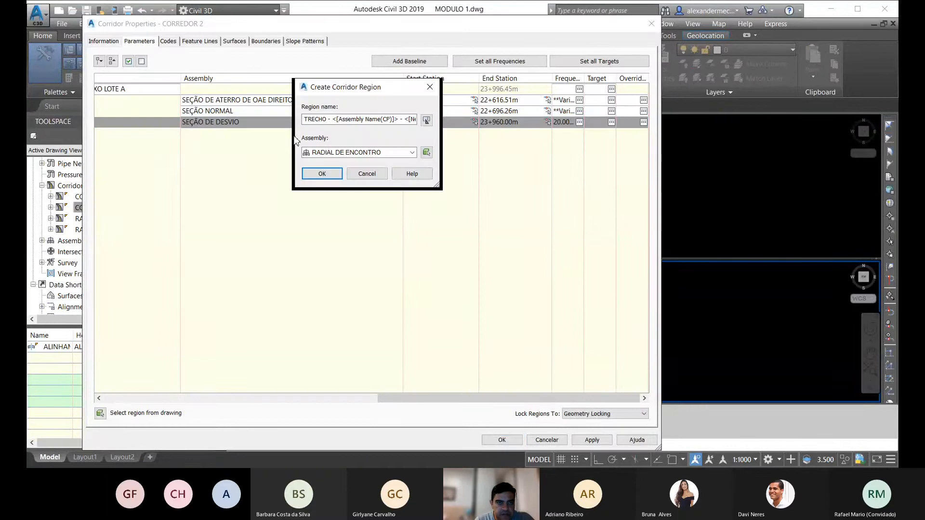
pyautogui.click(403, 152)
pyautogui.click(350, 209)
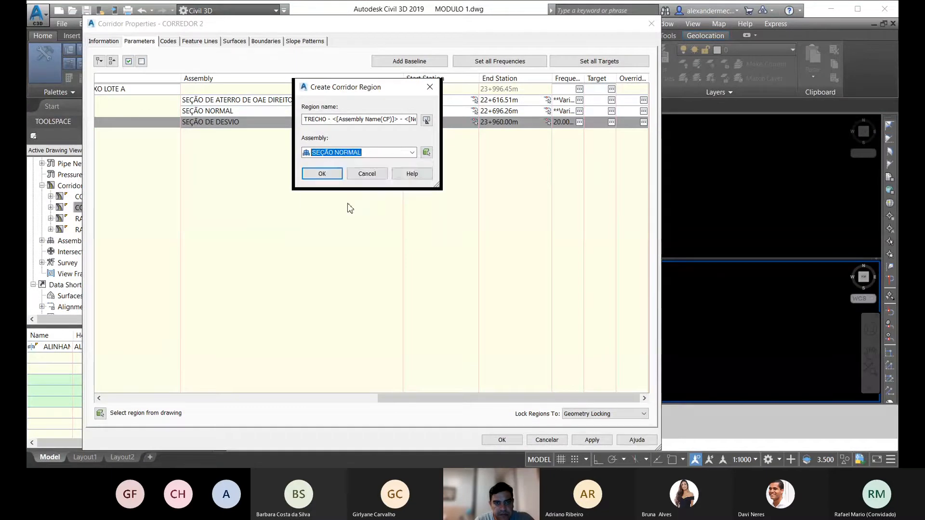
pyautogui.click(322, 173)
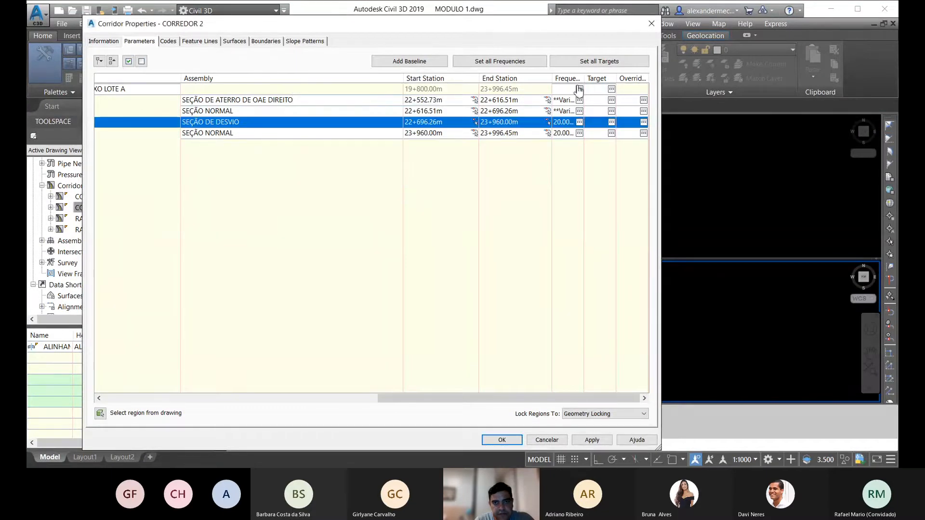
# Step: Set all surface targets of CORREDOR 2 to SUPERFÍCIE NATURAL and rebuild the corridor
pyautogui.click(611, 90)
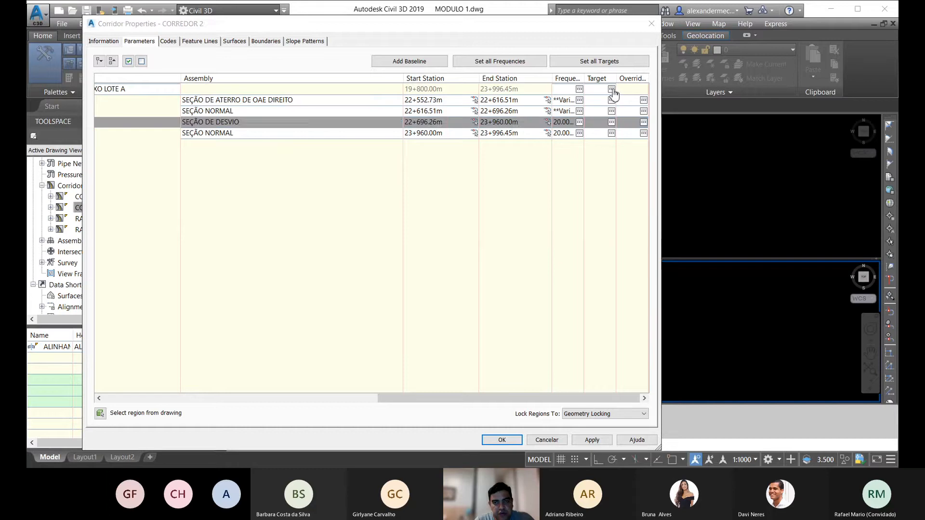
pyautogui.click(359, 107)
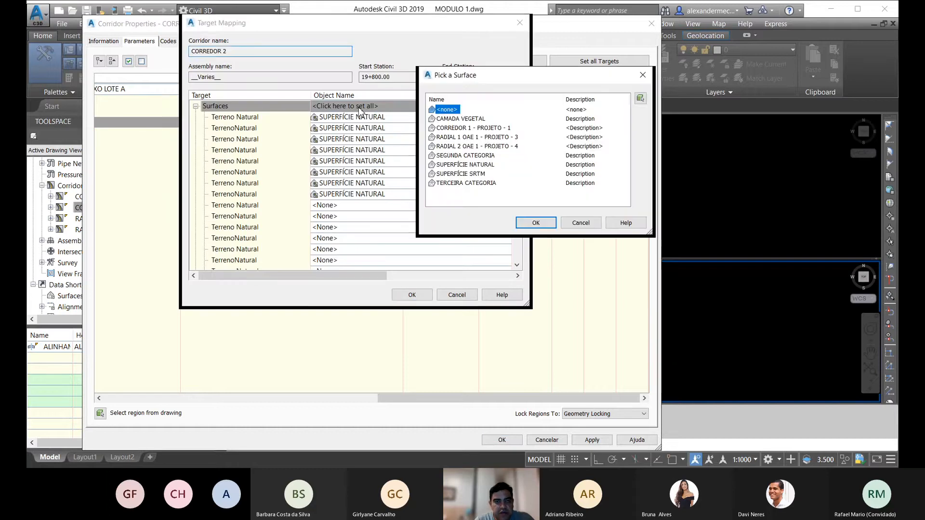
pyautogui.click(464, 165)
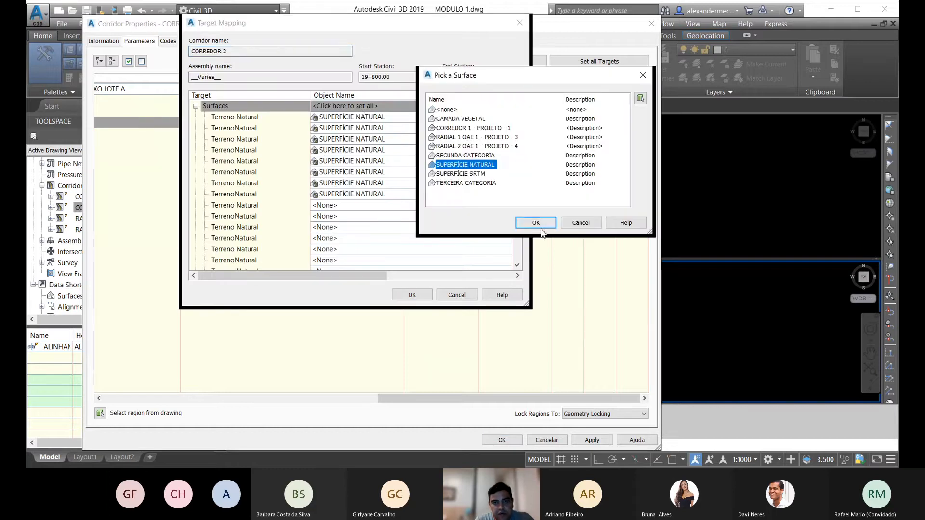
pyautogui.click(535, 223)
pyautogui.moveTo(516, 142); pyautogui.dragTo(524, 107)
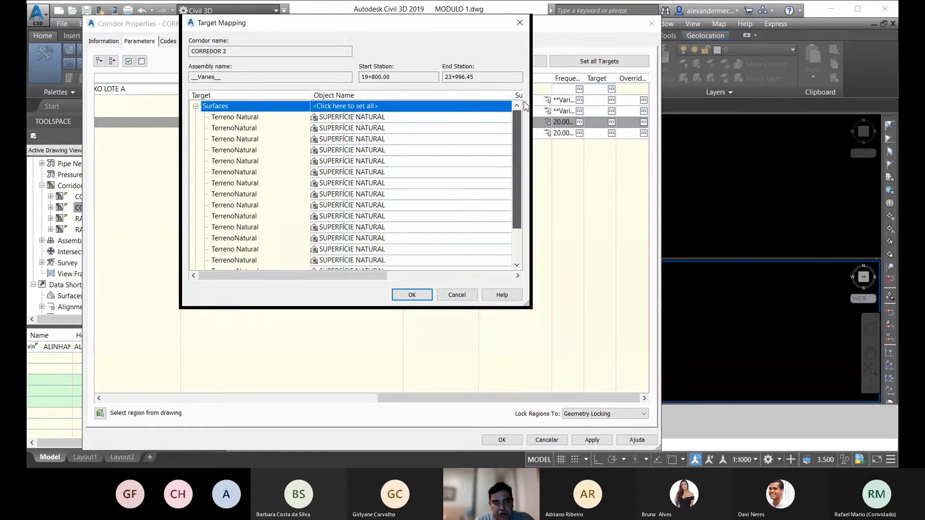
pyautogui.click(414, 296)
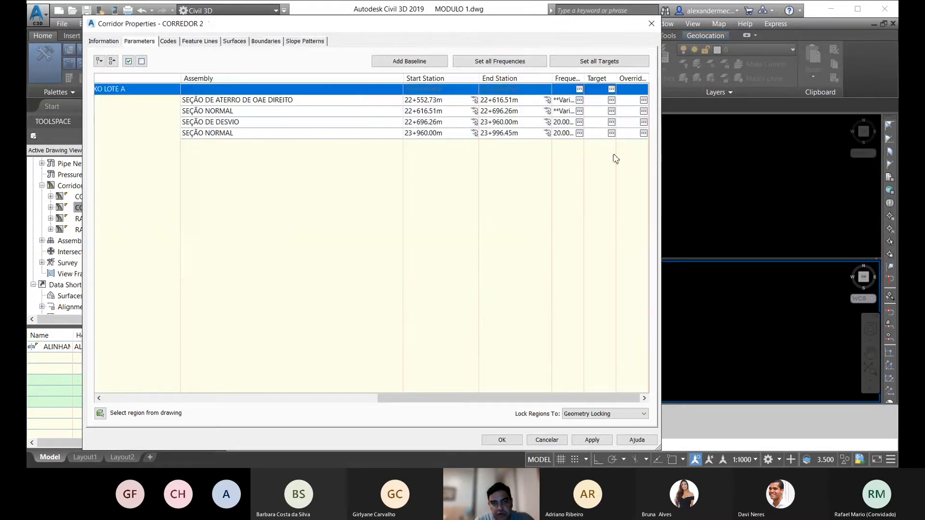
pyautogui.click(502, 440)
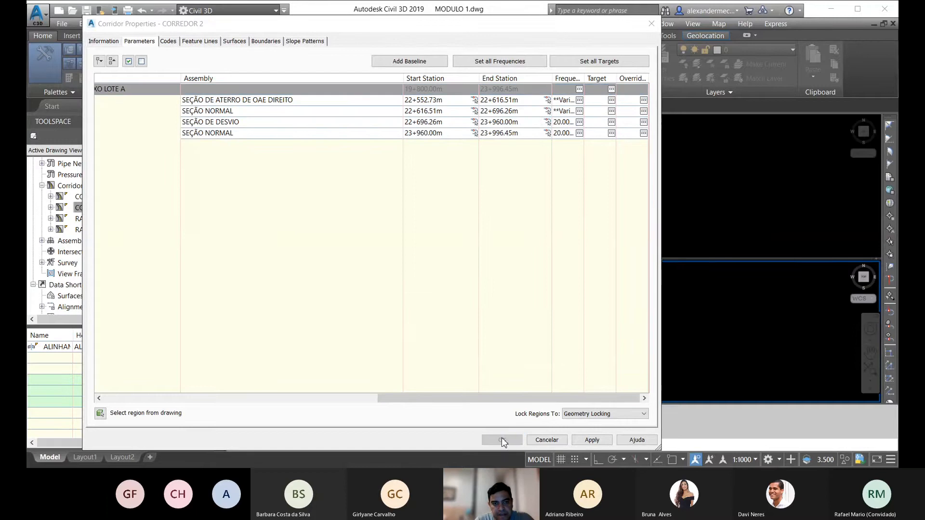
pyautogui.click(422, 220)
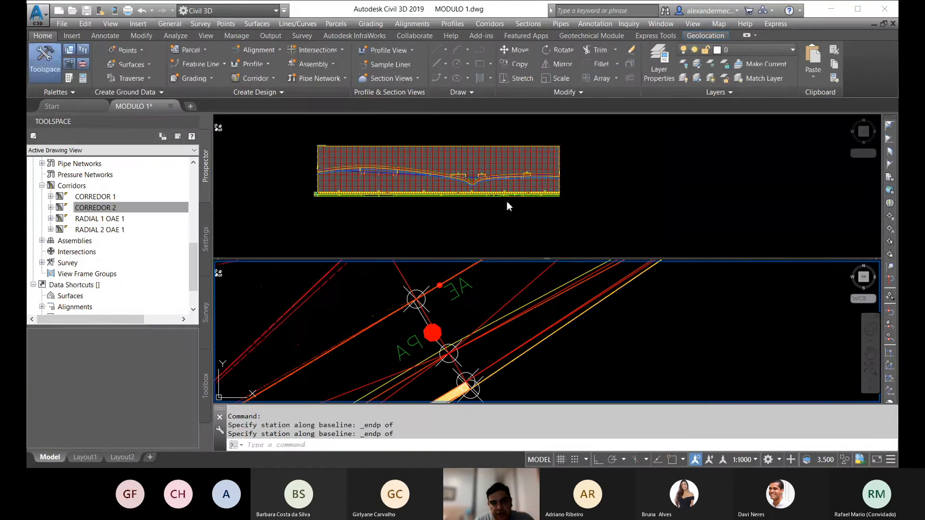
# Step: Examine the siding stretch in the profile view and the rebuilt corridor in plan near station 23+900
pyautogui.scroll(8, 521, 198)
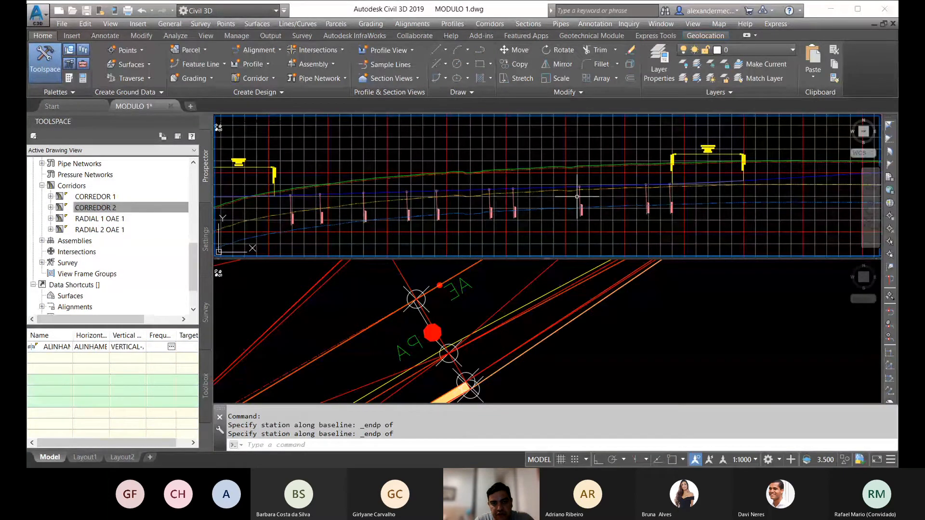
pyautogui.scroll(-3, 521, 175)
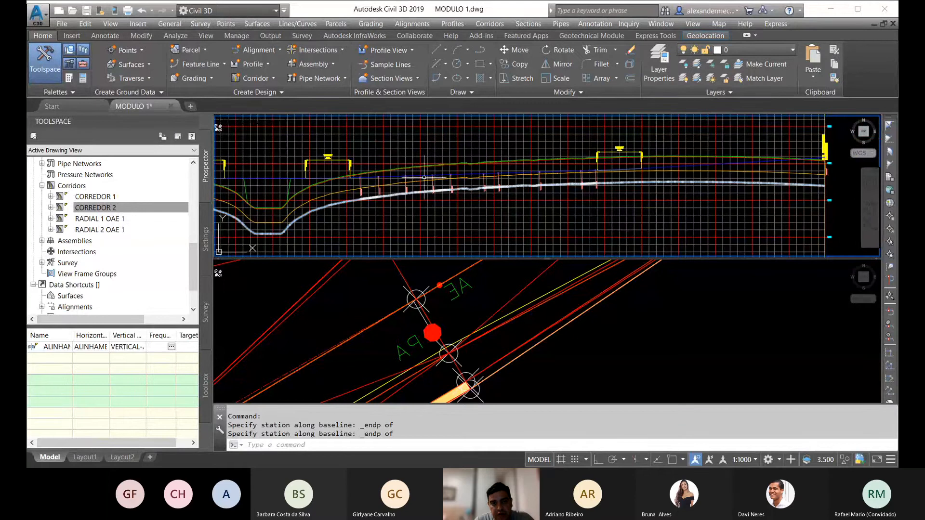
pyautogui.click(427, 317)
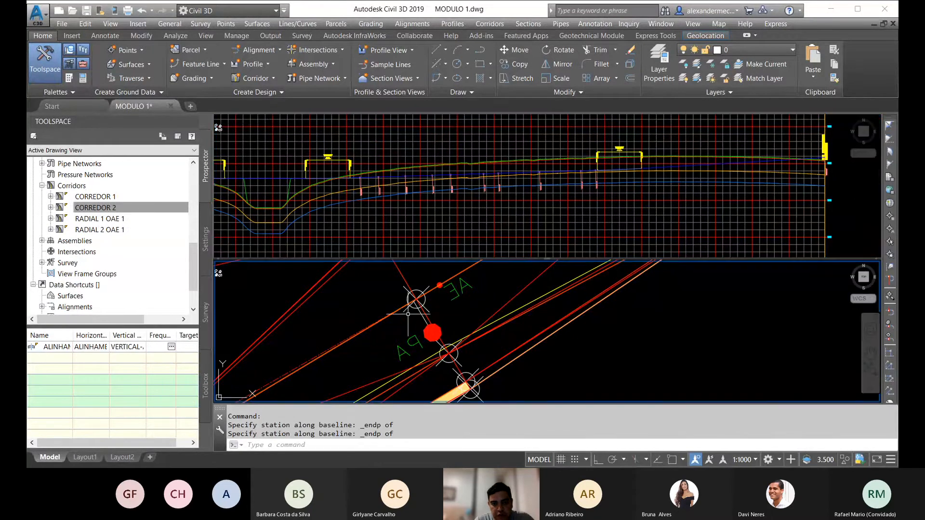
pyautogui.scroll(-5, 427, 318)
pyautogui.press('Escape')
pyautogui.scroll(4, 423, 325)
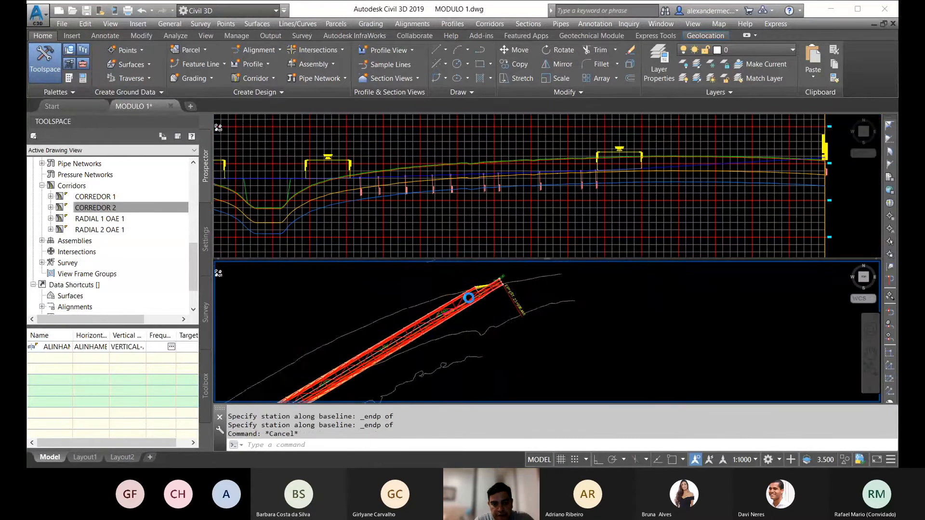
pyautogui.scroll(5, 472, 308)
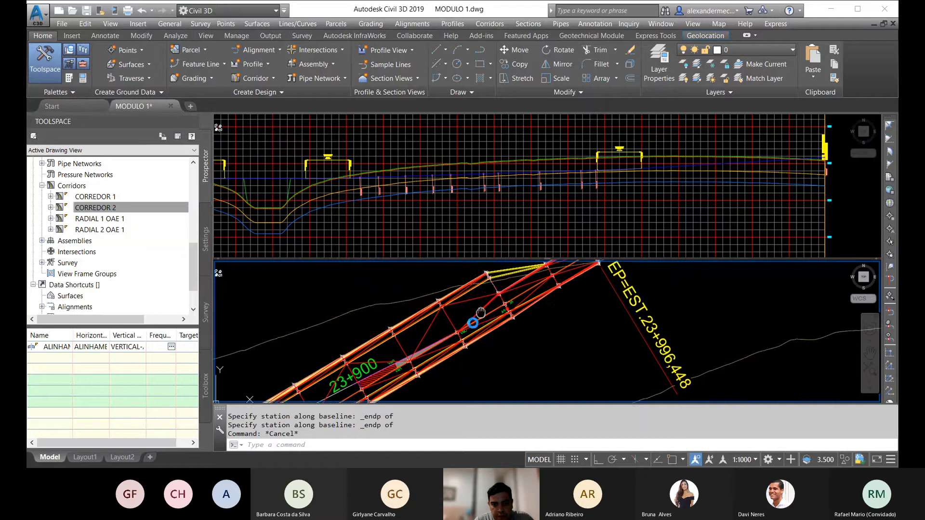
# Step: Check the surface targets of CORREDOR 2's last SEÇÃO NORMAL region in the corridor properties
pyautogui.click(460, 309)
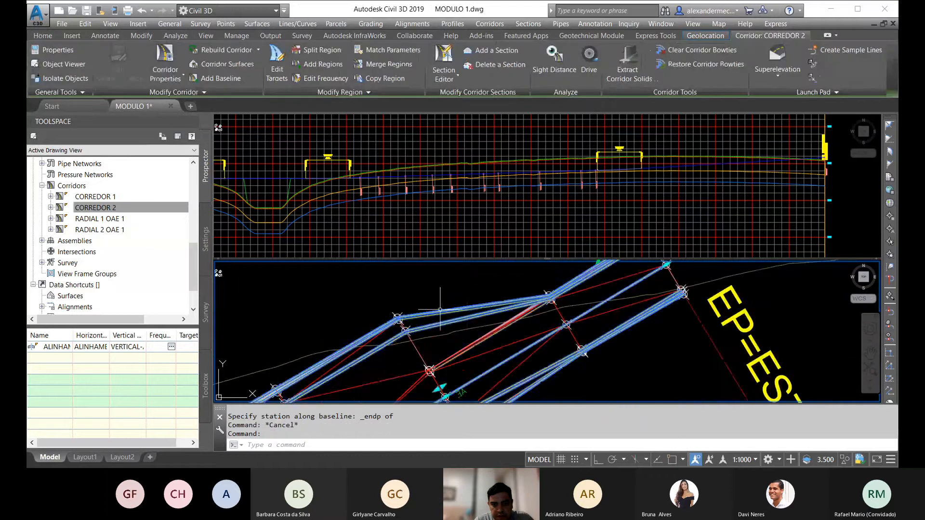
pyautogui.scroll(-3, 441, 298)
pyautogui.rightClick(442, 302)
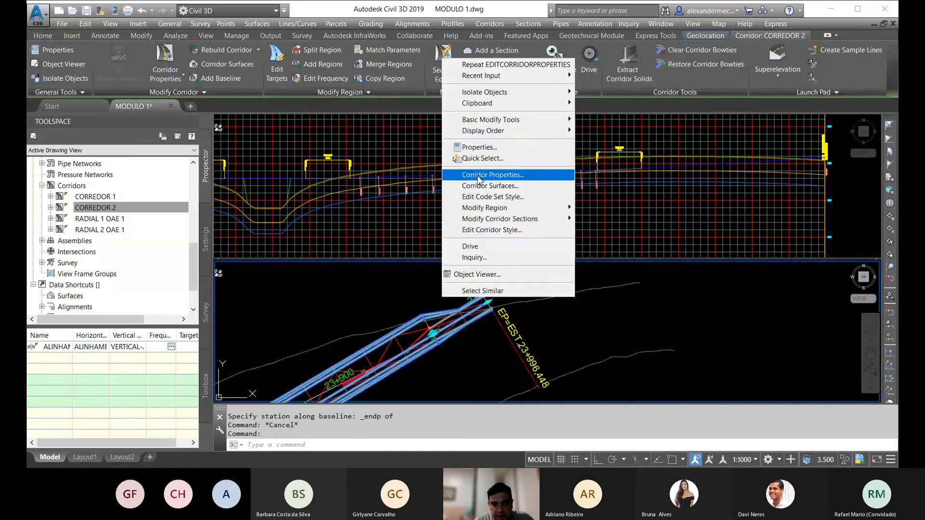
pyautogui.click(479, 178)
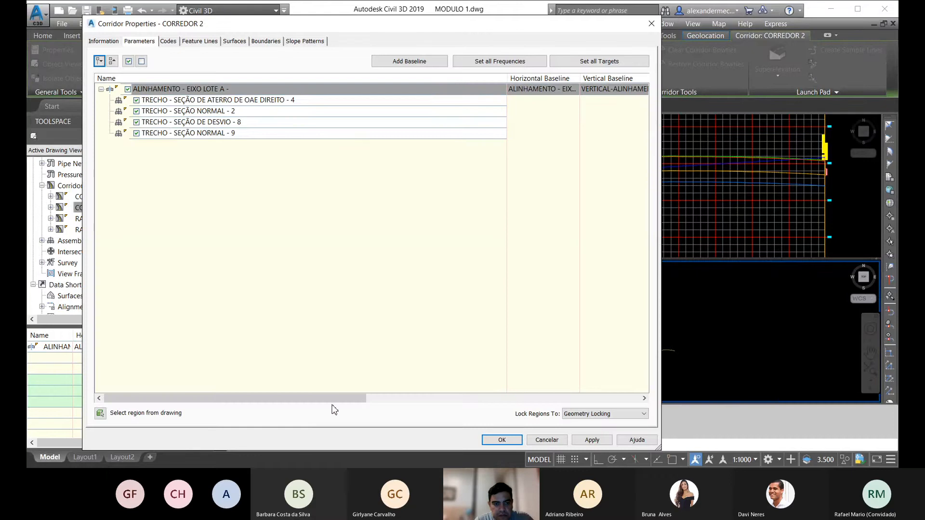
pyautogui.moveTo(333, 401); pyautogui.dragTo(626, 401)
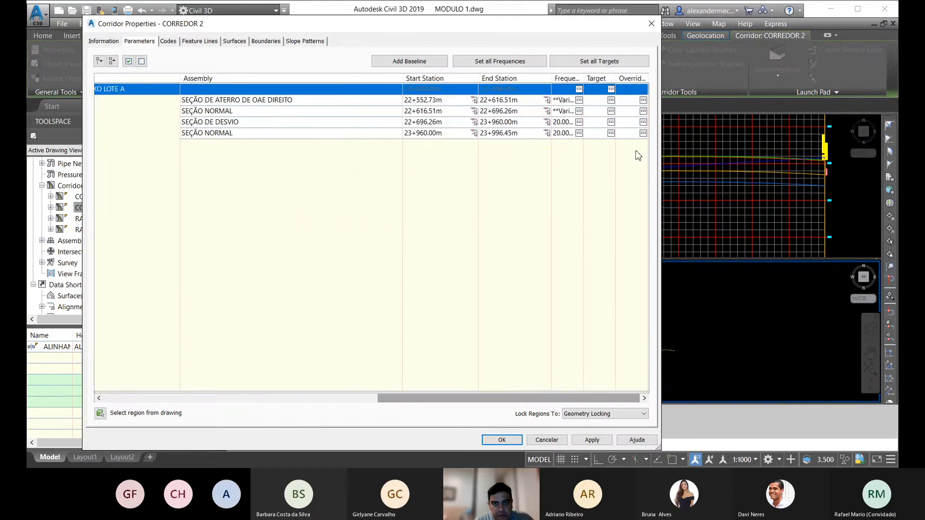
pyautogui.click(611, 133)
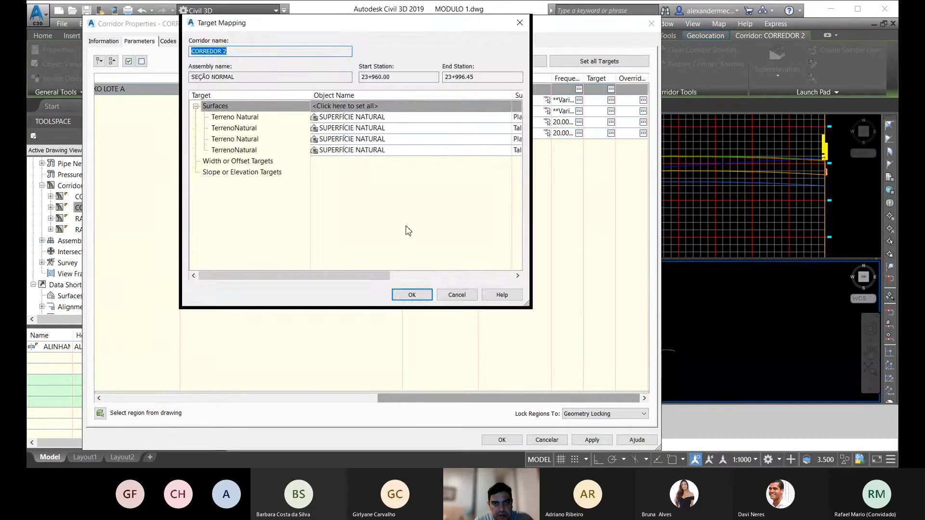
pyautogui.click(411, 294)
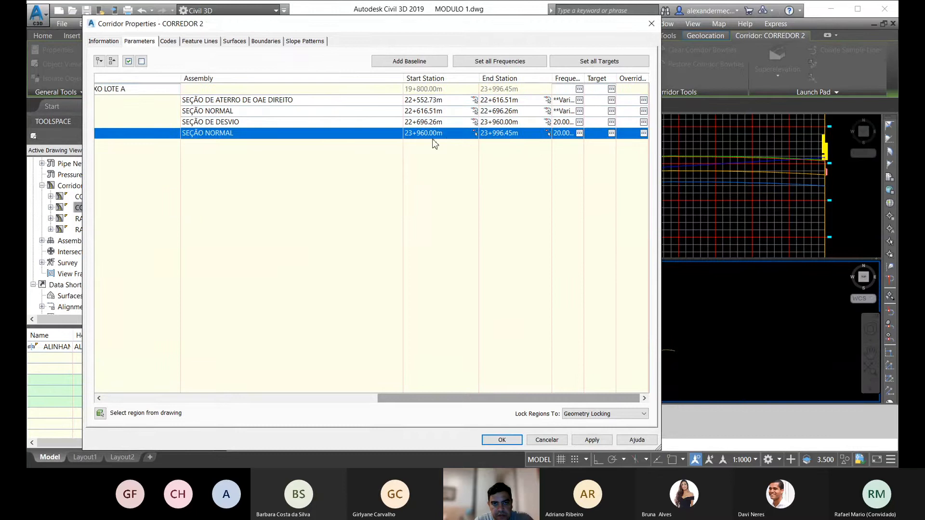
pyautogui.click(501, 439)
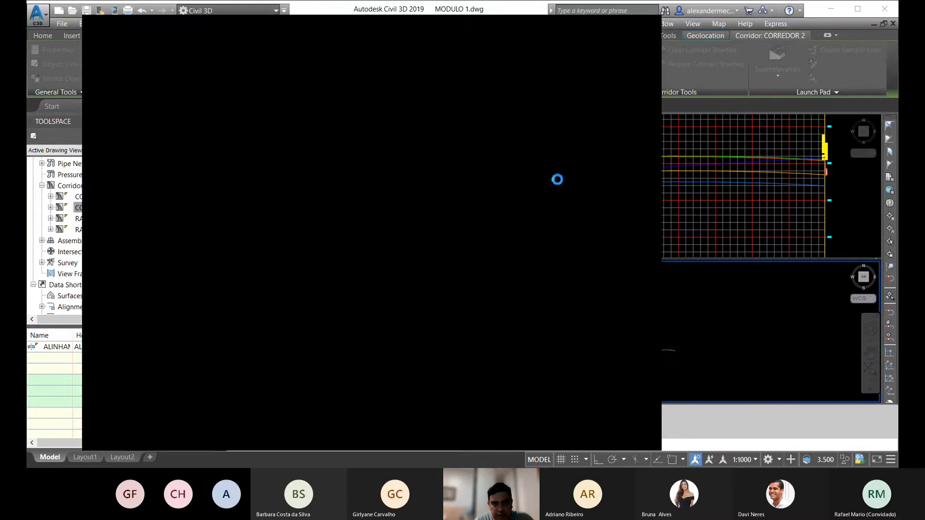
pyautogui.press('Escape')
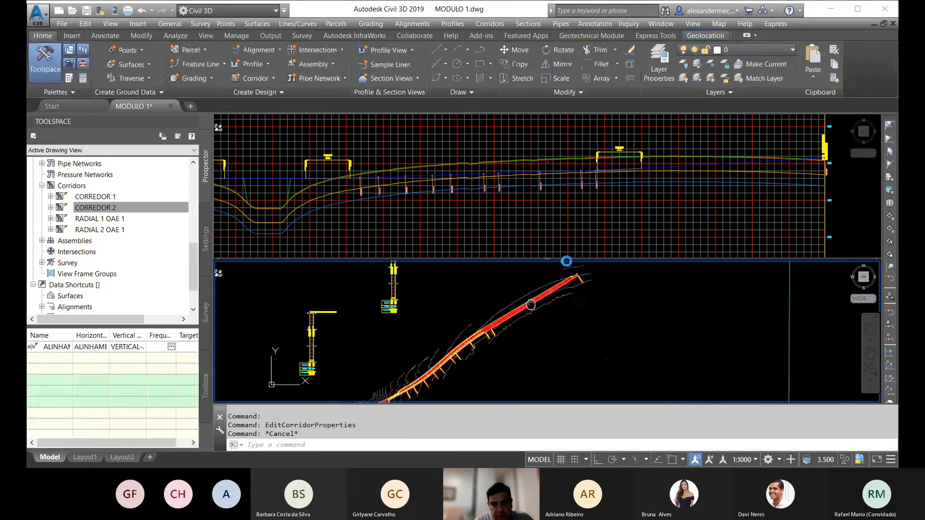
# Step: Inspect the CORREDOR 2 - PROJETO surface in the Object Viewer
pyautogui.scroll(5, 555, 278)
pyautogui.scroll(3, 524, 287)
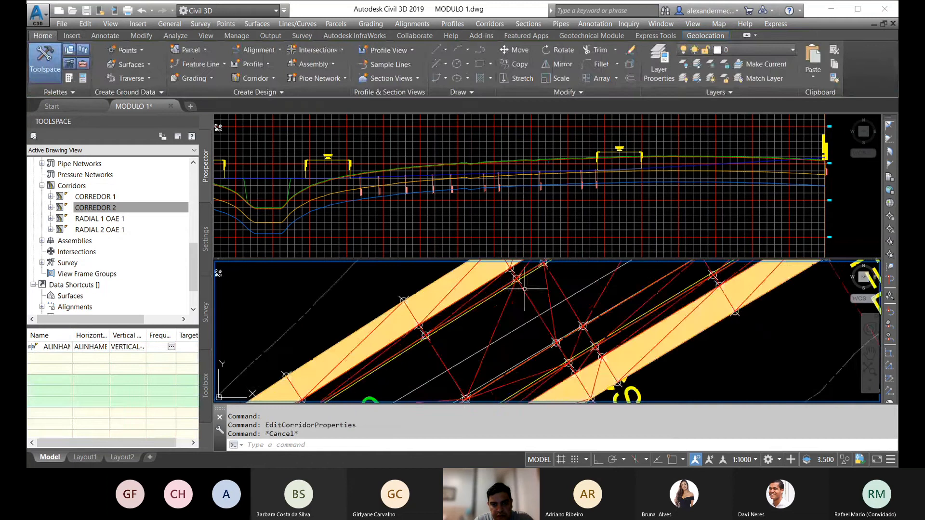
pyautogui.scroll(-3, 532, 281)
pyautogui.scroll(3, 532, 281)
pyautogui.click(537, 285)
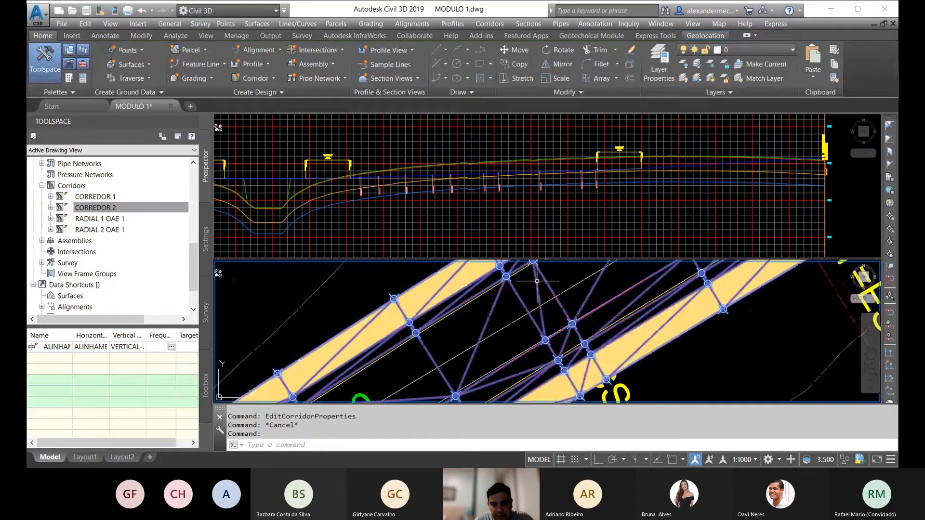
pyautogui.rightClick(539, 286)
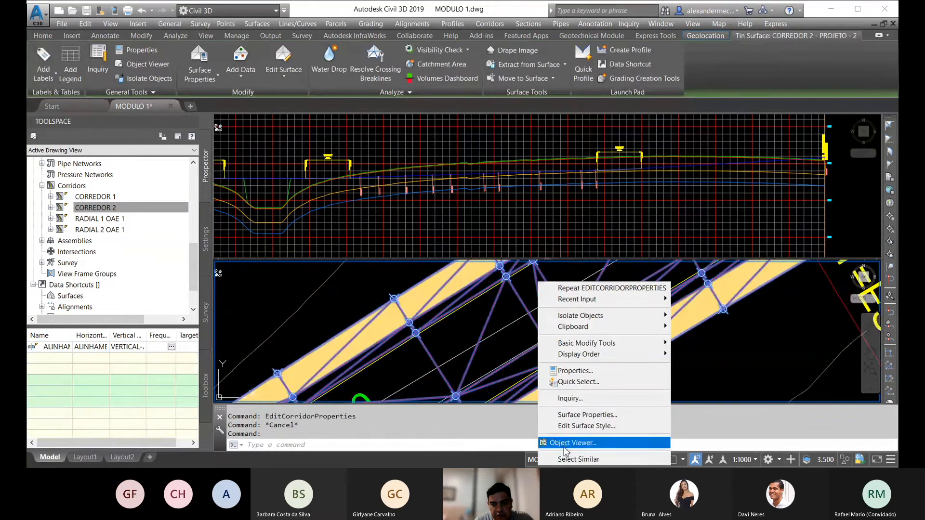
pyautogui.click(559, 427)
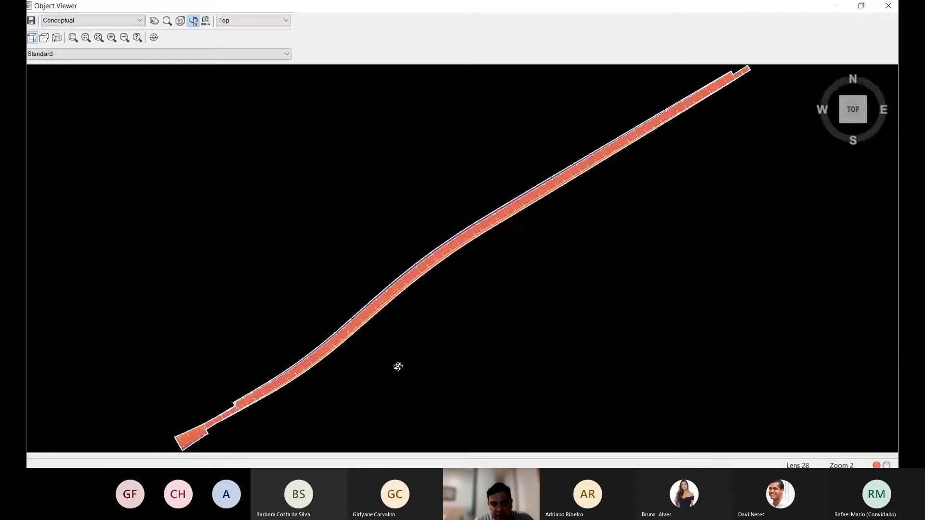
pyautogui.moveTo(398, 368); pyautogui.dragTo(441, 350)
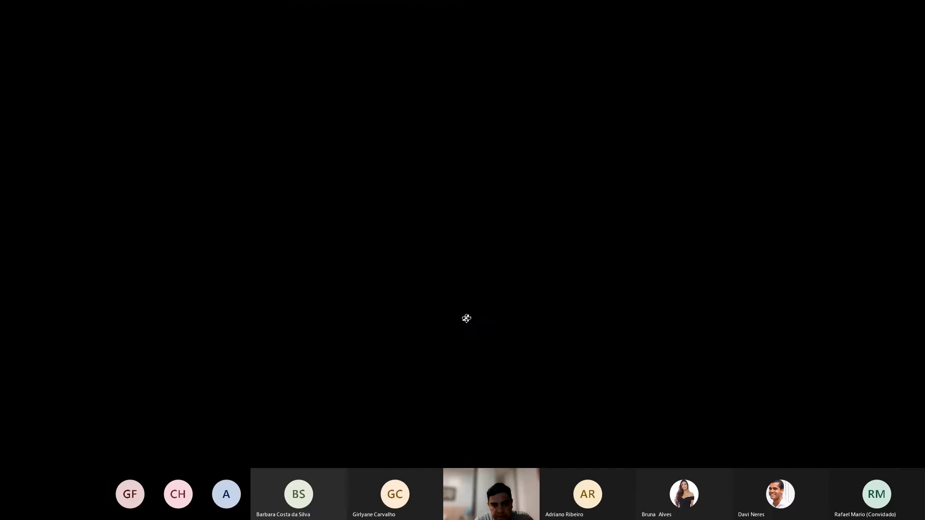
# Step: Examine the corridors in plan from the alignment's end back to the curve near its start
pyautogui.scroll(-8, 489, 305)
pyautogui.scroll(-8, 489, 305)
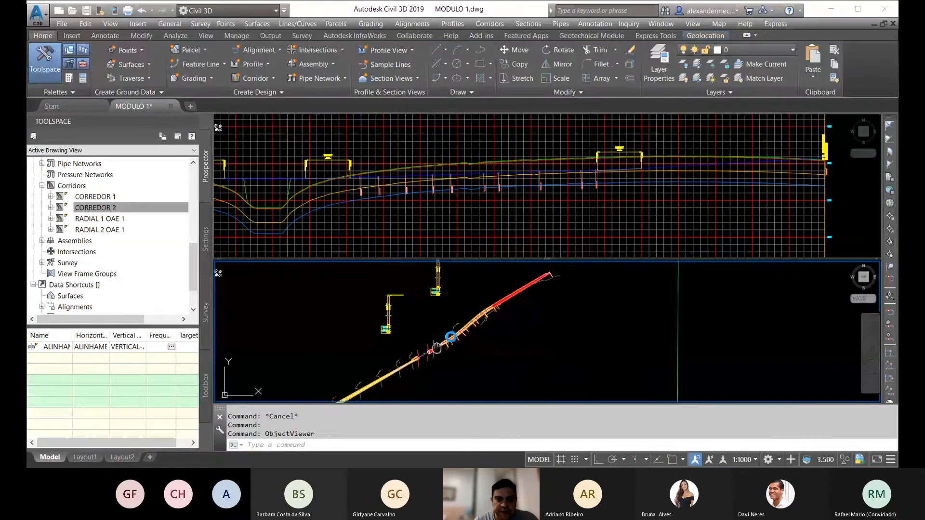
pyautogui.scroll(3, 458, 318)
pyautogui.moveTo(354, 358); pyautogui.dragTo(432, 312, button='middle')
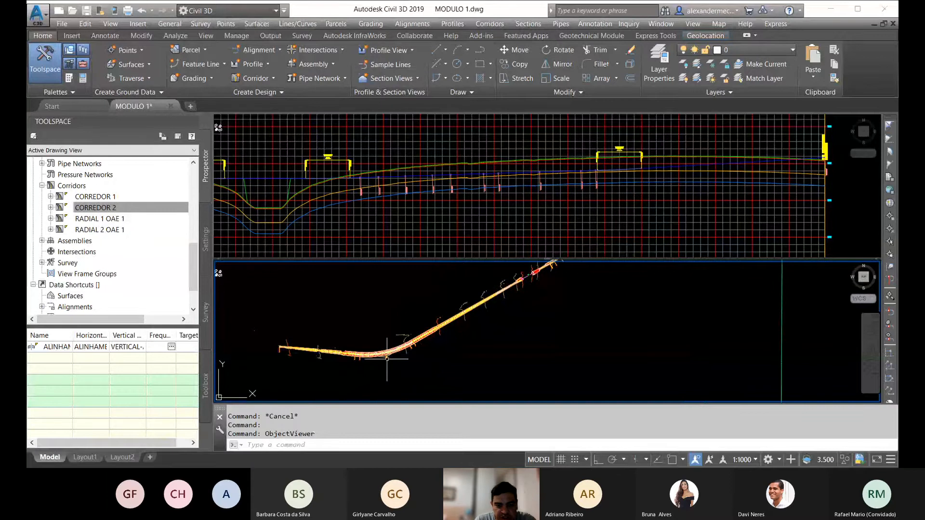
pyautogui.scroll(2, 424, 308)
# Step: Examine the row of section assemblies drawn away from the profile view
pyautogui.click(396, 182)
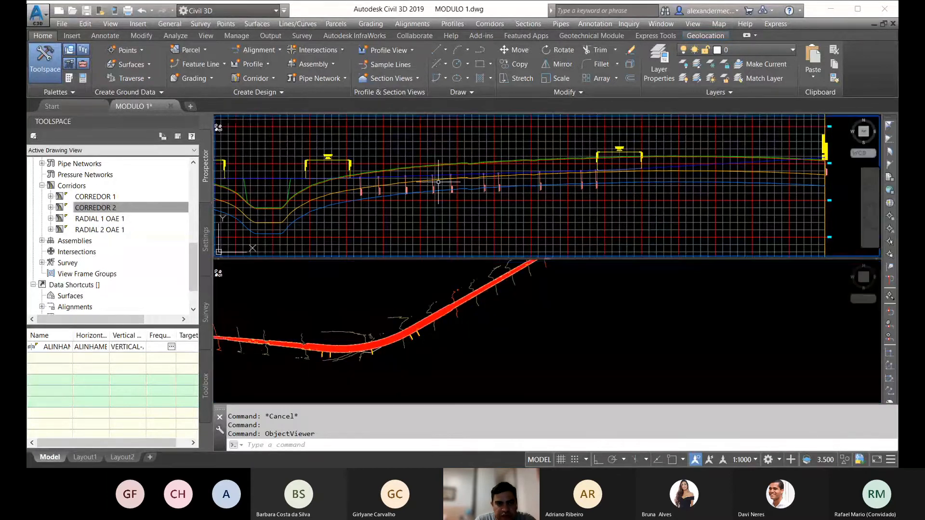
pyautogui.scroll(-14, 440, 192)
pyautogui.scroll(2, 316, 213)
pyautogui.scroll(5, 316, 212)
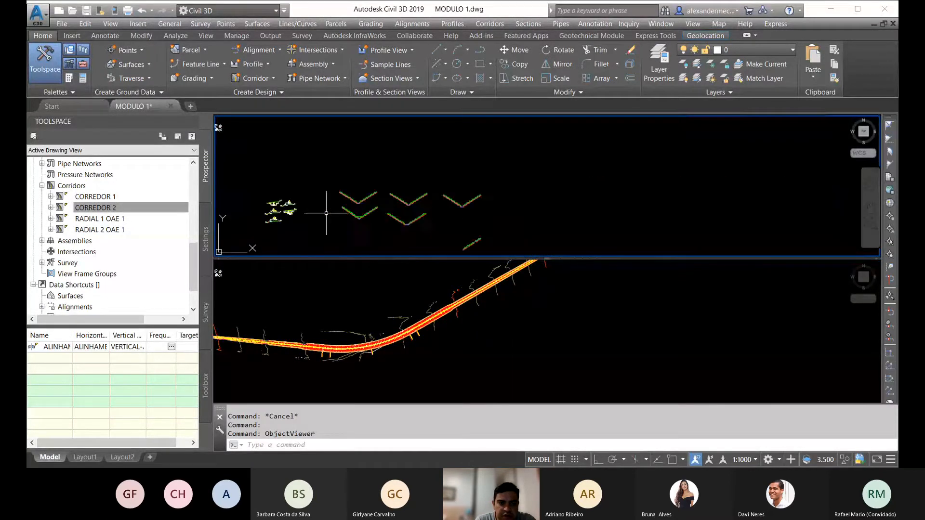
pyautogui.scroll(-6, 364, 166)
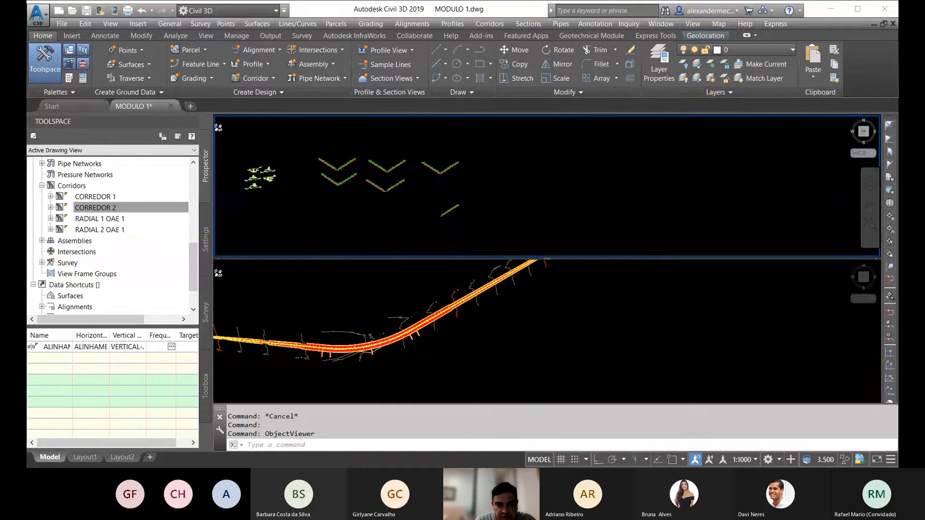
pyautogui.moveTo(397, 204); pyautogui.dragTo(397, 179, button='middle')
pyautogui.scroll(4, 356, 140)
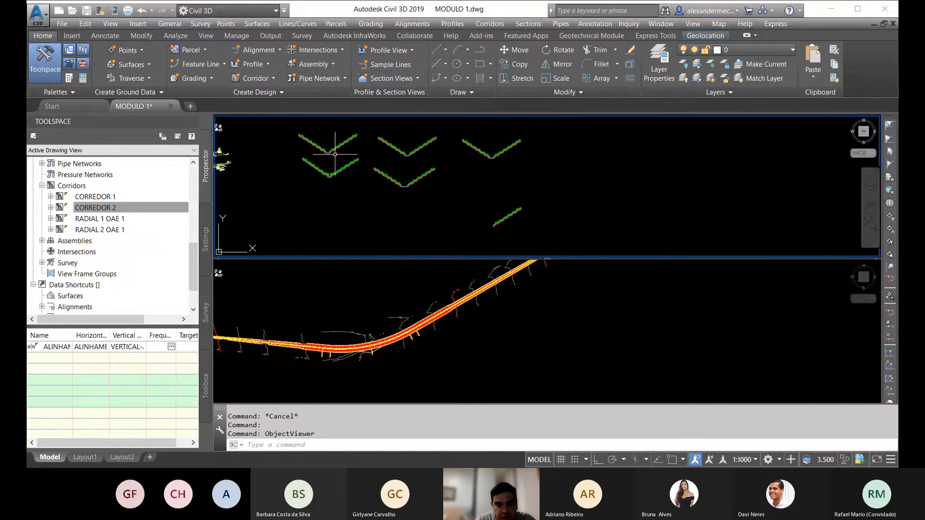
pyautogui.scroll(4, 417, 149)
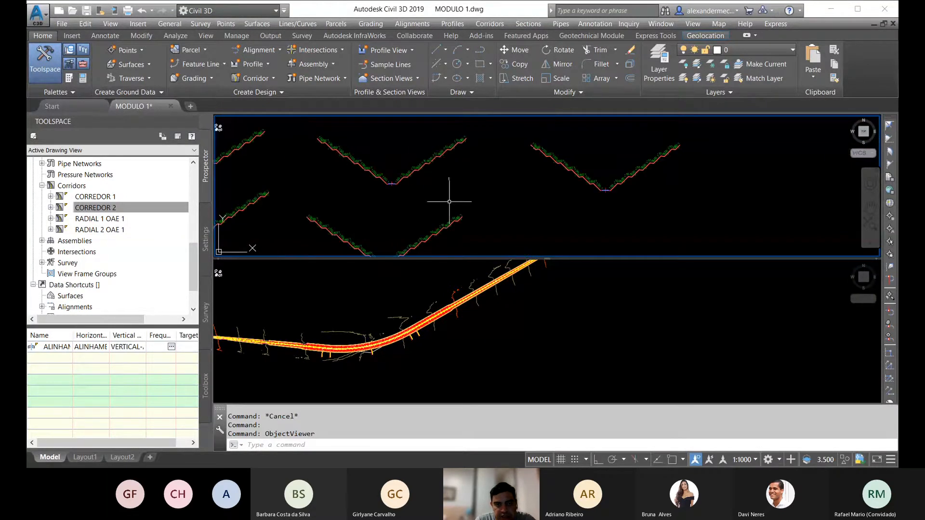
# Step: Compare the corridor ends on both sides of the bridge gap in plan with the assembly that has a stepped-down base
pyautogui.click(454, 333)
pyautogui.moveTo(498, 311); pyautogui.dragTo(345, 379, button='middle')
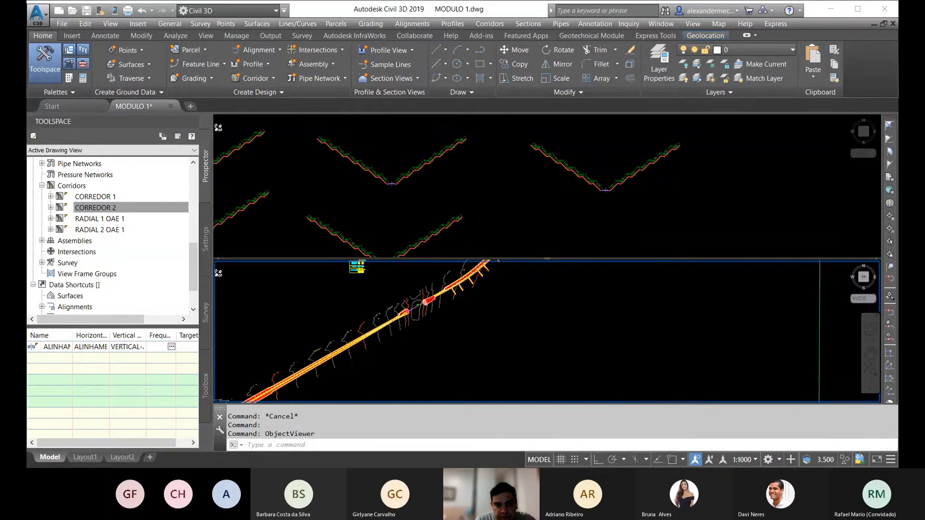
pyautogui.scroll(3, 414, 296)
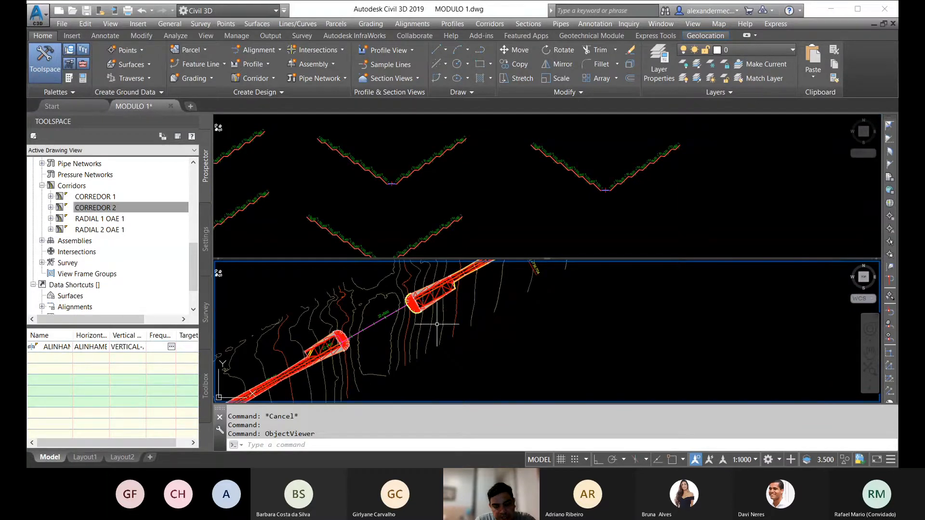
pyautogui.click(389, 218)
pyautogui.moveTo(391, 214); pyautogui.dragTo(493, 192, button='middle')
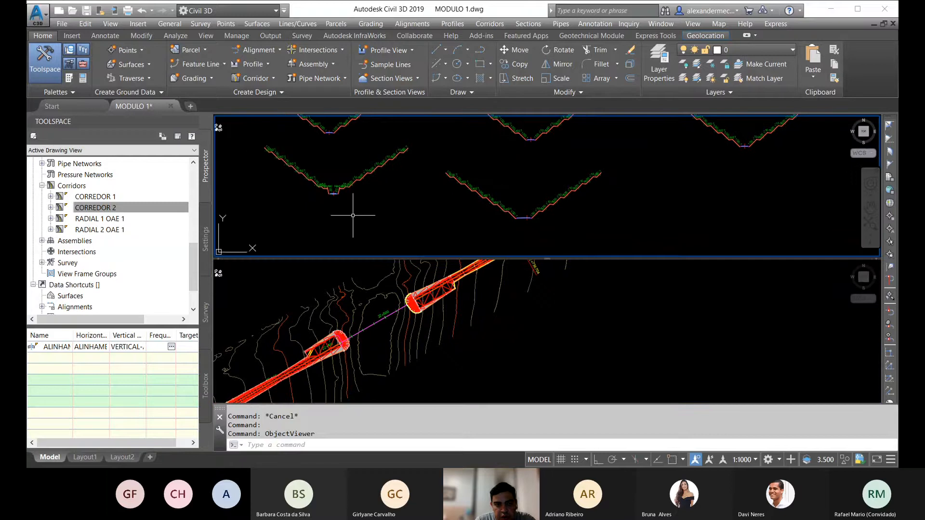
pyautogui.scroll(5, 313, 190)
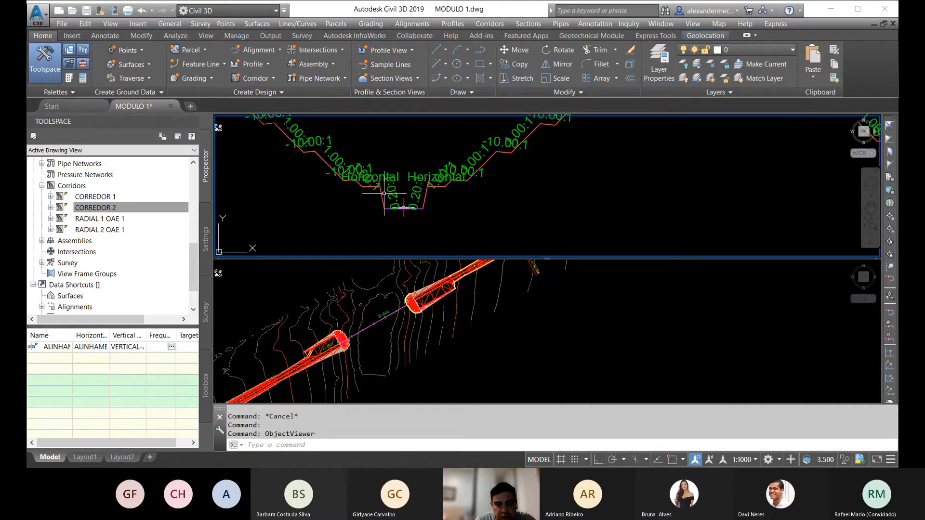
pyautogui.scroll(-6, 409, 188)
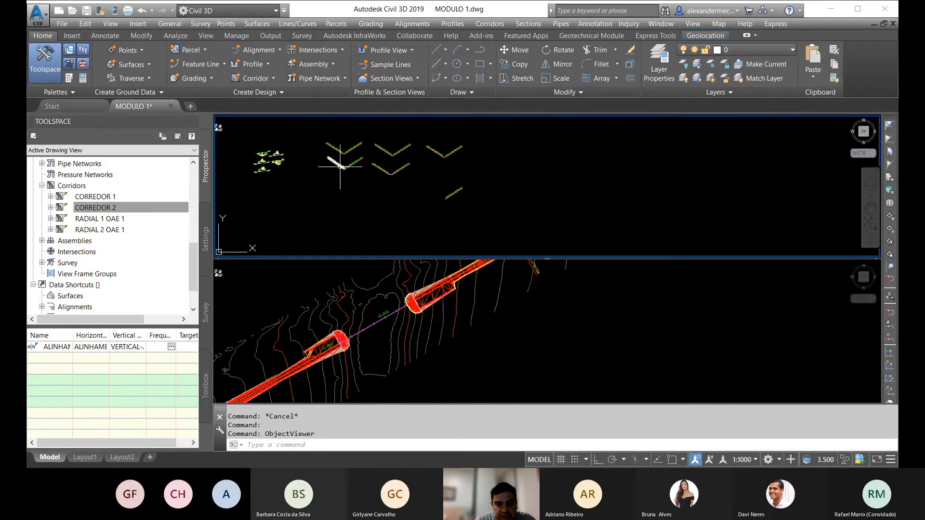
# Step: Examine the corridors in plan from the curve near the start, past the bridge gap, to the stretch between stations 22+700 and 23+000
pyautogui.click(352, 343)
pyautogui.moveTo(309, 380); pyautogui.dragTo(504, 296, button='middle')
pyautogui.scroll(-4, 504, 296)
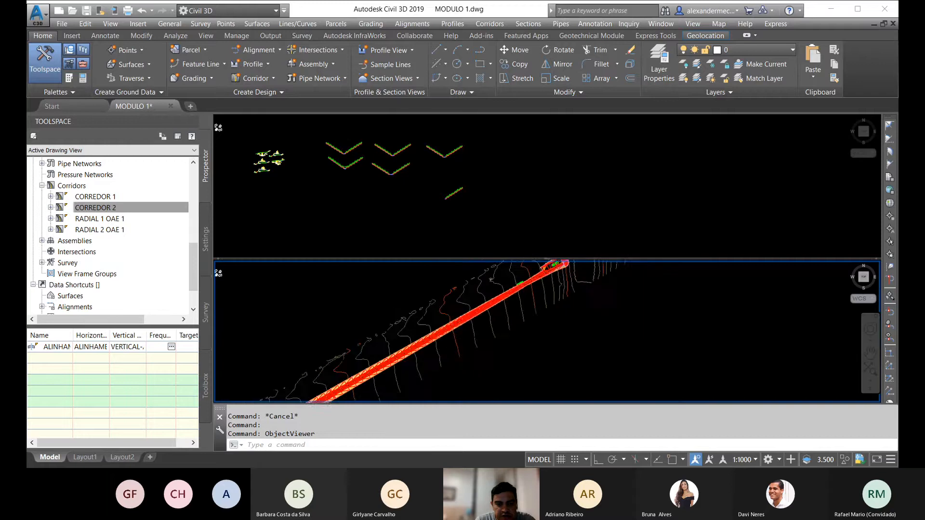
pyautogui.moveTo(368, 388); pyautogui.dragTo(429, 342, button='middle')
pyautogui.scroll(2, 359, 330)
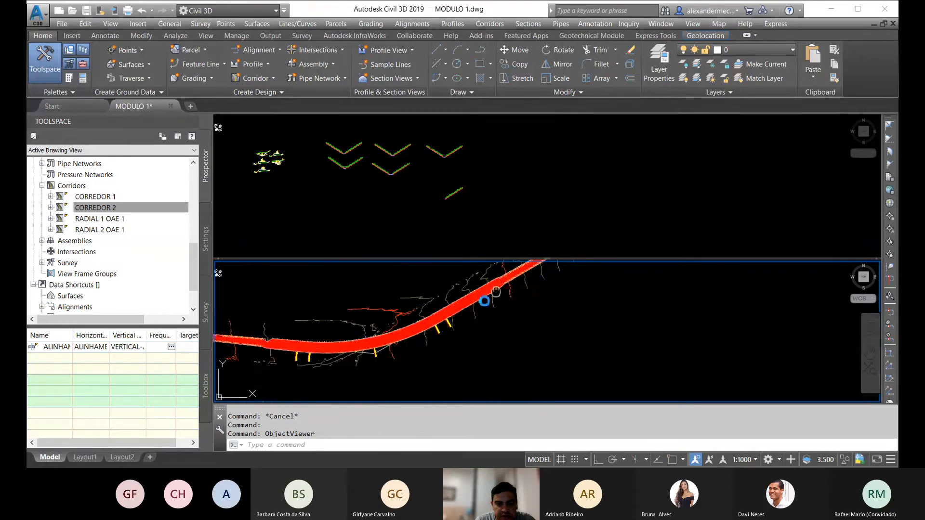
pyautogui.moveTo(488, 297); pyautogui.dragTo(244, 391, button='middle')
pyautogui.moveTo(450, 314); pyautogui.dragTo(295, 394, button='middle')
pyautogui.moveTo(412, 293); pyautogui.dragTo(386, 318, button='middle')
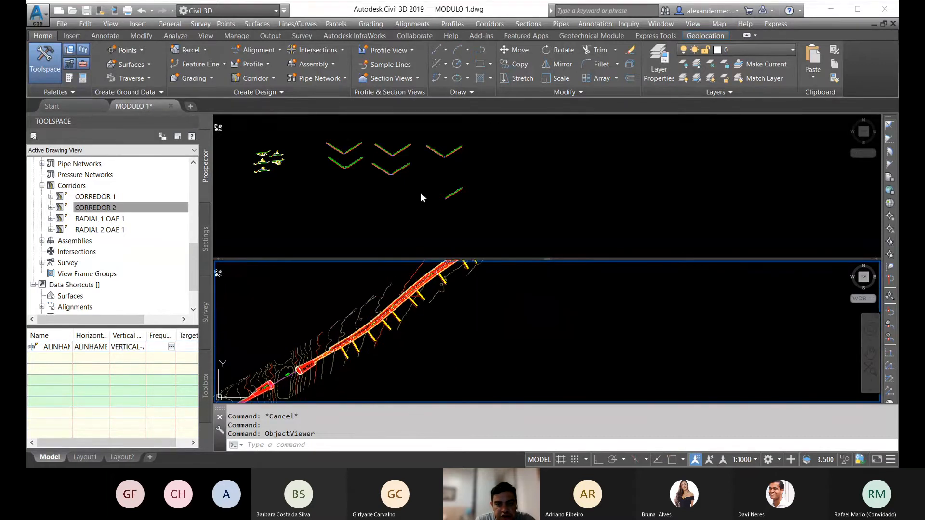
pyautogui.scroll(4, 381, 332)
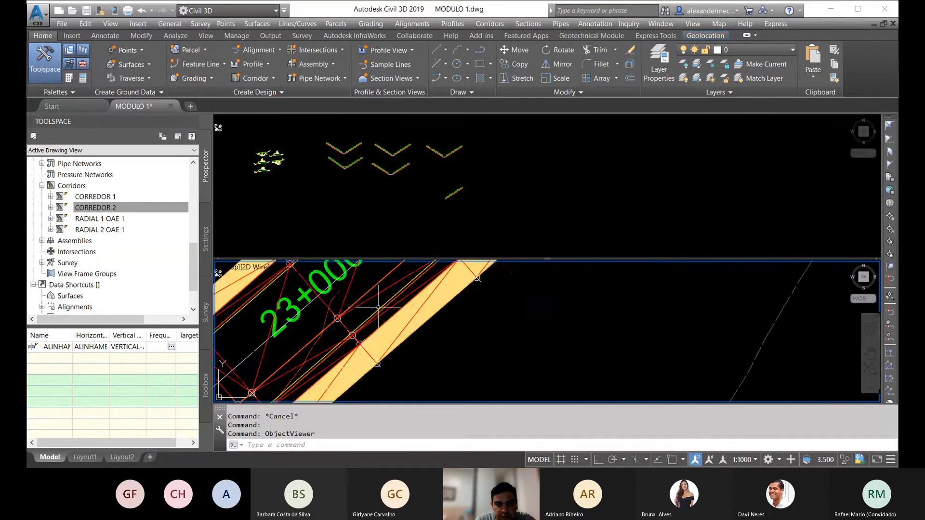
pyautogui.scroll(-4, 384, 335)
pyautogui.moveTo(385, 332); pyautogui.dragTo(453, 314, button='middle')
pyautogui.scroll(-5, 452, 314)
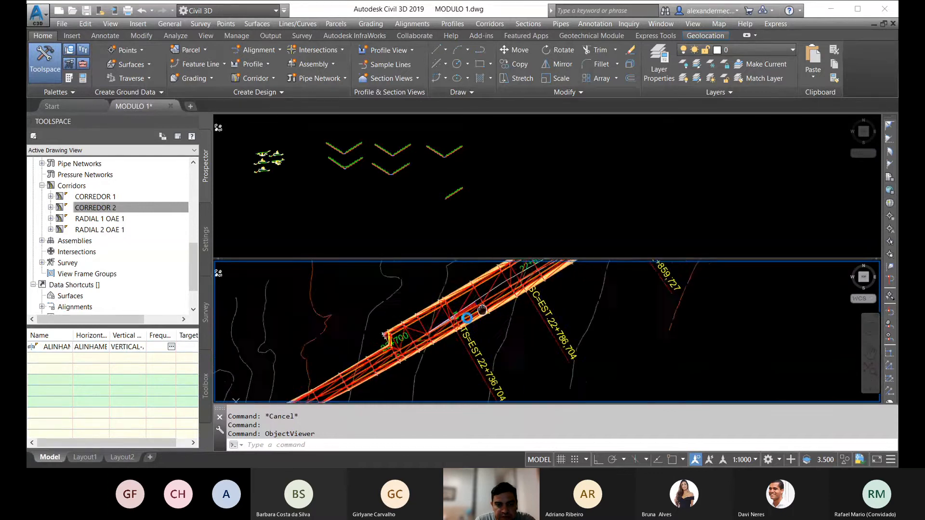
# Step: Inspect the one-sided slope assembly and the radial corridor ends at the bridge gap in plan
pyautogui.click(439, 214)
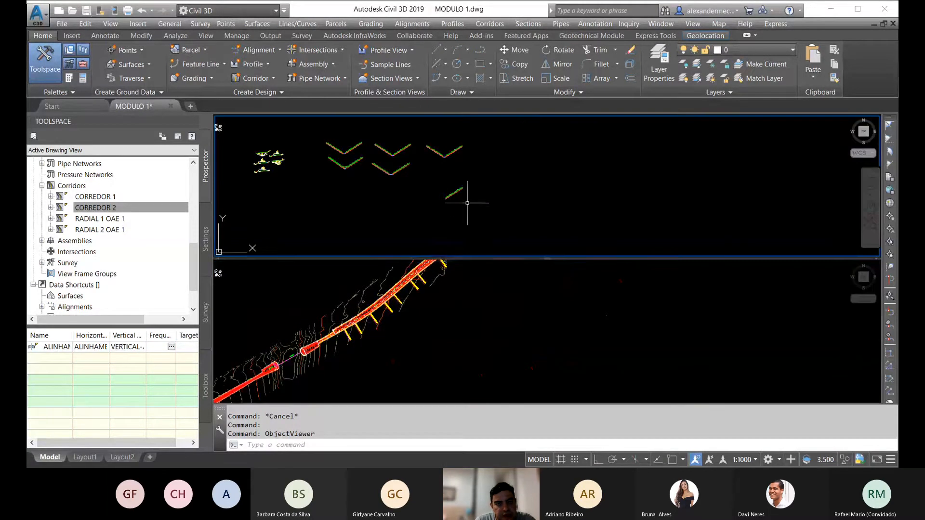
pyautogui.scroll(5, 448, 195)
pyautogui.scroll(-8, 429, 165)
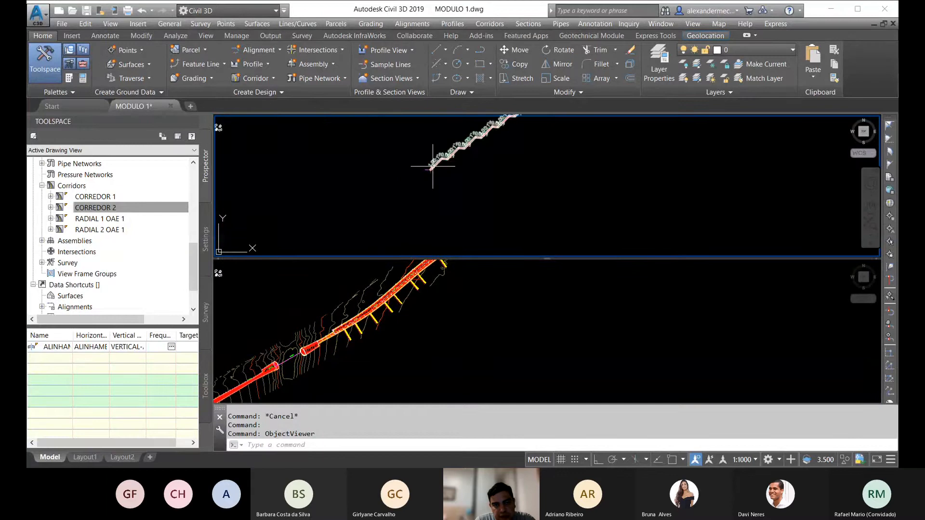
pyautogui.click(406, 336)
pyautogui.scroll(-4, 530, 313)
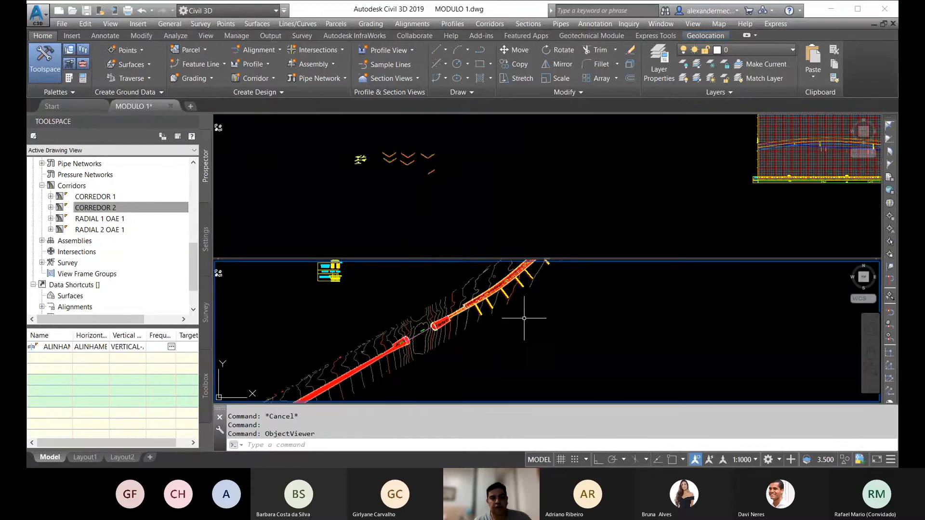
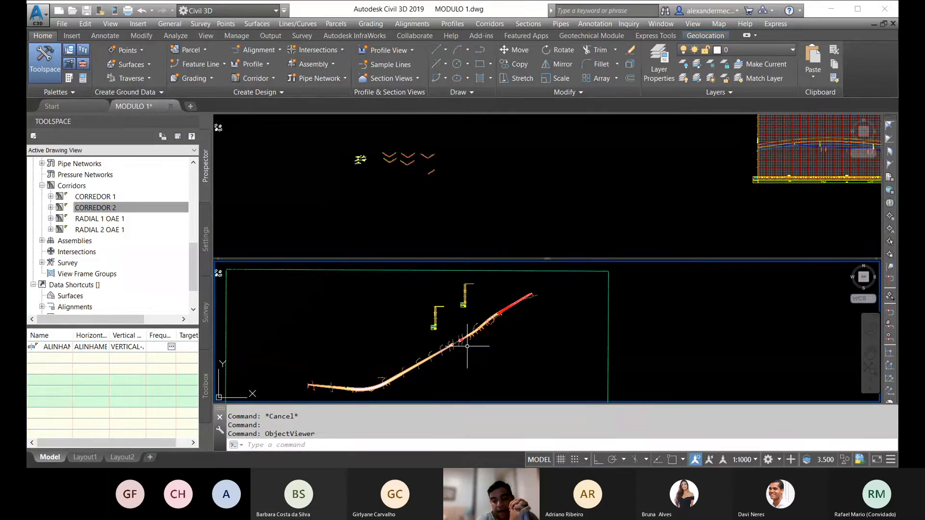
# Step: Select the CORREDOR 1 - PROJETO - 1 surface and examine its extent in plan from the curve to the bridge gap
pyautogui.scroll(6, 425, 324)
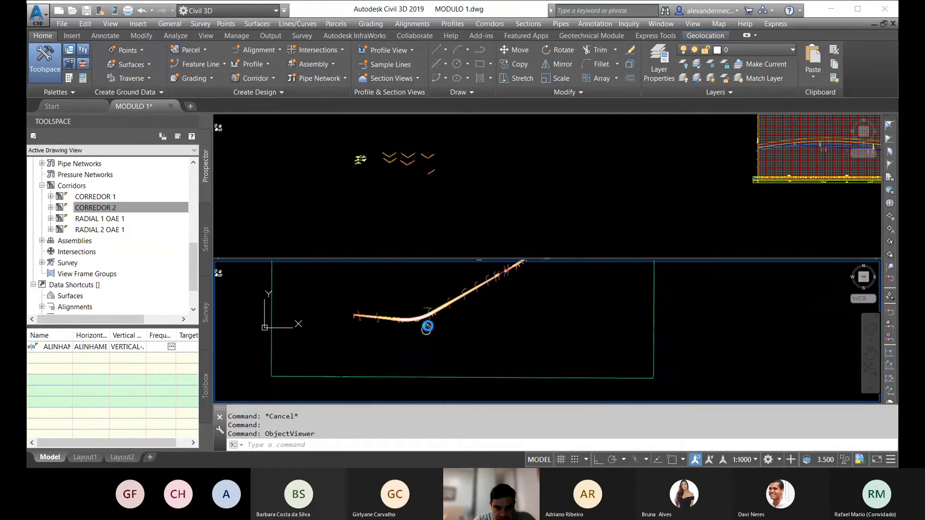
pyautogui.scroll(2, 378, 362)
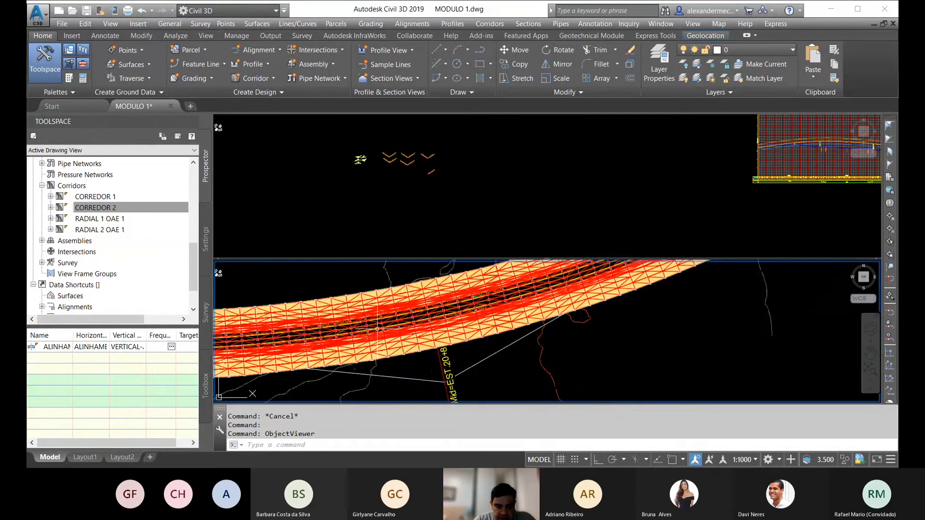
pyautogui.scroll(5, 382, 290)
pyautogui.press('Escape')
pyautogui.click(381, 290)
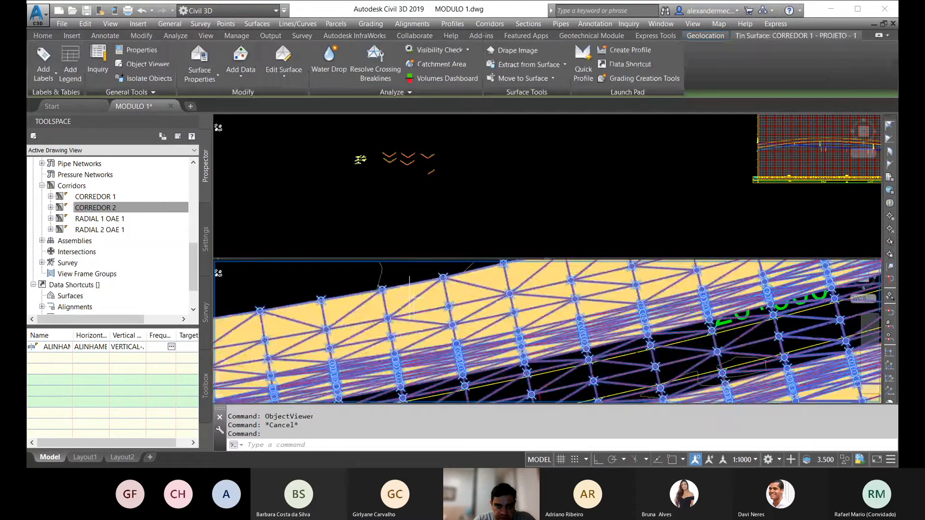
pyautogui.scroll(-7, 355, 334)
pyautogui.scroll(-5, 355, 337)
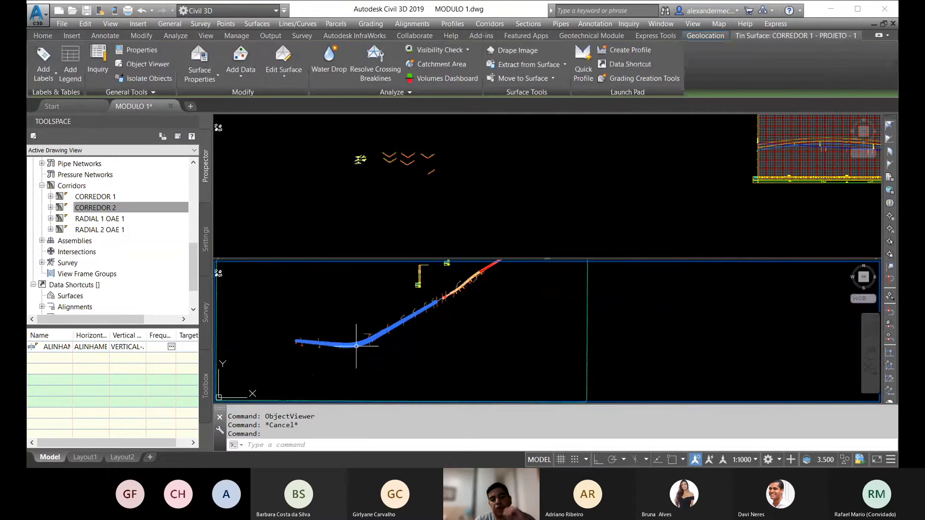
pyautogui.scroll(2, 433, 321)
pyautogui.scroll(2, 362, 367)
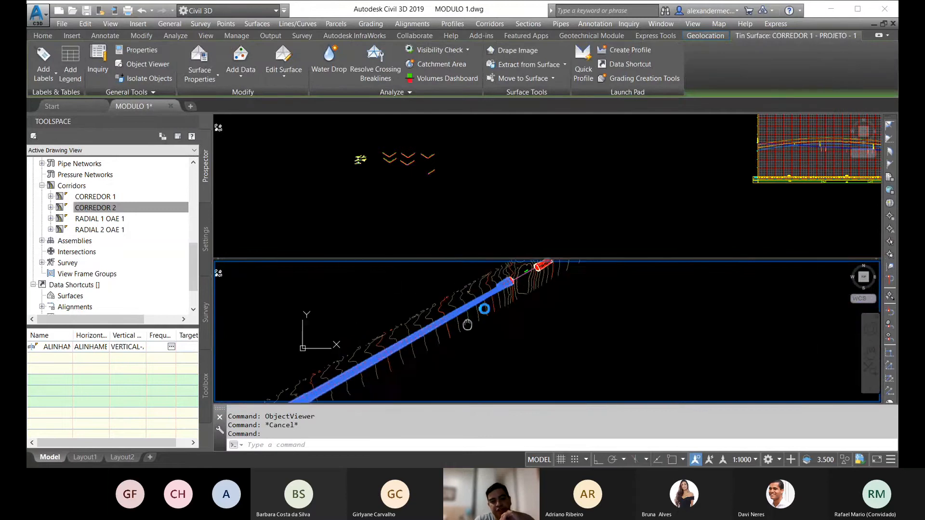
pyautogui.scroll(-4, 359, 366)
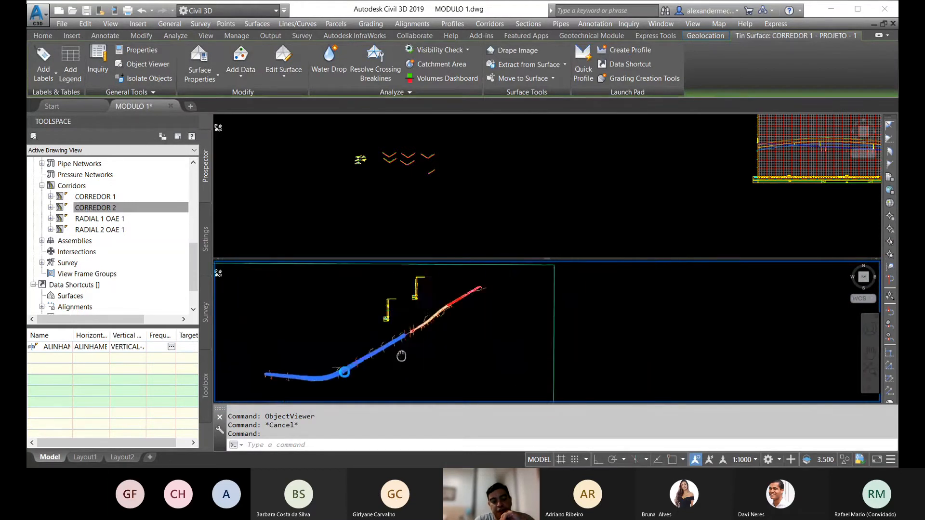
pyautogui.scroll(5, 363, 347)
pyautogui.scroll(-3, 322, 361)
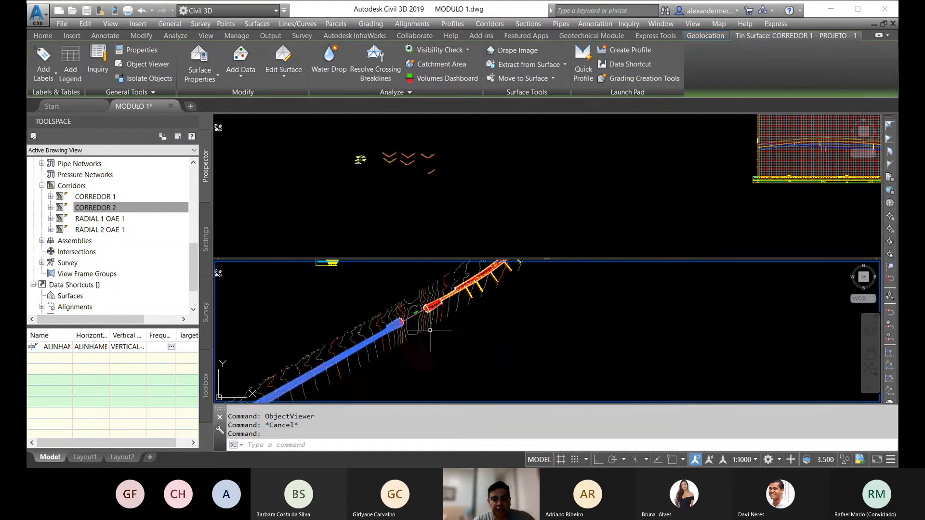
pyautogui.press('Escape')
# Step: Examine the corridors in plan from the curve past the bridge gap to the far end, together with the profile view
pyautogui.moveTo(330, 369); pyautogui.dragTo(438, 317, button='middle')
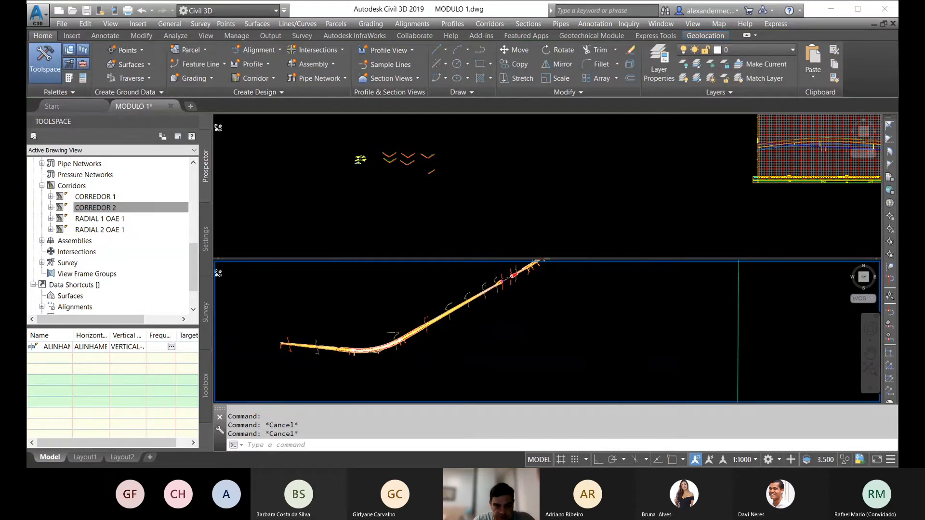
pyautogui.scroll(5, 331, 353)
pyautogui.scroll(-5, 288, 344)
pyautogui.moveTo(495, 316); pyautogui.dragTo(373, 373, button='middle')
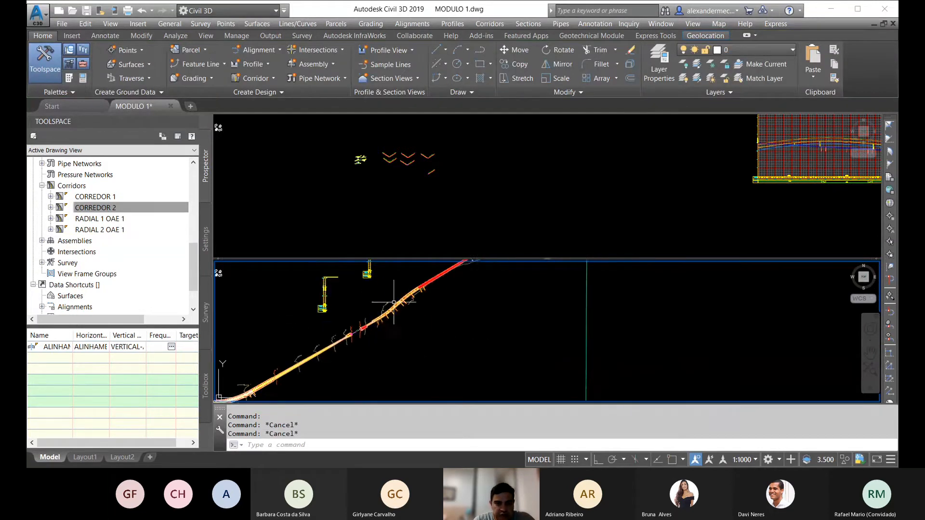
pyautogui.scroll(4, 394, 302)
pyautogui.moveTo(394, 303); pyautogui.dragTo(322, 396, button='middle')
pyautogui.scroll(-3, 380, 341)
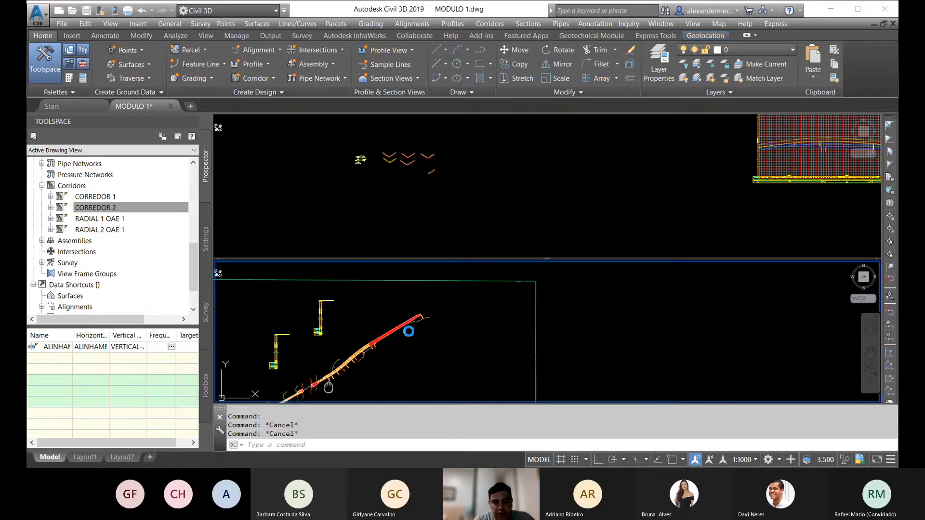
pyautogui.moveTo(326, 385)
pyautogui.mouseDown(button='middle')
pyautogui.moveTo(460, 294)
pyautogui.moveTo(458, 316)
pyautogui.moveTo(365, 384)
pyautogui.mouseUp(button='middle')
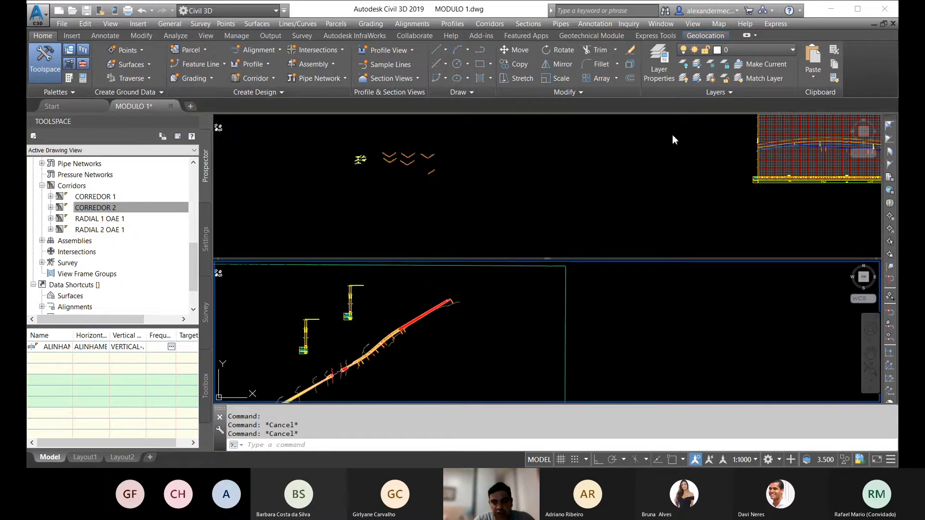
pyautogui.click(672, 141)
pyautogui.moveTo(744, 156)
pyautogui.mouseDown(button='middle')
pyautogui.moveTo(430, 235)
pyautogui.moveTo(382, 228)
pyautogui.mouseUp(button='middle')
pyautogui.moveTo(735, 211); pyautogui.dragTo(659, 153, button='middle')
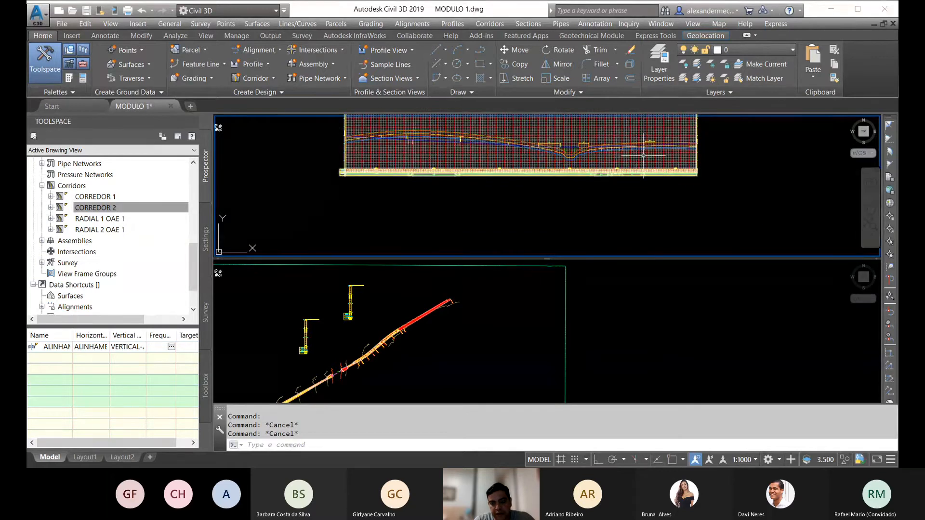
# Step: Apply the DECLIVIDADES surface style to the CORREDOR 1 - PROJETO - 1 surface
pyautogui.click(476, 354)
pyautogui.moveTo(425, 367); pyautogui.dragTo(665, 263, button='middle')
pyautogui.scroll(6, 498, 325)
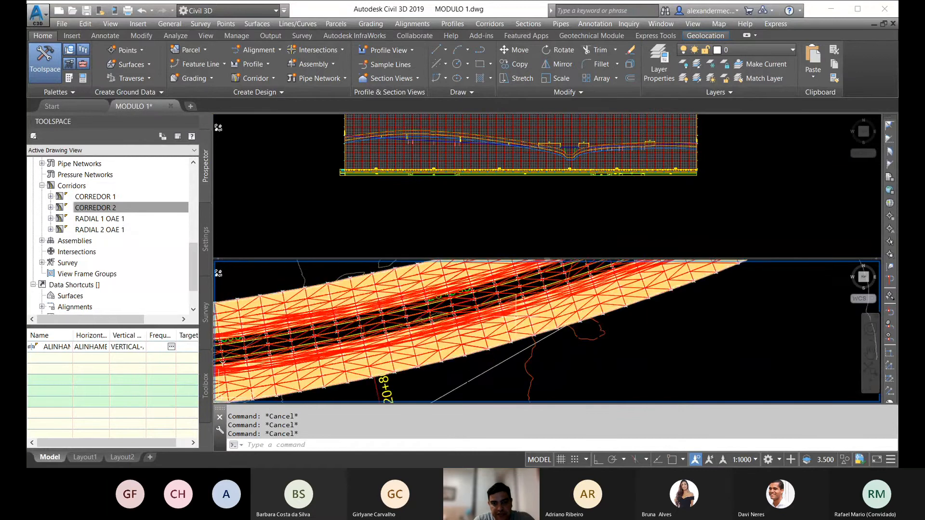
pyautogui.click(515, 316)
pyautogui.rightClick(515, 316)
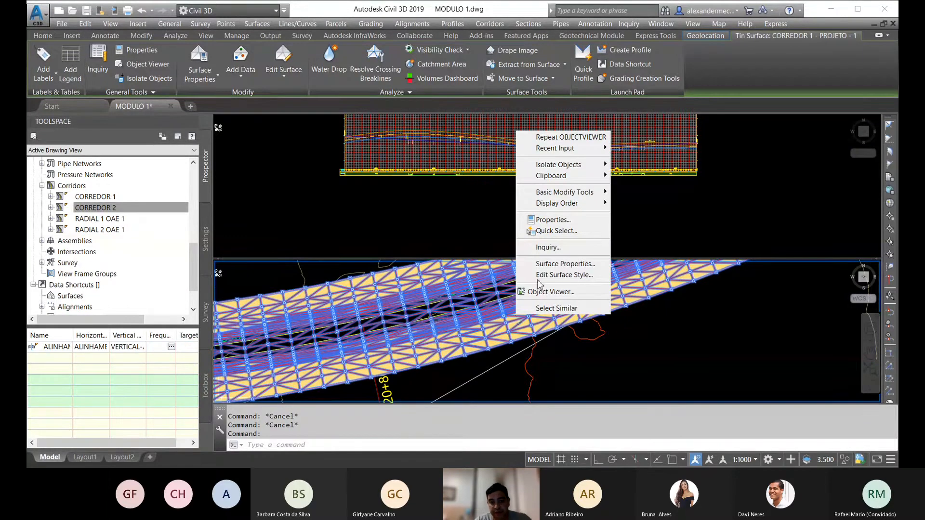
pyautogui.click(552, 265)
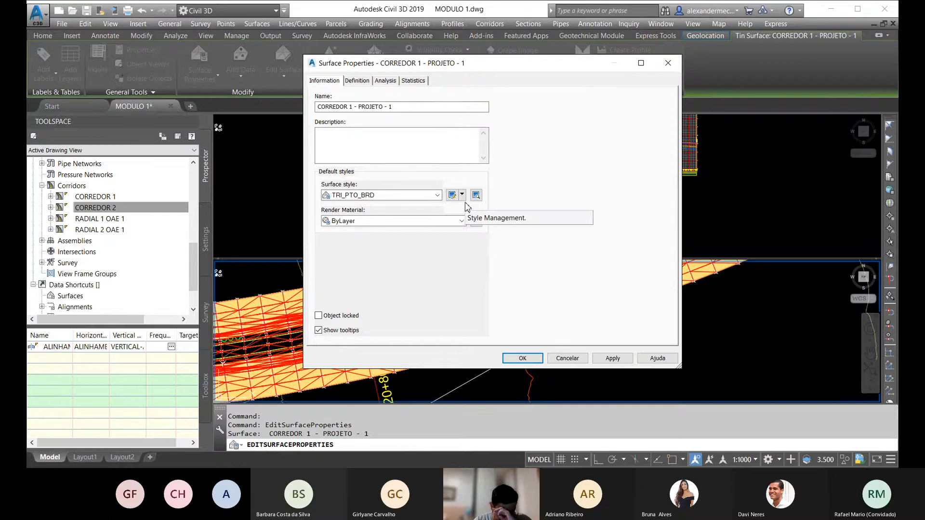
pyautogui.click(437, 195)
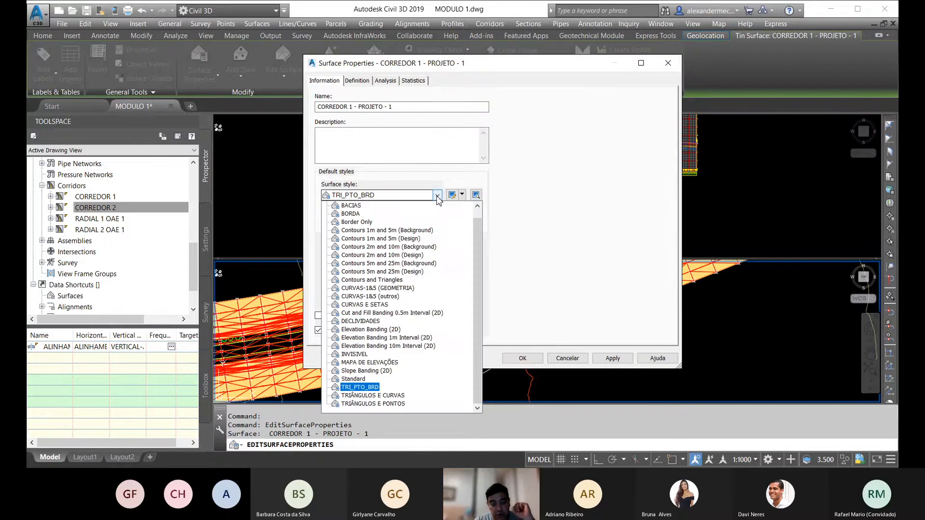
pyautogui.click(367, 322)
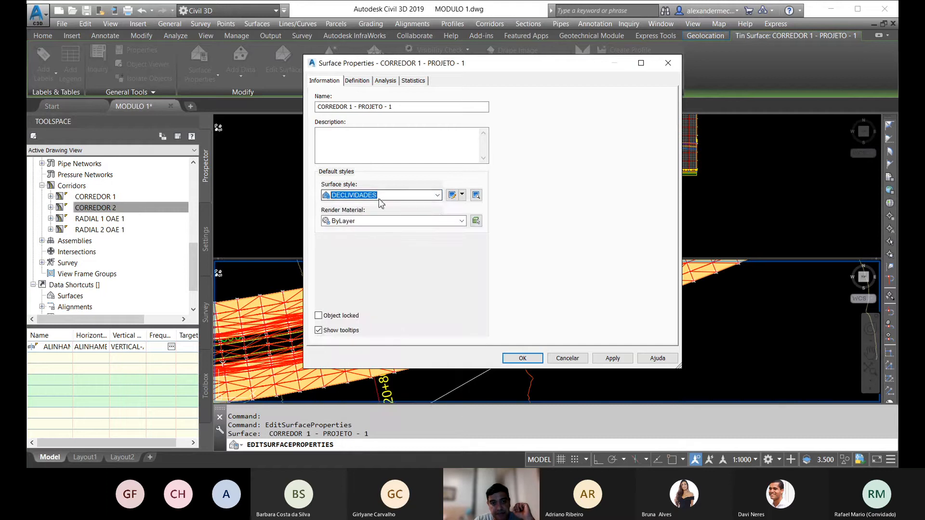
pyautogui.click(522, 358)
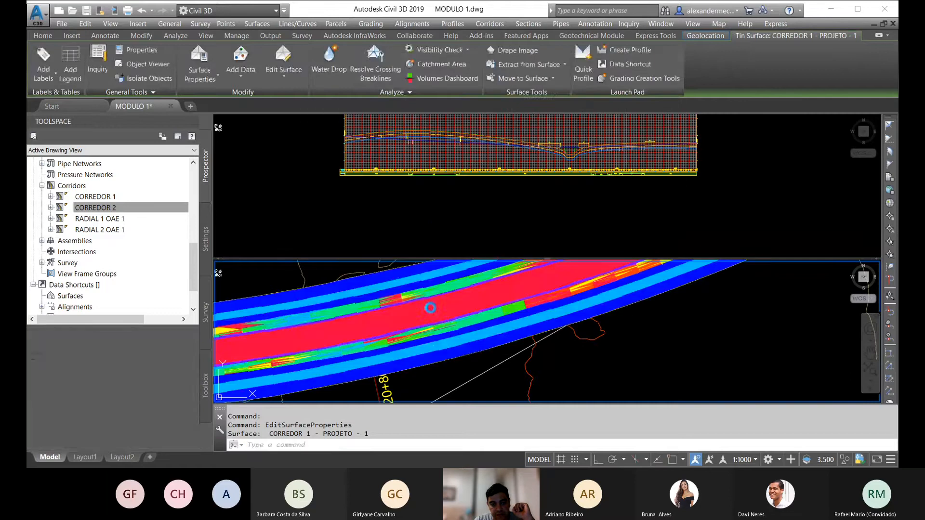
# Step: Examine the slope colour bands on the CORREDOR 1 surface from the start, around the curve, to the end at the bridge gap
pyautogui.scroll(-6, 464, 330)
pyautogui.moveTo(361, 345); pyautogui.dragTo(586, 349, button='middle')
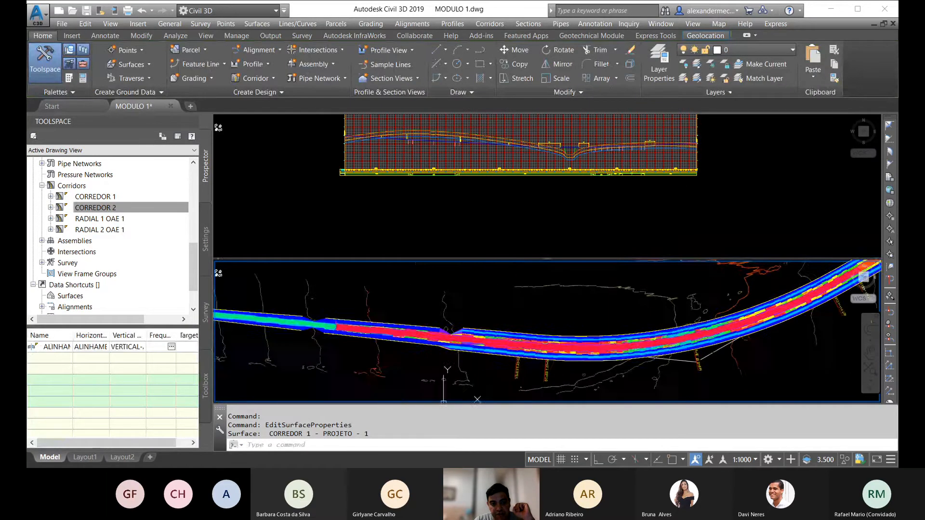
pyautogui.moveTo(694, 302); pyautogui.dragTo(385, 333, button='middle')
pyautogui.moveTo(625, 306); pyautogui.dragTo(430, 369, button='middle')
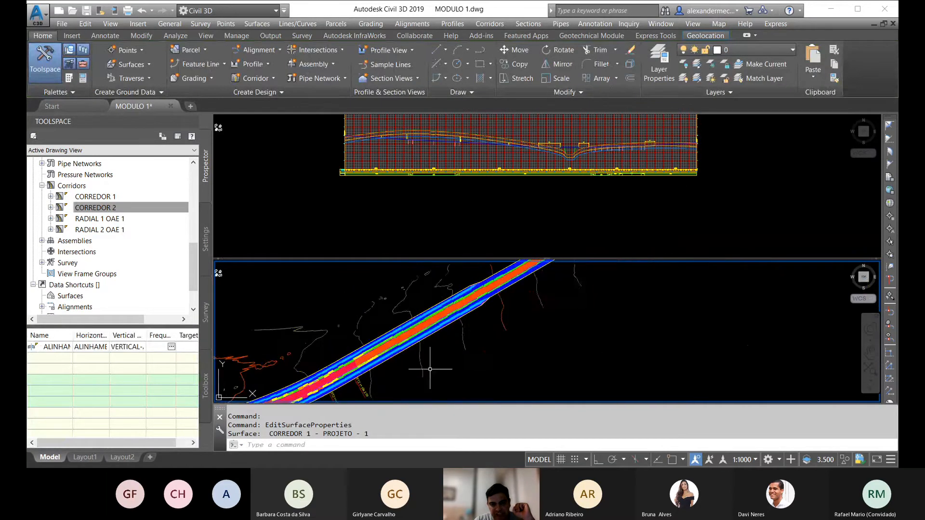
pyautogui.moveTo(525, 300); pyautogui.dragTo(495, 325, button='middle')
pyautogui.moveTo(543, 306); pyautogui.dragTo(385, 381, button='middle')
pyautogui.moveTo(516, 322); pyautogui.dragTo(604, 282, button='middle')
pyautogui.scroll(-3, 449, 335)
pyautogui.scroll(4, 376, 371)
pyautogui.moveTo(388, 391); pyautogui.dragTo(440, 371, button='middle')
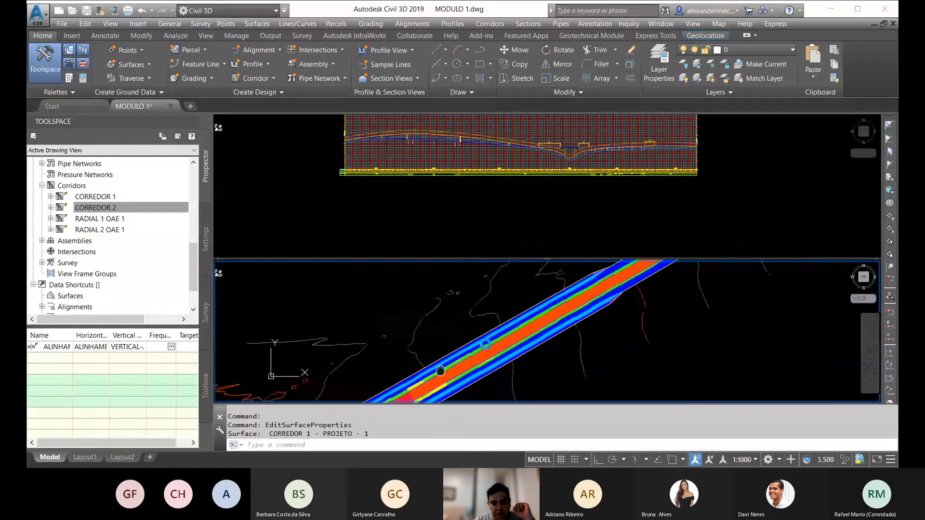
pyautogui.scroll(5, 441, 370)
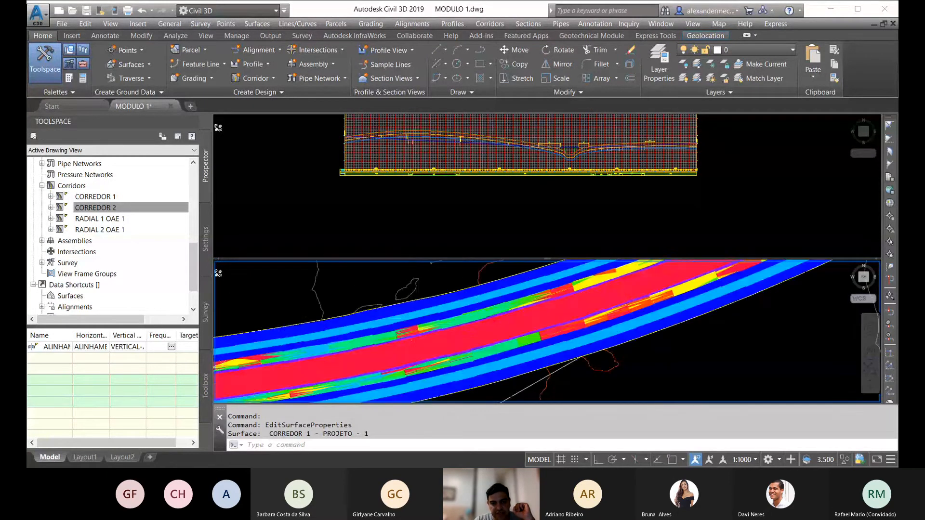
pyautogui.scroll(-8, 433, 348)
pyautogui.moveTo(357, 350); pyautogui.dragTo(581, 331, button='middle')
pyautogui.moveTo(673, 323); pyautogui.dragTo(390, 385, button='middle')
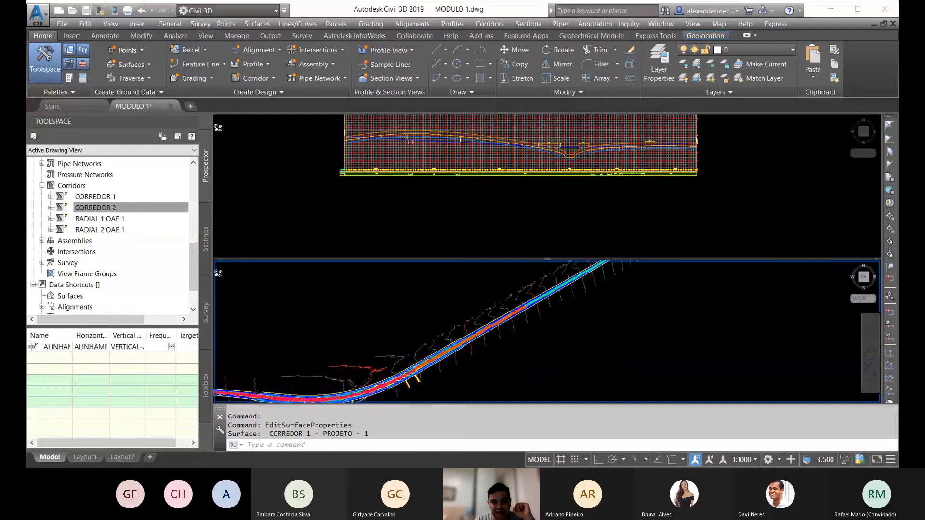
pyautogui.moveTo(553, 325); pyautogui.dragTo(449, 368, button='middle')
pyautogui.scroll(5, 537, 270)
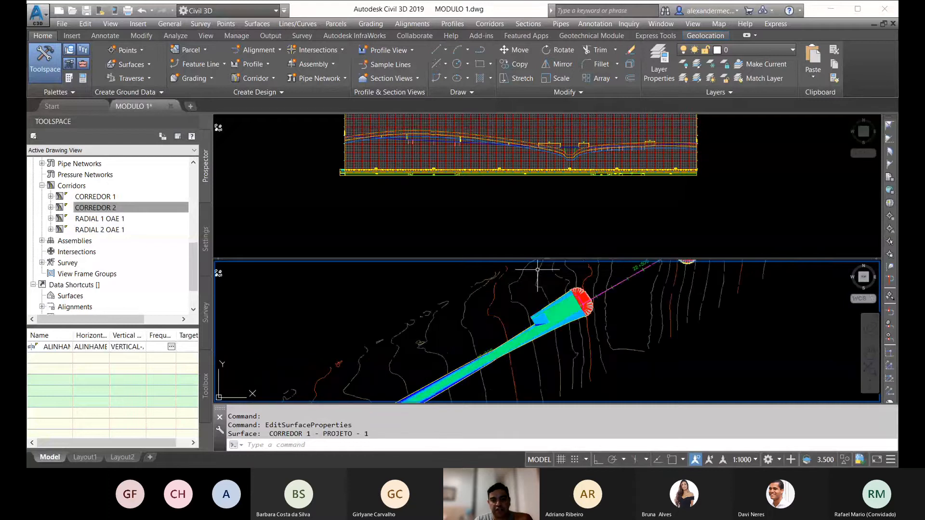
pyautogui.scroll(4, 573, 314)
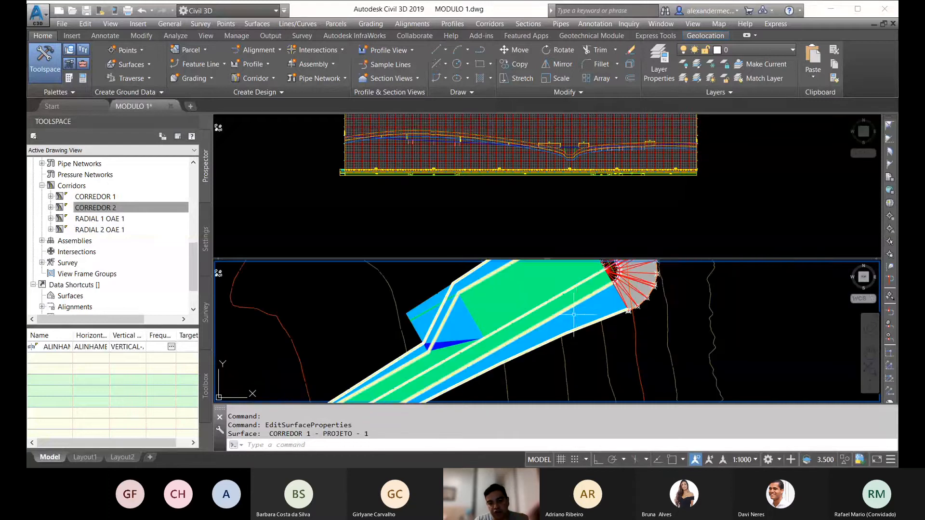
# Step: Generate a Slopes analysis with two ranges in the surface properties of CORREDOR 1 - PROJETO - 1
pyautogui.click(580, 313)
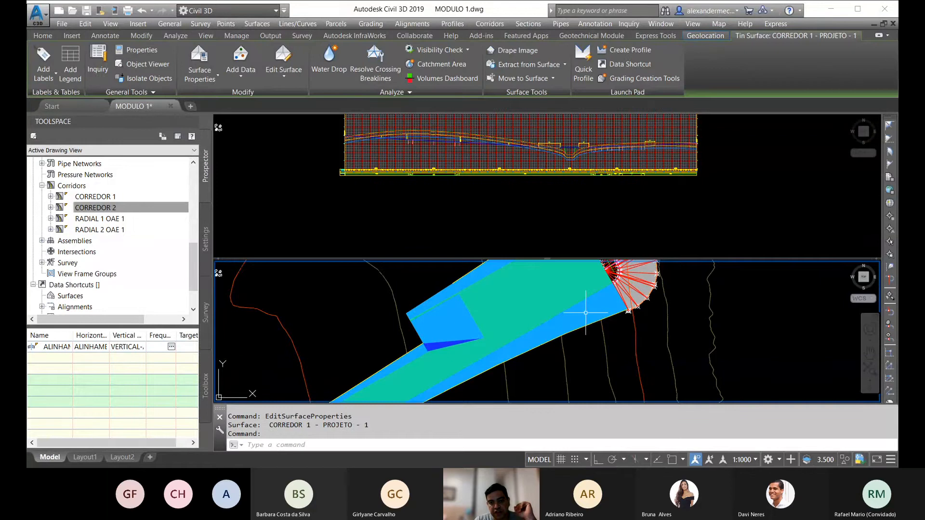
pyautogui.rightClick(586, 312)
pyautogui.click(627, 259)
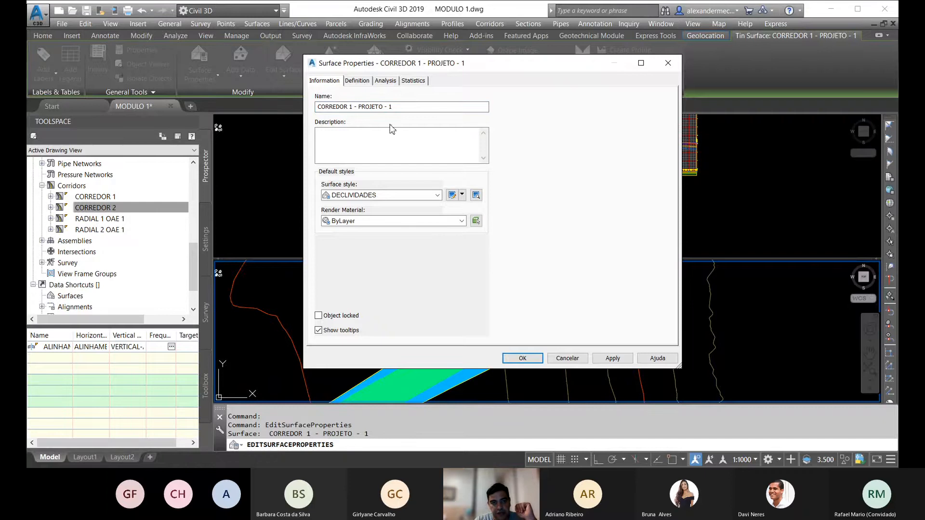
pyautogui.click(388, 81)
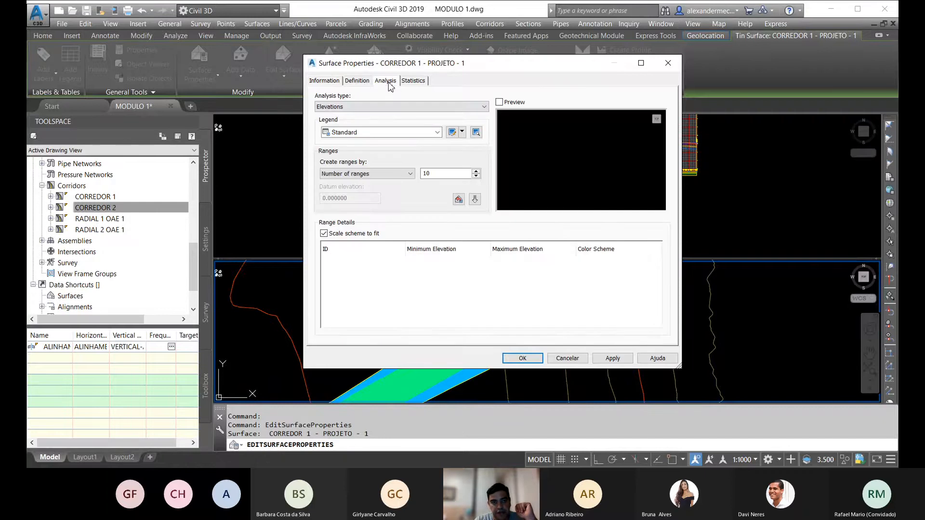
pyautogui.click(403, 107)
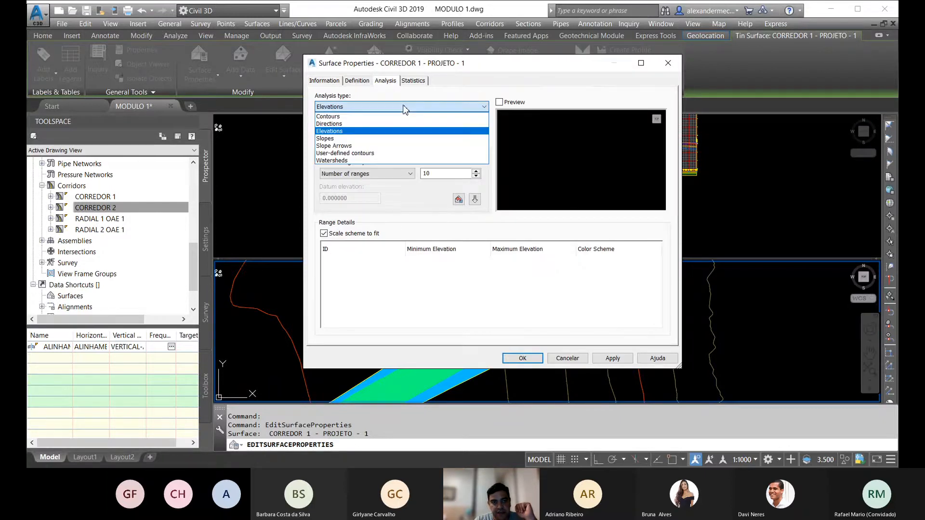
pyautogui.click(332, 138)
pyautogui.click(376, 186)
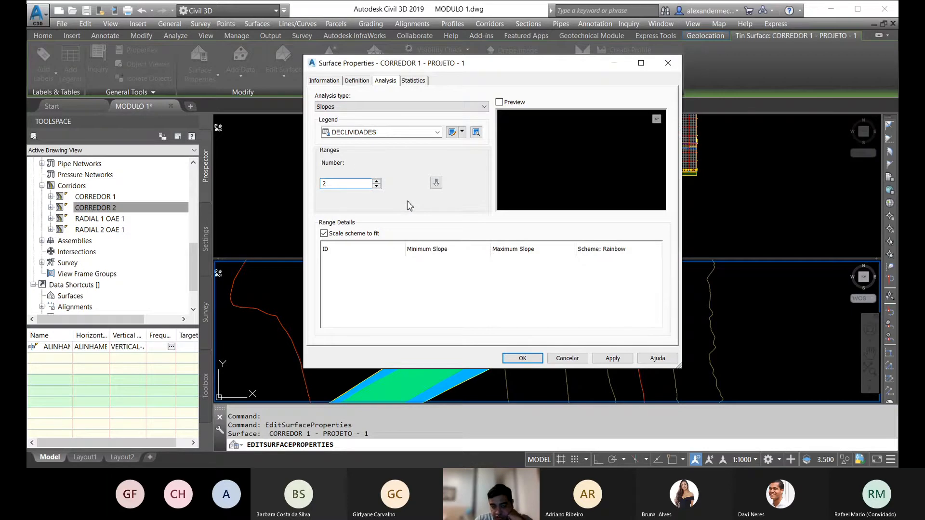
pyautogui.click(436, 183)
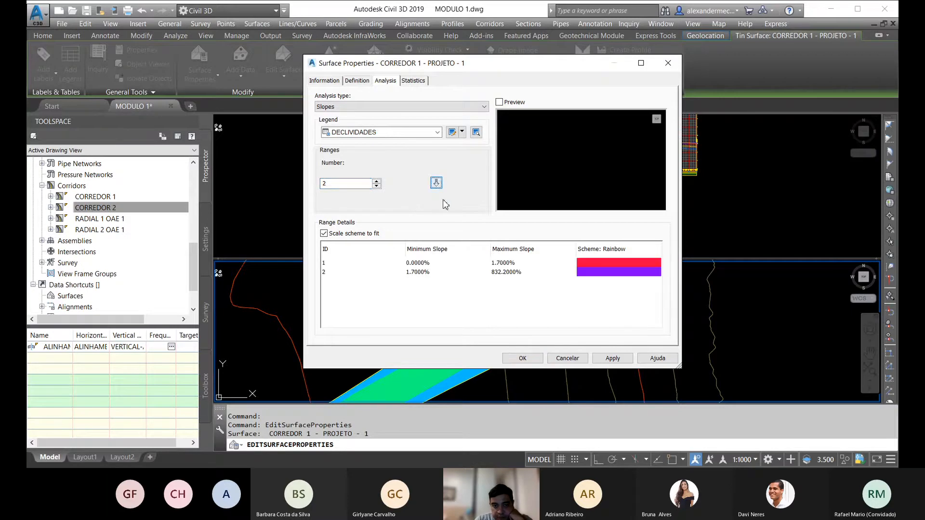
# Step: Change the colour of the first slope range to pure red
pyautogui.click(496, 263)
pyautogui.click(505, 263)
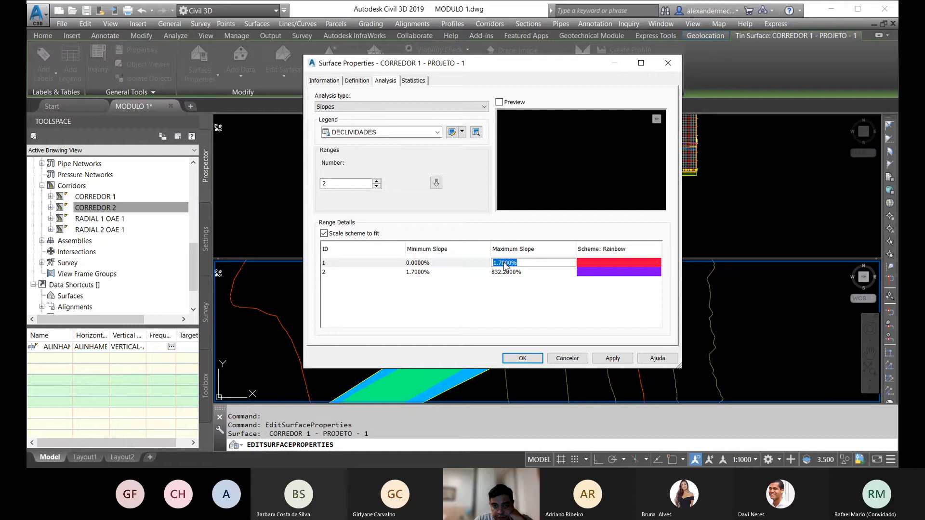
pyautogui.doubleClick(607, 266)
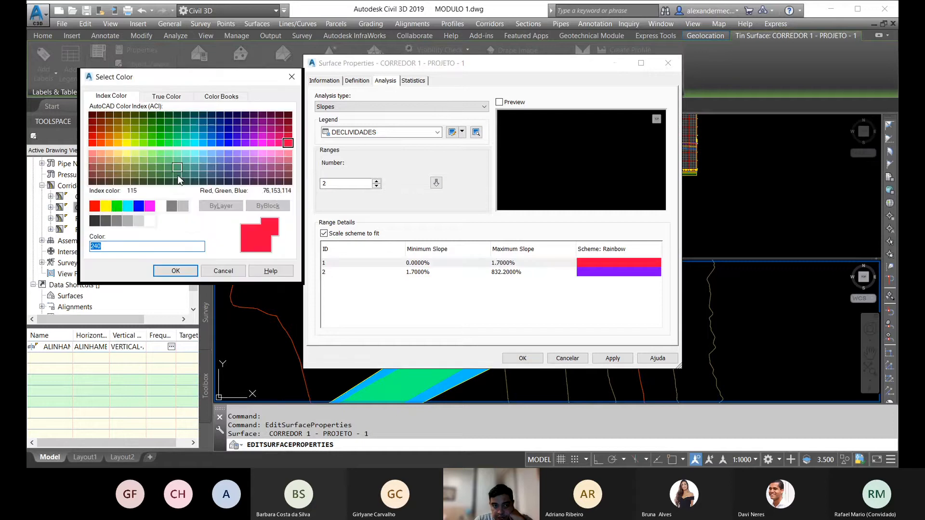
pyautogui.click(95, 206)
pyautogui.click(176, 270)
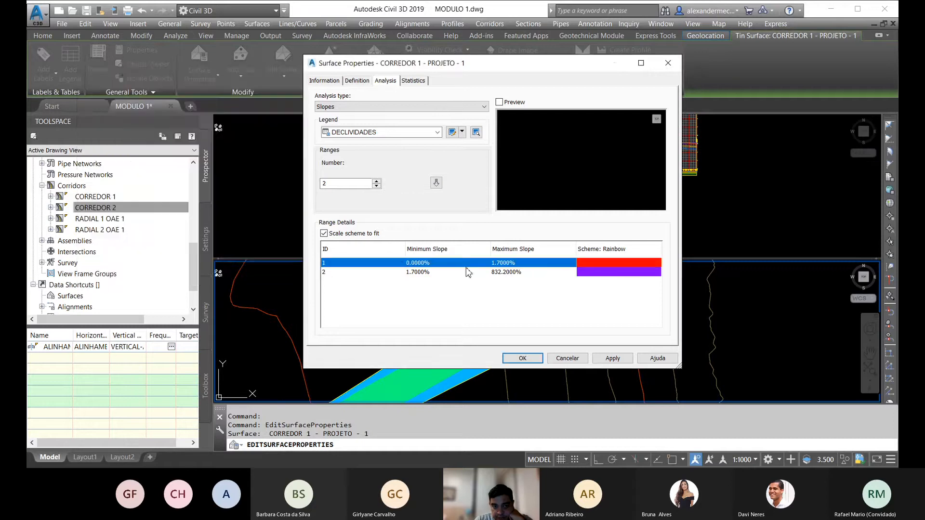
# Step: Try to set the minimum slope of the first range to 99%
pyautogui.moveTo(418, 263); pyautogui.dragTo(420, 262)
pyautogui.doubleClick(445, 261)
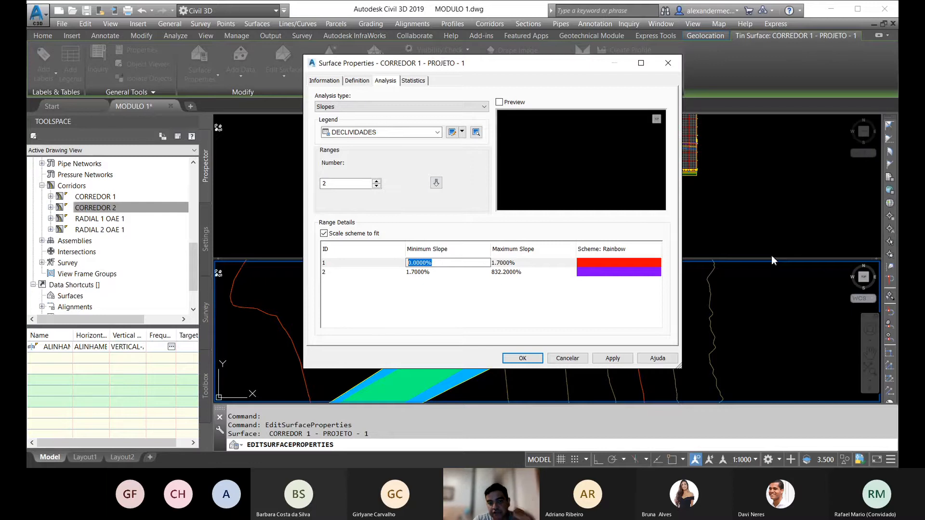
pyautogui.write('99')
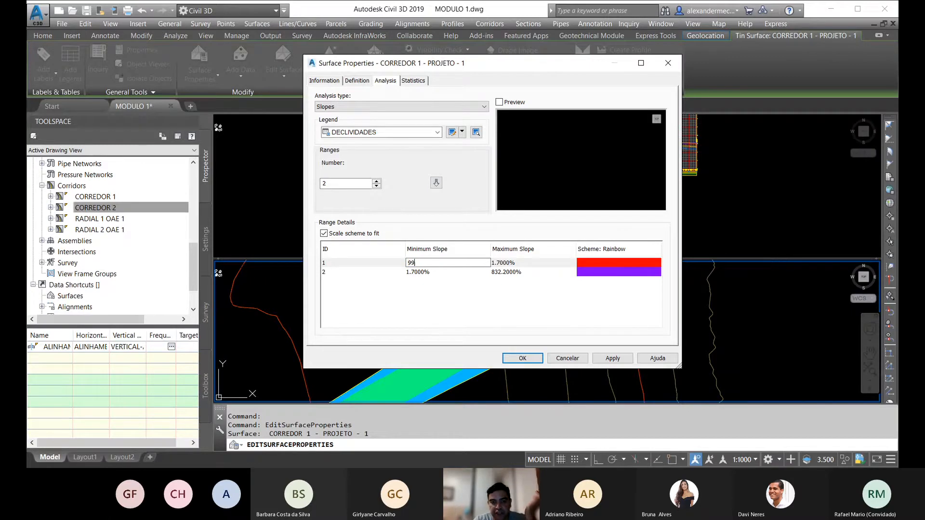
pyautogui.click(508, 266)
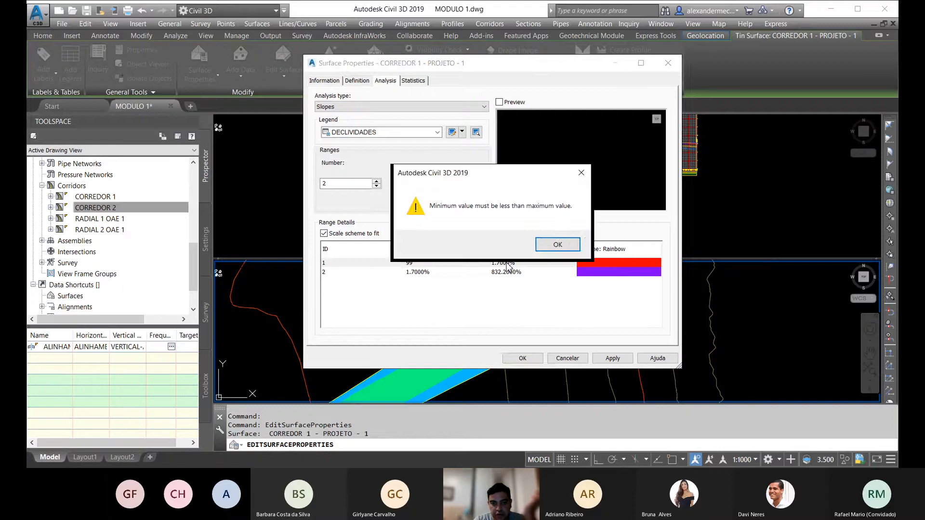
pyautogui.click(548, 247)
# Step: Set the first slope range's maximum to 101% and its minimum to 99%
pyautogui.click(511, 265)
pyautogui.click(511, 264)
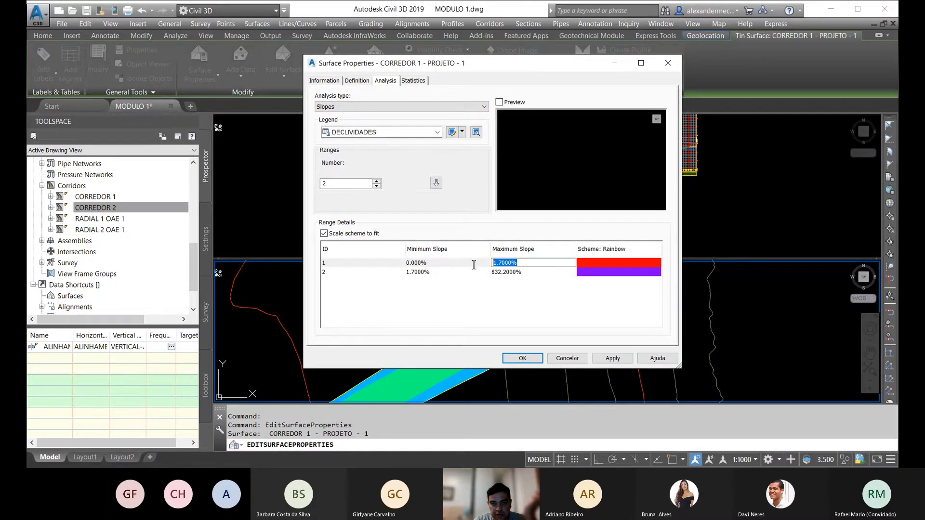
pyautogui.write('101')
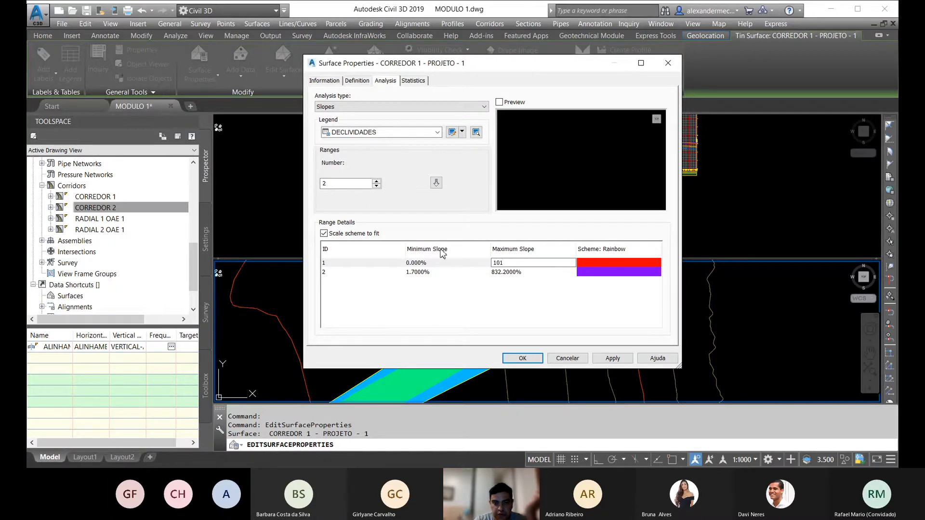
pyautogui.click(424, 263)
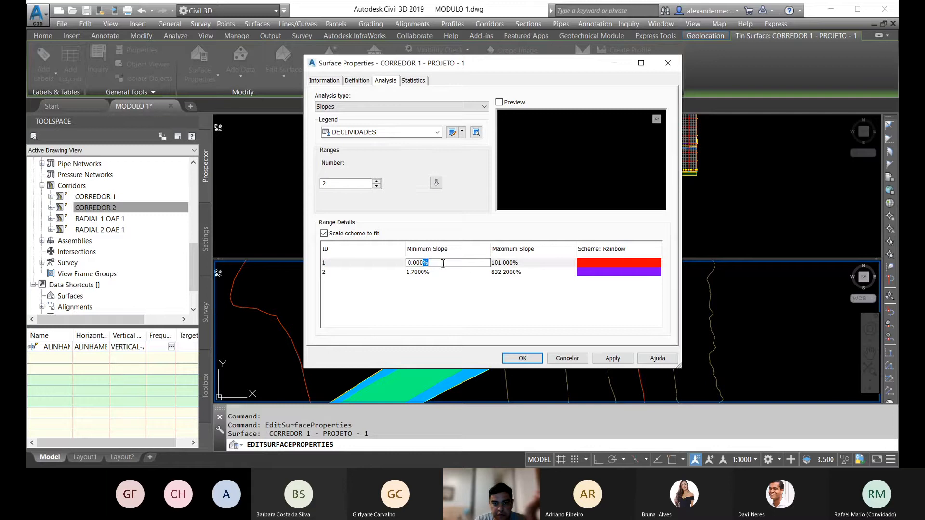
pyautogui.write('99')
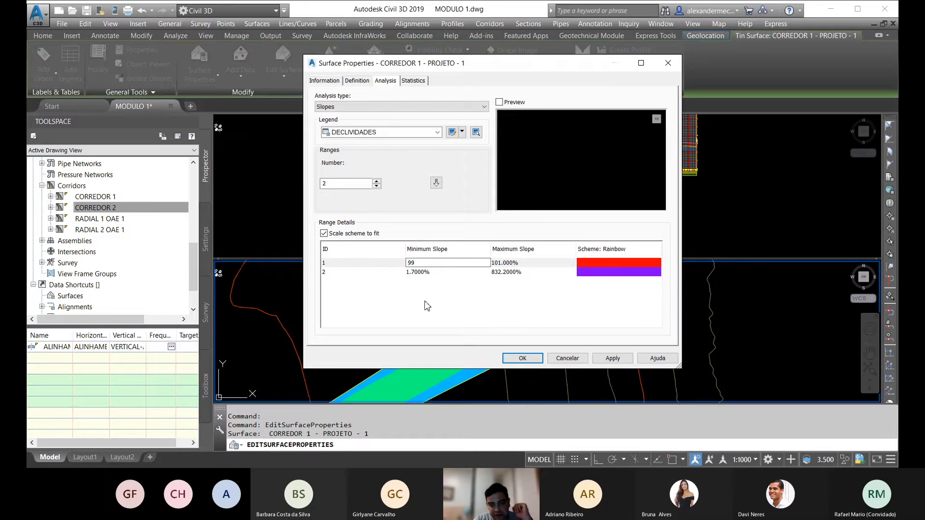
pyautogui.press('Return')
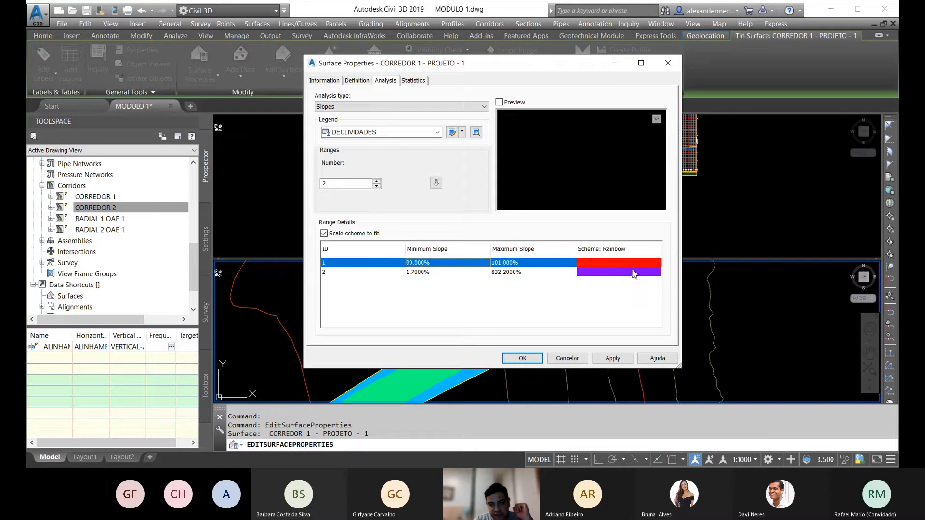
# Step: Change the colour of the second slope range to green
pyautogui.click(603, 274)
pyautogui.click(591, 273)
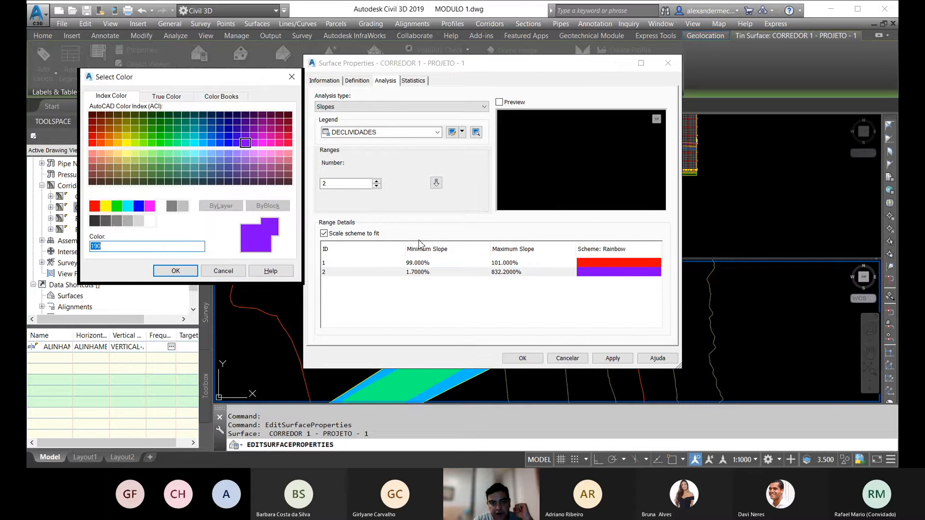
pyautogui.click(116, 205)
pyautogui.click(175, 272)
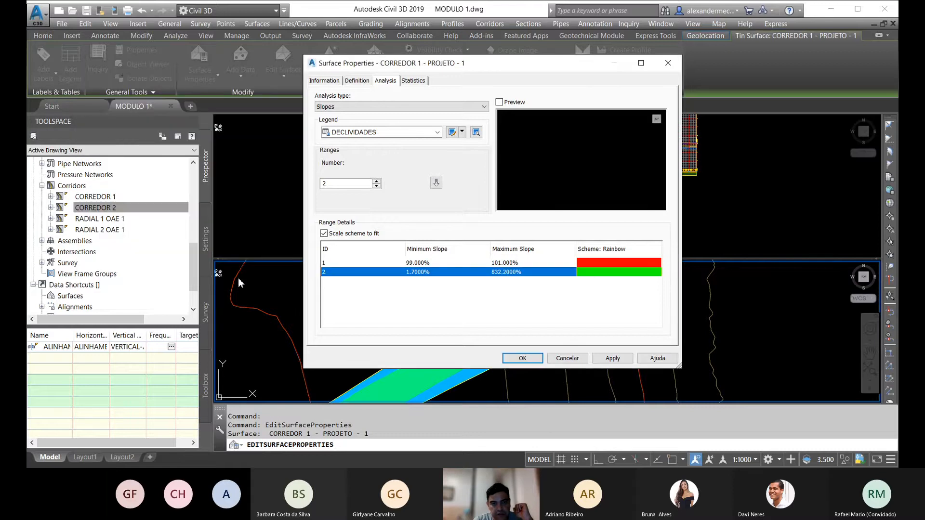
# Step: Set the second slope range's maximum to 67% and minimum to 65%, and accept the surface properties
pyautogui.click(505, 272)
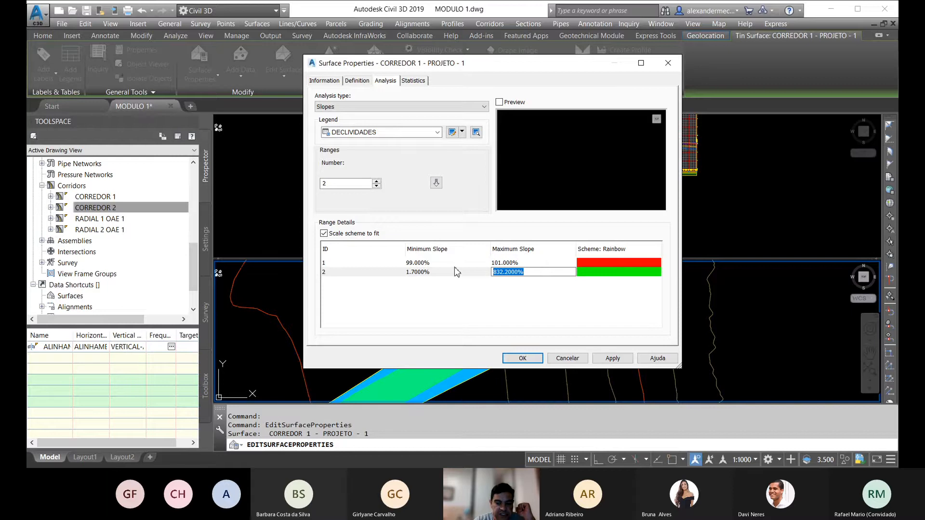
pyautogui.write('67')
pyautogui.click(418, 271)
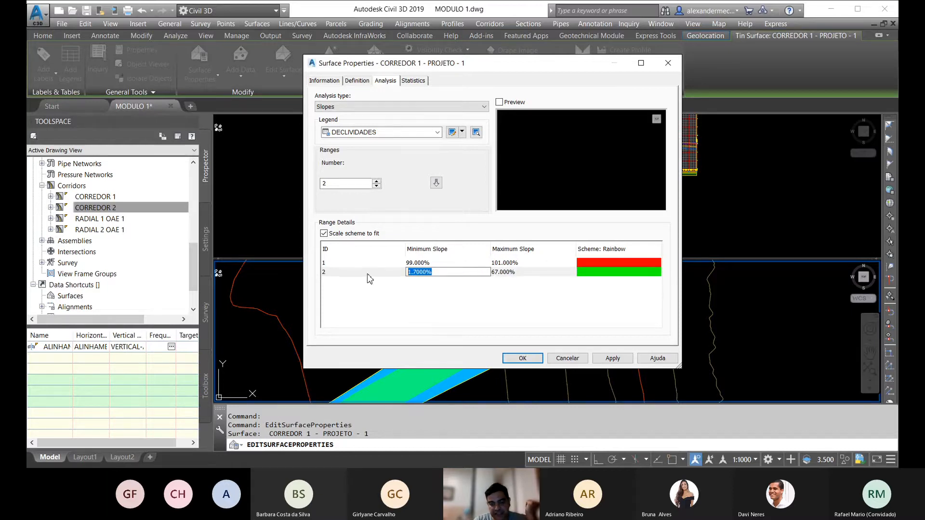
pyautogui.write('65')
pyautogui.press('Return')
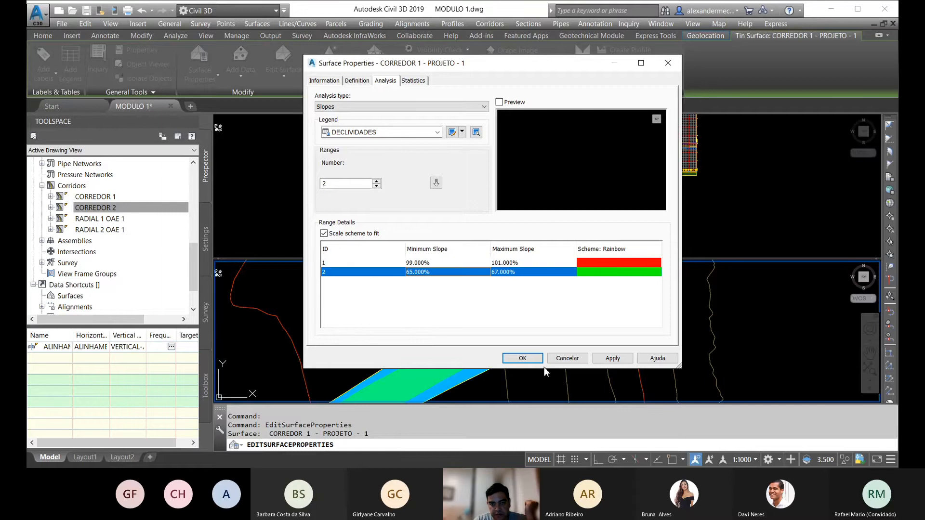
pyautogui.click(530, 359)
# Step: Examine the slope range colours on the CORREDOR 1 surface along the straight, around the curve and at the section transition
pyautogui.scroll(-8, 601, 283)
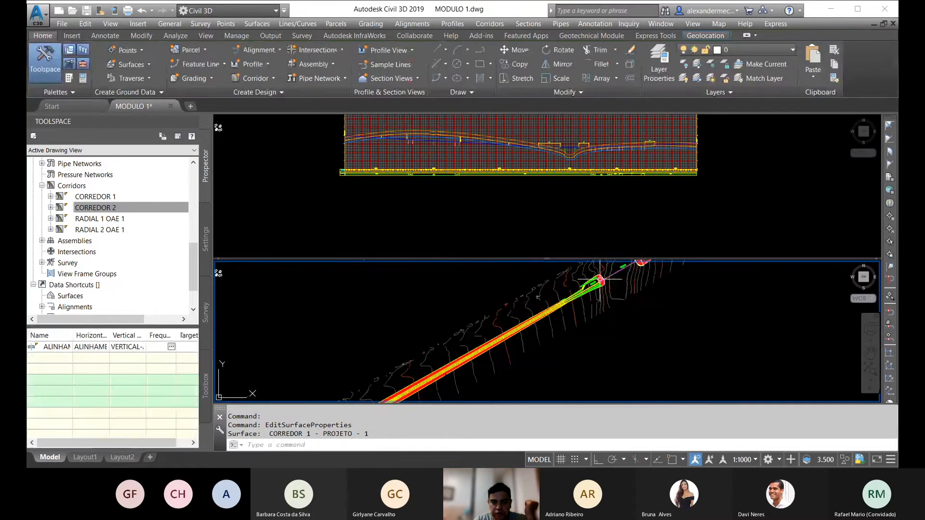
pyautogui.moveTo(412, 359); pyautogui.dragTo(443, 348, button='middle')
pyautogui.scroll(5, 518, 357)
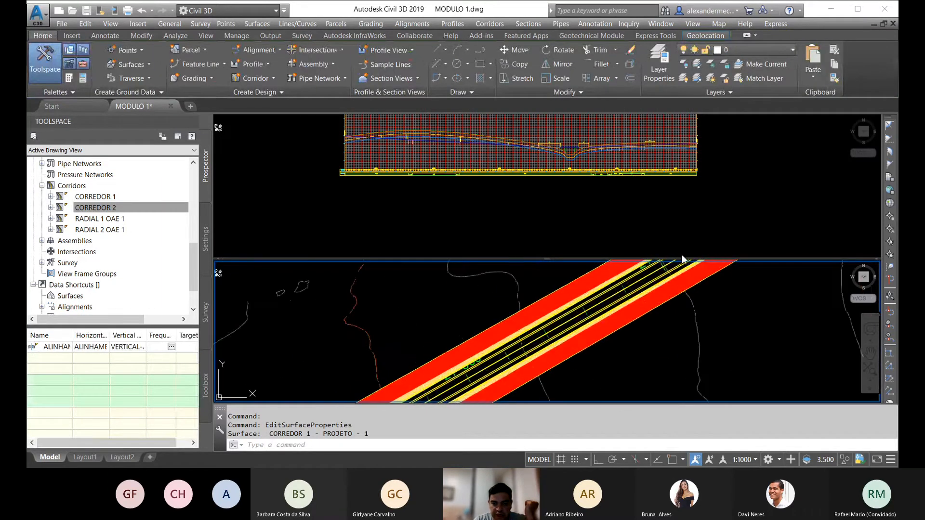
pyautogui.moveTo(518, 357); pyautogui.dragTo(653, 275, button='middle')
pyautogui.scroll(4, 412, 393)
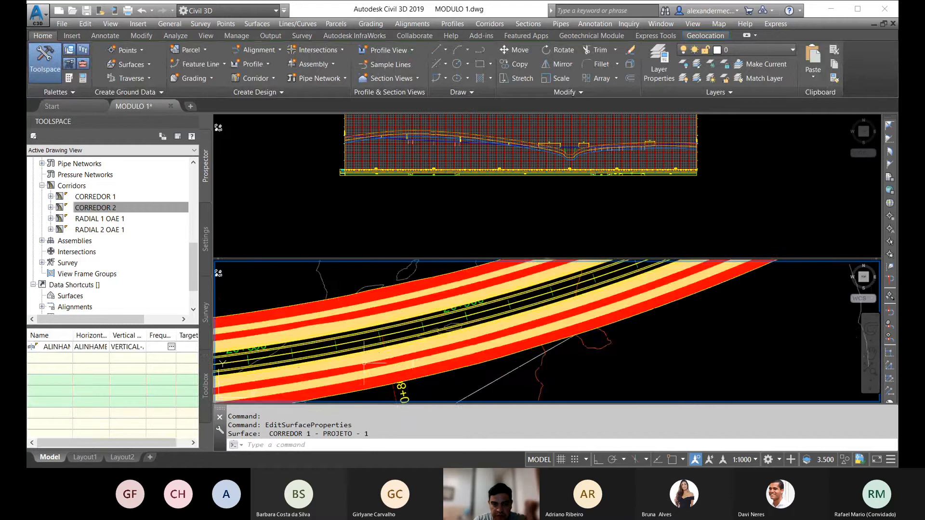
pyautogui.moveTo(363, 364); pyautogui.dragTo(564, 339, button='middle')
pyautogui.scroll(-7, 461, 327)
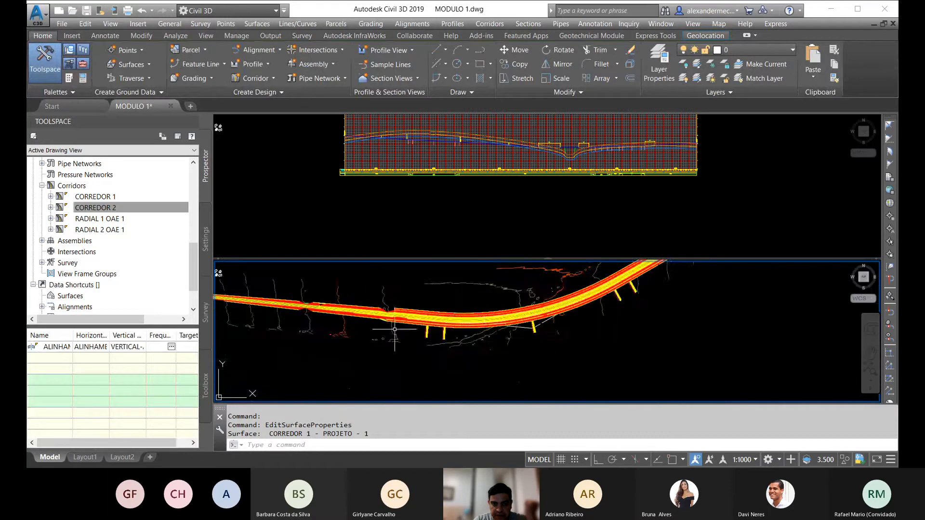
pyautogui.scroll(6, 462, 327)
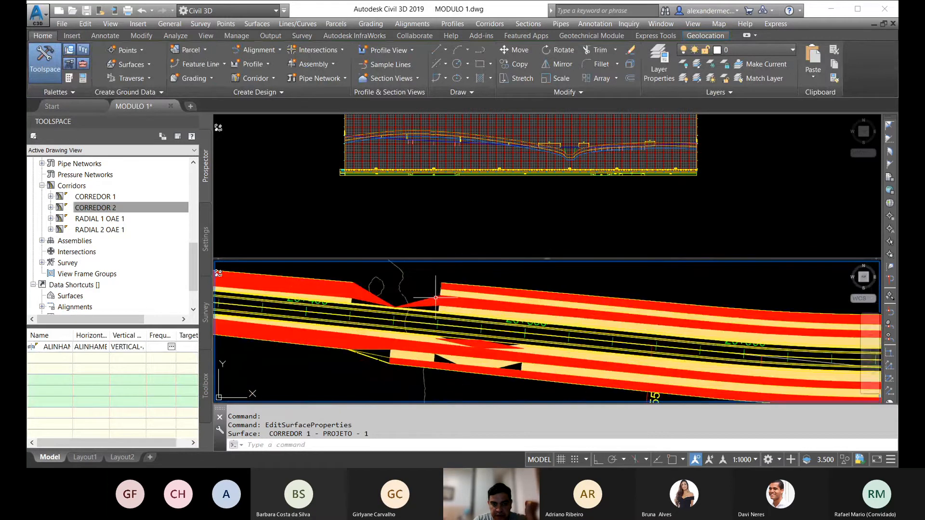
# Step: Regenerate the Slopes analysis of the CORREDOR 1 - PROJETO - 1 surface with three ranges
pyautogui.click(431, 297)
pyautogui.rightClick(432, 297)
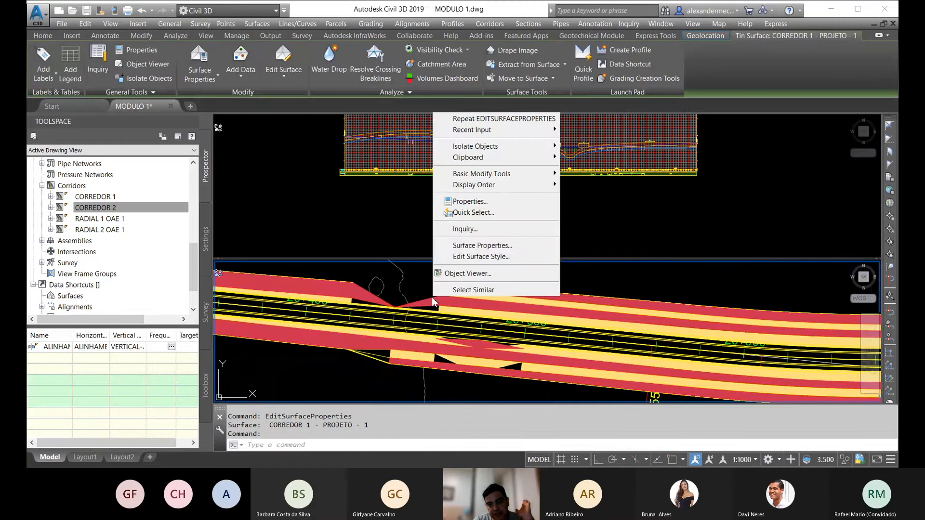
pyautogui.click(498, 251)
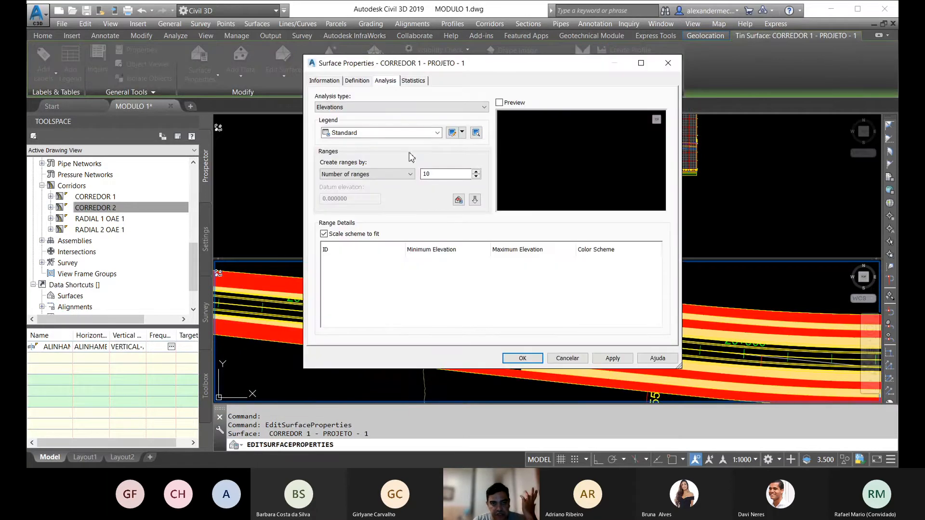
pyautogui.click(353, 107)
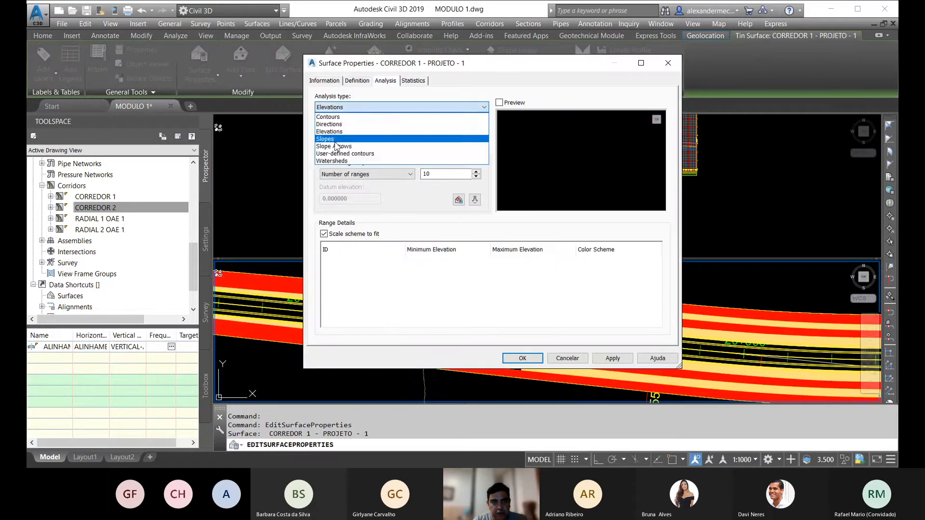
pyautogui.click(334, 139)
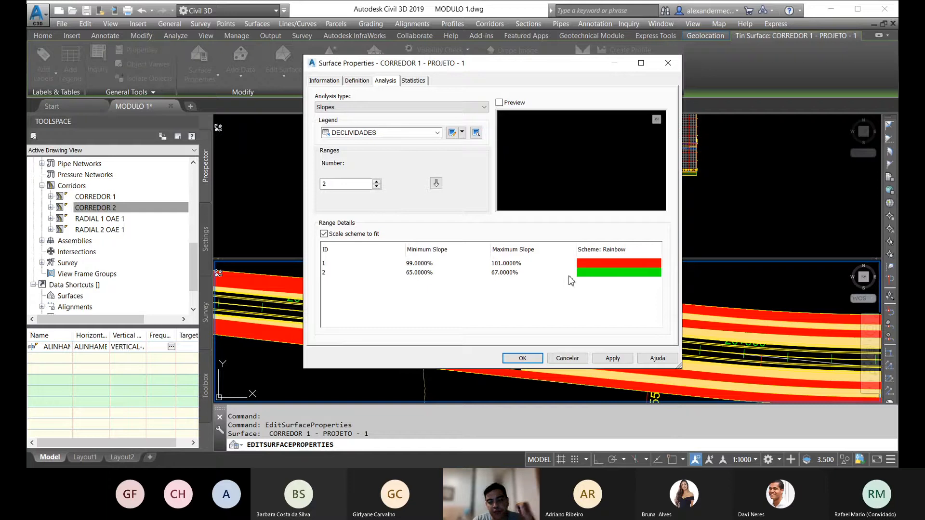
pyautogui.doubleClick(337, 183)
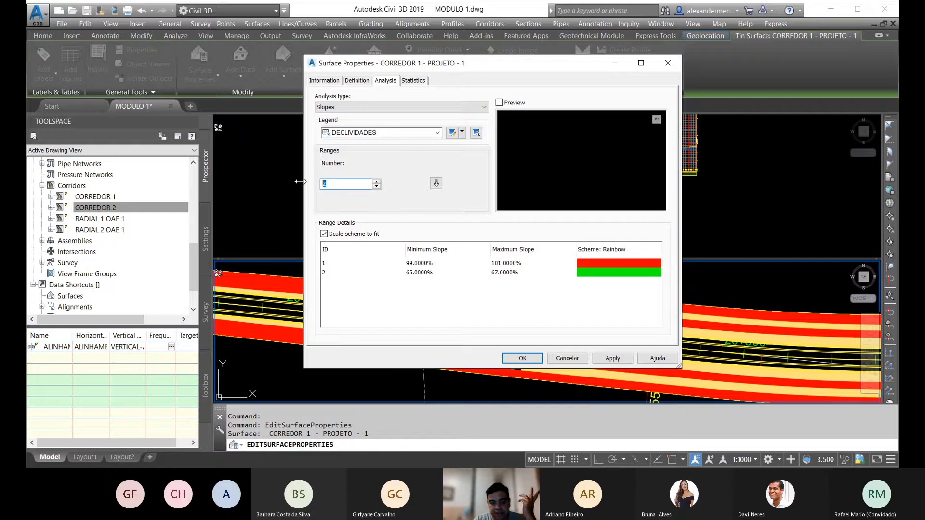
pyautogui.write('3')
pyautogui.click(436, 184)
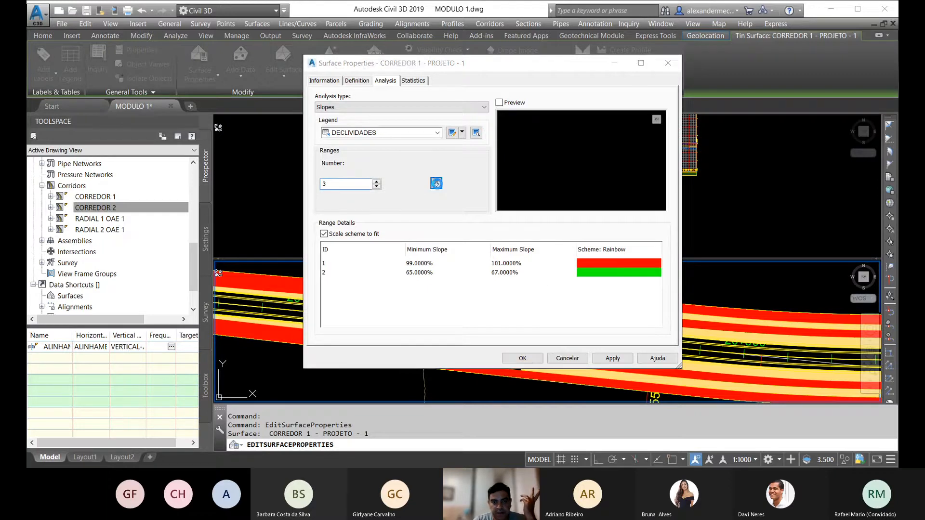
# Step: Set the first of the three slope ranges to a maximum of 101% and a minimum of 99%
pyautogui.click(509, 264)
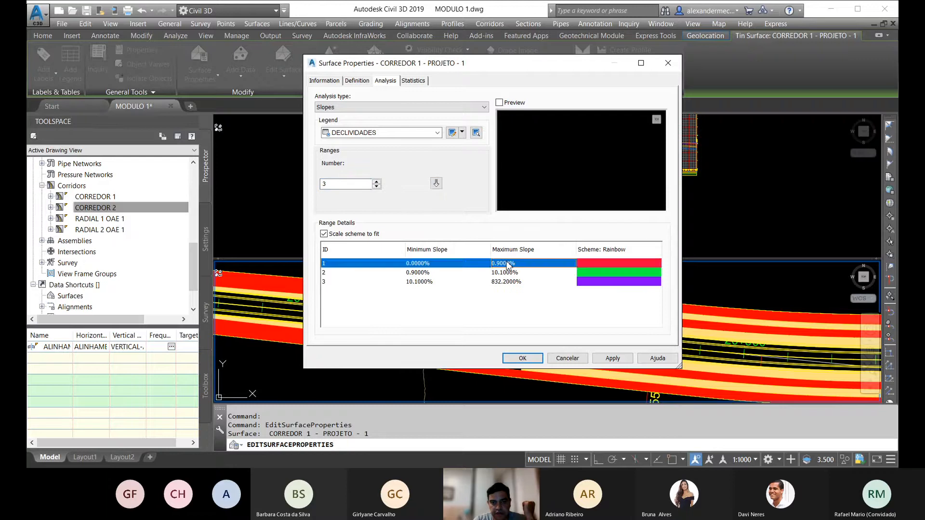
pyautogui.click(508, 264)
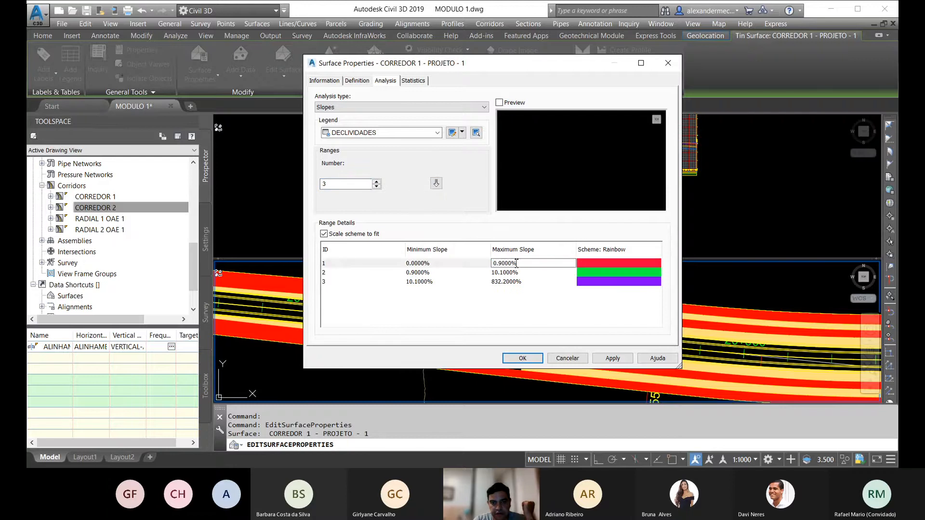
pyautogui.write('101')
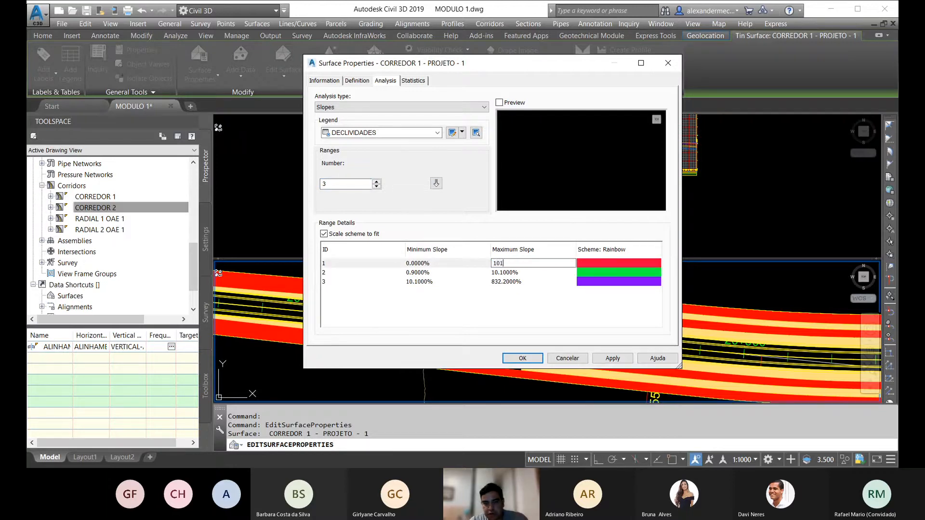
pyautogui.click(426, 264)
pyautogui.write('99')
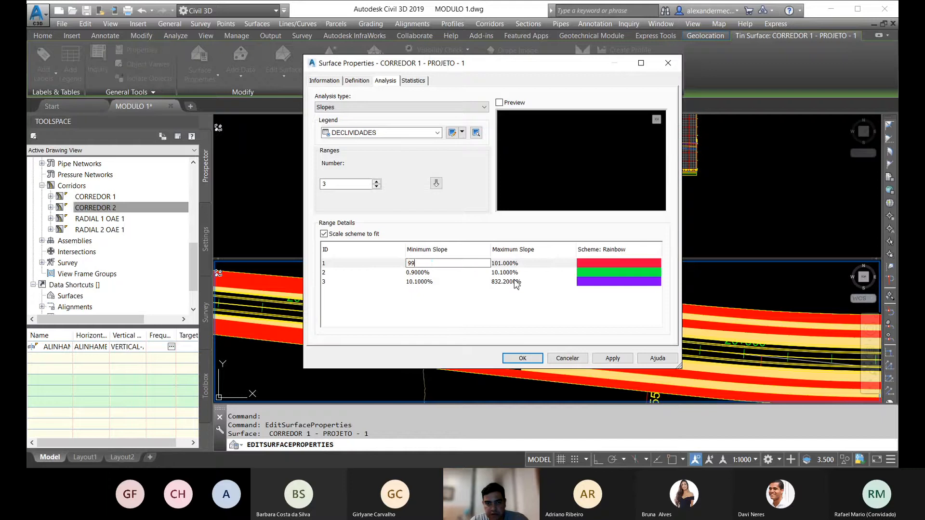
# Step: Set the second slope range to a maximum of 67% and a minimum of 66%
pyautogui.click(516, 272)
pyautogui.click(517, 272)
pyautogui.write('67')
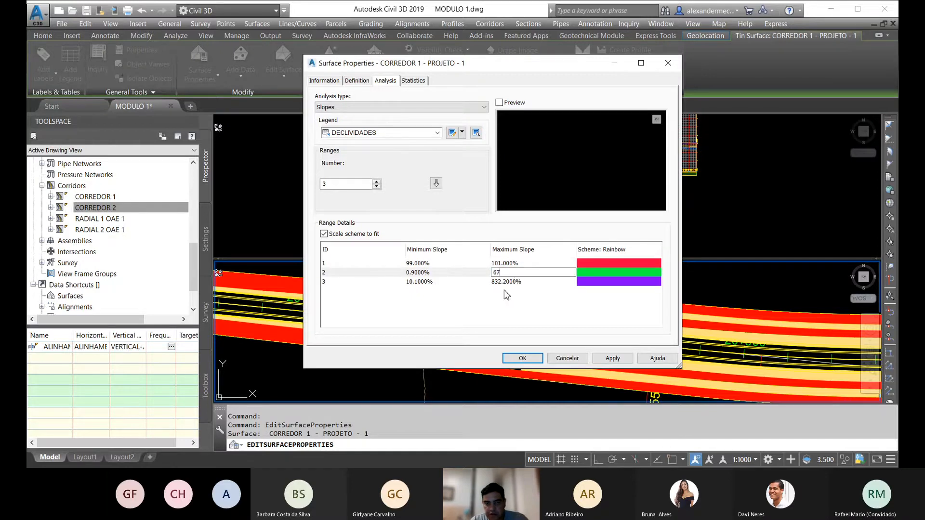
pyautogui.click(428, 273)
pyautogui.click(447, 272)
pyautogui.write('66')
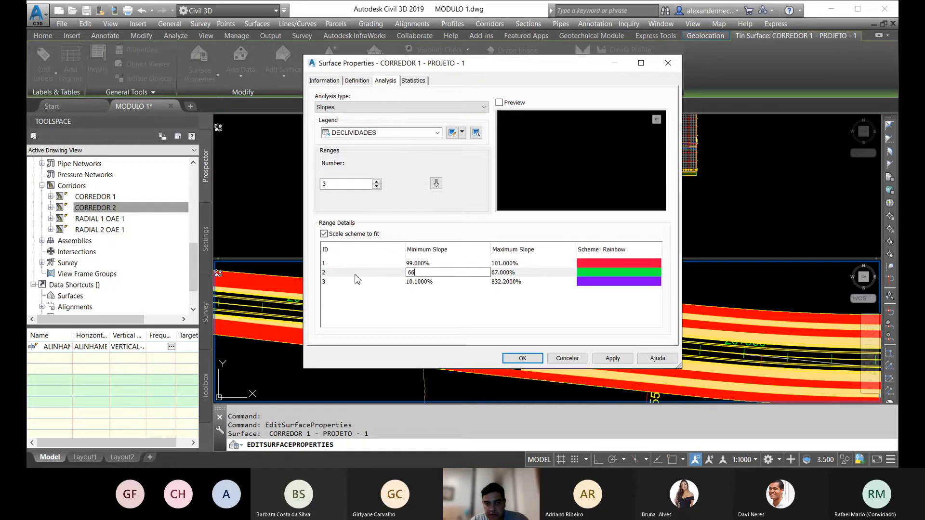
# Step: Set the third slope range to a maximum of 600% and a minimum of 400%
pyautogui.click(522, 281)
pyautogui.click(522, 282)
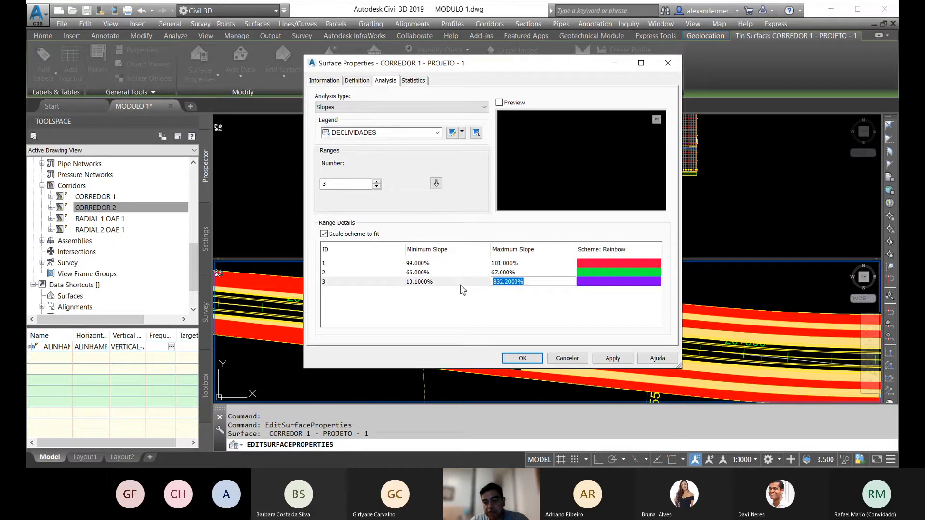
pyautogui.write('600')
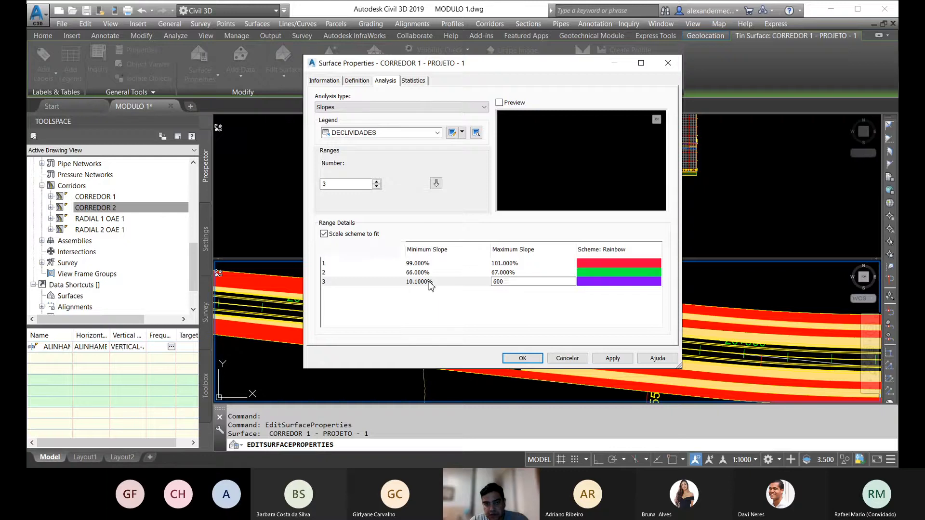
pyautogui.click(428, 282)
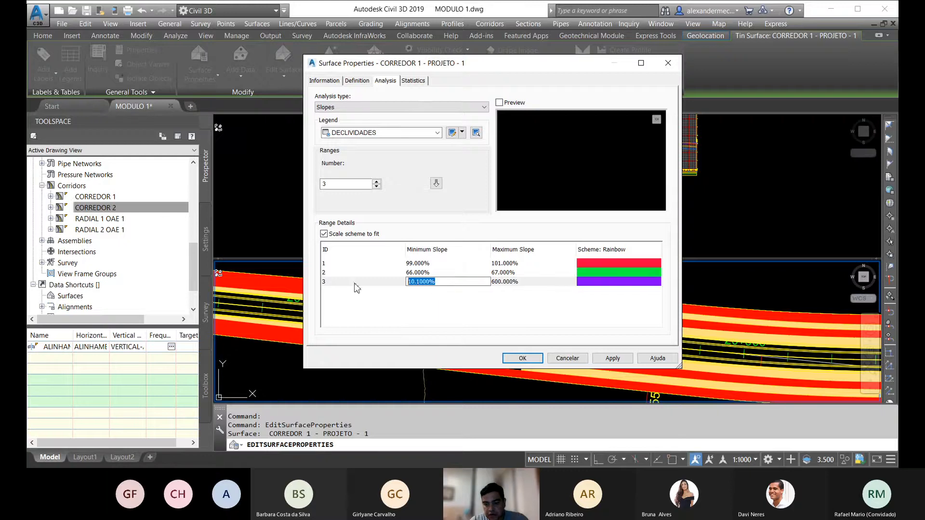
pyautogui.write('400')
# Step: Set the third slope range's colour to blue and apply the analysis to the CORREDOR 1 - PROJETO - 1 surface
pyautogui.click(594, 283)
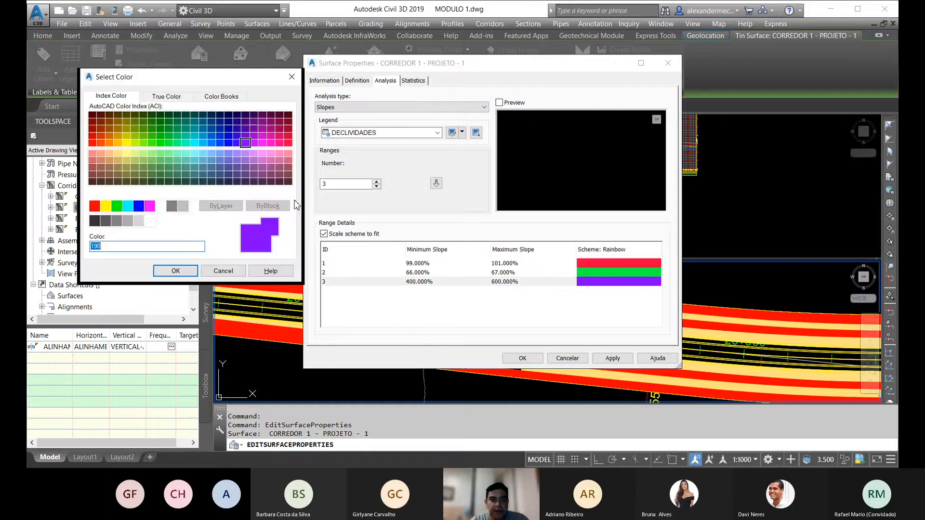
pyautogui.click(128, 206)
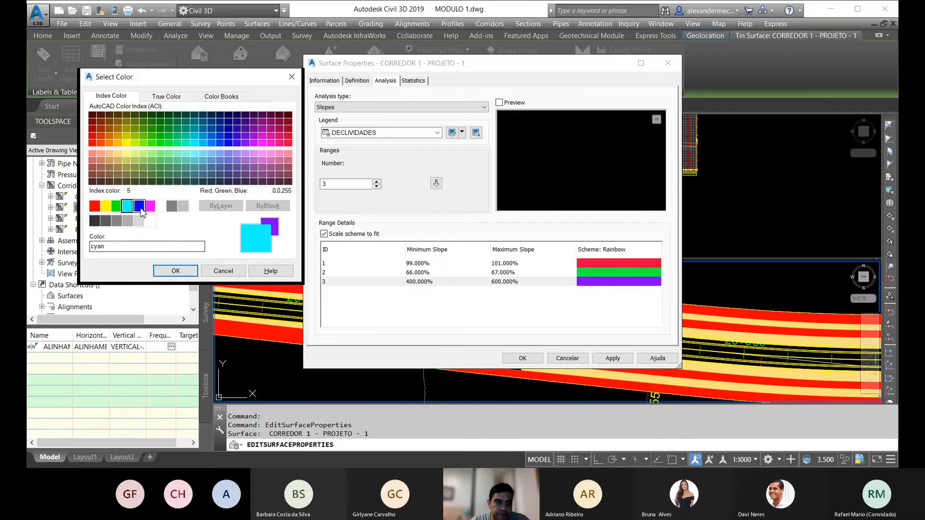
pyautogui.click(140, 206)
pyautogui.click(176, 271)
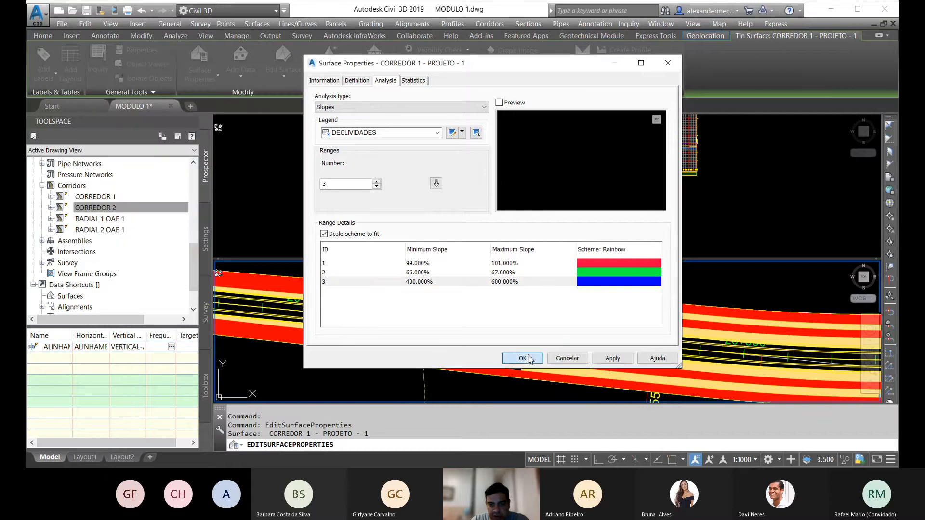
pyautogui.click(528, 359)
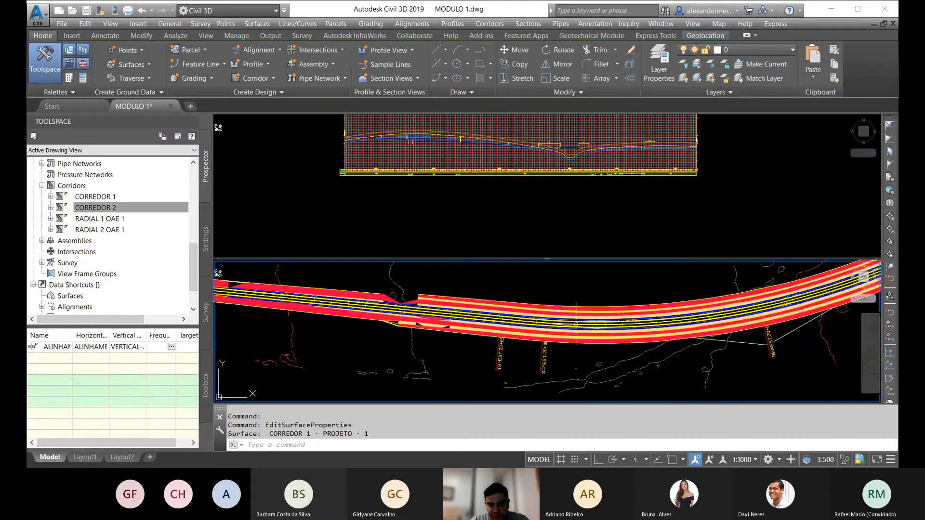
# Step: Examine the slope colour bands along the CORREDOR 1 surface in plan
pyautogui.scroll(5, 576, 325)
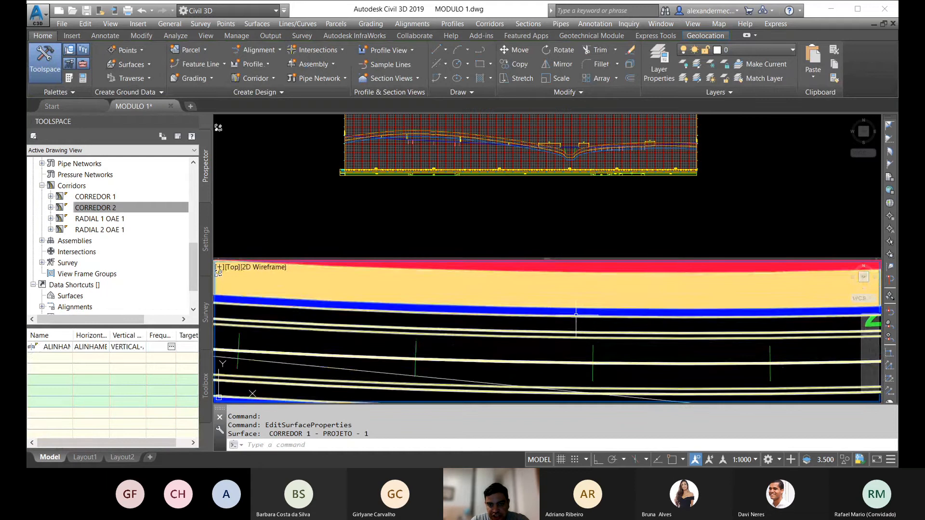
pyautogui.scroll(-3, 548, 313)
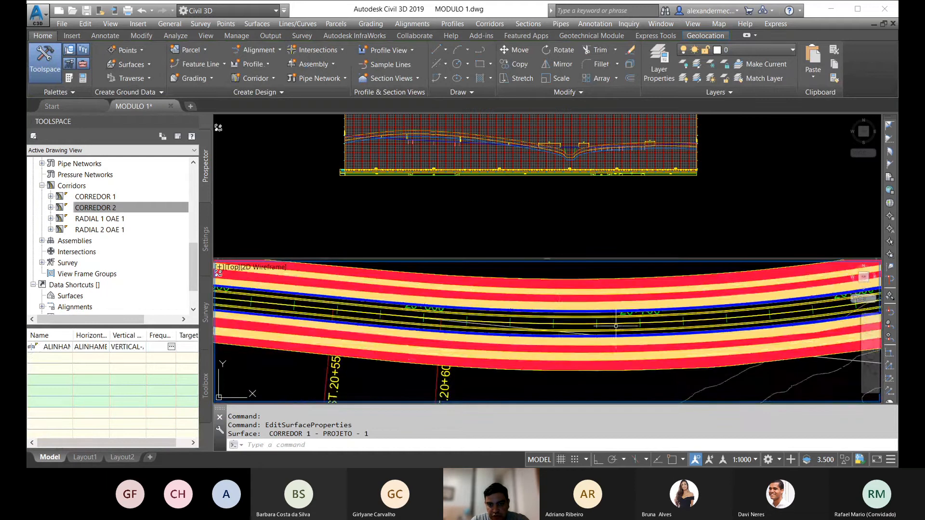
pyautogui.moveTo(615, 322); pyautogui.dragTo(460, 320, button='middle')
pyautogui.moveTo(566, 315); pyautogui.dragTo(477, 331, button='middle')
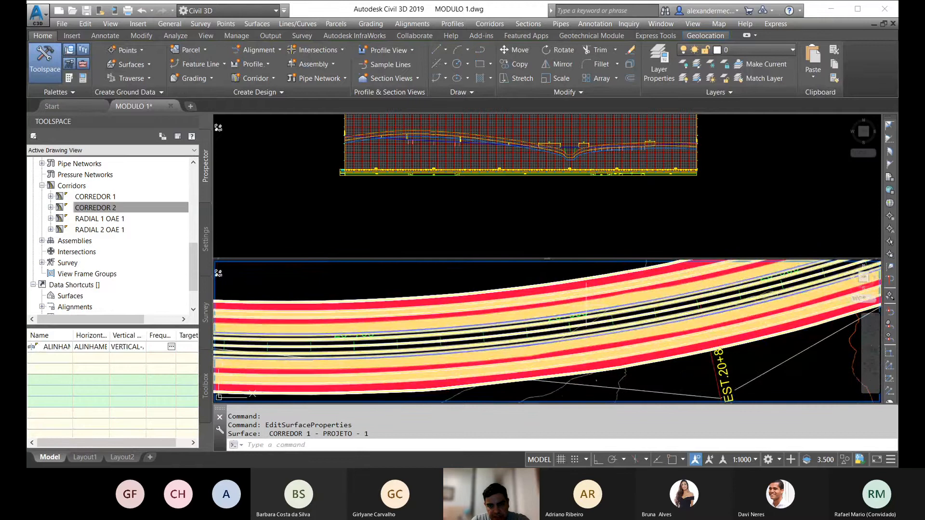
pyautogui.moveTo(716, 312); pyautogui.dragTo(600, 310, button='middle')
pyautogui.scroll(-5, 599, 310)
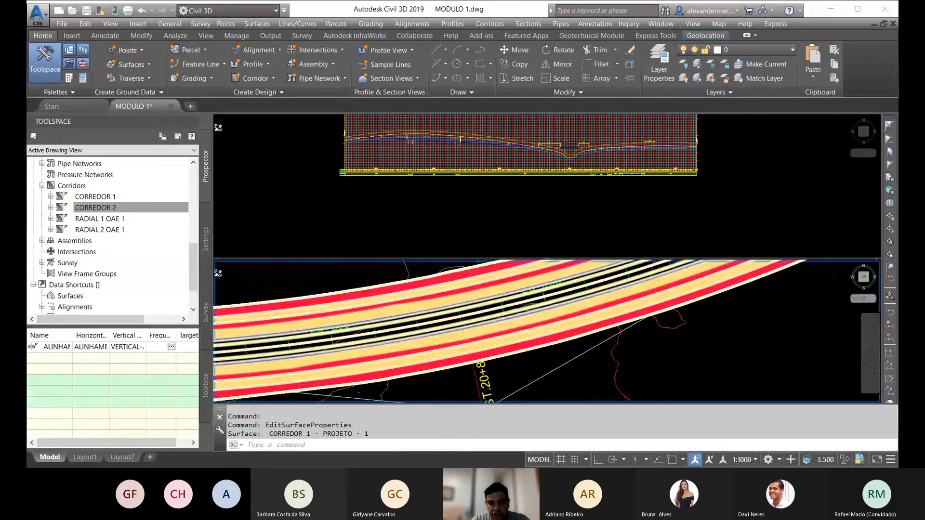
pyautogui.moveTo(643, 333); pyautogui.dragTo(241, 376, button='middle')
pyautogui.moveTo(515, 300); pyautogui.dragTo(377, 329, button='middle')
# Step: Assign the DECLIVIDADES surface style to the CORREDOR 2 - PROJETO - 2 surface
pyautogui.scroll(10, 437, 294)
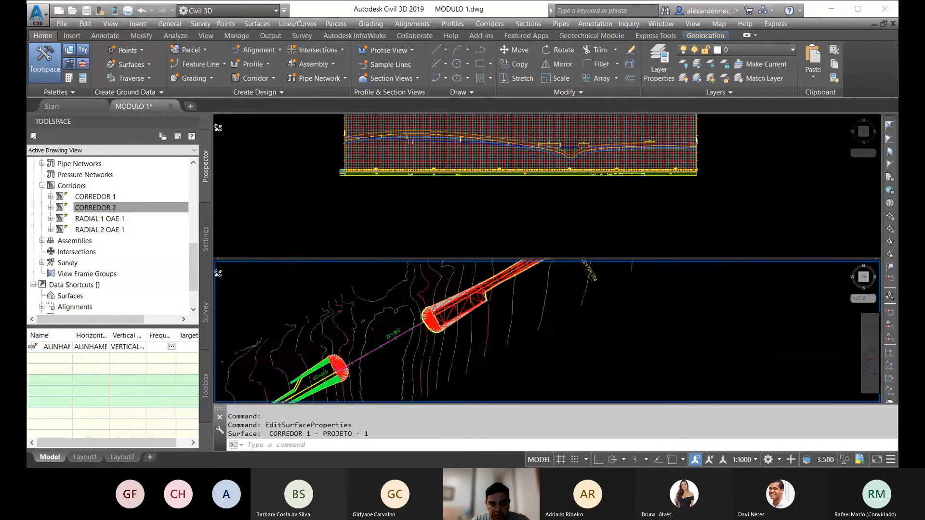
pyautogui.click(483, 311)
pyautogui.rightClick(483, 311)
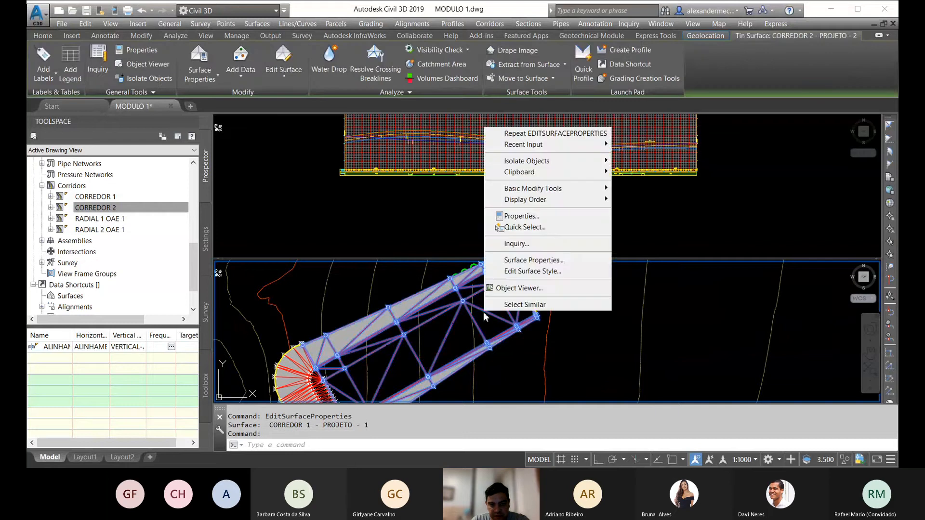
pyautogui.click(535, 260)
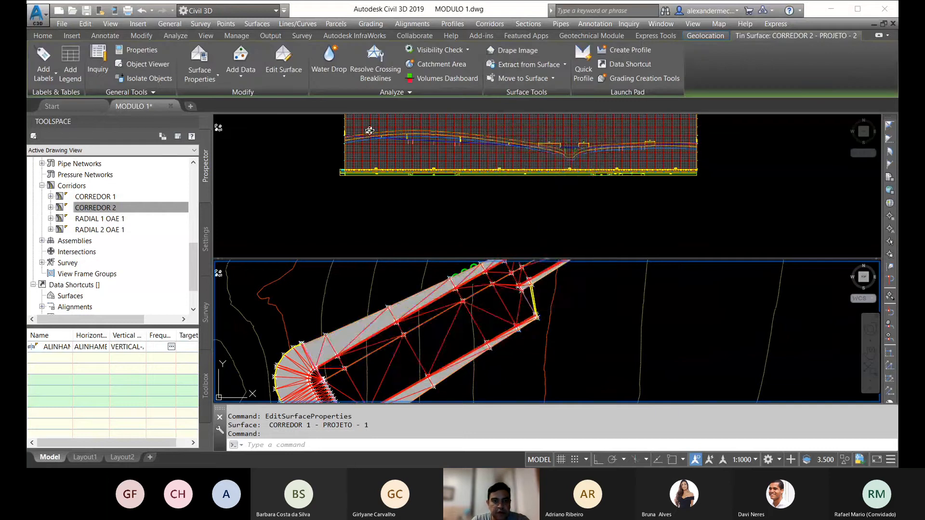
pyautogui.click(328, 82)
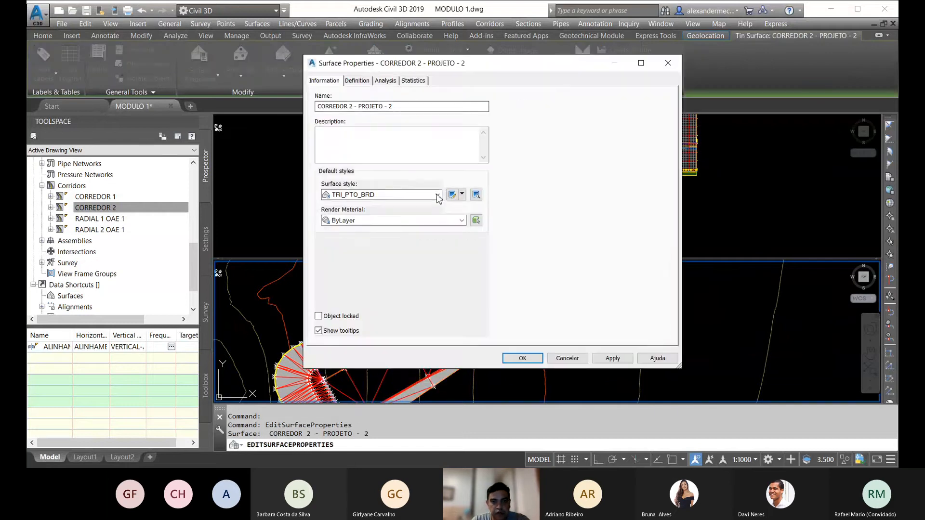
pyautogui.click(385, 195)
pyautogui.click(362, 321)
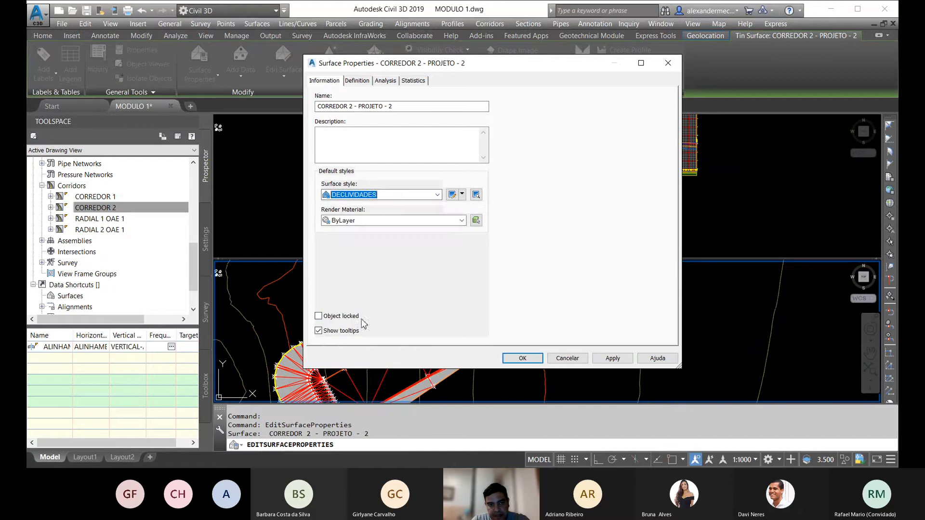
# Step: Generate a Slopes analysis with two ranges for the CORREDOR 2 - PROJETO - 2 surface
pyautogui.click(385, 81)
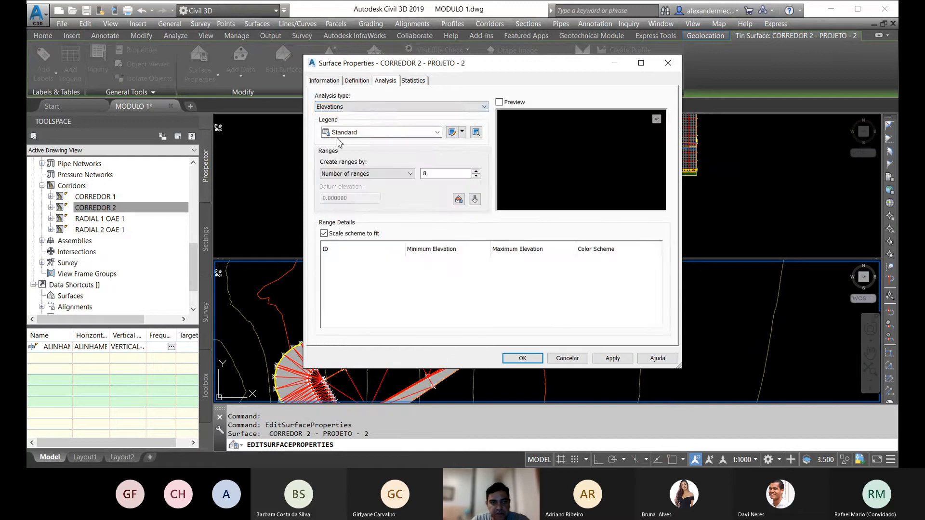
pyautogui.click(364, 106)
pyautogui.click(357, 137)
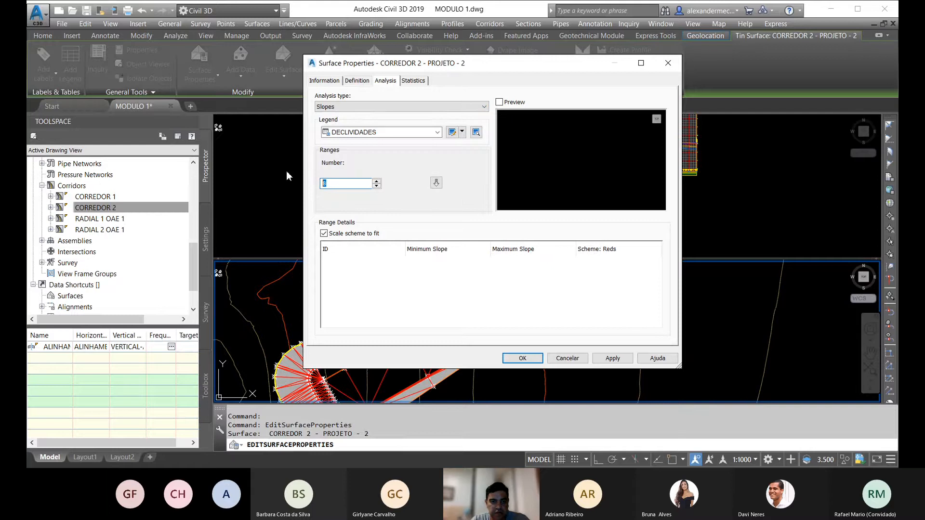
pyautogui.write('2')
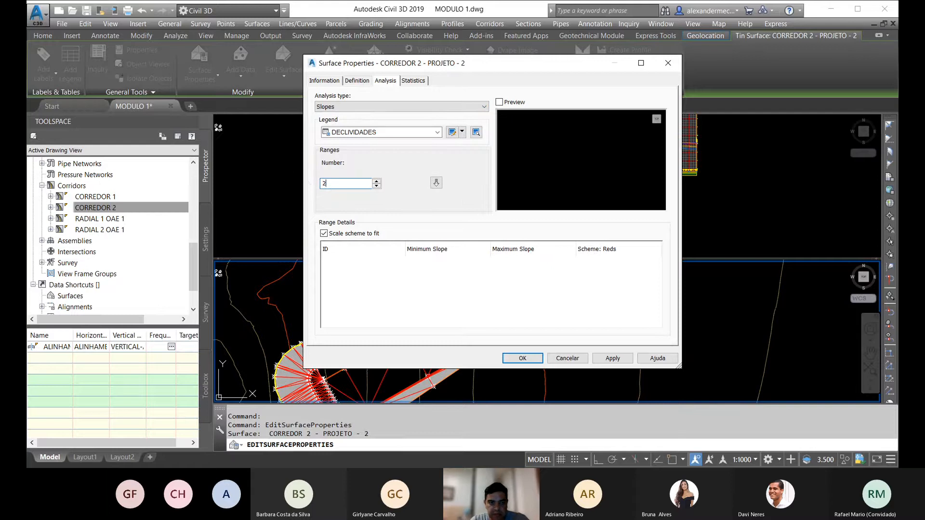
pyautogui.click(436, 183)
# Step: Set the first slope range's colour to red for the CORREDOR 2 surface
pyautogui.doubleClick(610, 265)
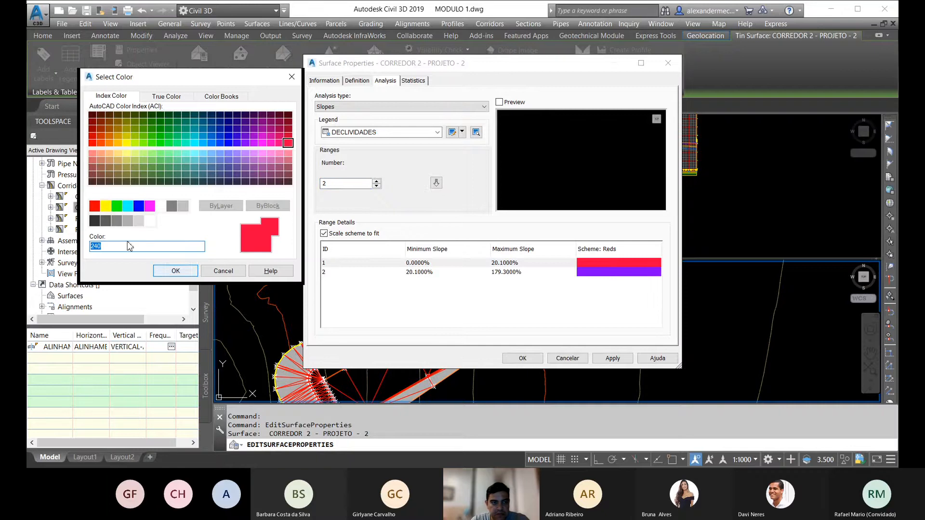
pyautogui.click(93, 207)
pyautogui.click(225, 273)
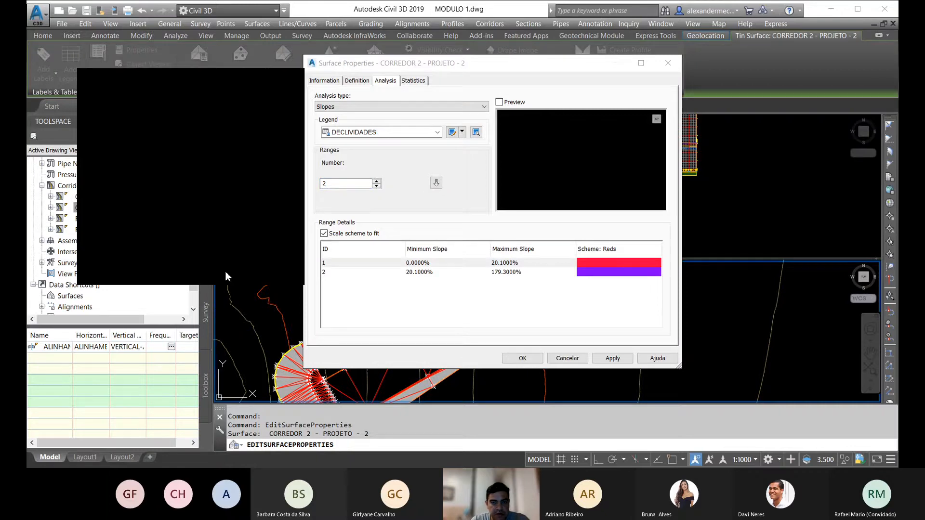
# Step: Set the second slope range's colour to cyan
pyautogui.doubleClick(606, 272)
pyautogui.click(128, 206)
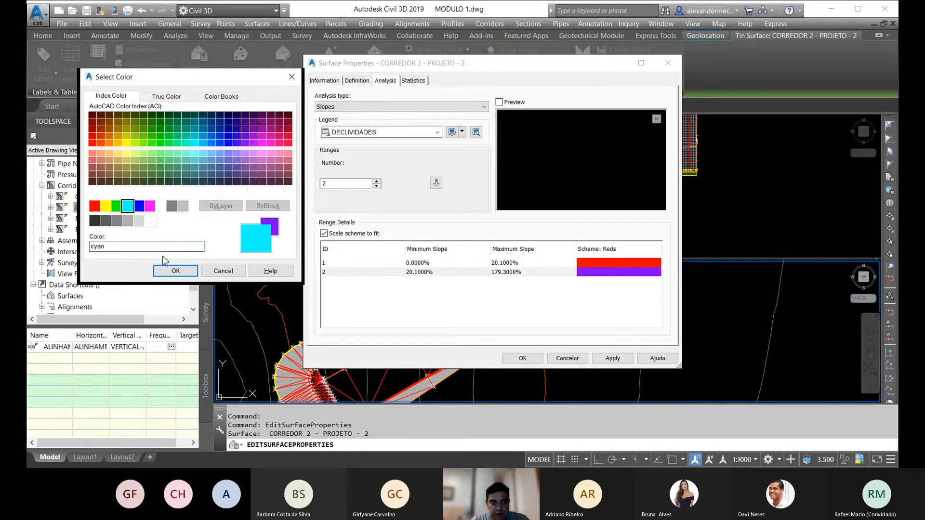
pyautogui.click(175, 270)
pyautogui.doubleClick(499, 263)
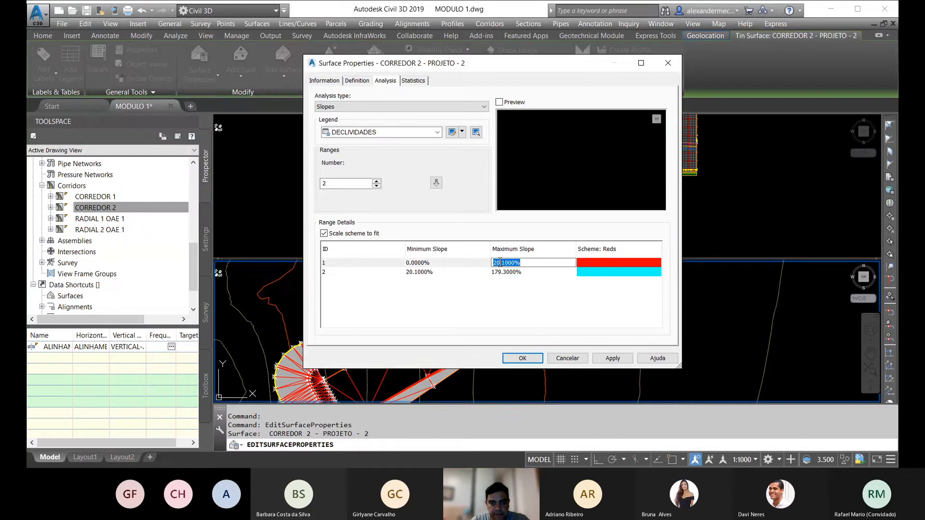
# Step: Set the second slope range's colour to green for the CORREDOR 2 surface
pyautogui.doubleClick(582, 272)
pyautogui.click(116, 206)
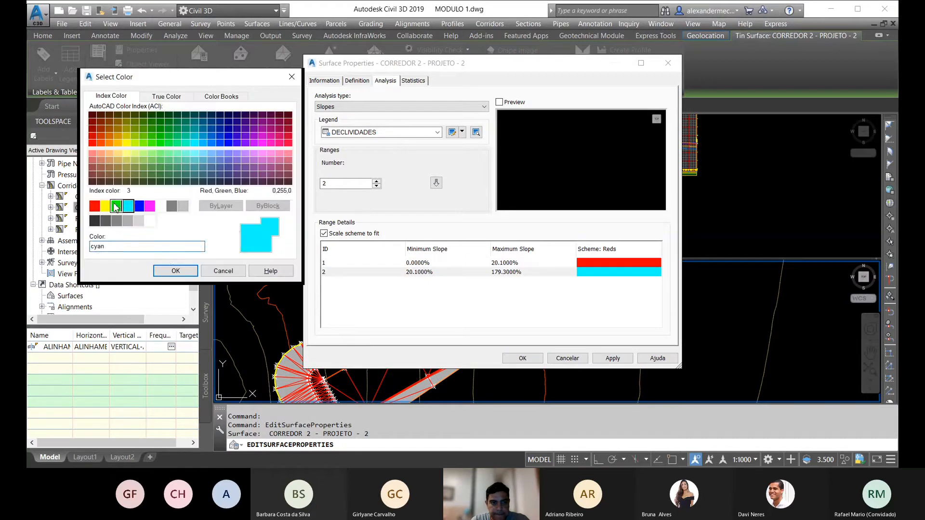
pyautogui.click(169, 269)
# Step: Set the first slope range of CORREDOR 2 to a maximum of 101% and a minimum of 100%
pyautogui.doubleClick(515, 263)
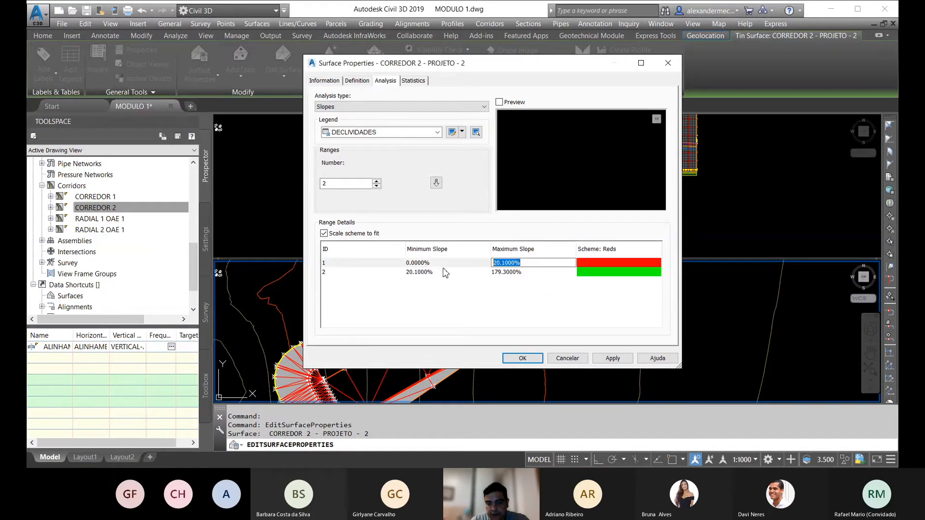
pyautogui.click(426, 263)
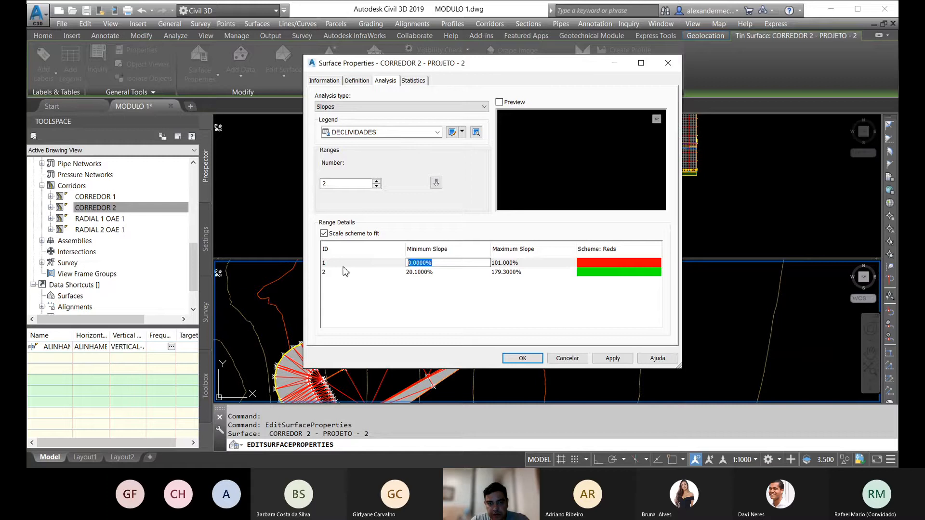
pyautogui.write('100')
# Step: Set the second slope range to a maximum of 67% and a minimum of 66%, and apply the analysis to CORREDOR 2
pyautogui.doubleClick(511, 272)
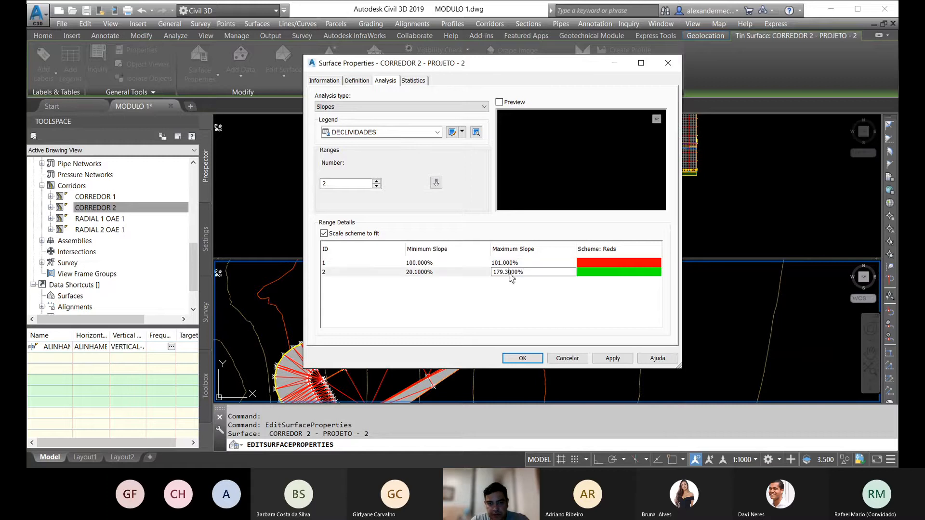
pyautogui.write('67')
pyautogui.doubleClick(427, 273)
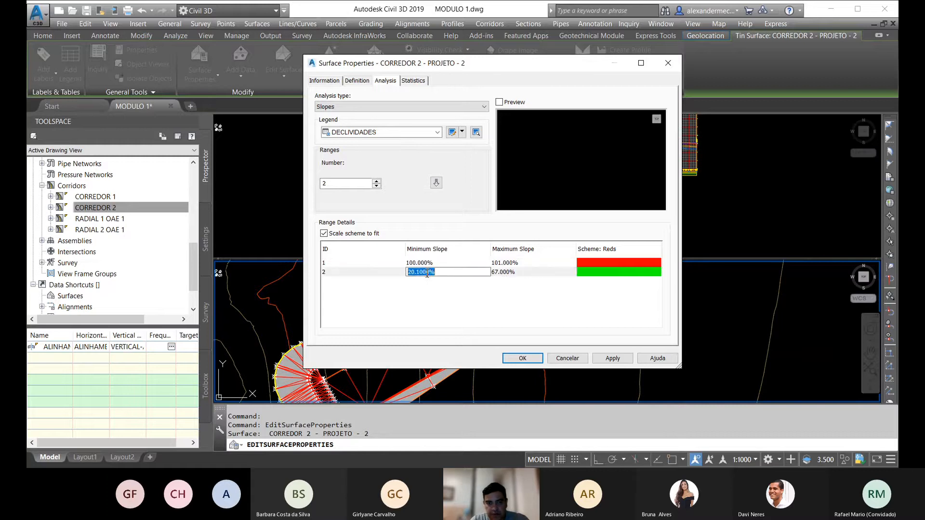
pyautogui.write('66')
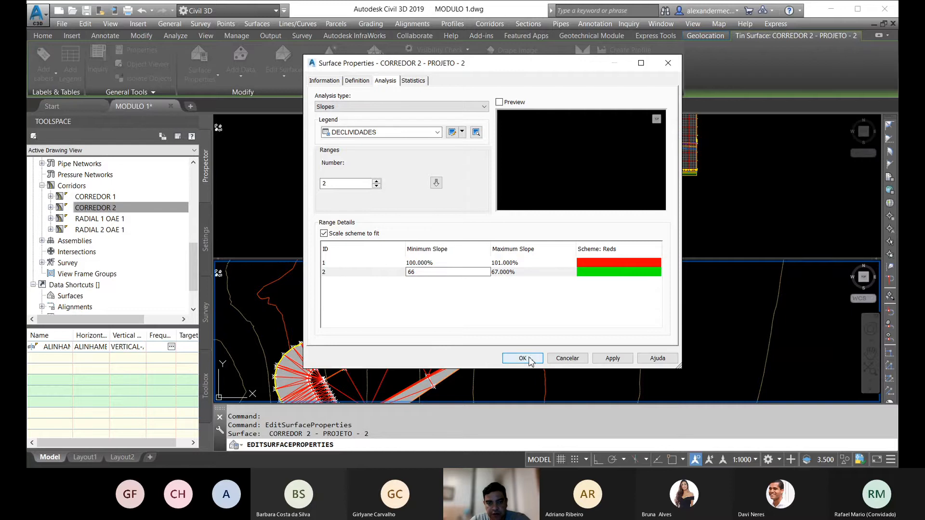
pyautogui.click(515, 358)
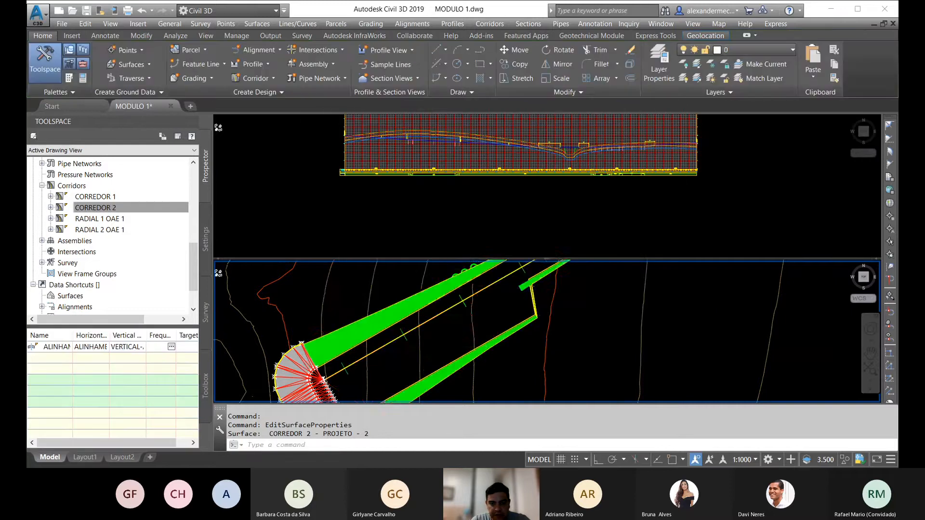
# Step: Examine the slope colours along the CORREDOR 2 surface up to the neighbouring radial surfaces
pyautogui.moveTo(520, 270); pyautogui.dragTo(293, 366, button='middle')
pyautogui.scroll(5, 483, 294)
pyautogui.scroll(-2, 447, 301)
pyautogui.scroll(2, 391, 292)
pyautogui.moveTo(393, 295); pyautogui.dragTo(283, 397, button='middle')
pyautogui.moveTo(331, 339); pyautogui.dragTo(569, 275, button='middle')
pyautogui.moveTo(400, 368); pyautogui.dragTo(515, 297, button='middle')
pyautogui.moveTo(429, 376); pyautogui.dragTo(550, 308, button='middle')
# Step: Assign the DECLIVIDADES surface style to the RADIAL 2 OAE 1 - PROJETO - 4 surface near station 22+500
pyautogui.scroll(6, 550, 307)
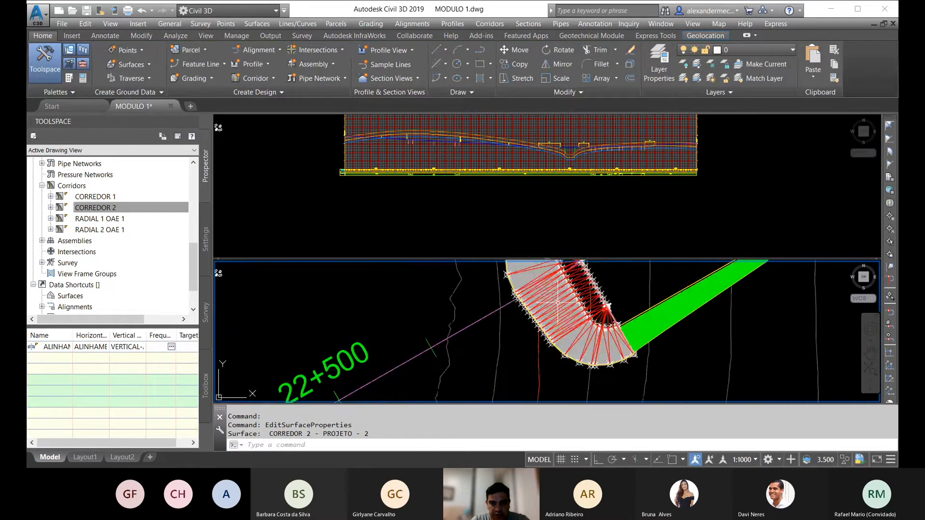
pyautogui.click(557, 290)
pyautogui.rightClick(556, 289)
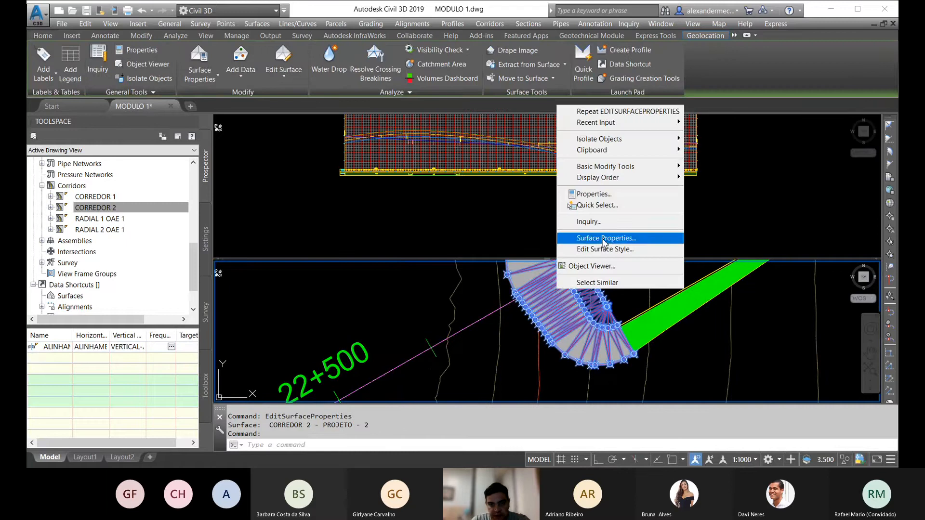
pyautogui.click(603, 239)
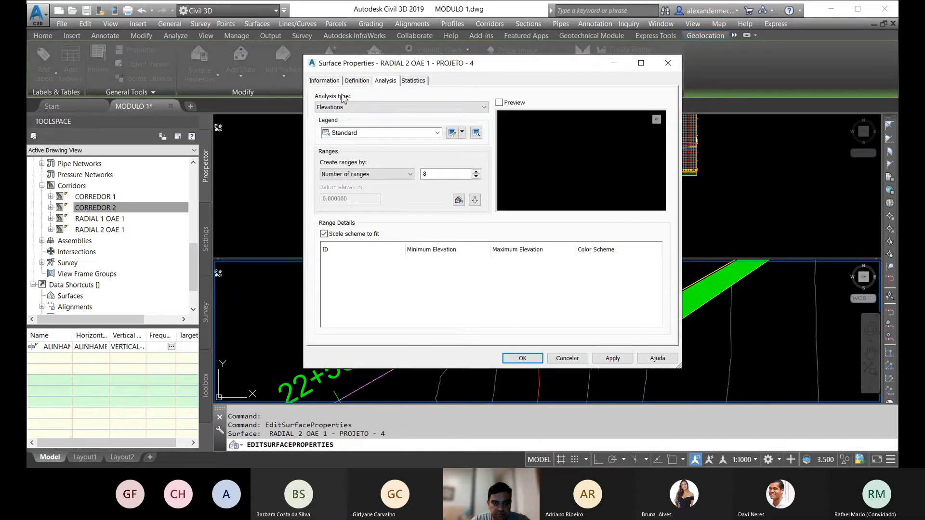
pyautogui.click(324, 80)
pyautogui.click(402, 195)
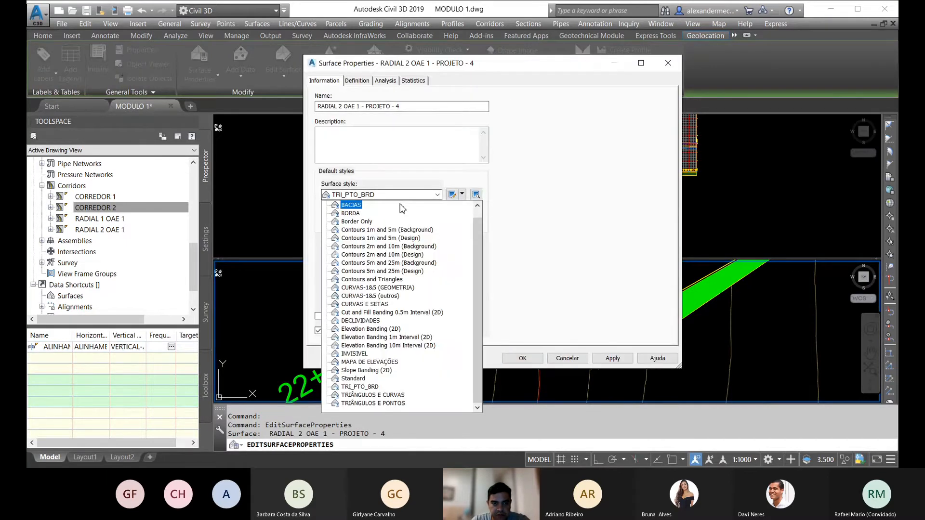
pyautogui.click(360, 320)
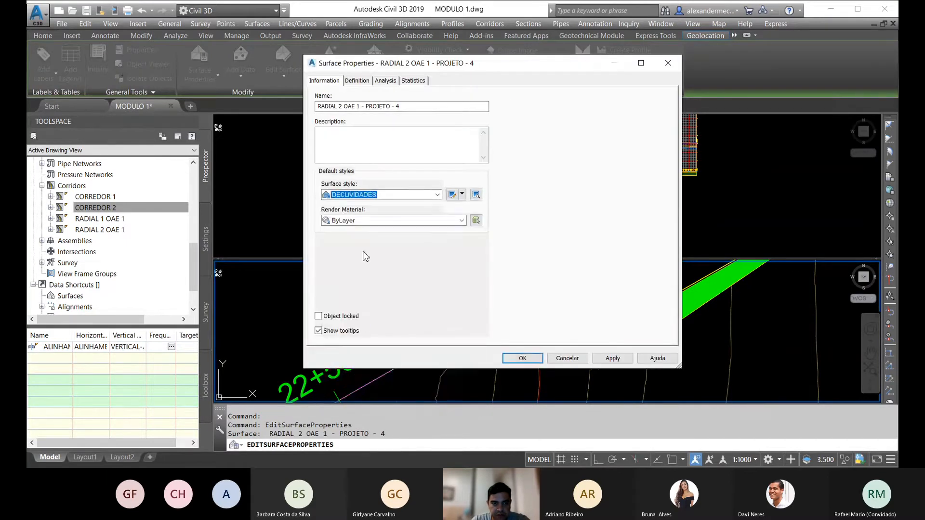
# Step: Create a Slopes analysis with one range for the RADIAL 2 OAE 1 - PROJETO - 4 surface
pyautogui.click(387, 81)
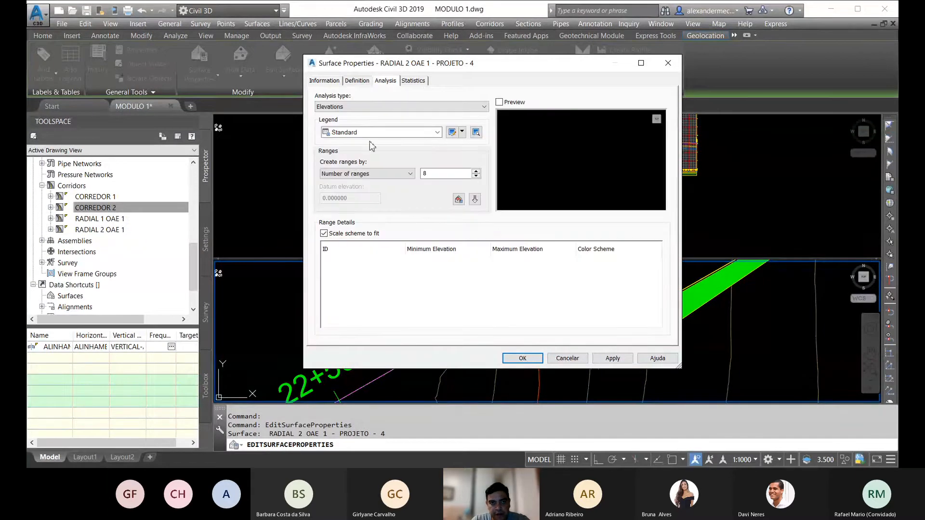
pyautogui.click(366, 106)
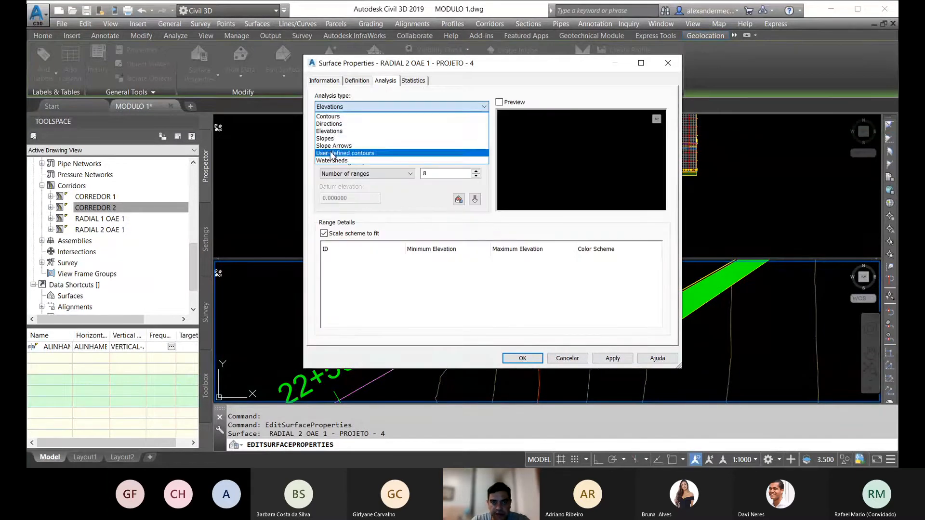
pyautogui.click(337, 118)
pyautogui.moveTo(330, 186); pyautogui.dragTo(315, 183)
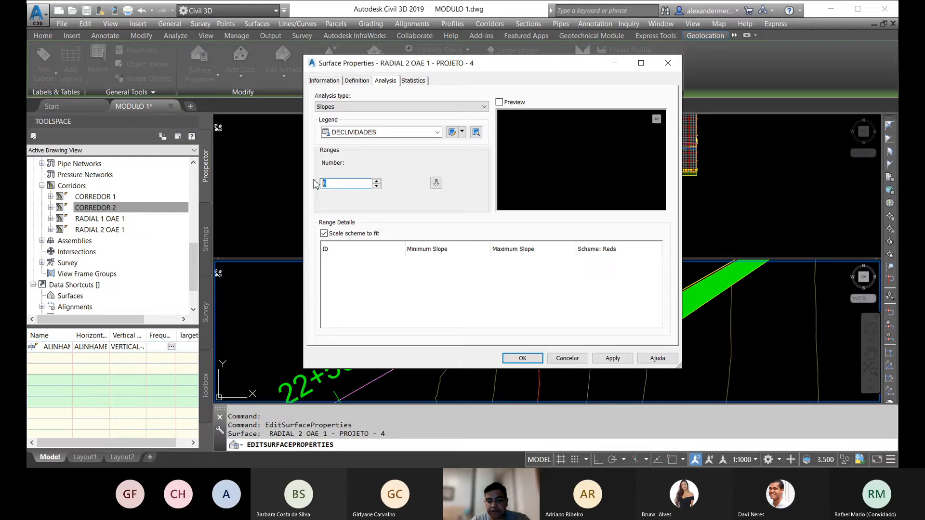
pyautogui.click(436, 183)
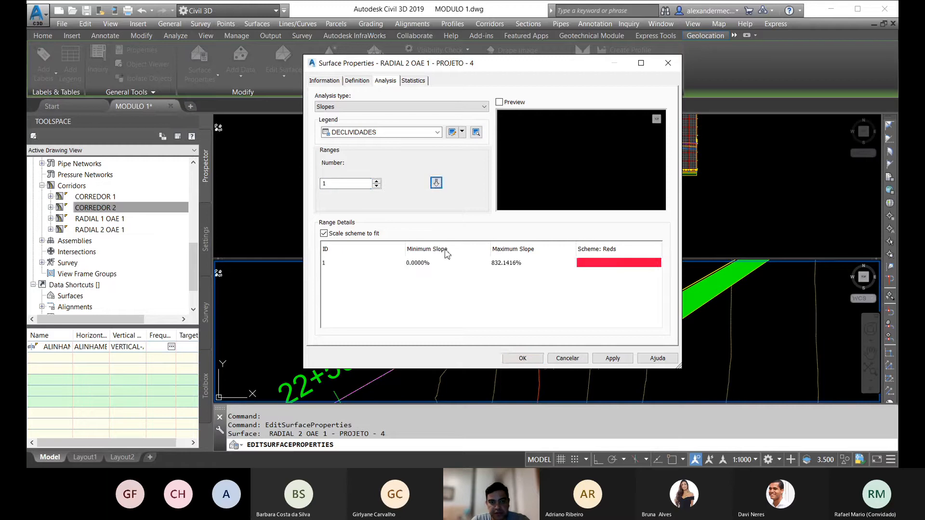
# Step: Set the RADIAL 2 surface's slope range to a maximum of 67% and a minimum of 65%
pyautogui.doubleClick(505, 265)
pyautogui.write('67')
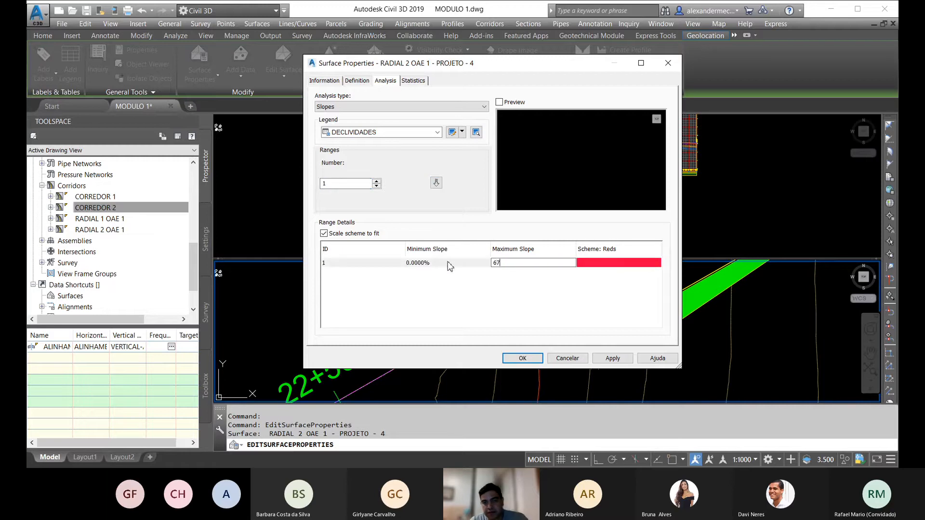
pyautogui.doubleClick(424, 263)
pyautogui.write('65')
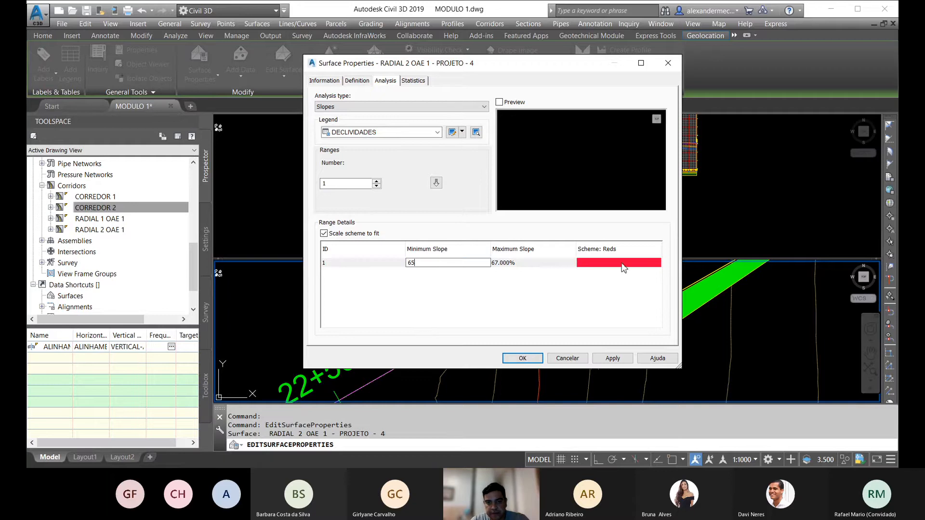
# Step: Colour the slope range green (index colour 3) and apply the analysis to the RADIAL 2 surface
pyautogui.click(621, 265)
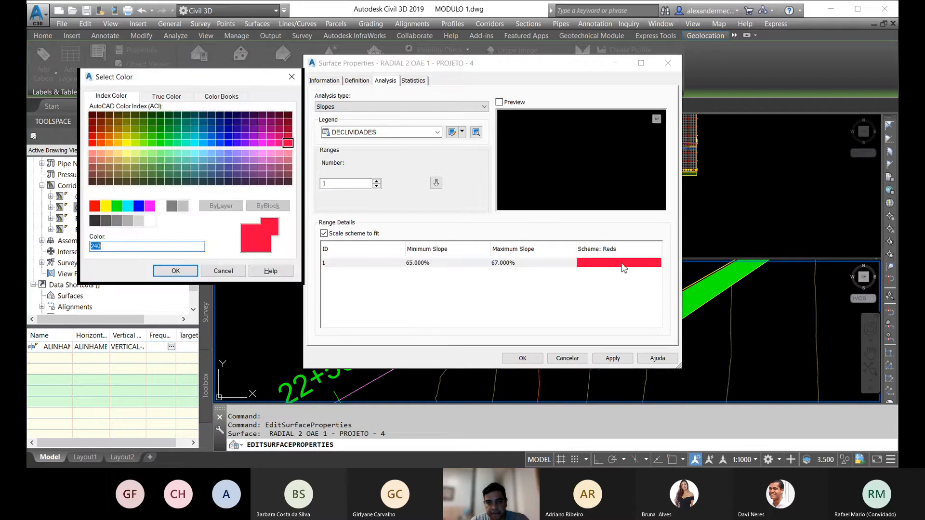
pyautogui.click(117, 205)
pyautogui.click(164, 269)
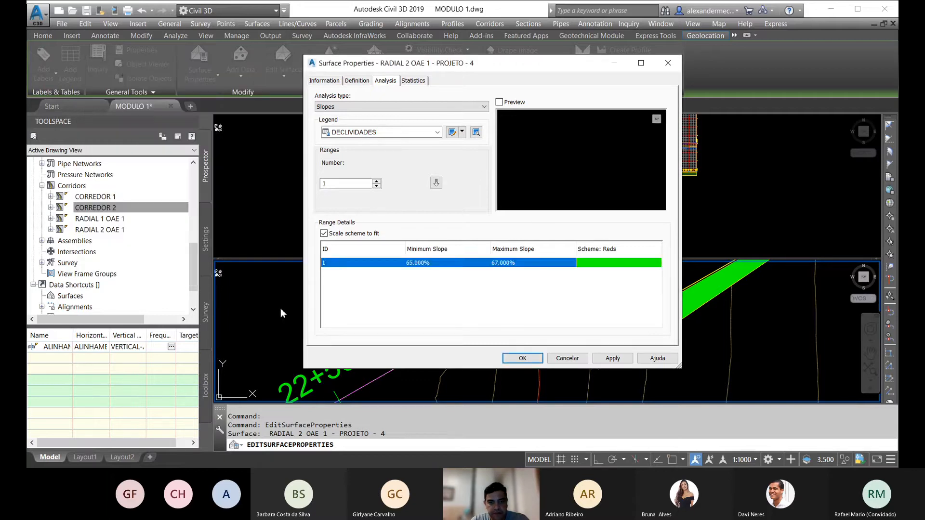
pyautogui.click(521, 357)
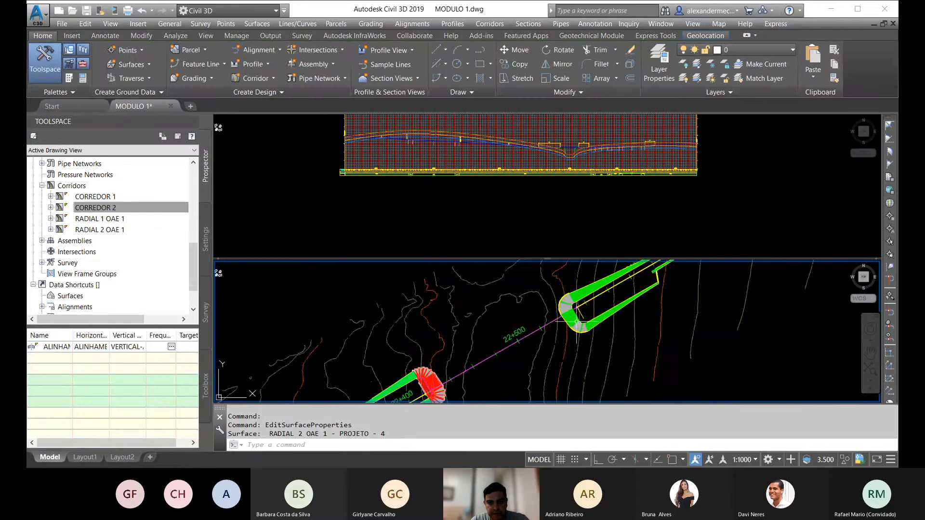
pyautogui.scroll(5, 581, 315)
pyautogui.press('Escape')
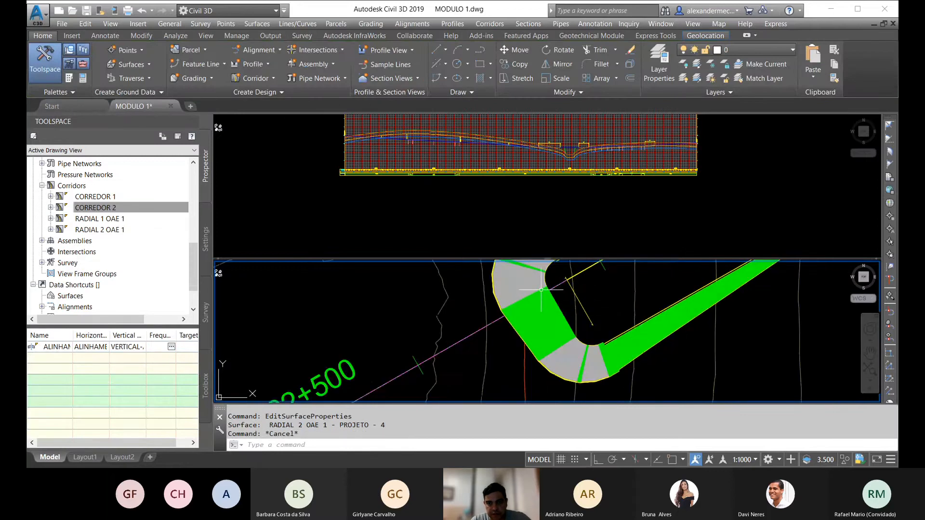
# Step: Widen the RADIAL 2 surface's Slopes analysis range to a maximum of 75% and a minimum of 35%, and apply it
pyautogui.click(541, 289)
pyautogui.rightClick(571, 287)
pyautogui.click(619, 422)
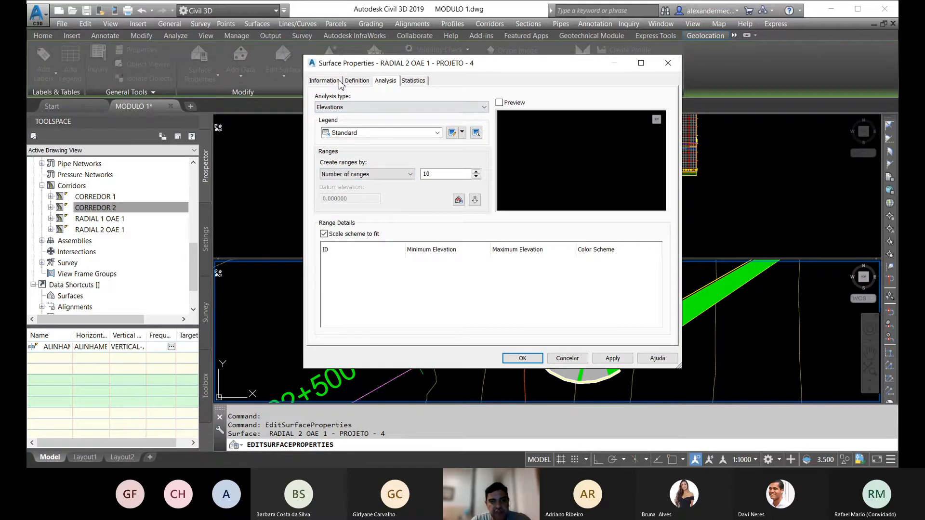
pyautogui.click(349, 108)
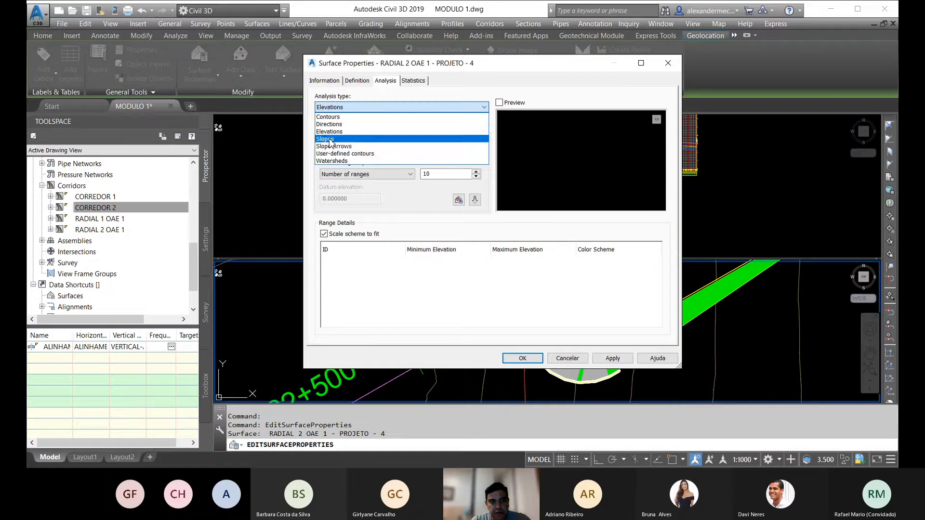
pyautogui.click(333, 136)
pyautogui.click(524, 268)
pyautogui.click(523, 268)
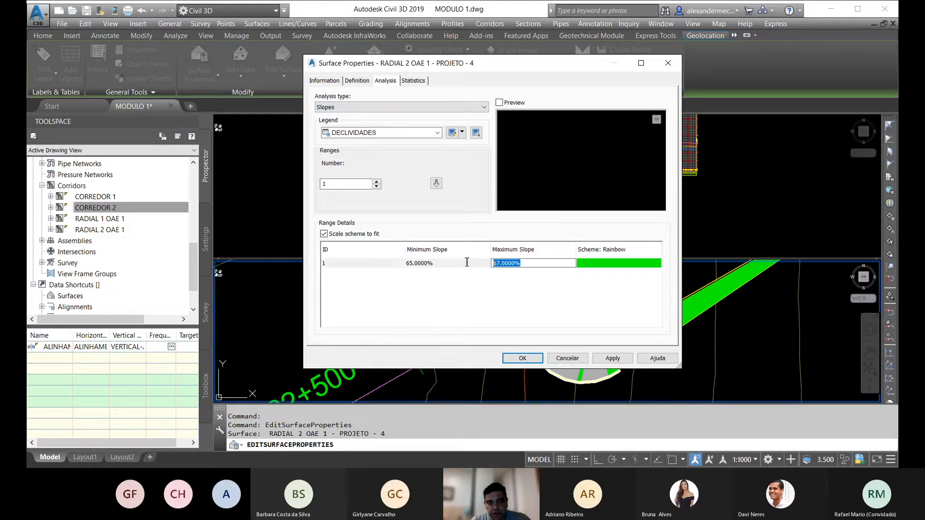
pyautogui.write('75')
pyautogui.click(463, 264)
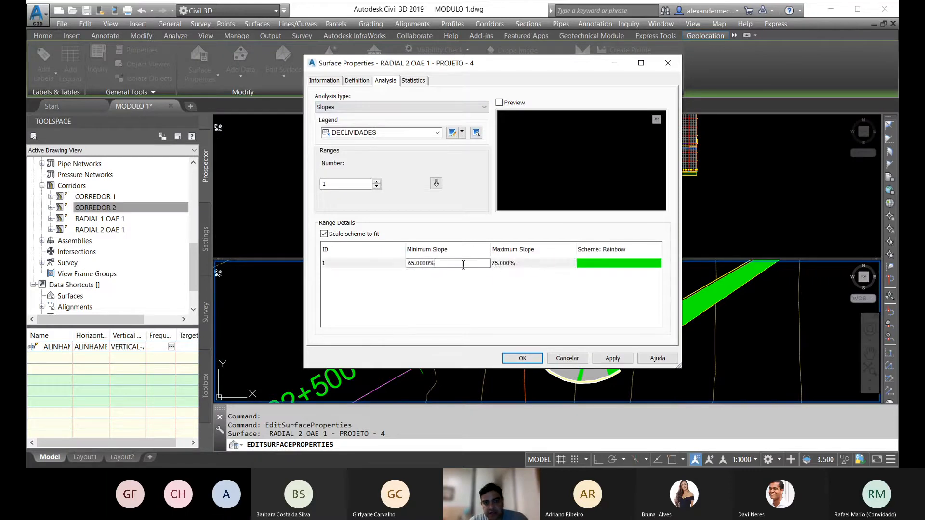
pyautogui.write('35')
pyautogui.click(522, 358)
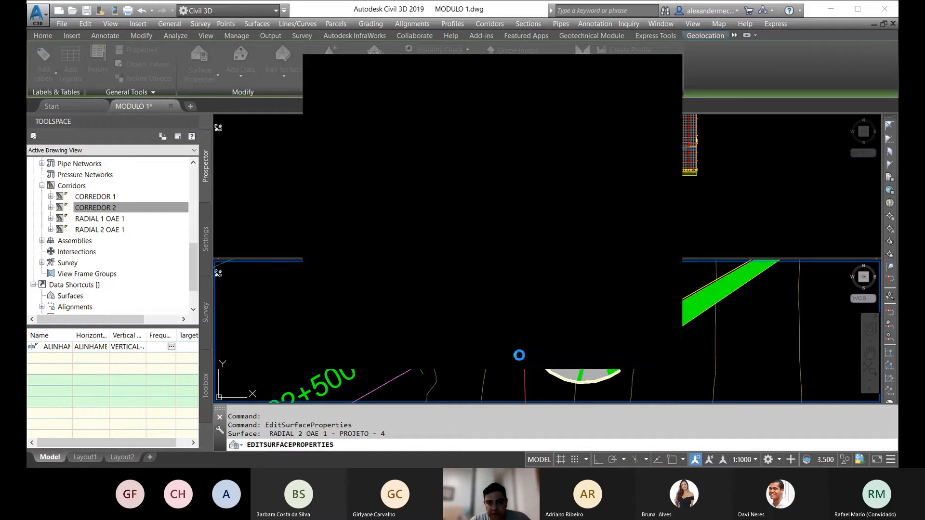
pyautogui.scroll(-6, 519, 339)
pyautogui.press('Escape')
pyautogui.press('Escape')
# Step: Assign the DECLIVIDADES surface style to the RADIAL 1 OAE 1 - PROJETO - 3 surface near station 22+400
pyautogui.moveTo(478, 363); pyautogui.dragTo(541, 303, button='middle')
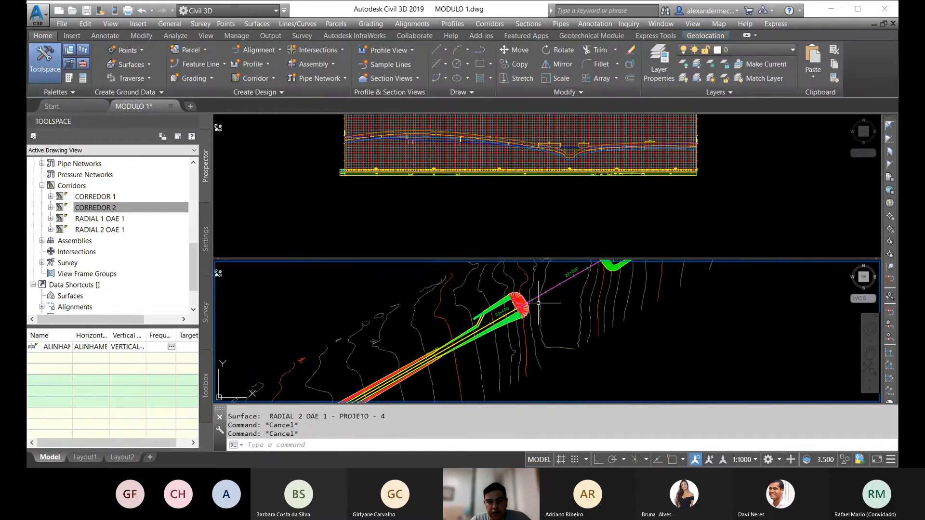
pyautogui.scroll(5, 519, 299)
pyautogui.click(516, 293)
pyautogui.rightClick(515, 294)
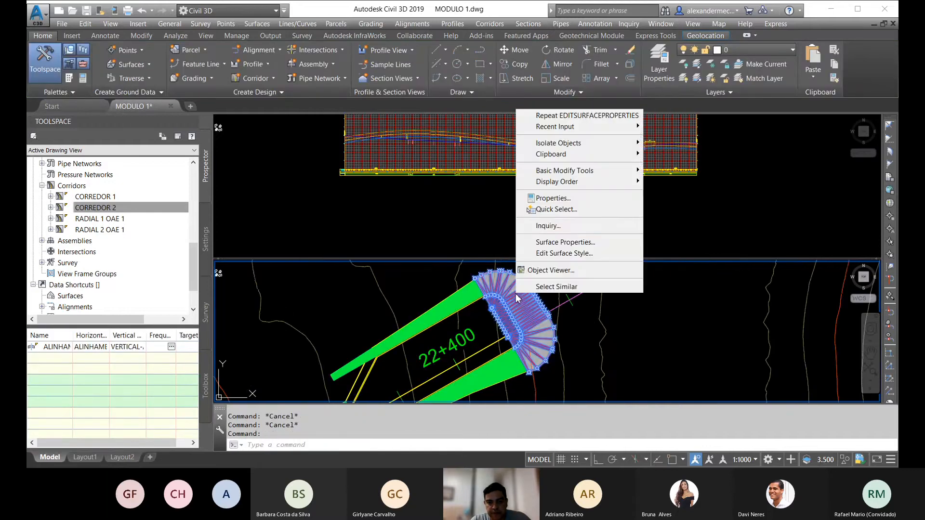
pyautogui.click(556, 244)
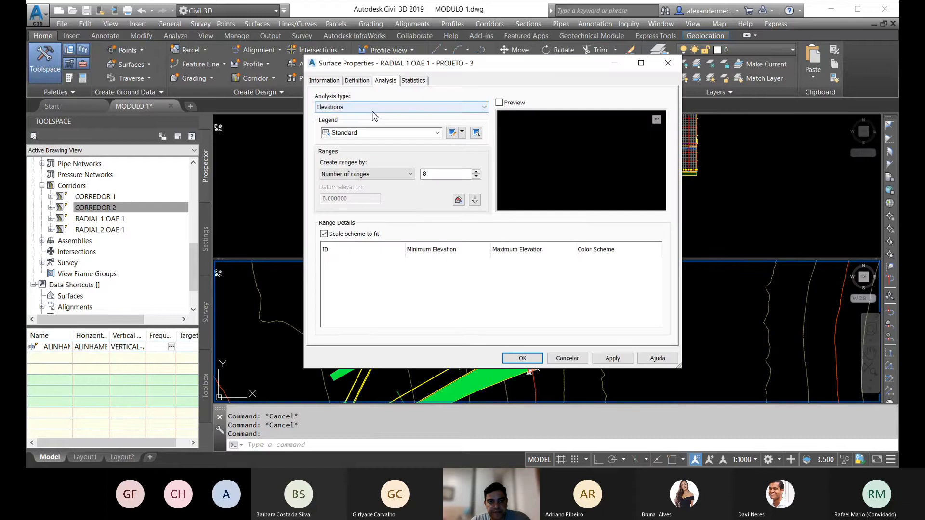
pyautogui.click(324, 81)
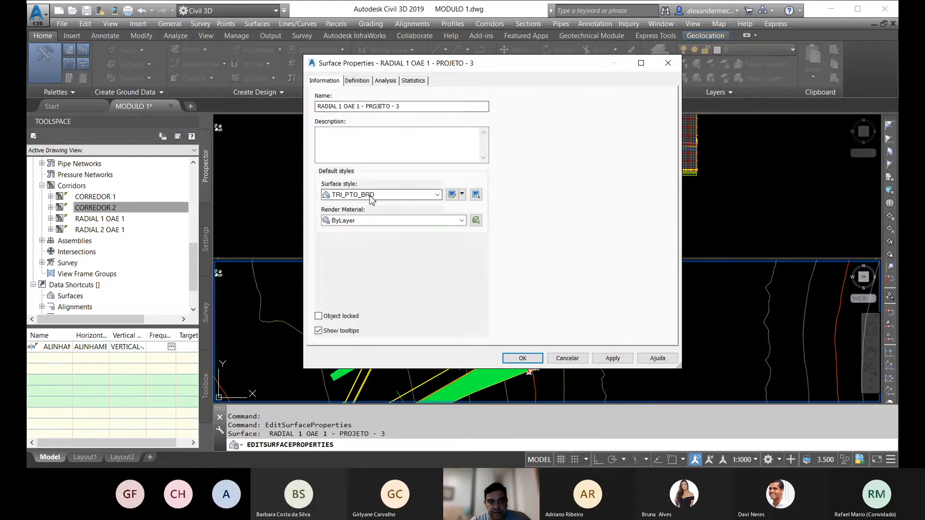
pyautogui.click(371, 195)
pyautogui.click(361, 316)
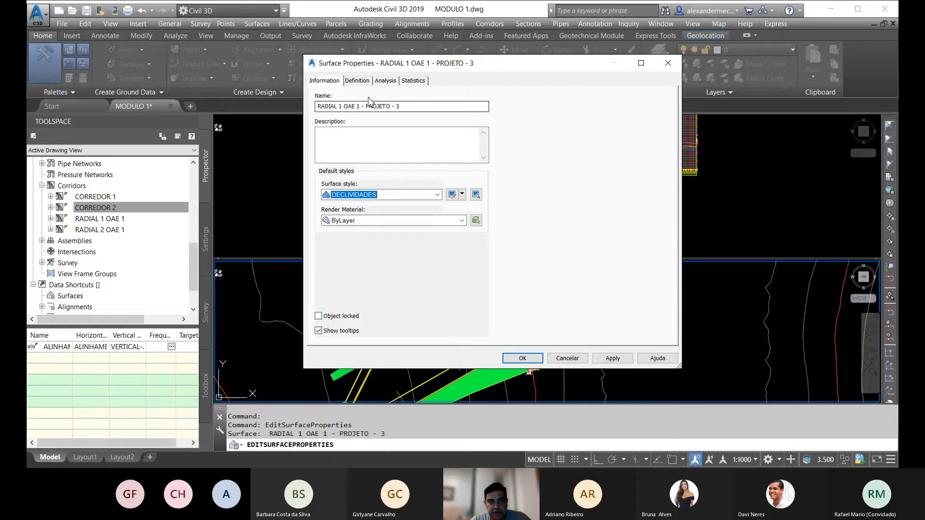
# Step: Create a Slopes analysis with one range for the RADIAL 1 OAE 1 - PROJETO - 3 surface
pyautogui.click(385, 81)
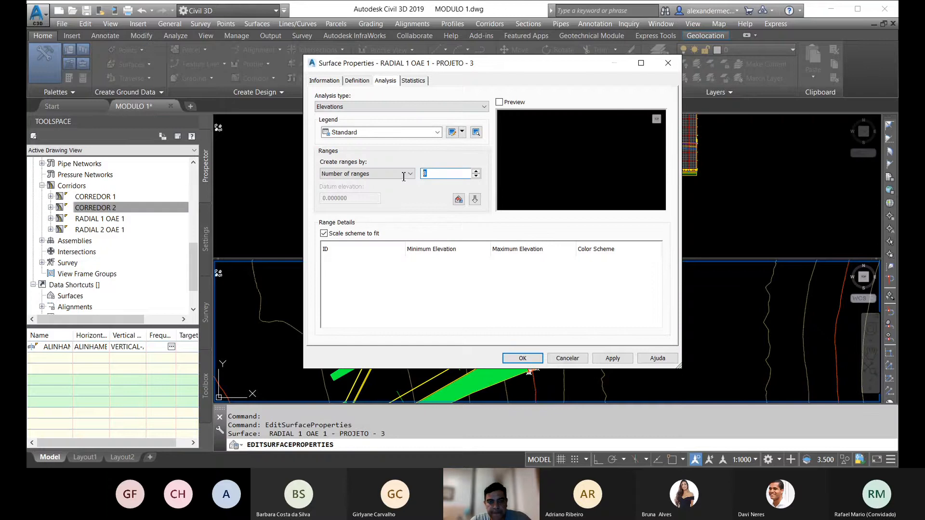
pyautogui.click(354, 107)
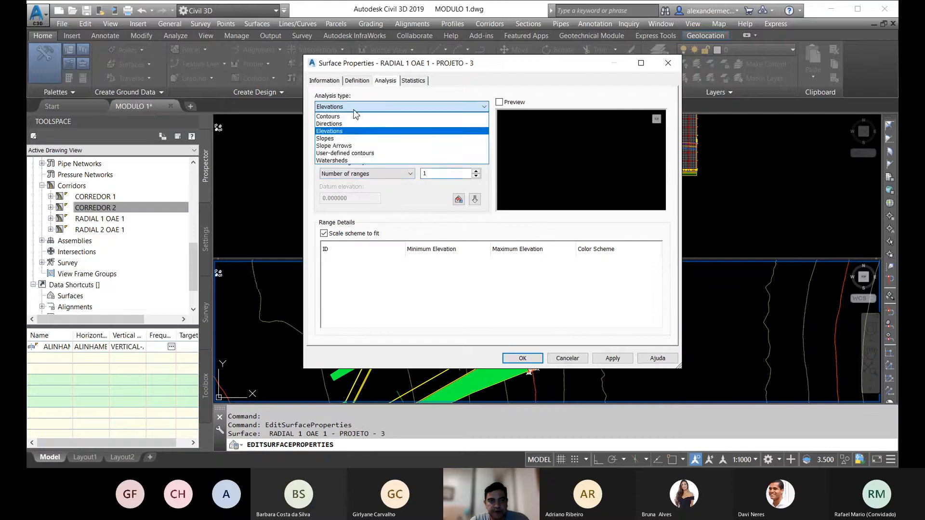
pyautogui.click(336, 138)
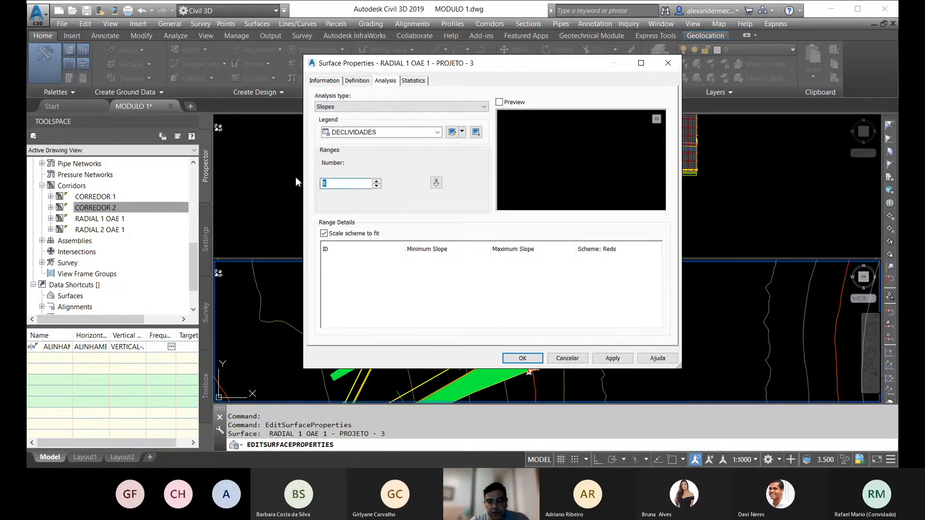
pyautogui.write('1')
pyautogui.click(394, 108)
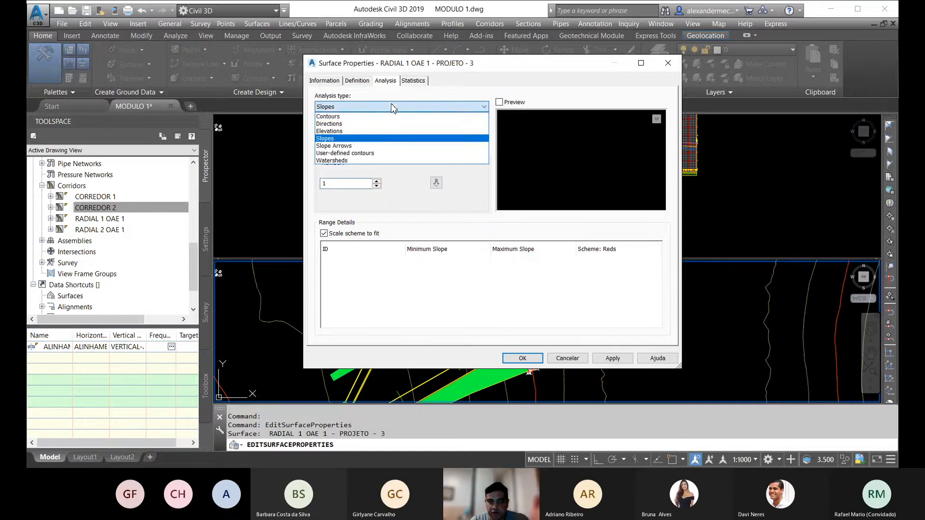
pyautogui.click(330, 139)
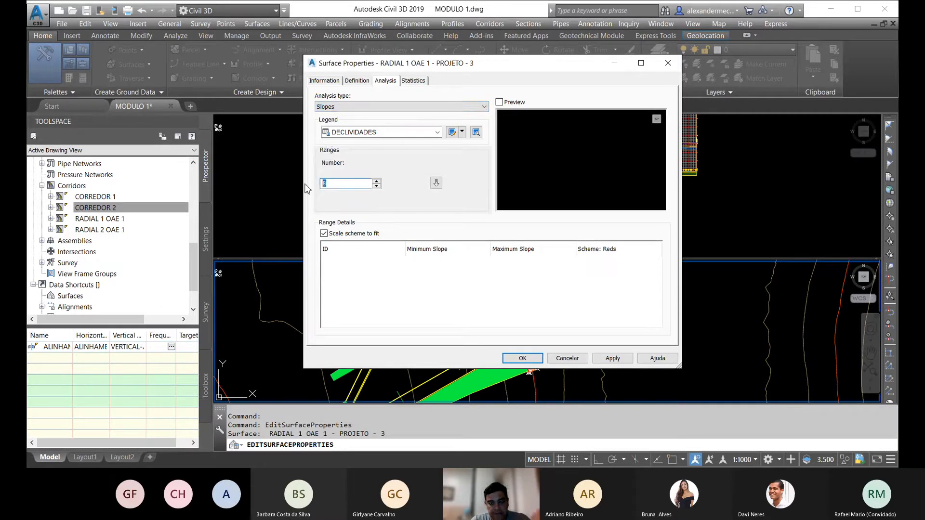
pyautogui.click(436, 183)
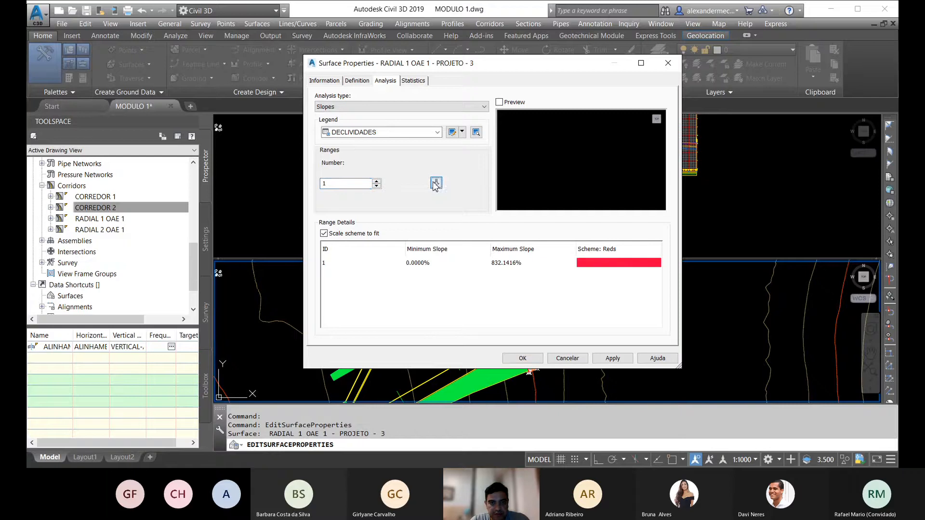
# Step: Set the RADIAL 1 surface's slope range to a maximum of 75% and a minimum of 50%
pyautogui.doubleClick(516, 262)
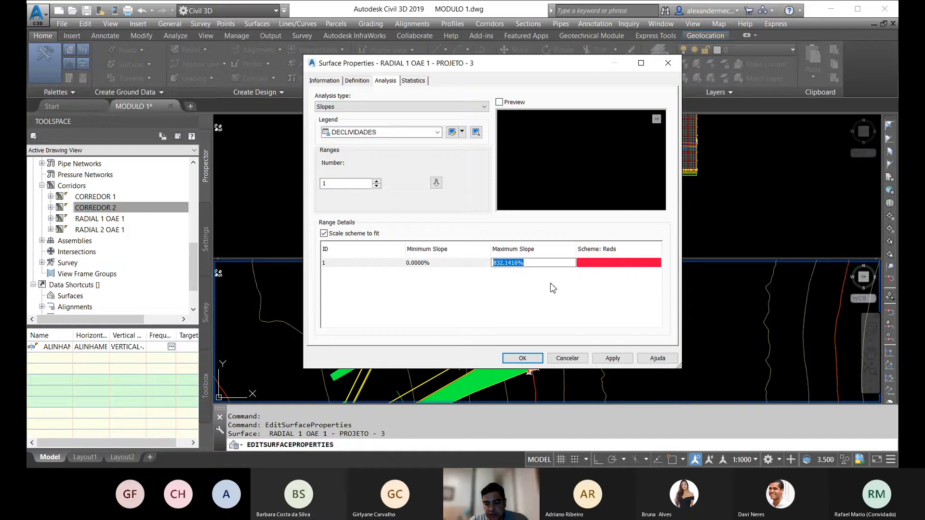
pyautogui.write('75')
pyautogui.click(432, 264)
pyautogui.write('50')
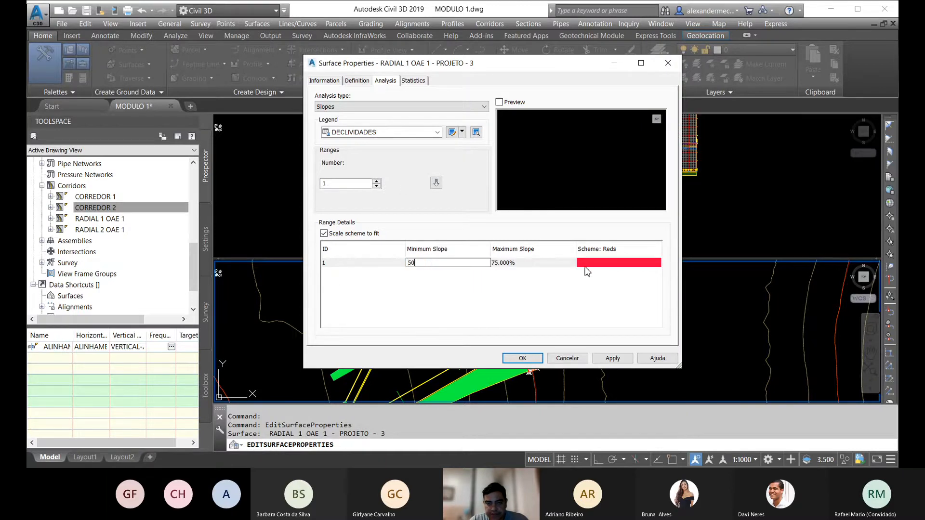
# Step: Colour the slope range green (index colour 3) and apply the analysis to the RADIAL 1 surface
pyautogui.click(585, 266)
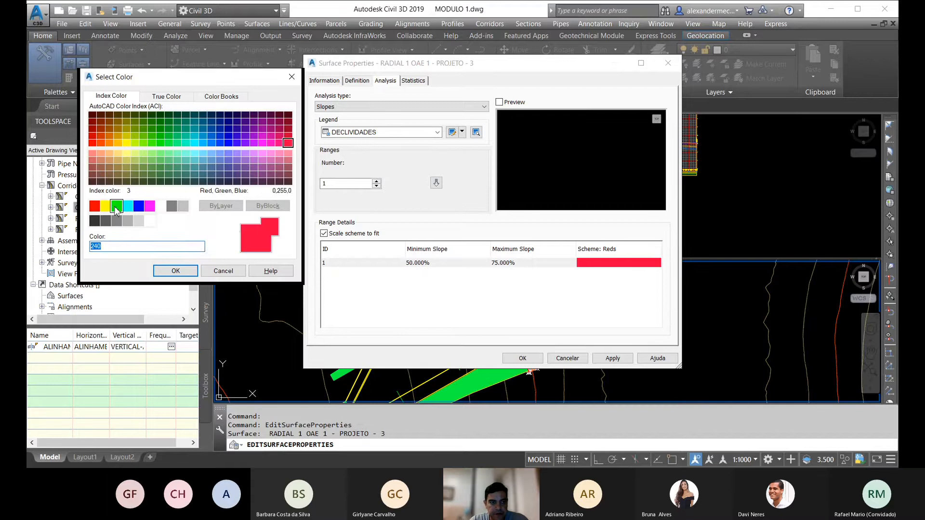
pyautogui.click(117, 206)
pyautogui.click(173, 271)
pyautogui.click(522, 358)
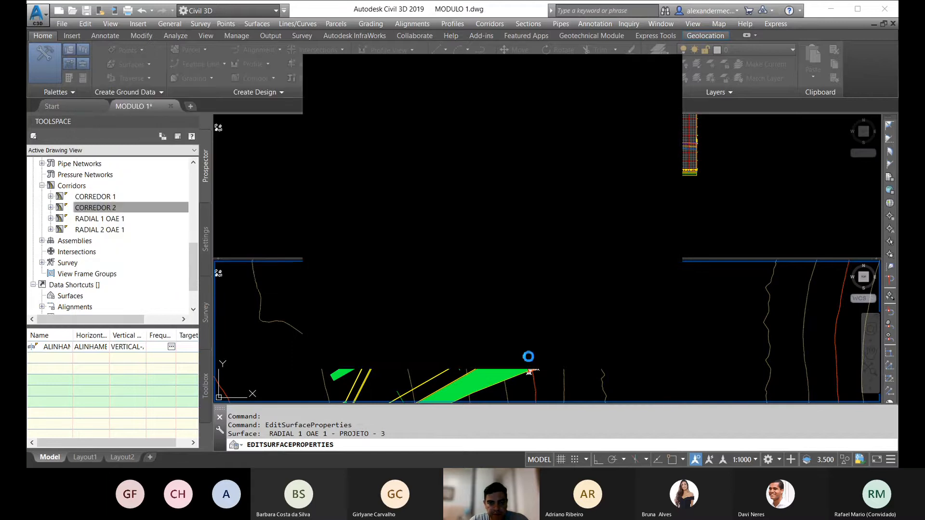
pyautogui.scroll(-5, 399, 327)
pyautogui.press('Escape')
pyautogui.press('Escape')
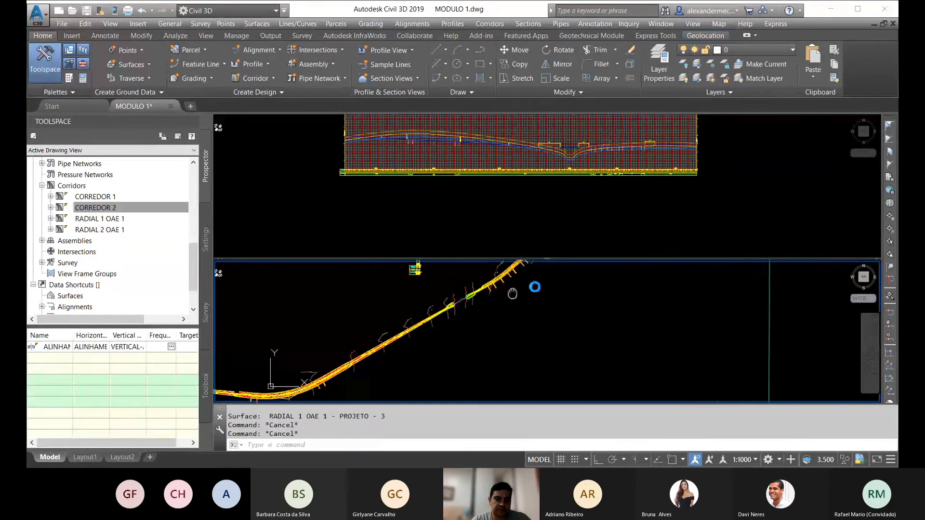
# Step: Examine the slope colours along the corridor surface up to its far end and across the whole alignment
pyautogui.scroll(6, 472, 336)
pyautogui.moveTo(472, 336); pyautogui.dragTo(409, 388, button='middle')
pyautogui.scroll(6, 469, 318)
pyautogui.scroll(-6, 417, 318)
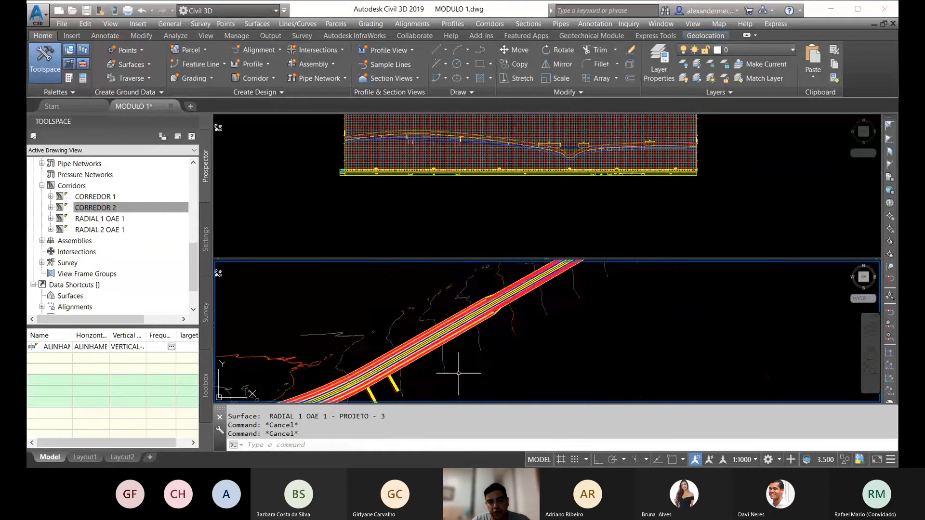
pyautogui.moveTo(551, 309); pyautogui.dragTo(361, 388, button='middle')
pyautogui.moveTo(532, 297); pyautogui.dragTo(335, 388, button='middle')
pyautogui.moveTo(460, 309); pyautogui.dragTo(326, 390, button='middle')
pyautogui.scroll(-2, 425, 337)
pyautogui.moveTo(485, 296); pyautogui.dragTo(462, 327, button='middle')
pyautogui.scroll(4, 471, 302)
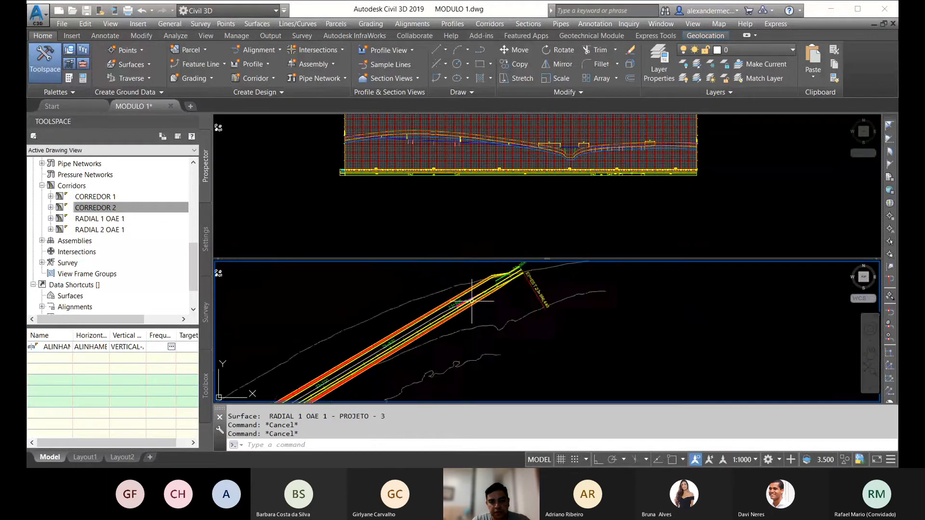
pyautogui.scroll(-8, 527, 290)
pyautogui.click(551, 197)
pyautogui.click(413, 313)
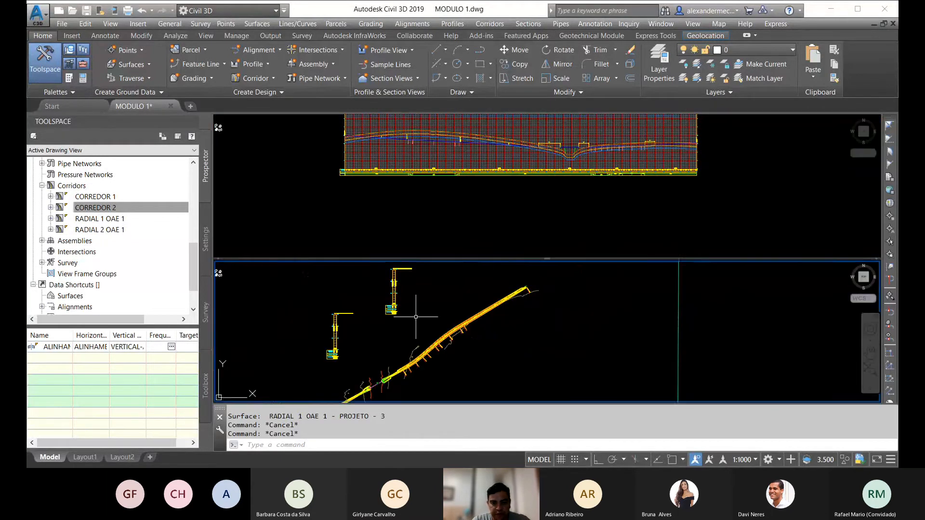
pyautogui.scroll(-5, 475, 346)
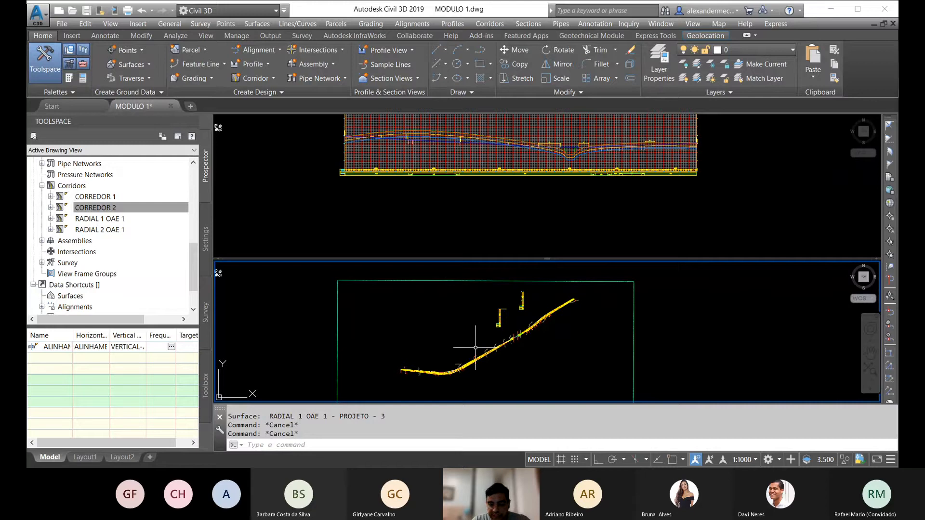
# Step: Examine the corridor slope colours in plan and the pavement and 1.00:1 side slopes of the road assemblies
pyautogui.scroll(5, 440, 380)
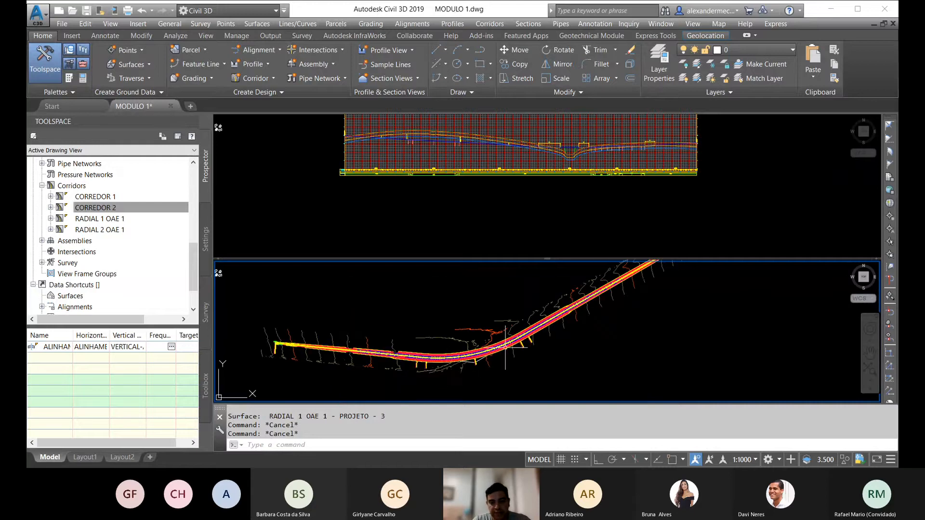
pyautogui.scroll(3, 472, 366)
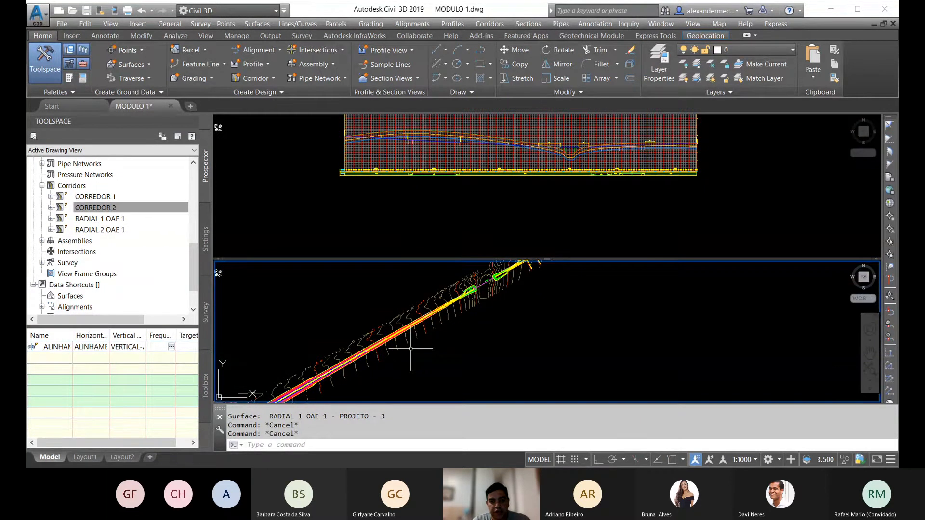
pyautogui.click(511, 202)
pyautogui.scroll(-8, 572, 197)
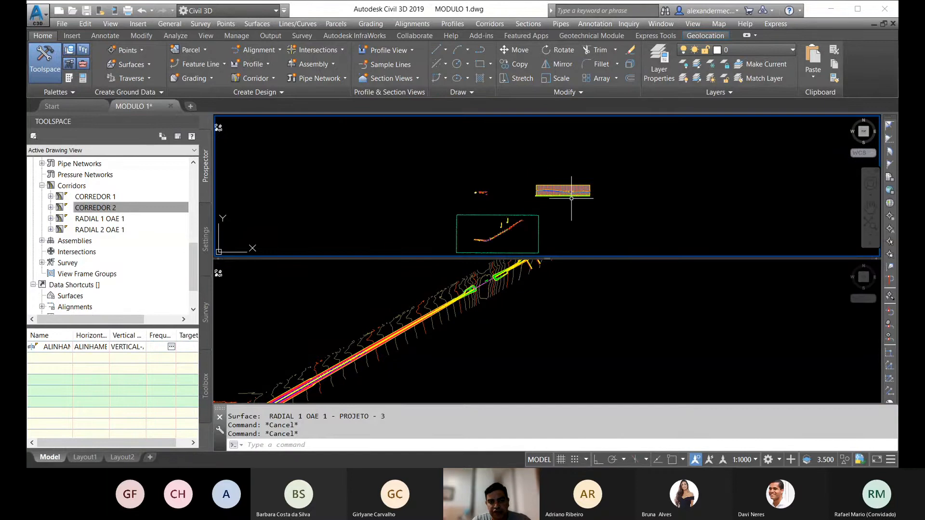
pyautogui.scroll(6, 496, 212)
pyautogui.scroll(8, 508, 172)
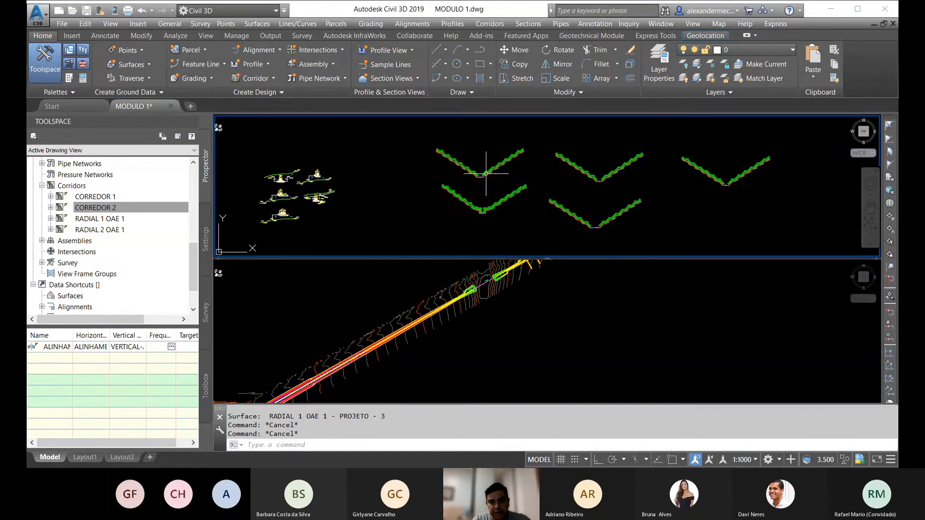
pyautogui.scroll(-5, 508, 173)
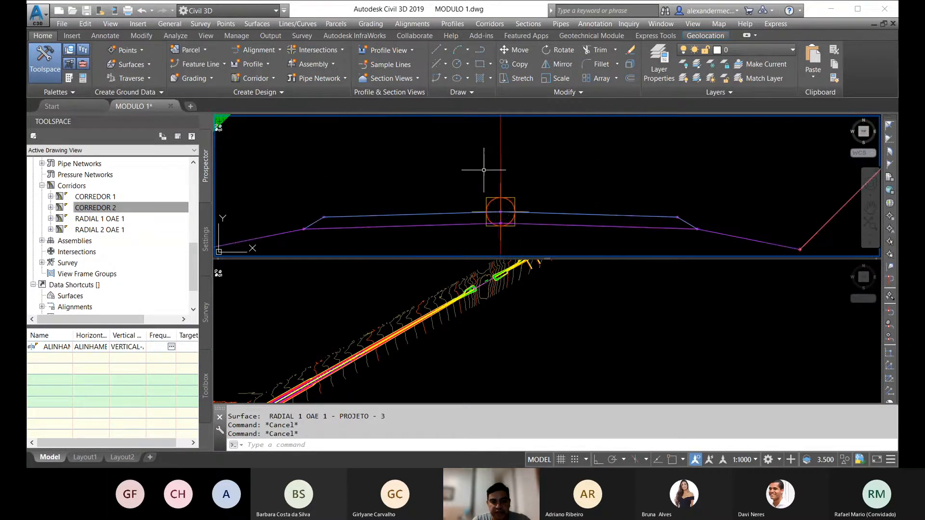
pyautogui.scroll(5, 531, 168)
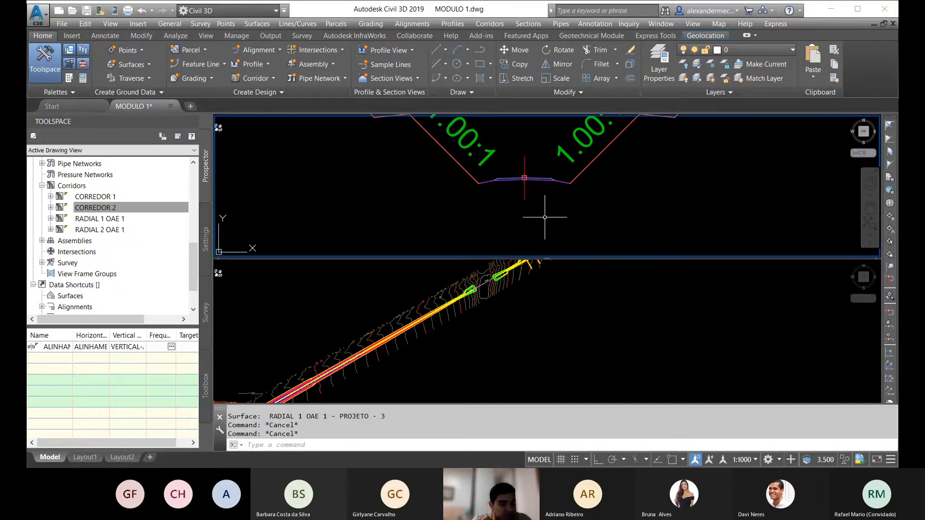
pyautogui.scroll(2, 540, 176)
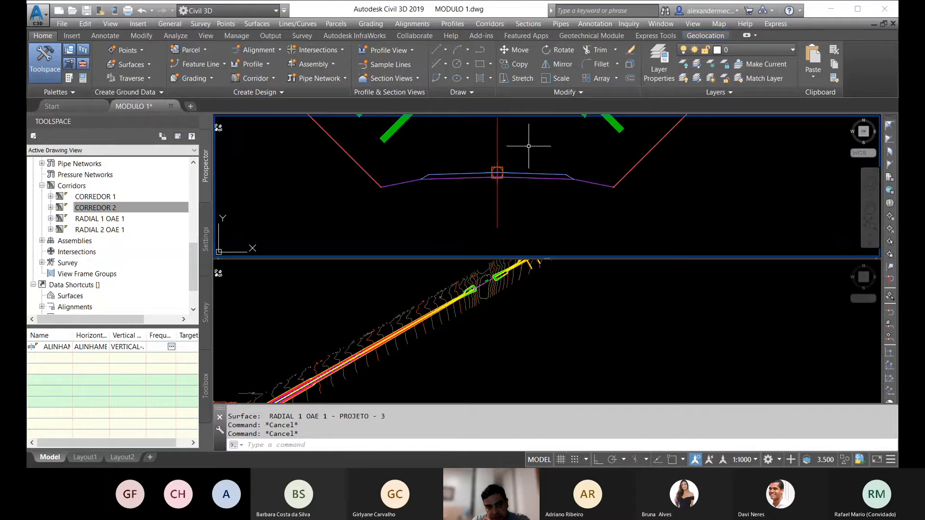
pyautogui.scroll(-6, 533, 141)
pyautogui.scroll(-7, 526, 169)
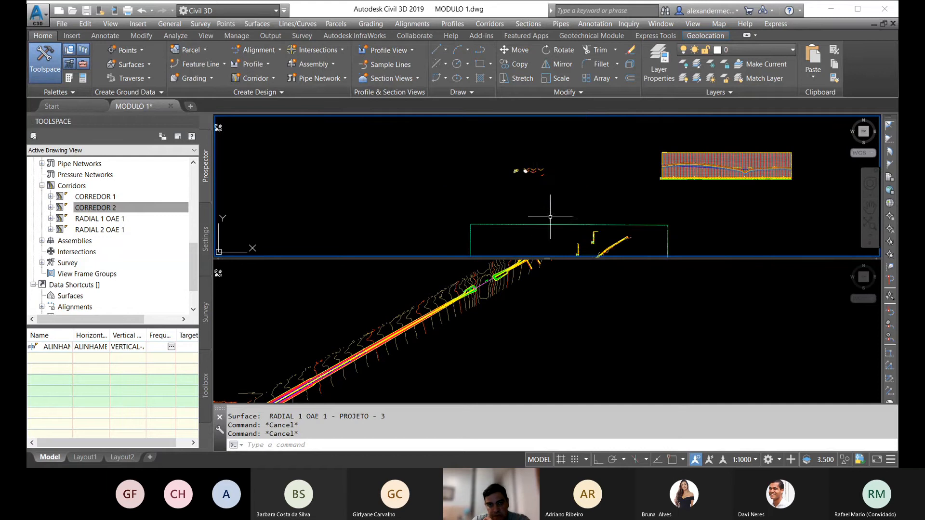
# Step: Examine the corridor in plan around the gap between the green end slopes and the nearby radials
pyautogui.moveTo(554, 235); pyautogui.dragTo(528, 147, button='middle')
pyautogui.scroll(6, 565, 168)
pyautogui.scroll(2, 559, 168)
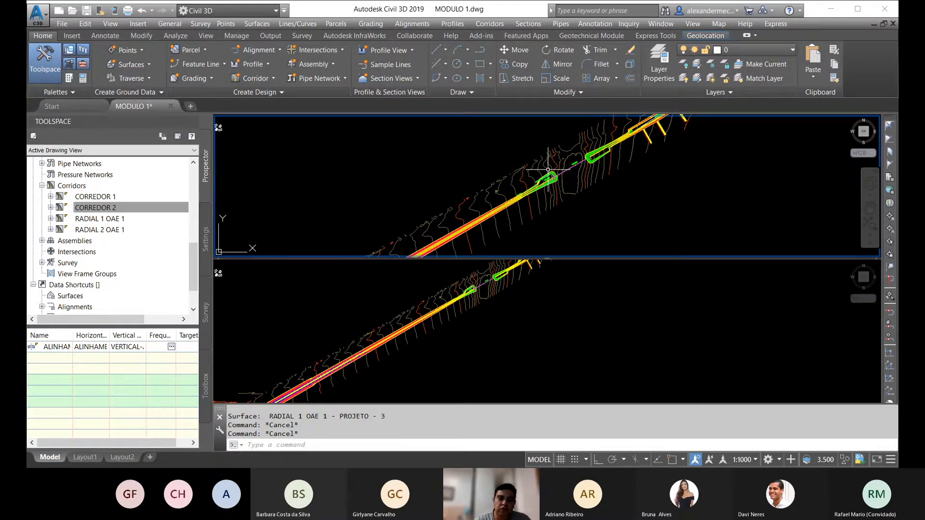
pyautogui.scroll(-9, 519, 162)
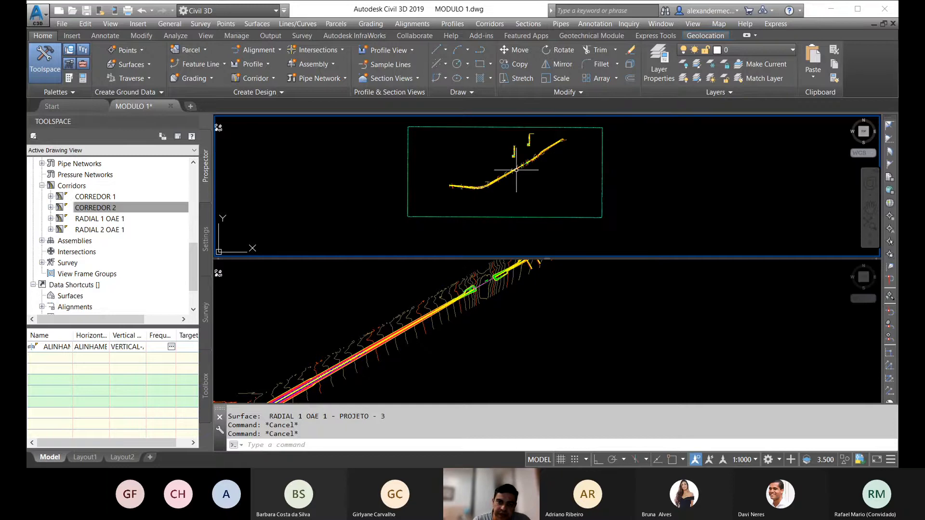
pyautogui.scroll(2, 517, 143)
pyautogui.scroll(4, 517, 142)
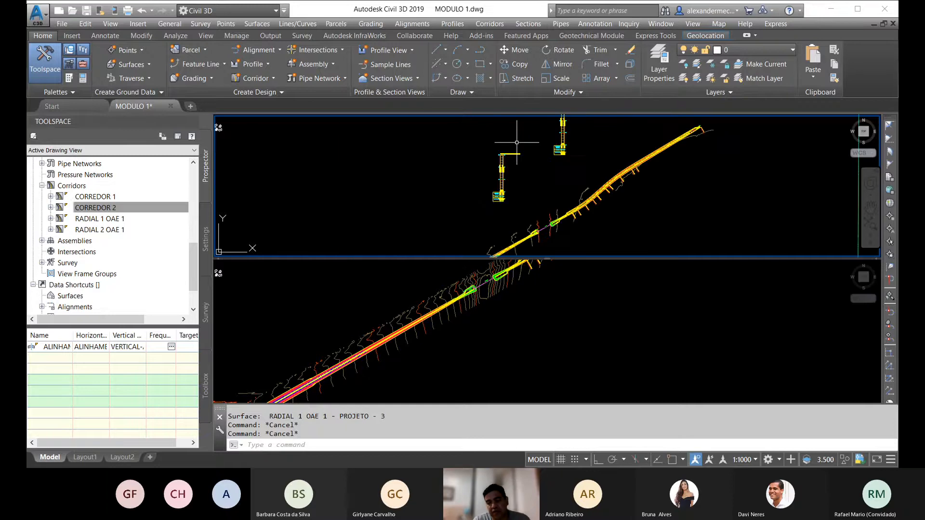
pyautogui.scroll(-8, 516, 143)
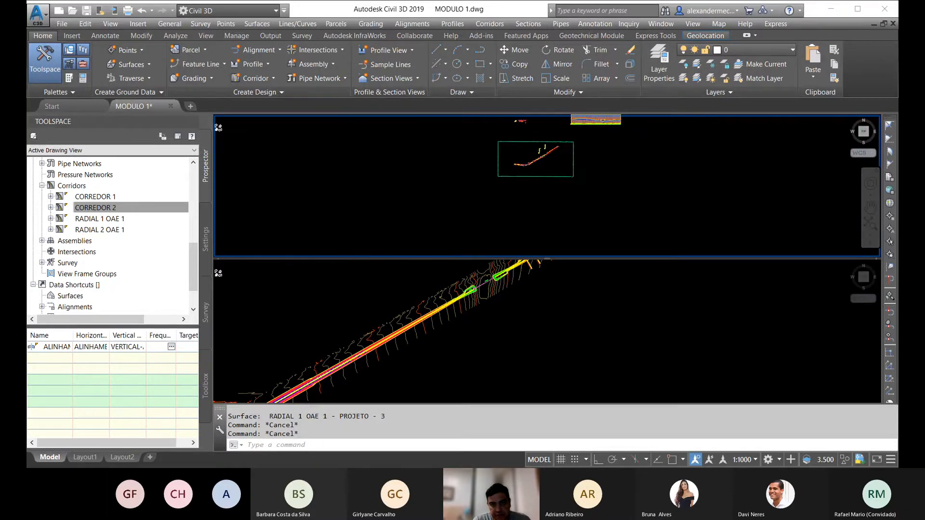
# Step: Select the design profile in the profile view and examine the pavement base of the road assembly
pyautogui.scroll(8, 528, 177)
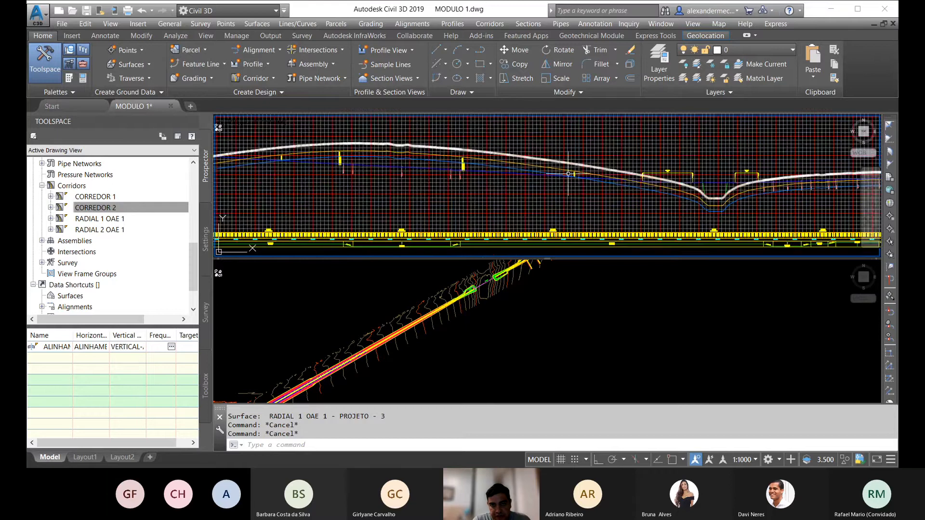
pyautogui.click(527, 176)
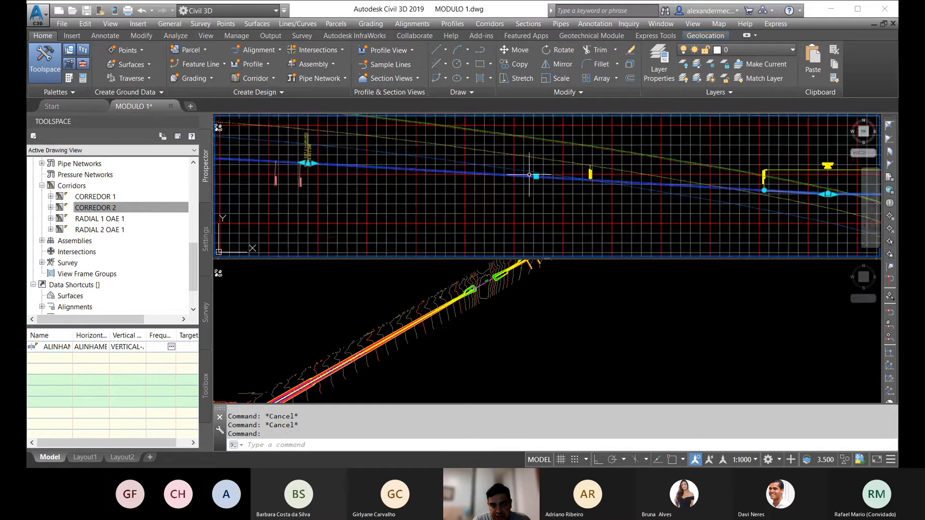
pyautogui.scroll(-7, 562, 184)
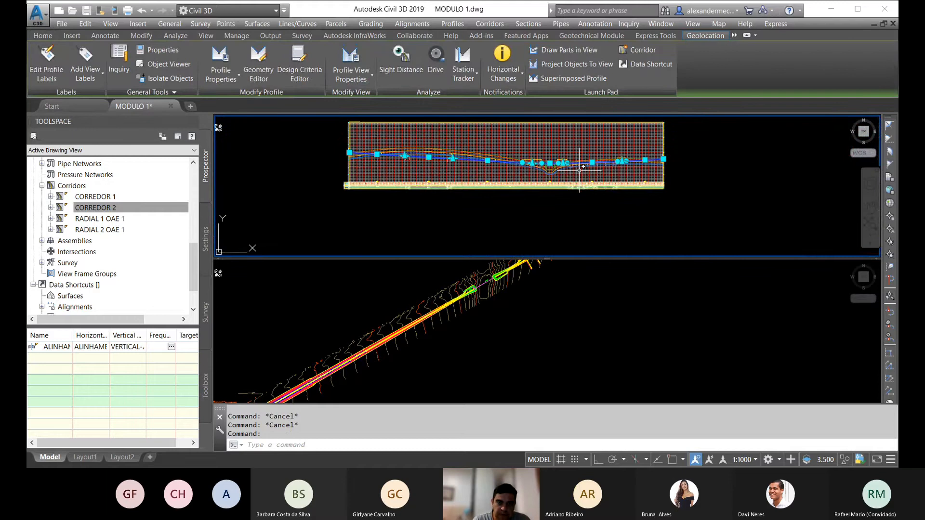
pyautogui.scroll(-5, 667, 163)
pyautogui.scroll(6, 509, 164)
pyautogui.scroll(5, 621, 138)
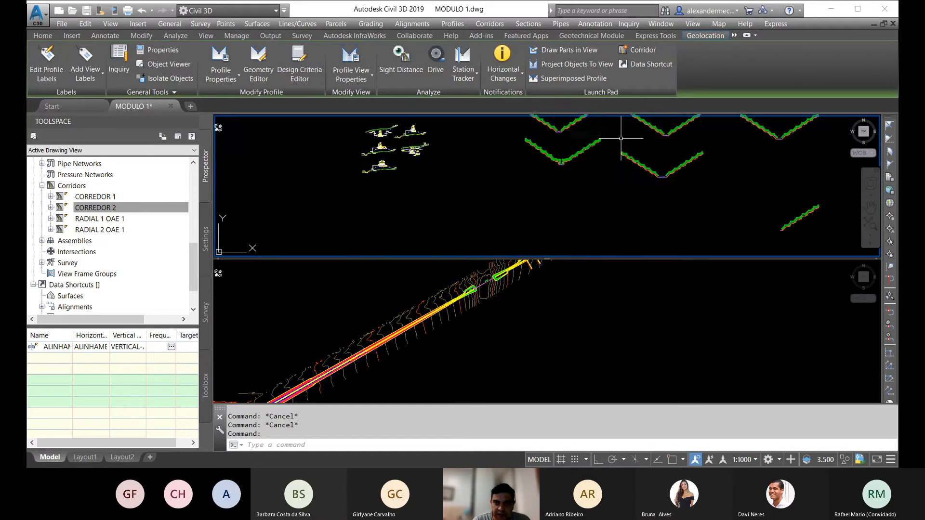
pyautogui.scroll(8, 557, 159)
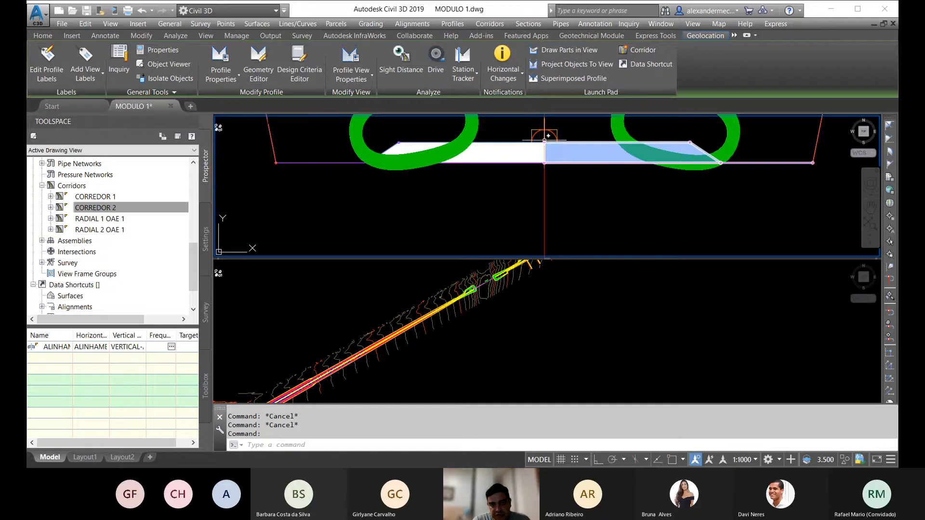
pyautogui.scroll(-5, 544, 141)
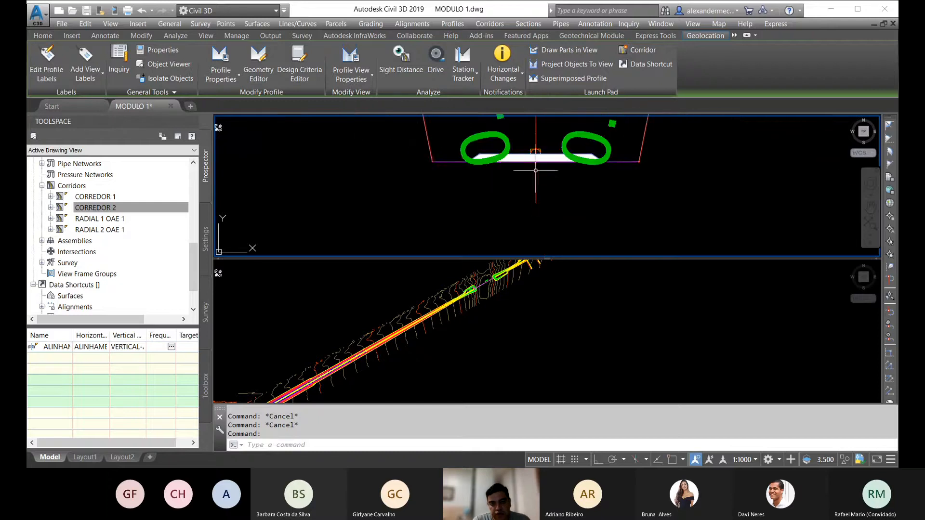
pyautogui.scroll(4, 535, 164)
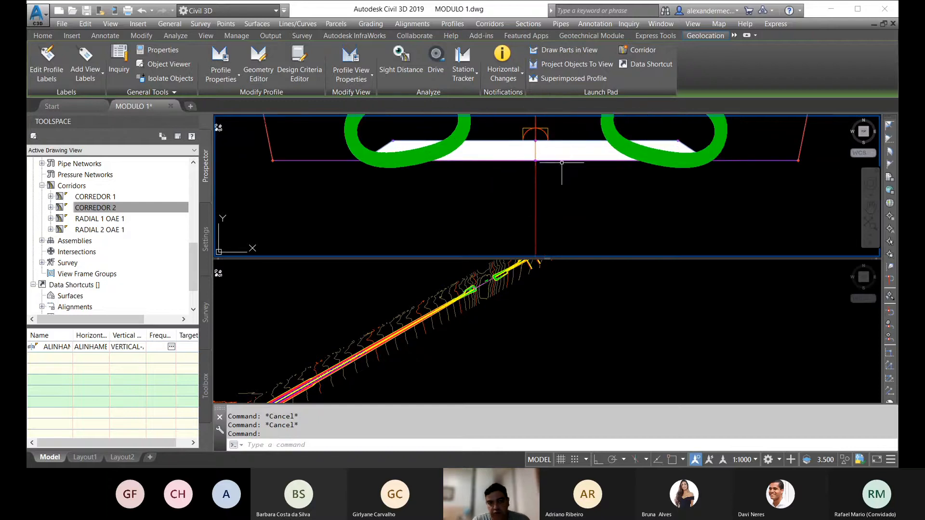
pyautogui.scroll(-6, 521, 169)
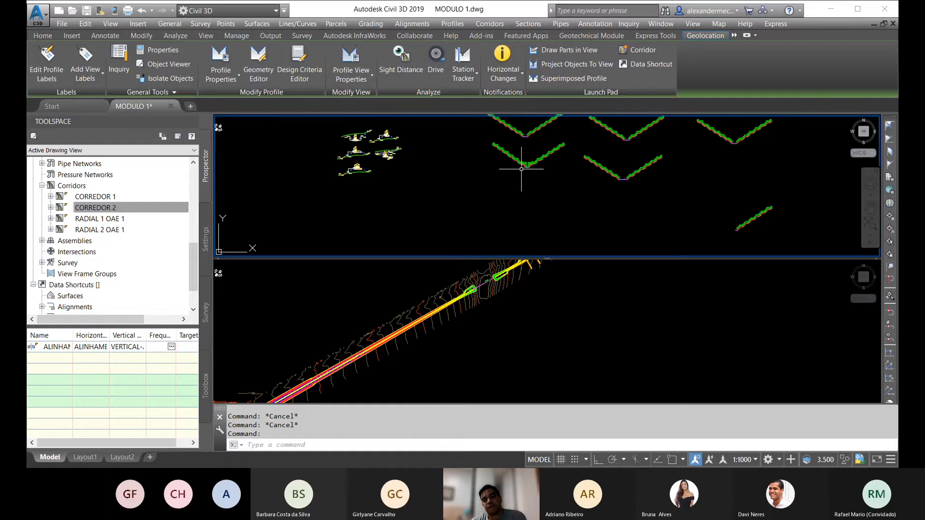
# Step: Examine the design profile where it crosses the valley and compare it with the whole corridor in plan
pyautogui.scroll(-6, 520, 169)
pyautogui.moveTo(873, 182); pyautogui.dragTo(638, 180, button='middle')
pyautogui.moveTo(710, 181); pyautogui.dragTo(644, 177, button='middle')
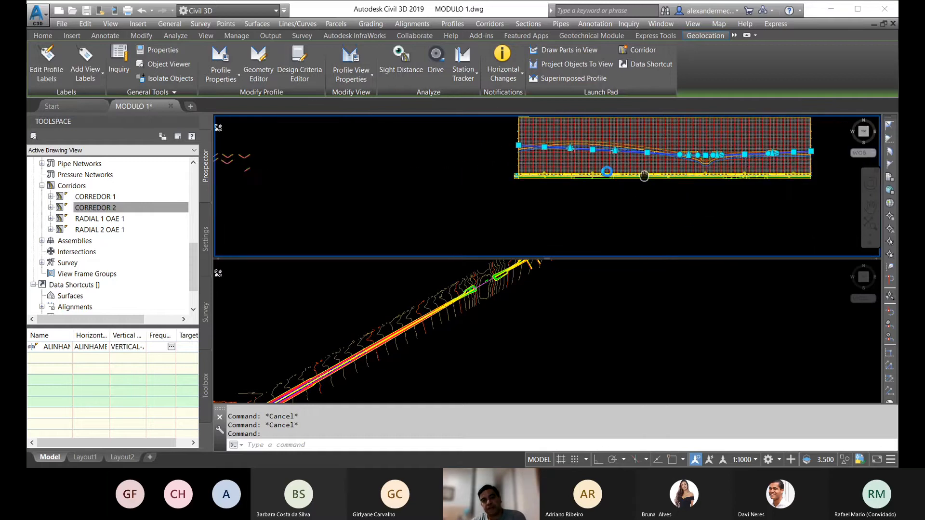
pyautogui.scroll(5, 644, 176)
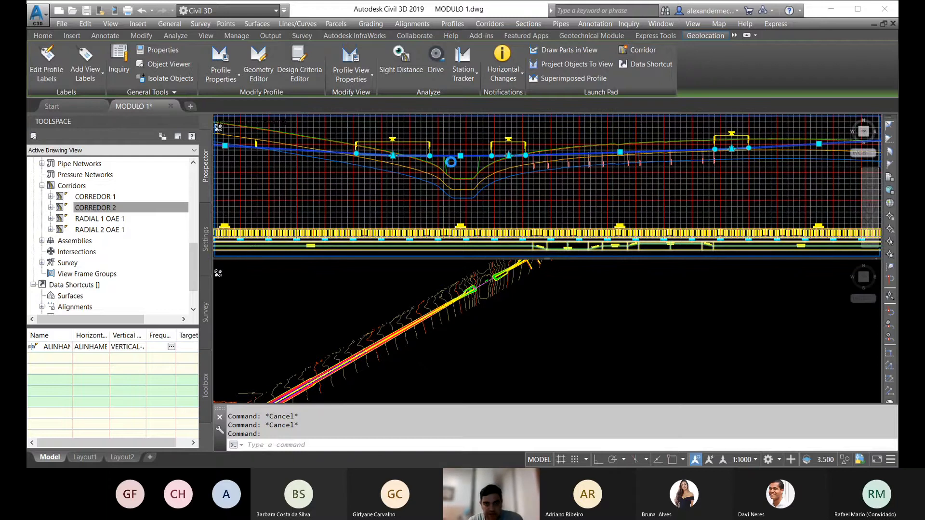
pyautogui.scroll(5, 450, 167)
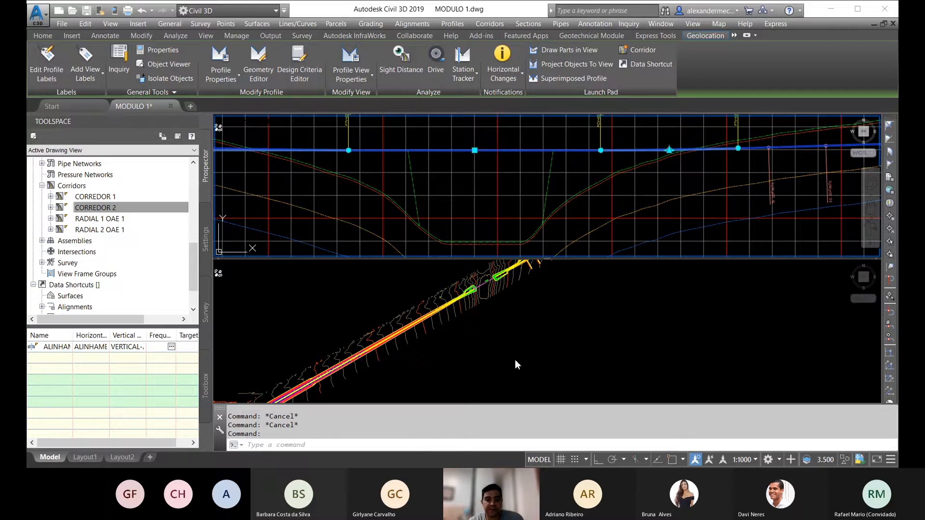
pyautogui.click(496, 340)
pyautogui.scroll(-3, 486, 299)
pyautogui.moveTo(486, 299); pyautogui.dragTo(479, 326, button='middle')
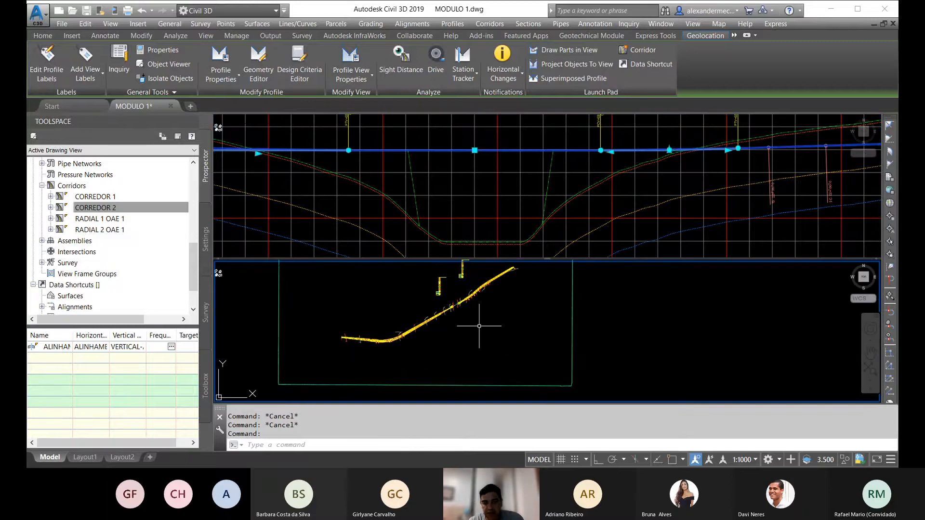
# Step: Examine the vertical curve just past the valley against the corridor plan, and clear the design profile selection
pyautogui.click(562, 182)
pyautogui.scroll(-4, 530, 178)
pyautogui.scroll(5, 530, 177)
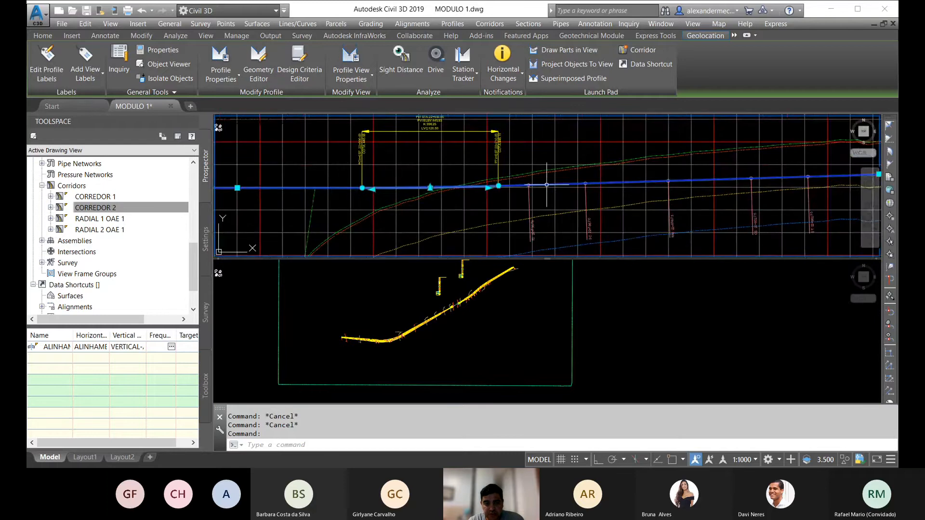
pyautogui.click(471, 299)
pyautogui.scroll(4, 448, 318)
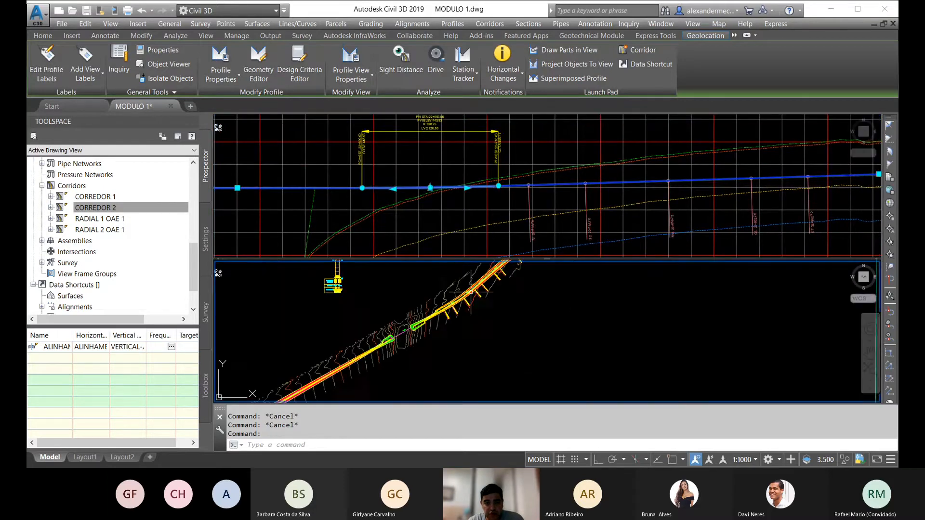
pyautogui.scroll(-6, 445, 322)
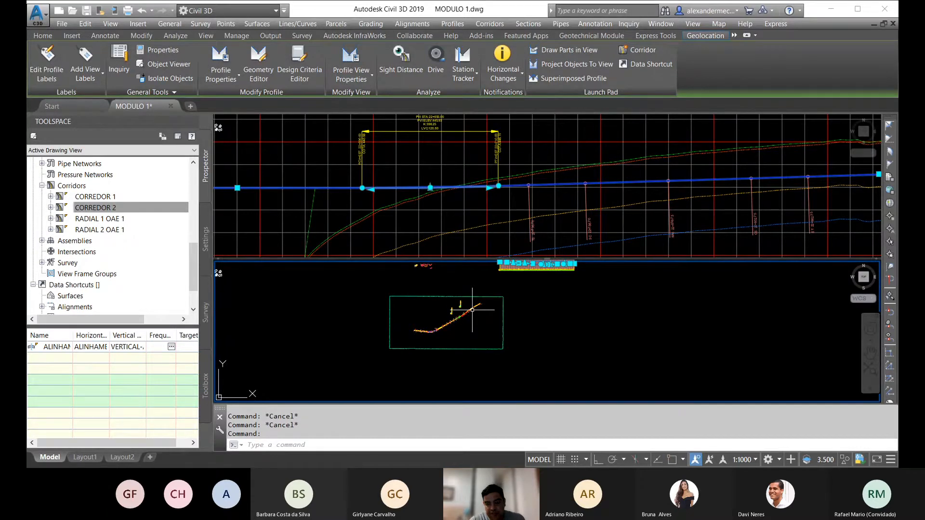
pyautogui.click(427, 151)
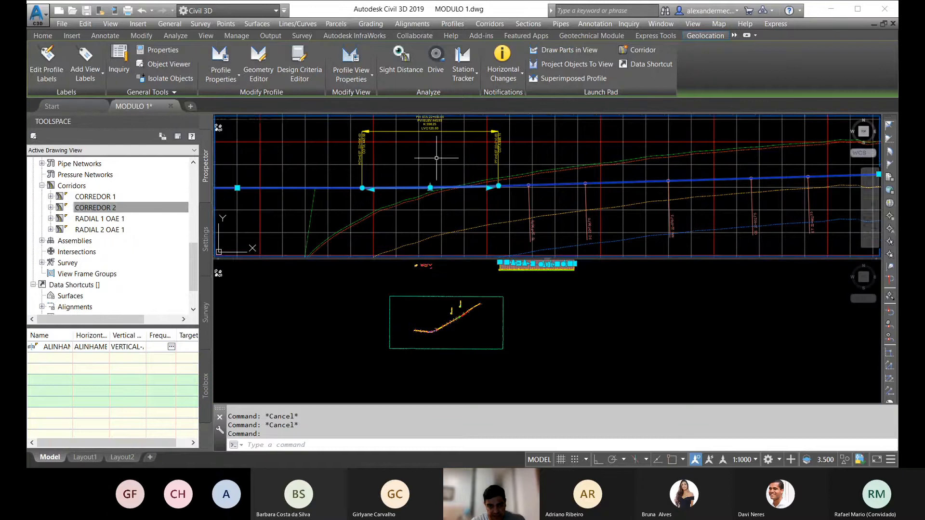
pyautogui.scroll(2, 472, 154)
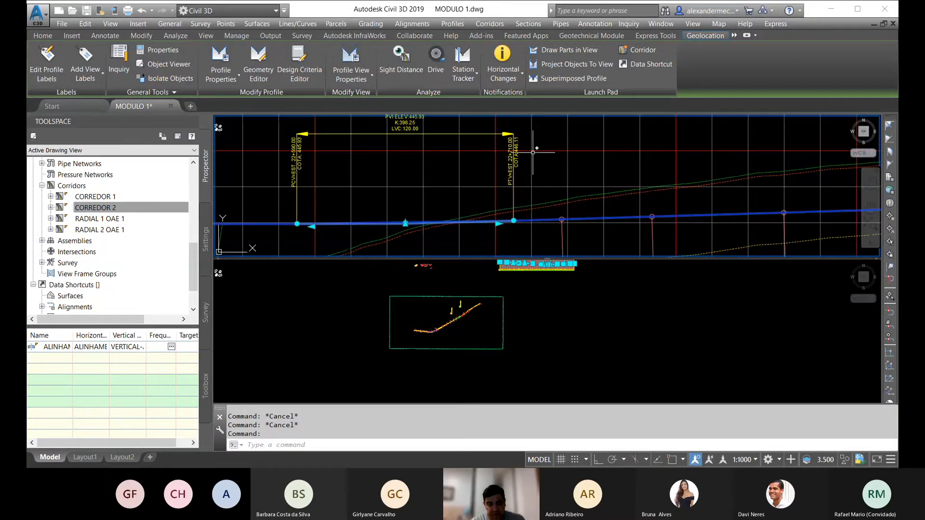
pyautogui.scroll(-3, 510, 156)
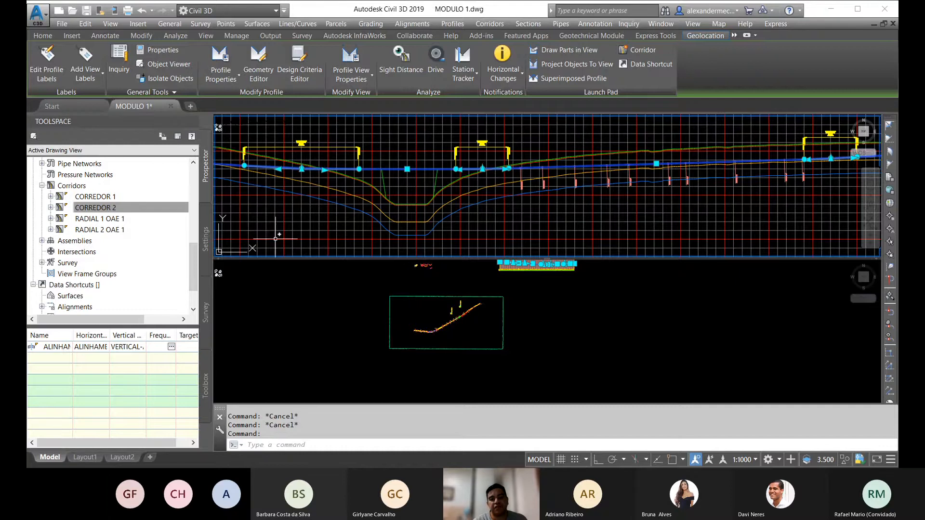
pyautogui.moveTo(373, 232); pyautogui.dragTo(390, 241, button='middle')
pyautogui.press('Escape')
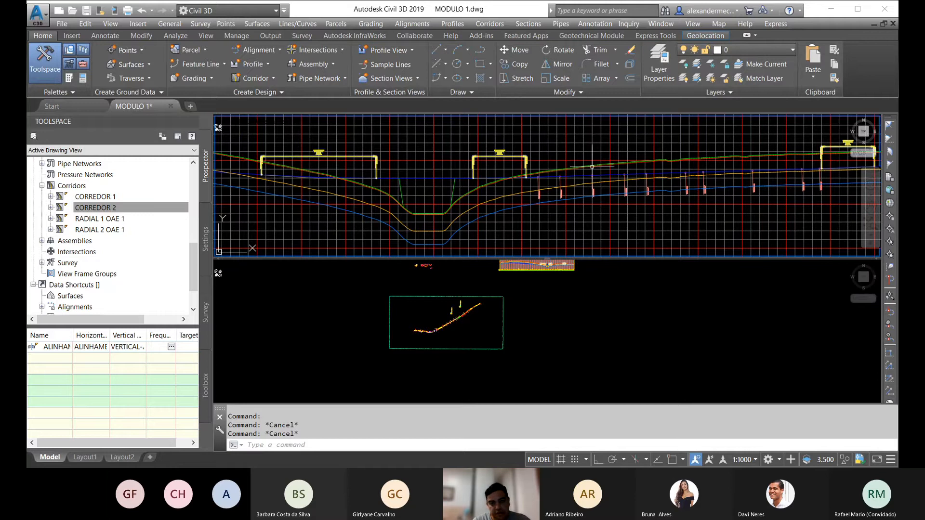
pyautogui.scroll(-3, 610, 183)
pyautogui.moveTo(399, 202); pyautogui.dragTo(530, 190, button='middle')
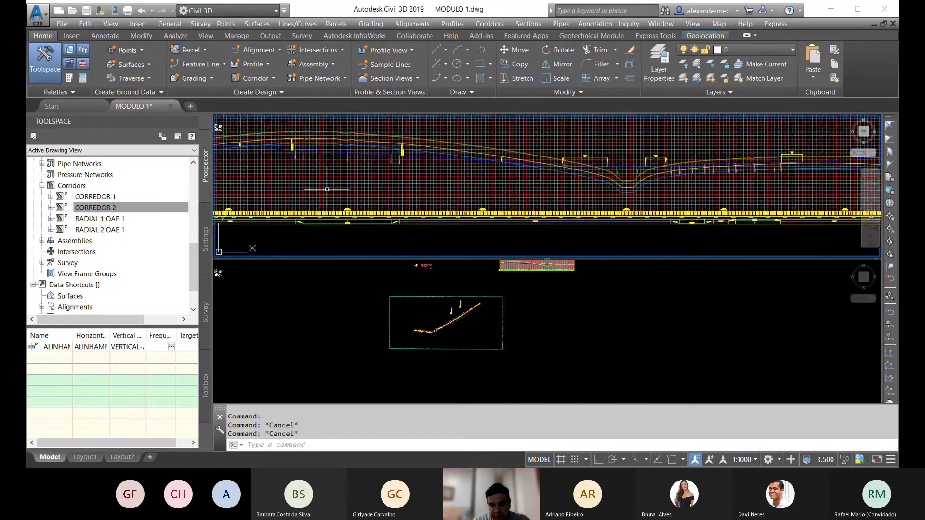
pyautogui.click(445, 329)
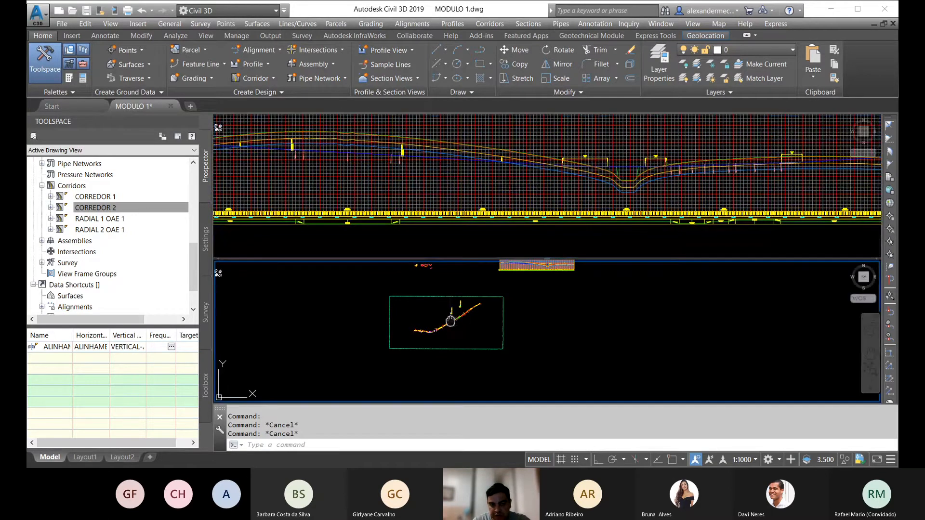
pyautogui.moveTo(451, 320); pyautogui.dragTo(440, 348, button='middle')
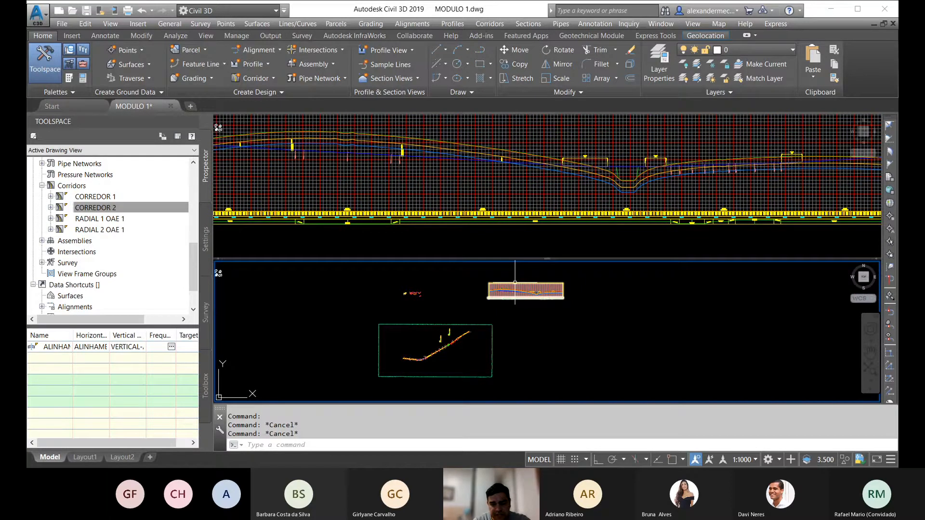
pyautogui.click(483, 193)
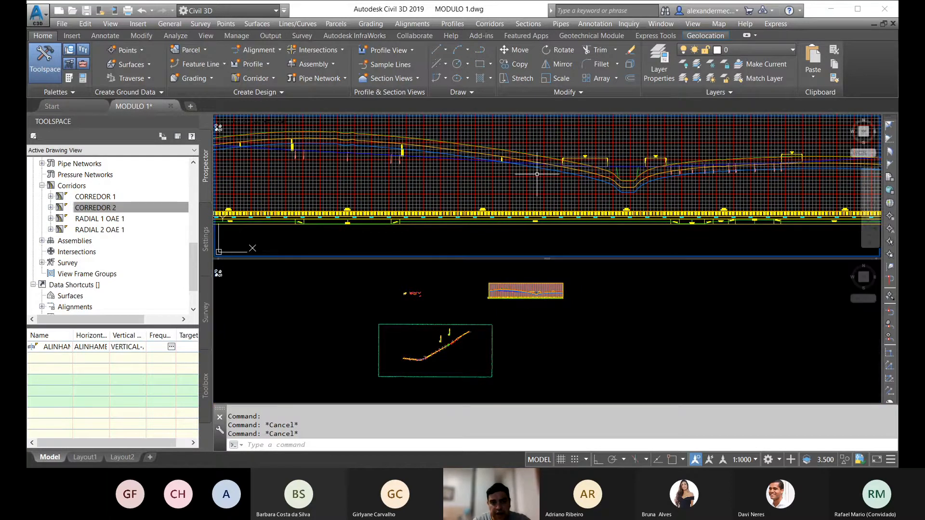
# Step: Examine the corridor and its green end slope around station 22+400 in plan, selecting the corridor there and clearing the selection
pyautogui.click(422, 384)
pyautogui.scroll(5, 423, 362)
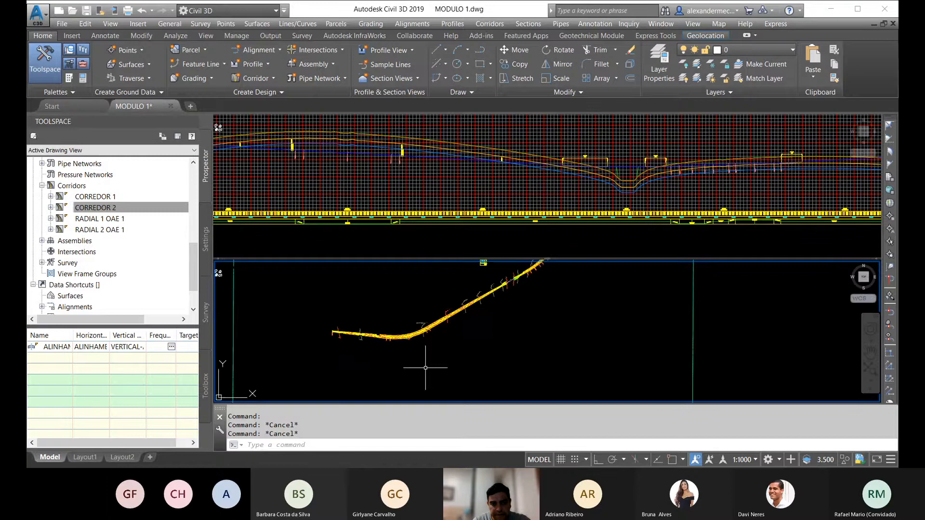
pyautogui.scroll(5, 413, 327)
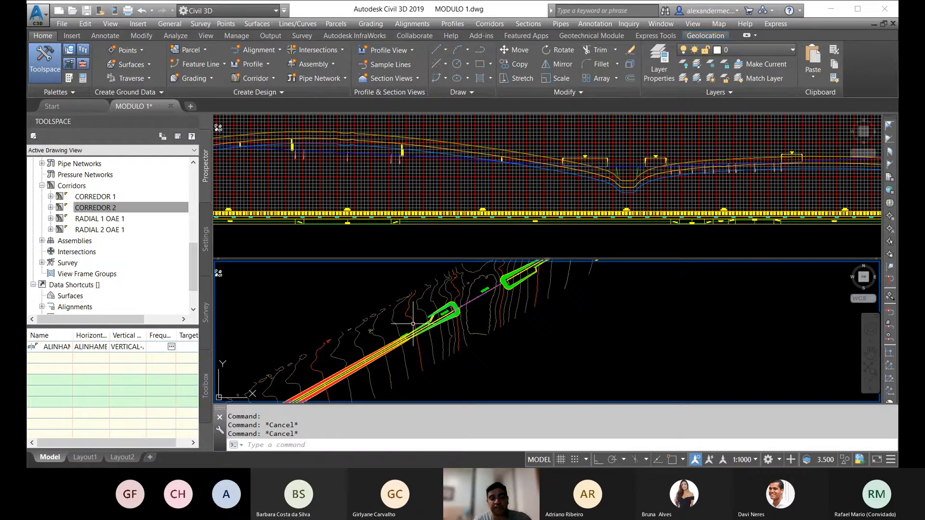
pyautogui.press('Escape')
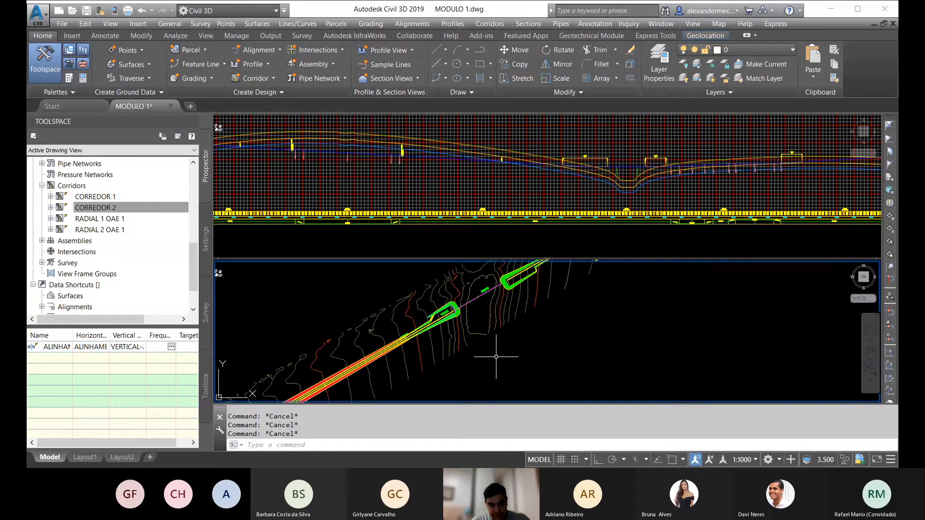
pyautogui.scroll(5, 478, 299)
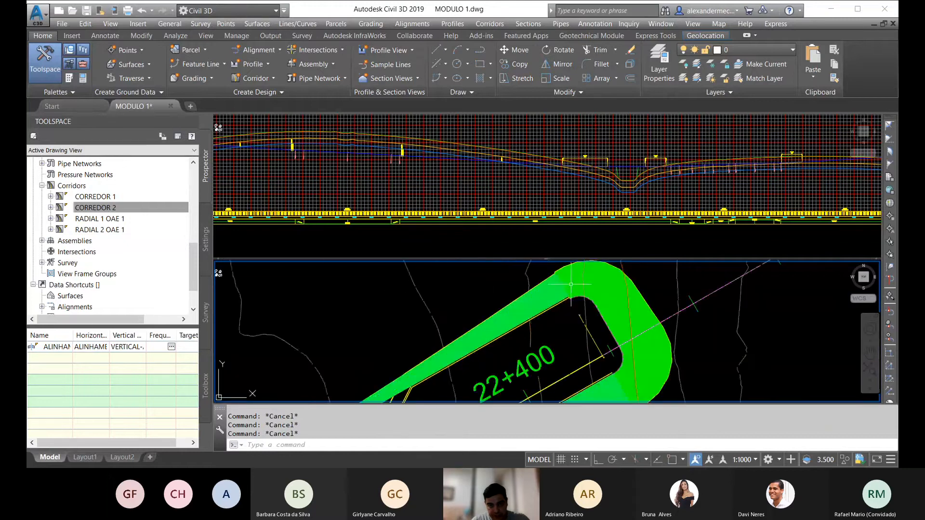
pyautogui.click(542, 294)
pyautogui.click(552, 306)
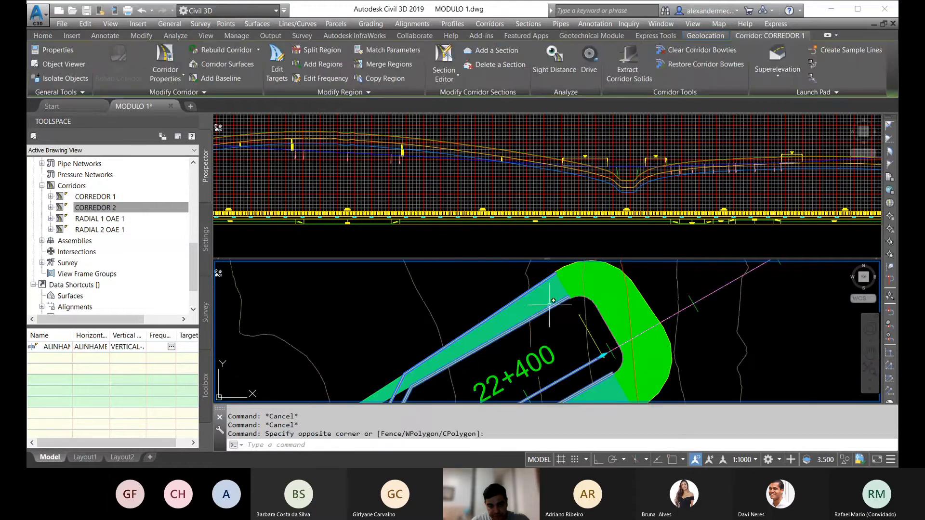
pyautogui.scroll(-5, 553, 306)
pyautogui.moveTo(372, 390); pyautogui.dragTo(420, 365, button='middle')
pyautogui.press('Escape')
pyautogui.press('Escape')
# Step: Select the project surface of corridor 1 on its banded side slopes along the horizontal curve
pyautogui.scroll(8, 475, 353)
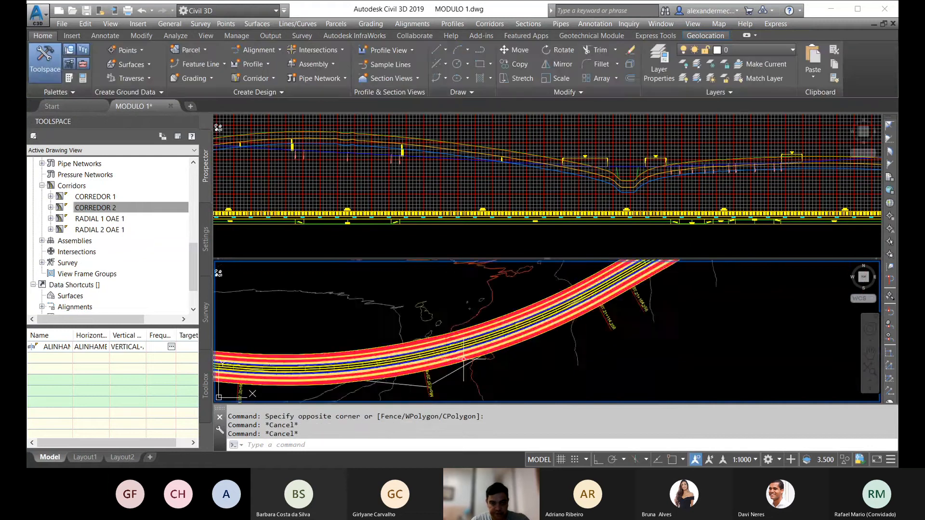
pyautogui.click(474, 353)
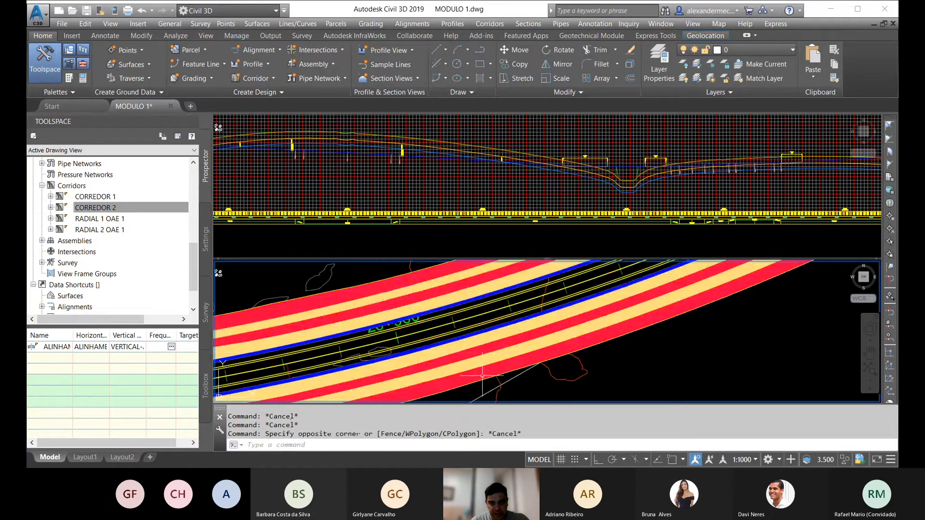
pyautogui.press('Escape')
pyautogui.click(478, 365)
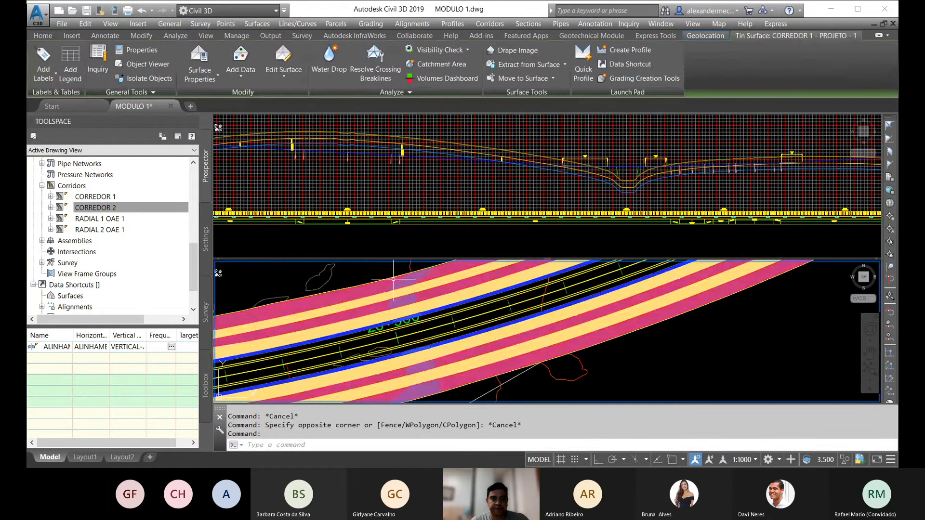
pyautogui.scroll(-7, 395, 282)
# Step: Review the drawing's surfaces for both corridors and both radials, and compare them with the list of corridors
pyautogui.click(135, 215)
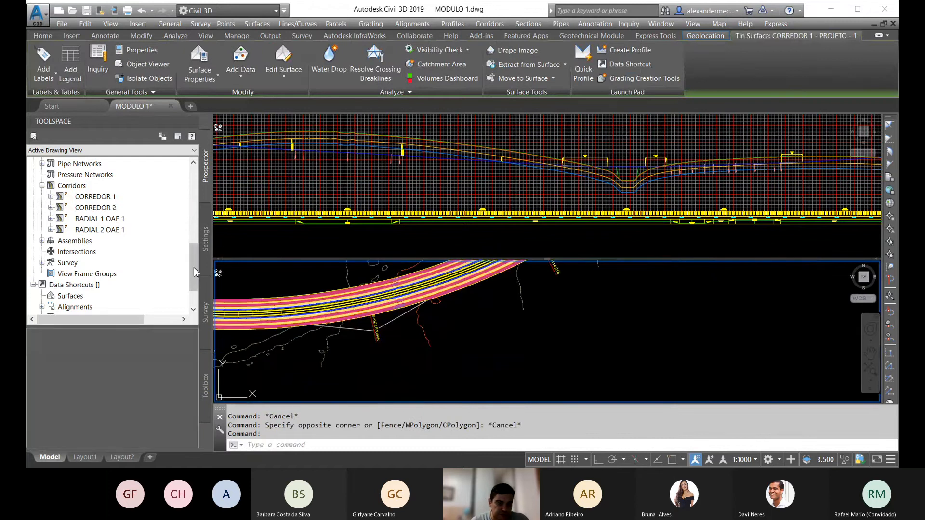
pyautogui.moveTo(193, 268); pyautogui.dragTo(195, 185)
pyautogui.click(42, 196)
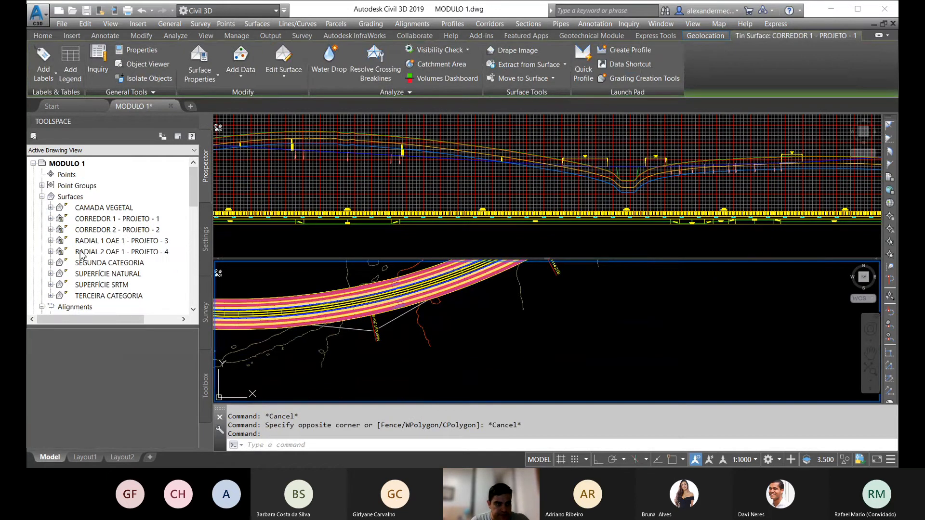
pyautogui.click(111, 220)
pyautogui.press('Down')
pyautogui.press('Down')
pyautogui.press('Down')
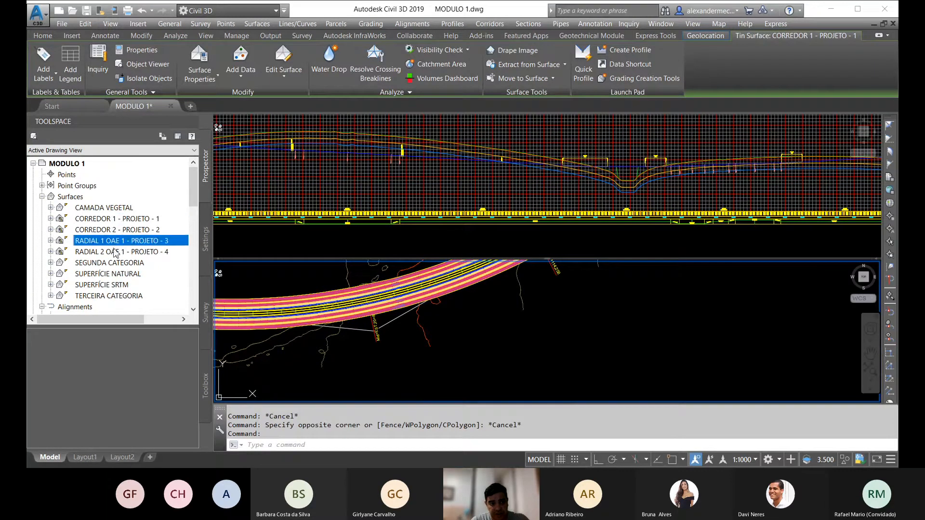
pyautogui.scroll(-10, 145, 236)
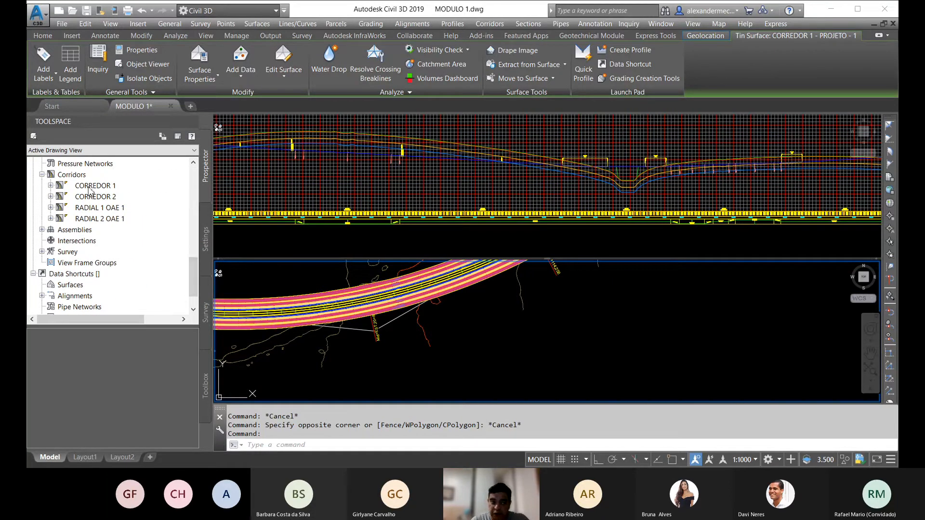
pyautogui.moveTo(198, 263); pyautogui.dragTo(197, 186)
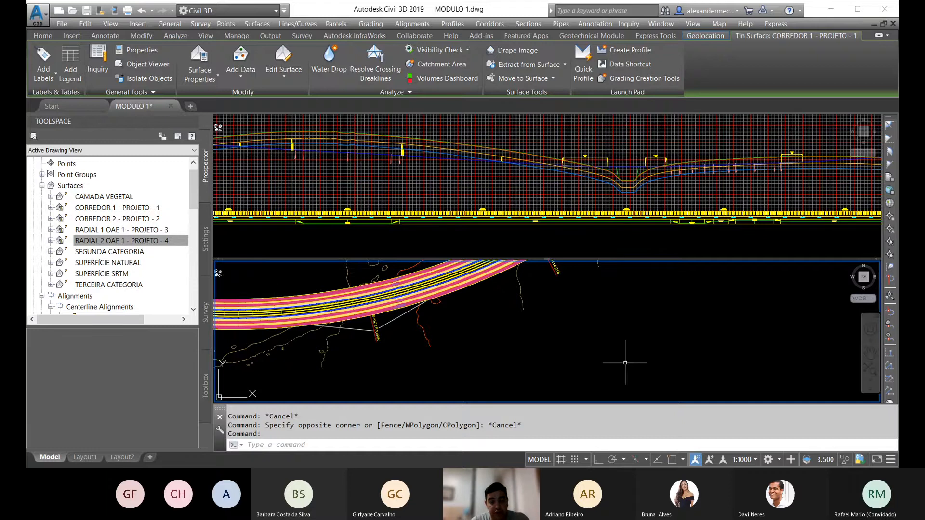
# Step: Clear the surface selection and examine the corridor in plan from the curve to the green end slopes
pyautogui.press('Escape')
pyautogui.press('Escape')
pyautogui.scroll(-3, 485, 335)
pyautogui.moveTo(341, 335); pyautogui.dragTo(387, 339, button='middle')
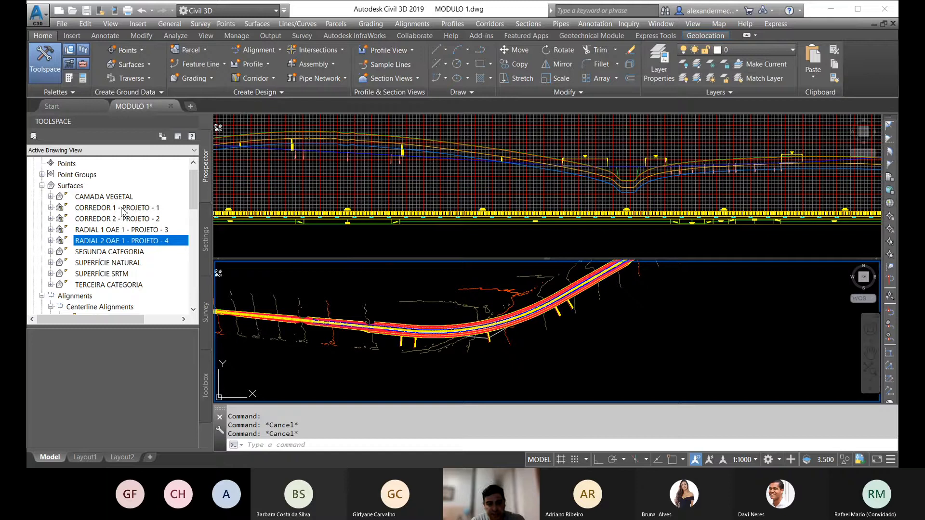
pyautogui.press('Escape')
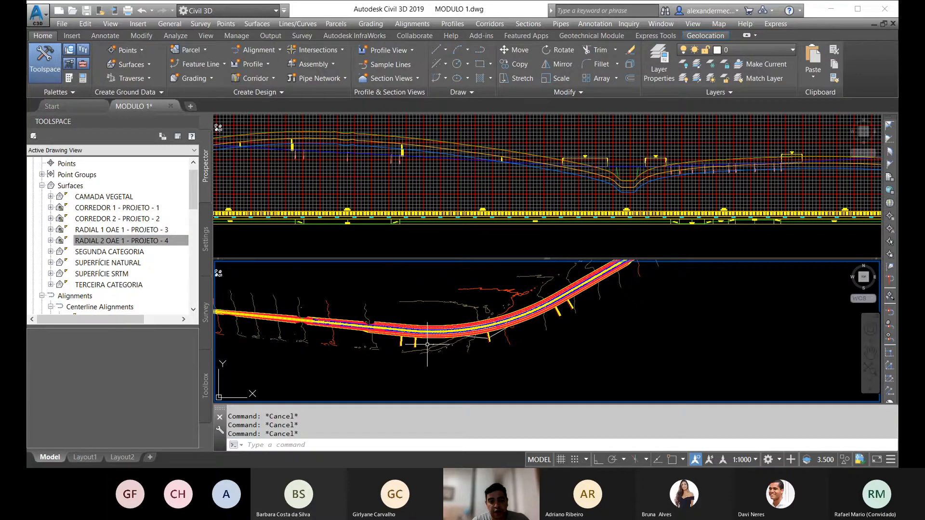
pyautogui.scroll(-3, 427, 344)
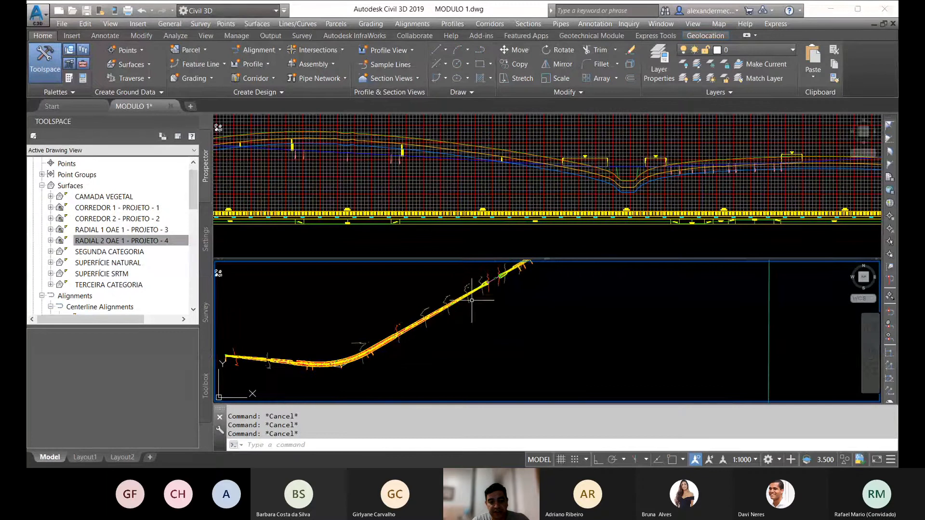
pyautogui.moveTo(402, 339); pyautogui.dragTo(473, 334, button='middle')
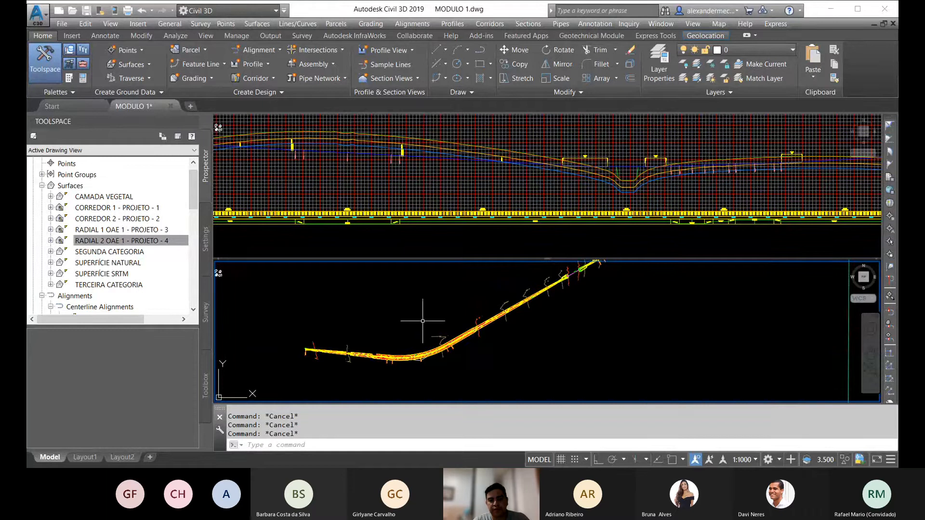
pyautogui.scroll(3, 423, 320)
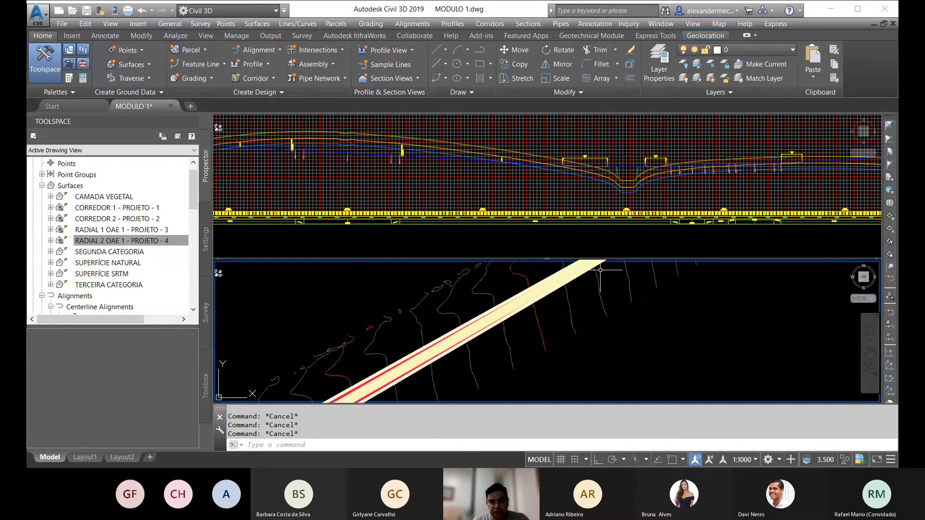
pyautogui.scroll(-5, 471, 341)
pyautogui.scroll(5, 471, 341)
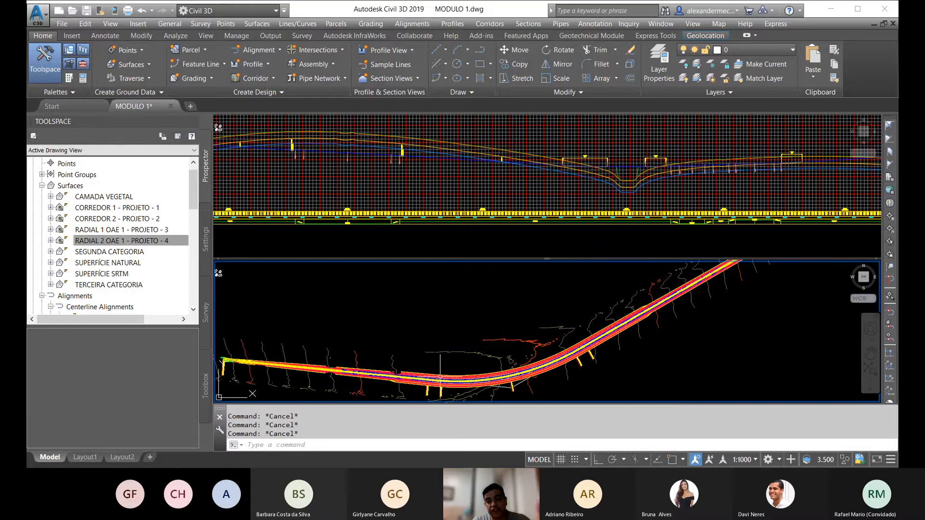
pyautogui.scroll(-4, 394, 374)
pyautogui.scroll(3, 617, 309)
pyautogui.scroll(1, 586, 302)
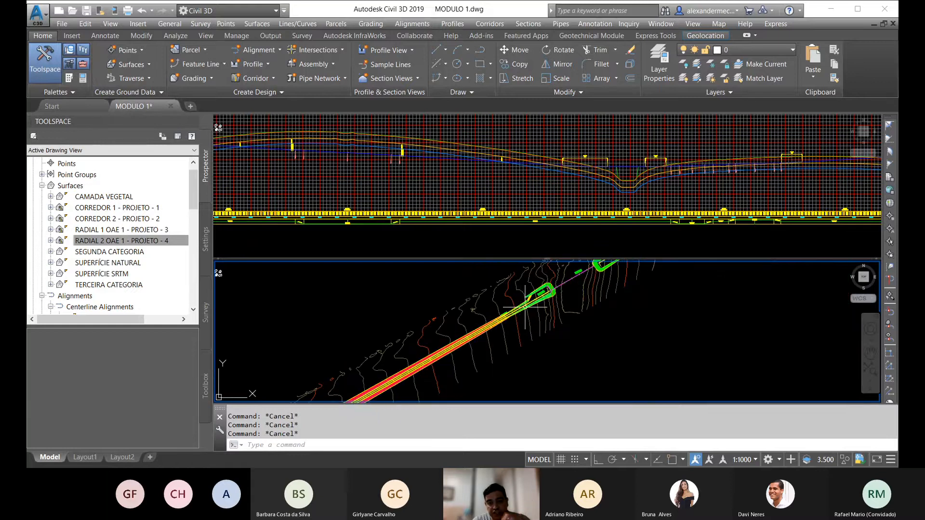
pyautogui.scroll(-4, 537, 294)
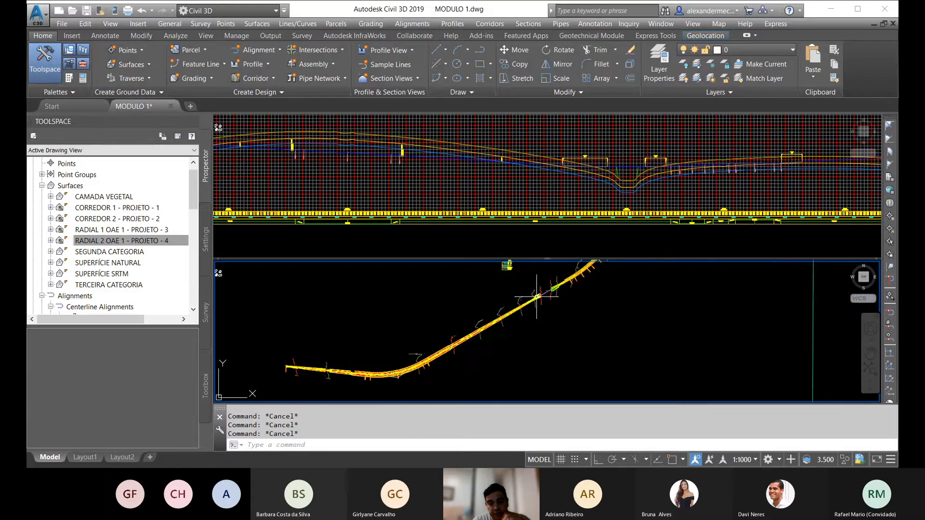
# Step: Select the surface CORREDOR 1 - PROJETO - 1 in the drawing and open the Volumes Dashboard
pyautogui.click(107, 229)
pyautogui.click(116, 209)
pyautogui.rightClick(116, 208)
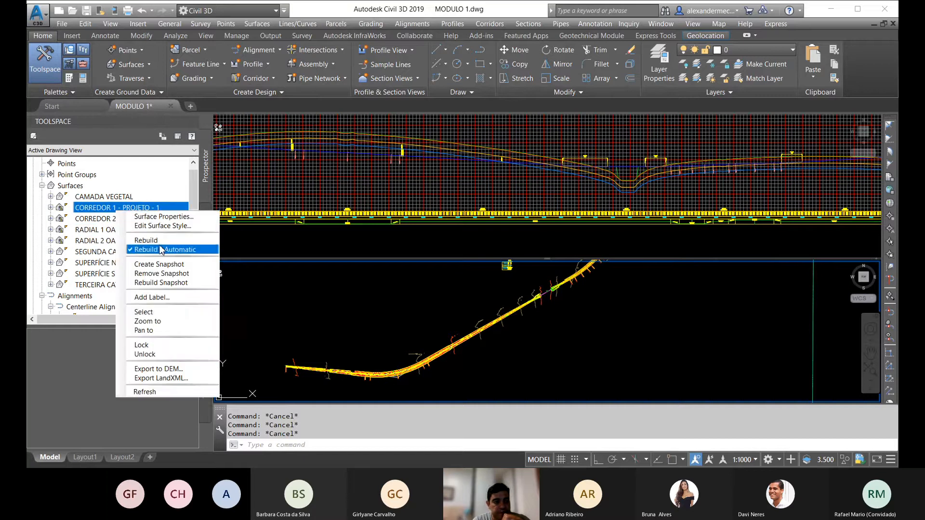
pyautogui.click(147, 312)
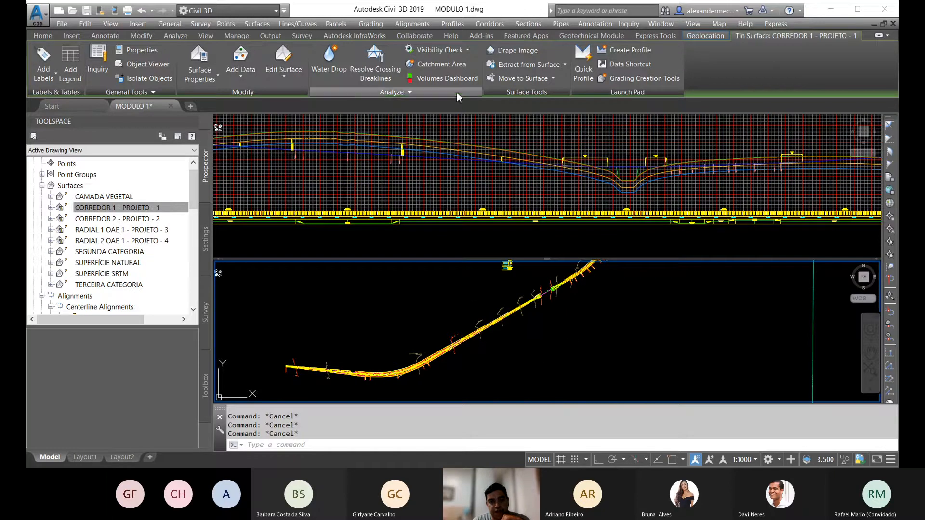
pyautogui.click(436, 78)
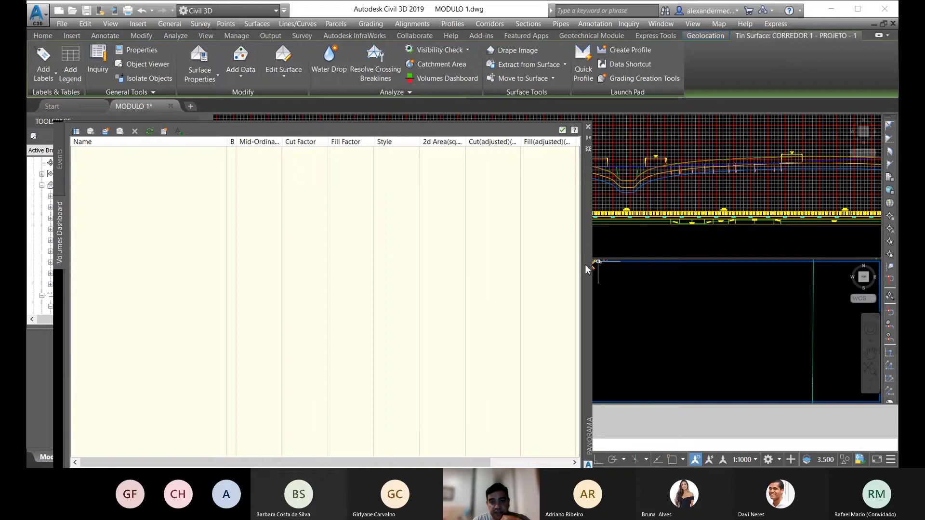
pyautogui.moveTo(585, 263); pyautogui.dragTo(697, 207)
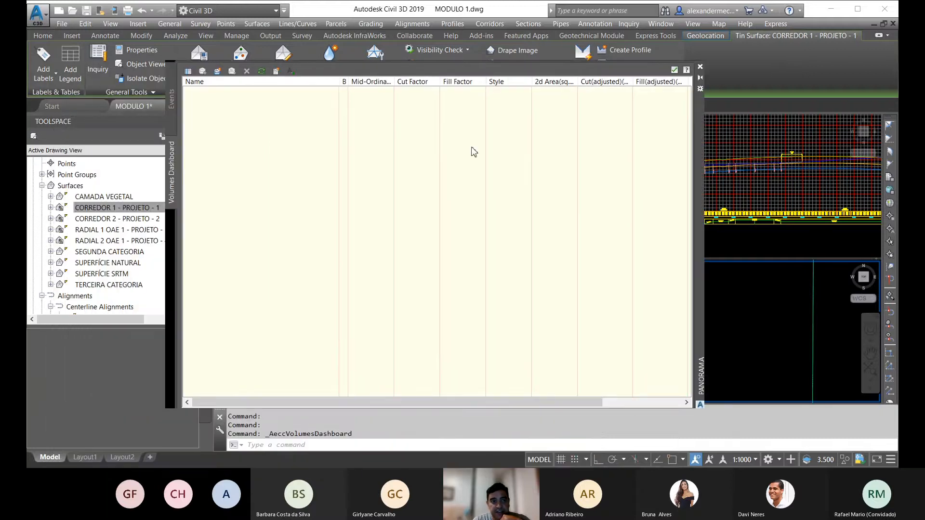
# Step: Start a new TIN volume surface and name it CORREDOR
pyautogui.click(218, 72)
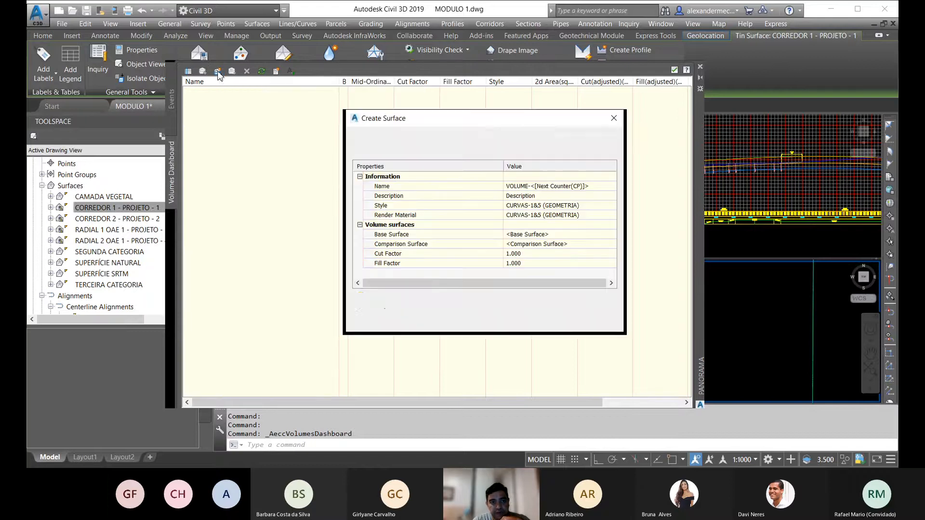
pyautogui.click(591, 187)
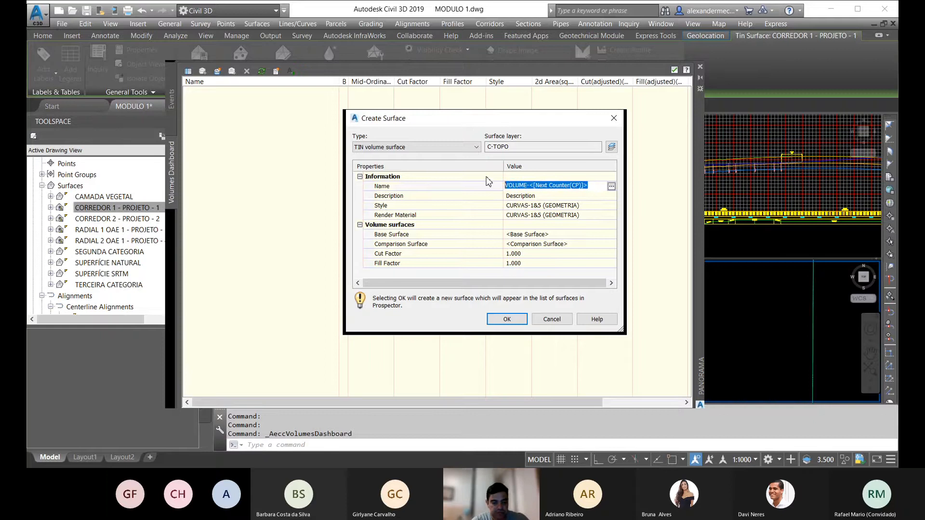
pyautogui.write('CORRE')
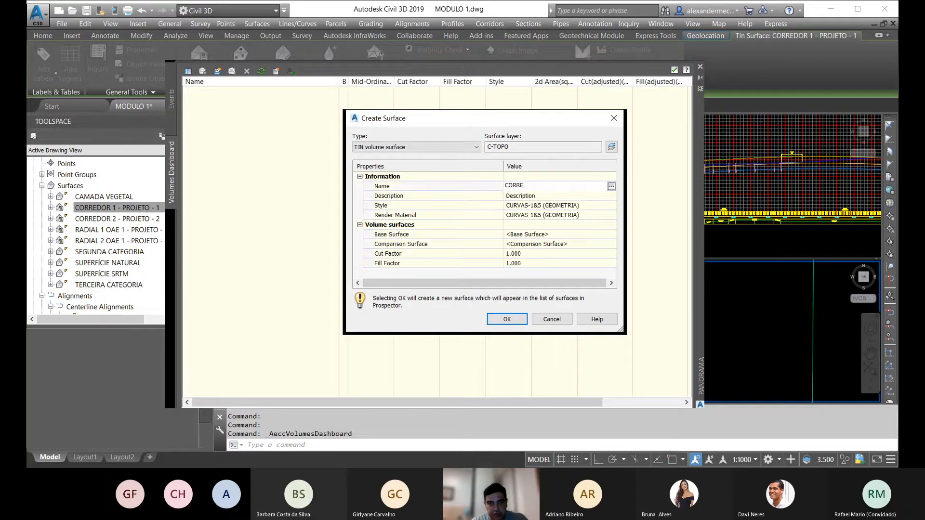
pyautogui.write('DOR')
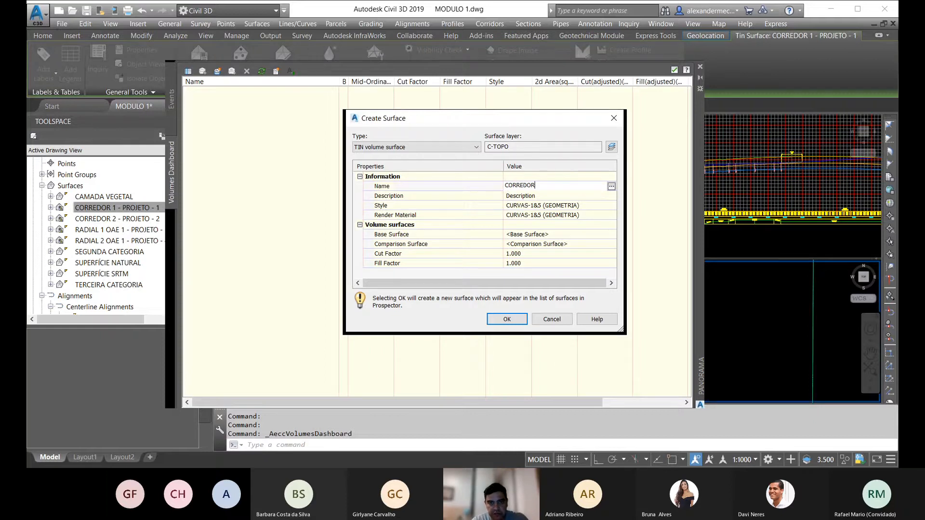
pyautogui.press('Return')
pyautogui.click(591, 207)
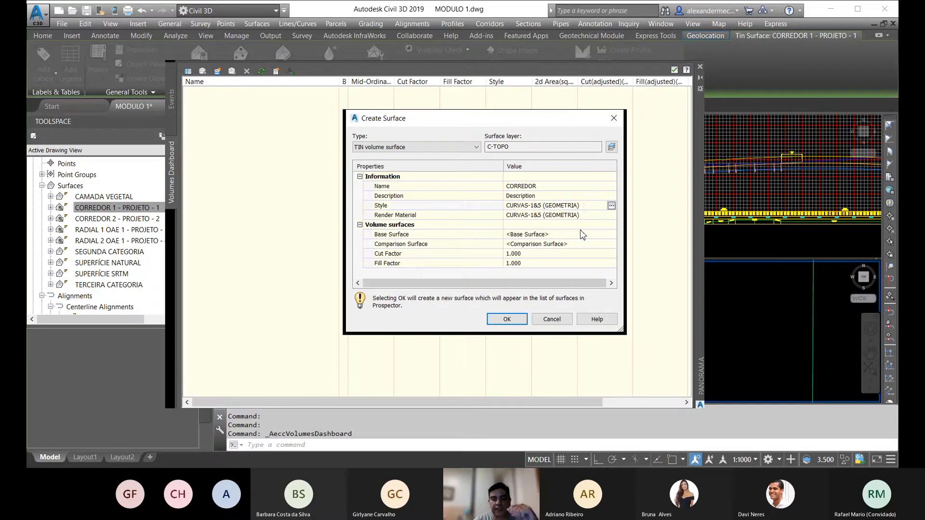
# Step: Set CAMADA VEGETAL as the base surface of the new volume surface
pyautogui.click(611, 235)
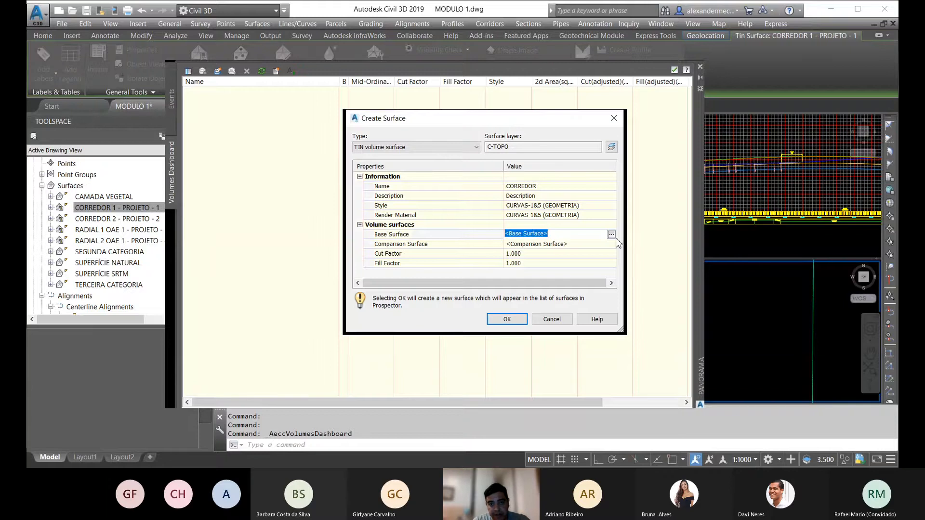
pyautogui.click(611, 235)
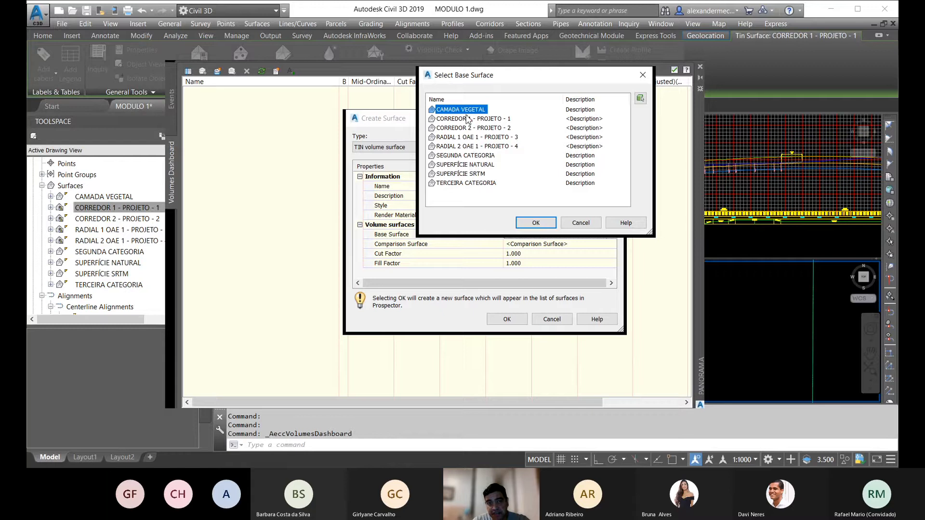
pyautogui.click(544, 172)
pyautogui.click(458, 110)
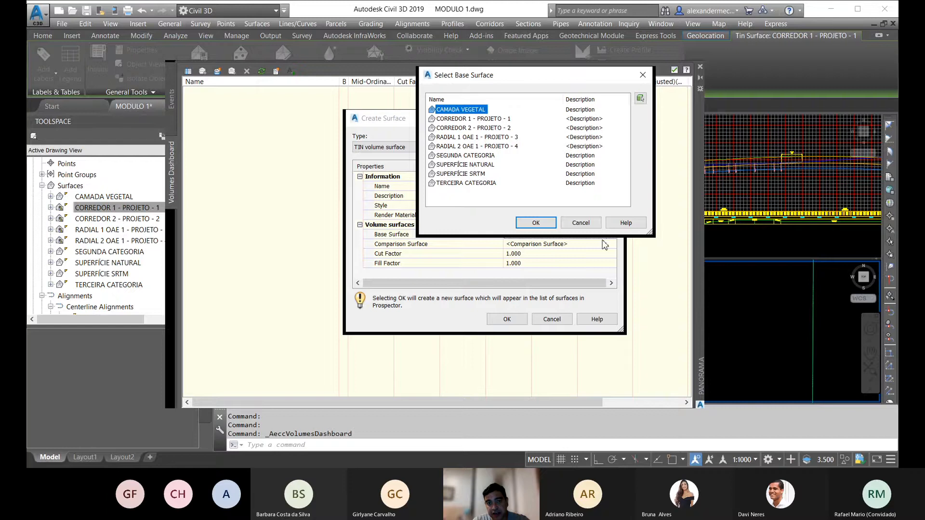
pyautogui.click(536, 223)
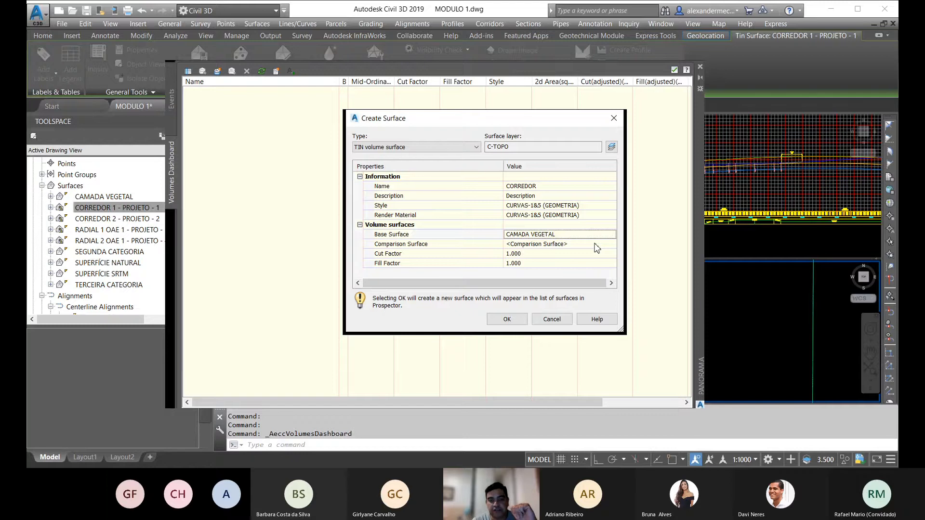
# Step: Set CORREDOR 1 - PROJETO - 1 as the comparison surface of the new volume surface
pyautogui.click(610, 244)
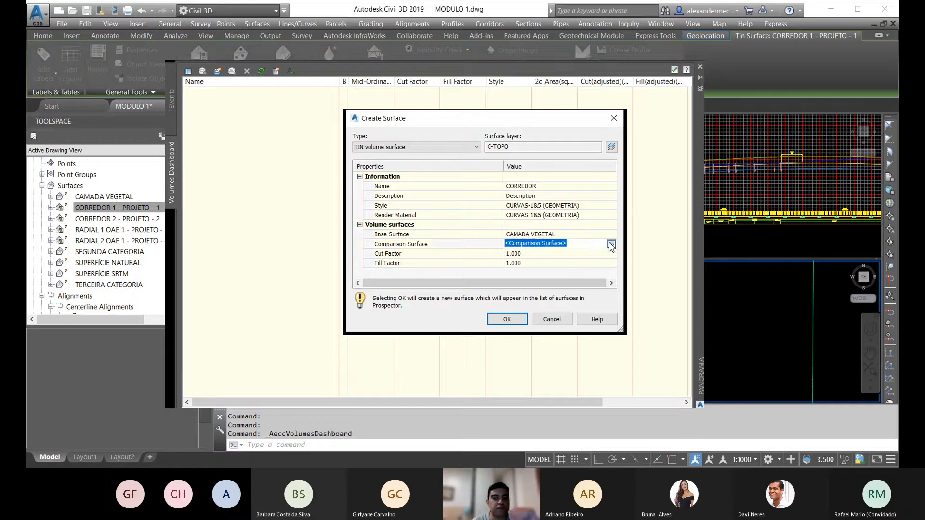
pyautogui.click(610, 244)
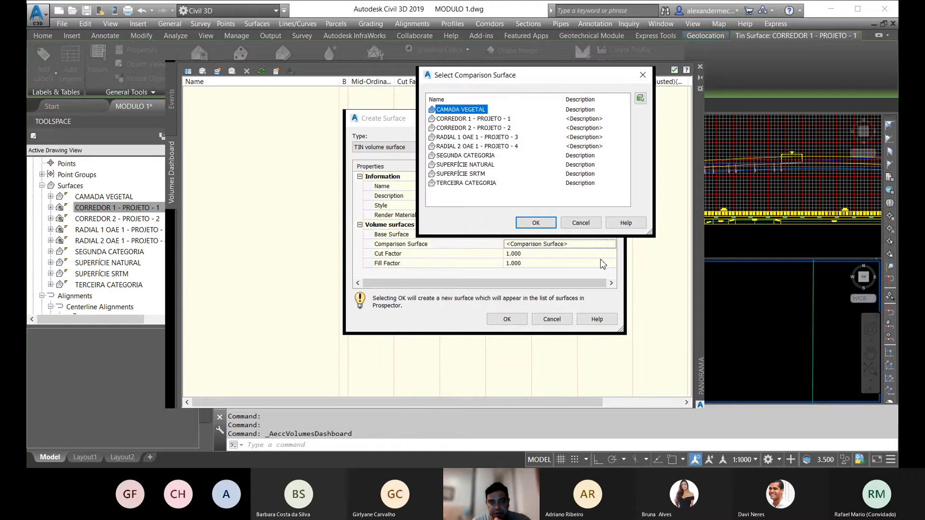
pyautogui.click(489, 119)
pyautogui.click(536, 223)
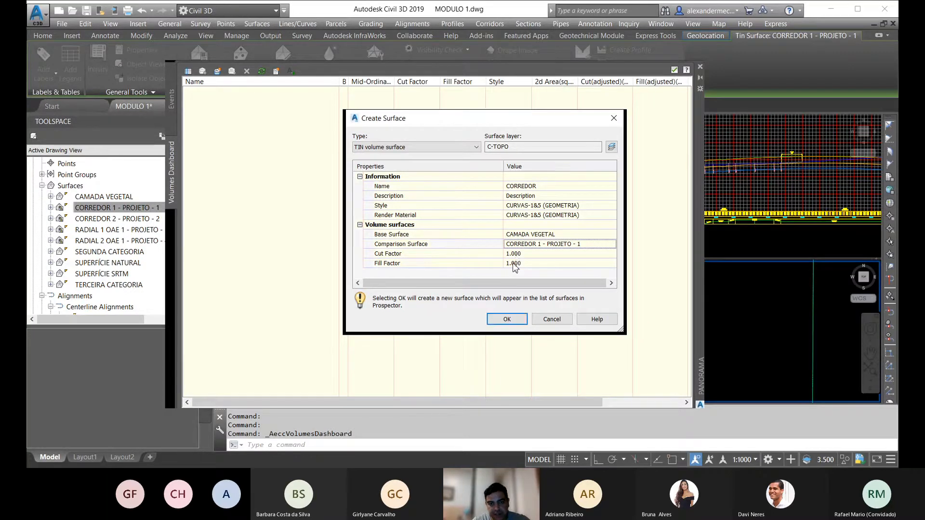
# Step: Set the fill factor to 1.3, create the CORREDOR volume surface and close the Volumes Dashboard
pyautogui.click(514, 263)
pyautogui.moveTo(520, 262); pyautogui.dragTo(513, 263)
pyautogui.write('3')
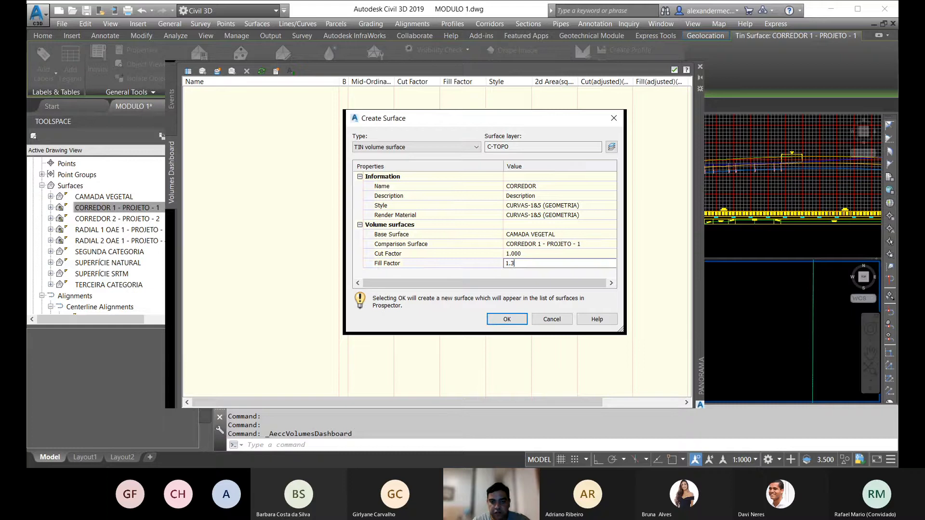
pyautogui.click(502, 319)
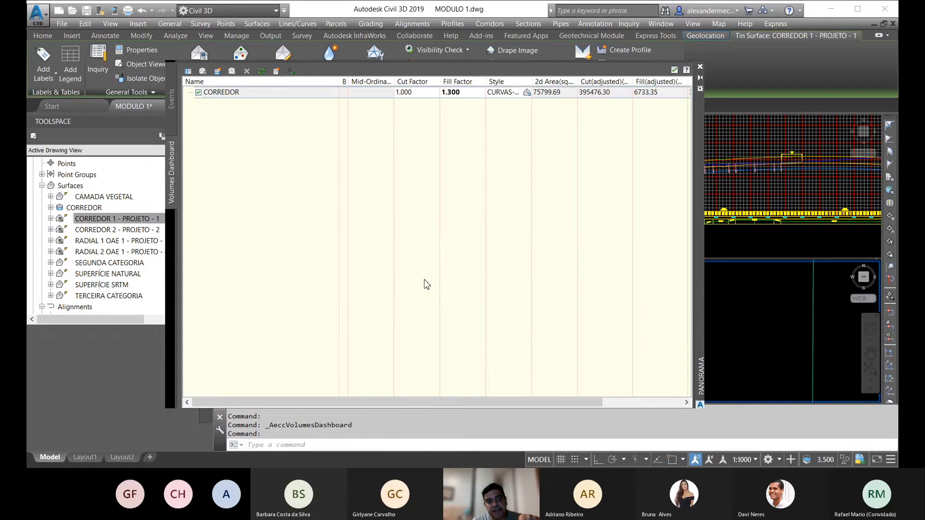
pyautogui.click(701, 67)
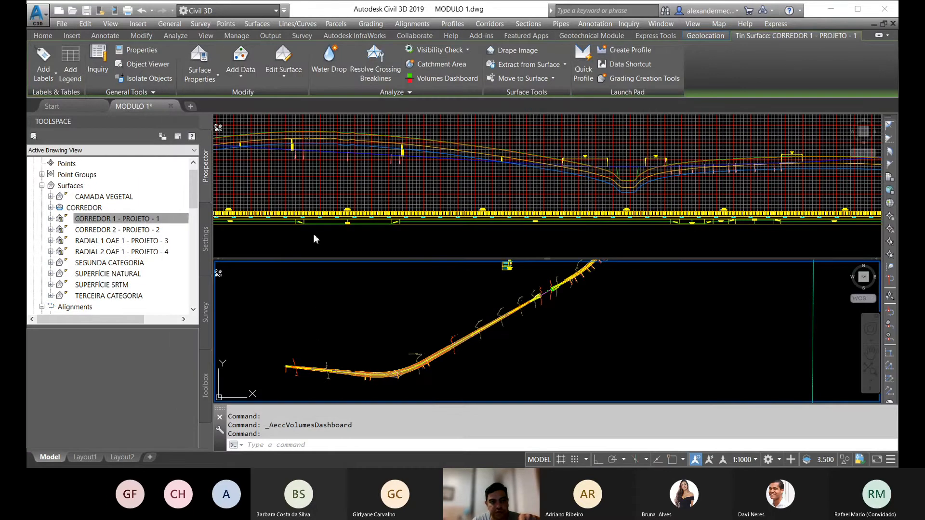
# Step: Reopen the Volumes Dashboard and review the adjusted cut, fill and net volumes of the CORREDOR surface
pyautogui.click(440, 78)
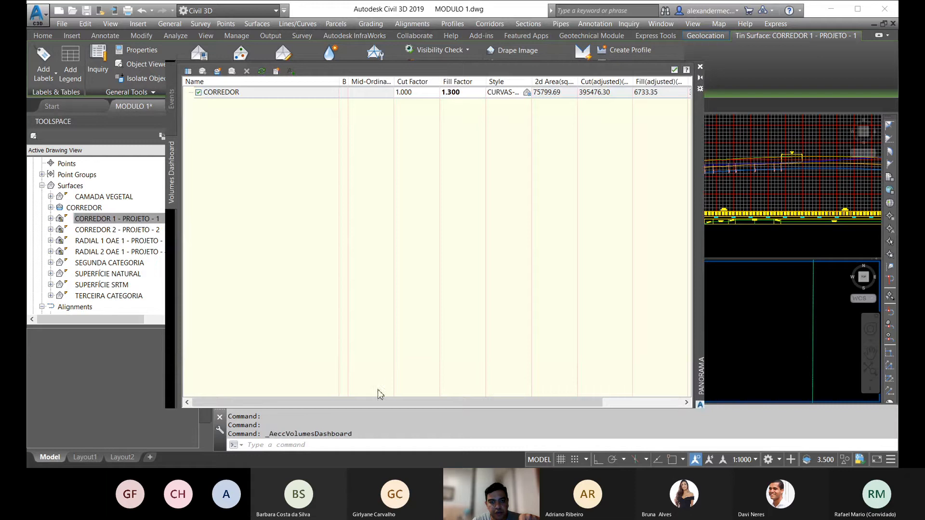
pyautogui.moveTo(356, 402); pyautogui.dragTo(541, 415)
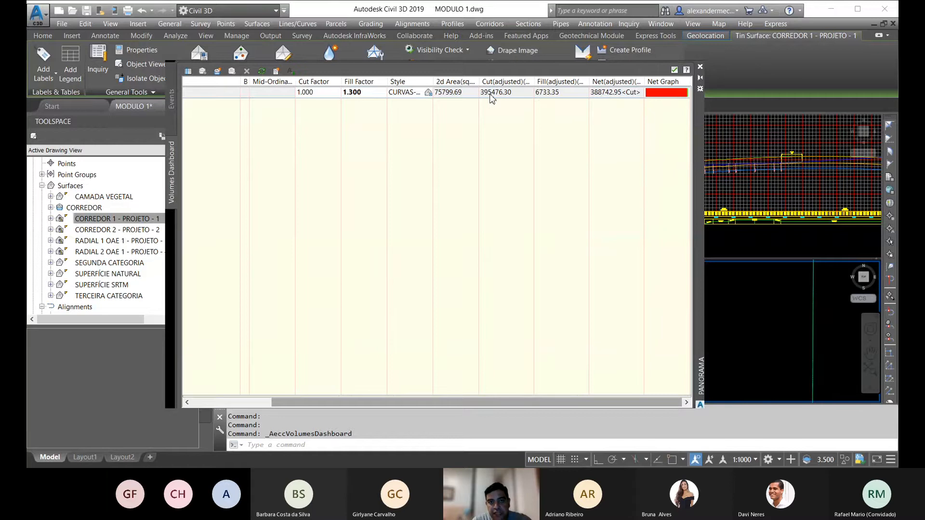
pyautogui.moveTo(491, 98)
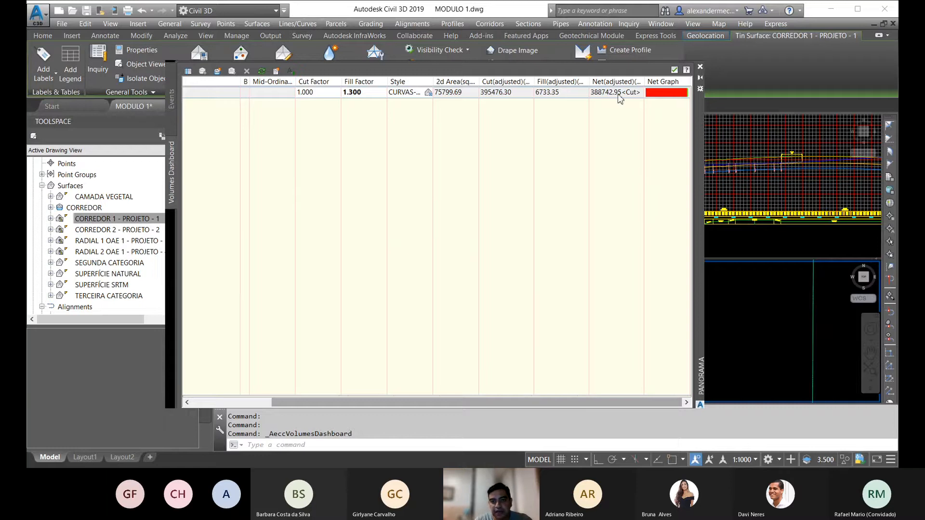
pyautogui.click(699, 67)
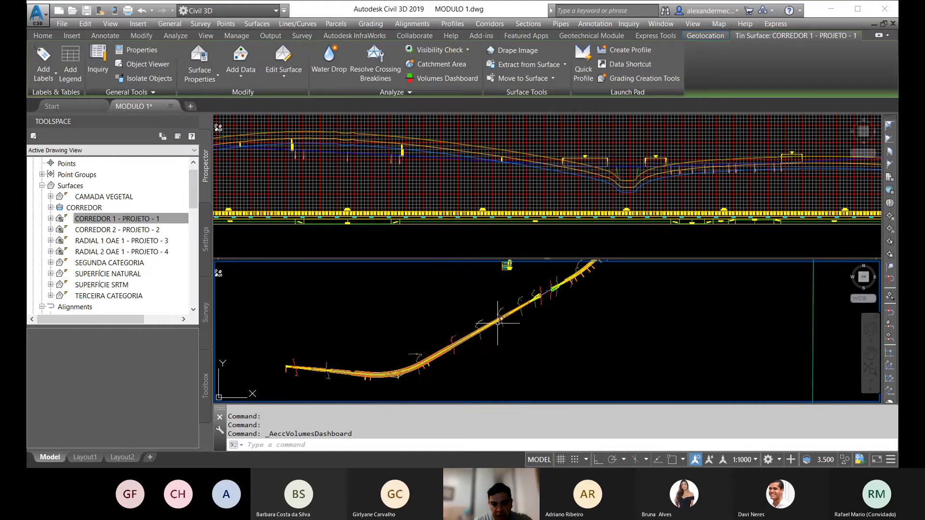
# Step: Raise the design profile's vertical intersection point just before the valley in the profile view
pyautogui.moveTo(476, 350); pyautogui.dragTo(519, 316, button='middle')
pyautogui.click(488, 183)
pyautogui.scroll(-4, 477, 155)
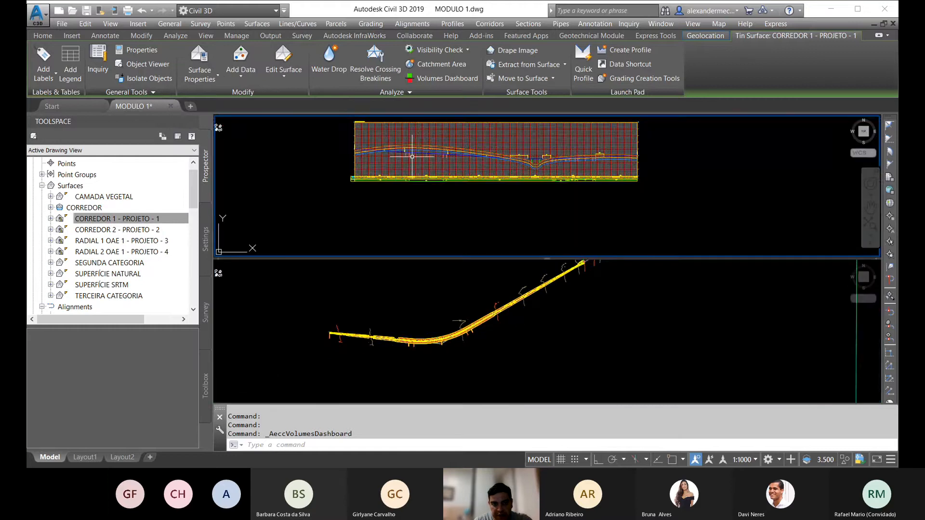
pyautogui.scroll(4, 417, 153)
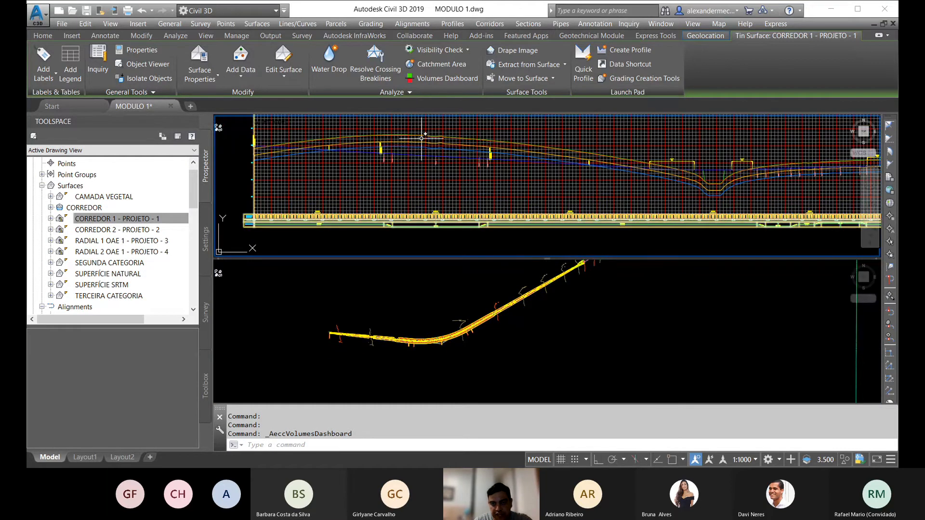
pyautogui.scroll(5, 675, 183)
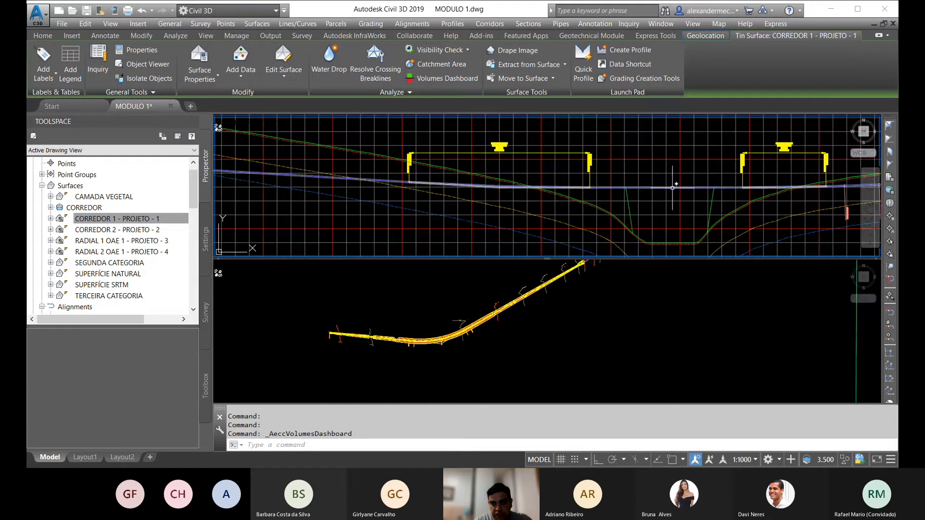
pyautogui.click(672, 187)
pyautogui.scroll(3, 515, 189)
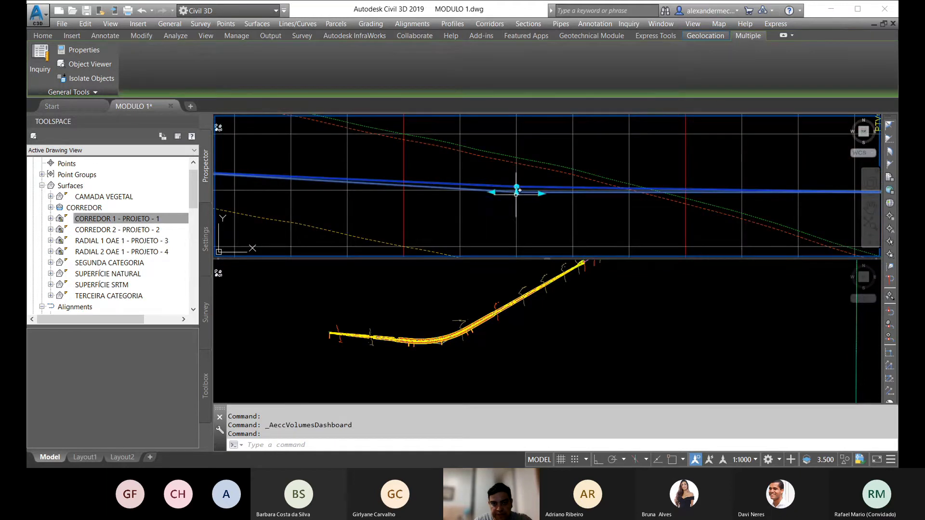
pyautogui.click(515, 188)
pyautogui.scroll(-3, 512, 193)
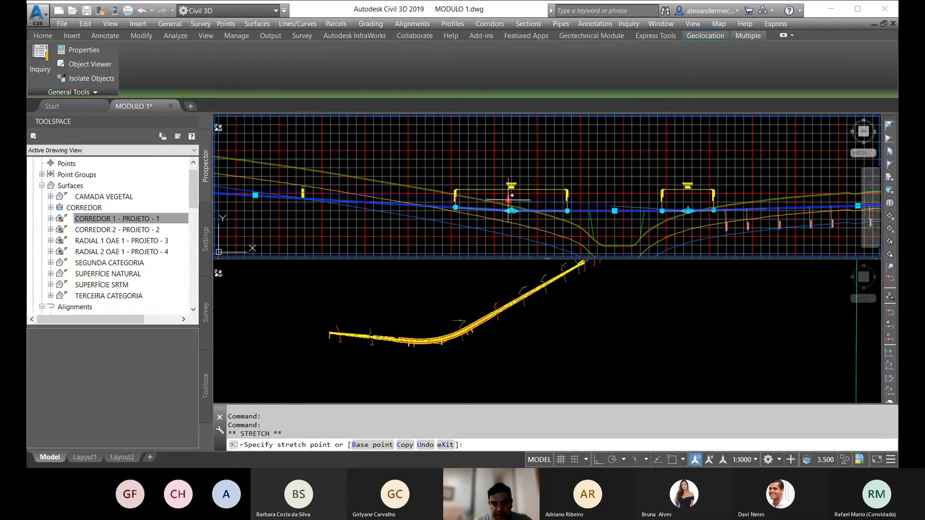
pyautogui.click(508, 203)
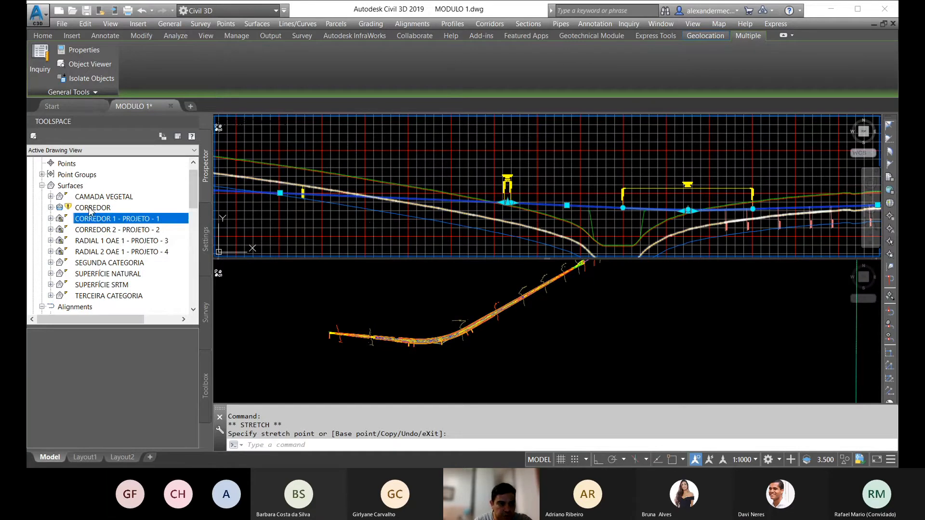
# Step: Rebuild the out-of-date corridor CORREDOR 1 and dismiss the Panorama window
pyautogui.moveTo(194, 179); pyautogui.dragTo(195, 262)
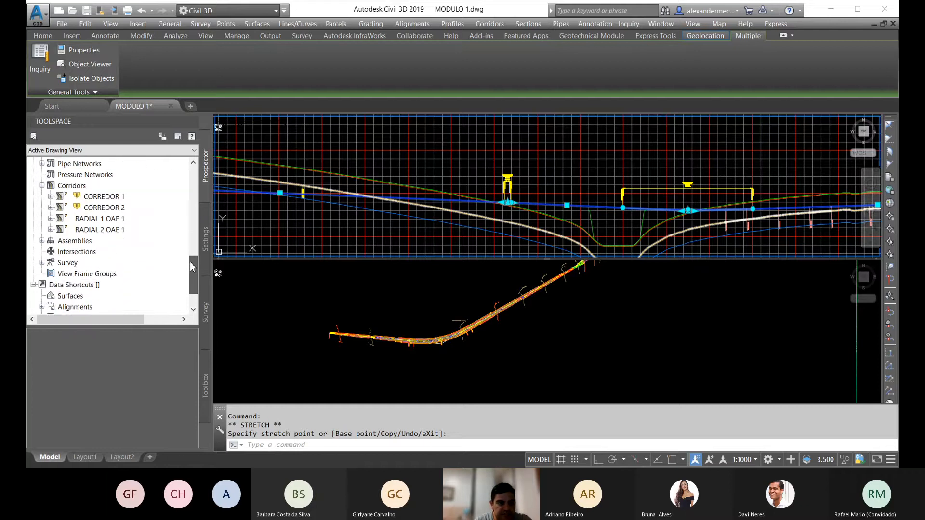
pyautogui.rightClick(91, 197)
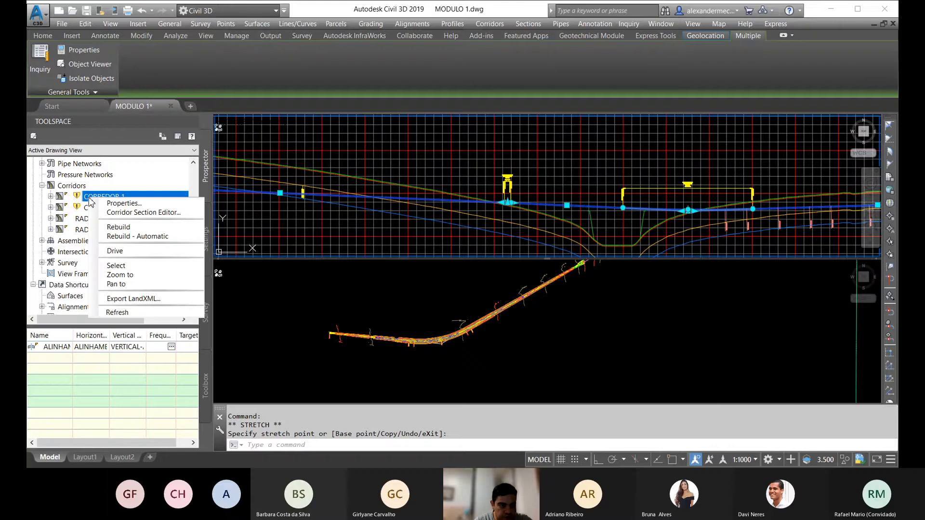
pyautogui.click(116, 231)
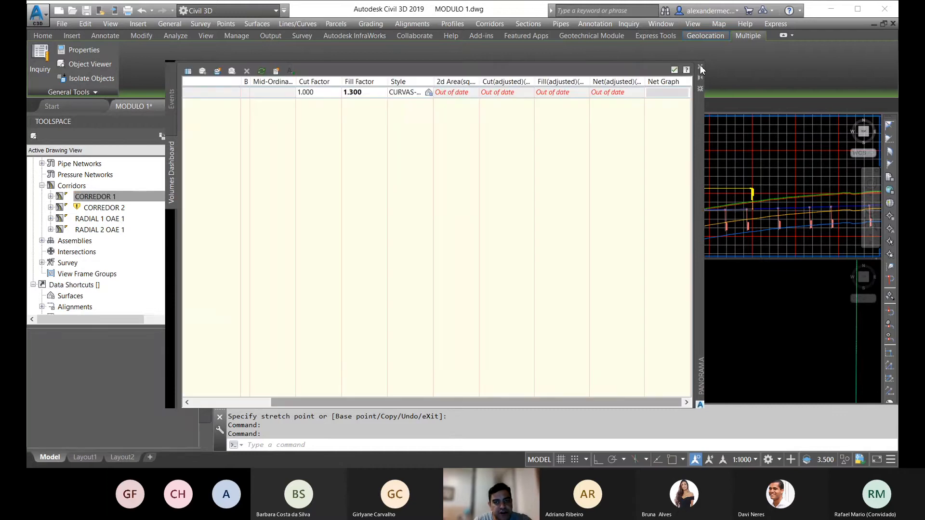
pyautogui.click(701, 67)
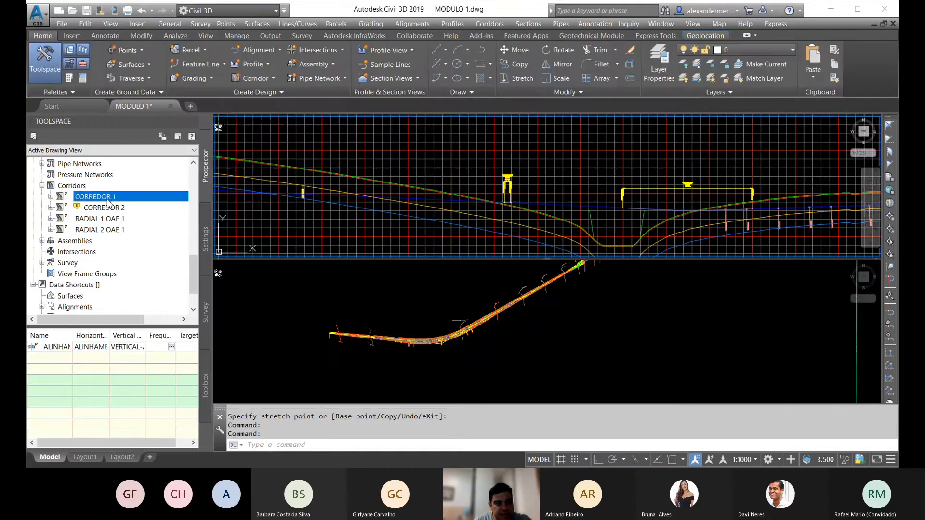
# Step: Rebuild the out-of-date corridor CORREDOR 2
pyautogui.click(103, 208)
pyautogui.rightClick(103, 207)
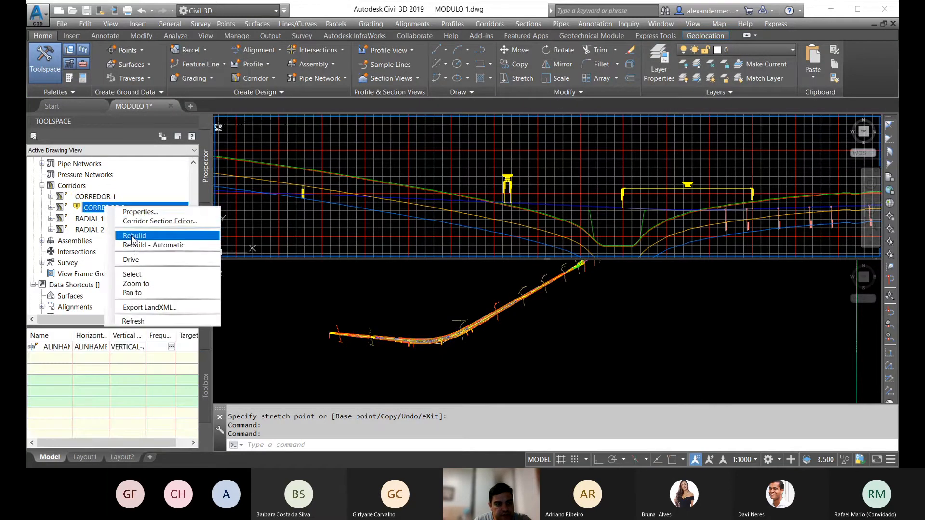
pyautogui.click(133, 235)
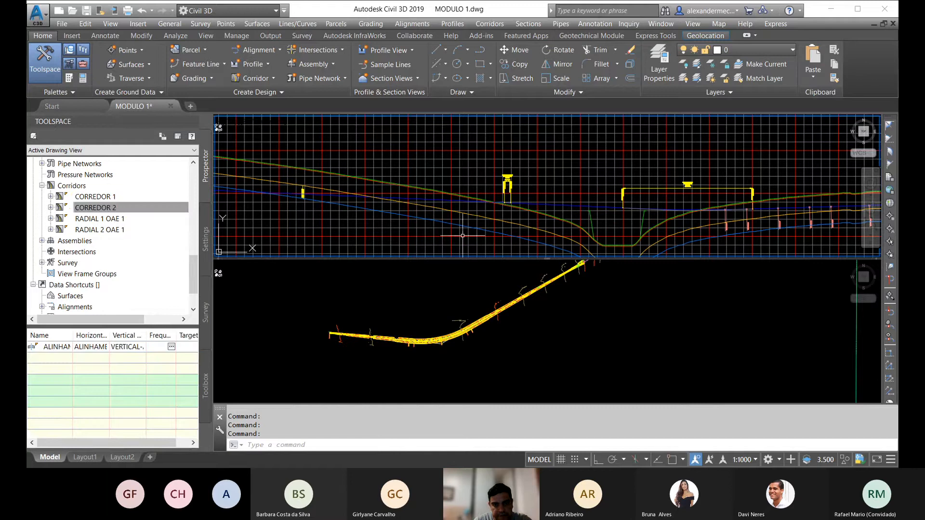
# Step: Rebuild the out-of-date CORREDOR volume surface
pyautogui.moveTo(191, 270); pyautogui.dragTo(198, 185)
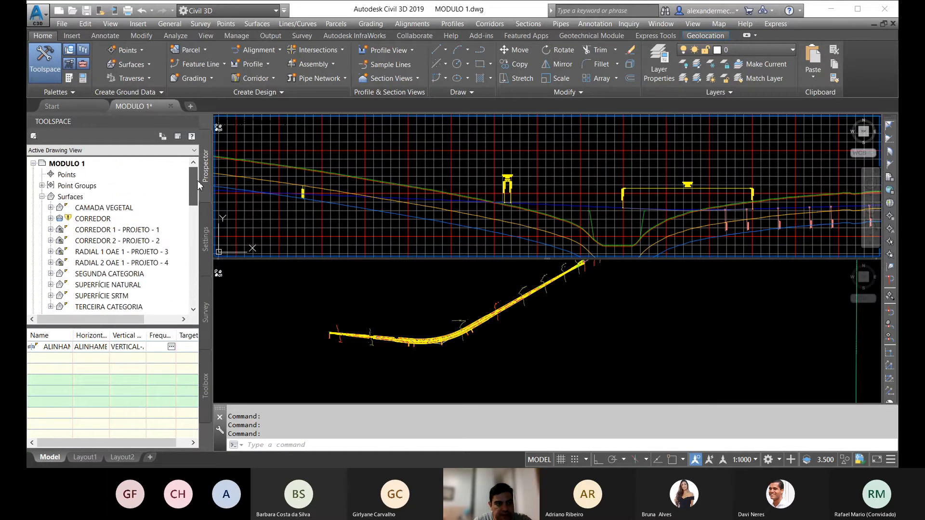
pyautogui.rightClick(100, 219)
pyautogui.click(123, 250)
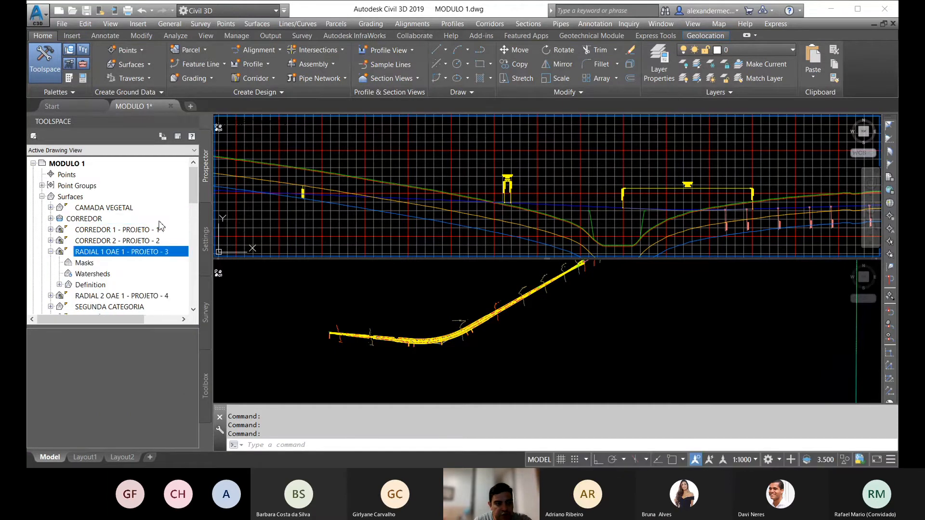
# Step: Select the surface CORREDOR 1 - PROJETO - 1 and review the recalculated earthwork volumes in the Volumes Dashboard
pyautogui.click(101, 233)
pyautogui.rightClick(107, 232)
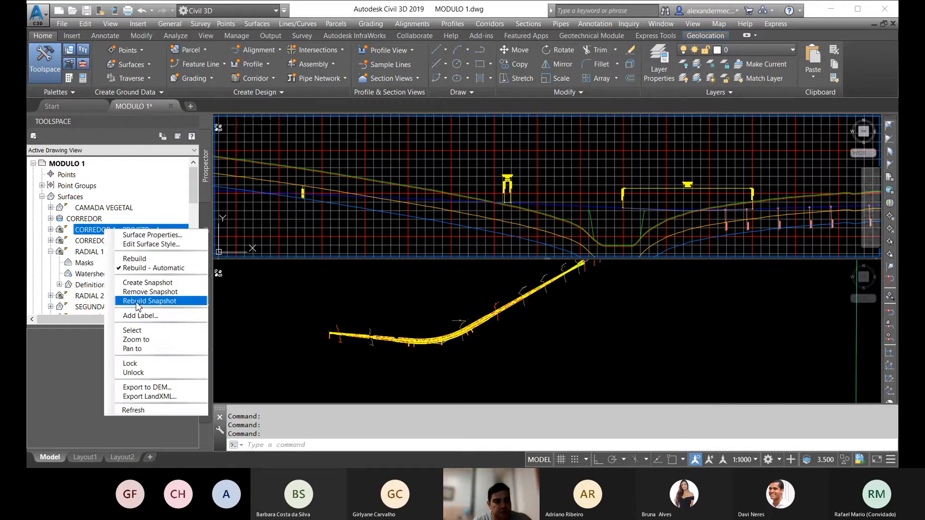
pyautogui.click(143, 332)
pyautogui.click(426, 76)
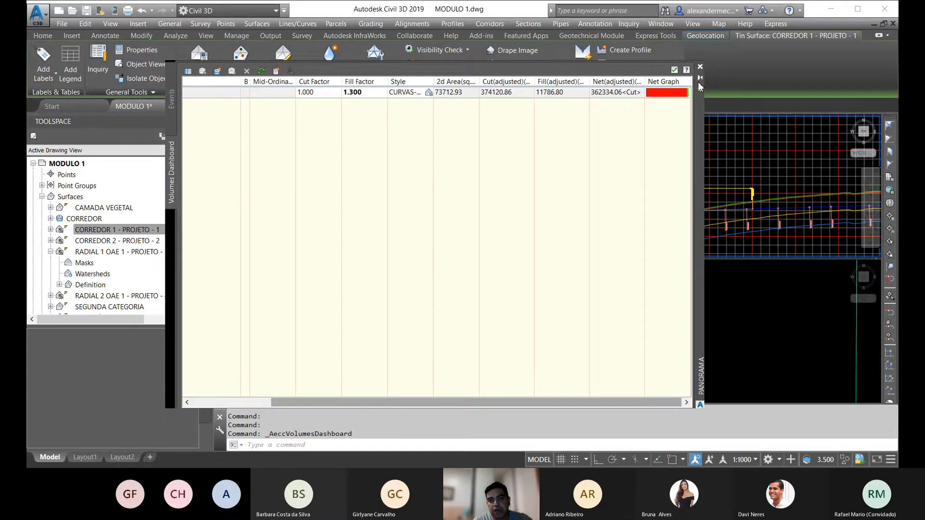
pyautogui.click(700, 67)
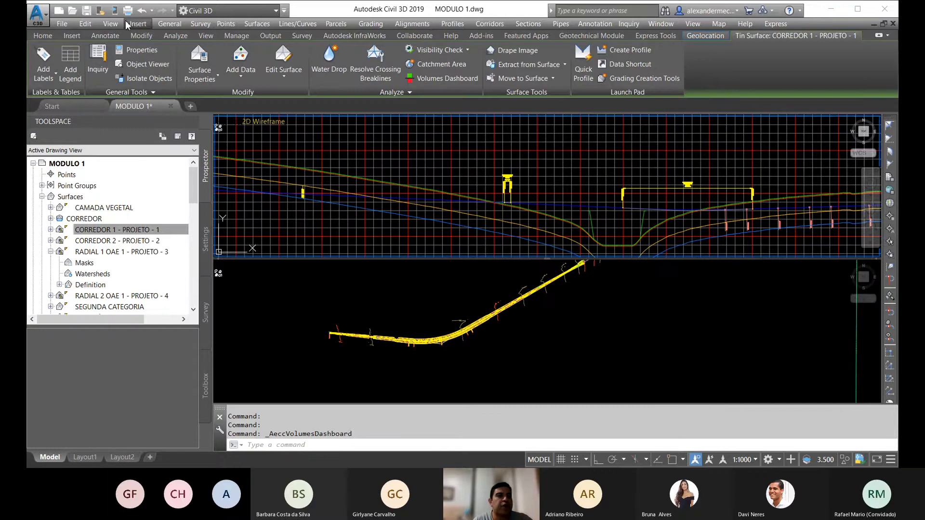
# Step: Undo the corridor rebuilds and the grip edit of the profile's vertical intersection point
pyautogui.click(141, 12)
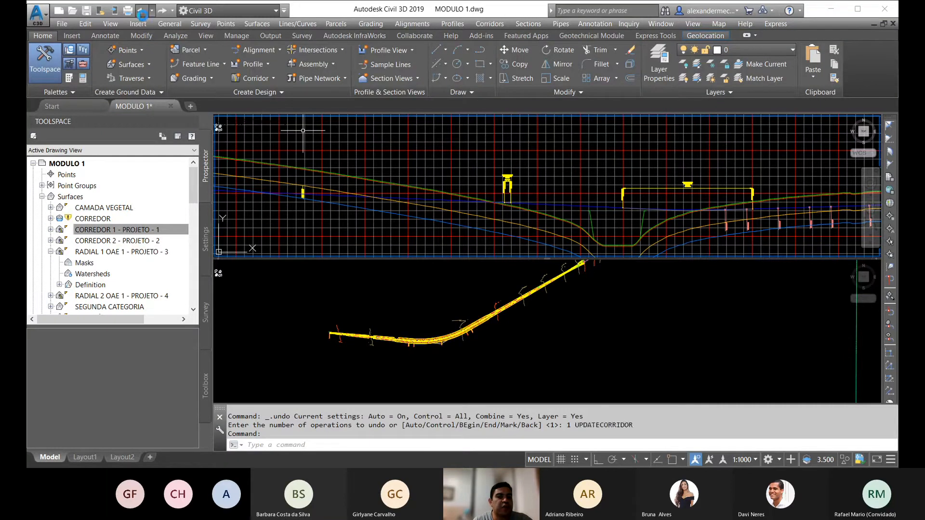
pyautogui.click(141, 11)
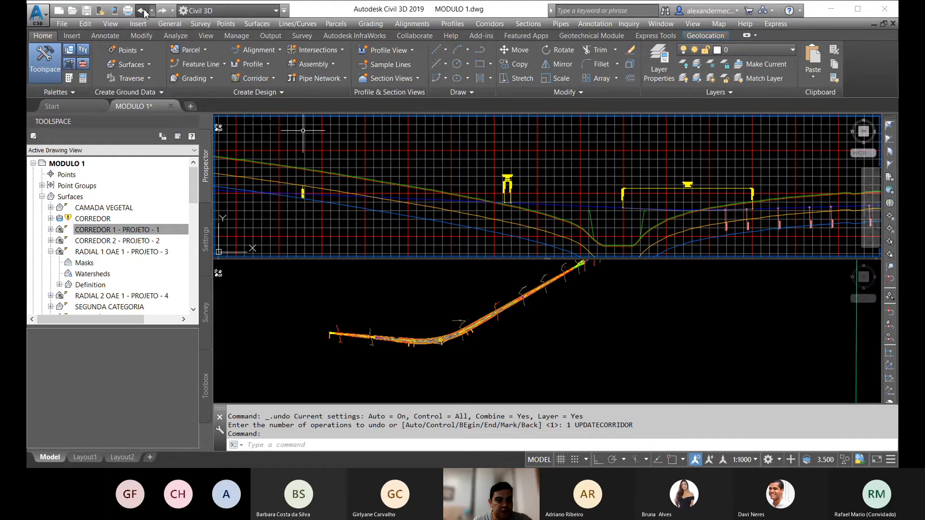
pyautogui.click(143, 12)
pyautogui.click(142, 11)
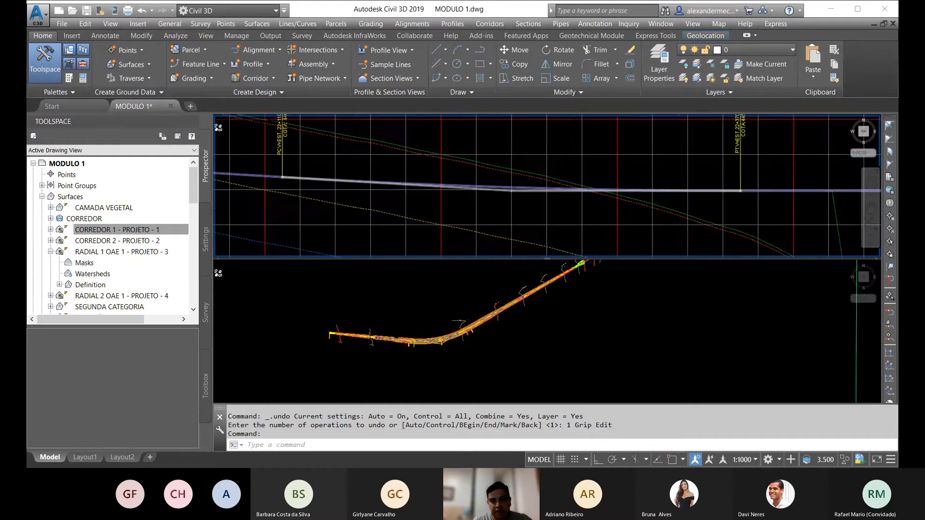
# Step: Examine the whole profile view and the straight corridor stretch leading to the green slopes in plan
pyautogui.scroll(-4, 501, 190)
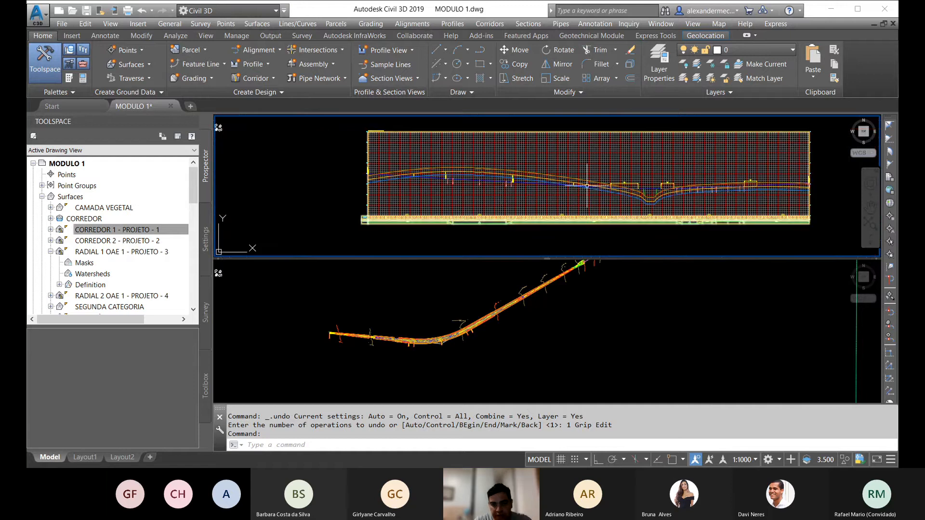
pyautogui.scroll(5, 606, 191)
pyautogui.scroll(-5, 566, 191)
pyautogui.click(461, 352)
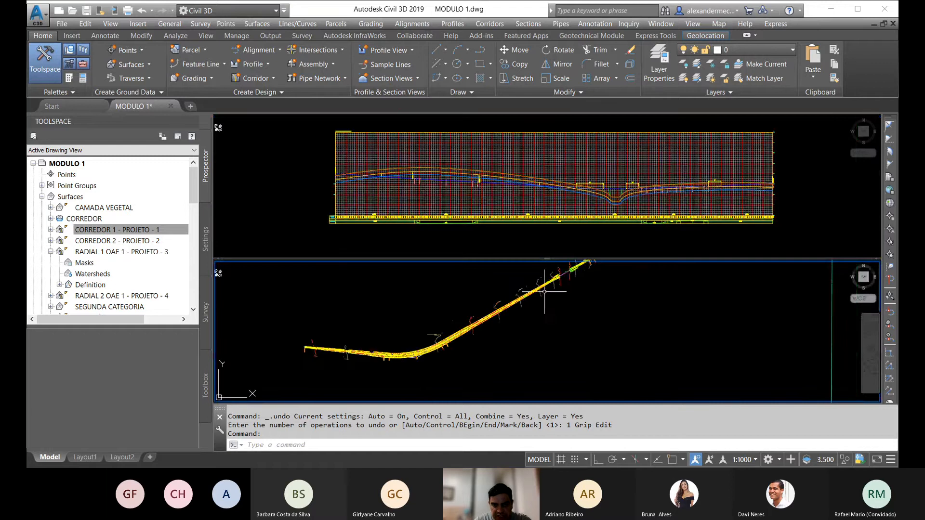
pyautogui.scroll(5, 583, 289)
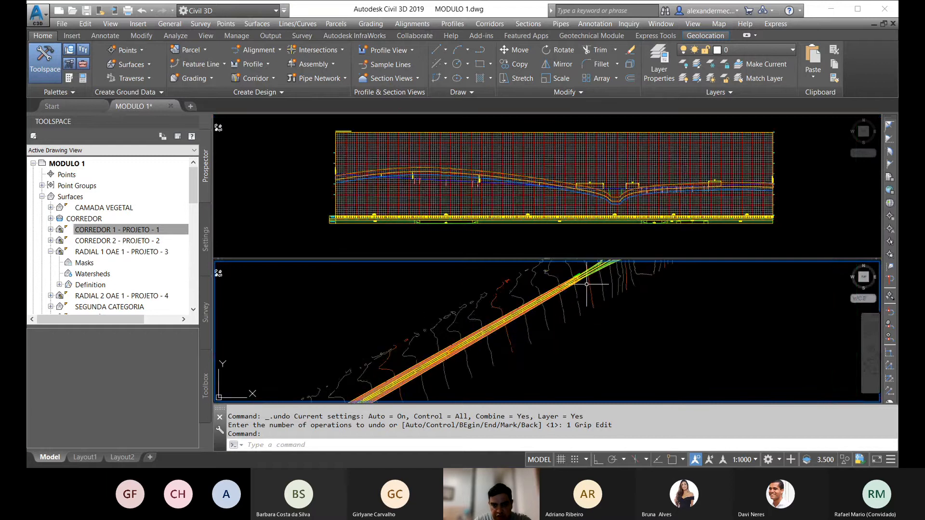
pyautogui.scroll(-6, 586, 289)
pyautogui.moveTo(508, 338); pyautogui.dragTo(544, 330, button='middle')
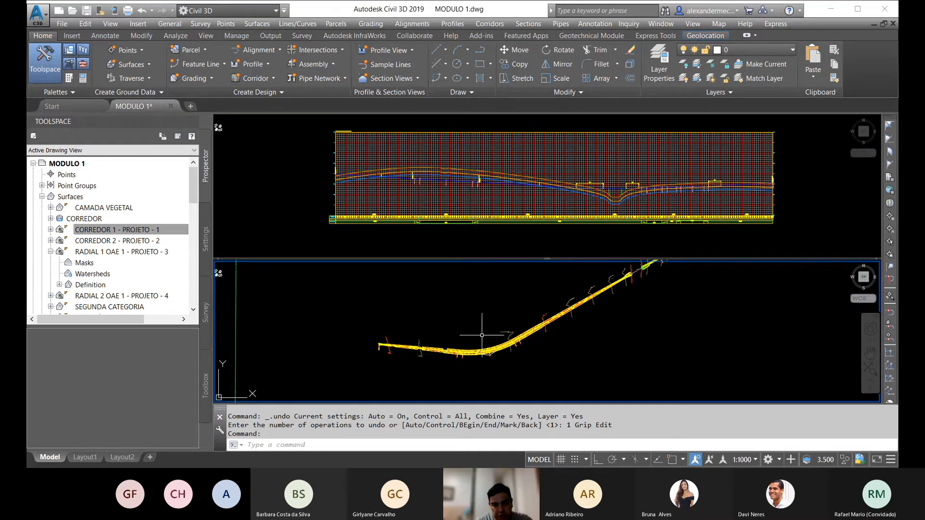
# Step: Examine the corridor in plan from its starting station through the curve and along the straight, comparing it with the profile
pyautogui.scroll(3, 390, 357)
pyautogui.scroll(3, 362, 323)
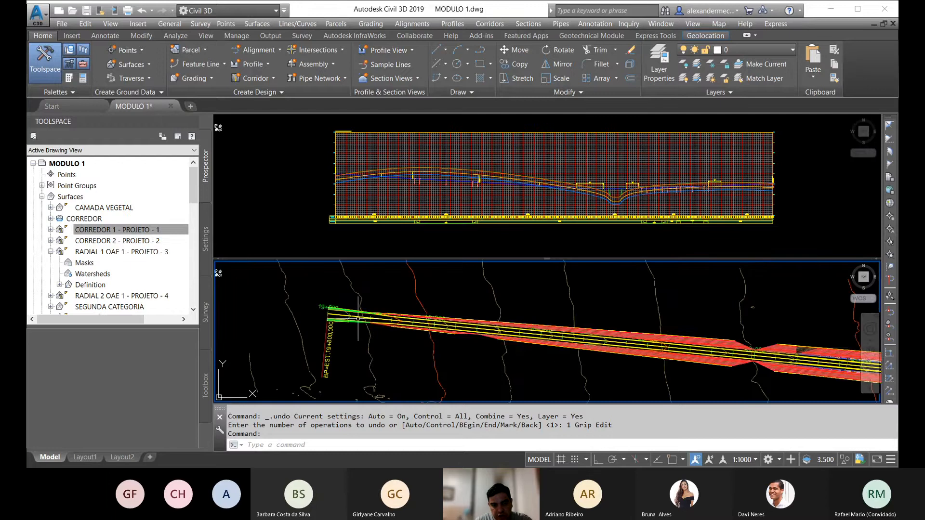
pyautogui.scroll(-2, 385, 315)
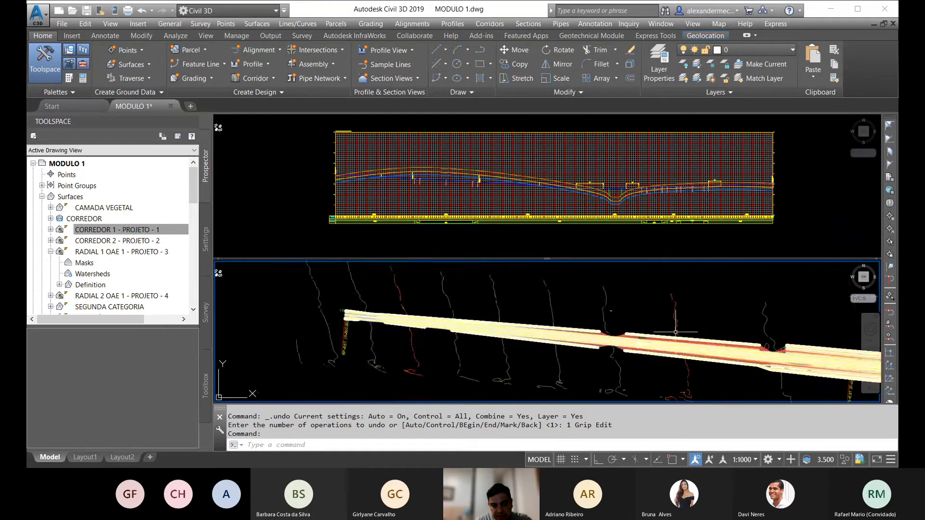
pyautogui.moveTo(675, 323); pyautogui.dragTo(112, 260, button='middle')
pyautogui.moveTo(645, 289); pyautogui.dragTo(232, 357, button='middle')
pyautogui.scroll(-5, 360, 378)
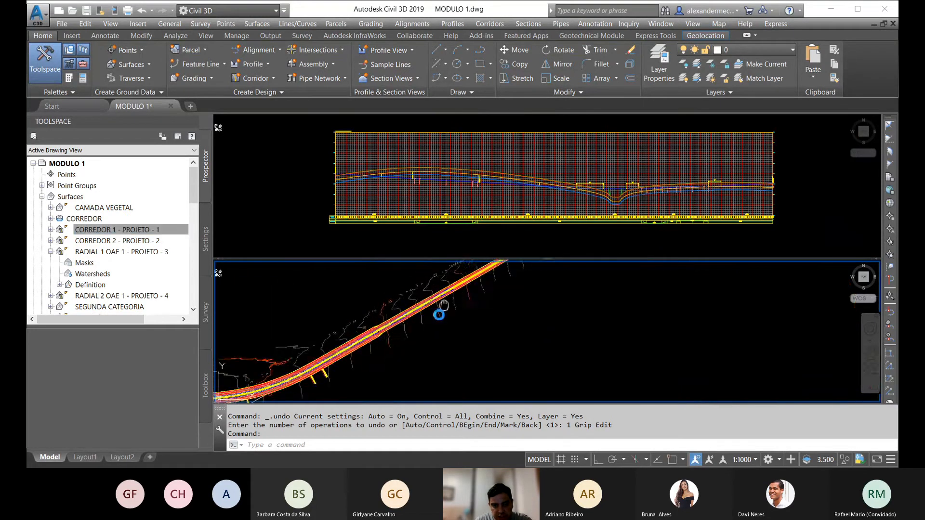
pyautogui.scroll(1, 510, 274)
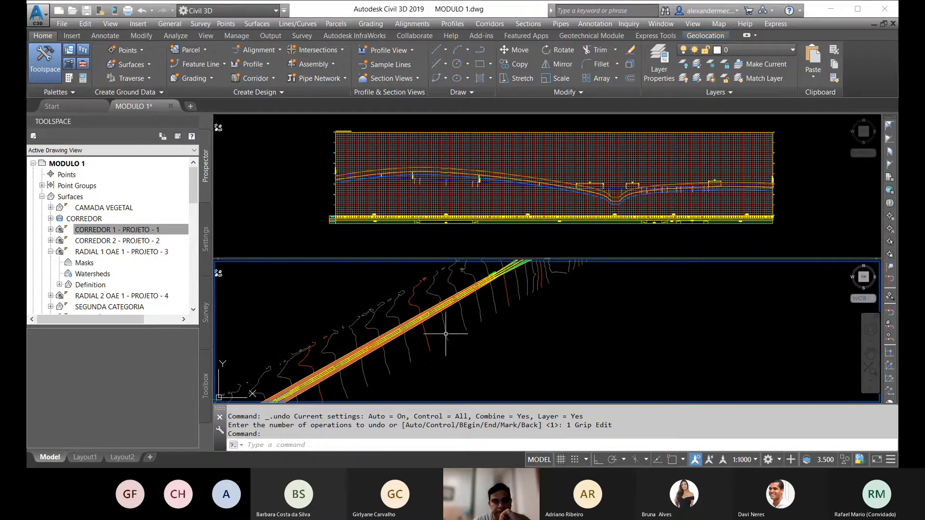
pyautogui.click(458, 180)
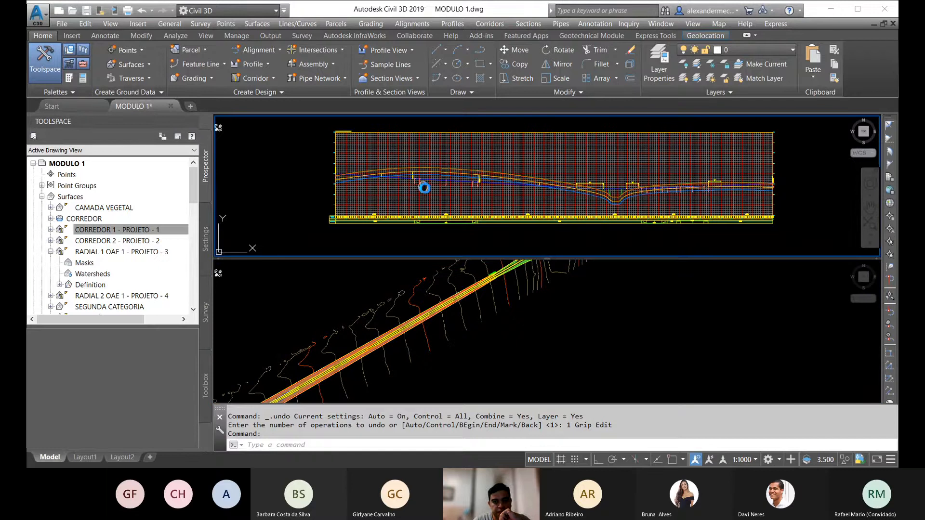
pyautogui.moveTo(231, 239); pyautogui.dragTo(318, 216, button='middle')
pyautogui.click(427, 350)
pyautogui.scroll(-3, 421, 342)
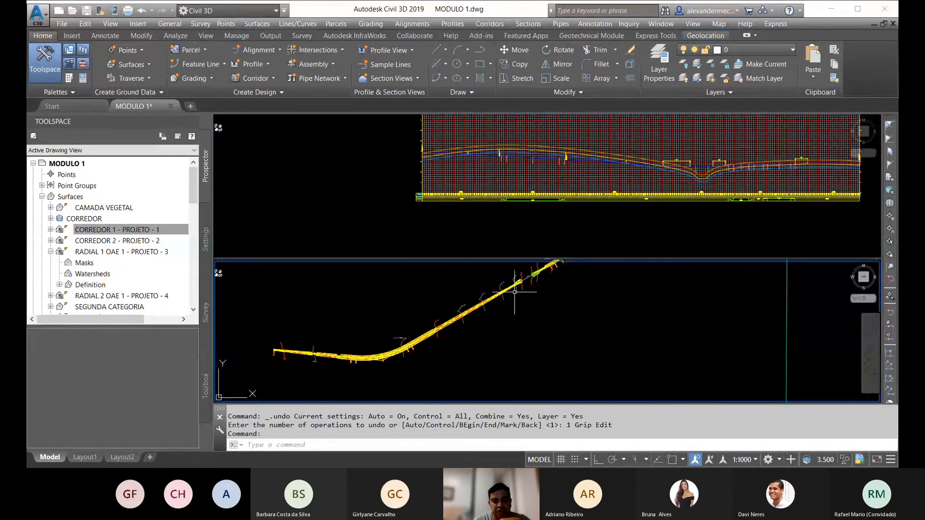
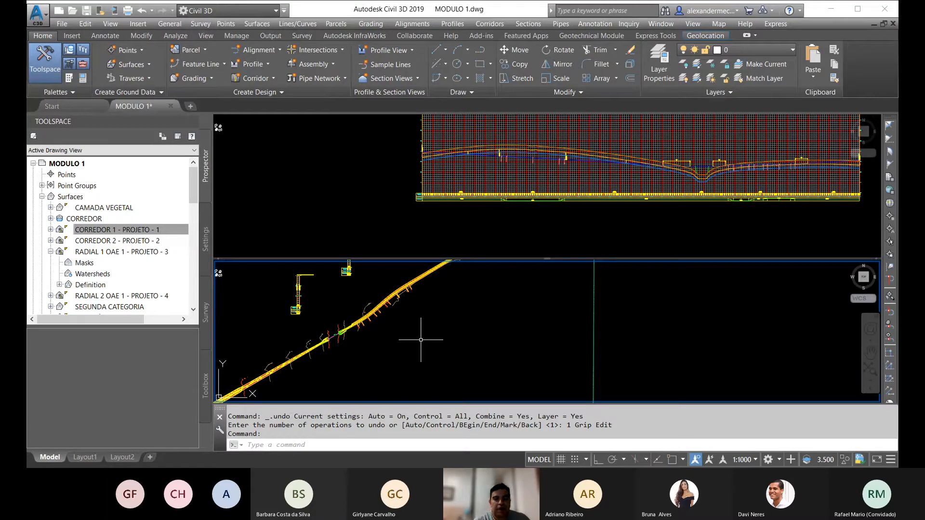
# Step: Select the CORREDOR 1 - PROJETO - 1 surface near station 22+400 and review its cut, fill and net volumes in the Volumes Dashboard
pyautogui.click(493, 159)
pyautogui.scroll(5, 493, 159)
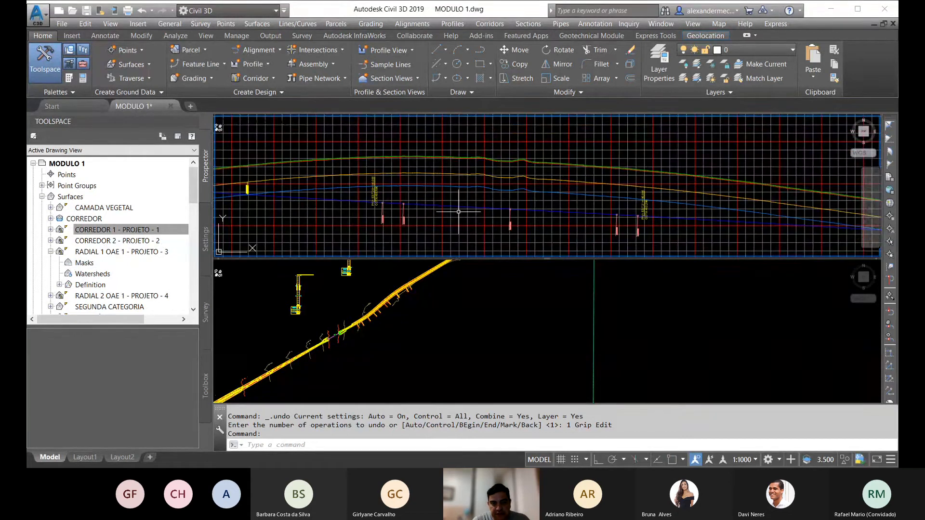
pyautogui.scroll(-4, 459, 212)
pyautogui.click(399, 302)
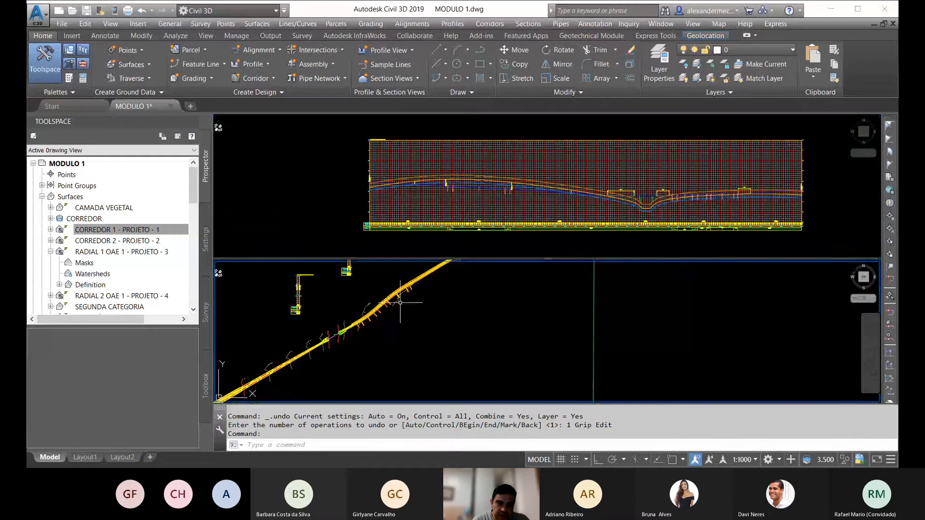
pyautogui.scroll(8, 400, 302)
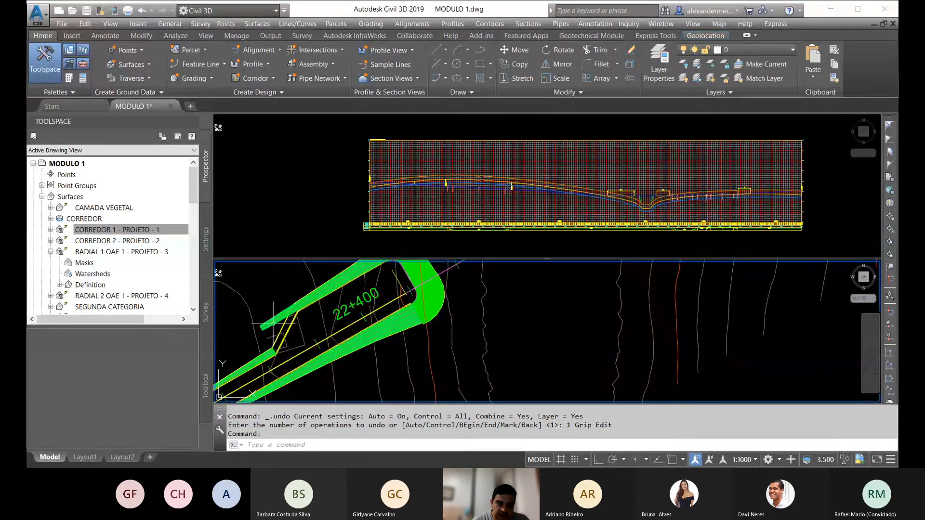
pyautogui.click(274, 324)
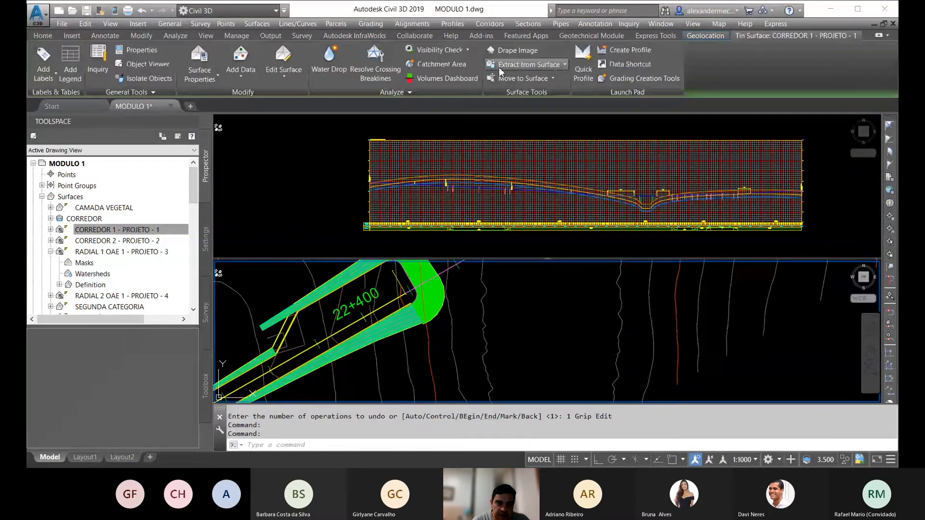
pyautogui.click(445, 79)
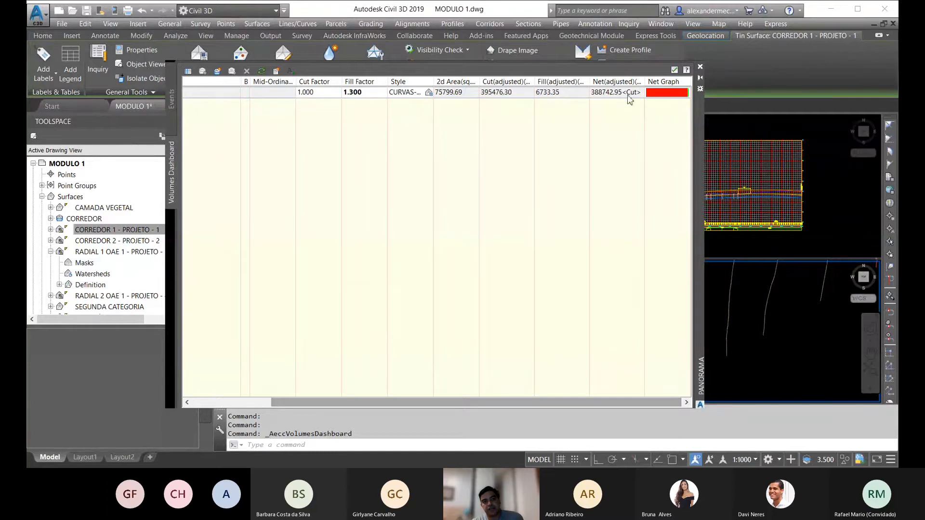
pyautogui.click(700, 67)
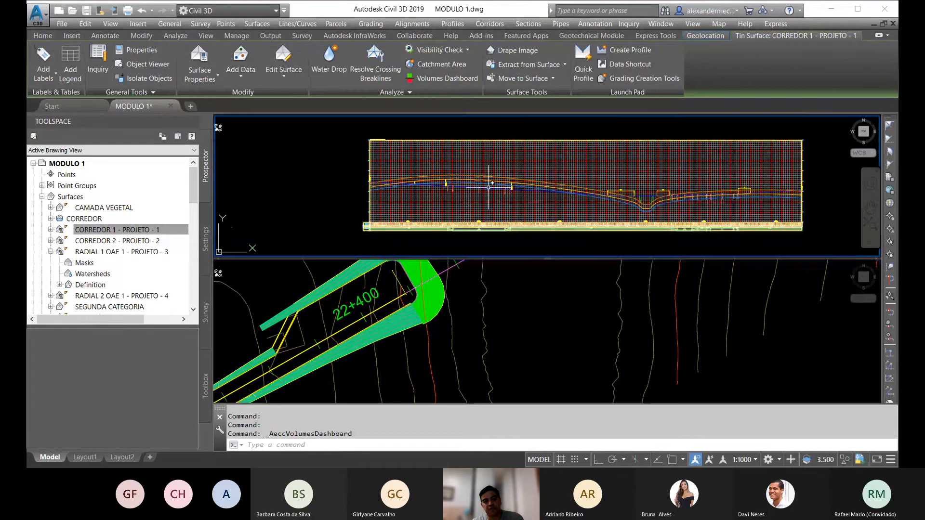
# Step: Set the fill factor of the volume surface to 1.000 in the Volumes Dashboard
pyautogui.scroll(5, 490, 185)
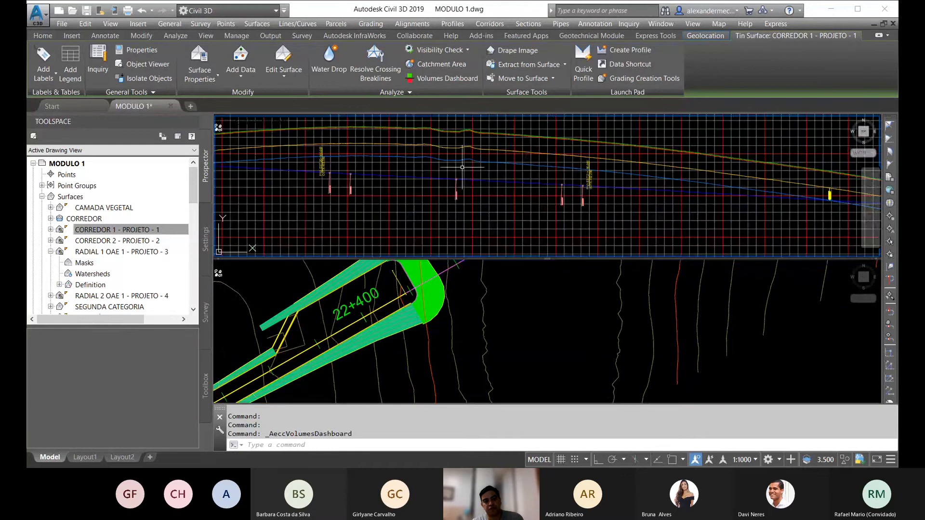
pyautogui.scroll(-2, 462, 167)
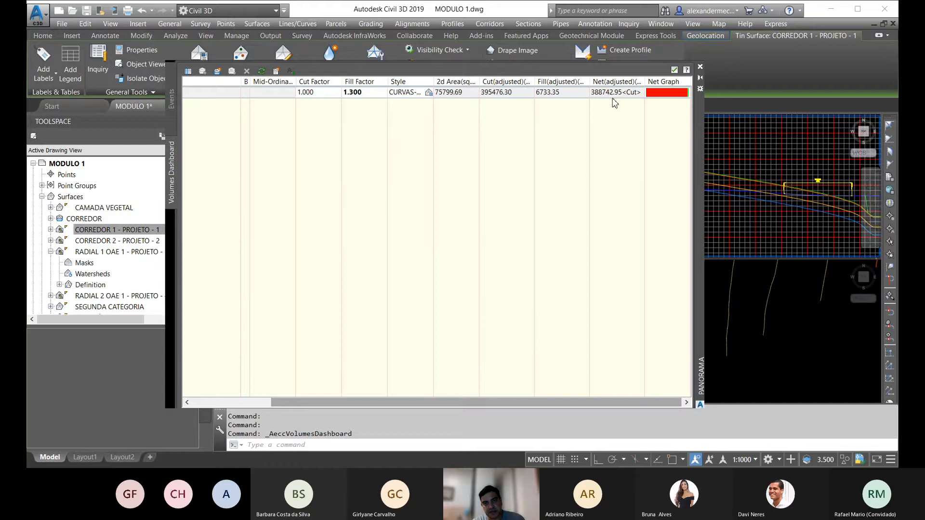
pyautogui.doubleClick(355, 93)
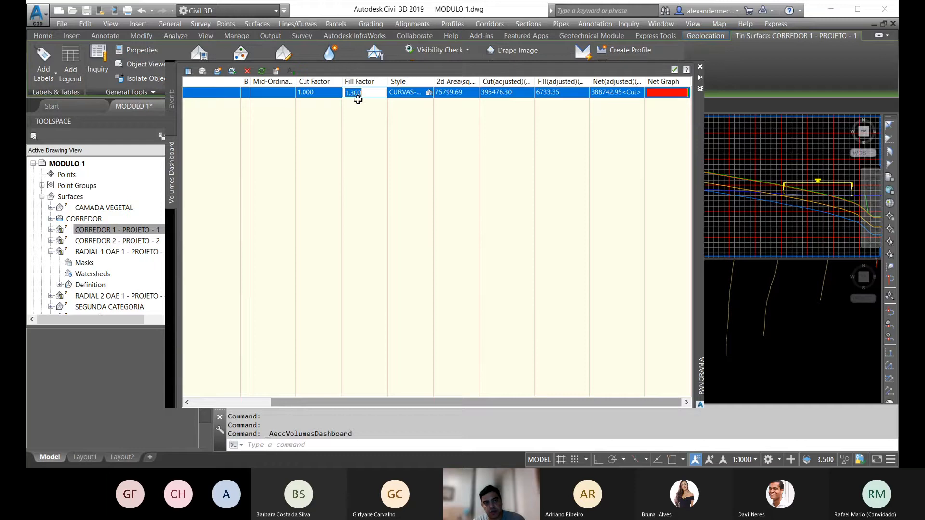
pyautogui.write('1')
pyautogui.press('Return')
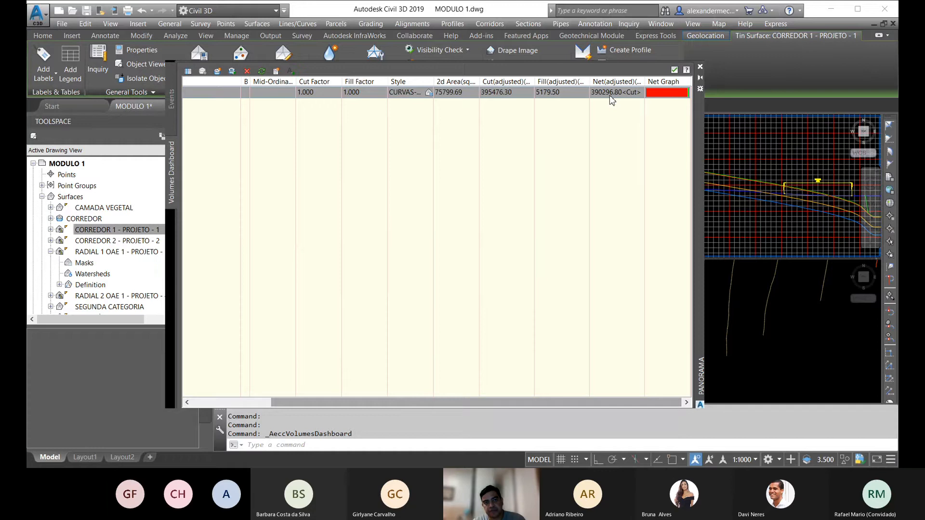
# Step: Set the cut factor of the same volume surface to 1.300 and close the Volumes Dashboard
pyautogui.doubleClick(314, 93)
pyautogui.moveTo(314, 94); pyautogui.dragTo(302, 94)
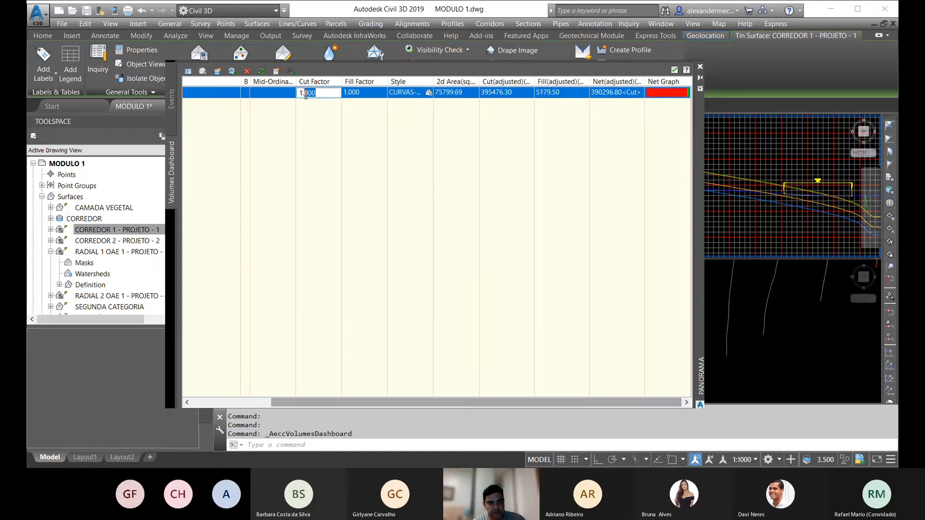
pyautogui.write('3')
pyautogui.press('Return')
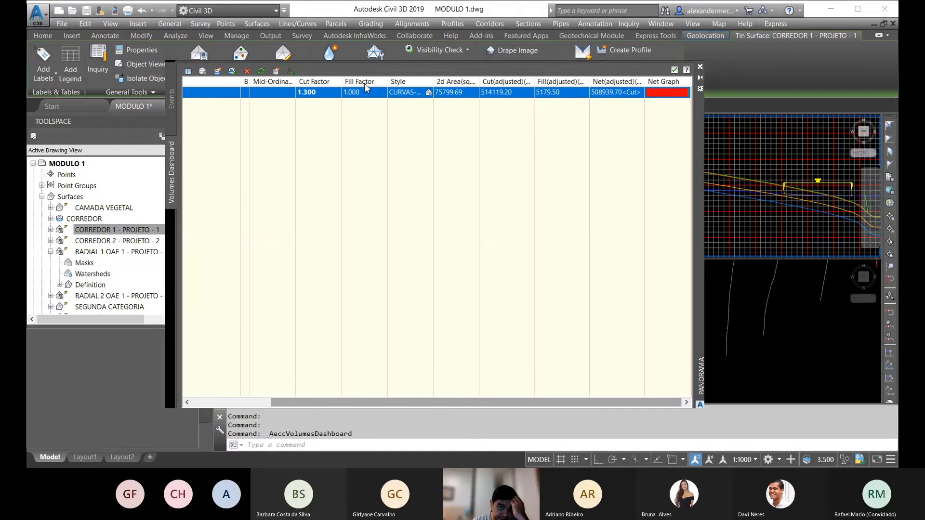
pyautogui.click(700, 67)
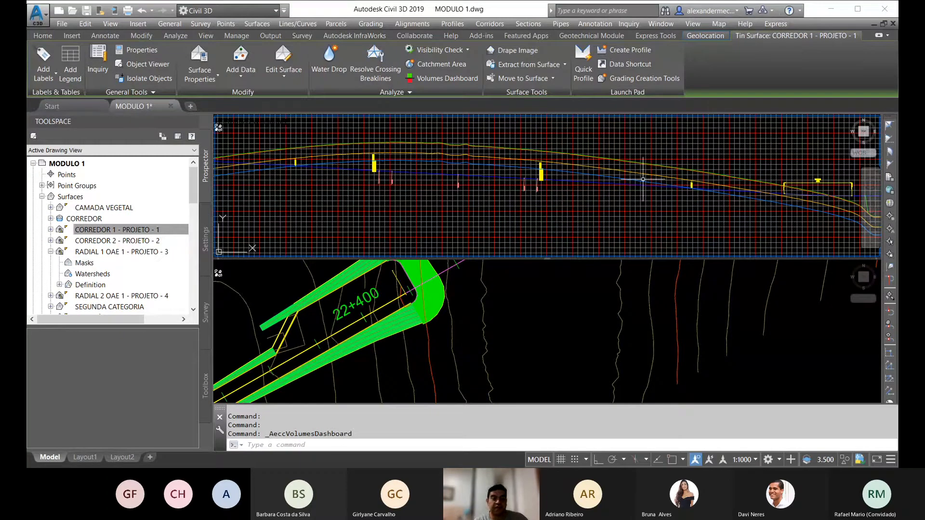
# Step: Deselect the surface and examine the full corridor layout in plan and the complete profile view
pyautogui.click(385, 347)
pyautogui.press('Escape')
pyautogui.scroll(-8, 375, 308)
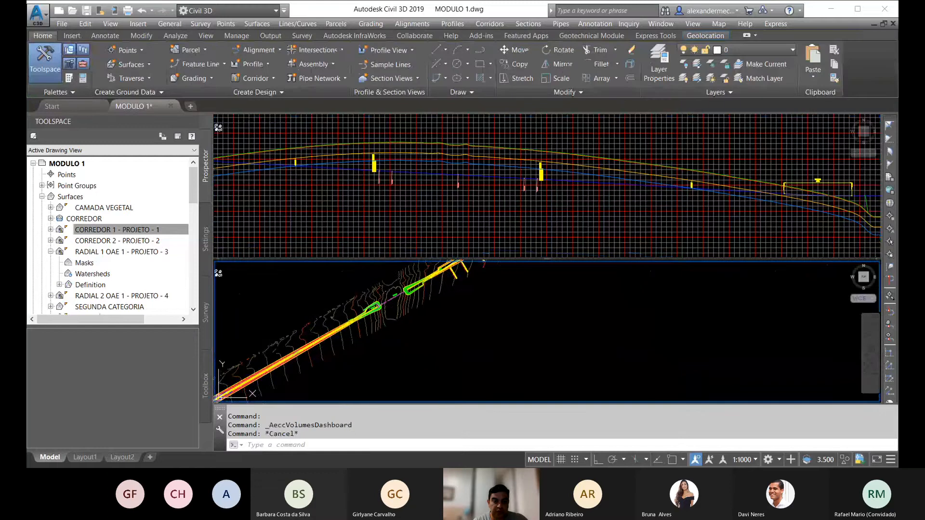
pyautogui.moveTo(422, 316); pyautogui.dragTo(413, 330, button='middle')
pyautogui.scroll(-5, 392, 289)
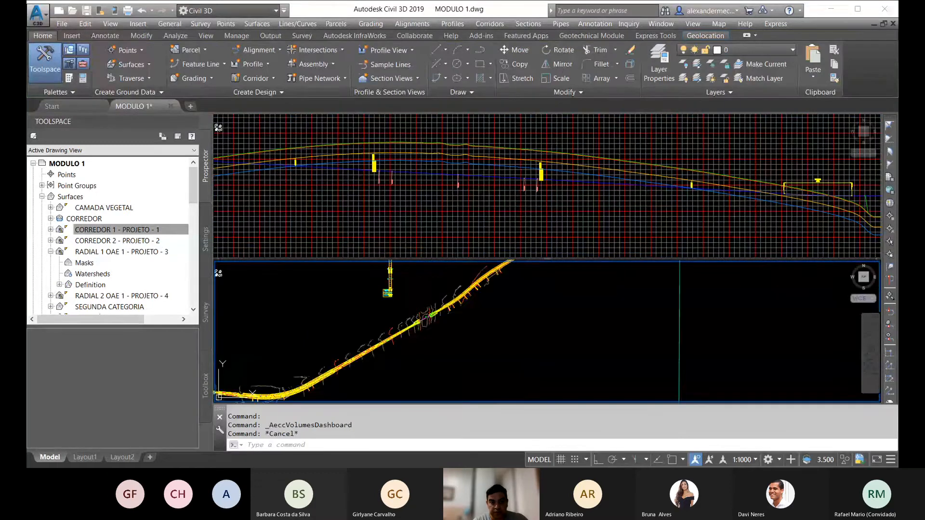
pyautogui.scroll(2, 410, 352)
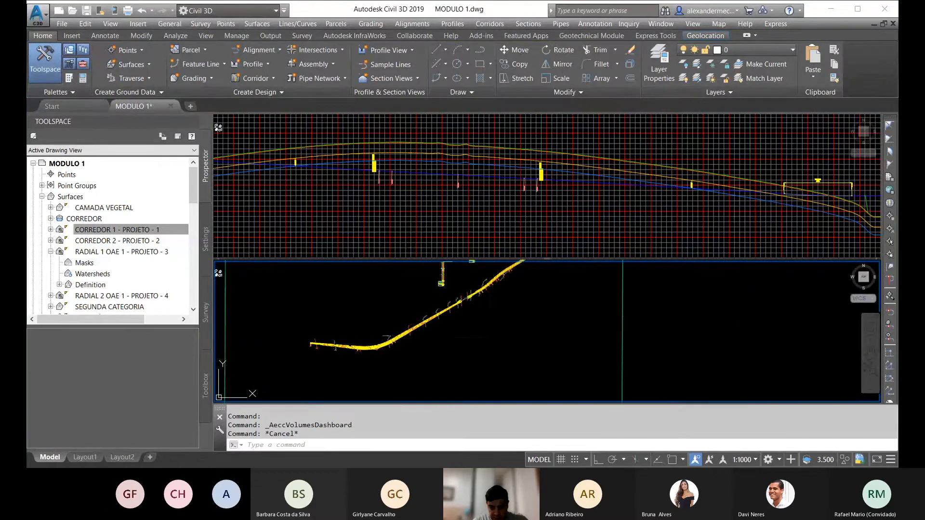
pyautogui.moveTo(458, 312); pyautogui.dragTo(441, 331, button='middle')
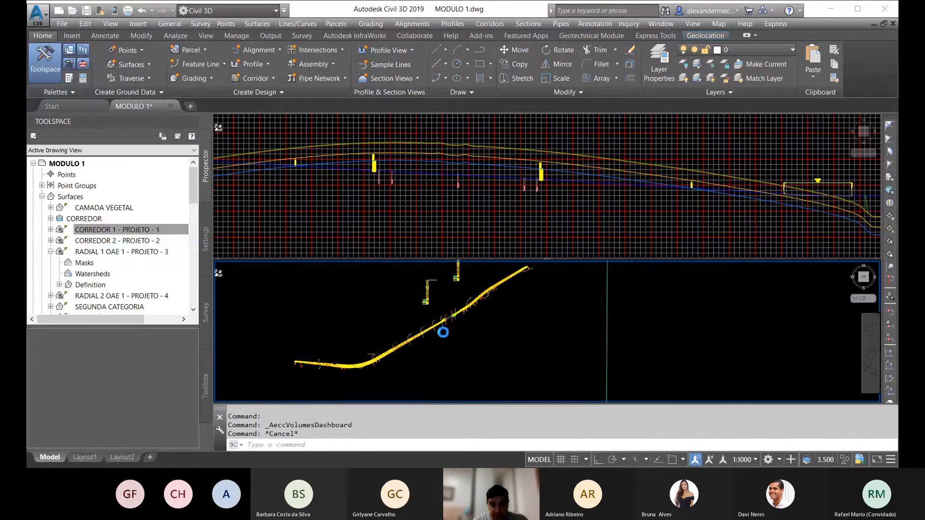
pyautogui.click(513, 214)
pyautogui.scroll(-6, 486, 205)
pyautogui.scroll(3, 485, 207)
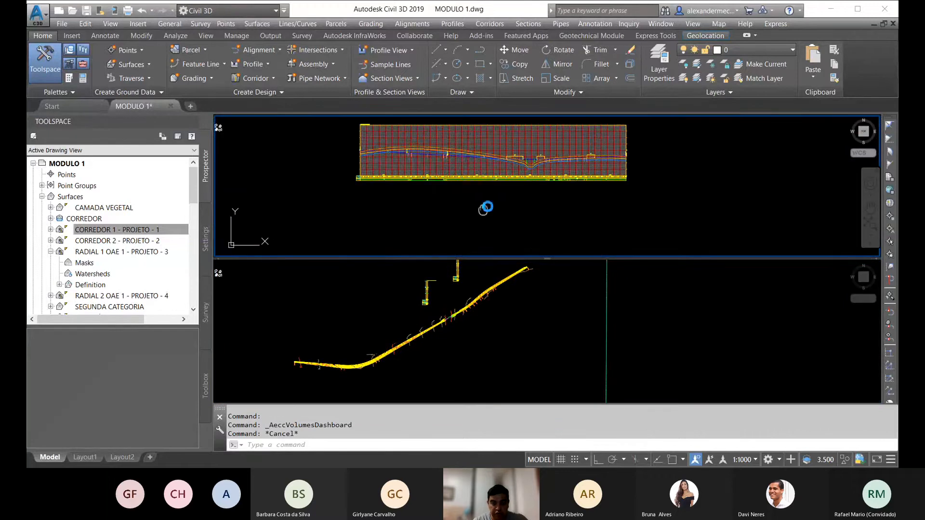
pyautogui.scroll(-8, 502, 178)
pyautogui.scroll(4, 453, 215)
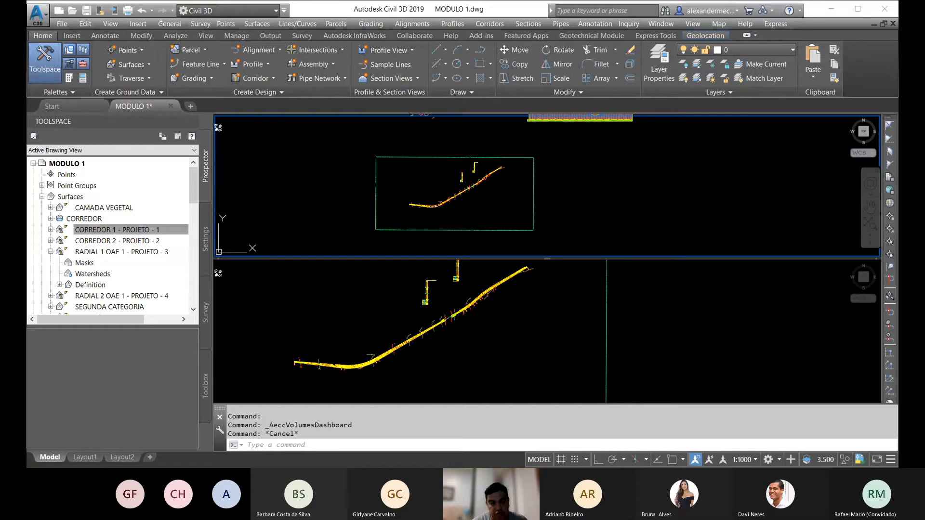
# Step: Examine the corridor in plan in the upper viewport, from its starting station through the curve and along the straight
pyautogui.click(493, 285)
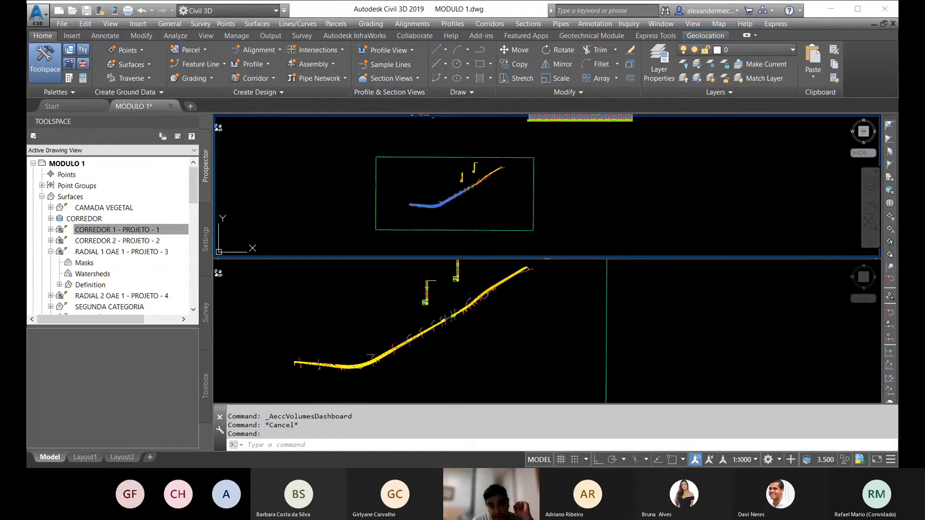
pyautogui.press('Escape')
pyautogui.scroll(5, 411, 200)
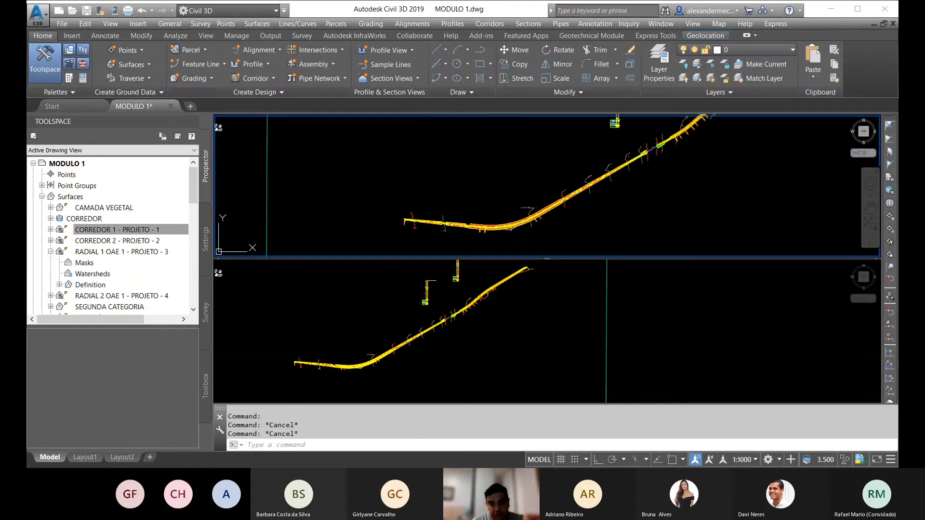
pyautogui.moveTo(630, 211); pyautogui.dragTo(466, 221, button='middle')
pyautogui.scroll(-4, 491, 187)
pyautogui.scroll(4, 462, 191)
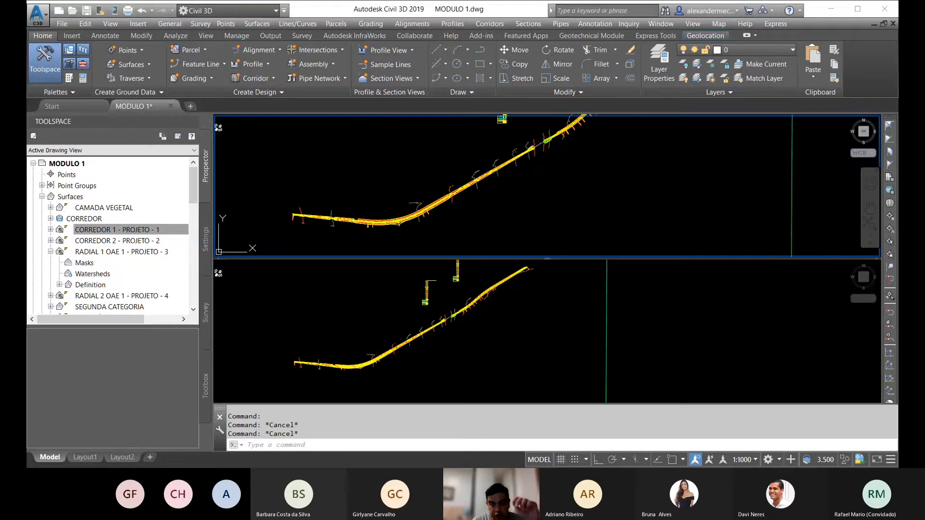
pyautogui.scroll(-3, 463, 191)
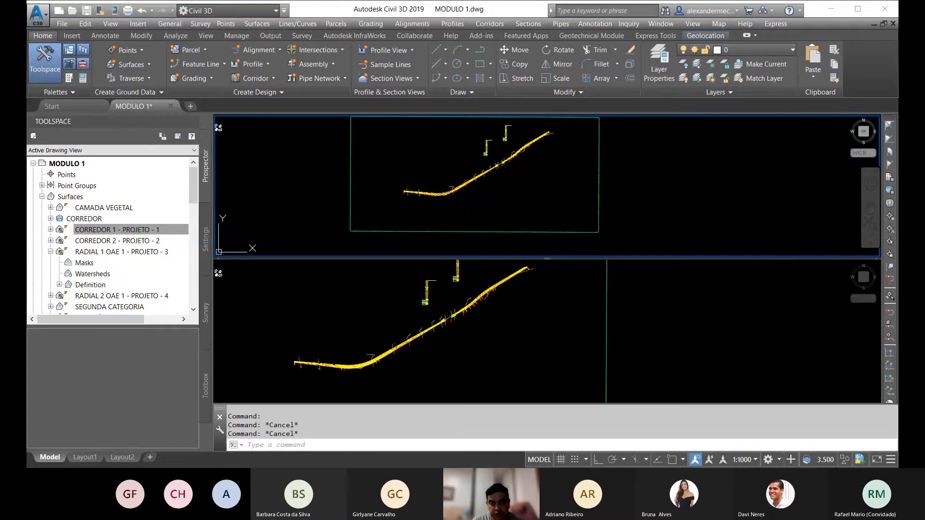
pyautogui.scroll(4, 414, 201)
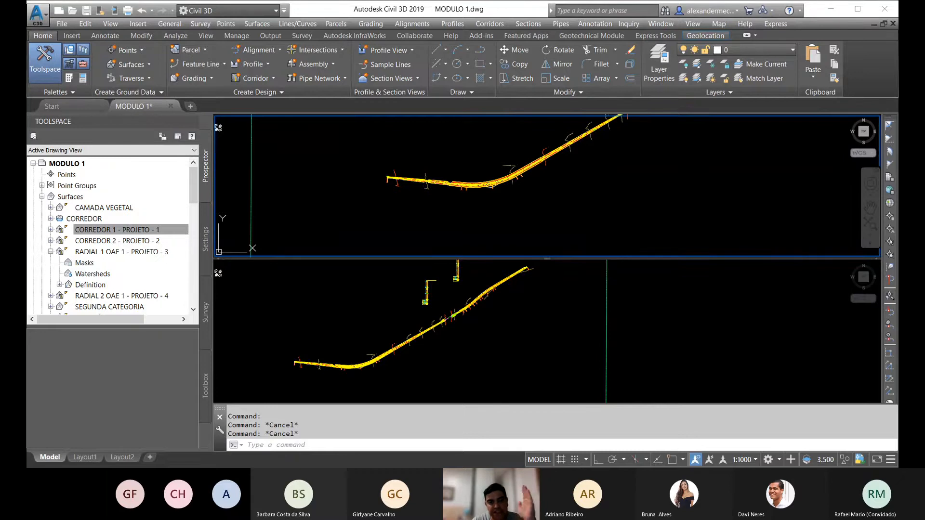
pyautogui.moveTo(543, 200); pyautogui.dragTo(504, 207, button='middle')
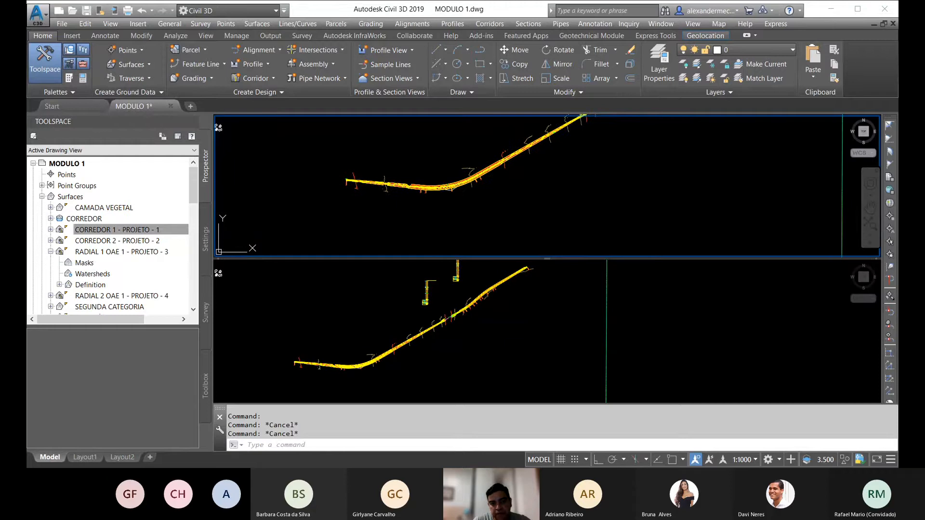
pyautogui.scroll(-1, 468, 210)
pyautogui.moveTo(566, 204); pyautogui.dragTo(515, 210, button='middle')
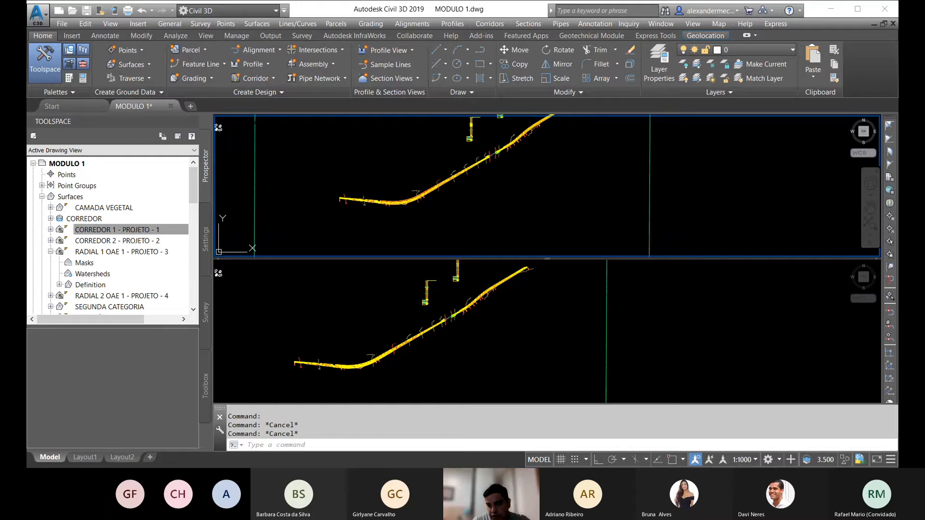
pyautogui.moveTo(459, 185)
pyautogui.mouseDown(button='middle')
pyautogui.moveTo(387, 199)
pyautogui.moveTo(493, 213)
pyautogui.mouseUp(button='middle')
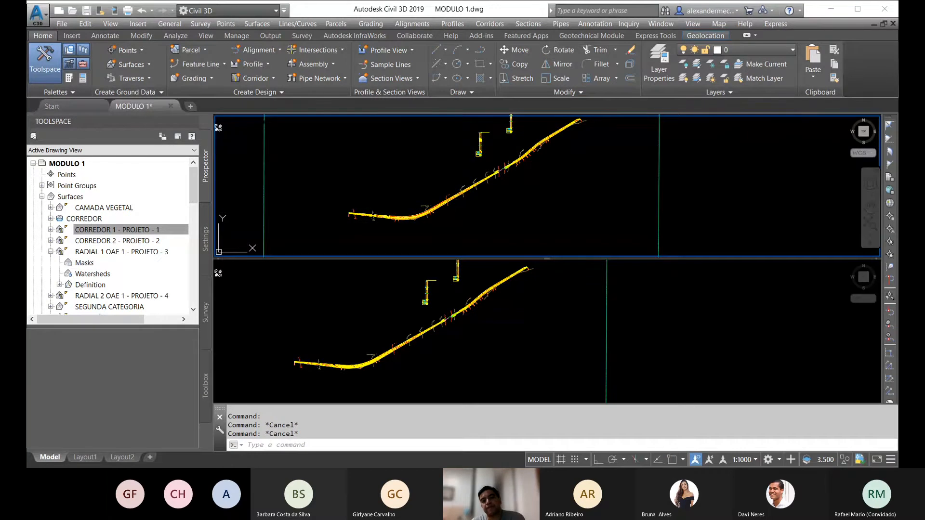
pyautogui.scroll(2, 409, 212)
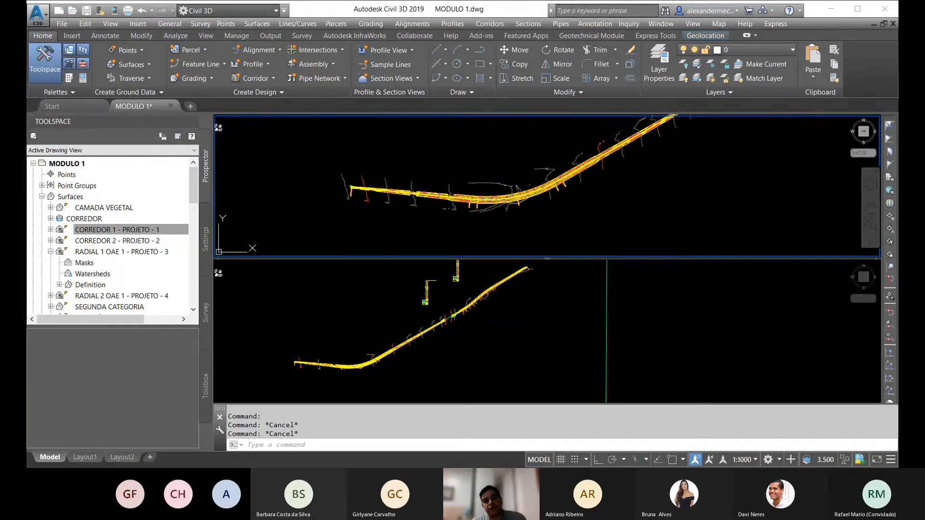
pyautogui.scroll(2, 427, 209)
pyautogui.scroll(5, 446, 179)
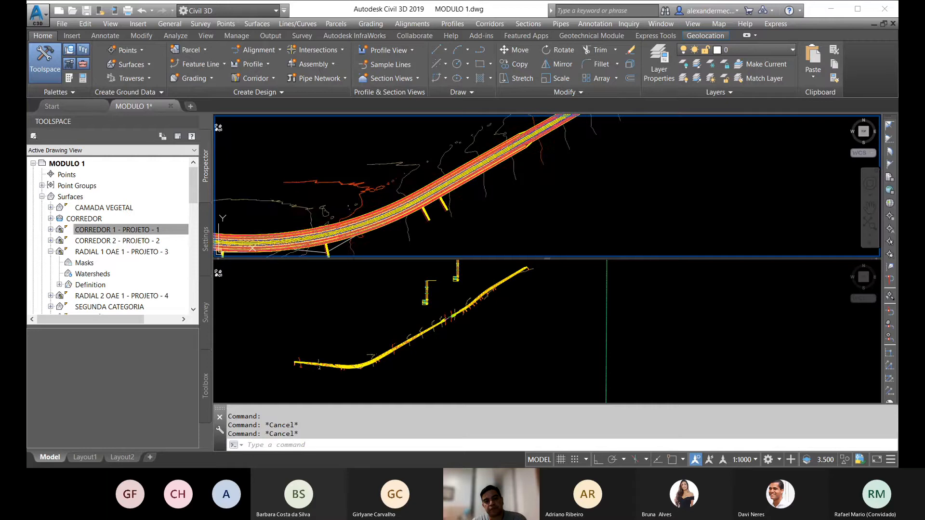
pyautogui.scroll(-5, 456, 182)
pyautogui.scroll(-4, 454, 181)
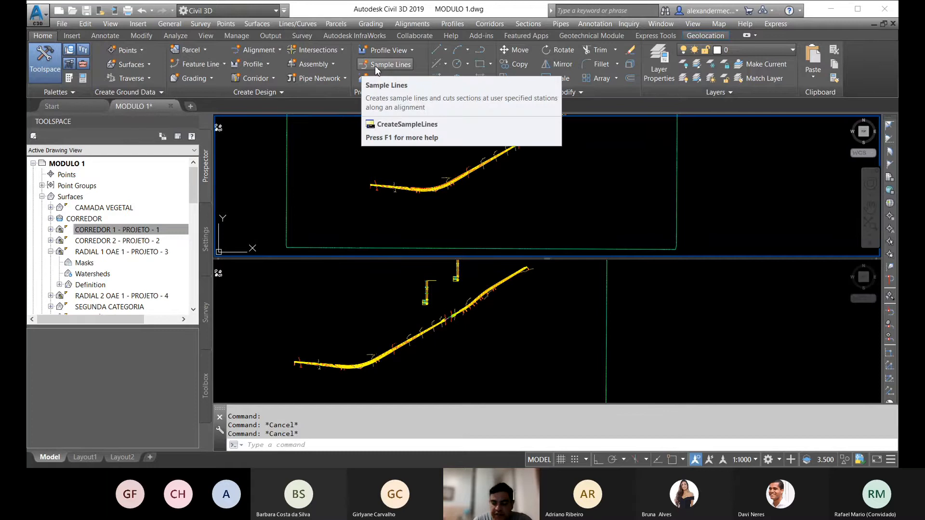
# Step: Start creating sample lines and choose ALINHAMENTO - EIXO LOTE A as the parent alignment
pyautogui.click(376, 67)
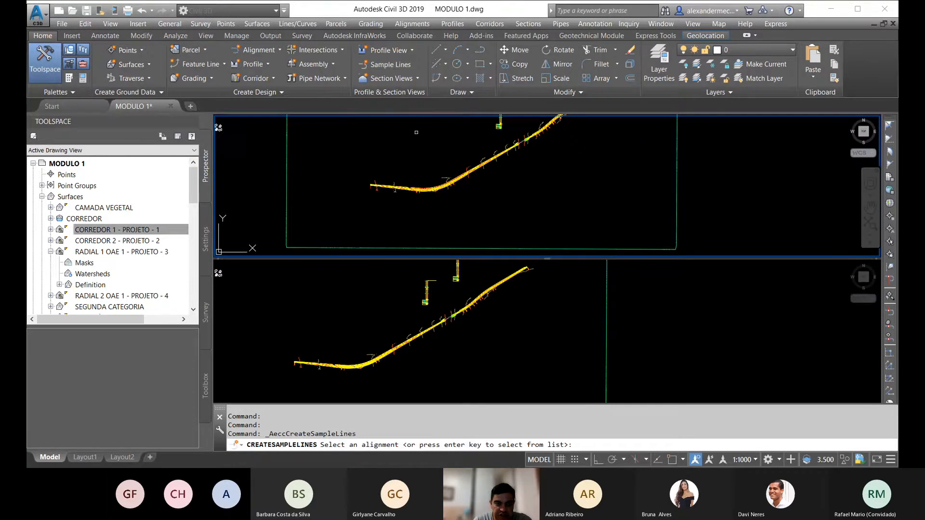
pyautogui.press('Return')
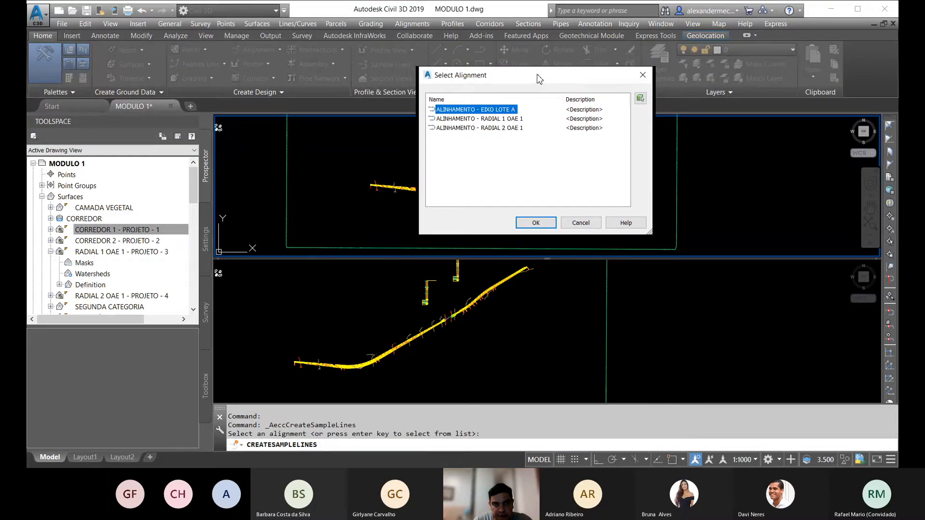
pyautogui.moveTo(539, 79); pyautogui.dragTo(378, 77)
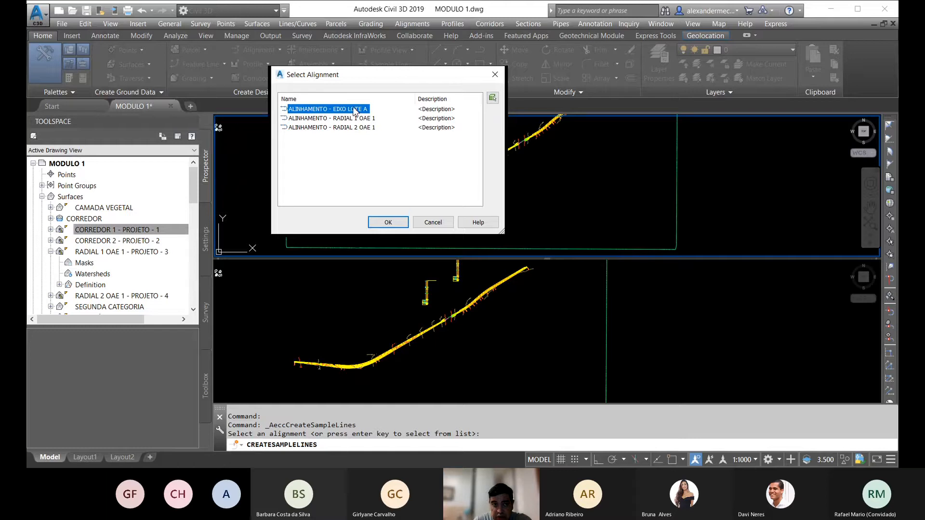
pyautogui.click(313, 119)
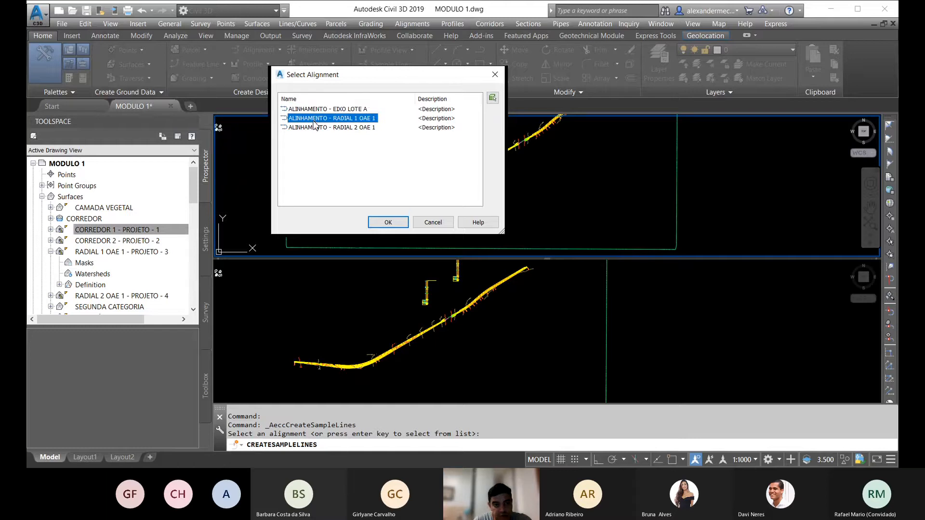
pyautogui.click(314, 127)
pyautogui.click(315, 119)
pyautogui.click(318, 110)
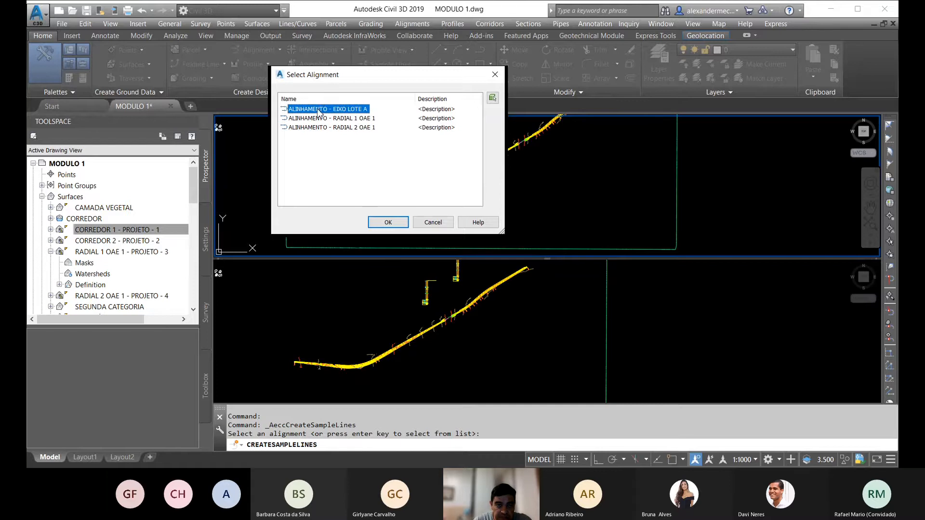
pyautogui.click(385, 222)
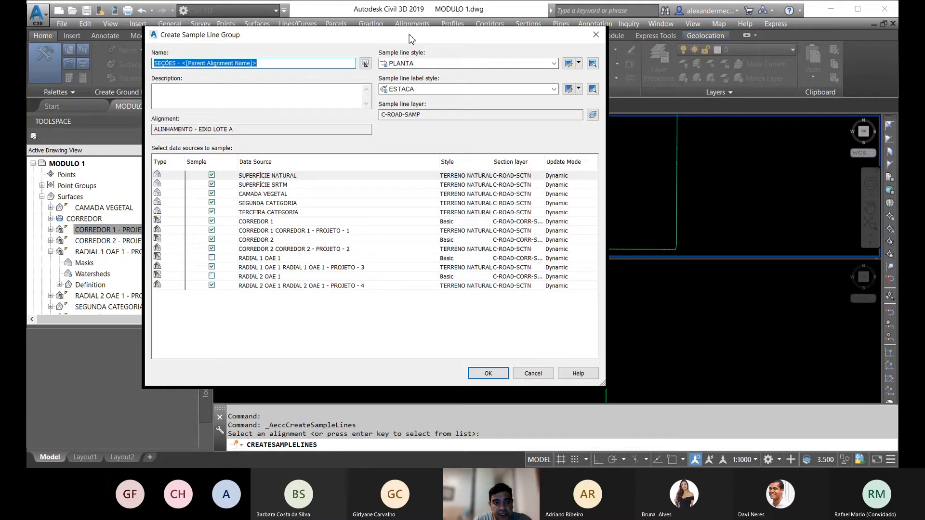
# Step: Include the RADIAL 1 OAE 1 and RADIAL 2 OAE 1 corridors so that every listed data source is sampled
pyautogui.moveTo(411, 39); pyautogui.dragTo(467, 22)
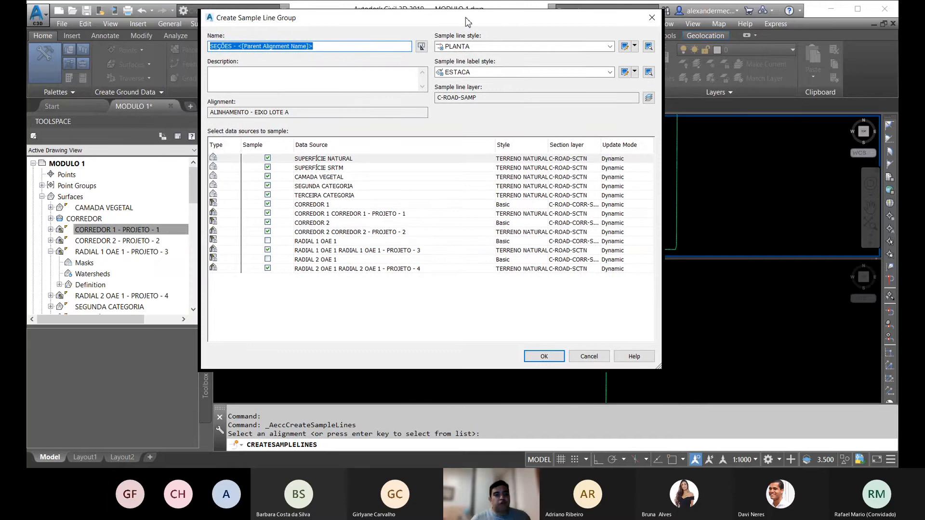
pyautogui.click(268, 241)
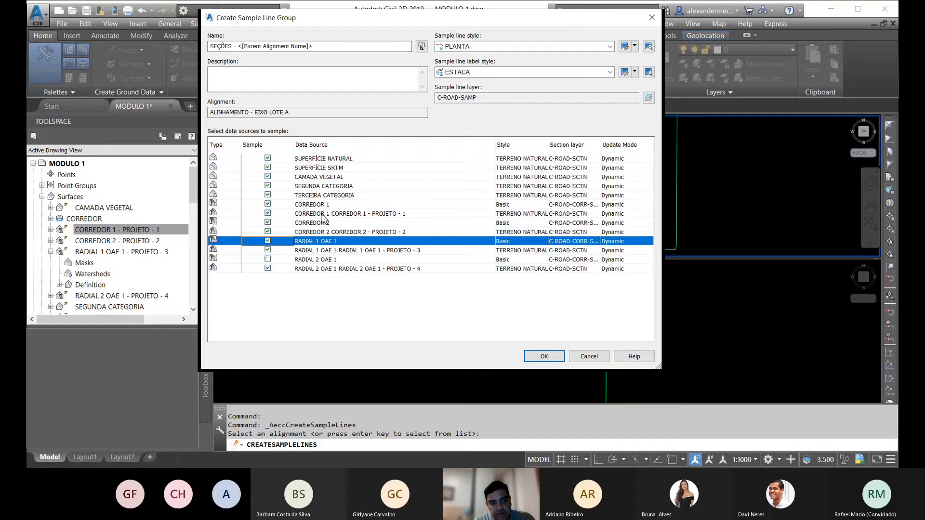
pyautogui.click(268, 260)
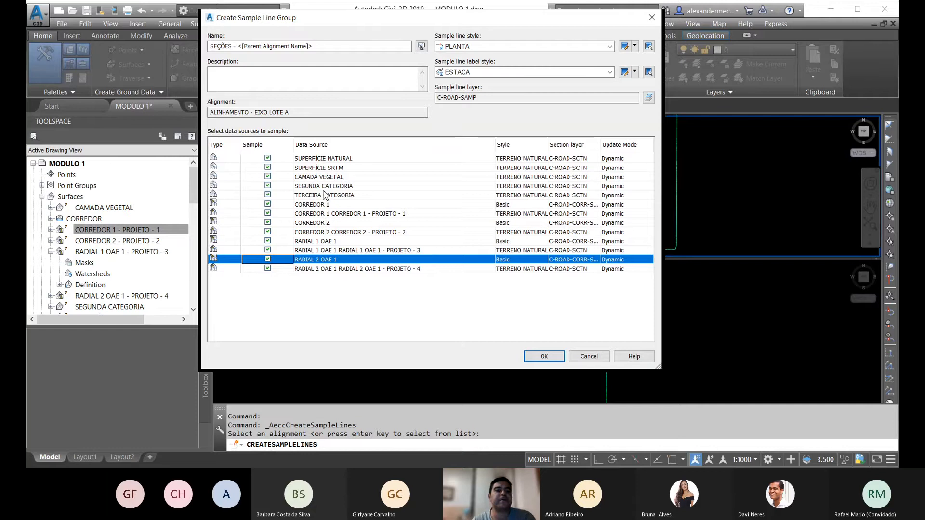
pyautogui.click(267, 223)
pyautogui.click(267, 214)
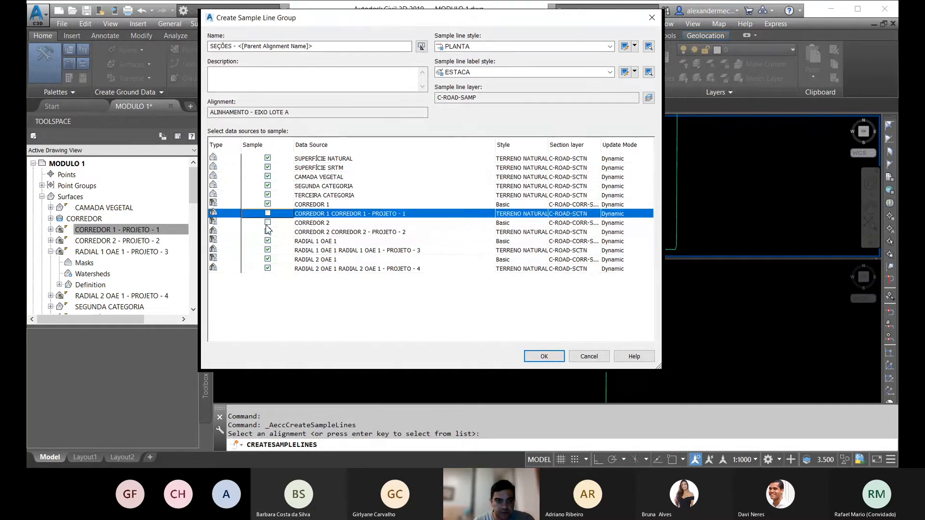
pyautogui.click(267, 231)
pyautogui.click(267, 222)
pyautogui.click(268, 214)
pyautogui.click(268, 232)
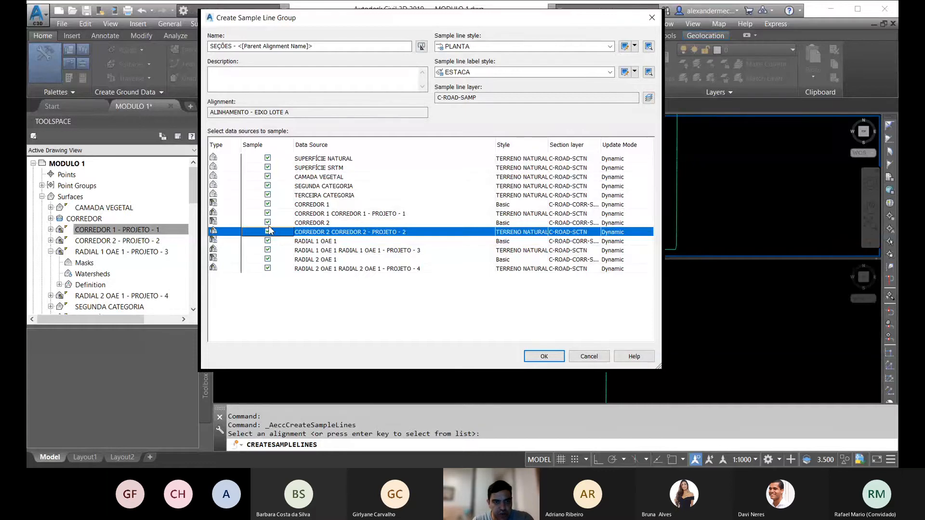
# Step: Exclude CORREDOR 2, RADIAL 1 OAE 1, RADIAL 2 OAE 1 and their project surfaces from sampling, and accept the sample line group
pyautogui.click(268, 232)
pyautogui.click(268, 241)
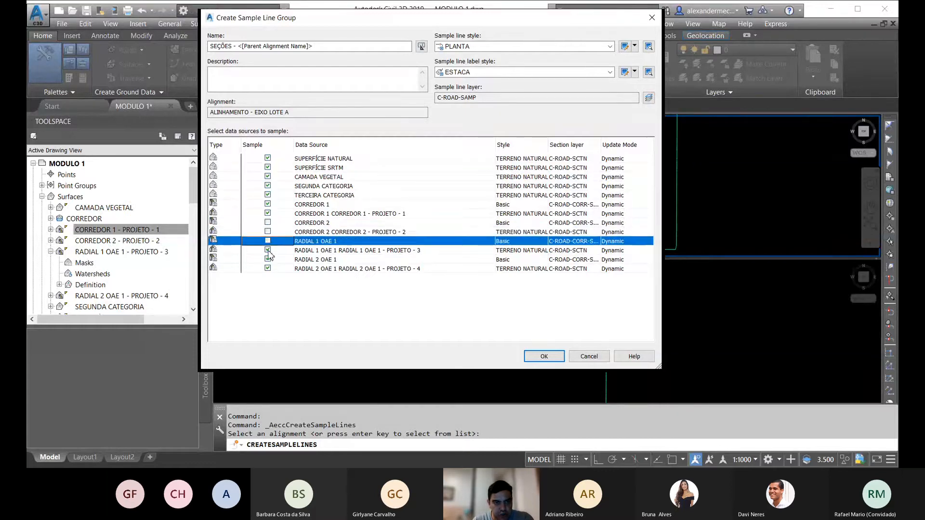
pyautogui.click(267, 250)
pyautogui.click(267, 259)
pyautogui.click(267, 268)
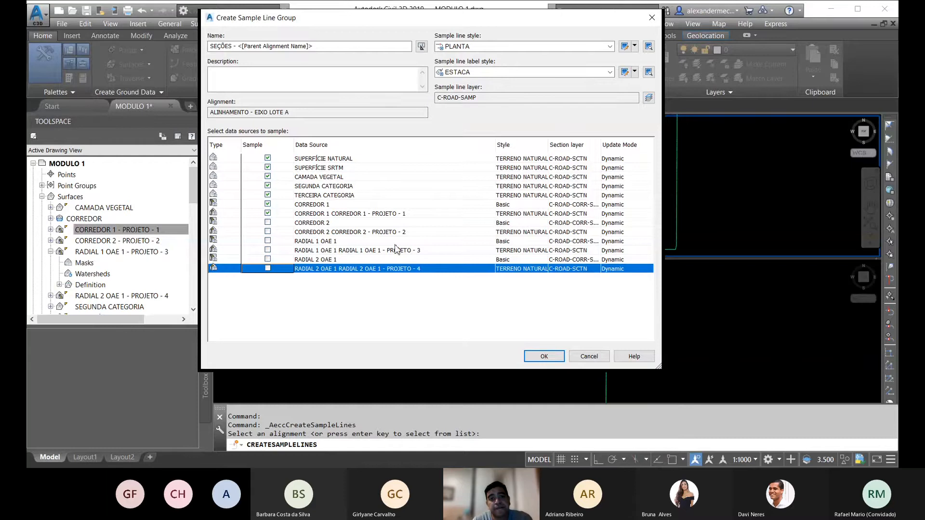
pyautogui.click(546, 357)
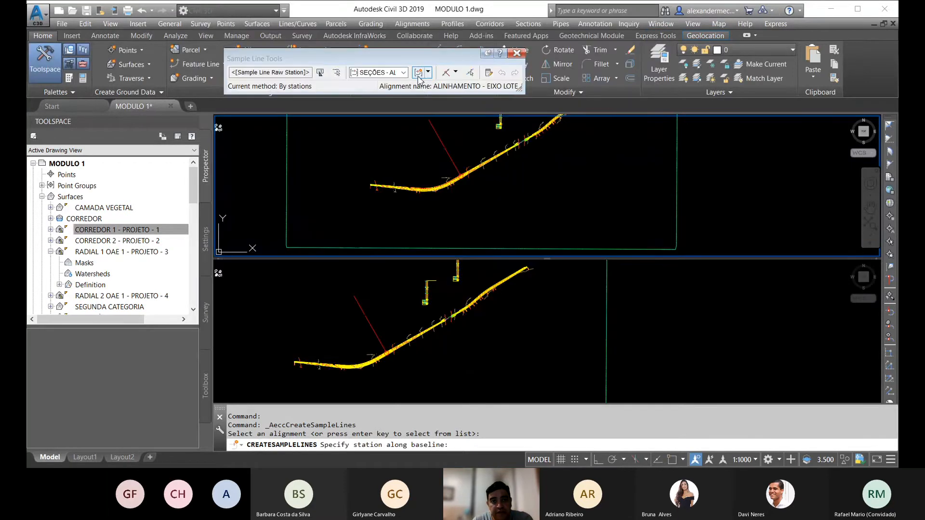
# Step: Switch the sample line creation method to a range of stations
pyautogui.click(428, 73)
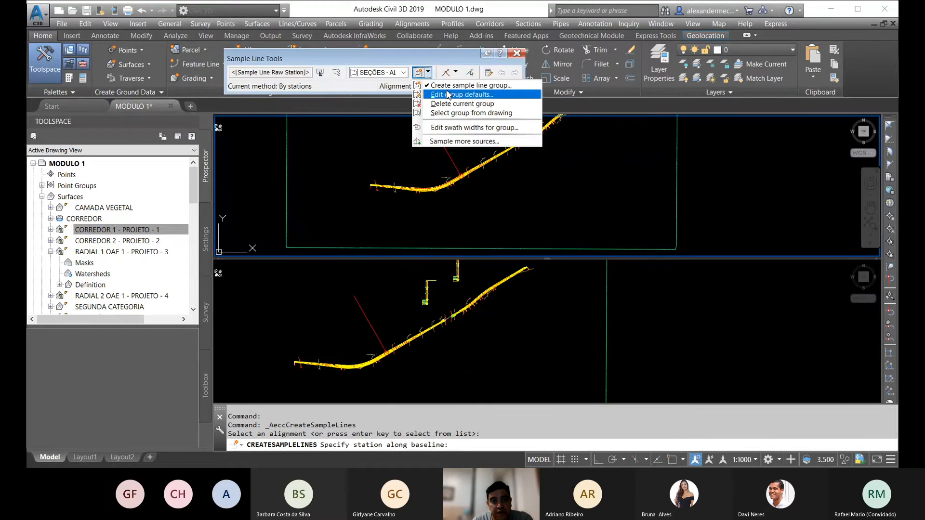
pyautogui.click(456, 73)
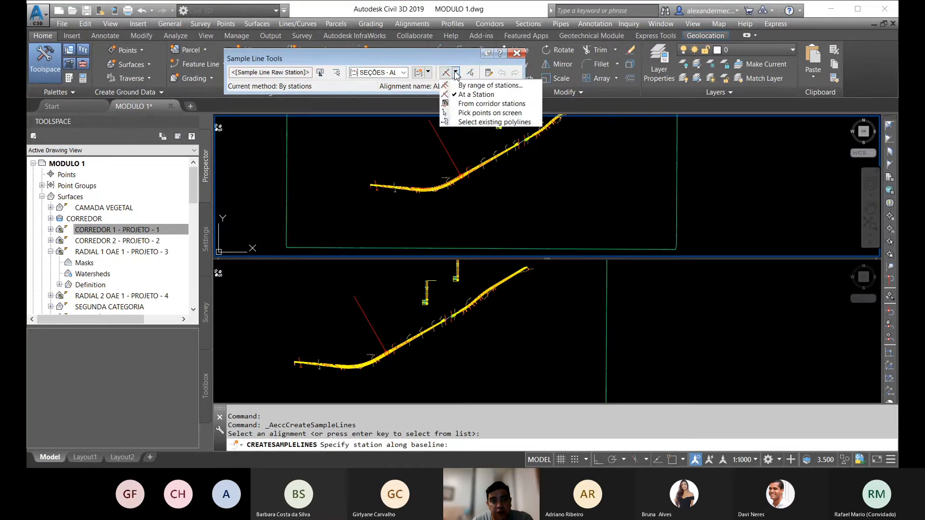
pyautogui.click(455, 73)
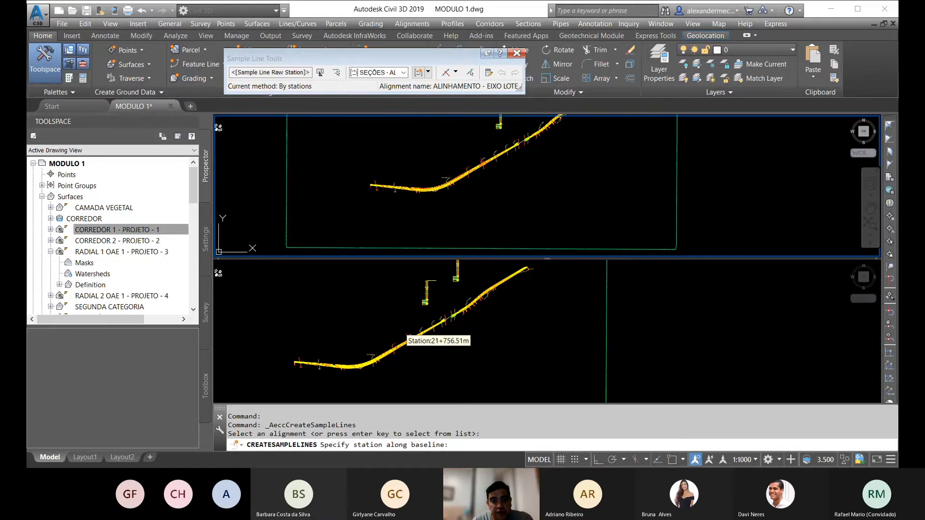
pyautogui.click(455, 72)
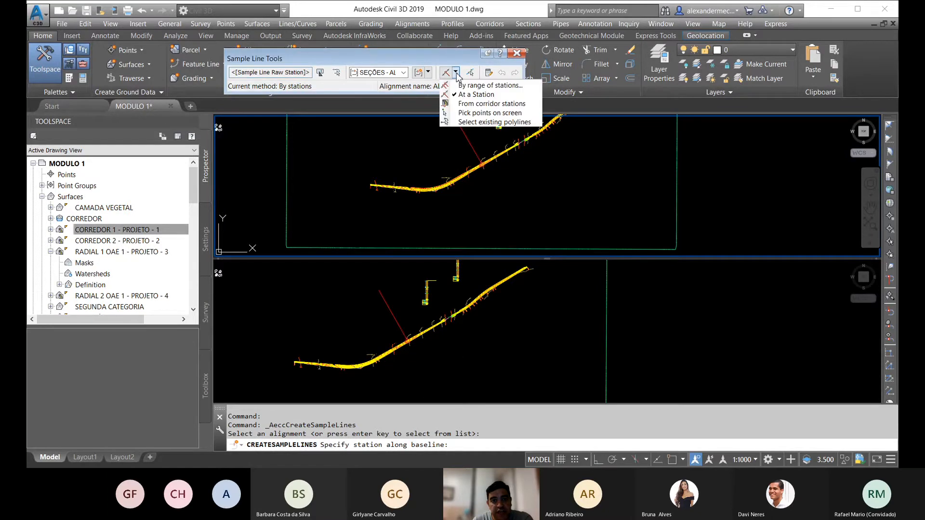
pyautogui.click(467, 90)
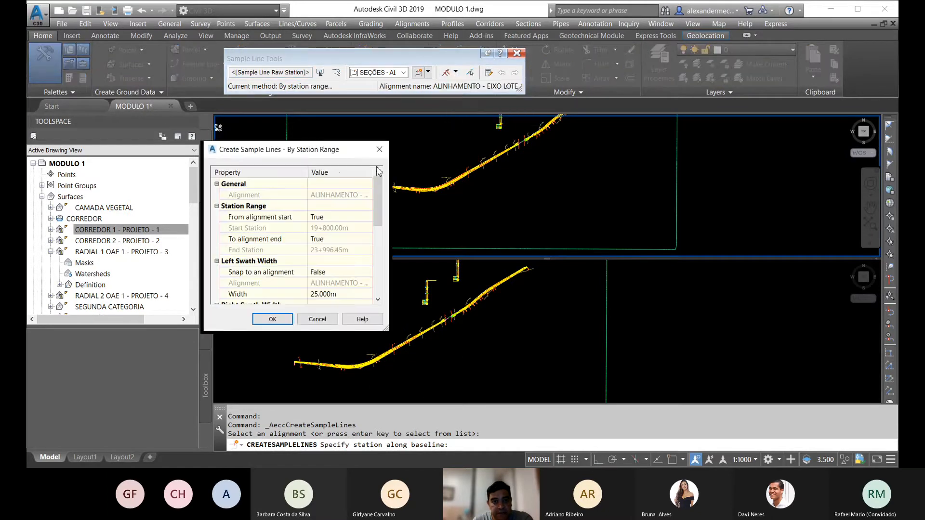
pyautogui.moveTo(350, 154); pyautogui.dragTo(383, 112)
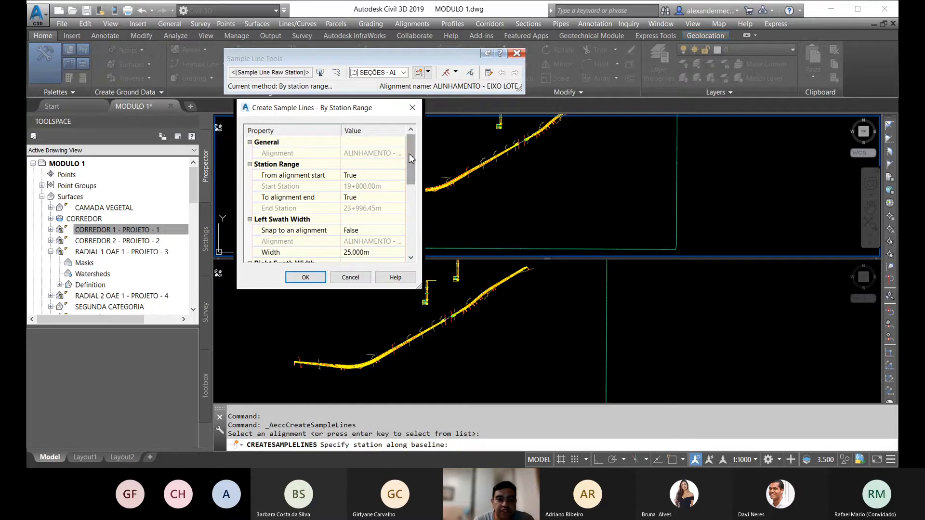
pyautogui.moveTo(410, 159)
pyautogui.mouseDown()
pyautogui.moveTo(406, 185)
pyautogui.moveTo(408, 154)
pyautogui.mouseUp()
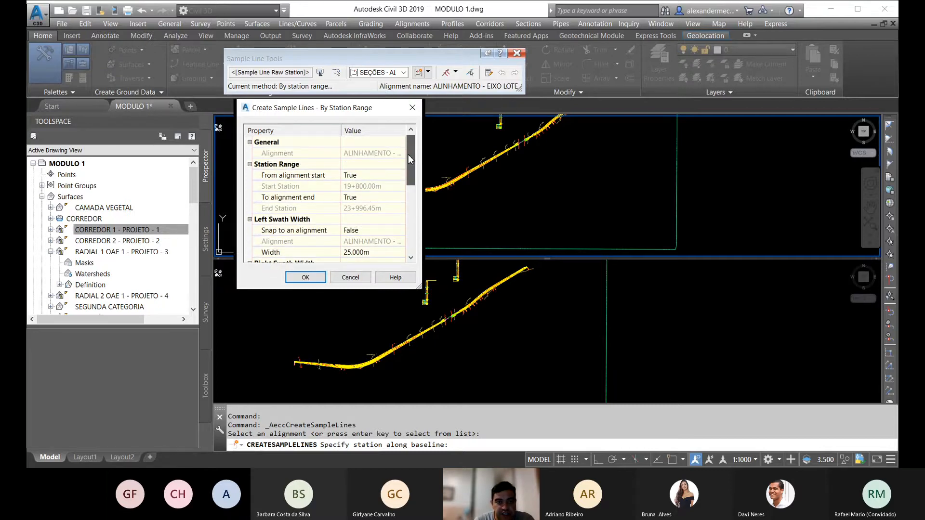
# Step: Set From alignment start and To alignment end to False so the station range can be entered manually
pyautogui.click(353, 175)
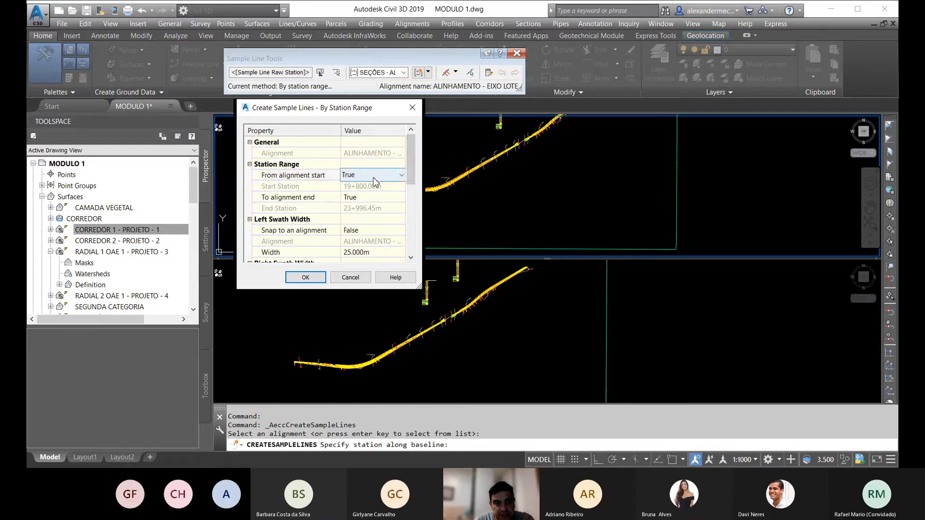
pyautogui.click(354, 176)
pyautogui.click(365, 192)
pyautogui.click(366, 197)
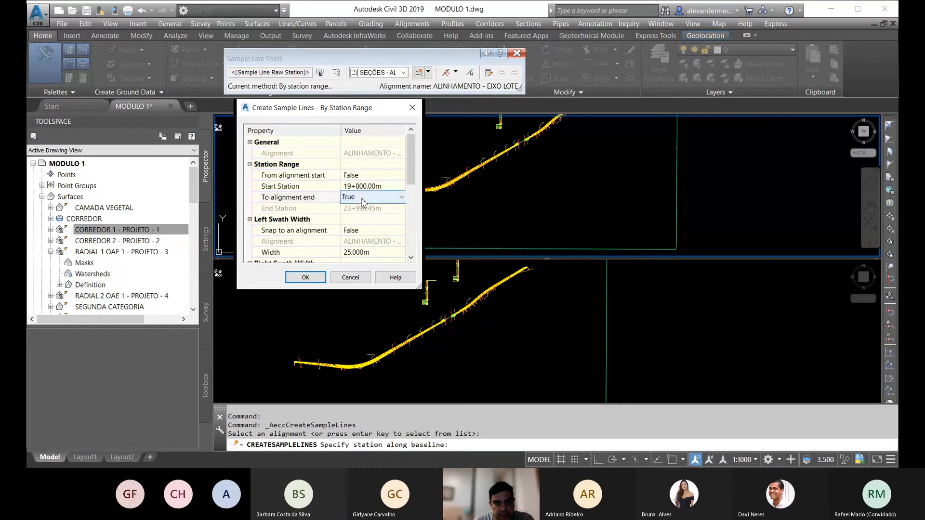
pyautogui.click(366, 198)
pyautogui.click(369, 214)
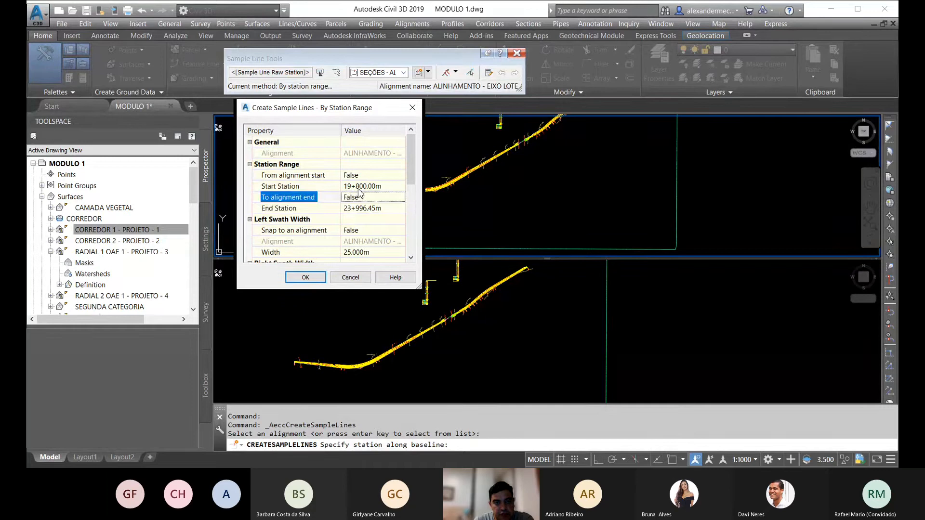
# Step: Pick the end station in plan at the corridor's end just past 22+400, and adjust it to 22+420
pyautogui.click(391, 209)
pyautogui.click(395, 209)
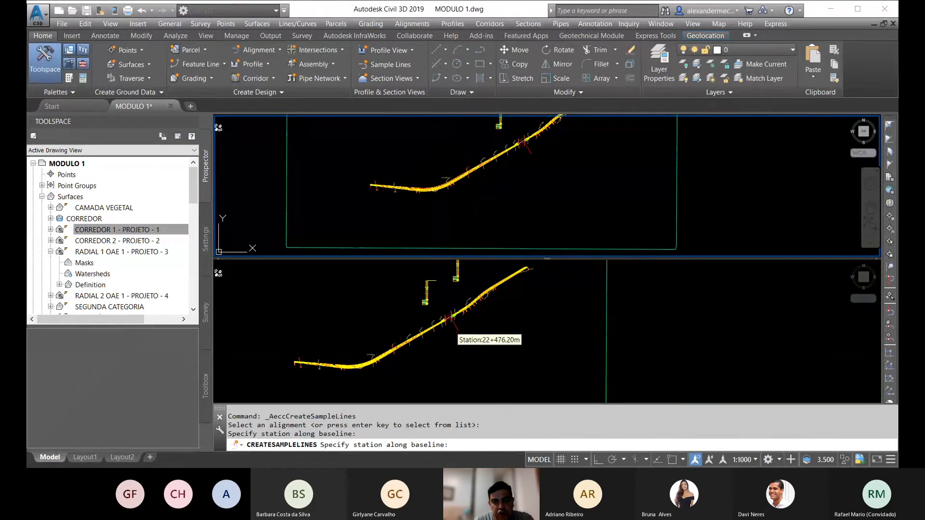
pyautogui.scroll(5, 530, 146)
pyautogui.scroll(4, 530, 146)
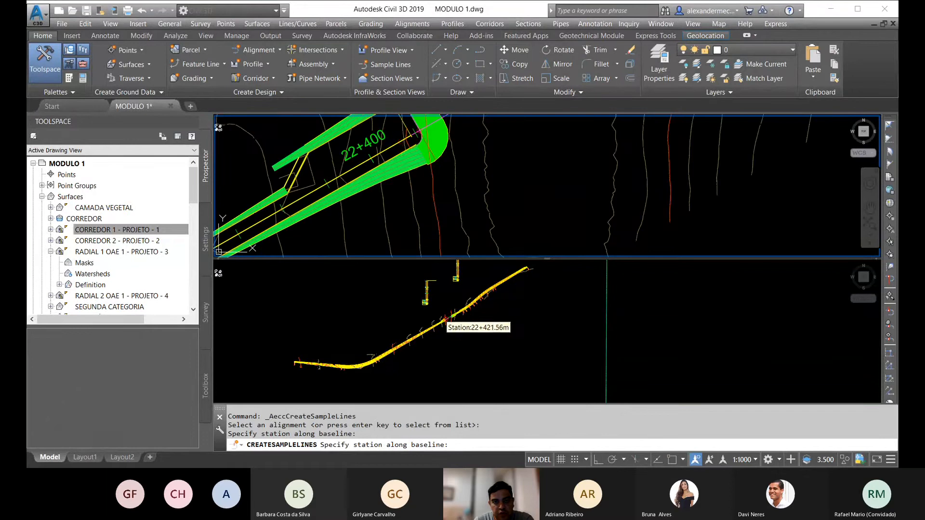
pyautogui.click(453, 223)
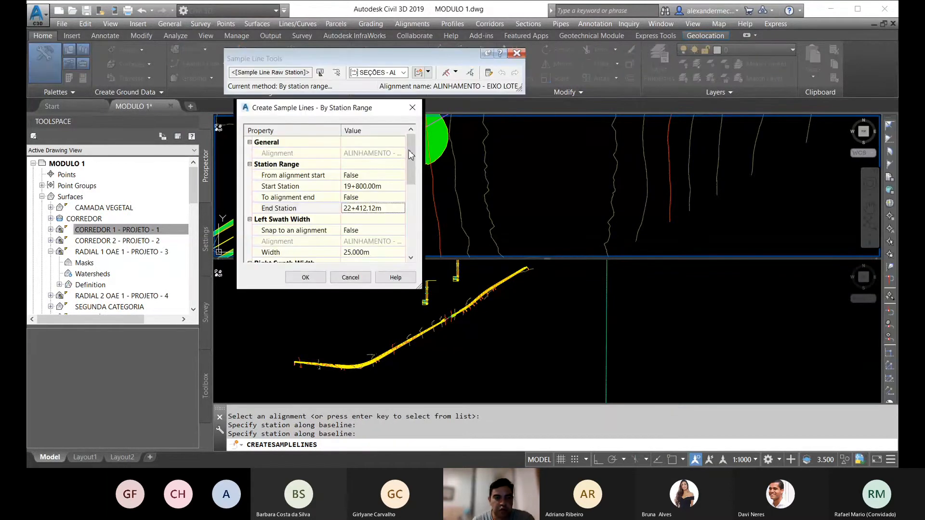
pyautogui.scroll(-2, 409, 154)
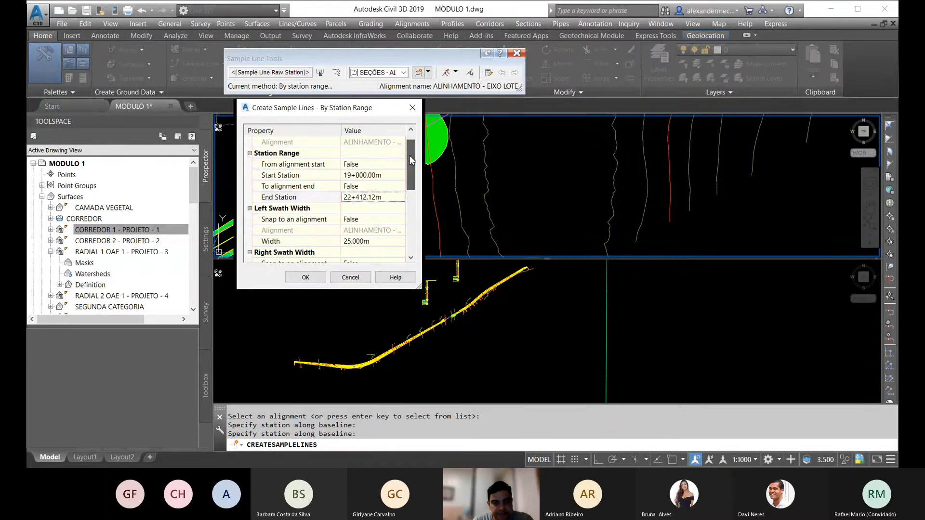
pyautogui.click(368, 186)
pyautogui.moveTo(381, 186); pyautogui.dragTo(368, 184)
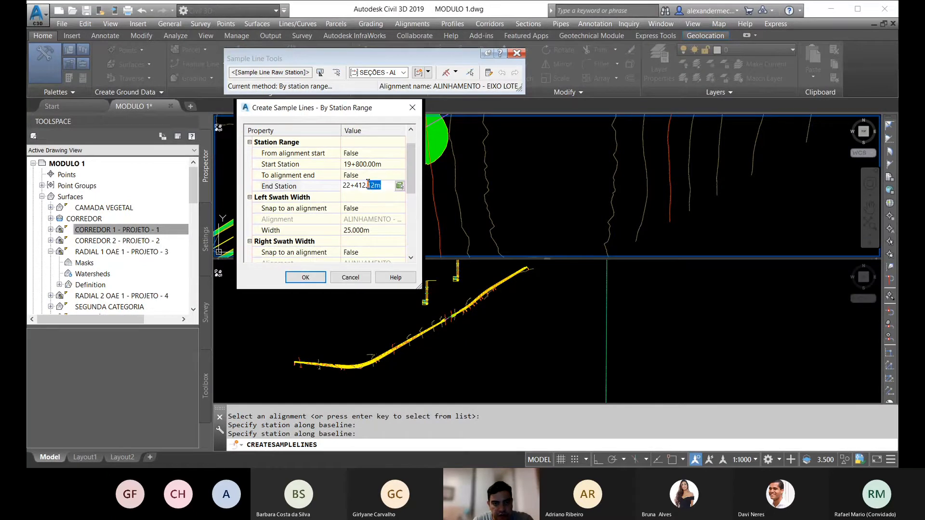
pyautogui.write('2')
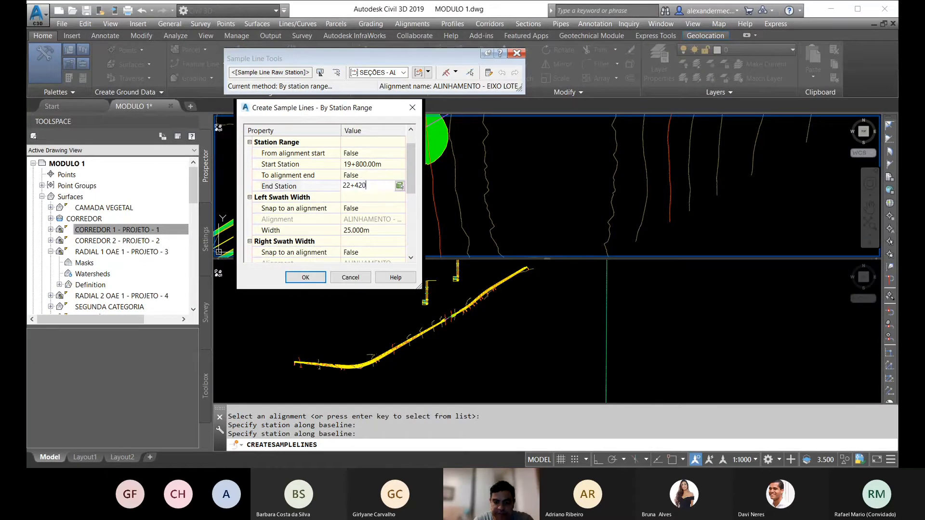
# Step: Set the left and right swath widths of the sample lines to 60 m each
pyautogui.scroll(-5, 362, 175)
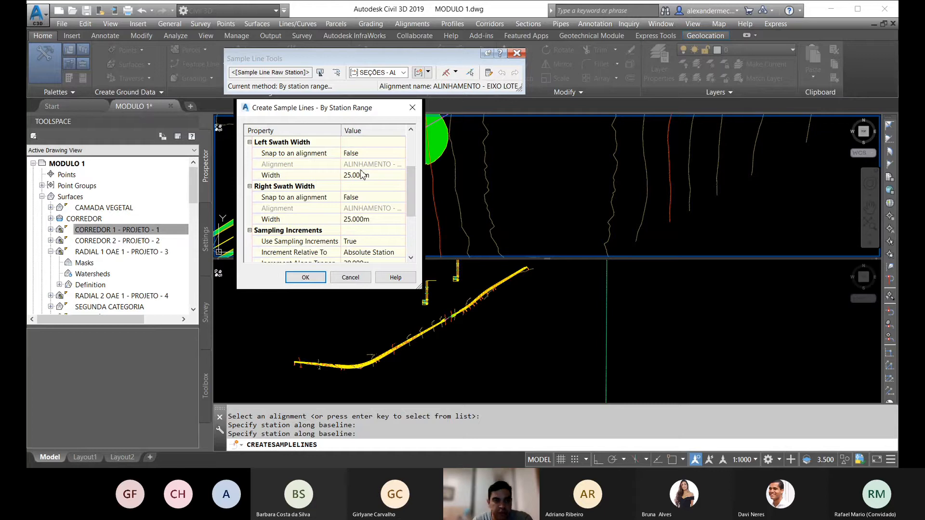
pyautogui.click(369, 176)
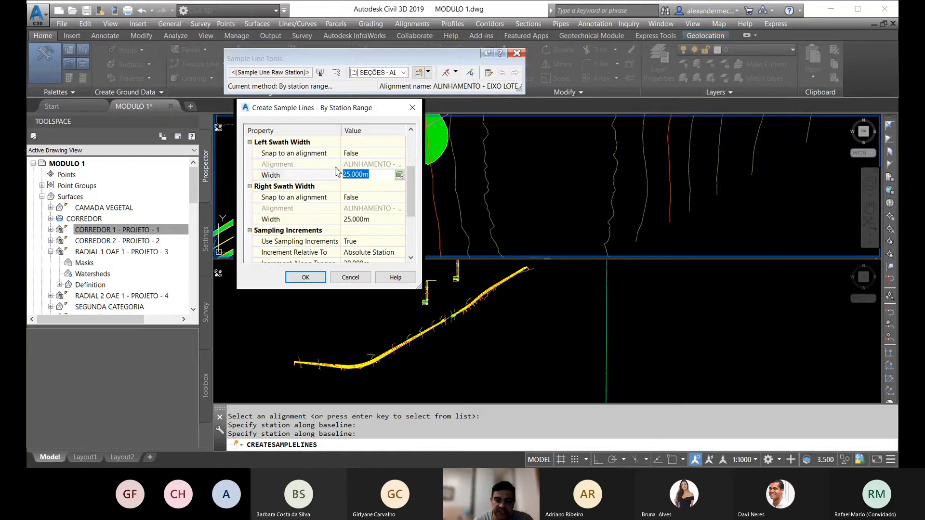
pyautogui.write('60')
pyautogui.click(370, 219)
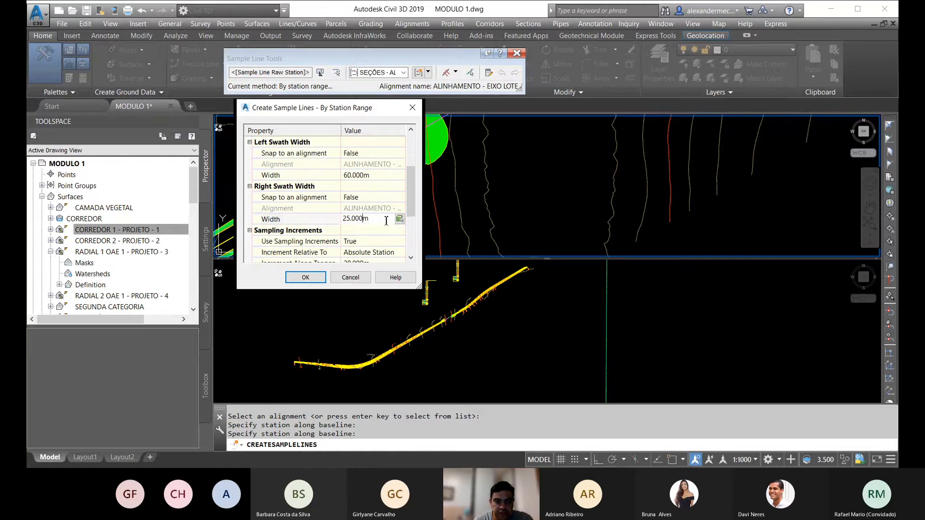
pyautogui.write('60')
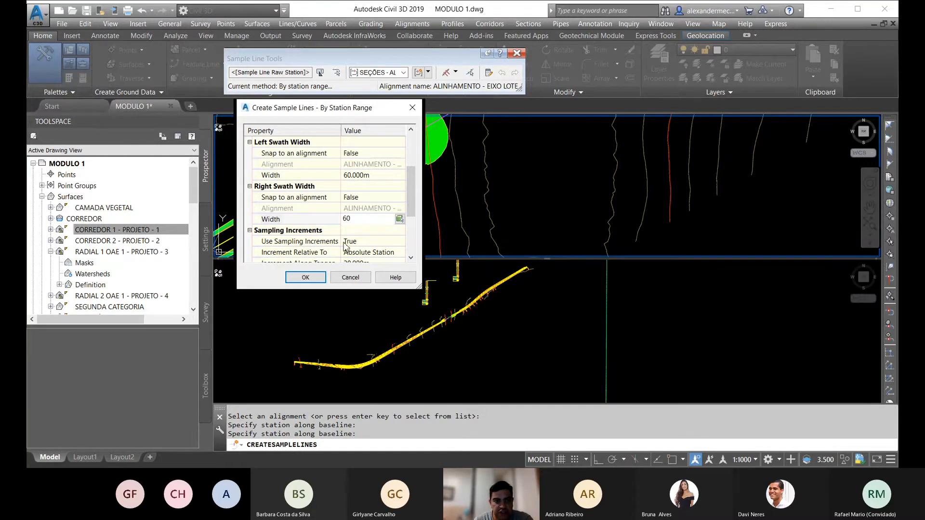
pyautogui.moveTo(413, 188); pyautogui.dragTo(418, 223)
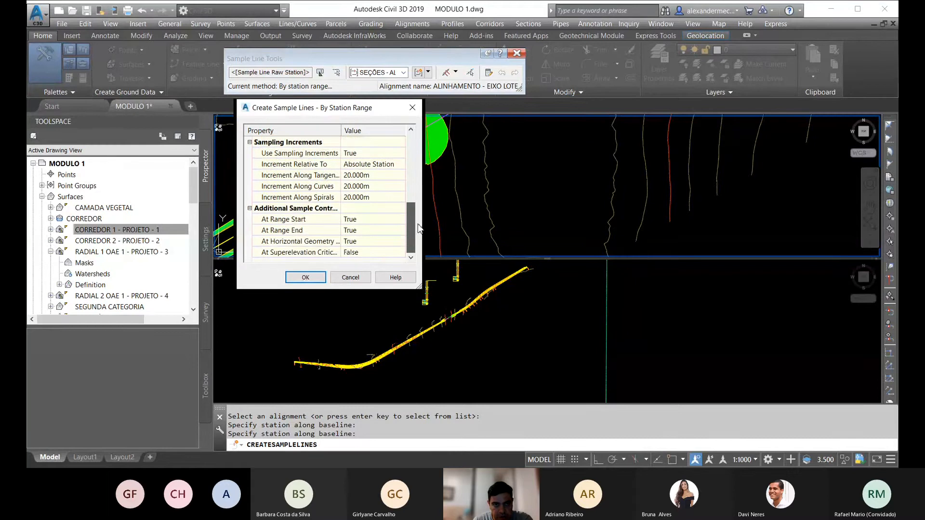
pyautogui.click(358, 188)
pyautogui.write('10')
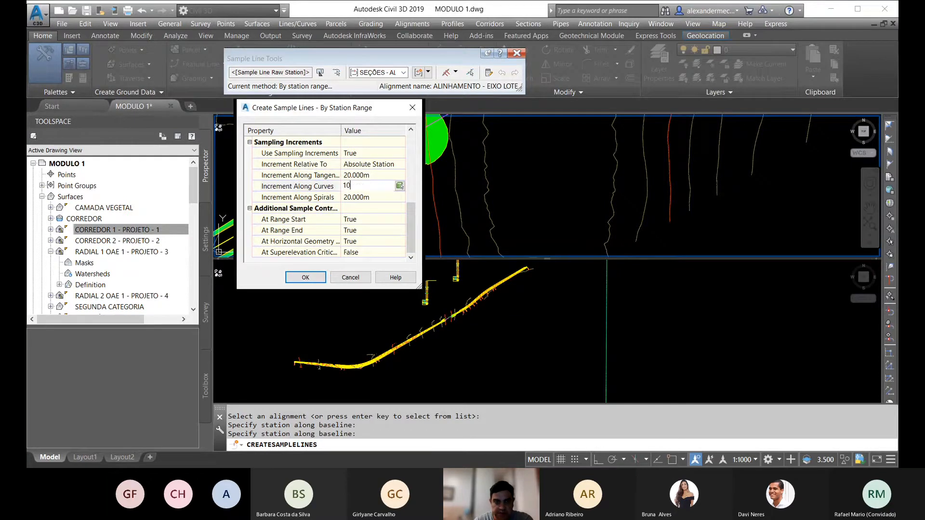
pyautogui.click(358, 196)
pyautogui.click(358, 195)
pyautogui.click(382, 186)
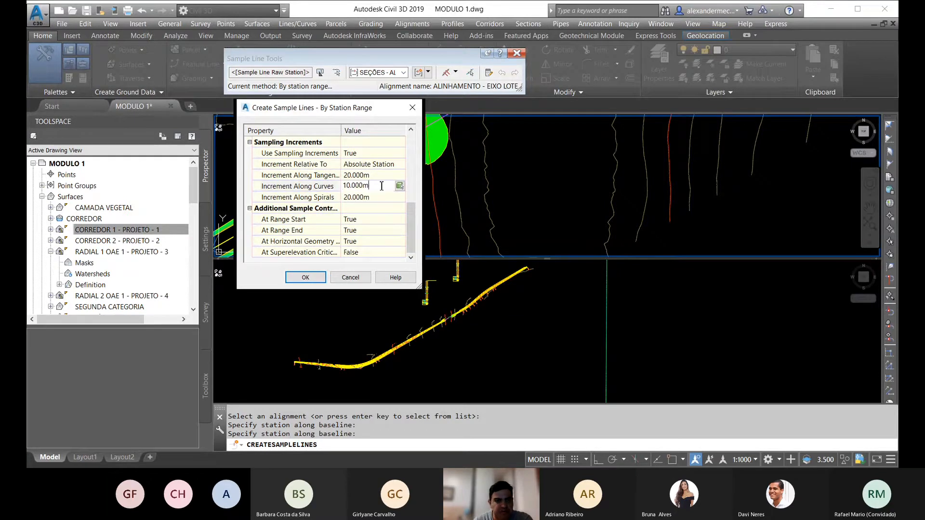
pyautogui.moveTo(382, 185); pyautogui.dragTo(309, 190)
pyautogui.write('20')
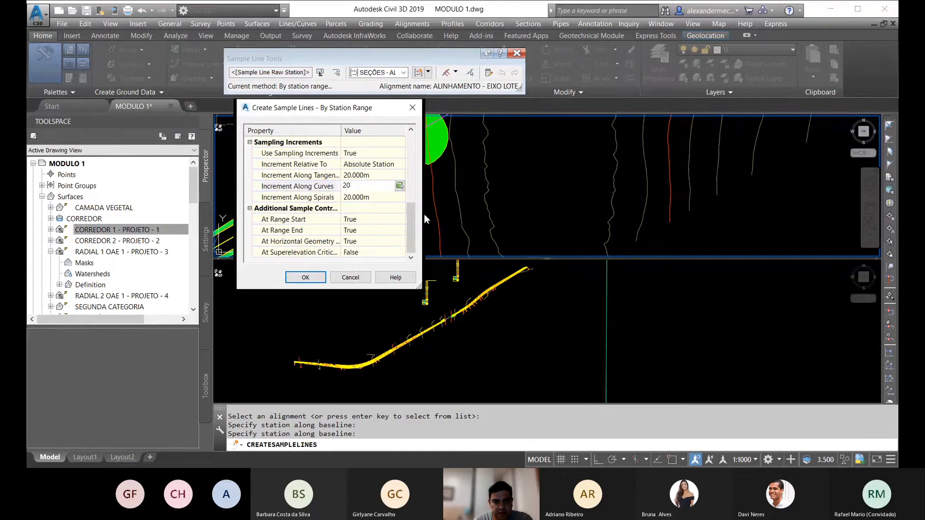
pyautogui.press('Return')
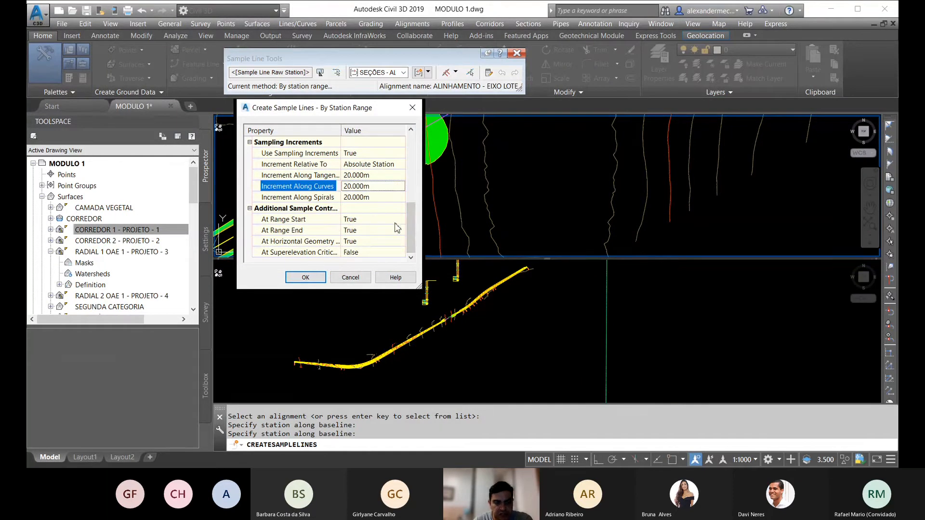
# Step: Create the sample lines over the configured station range and end the sample line command
pyautogui.click(306, 278)
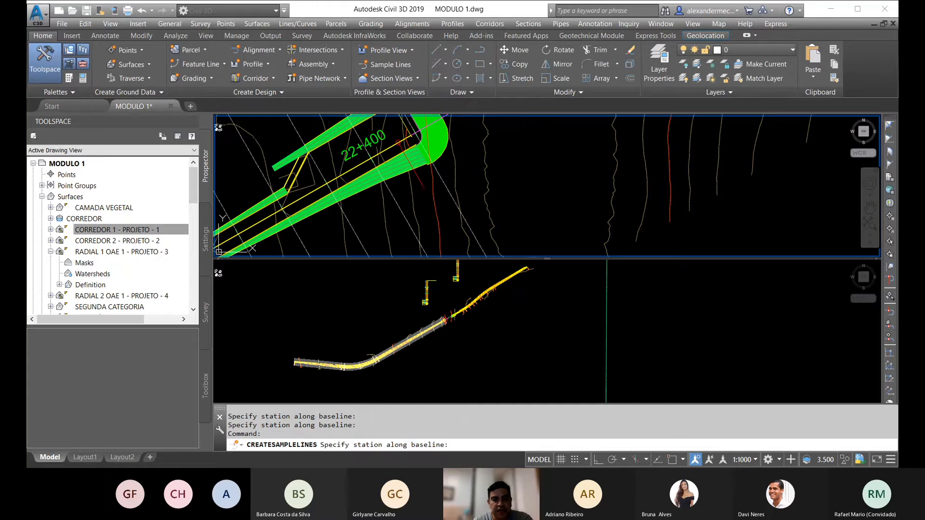
pyautogui.scroll(-5, 459, 196)
pyautogui.scroll(8, 457, 195)
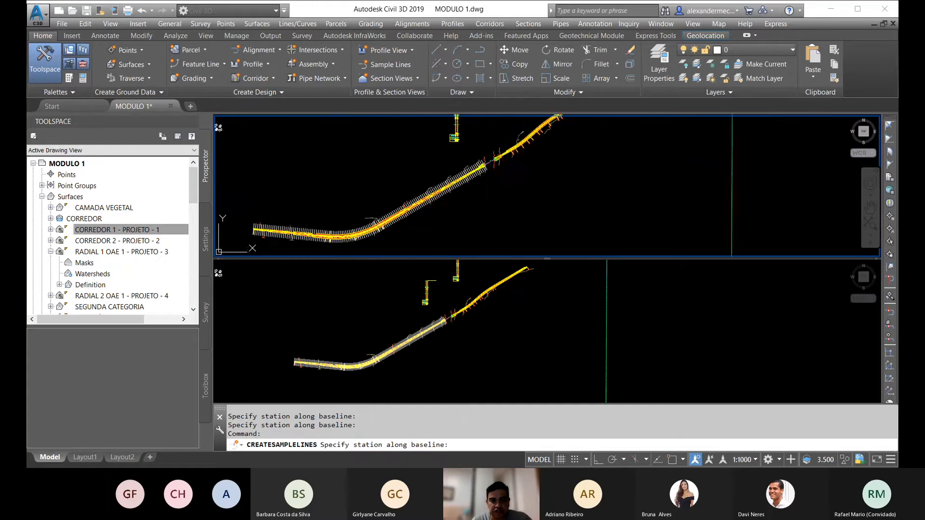
pyautogui.press('Escape')
pyautogui.press('Escape')
pyautogui.press('Escape')
# Step: Examine the sample lines along CORREDOR 1, from its start through the curve to the corridor's end
pyautogui.scroll(-8, 573, 176)
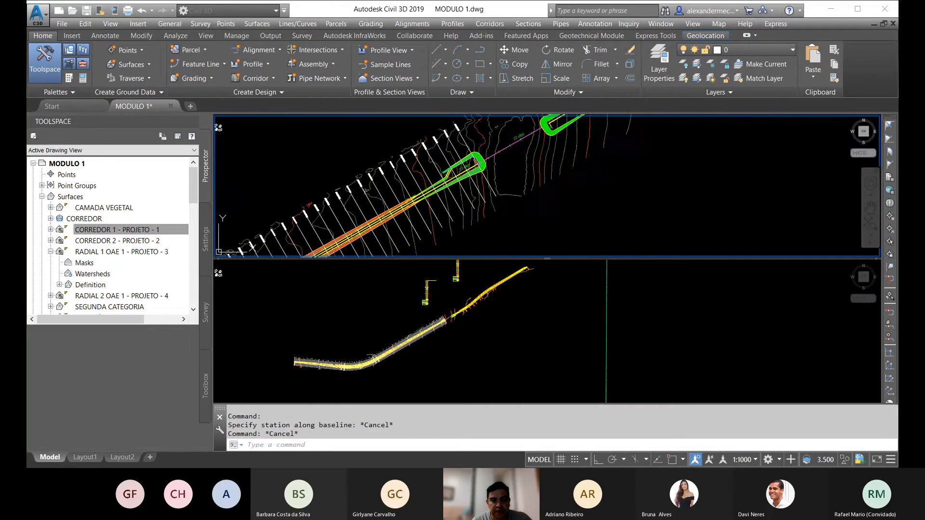
pyautogui.scroll(8, 573, 177)
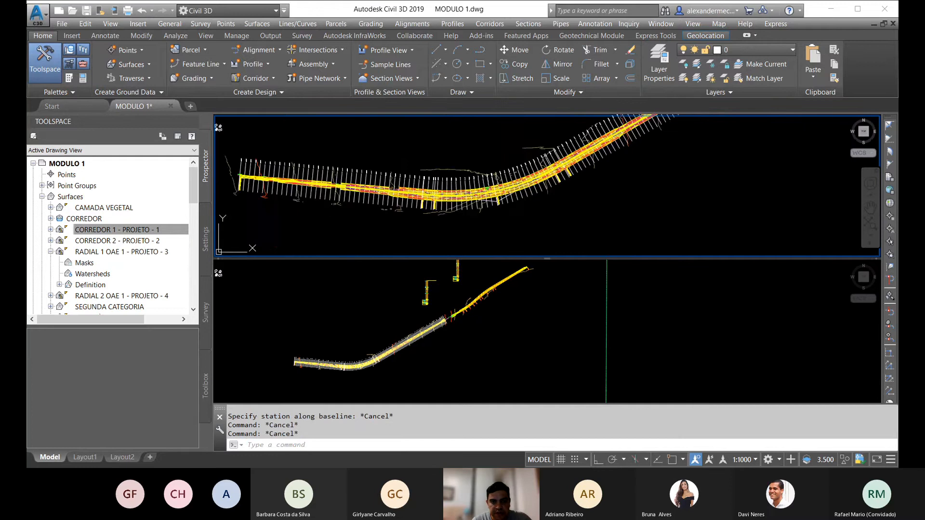
pyautogui.scroll(2, 510, 229)
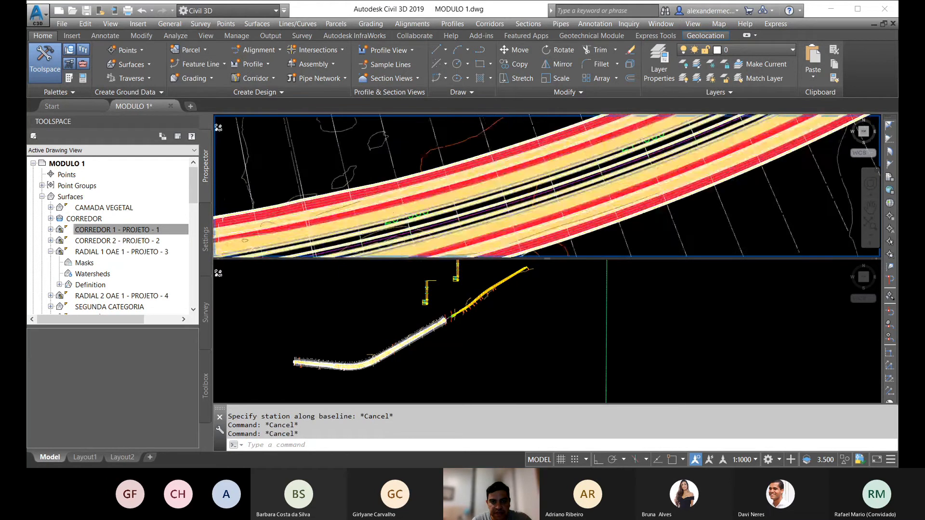
pyautogui.scroll(-4, 511, 229)
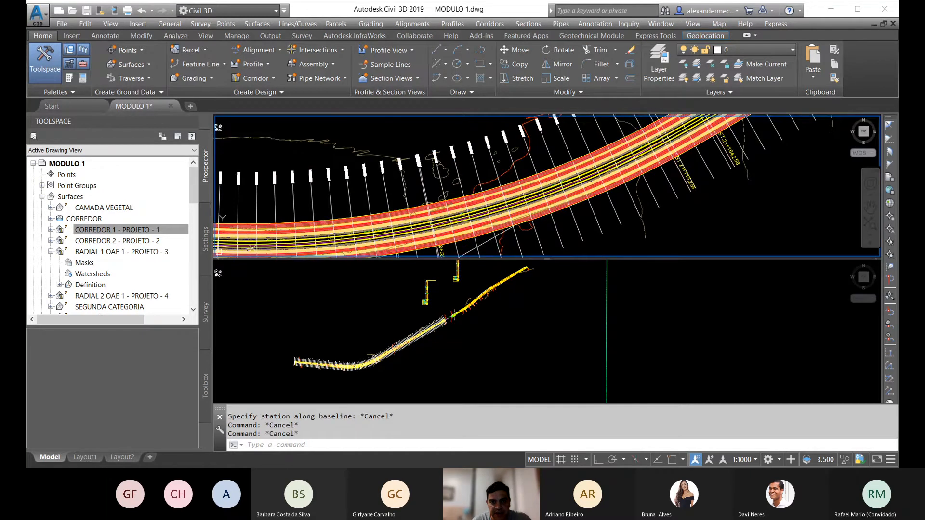
pyautogui.scroll(-3, 501, 203)
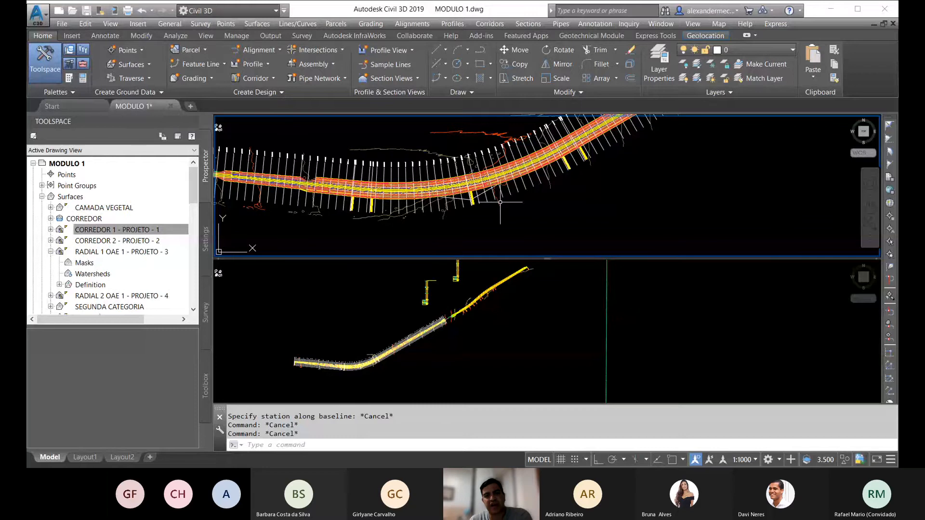
pyautogui.scroll(-5, 507, 192)
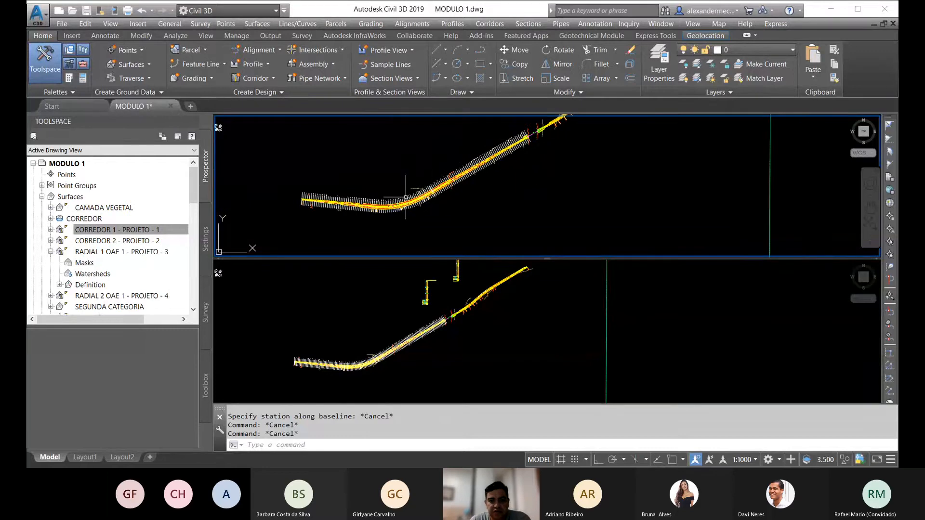
pyautogui.moveTo(369, 213); pyautogui.dragTo(444, 198, button='middle')
pyautogui.scroll(5, 444, 198)
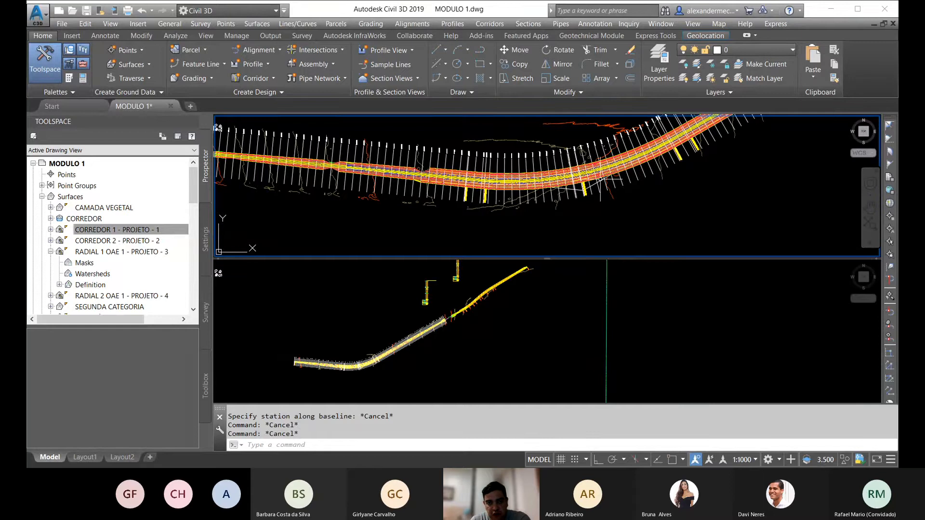
pyautogui.moveTo(623, 189); pyautogui.dragTo(478, 207, button='middle')
pyautogui.scroll(-3, 478, 206)
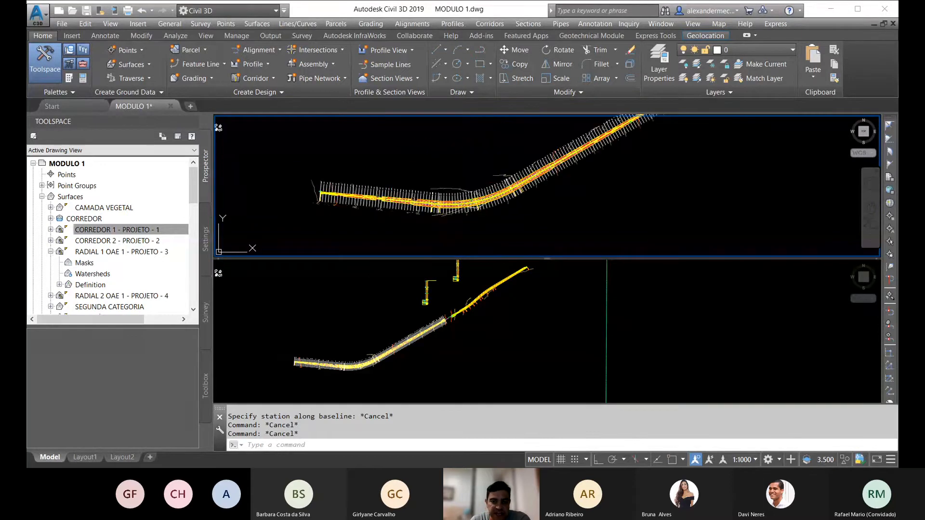
pyautogui.scroll(5, 560, 174)
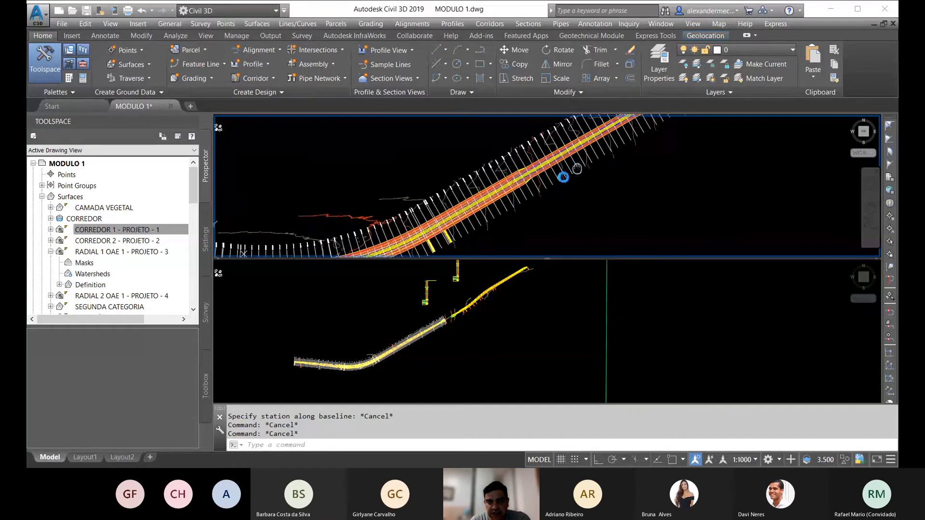
pyautogui.moveTo(561, 177); pyautogui.dragTo(463, 212, button='middle')
pyautogui.scroll(-5, 464, 208)
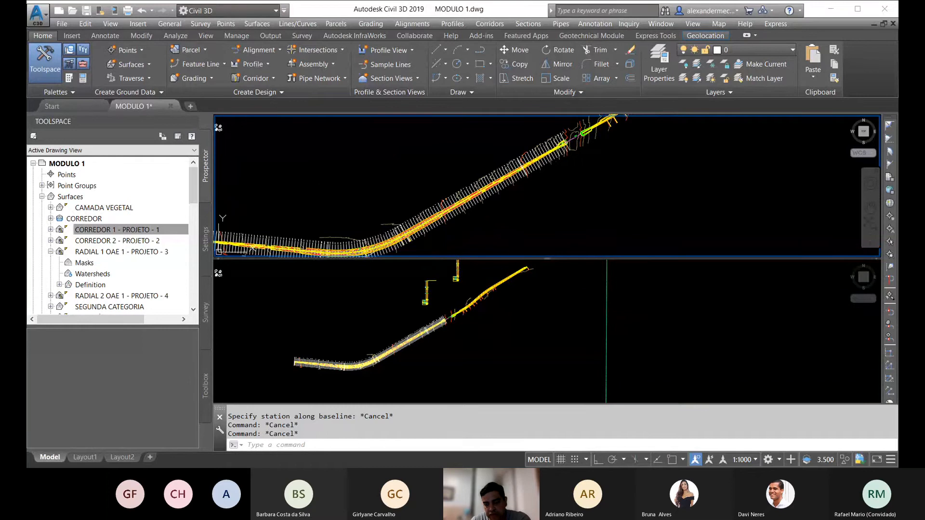
pyautogui.moveTo(496, 196); pyautogui.dragTo(563, 171, button='middle')
pyautogui.scroll(4, 345, 207)
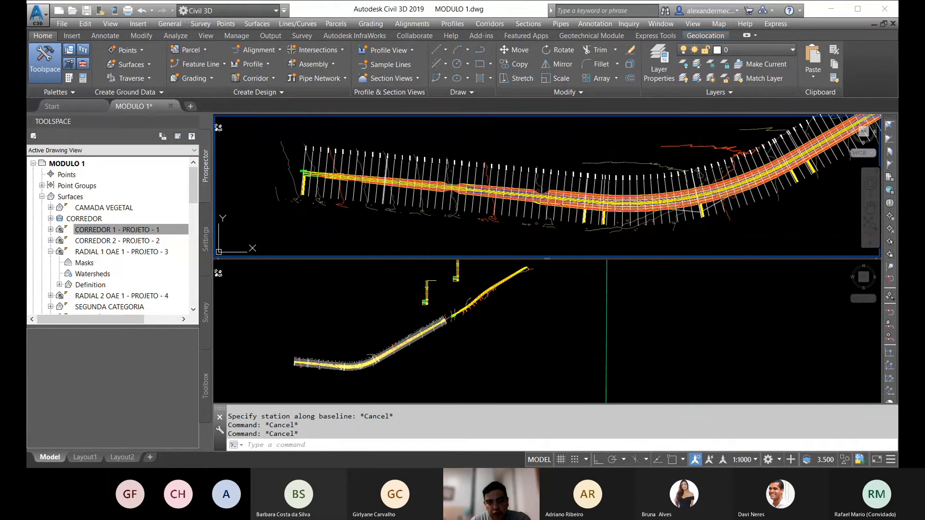
pyautogui.moveTo(633, 207); pyautogui.dragTo(330, 232, button='middle')
pyautogui.scroll(-2, 609, 147)
pyautogui.moveTo(609, 146); pyautogui.dragTo(473, 197, button='middle')
pyautogui.scroll(-6, 506, 159)
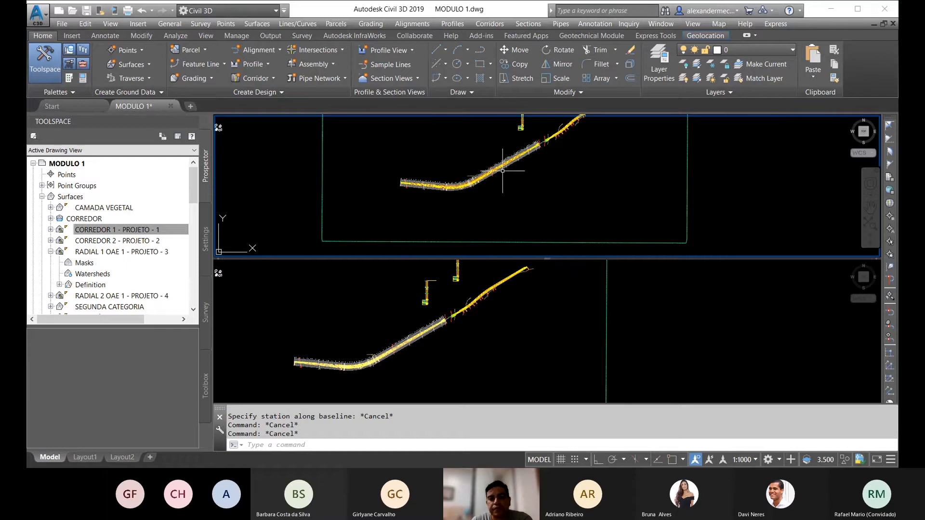
pyautogui.scroll(4, 477, 176)
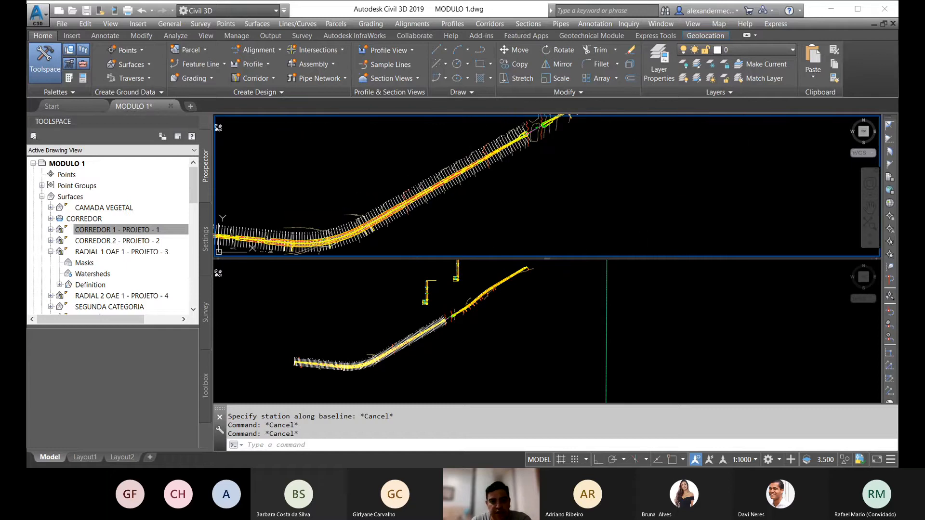
pyautogui.scroll(-4, 460, 172)
pyautogui.scroll(4, 350, 201)
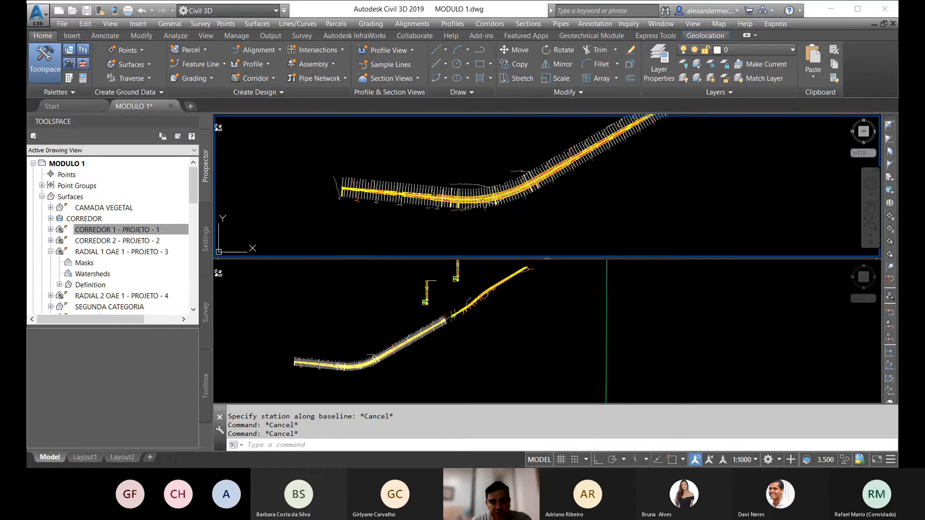
pyautogui.scroll(-4, 459, 200)
pyautogui.moveTo(473, 191); pyautogui.dragTo(420, 199, button='middle')
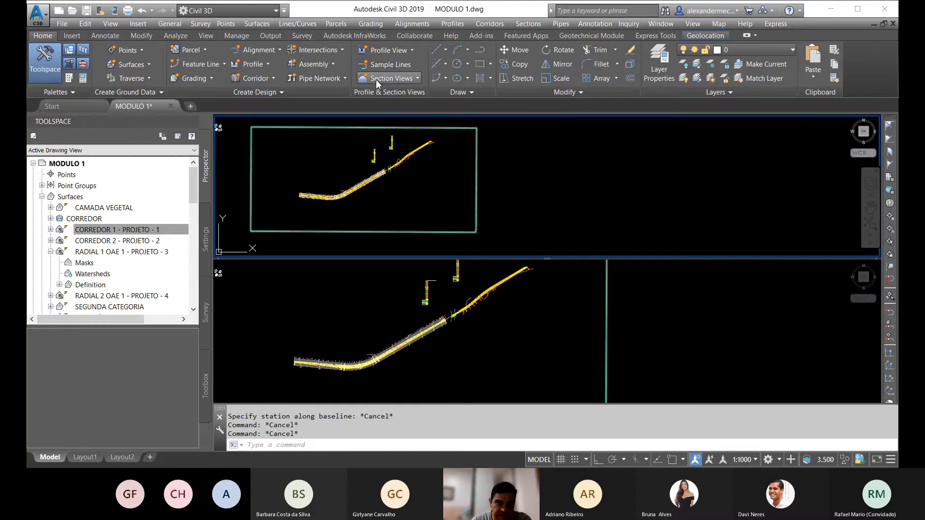
# Step: Start creating multiple section views for the EIXO LOTE A alignment and its SEÇÕES sample line group, accepting the general and placement settings
pyautogui.click(394, 80)
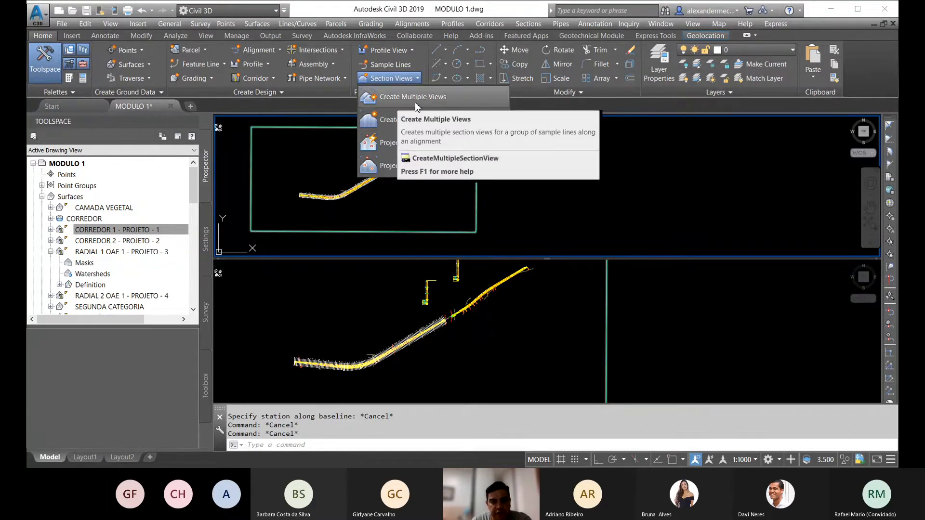
pyautogui.click(398, 78)
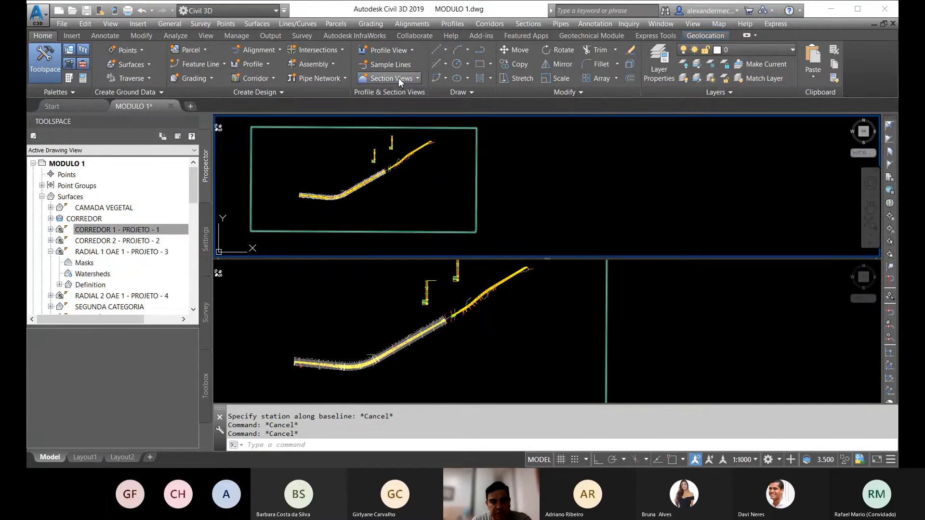
pyautogui.click(398, 78)
pyautogui.click(401, 97)
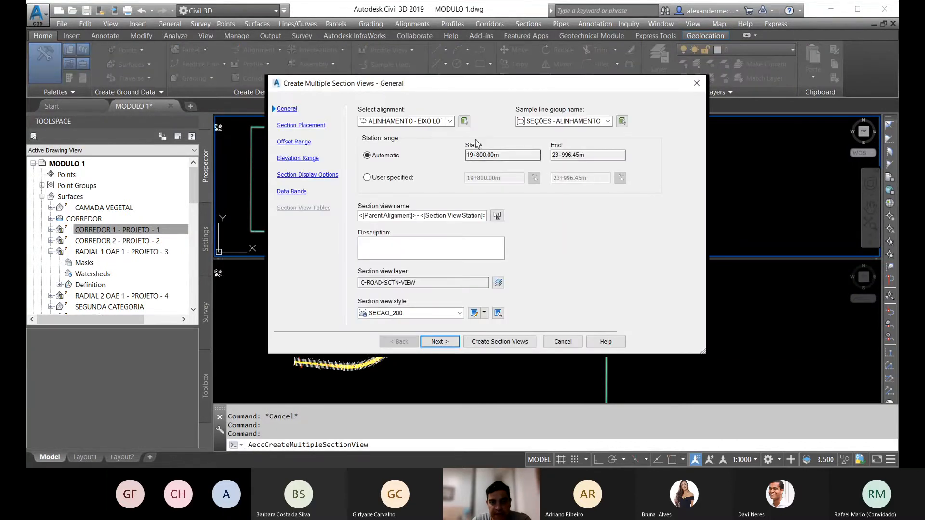
pyautogui.click(450, 121)
pyautogui.click(452, 127)
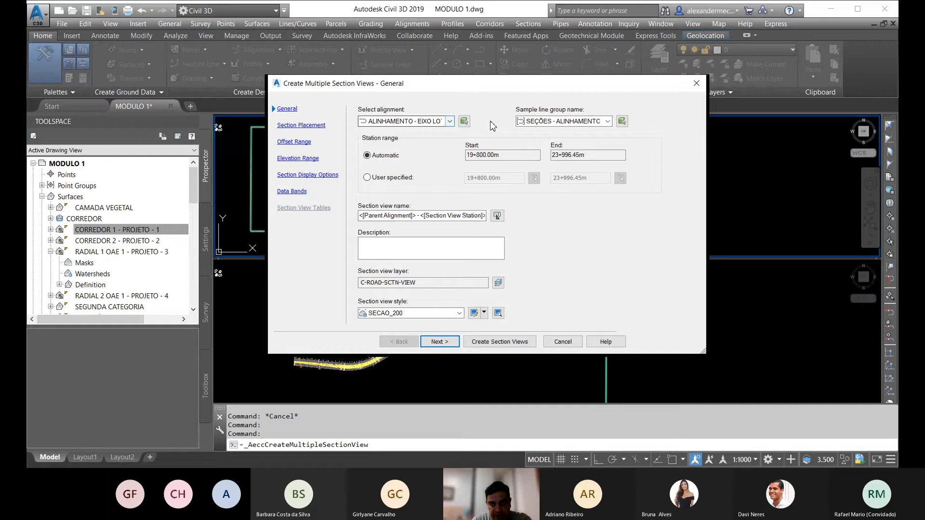
pyautogui.click(608, 121)
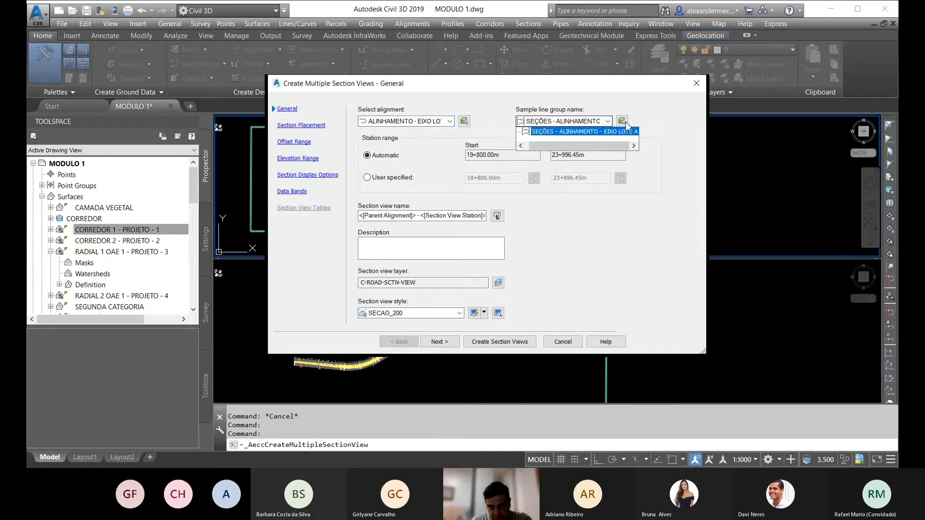
pyautogui.click(608, 121)
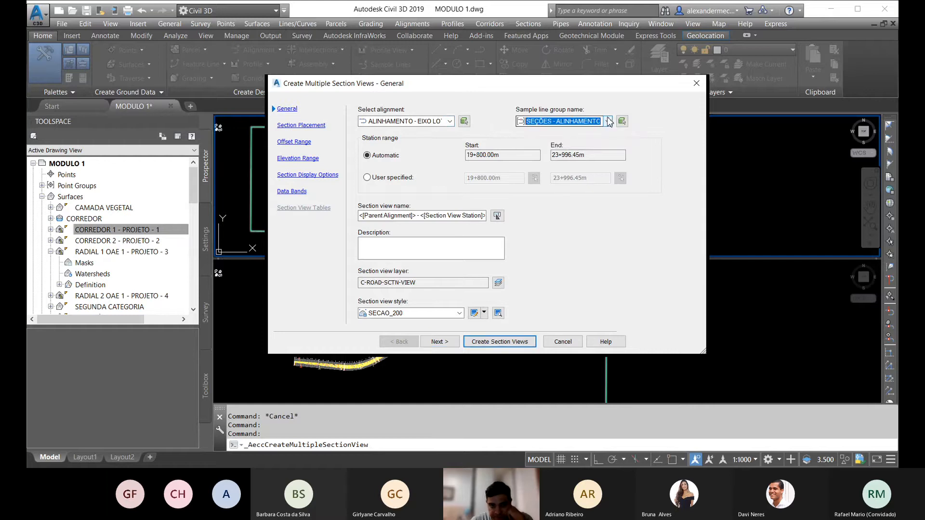
pyautogui.click(454, 342)
pyautogui.click(455, 341)
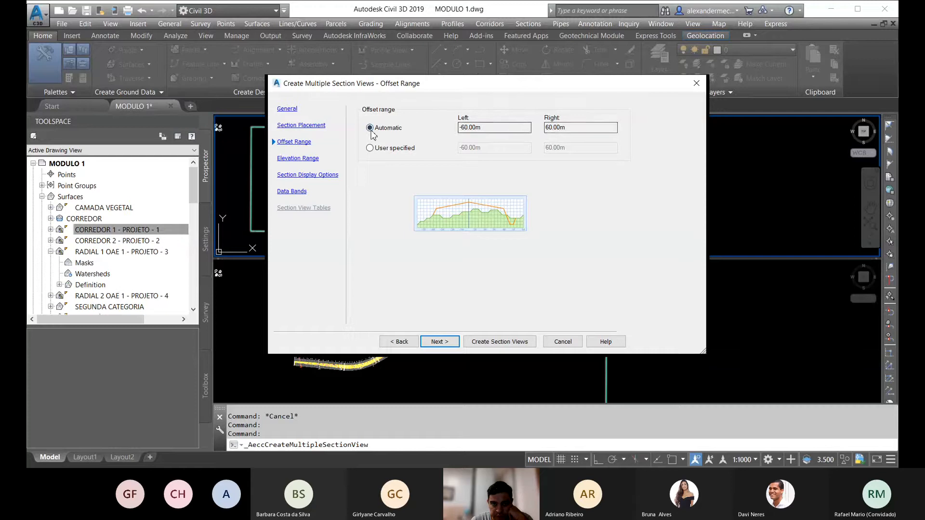
# Step: Compare the user-specified and automatic offset ranges for the section views, and proceed with Automatic
pyautogui.click(380, 148)
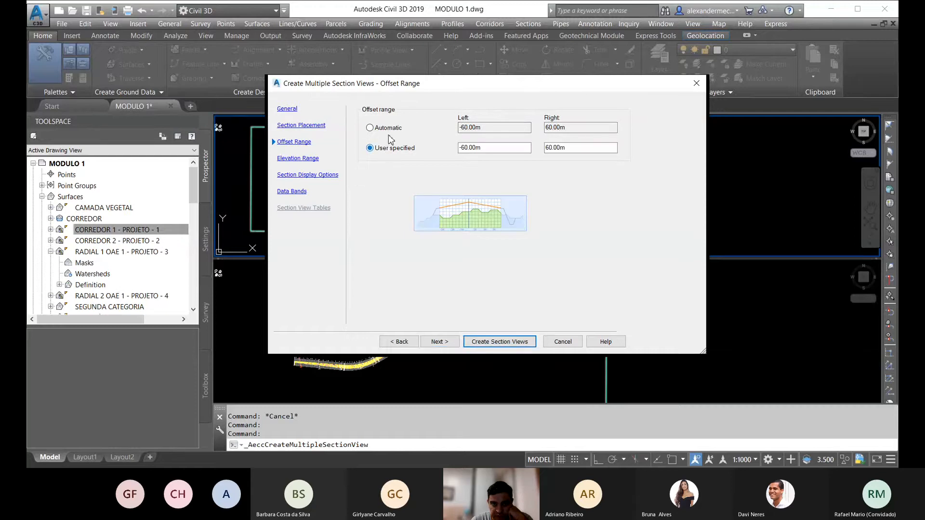
pyautogui.click(385, 129)
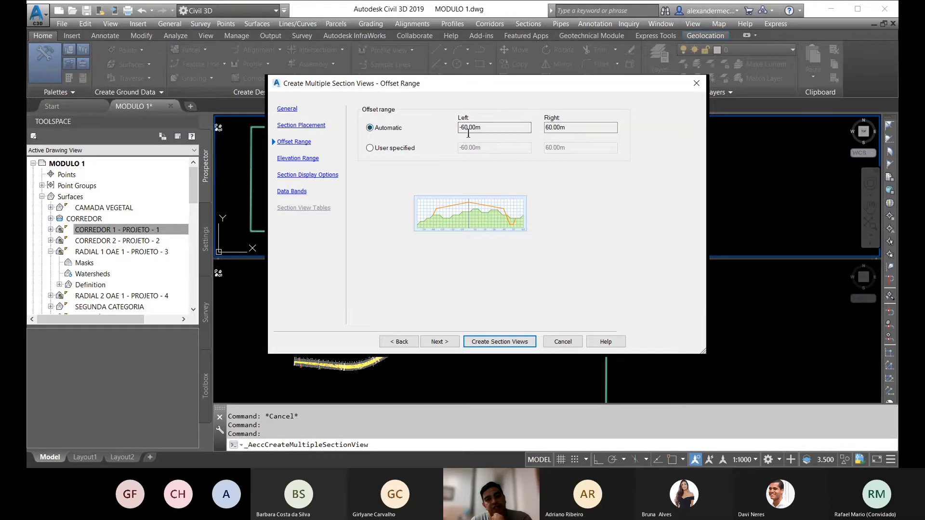
pyautogui.click(386, 150)
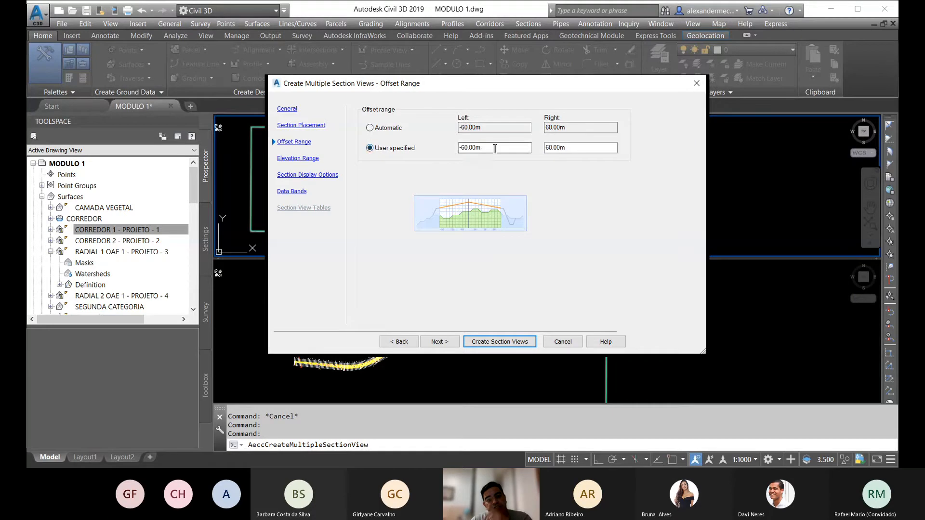
pyautogui.click(387, 131)
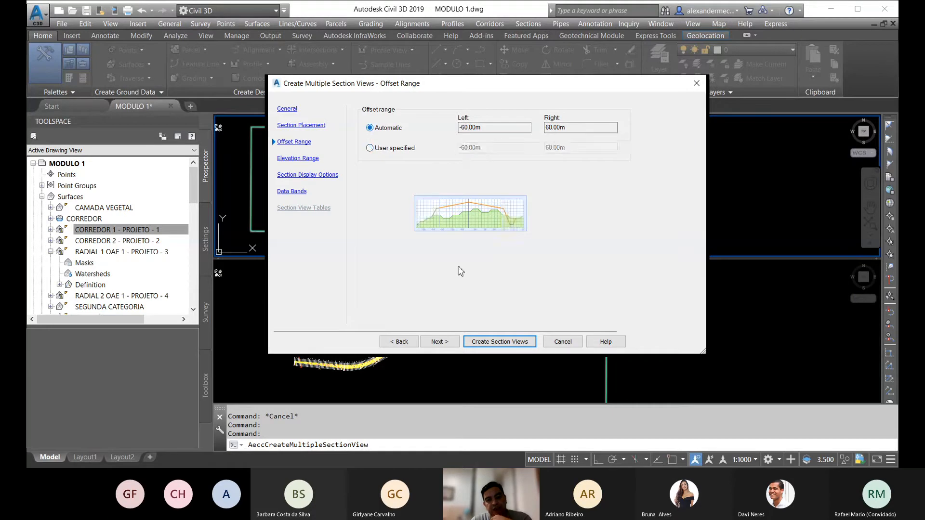
pyautogui.click(446, 341)
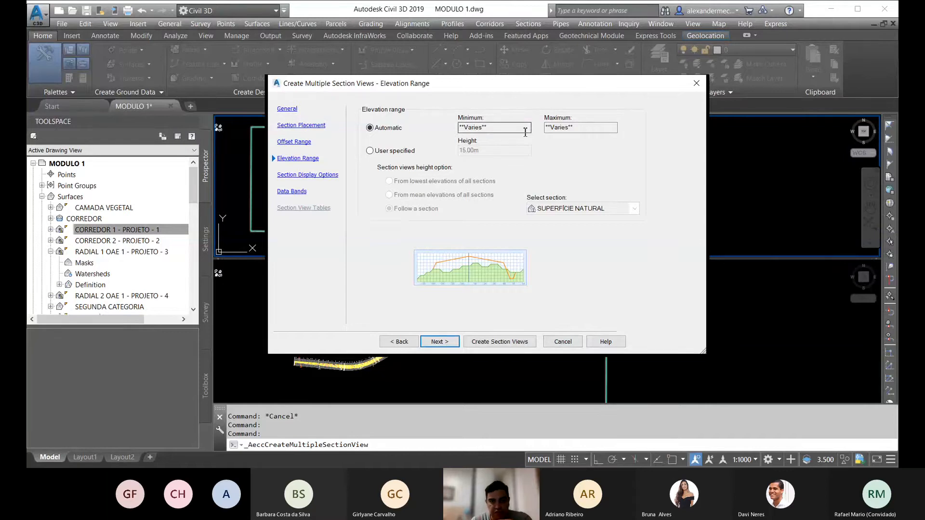
# Step: Compare the user-specified elevation range options, from lowest, mean and followed section elevations, and proceed with the Automatic range
pyautogui.click(394, 151)
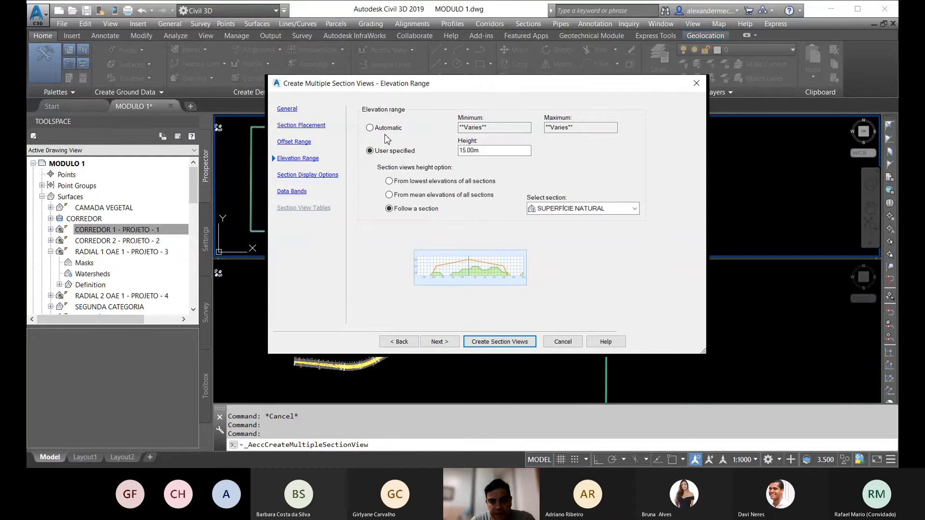
pyautogui.click(426, 182)
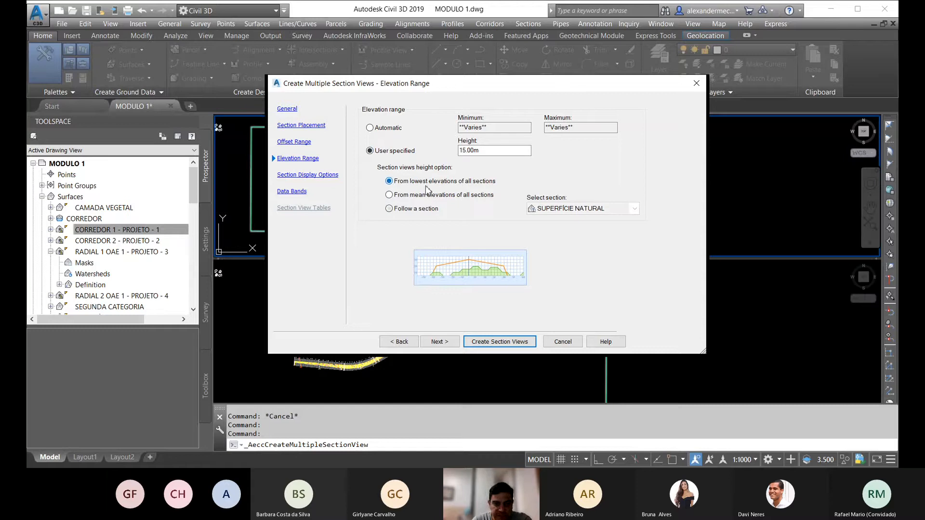
pyautogui.click(426, 209)
pyautogui.click(620, 211)
pyautogui.click(623, 212)
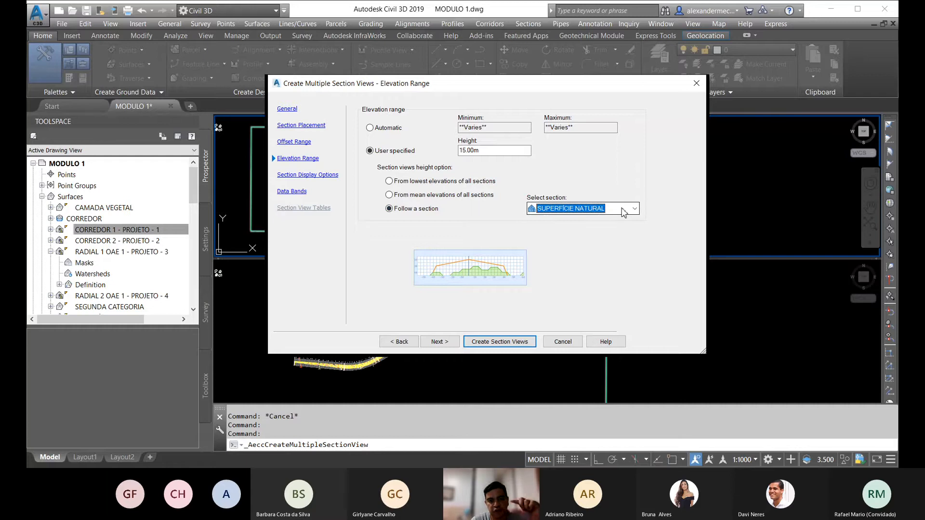
pyautogui.click(388, 127)
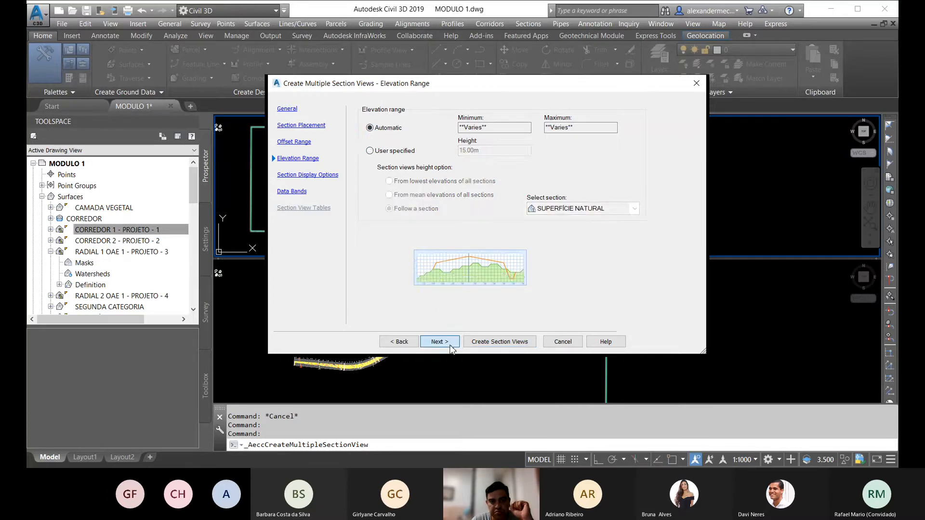
pyautogui.click(449, 345)
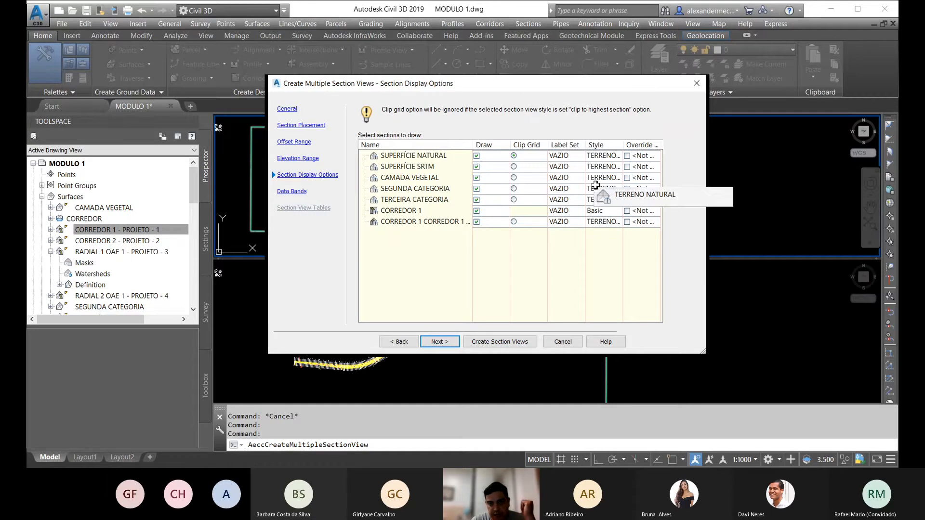
# Step: Exclude SUPERFÍCIE SRTM from the drawn sections and set the CAMADA VEGETAL section style to Existing Ground
pyautogui.click(614, 157)
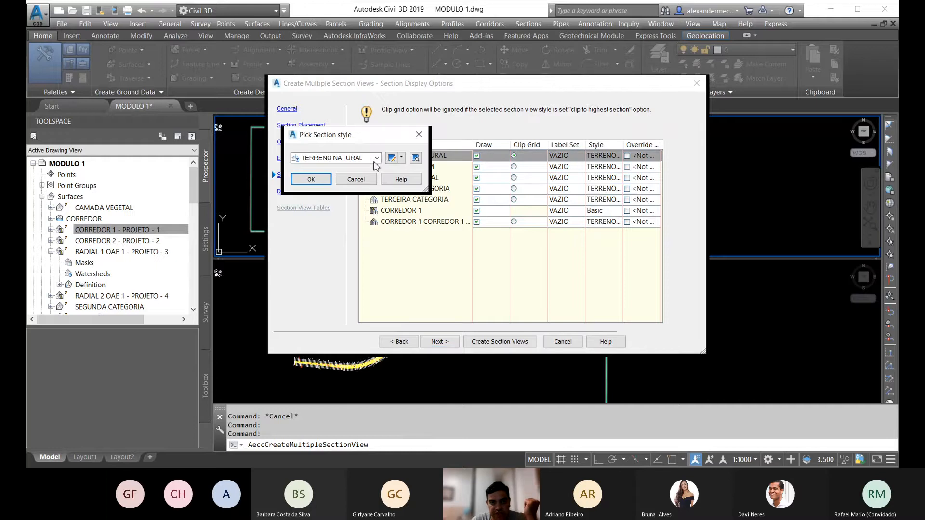
pyautogui.click(356, 179)
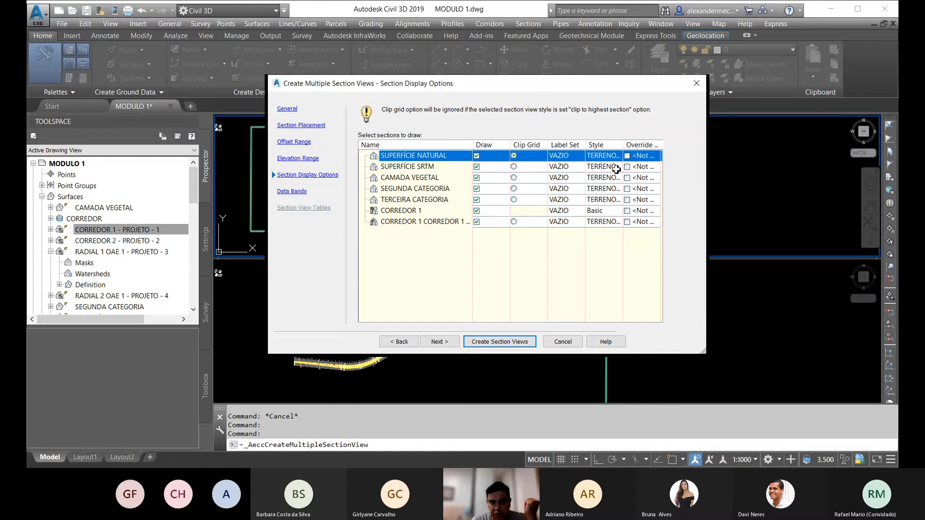
pyautogui.click(476, 166)
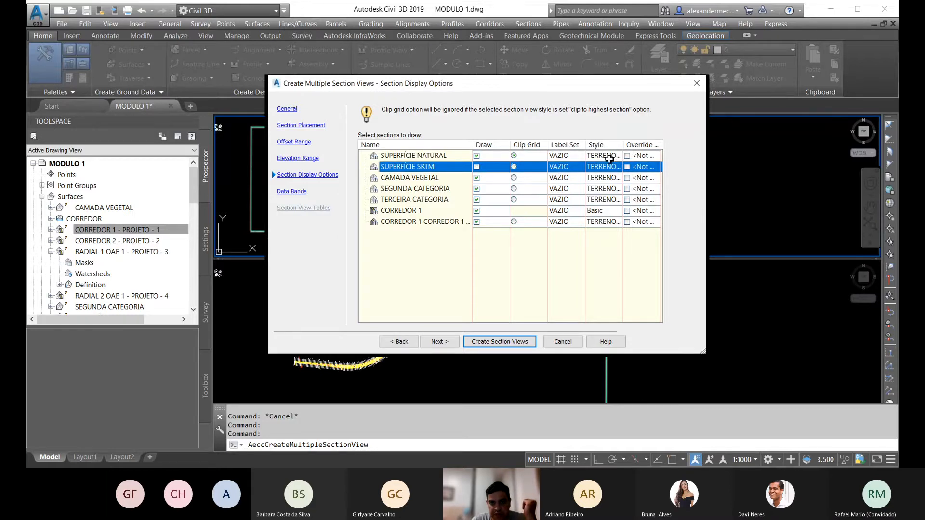
pyautogui.click(617, 178)
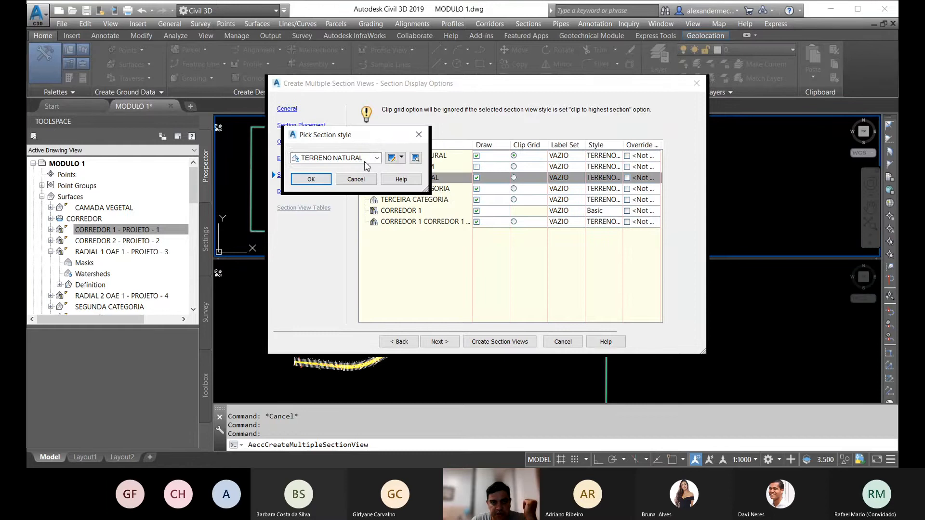
pyautogui.click(365, 162)
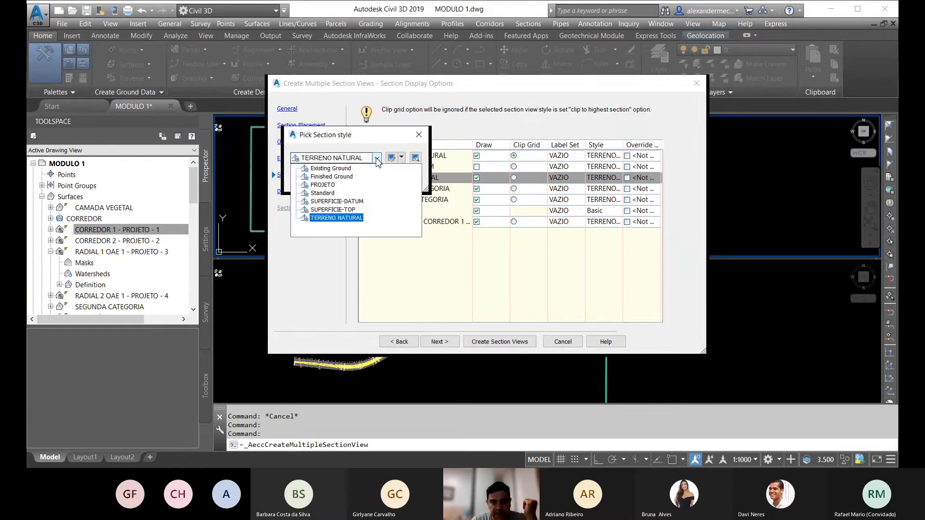
pyautogui.click(336, 168)
pyautogui.click(318, 182)
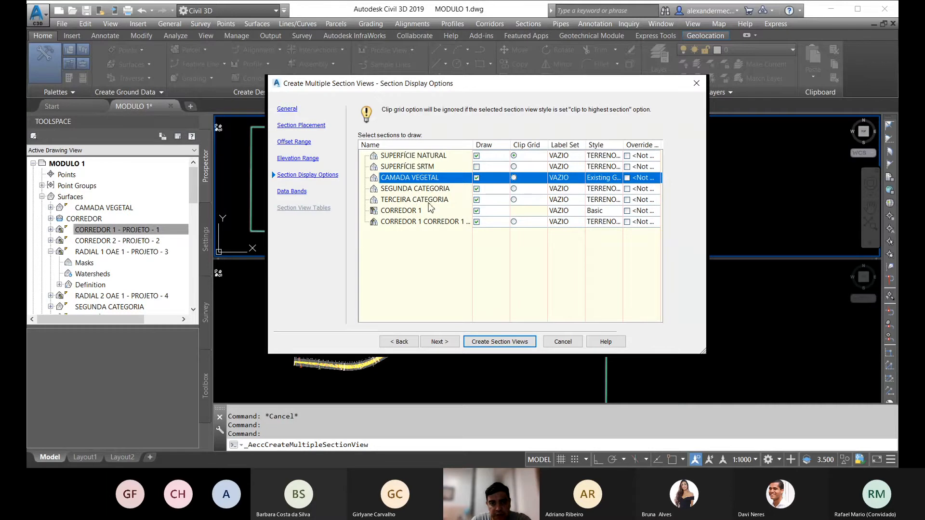
# Step: Choose the VAZIO band set and create the section views with their origin in the empty area beside the corridor plan
pyautogui.click(438, 341)
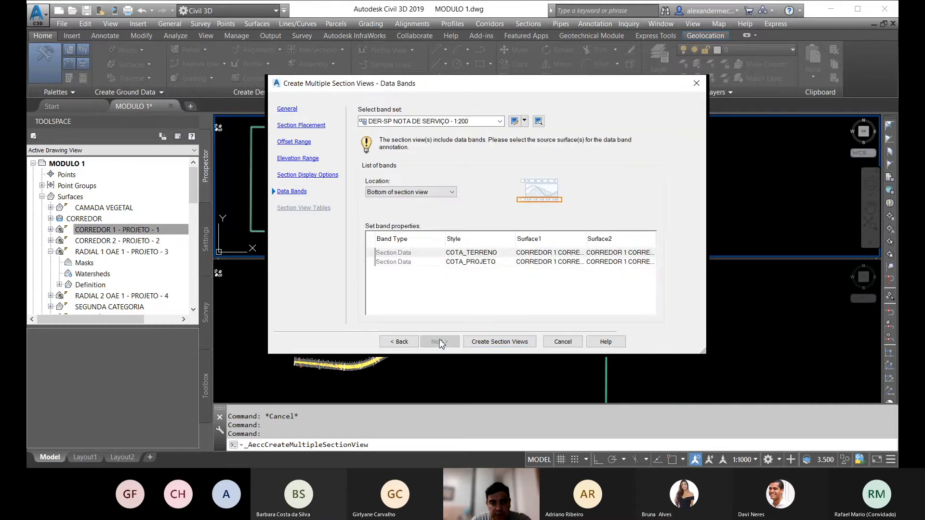
pyautogui.click(477, 121)
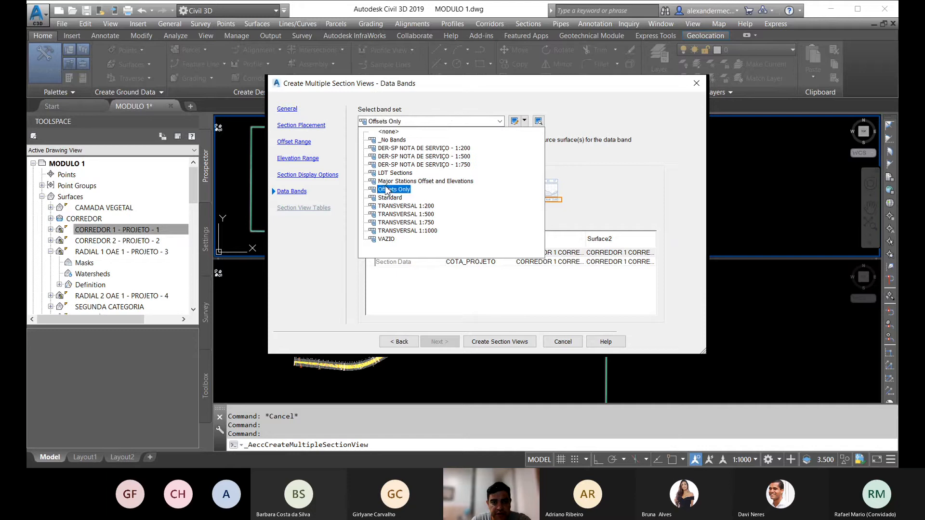
pyautogui.click(385, 240)
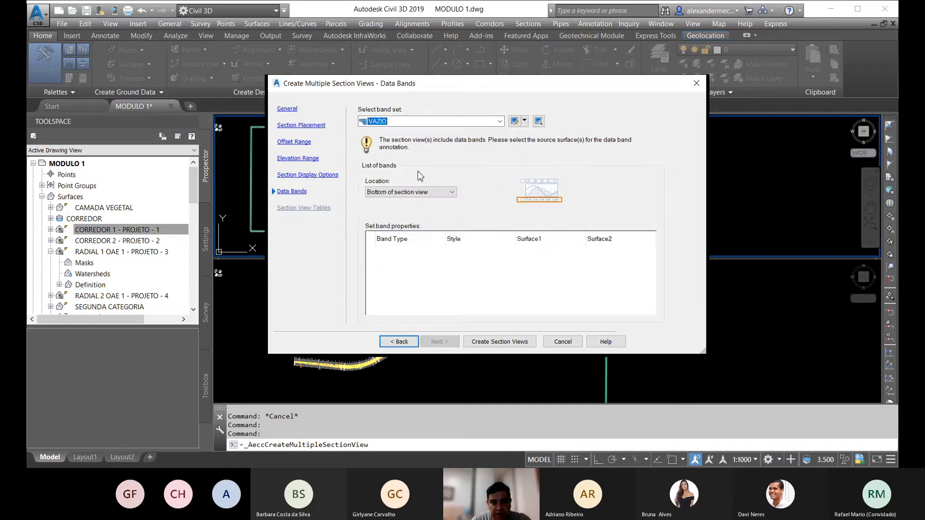
pyautogui.click(496, 343)
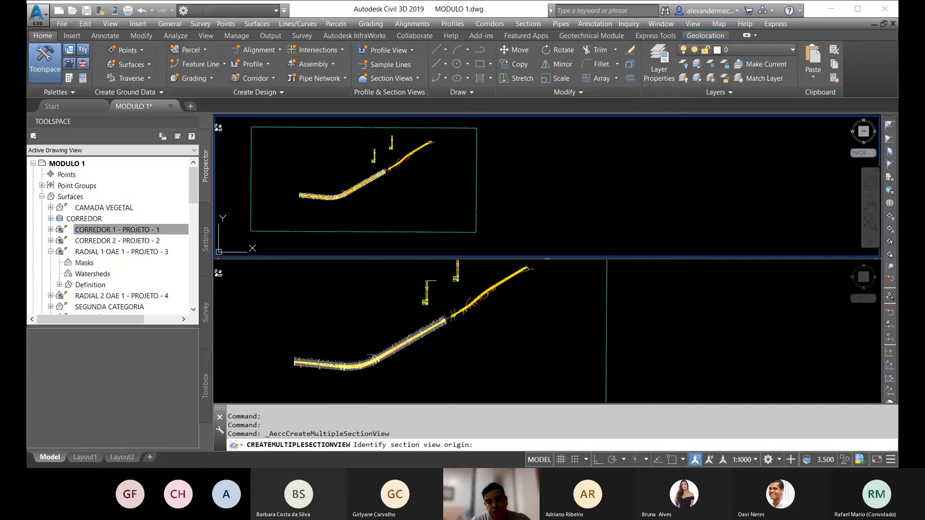
pyautogui.click(529, 219)
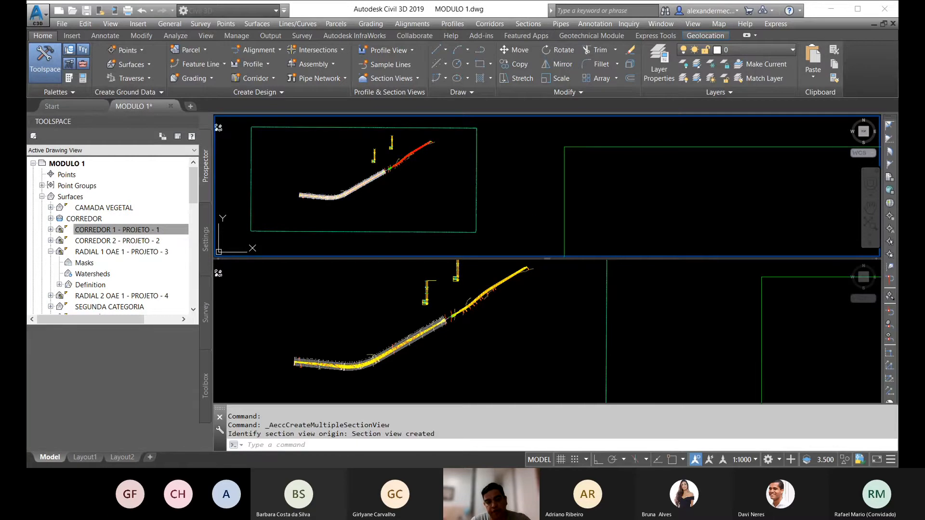
# Step: Examine the section view sheets and individual cross sections, comparing the corridor cut profile with the ground and category surfaces
pyautogui.scroll(-3, 512, 157)
pyautogui.scroll(-5, 512, 158)
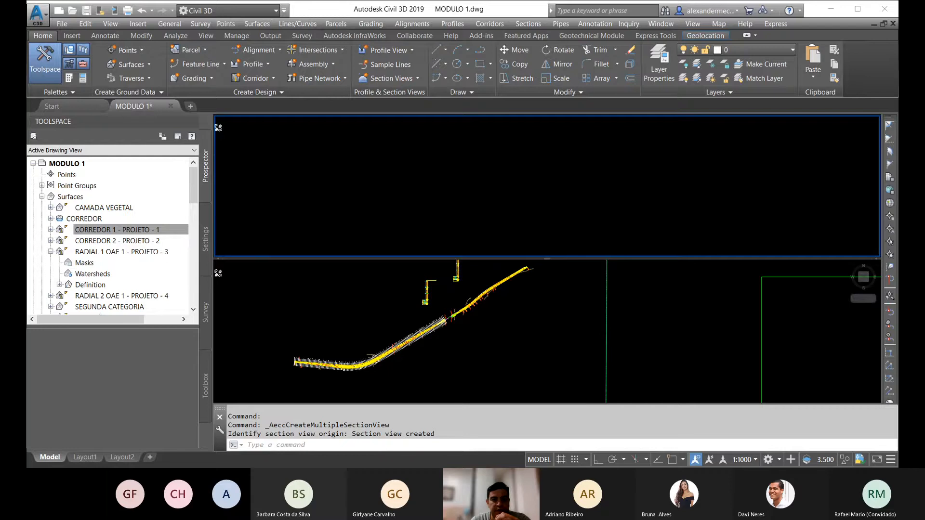
pyautogui.scroll(5, 603, 183)
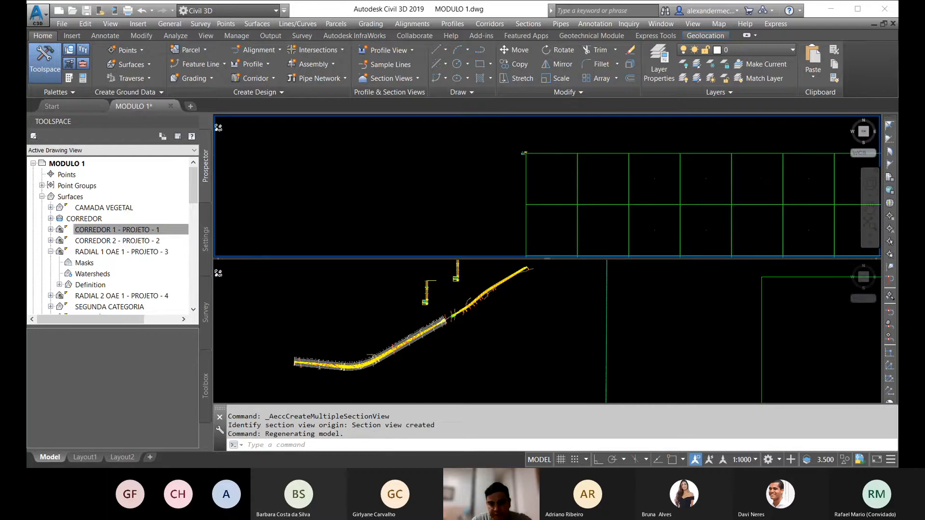
pyautogui.scroll(-10, 573, 181)
pyautogui.scroll(5, 577, 180)
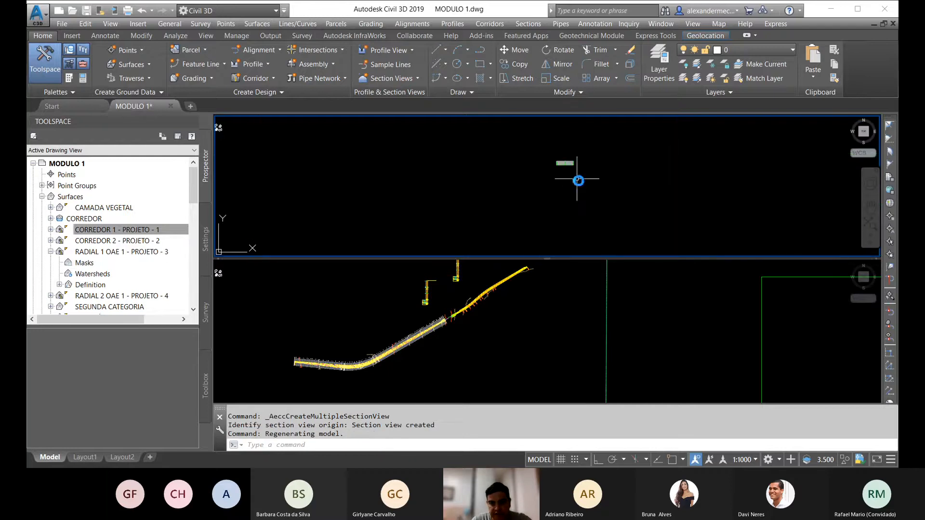
pyautogui.scroll(6, 570, 164)
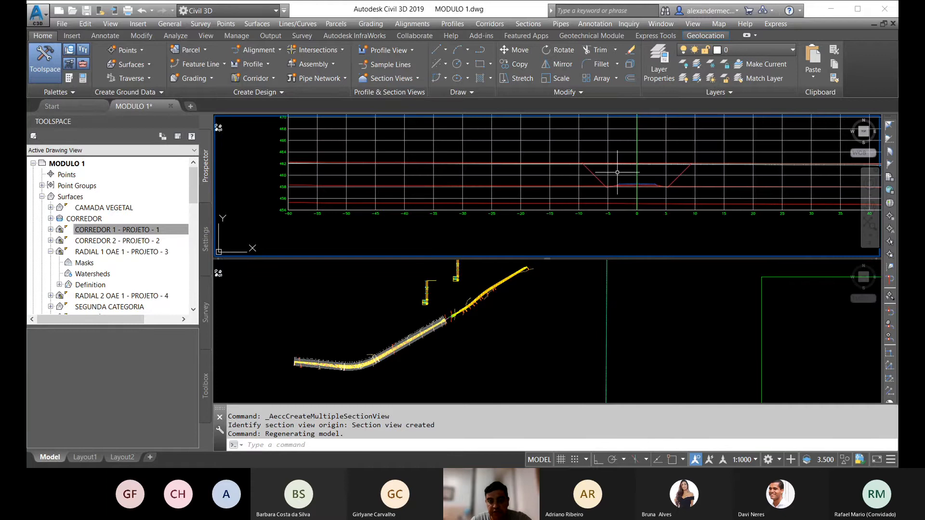
pyautogui.scroll(-3, 554, 174)
pyautogui.scroll(6, 554, 174)
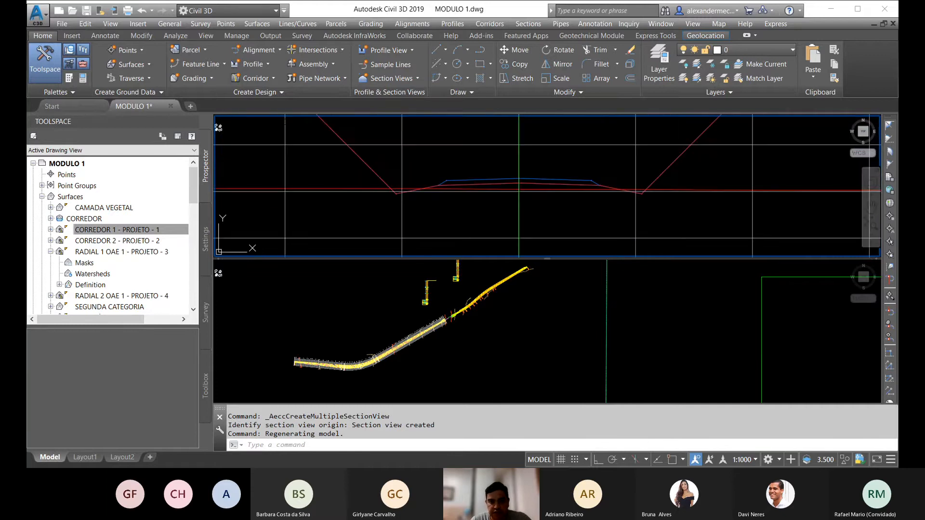
pyautogui.scroll(-6, 554, 174)
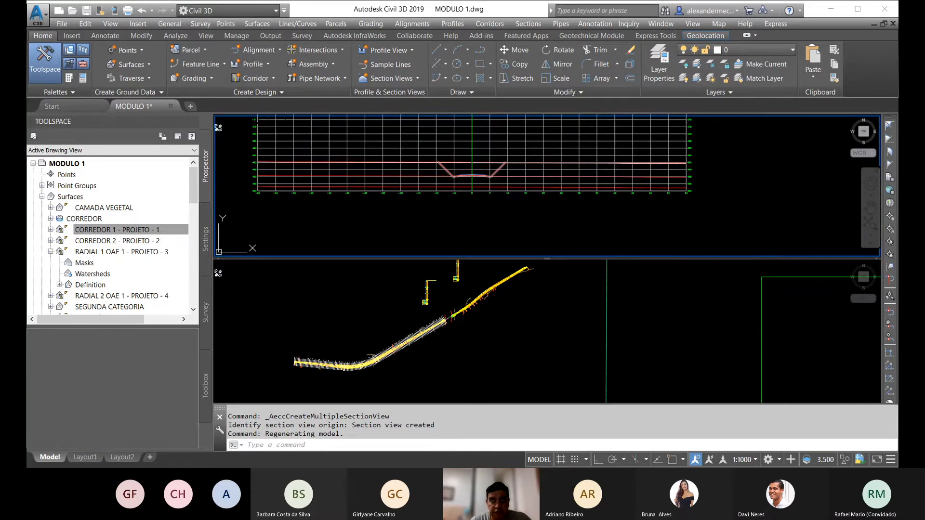
pyautogui.press('Escape')
pyautogui.press('Escape')
pyautogui.scroll(-10, 543, 166)
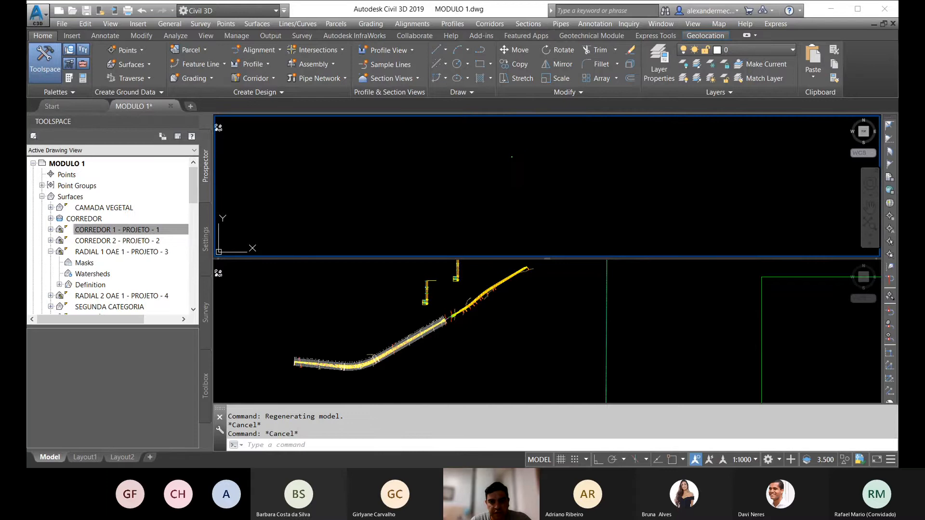
pyautogui.scroll(8, 543, 166)
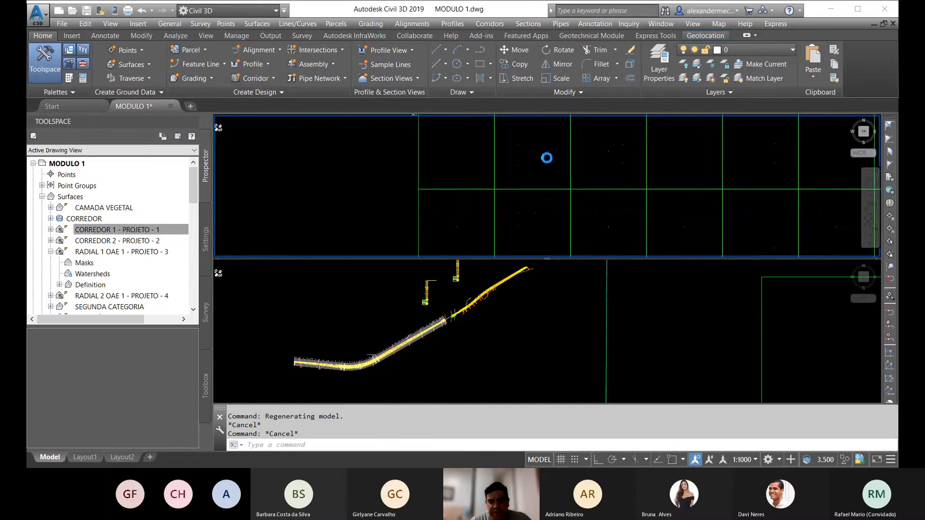
pyautogui.scroll(-10, 643, 147)
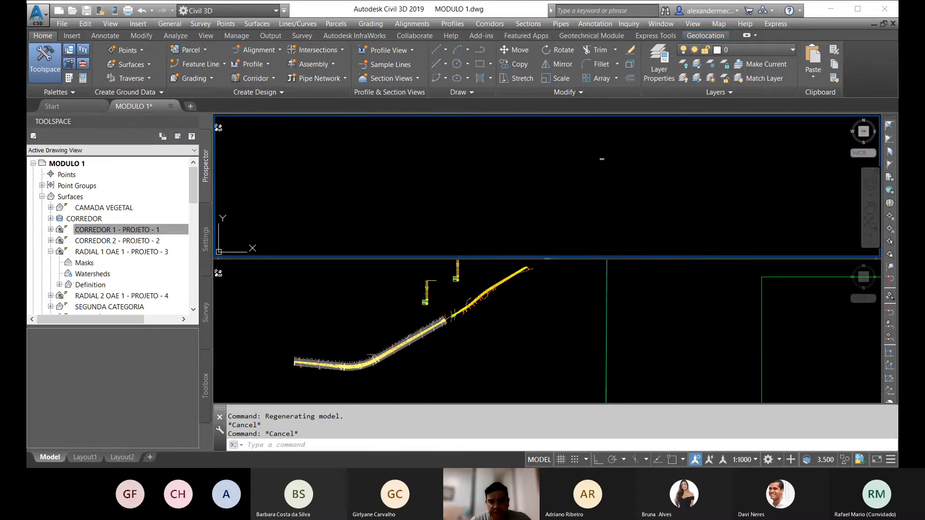
pyautogui.scroll(8, 646, 142)
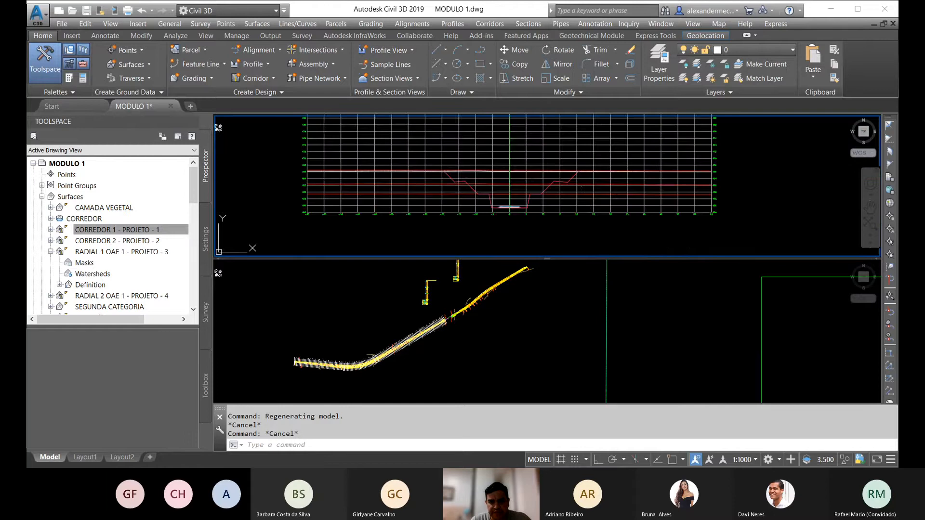
pyautogui.scroll(-8, 494, 188)
pyautogui.scroll(12, 532, 181)
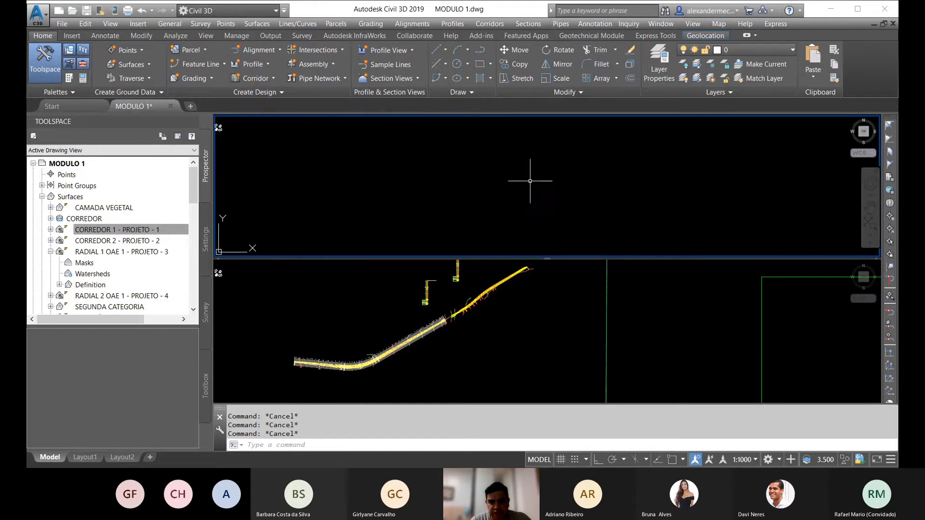
pyautogui.scroll(-8, 522, 165)
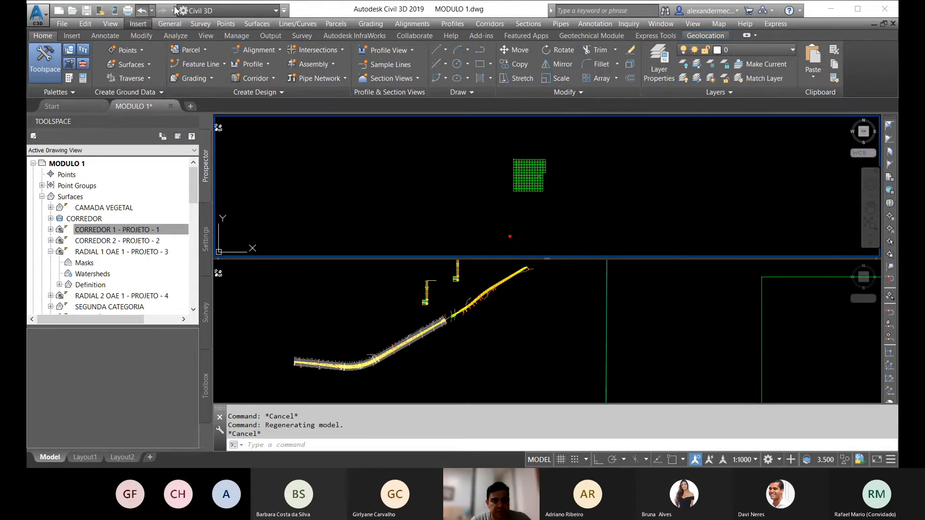
# Step: Undo the creation of the multiple section views and return to the corridor plan with its sample lines
pyautogui.click(141, 11)
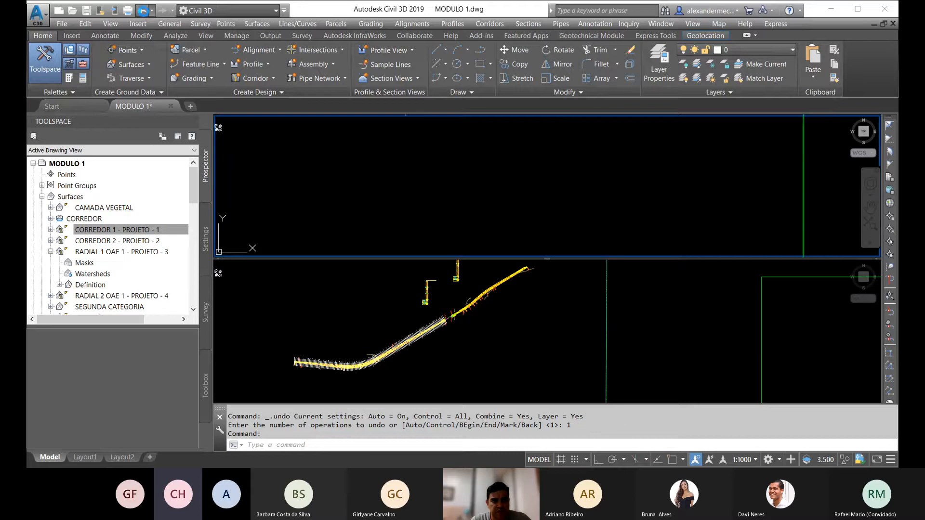
pyautogui.scroll(-15, 489, 175)
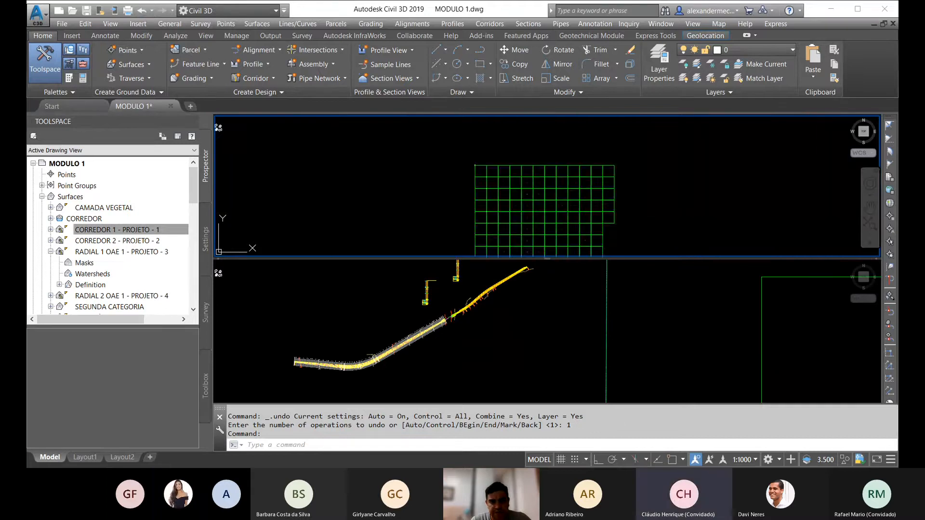
pyautogui.scroll(4, 495, 202)
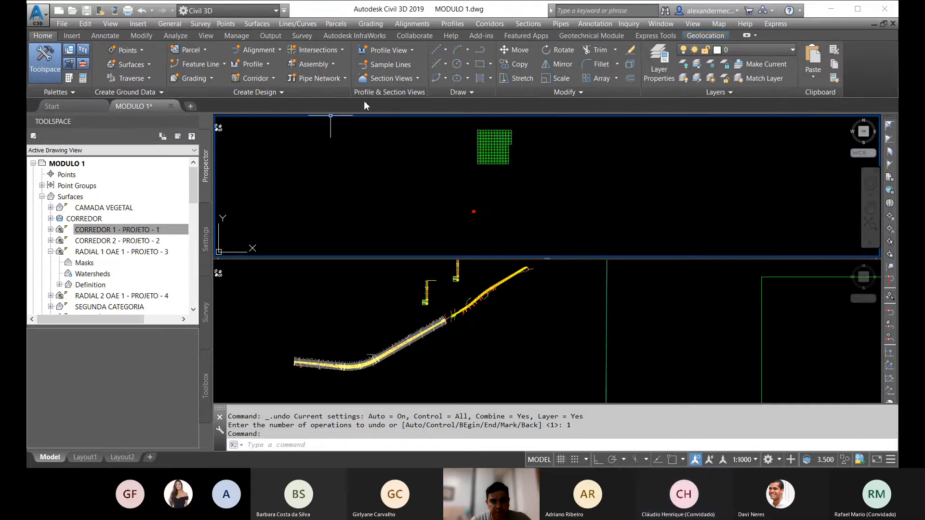
pyautogui.press('Escape')
pyautogui.press('Escape')
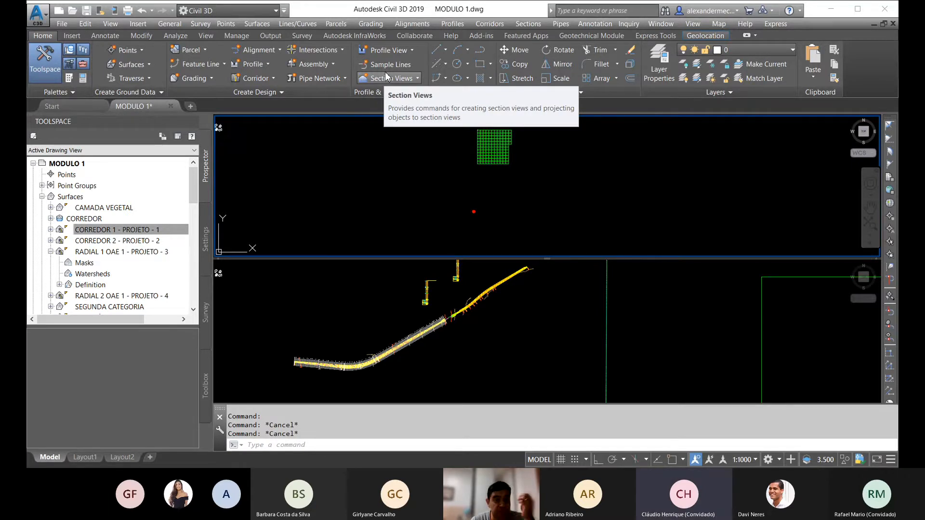
pyautogui.click(142, 11)
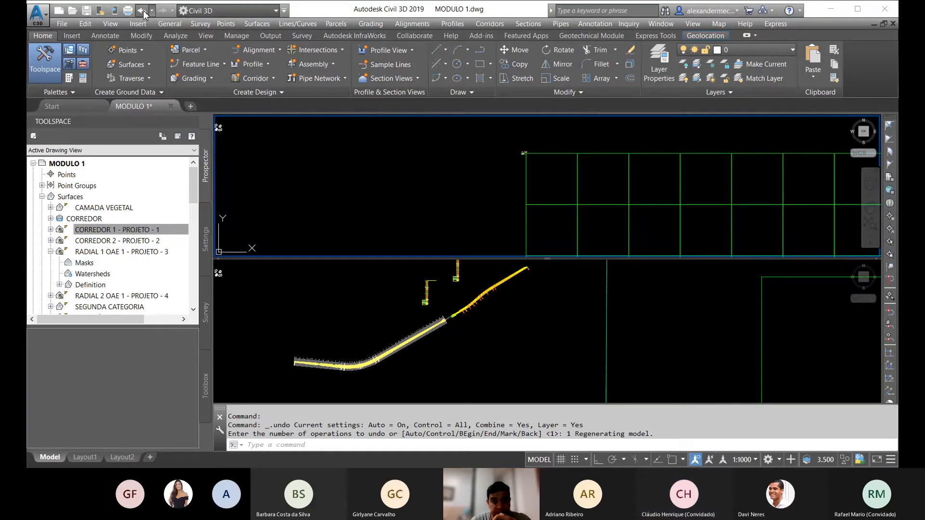
pyautogui.click(144, 10)
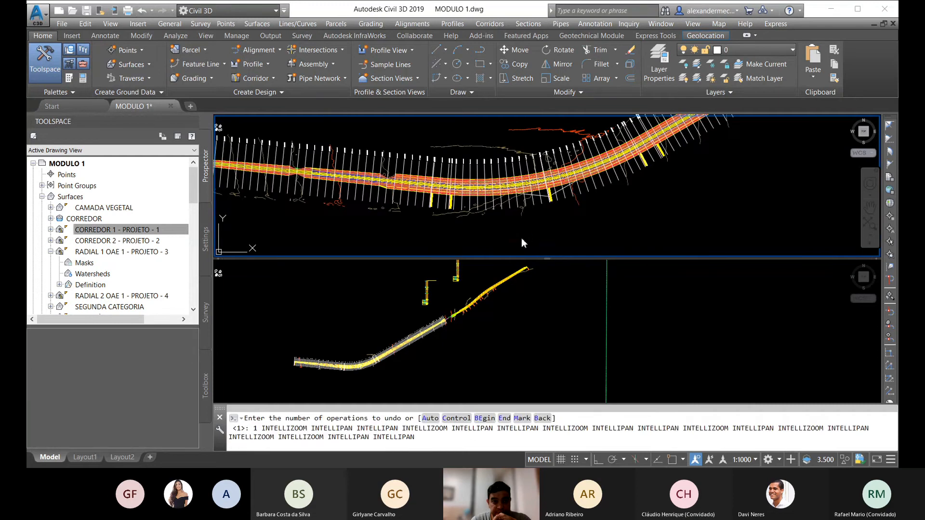
pyautogui.press('Return')
pyautogui.scroll(-8, 527, 200)
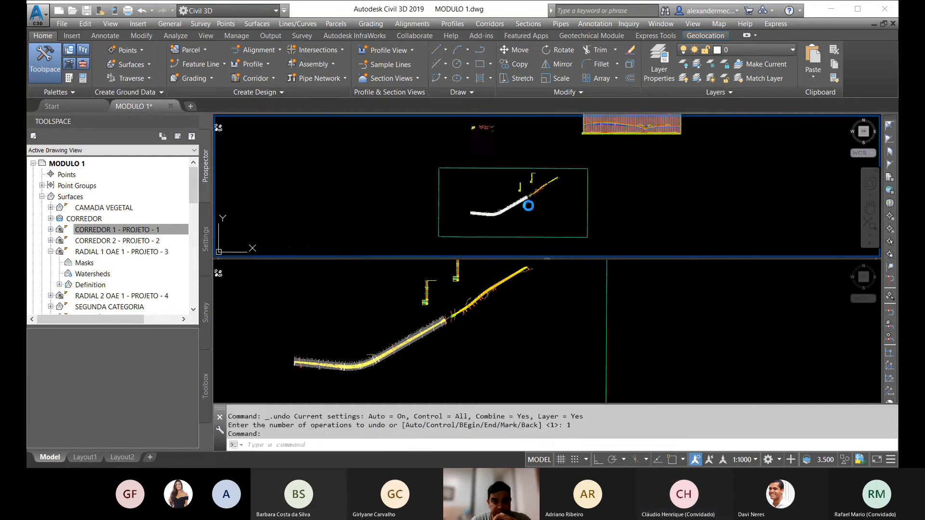
# Step: Start creating multiple section views for the EIXO LOTE A sample line group, with Draft placement in model space
pyautogui.click(400, 77)
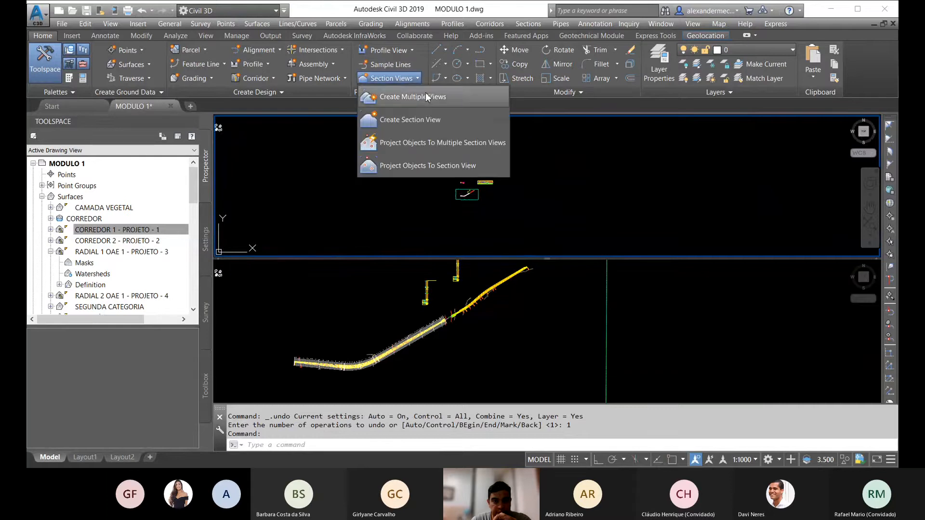
pyautogui.click(425, 97)
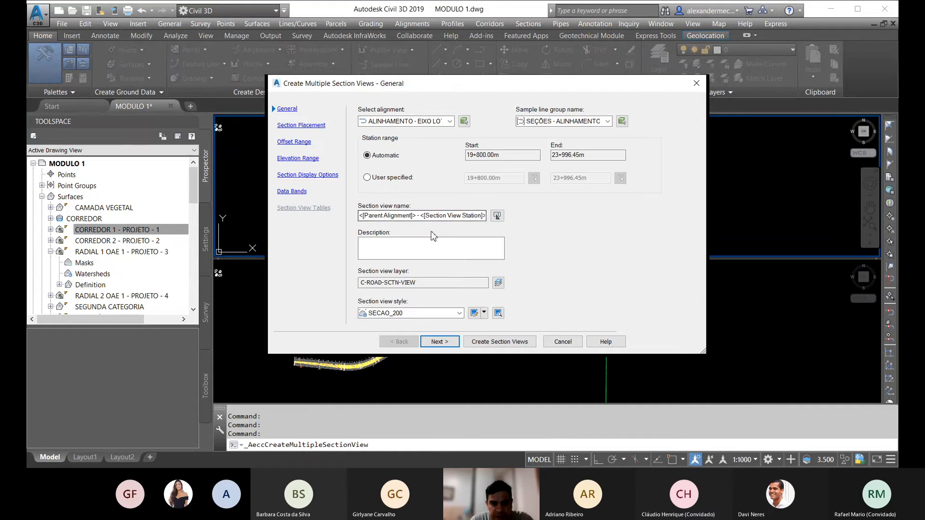
pyautogui.click(438, 342)
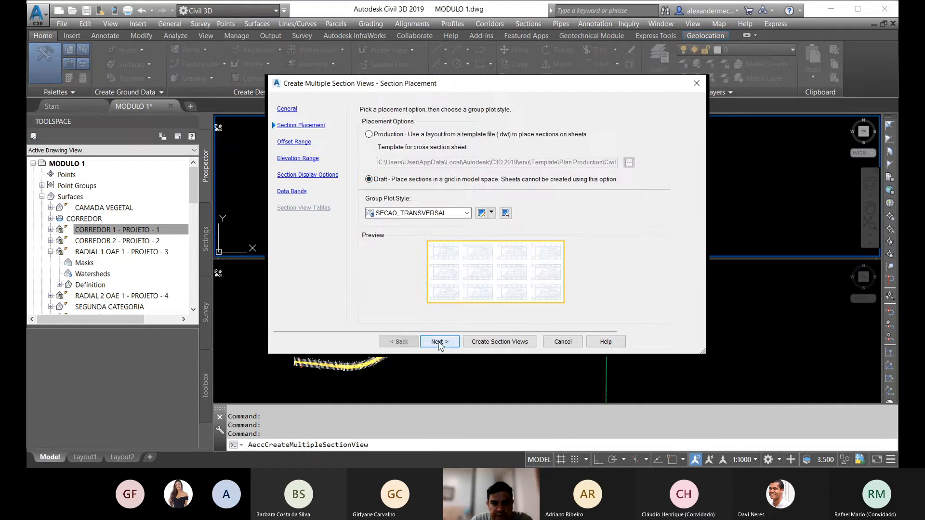
pyautogui.click(394, 135)
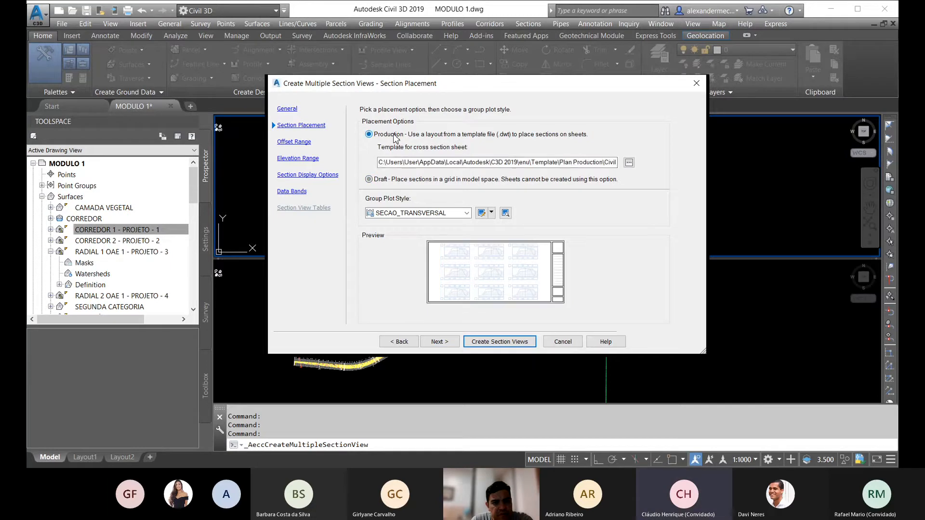
pyautogui.click(380, 177)
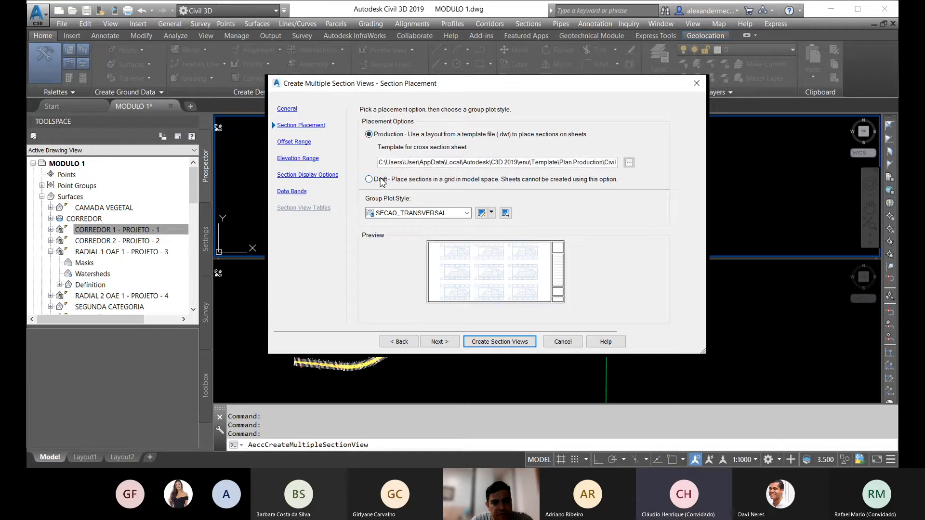
# Step: Review the array rules and general information of the SECAO_TRANSVERSAL group plot style
pyautogui.click(481, 214)
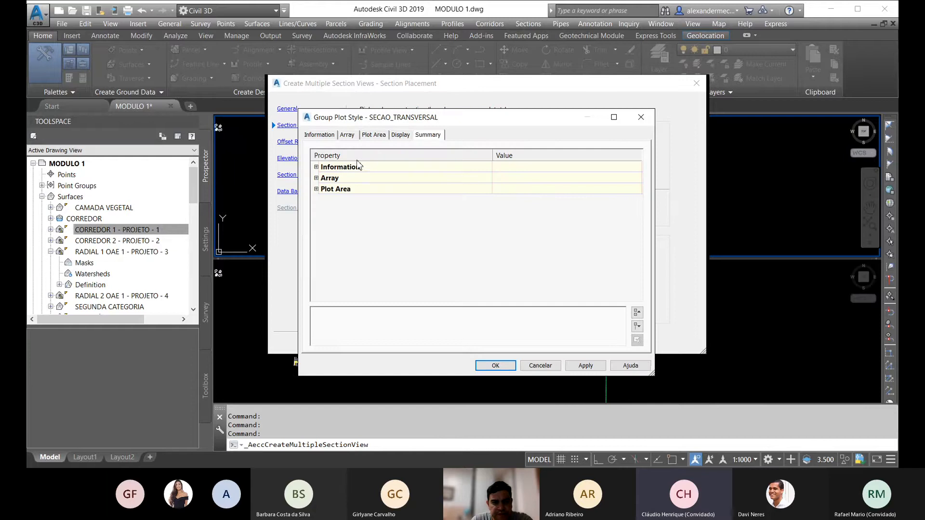
pyautogui.click(348, 136)
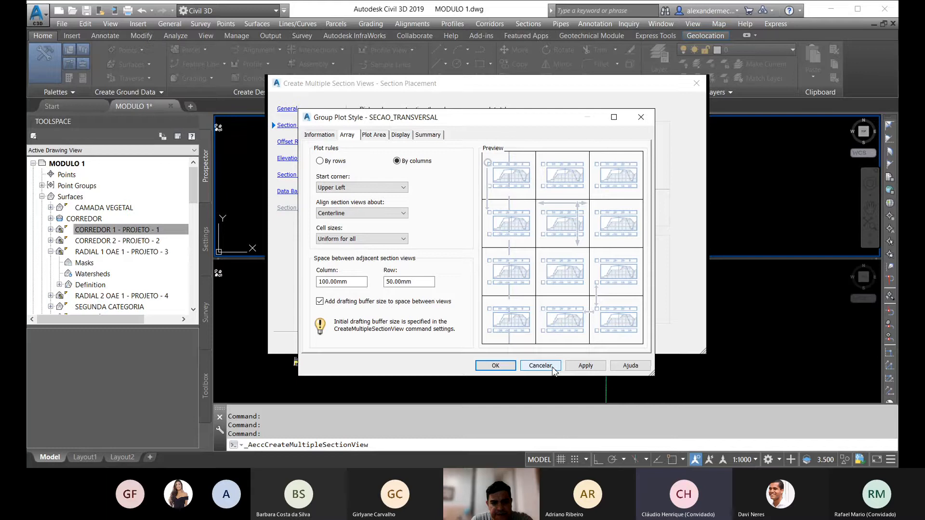
pyautogui.click(332, 136)
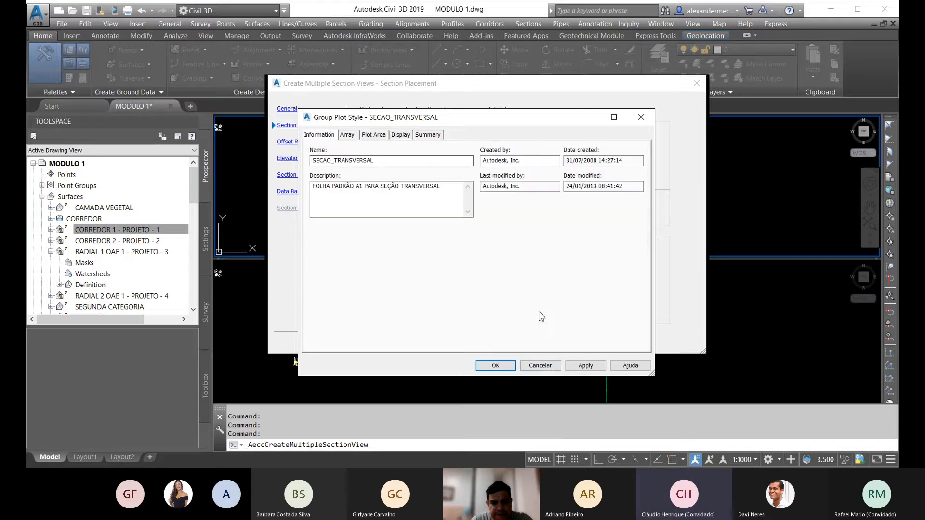
pyautogui.click(540, 366)
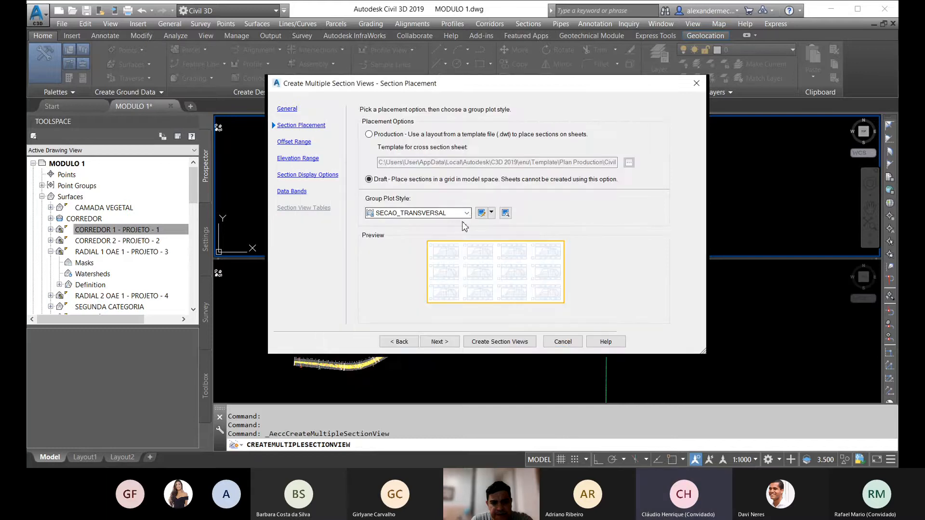
pyautogui.click(467, 213)
pyautogui.click(467, 215)
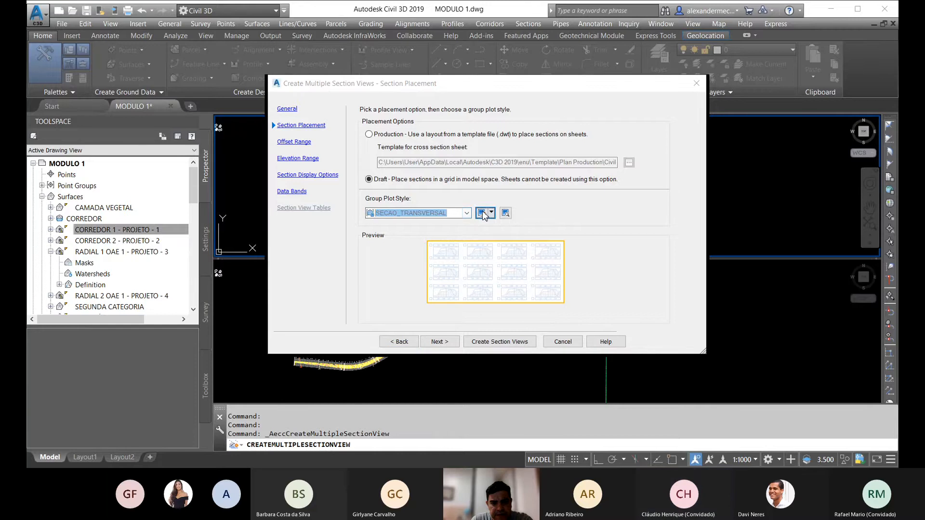
# Step: Edit the SECAO_TRANSVERSAL group plot style so the drafting buffer size is not added to the space between views
pyautogui.click(481, 212)
pyautogui.click(374, 135)
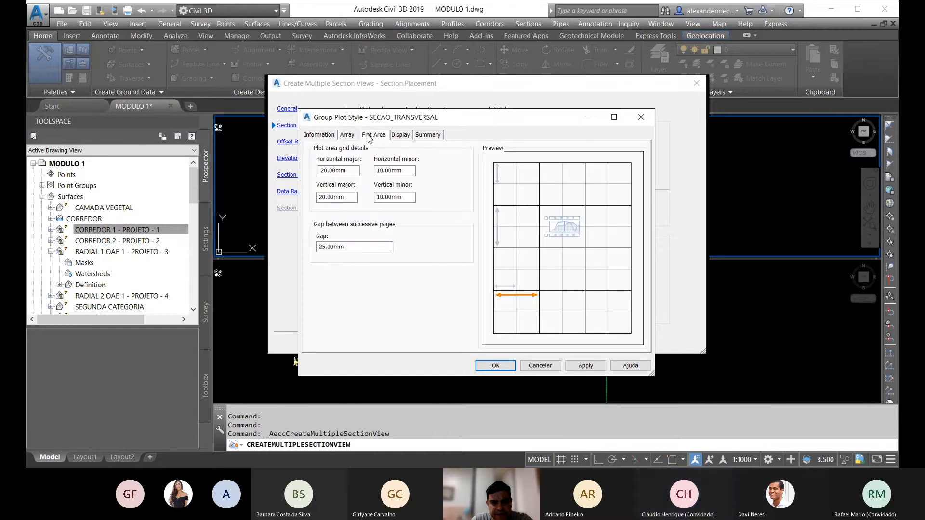
pyautogui.click(347, 136)
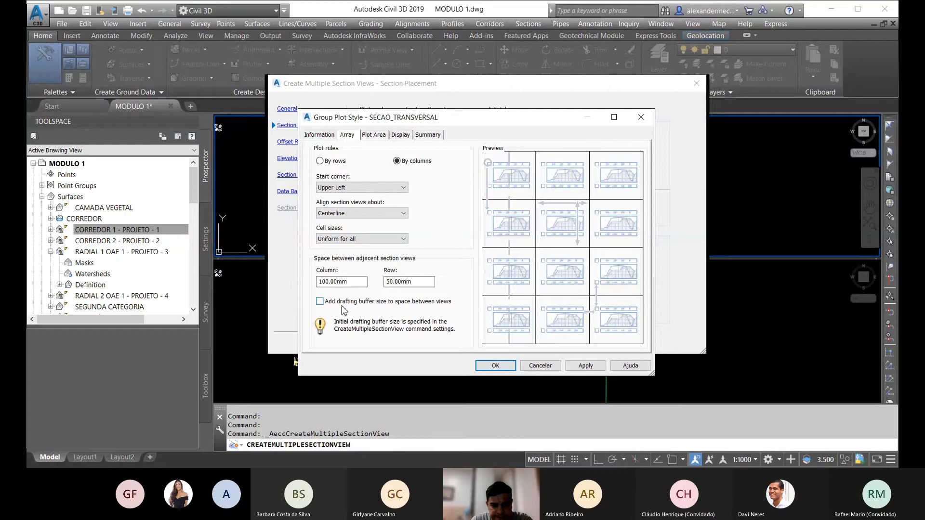
pyautogui.click(318, 135)
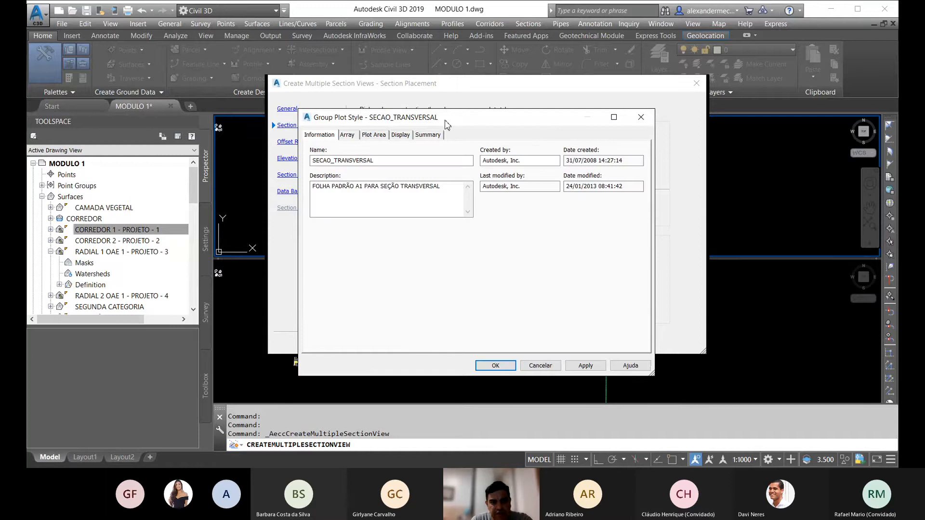
pyautogui.moveTo(447, 125); pyautogui.dragTo(431, 196)
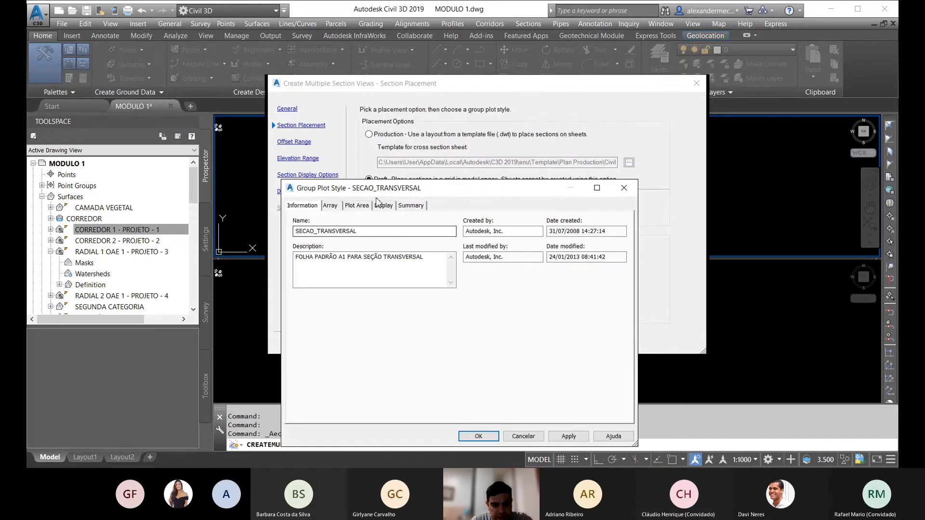
pyautogui.click(333, 207)
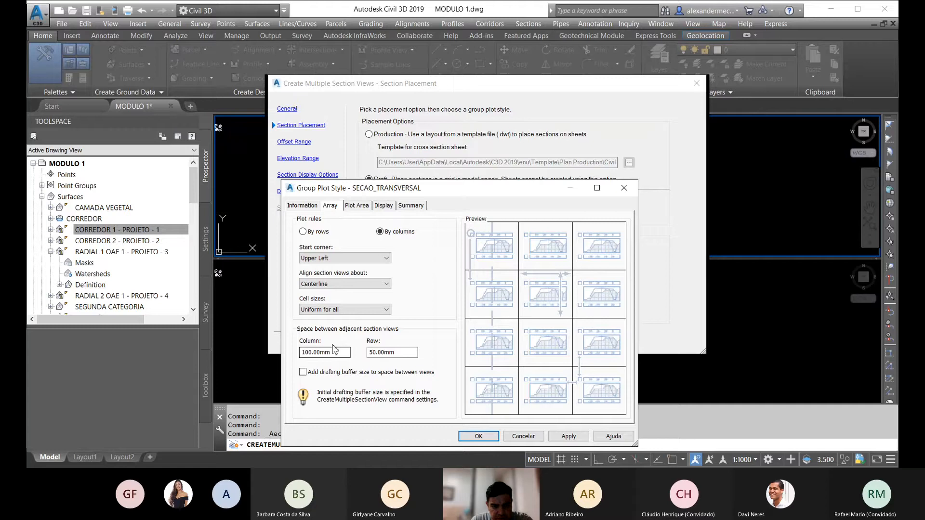
pyautogui.moveTo(345, 353); pyautogui.dragTo(277, 350)
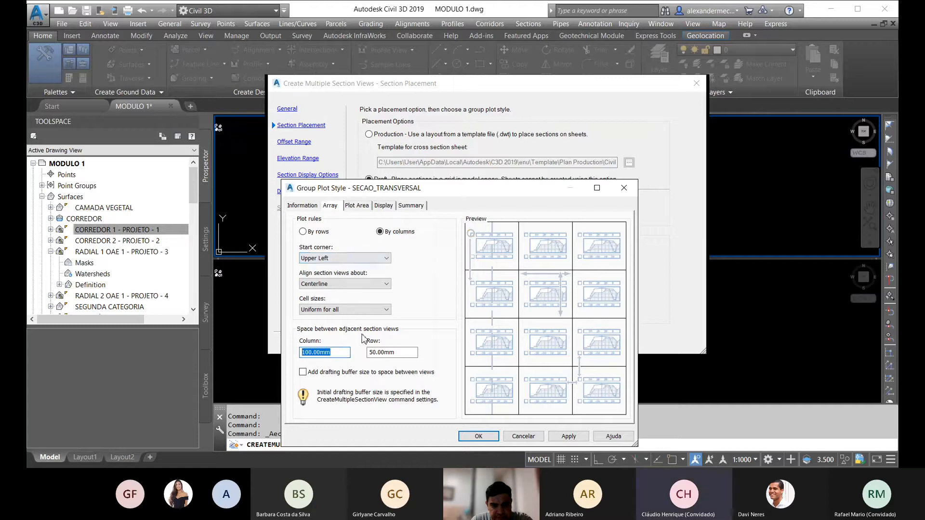
pyautogui.click(474, 436)
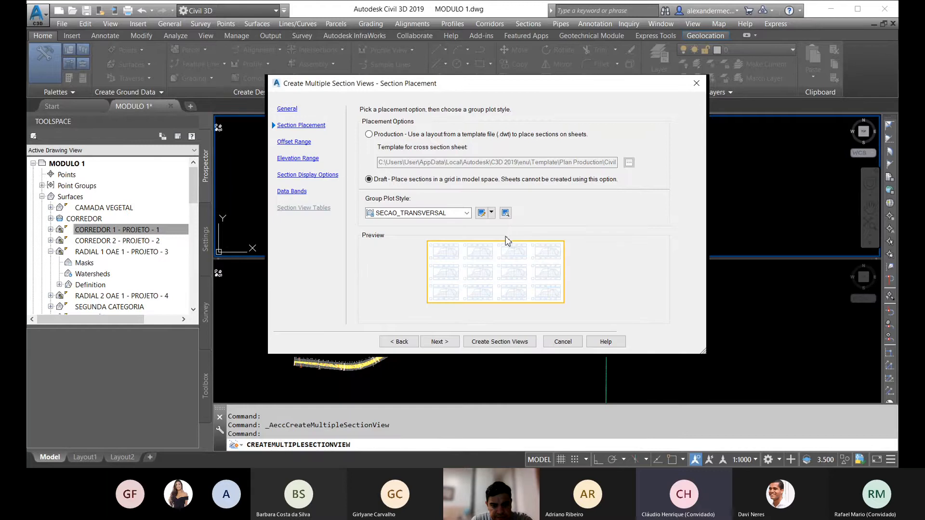
# Step: Keep automatic offset and elevation ranges and the DER-SP NOTA DE SERVIÇO - 1:200 band set, and create the section views near the corridor plan
pyautogui.click(443, 342)
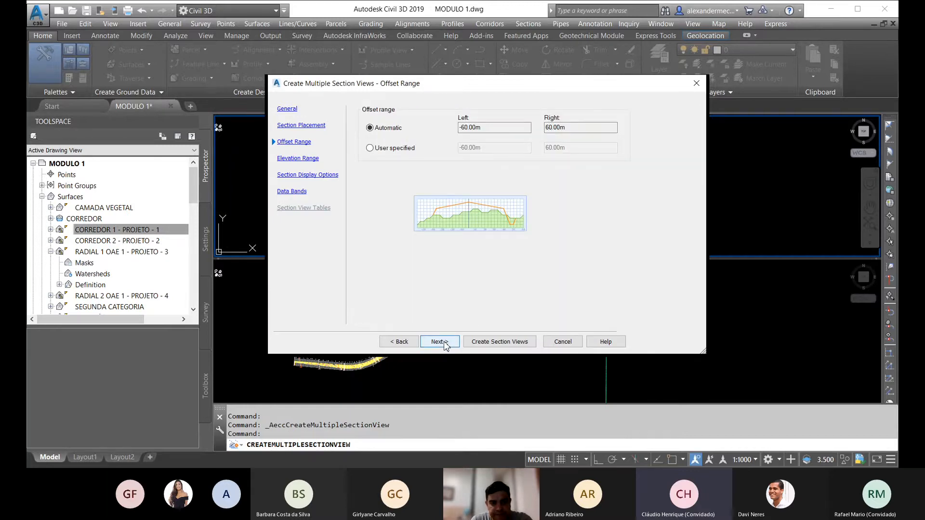
pyautogui.click(443, 342)
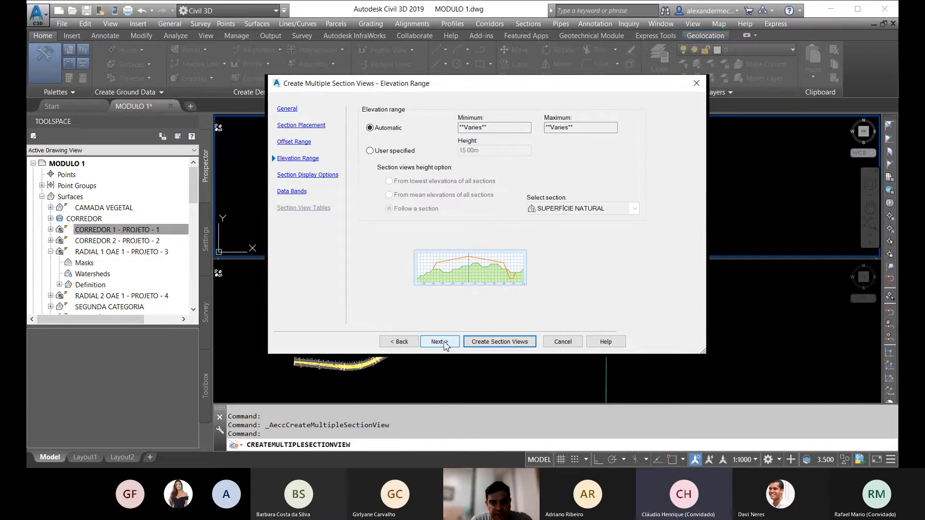
pyautogui.click(443, 342)
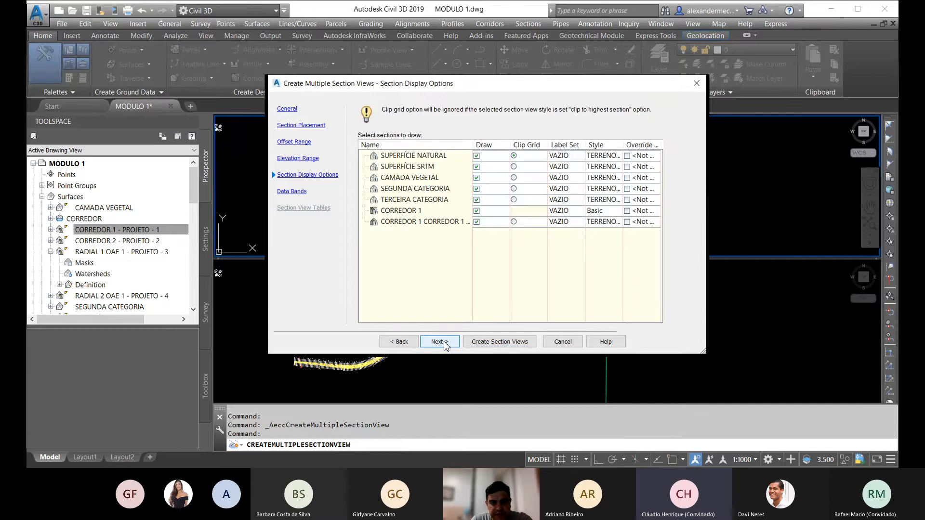
pyautogui.click(443, 342)
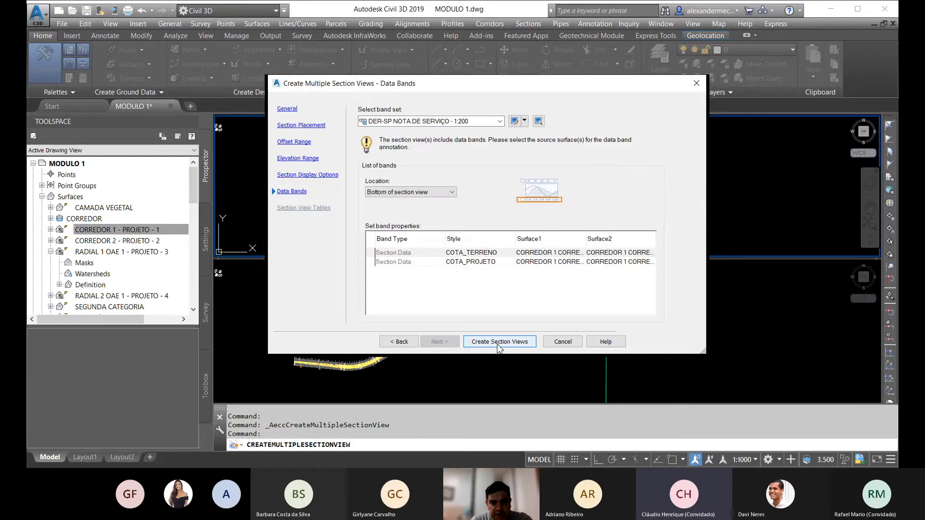
pyautogui.click(499, 342)
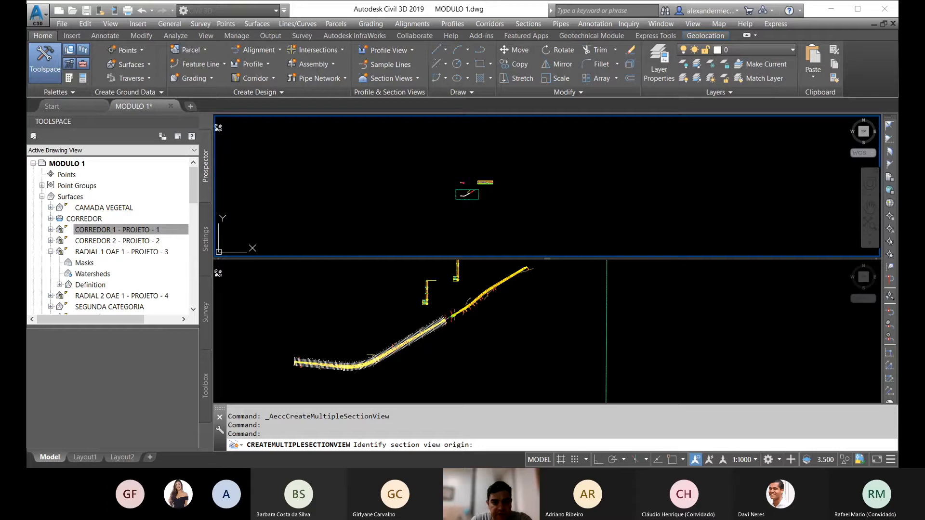
pyautogui.click(494, 210)
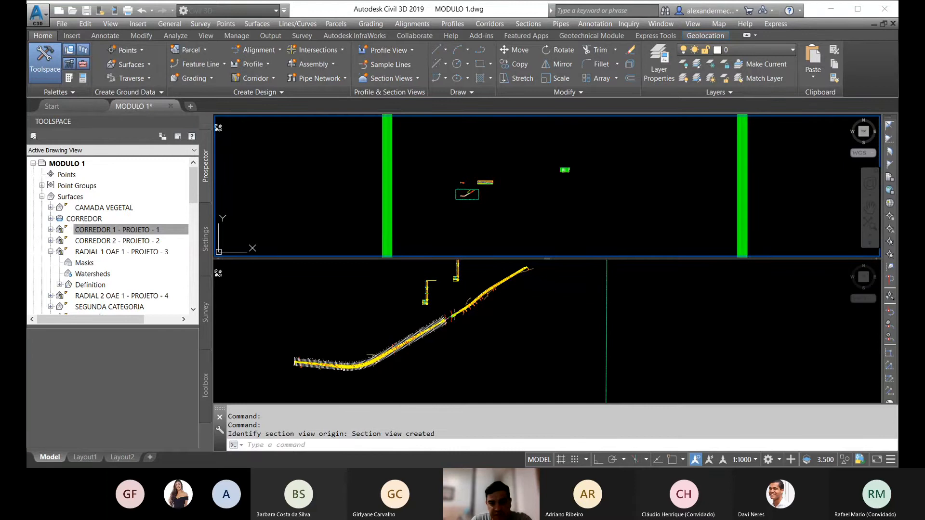
# Step: Examine the generated section sheets, checking how each cross section fits inside its sheet frame
pyautogui.scroll(16, 569, 171)
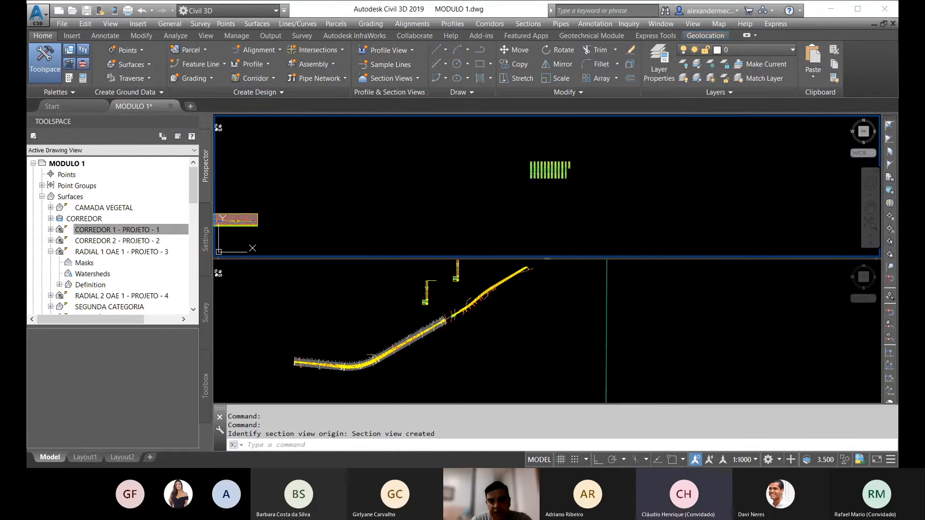
pyautogui.scroll(8, 492, 168)
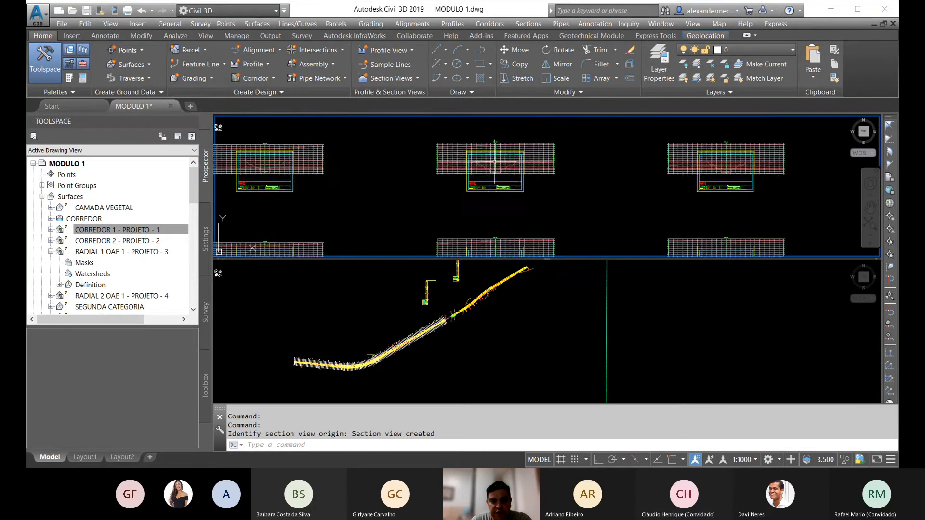
pyautogui.scroll(3, 492, 168)
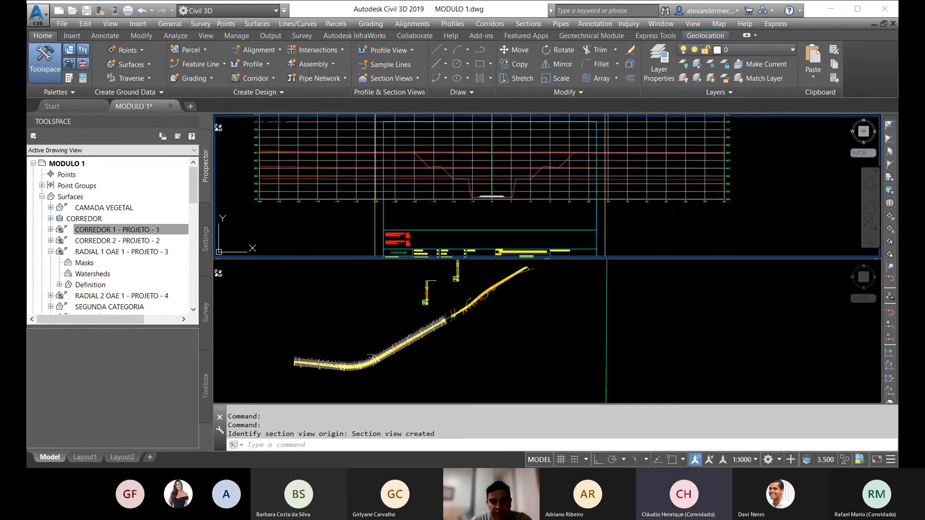
pyautogui.scroll(-5, 491, 167)
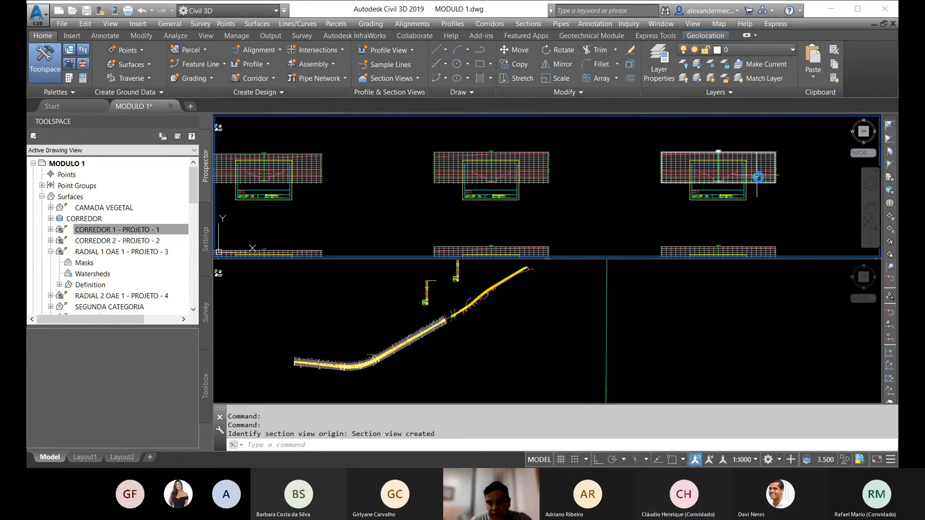
pyautogui.scroll(4, 759, 175)
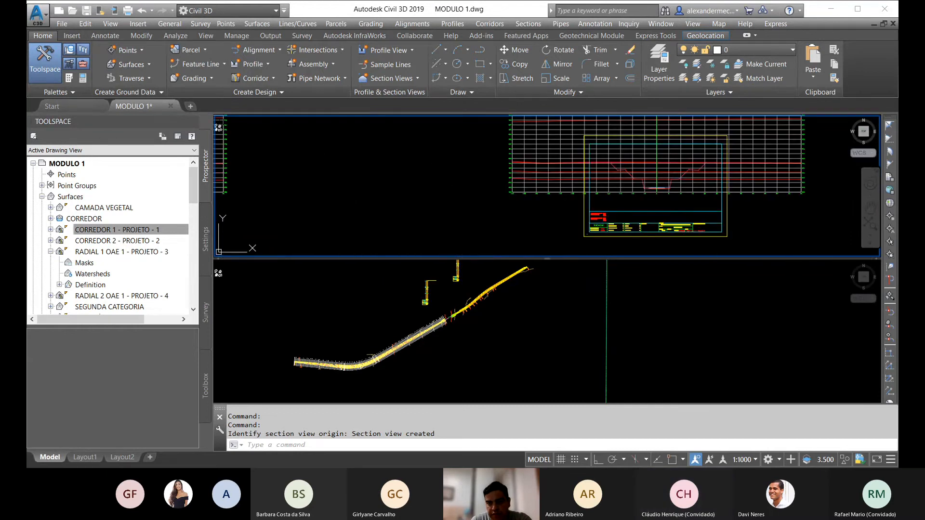
# Step: Undo the creation of the section view group and return to the corridor plan near station 22+400
pyautogui.click(144, 10)
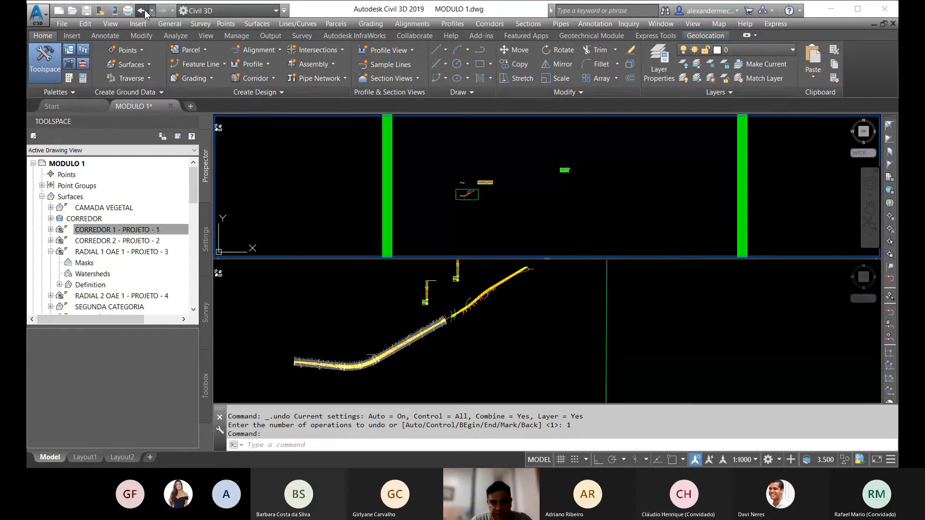
pyautogui.click(144, 10)
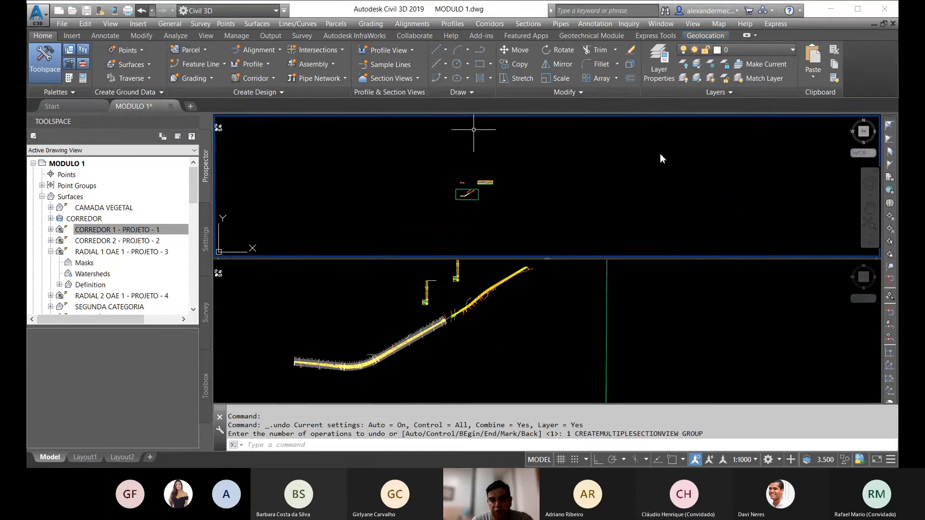
pyautogui.scroll(10, 468, 194)
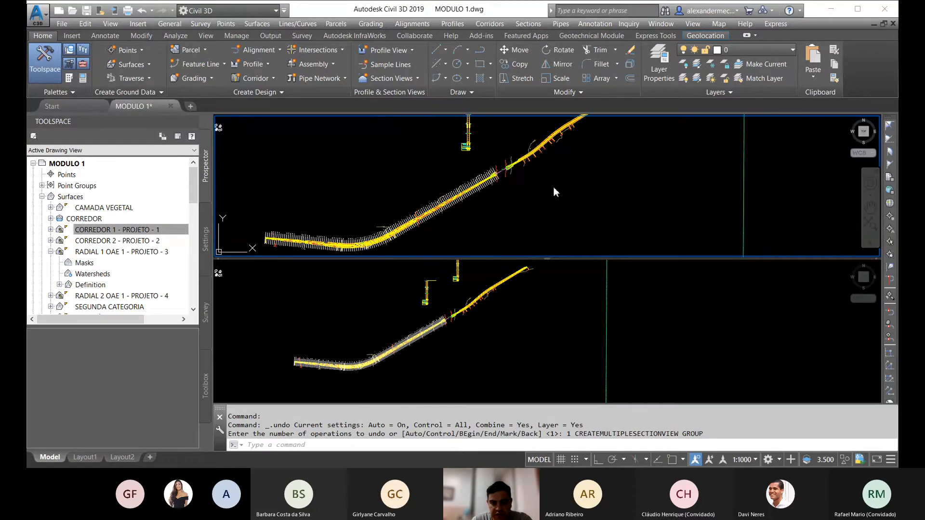
pyautogui.scroll(5, 544, 190)
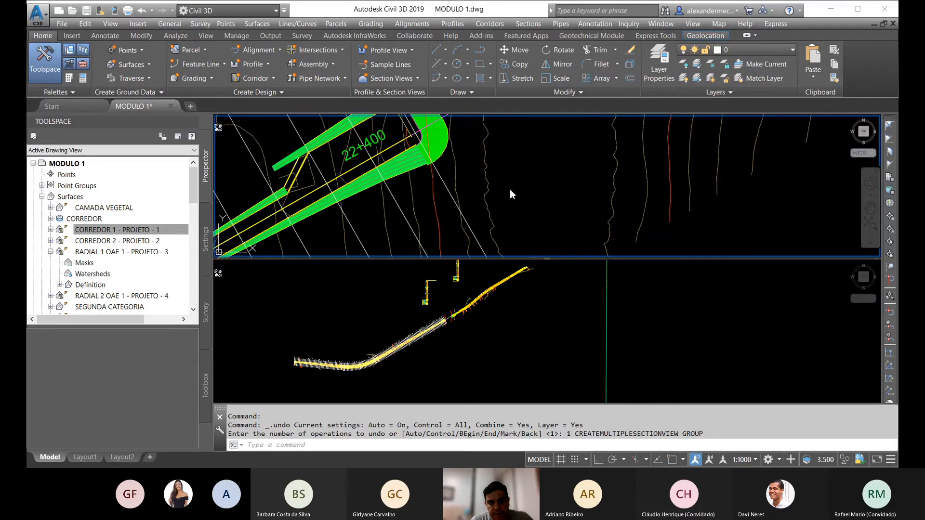
# Step: Undo the creation of the sample lines along CORREDOR 1 and make the lower plan viewport active
pyautogui.hotkey('ctrl', 'z')
pyautogui.hotkey('ctrl', 'z')
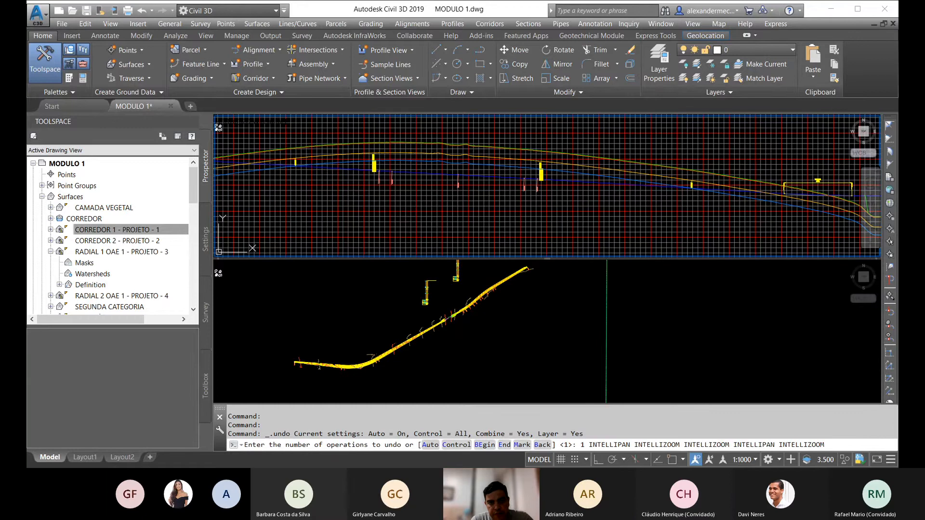
pyautogui.click(539, 182)
pyautogui.click(542, 185)
pyautogui.press('Escape')
pyautogui.press('Escape')
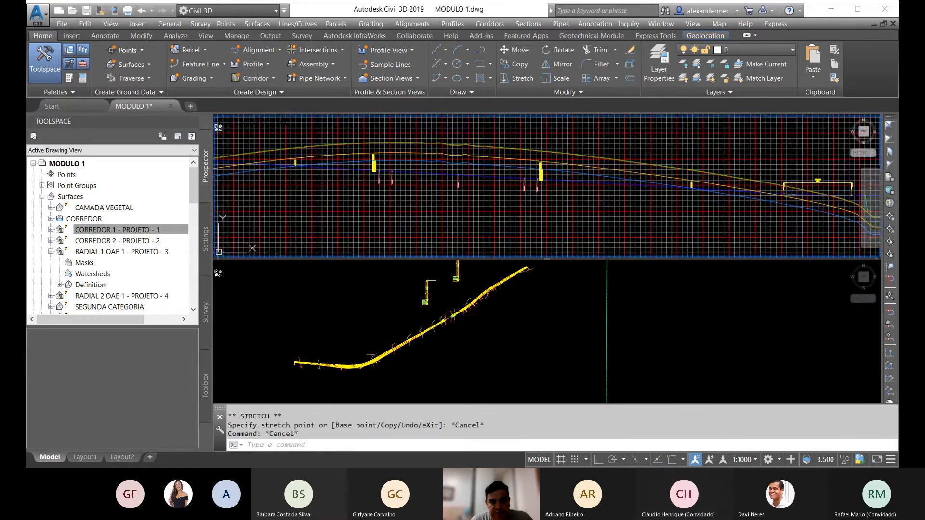
pyautogui.click(422, 336)
pyautogui.scroll(-2, 438, 362)
pyautogui.press('Escape')
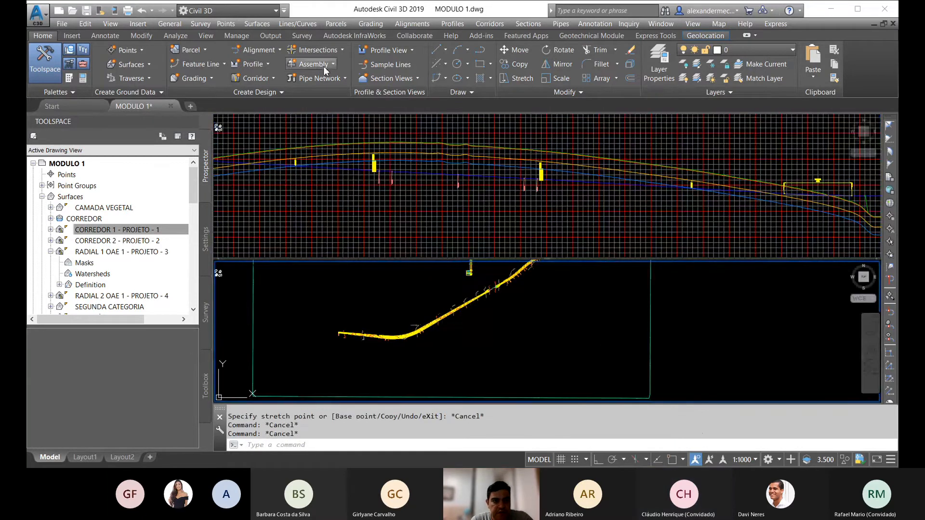
# Step: Create a sample line group on EIXO LOTE A, excluding SUPERFÍCIE SRTM, CORREDOR 2 and the radial surfaces from the sampled data sources
pyautogui.click(385, 64)
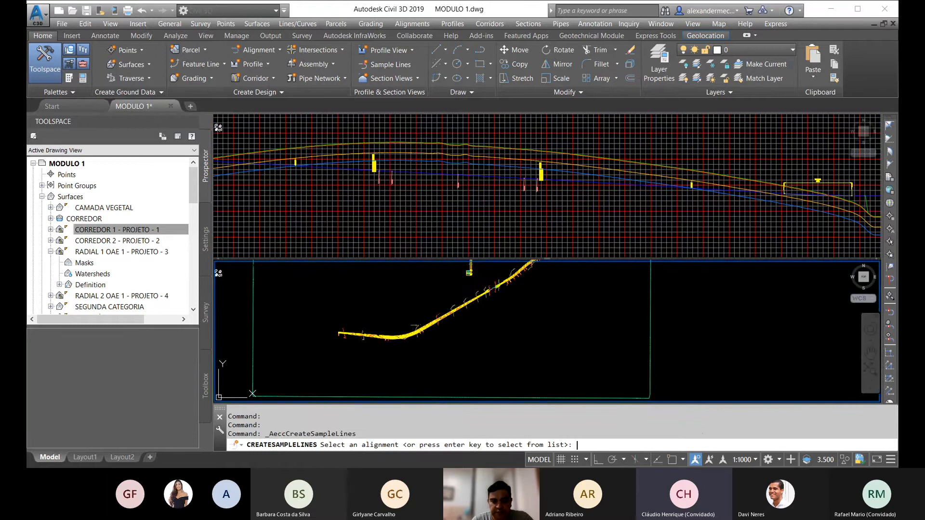
pyautogui.press('Return')
pyautogui.click(387, 222)
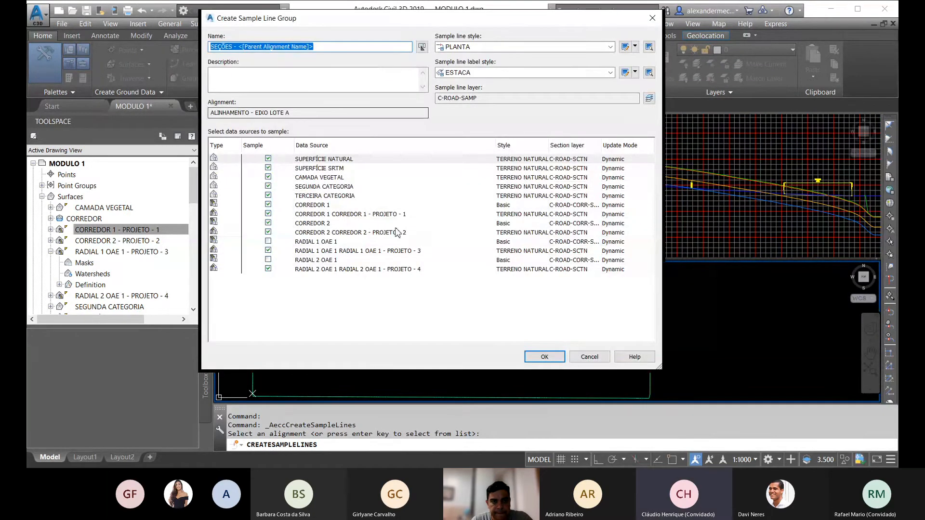
pyautogui.click(268, 269)
pyautogui.click(268, 251)
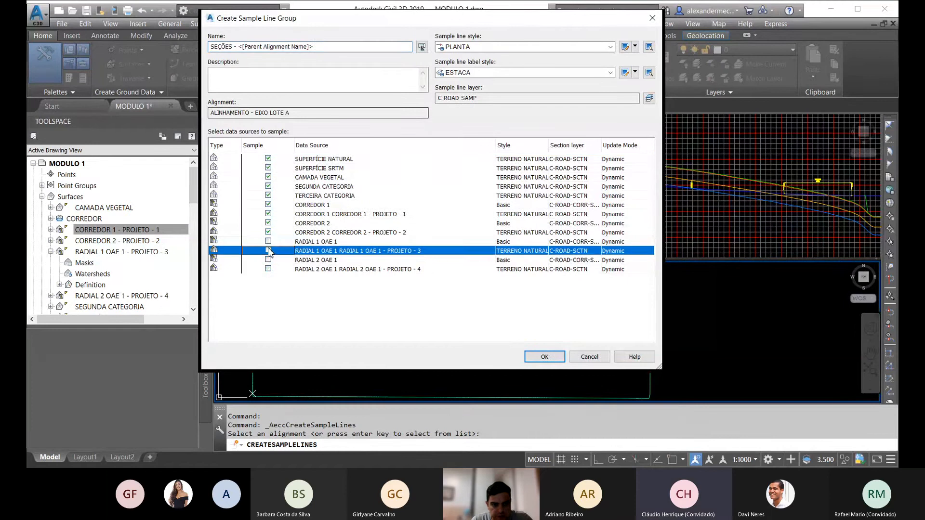
pyautogui.click(268, 233)
pyautogui.click(268, 223)
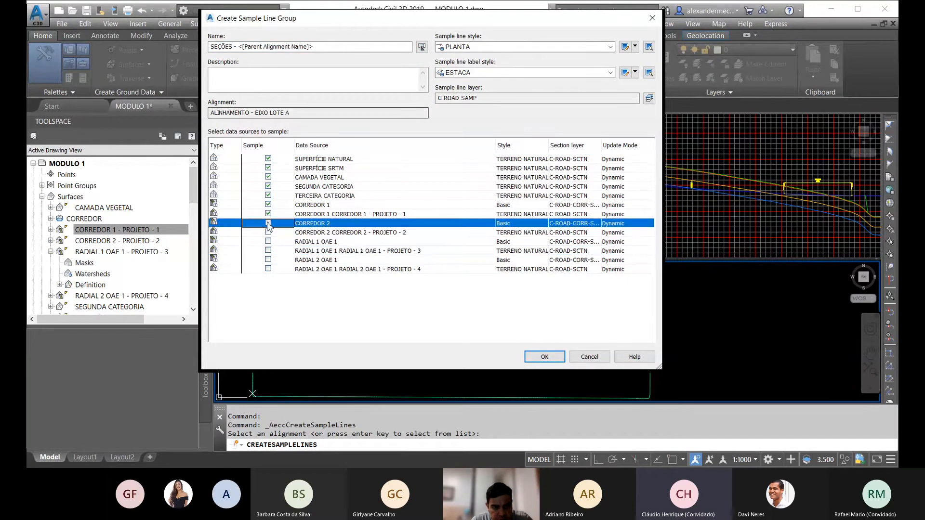
pyautogui.click(268, 168)
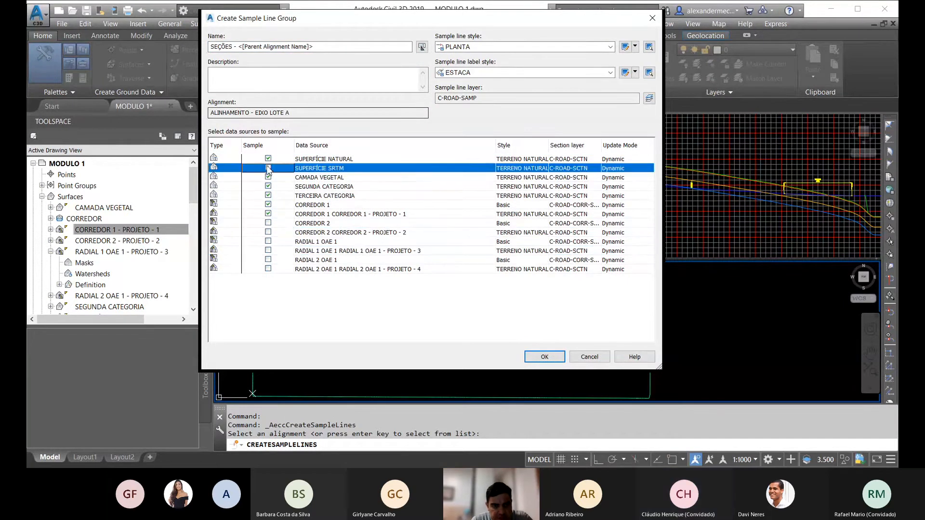
pyautogui.click(543, 356)
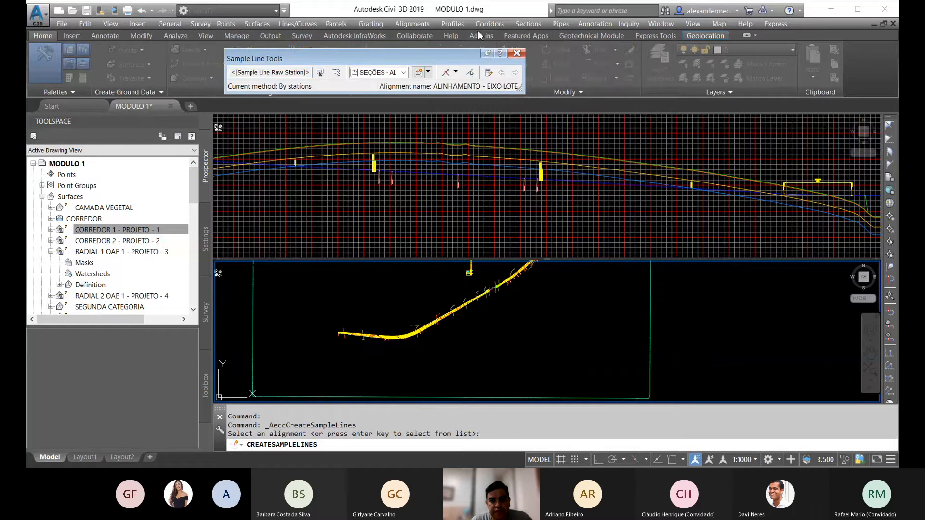
# Step: Define sample lines by station range, with alignment start and end set to False, picking the end station at the corridor's northeast end in plan
pyautogui.click(455, 72)
pyautogui.click(489, 85)
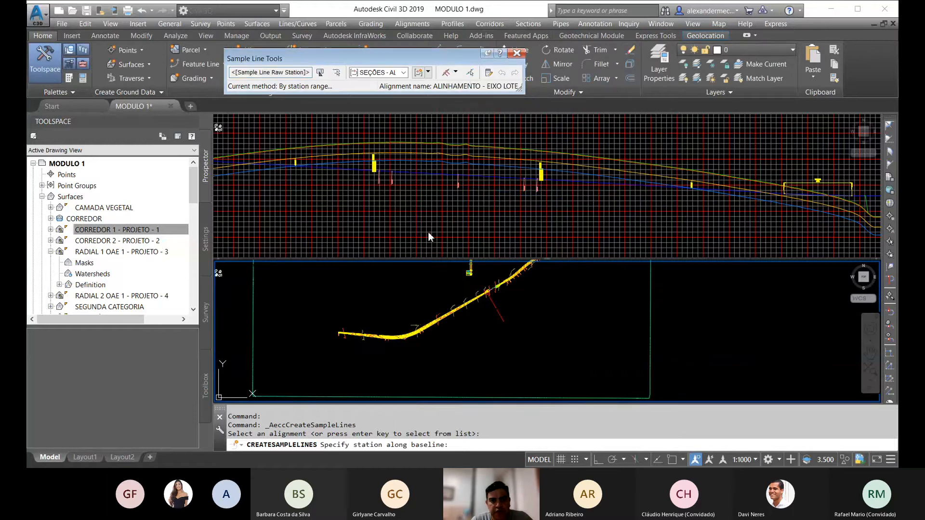
pyautogui.click(350, 177)
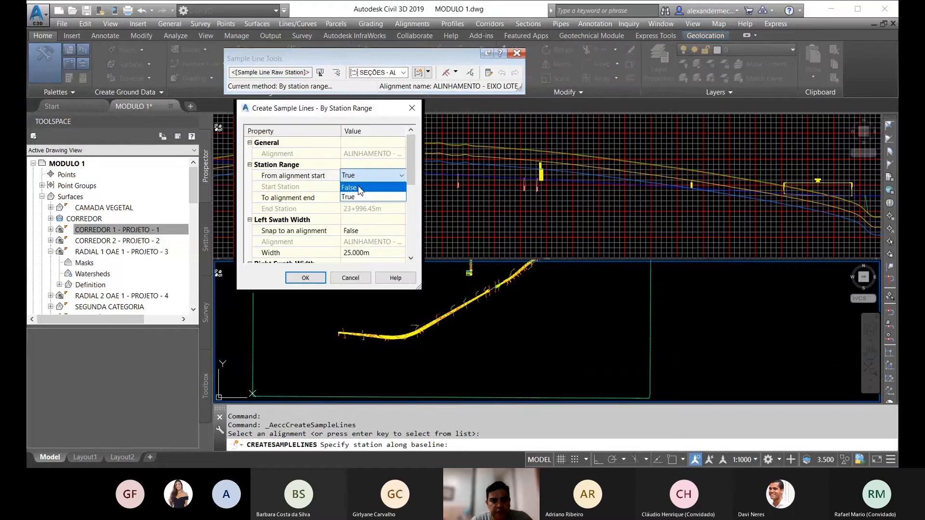
pyautogui.click(351, 195)
pyautogui.click(359, 199)
pyautogui.click(358, 199)
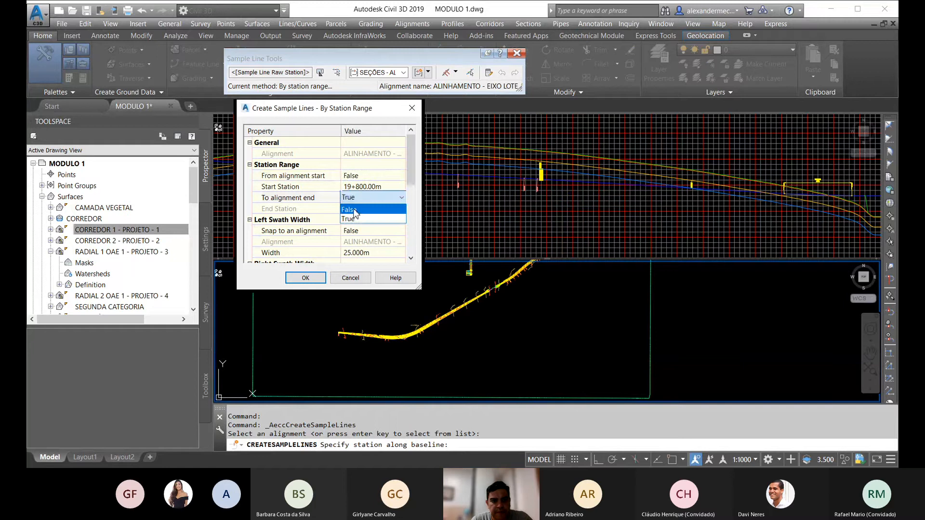
pyautogui.click(355, 210)
pyautogui.click(391, 209)
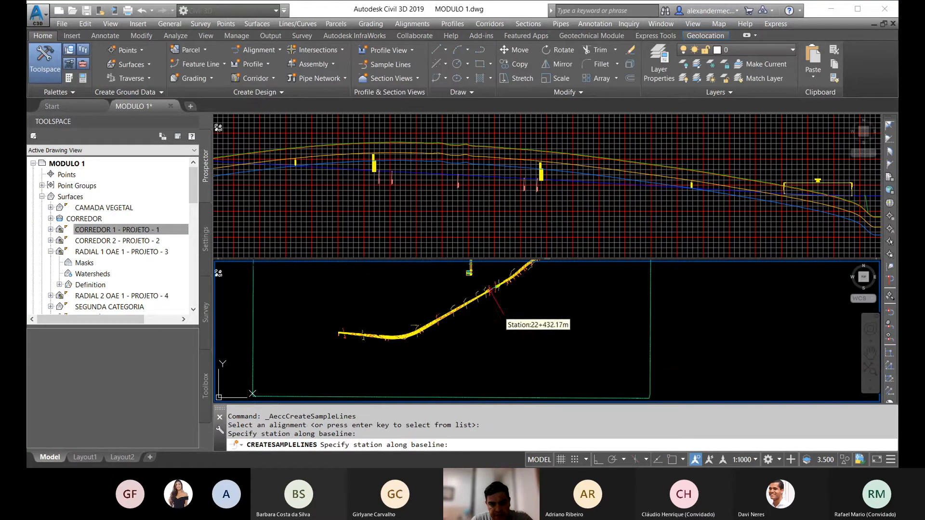
pyautogui.scroll(4, 502, 315)
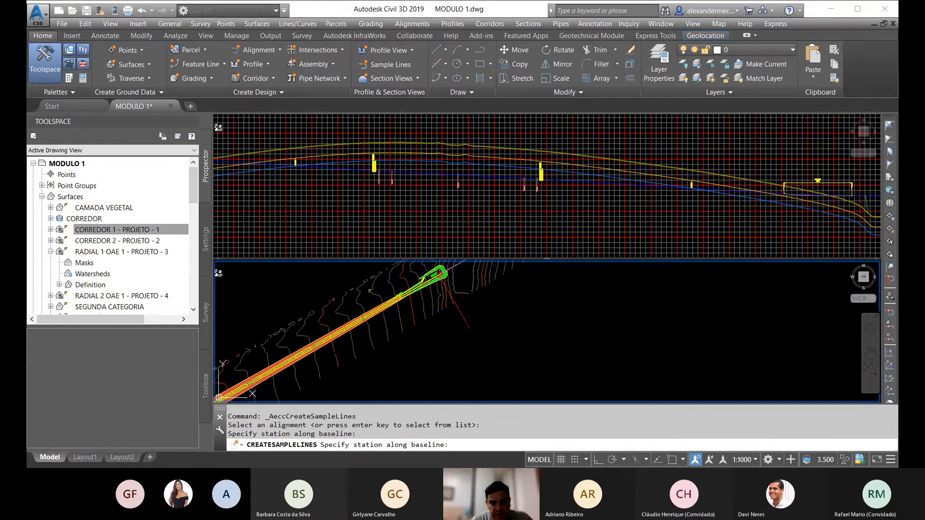
pyautogui.click(470, 329)
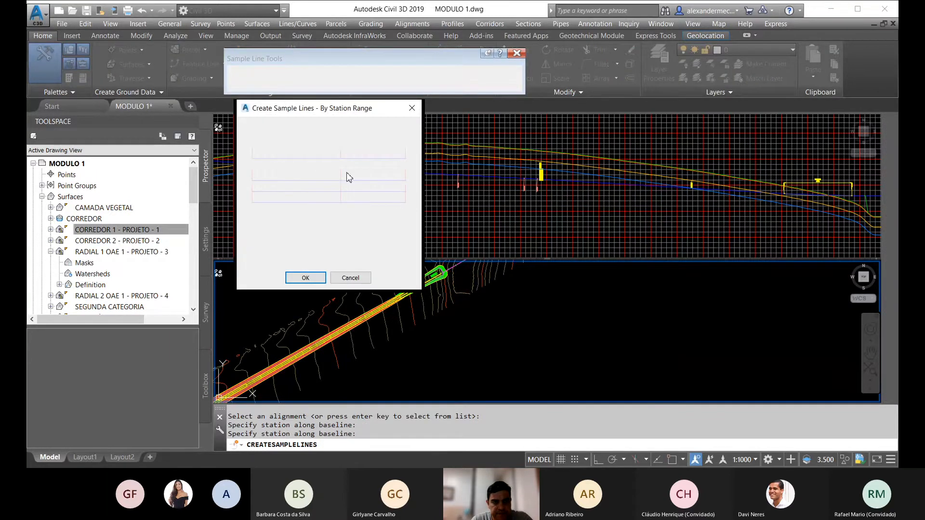
# Step: Set the left and right swath widths of the sample lines to 60 m
pyautogui.moveTo(407, 171); pyautogui.dragTo(411, 191)
pyautogui.click(370, 165)
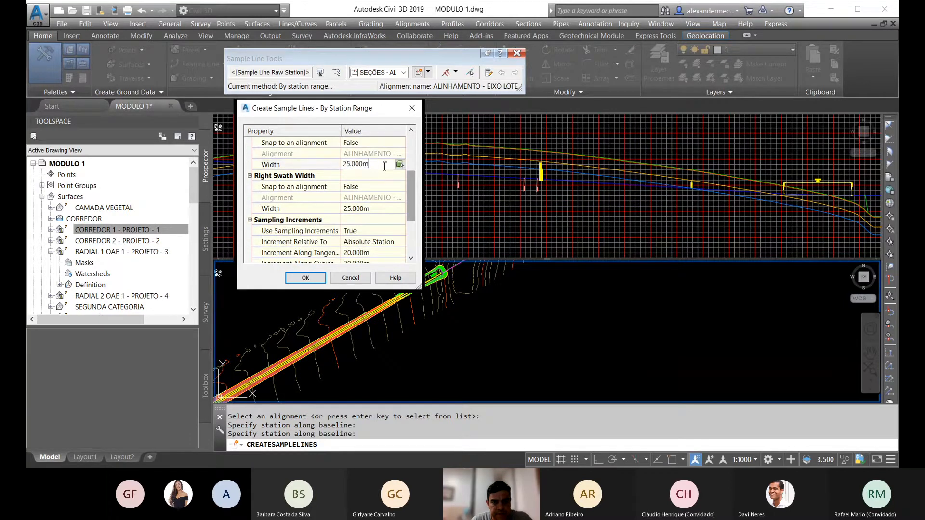
pyautogui.write('60')
pyautogui.click(371, 208)
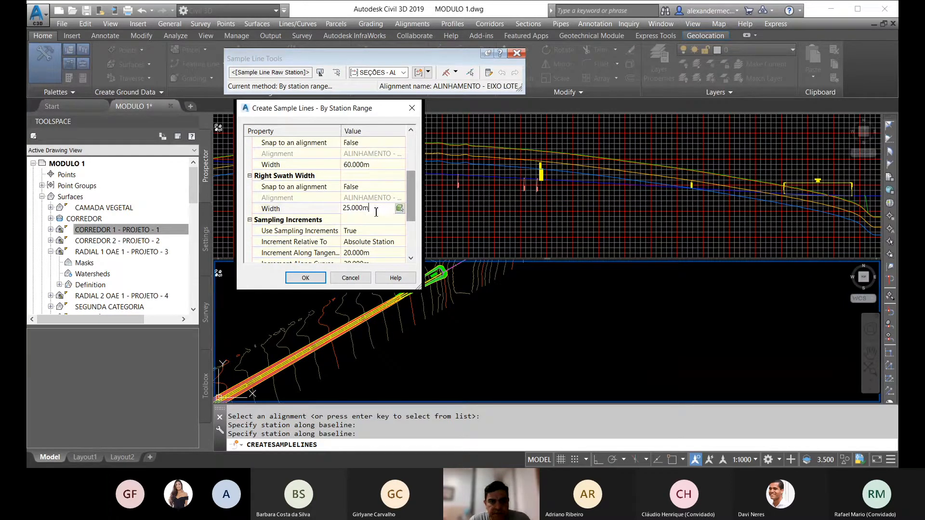
pyautogui.write('60')
# Step: Turn off sampling at horizontal geometry points, create the sample lines along the corridor and end the command
pyautogui.moveTo(411, 203); pyautogui.dragTo(412, 232)
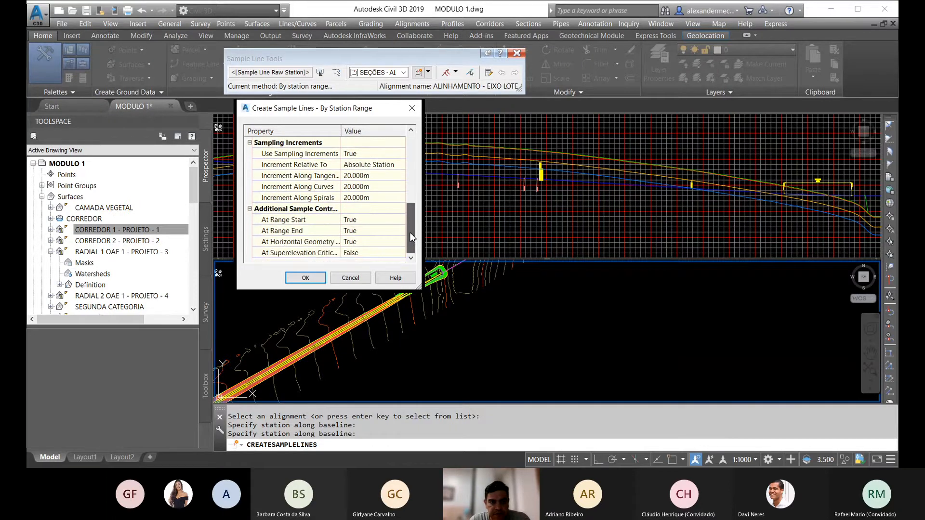
pyautogui.click(368, 222)
pyautogui.click(357, 242)
pyautogui.click(356, 242)
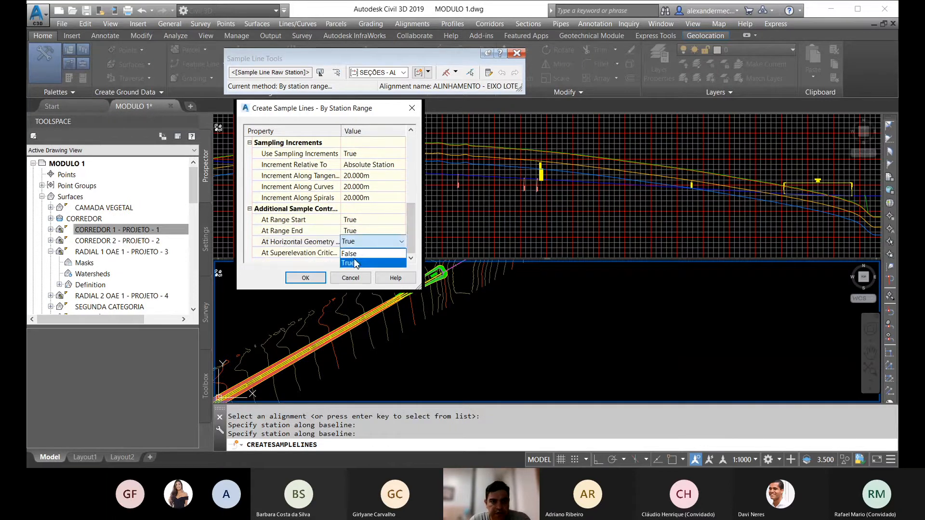
pyautogui.click(354, 254)
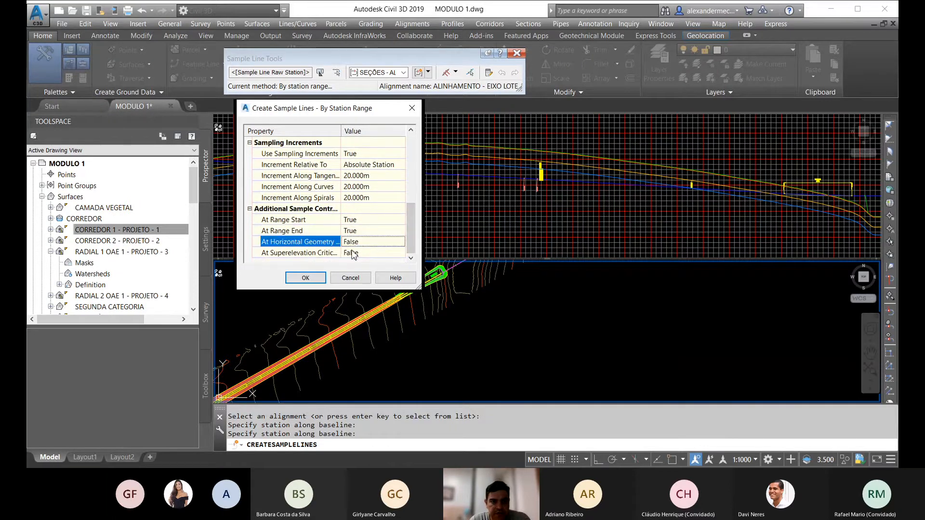
pyautogui.click(305, 278)
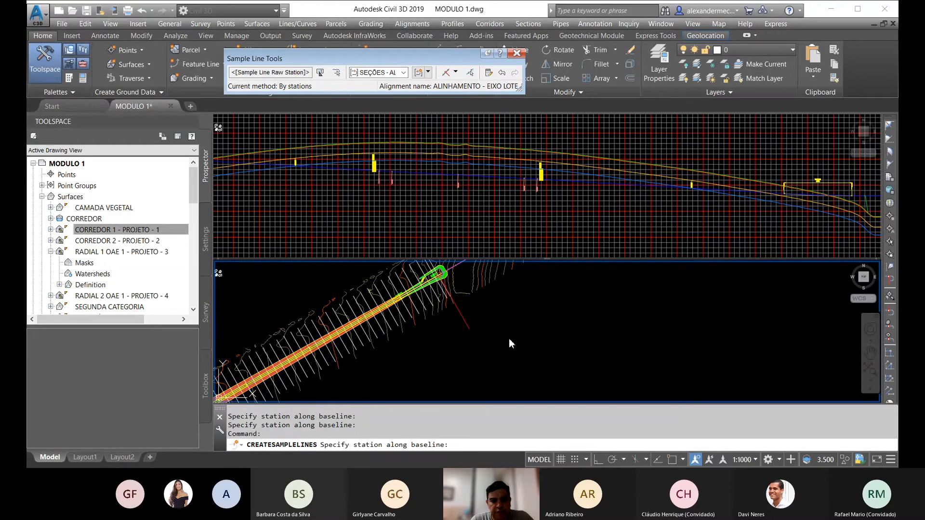
pyautogui.press('Return')
pyautogui.press('Escape')
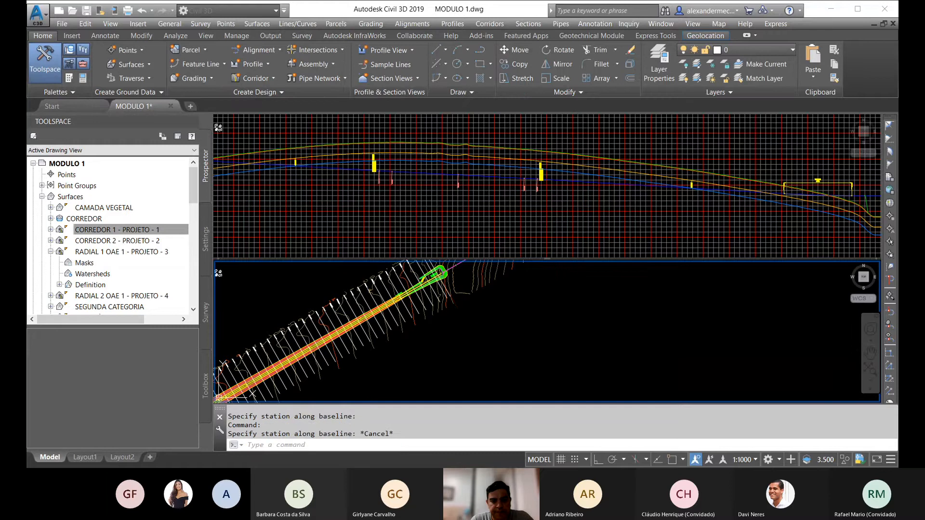
pyautogui.scroll(-11, 436, 310)
pyautogui.press('Escape')
# Step: Start creating multiple section views with style SECAO_200, using draft placement and the SECAO_TRANSVERSAL group plot style
pyautogui.moveTo(525, 313); pyautogui.dragTo(492, 330, button='middle')
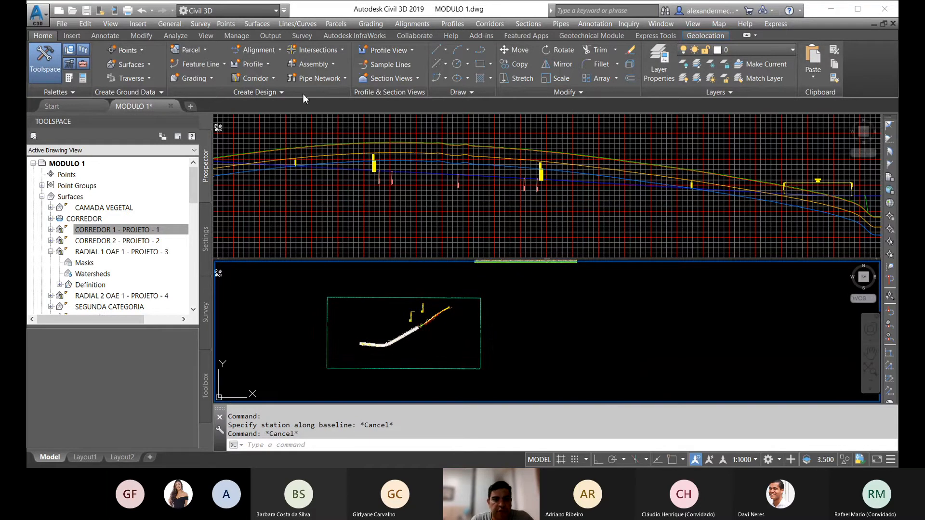
pyautogui.click(387, 77)
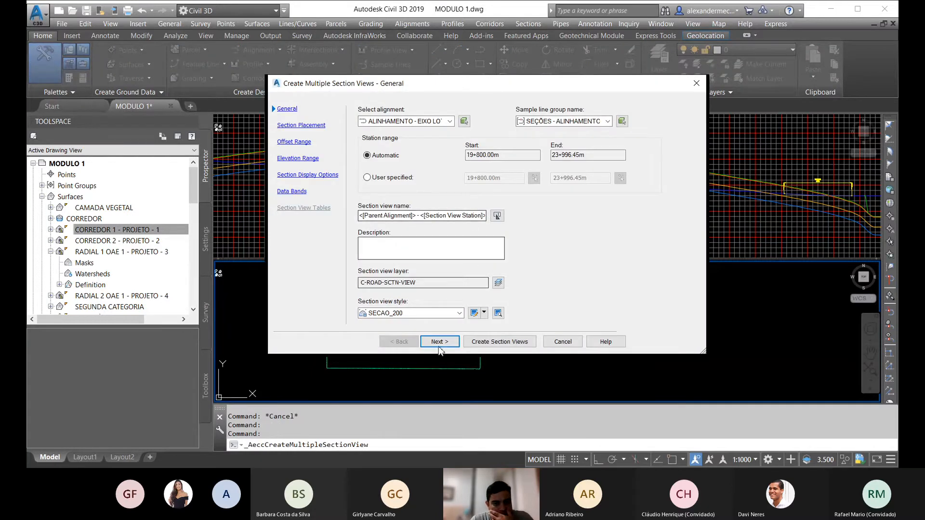
pyautogui.click(460, 313)
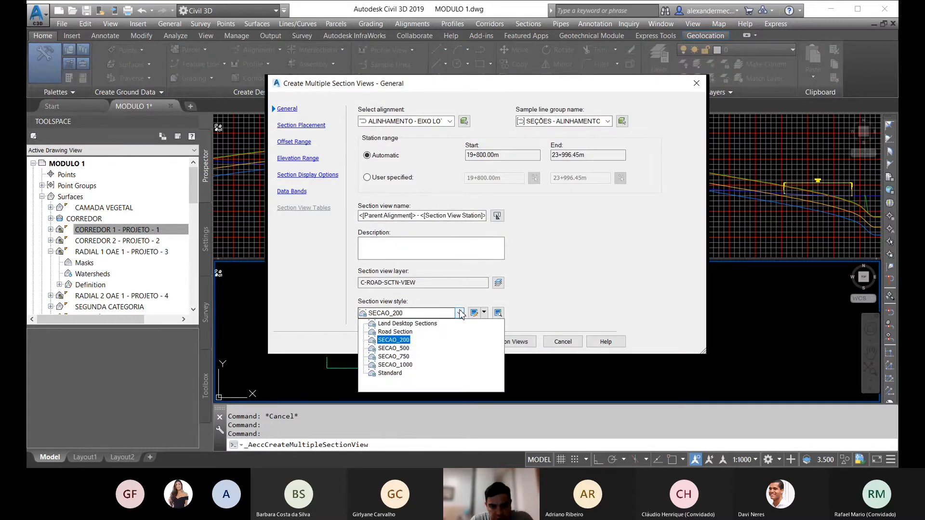
pyautogui.click(460, 313)
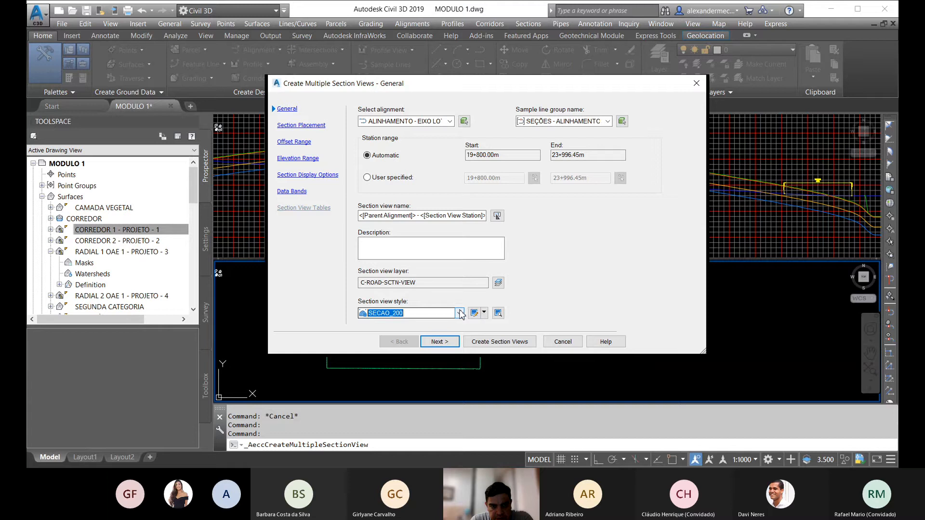
pyautogui.click(451, 343)
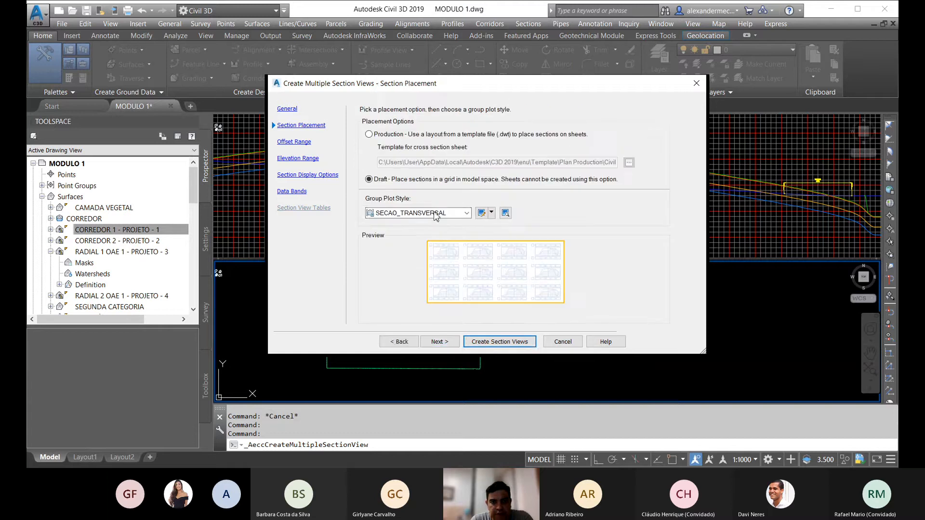
pyautogui.click(481, 213)
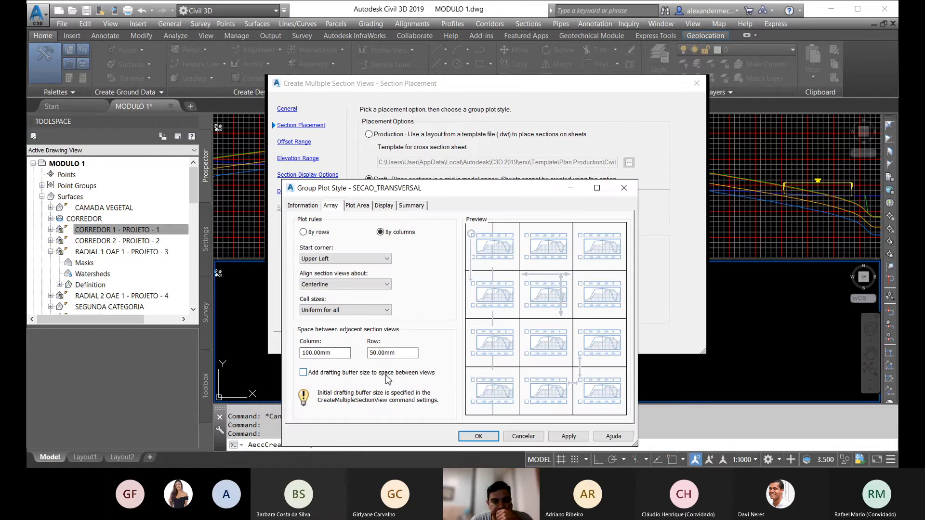
pyautogui.click(478, 436)
pyautogui.click(440, 342)
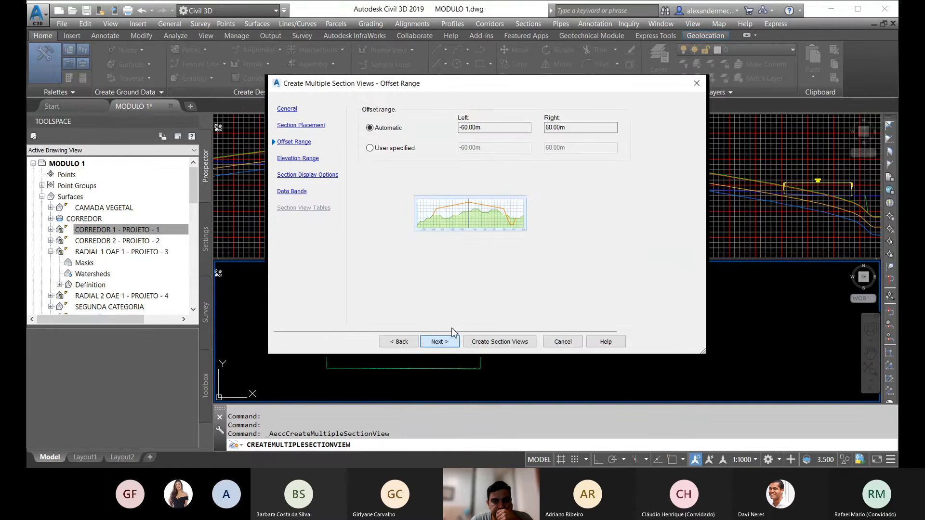
# Step: Keep automatic offset and elevation ranges, choose the VAZIO band set, and place the section views beside the corridor plan frame
pyautogui.click(448, 342)
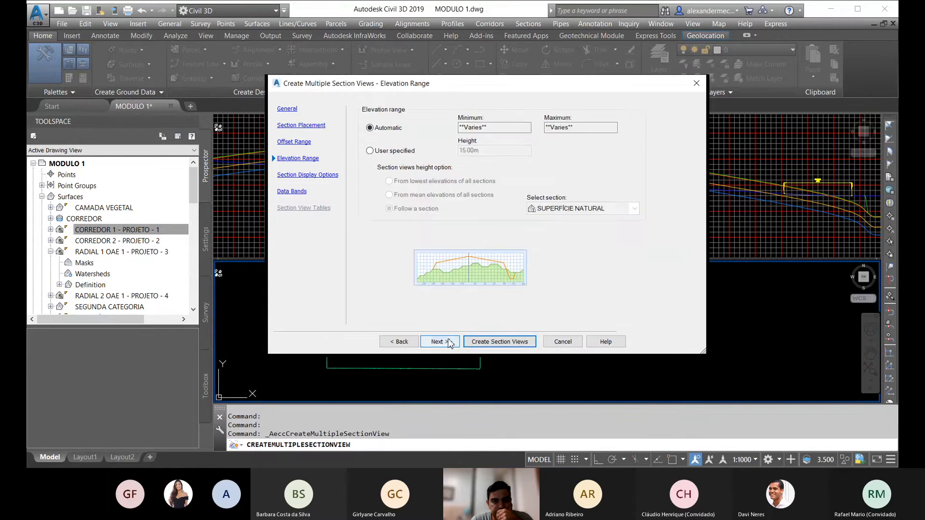
pyautogui.click(449, 342)
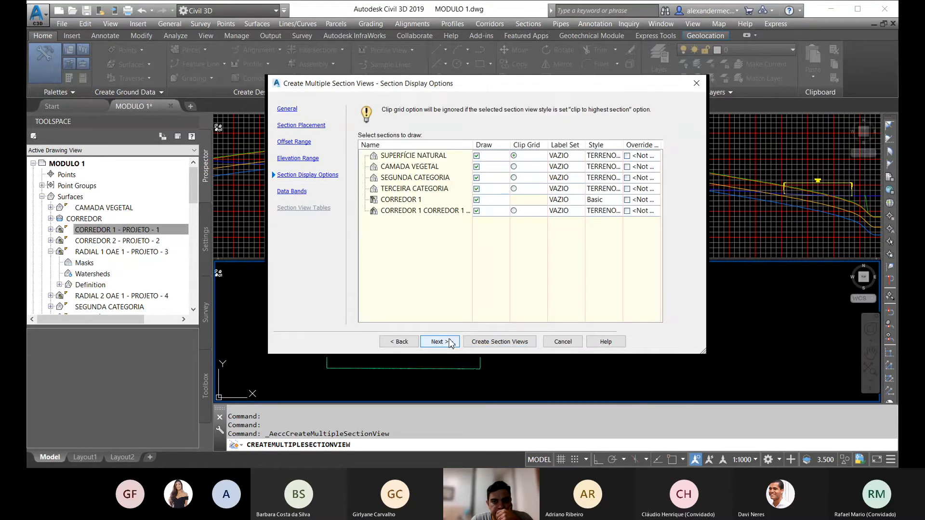
pyautogui.click(451, 342)
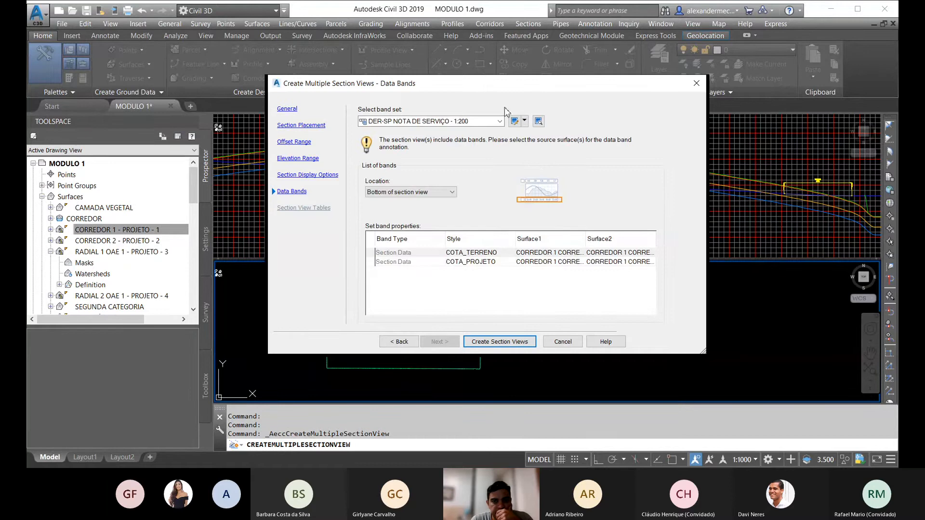
pyautogui.click(500, 121)
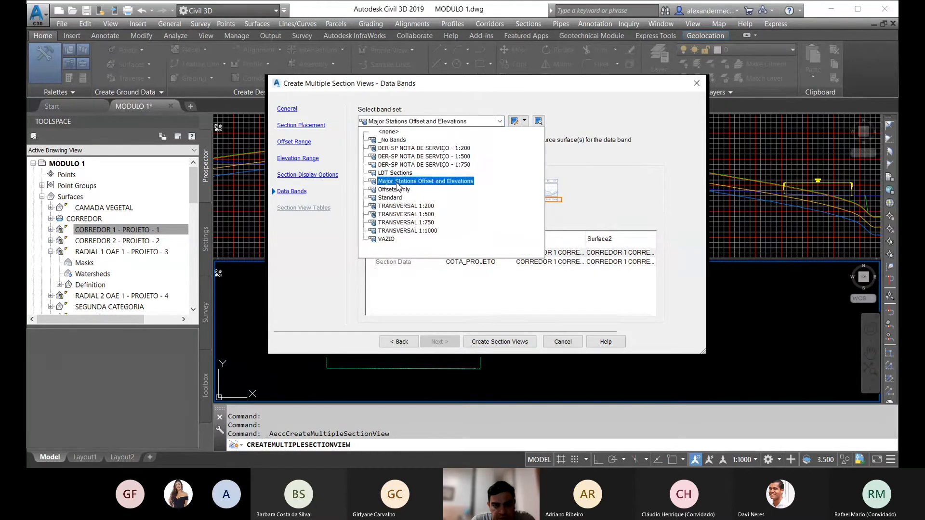
pyautogui.click(386, 239)
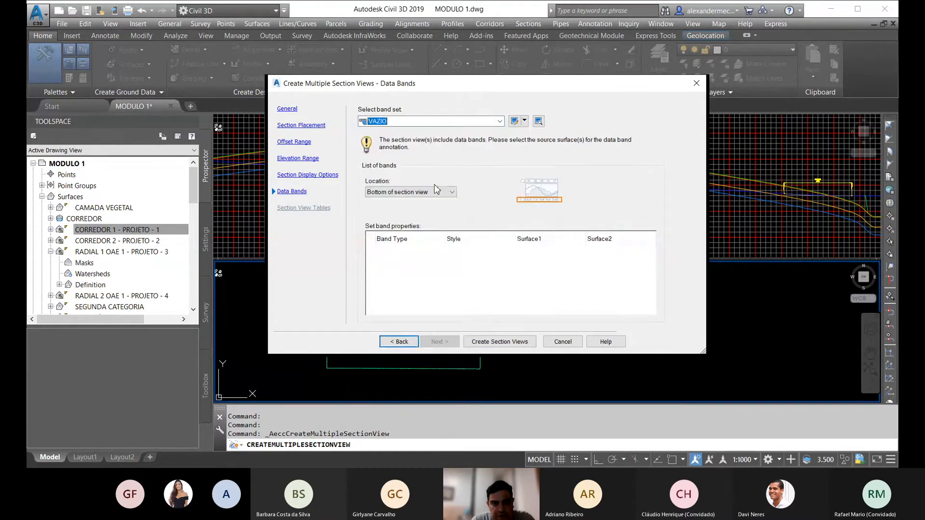
pyautogui.click(498, 341)
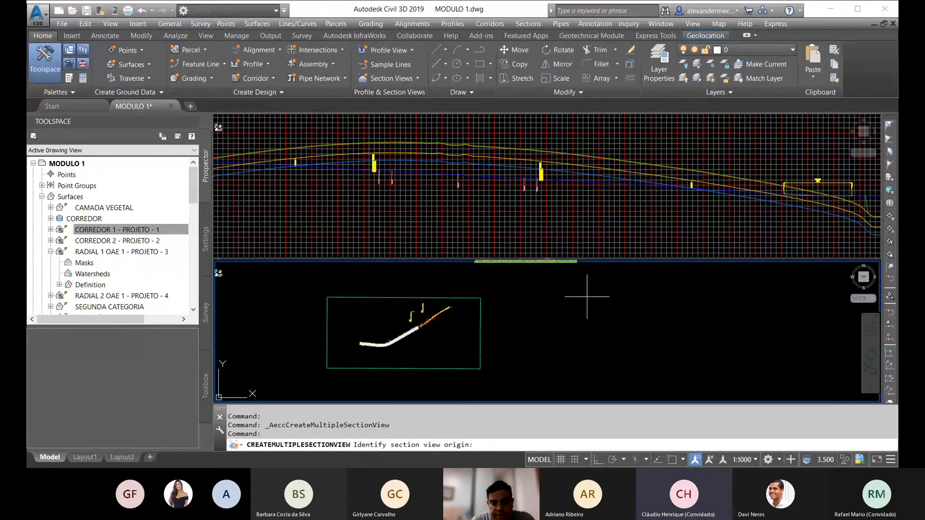
pyautogui.click(588, 296)
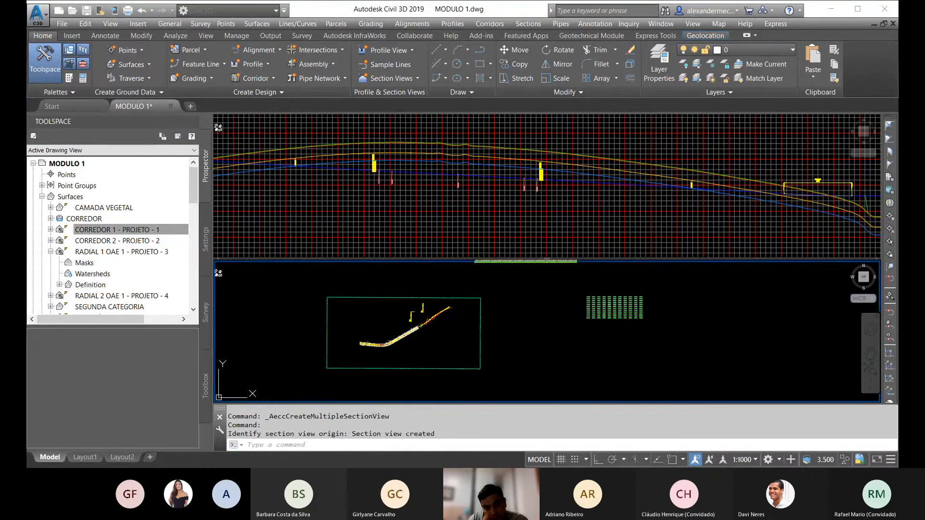
# Step: Examine the section view at station 1092+0.00, checking the corridor profile and side slopes against the sampled surfaces
pyautogui.scroll(16, 631, 310)
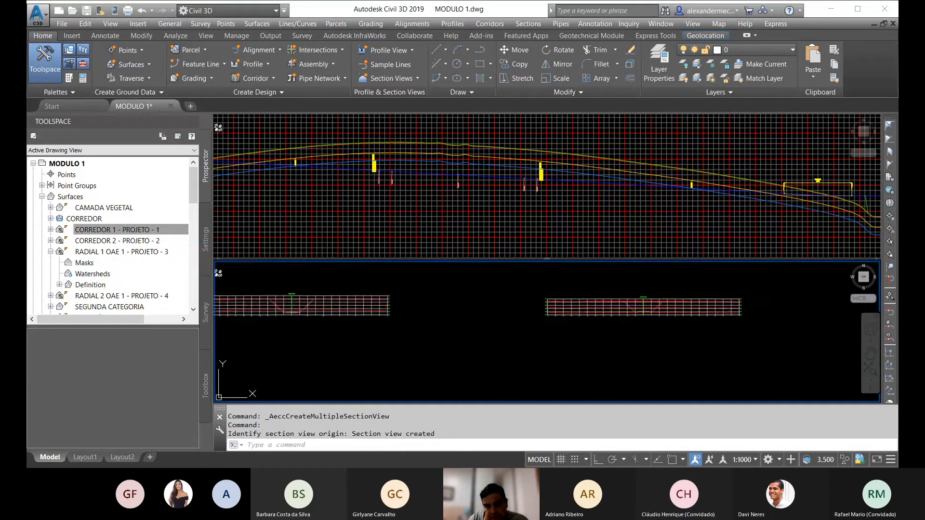
pyautogui.scroll(4, 641, 302)
pyautogui.scroll(5, 546, 324)
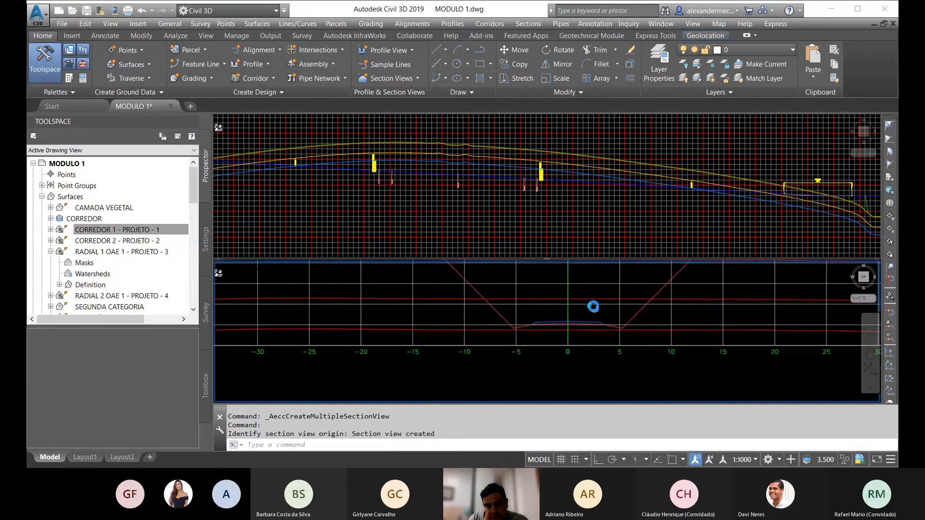
pyautogui.scroll(-4, 500, 328)
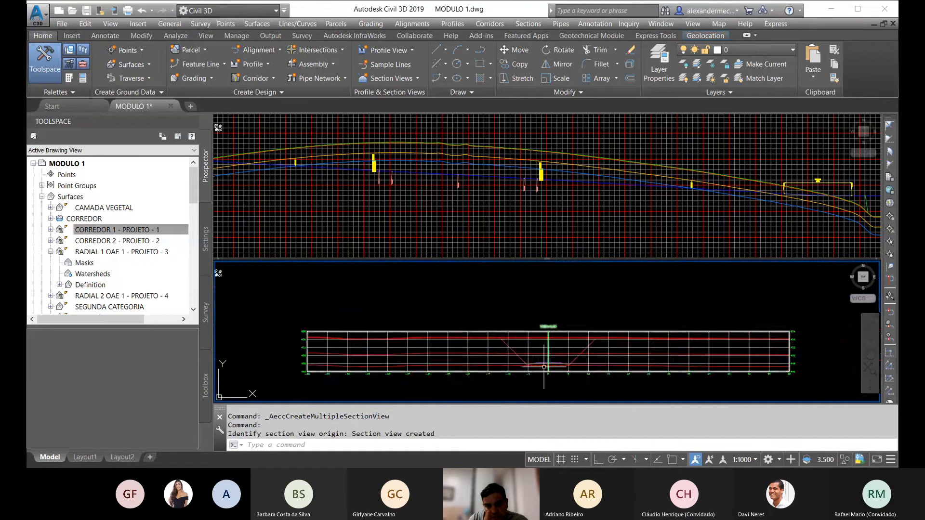
pyautogui.scroll(5, 558, 316)
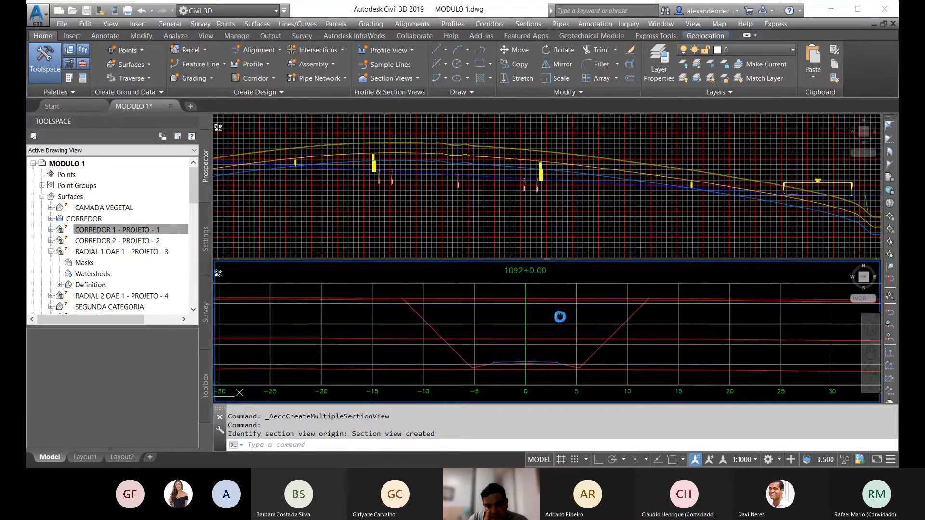
pyautogui.scroll(-3, 437, 360)
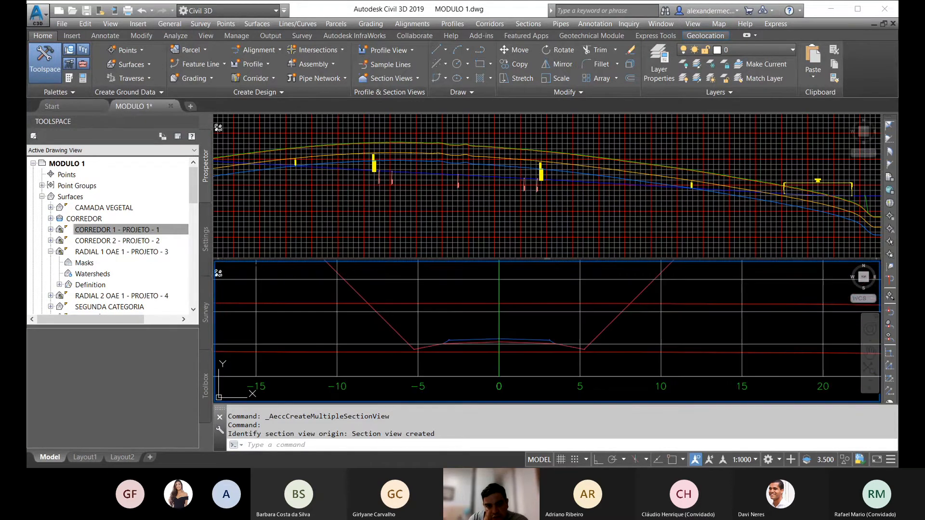
pyautogui.scroll(-6, 471, 355)
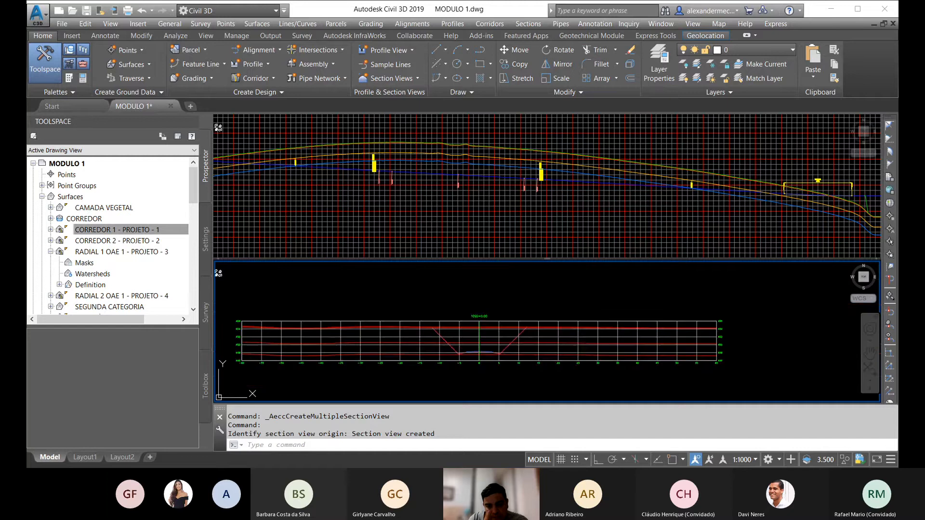
pyautogui.scroll(4, 477, 338)
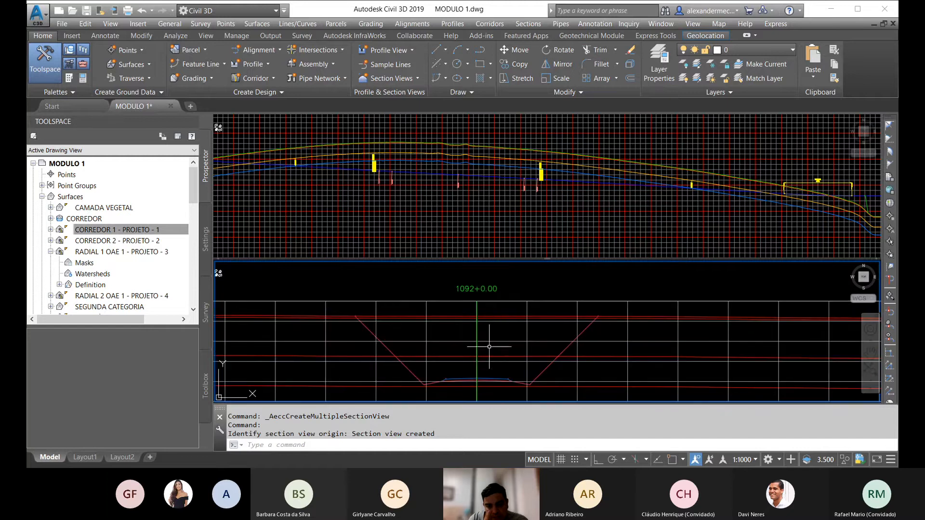
pyautogui.scroll(-5, 515, 334)
pyautogui.moveTo(600, 337)
pyautogui.mouseDown(button='middle')
pyautogui.moveTo(641, 344)
pyautogui.moveTo(601, 323)
pyautogui.mouseUp(button='middle')
pyautogui.scroll(-8, 595, 331)
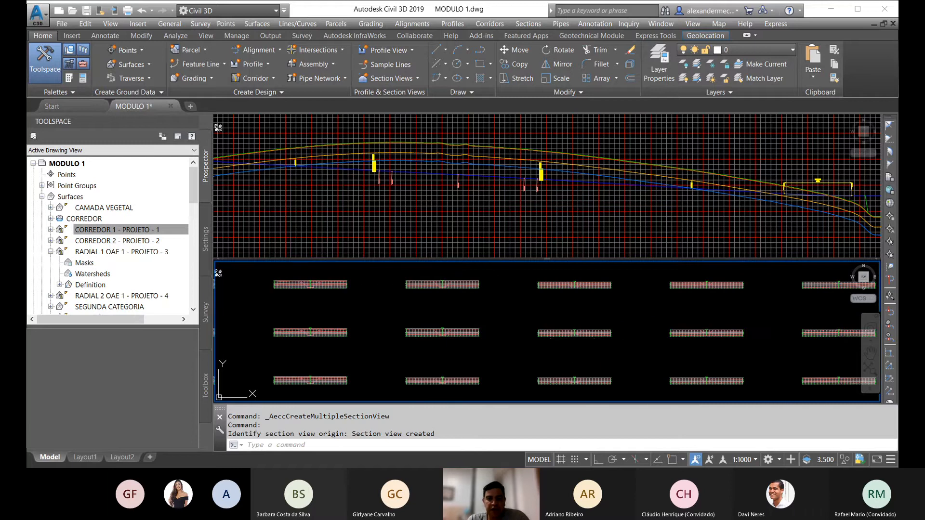
# Step: Inspect the section view at station 1079, comparing its pavement, ditches and benched slopes with the sampled surface lines
pyautogui.scroll(8, 462, 323)
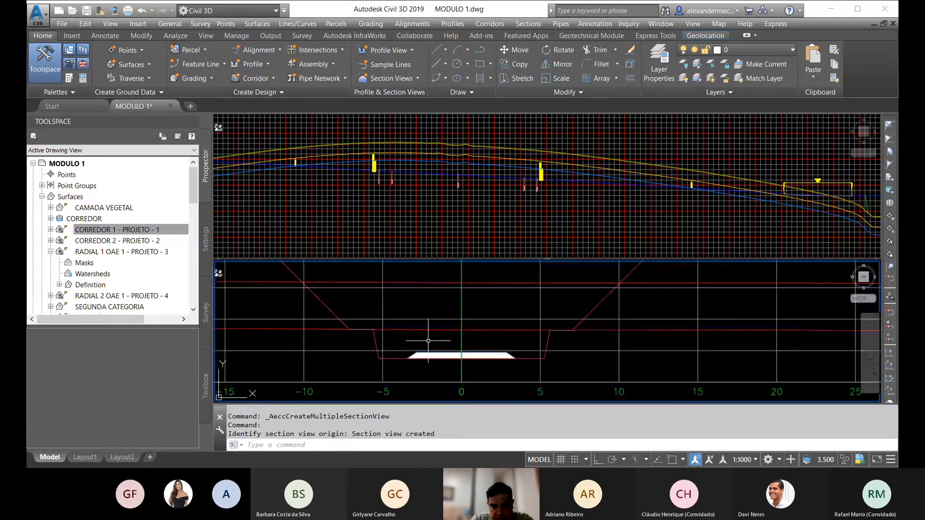
pyautogui.moveTo(428, 341); pyautogui.dragTo(476, 355, button='middle')
pyautogui.scroll(-2, 484, 364)
pyautogui.press('Escape')
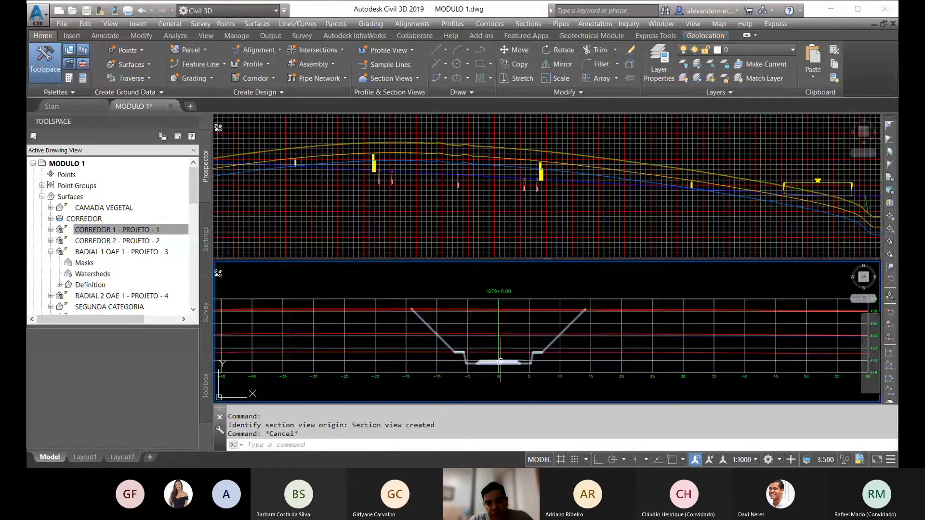
pyautogui.press('Escape')
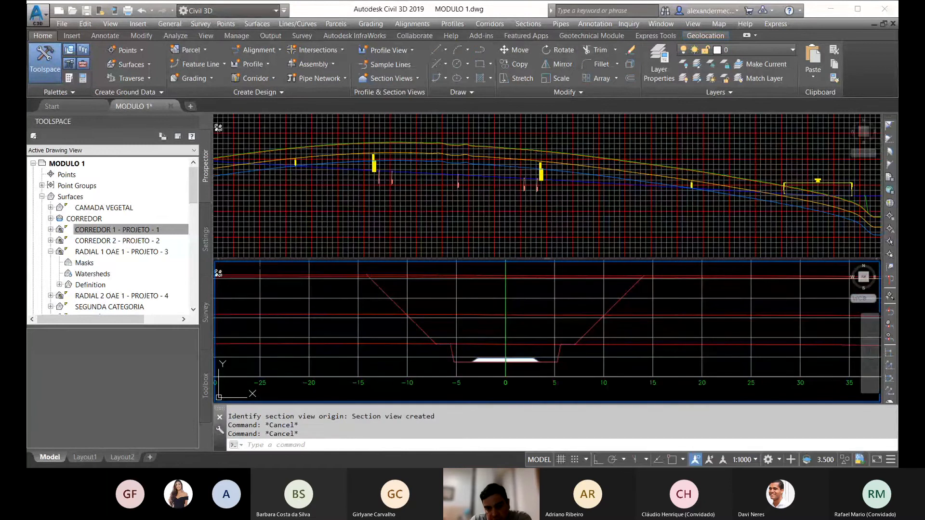
pyautogui.scroll(5, 552, 326)
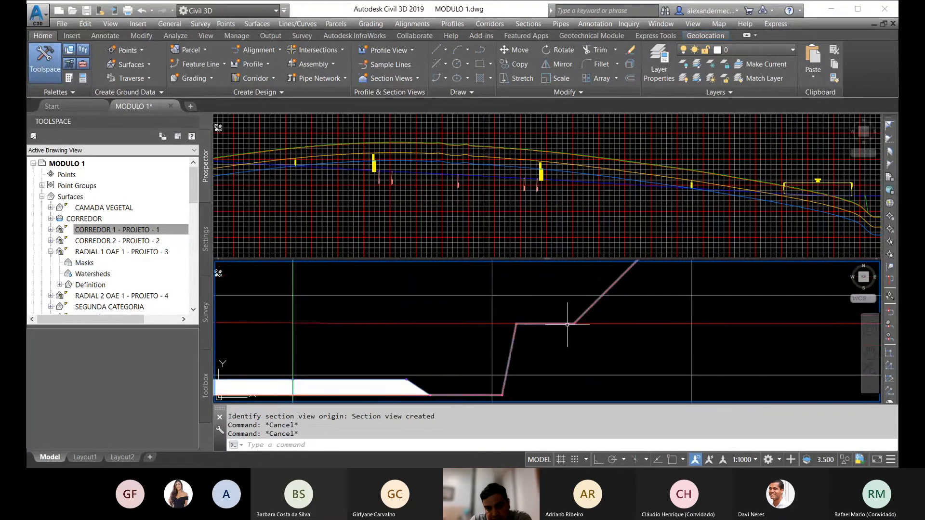
pyautogui.scroll(-10, 552, 326)
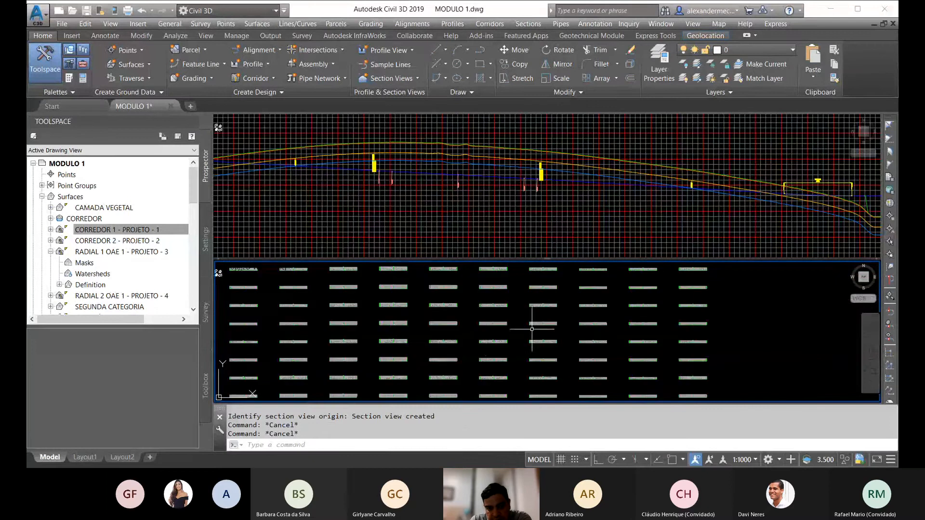
# Step: Examine the section view at station 1054+0.00, checking how its cut slopes and benches meet the category surfaces
pyautogui.scroll(8, 485, 335)
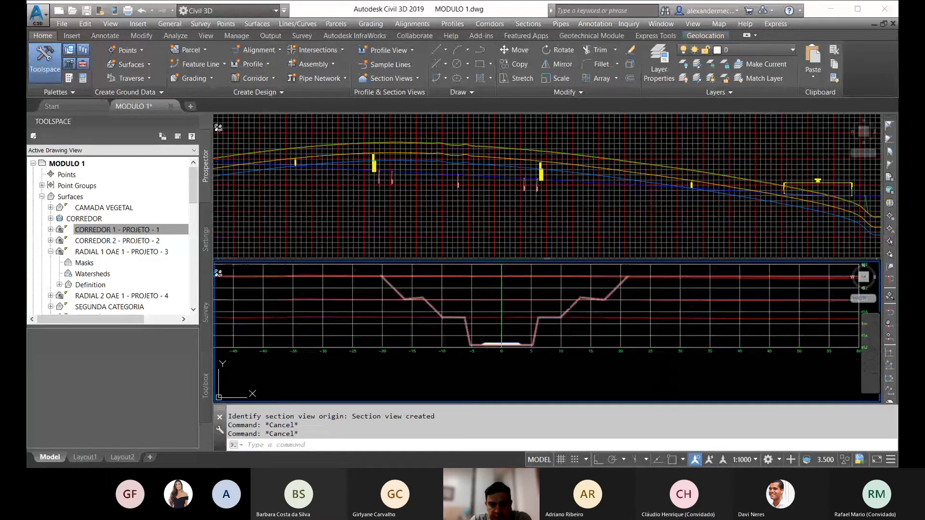
pyautogui.moveTo(541, 341); pyautogui.dragTo(501, 362, button='middle')
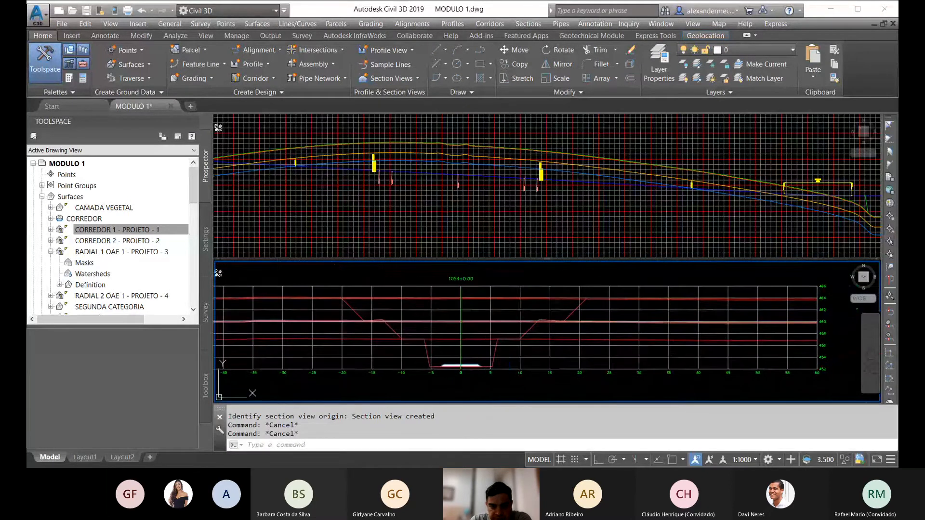
pyautogui.scroll(2, 418, 319)
pyautogui.scroll(3, 296, 294)
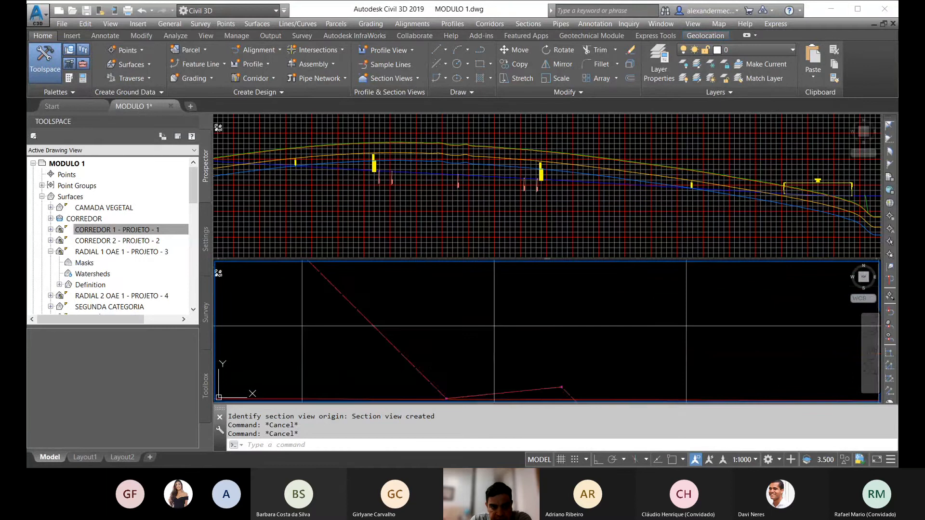
pyautogui.scroll(-4, 348, 275)
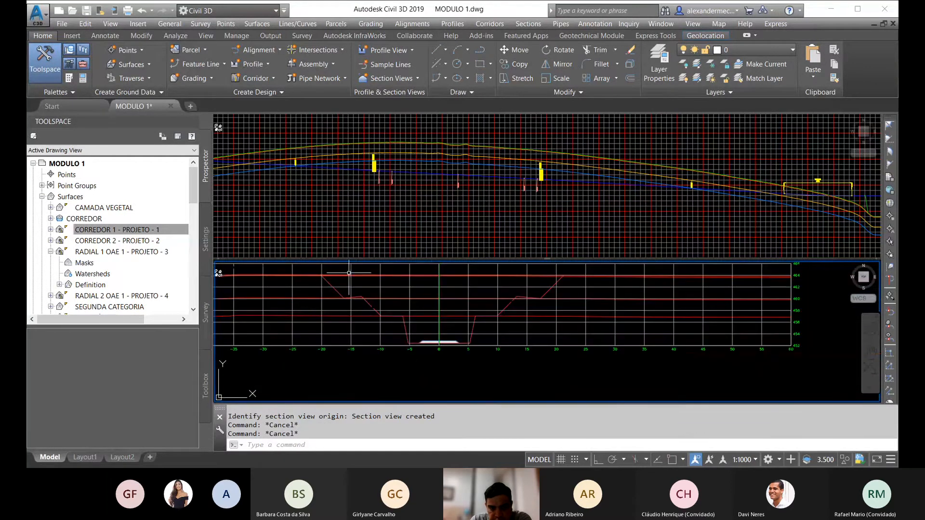
pyautogui.scroll(2, 376, 300)
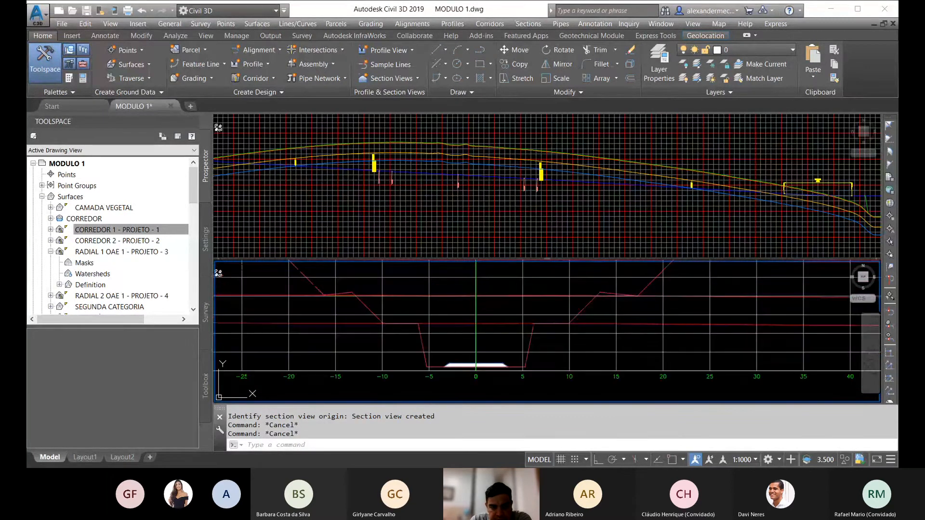
pyautogui.scroll(-2, 388, 322)
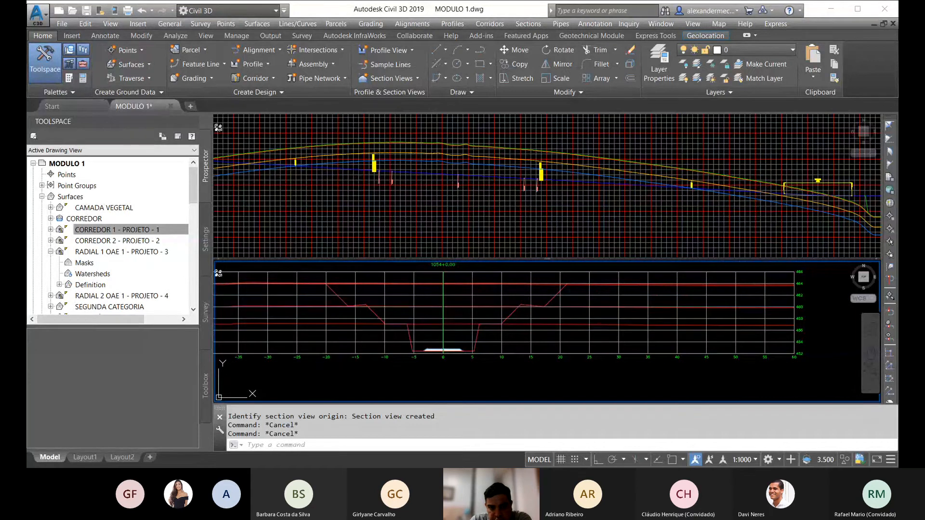
pyautogui.scroll(1, 471, 323)
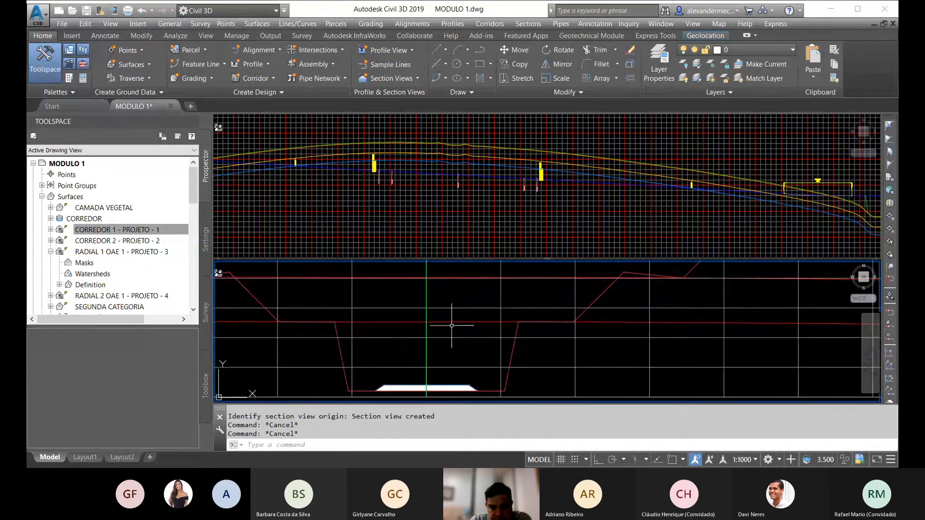
pyautogui.scroll(1, 380, 350)
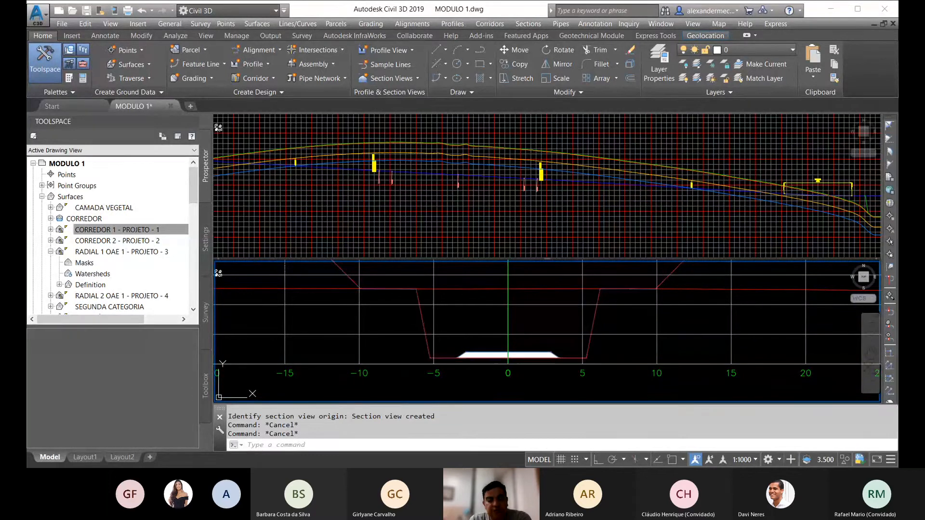
pyautogui.scroll(-6, 429, 320)
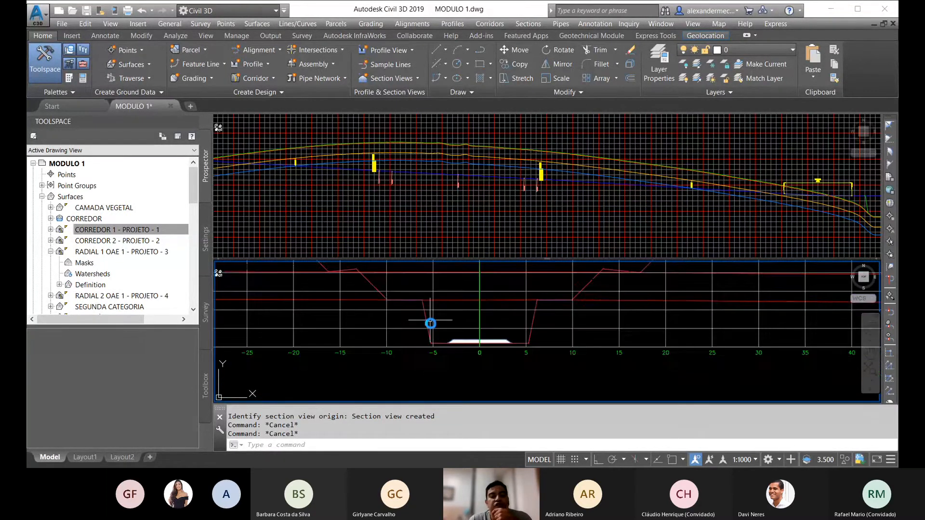
pyautogui.scroll(-6, 496, 326)
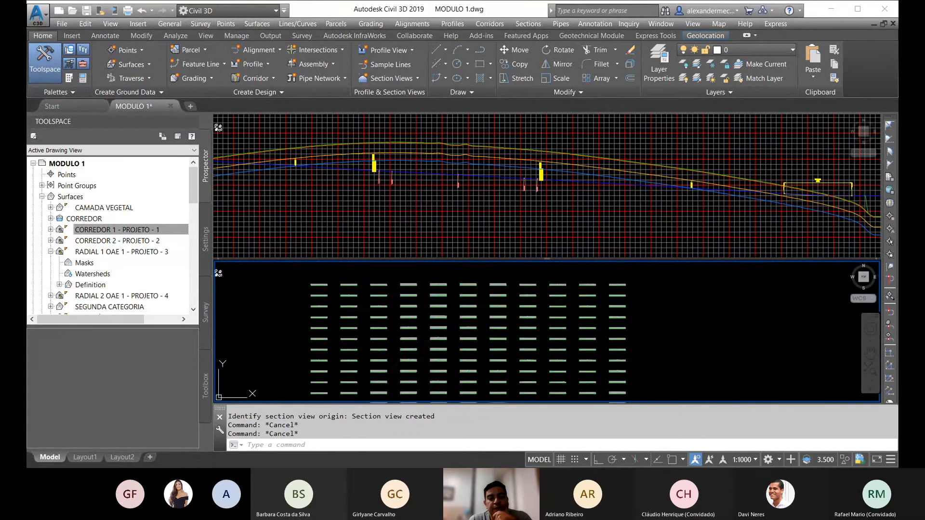
pyautogui.scroll(-5, 496, 325)
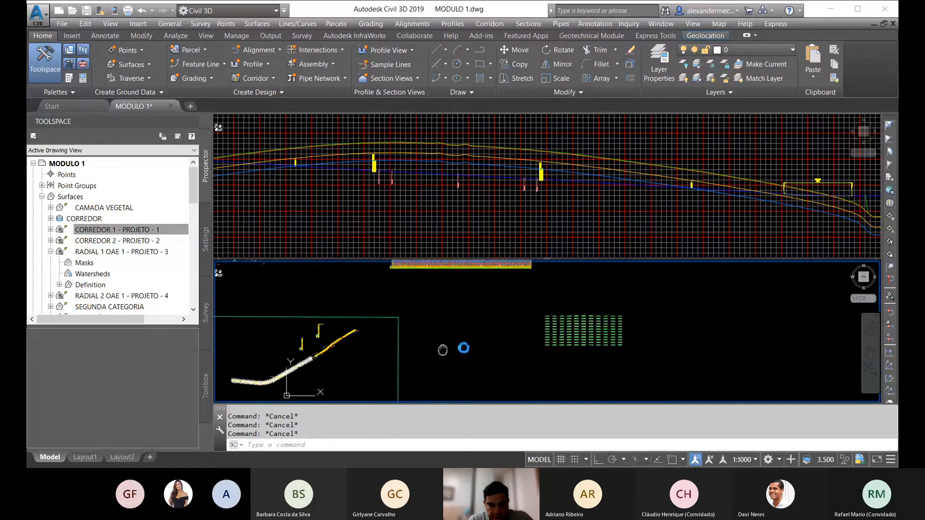
# Step: Review the section views and sampled sources in the EIXO LOTE A sample line group's properties, leaving them without changes
pyautogui.moveTo(189, 183); pyautogui.dragTo(192, 205)
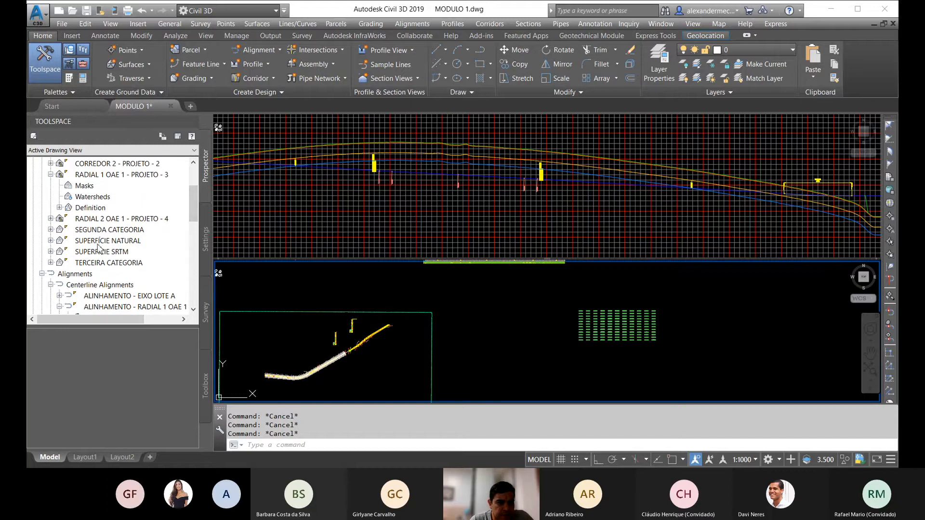
pyautogui.moveTo(193, 198); pyautogui.dragTo(191, 220)
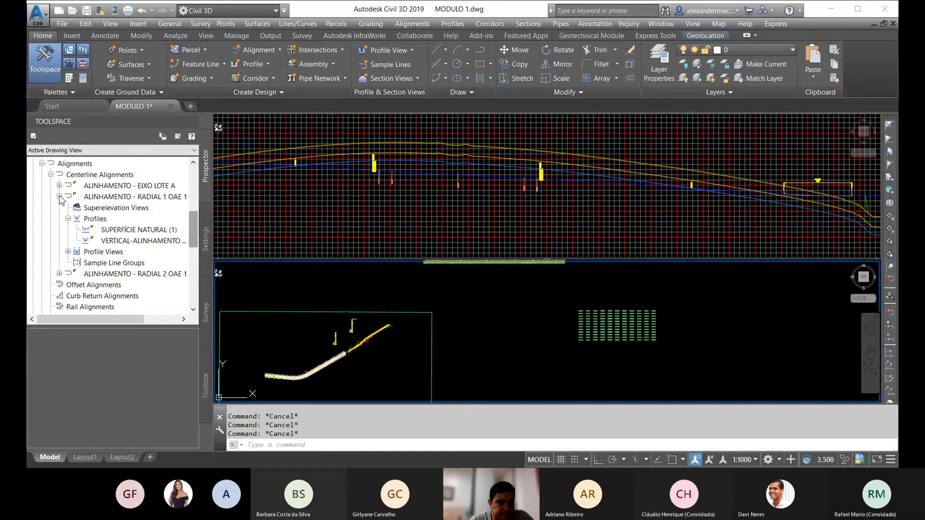
pyautogui.click(59, 186)
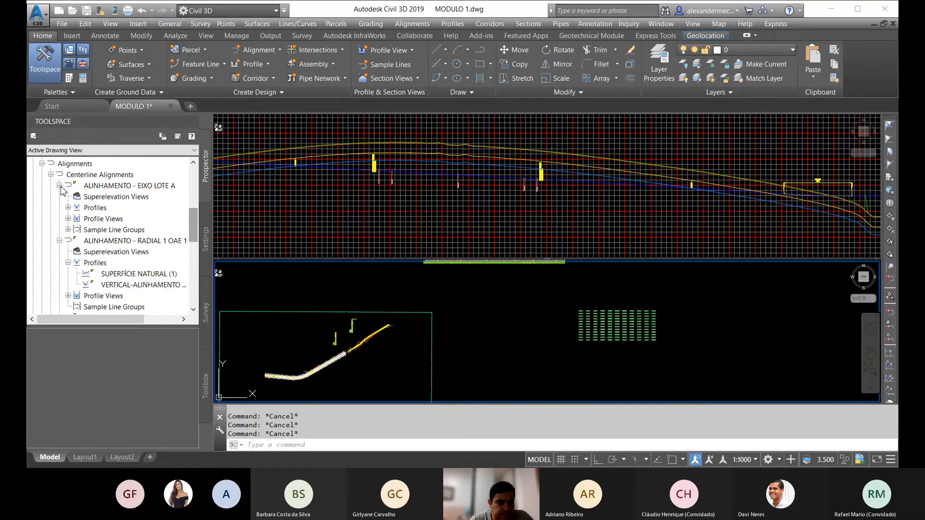
pyautogui.click(68, 230)
pyautogui.rightClick(116, 242)
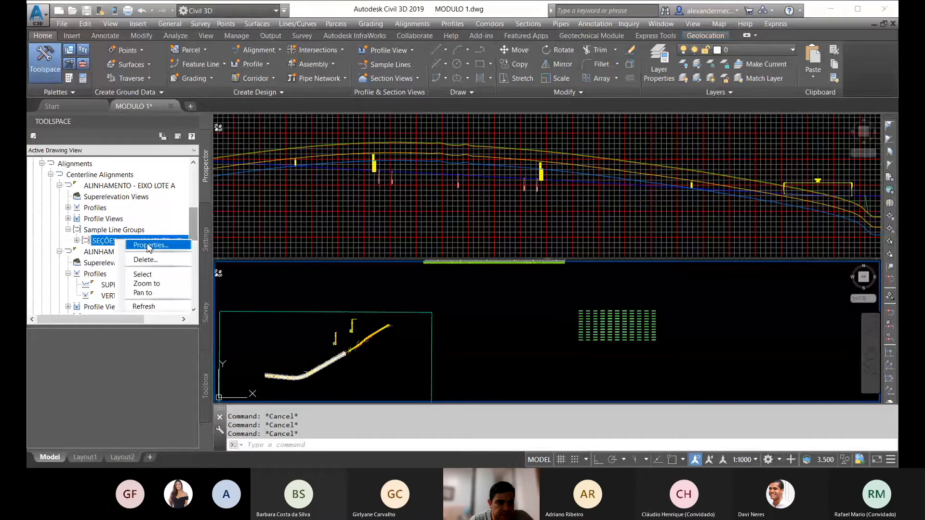
pyautogui.click(149, 246)
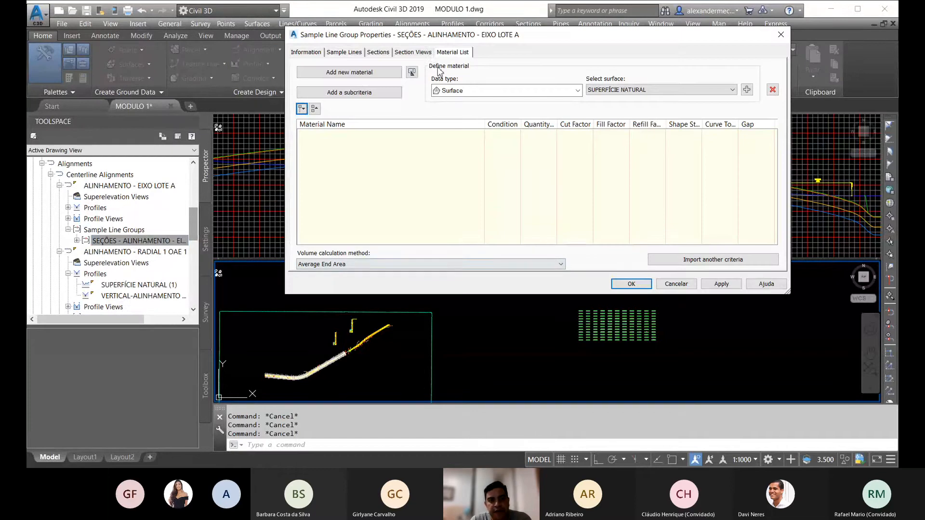
pyautogui.click(407, 53)
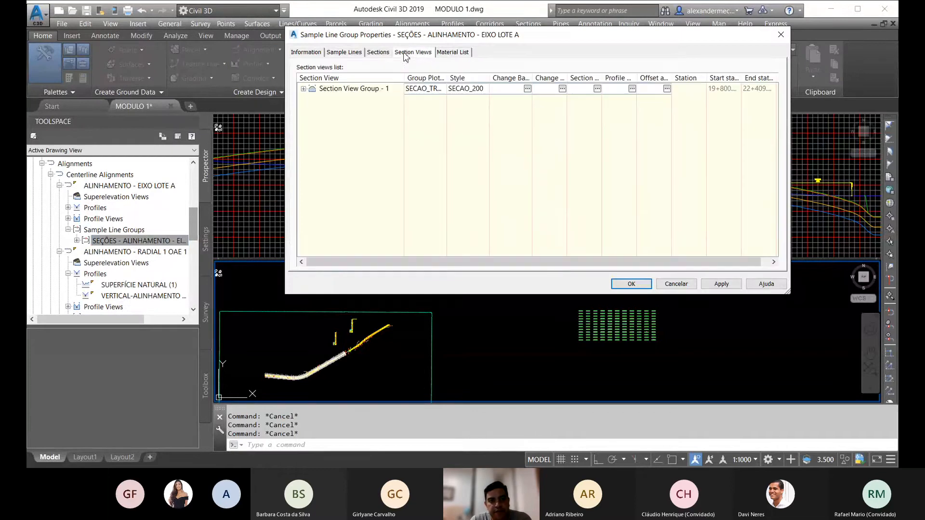
pyautogui.click(379, 53)
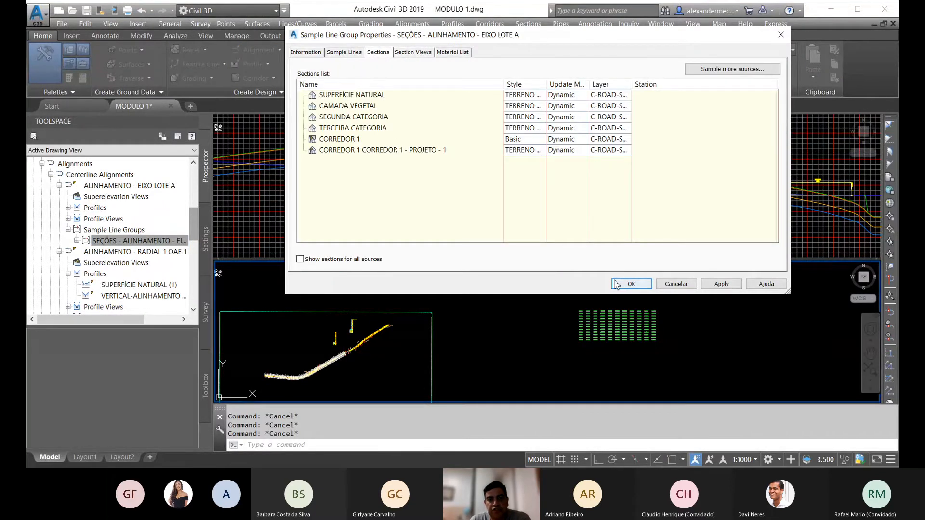
pyautogui.moveTo(598, 39); pyautogui.dragTo(563, 71)
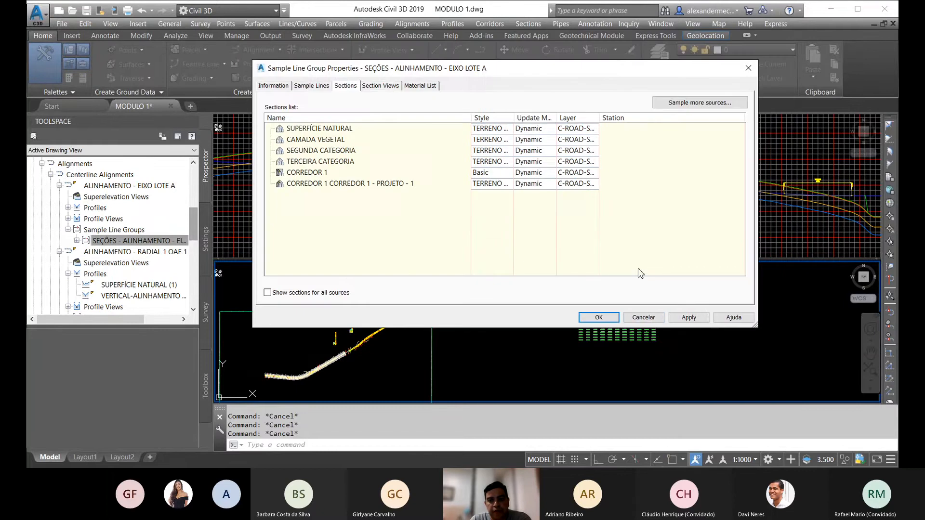
pyautogui.click(644, 316)
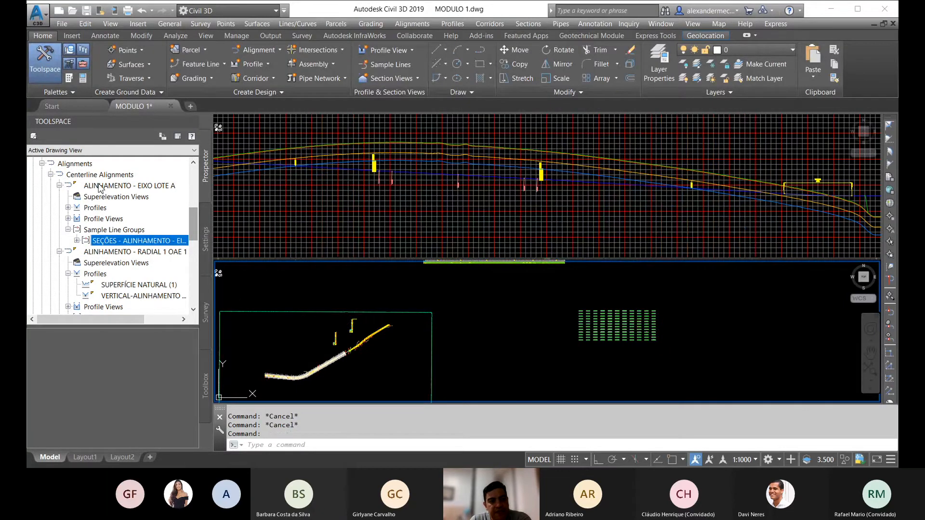
# Step: Open the properties of the SEÇÕES sample line group belonging to ALINHAMENTO - EIXO LOTE A
pyautogui.moveTo(114, 187)
pyautogui.click(69, 232)
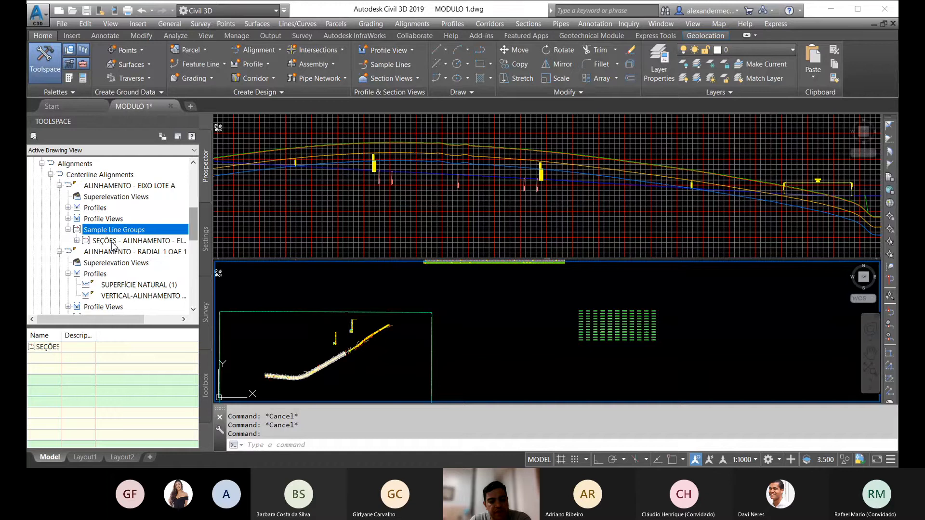
pyautogui.rightClick(113, 241)
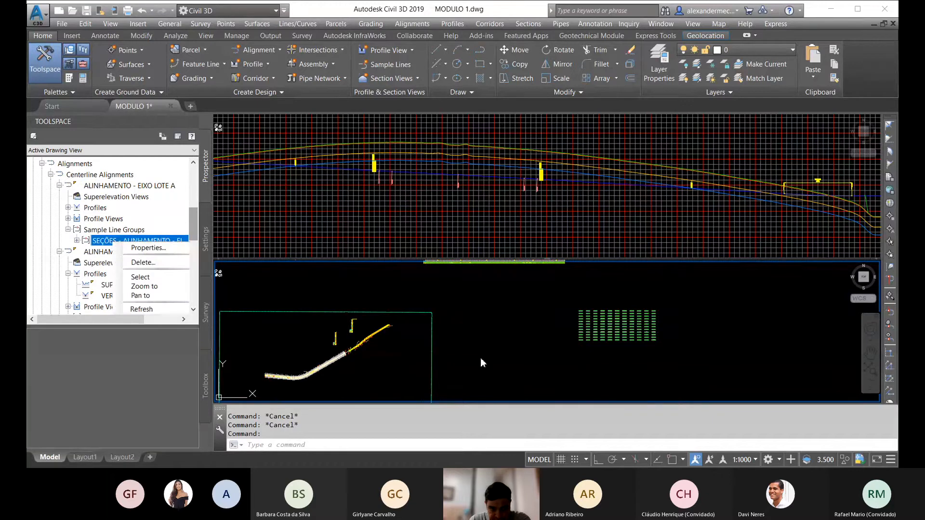
pyautogui.click(154, 248)
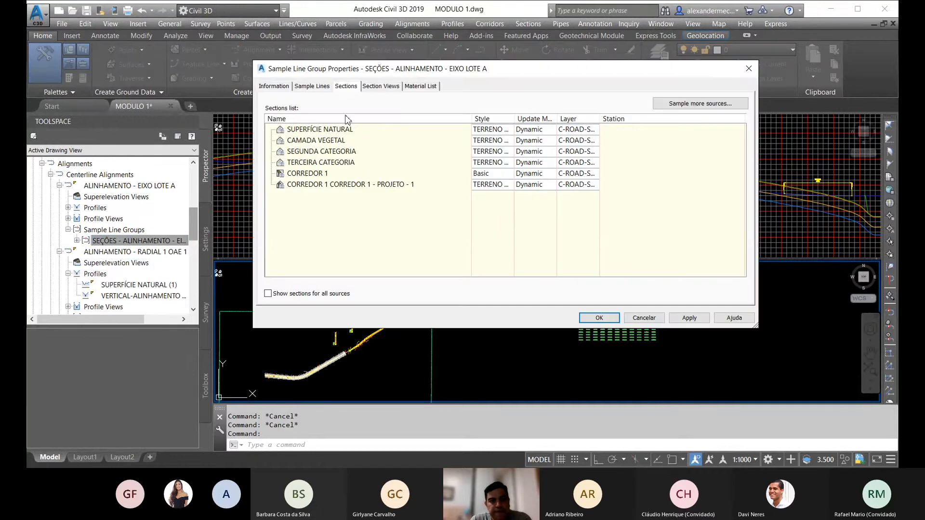
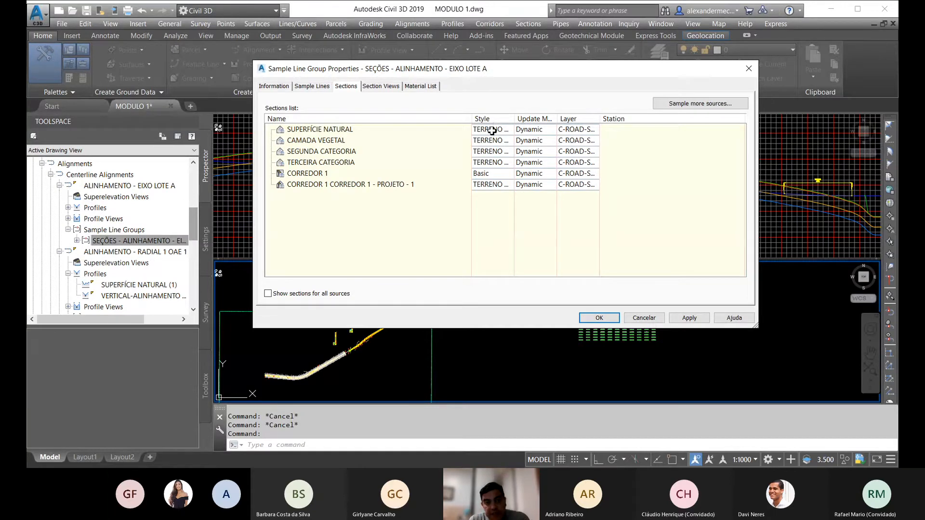
# Step: Create a new section style from the SUPERFÍCIE NATURAL section's style setting and name it PRIMEIRA
pyautogui.click(491, 129)
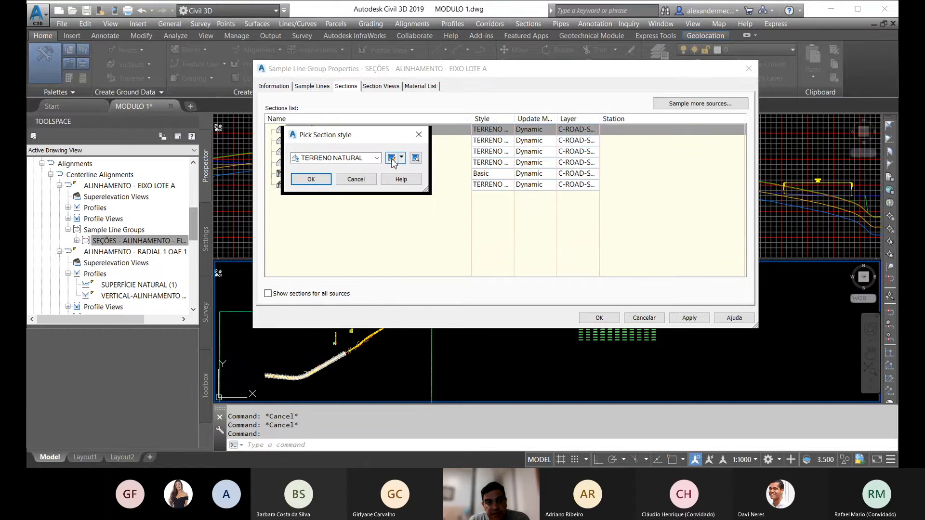
pyautogui.click(391, 158)
pyautogui.click(496, 340)
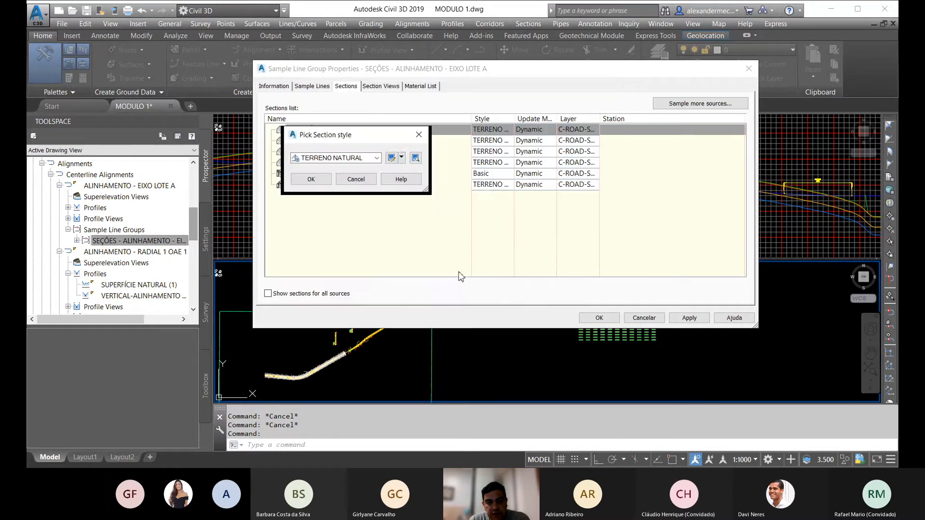
pyautogui.click(401, 158)
pyautogui.click(418, 172)
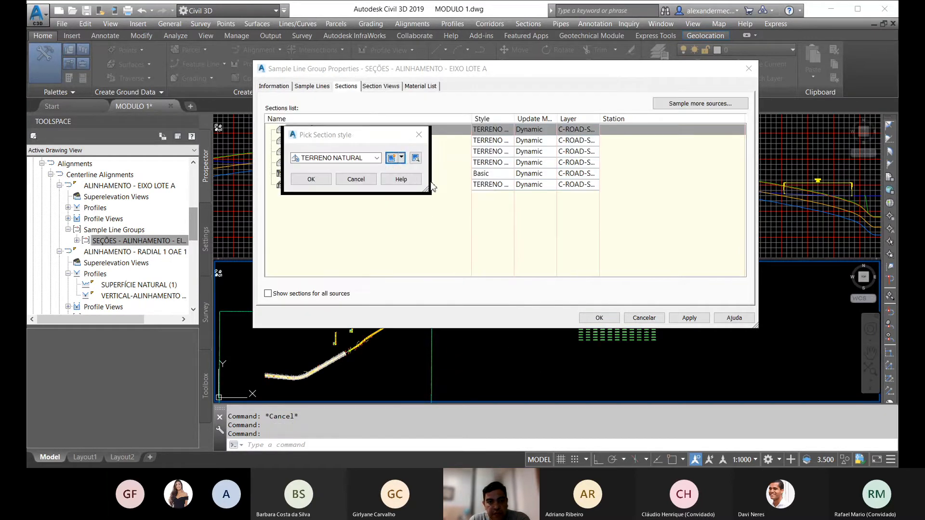
pyautogui.moveTo(398, 96); pyautogui.dragTo(560, 112)
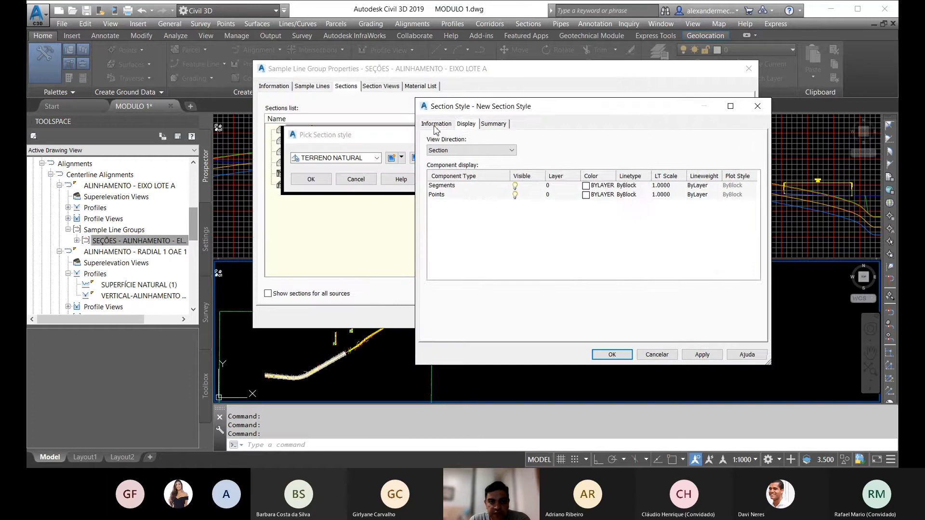
pyautogui.click(436, 124)
pyautogui.moveTo(480, 149); pyautogui.dragTo(357, 154)
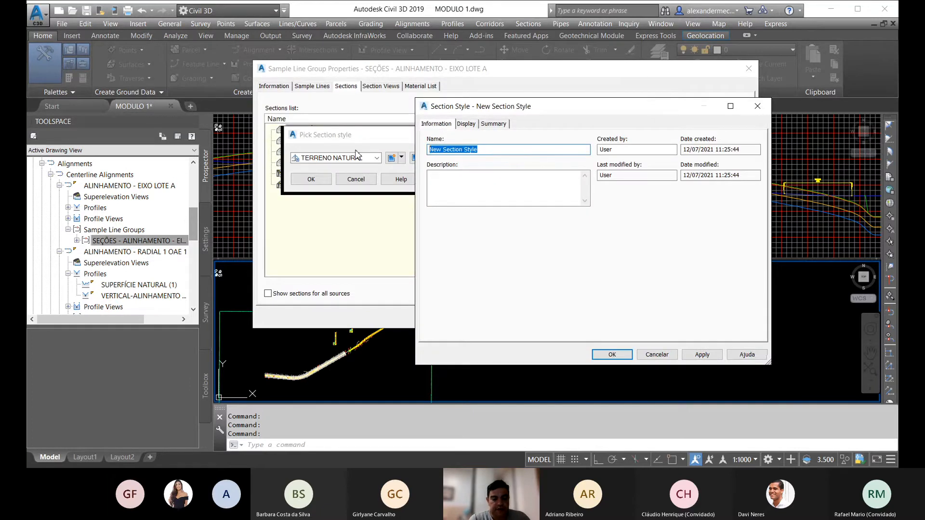
pyautogui.write('PRIMEIR')
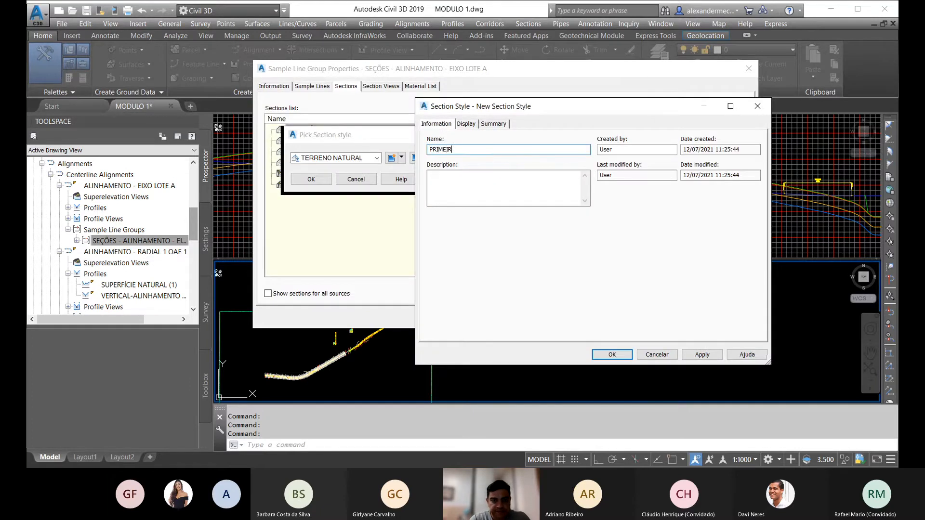
pyautogui.write('A')
# Step: Set the PRIMEIRA style's Segments color to yellow for the Section view direction and save the style
pyautogui.click(466, 124)
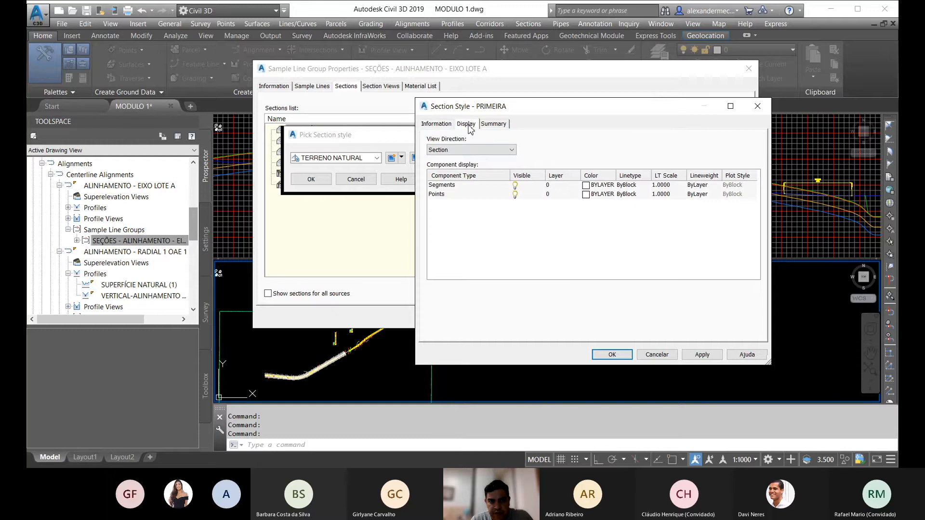
pyautogui.click(482, 150)
pyautogui.click(465, 158)
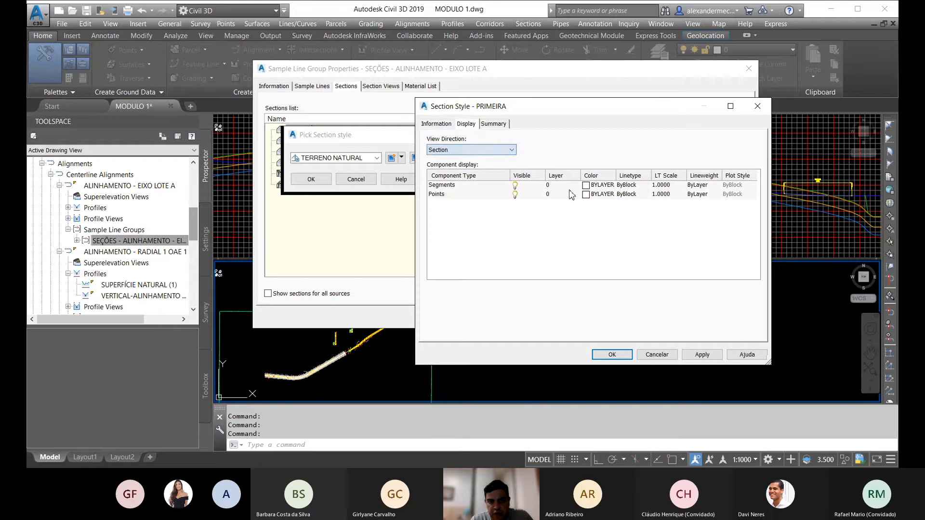
pyautogui.click(590, 187)
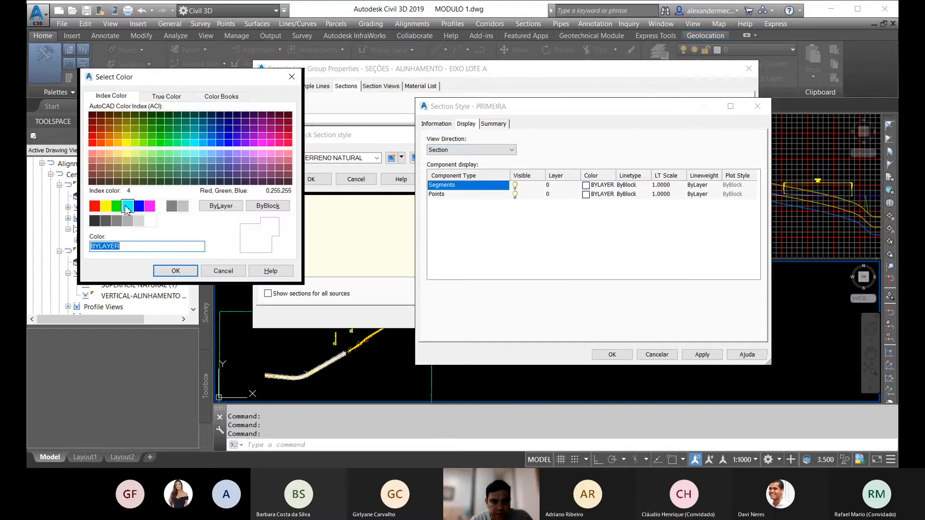
pyautogui.click(106, 206)
pyautogui.click(176, 271)
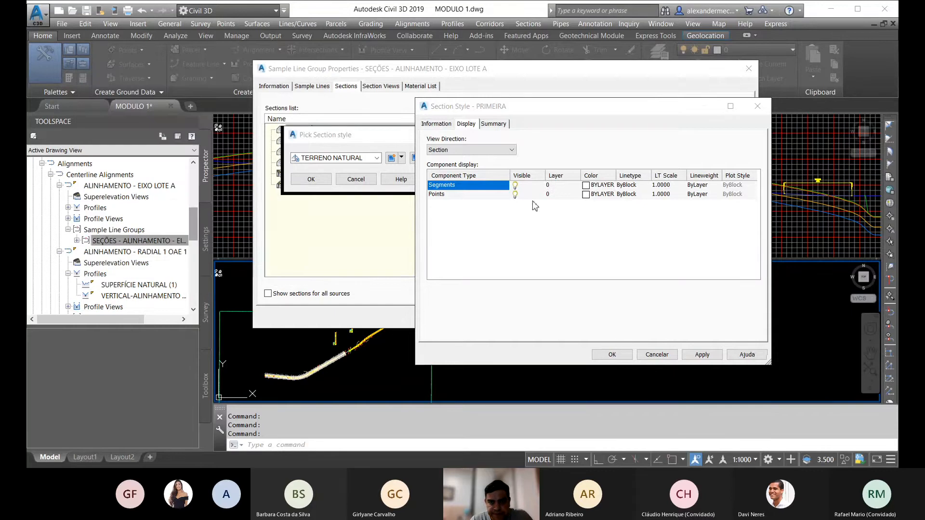
pyautogui.click(594, 195)
pyautogui.click(594, 194)
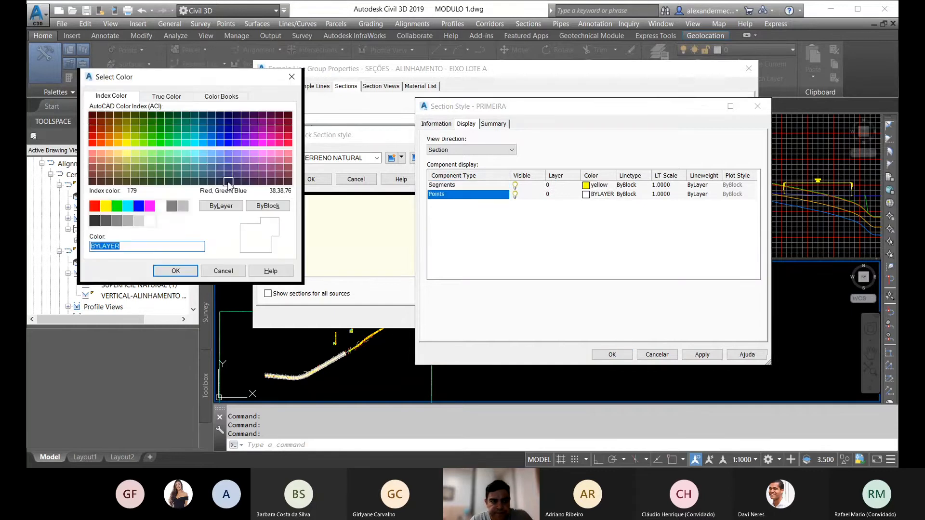
pyautogui.click(175, 271)
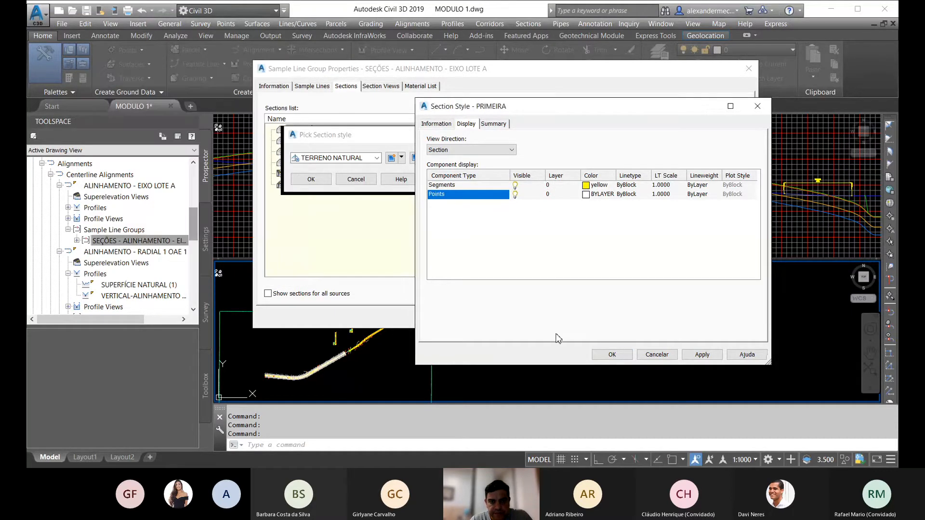
pyautogui.click(612, 355)
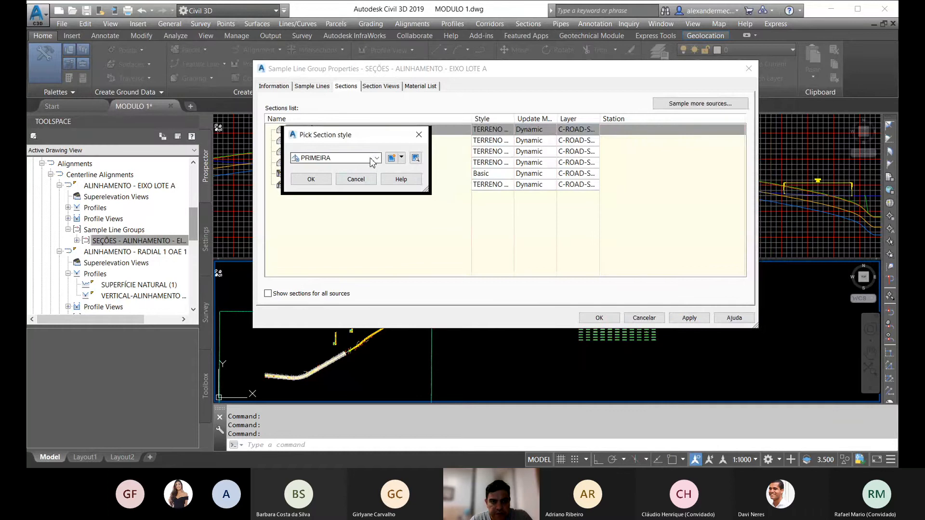
# Step: Create another new section style and name it SEGUNDA
pyautogui.click(401, 158)
pyautogui.click(421, 171)
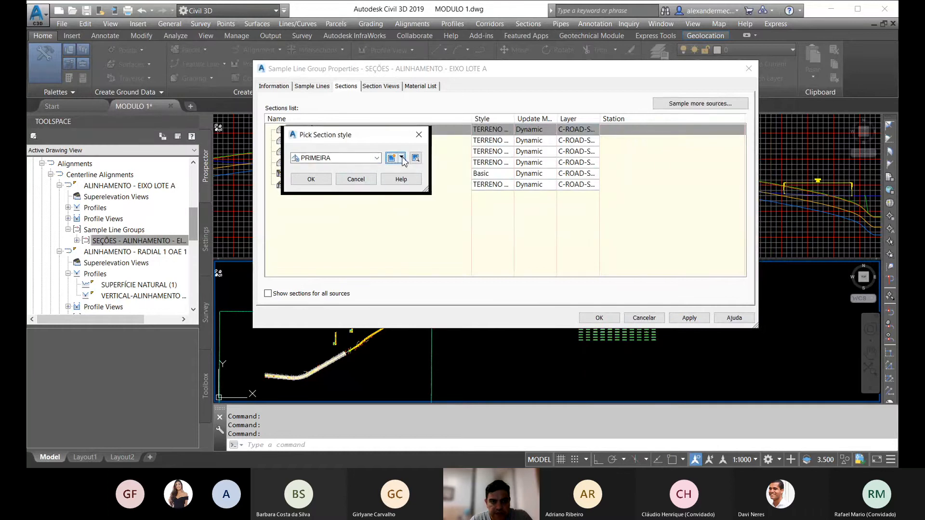
pyautogui.click(439, 125)
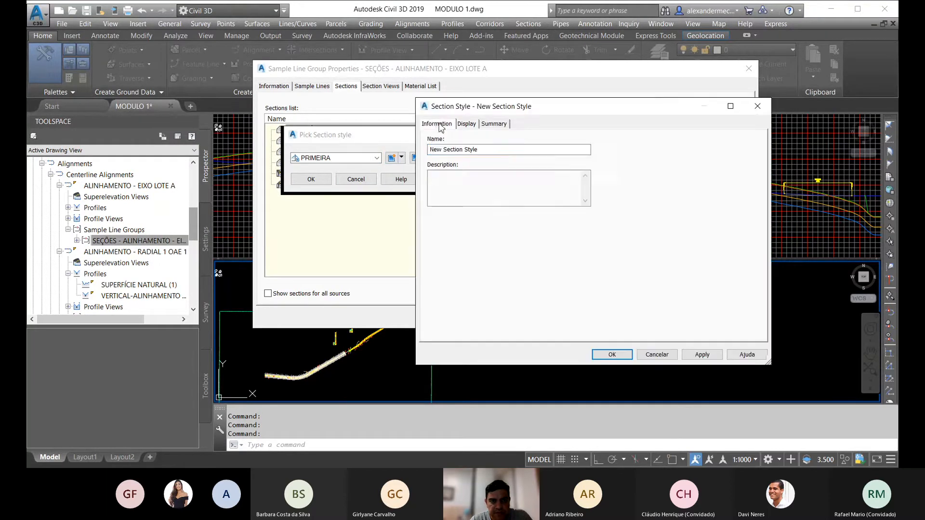
pyautogui.moveTo(480, 150); pyautogui.dragTo(382, 152)
pyautogui.write('SEGUNDA')
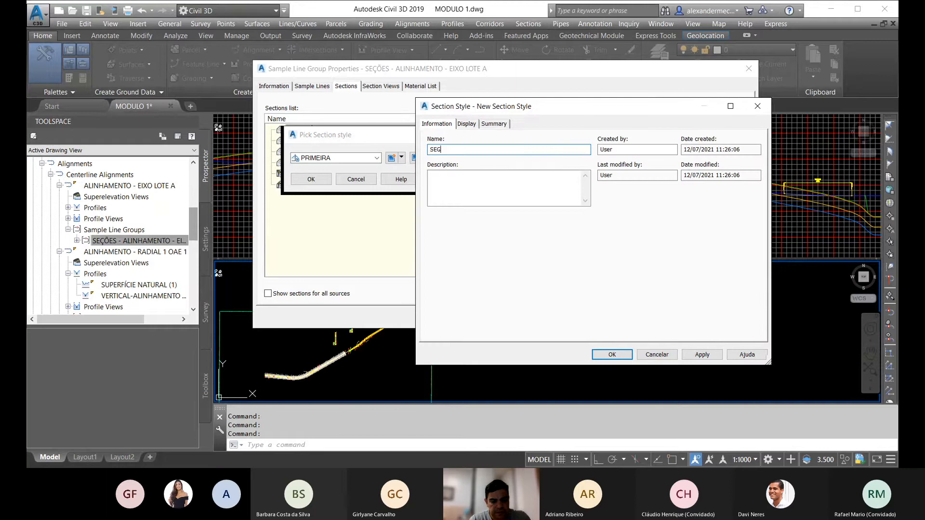
# Step: Set the Segments and Points colors of the SEGUNDA style to green and save the style
pyautogui.click(465, 124)
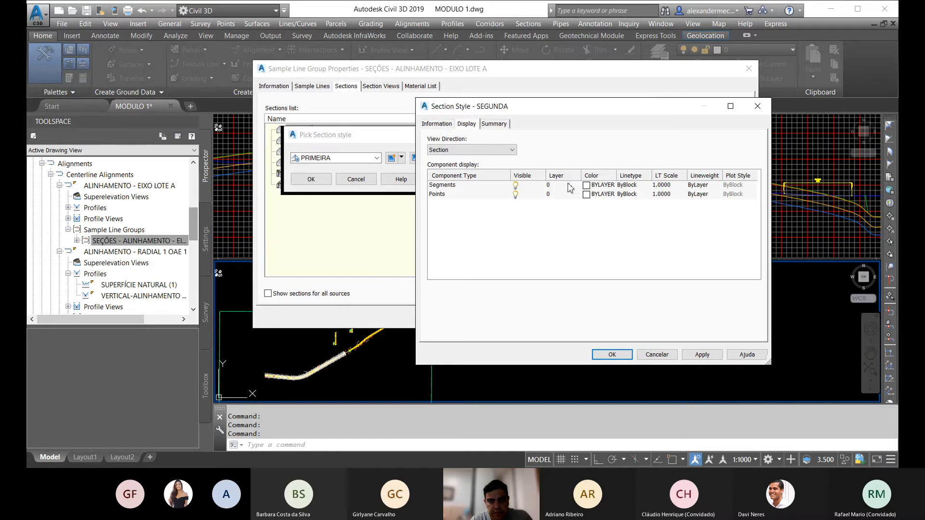
pyautogui.click(586, 186)
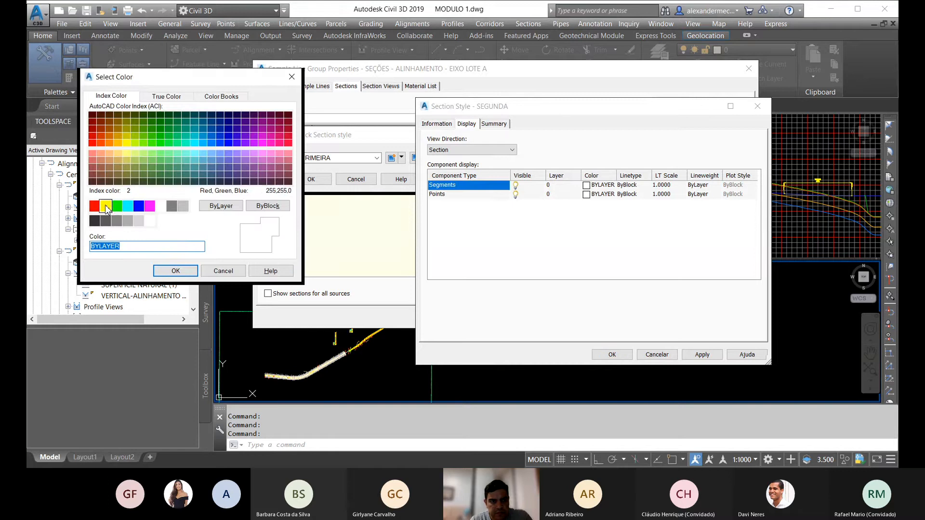
pyautogui.click(117, 206)
pyautogui.click(175, 270)
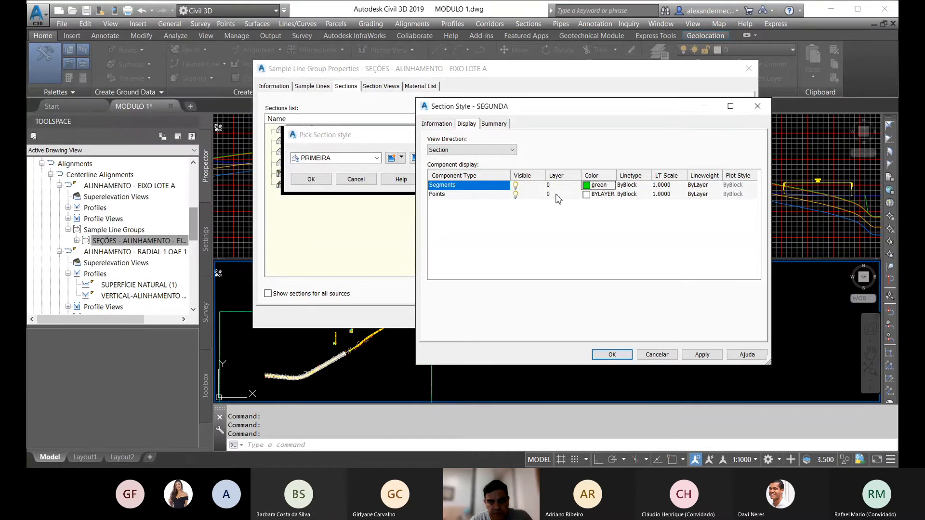
pyautogui.click(586, 194)
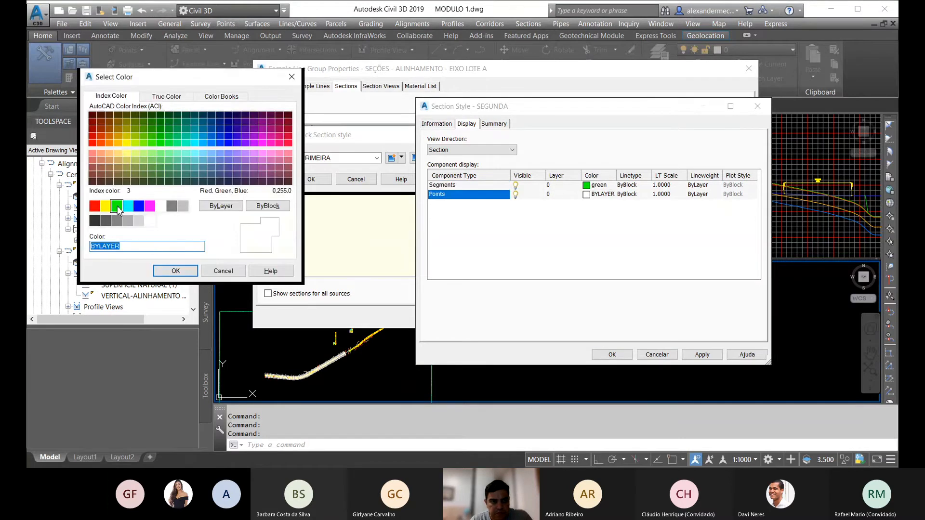
pyautogui.click(117, 206)
pyautogui.click(186, 273)
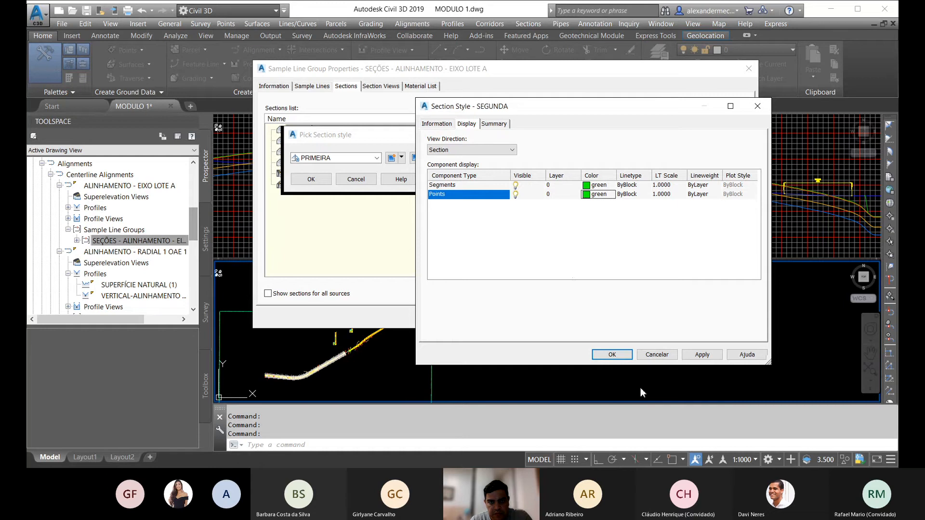
pyautogui.click(612, 355)
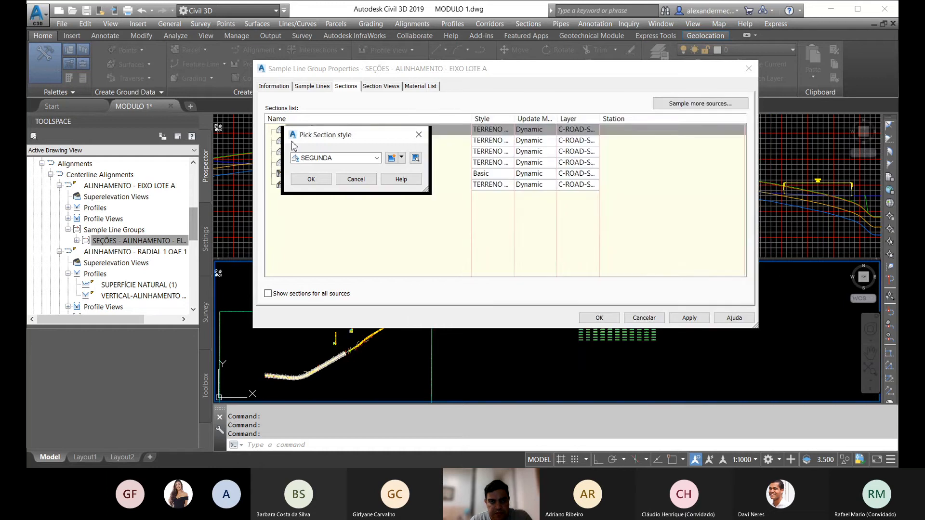
# Step: Create a third new section style and name it TERCEIRA
pyautogui.click(396, 161)
pyautogui.click(437, 124)
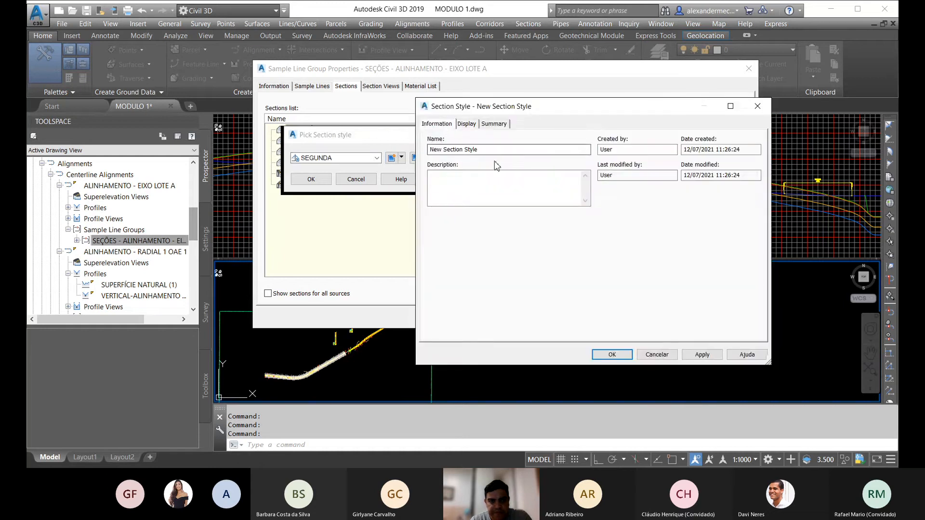
pyautogui.moveTo(496, 150); pyautogui.dragTo(374, 151)
pyautogui.write('TE')
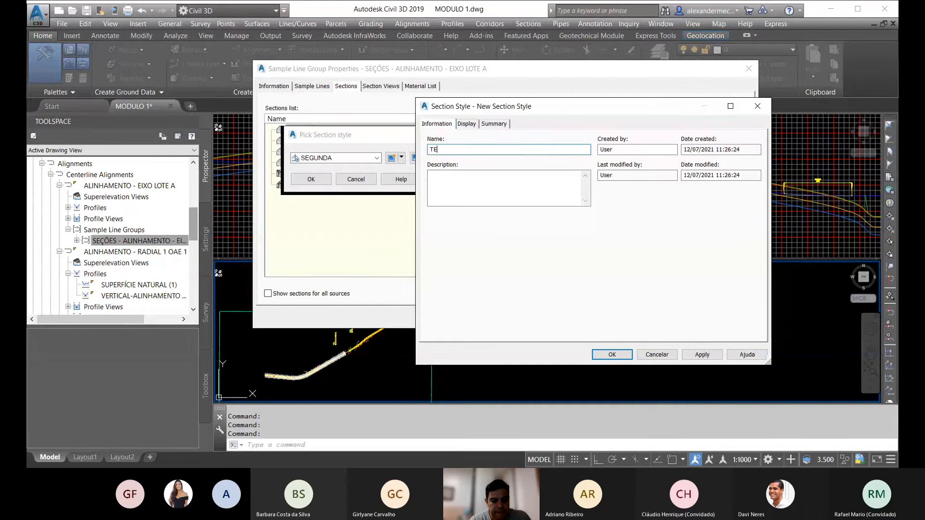
pyautogui.write('RCEIRA')
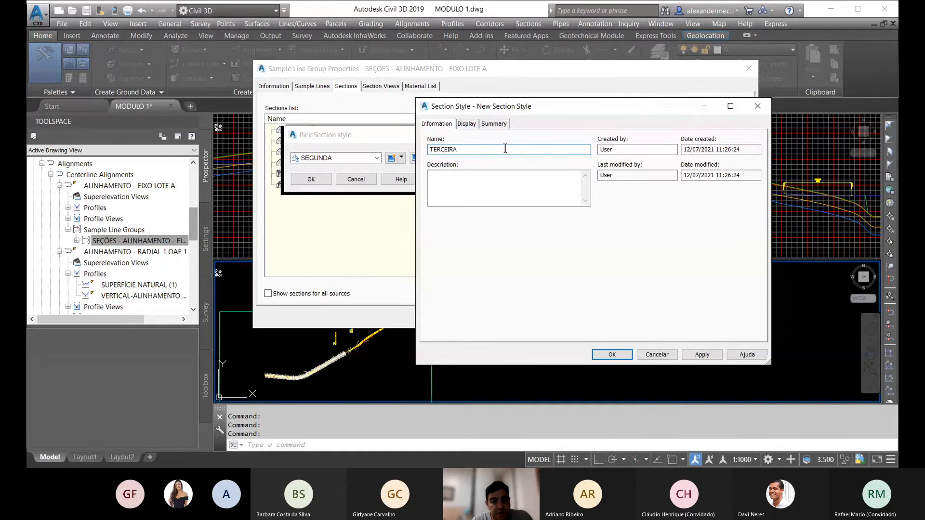
# Step: Set the Segments and Points colors of the TERCEIRA style to index color 160, then save and accept the style
pyautogui.click(466, 124)
pyautogui.click(599, 185)
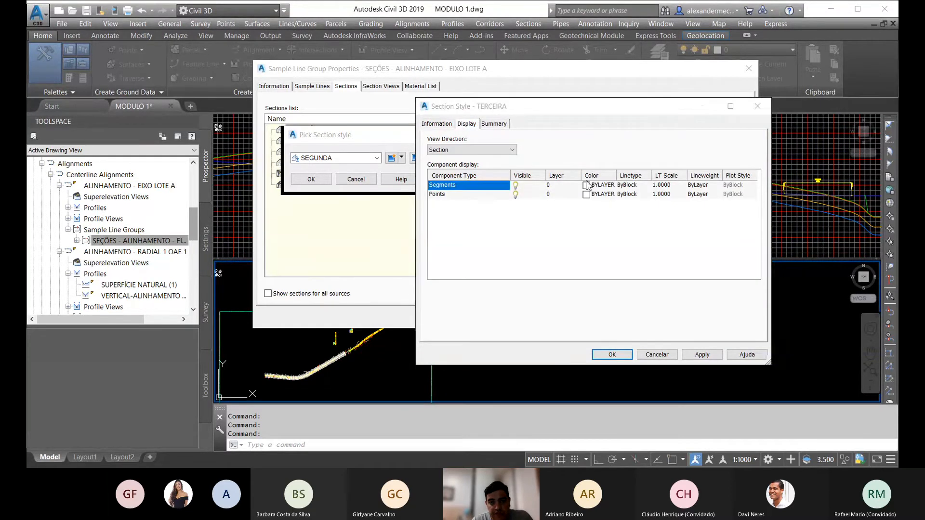
pyautogui.click(218, 142)
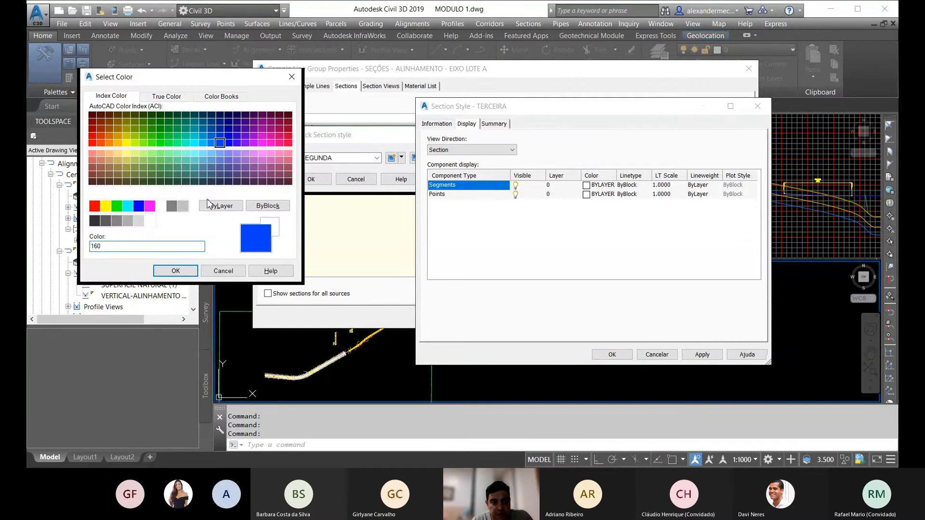
pyautogui.click(175, 271)
pyautogui.click(596, 194)
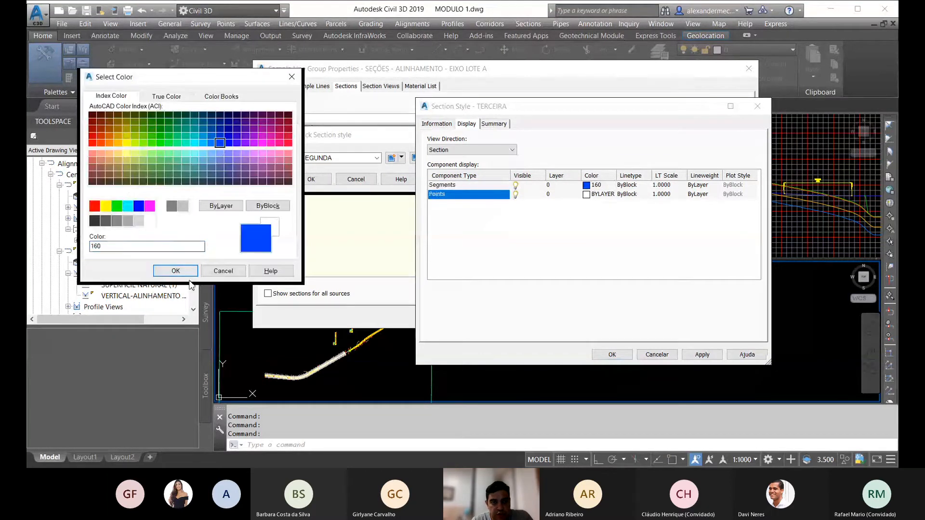
pyautogui.click(175, 271)
pyautogui.click(611, 355)
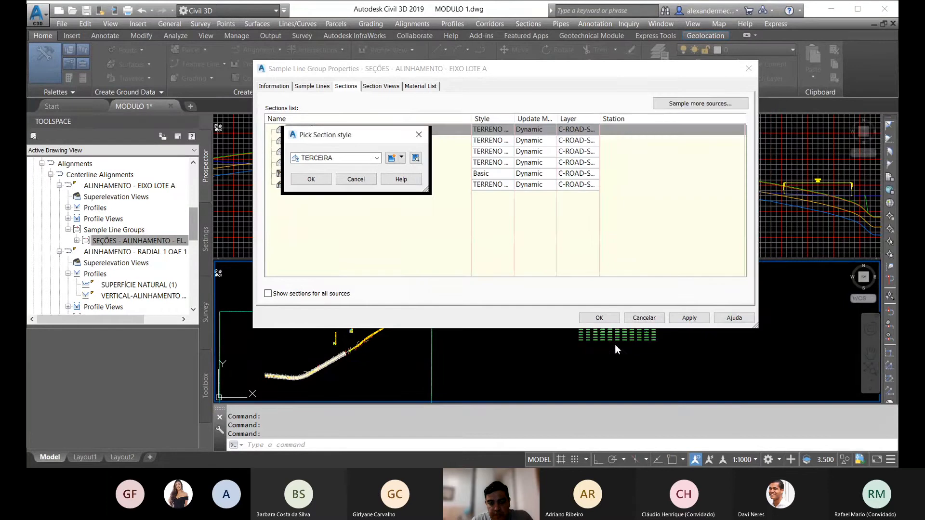
pyautogui.click(310, 179)
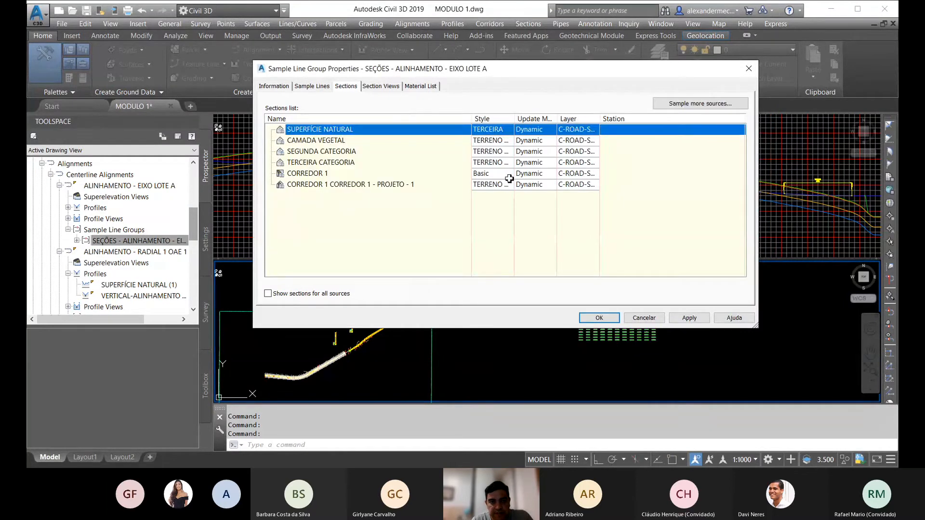
# Step: Assign the TERRENO NATURAL section style to the SUPERFÍCIE NATURAL section
pyautogui.click(493, 134)
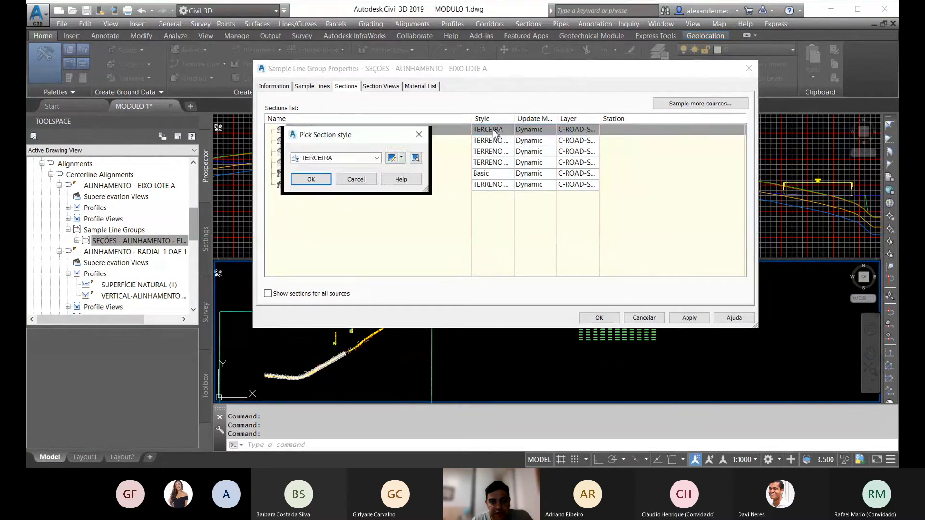
pyautogui.click(375, 159)
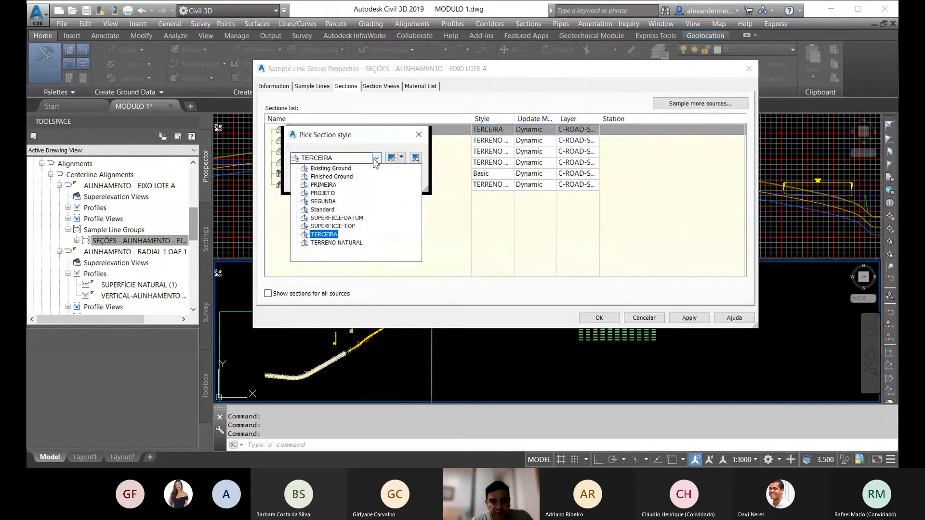
pyautogui.click(337, 242)
pyautogui.click(310, 179)
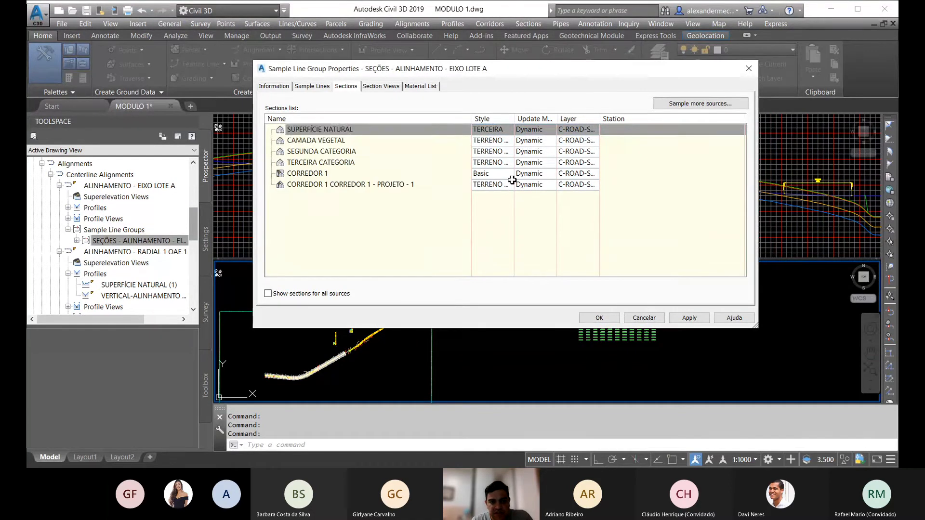
# Step: Create a new section style for the CAMADA VEGETAL section and name it CAMDA VEGETAL
pyautogui.click(496, 142)
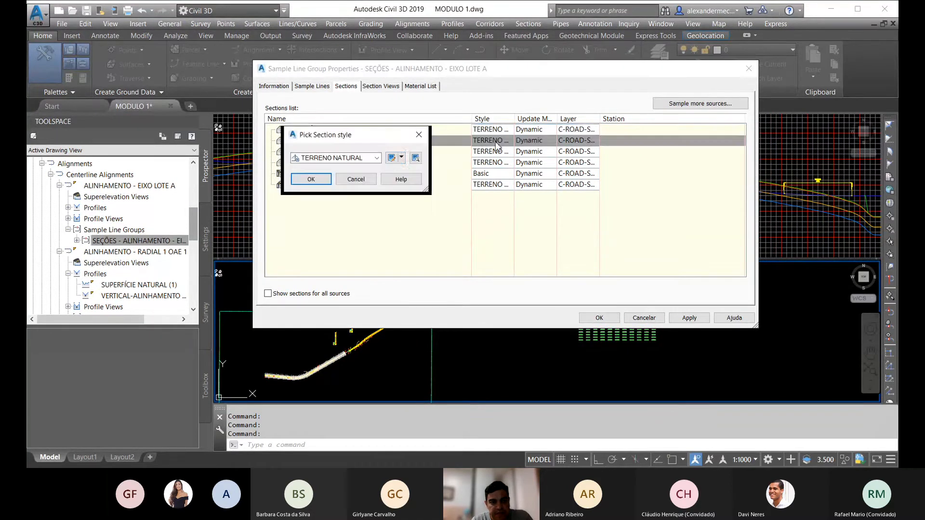
pyautogui.click(401, 158)
pyautogui.click(424, 166)
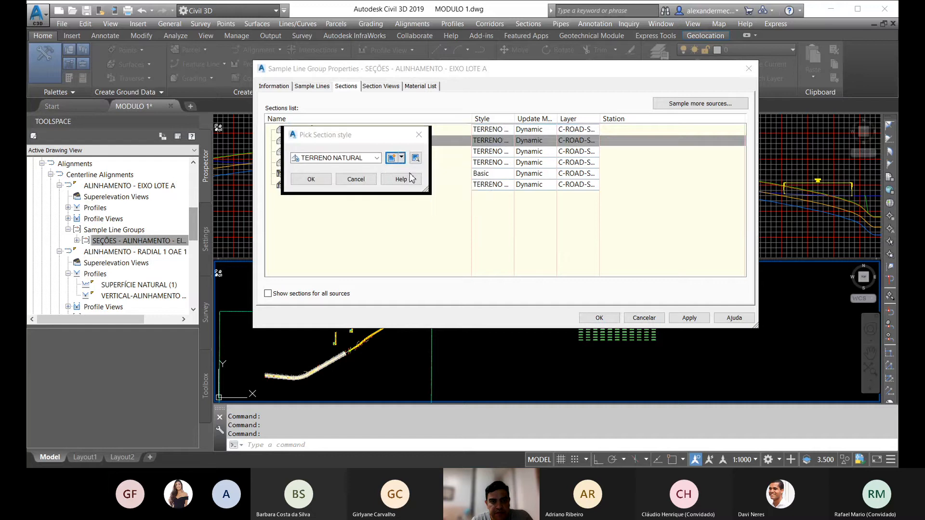
pyautogui.click(440, 125)
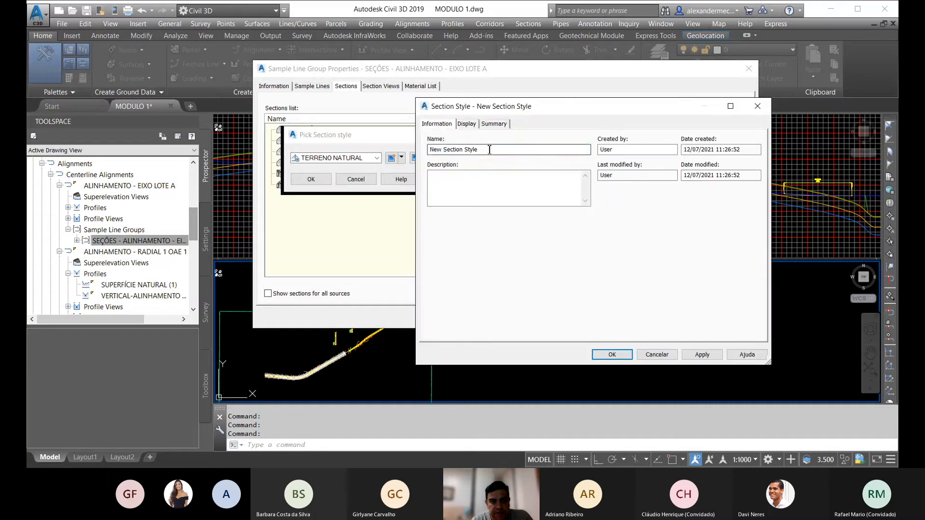
pyautogui.moveTo(489, 149); pyautogui.dragTo(370, 152)
pyautogui.write('CAMDA V')
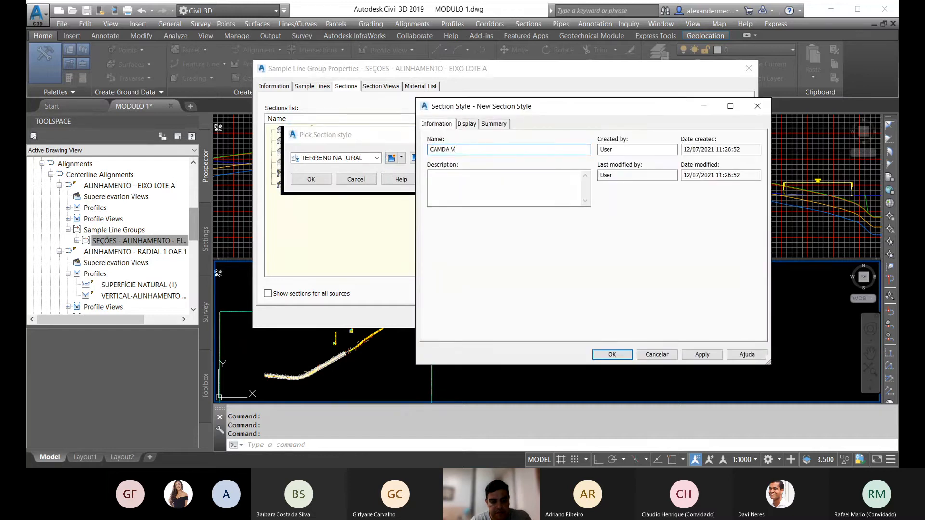
pyautogui.write('EGETAL')
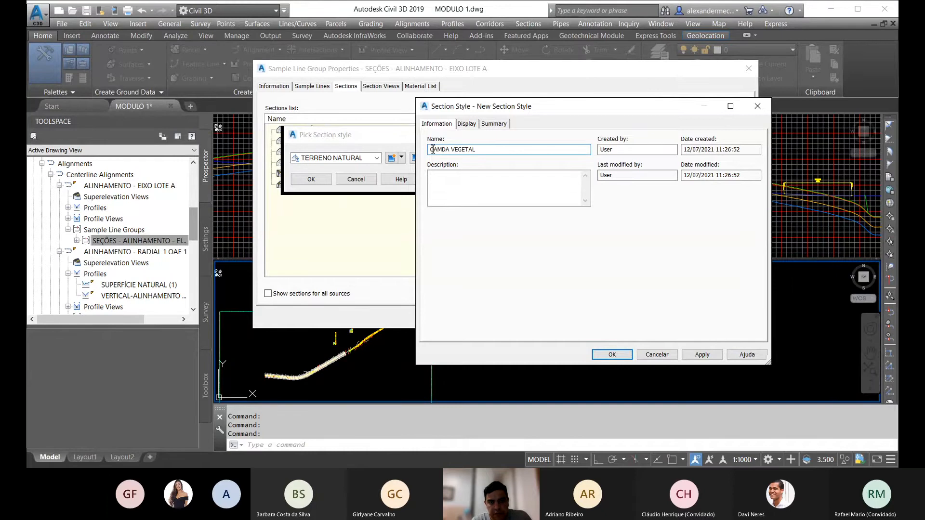
# Step: Set the style's Segments and Points colors to index color 30, then save it and assign it to the CAMADA VEGETAL section
pyautogui.click(470, 124)
pyautogui.click(586, 186)
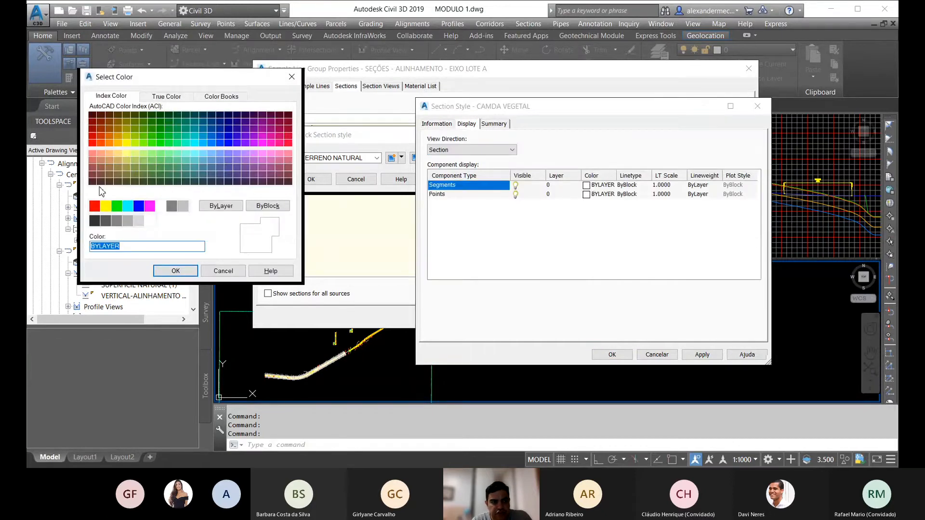
pyautogui.click(110, 142)
pyautogui.click(175, 271)
pyautogui.click(588, 195)
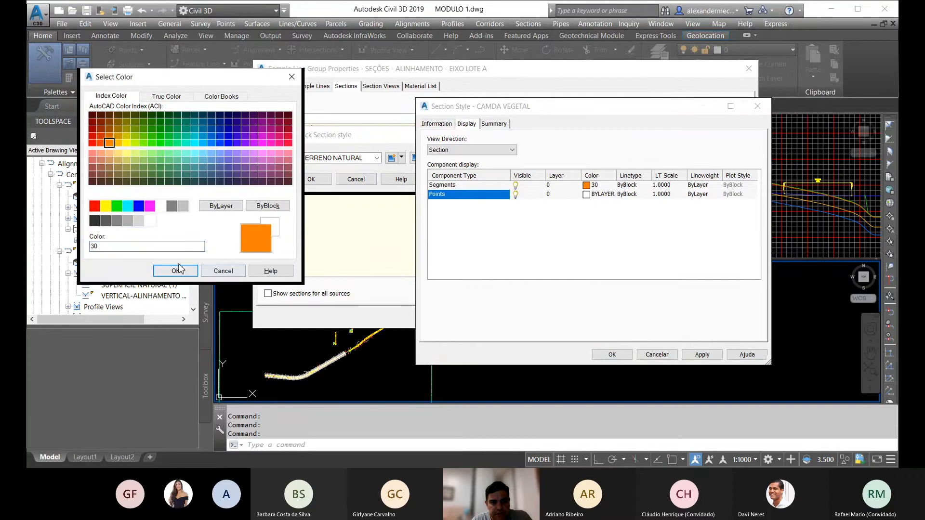
pyautogui.click(176, 274)
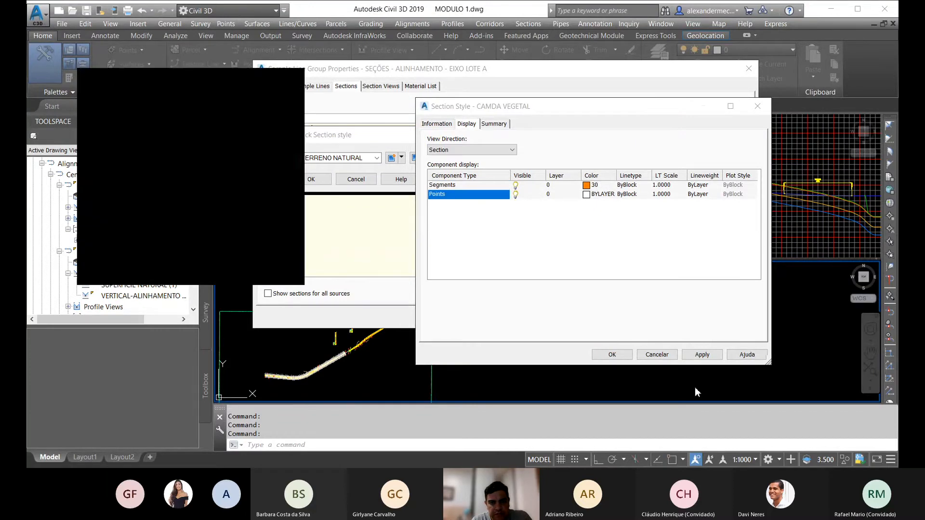
pyautogui.click(612, 355)
pyautogui.click(311, 179)
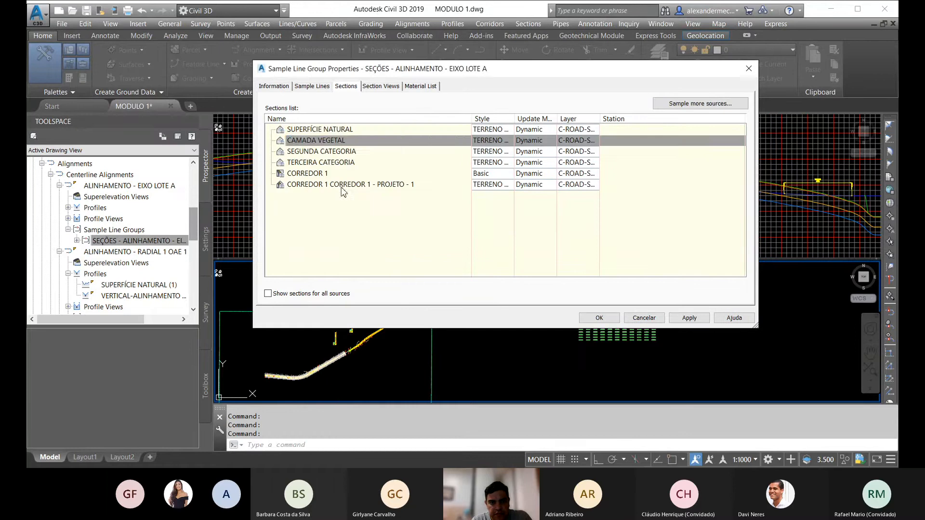
# Step: Assign the SEGUNDA section style to the SEGUNDA CATEGORIA section
pyautogui.click(496, 152)
pyautogui.click(496, 151)
pyautogui.click(333, 158)
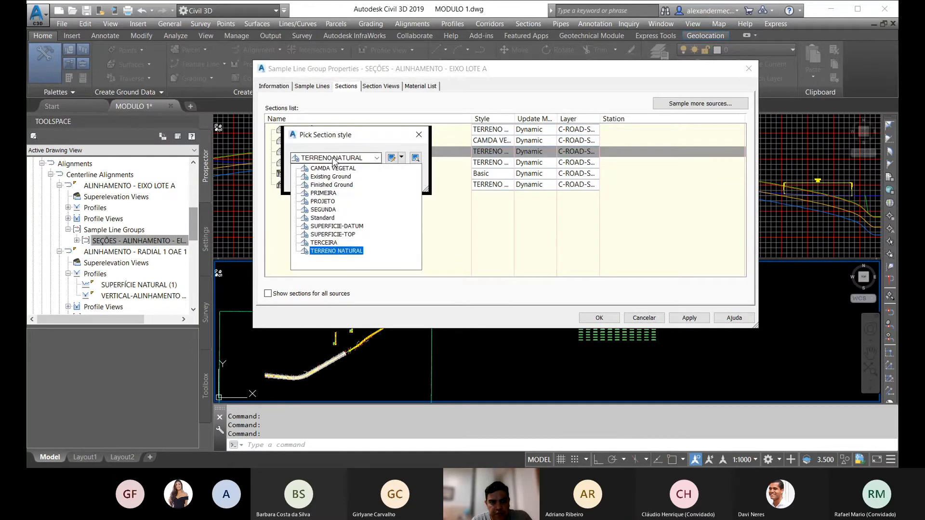
pyautogui.click(330, 210)
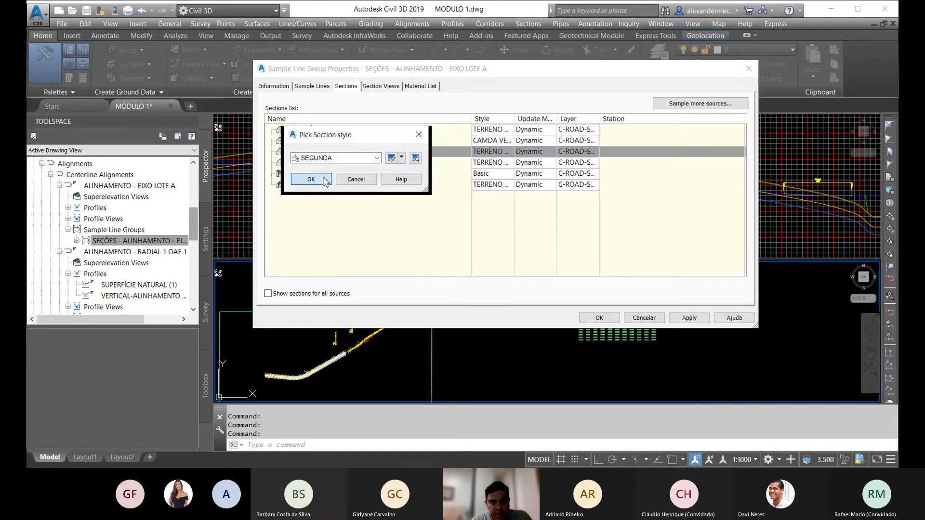
pyautogui.click(311, 179)
# Step: Assign the TERCEIRA section style to the TERCEIRA CATEGORIA section
pyautogui.doubleClick(498, 164)
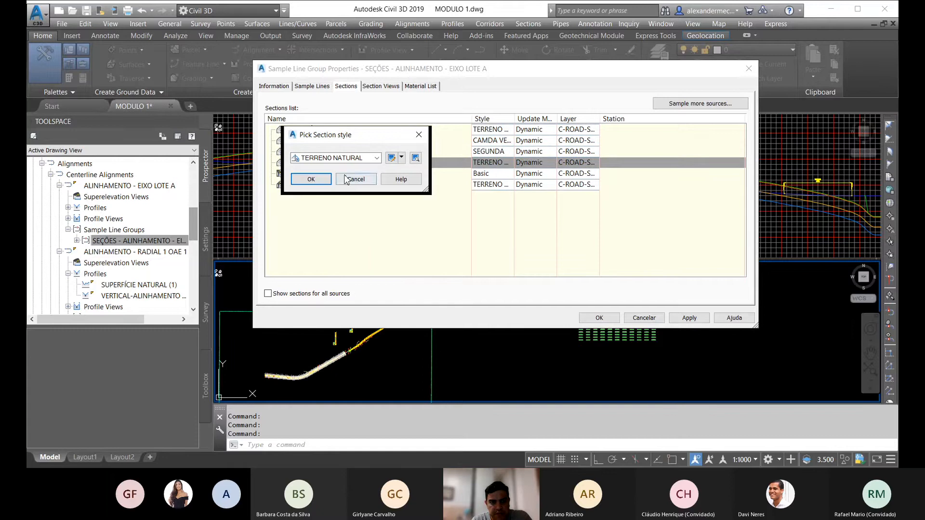
pyautogui.click(333, 158)
pyautogui.click(333, 249)
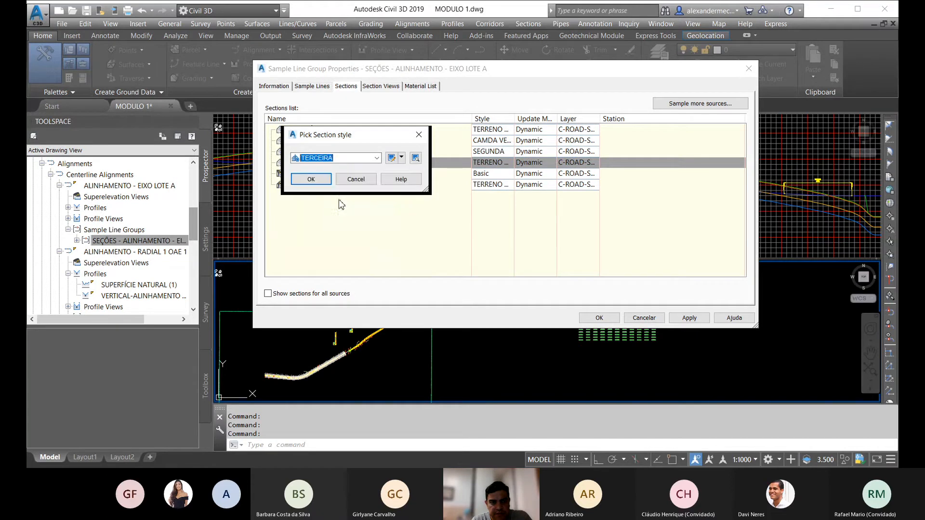
pyautogui.click(322, 179)
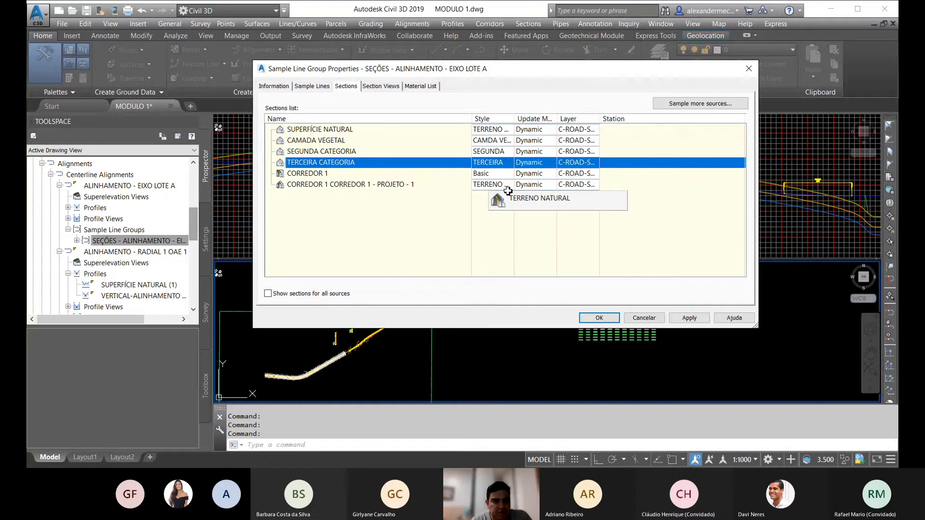
# Step: Assign the Finished Ground style to the CORREDOR 1 - PROJETO - 1 section and accept the sample line group properties
pyautogui.click(500, 185)
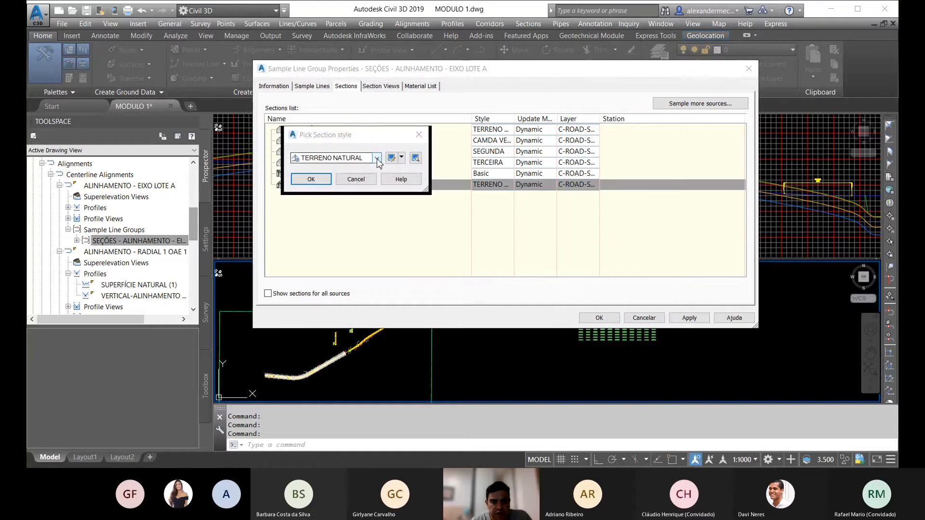
pyautogui.click(337, 158)
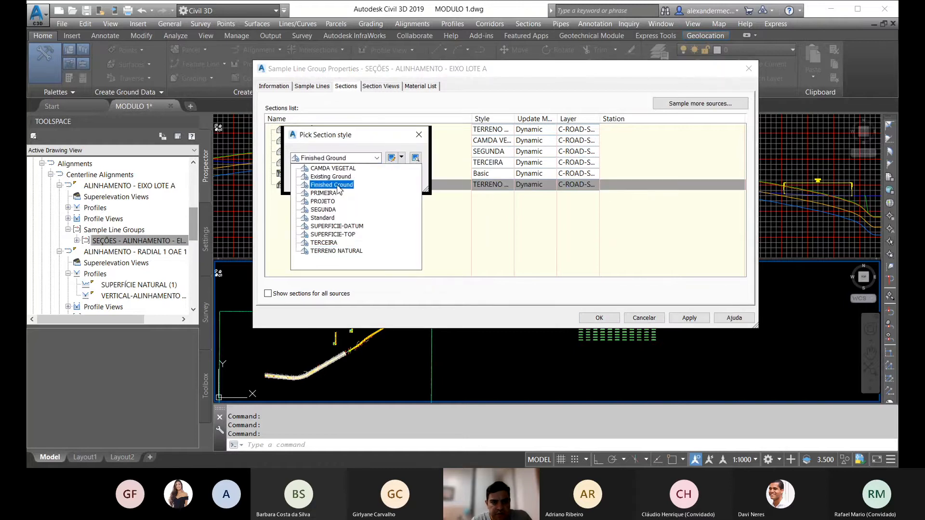
pyautogui.click(333, 185)
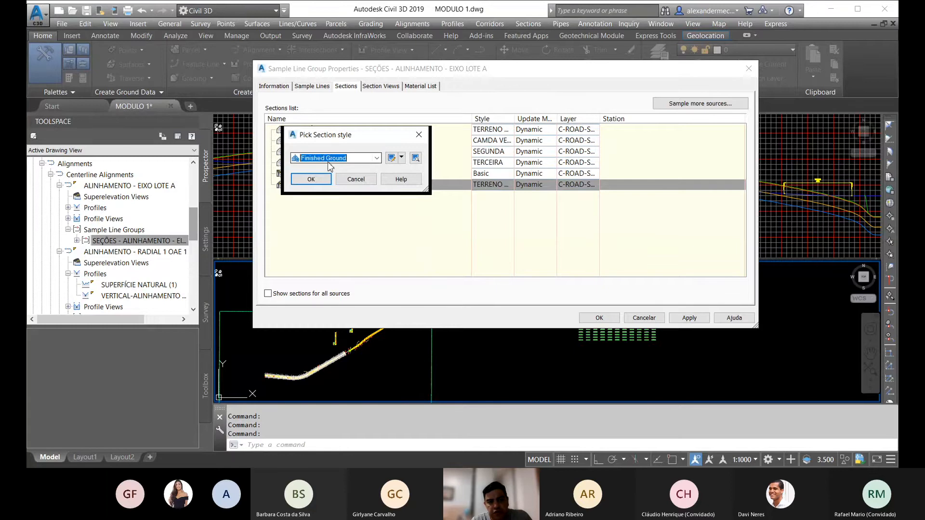
pyautogui.click(311, 179)
pyautogui.click(588, 318)
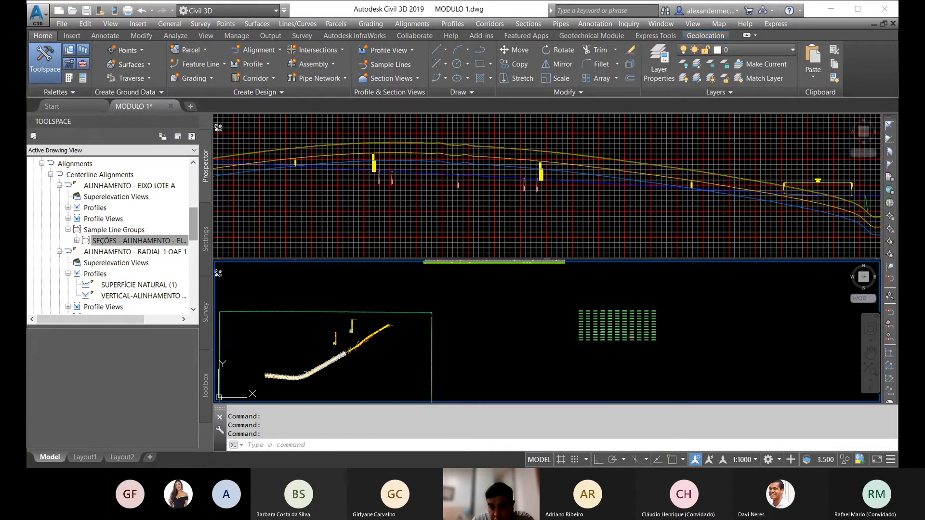
# Step: Examine the terrain layer and corridor lines in several cross-section views, including stations 1031+0.00 and 1049+0.00
pyautogui.scroll(6, 595, 336)
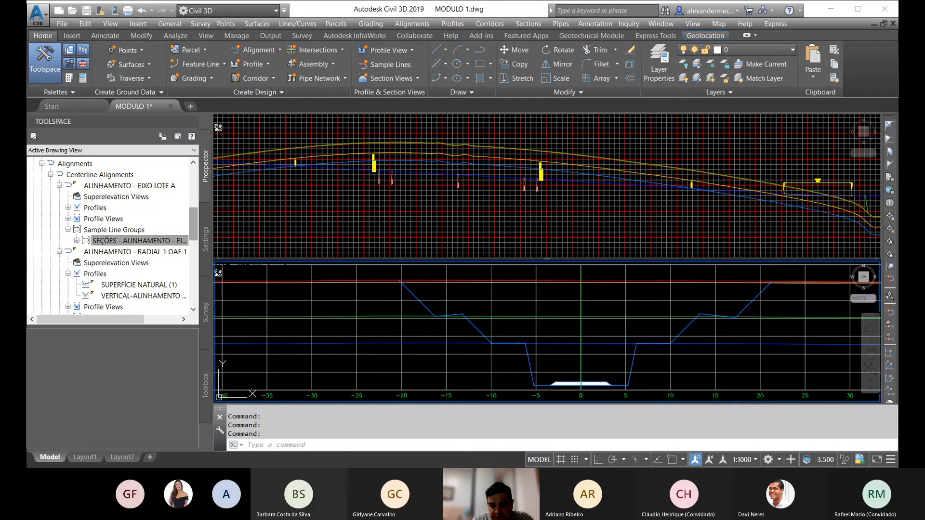
pyautogui.scroll(4, 473, 330)
pyautogui.scroll(-4, 484, 301)
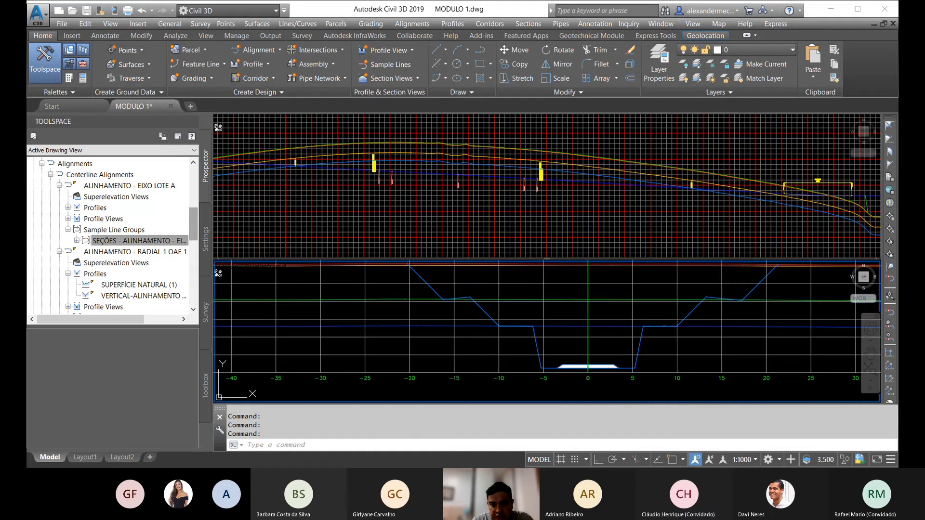
pyautogui.scroll(-4, 530, 303)
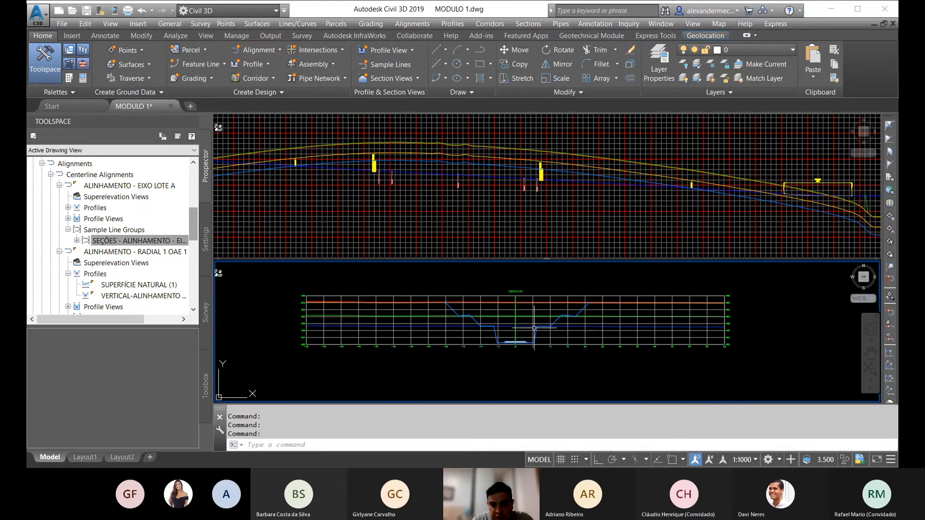
pyautogui.scroll(4, 600, 299)
pyautogui.scroll(-2, 600, 299)
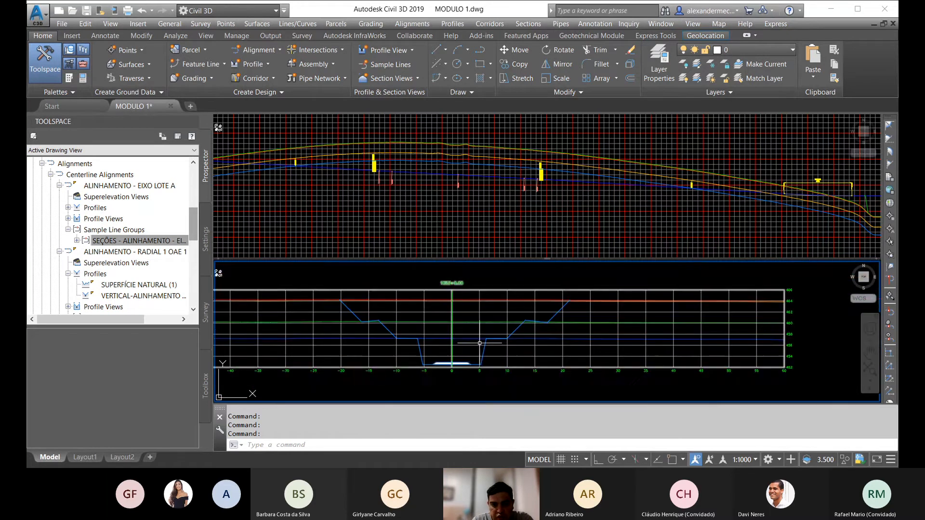
pyautogui.scroll(-2, 409, 299)
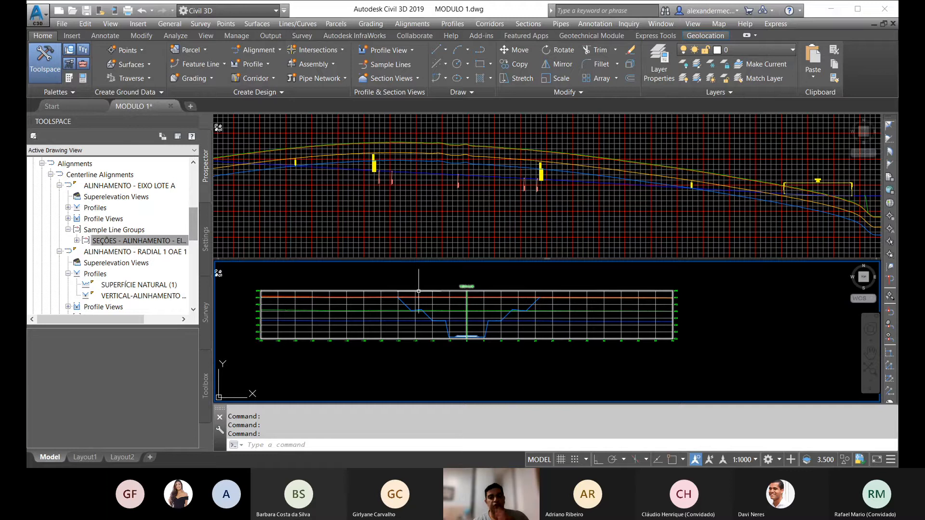
pyautogui.scroll(-3, 480, 308)
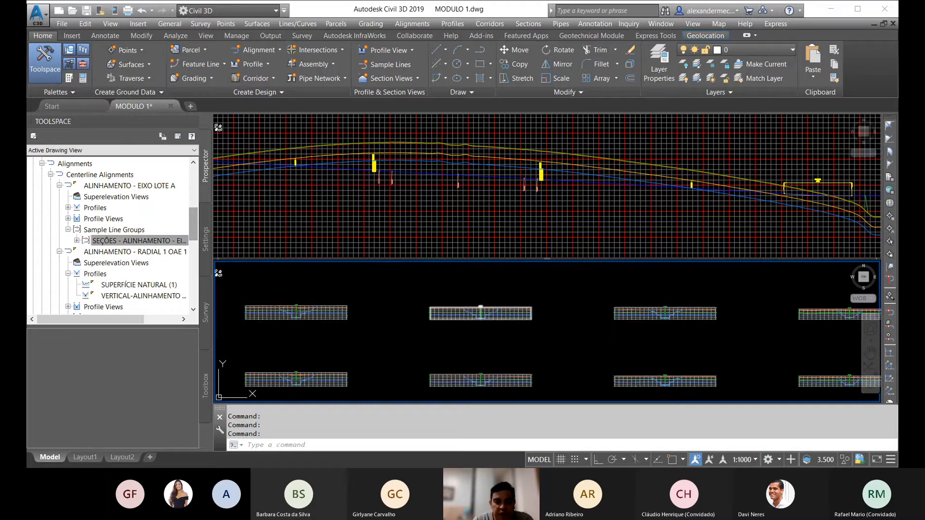
pyautogui.scroll(5, 511, 326)
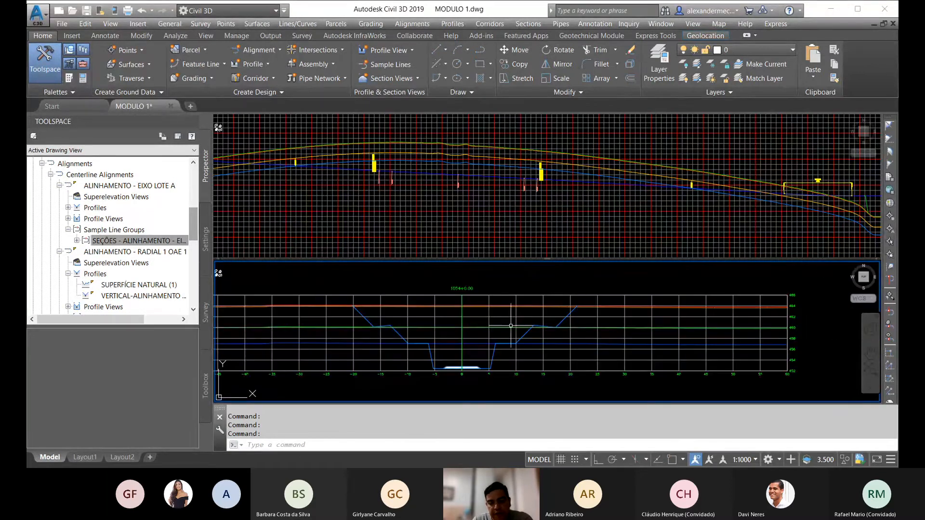
pyautogui.scroll(-5, 511, 326)
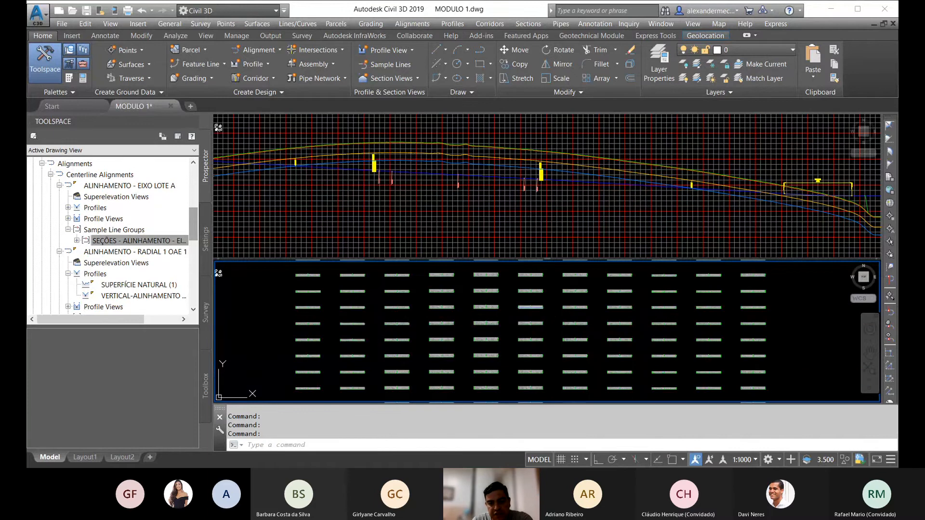
pyautogui.scroll(2, 510, 326)
pyautogui.scroll(4, 510, 326)
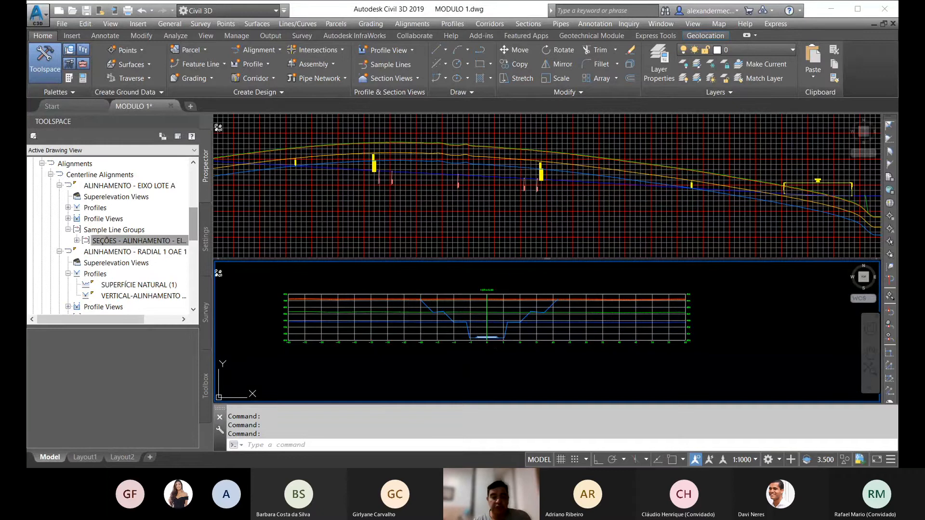
pyautogui.scroll(4, 482, 318)
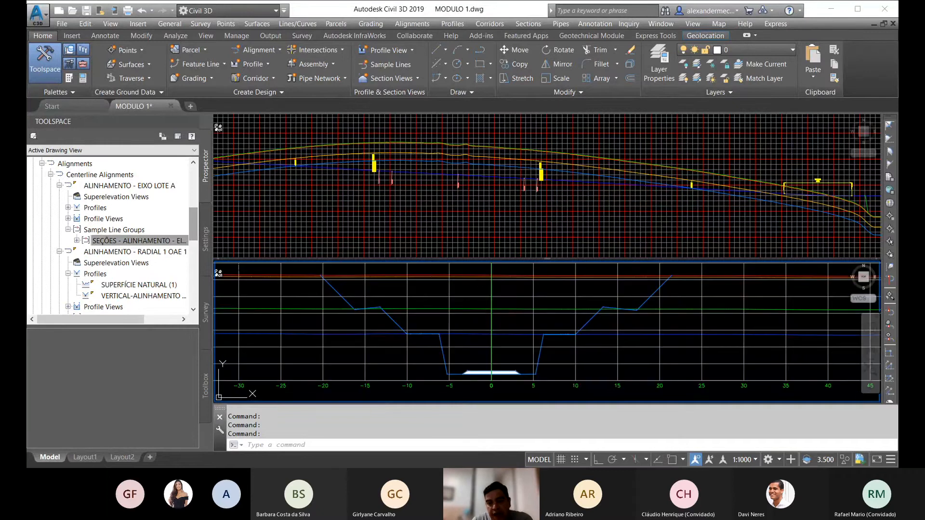
pyautogui.scroll(-5, 471, 330)
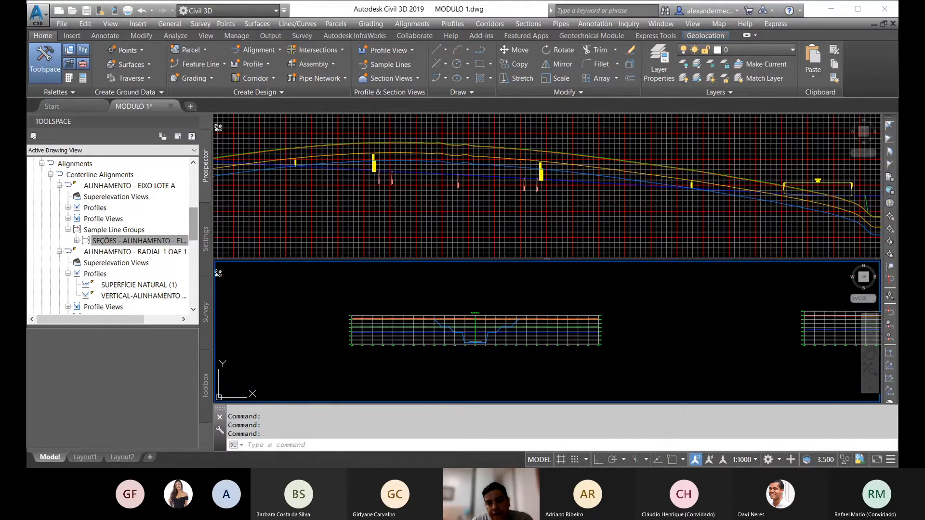
pyautogui.moveTo(473, 336); pyautogui.dragTo(494, 320, button='middle')
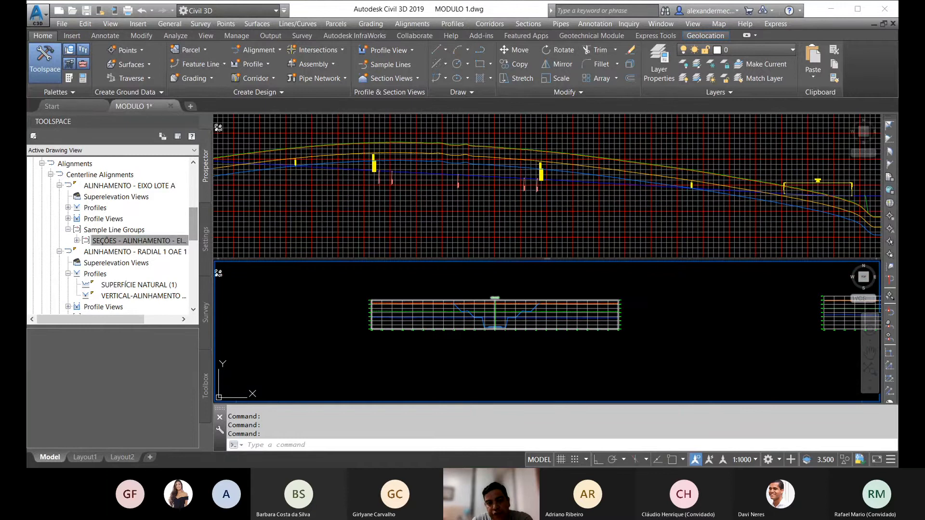
pyautogui.scroll(4, 481, 301)
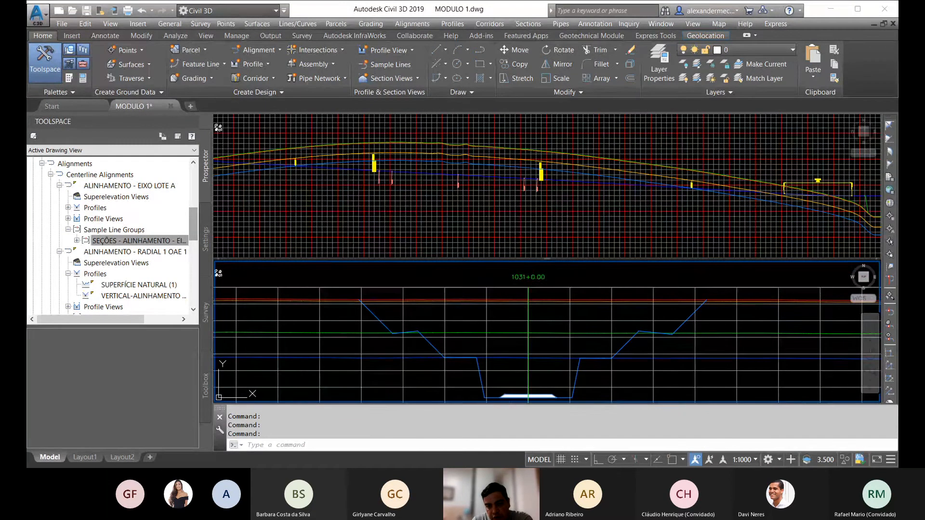
pyautogui.moveTo(671, 323); pyautogui.dragTo(612, 323, button='middle')
pyautogui.scroll(4, 641, 307)
pyautogui.scroll(-4, 639, 300)
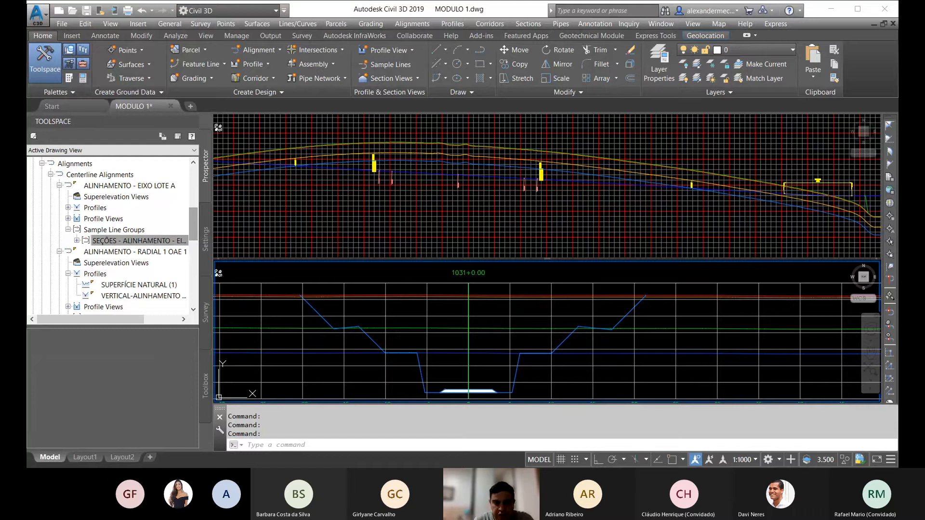
pyautogui.scroll(-5, 520, 310)
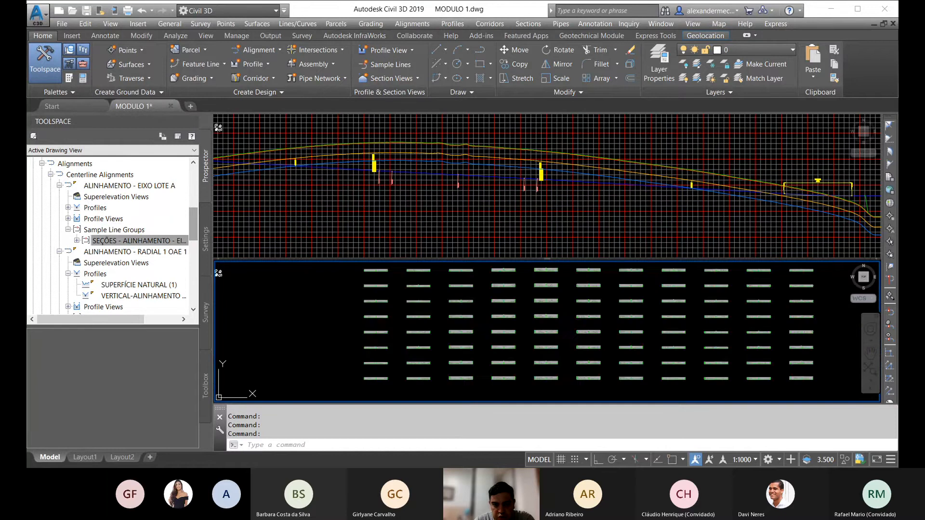
pyautogui.scroll(10, 521, 310)
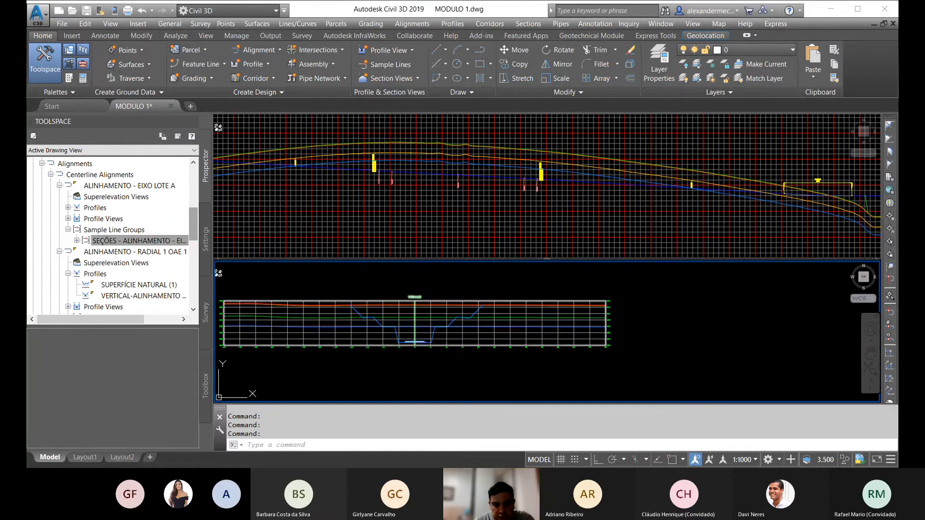
pyautogui.moveTo(409, 333); pyautogui.dragTo(432, 318, button='middle')
pyautogui.scroll(2, 431, 318)
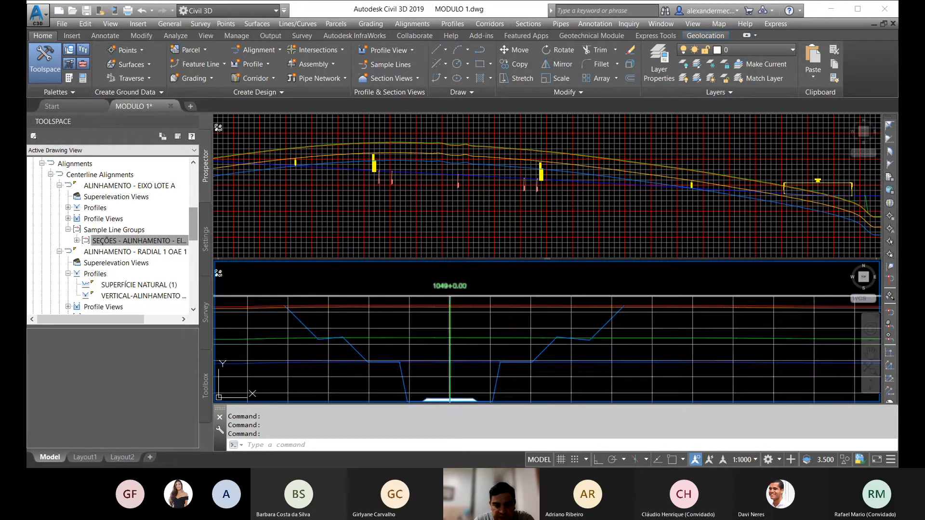
# Step: Examine the corridor and terrain layer lines across the cross-section views, including station 1005+0.00
pyautogui.scroll(-6, 431, 318)
pyautogui.scroll(-5, 423, 325)
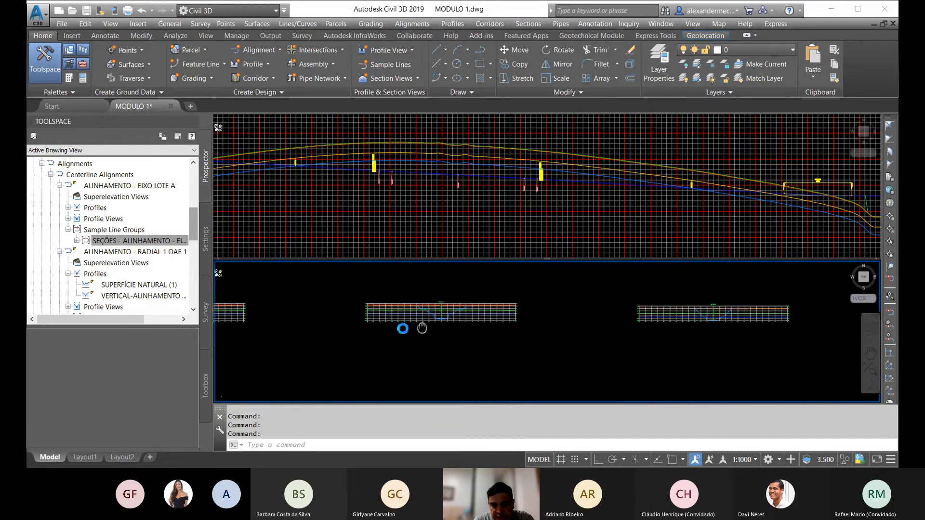
pyautogui.scroll(8, 504, 315)
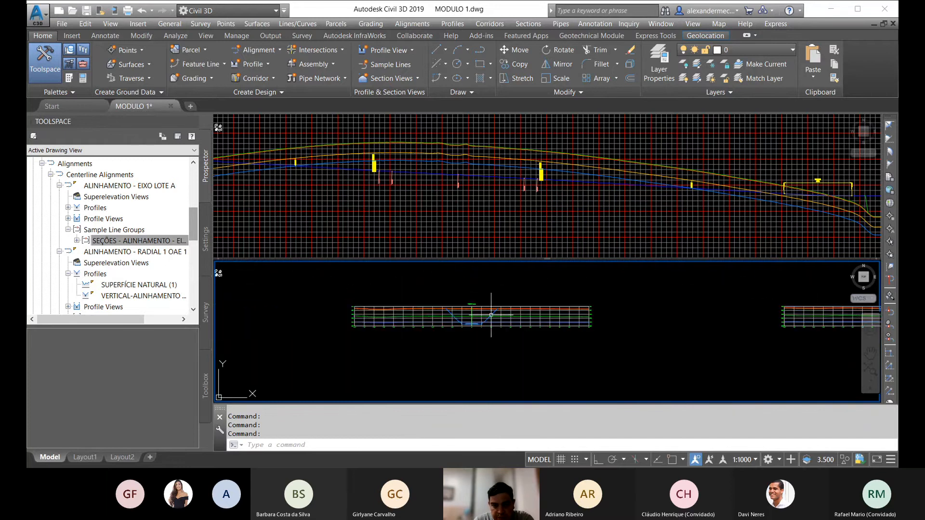
pyautogui.scroll(-4, 484, 311)
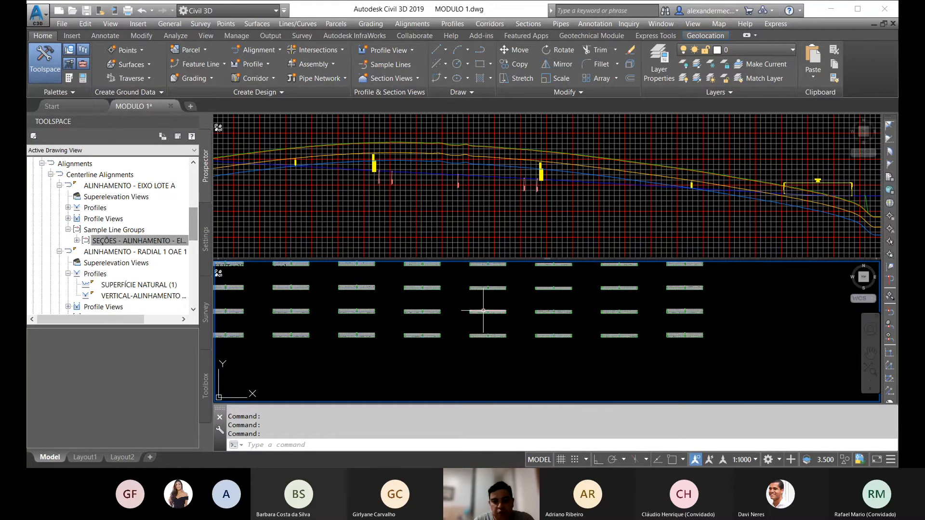
pyautogui.scroll(4, 483, 289)
pyautogui.moveTo(496, 357); pyautogui.dragTo(482, 288, button='middle')
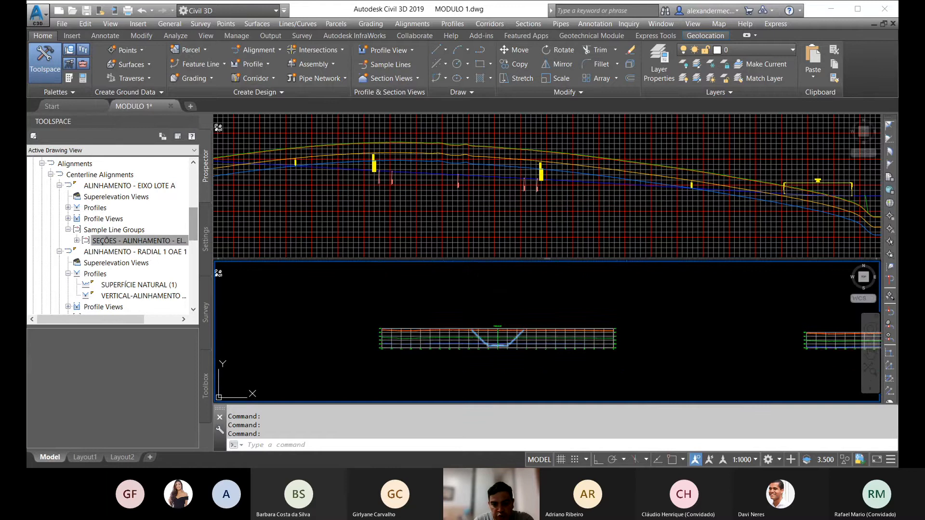
pyautogui.scroll(-3, 491, 298)
pyautogui.scroll(6, 450, 330)
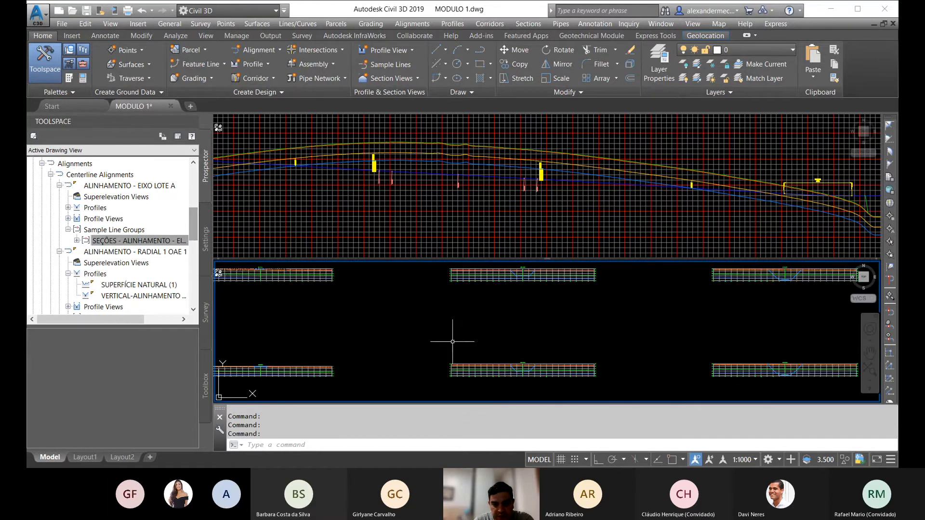
pyautogui.moveTo(557, 371); pyautogui.dragTo(522, 307, button='middle')
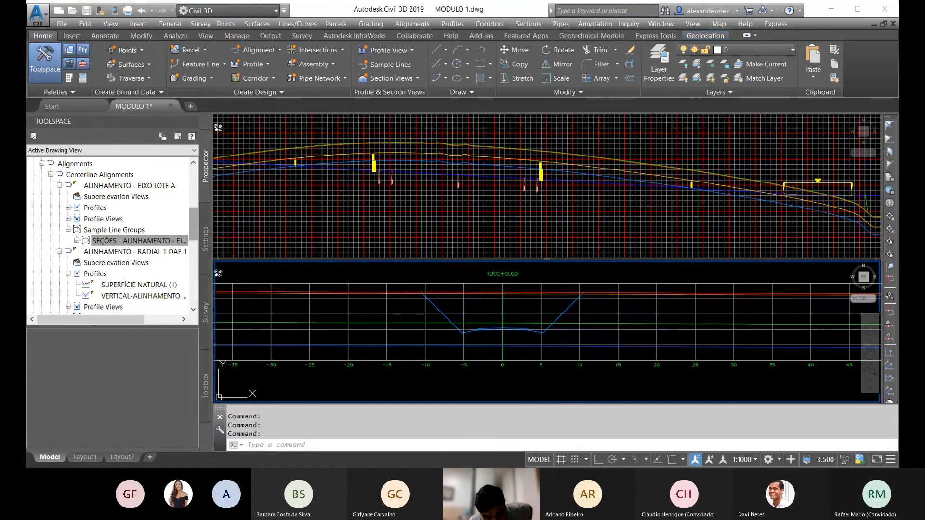
pyautogui.scroll(4, 505, 328)
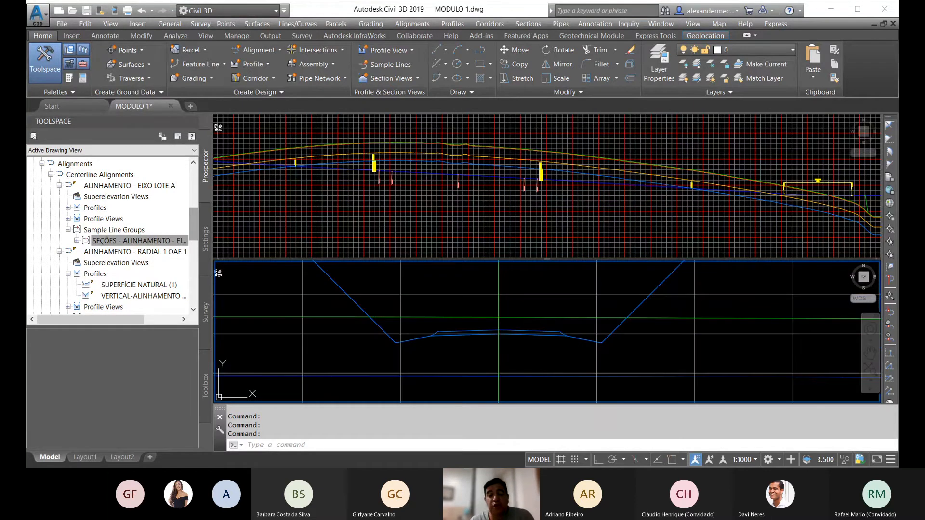
# Step: Examine the cross-section view at station 1017+0.00 and the overall array of section views
pyautogui.scroll(-8, 496, 344)
pyautogui.moveTo(648, 344); pyautogui.dragTo(418, 283, button='middle')
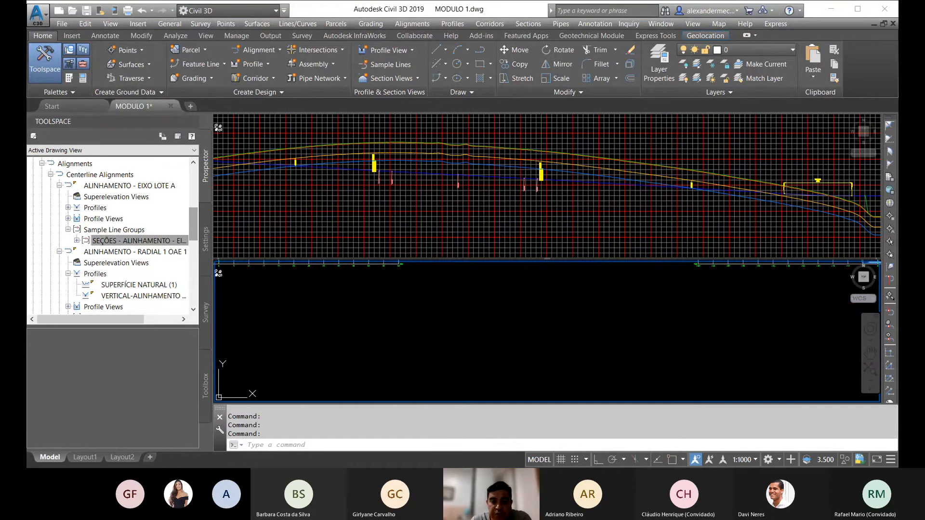
pyautogui.scroll(-8, 460, 293)
pyautogui.scroll(10, 486, 292)
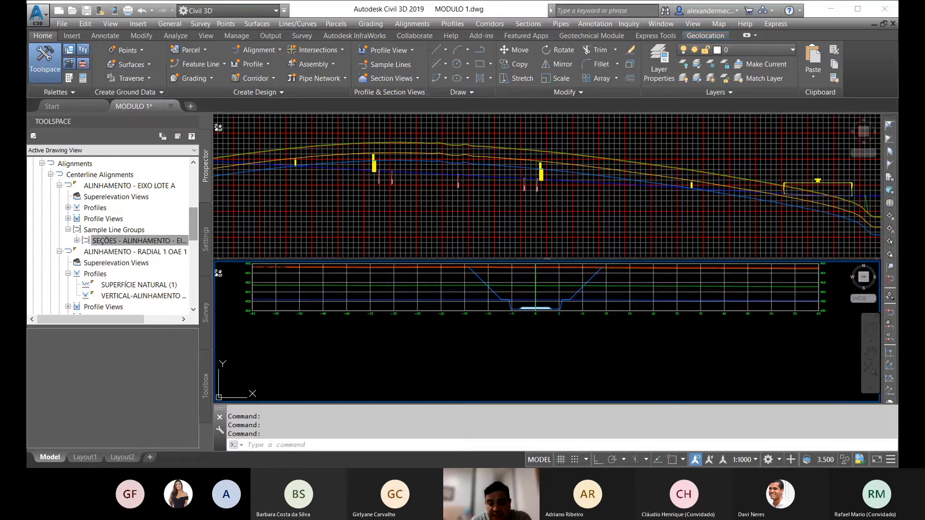
pyautogui.moveTo(559, 306); pyautogui.dragTo(506, 332, button='middle')
pyautogui.scroll(2, 505, 310)
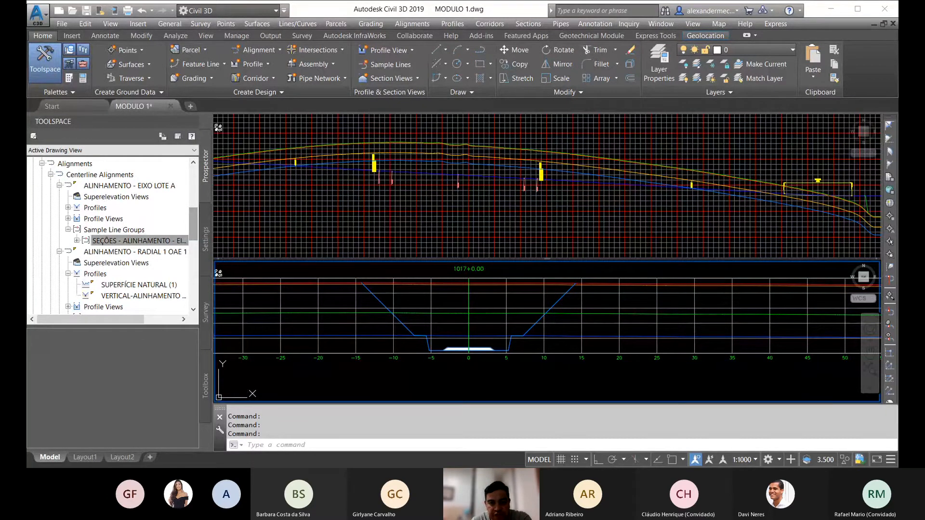
pyautogui.scroll(-5, 492, 336)
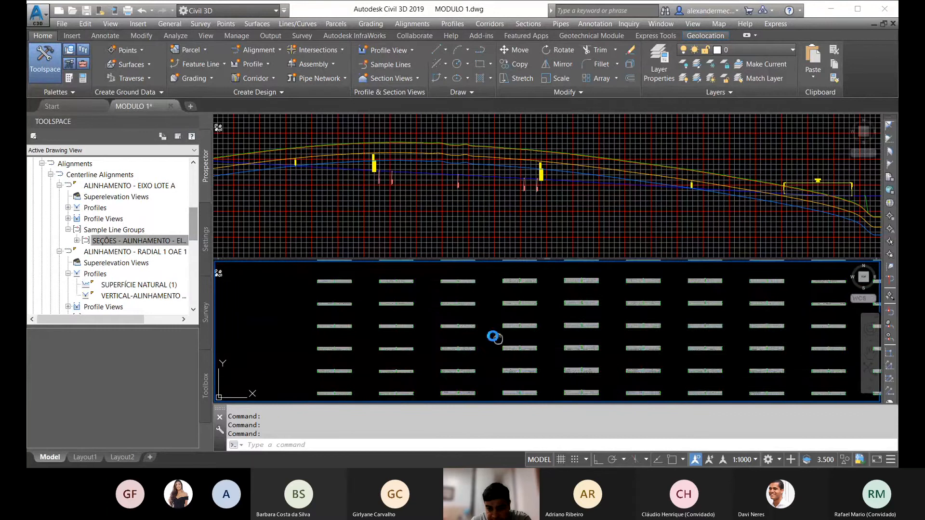
pyautogui.moveTo(492, 337); pyautogui.dragTo(467, 321, button='middle')
pyautogui.scroll(-4, 467, 321)
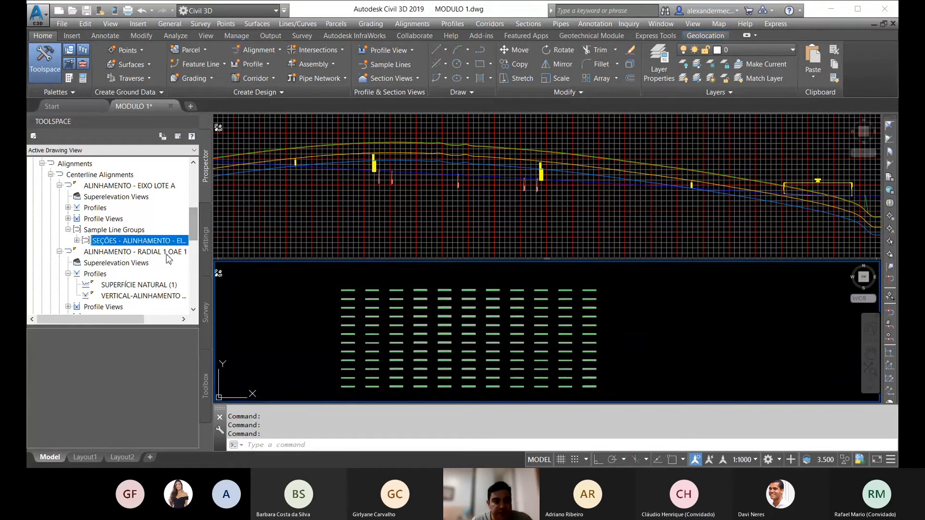
pyautogui.scroll(6, 349, 294)
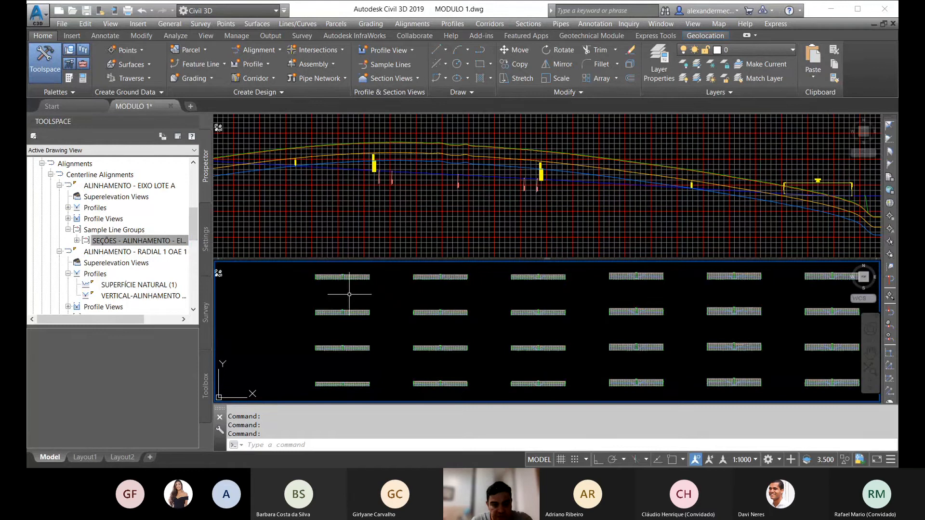
pyautogui.scroll(-7, 349, 294)
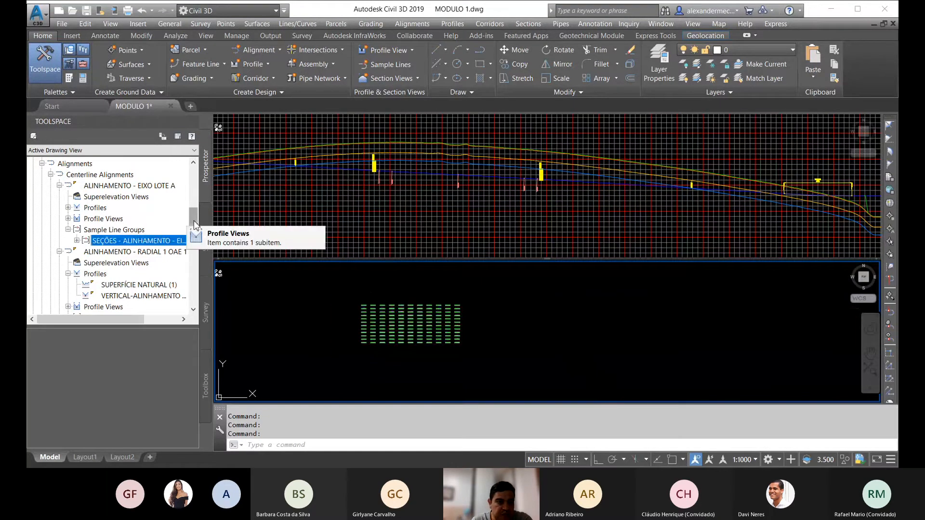
pyautogui.moveTo(194, 223); pyautogui.dragTo(188, 180)
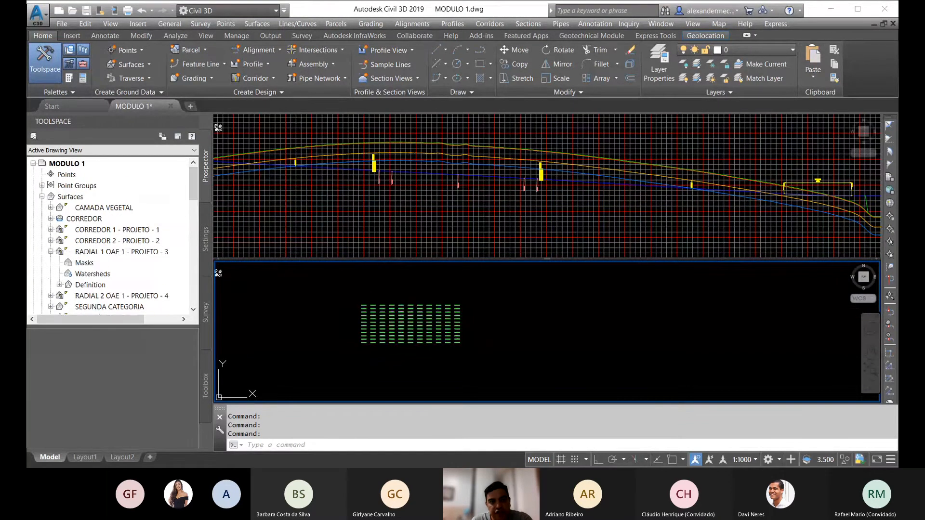
pyautogui.press('Escape')
pyautogui.press('Escape')
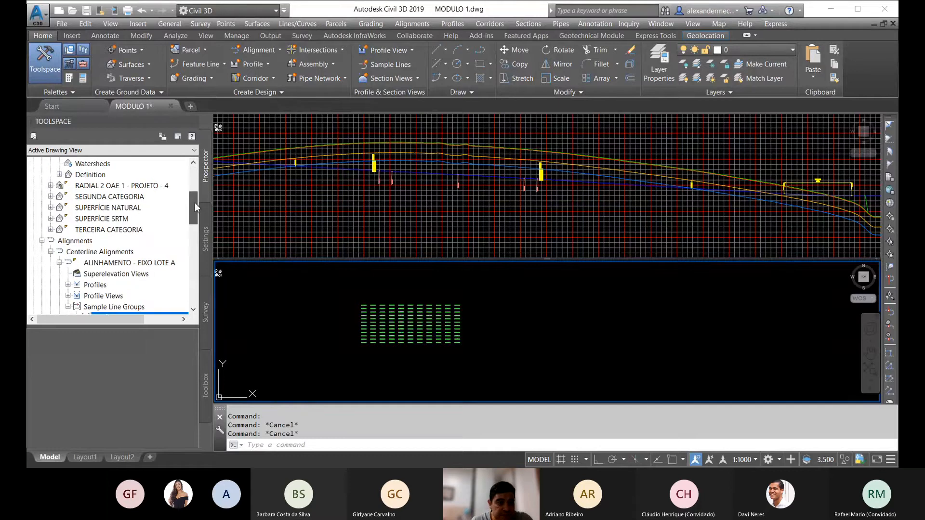
pyautogui.moveTo(195, 203); pyautogui.dragTo(192, 213)
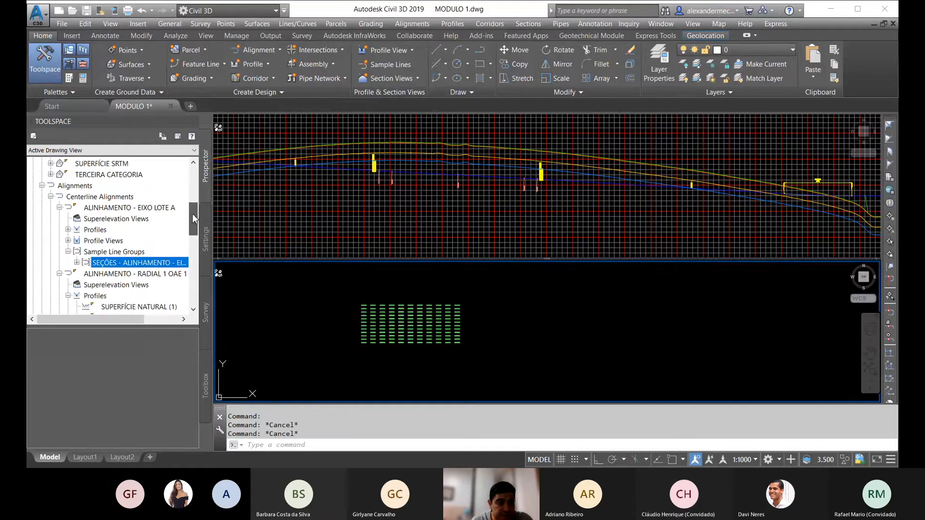
pyautogui.rightClick(145, 265)
pyautogui.click(186, 268)
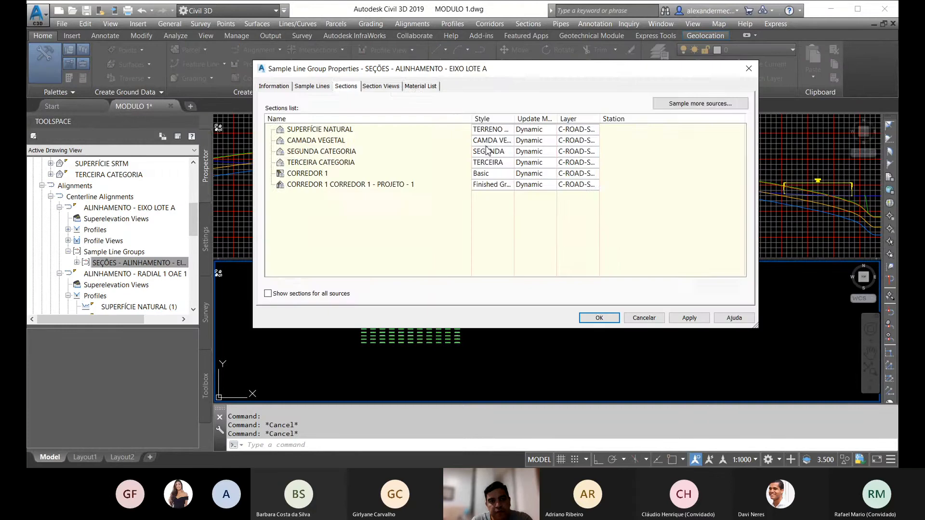
pyautogui.click(417, 87)
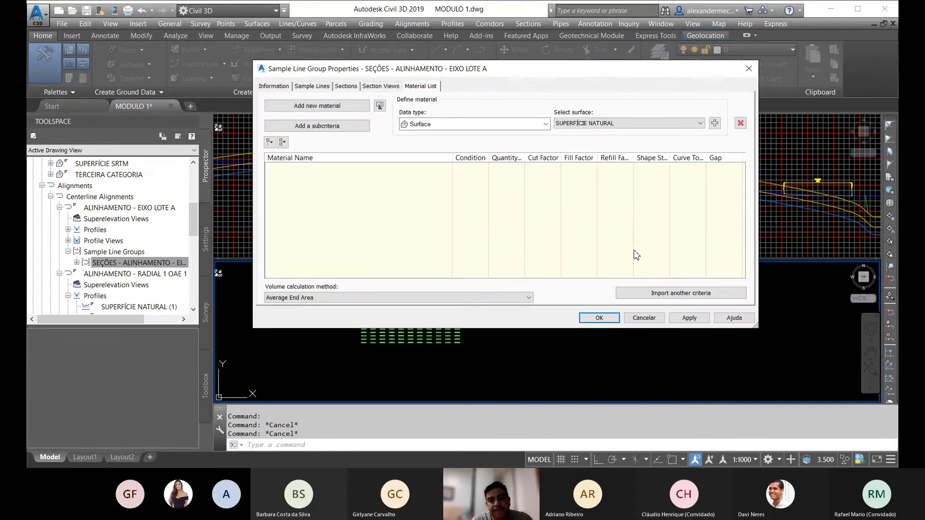
pyautogui.click(644, 317)
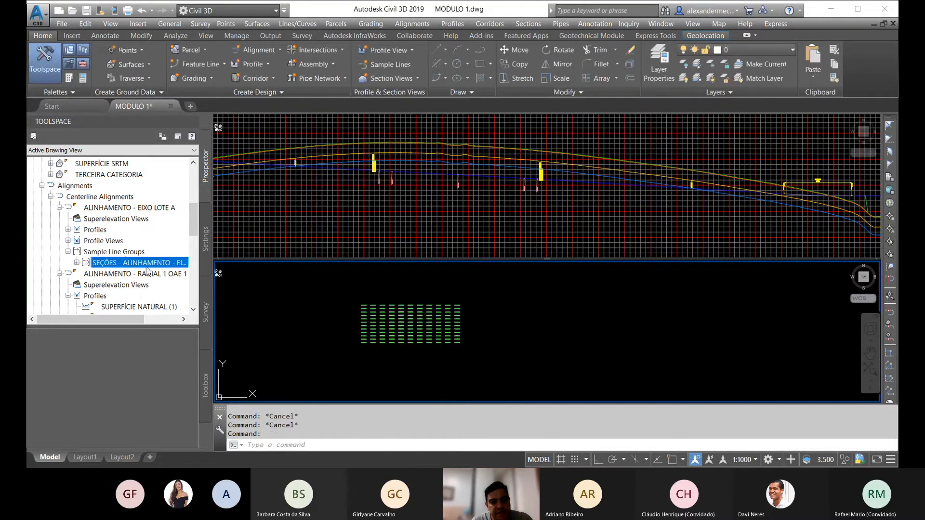
# Step: Add four new materials to the material list of the EIXO LOTE A sample line group
pyautogui.rightClick(139, 268)
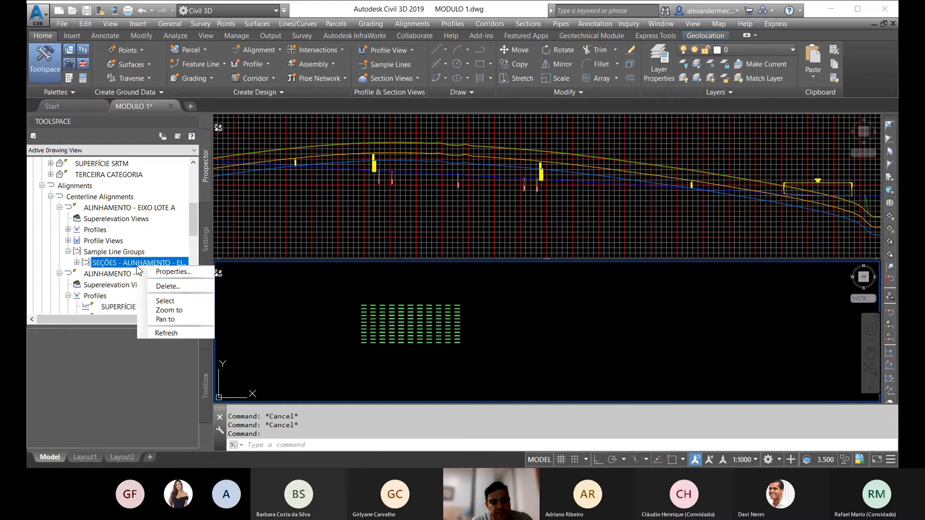
pyautogui.click(169, 274)
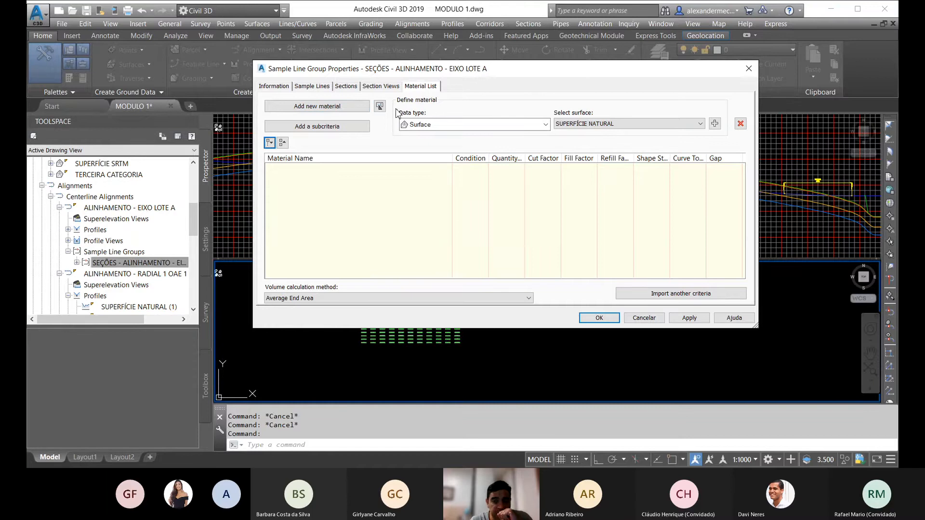
pyautogui.click(331, 110)
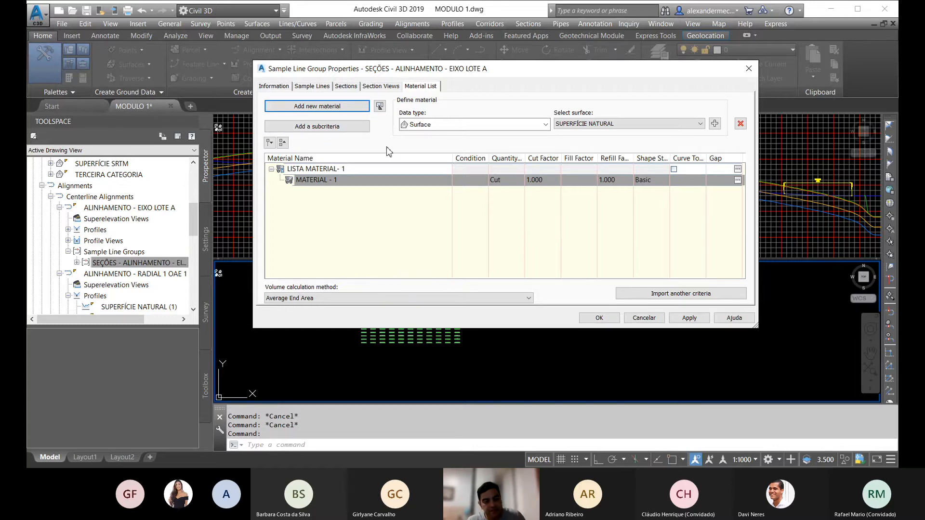
pyautogui.click(325, 107)
pyautogui.click(324, 108)
pyautogui.click(323, 107)
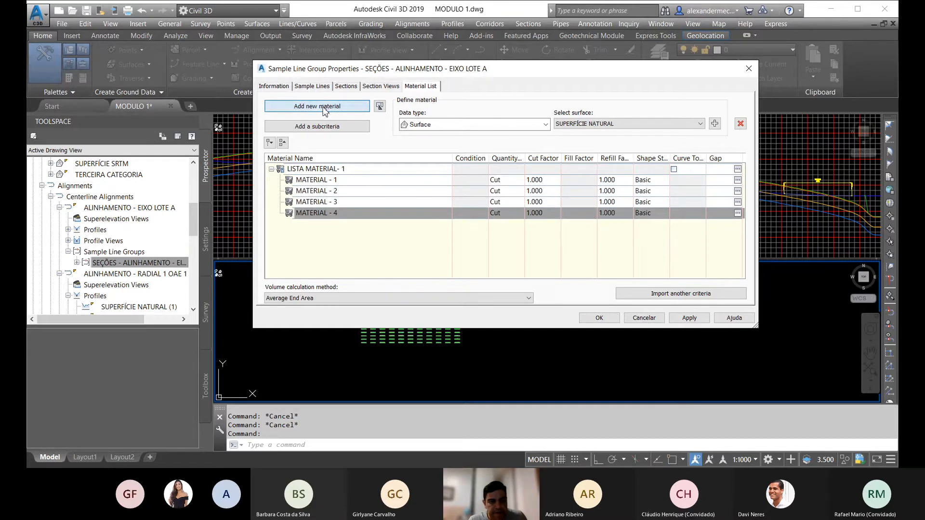
# Step: Rename the first material as ATERRO and the second as PRIMEIRA
pyautogui.click(332, 180)
pyautogui.click(350, 180)
pyautogui.write('A')
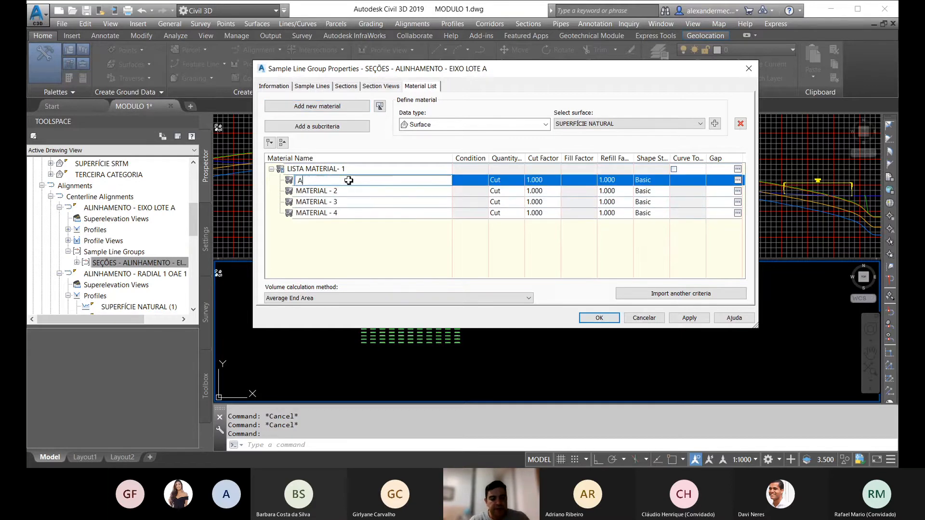
pyautogui.write('TER')
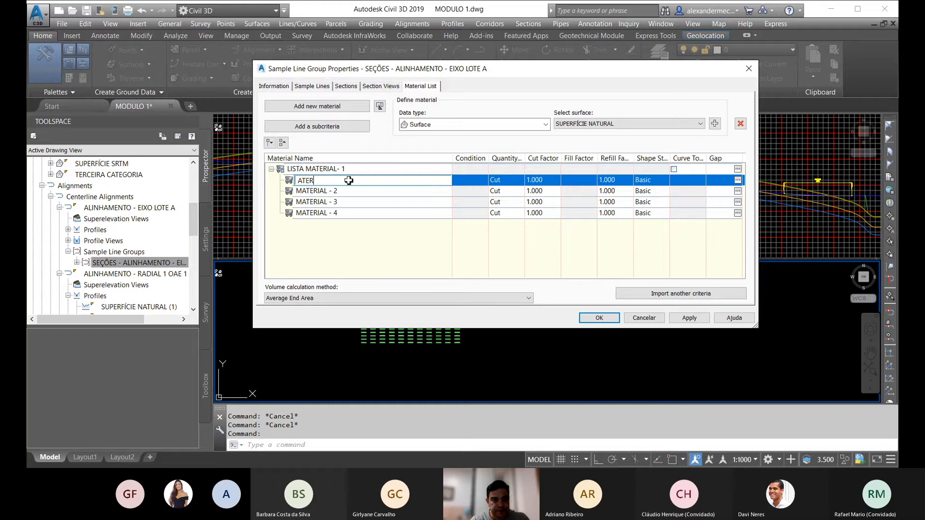
pyautogui.write('RO')
pyautogui.click(347, 191)
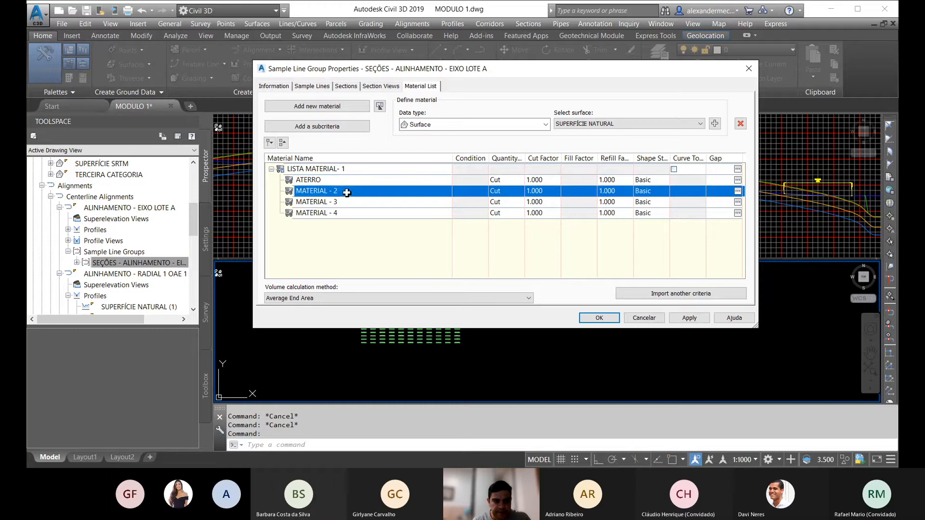
pyautogui.click(346, 191)
pyautogui.write('P')
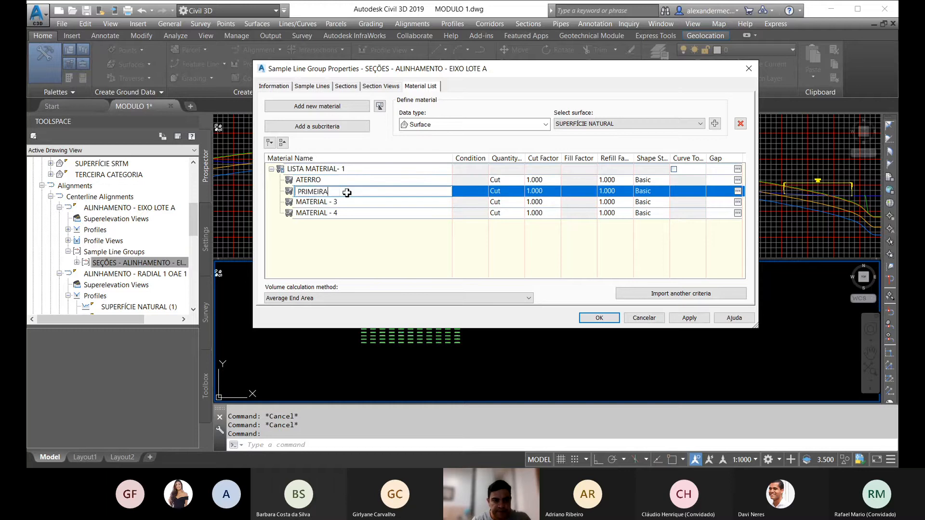
pyautogui.write('RIMEIRA')
# Step: Rename the third material as SEGUNDA and the fourth as TERCEIRA
pyautogui.click(339, 202)
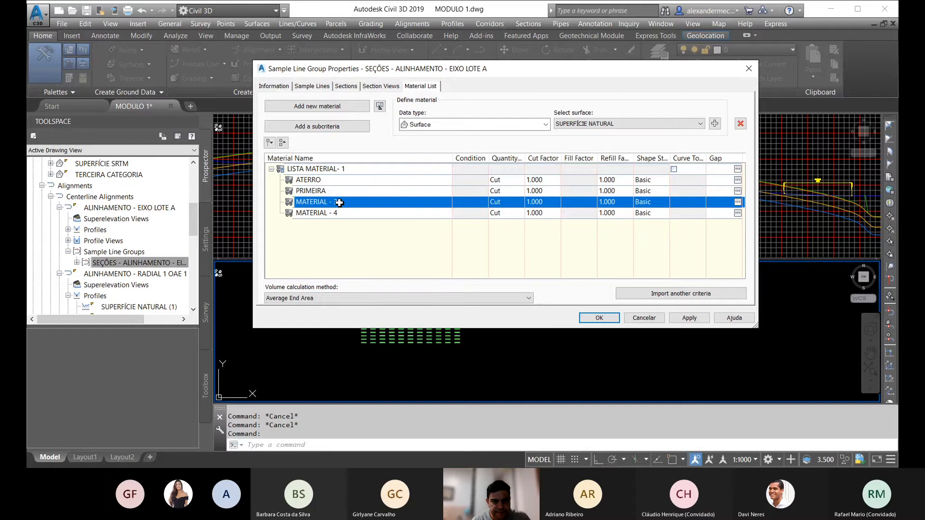
pyautogui.click(338, 202)
pyautogui.write('SEGUNDA')
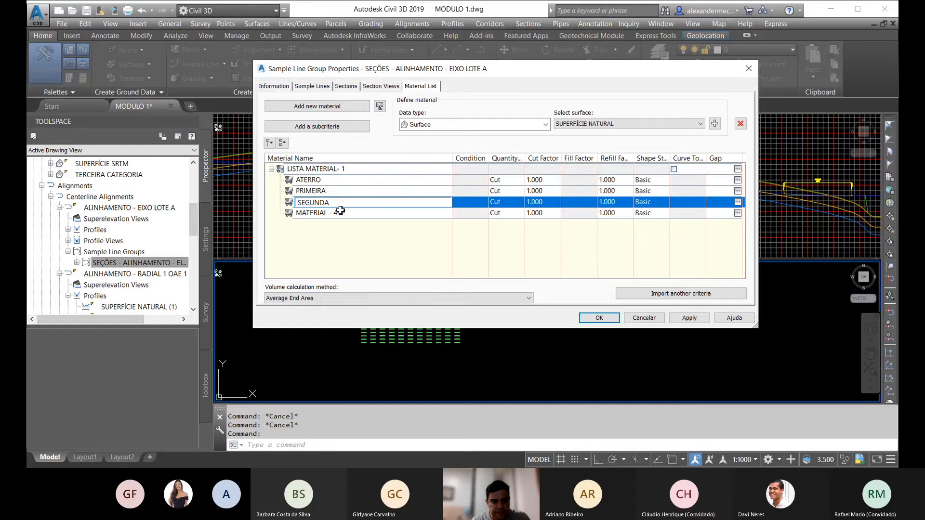
pyautogui.click(340, 213)
pyautogui.click(345, 215)
pyautogui.write('TER')
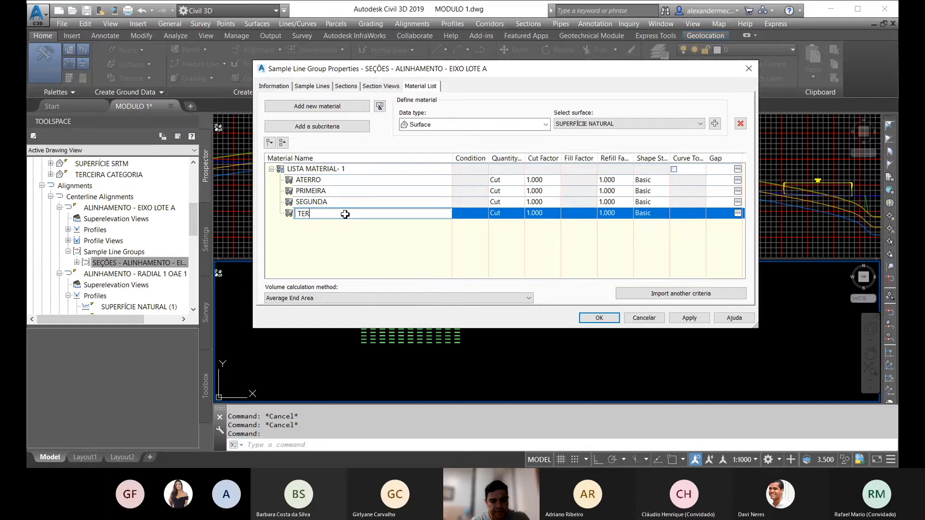
pyautogui.write('CEIRA')
pyautogui.press('Return')
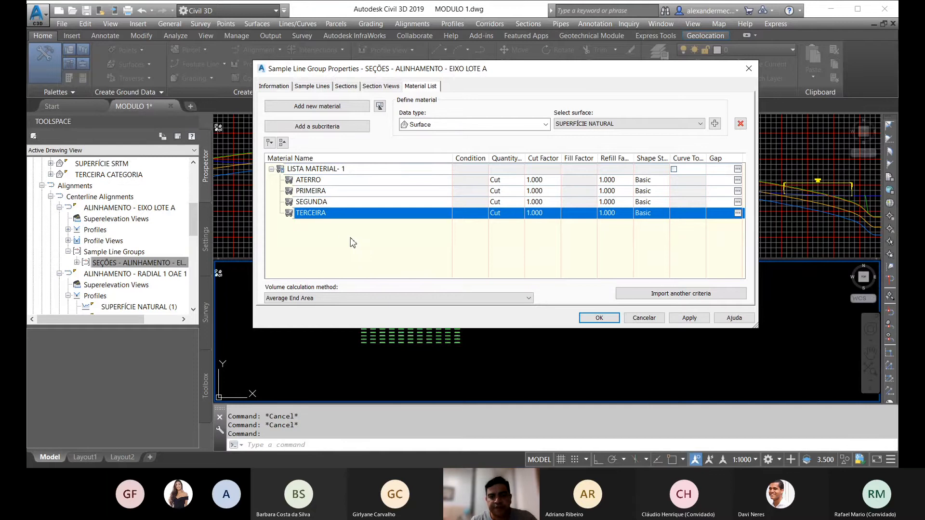
# Step: Set the quantity type of the PRIMEIRA, SEGUNDA and TERCEIRA materials to Fill
pyautogui.click(501, 190)
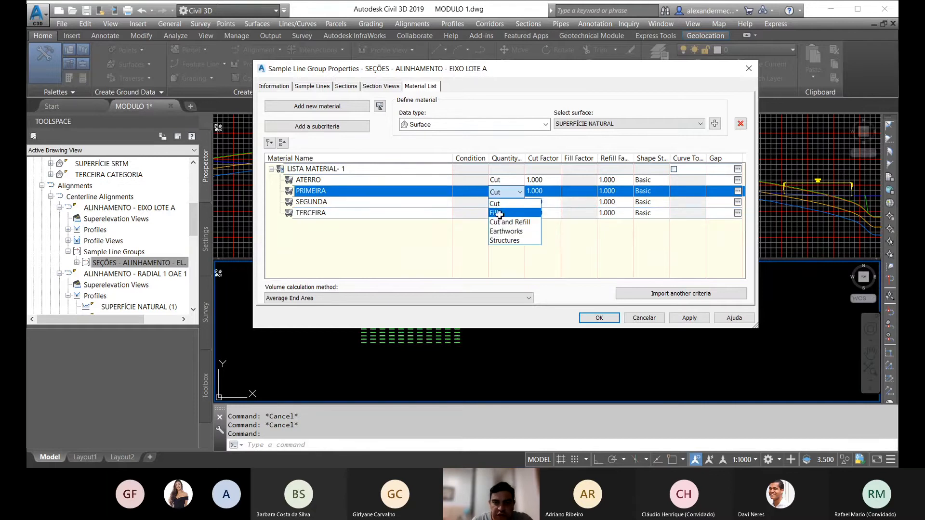
pyautogui.click(502, 206)
pyautogui.click(503, 206)
pyautogui.click(505, 218)
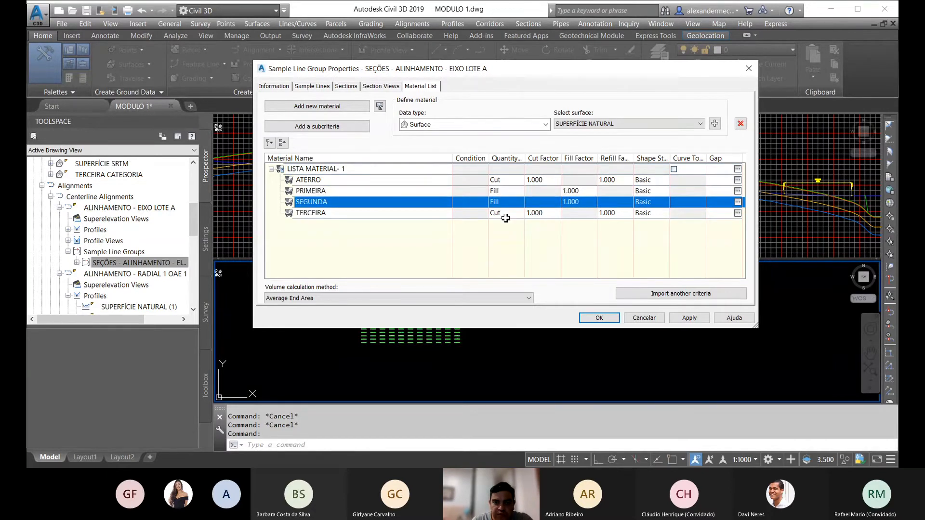
pyautogui.click(506, 215)
pyautogui.click(508, 229)
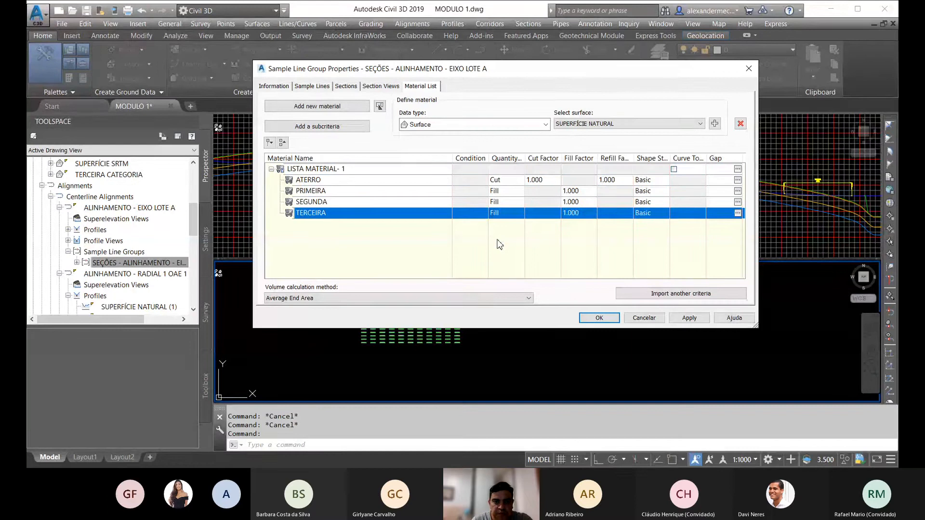
# Step: Set the quantity type of ATERRO to Fill and of PRIMEIRA, SEGUNDA and TERCEIRA to Cut
pyautogui.click(499, 180)
pyautogui.click(503, 192)
pyautogui.click(505, 195)
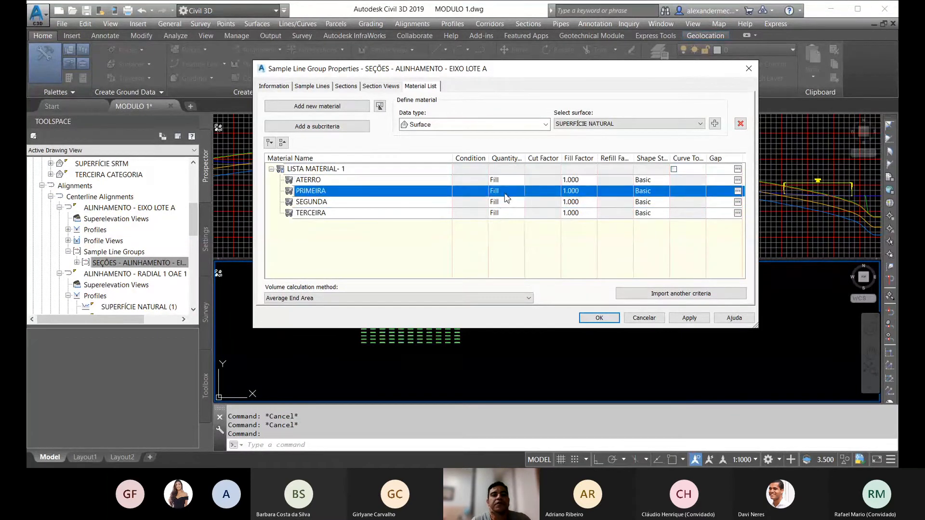
pyautogui.click(506, 197)
pyautogui.click(501, 208)
pyautogui.click(507, 207)
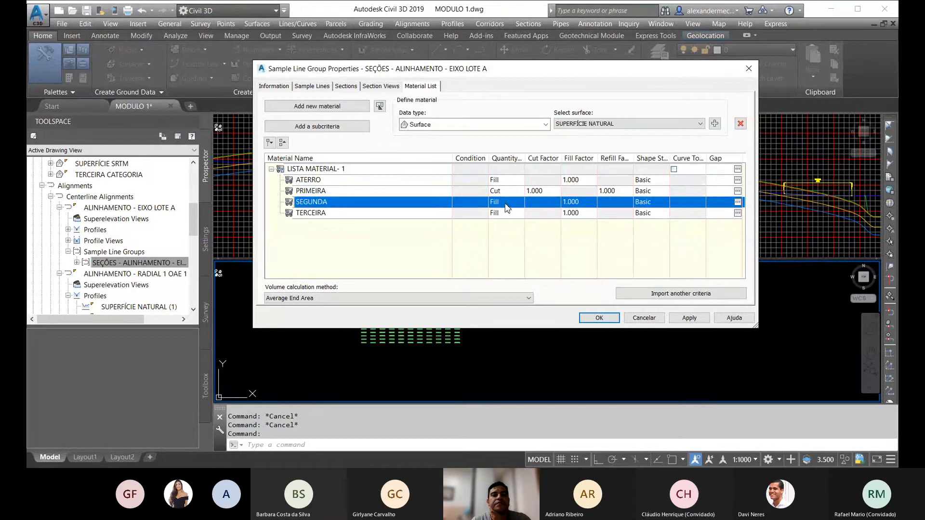
pyautogui.click(507, 207)
pyautogui.click(501, 212)
pyautogui.click(504, 213)
pyautogui.click(504, 213)
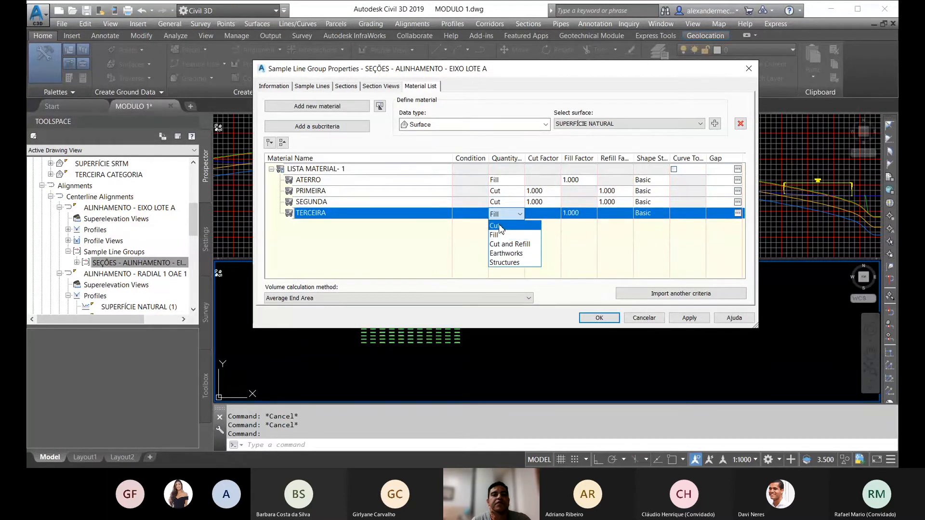
pyautogui.click(495, 226)
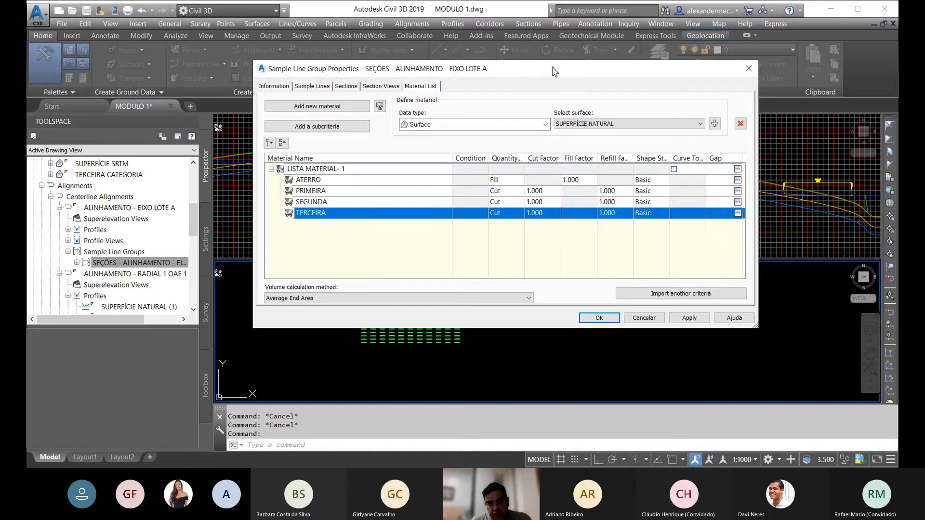
# Step: Open the section style selection for the ATERRO material and browse the available shape styles
pyautogui.moveTo(554, 71); pyautogui.dragTo(480, 54)
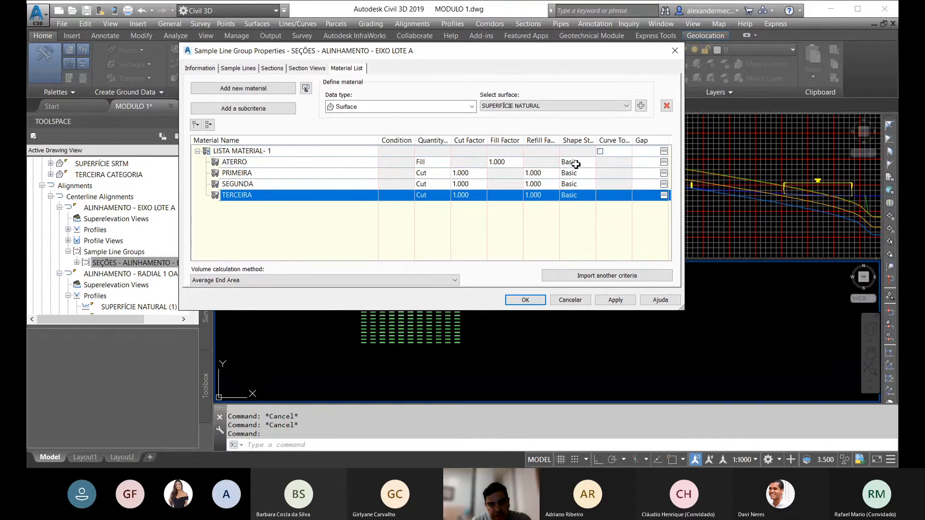
pyautogui.click(576, 164)
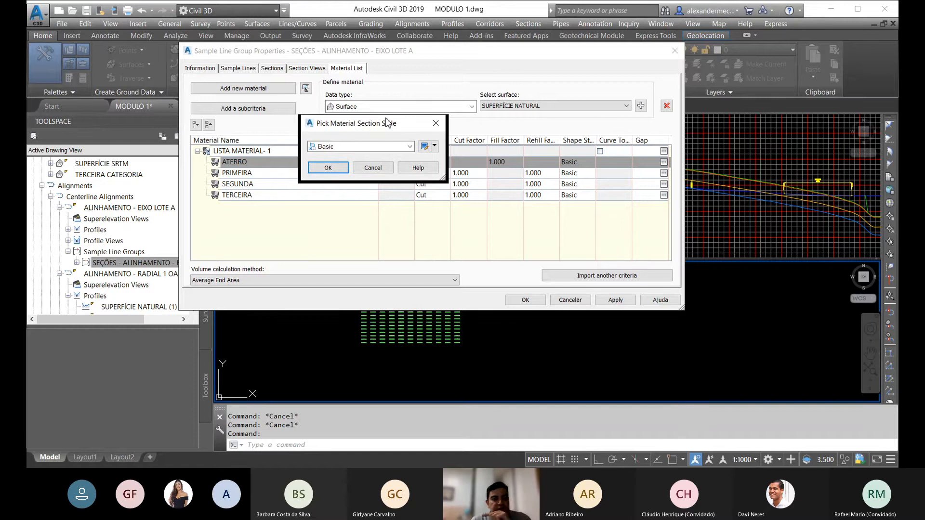
pyautogui.click(411, 149)
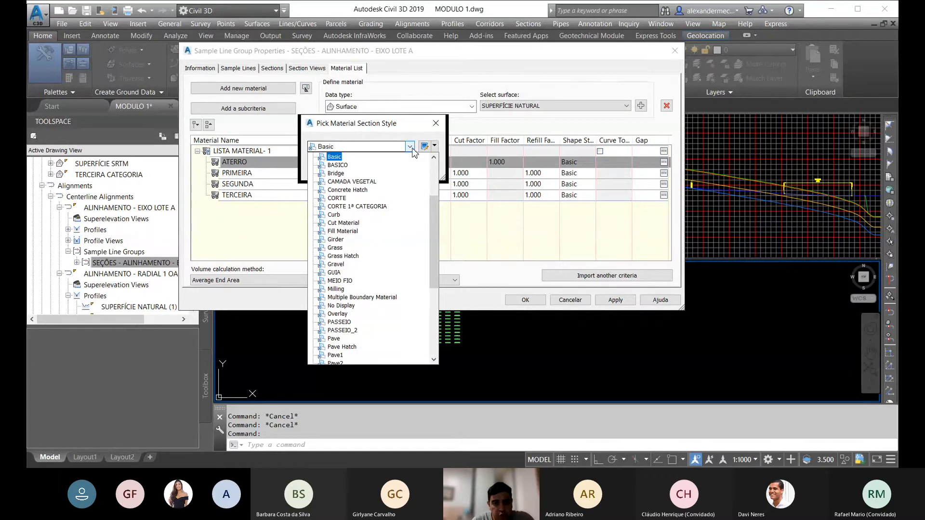
pyautogui.click(410, 147)
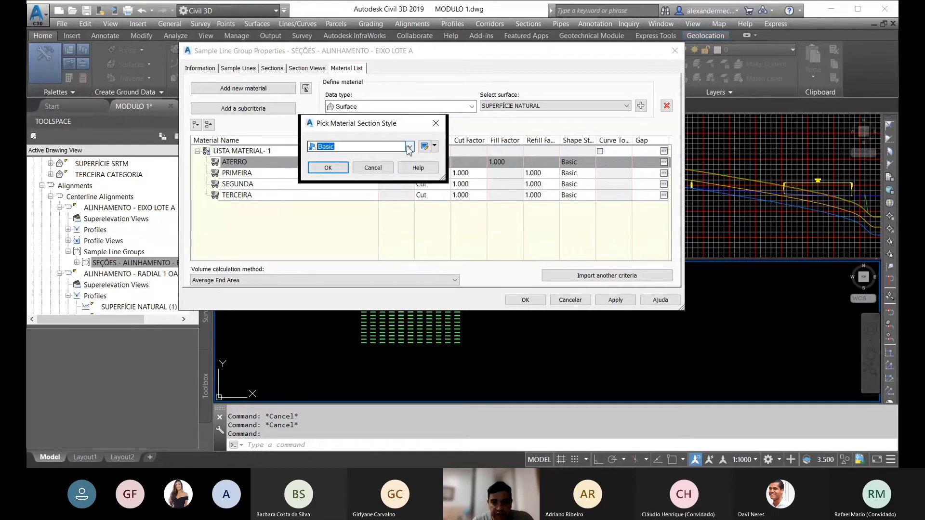
pyautogui.click(434, 147)
pyautogui.click(448, 161)
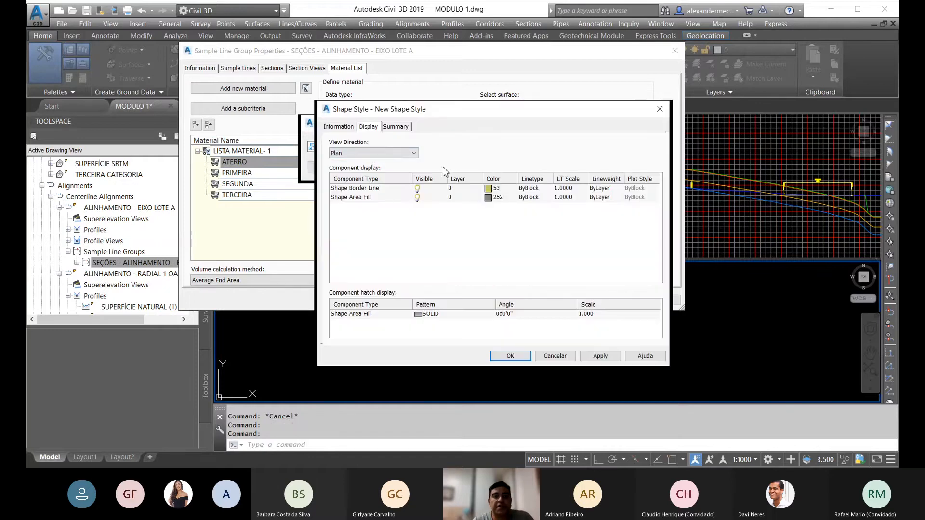
pyautogui.click(339, 126)
pyautogui.click(373, 153)
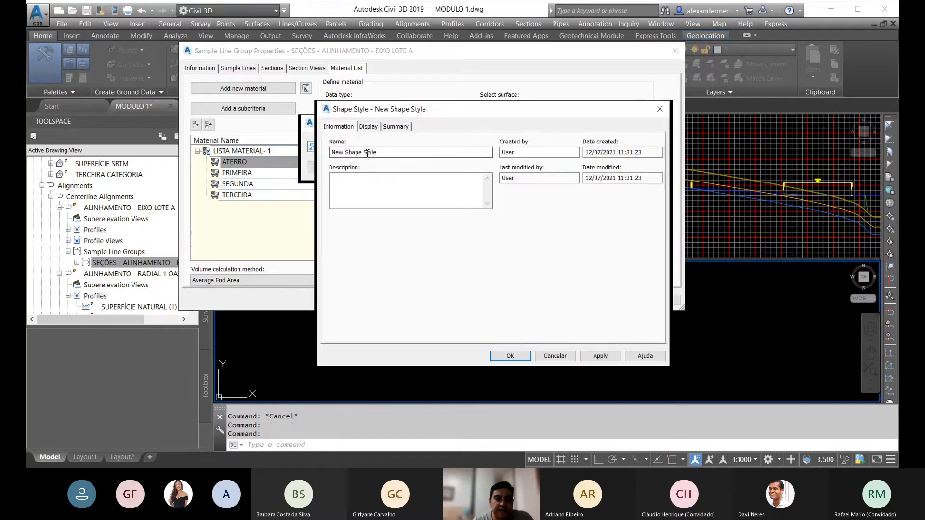
pyautogui.moveTo(374, 152); pyautogui.dragTo(331, 152)
pyautogui.write('ATE')
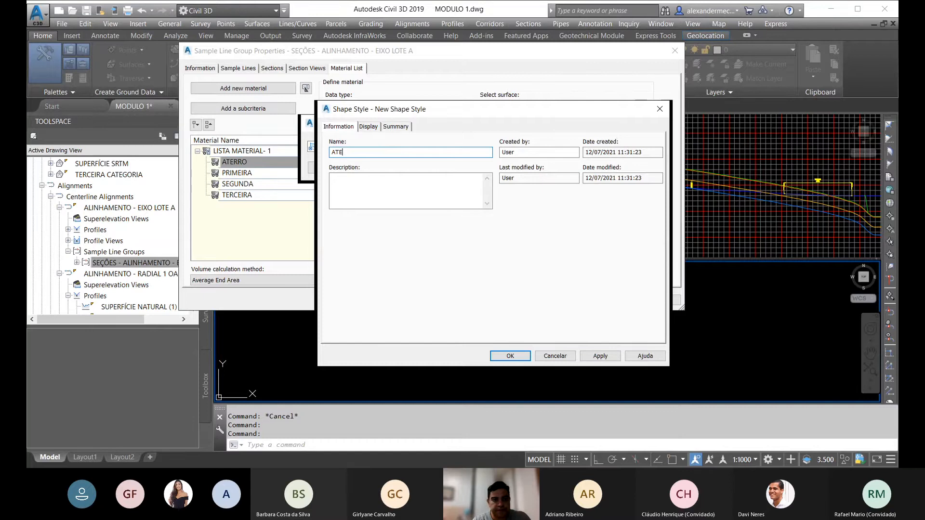
pyautogui.write('RRO')
pyautogui.click(368, 126)
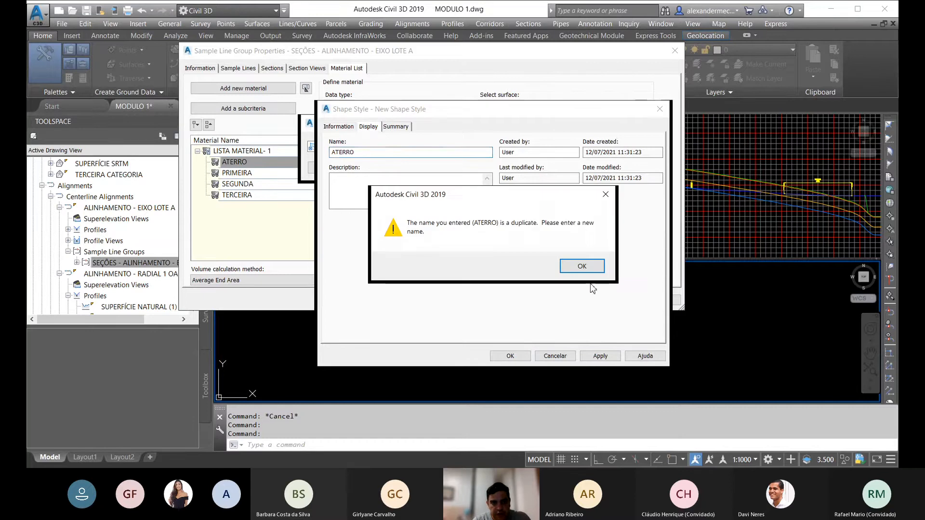
pyautogui.click(584, 266)
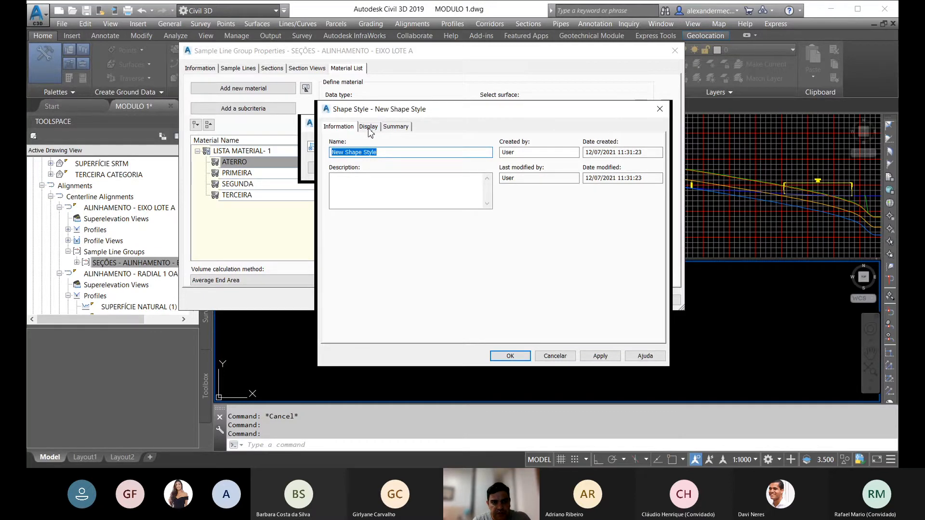
pyautogui.write('JP')
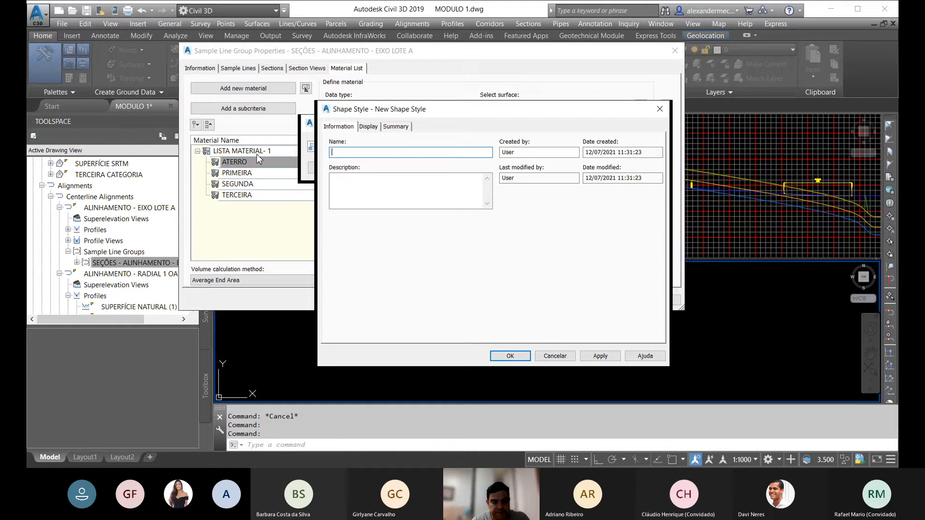
pyautogui.write('PRIMEIRA')
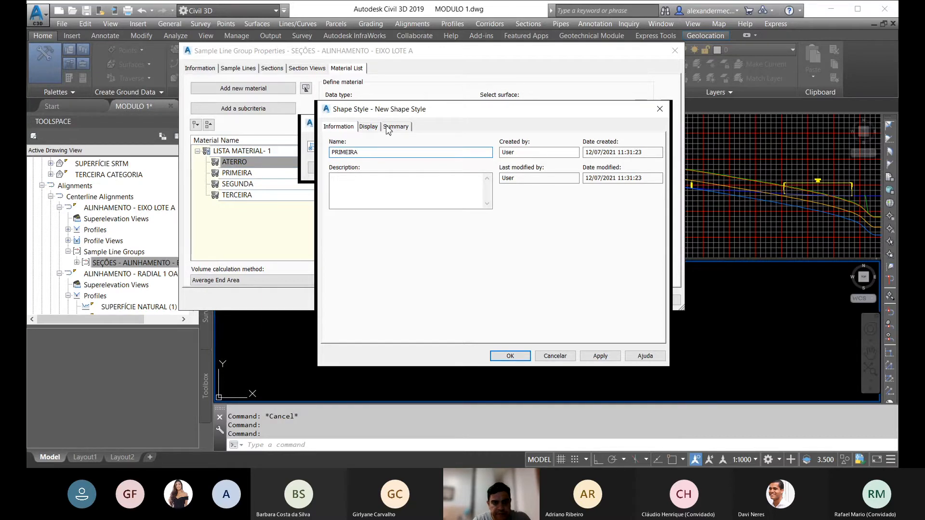
pyautogui.click(366, 127)
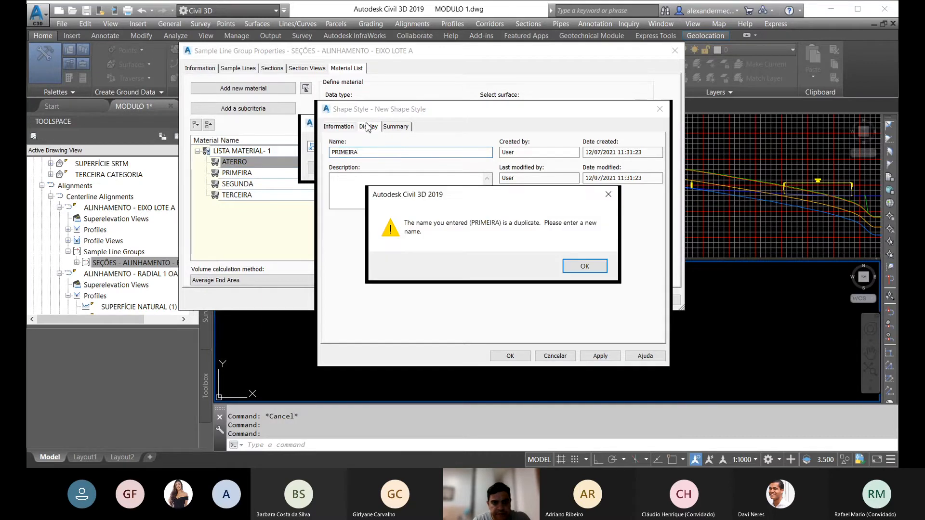
pyautogui.click(584, 266)
pyautogui.click(555, 356)
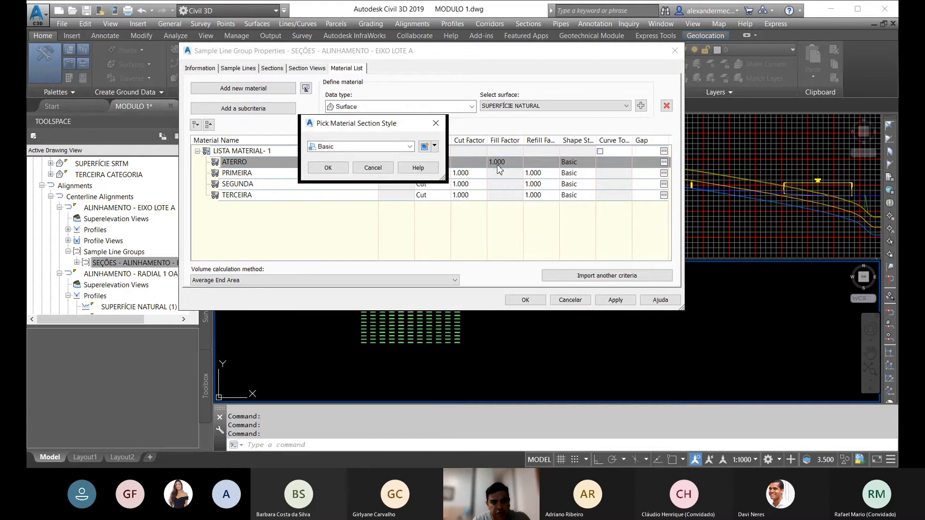
# Step: Choose the existing PRIMEIRA shape style in the style selection and open it for editing
pyautogui.click(412, 147)
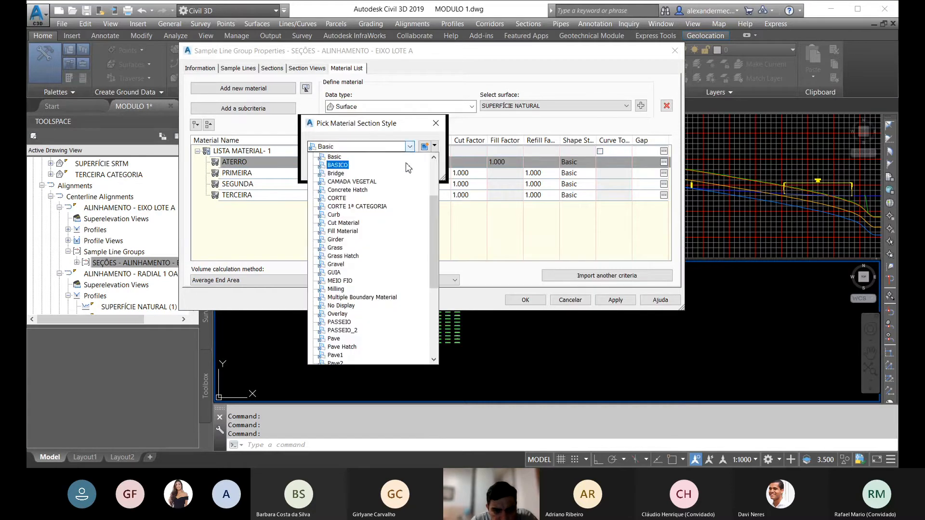
pyautogui.scroll(-3, 394, 226)
pyautogui.scroll(-2, 392, 228)
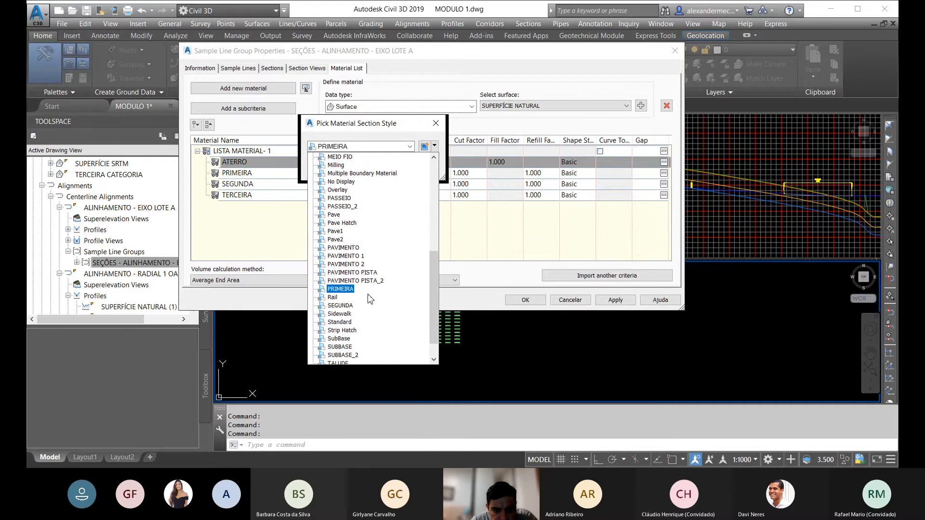
pyautogui.scroll(-1, 364, 308)
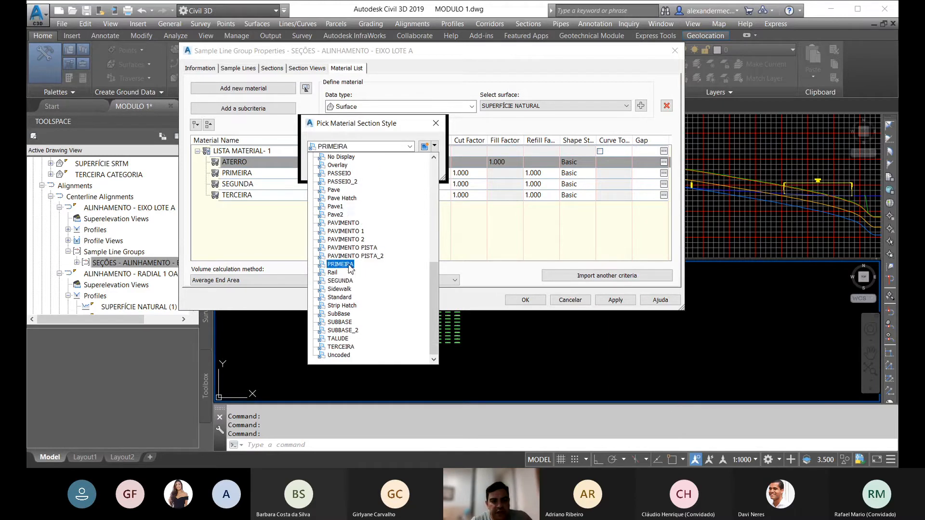
pyautogui.click(350, 264)
pyautogui.click(434, 146)
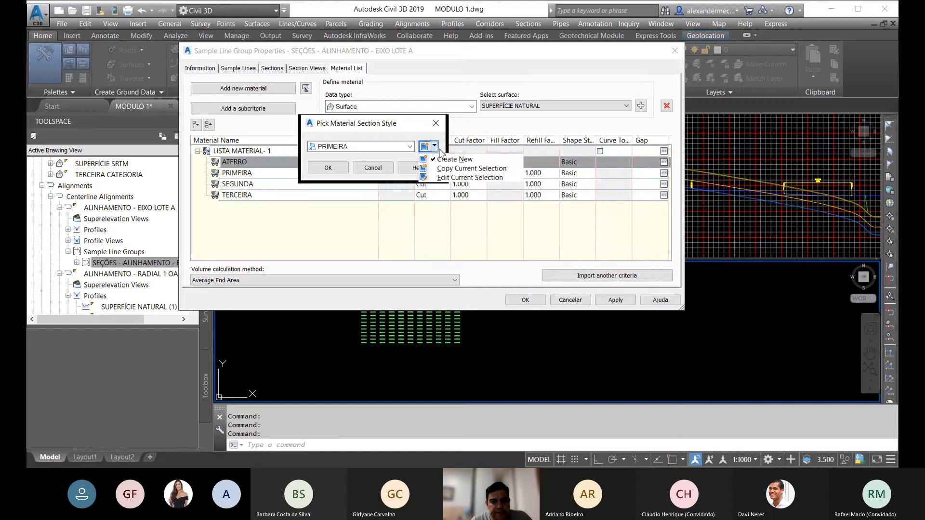
pyautogui.click(457, 177)
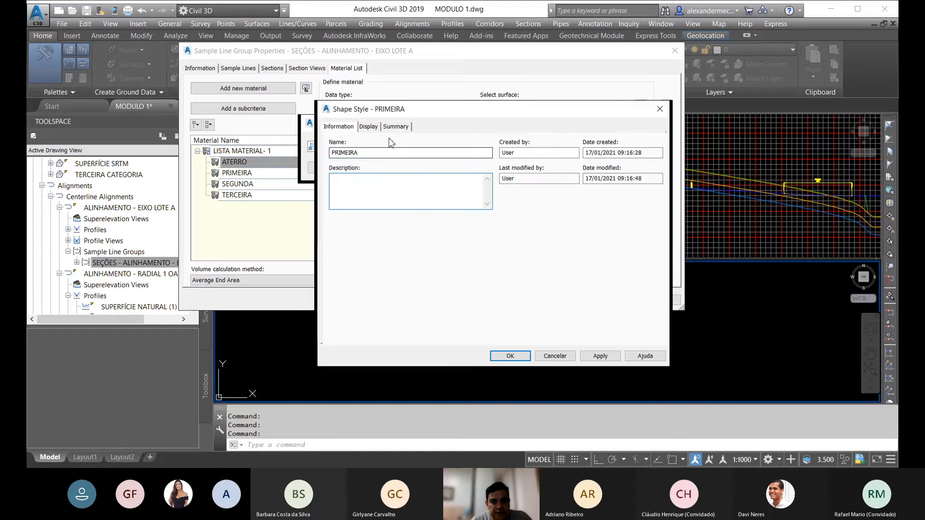
# Step: Set the shape area fill hatch of the PRIMEIRA style to ANSI31 for the Section view direction and accept the style
pyautogui.click(368, 126)
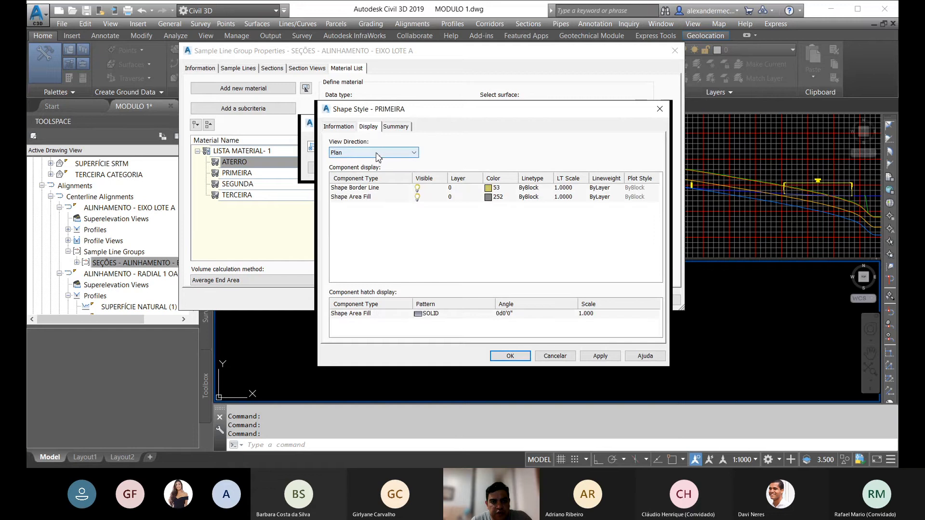
pyautogui.click(378, 153)
pyautogui.click(356, 191)
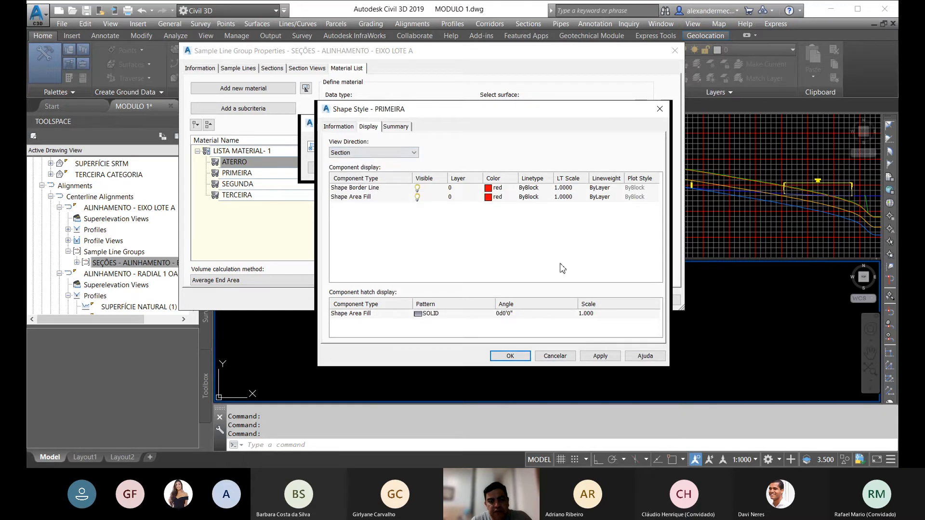
pyautogui.click(418, 315)
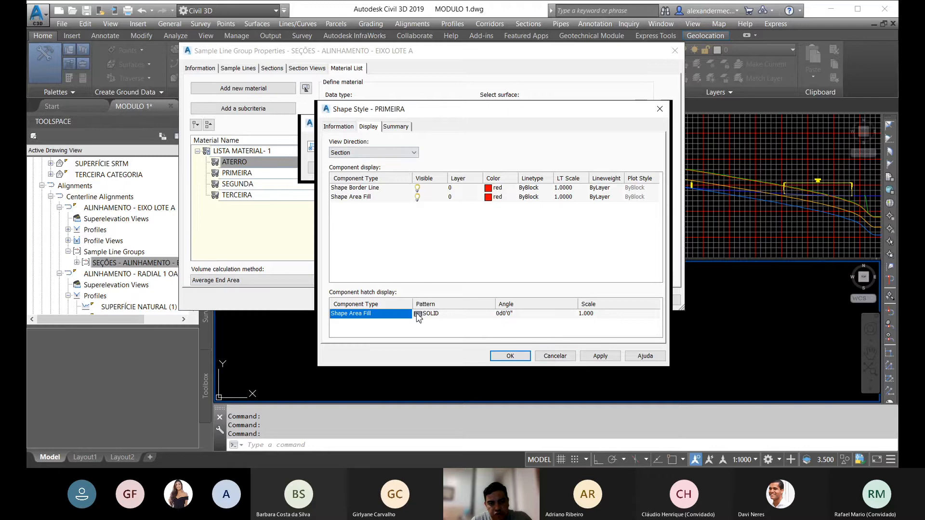
pyautogui.click(594, 227)
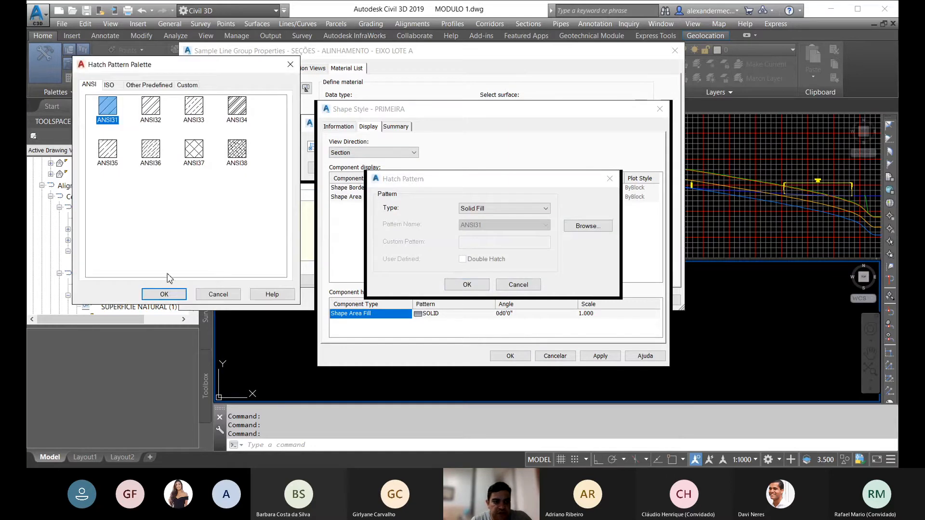
pyautogui.click(164, 294)
pyautogui.click(466, 288)
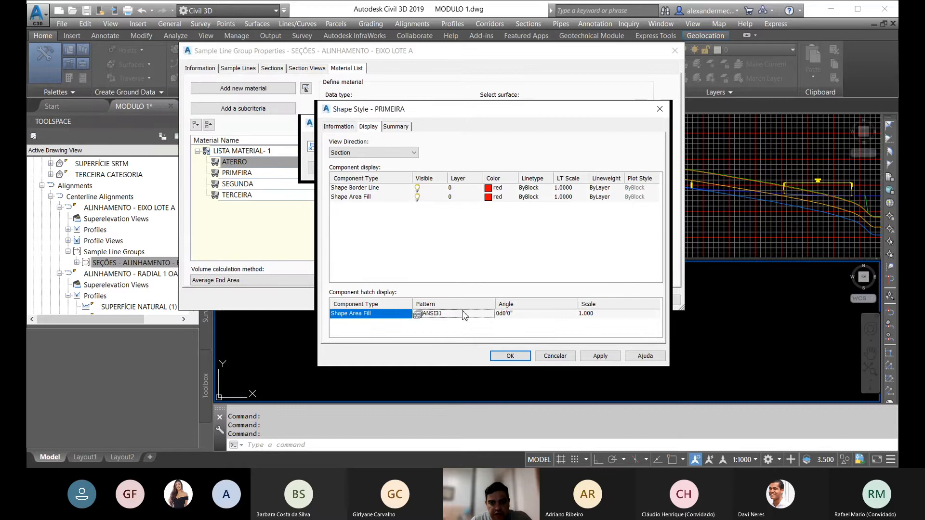
pyautogui.click(522, 358)
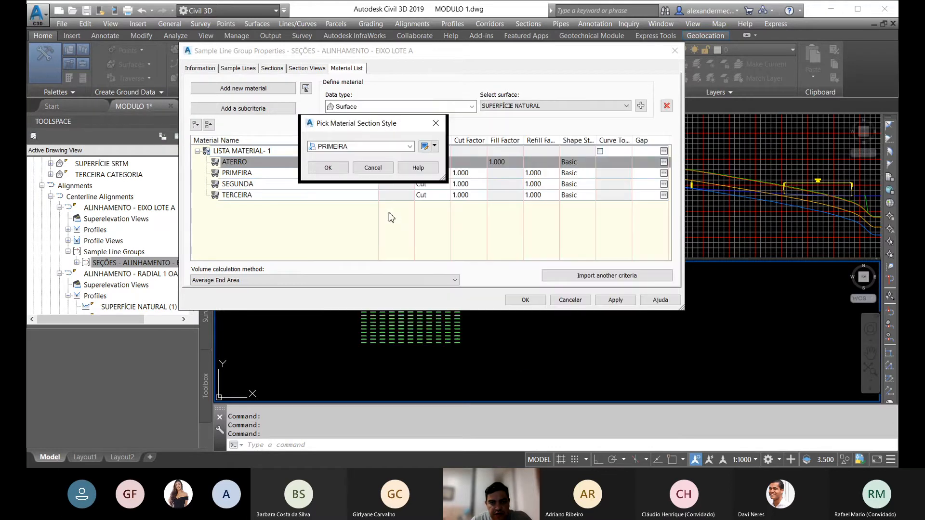
# Step: Choose the existing SEGUNDA shape style in the style selection and open it for editing
pyautogui.click(410, 146)
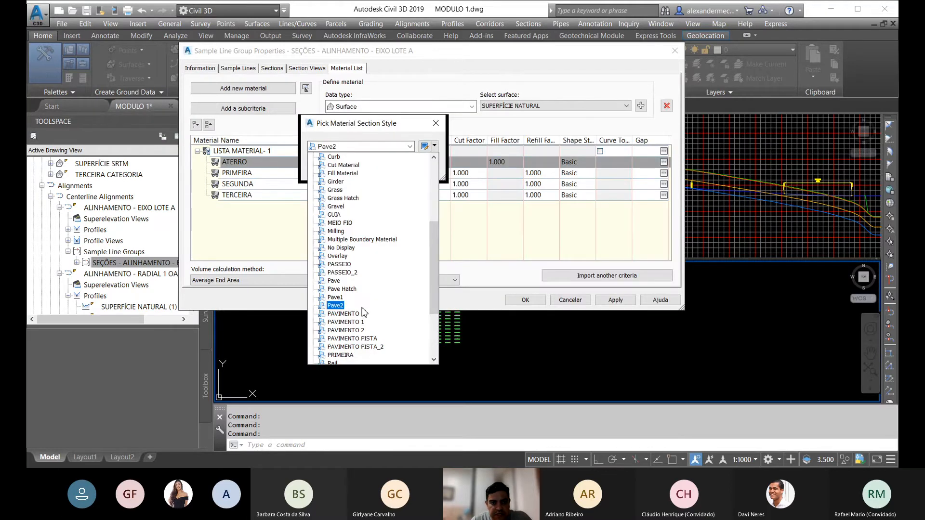
pyautogui.scroll(-4, 359, 310)
pyautogui.click(345, 289)
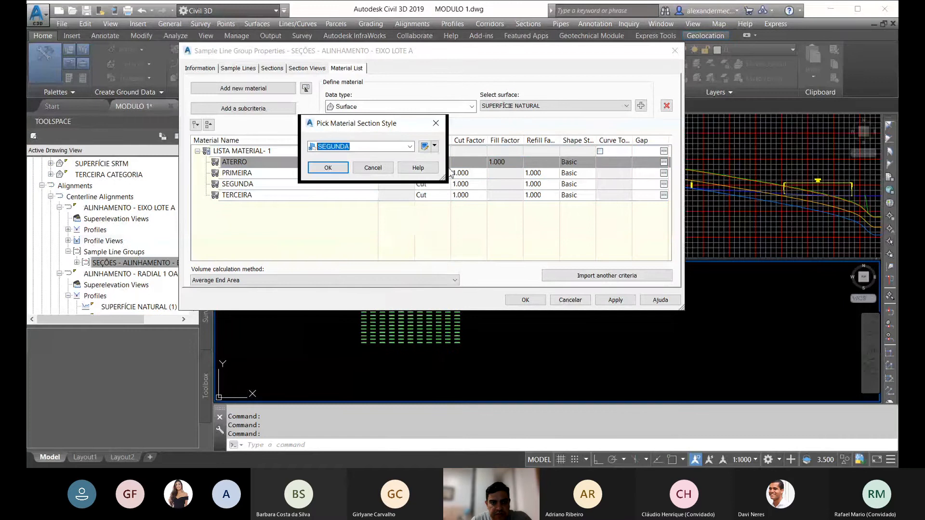
pyautogui.click(423, 146)
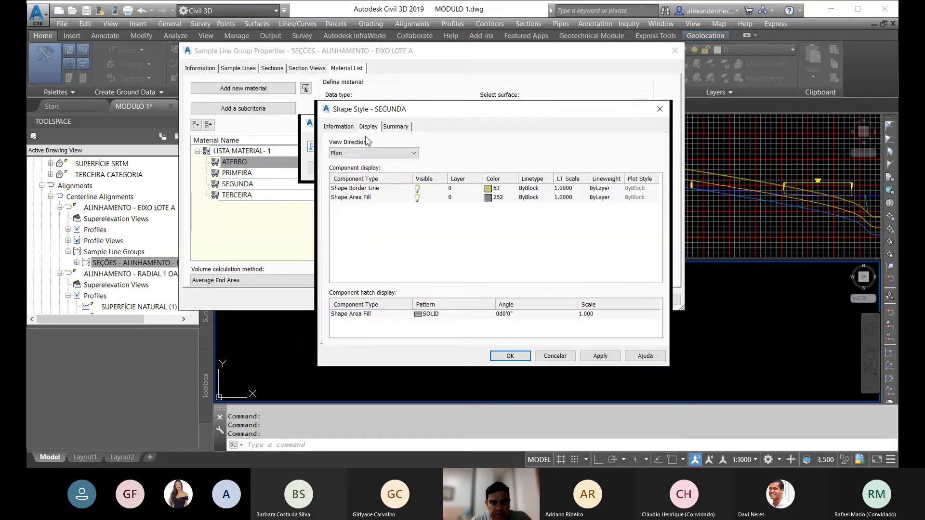
# Step: Set the shape area fill hatch of the SEGUNDA style to ANSI31 for the Section view direction and accept the style
pyautogui.click(358, 154)
pyautogui.click(343, 185)
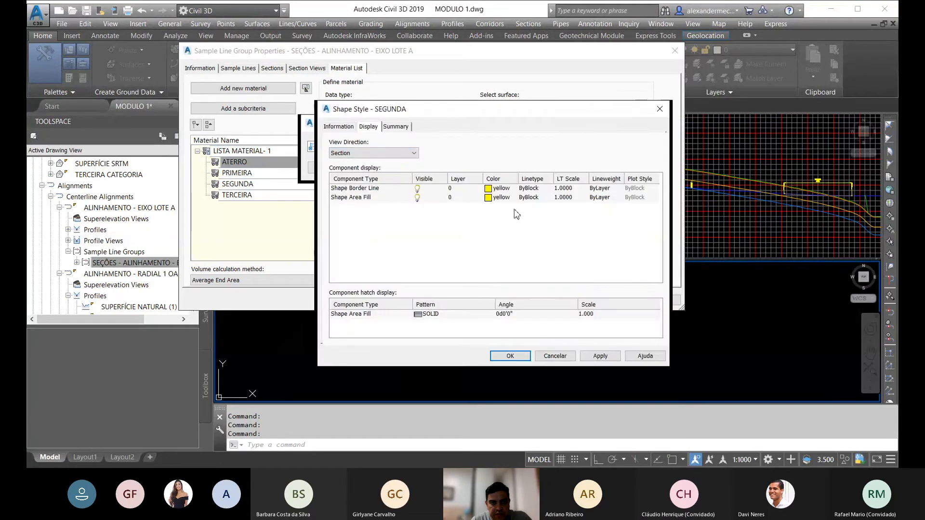
pyautogui.click(424, 316)
pyautogui.click(424, 316)
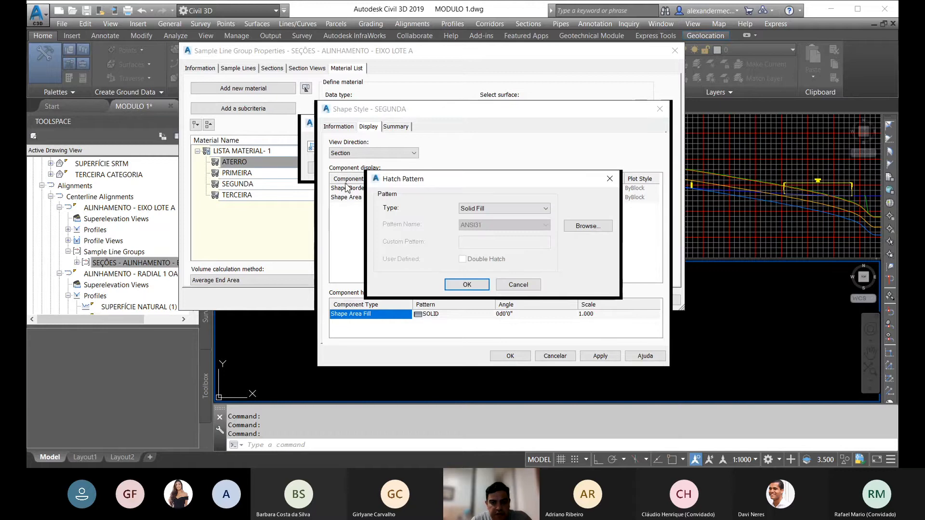
pyautogui.click(588, 227)
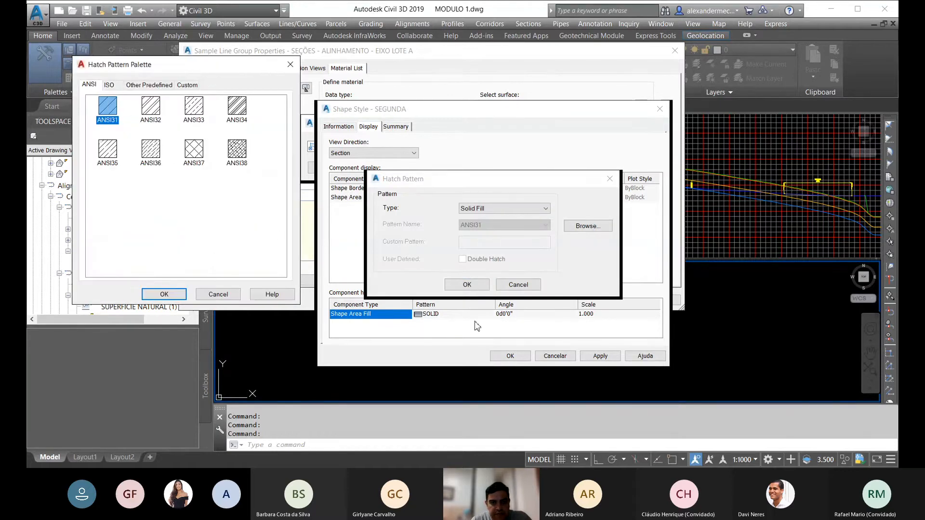
pyautogui.click(164, 295)
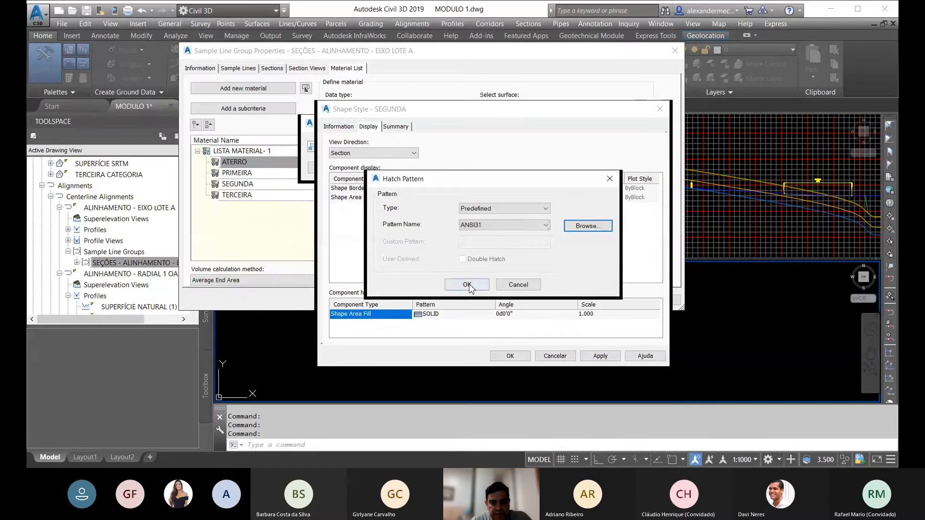
pyautogui.click(467, 284)
pyautogui.click(510, 356)
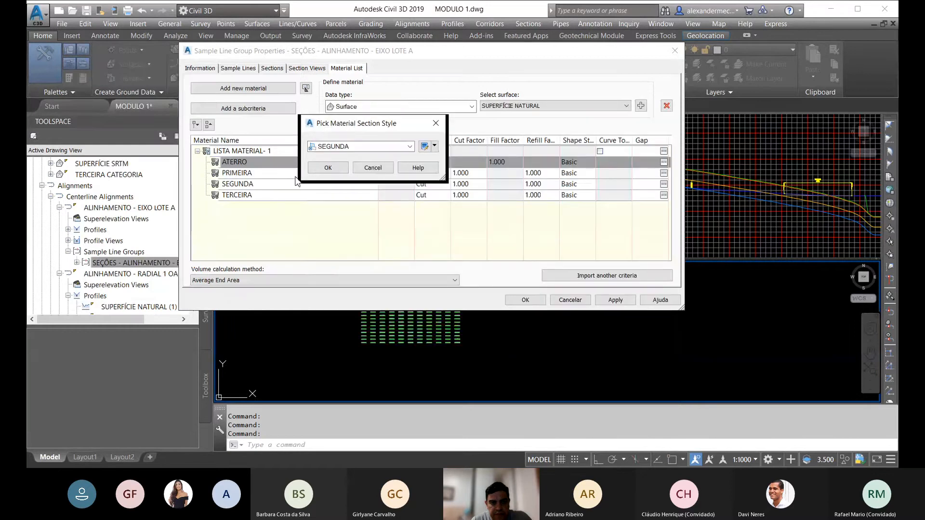
# Step: Choose the existing TERCEIRA shape style in the style selection and open it for editing
pyautogui.click(410, 148)
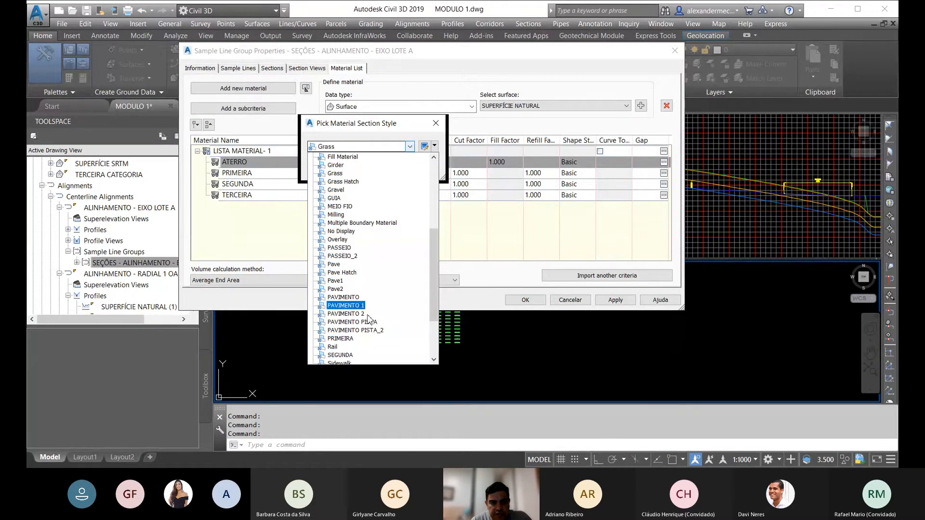
pyautogui.scroll(-3, 361, 340)
pyautogui.click(356, 347)
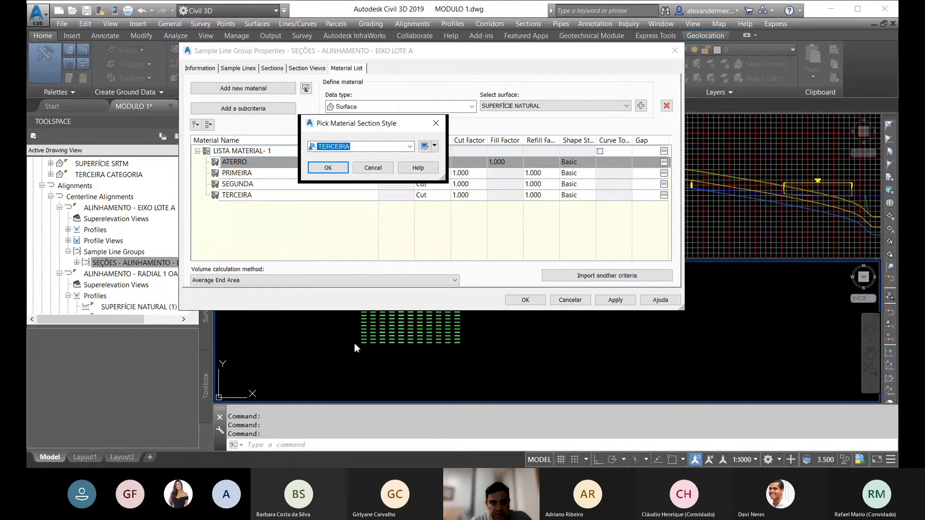
pyautogui.click(430, 149)
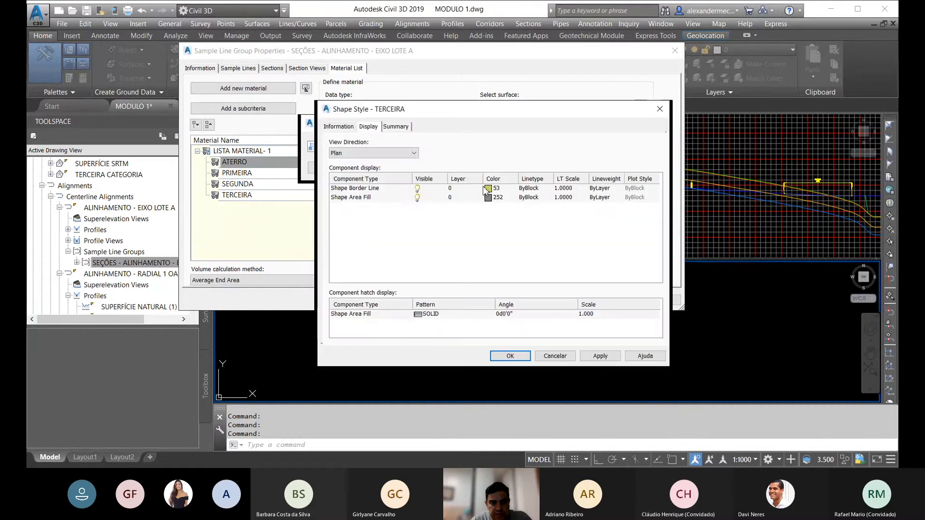
# Step: Set the TERCEIRA style's shape area fill hatch to ANSI31 for the Section view direction, then accept the style and the style selection
pyautogui.click(388, 153)
pyautogui.click(358, 172)
pyautogui.click(419, 317)
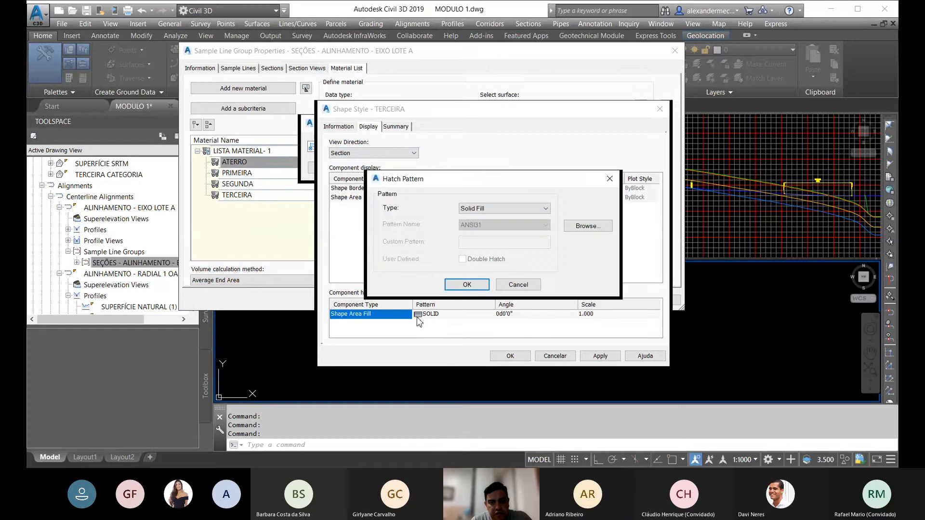
pyautogui.click(600, 227)
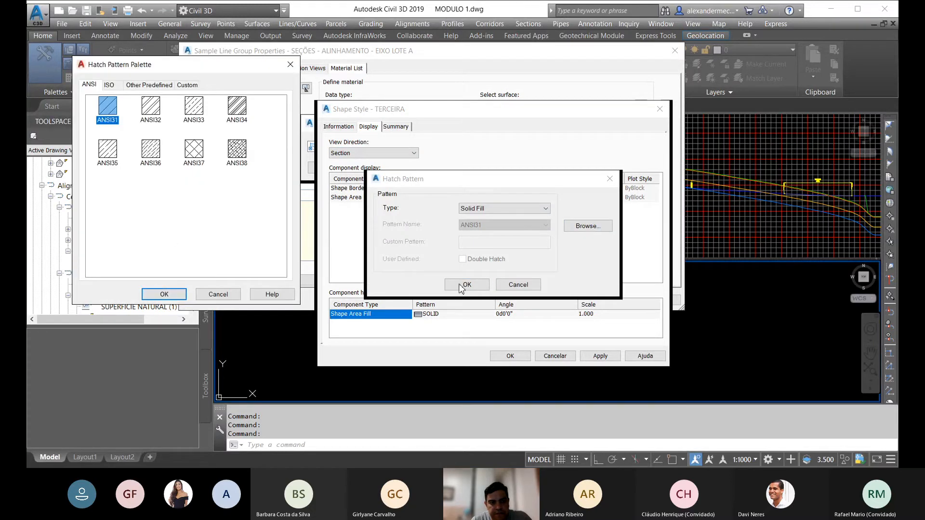
pyautogui.click(164, 294)
pyautogui.click(467, 284)
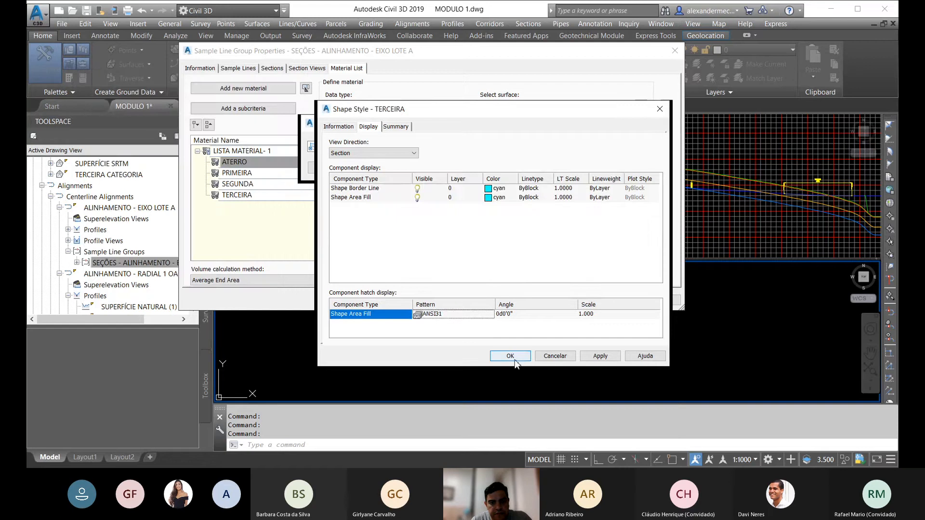
pyautogui.click(512, 356)
pyautogui.click(332, 168)
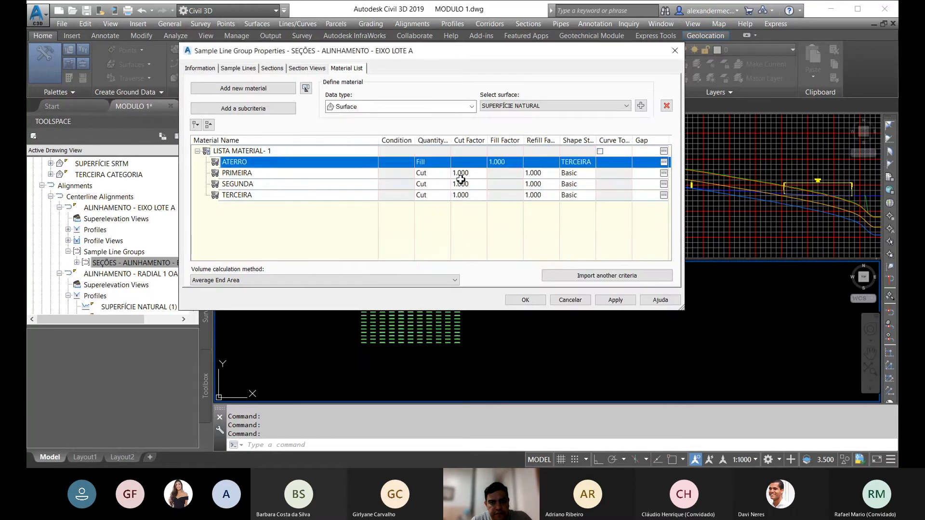
# Step: Assign the ATERRO shape style to the ATERRO material
pyautogui.click(573, 162)
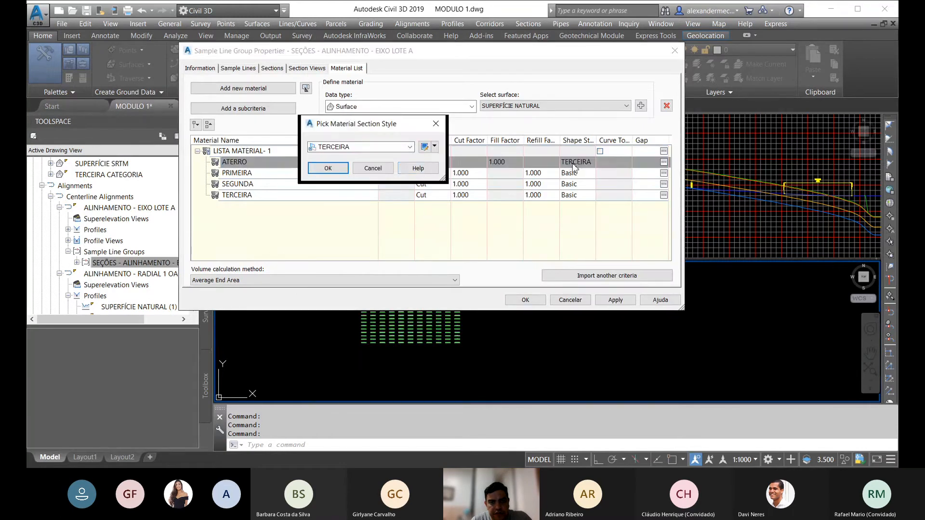
pyautogui.click(408, 147)
pyautogui.scroll(10, 356, 202)
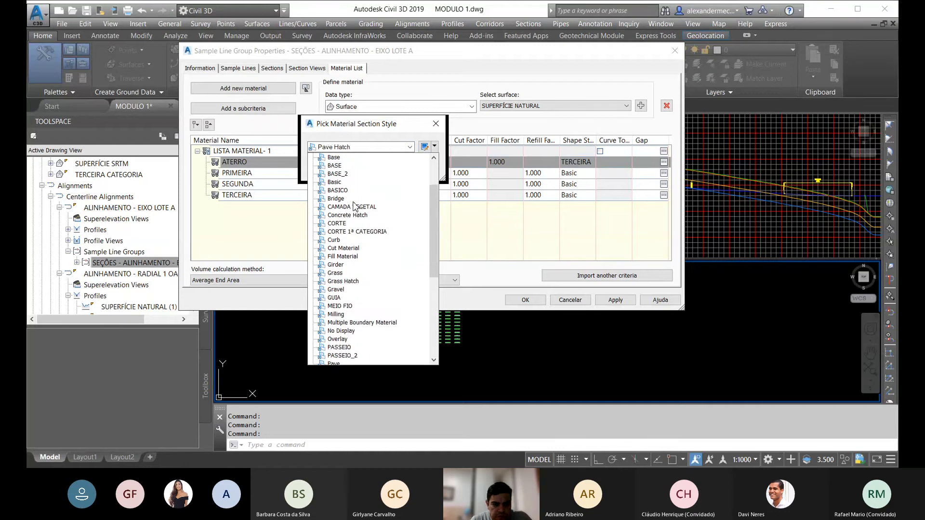
pyautogui.click(348, 173)
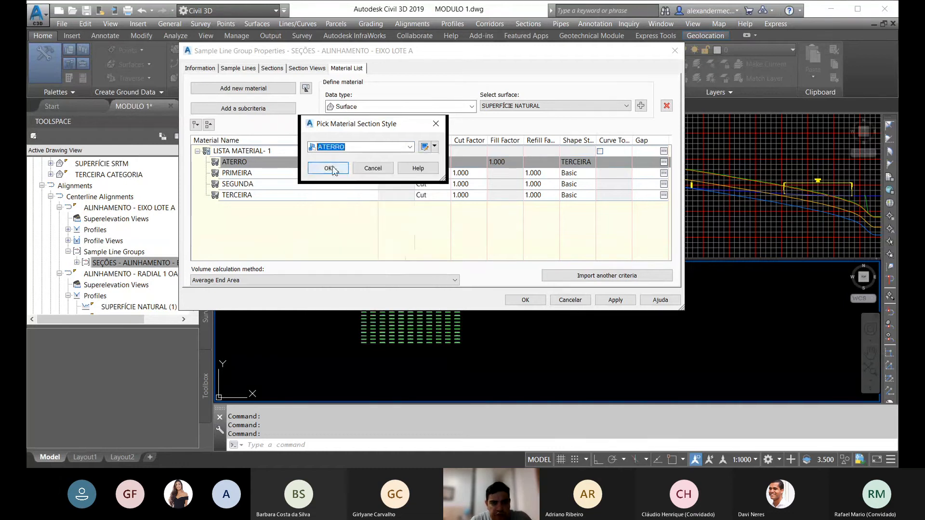
pyautogui.click(335, 169)
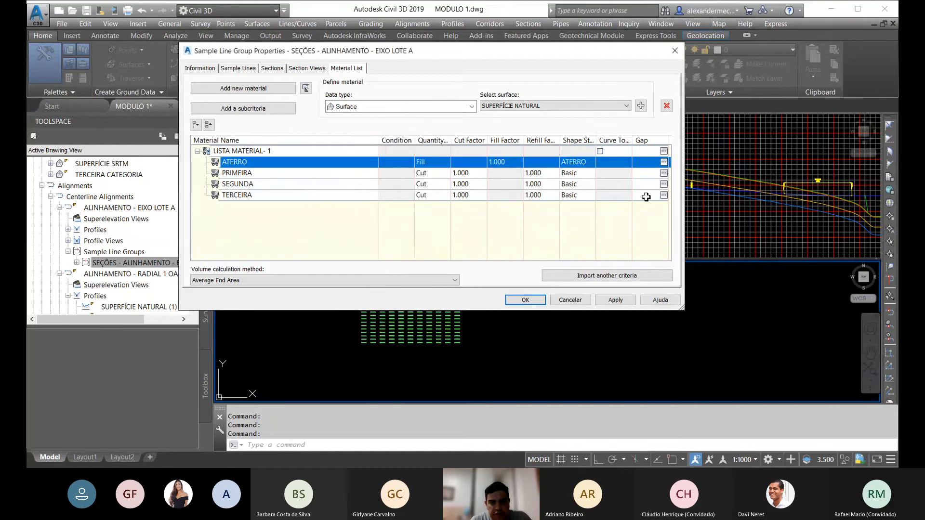
# Step: Assign the PRIMEIRA shape style to the PRIMEIRA material in the material list
pyautogui.click(581, 173)
pyautogui.click(381, 147)
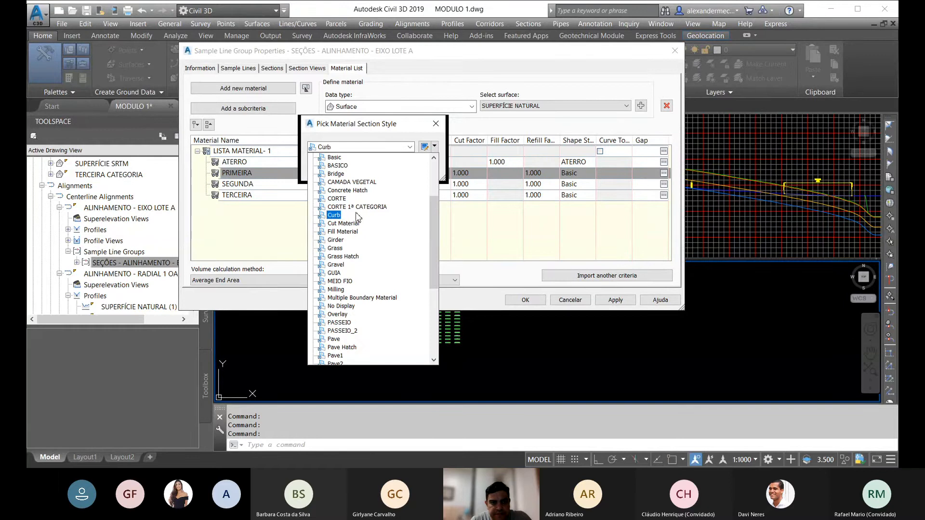
pyautogui.scroll(3, 354, 198)
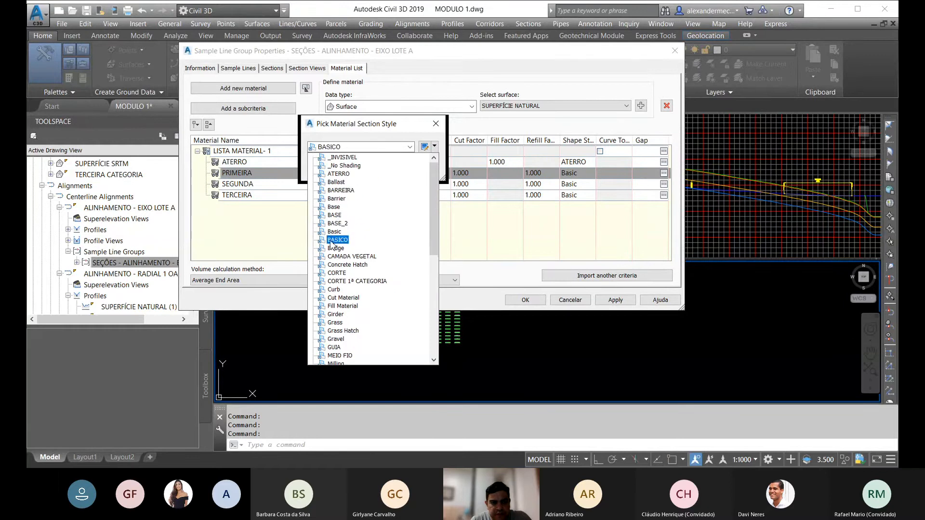
pyautogui.scroll(-4, 352, 289)
pyautogui.scroll(-3, 352, 313)
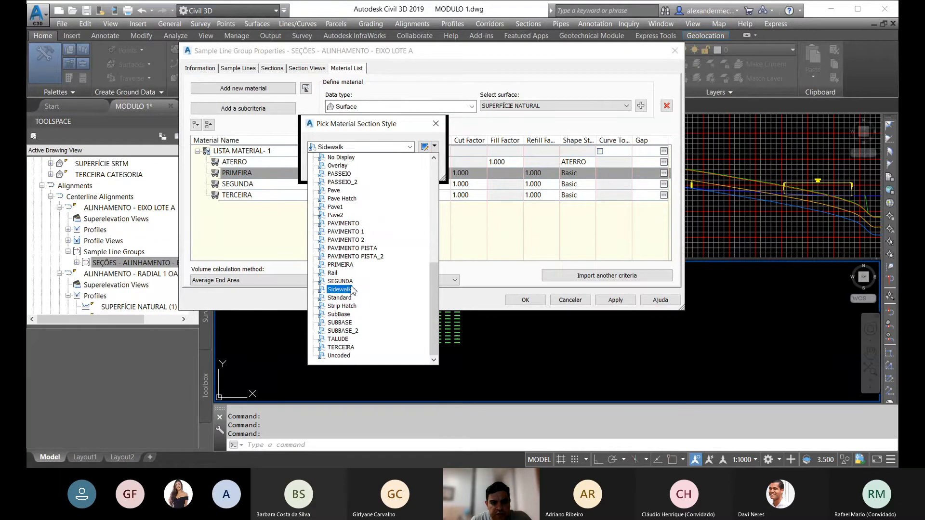
pyautogui.click(339, 279)
pyautogui.click(328, 169)
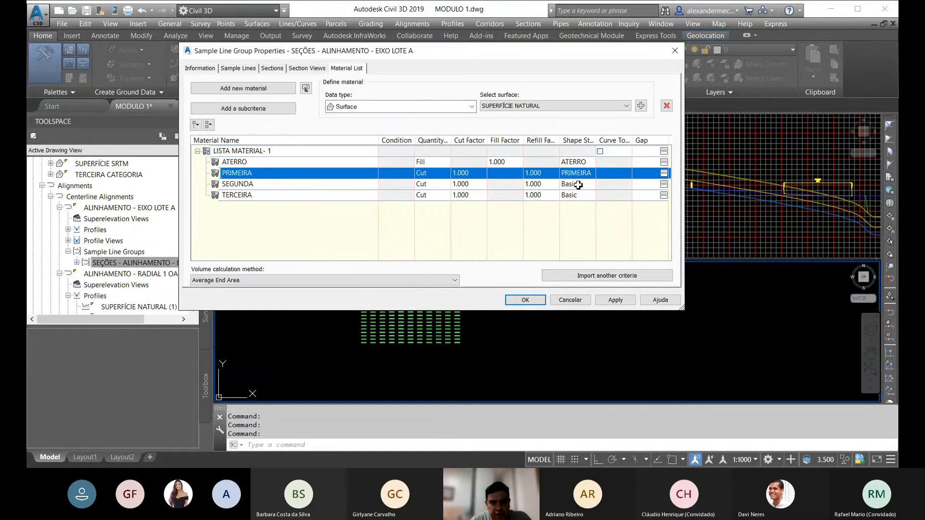
# Step: Assign the SEGUNDA shape style to the SEGUNDA material in the material list
pyautogui.click(577, 184)
pyautogui.click(363, 147)
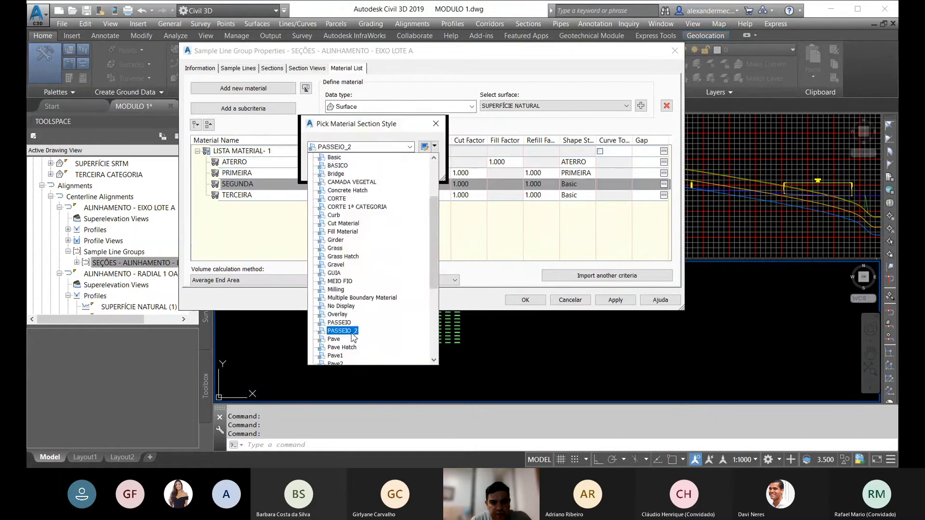
pyautogui.scroll(-3, 351, 309)
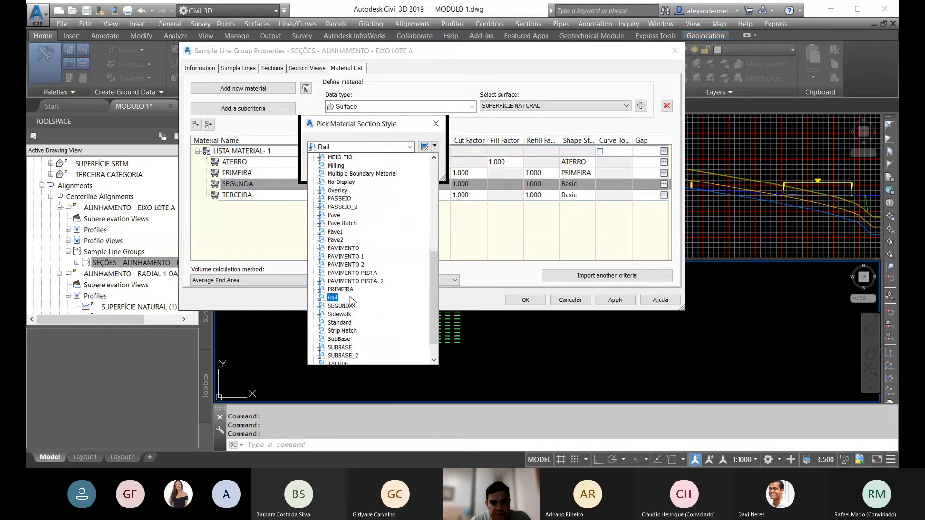
pyautogui.click(340, 355)
pyautogui.click(336, 172)
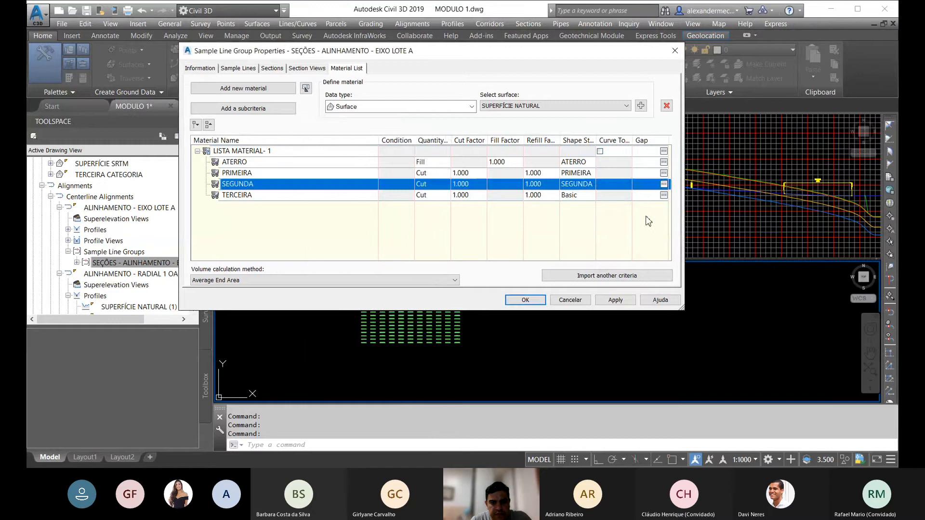
# Step: Assign the TERCEIRA shape style to the TERCEIRA material in the material list
pyautogui.click(576, 195)
pyautogui.click(346, 147)
pyautogui.scroll(-3, 357, 344)
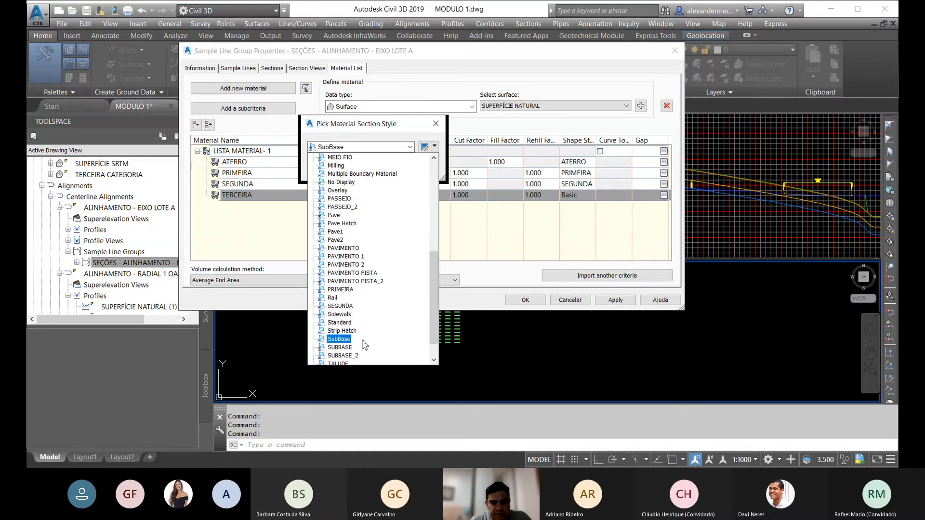
pyautogui.click(340, 347)
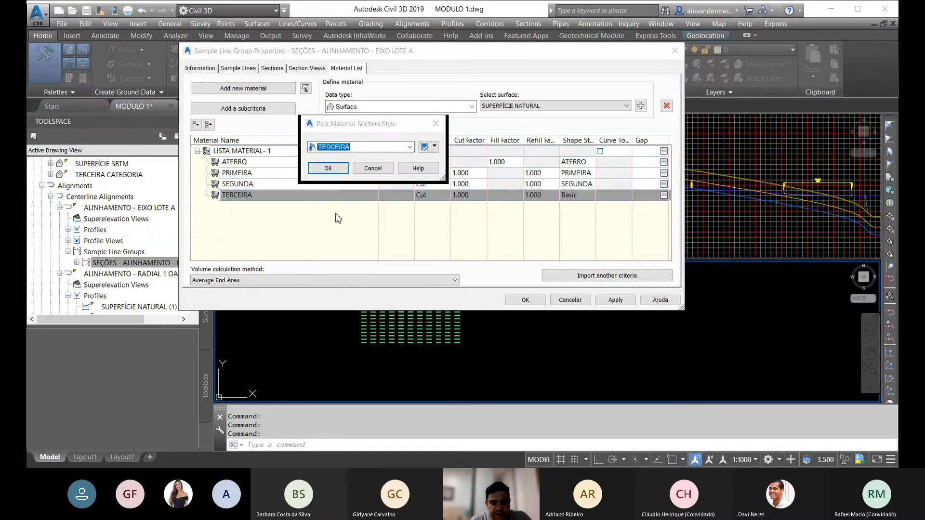
pyautogui.click(331, 172)
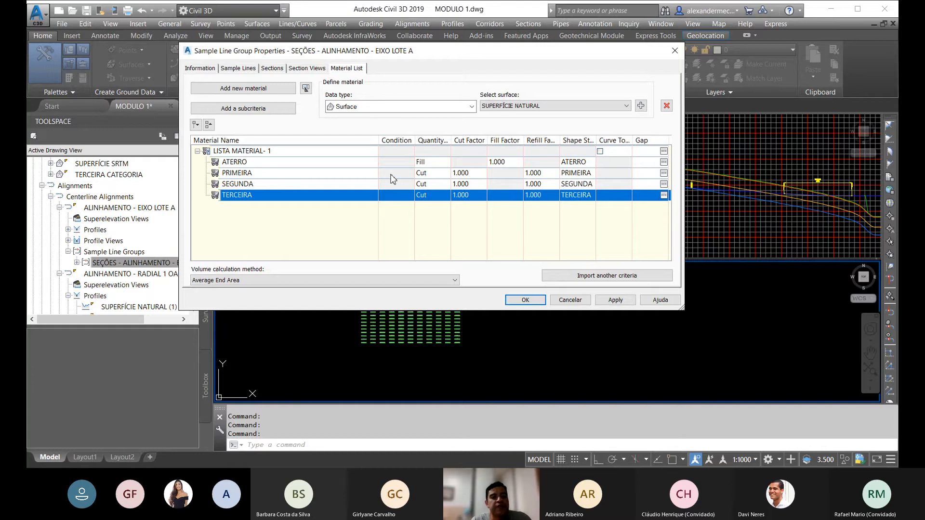
# Step: Add the corridor surface CORREDOR 1 CORREDOR 1 - PROJETO - 1 as a criterion of the ATERRO material
pyautogui.click(255, 162)
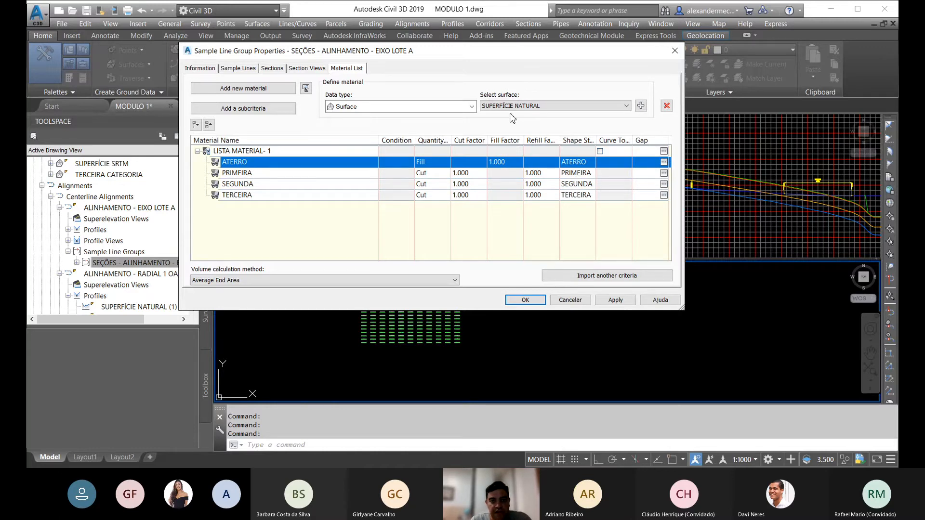
pyautogui.click(578, 107)
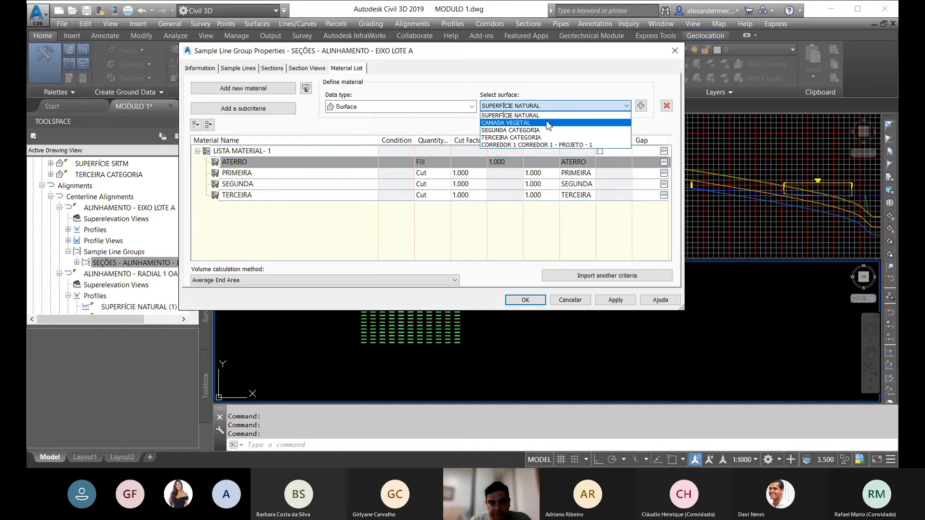
pyautogui.click(520, 123)
pyautogui.click(626, 107)
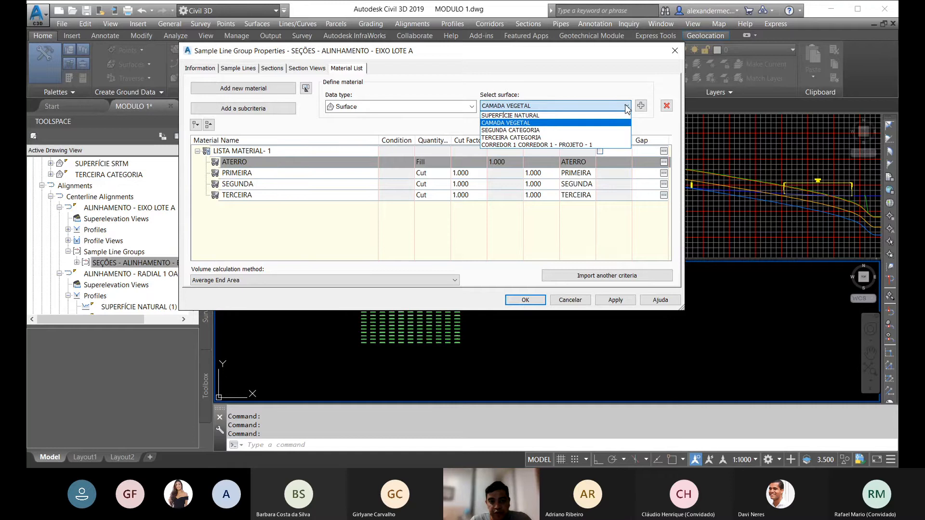
pyautogui.click(548, 145)
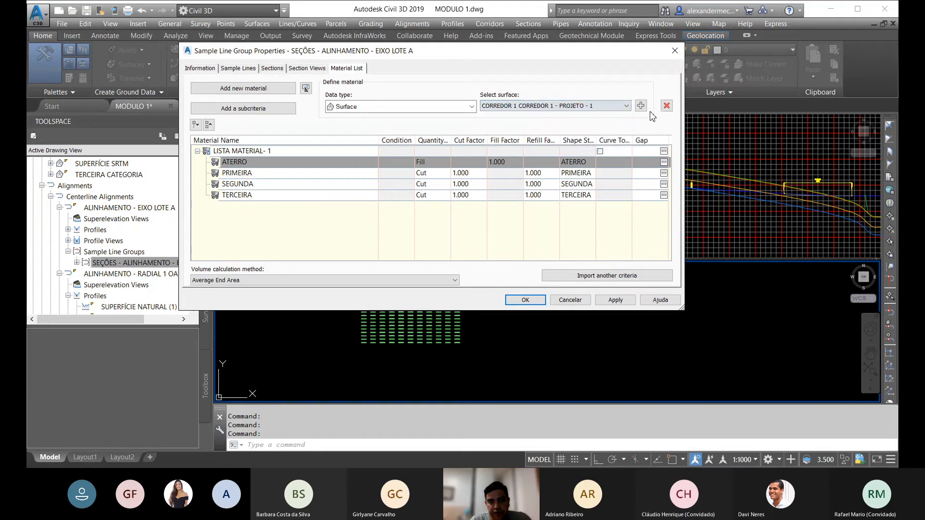
pyautogui.click(625, 105)
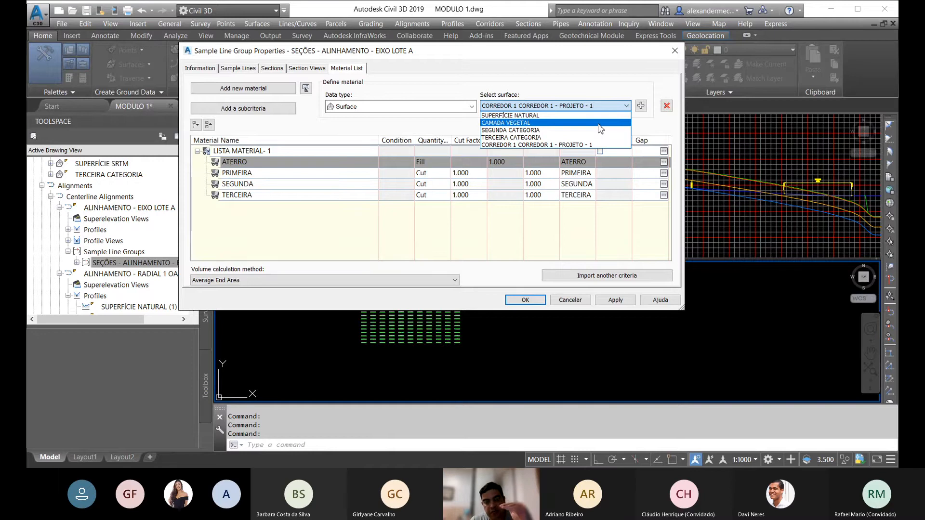
pyautogui.click(532, 144)
pyautogui.click(640, 105)
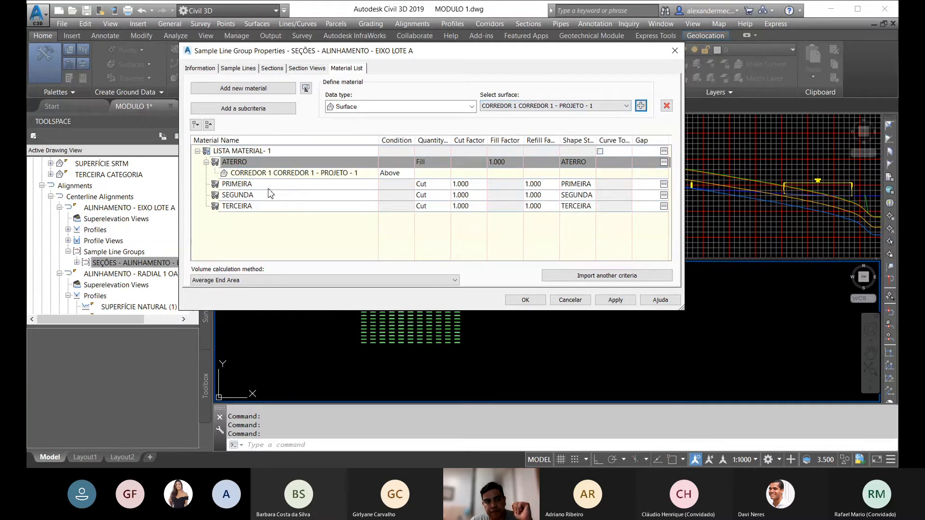
# Step: Add the CAMADA VEGETAL surface as a second criterion of the ATERRO material
pyautogui.click(625, 106)
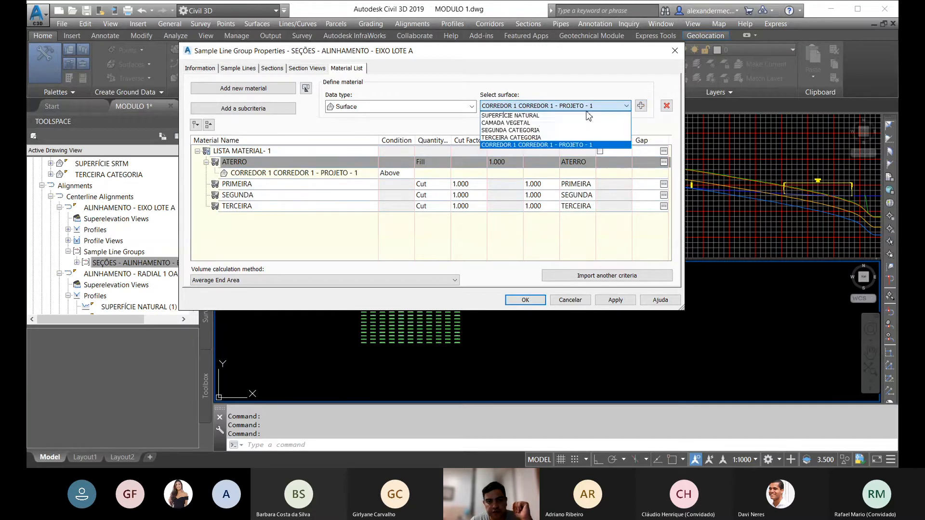
pyautogui.click(521, 123)
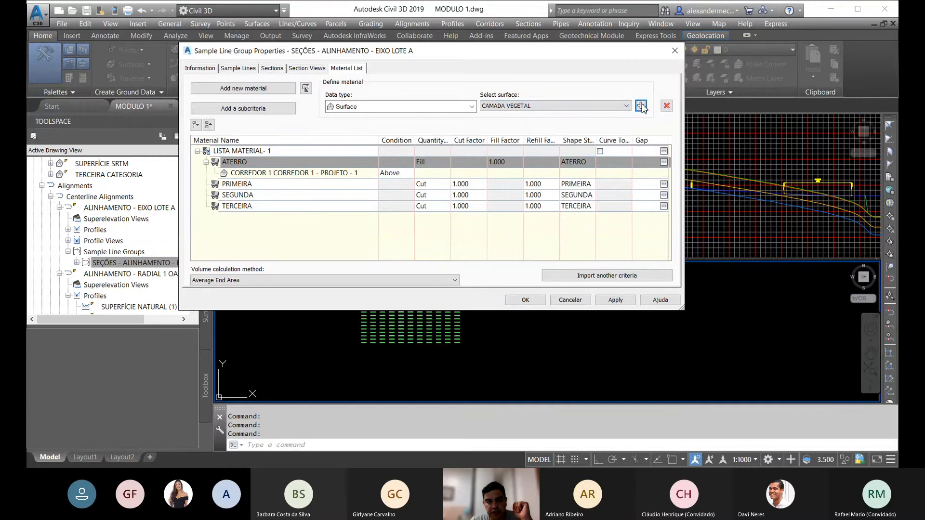
pyautogui.click(641, 106)
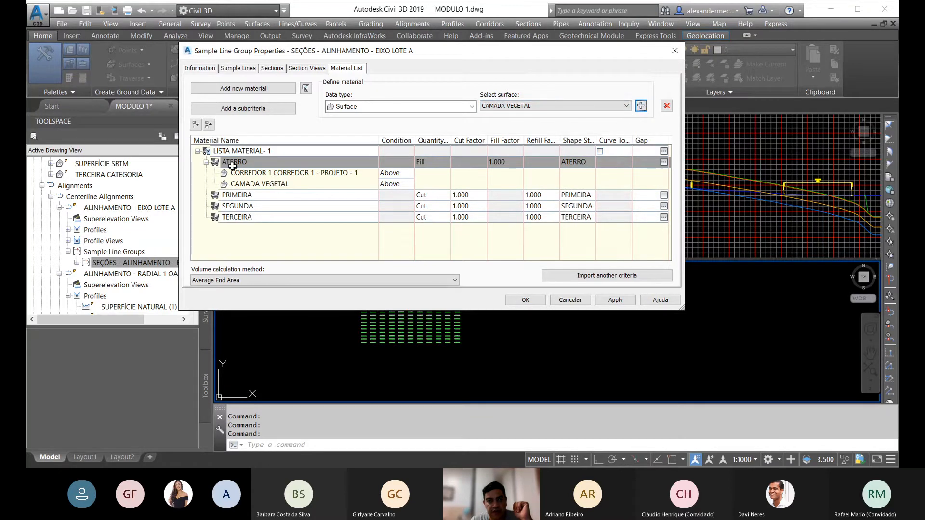
# Step: Set the condition of the CORREDOR 1 CORREDOR 1 - PROJETO - 1 criterion to Below in the ATERRO material
pyautogui.click(246, 196)
pyautogui.click(257, 164)
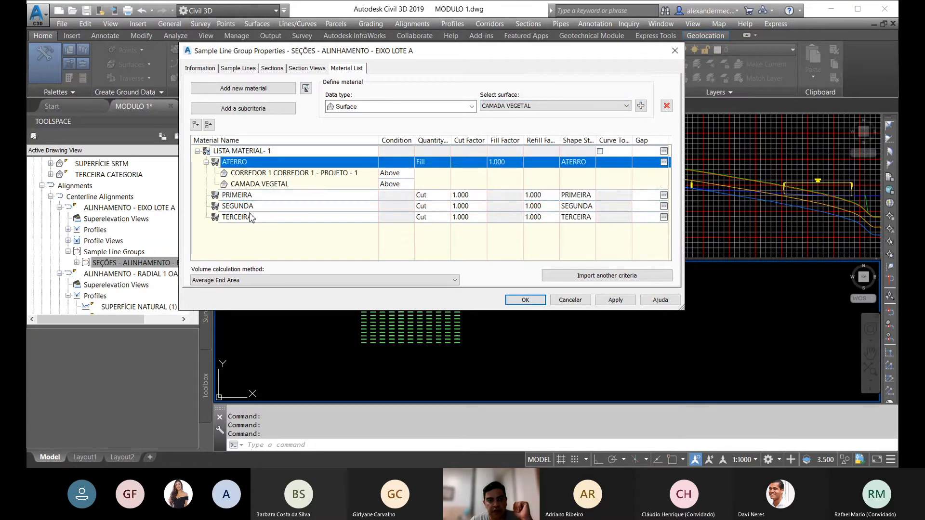
pyautogui.click(247, 196)
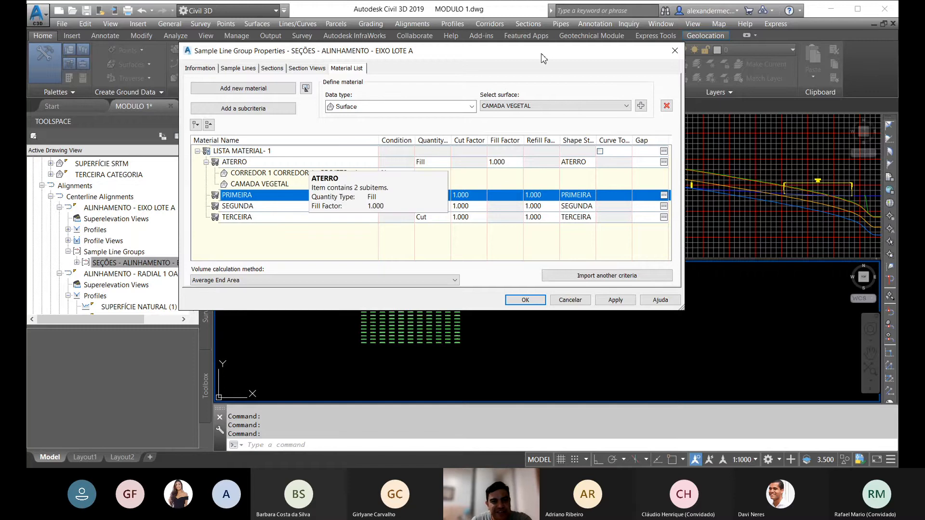
pyautogui.moveTo(543, 58); pyautogui.dragTo(554, 36)
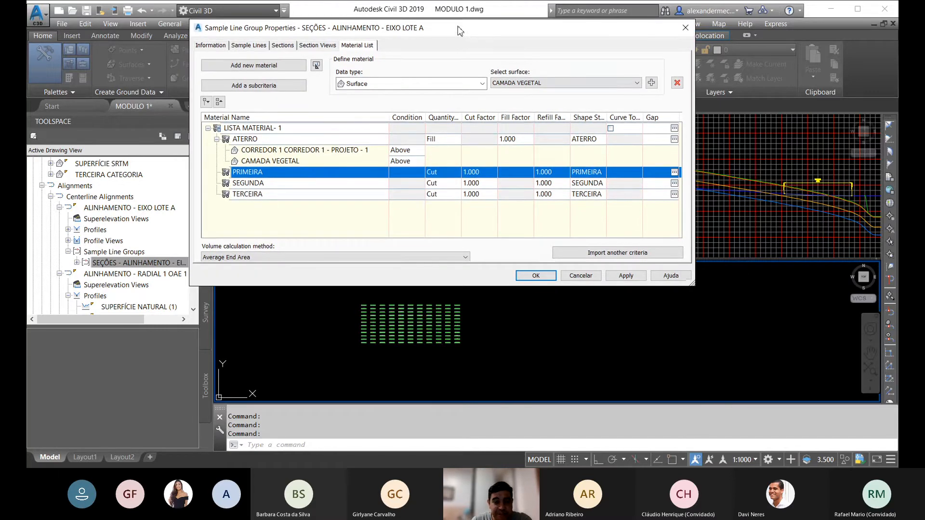
pyautogui.moveTo(459, 31); pyautogui.dragTo(441, 46)
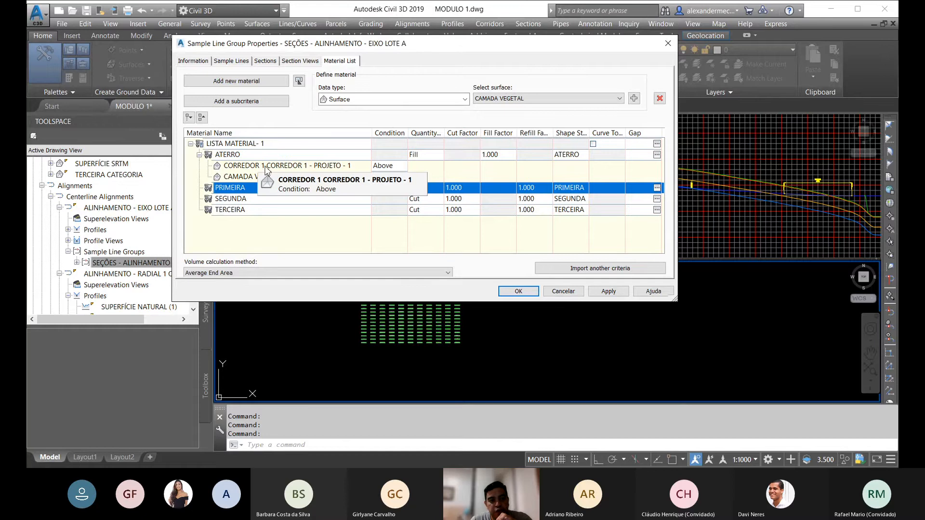
pyautogui.click(396, 170)
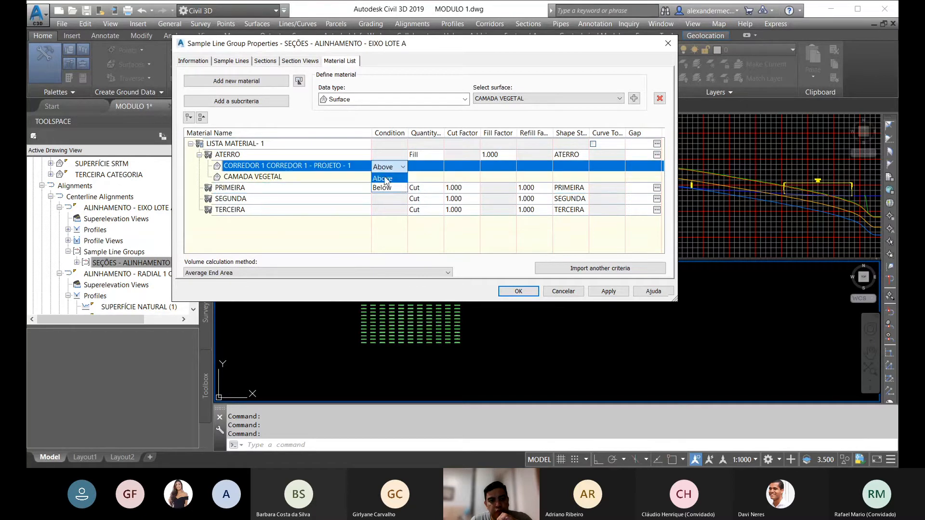
pyautogui.click(383, 191)
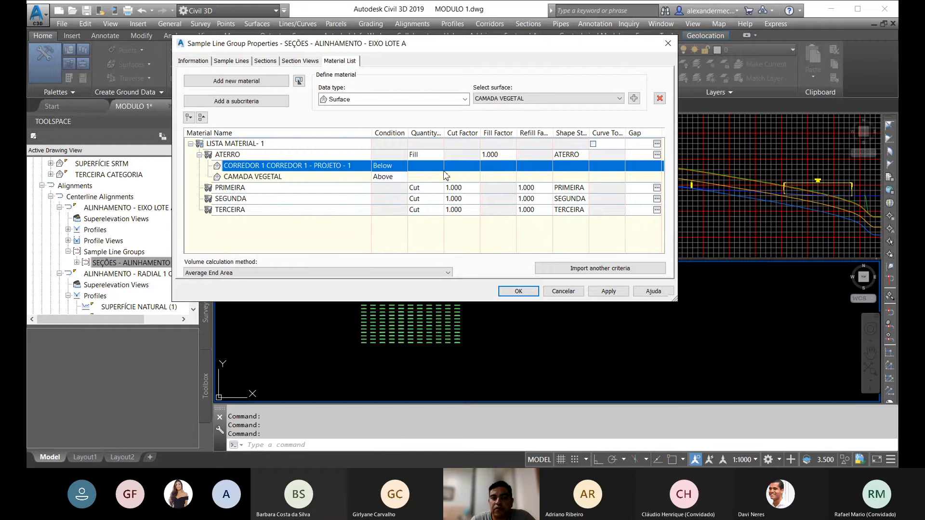
# Step: Add the CAMADA VEGETAL, CORREDOR 1 CORREDOR 1 - PROJETO - 1 and SEGUNDA CATEGORIA surfaces as criteria of the PRIMEIRA material
pyautogui.click(240, 189)
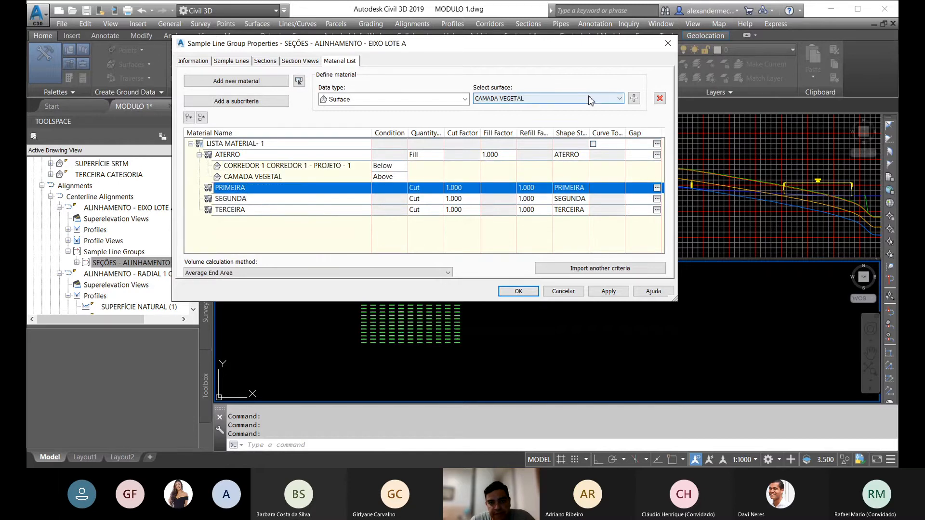
pyautogui.click(633, 98)
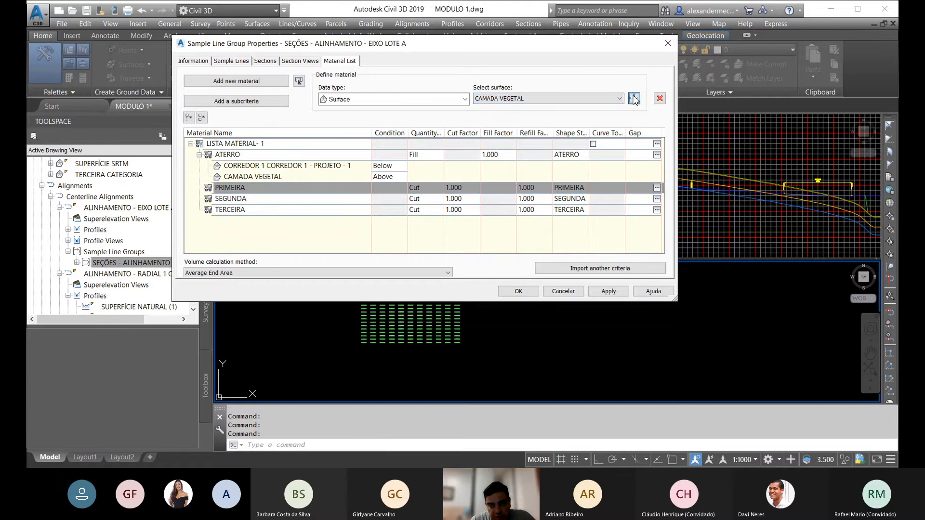
pyautogui.click(577, 99)
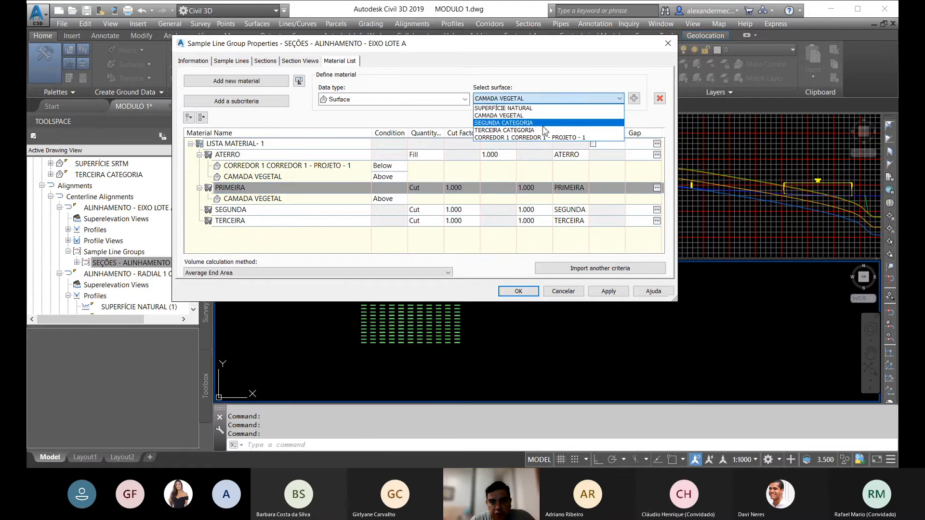
pyautogui.click(536, 140)
pyautogui.click(633, 98)
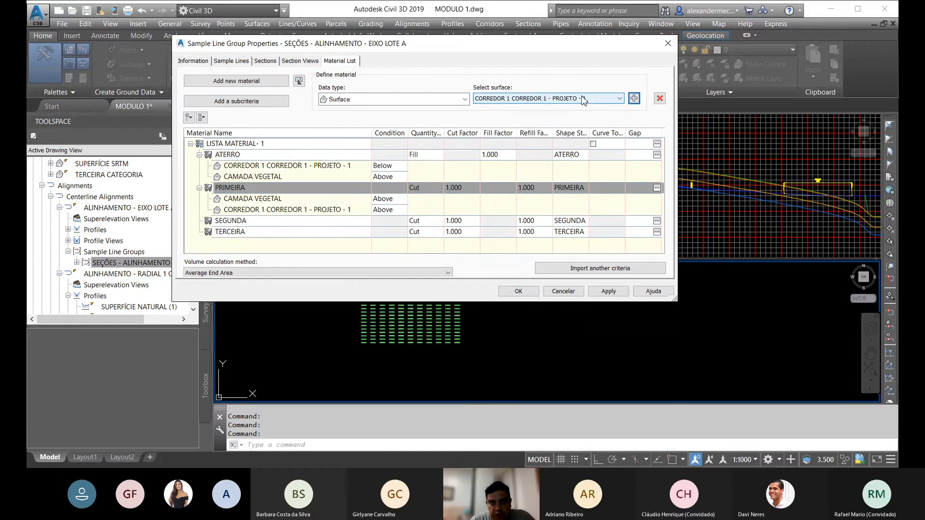
pyautogui.click(582, 98)
pyautogui.click(518, 124)
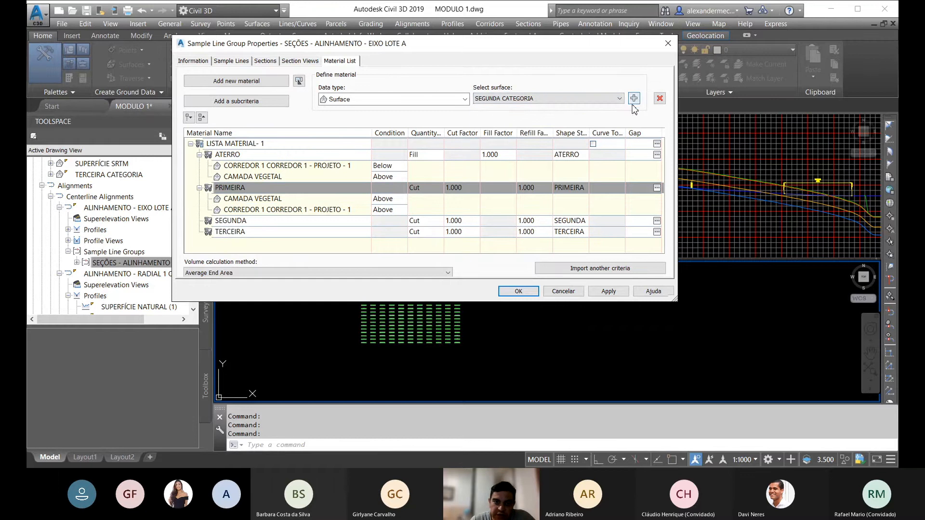
pyautogui.click(634, 99)
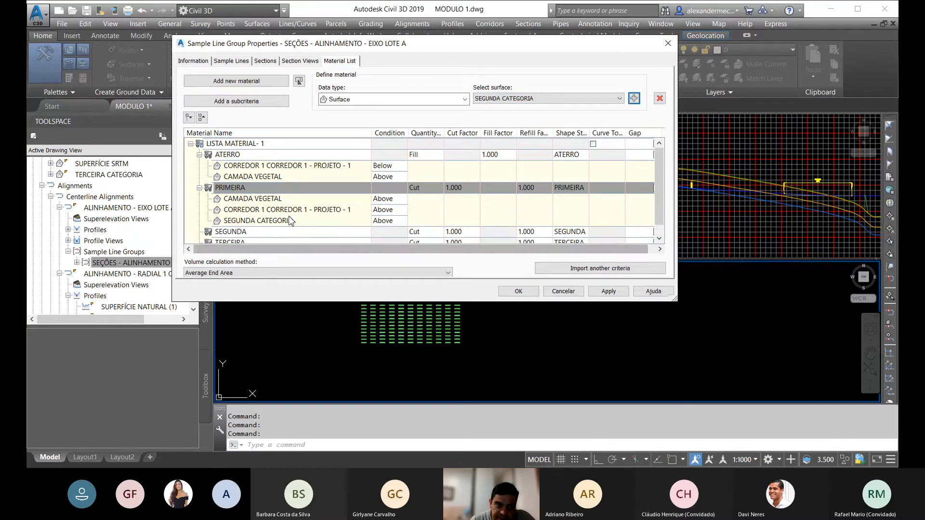
# Step: Set the condition of the CAMADA VEGETAL criterion to Below in the PRIMEIRA material
pyautogui.scroll(-1, 291, 221)
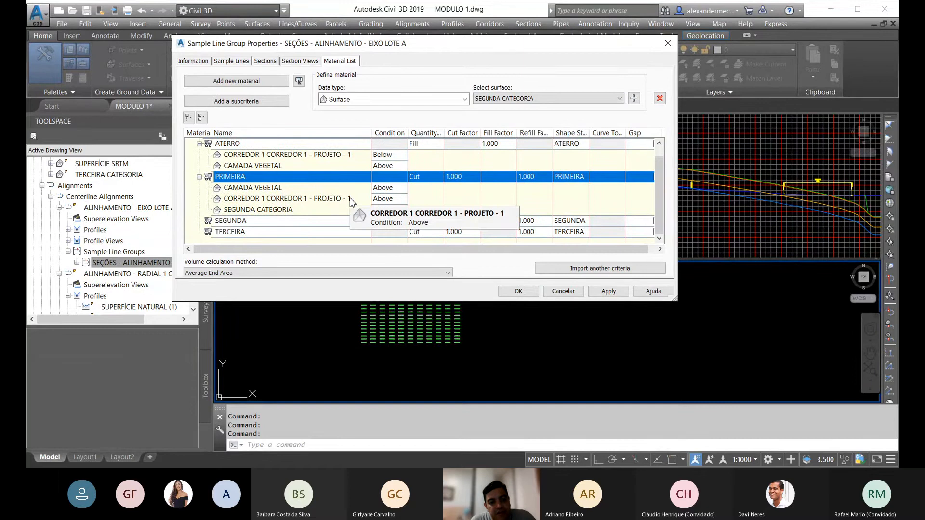
pyautogui.click(380, 189)
pyautogui.click(383, 211)
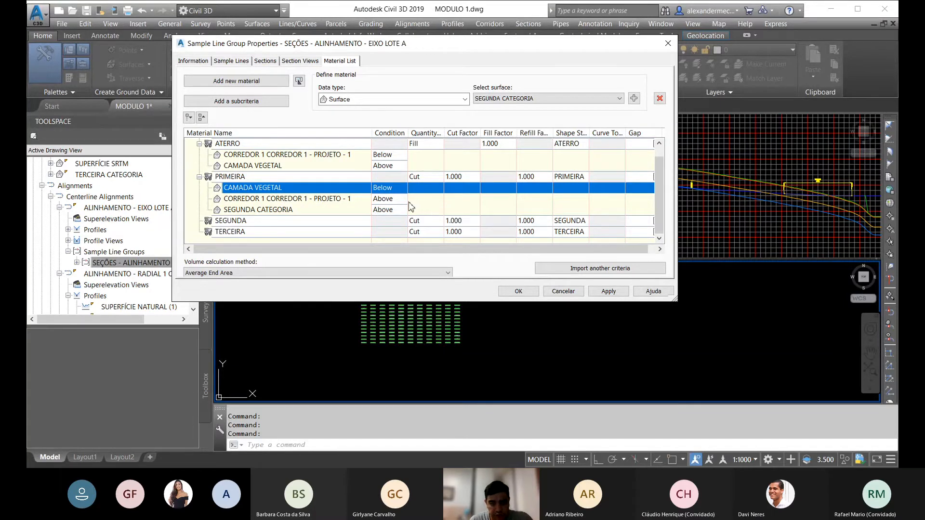
# Step: Add the SEGUNDA CATEGORIA, CORREDOR 1 CORREDOR 1 - PROJETO - 1 and TERCEIRA CATEGORIA surfaces as criteria of the SEGUNDA material
pyautogui.moveTo(544, 43); pyautogui.dragTo(541, 16)
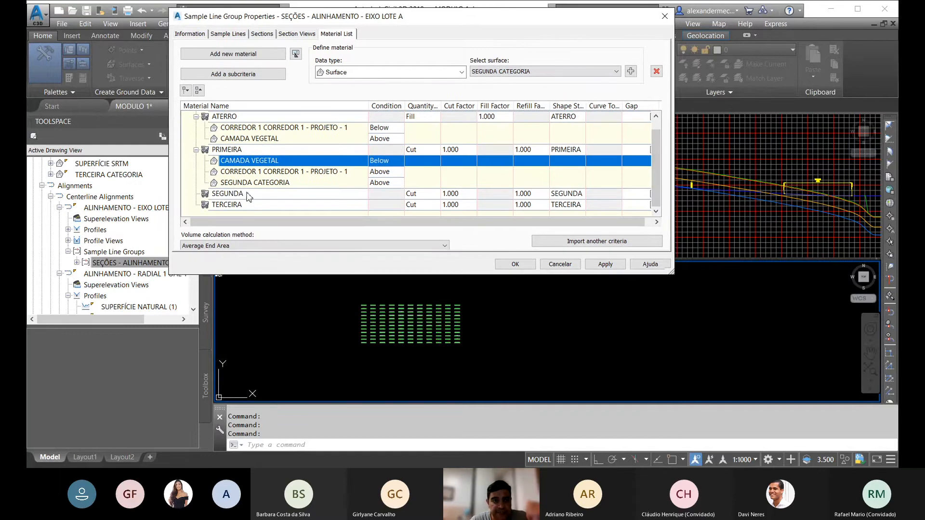
pyautogui.click(391, 194)
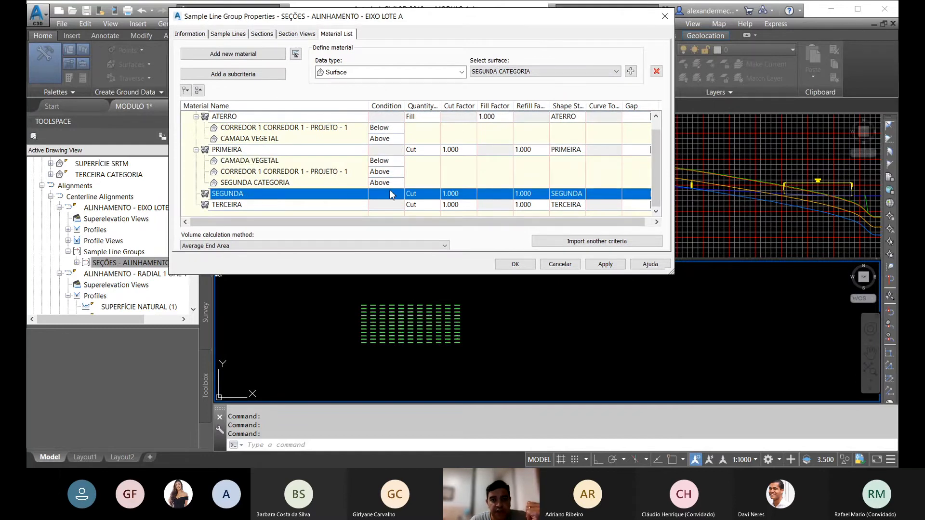
pyautogui.click(610, 73)
pyautogui.click(601, 81)
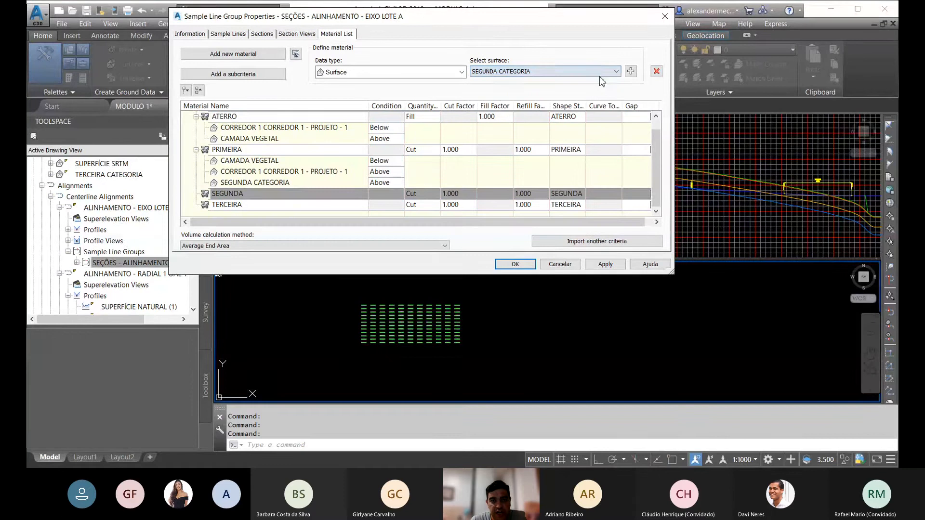
pyautogui.click(630, 71)
pyautogui.click(583, 71)
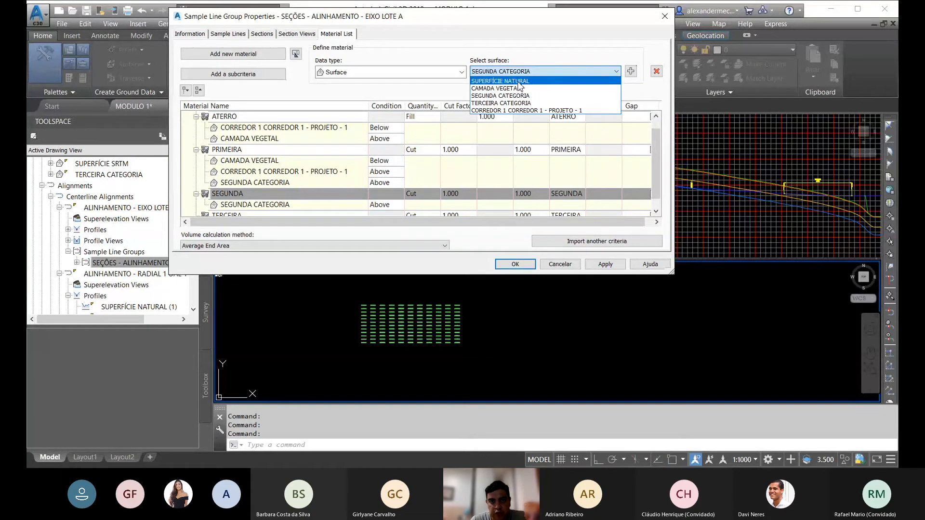
pyautogui.click(520, 110)
pyautogui.click(630, 72)
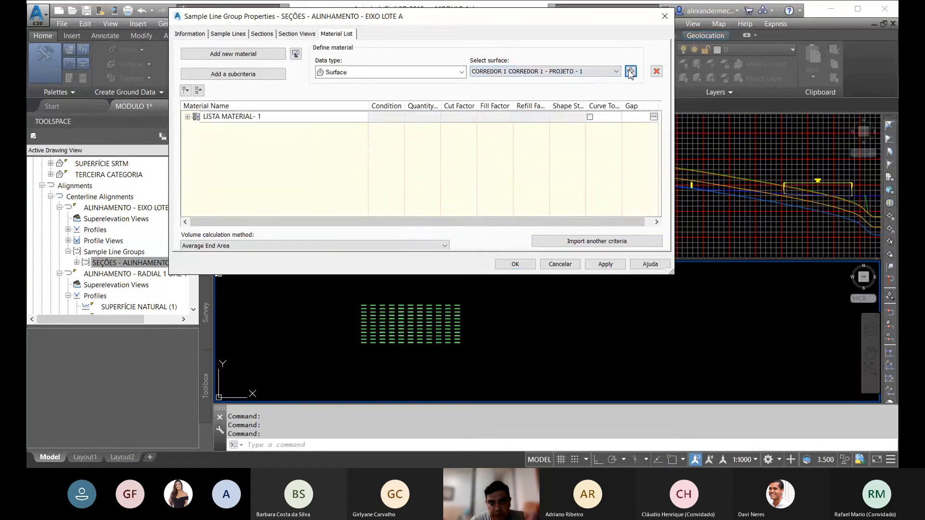
pyautogui.click(585, 73)
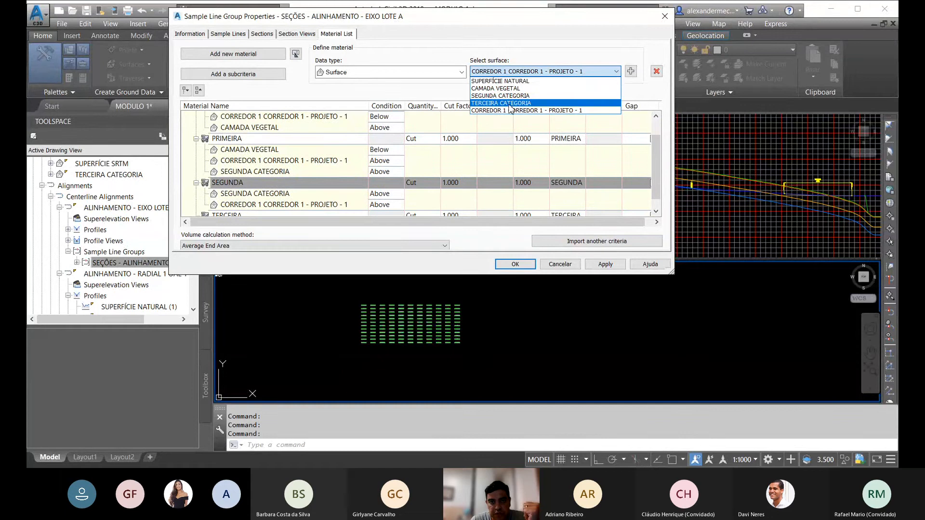
pyautogui.click(503, 103)
pyautogui.click(630, 70)
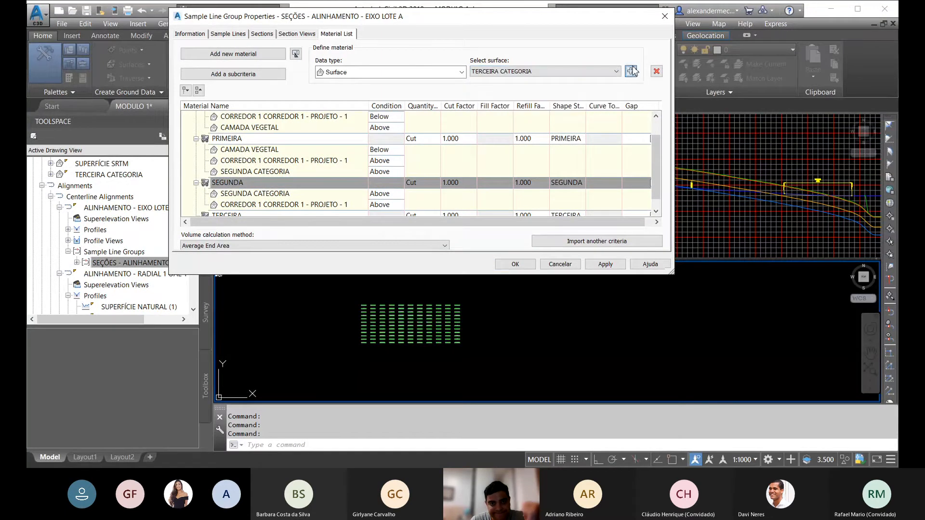
# Step: In the SEGUNDA material, set the SEGUNDA CATEGORIA condition to Below and use Above for the corridor and TERCEIRA CATEGORIA surfaces
pyautogui.moveTo(657, 154); pyautogui.dragTo(657, 175)
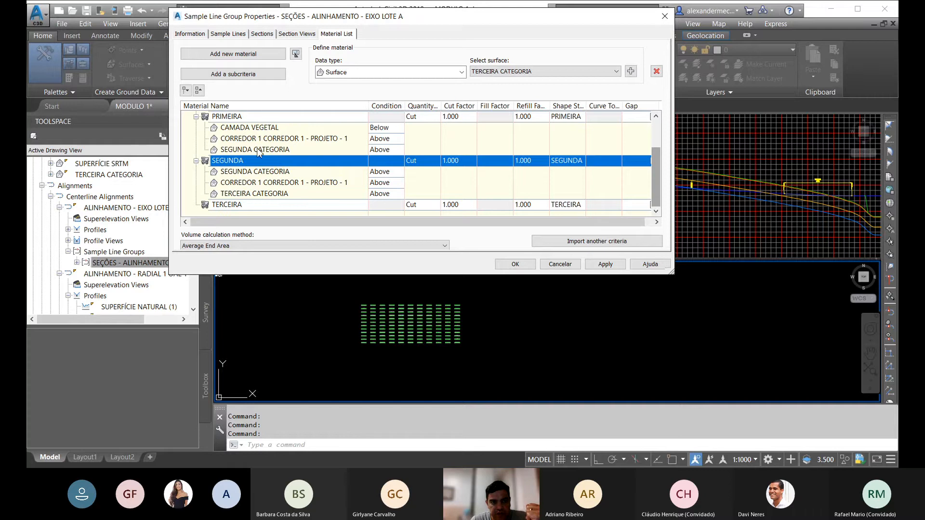
pyautogui.click(383, 172)
pyautogui.click(381, 193)
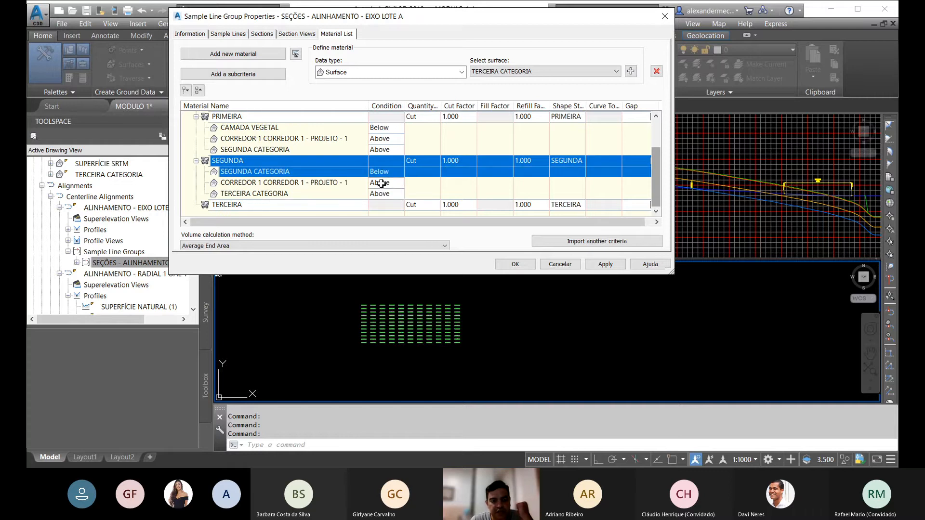
pyautogui.click(381, 186)
pyautogui.click(383, 197)
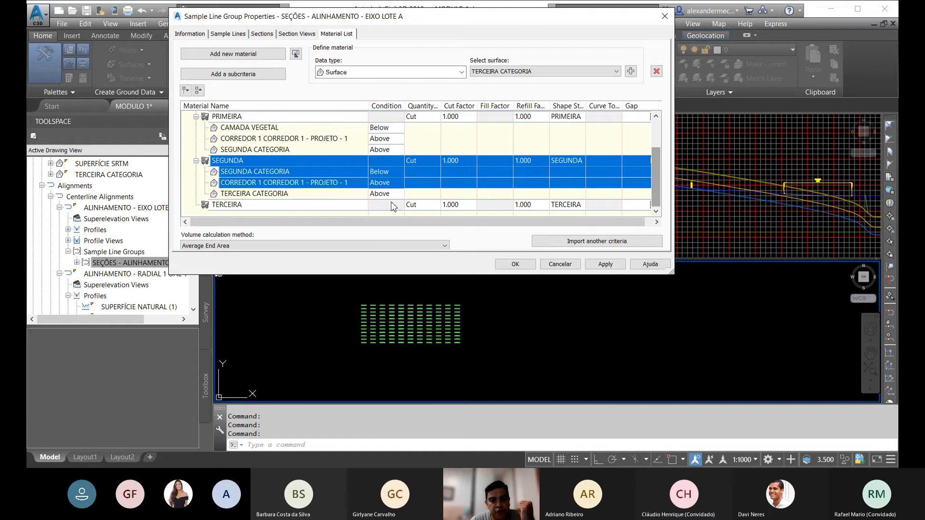
pyautogui.click(387, 195)
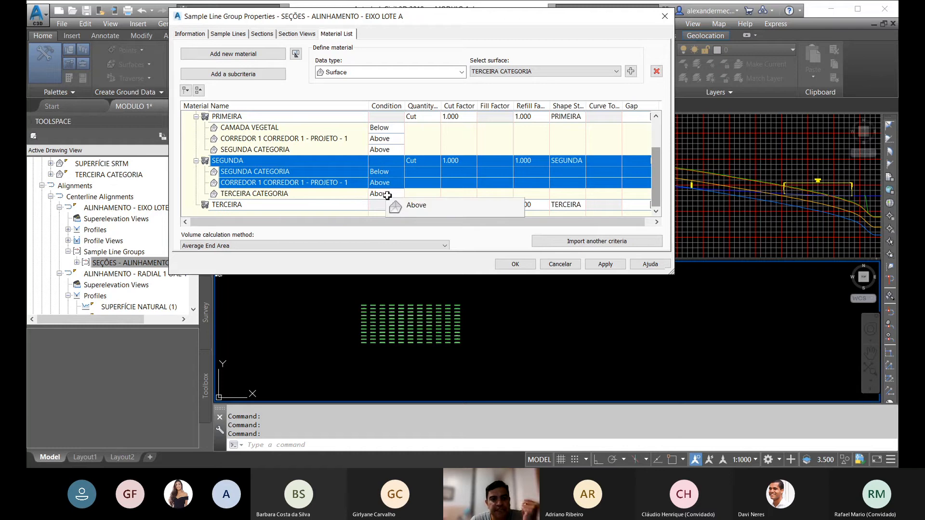
pyautogui.click(384, 194)
# Step: Add the TERCEIRA CATEGORIA and CORREDOR 1 CORREDOR 1 - PROJETO - 1 surfaces as criteria of the TERCEIRA material
pyautogui.click(272, 205)
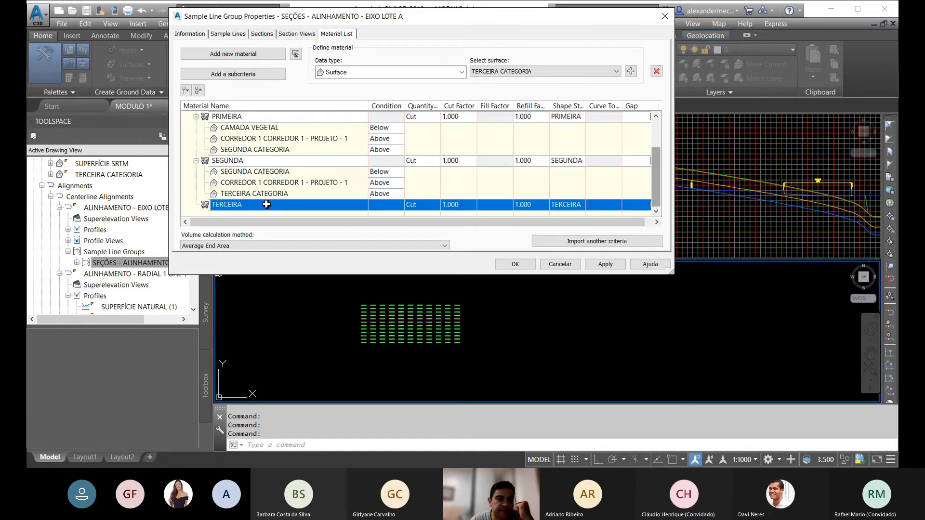
pyautogui.click(592, 72)
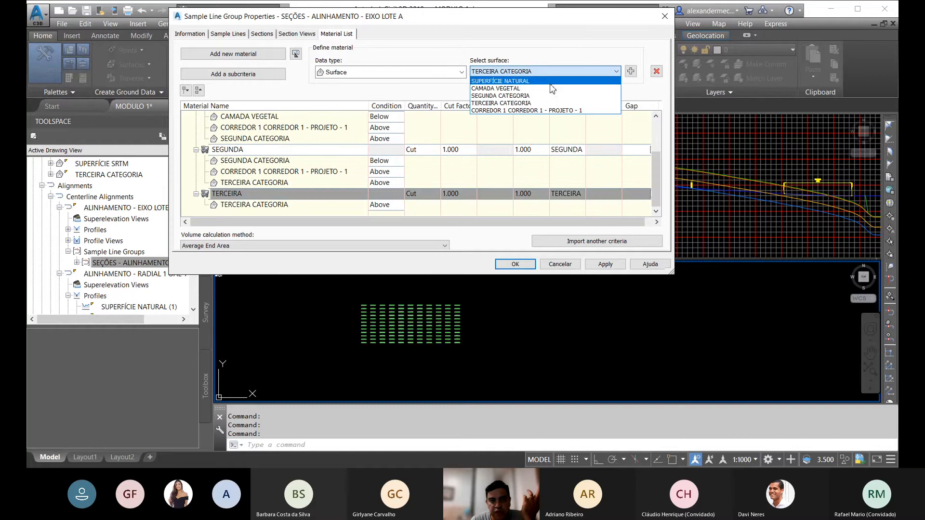
pyautogui.click(539, 82)
pyautogui.click(634, 70)
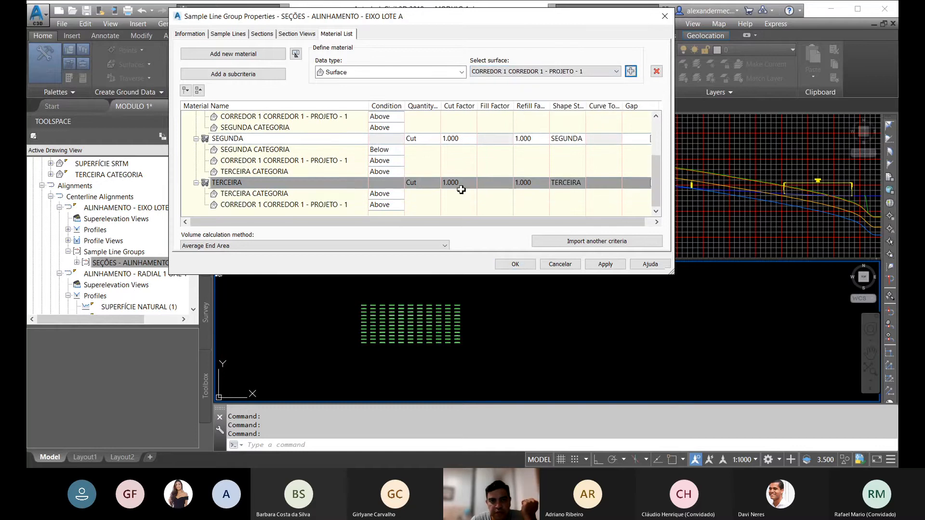
# Step: Set the TERCEIRA CATEGORIA condition to Below in the TERCEIRA material and accept the sample line group properties
pyautogui.click(457, 185)
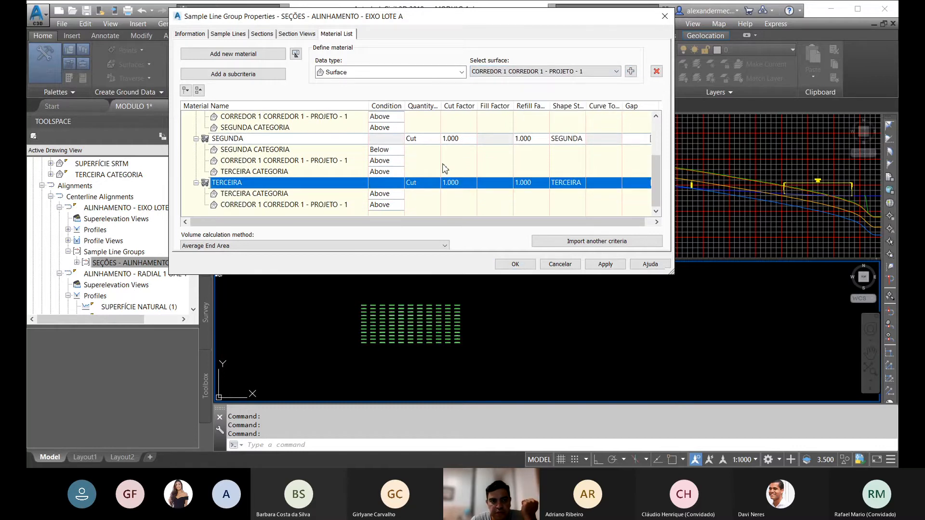
pyautogui.click(383, 199)
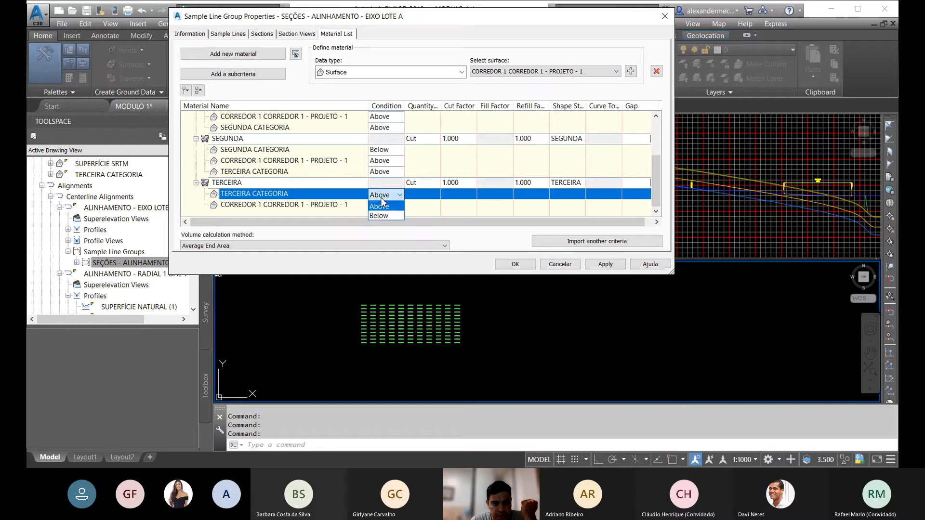
pyautogui.click(382, 200)
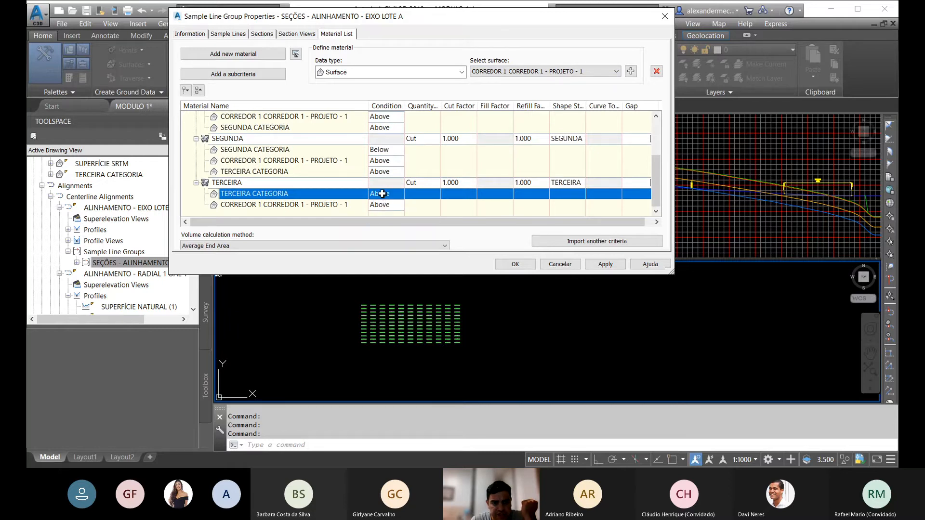
pyautogui.click(383, 198)
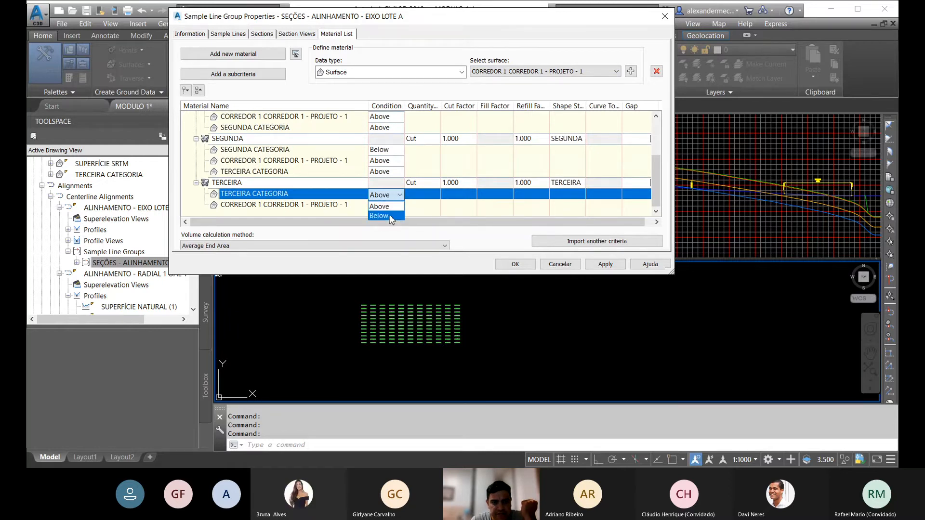
pyautogui.click(390, 216)
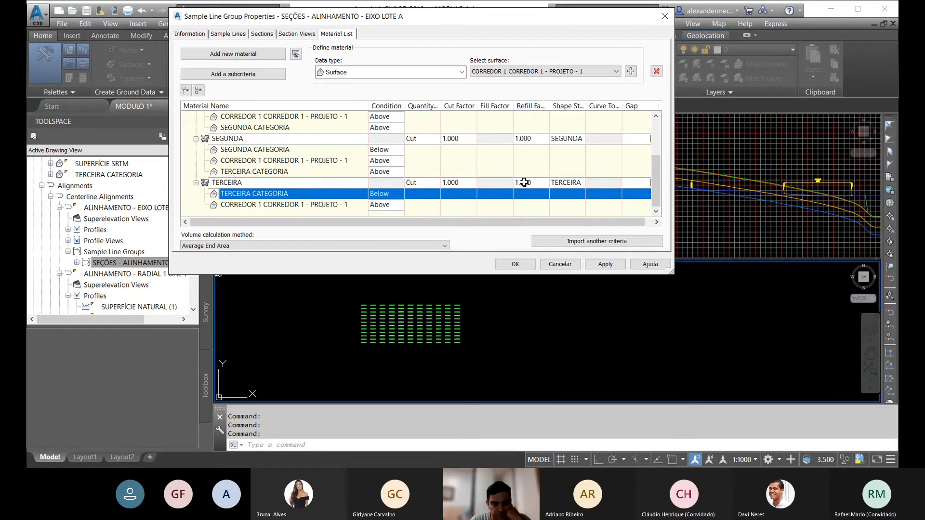
pyautogui.scroll(2, 518, 185)
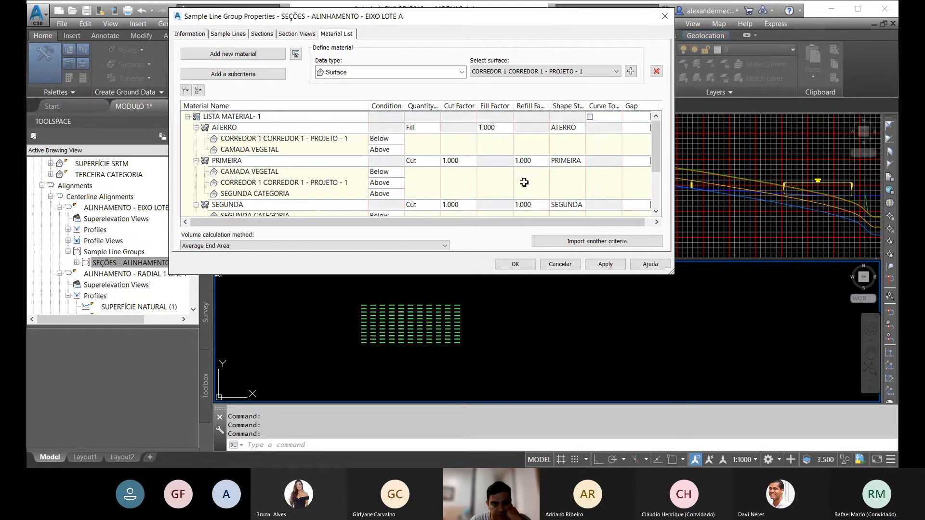
pyautogui.click(514, 265)
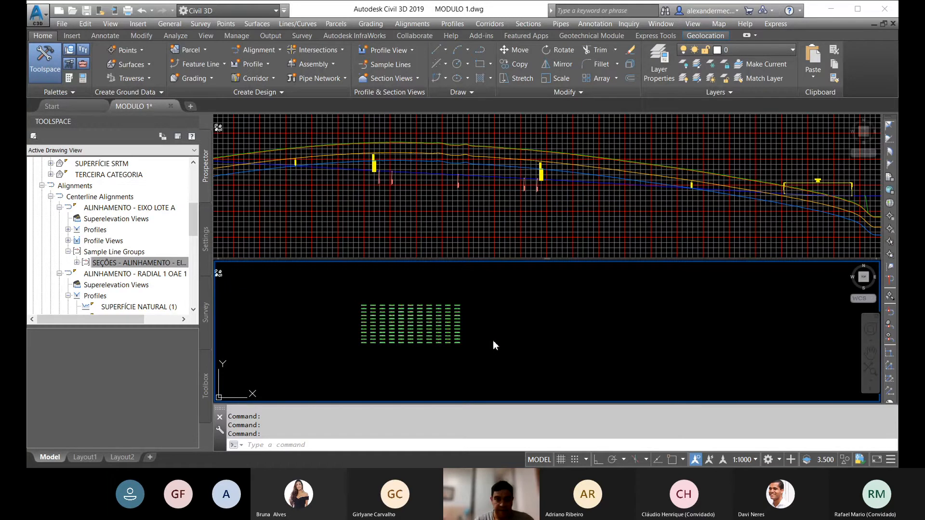
# Step: Examine the group of section views and the material hatching in the section at station 1033+0.00
pyautogui.click(474, 344)
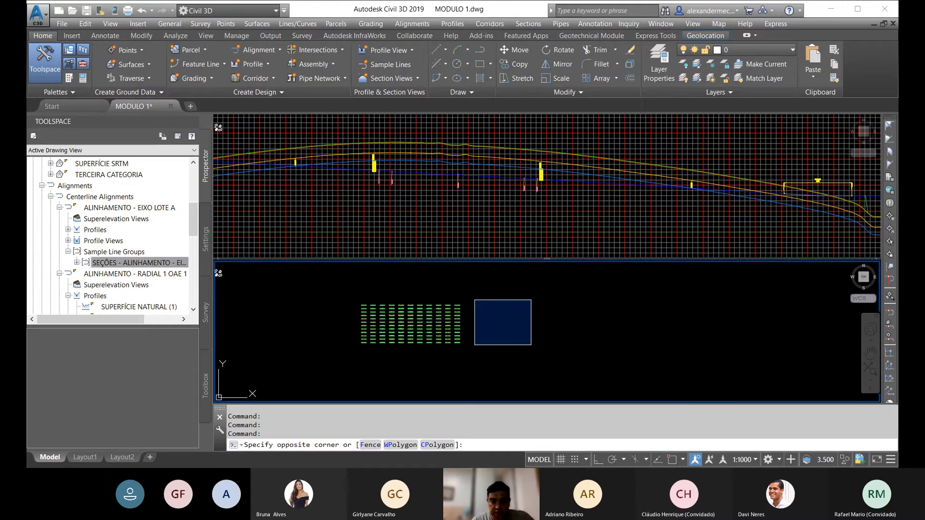
pyautogui.press('Escape')
pyautogui.click(337, 370)
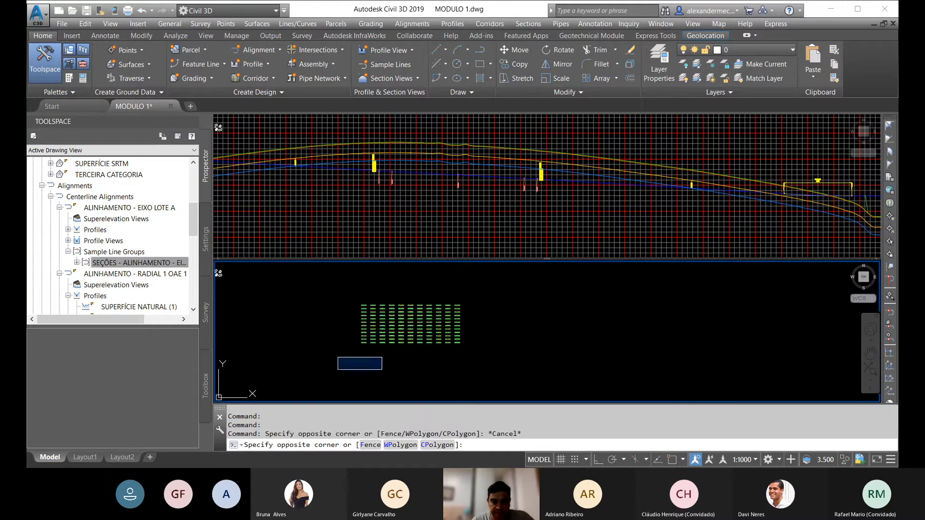
pyautogui.click(435, 385)
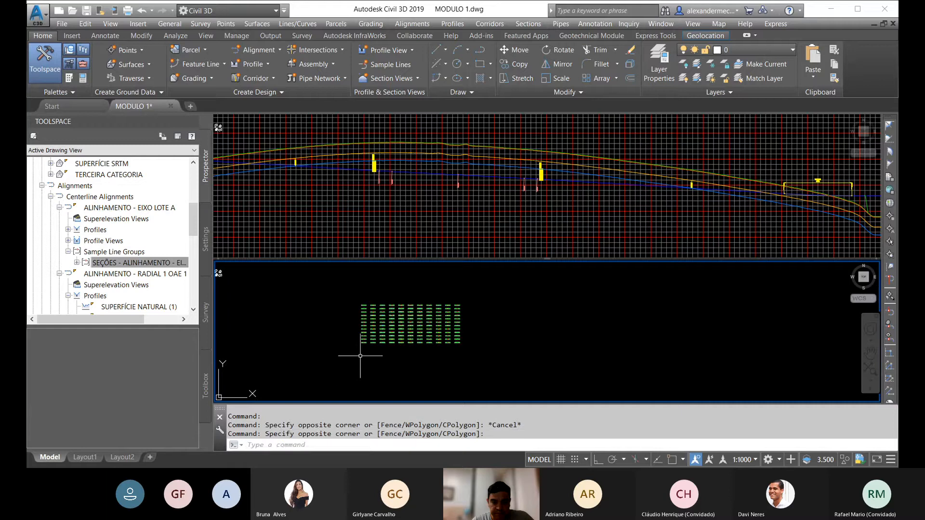
pyautogui.scroll(4, 373, 323)
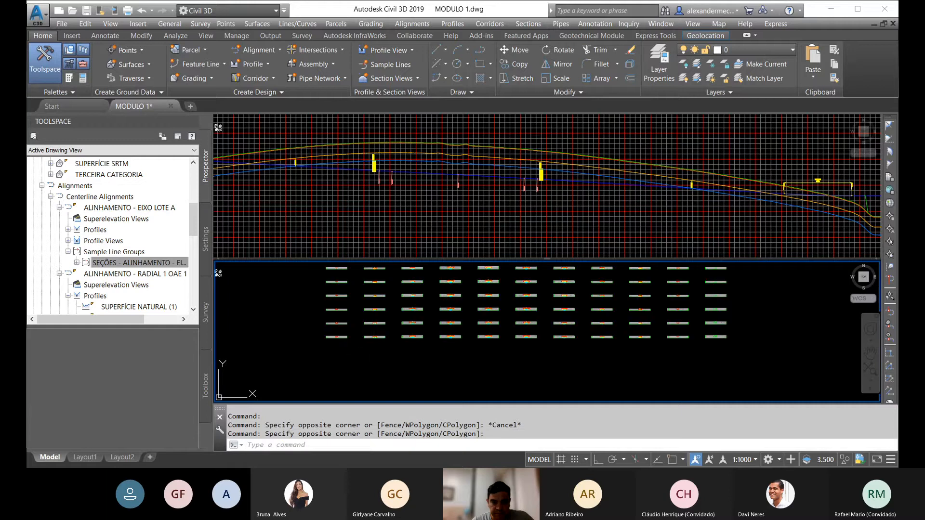
pyautogui.scroll(6, 390, 309)
pyautogui.scroll(-6, 365, 337)
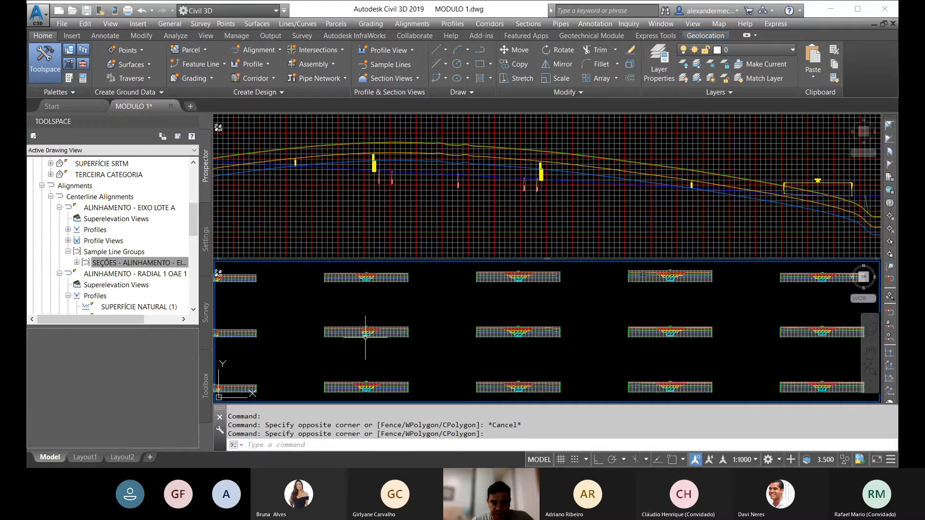
pyautogui.scroll(5, 366, 332)
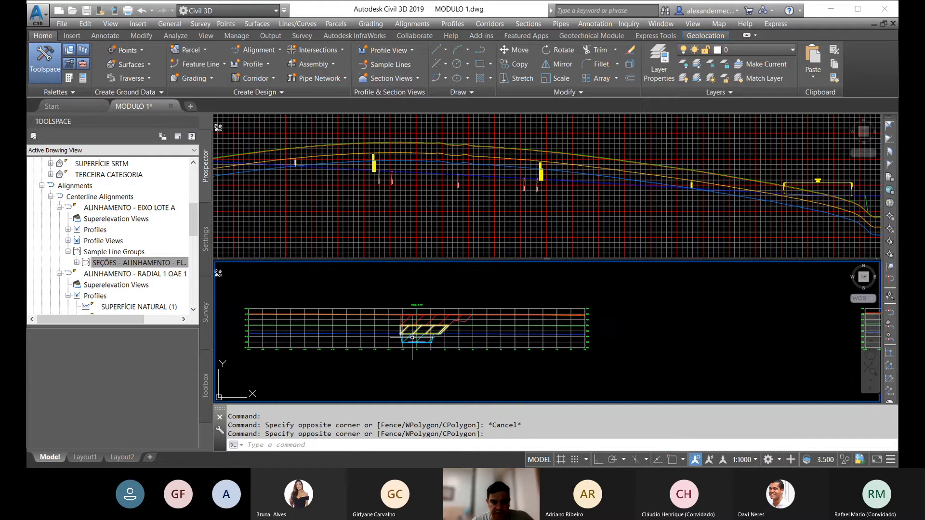
pyautogui.scroll(-7, 409, 337)
pyautogui.scroll(5, 462, 322)
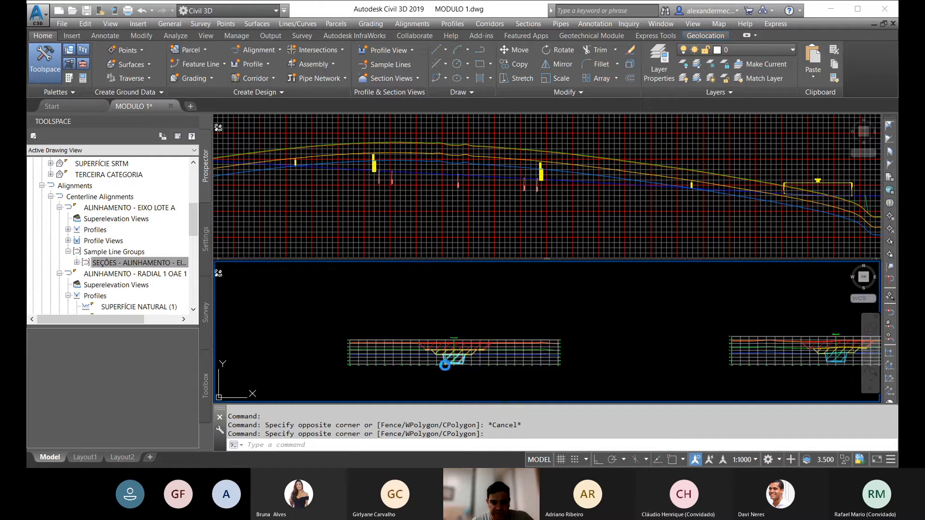
pyautogui.scroll(3, 455, 343)
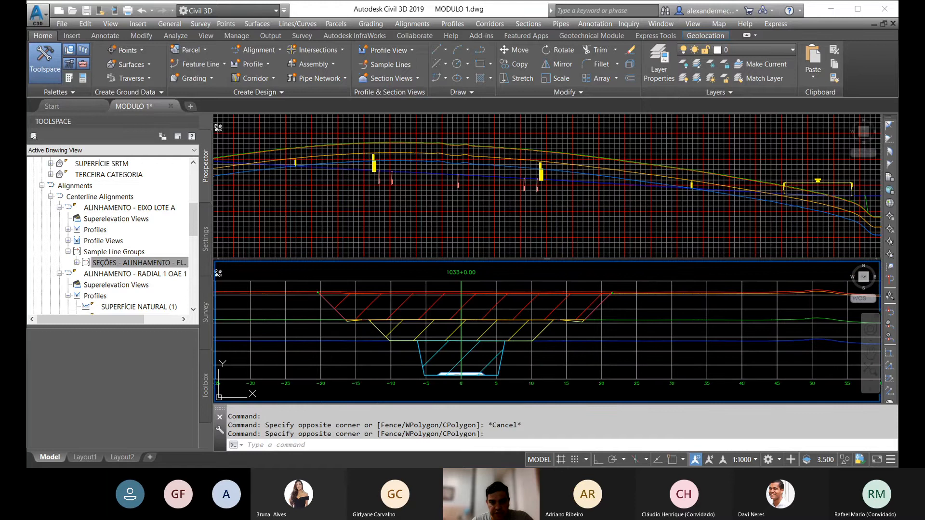
# Step: Check the extents of the red, yellow and cyan material areas one at a time in section 1033+0.00
pyautogui.click(464, 307)
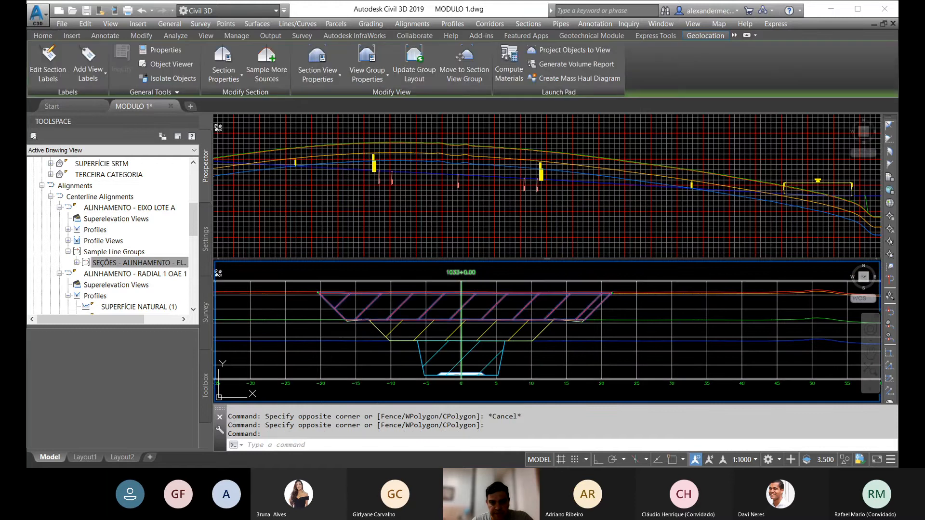
pyautogui.press('Escape')
pyautogui.click(455, 331)
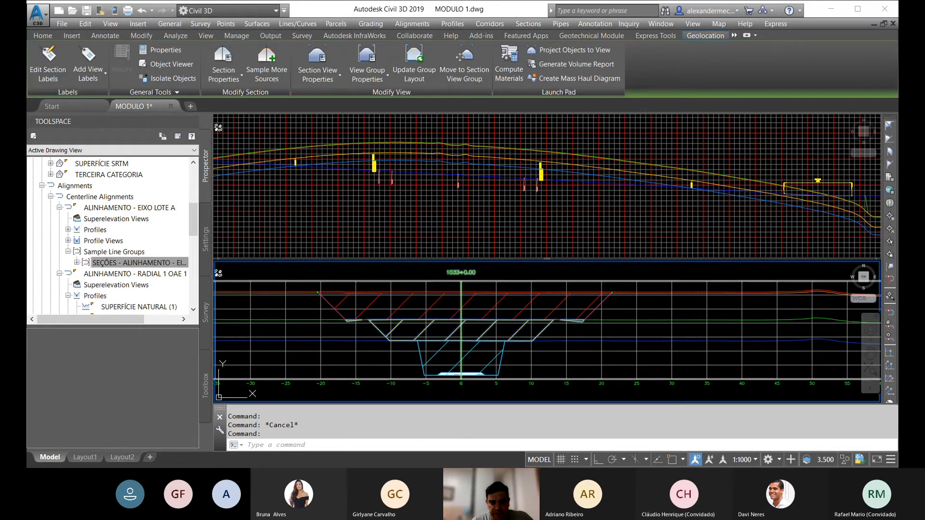
pyautogui.press('Escape')
pyautogui.click(458, 359)
pyautogui.press('Escape')
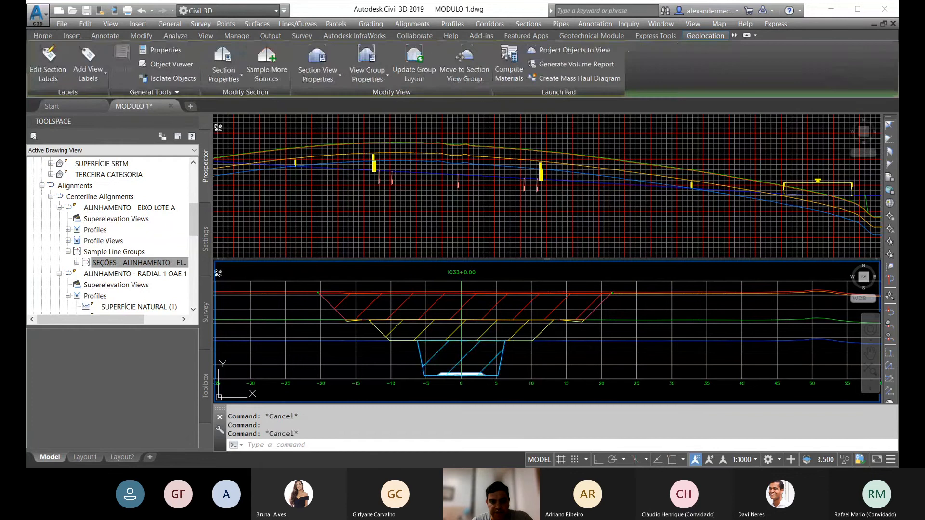
# Step: Examine the upper edge of the red cut area and its slope ends against the ground surfaces in section 1033+0.00
pyautogui.moveTo(369, 325); pyautogui.dragTo(421, 324, button='middle')
pyautogui.scroll(5, 656, 280)
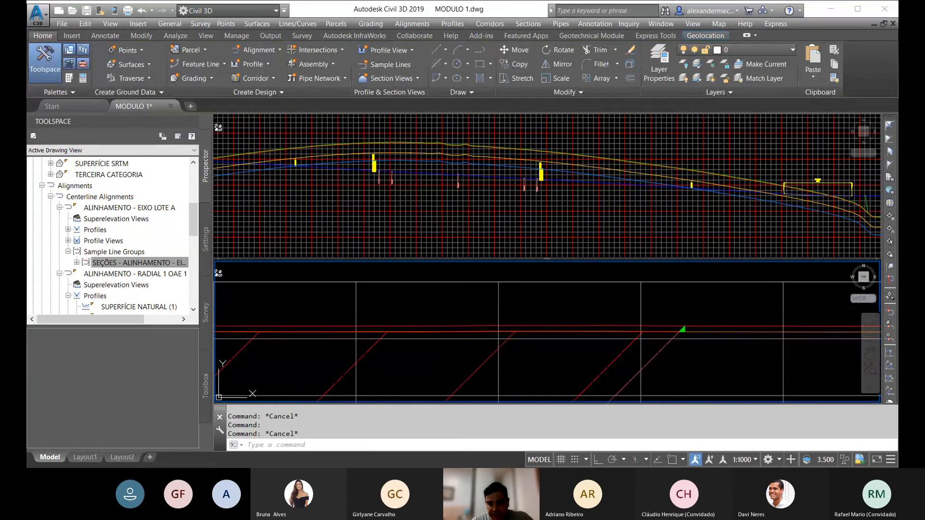
pyautogui.scroll(-5, 620, 332)
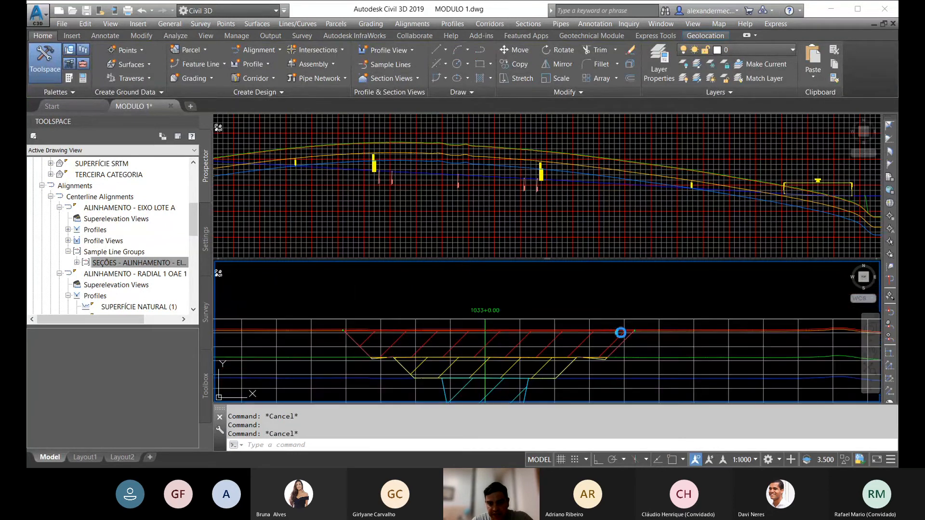
pyautogui.moveTo(599, 344); pyautogui.dragTo(620, 328, button='middle')
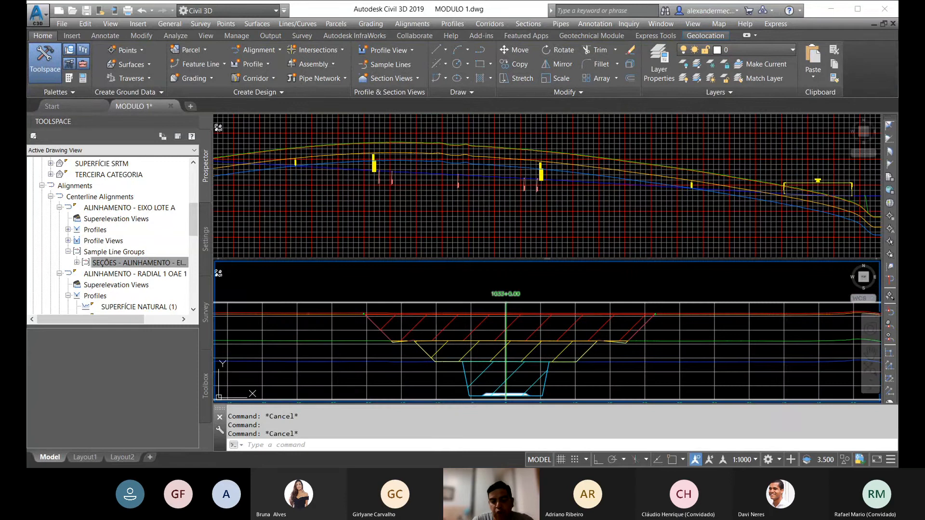
pyautogui.scroll(3, 643, 316)
pyautogui.scroll(4, 643, 316)
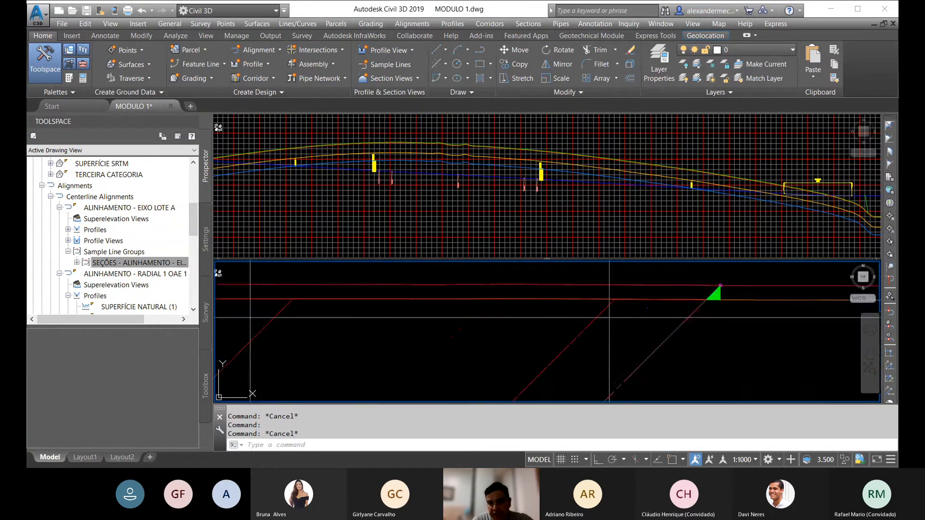
pyautogui.scroll(-6, 609, 317)
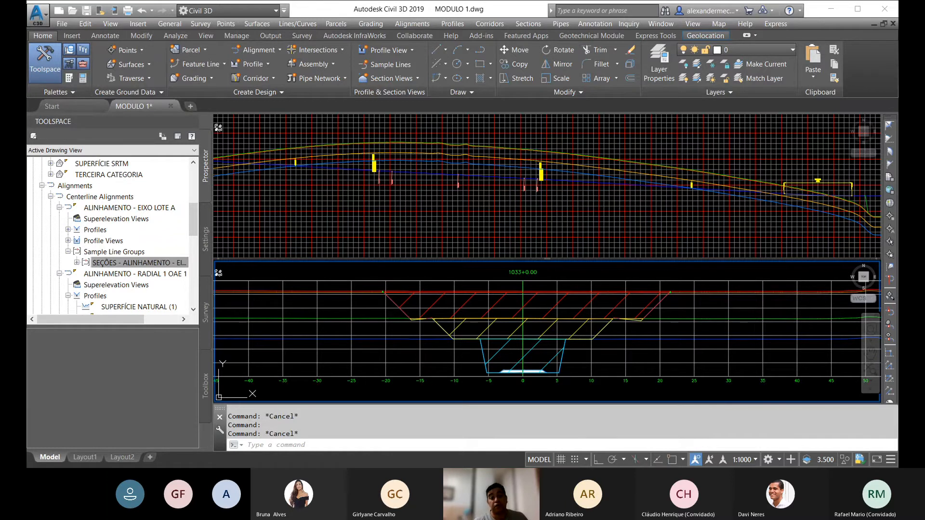
pyautogui.scroll(4, 511, 307)
pyautogui.scroll(-4, 512, 299)
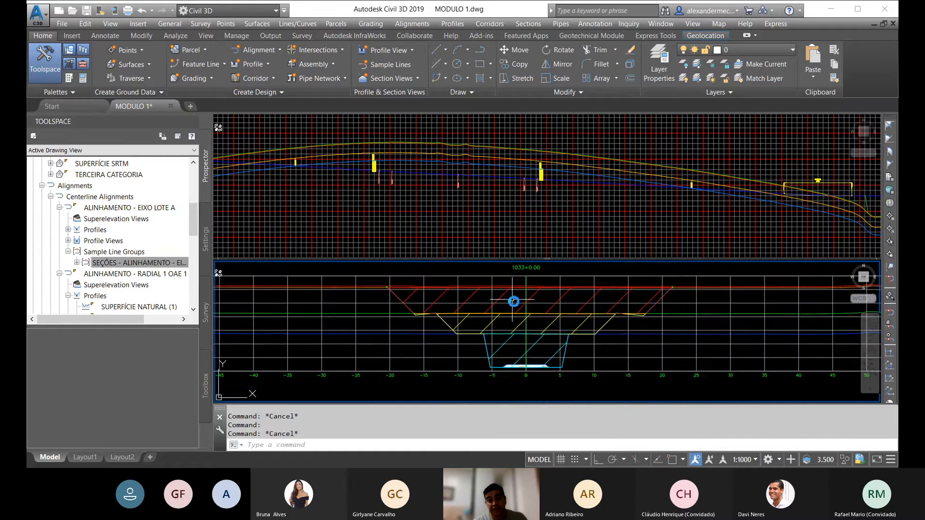
pyautogui.scroll(6, 513, 301)
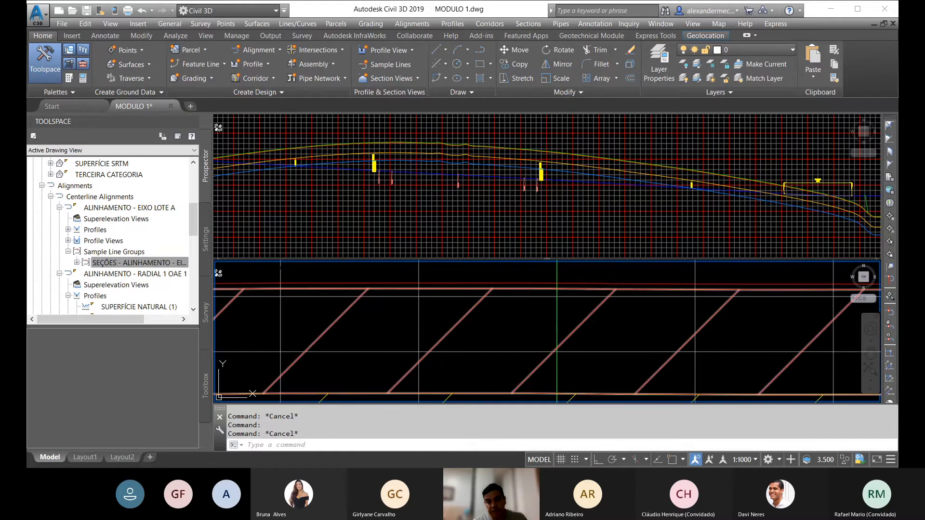
pyautogui.scroll(-3, 511, 292)
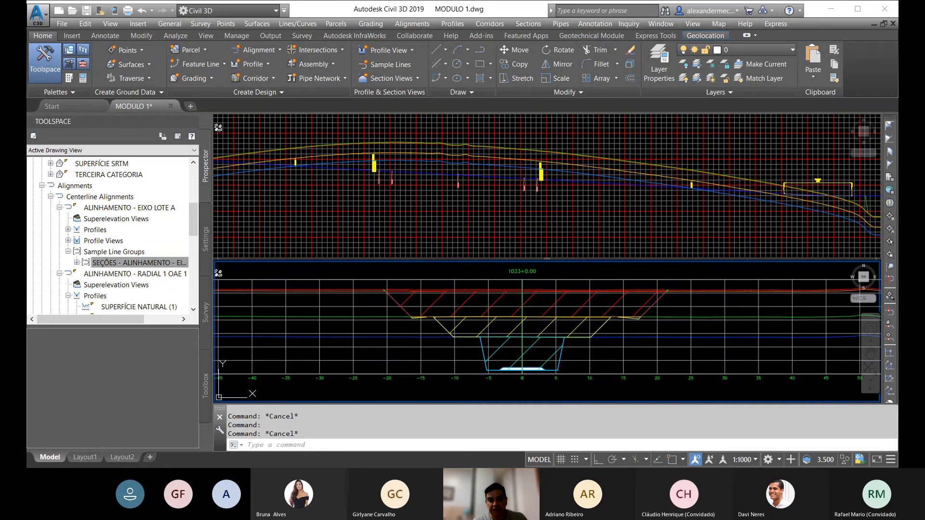
# Step: Examine the boundaries between the red, yellow and cyan cut areas and the category surface lines in section 1033+0.00
pyautogui.moveTo(510, 313); pyautogui.dragTo(520, 308, button='middle')
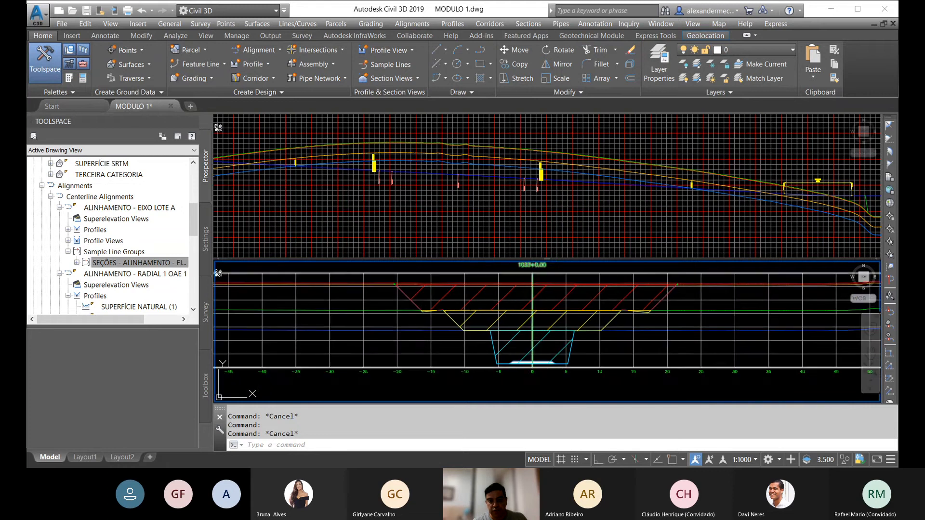
pyautogui.scroll(-5, 513, 327)
pyautogui.scroll(7, 515, 329)
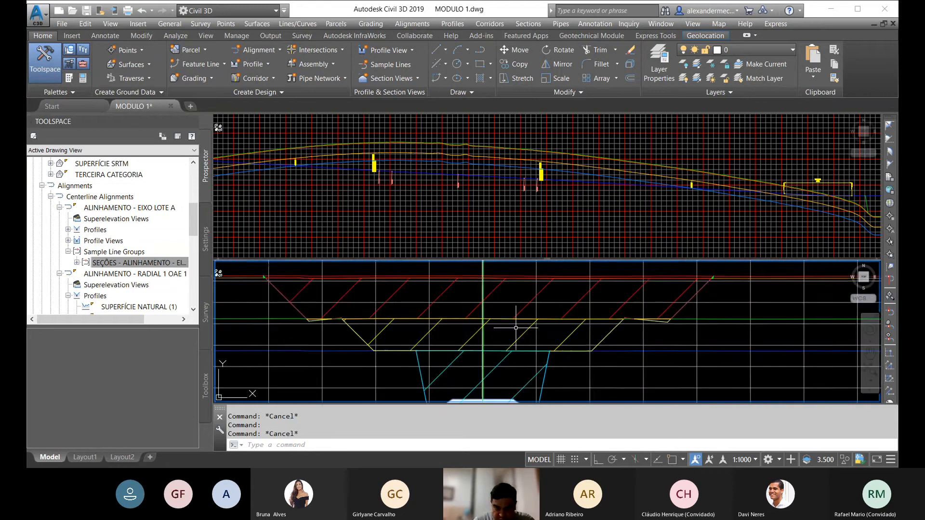
pyautogui.moveTo(515, 329); pyautogui.dragTo(515, 307, button='middle')
pyautogui.scroll(-2, 516, 307)
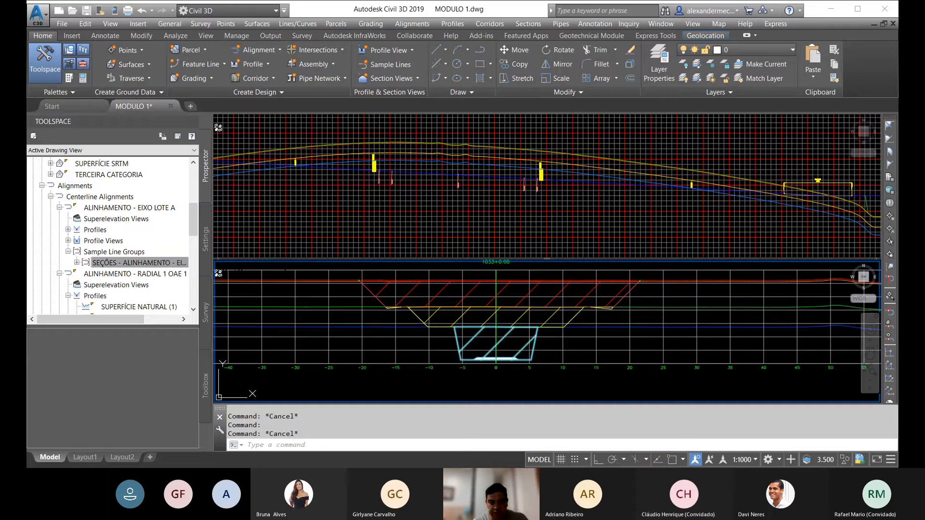
pyautogui.scroll(4, 548, 307)
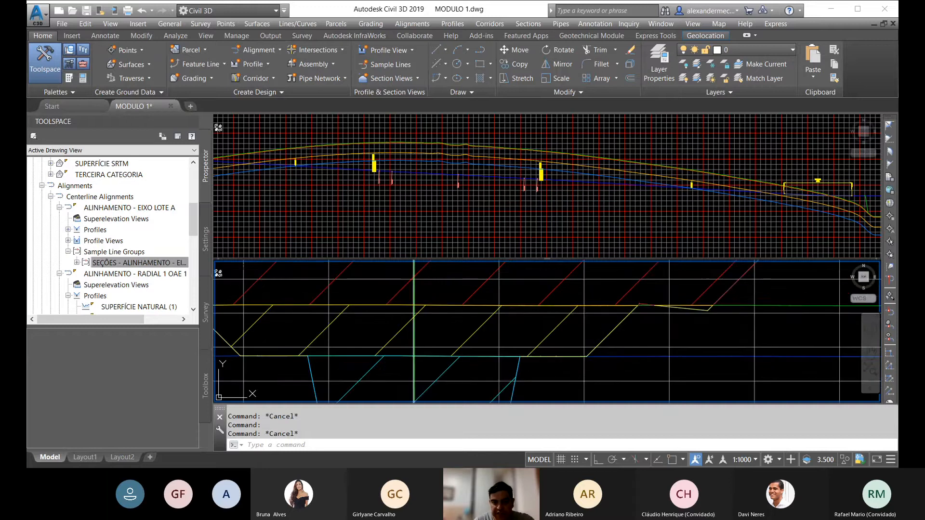
pyautogui.moveTo(476, 282); pyautogui.dragTo(585, 322, button='middle')
pyautogui.scroll(-2, 585, 322)
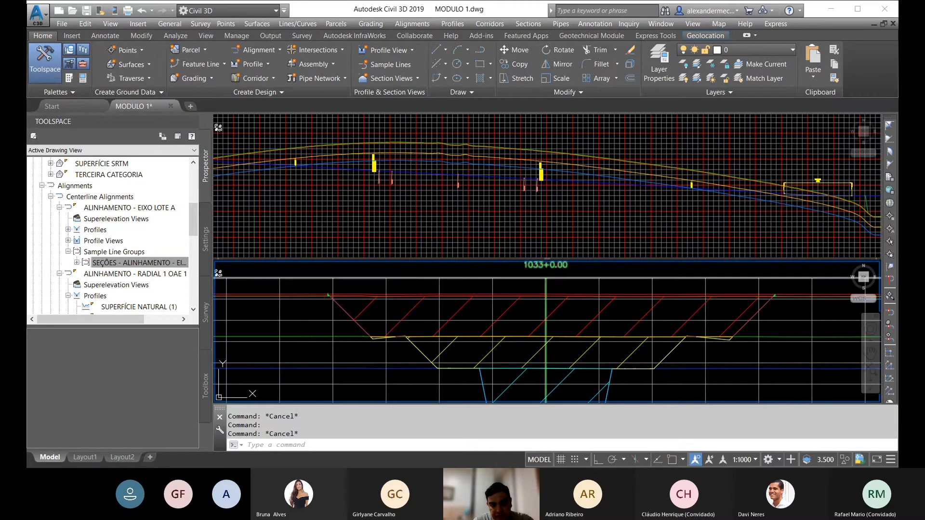
pyautogui.moveTo(513, 366); pyautogui.dragTo(516, 307, button='middle')
pyautogui.moveTo(577, 380); pyautogui.dragTo(533, 398, button='middle')
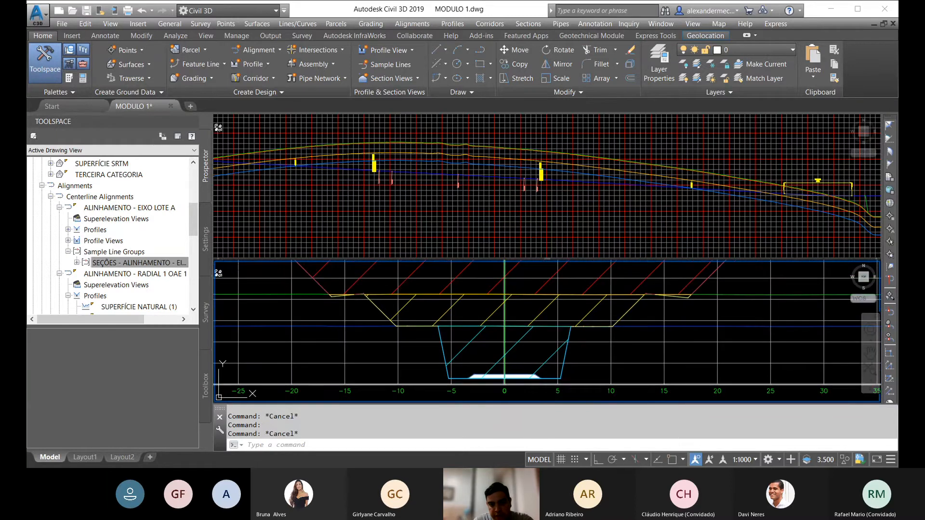
pyautogui.scroll(-4, 525, 374)
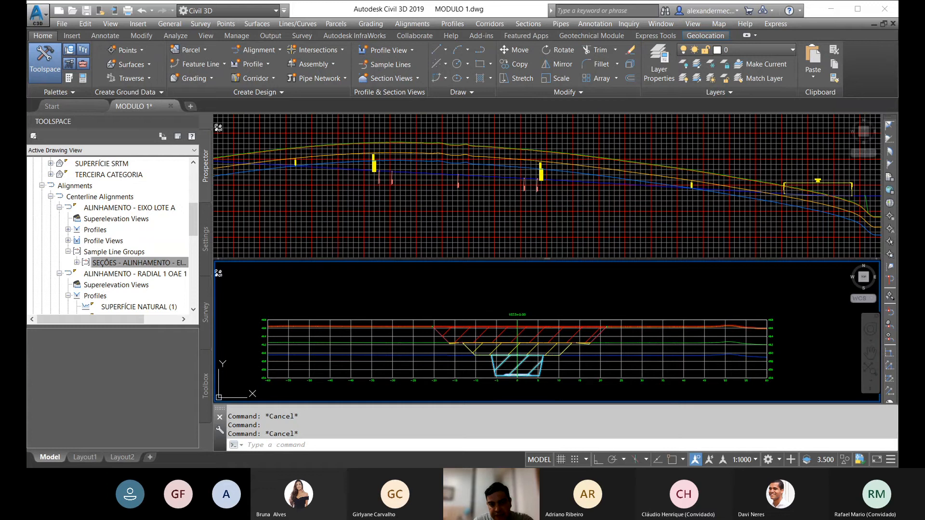
pyautogui.scroll(4, 450, 344)
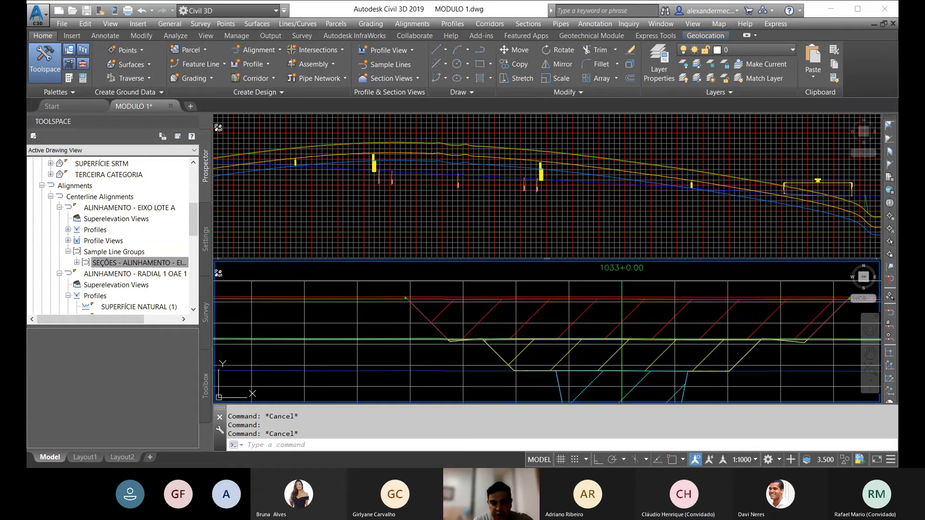
pyautogui.scroll(-4, 431, 339)
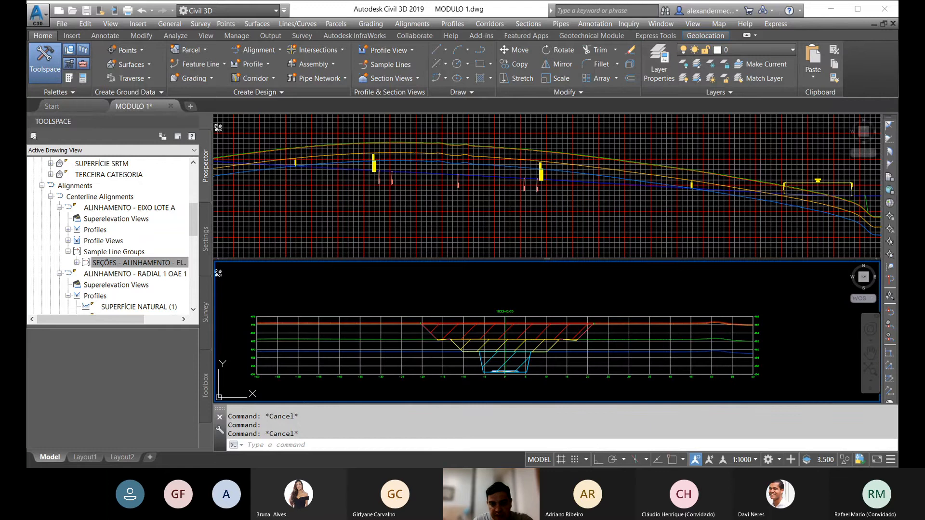
# Step: Remove the SEGUNDA CATEGORIA criterion from the PRIMEIRA material of the EIXO LOTE A sample line group, accept the properties and close the volumes panorama
pyautogui.click(114, 265)
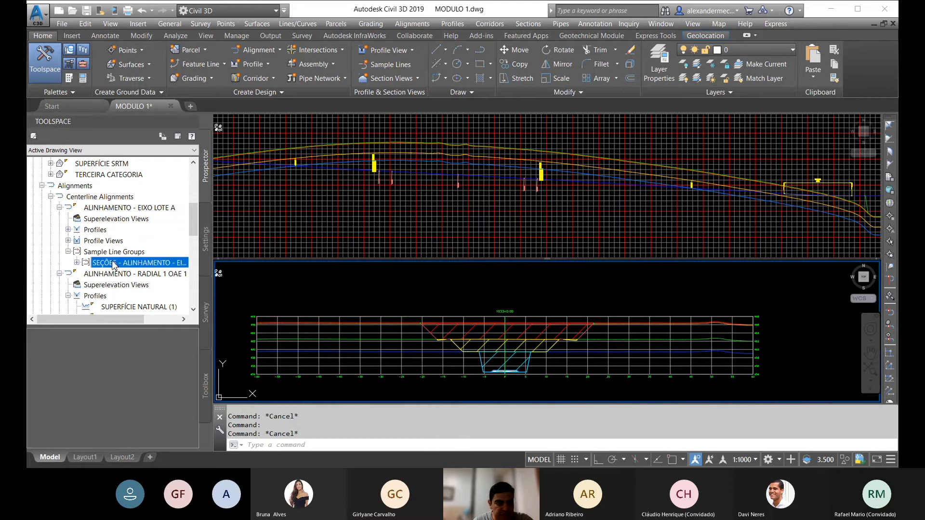
pyautogui.rightClick(114, 264)
pyautogui.click(415, 272)
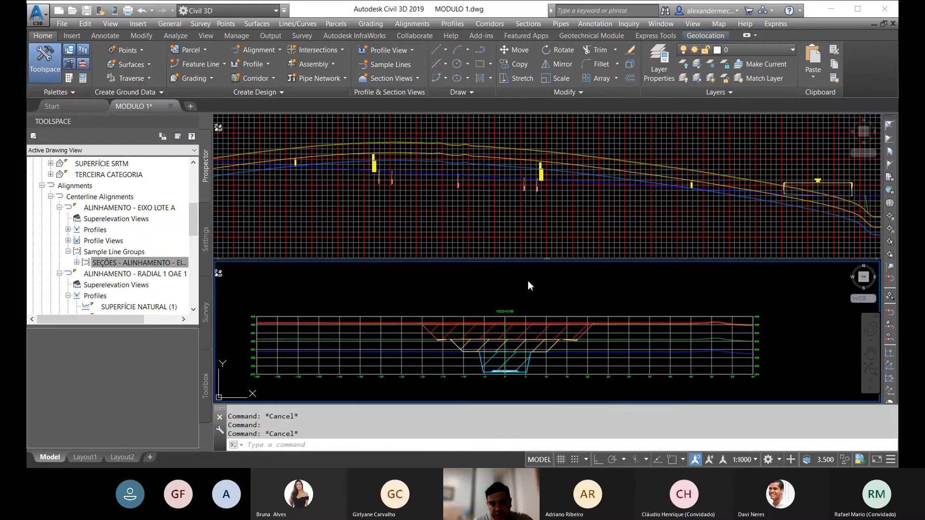
pyautogui.click(241, 172)
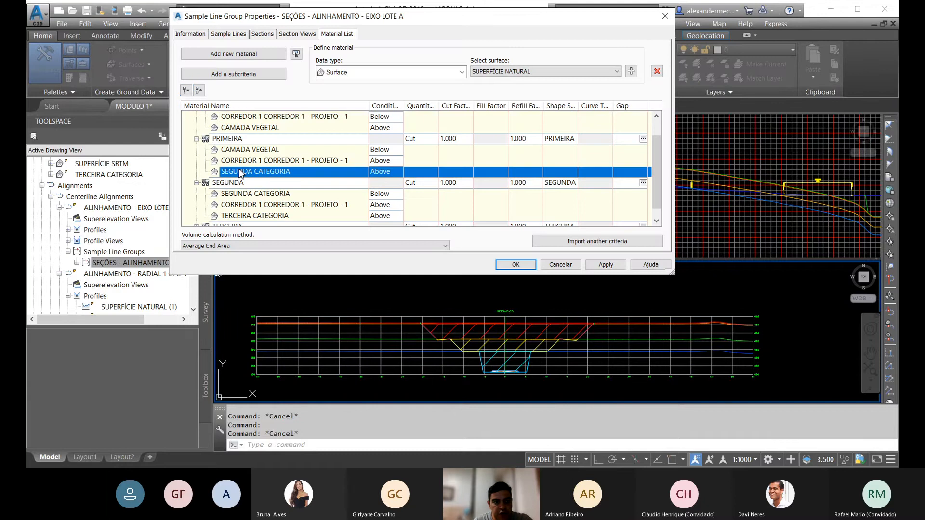
pyautogui.click(657, 71)
pyautogui.click(519, 262)
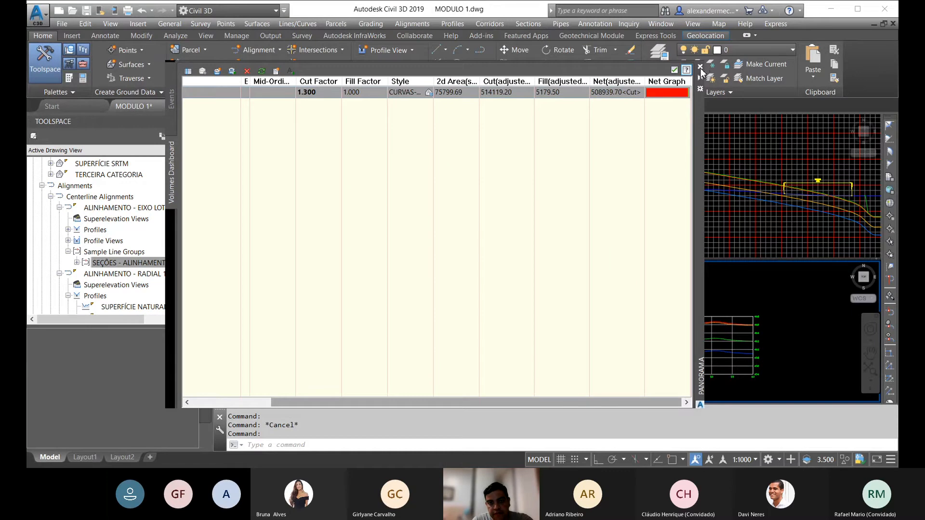
pyautogui.click(699, 68)
pyautogui.click(699, 68)
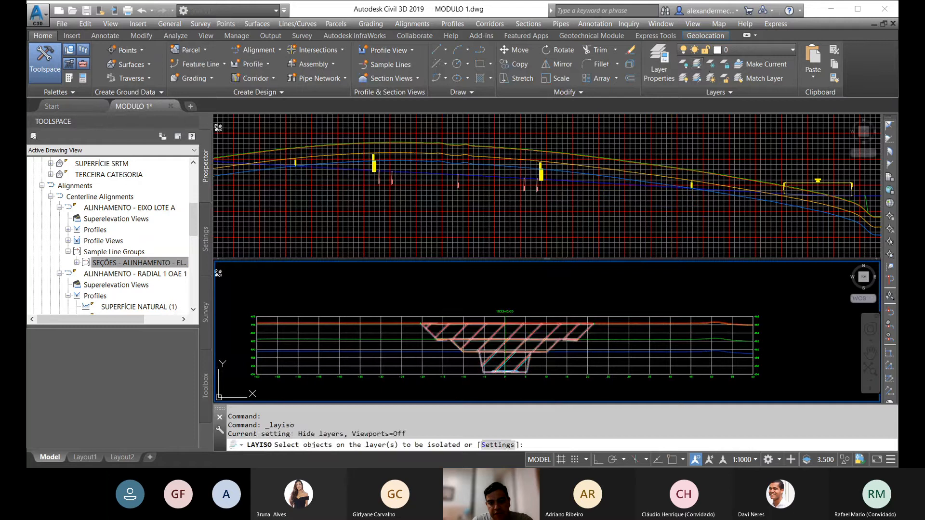
# Step: Cancel the layer isolation command and examine the recomputed PRIMEIRA cut area in section 1033+0.00
pyautogui.scroll(3, 522, 326)
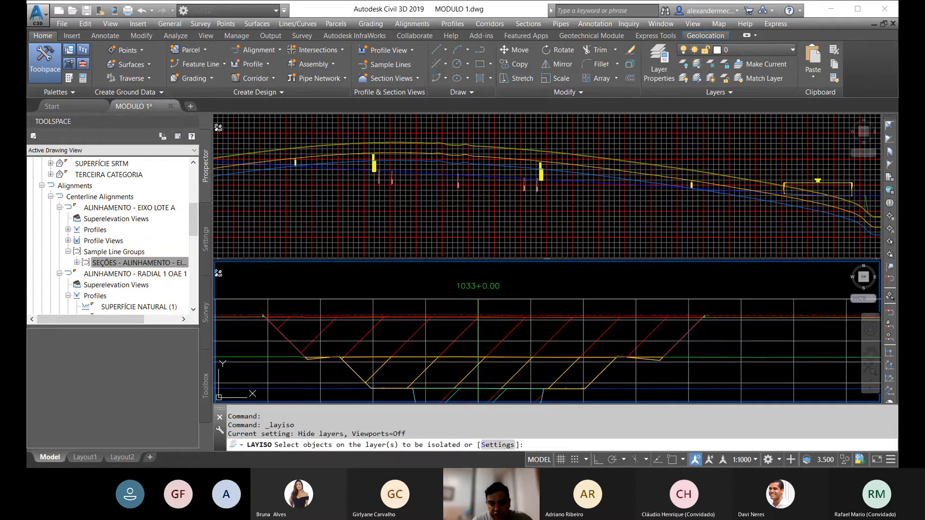
pyautogui.press('Escape')
pyautogui.press('Escape')
pyautogui.scroll(-4, 511, 303)
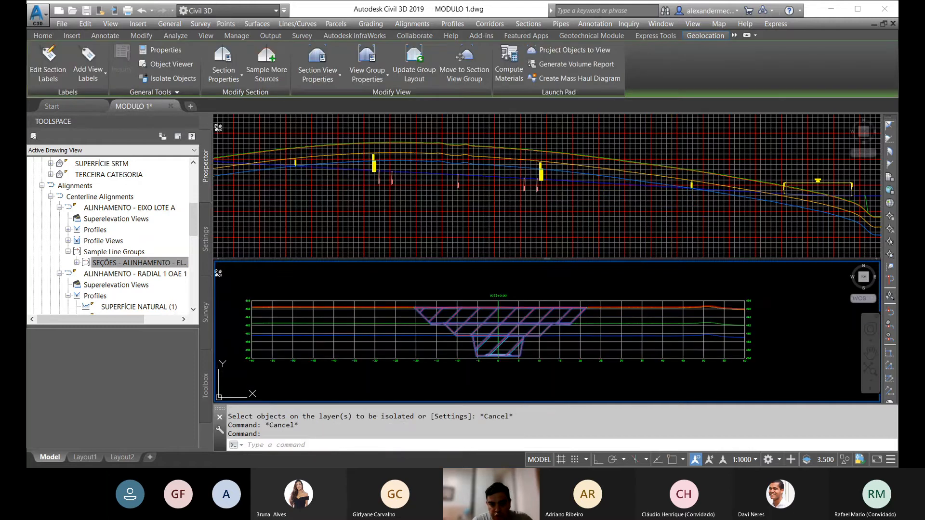
# Step: Add the SEGUNDA CATEGORIA surface to the PRIMEIRA material in the EIXO LOTE A sample line group with condition Above, and accept the properties
pyautogui.scroll(2, 500, 332)
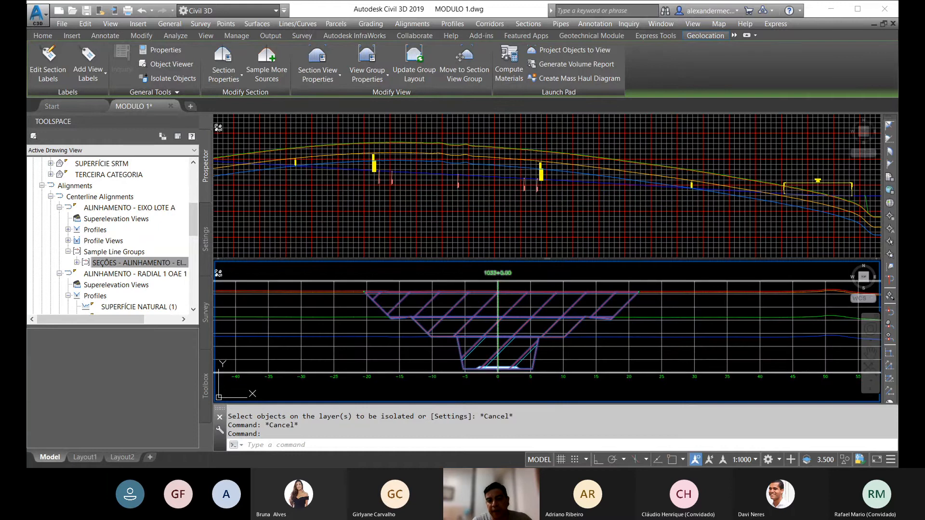
pyautogui.rightClick(134, 263)
pyautogui.click(154, 268)
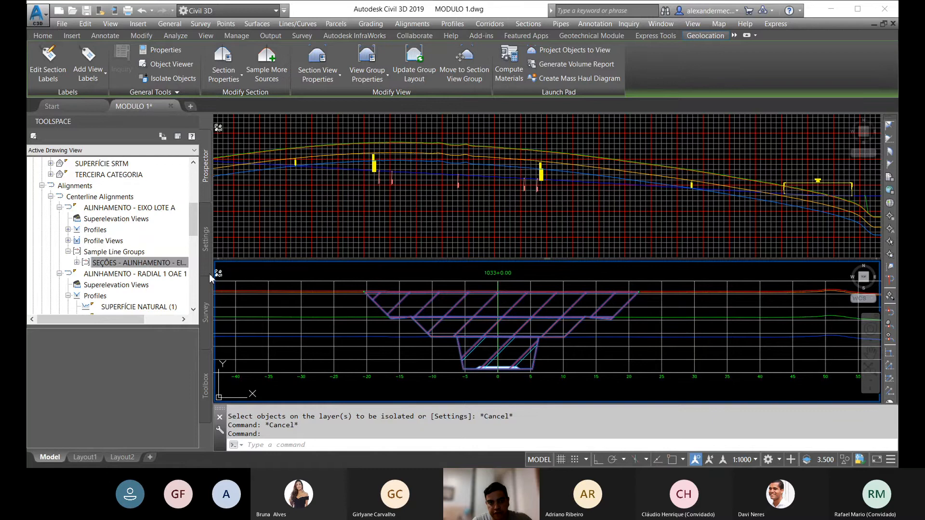
pyautogui.click(241, 150)
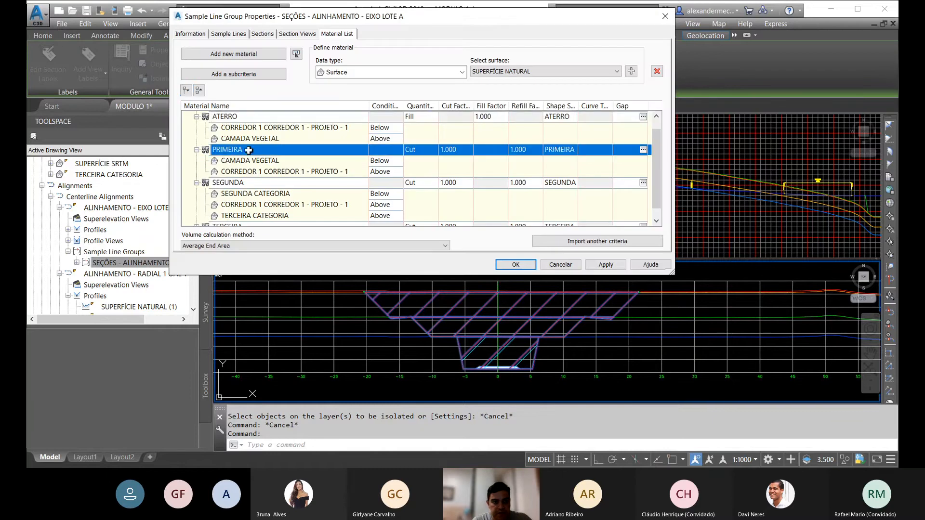
pyautogui.click(610, 72)
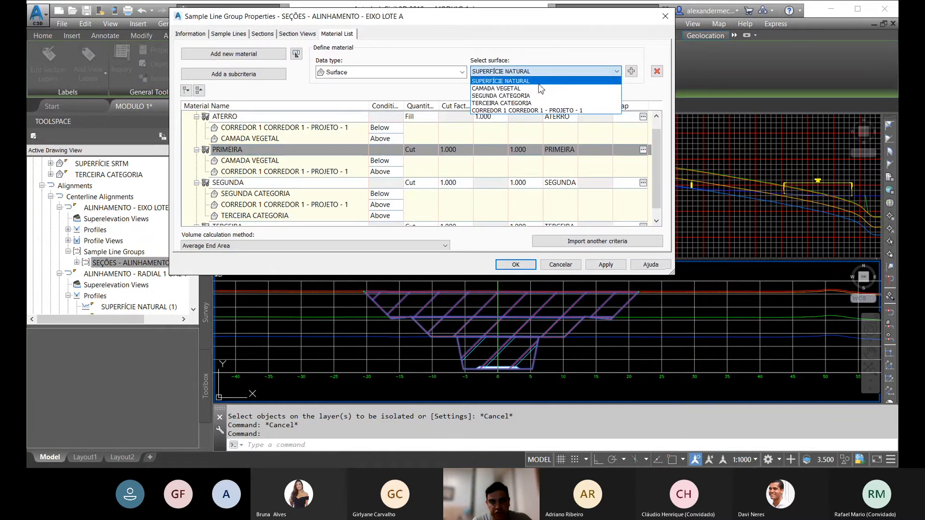
pyautogui.click(515, 96)
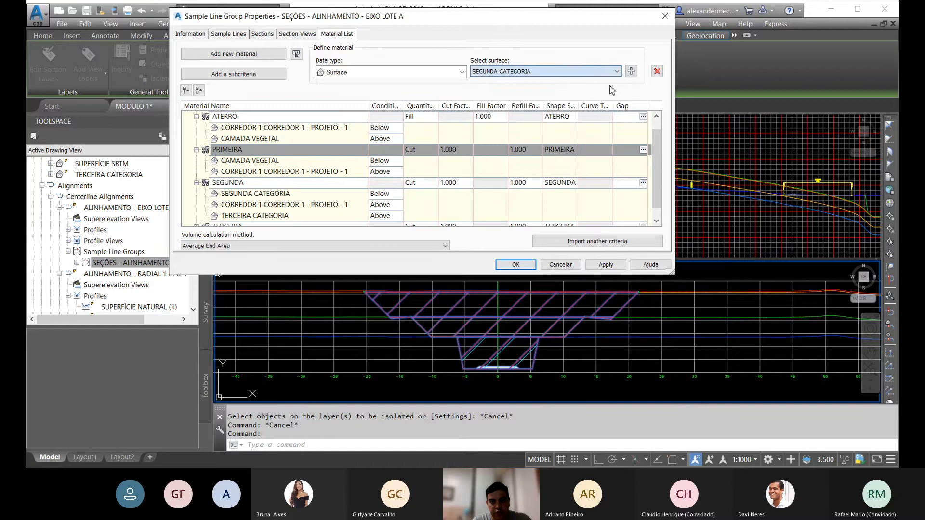
pyautogui.click(634, 73)
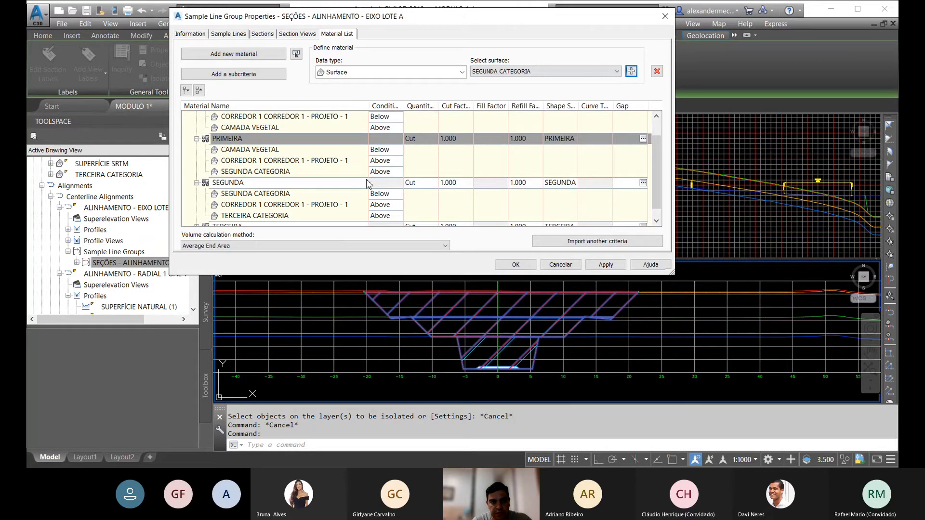
pyautogui.click(526, 266)
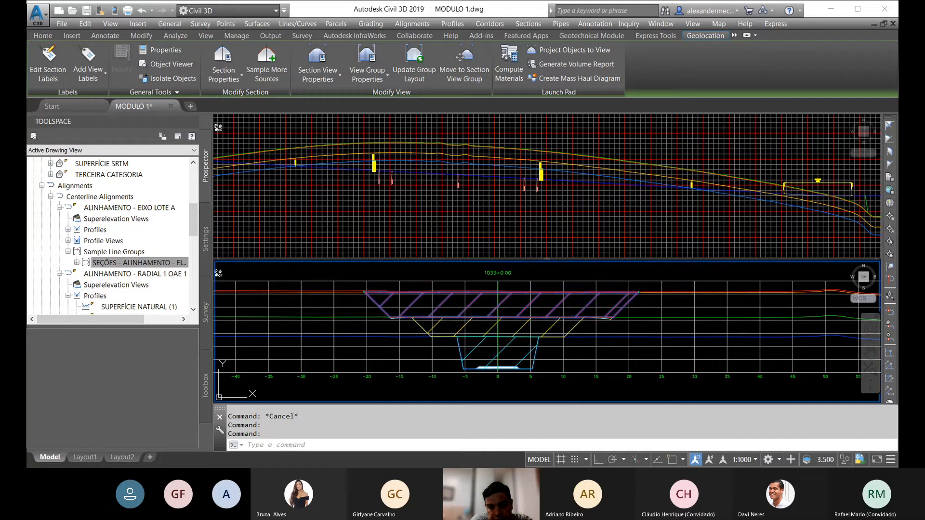
pyautogui.press('Escape')
pyautogui.press('Escape')
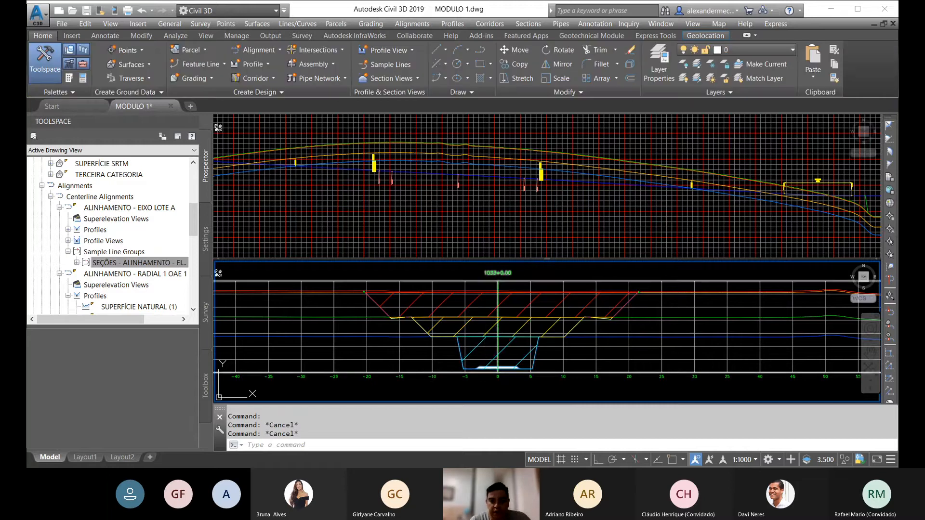
# Step: Inspect the object properties of the cyan TERCEIRA material section in section 1033+0.00, including its area and criteria, and close the palette
pyautogui.moveTo(497, 335)
pyautogui.mouseDown(button='middle')
pyautogui.moveTo(481, 312)
pyautogui.moveTo(484, 321)
pyautogui.mouseUp(button='middle')
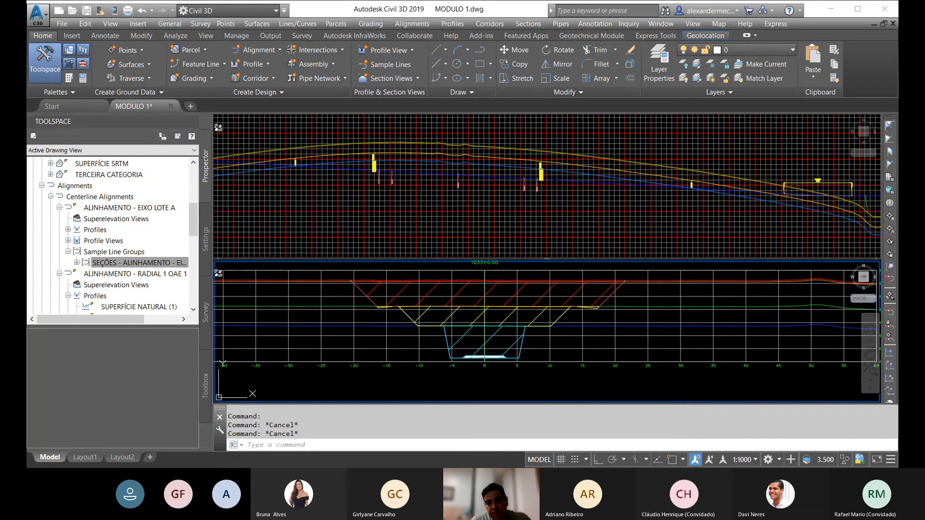
pyautogui.click(496, 332)
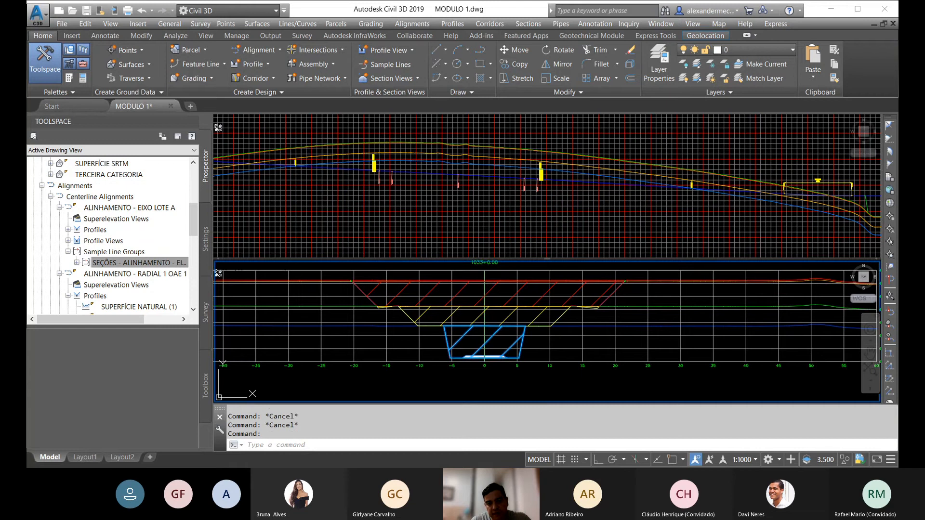
pyautogui.rightClick(499, 335)
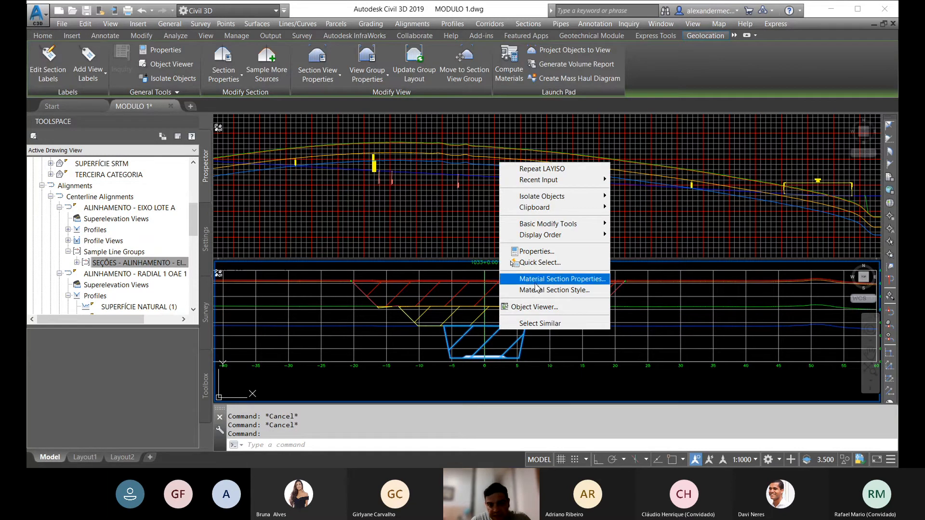
pyautogui.press('Escape')
pyautogui.press('Escape')
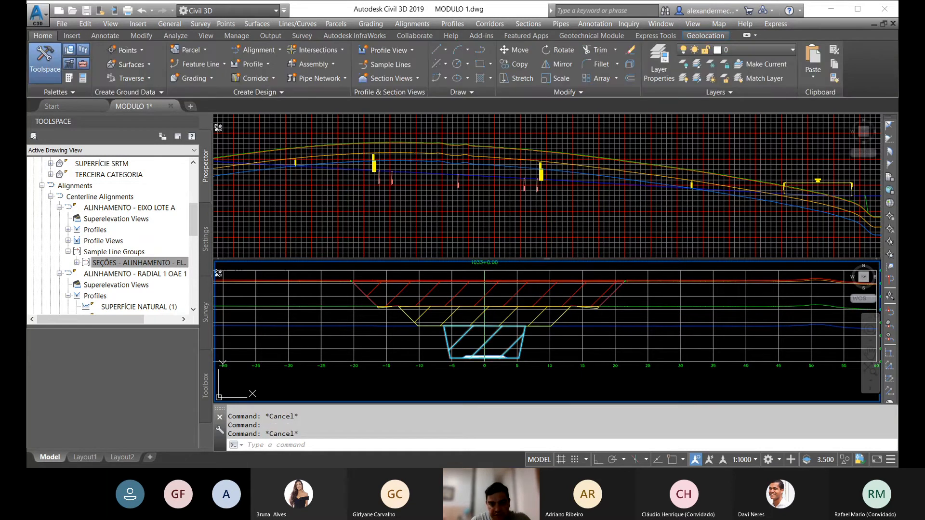
pyautogui.click(523, 337)
pyautogui.rightClick(523, 337)
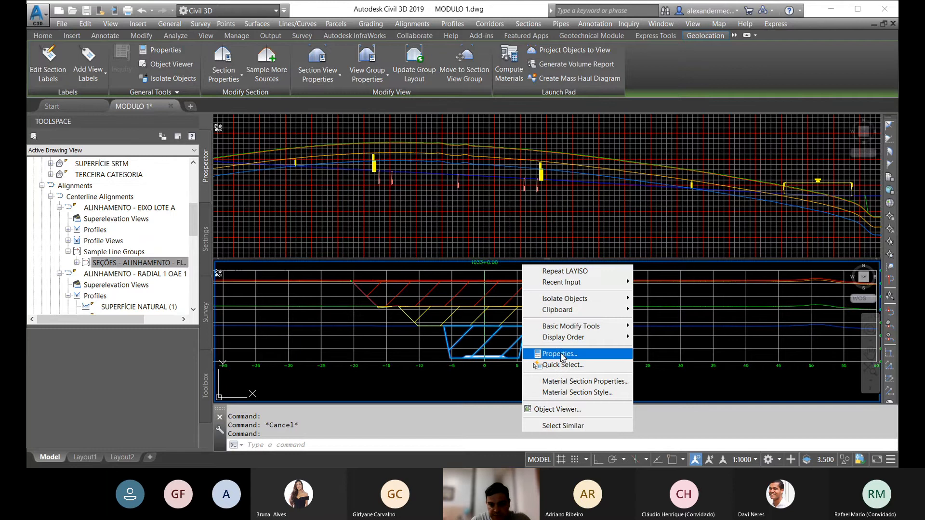
pyautogui.click(559, 354)
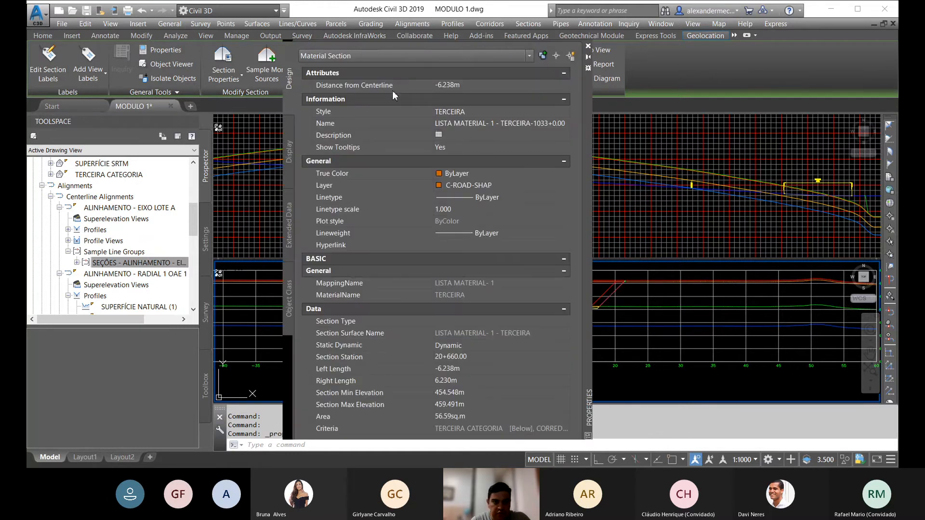
pyautogui.moveTo(588, 123); pyautogui.dragTo(417, 108)
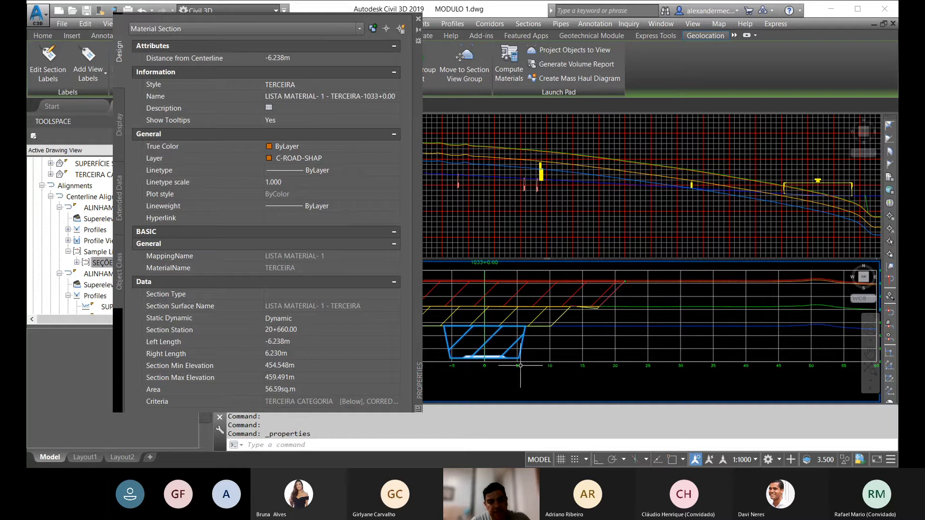
pyautogui.click(418, 19)
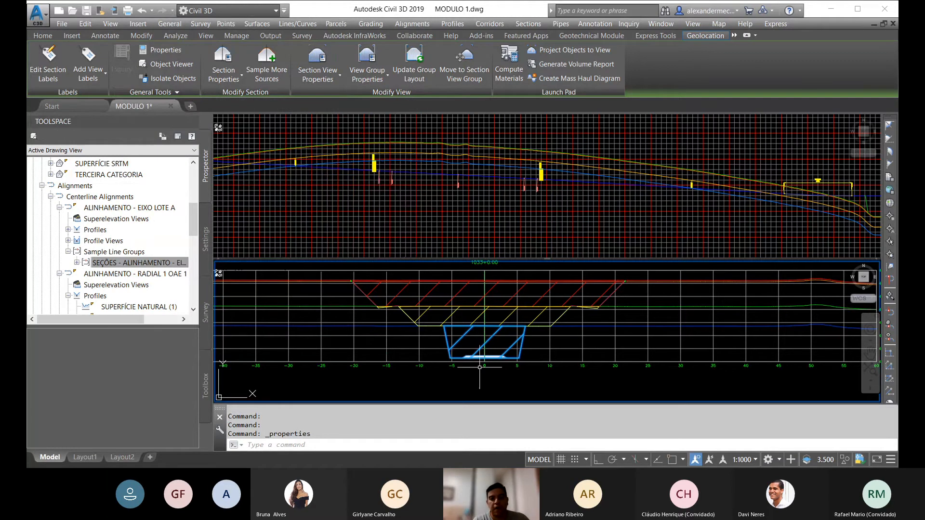
pyautogui.press('Escape')
# Step: Examine the first, second and third category cut areas in other cross sections of the section view grid
pyautogui.scroll(-4, 522, 284)
pyautogui.scroll(-8, 521, 285)
pyautogui.moveTo(580, 324); pyautogui.dragTo(465, 325, button='middle')
pyautogui.scroll(1, 488, 323)
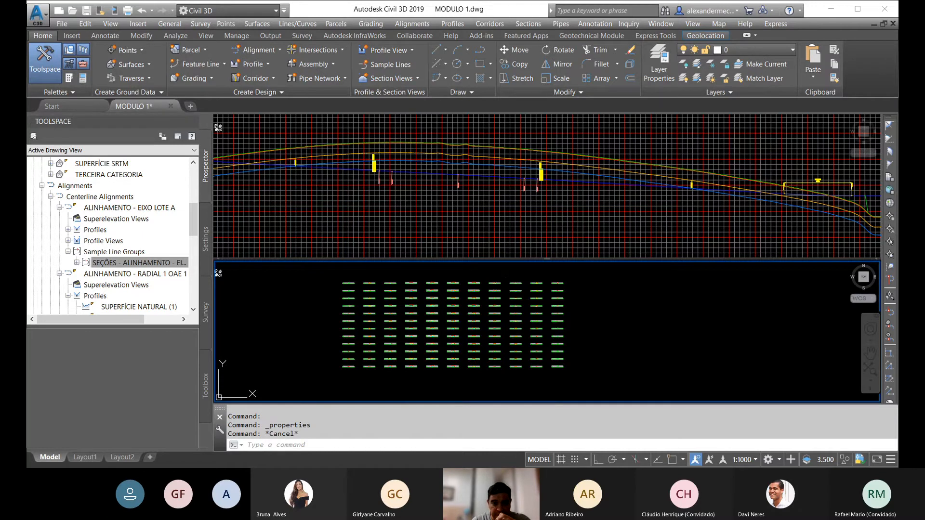
pyautogui.scroll(5, 528, 303)
pyautogui.moveTo(488, 285); pyautogui.dragTo(474, 391, button='middle')
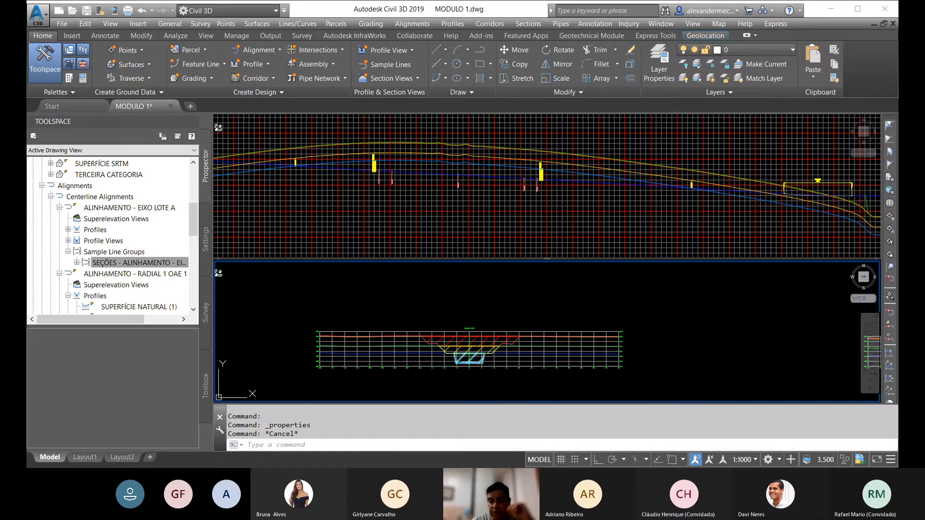
pyautogui.scroll(2, 472, 358)
pyautogui.moveTo(472, 357); pyautogui.dragTo(521, 354, button='middle')
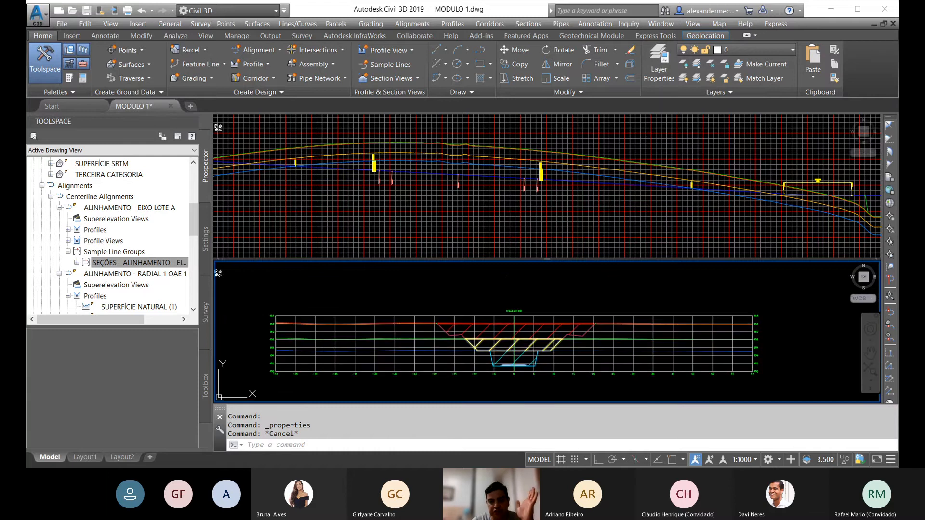
pyautogui.scroll(-6, 459, 310)
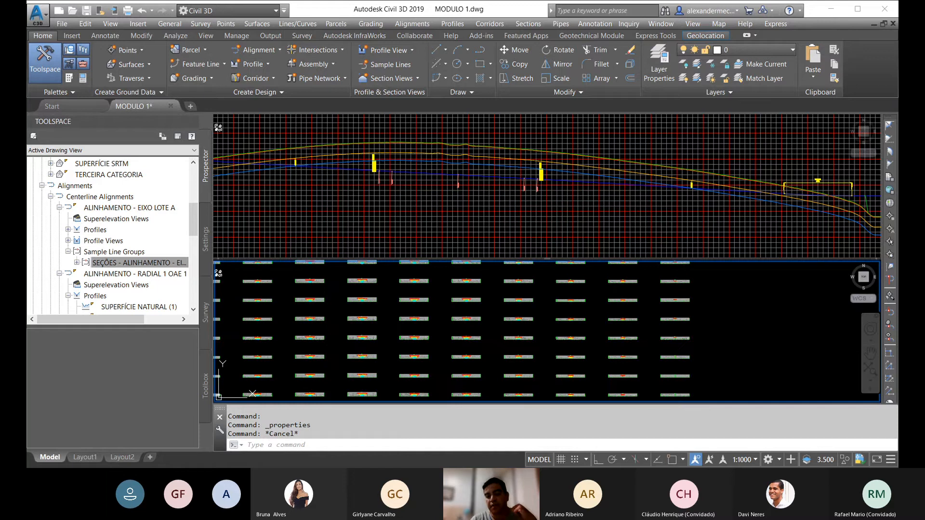
pyautogui.scroll(-4, 525, 297)
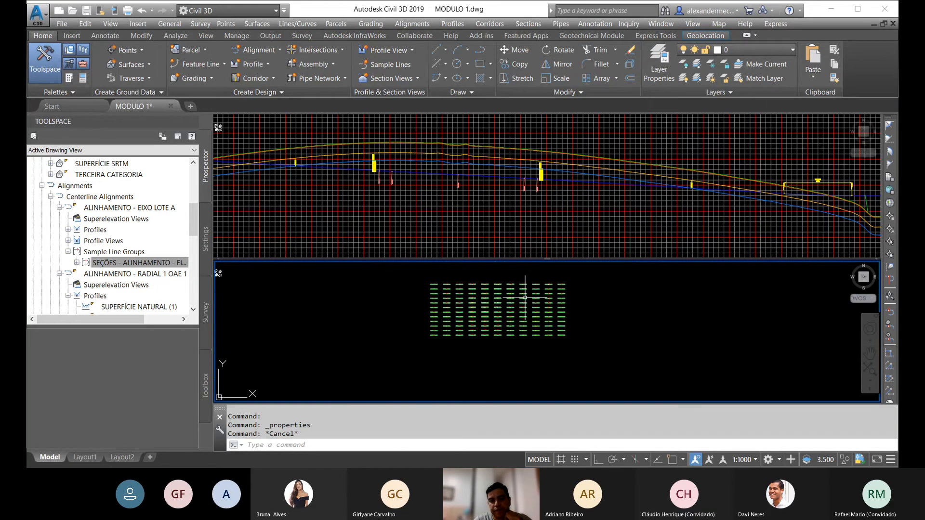
# Step: Examine the category surface profiles against the design grade along the full length of the EIXO LOTE A profile view
pyautogui.click(504, 197)
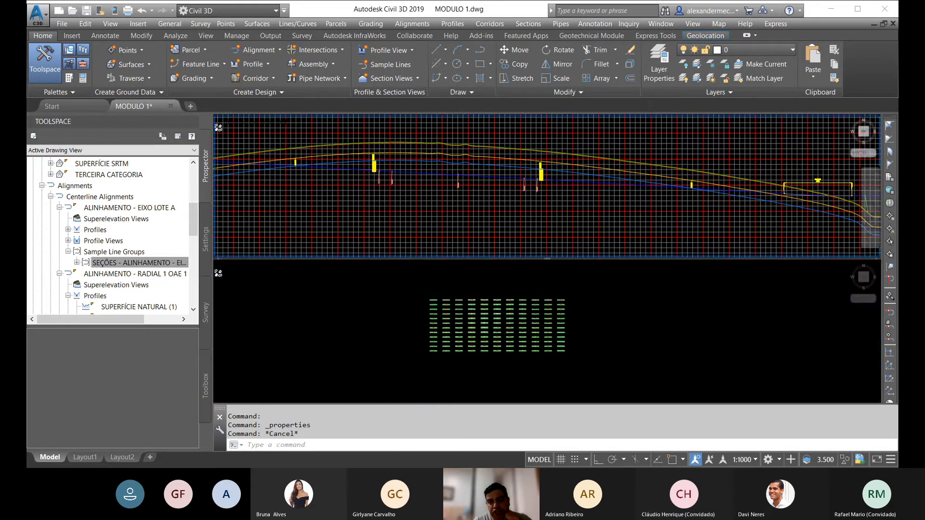
pyautogui.scroll(-6, 462, 184)
pyautogui.scroll(4, 428, 181)
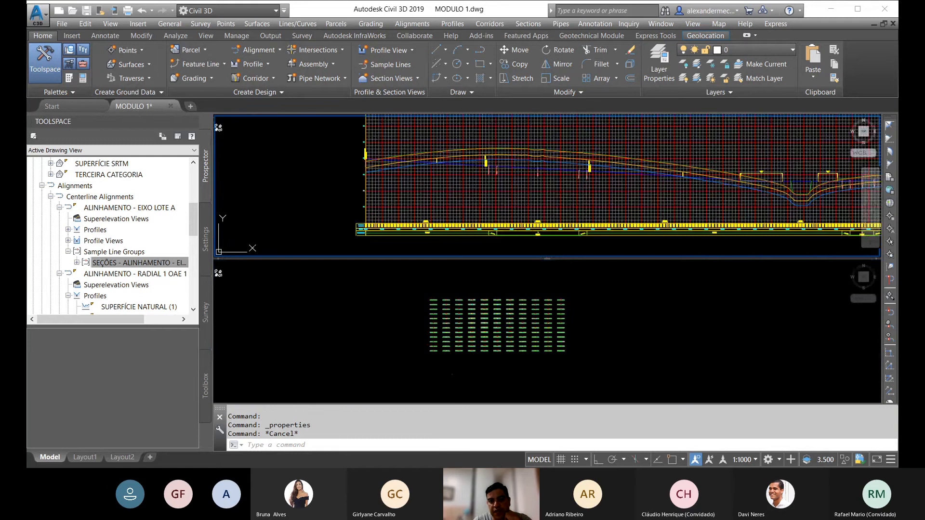
pyautogui.moveTo(617, 169); pyautogui.dragTo(405, 149, button='middle')
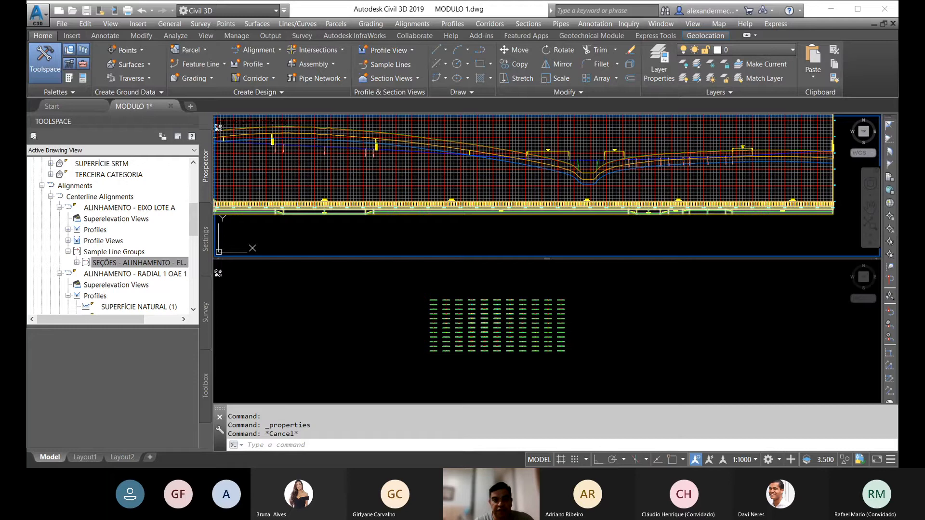
pyautogui.moveTo(439, 165); pyautogui.dragTo(571, 179, button='middle')
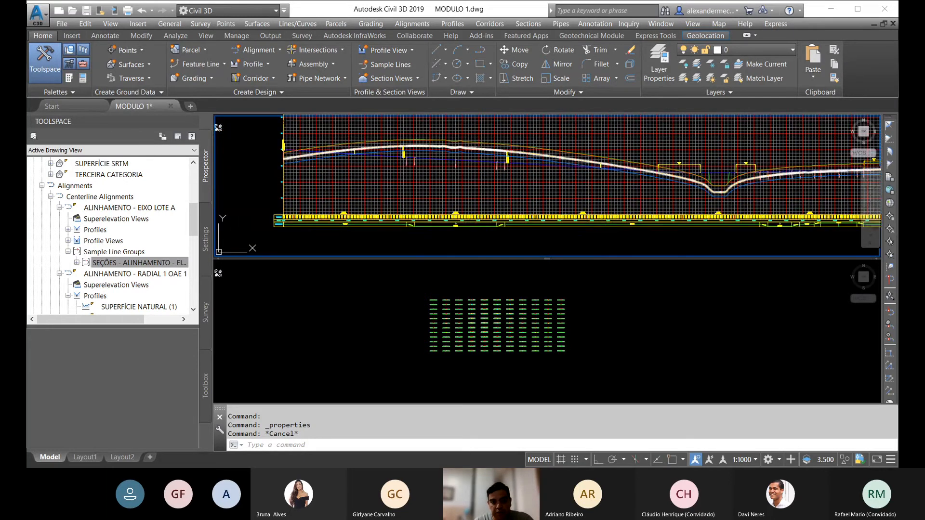
pyautogui.moveTo(592, 179); pyautogui.dragTo(522, 175, button='middle')
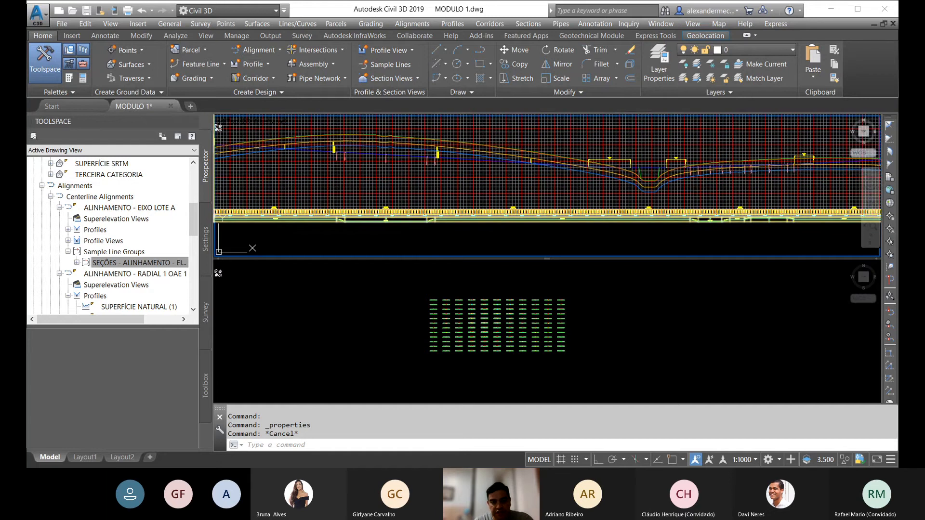
pyautogui.scroll(-5, 560, 161)
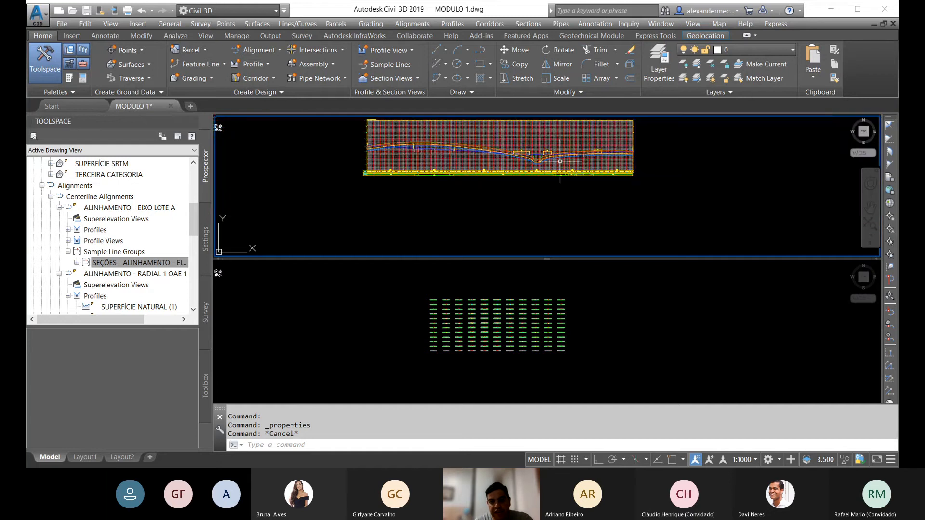
pyautogui.scroll(4, 424, 140)
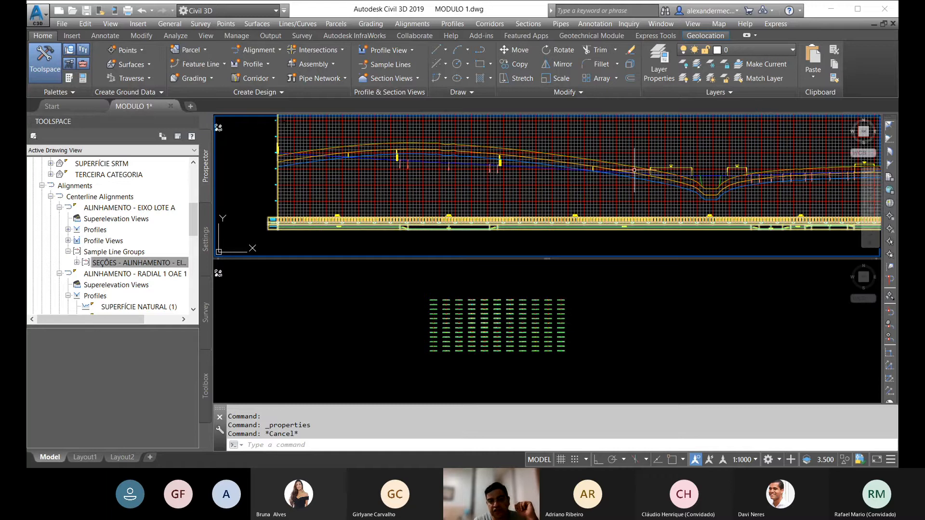
pyautogui.moveTo(634, 170); pyautogui.dragTo(383, 148, button='middle')
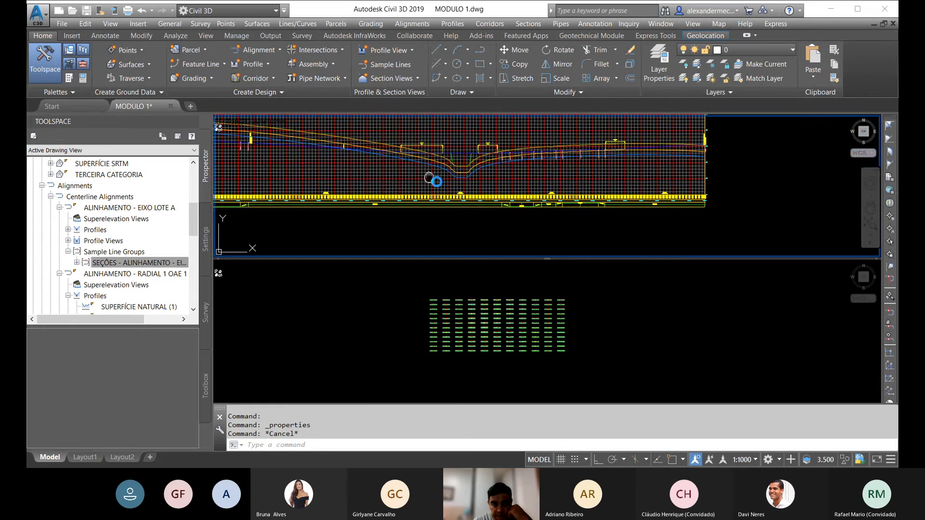
pyautogui.scroll(-3, 535, 144)
pyautogui.scroll(4, 460, 160)
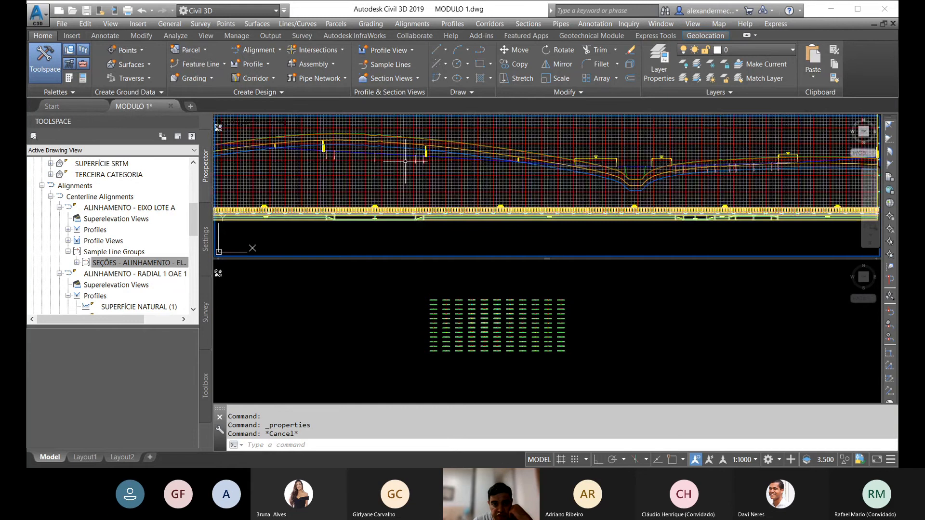
pyautogui.moveTo(697, 174); pyautogui.dragTo(667, 166, button='middle')
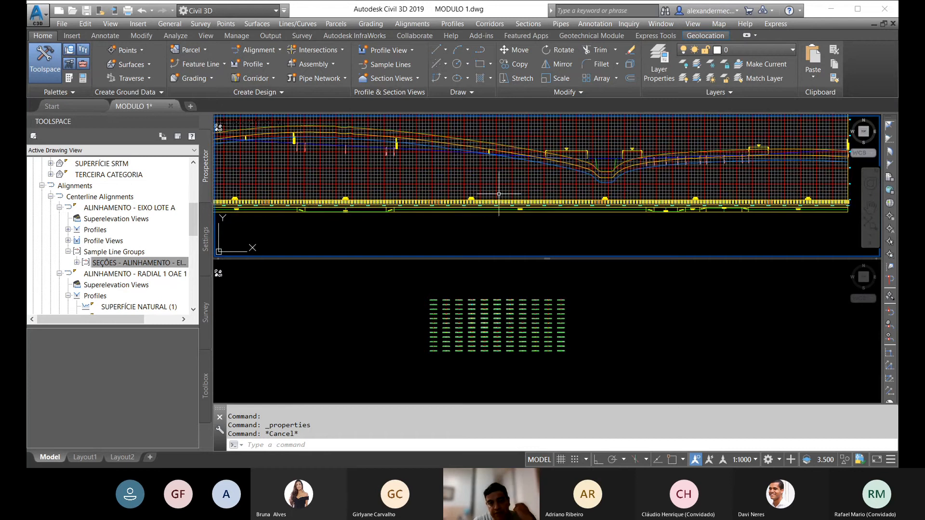
# Step: Review the overall layout of the plan, profile and section views, and check the cut areas in one cross section
pyautogui.scroll(-5, 489, 157)
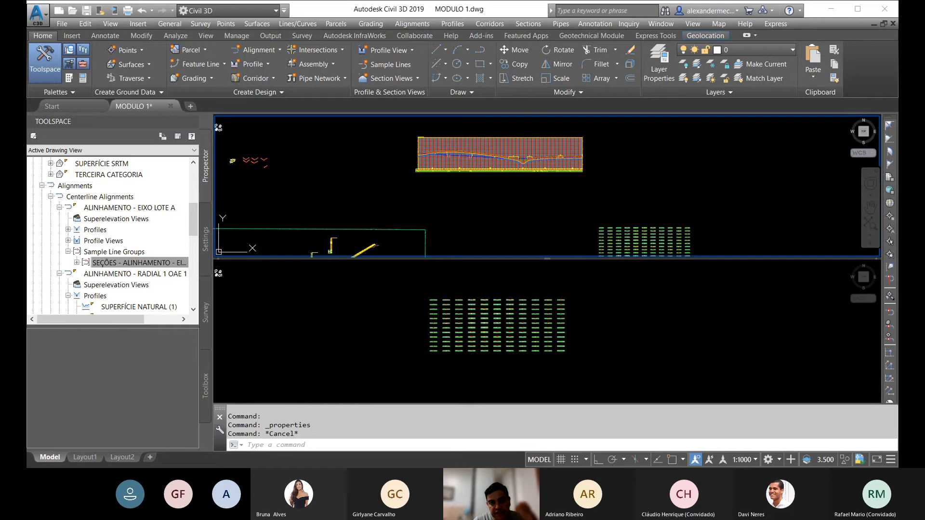
pyautogui.scroll(-6, 458, 198)
pyautogui.moveTo(447, 214); pyautogui.dragTo(484, 188, button='middle')
pyautogui.scroll(2, 440, 209)
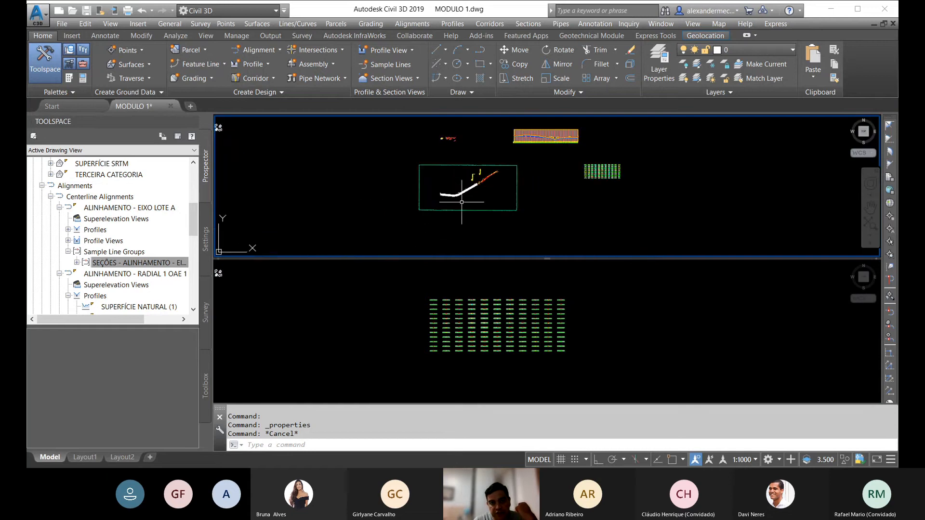
pyautogui.click(491, 325)
pyautogui.scroll(5, 492, 326)
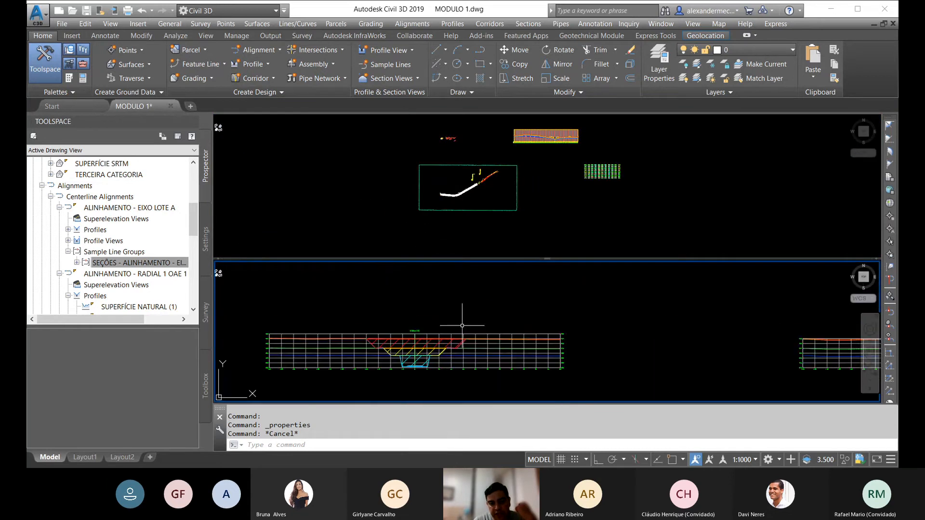
pyautogui.scroll(-3, 492, 326)
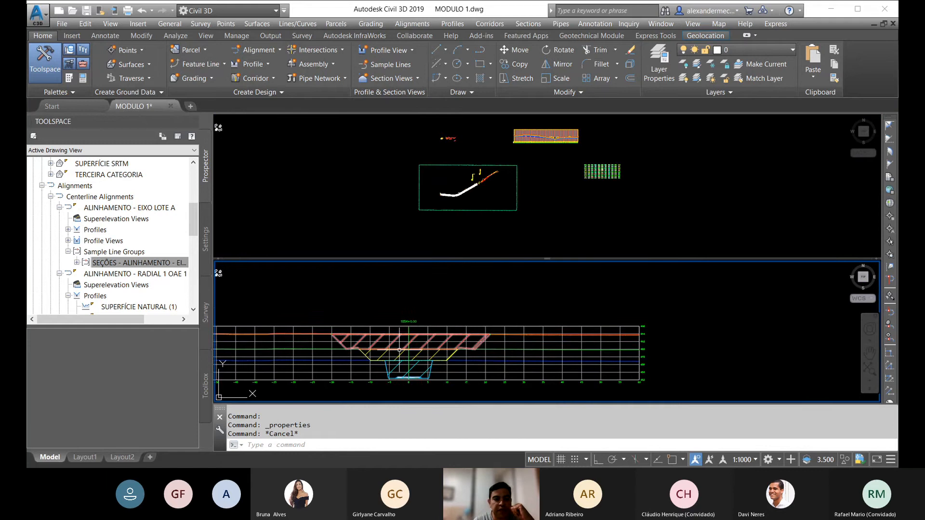
# Step: Set up a volume report for ALINHAMENTO - EIXO LOTE A with its SEÇÕES sample line group and material list LISTA MATERIAL- 1
pyautogui.scroll(-1, 493, 326)
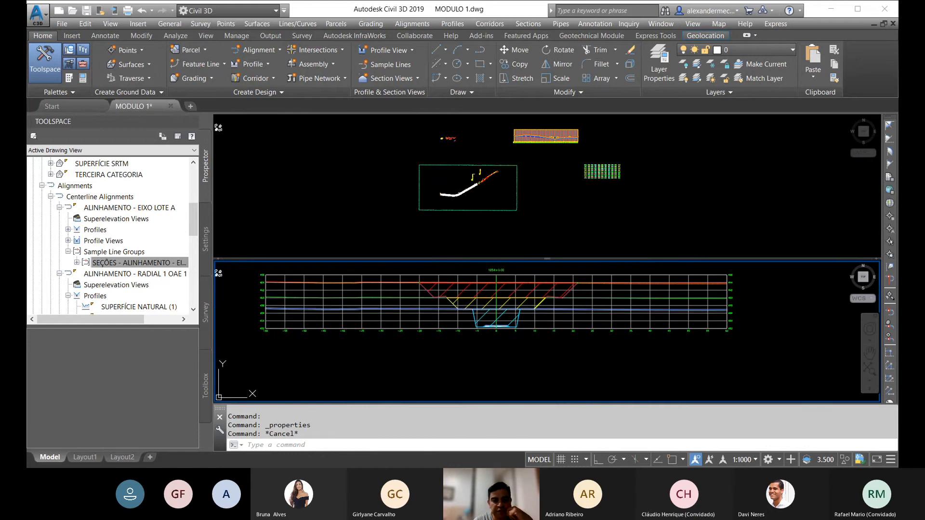
pyautogui.moveTo(538, 321); pyautogui.dragTo(504, 325, button='middle')
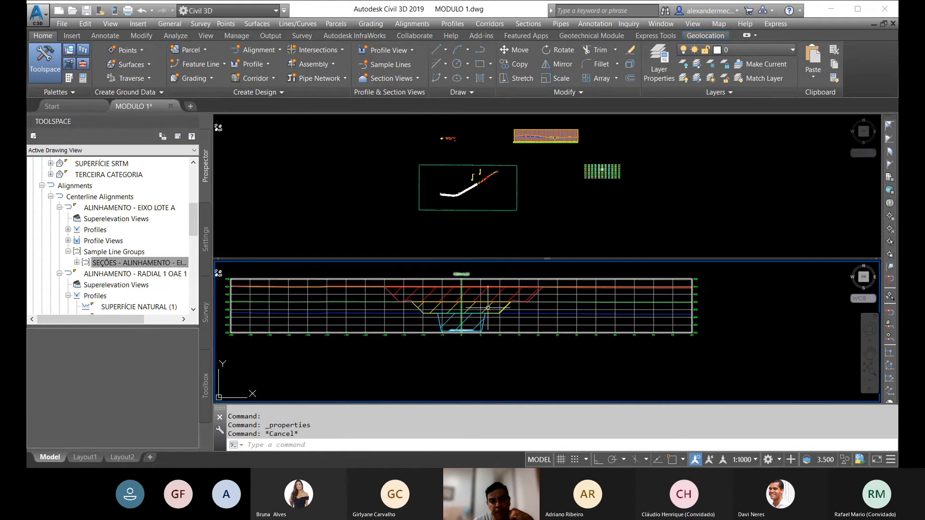
pyautogui.click(530, 24)
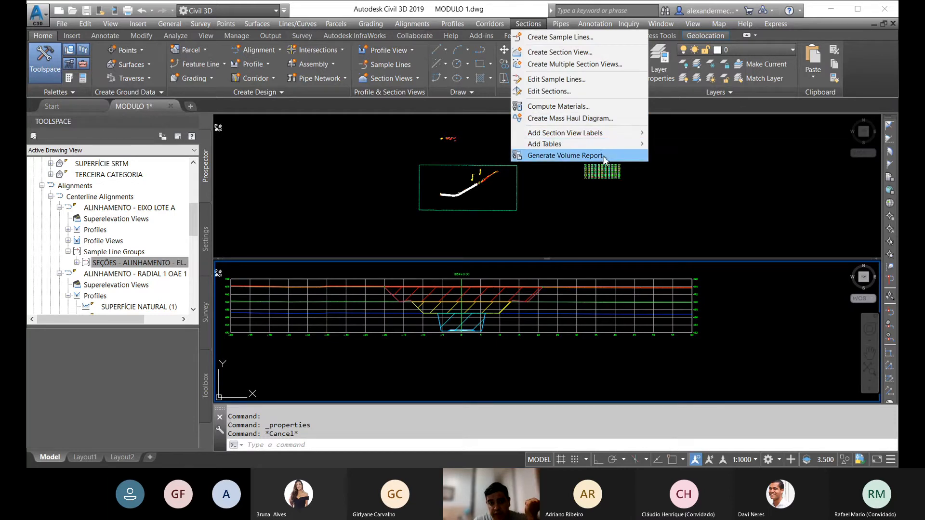
pyautogui.click(560, 155)
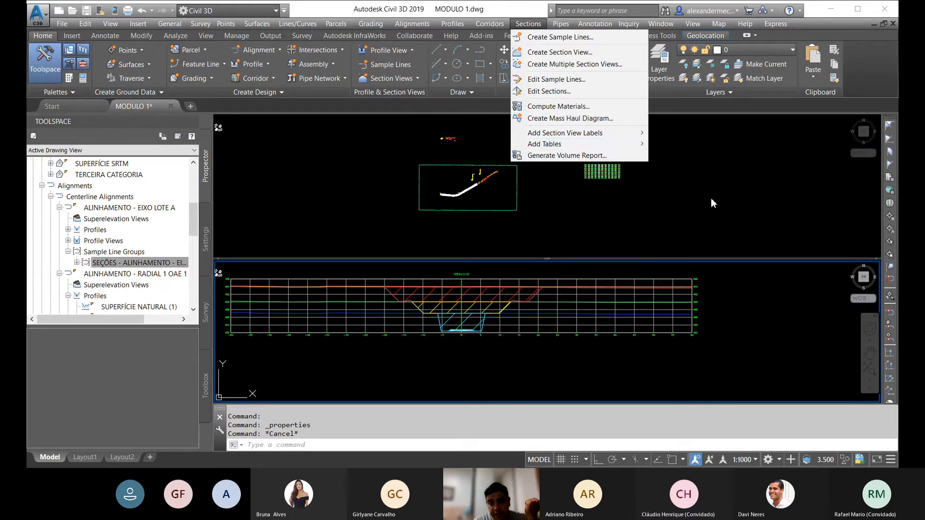
pyautogui.click(528, 23)
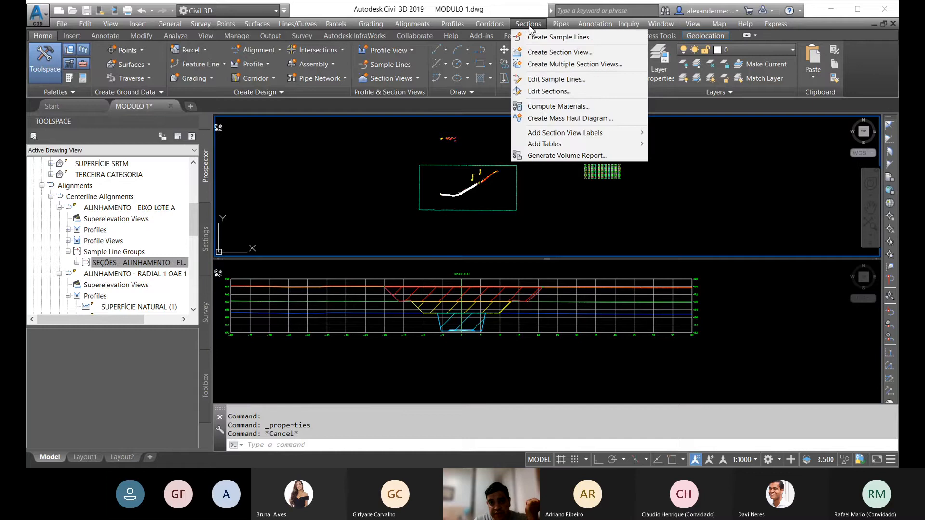
pyautogui.click(548, 156)
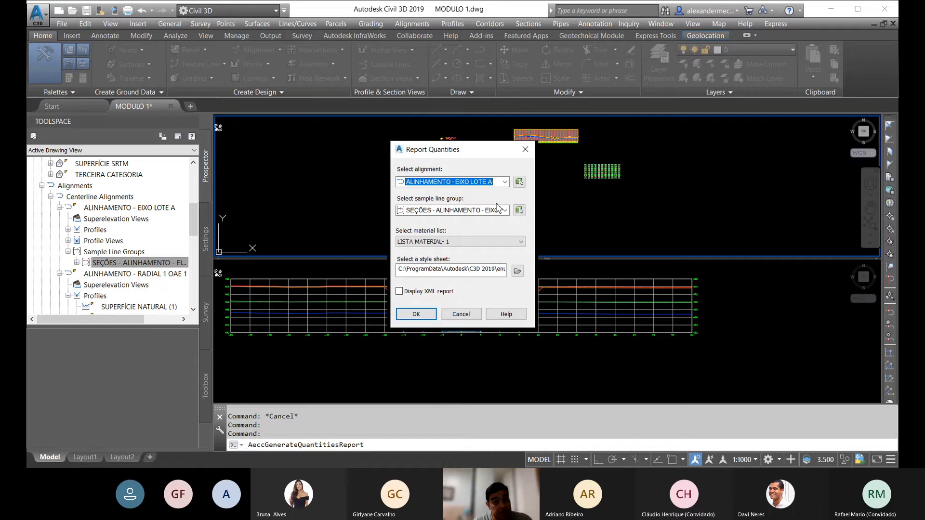
pyautogui.click(504, 181)
pyautogui.click(504, 182)
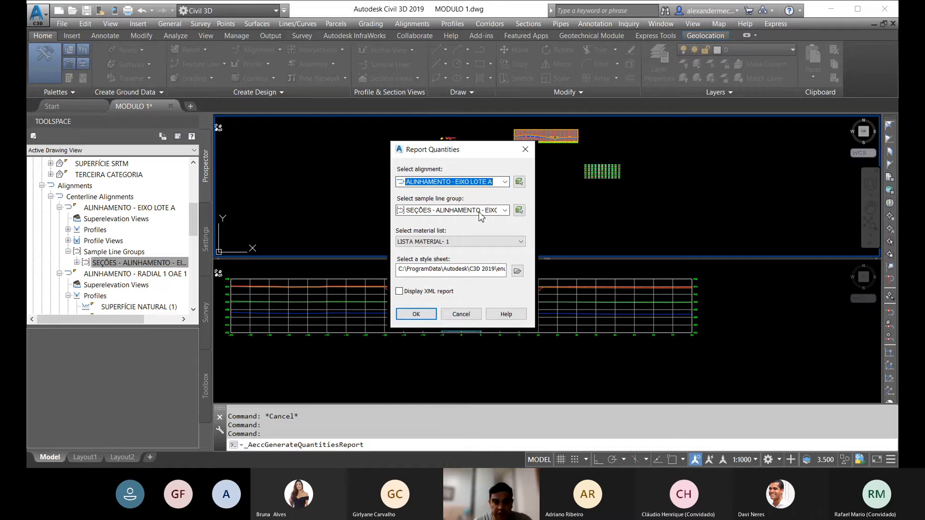
pyautogui.click(506, 210)
pyautogui.click(505, 211)
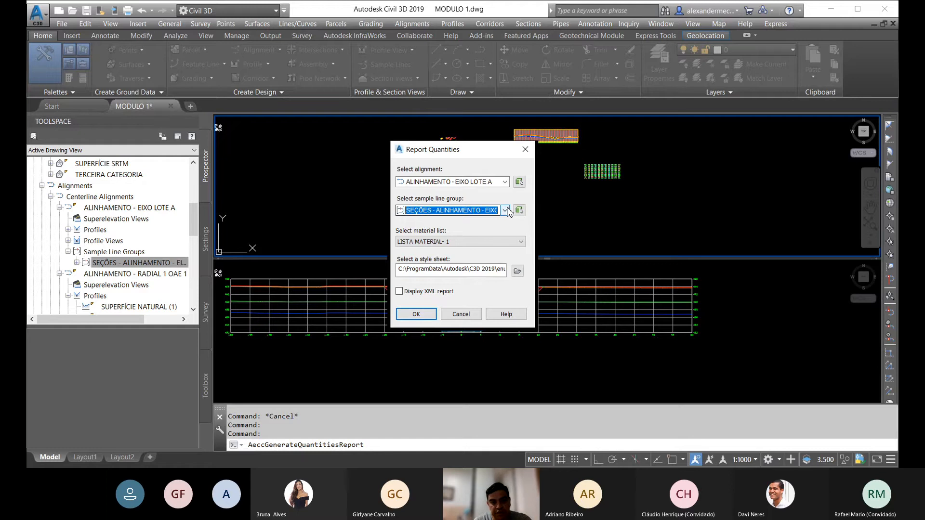
pyautogui.click(523, 245)
pyautogui.click(523, 245)
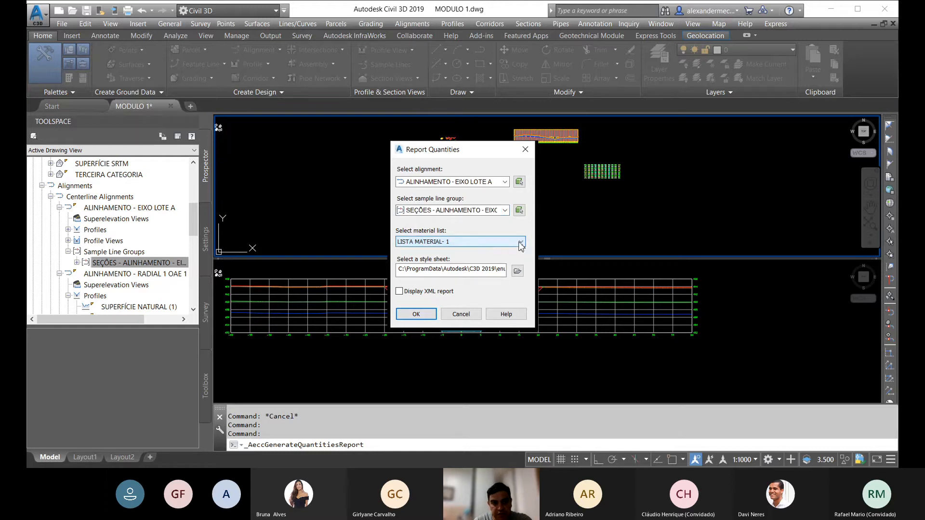
pyautogui.click(520, 244)
pyautogui.click(495, 244)
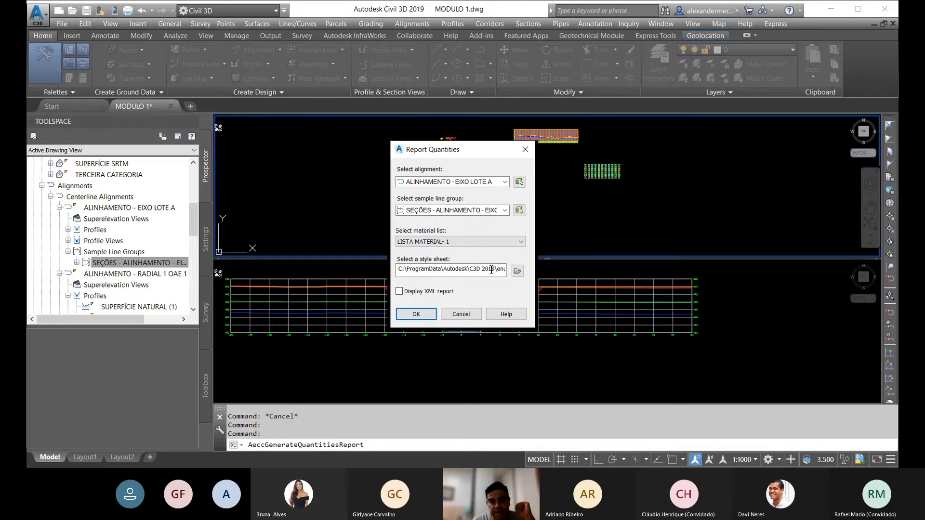
# Step: Browse the available XSL style sheets, including MATERIAIS, and generate the quantities report
pyautogui.click(518, 272)
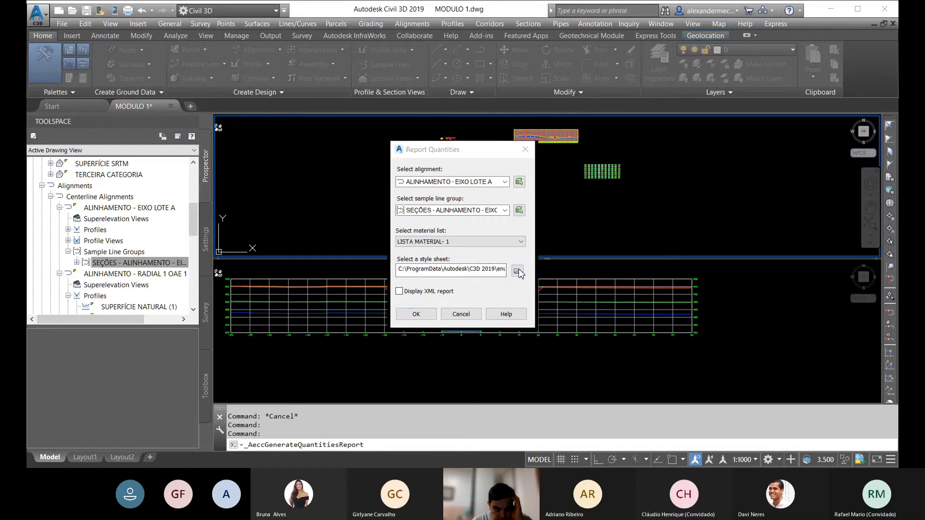
pyautogui.click(517, 271)
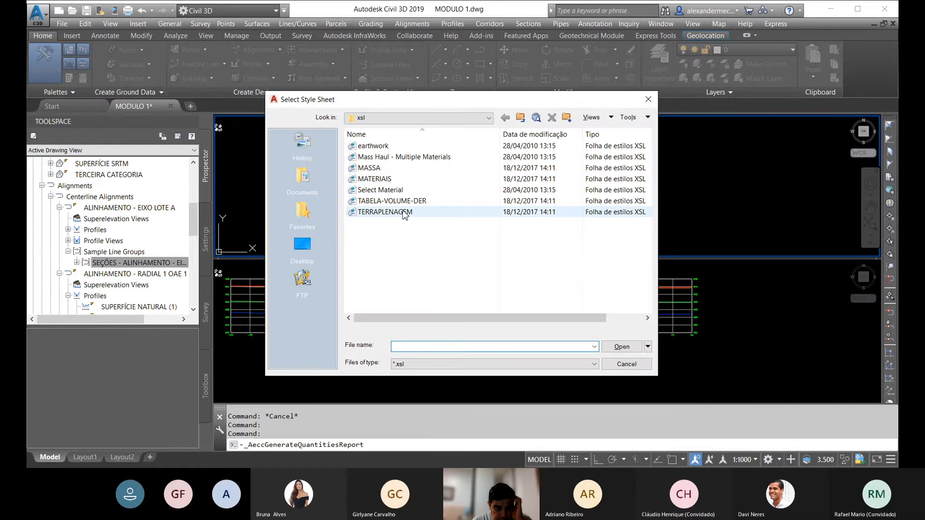
pyautogui.click(381, 181)
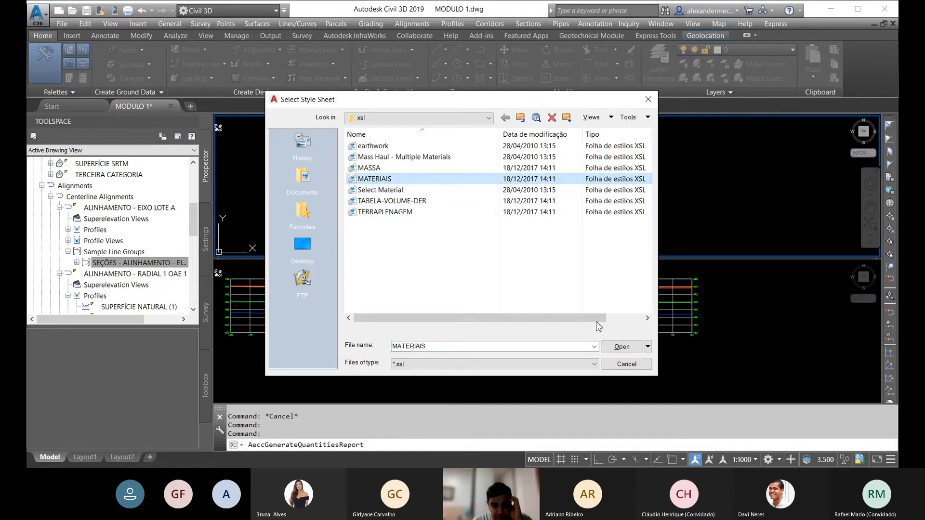
pyautogui.click(628, 366)
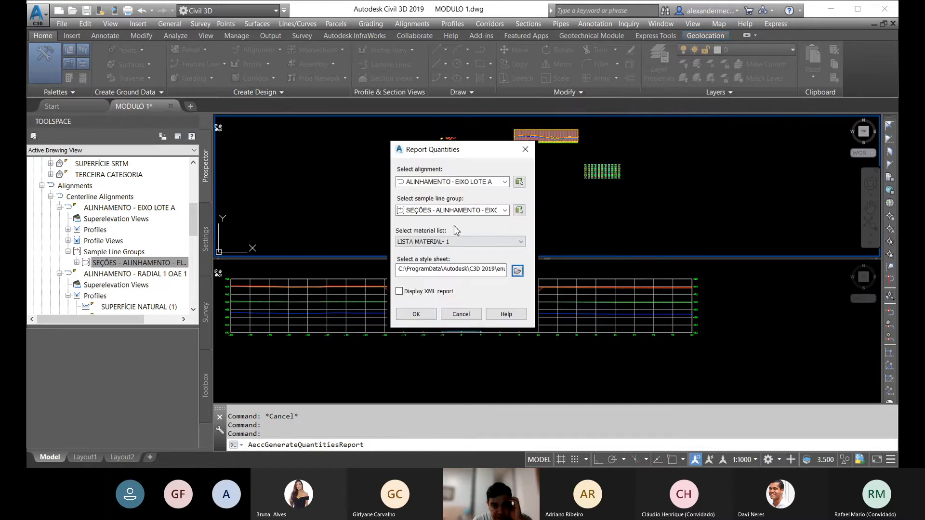
pyautogui.click(416, 315)
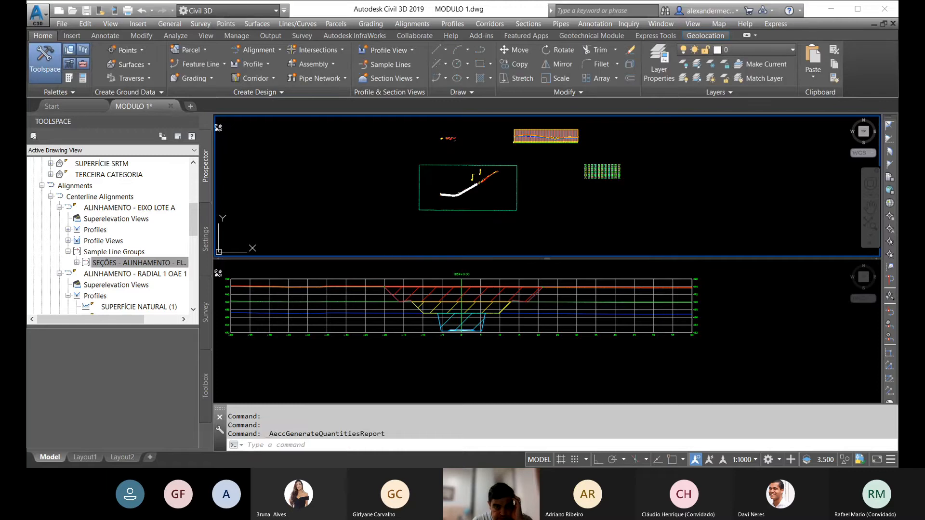
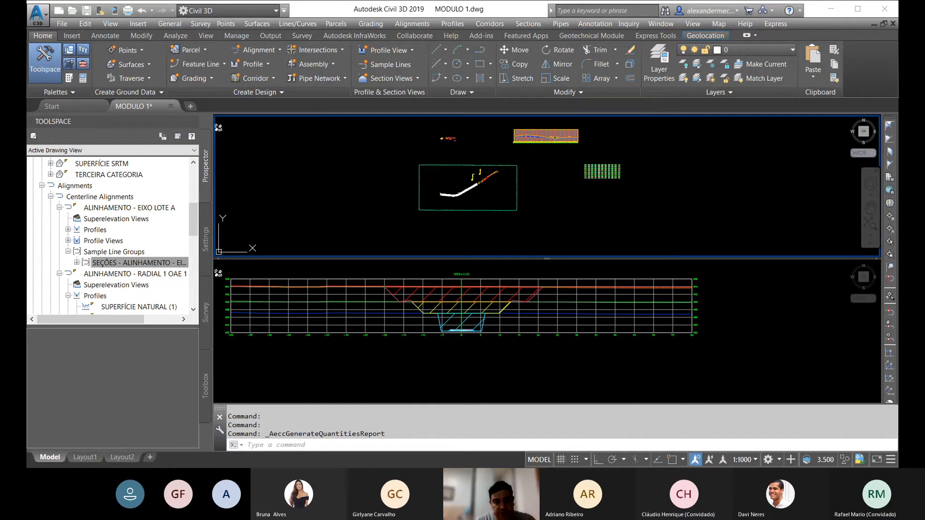
# Step: Generate a volume report for ALINHAMENTO - EIXO LOTE A with material list LISTA MATERIAL- 1 and the MATERIAIS style sheet
pyautogui.moveTo(368, 192); pyautogui.dragTo(375, 197, button='middle')
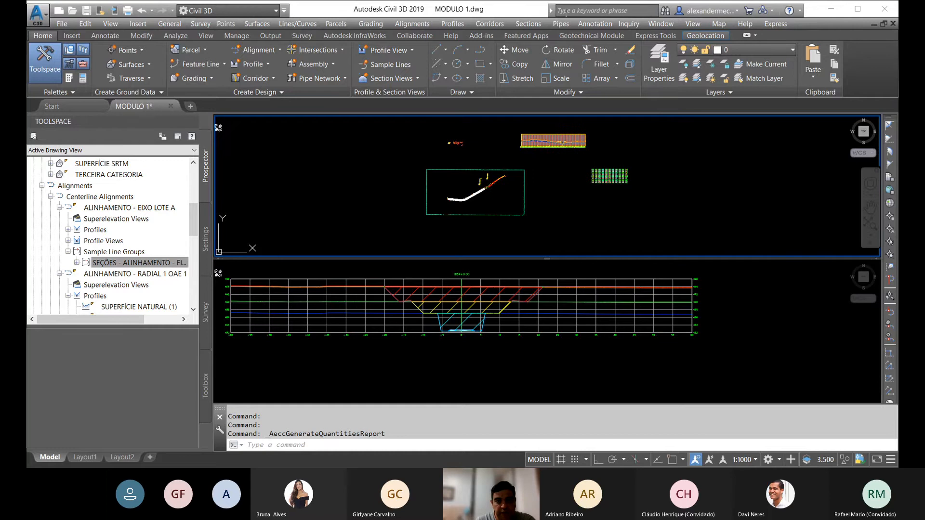
pyautogui.click(525, 24)
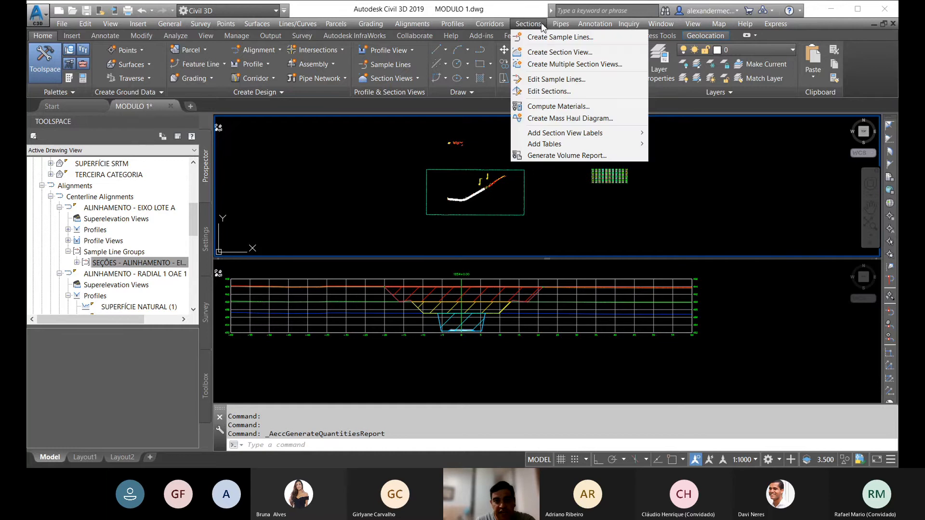
pyautogui.click(549, 155)
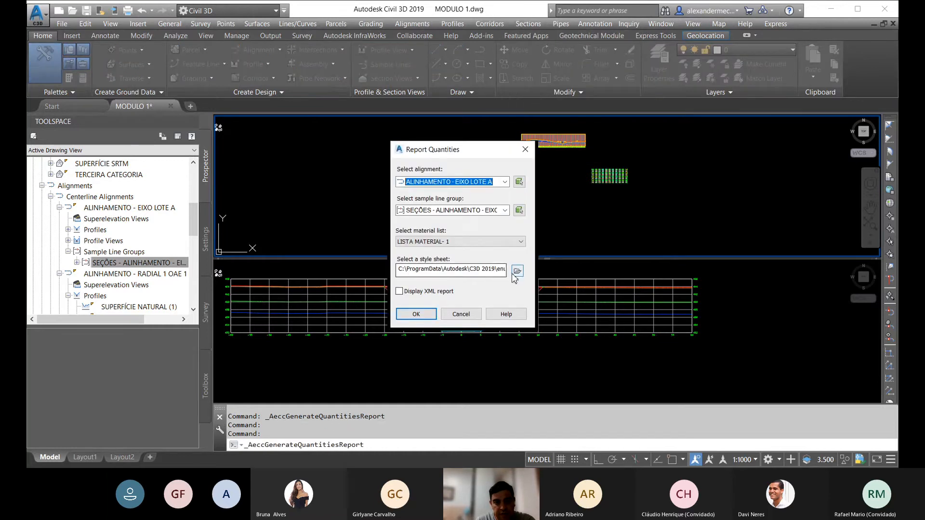
pyautogui.click(517, 271)
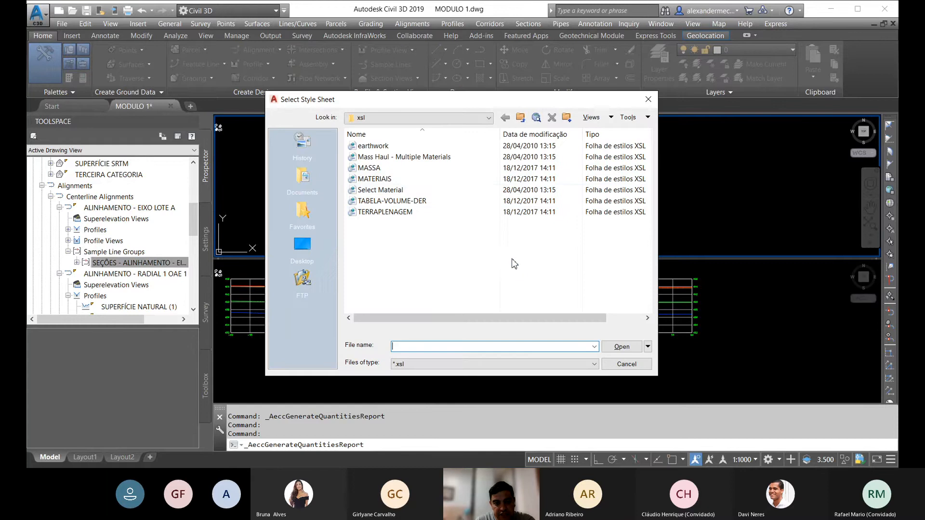
pyautogui.click(379, 180)
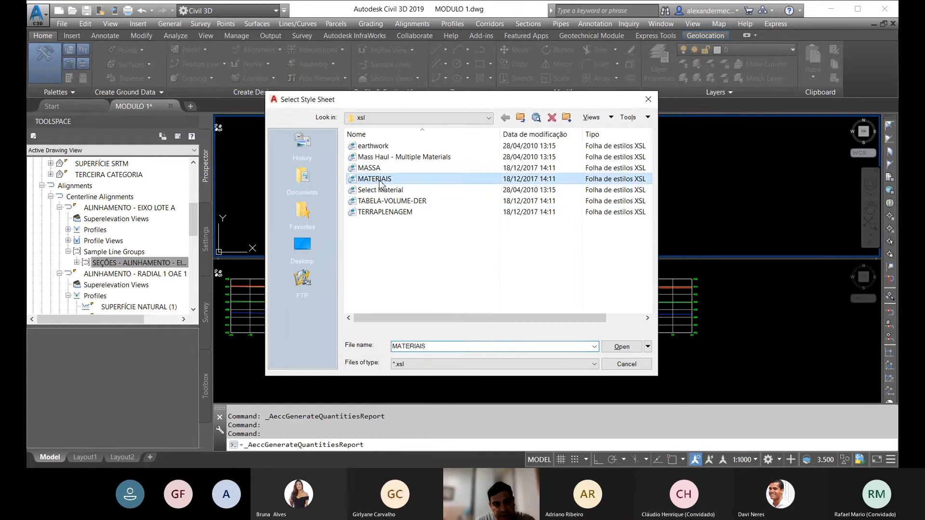
pyautogui.click(622, 347)
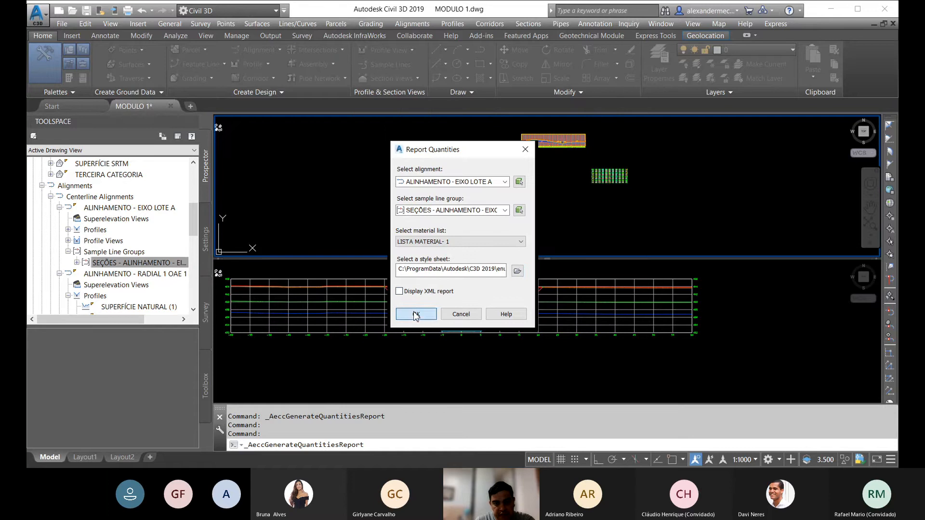
pyautogui.click(416, 314)
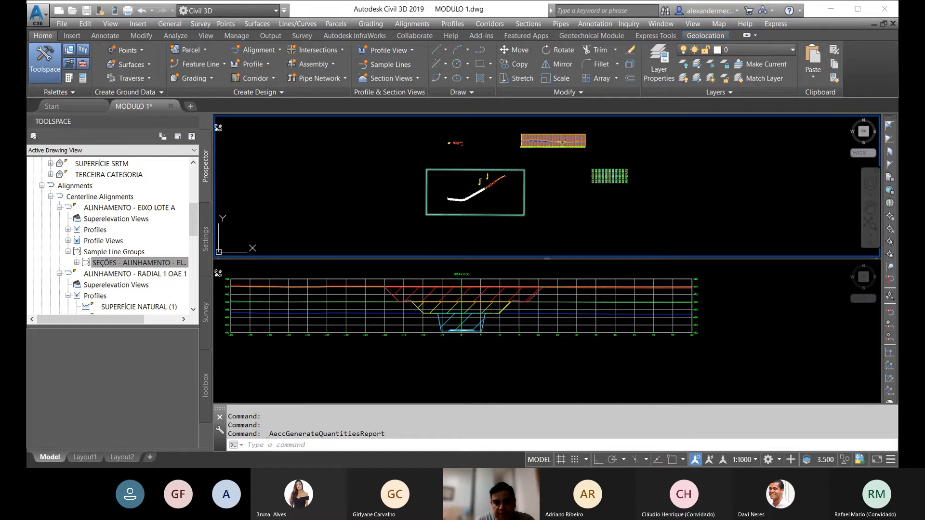
# Step: Look through the grid of cross sections and locate the 1008+0.00 section containing first and second category cut
pyautogui.click(469, 304)
pyautogui.scroll(-10, 469, 317)
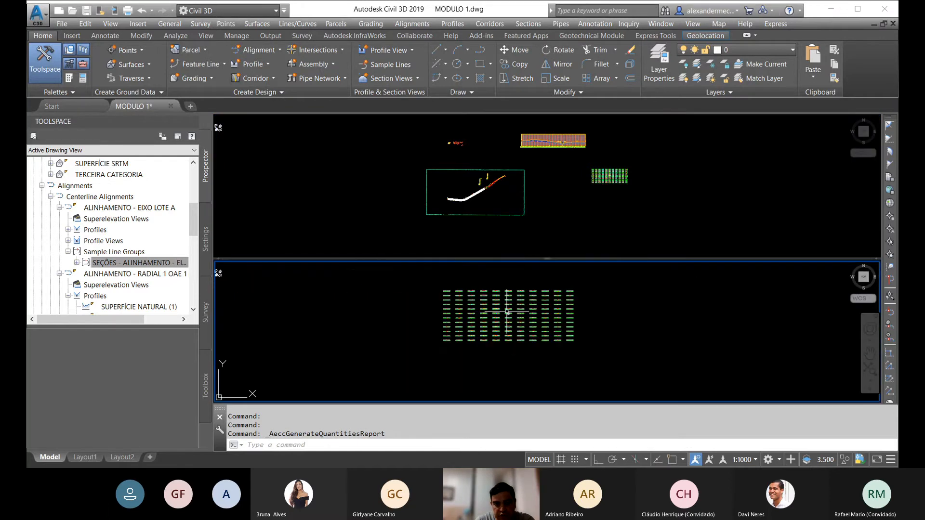
pyautogui.scroll(5, 464, 298)
pyautogui.scroll(8, 444, 294)
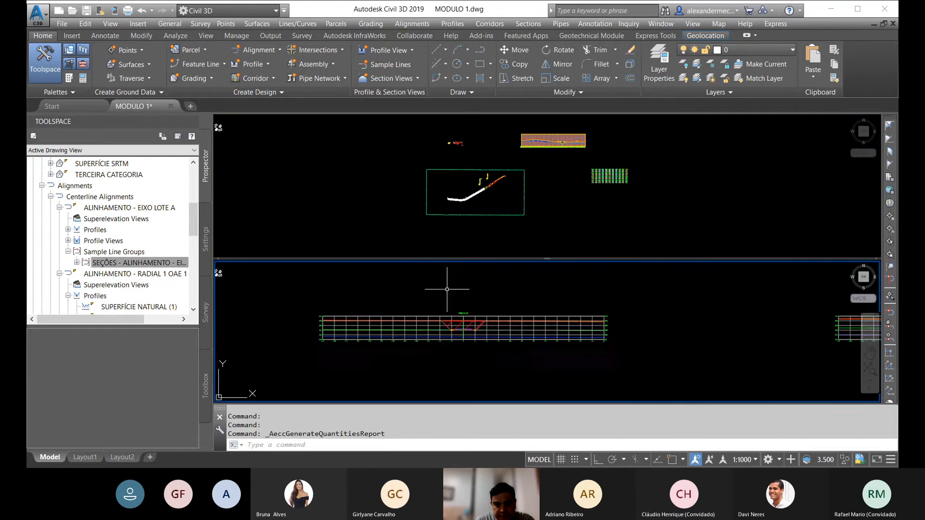
pyautogui.scroll(-6, 473, 290)
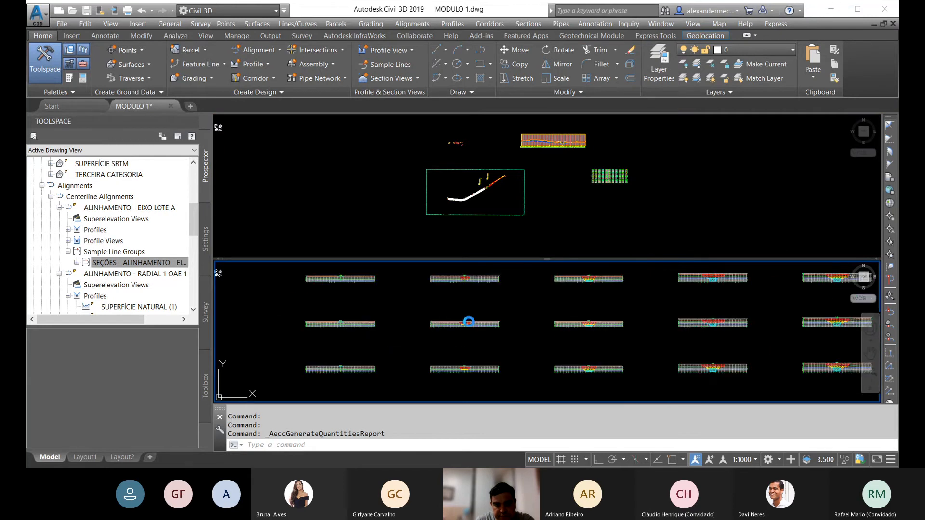
pyautogui.scroll(6, 469, 324)
pyautogui.scroll(-7, 435, 330)
pyautogui.moveTo(445, 360); pyautogui.dragTo(441, 300, button='middle')
pyautogui.scroll(6, 433, 346)
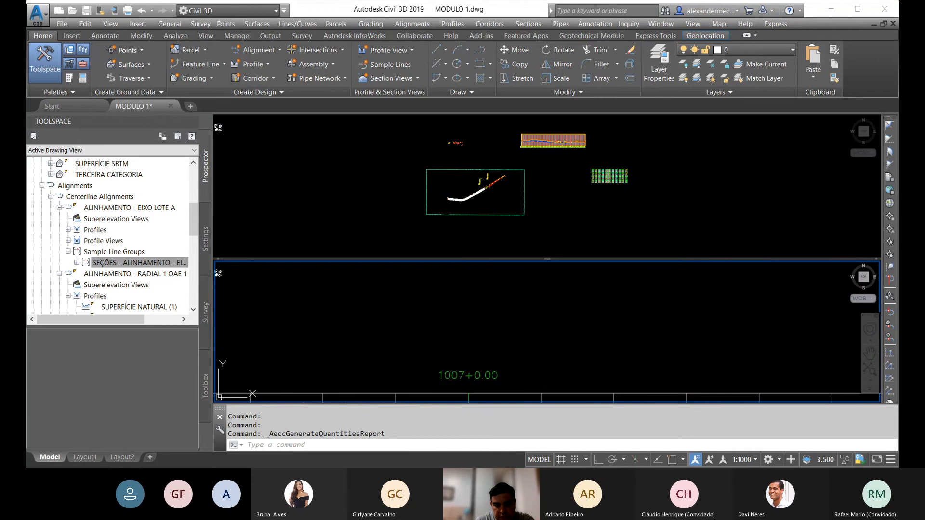
pyautogui.scroll(-5, 467, 325)
pyautogui.scroll(6, 468, 324)
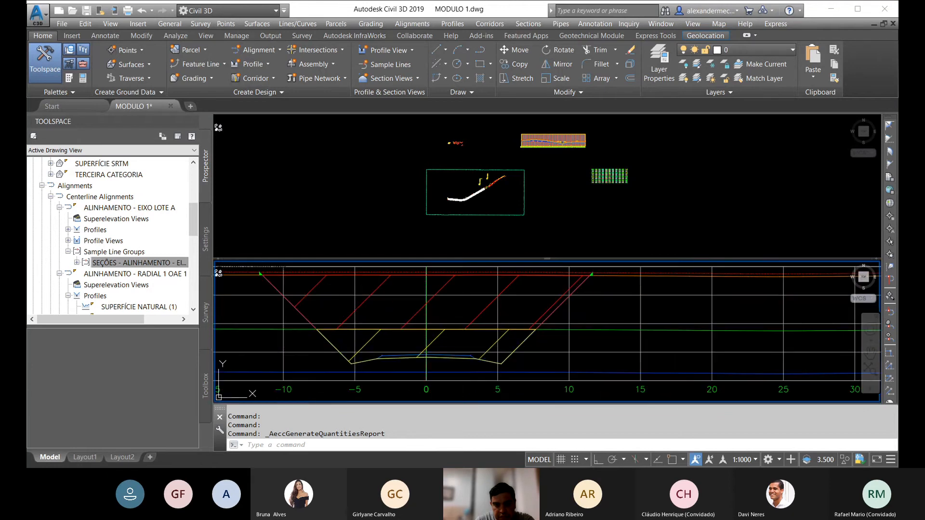
# Step: Inspect the properties of the SEGUNDA material section in this cross section and check its area
pyautogui.click(436, 338)
pyautogui.rightClick(517, 236)
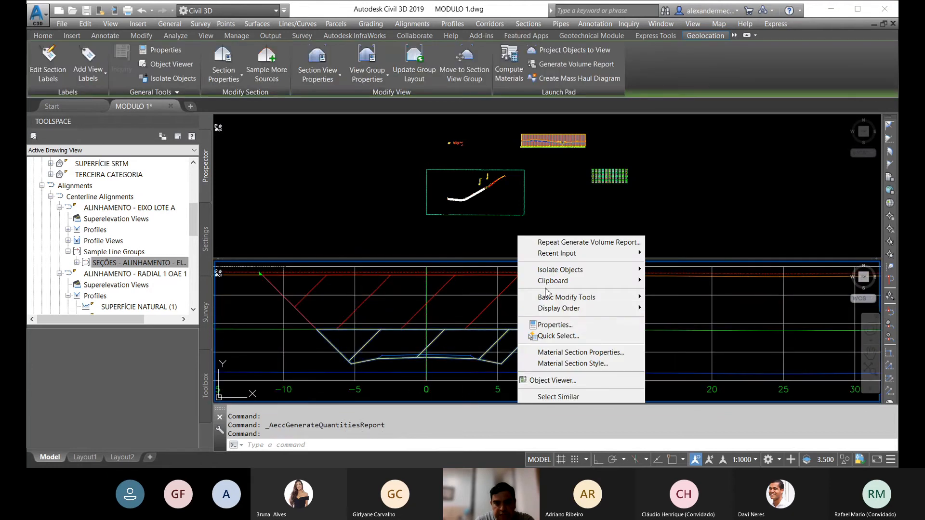
pyautogui.click(559, 327)
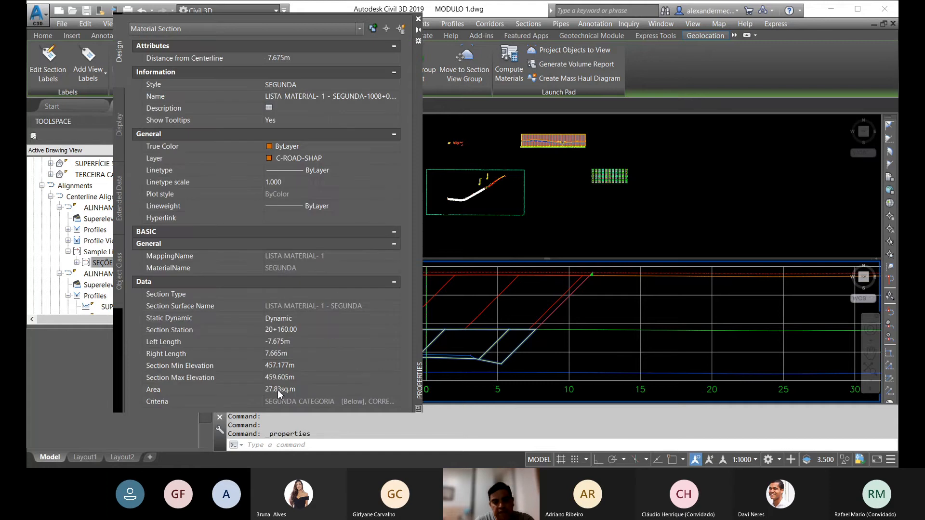
pyautogui.click(418, 19)
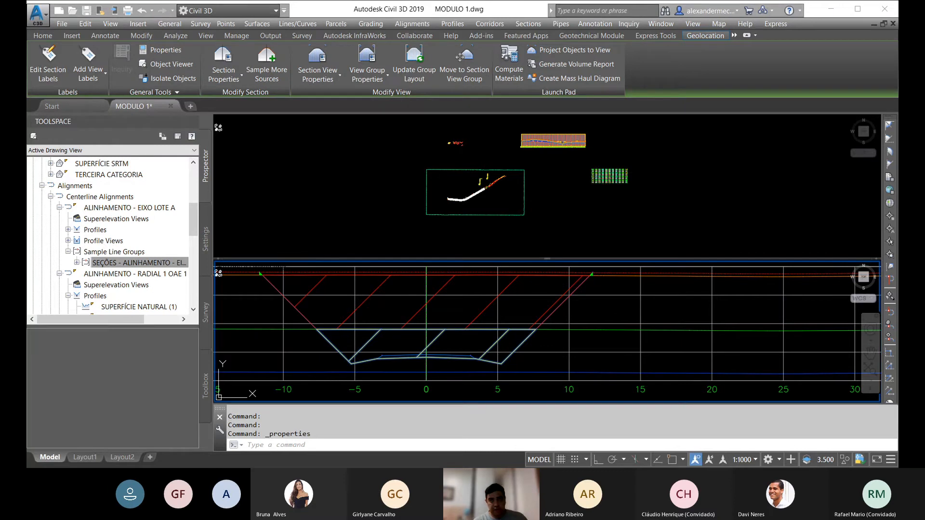
# Step: Run the volume report again for the EIXO LOTE A sections, reviewing the XSL style sheets and the MATERIAIS option
pyautogui.click(141, 263)
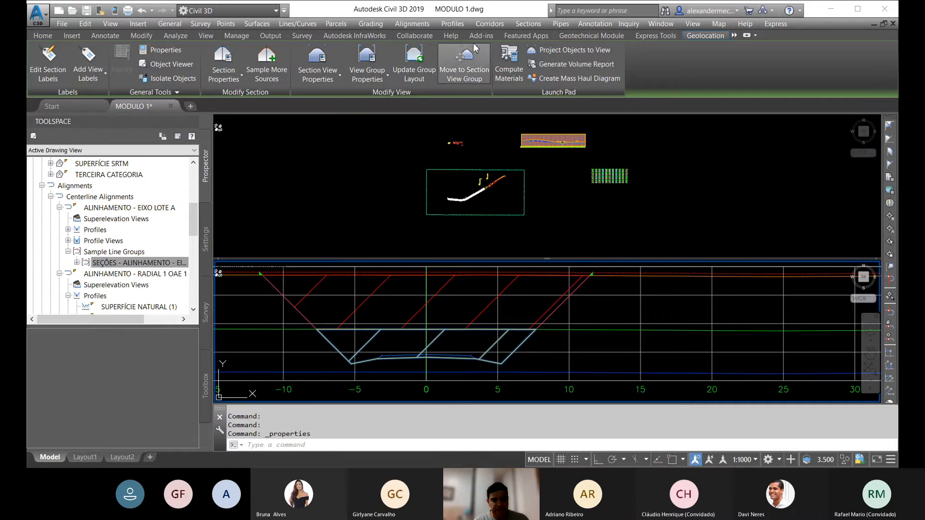
pyautogui.click(528, 23)
pyautogui.click(568, 155)
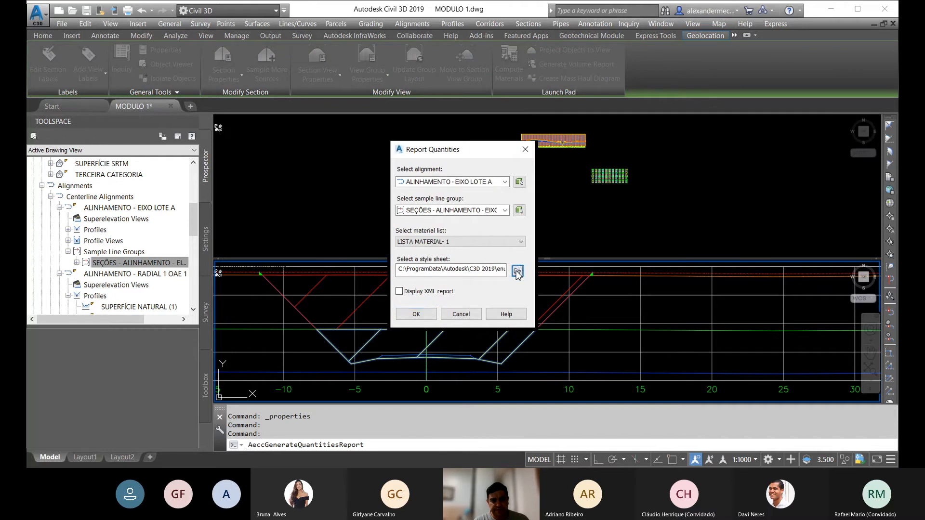
pyautogui.click(517, 272)
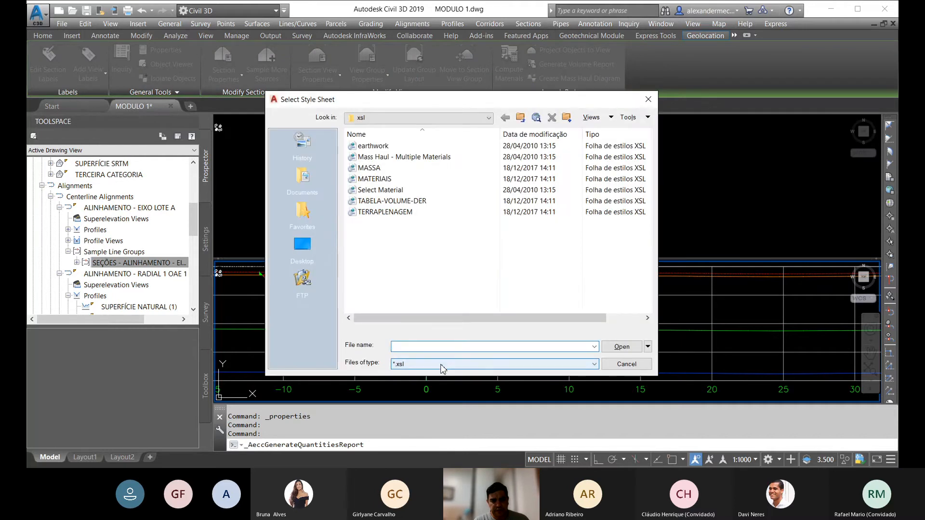
pyautogui.click(442, 369)
pyautogui.click(443, 372)
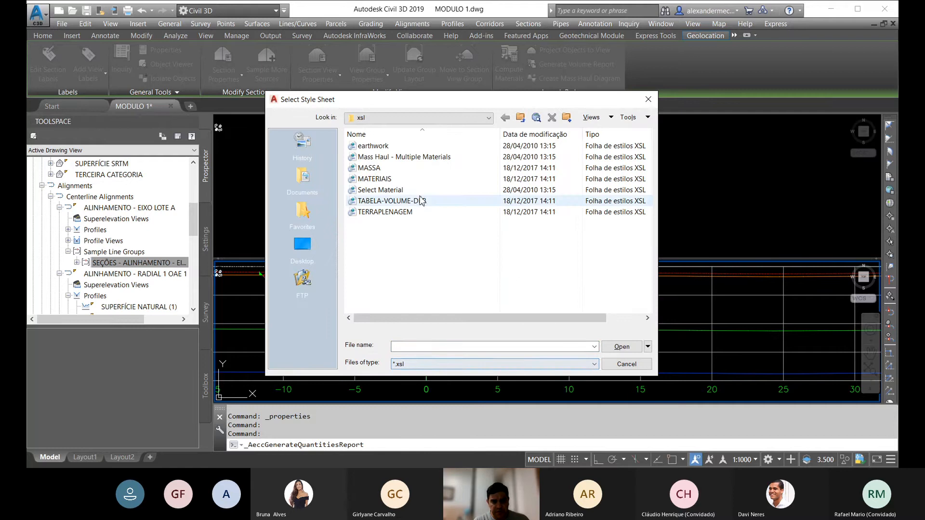
pyautogui.click(372, 180)
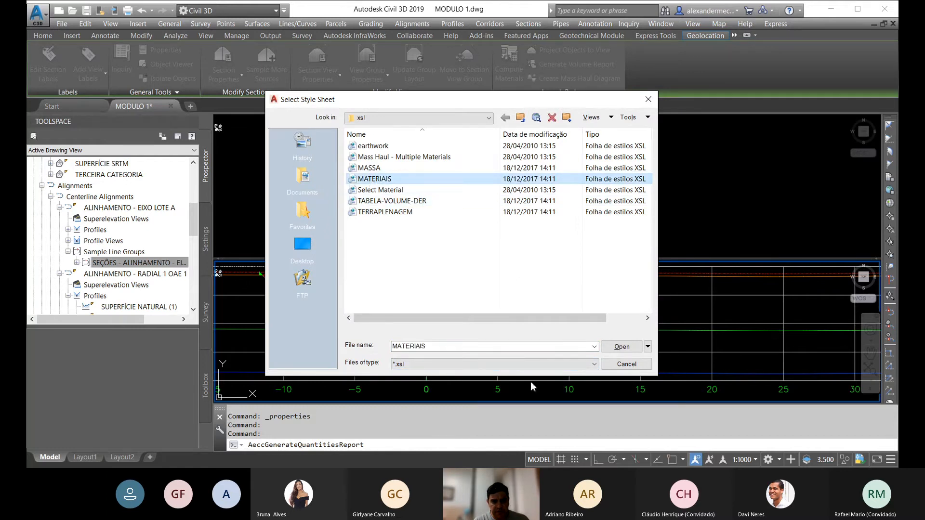
pyautogui.click(612, 364)
pyautogui.click(416, 314)
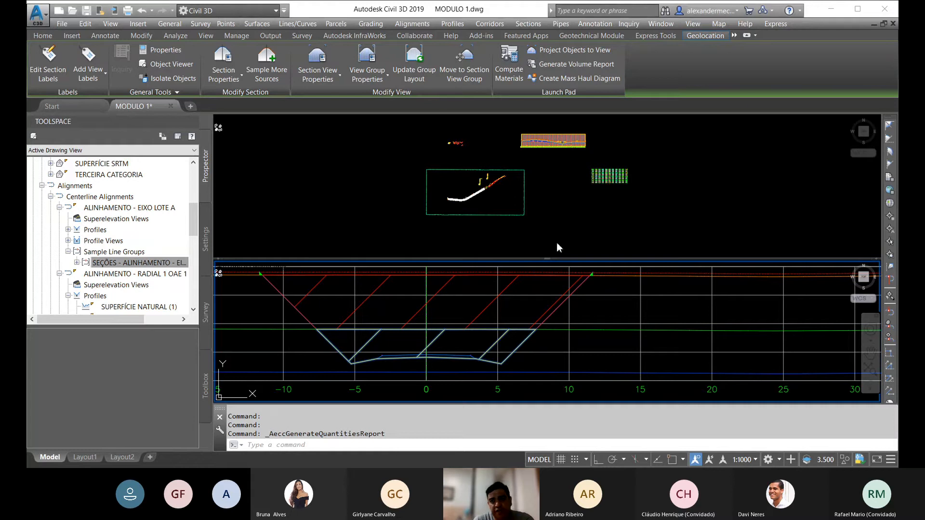
# Step: Clear the selection and review the complete grid of section views, including the categorized cut areas in one section
pyautogui.click(524, 239)
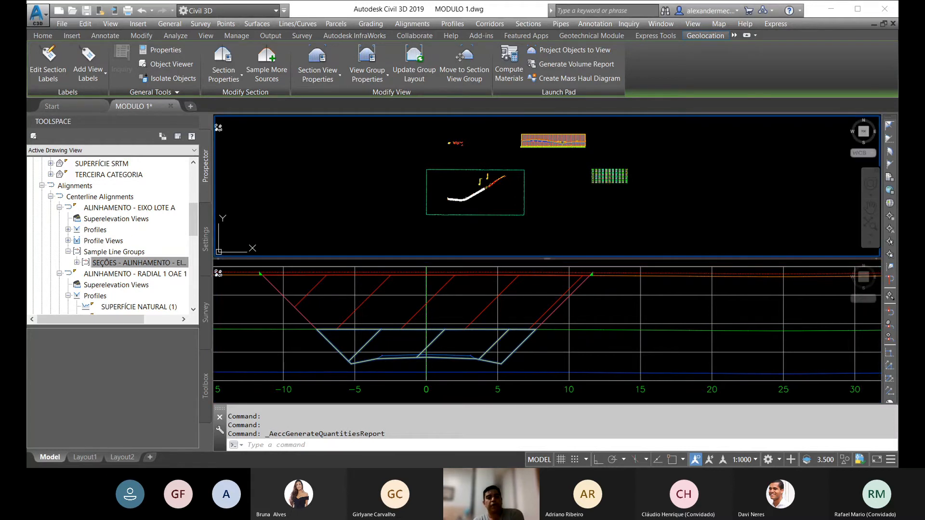
pyautogui.click(490, 318)
pyautogui.scroll(-10, 530, 328)
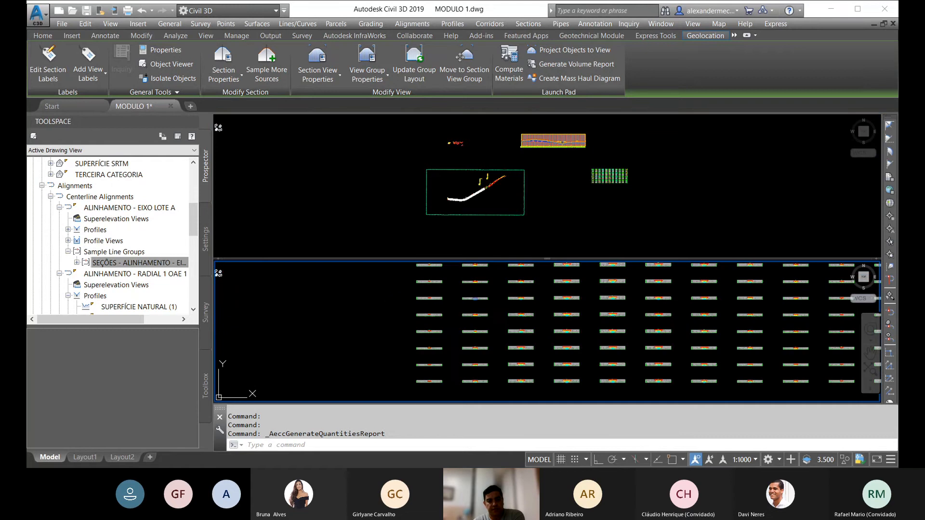
pyautogui.press('Escape')
pyautogui.press('Escape')
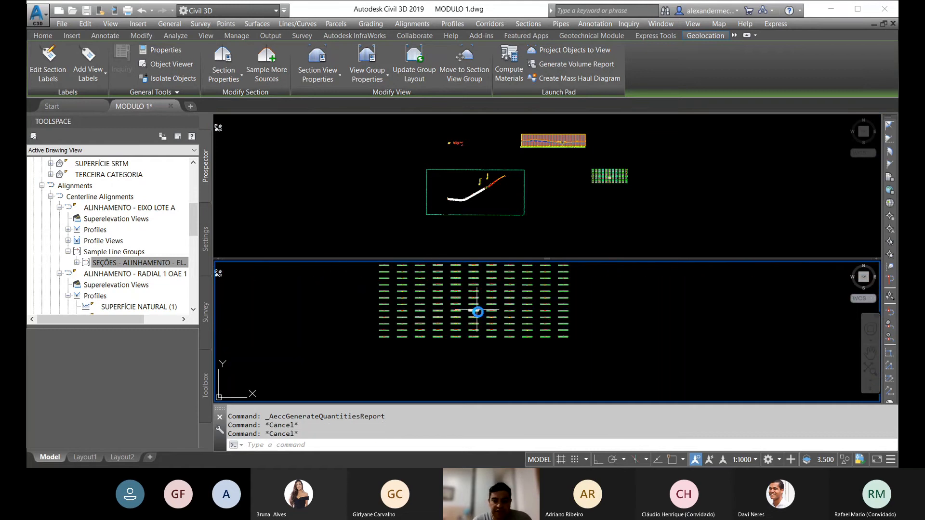
pyautogui.scroll(-3, 481, 308)
pyautogui.scroll(10, 481, 309)
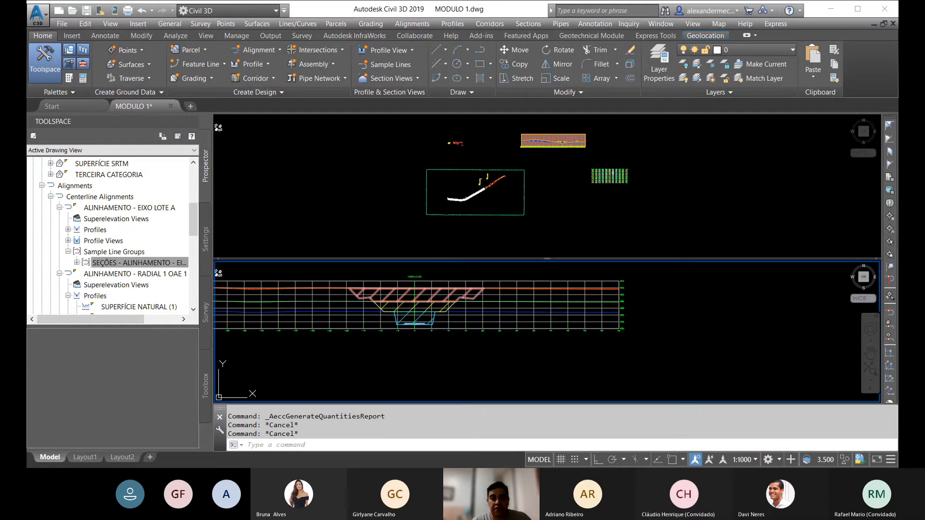
pyautogui.press('Escape')
pyautogui.scroll(-13, 465, 299)
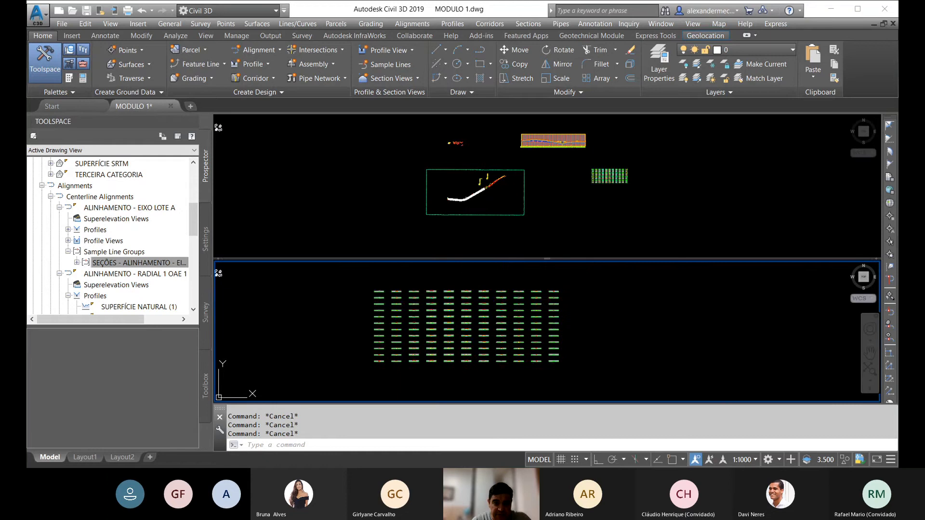
pyautogui.moveTo(485, 307); pyautogui.dragTo(512, 282, button='middle')
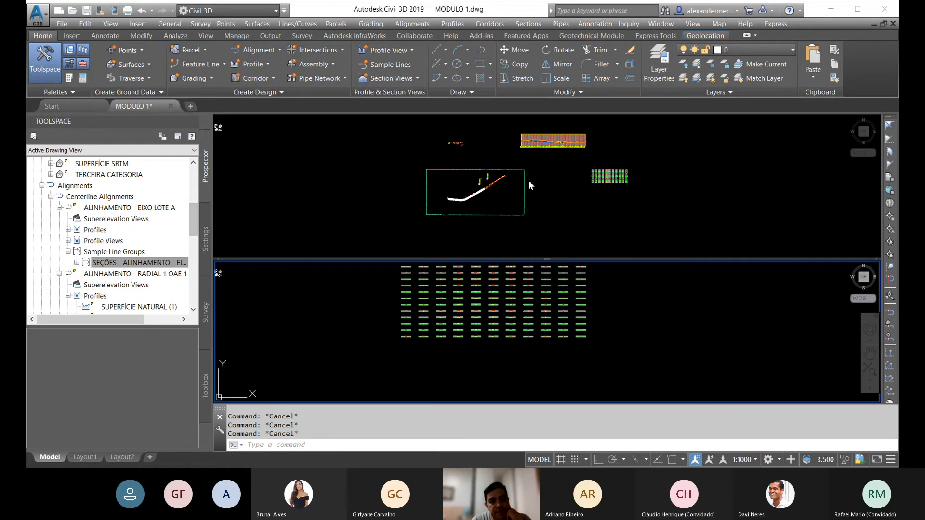
# Step: Select the corridor surface at its rounded end near station 22+400 in the plan and open the Volumes Dashboard
pyautogui.click(488, 191)
pyautogui.scroll(2, 488, 191)
pyautogui.scroll(8, 488, 192)
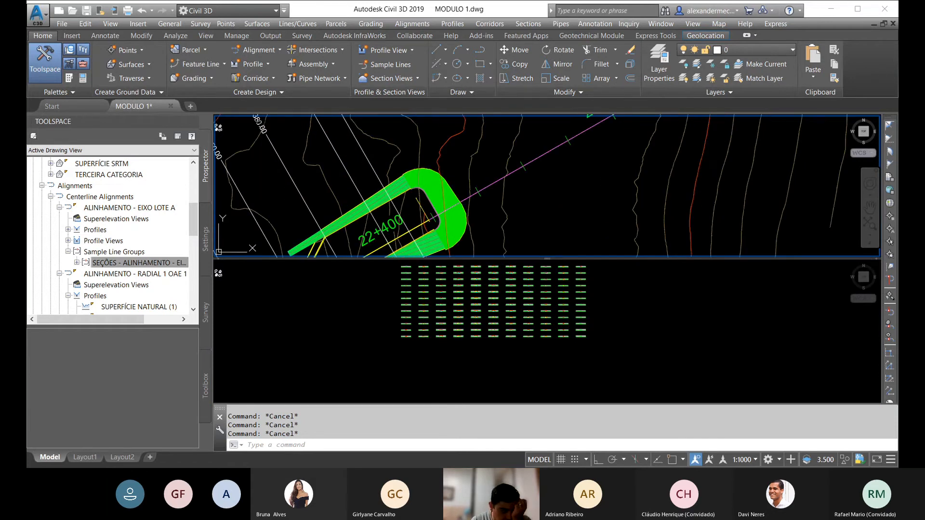
pyautogui.scroll(-8, 426, 180)
pyautogui.scroll(7, 427, 185)
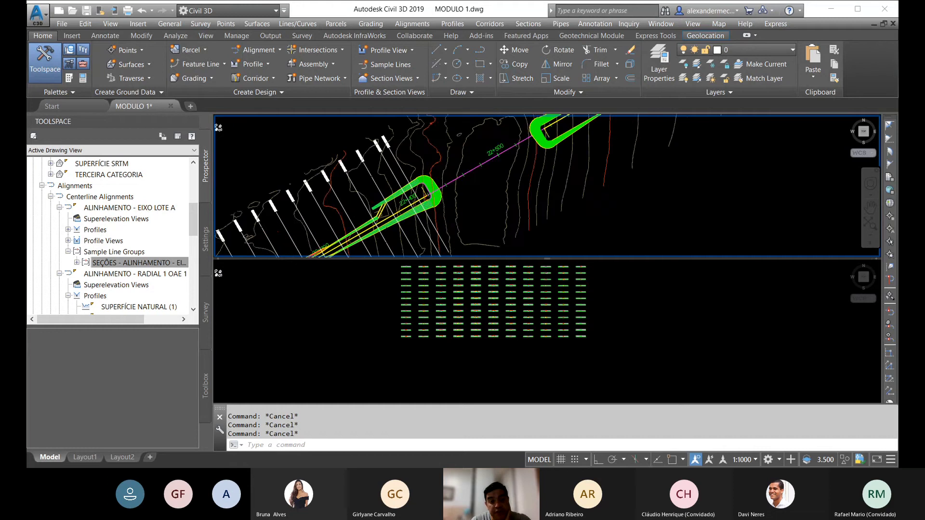
pyautogui.scroll(5, 426, 180)
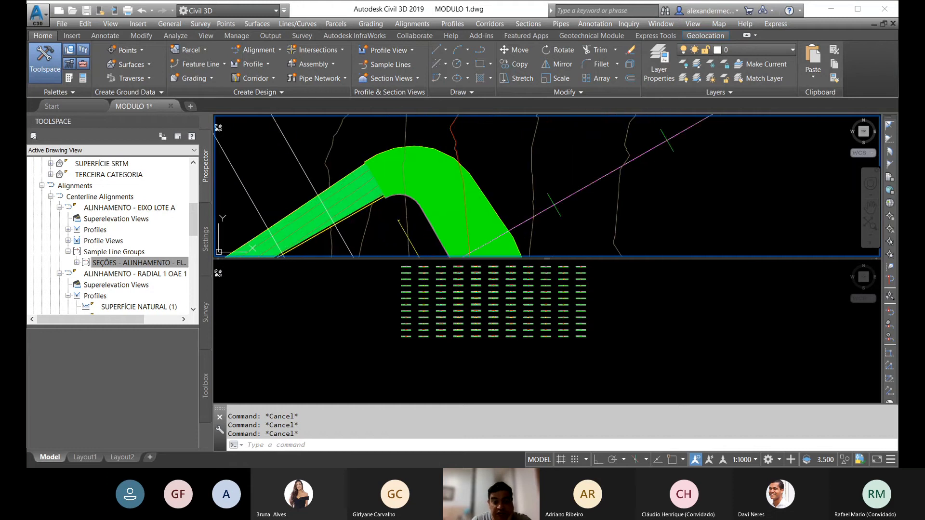
pyautogui.click(433, 166)
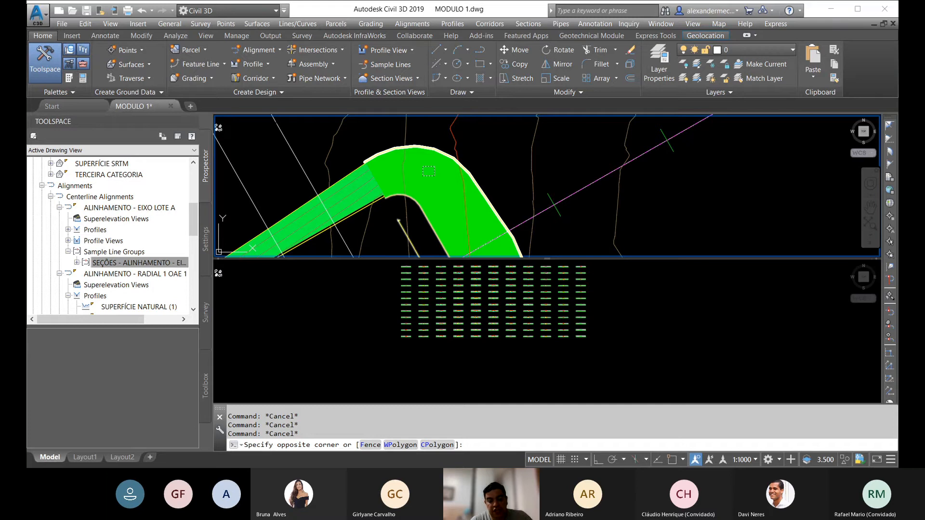
pyautogui.press('Escape')
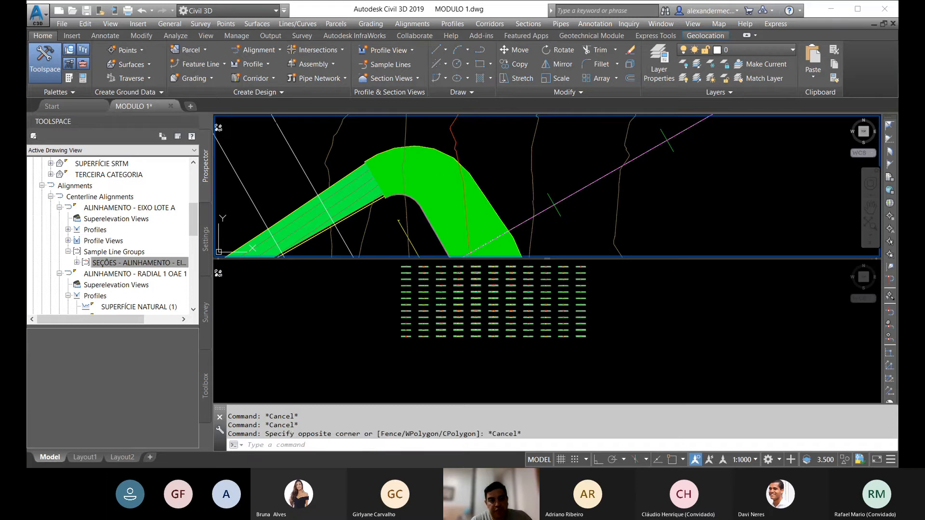
pyautogui.press('Escape')
pyautogui.press('Escape')
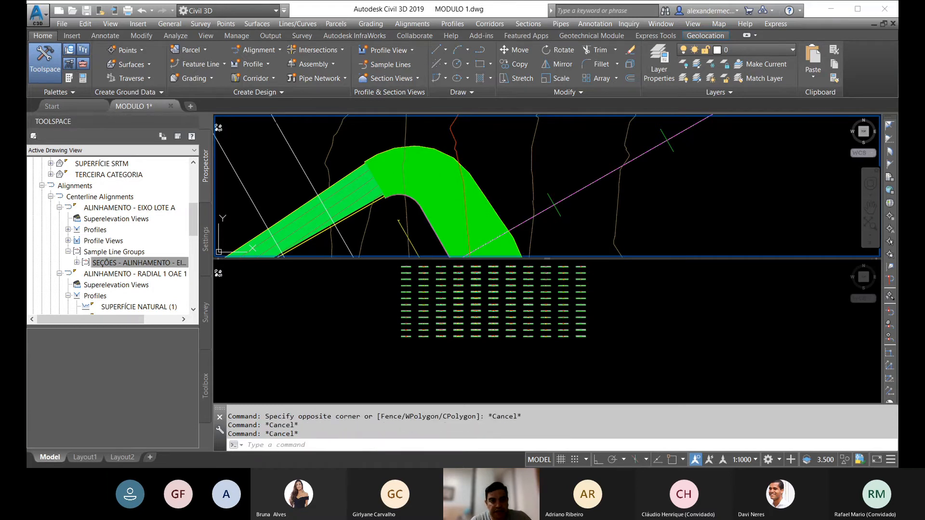
pyautogui.click(374, 167)
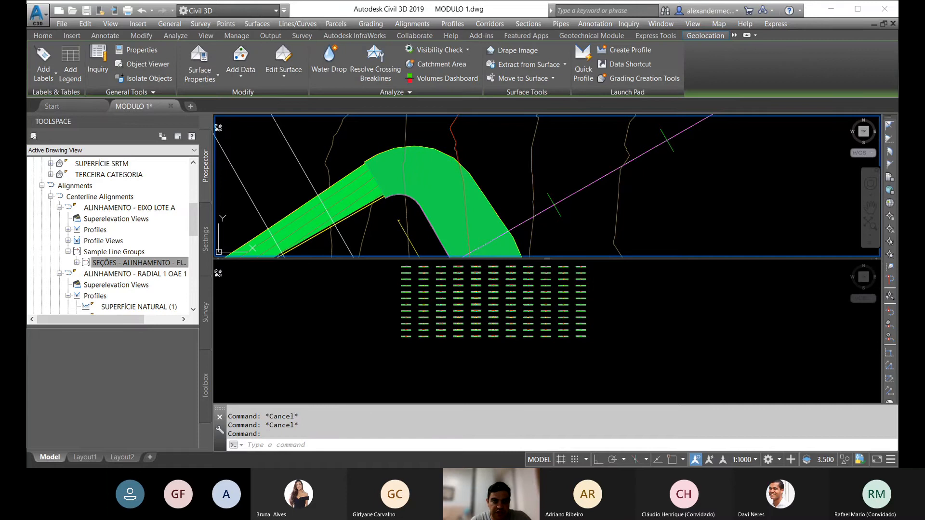
pyautogui.click(447, 78)
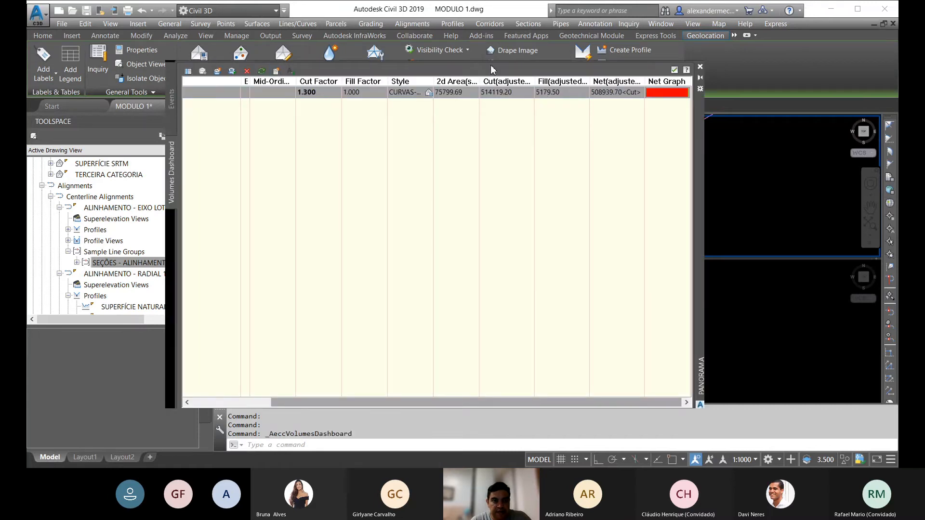
# Step: Create a TIN volume surface with CAMADA VEGETAL as base and RADIAL 1 OAE 1 - PROJETO - 3 as comparison surface, and close the Volumes Dashboard
pyautogui.click(217, 71)
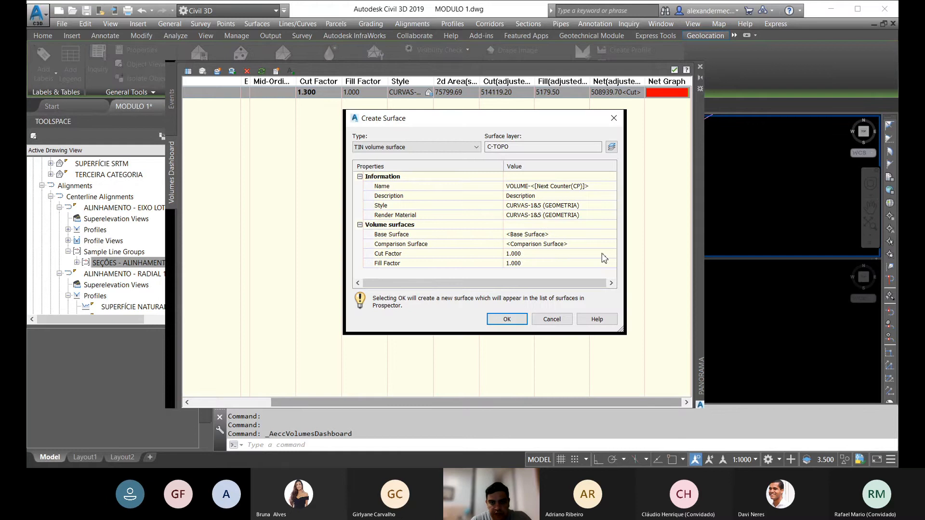
pyautogui.click(605, 235)
pyautogui.click(612, 234)
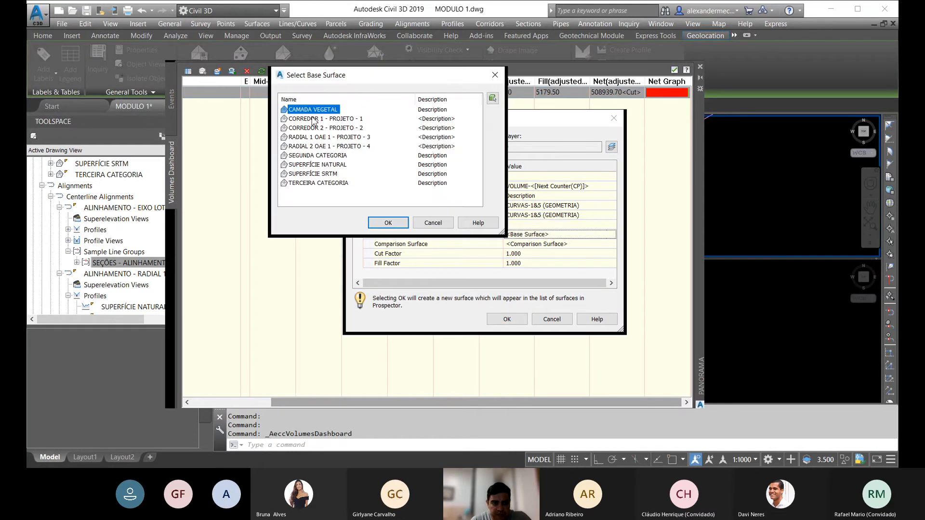
pyautogui.click(388, 223)
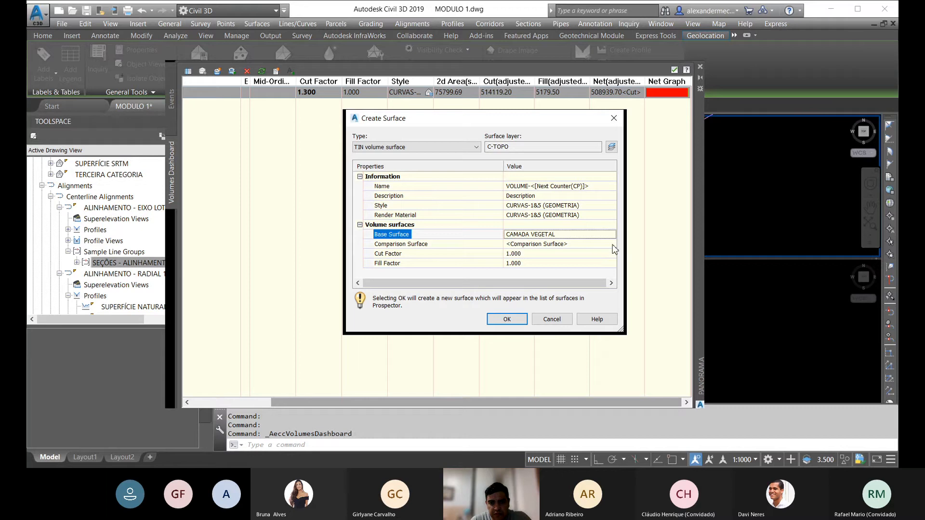
pyautogui.click(600, 244)
pyautogui.click(612, 244)
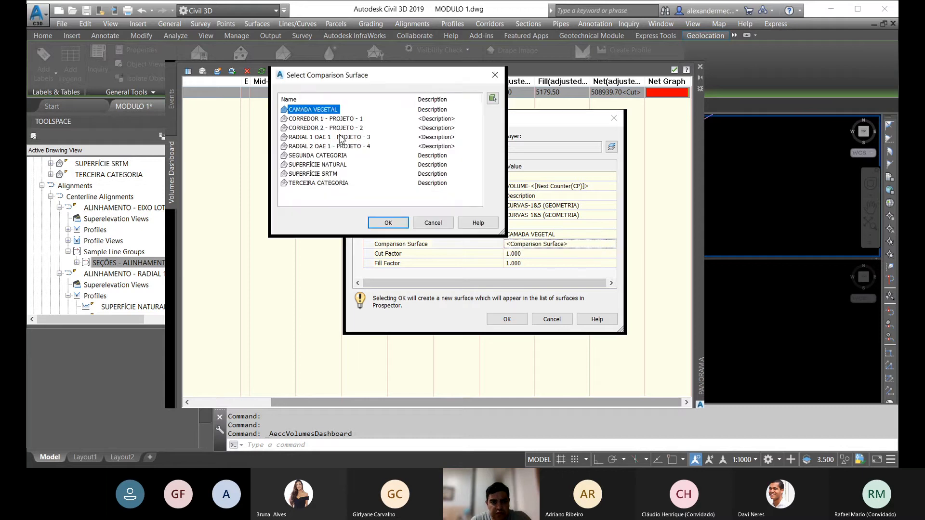
pyautogui.click(335, 137)
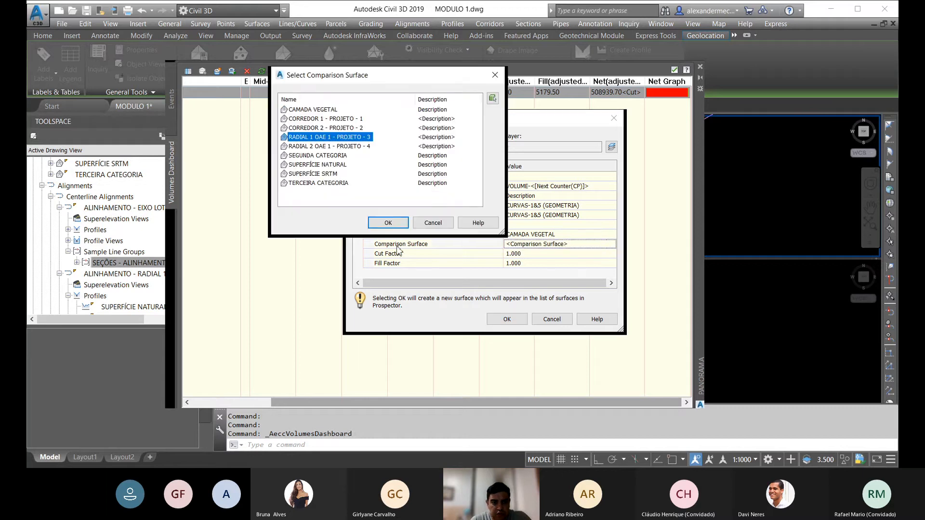
pyautogui.click(388, 223)
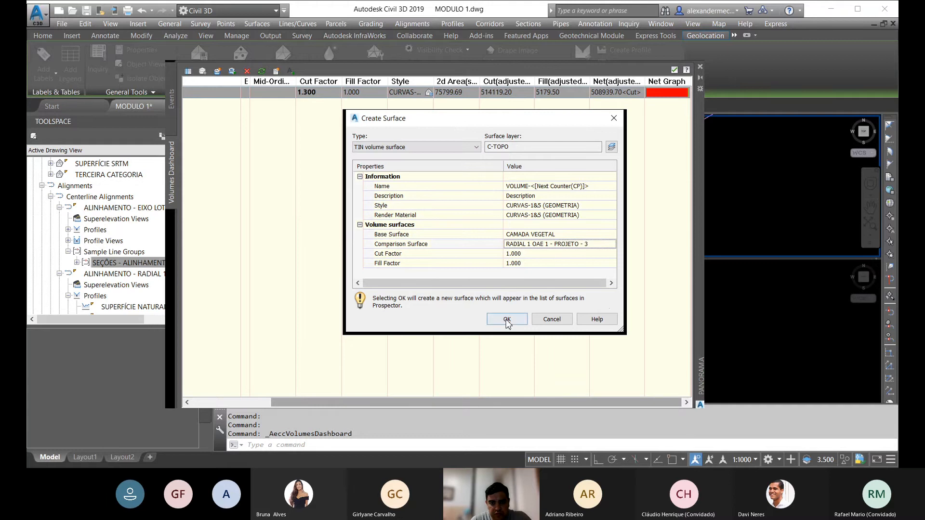
pyautogui.click(507, 319)
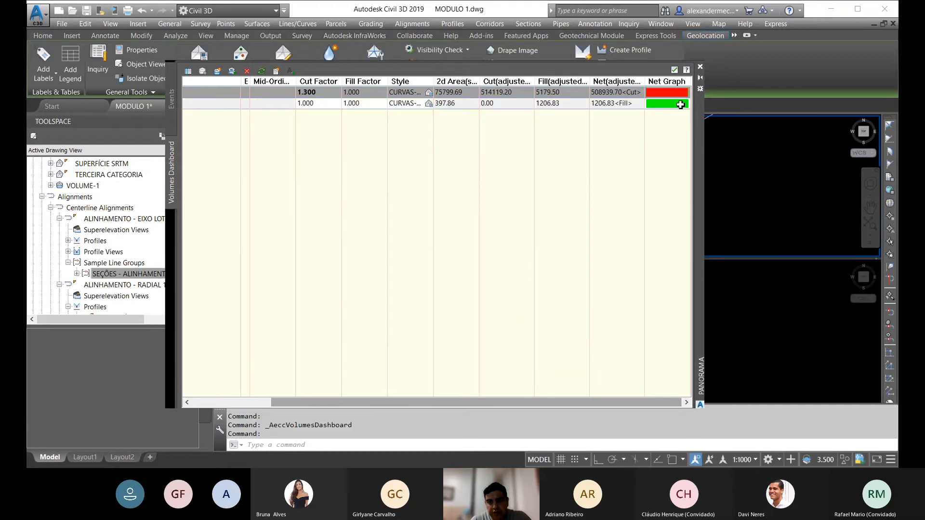
pyautogui.click(701, 70)
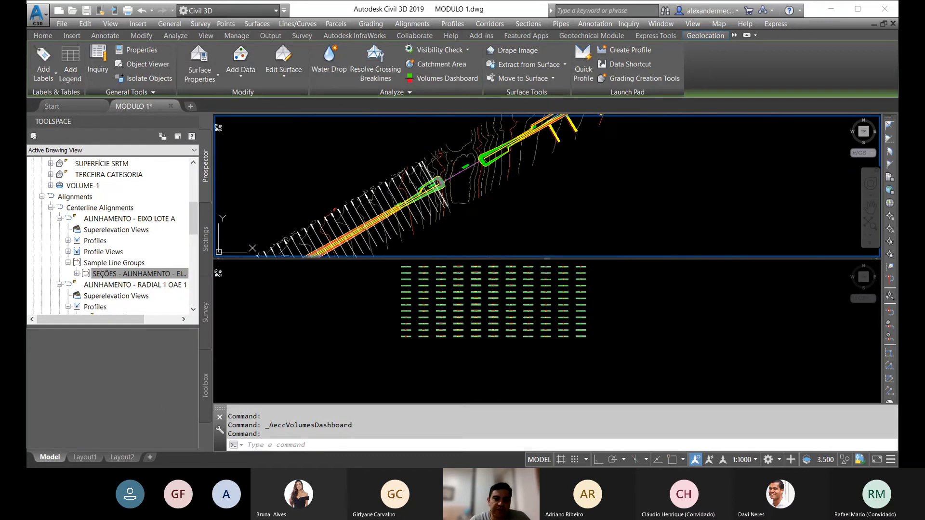
pyautogui.press('Escape')
pyautogui.press('Escape')
# Step: Enlarge the plan viewport by lowering the divider between it and the section view grid
pyautogui.scroll(5, 448, 189)
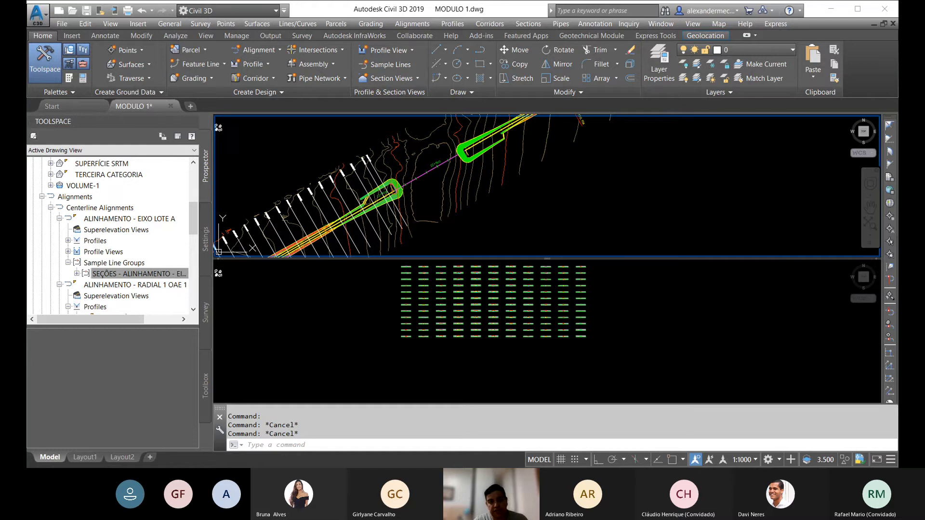
pyautogui.scroll(-8, 411, 184)
pyautogui.moveTo(405, 208); pyautogui.dragTo(423, 200, button='middle')
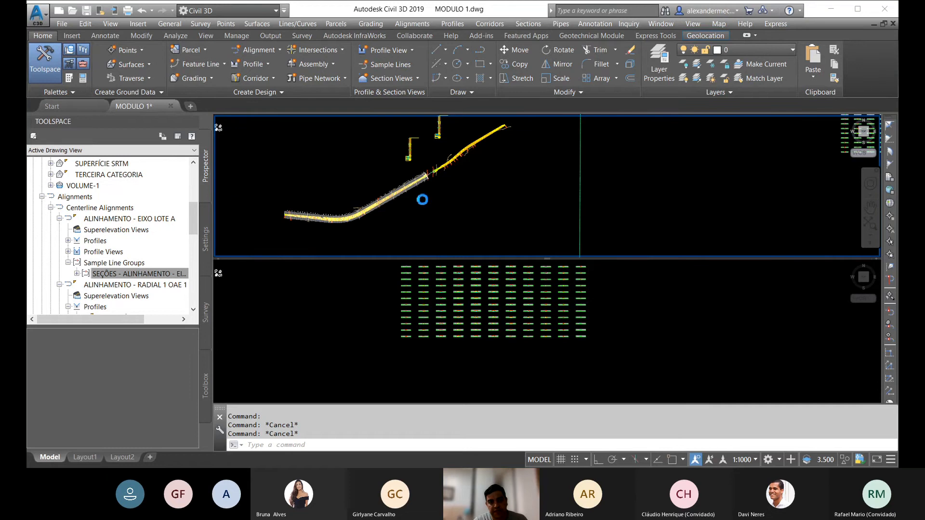
pyautogui.scroll(-6, 423, 199)
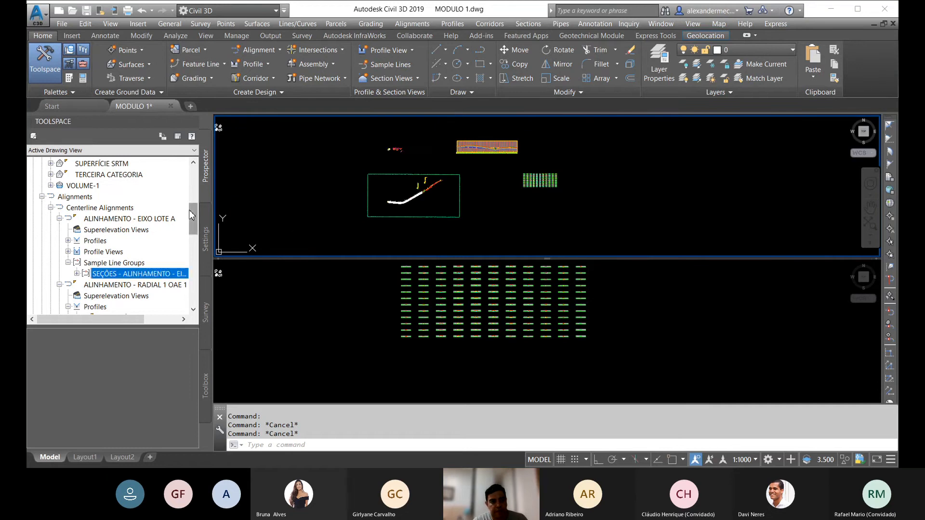
pyautogui.moveTo(191, 211); pyautogui.dragTo(195, 294)
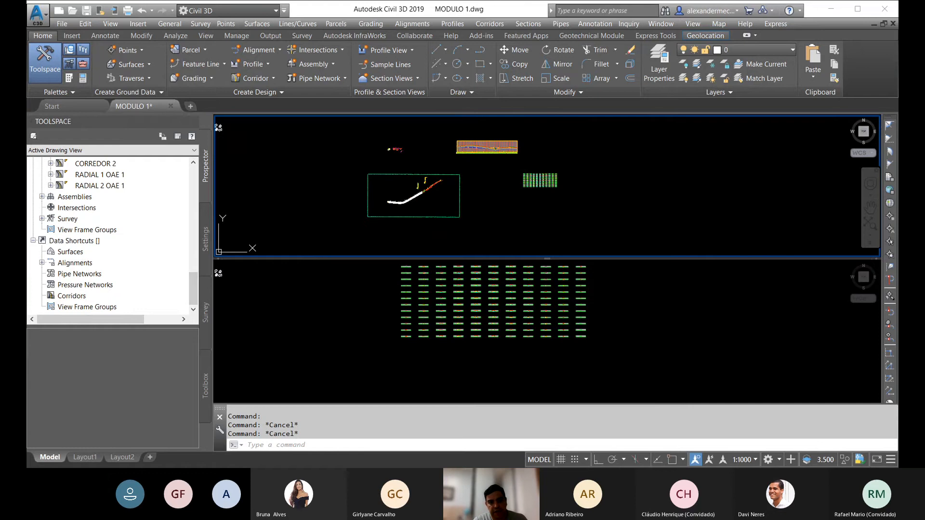
pyautogui.moveTo(492, 260); pyautogui.dragTo(492, 307)
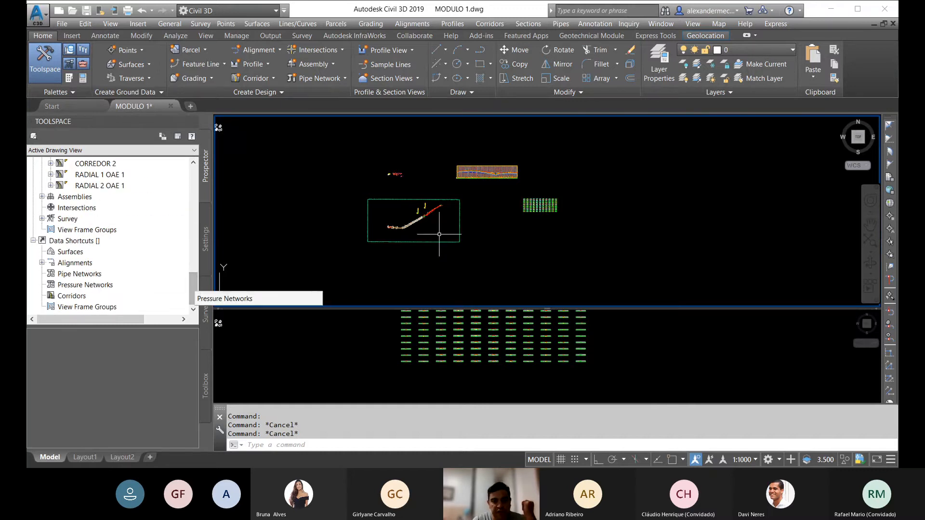
# Step: Examine the corridor plan, the gap between the two corridors' rounded ends, and the longitudinal profile view
pyautogui.scroll(6, 392, 236)
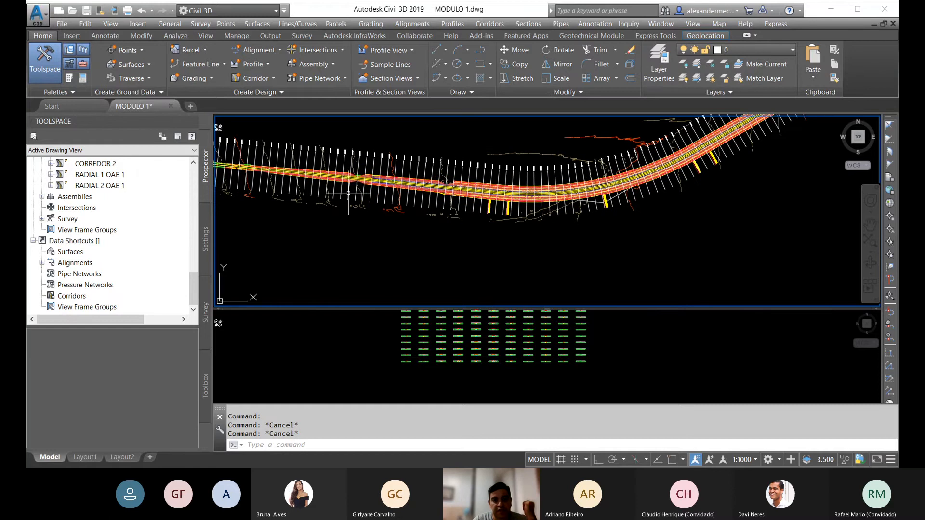
pyautogui.scroll(-5, 348, 192)
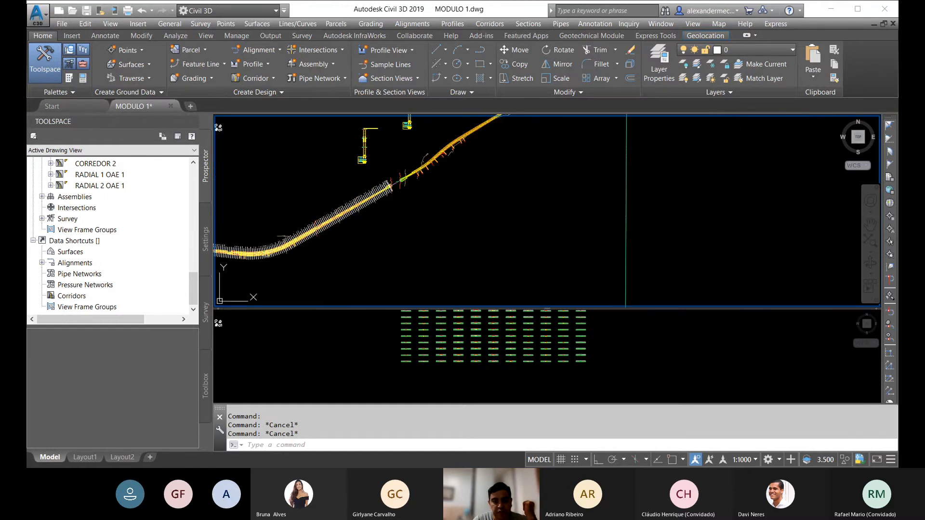
pyautogui.scroll(-6, 447, 185)
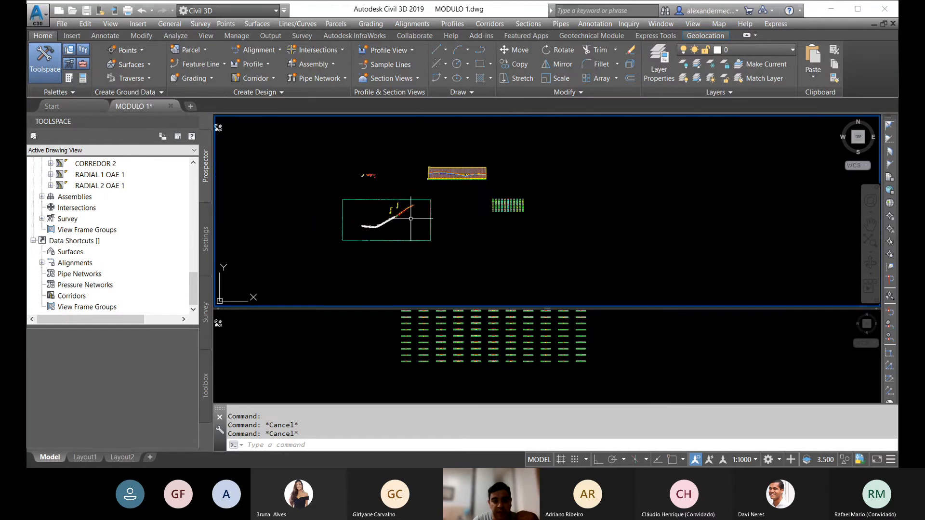
pyautogui.scroll(5, 451, 183)
pyautogui.scroll(4, 430, 162)
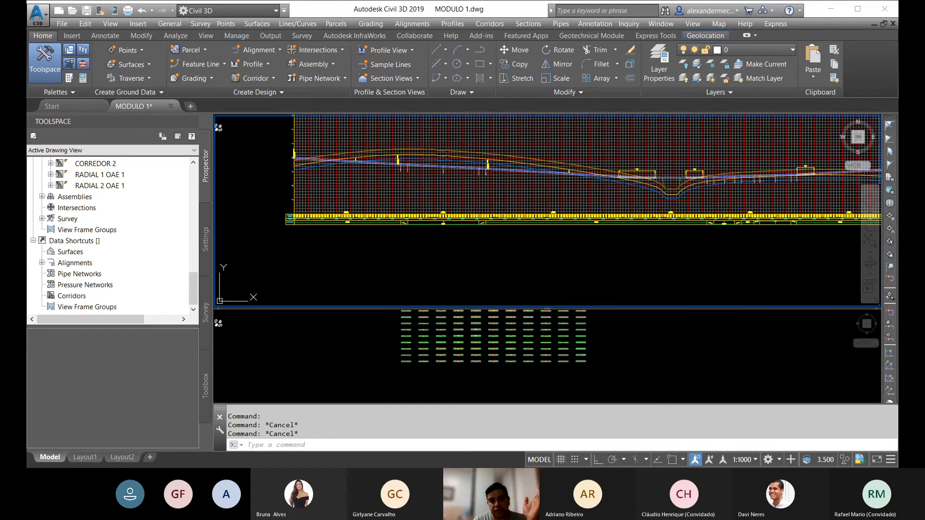
pyautogui.scroll(-6, 489, 145)
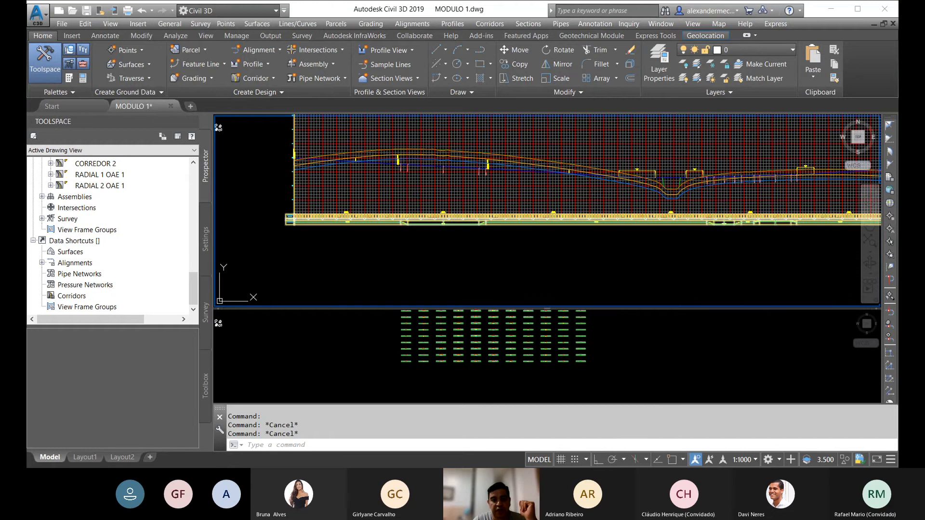
pyautogui.scroll(8, 371, 259)
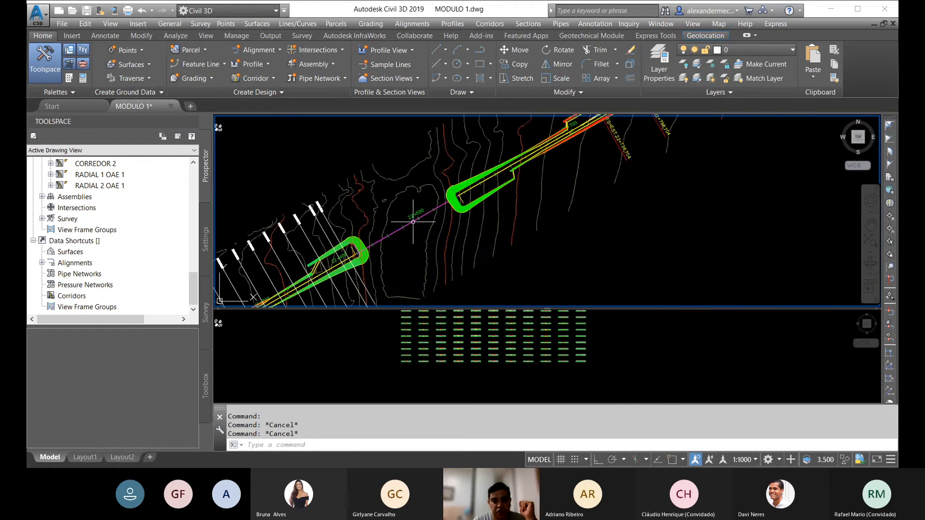
pyautogui.scroll(-6, 405, 225)
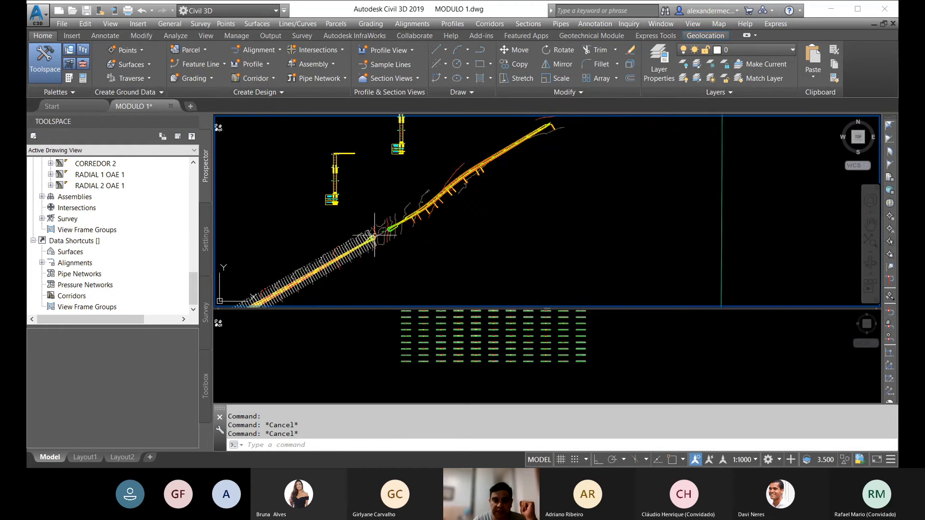
pyautogui.scroll(-4, 448, 208)
pyautogui.scroll(4, 469, 166)
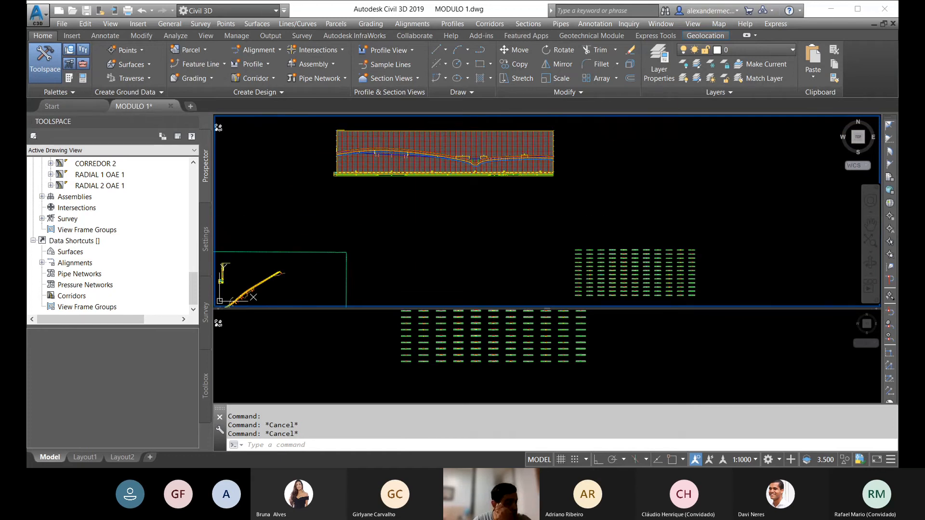
pyautogui.scroll(-7, 547, 159)
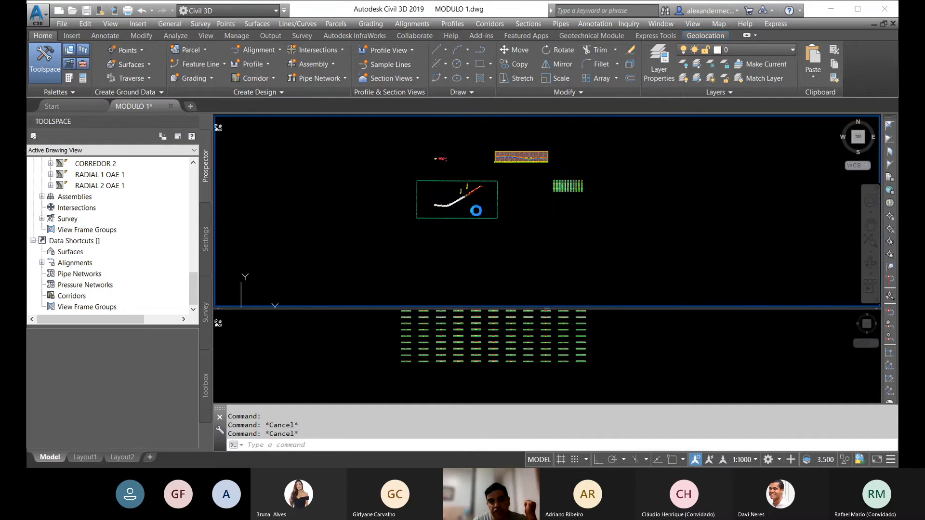
# Step: Open the Incremental Station Elevation Difference Report from the Toolbox's Profile reports
pyautogui.click(206, 387)
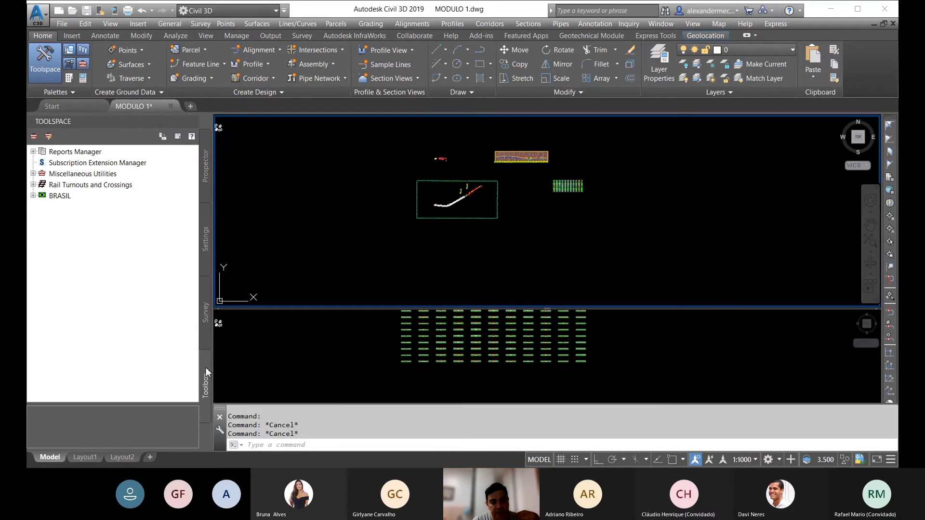
pyautogui.click(33, 151)
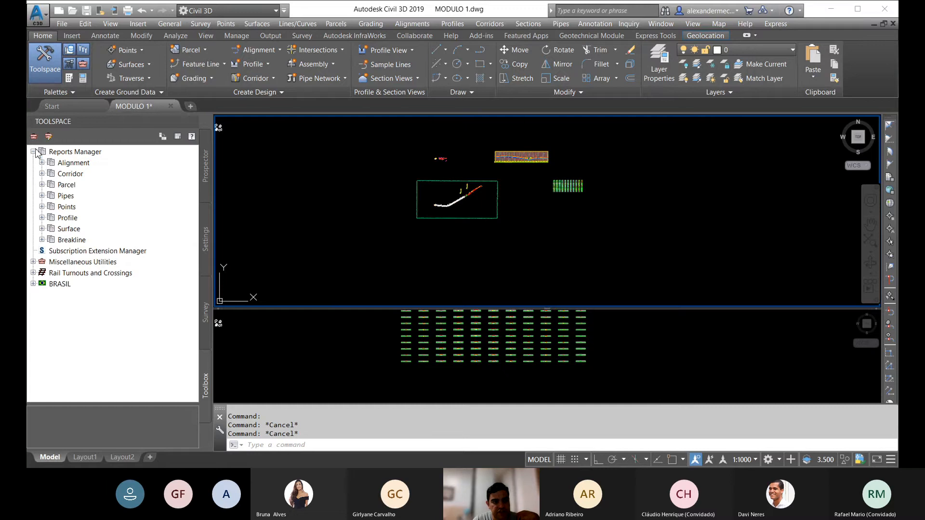
pyautogui.click(42, 219)
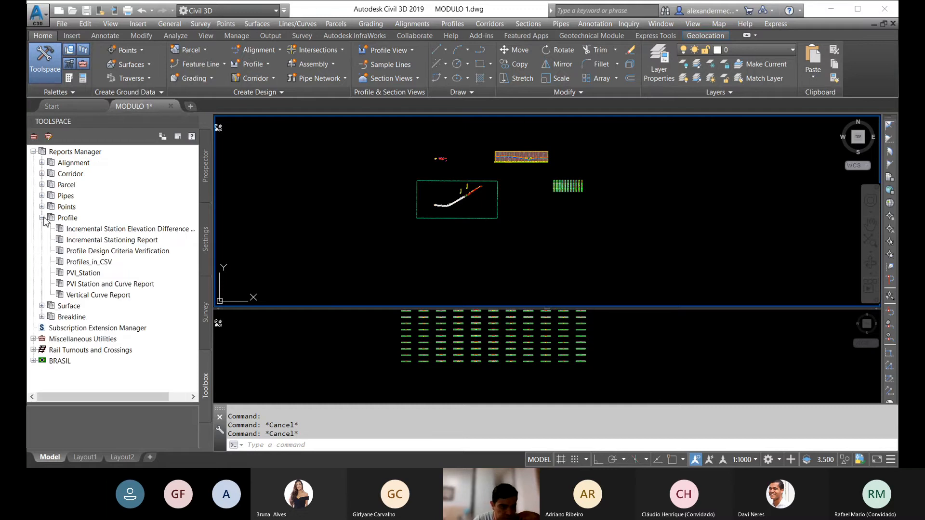
pyautogui.rightClick(126, 230)
pyautogui.click(156, 235)
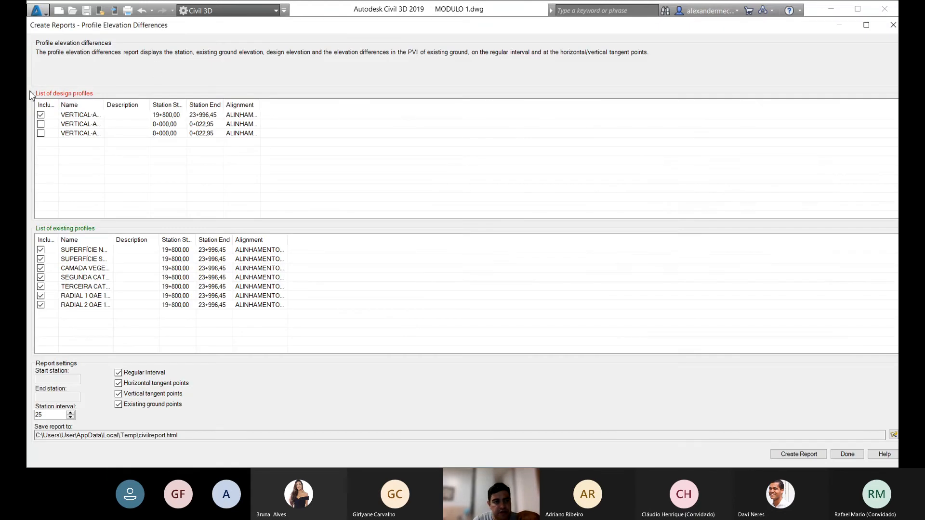
# Step: Widen the profile name columns and exclude every existing profile except SUPERFÍCIE NATURAL from the report
pyautogui.moveTo(104, 105); pyautogui.dragTo(239, 108)
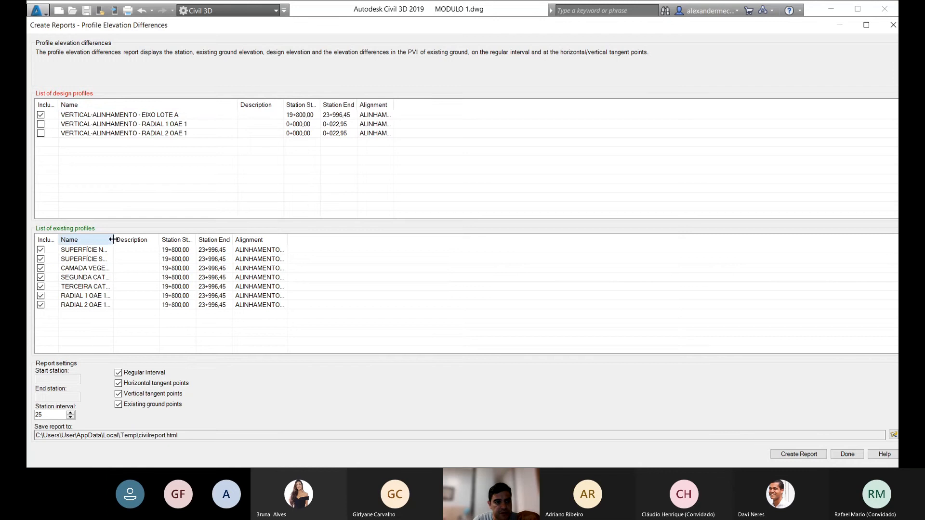
pyautogui.moveTo(113, 240); pyautogui.dragTo(224, 240)
pyautogui.click(40, 259)
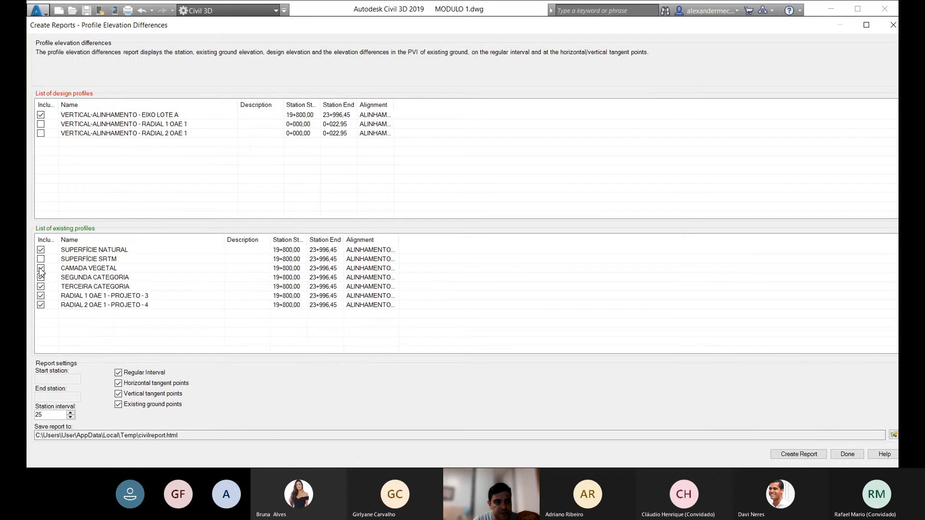
pyautogui.click(41, 268)
pyautogui.click(41, 277)
pyautogui.click(40, 287)
pyautogui.click(41, 295)
pyautogui.click(40, 305)
# Step: Set the report's station interval to 20 and exclude the existing ground points
pyautogui.doubleClick(54, 414)
pyautogui.write('20')
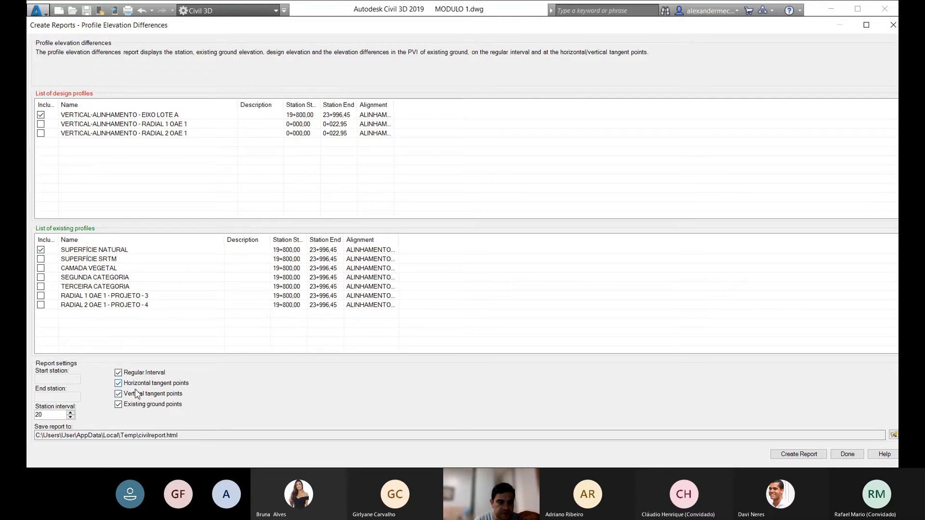
pyautogui.click(134, 406)
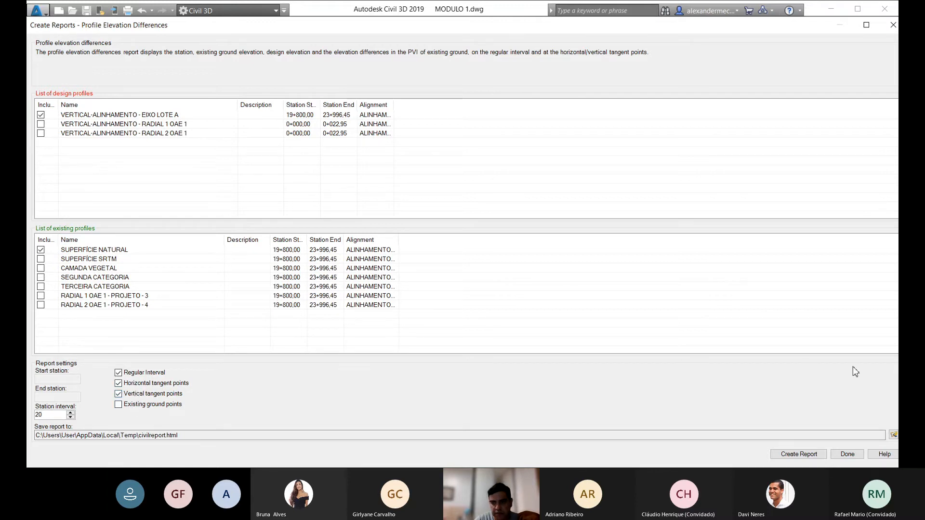
# Step: Create the profile elevation differences report for EIXO LOTE A and close the report dialog
pyautogui.click(813, 451)
pyautogui.click(518, 275)
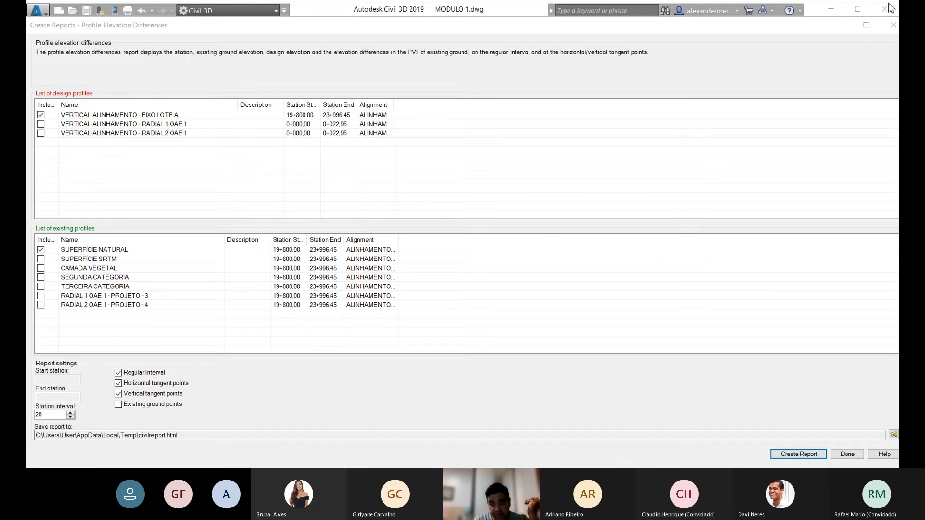
pyautogui.click(529, 270)
pyautogui.click(895, 24)
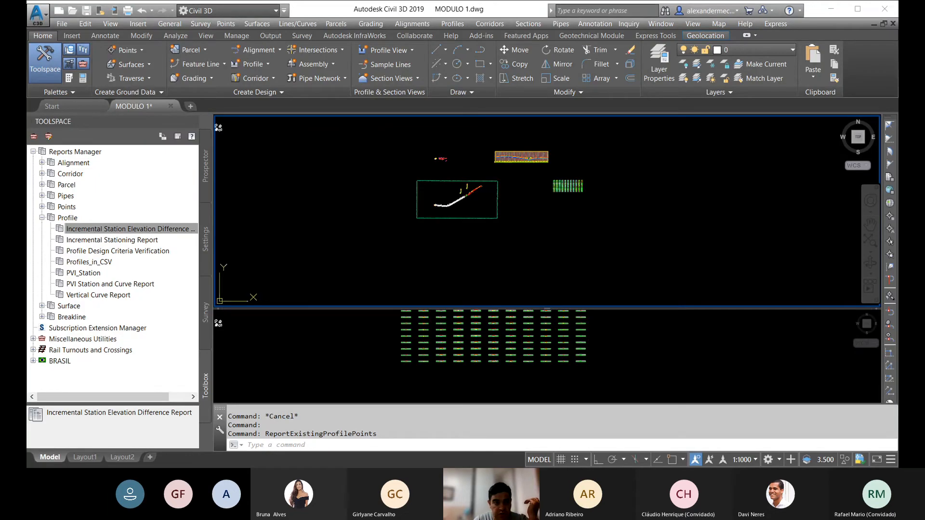
# Step: Expand the BRASIL and Corridor report groups and open the corridor Section Points Report
pyautogui.click(33, 360)
pyautogui.click(146, 229)
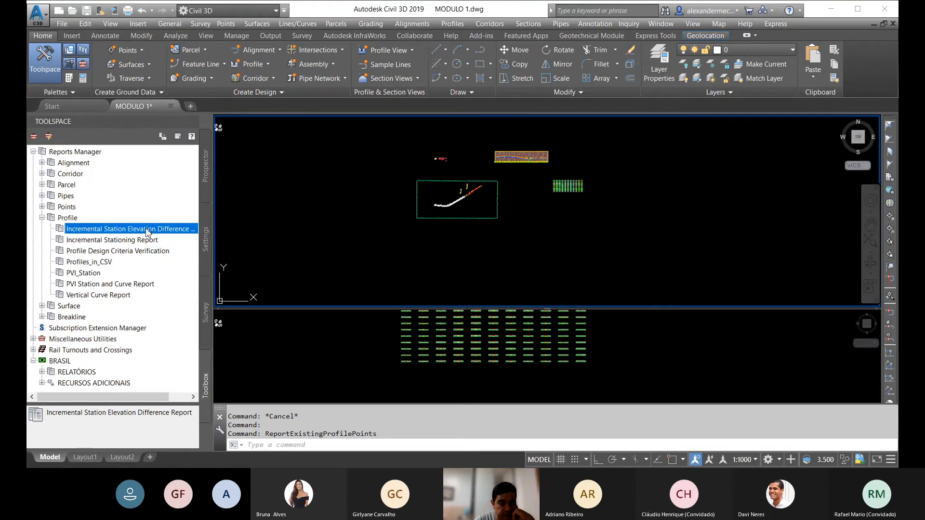
pyautogui.click(42, 175)
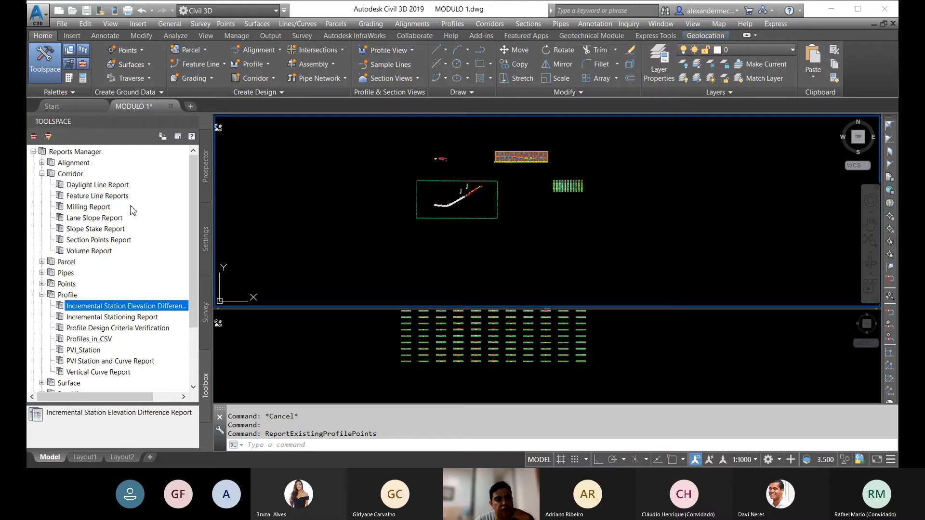
pyautogui.rightClick(104, 240)
pyautogui.click(341, 250)
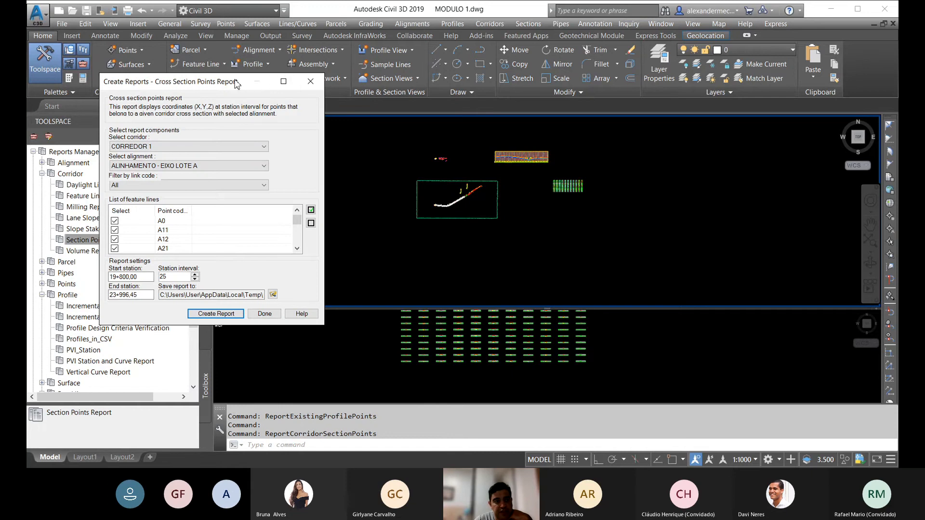
# Step: Move and enlarge the Cross Section Points Report dialog to show more point codes, keeping CORREDOR 1 as the corridor
pyautogui.moveTo(224, 84); pyautogui.dragTo(386, 38)
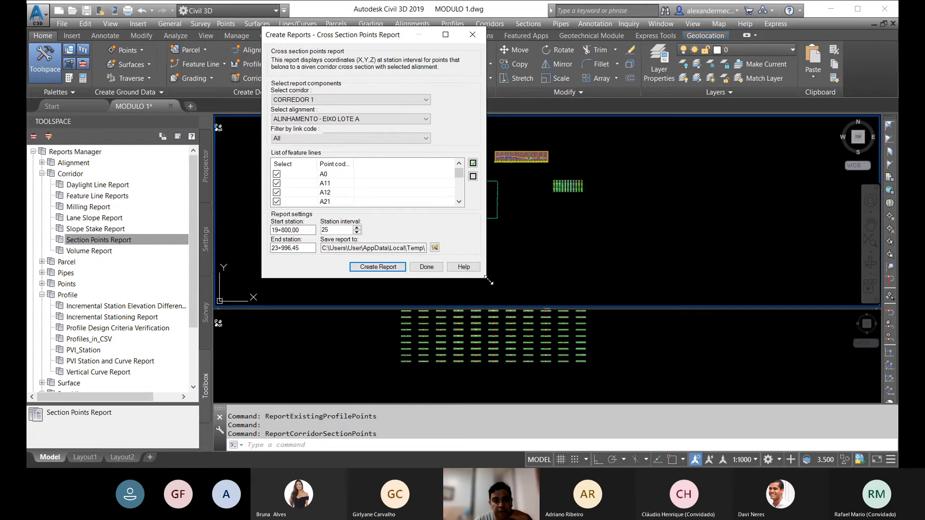
pyautogui.moveTo(488, 280); pyautogui.dragTo(586, 370)
pyautogui.moveTo(552, 179)
pyautogui.mouseDown()
pyautogui.moveTo(558, 295)
pyautogui.moveTo(543, 163)
pyautogui.mouseUp()
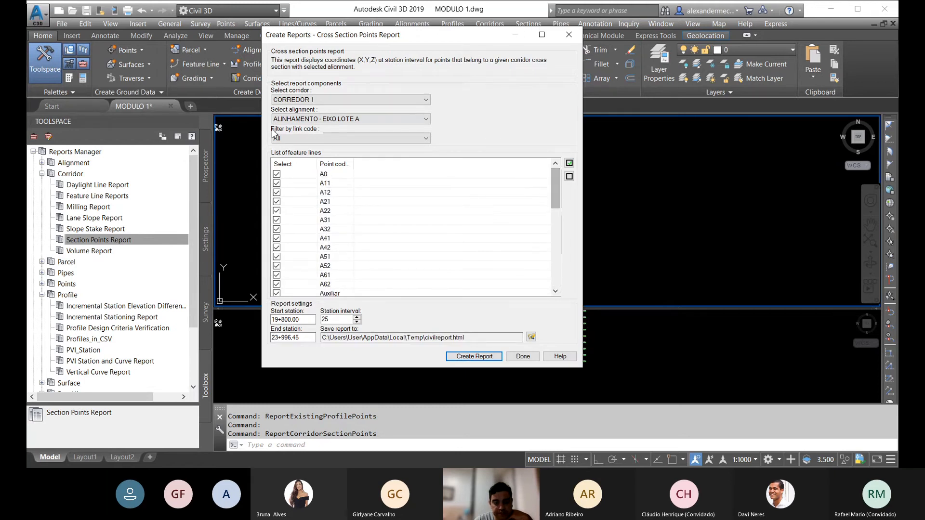
pyautogui.click(411, 99)
pyautogui.click(411, 99)
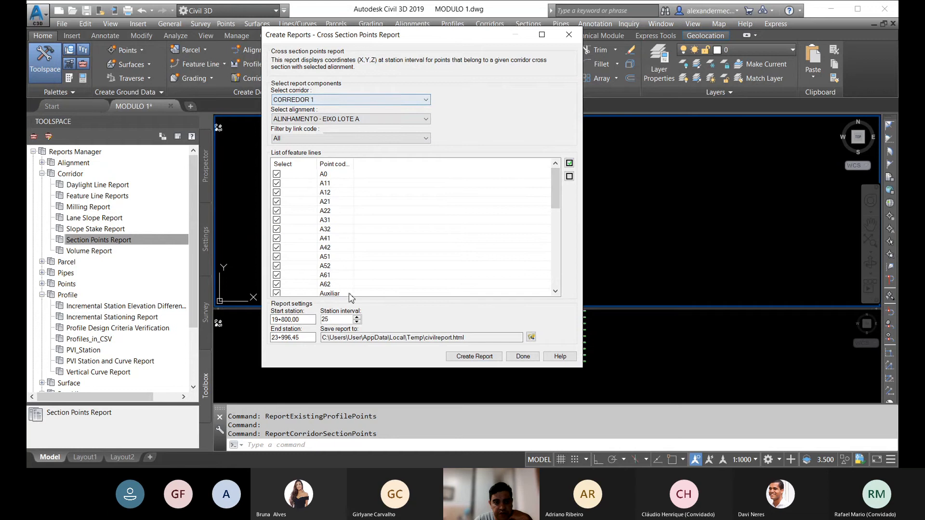
# Step: Create the cross section points report with a station interval of 20 and close the dialog
pyautogui.doubleClick(325, 320)
pyautogui.write('20')
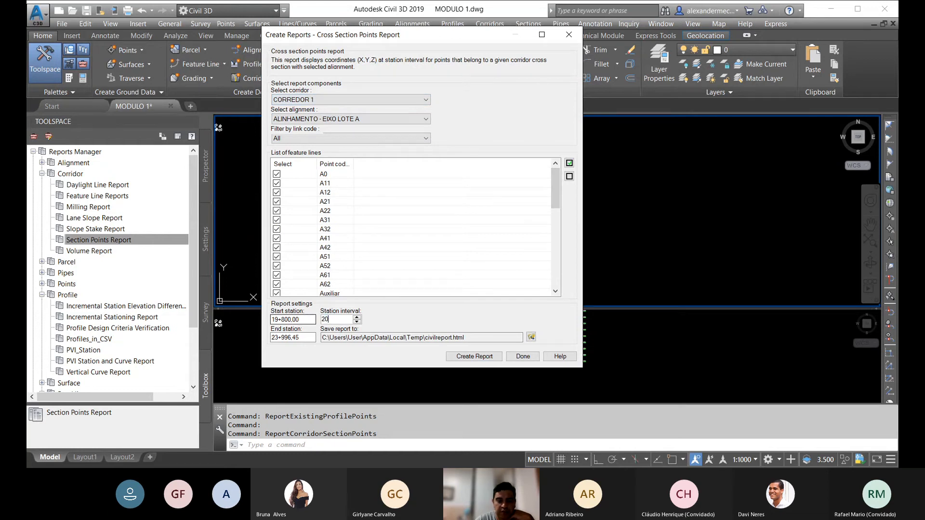
pyautogui.click(489, 358)
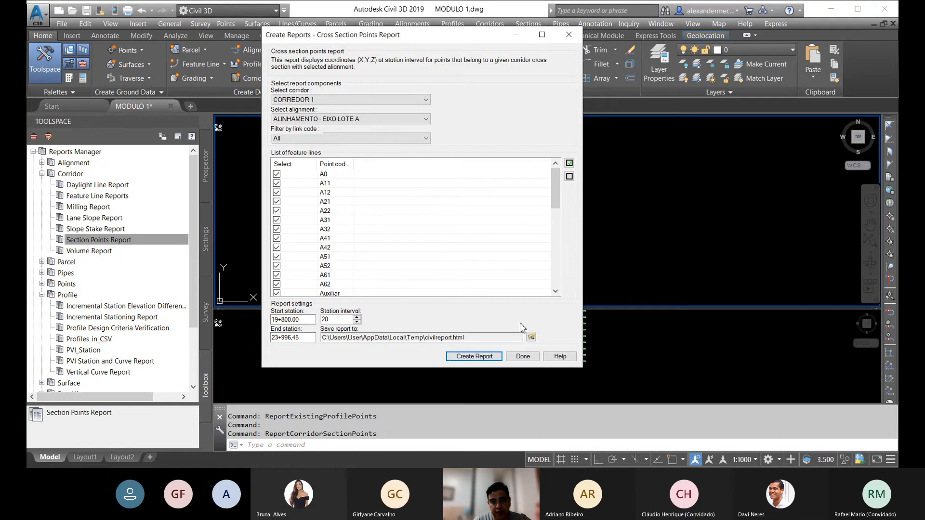
pyautogui.click(523, 356)
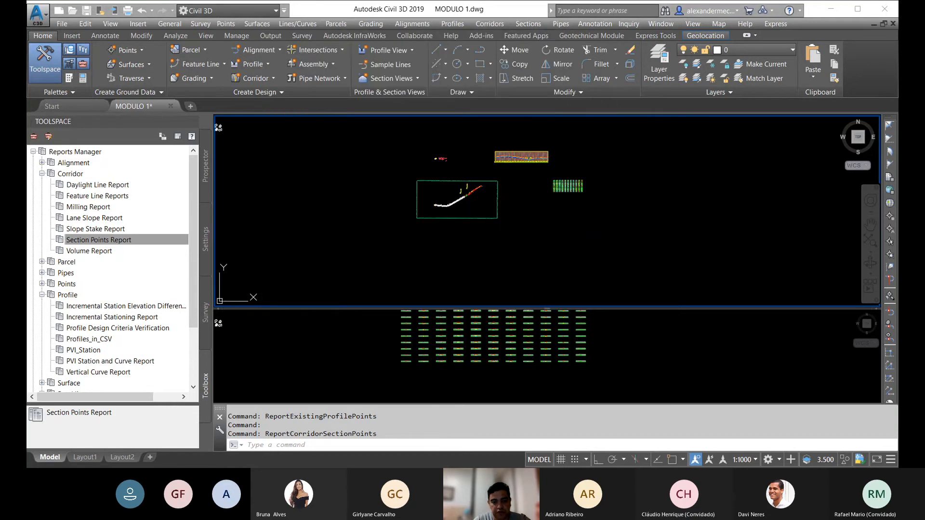
# Step: Expand the RELATÓRIOS group under BRASIL and its NOTA DE SERVIÇO subgroup
pyautogui.moveTo(194, 309); pyautogui.dragTo(193, 368)
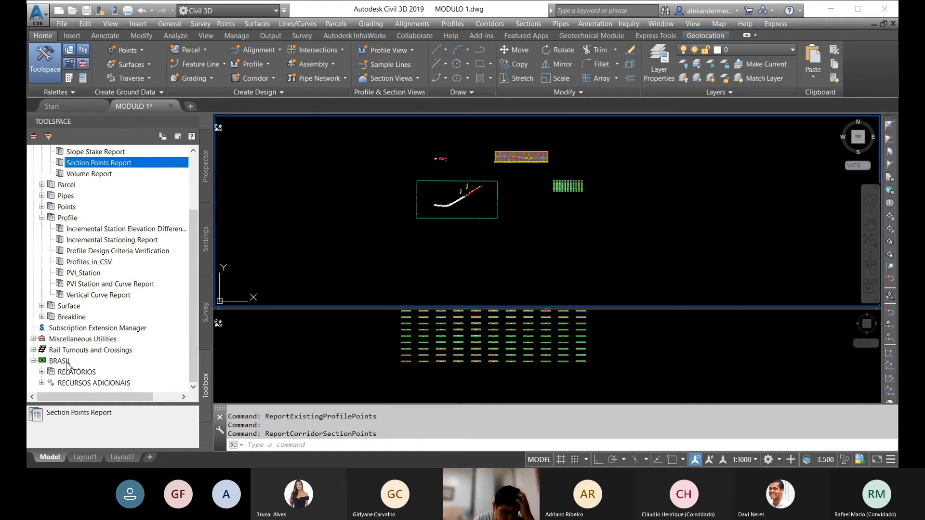
pyautogui.click(42, 371)
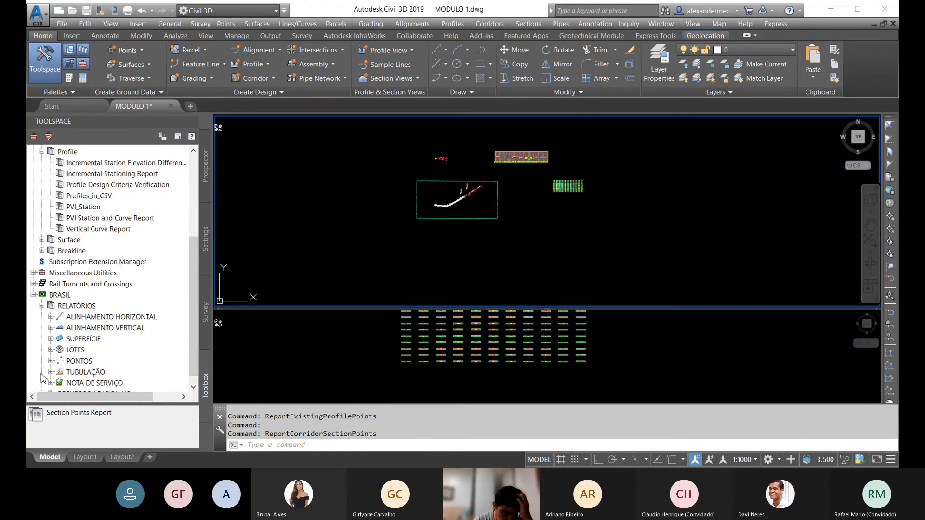
pyautogui.moveTo(194, 282); pyautogui.dragTo(196, 310)
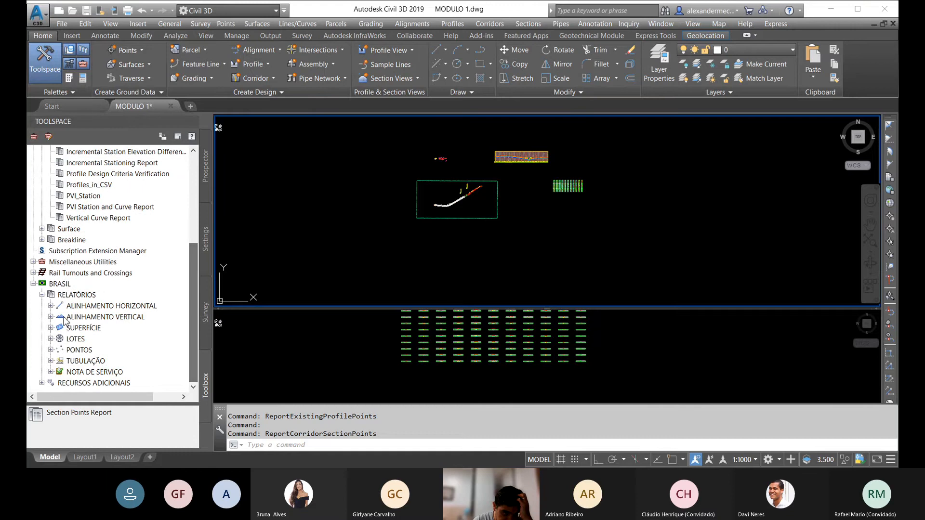
pyautogui.rightClick(96, 372)
pyautogui.click(96, 372)
pyautogui.doubleClick(95, 372)
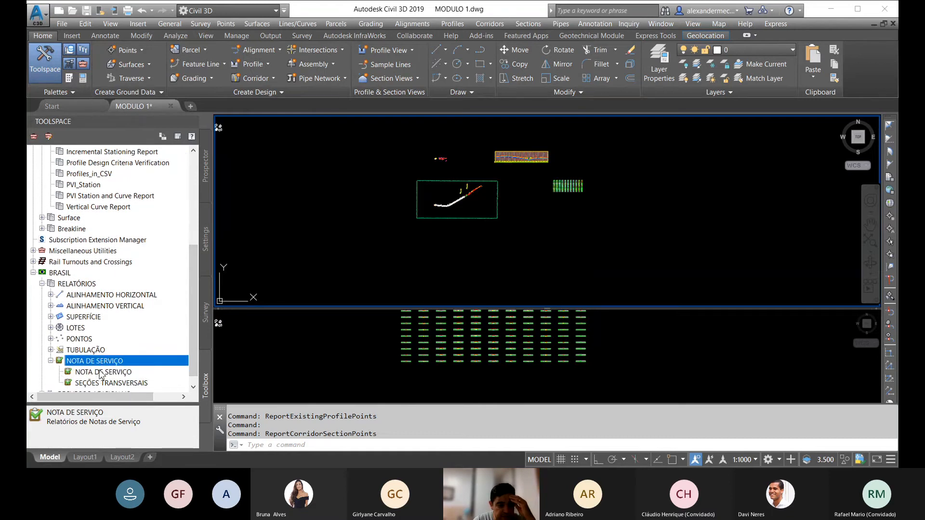
# Step: Run the SEÇÕES TRANSVERSAIS report and accept the exclusion of alignments without sample line groups
pyautogui.rightClick(100, 372)
pyautogui.click(144, 378)
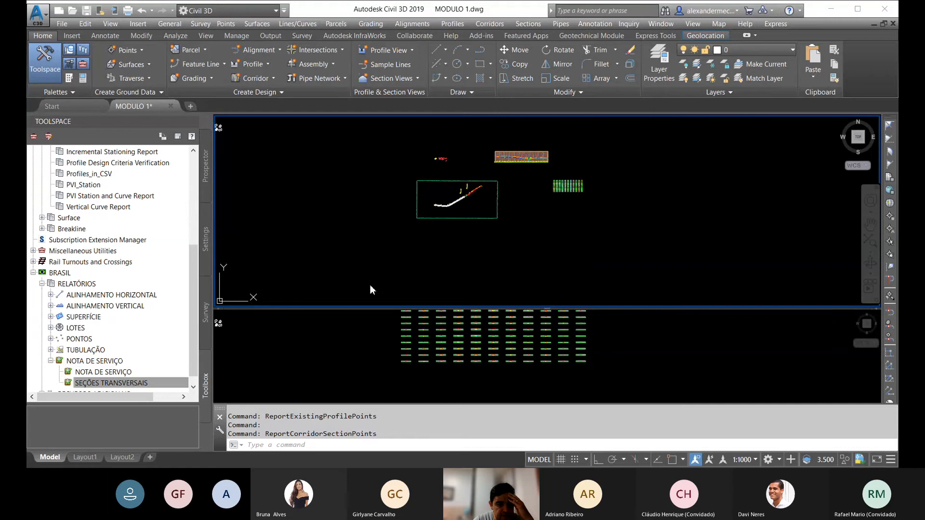
pyautogui.click(542, 268)
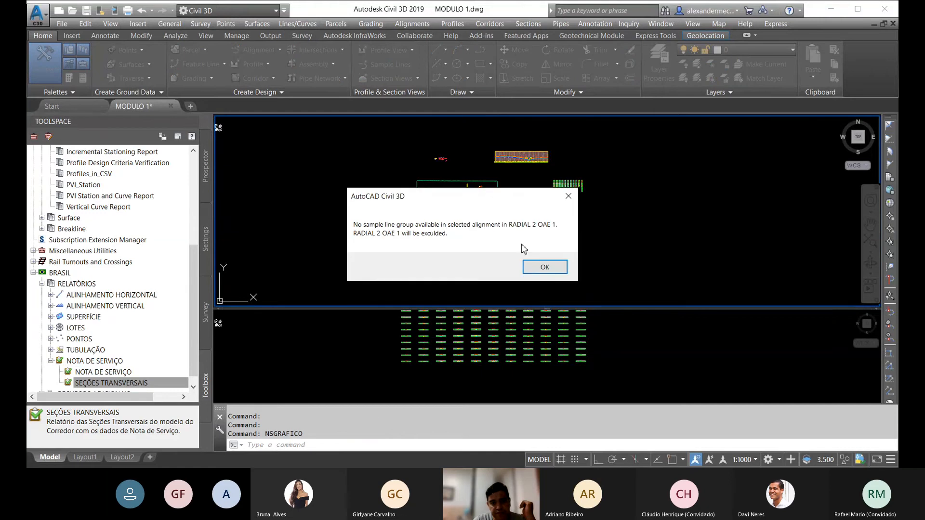
pyautogui.click(545, 268)
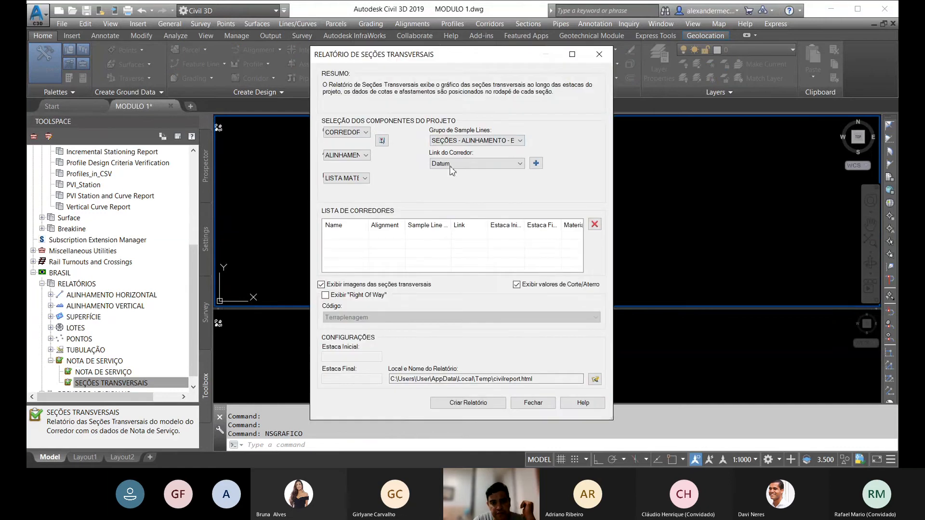
# Step: Add CORREDOR 1 with its sample line group and the Datum link to the cross section report's corridor list
pyautogui.click(367, 133)
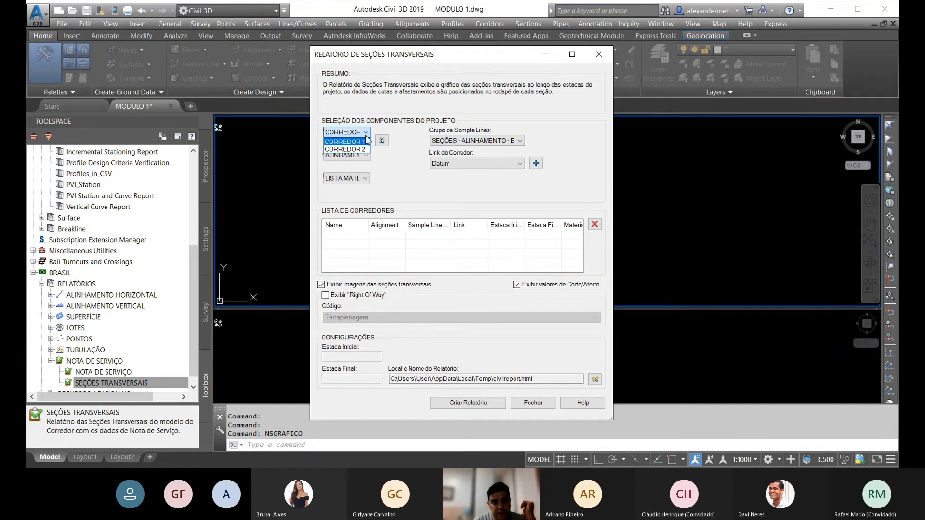
pyautogui.click(366, 134)
pyautogui.click(367, 157)
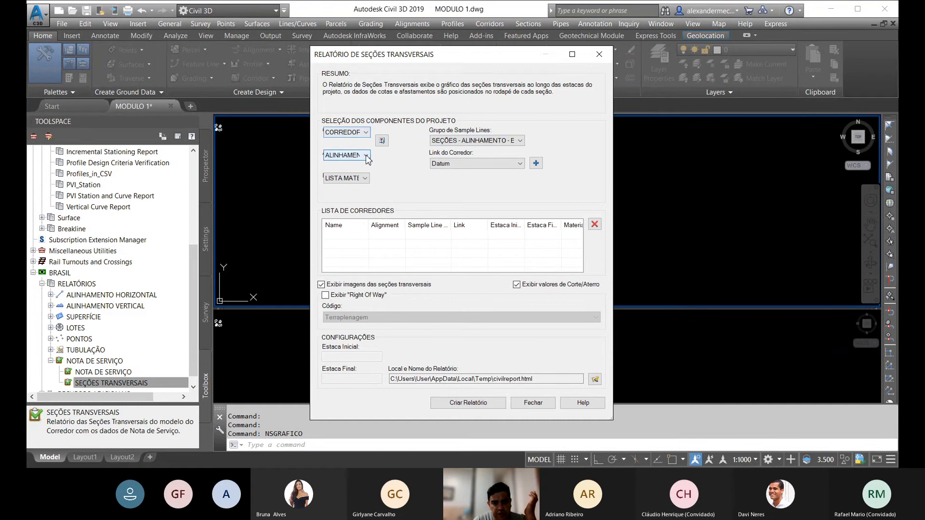
pyautogui.click(536, 163)
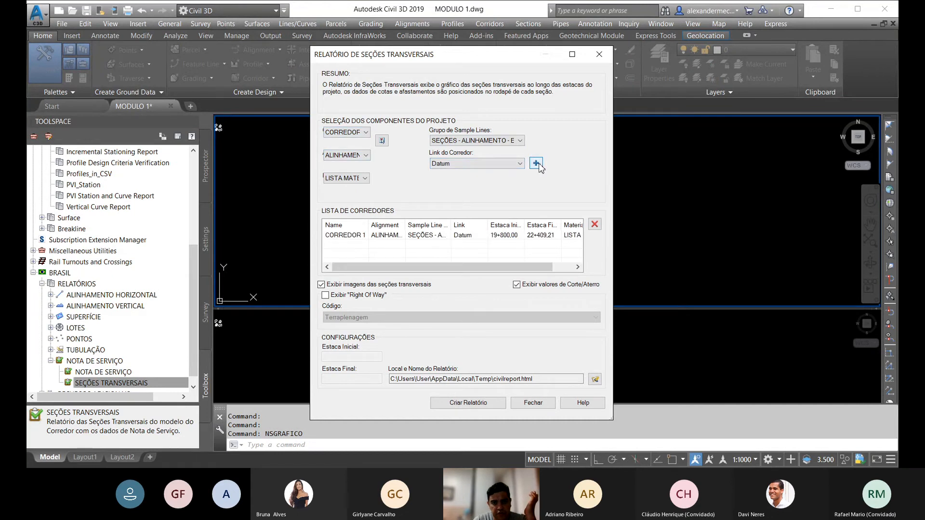
pyautogui.click(520, 164)
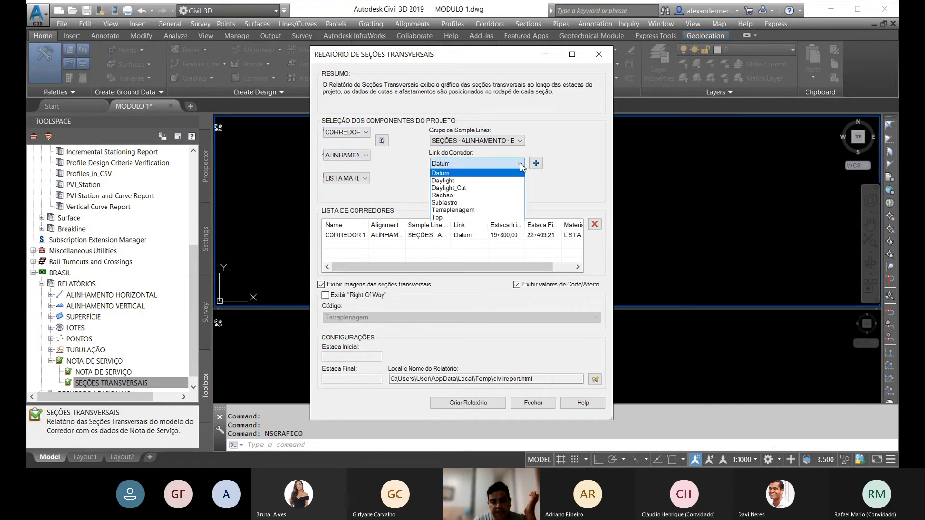
pyautogui.click(459, 174)
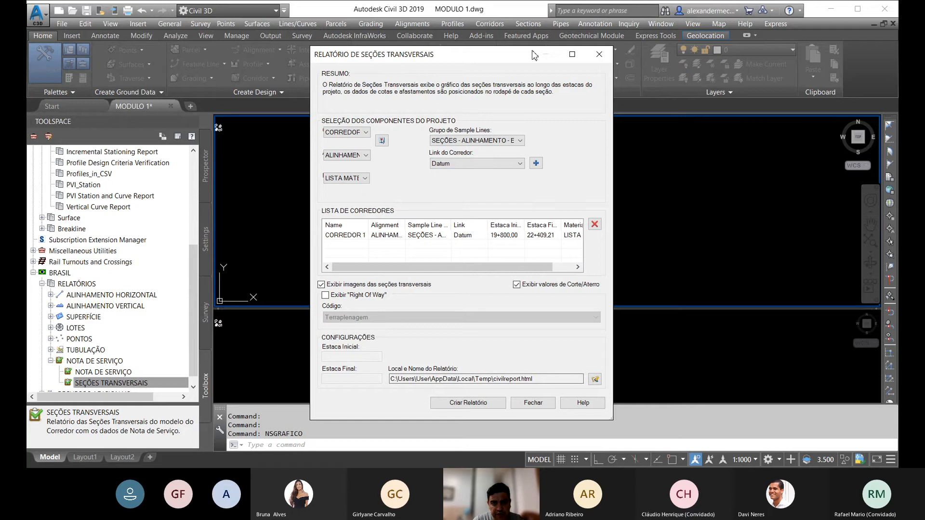
# Step: Check the sample line group, create the SEÇÕES TRANSVERSAIS report for CORREDOR 1, and close its dialog
pyautogui.moveTo(532, 58); pyautogui.dragTo(522, 25)
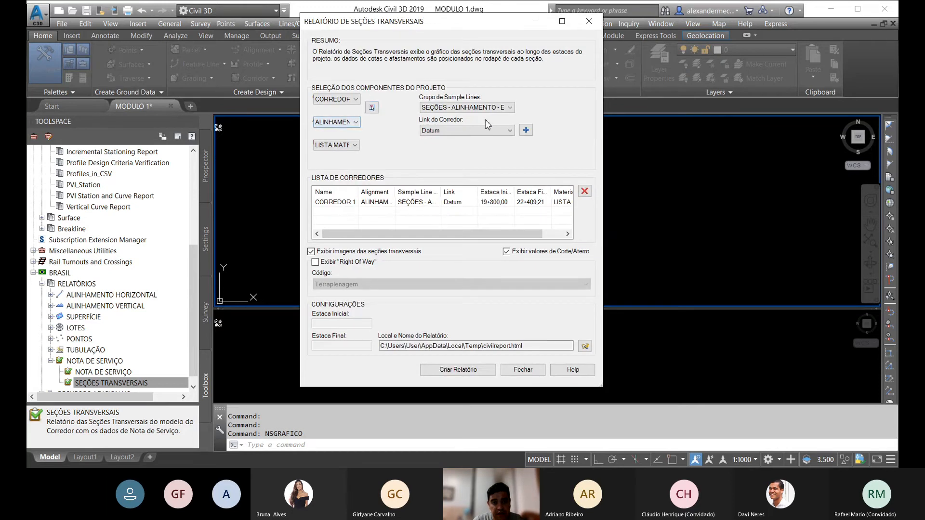
pyautogui.click(510, 108)
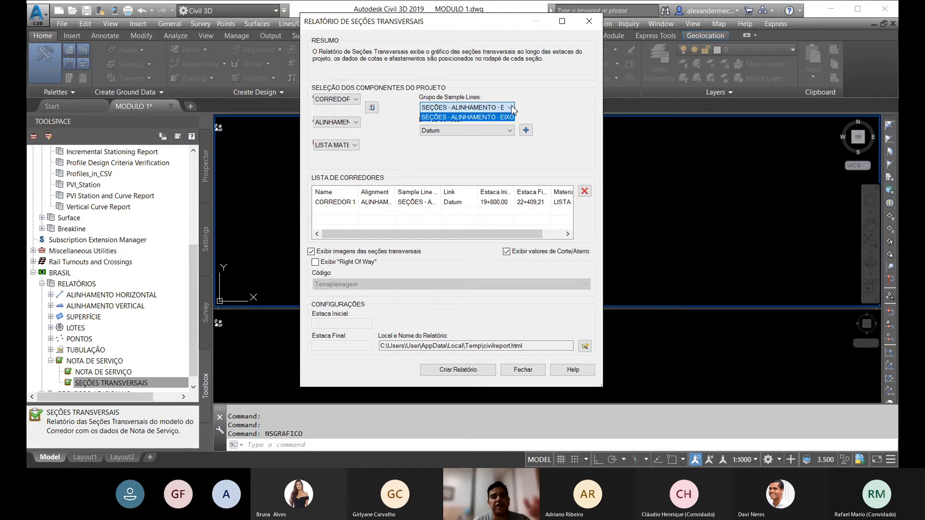
pyautogui.click(512, 109)
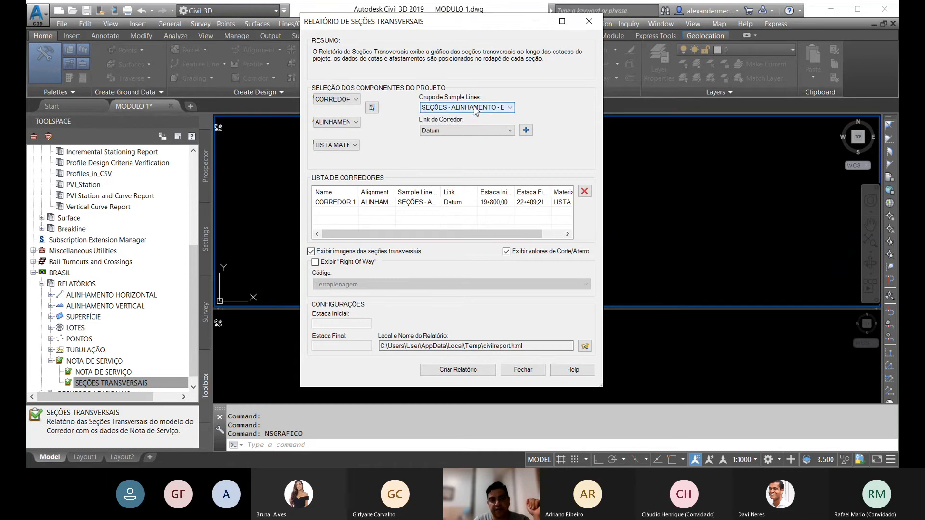
pyautogui.click(453, 370)
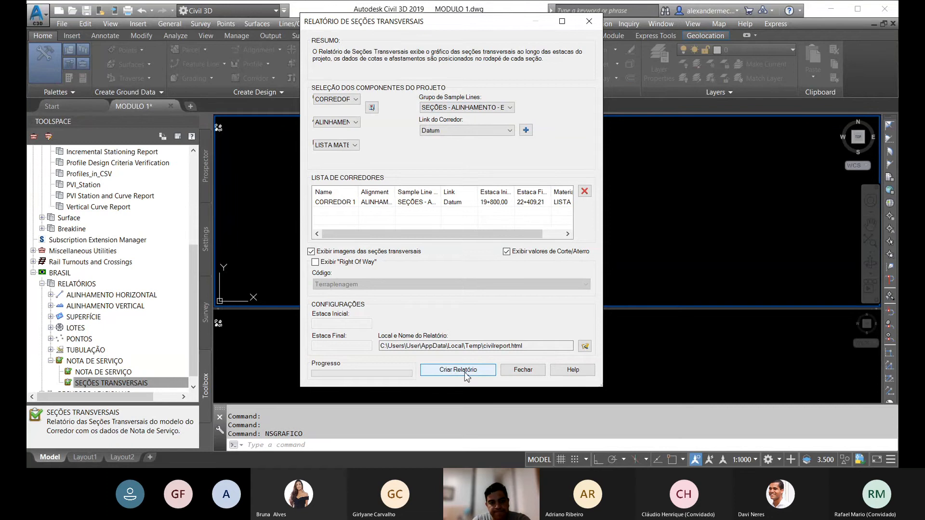
pyautogui.click(458, 369)
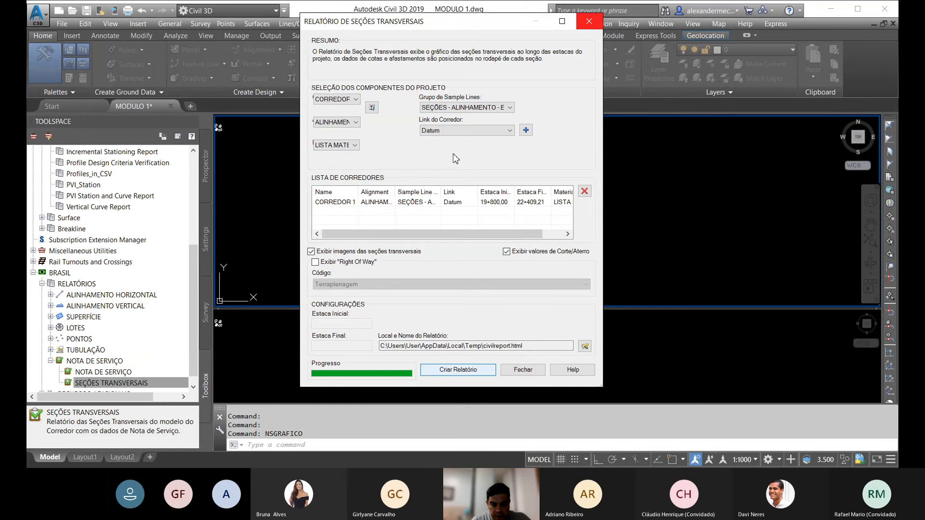
pyautogui.click(589, 21)
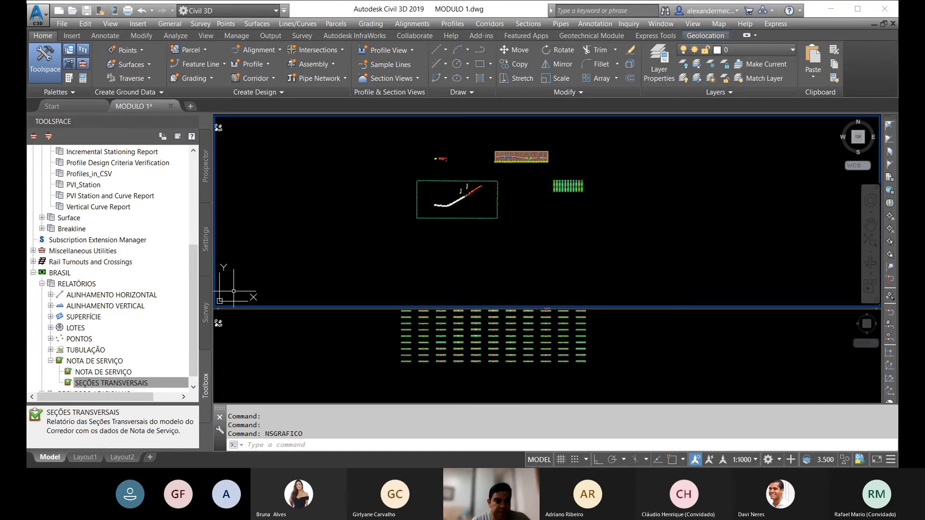
# Step: Open the NOTA DE SERVIÇO table report and check its corridor and sample line group choices
pyautogui.click(128, 383)
pyautogui.click(128, 372)
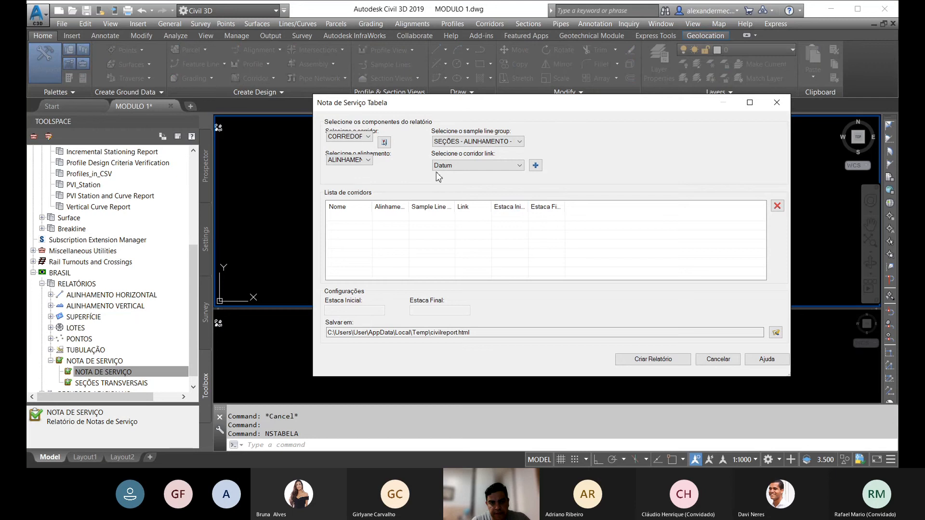
pyautogui.click(368, 137)
pyautogui.click(369, 139)
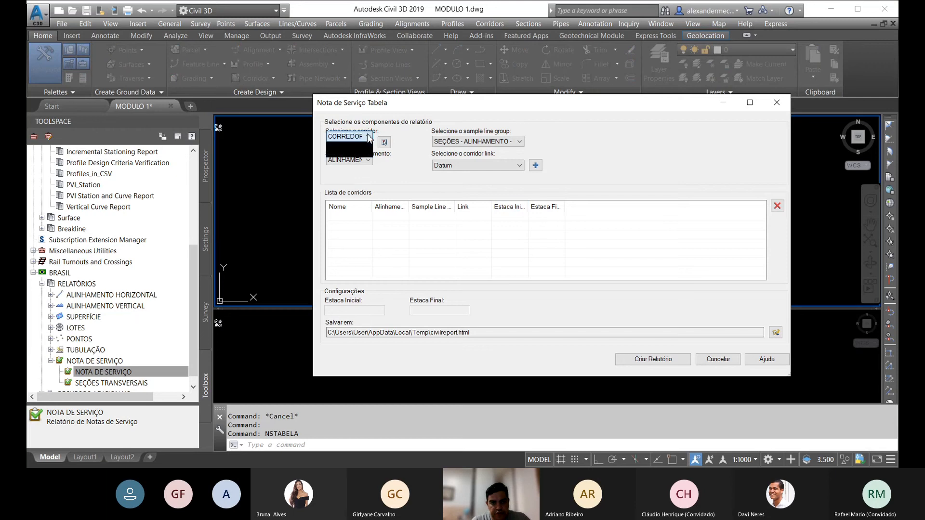
pyautogui.click(518, 143)
pyautogui.click(518, 143)
pyautogui.click(519, 143)
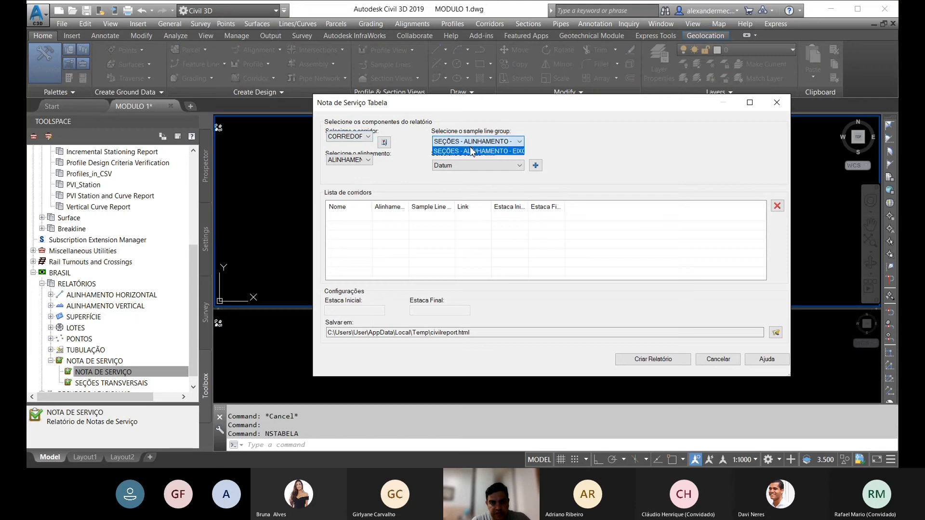
pyautogui.click(520, 142)
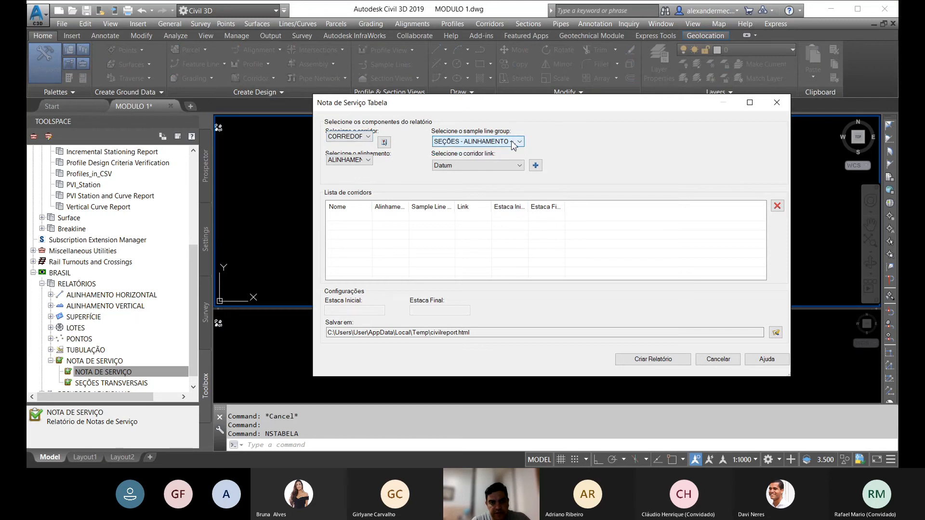
# Step: Create the NOTA DE SERVIÇO table report for CORREDOR 1 with the Datum link and close the dialog
pyautogui.click(536, 165)
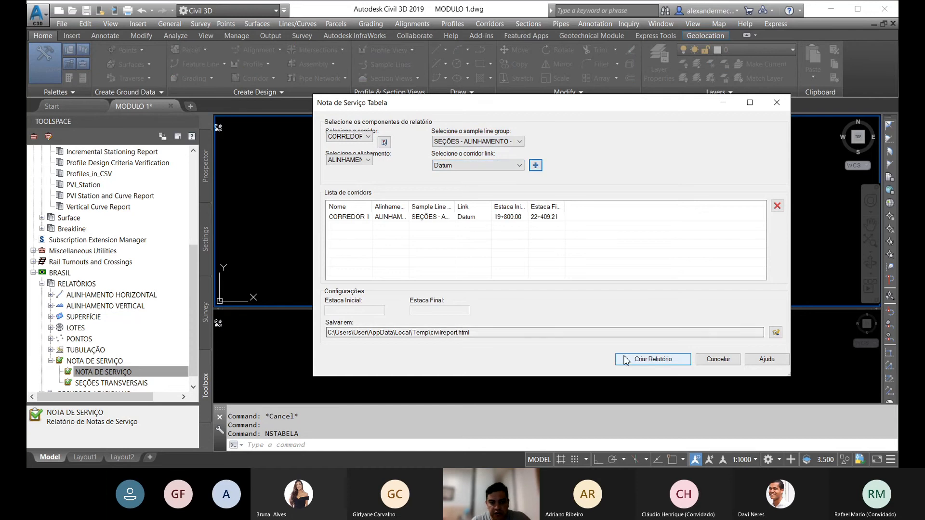
pyautogui.click(653, 361)
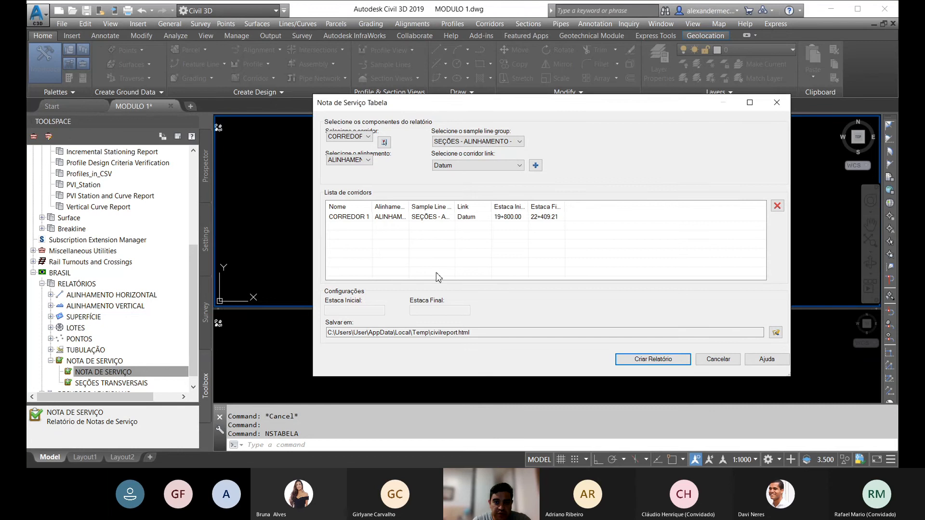
pyautogui.click(717, 358)
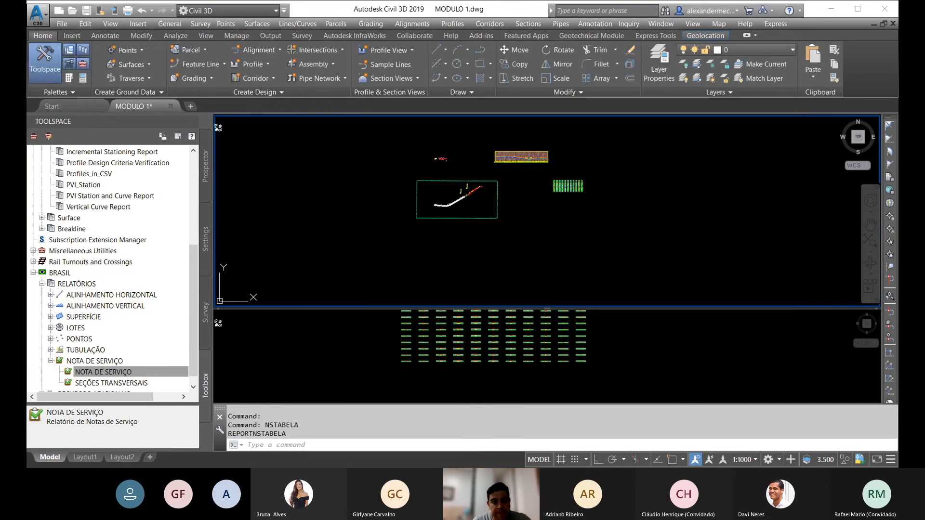
# Step: Reopen the corridor Section Points Report to review its settings, close it, and collapse the Corridor report group
pyautogui.moveTo(192, 264); pyautogui.dragTo(202, 175)
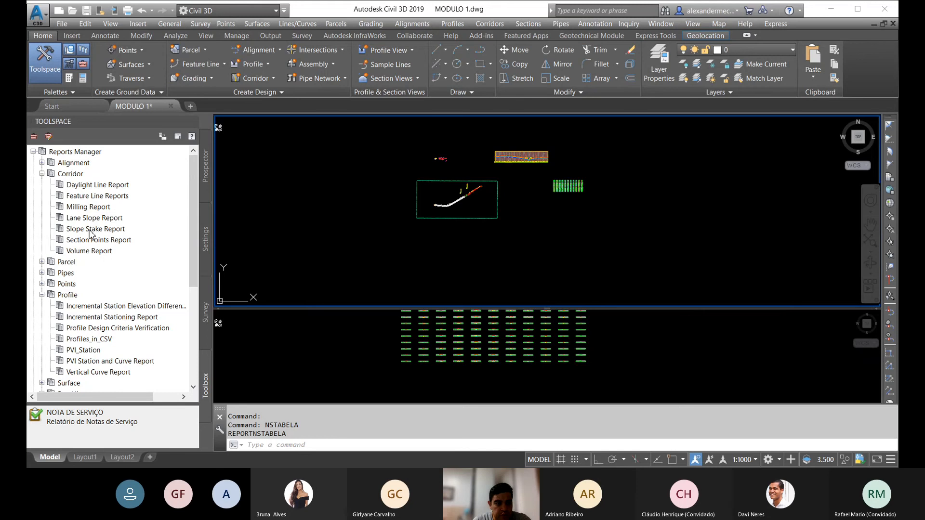
pyautogui.rightClick(101, 240)
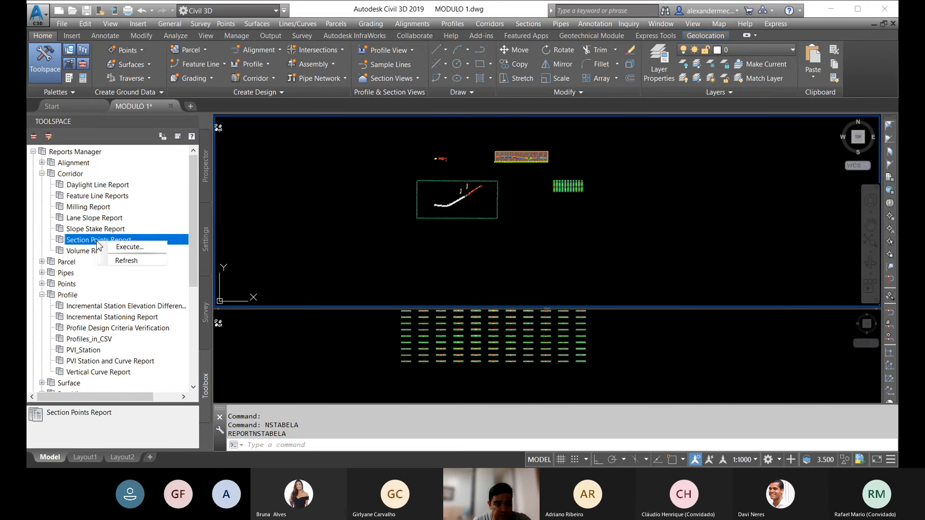
pyautogui.click(129, 247)
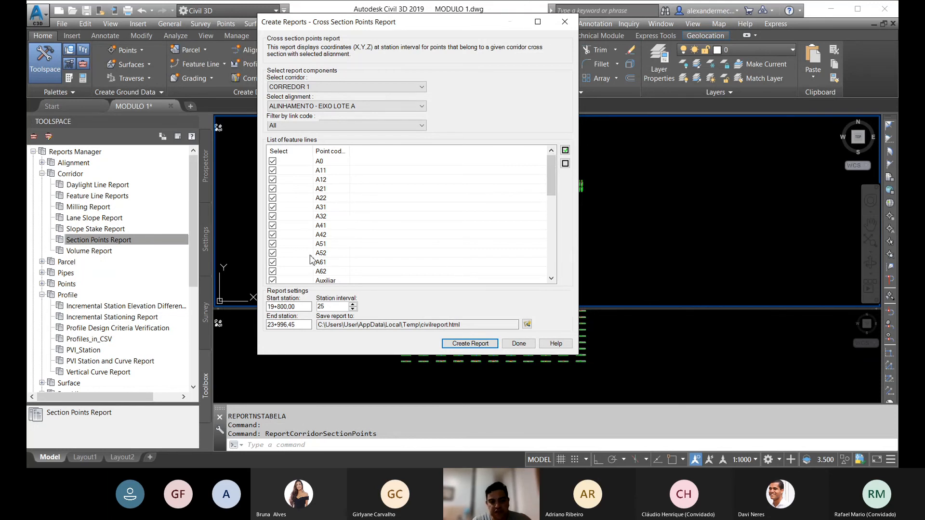
pyautogui.click(519, 343)
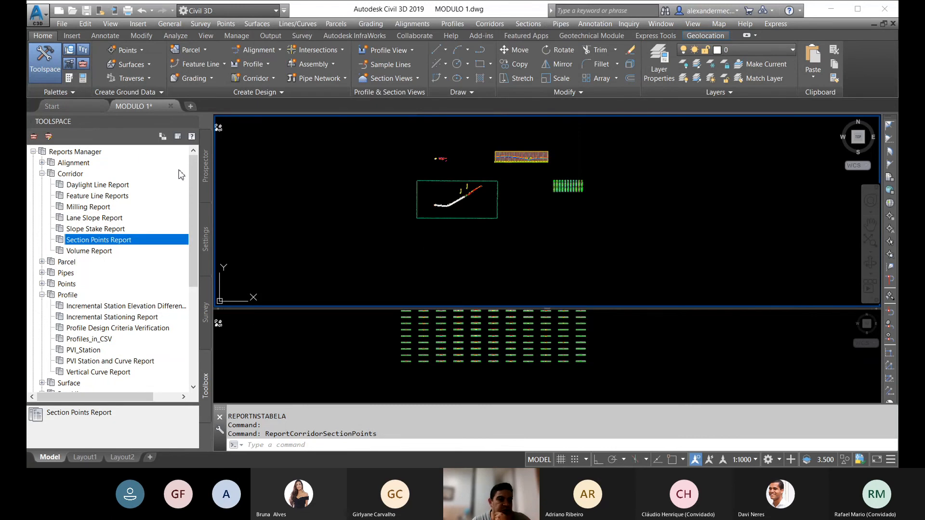
pyautogui.click(42, 174)
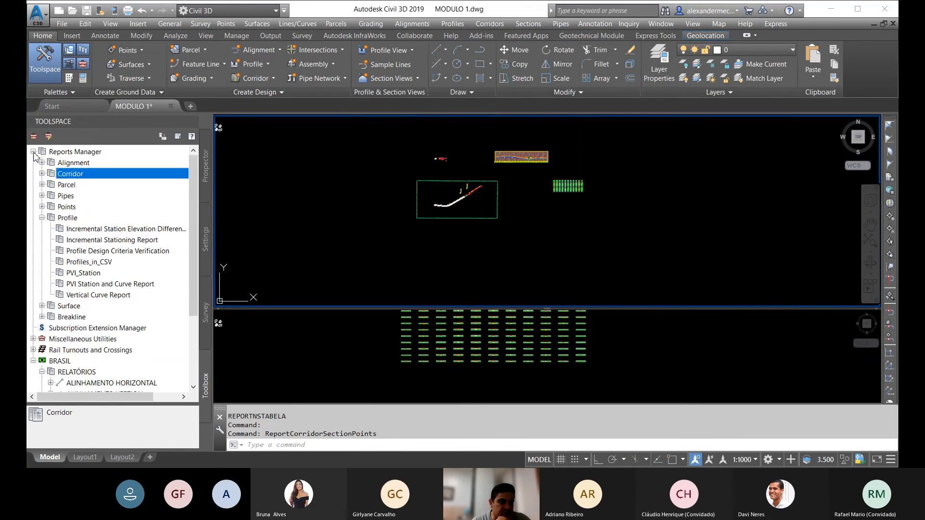
# Step: Collapse the Reports Manager and BRASIL report groups, and enlarge the lower viewport around the cross-section views
pyautogui.click(33, 151)
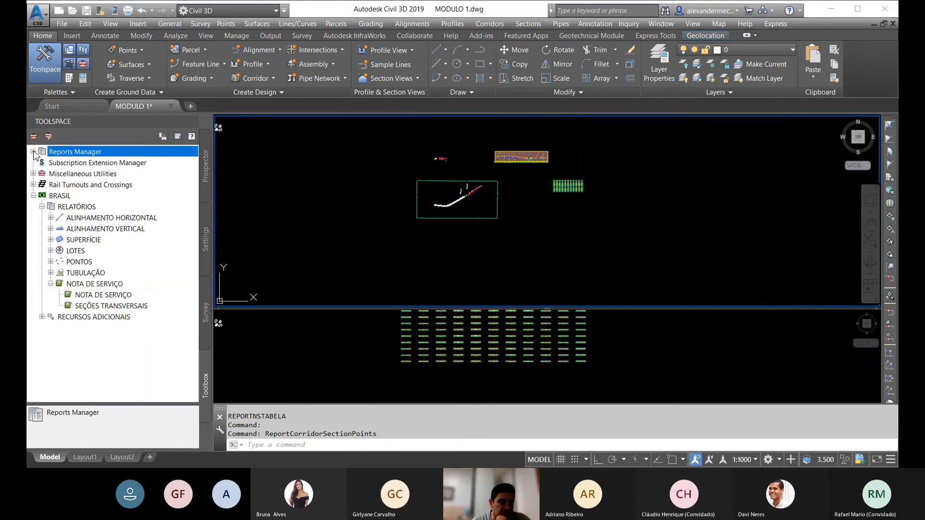
pyautogui.click(33, 196)
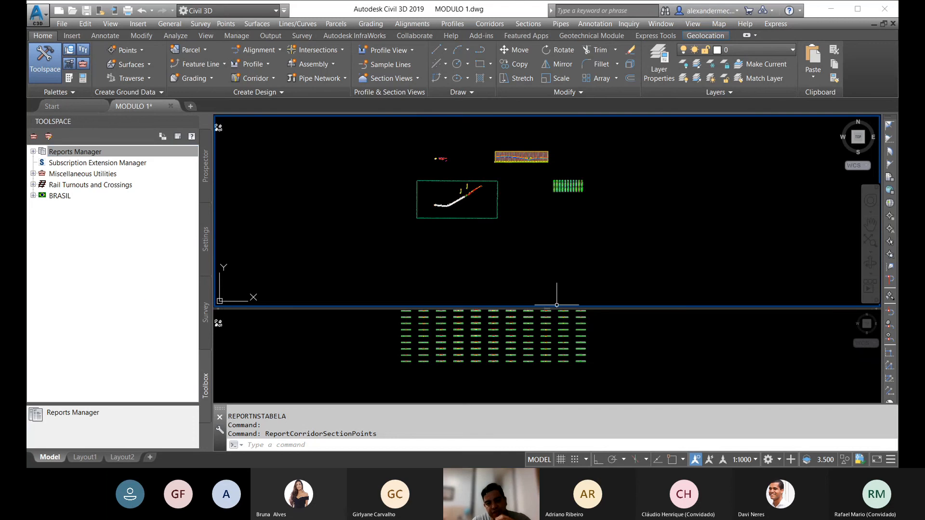
pyautogui.moveTo(568, 307); pyautogui.dragTo(570, 231)
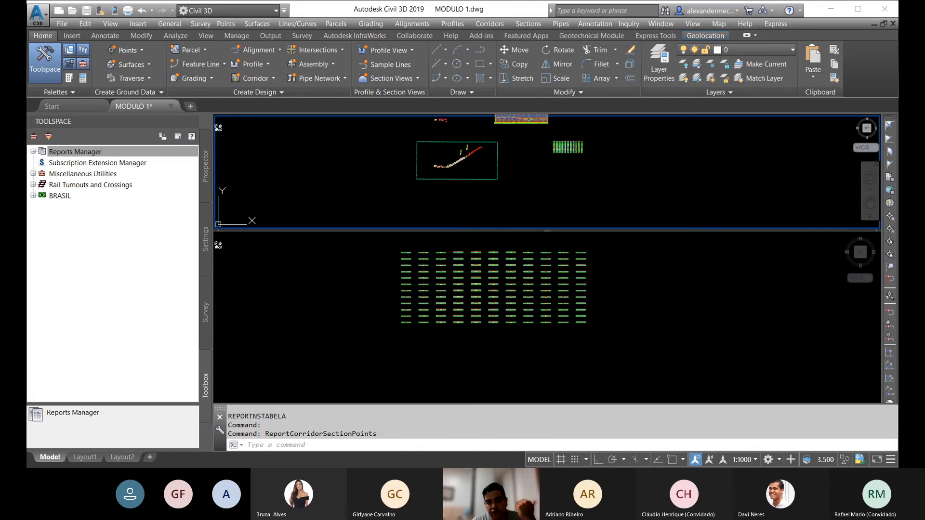
pyautogui.click(600, 248)
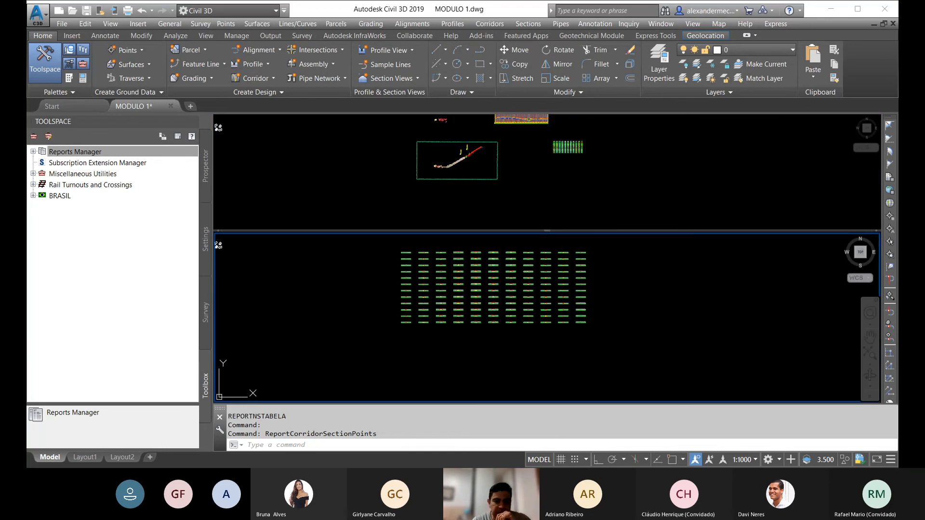
pyautogui.scroll(3, 478, 289)
pyautogui.moveTo(478, 337); pyautogui.dragTo(549, 348, button='middle')
pyautogui.moveTo(512, 319); pyautogui.dragTo(417, 296, button='middle')
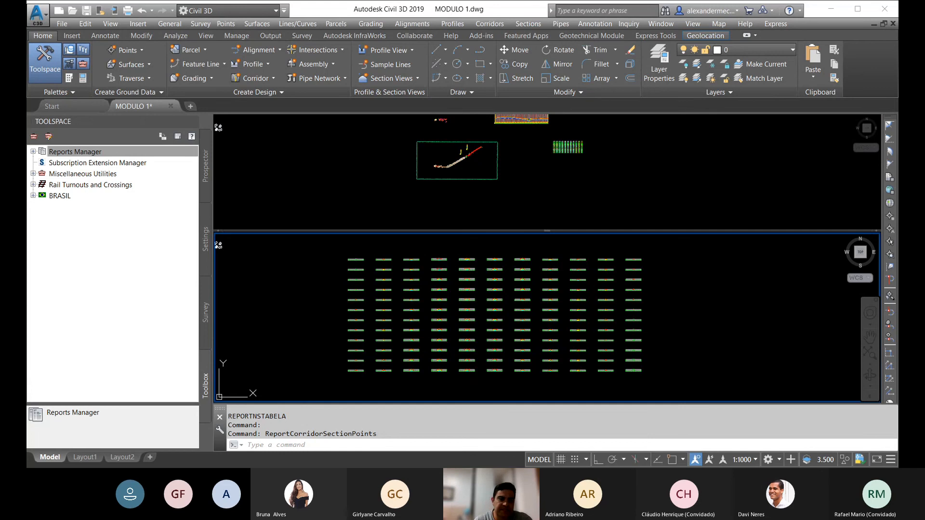
# Step: Expand Reports Manager with its Profile group collapsed, and check the report categories under BRASIL before collapsing it again
pyautogui.click(48, 151)
pyautogui.click(32, 151)
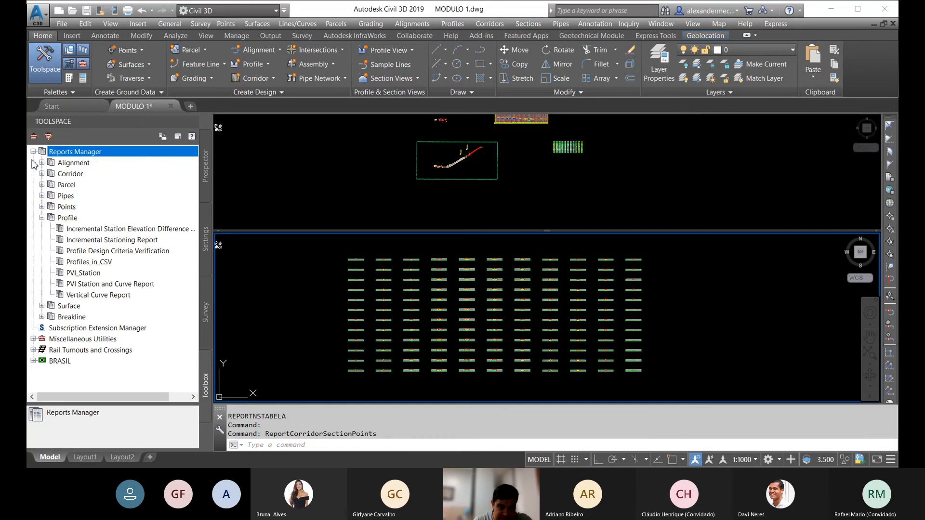
pyautogui.click(43, 218)
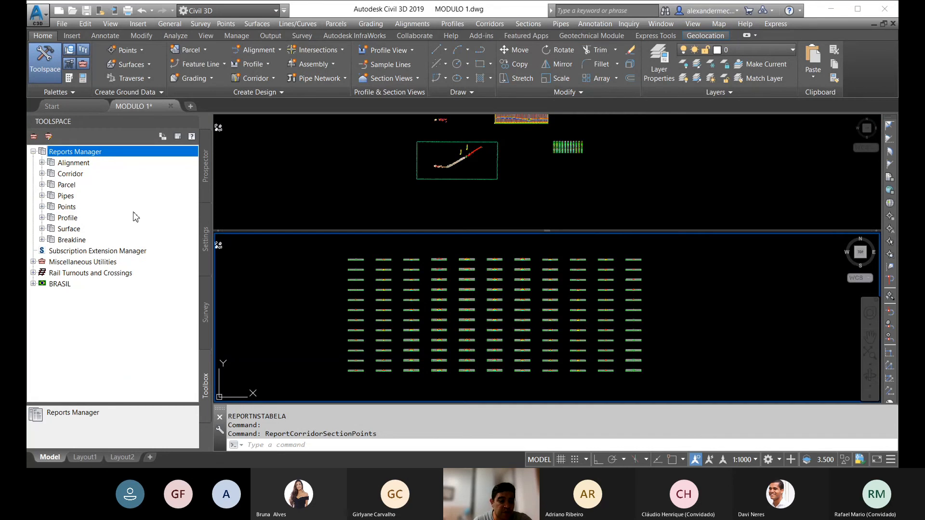
pyautogui.click(32, 283)
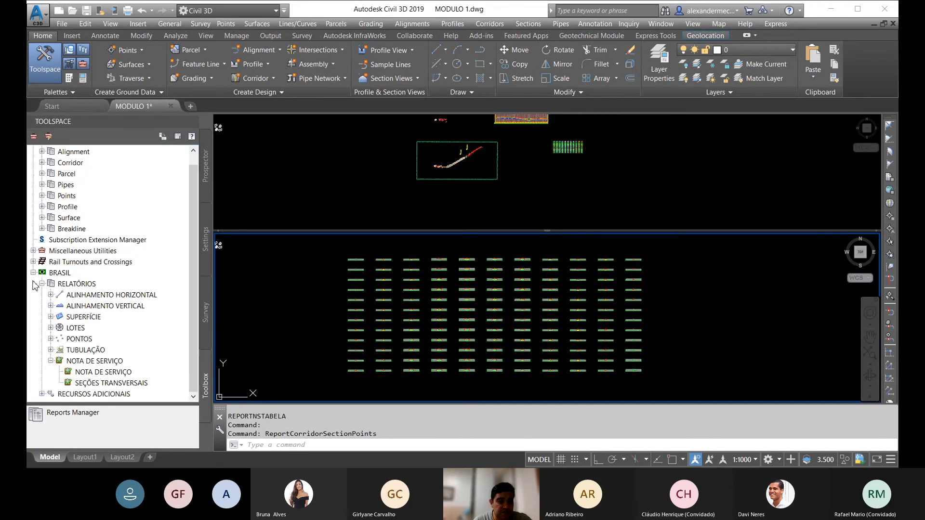
pyautogui.click(32, 273)
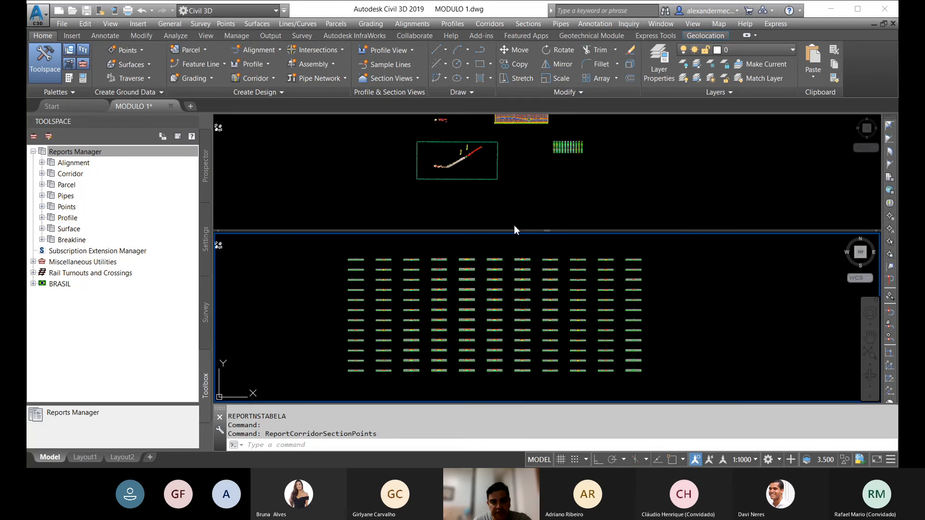
# Step: Make the upper viewport slightly taller and examine the plan, profile and section layouts in it
pyautogui.moveTo(512, 231); pyautogui.dragTo(513, 239)
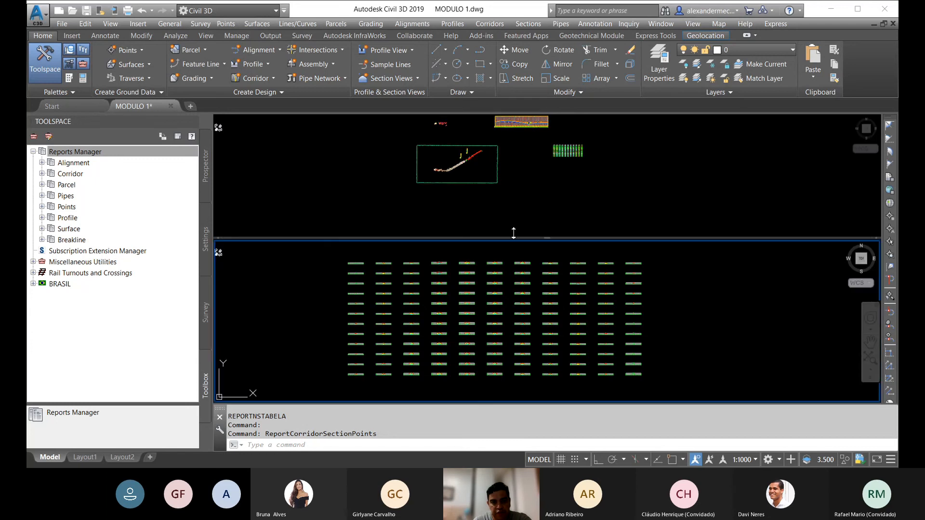
pyautogui.click(513, 182)
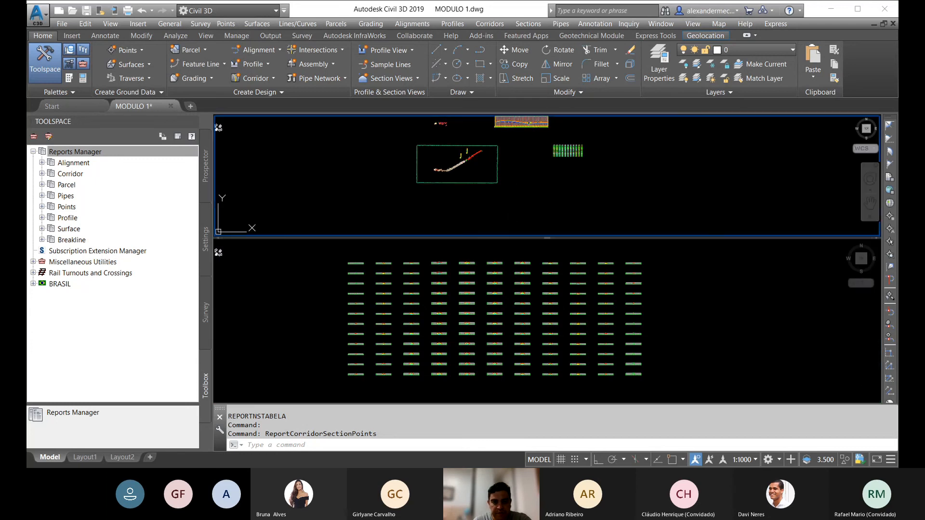
pyautogui.moveTo(523, 183); pyautogui.dragTo(537, 201, button='middle')
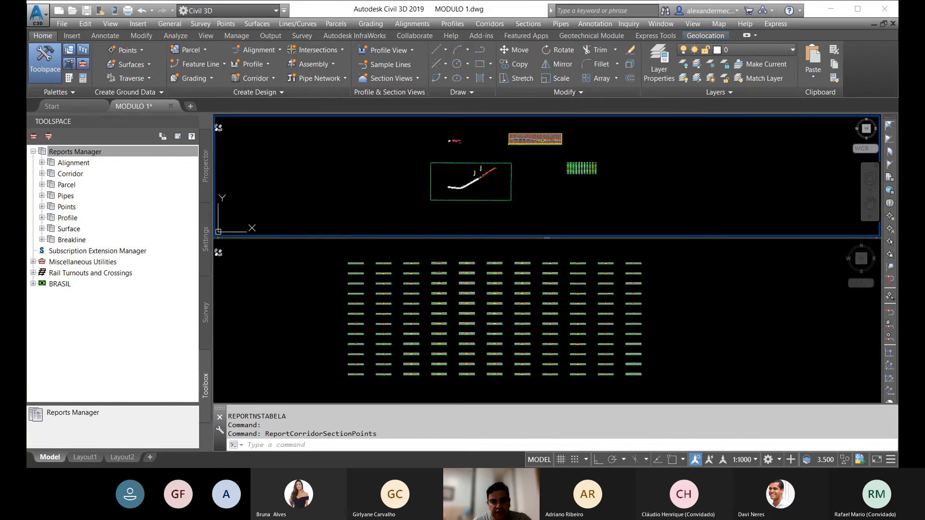
pyautogui.scroll(6, 516, 182)
pyautogui.scroll(-6, 508, 192)
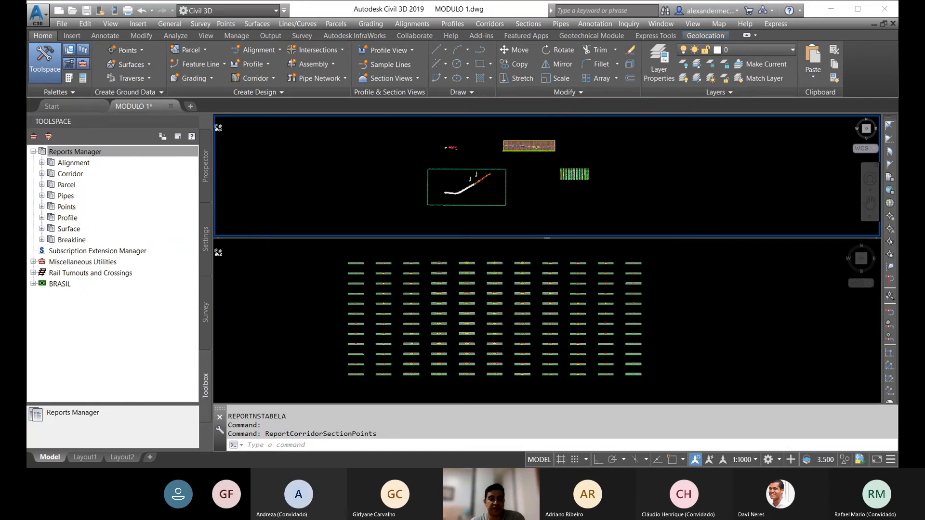
pyautogui.scroll(8, 466, 194)
pyautogui.scroll(-6, 458, 183)
pyautogui.moveTo(528, 159); pyautogui.dragTo(408, 193, button='middle')
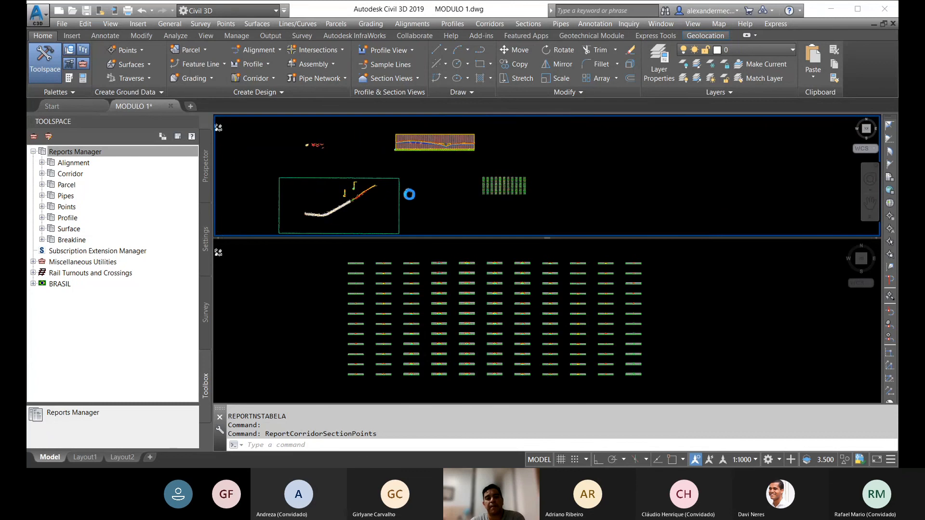